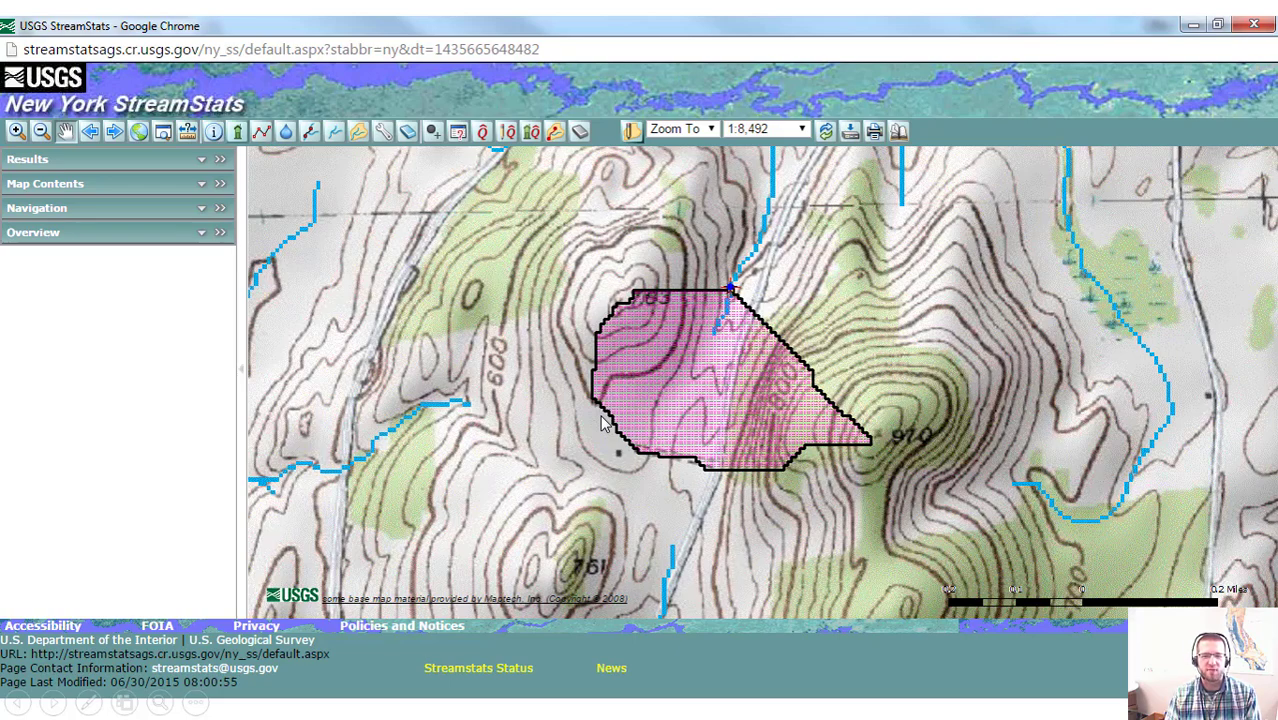
# Switch to Chrome, search Google for "usgs web map service" and open The National Map - Service Endpoints result.
pyautogui.hotkey('alt', 'Tab')
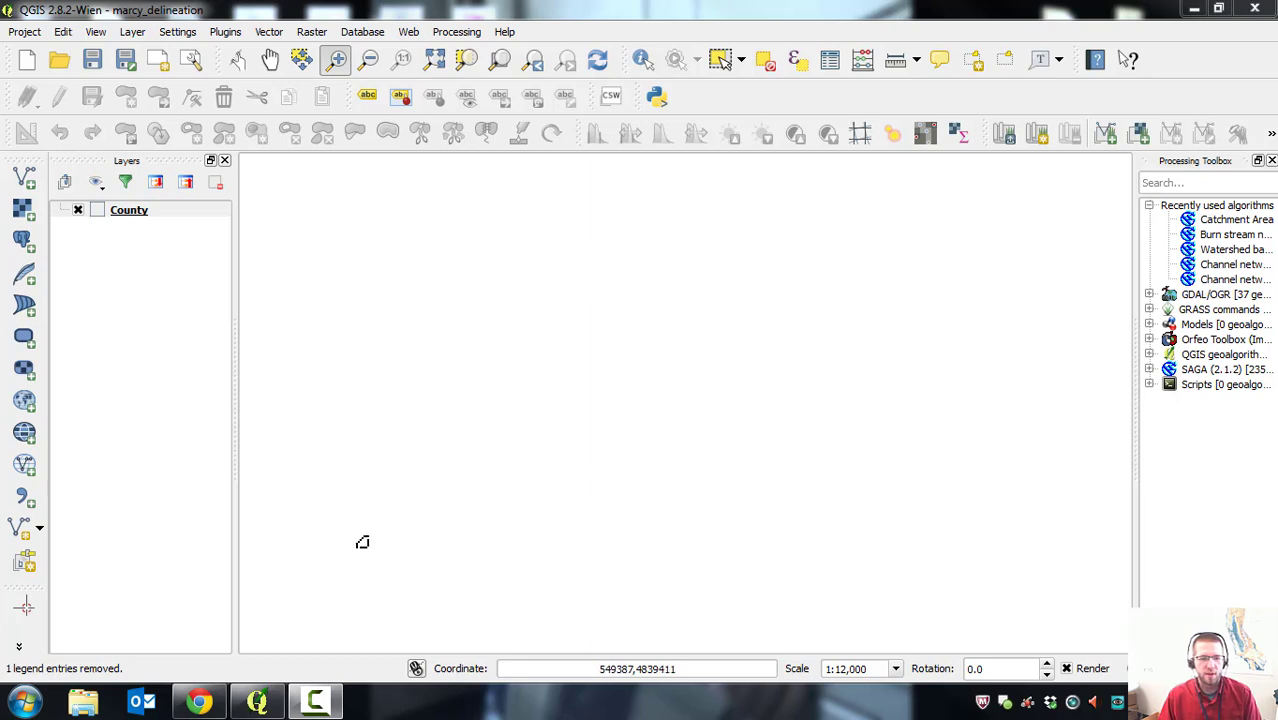
pyautogui.click(199, 702)
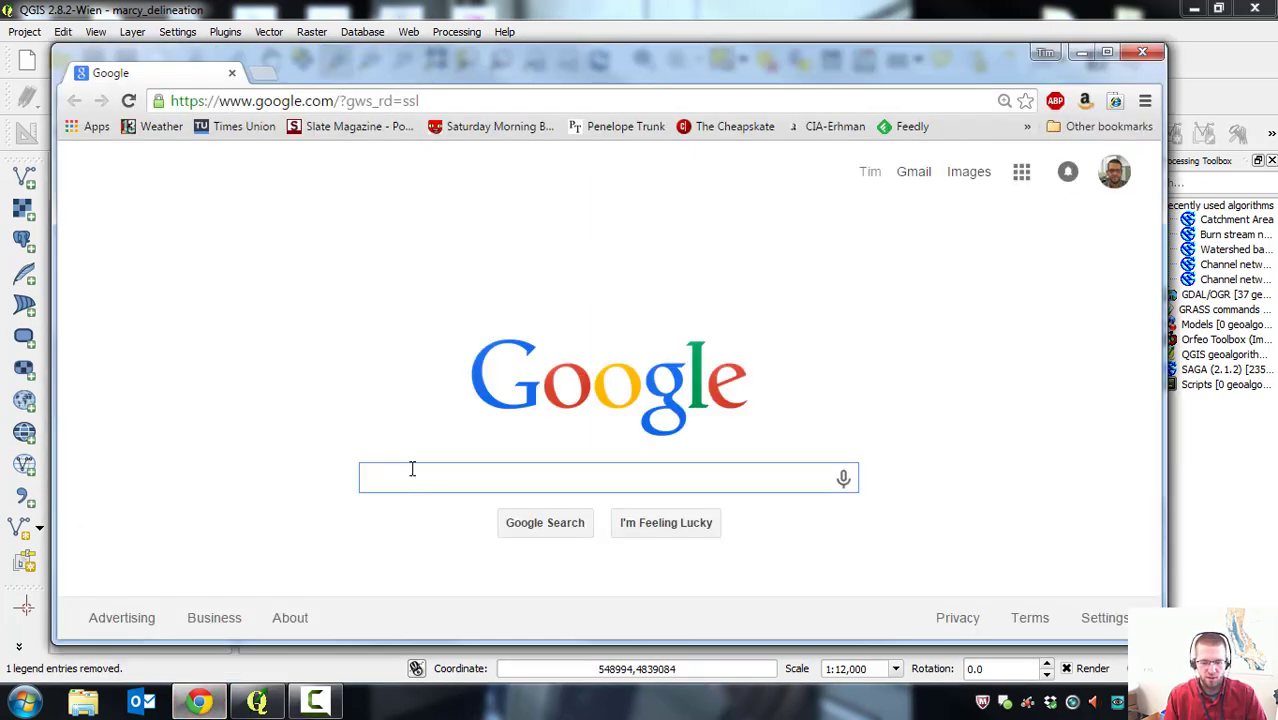
pyautogui.write('usgs w')
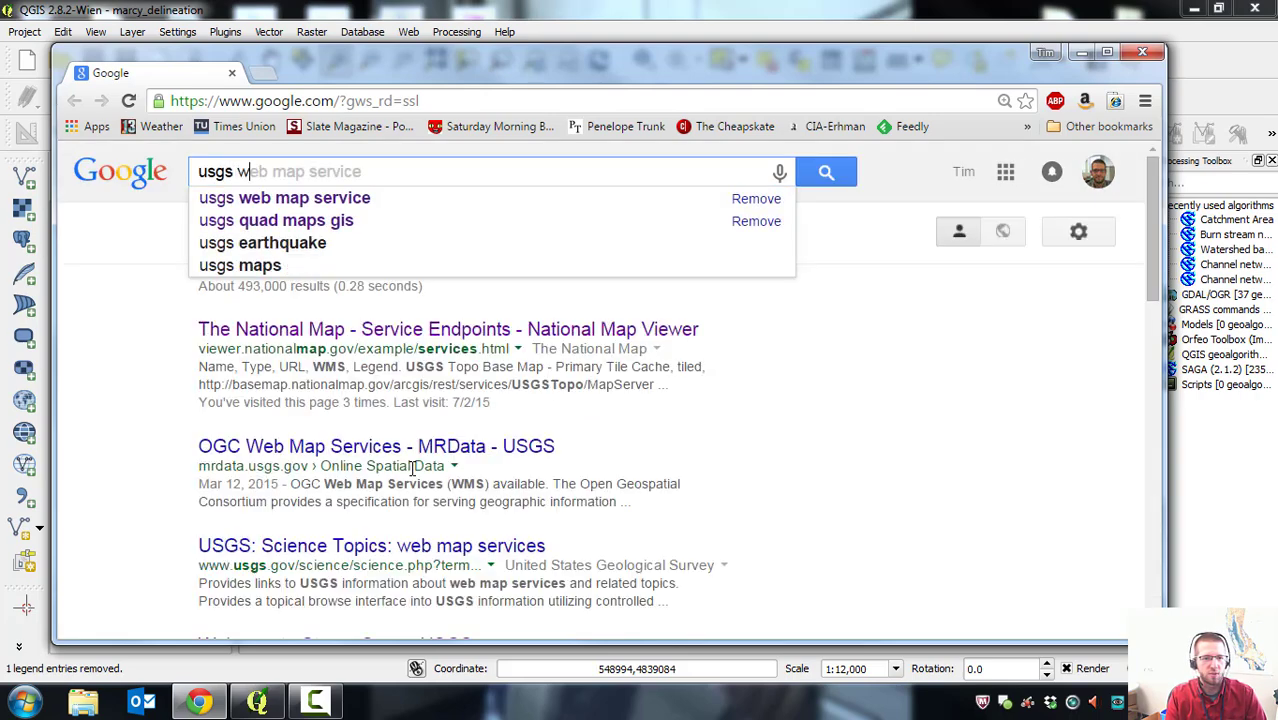
pyautogui.write('eb map service')
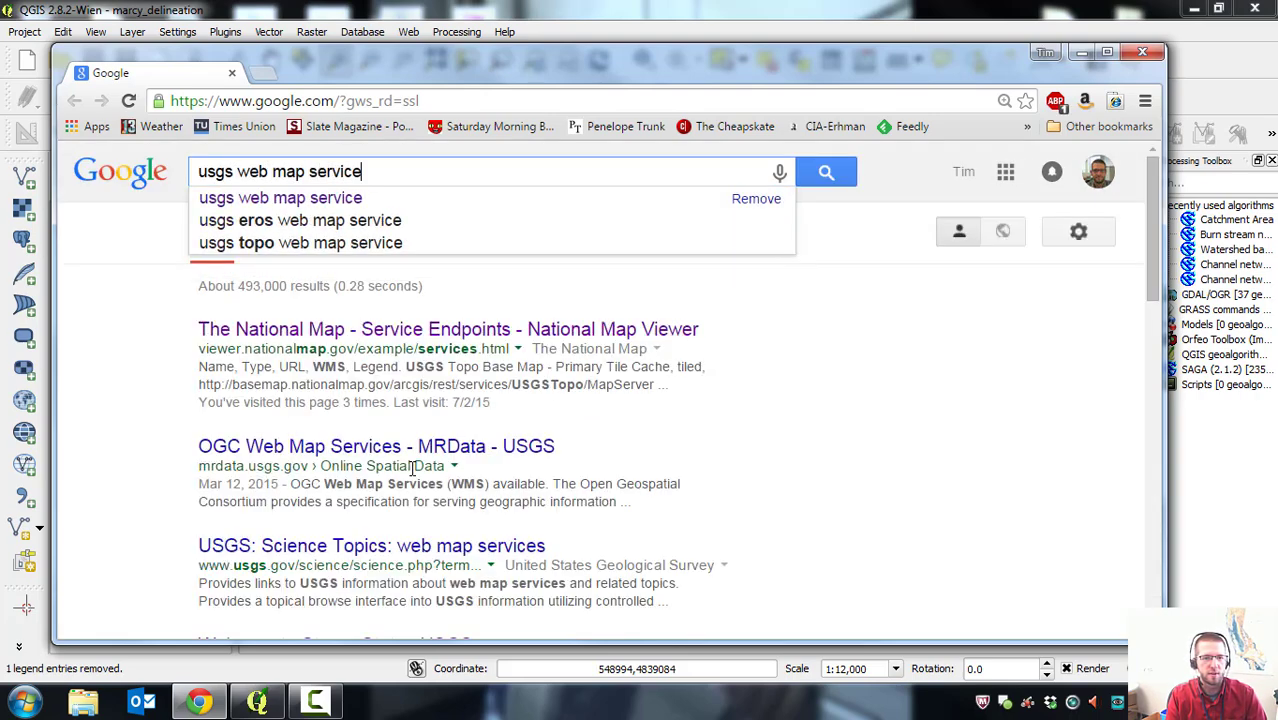
pyautogui.press('Return')
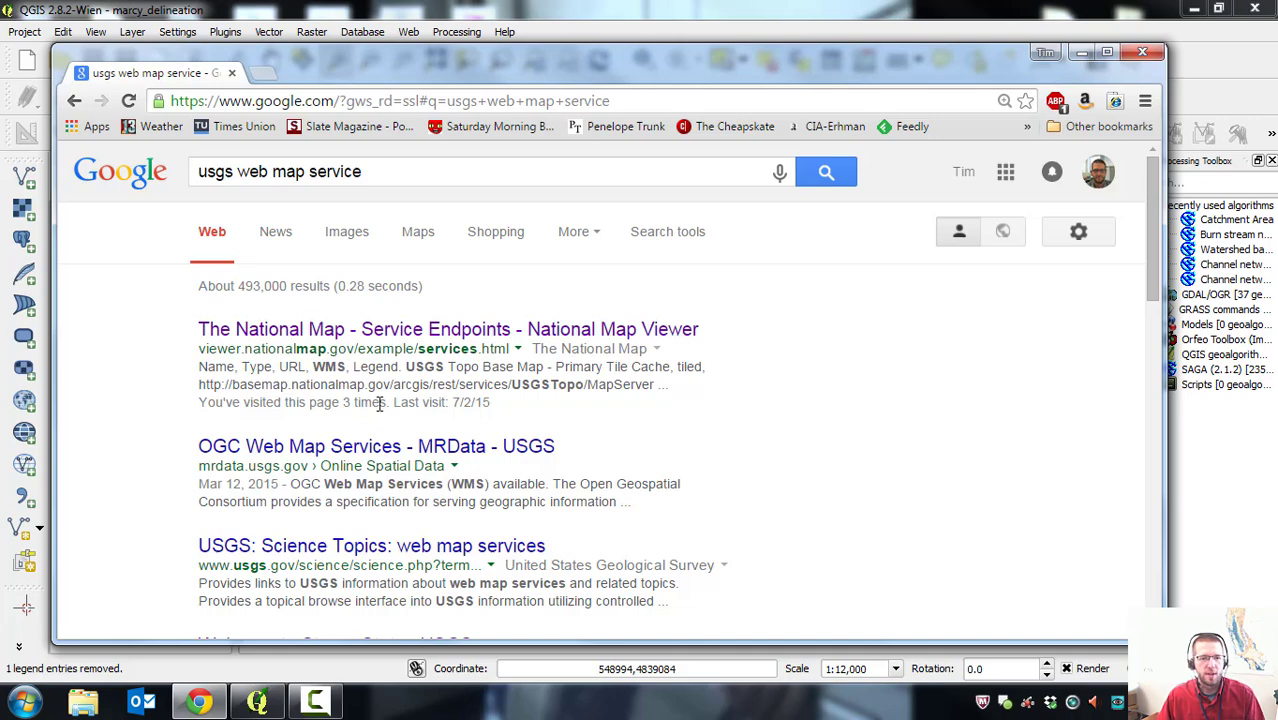
pyautogui.click(272, 338)
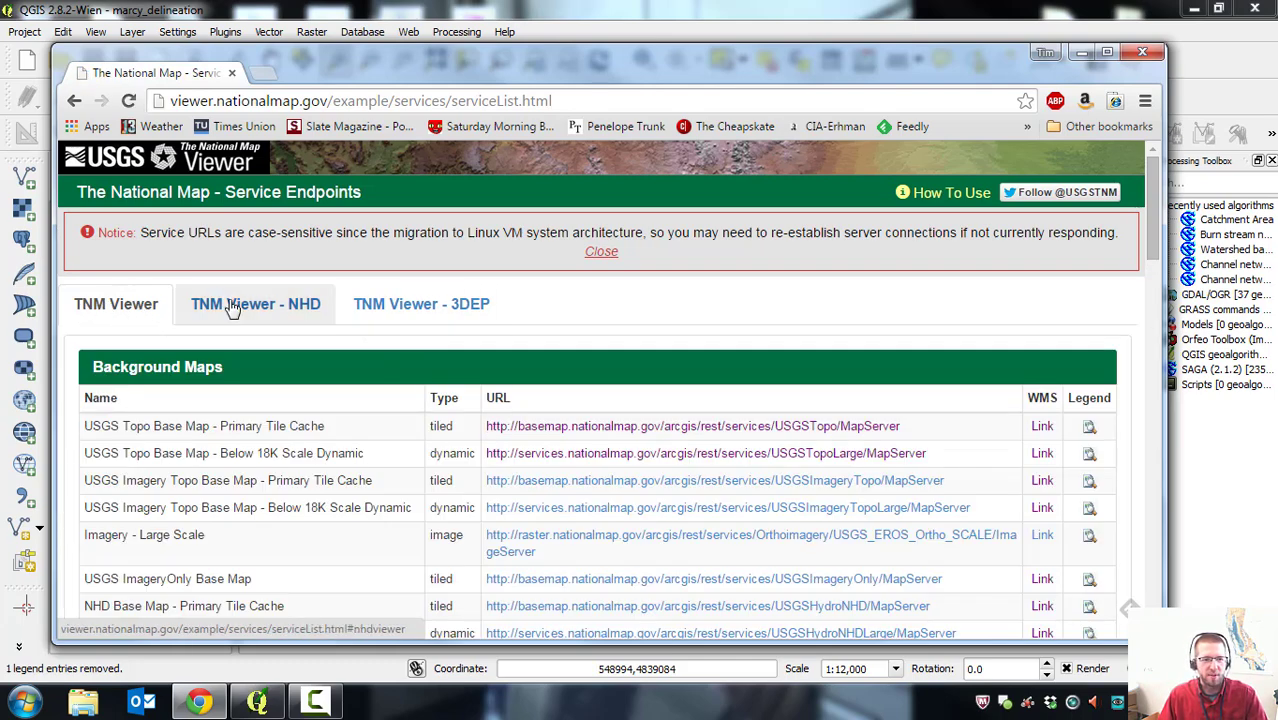
# Open the WMS link of USGS Topo Base Map - Primary Tile Cache and copy the address of its capabilities page.
pyautogui.scroll(-2, 301, 488)
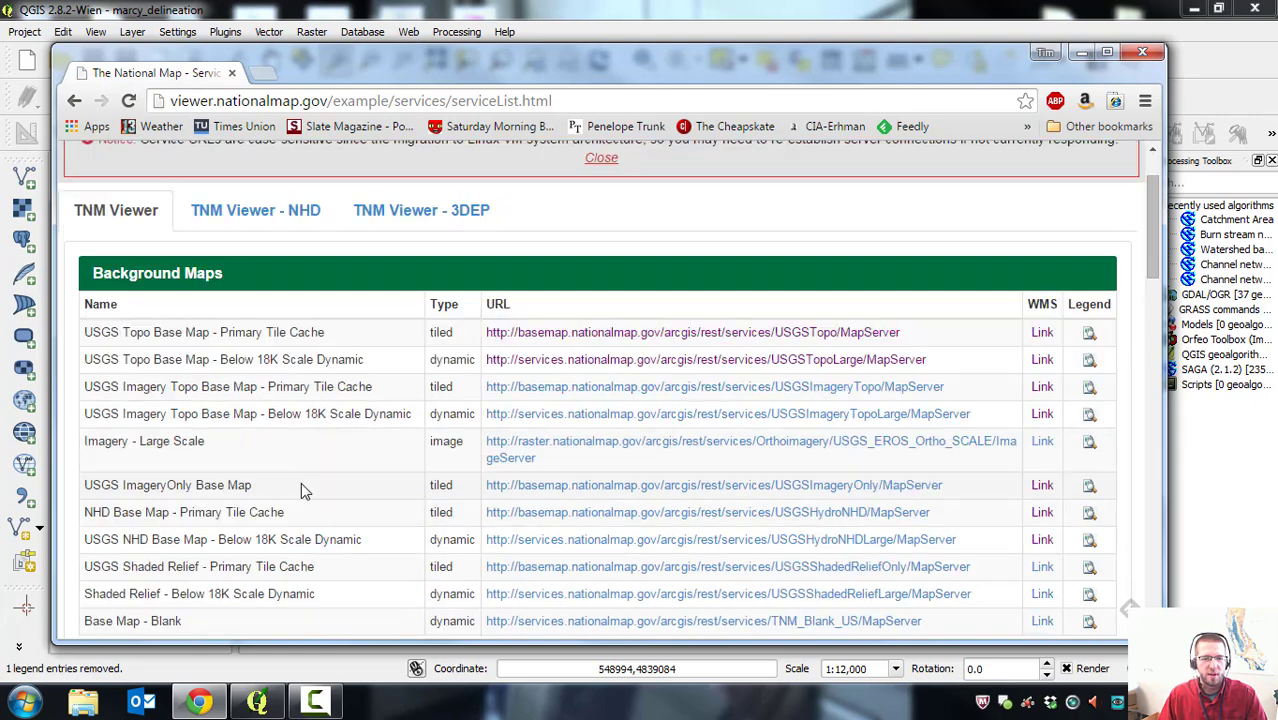
pyautogui.scroll(1, 320, 472)
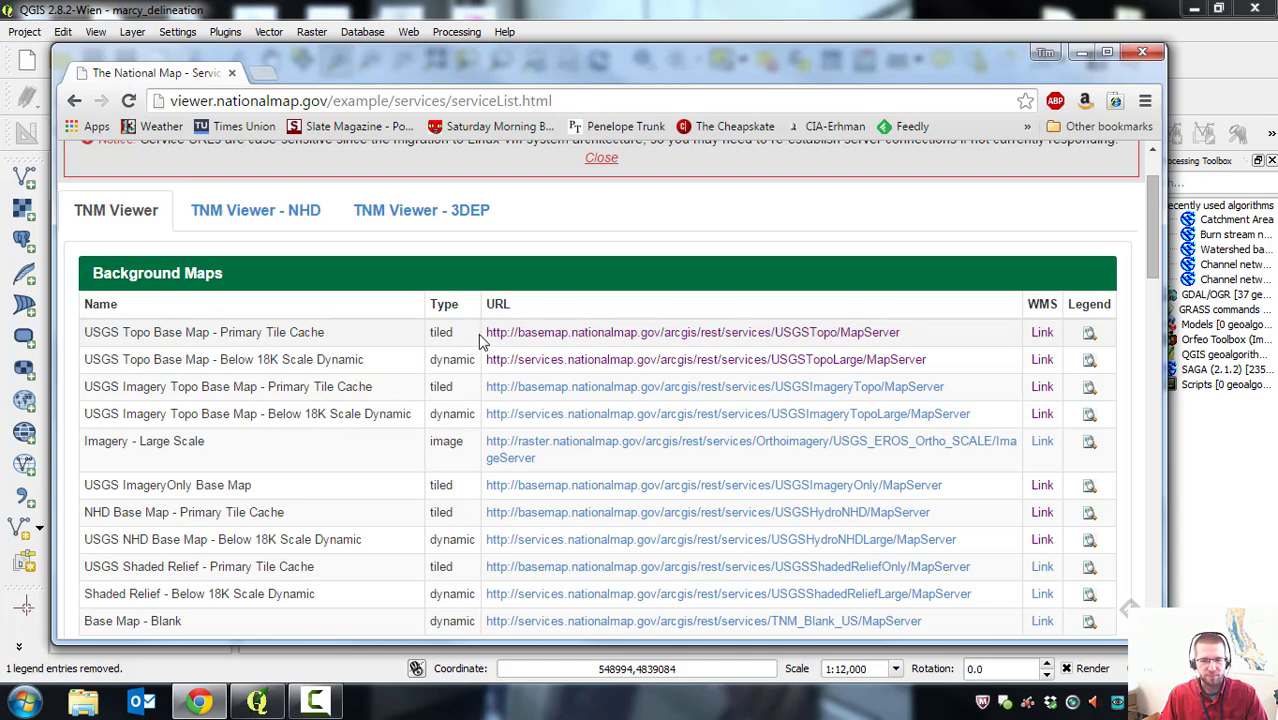
pyautogui.click(1042, 335)
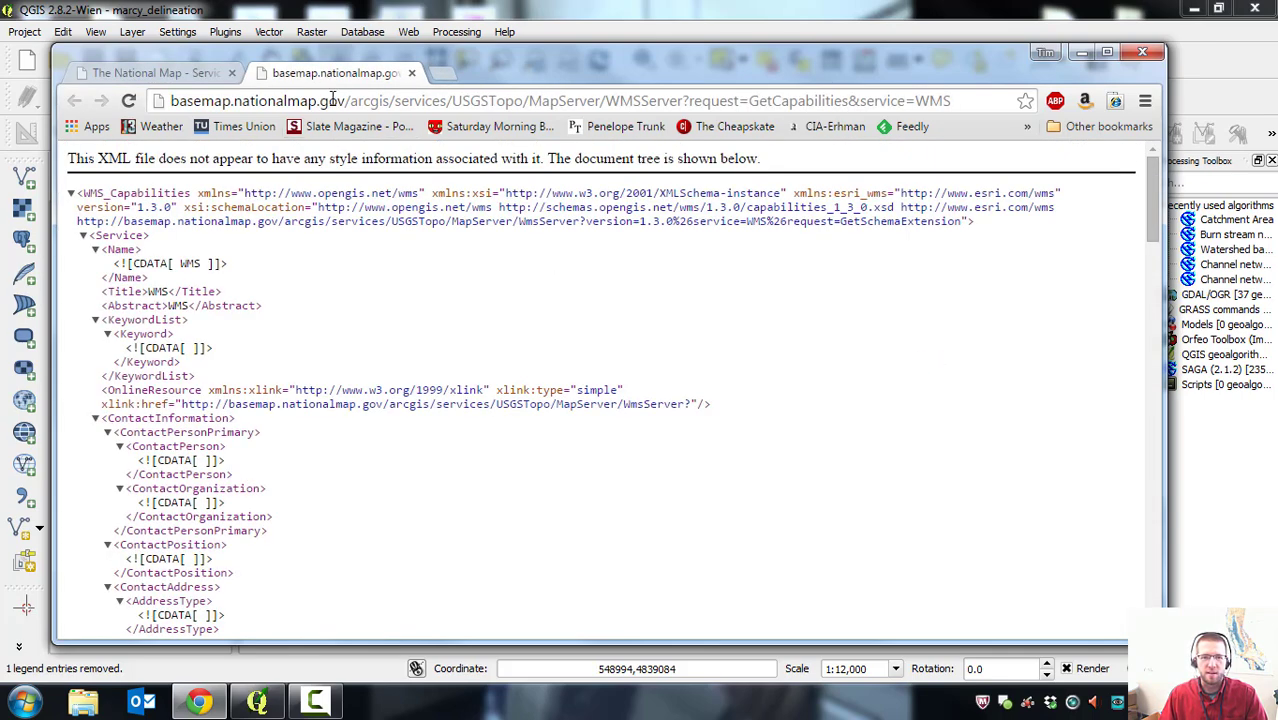
pyautogui.click(971, 103)
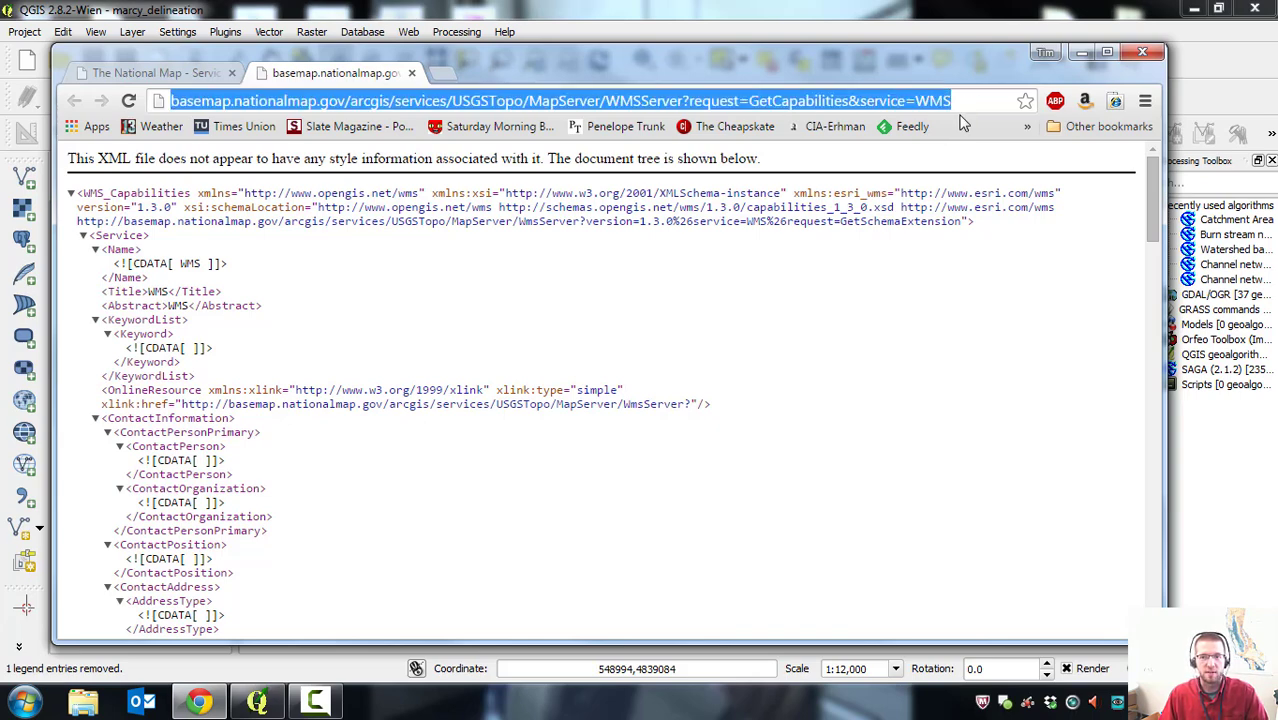
# Switch to QGIS and create a WMS connection named "USGS Topo" plus the author's first name, using the copied service URL.
pyautogui.click(1083, 52)
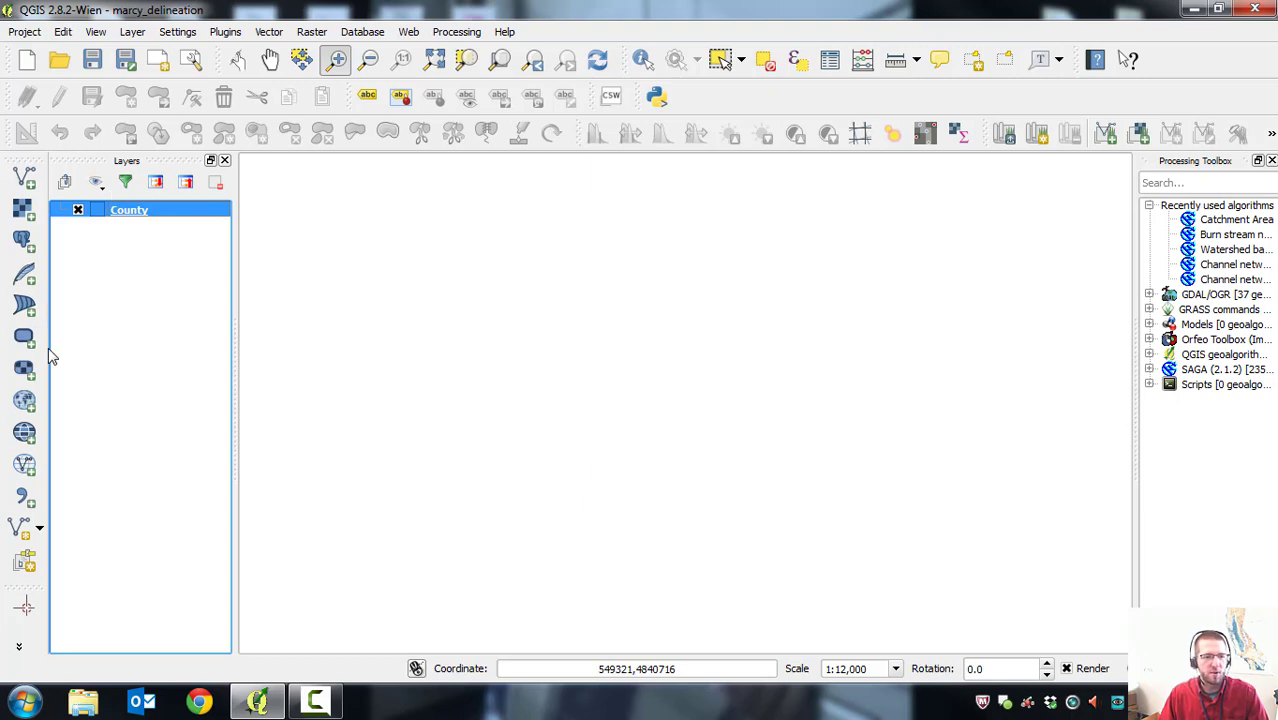
pyautogui.click(25, 401)
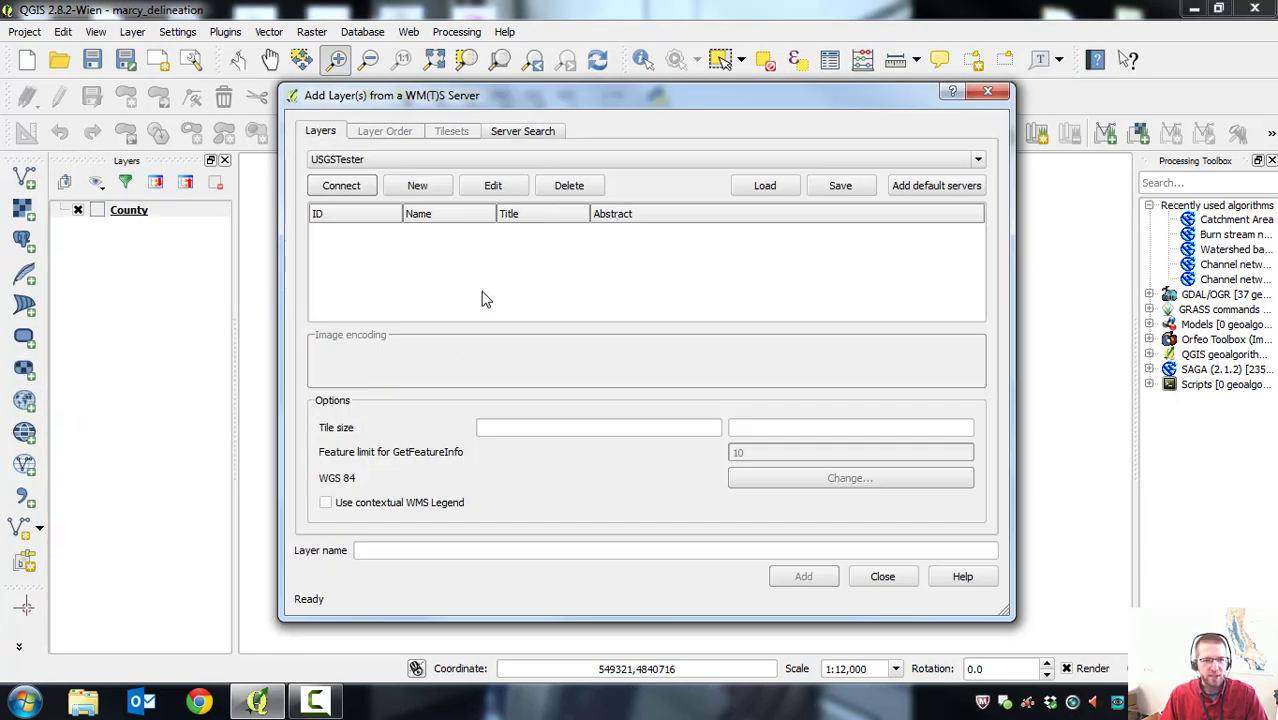
pyautogui.moveTo(405, 103); pyautogui.dragTo(413, 134)
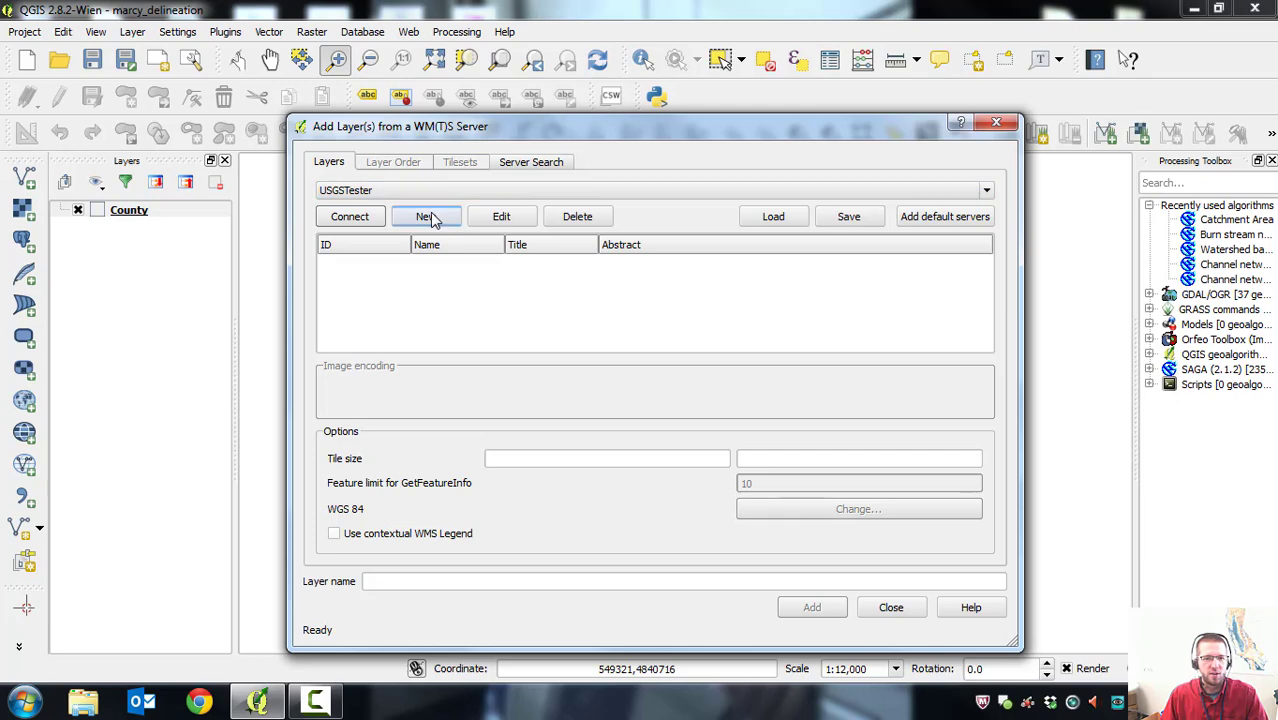
pyautogui.click(424, 219)
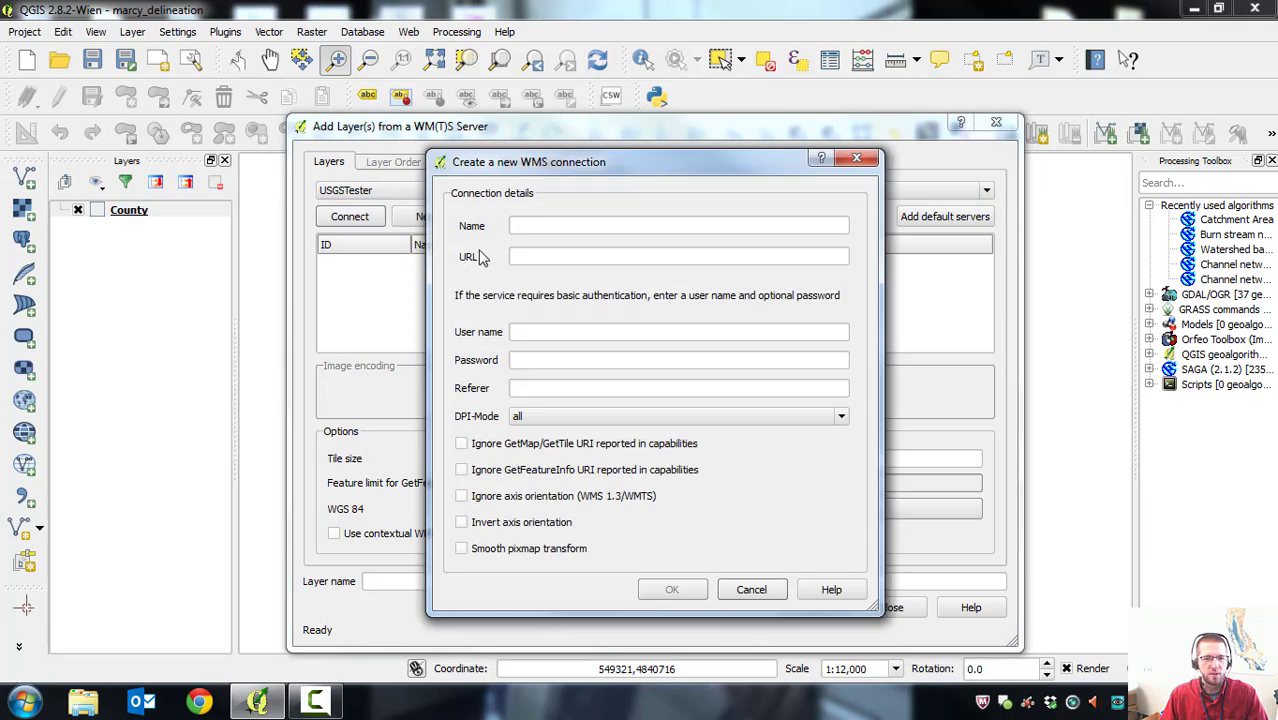
pyautogui.click(526, 226)
pyautogui.write('USGS Topo')
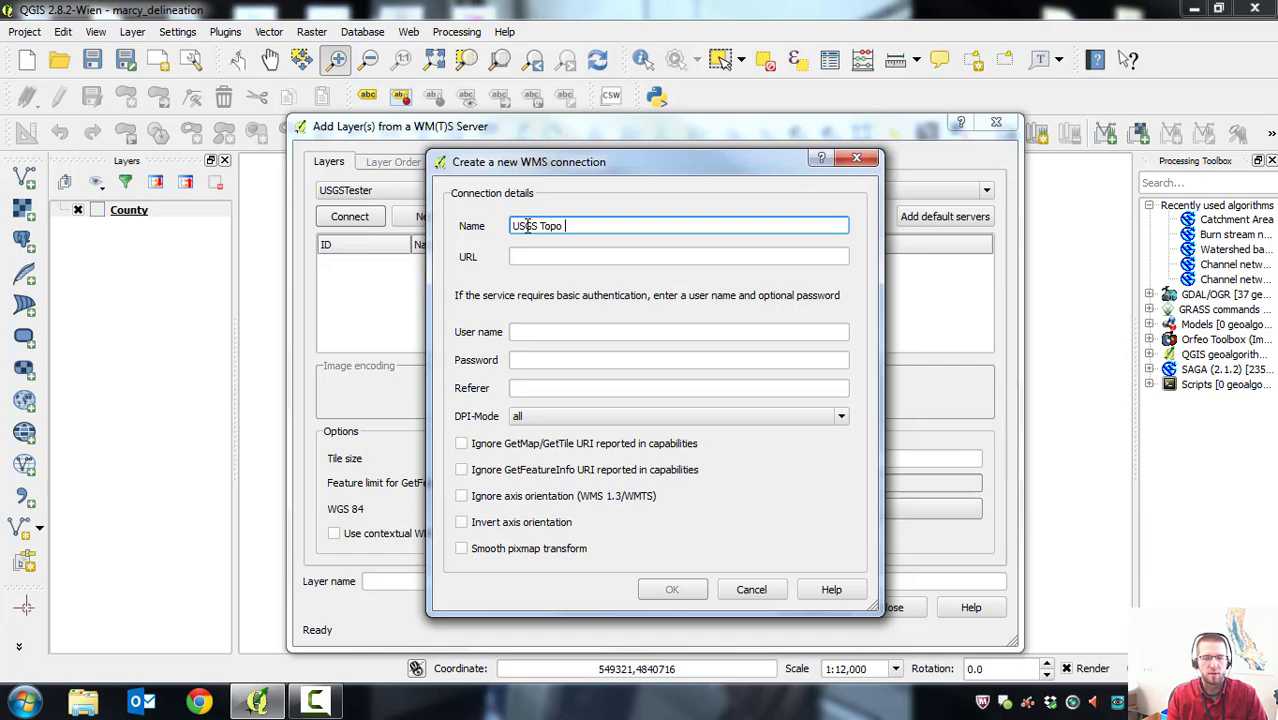
pyautogui.write(' Tim')
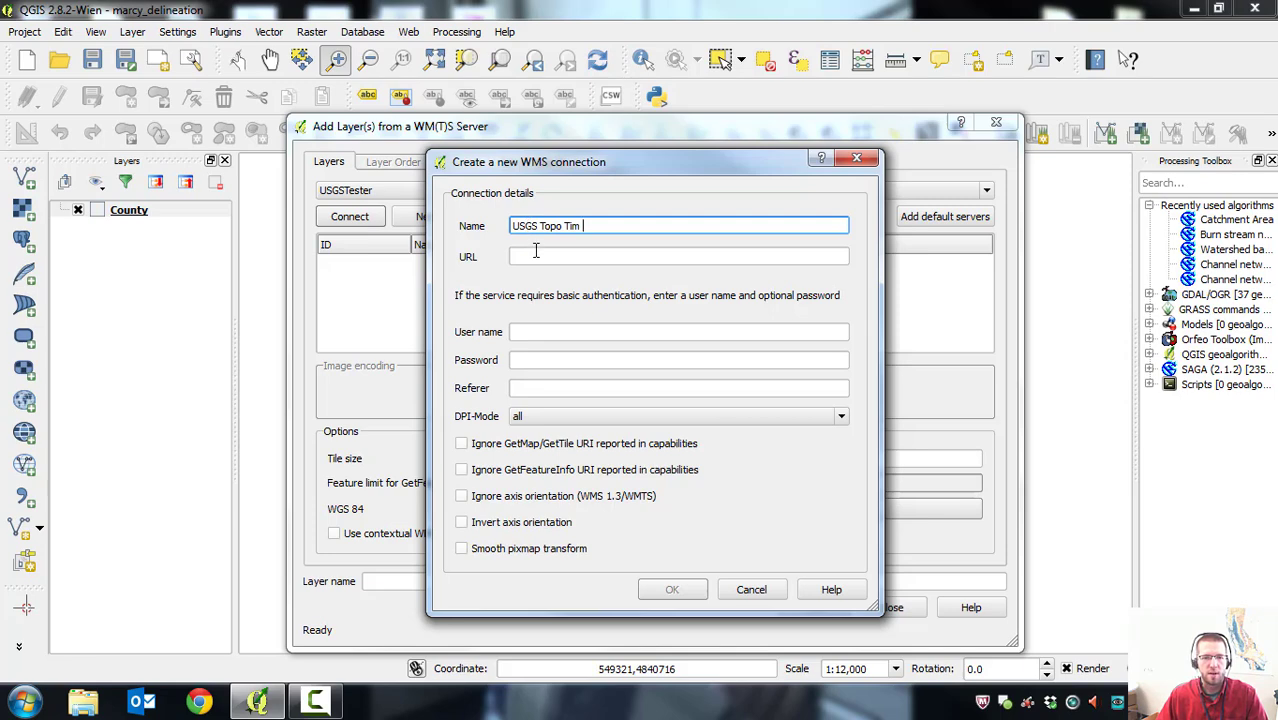
pyautogui.click(530, 254)
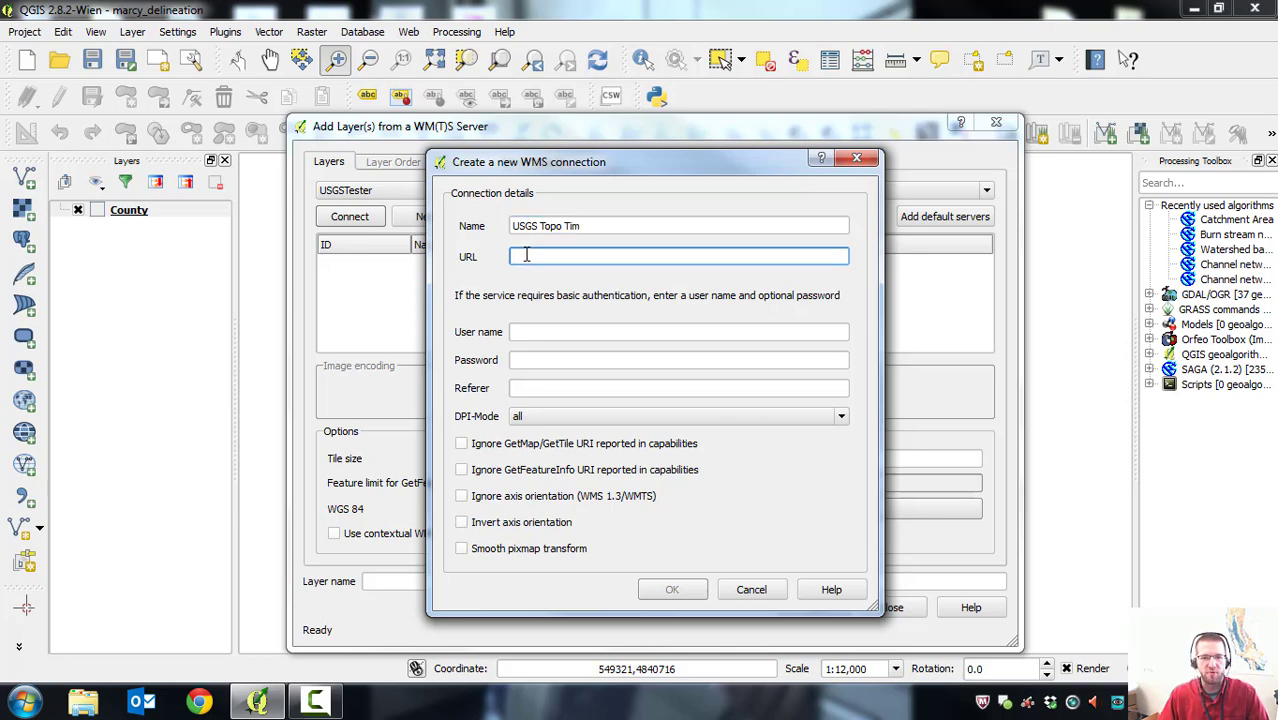
pyautogui.hotkey('ctrl', 'v')
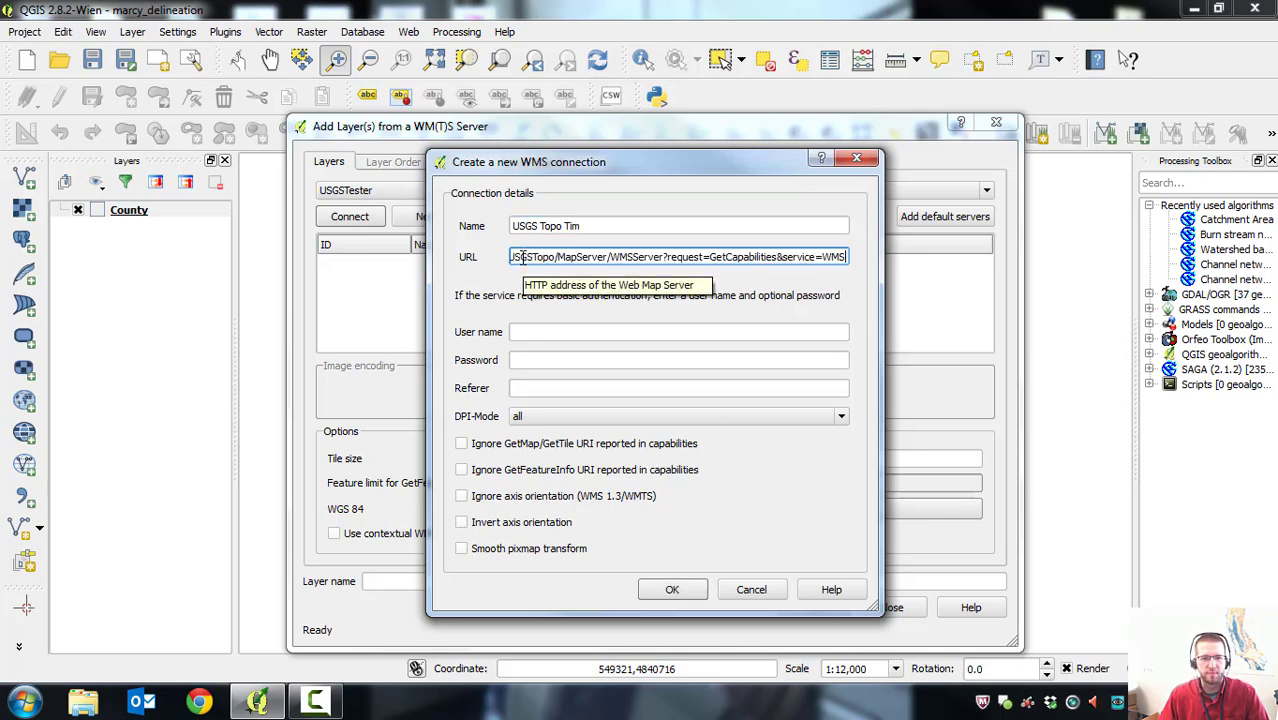
pyautogui.click(672, 590)
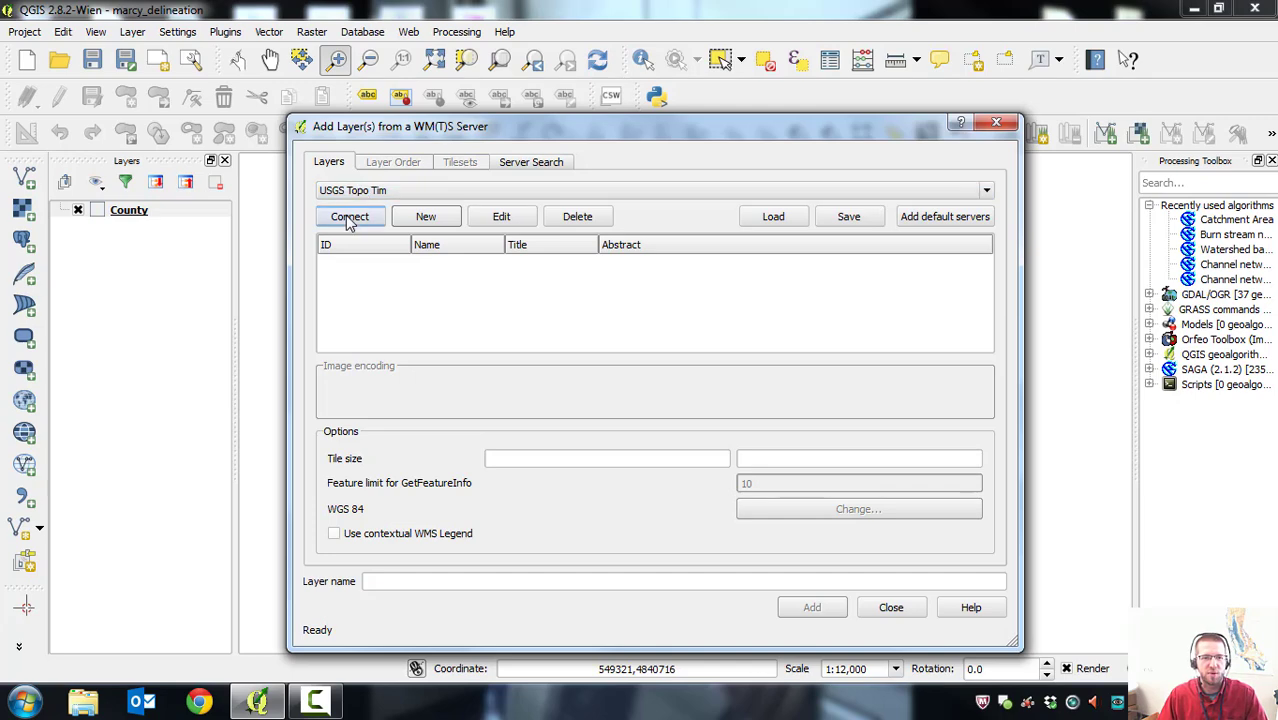
# Connect to the new WMS server and add its USGS TNM Topo layer under the name "USGS Topo Base Map".
pyautogui.click(349, 219)
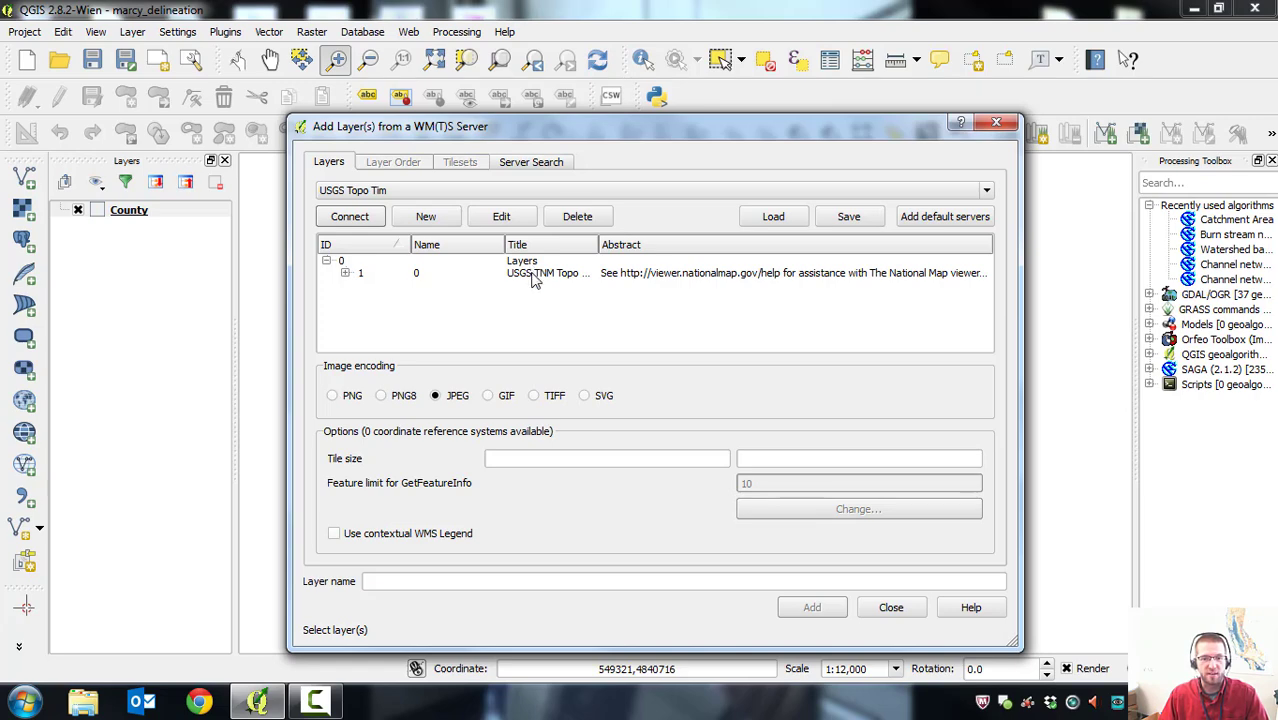
pyautogui.click(534, 273)
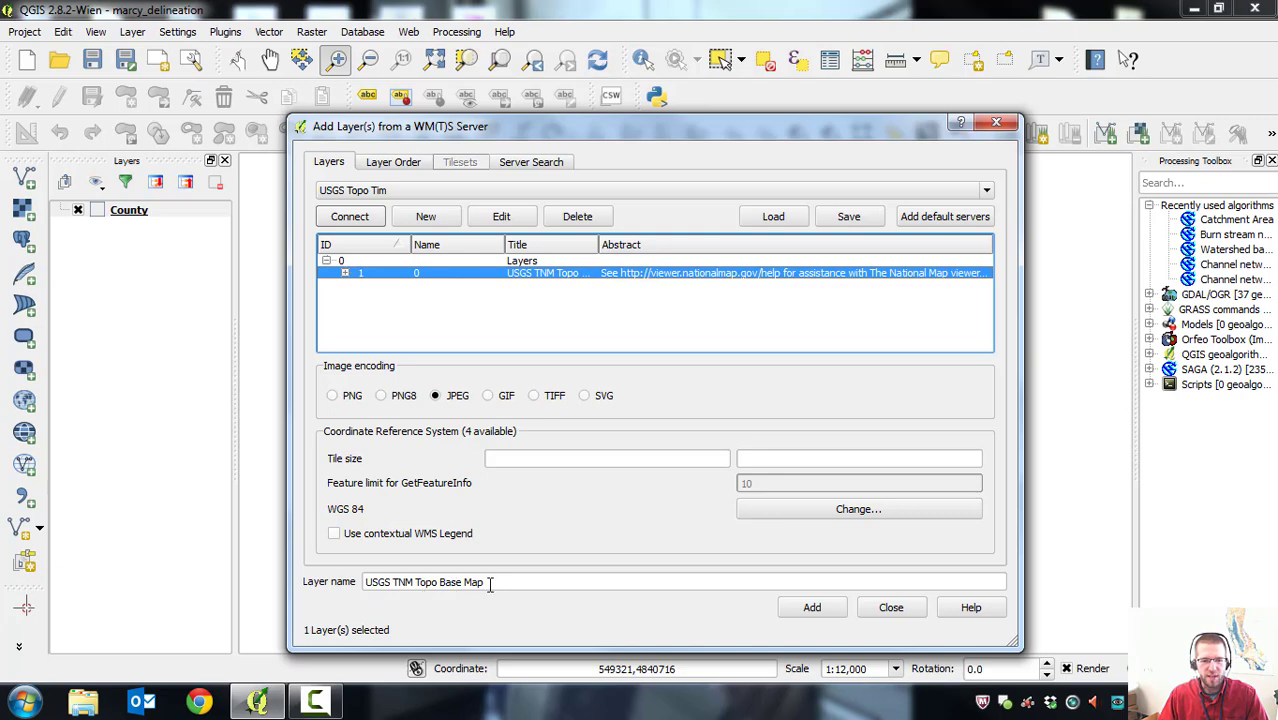
pyautogui.click(415, 583)
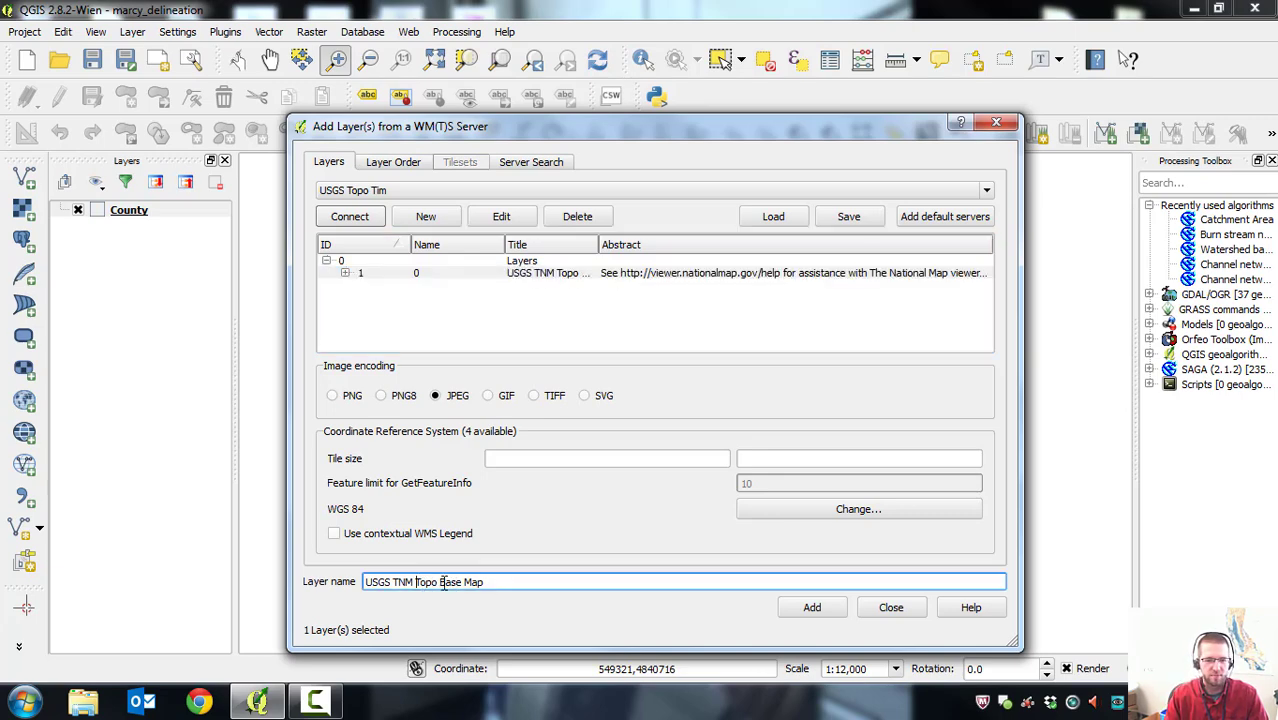
pyautogui.press('BackSpace')
pyautogui.press('BackSpace')
pyautogui.press('BackSpace')
pyautogui.press('BackSpace')
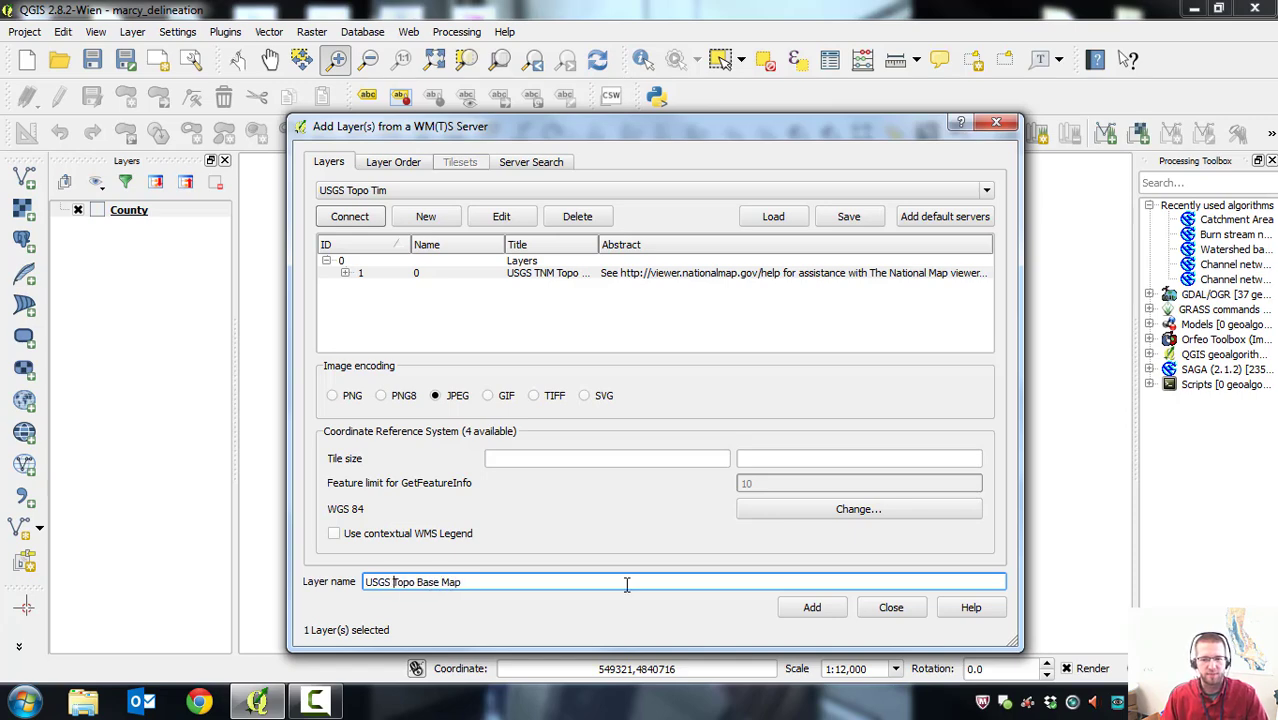
pyautogui.click(812, 609)
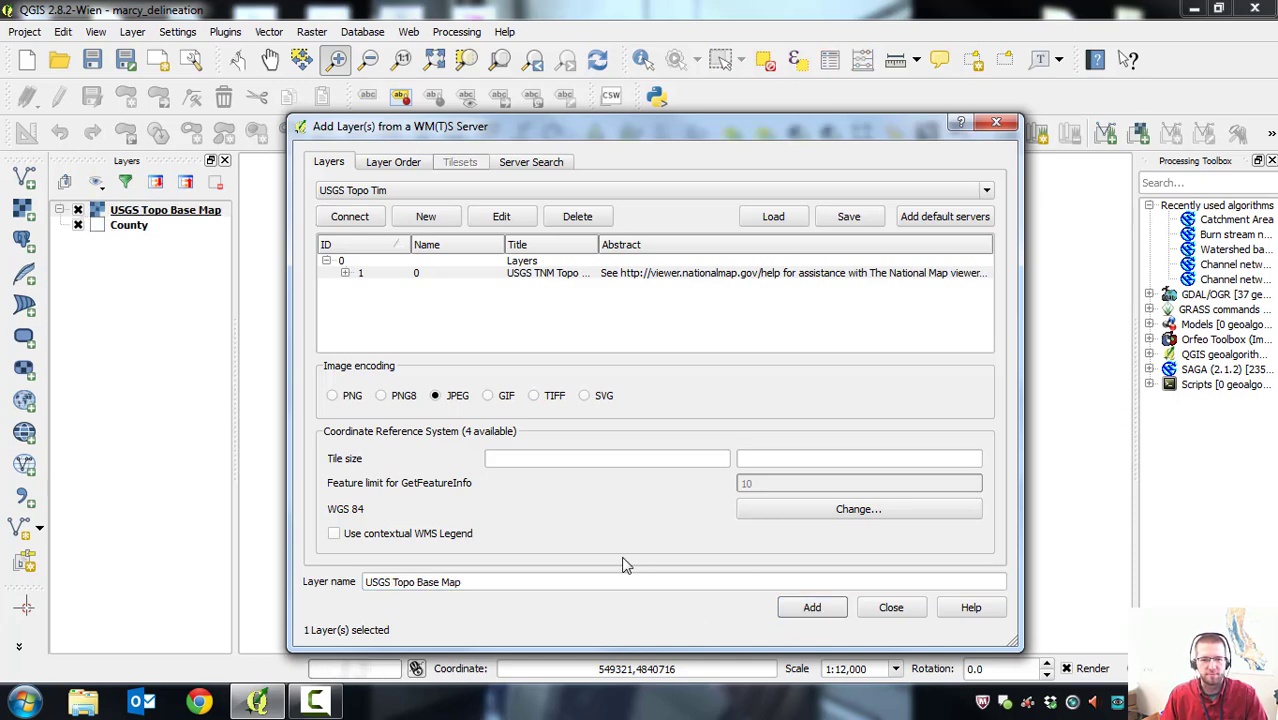
pyautogui.click(891, 608)
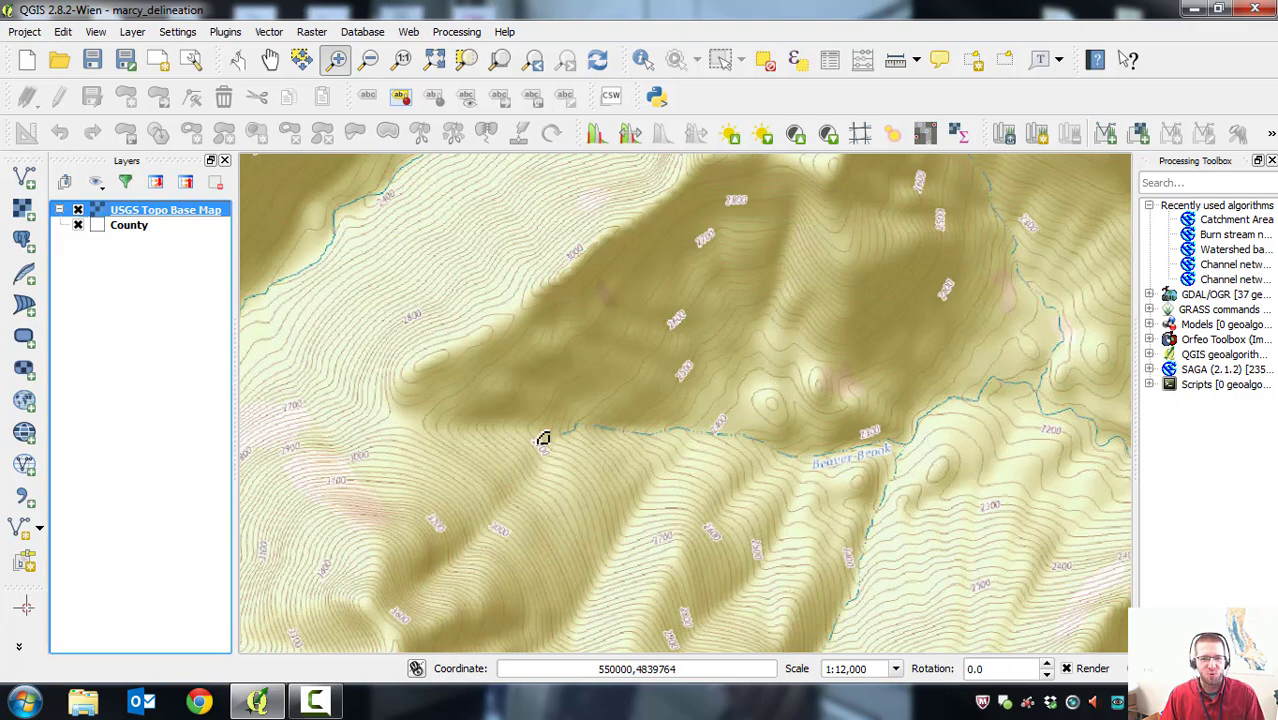
# Examine the topographic base map around Beaver Brook at several scales, ending at 1:12,000 over the brook's upper reach.
pyautogui.click(580, 432)
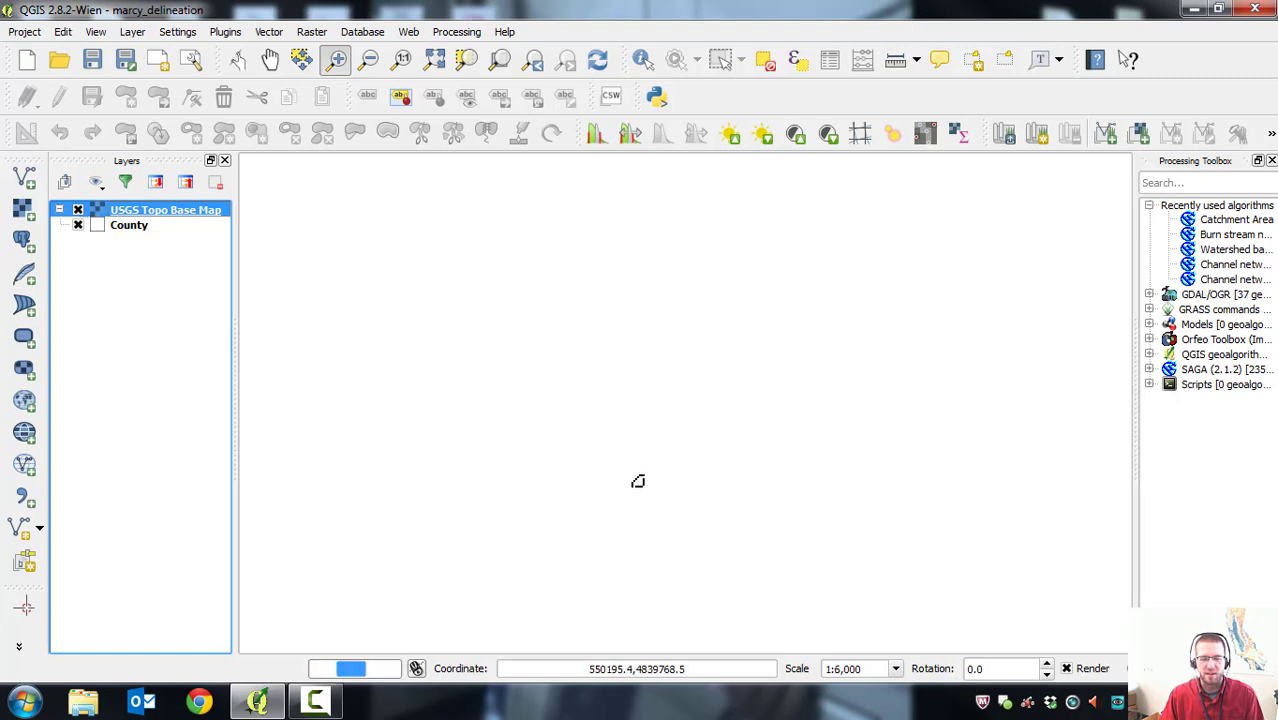
pyautogui.scroll(-1, 637, 484)
pyautogui.scroll(-2, 641, 488)
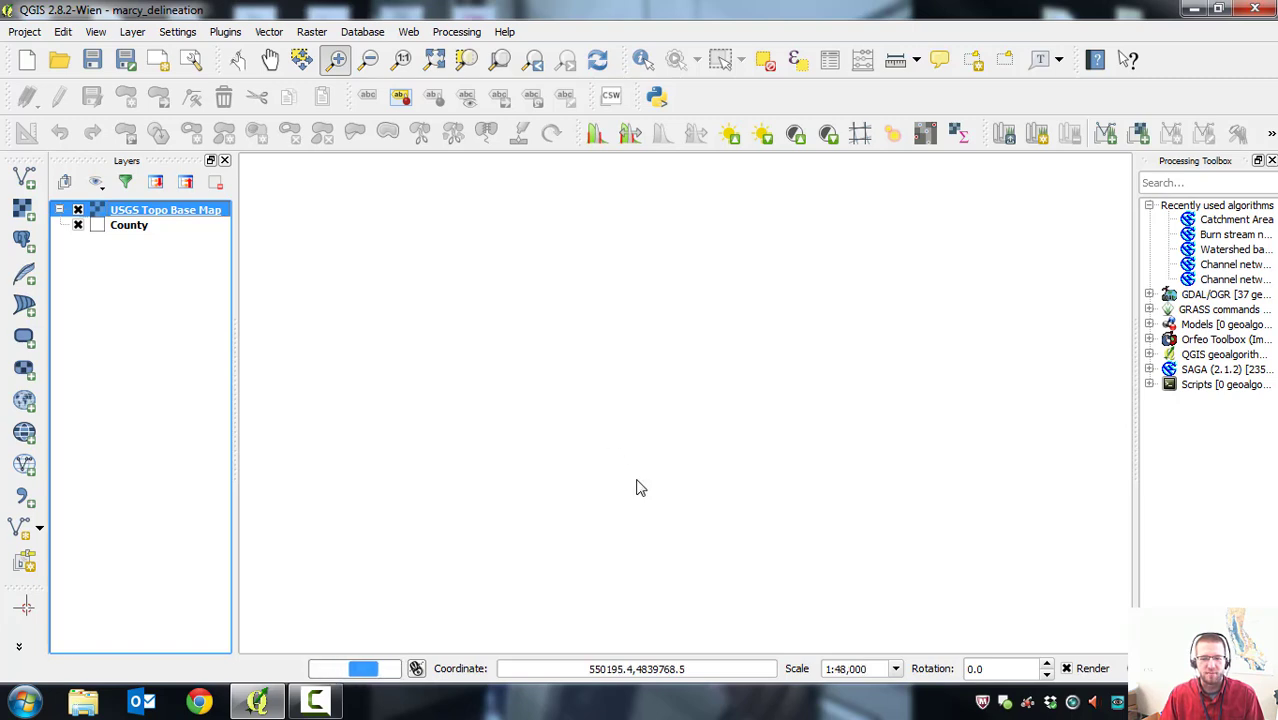
pyautogui.scroll(-1, 576, 464)
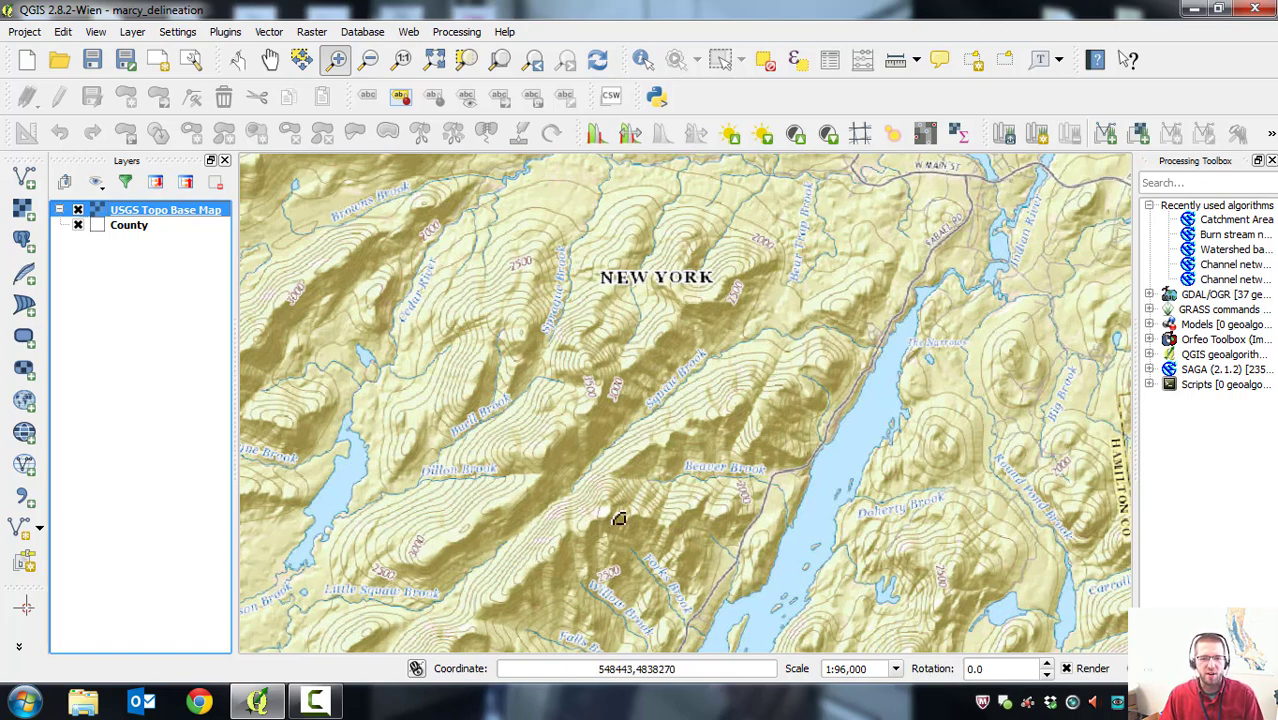
pyautogui.scroll(2, 670, 460)
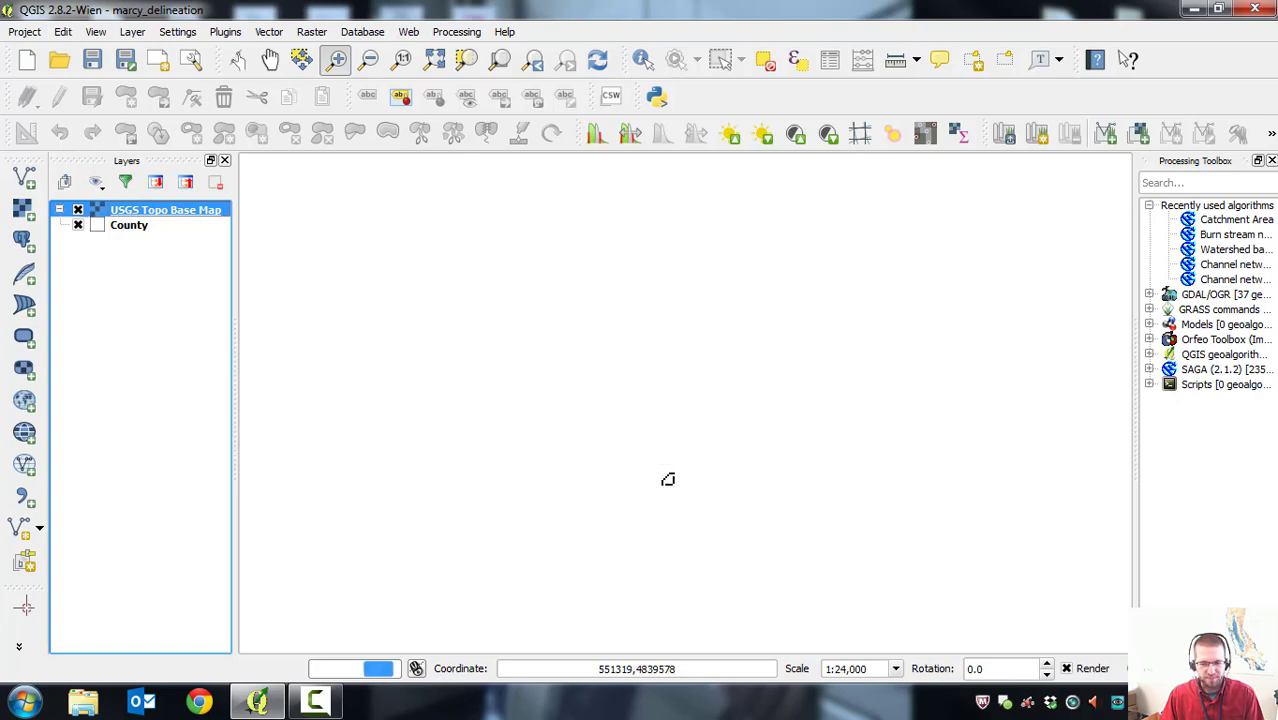
pyautogui.scroll(1, 666, 477)
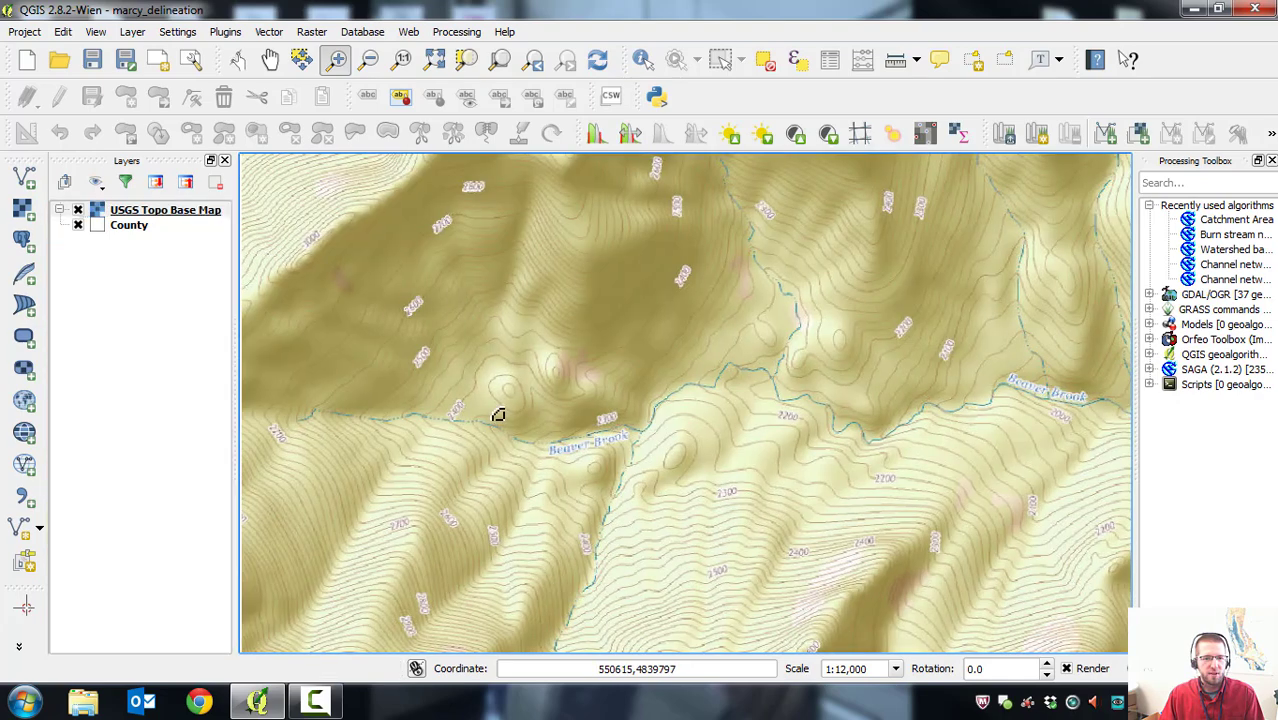
pyautogui.moveTo(496, 414); pyautogui.dragTo(769, 456)
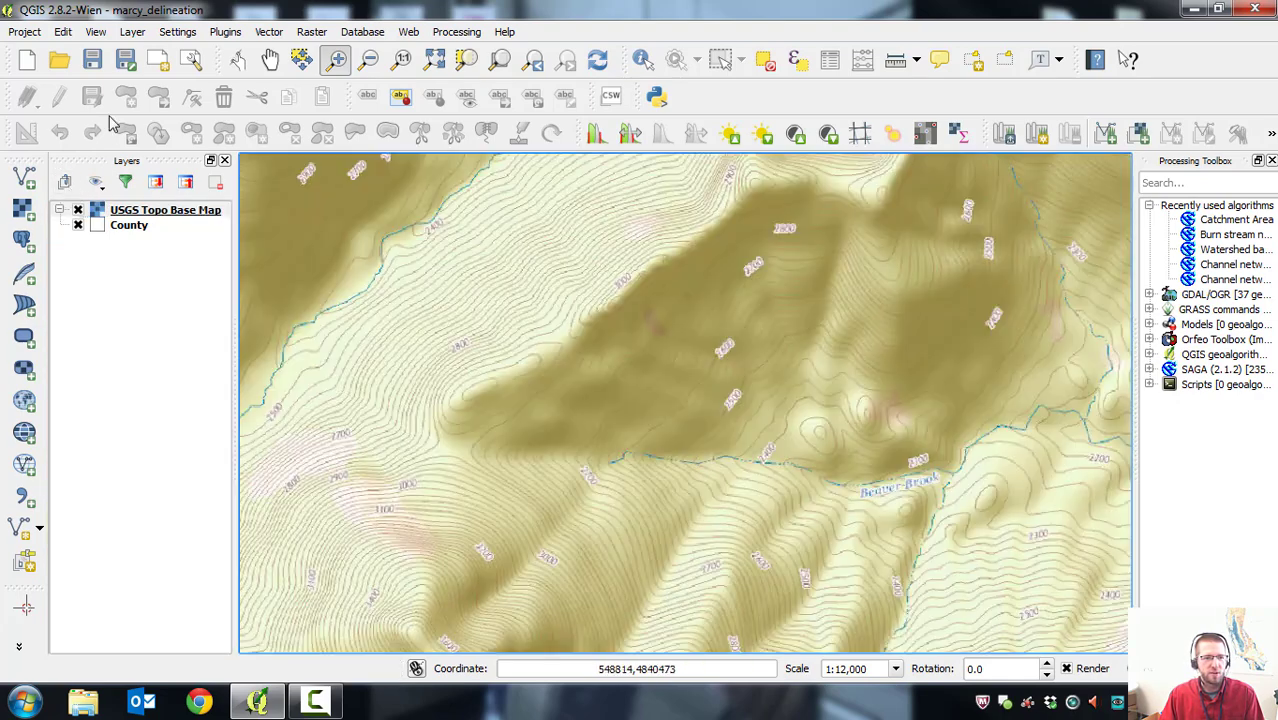
# Set up a new polygon shapefile layer with the CRS EPSG:26918 - NAD83 / UTM zone 18N.
pyautogui.click(132, 32)
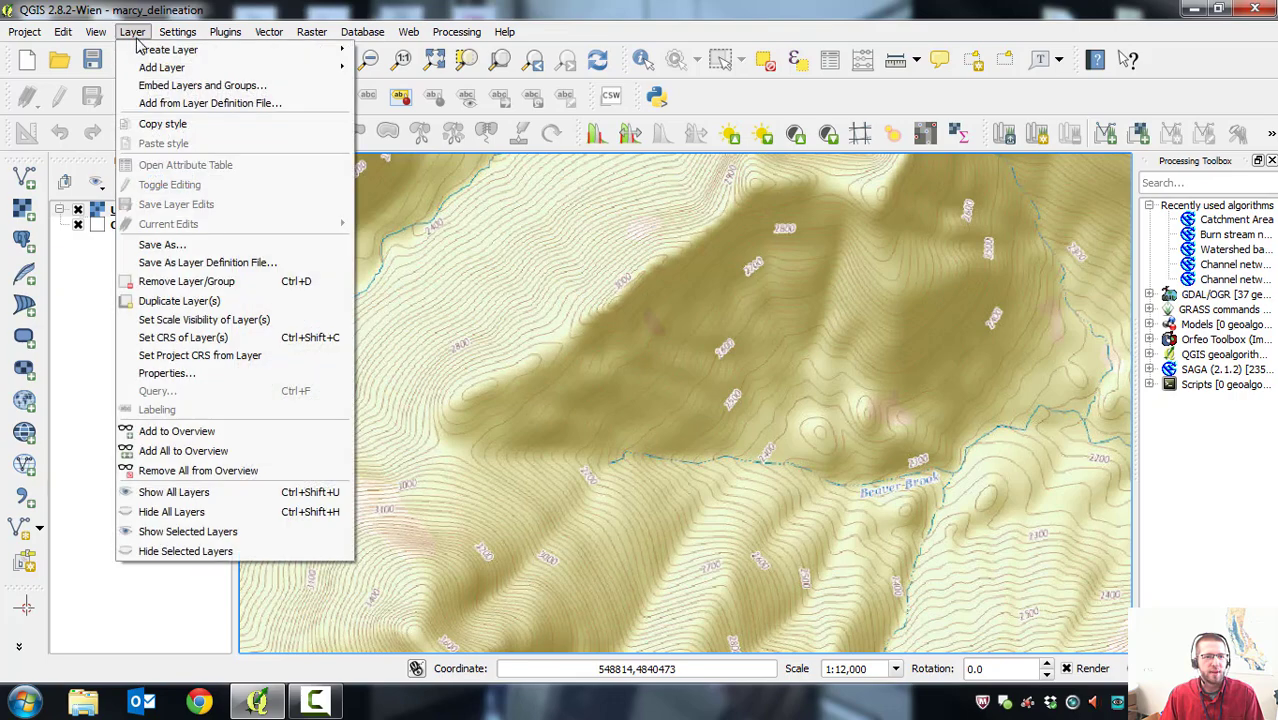
pyautogui.moveTo(166, 53)
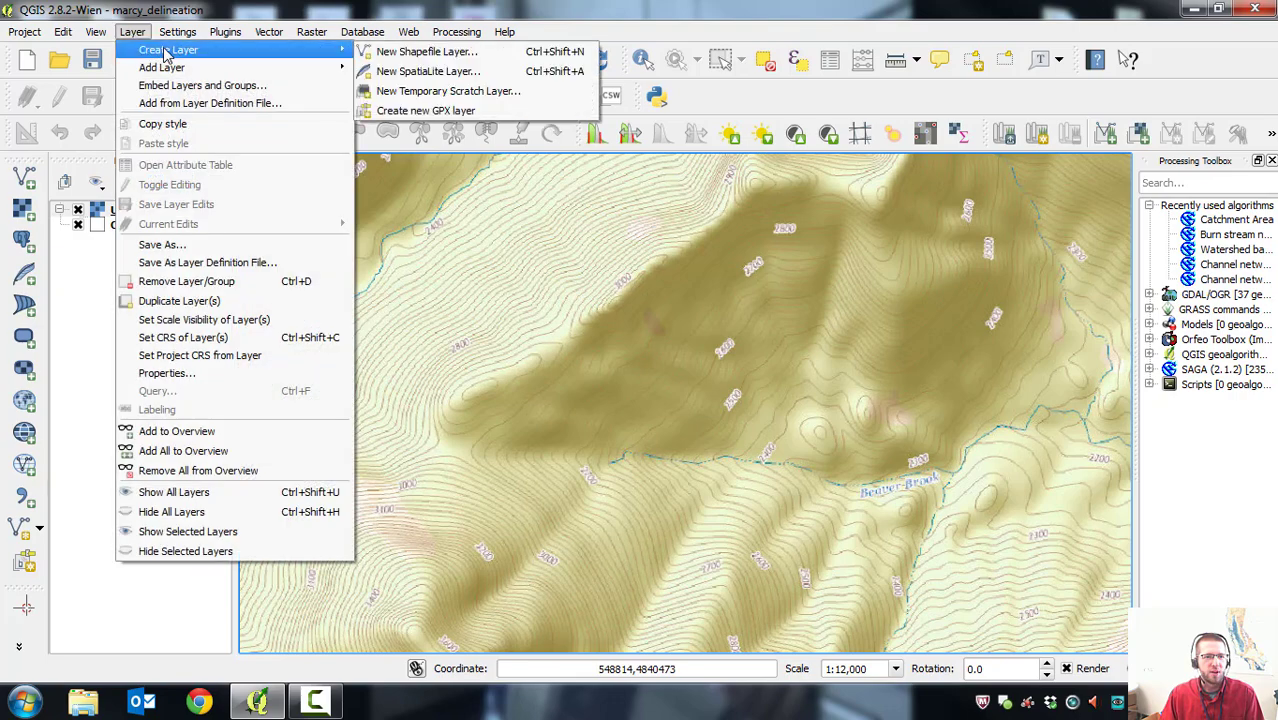
pyautogui.click(420, 53)
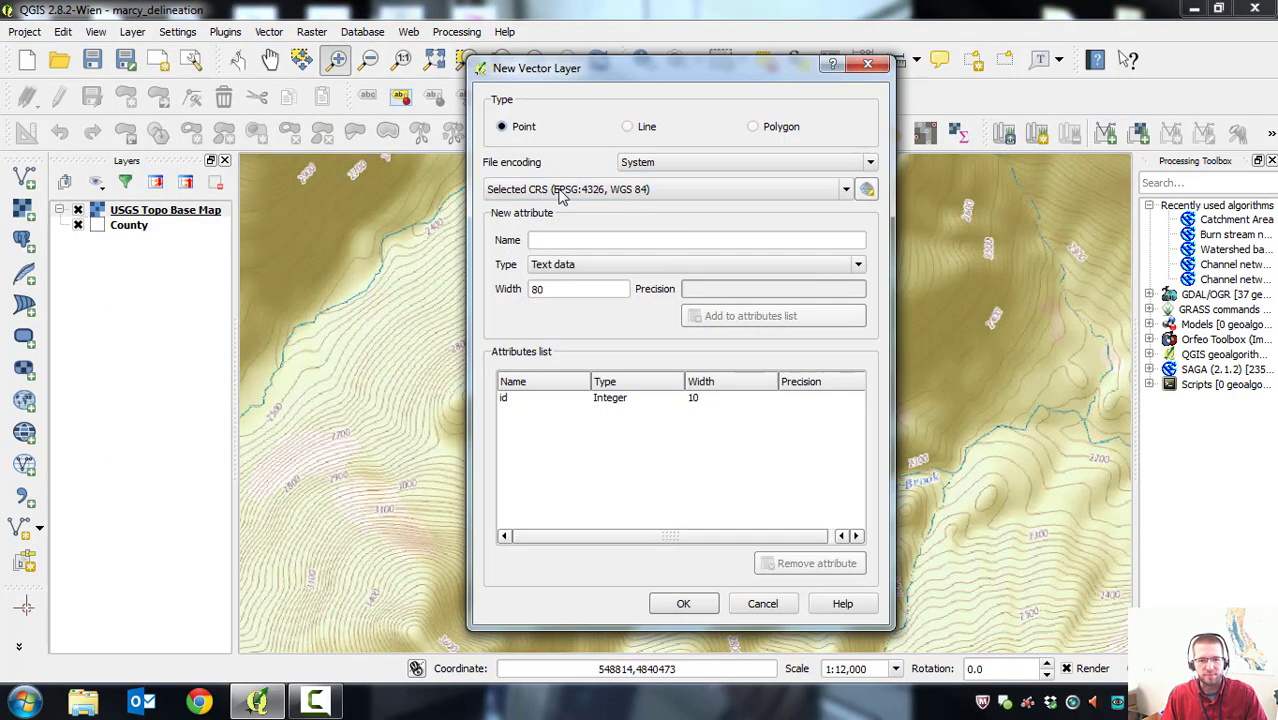
pyautogui.click(754, 128)
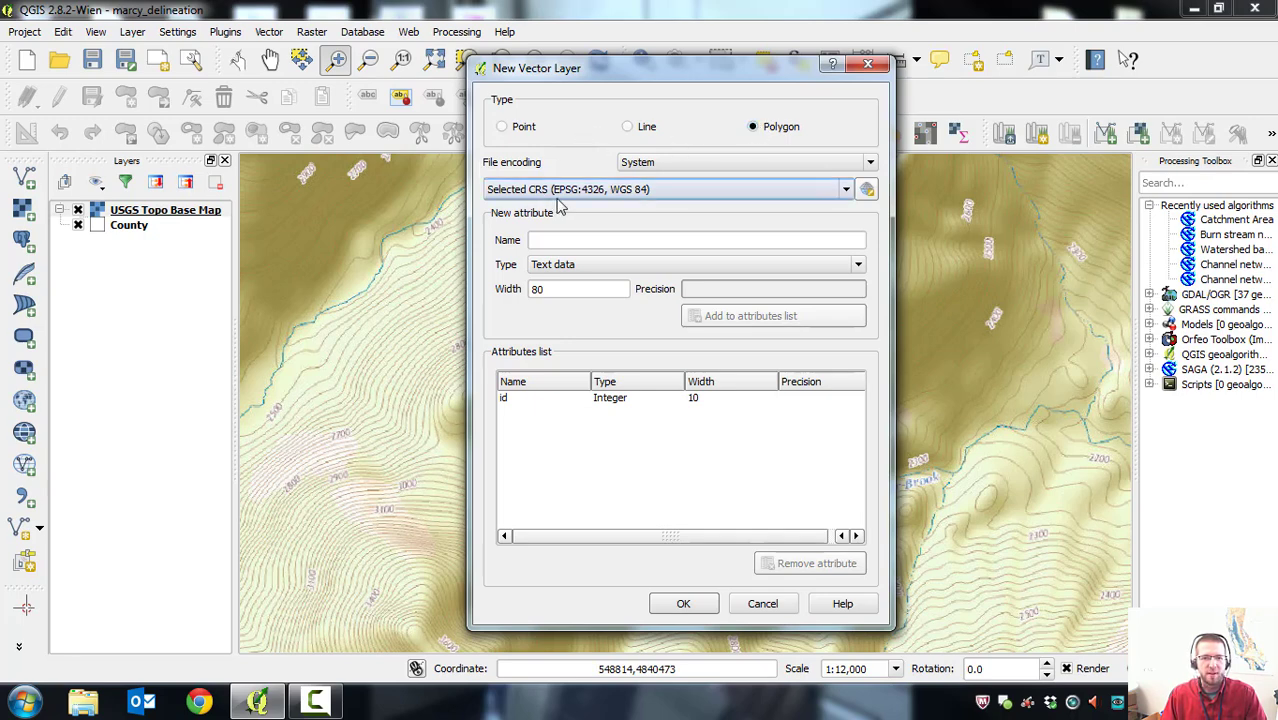
pyautogui.click(670, 193)
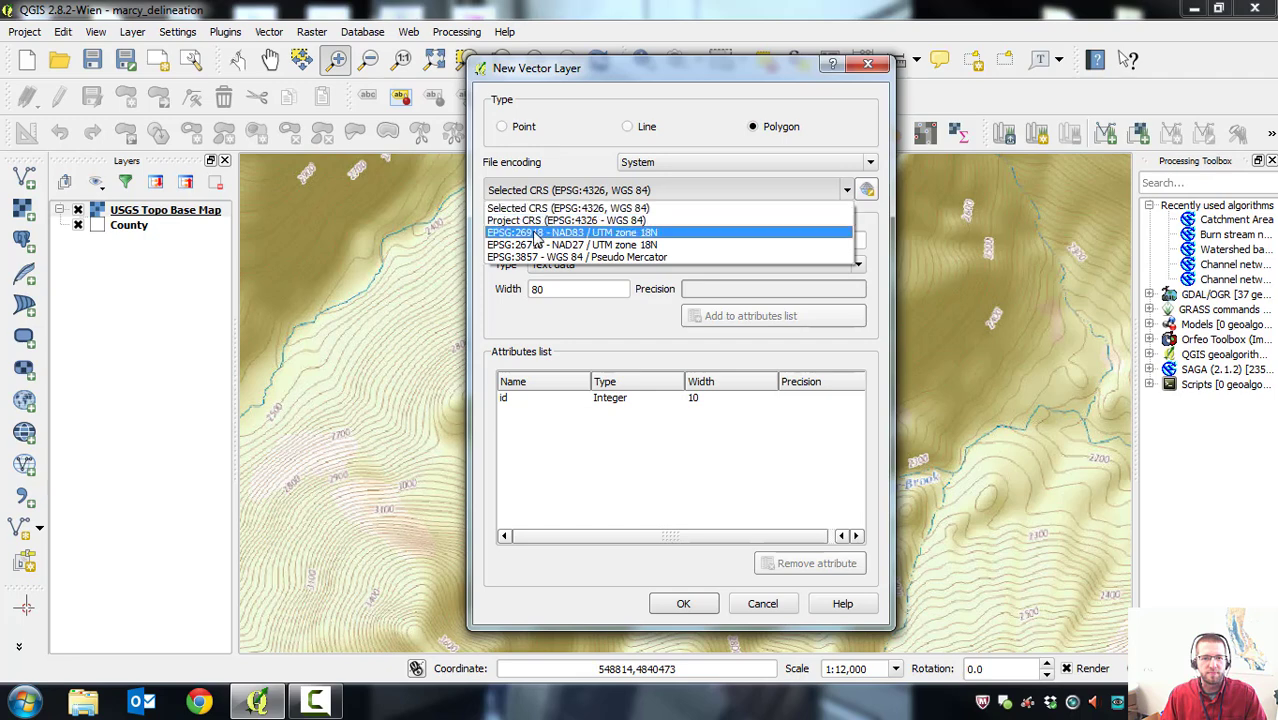
pyautogui.click(585, 232)
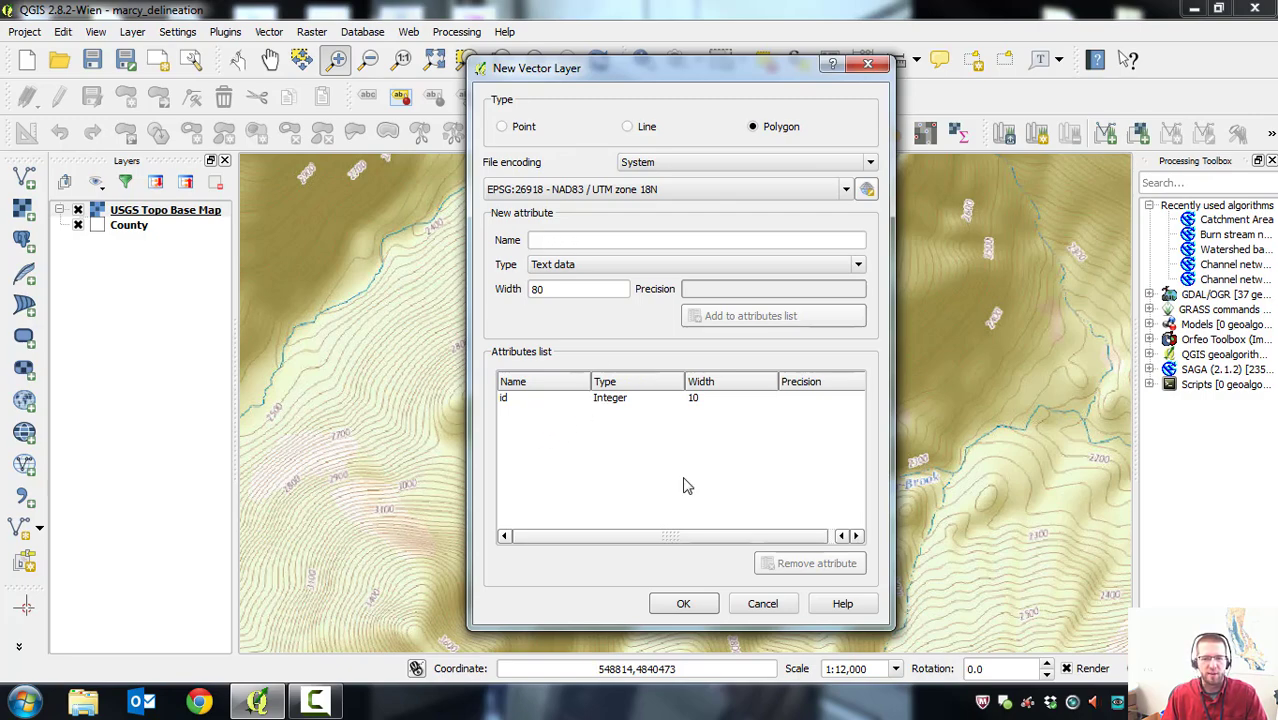
# Save the new layer in the counties folder as watershed_practice.shp, overwriting the existing file.
pyautogui.click(690, 605)
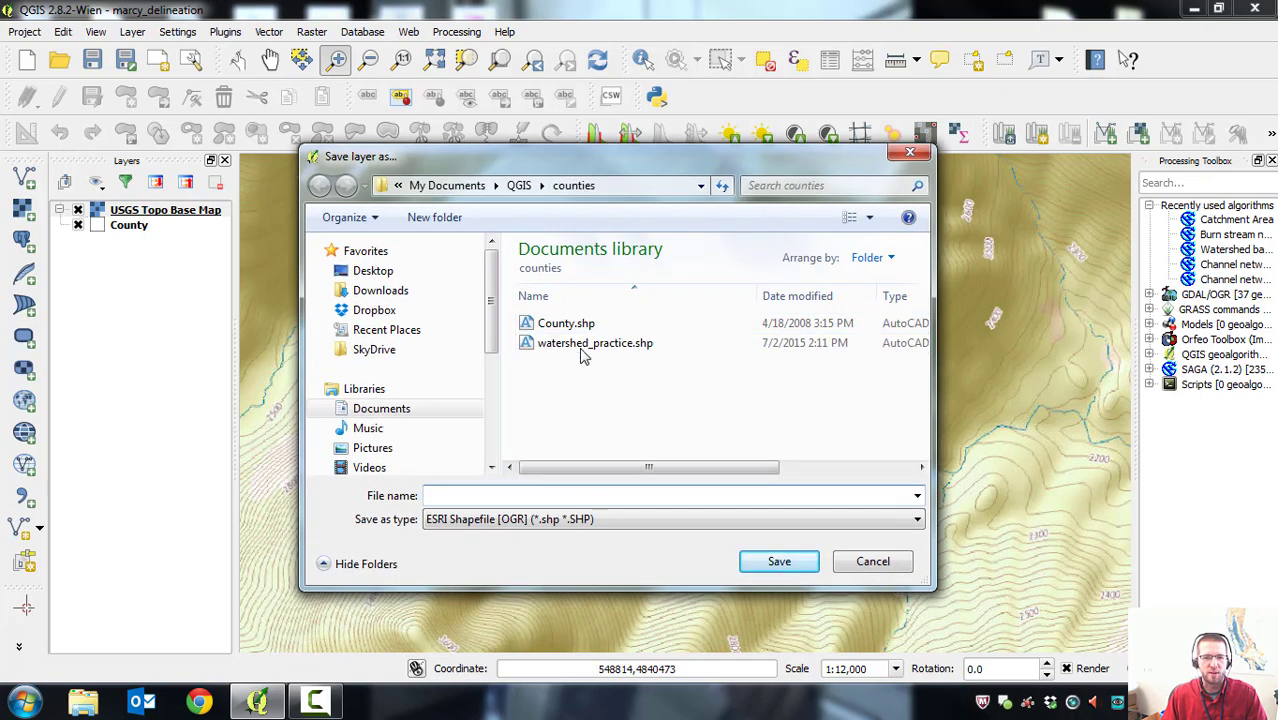
pyautogui.click(567, 349)
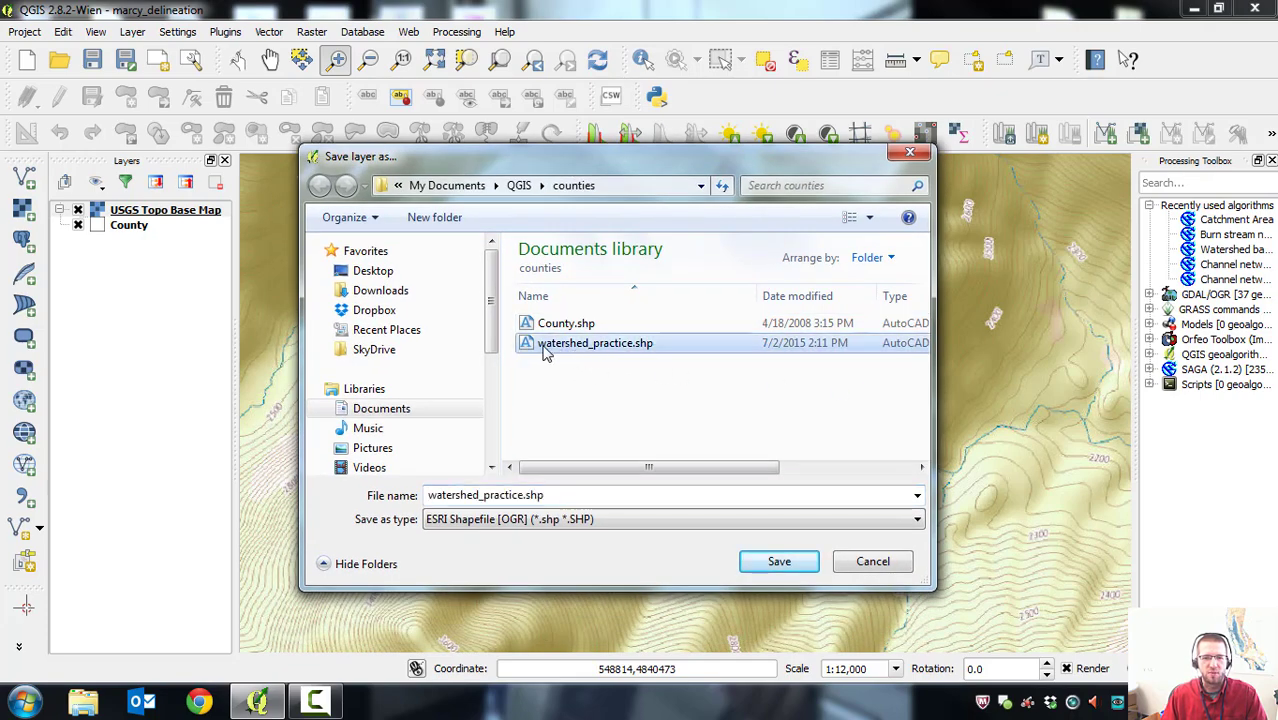
pyautogui.click(777, 561)
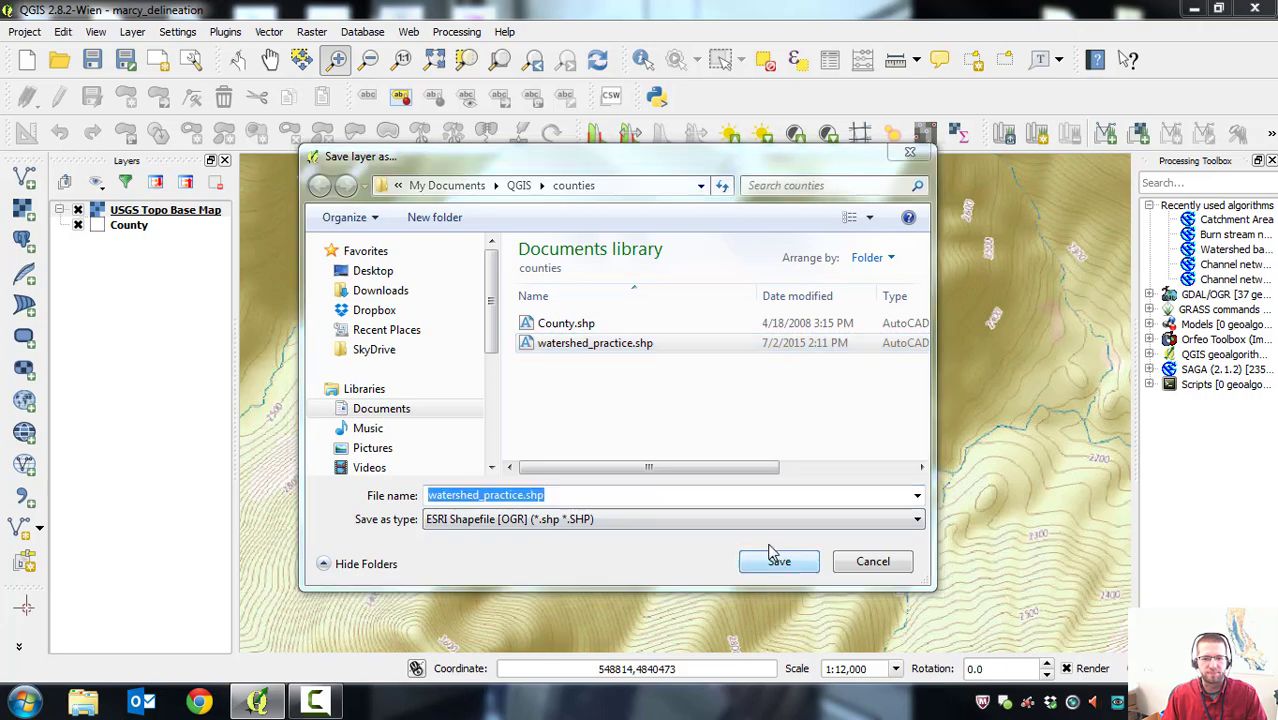
pyautogui.click(694, 358)
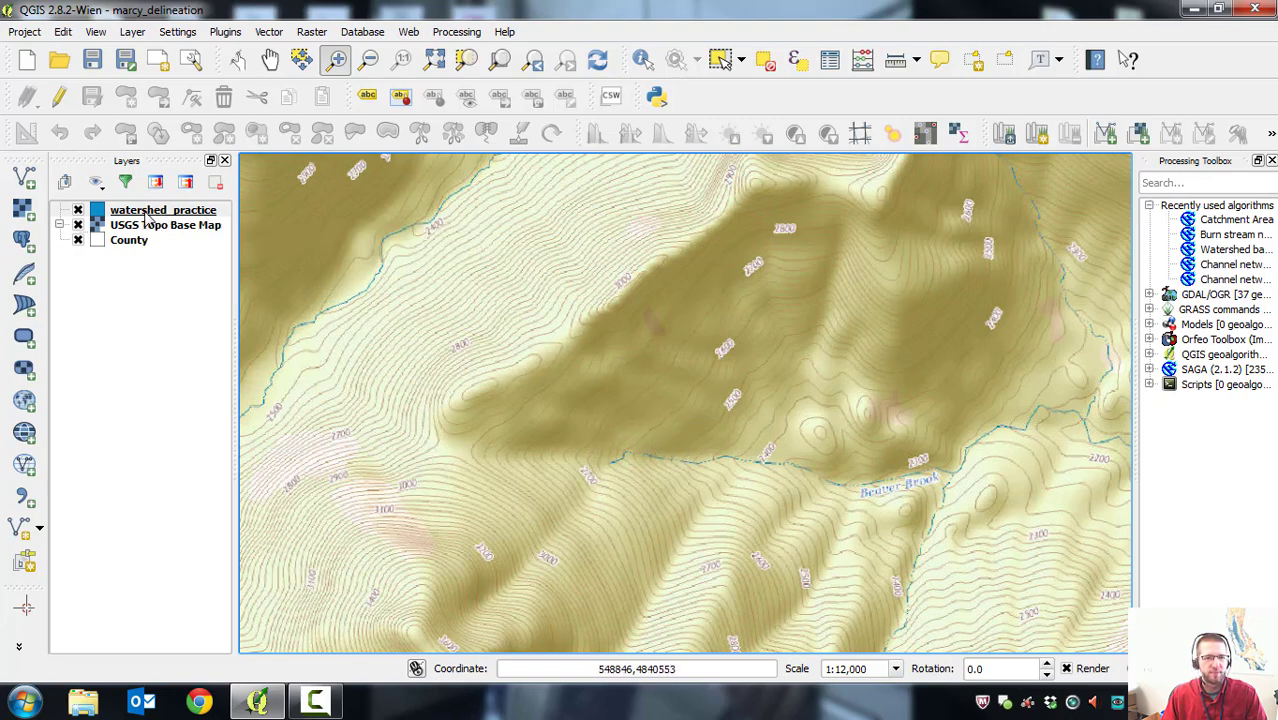
# Enable editing on watershed_practice and outline a rough practice polygon from upper Beaver Brook along the northern ridge to the southwestern high ground.
pyautogui.click(59, 100)
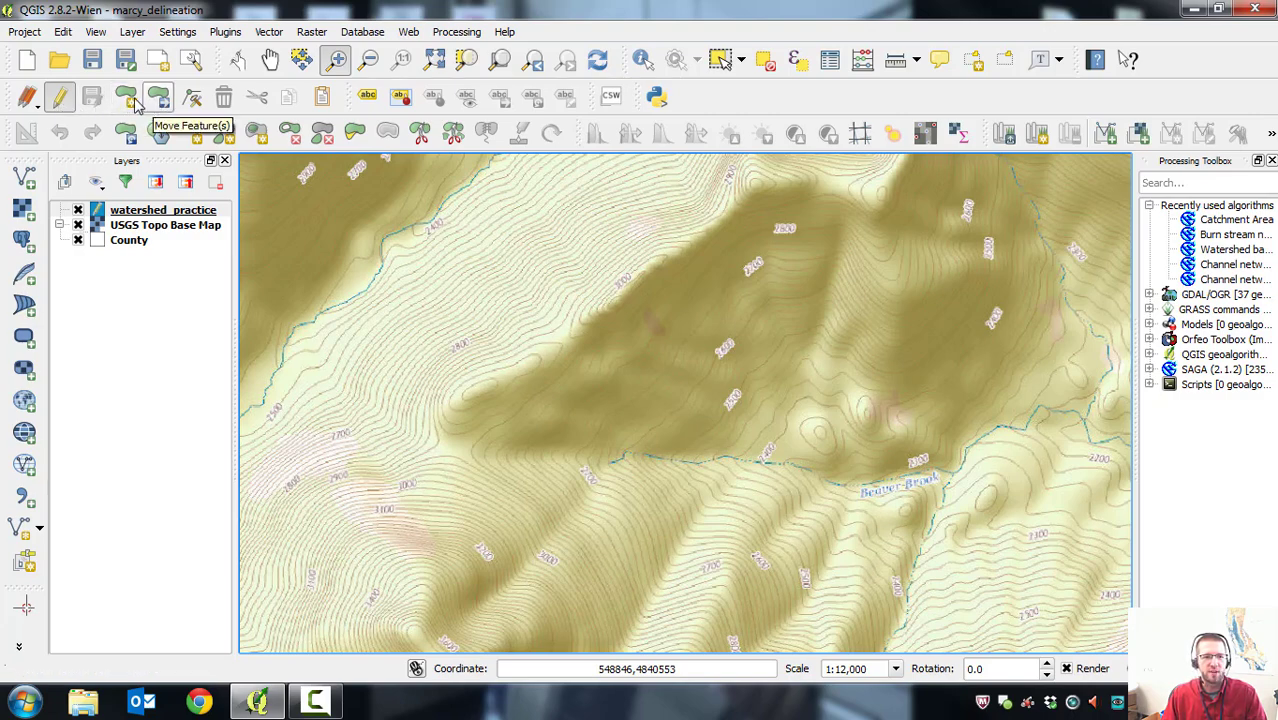
pyautogui.click(125, 104)
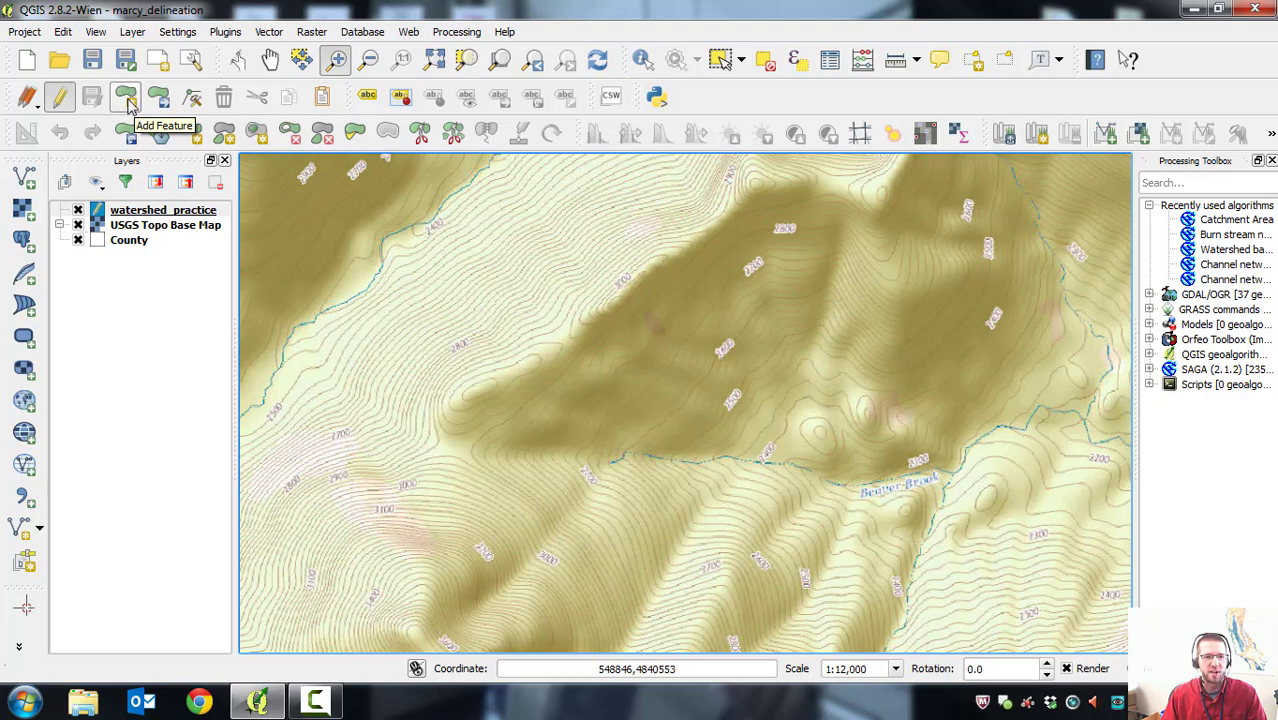
pyautogui.click(128, 107)
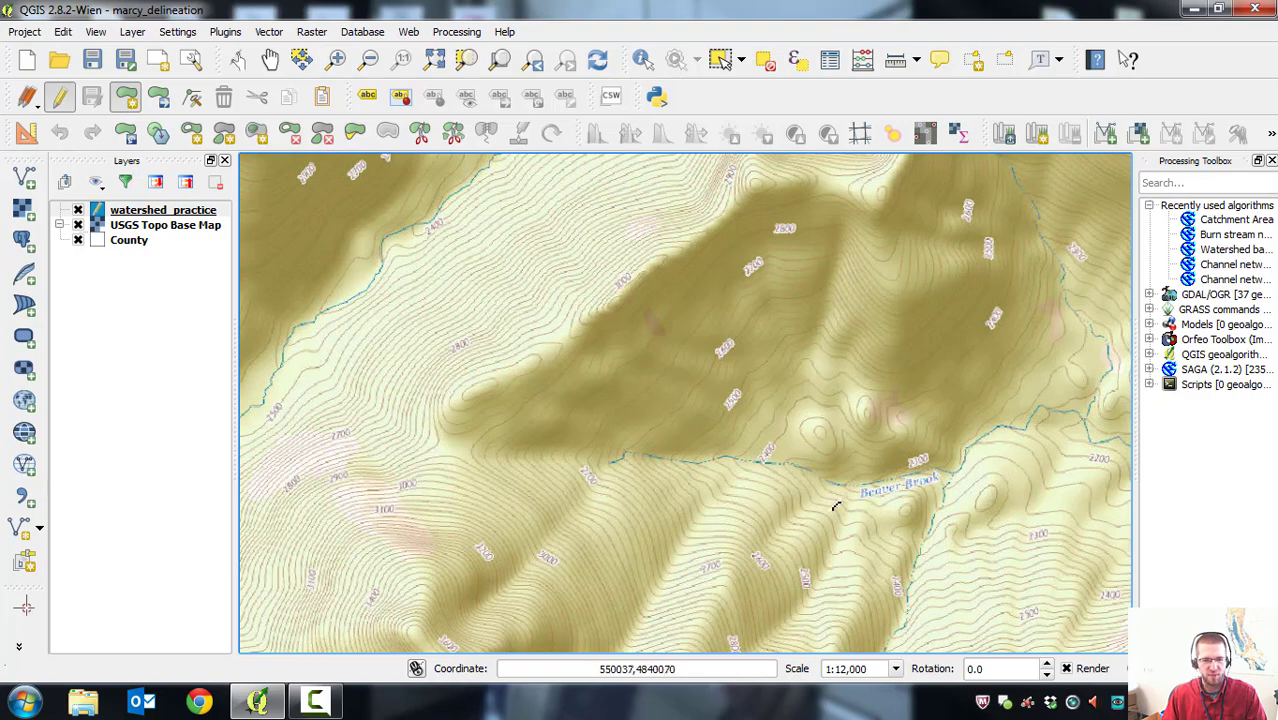
pyautogui.click(693, 463)
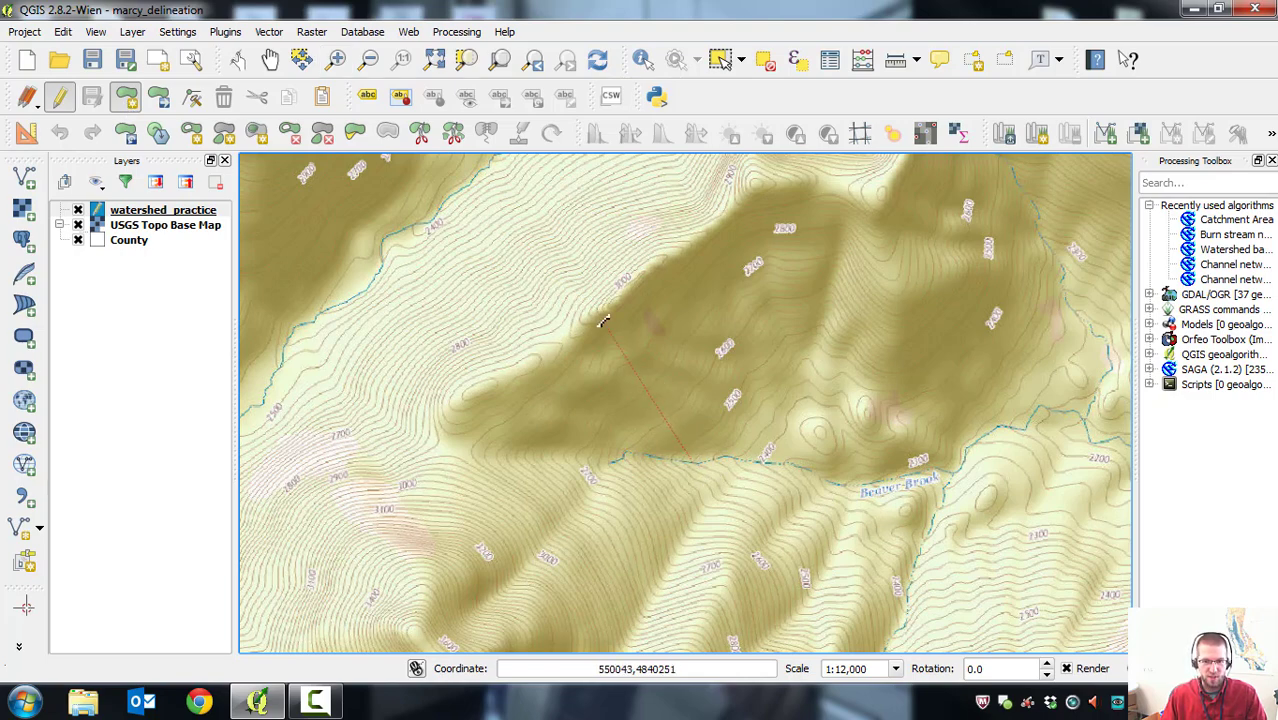
pyautogui.click(597, 318)
pyautogui.click(463, 398)
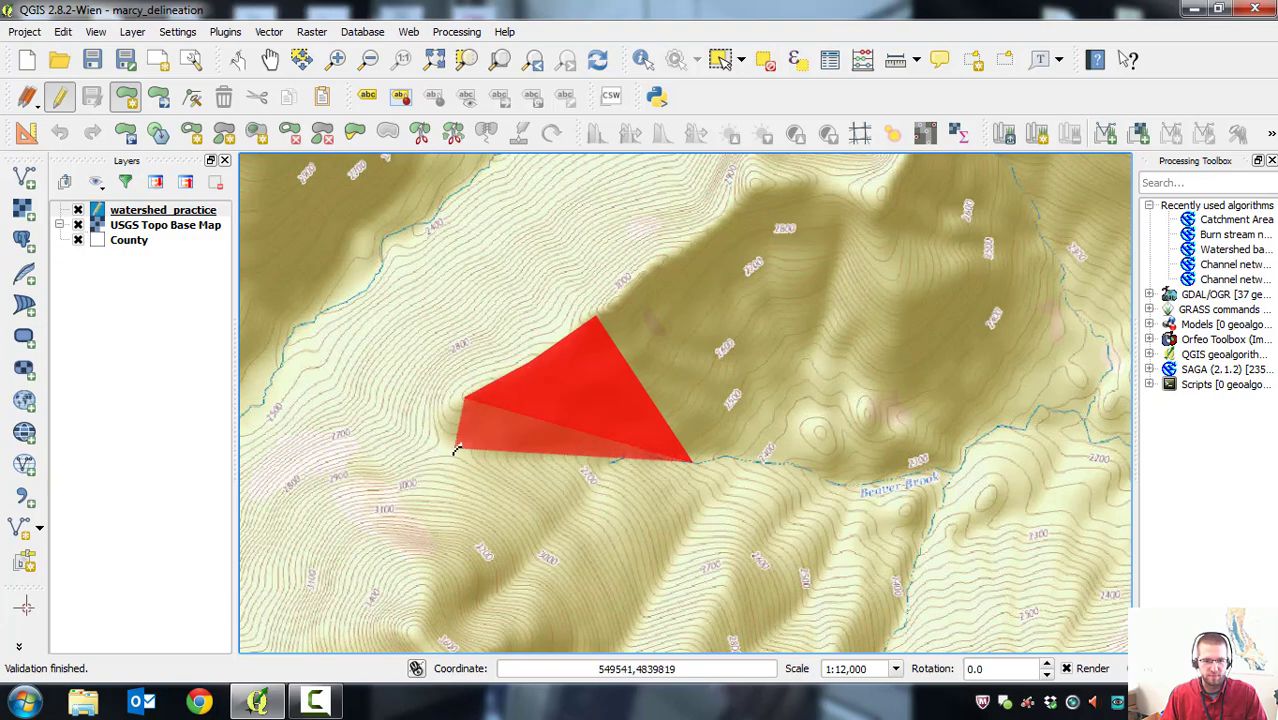
pyautogui.click(453, 450)
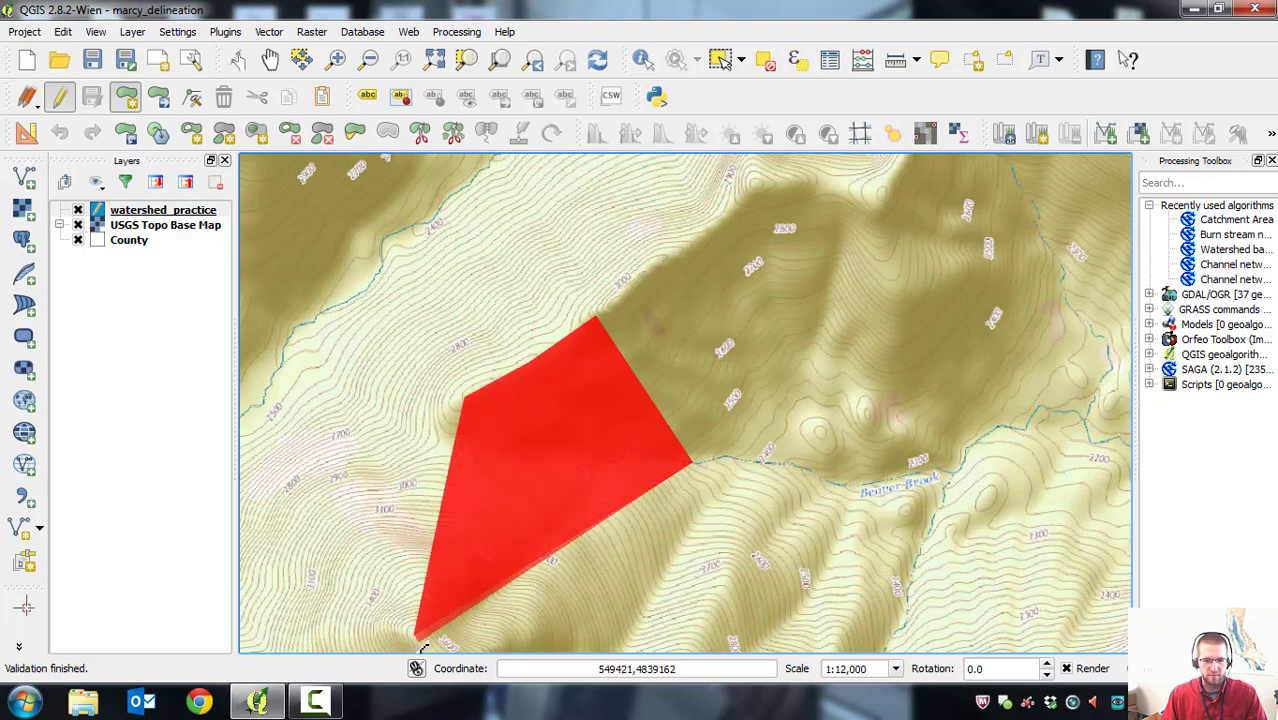
pyautogui.click(418, 641)
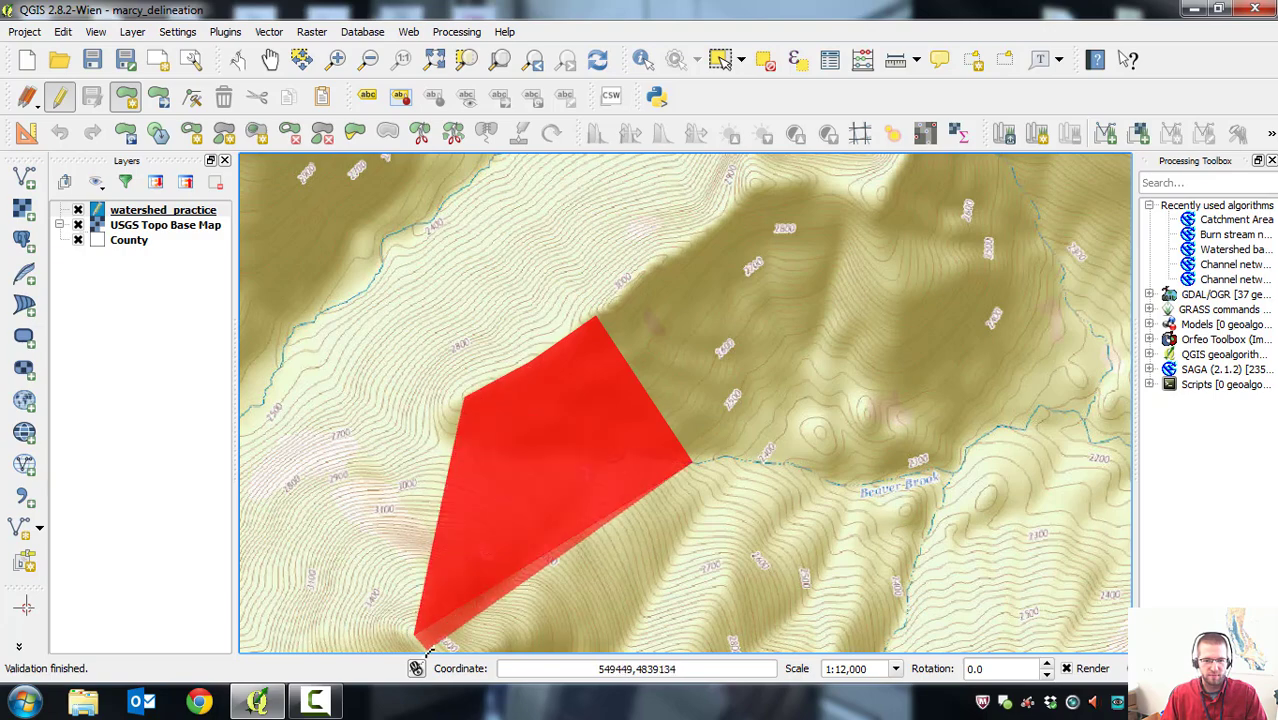
# Finish the practice polygon and give it the id 1.
pyautogui.rightClick(658, 494)
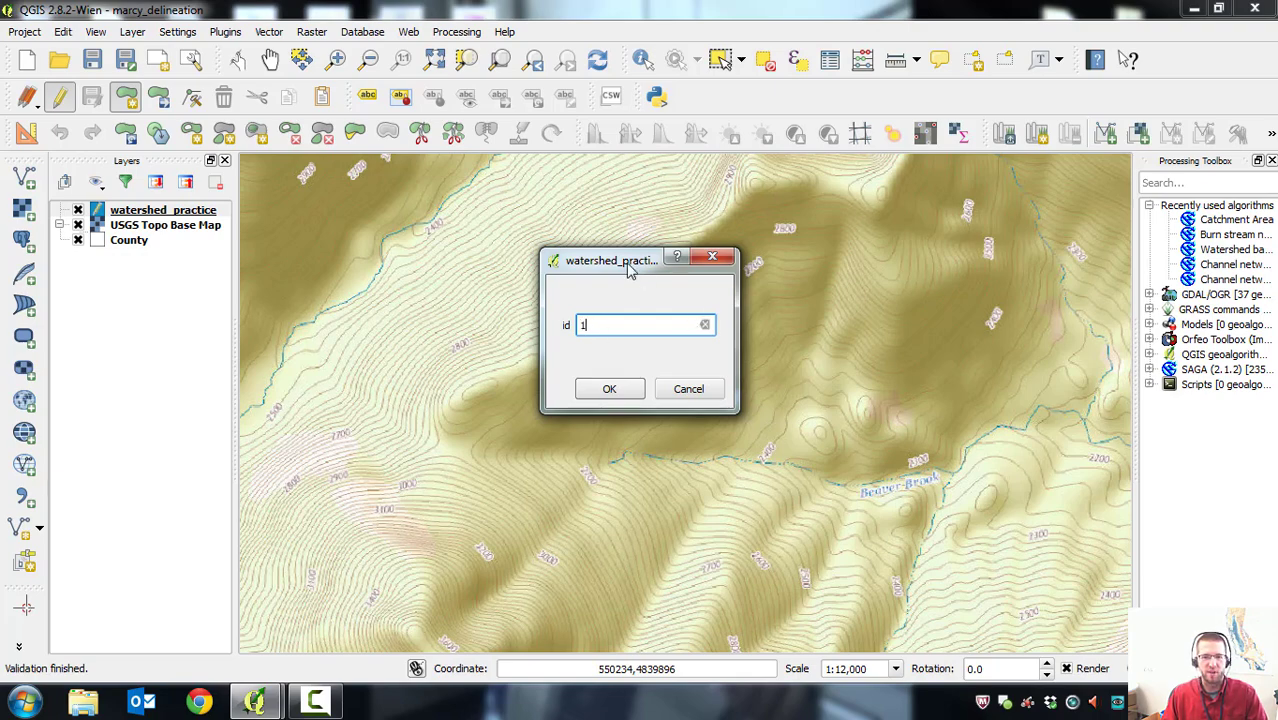
pyautogui.moveTo(630, 272); pyautogui.dragTo(622, 299)
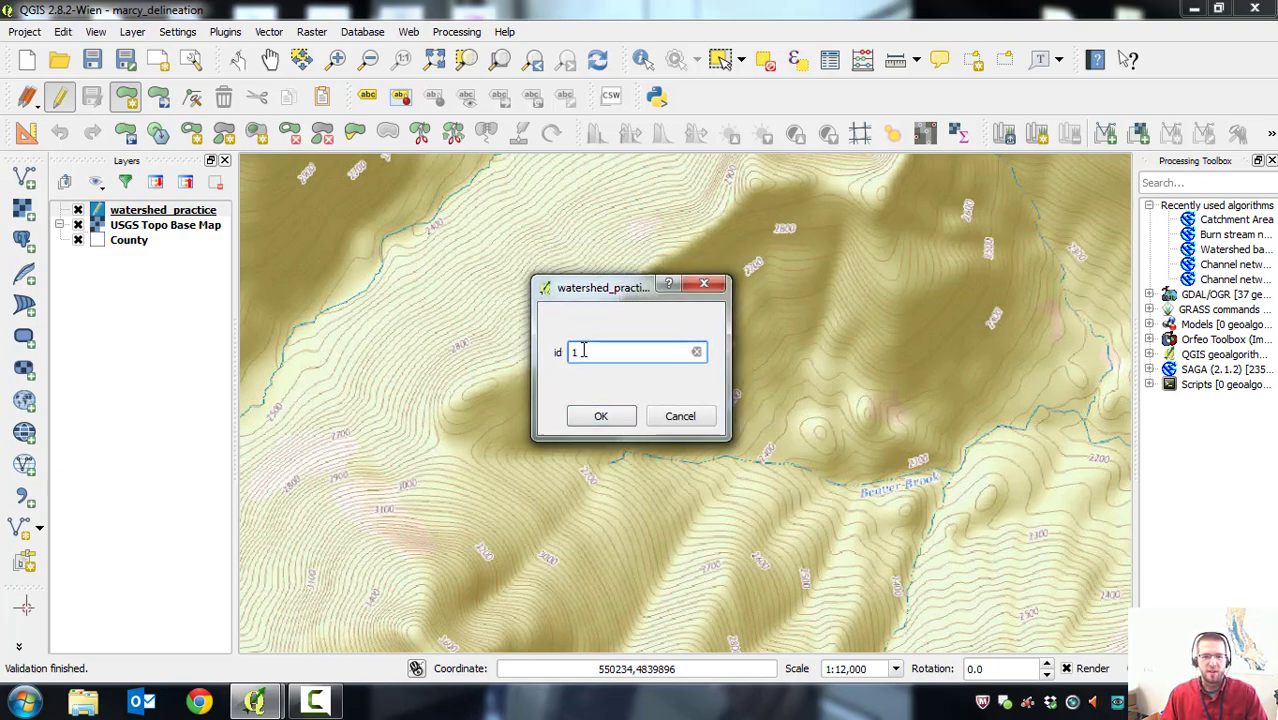
pyautogui.click(601, 416)
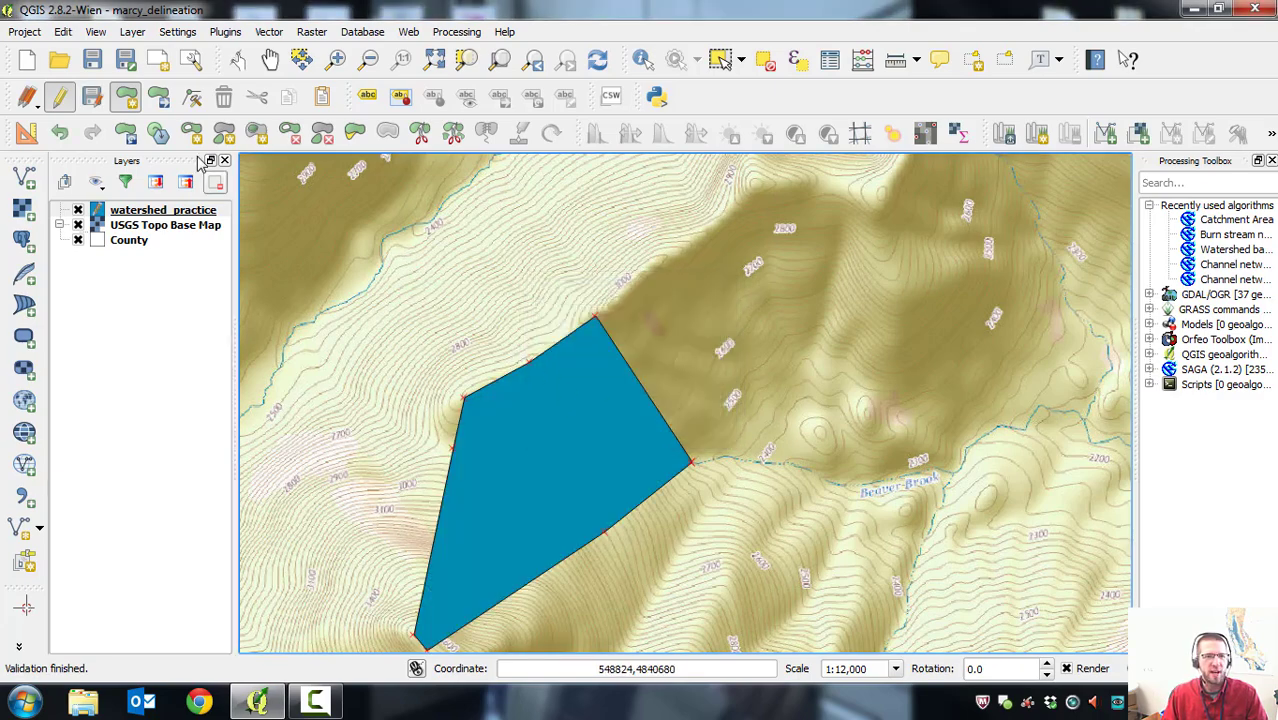
# Reshape the polygon with the Node Tool by moving its northernmost vertex slightly outward and the adjacent northwestern vertex slightly west.
pyautogui.click(192, 96)
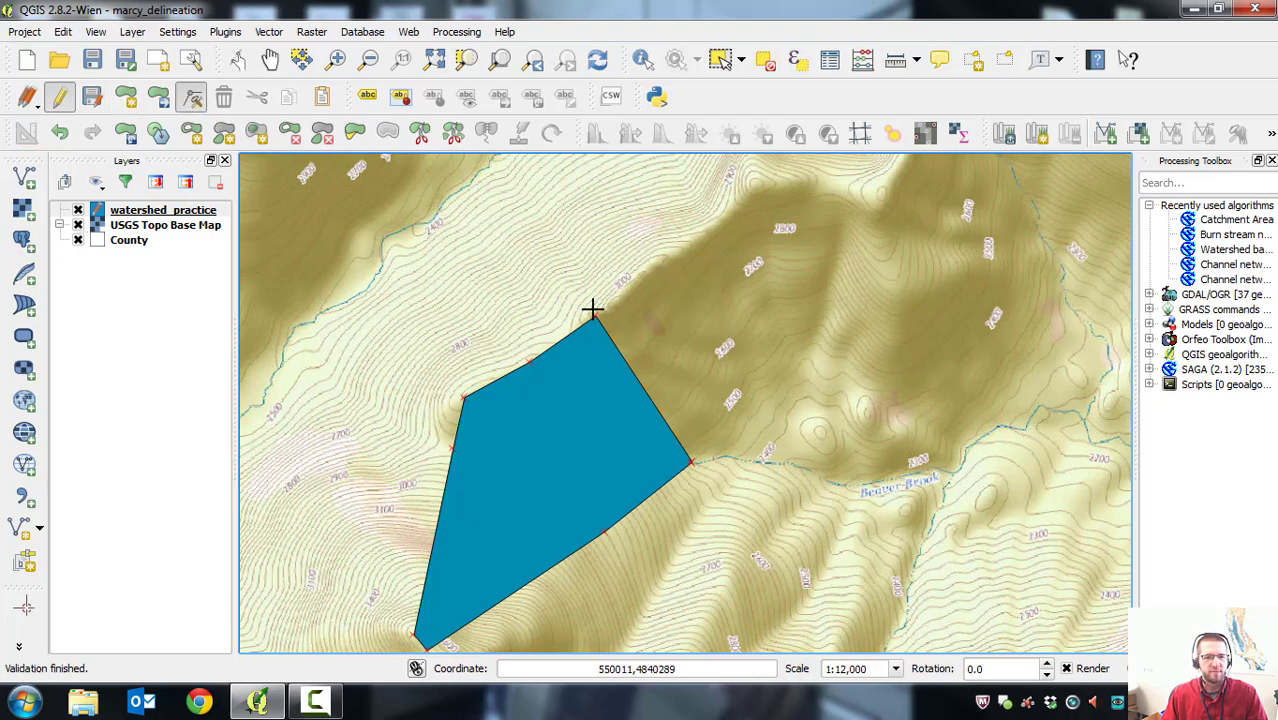
pyautogui.click(567, 373)
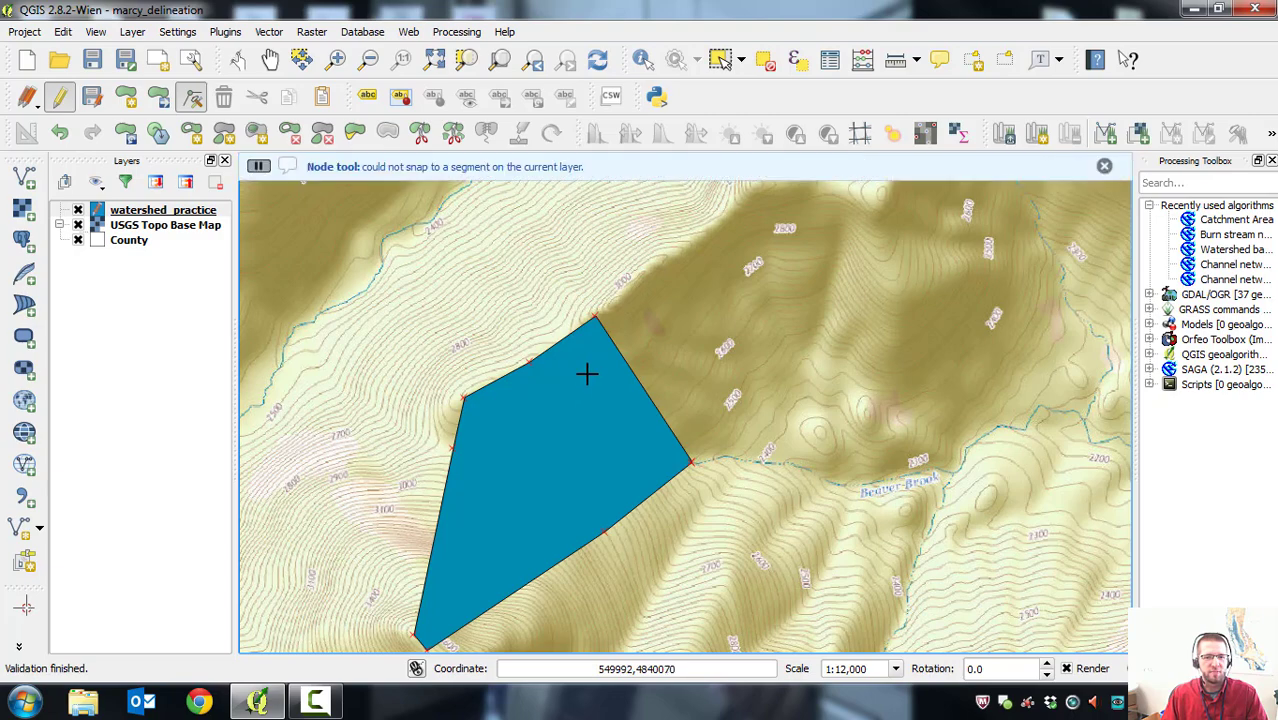
pyautogui.click(594, 317)
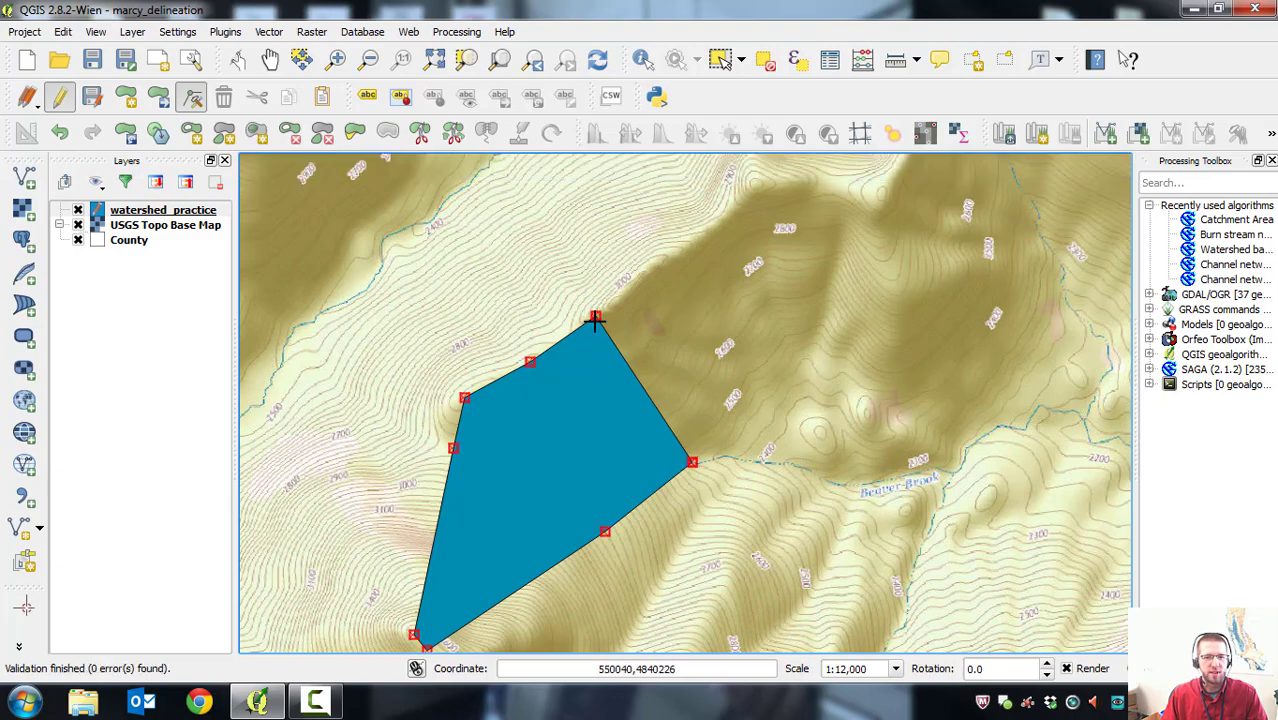
pyautogui.moveTo(594, 315); pyautogui.dragTo(602, 299)
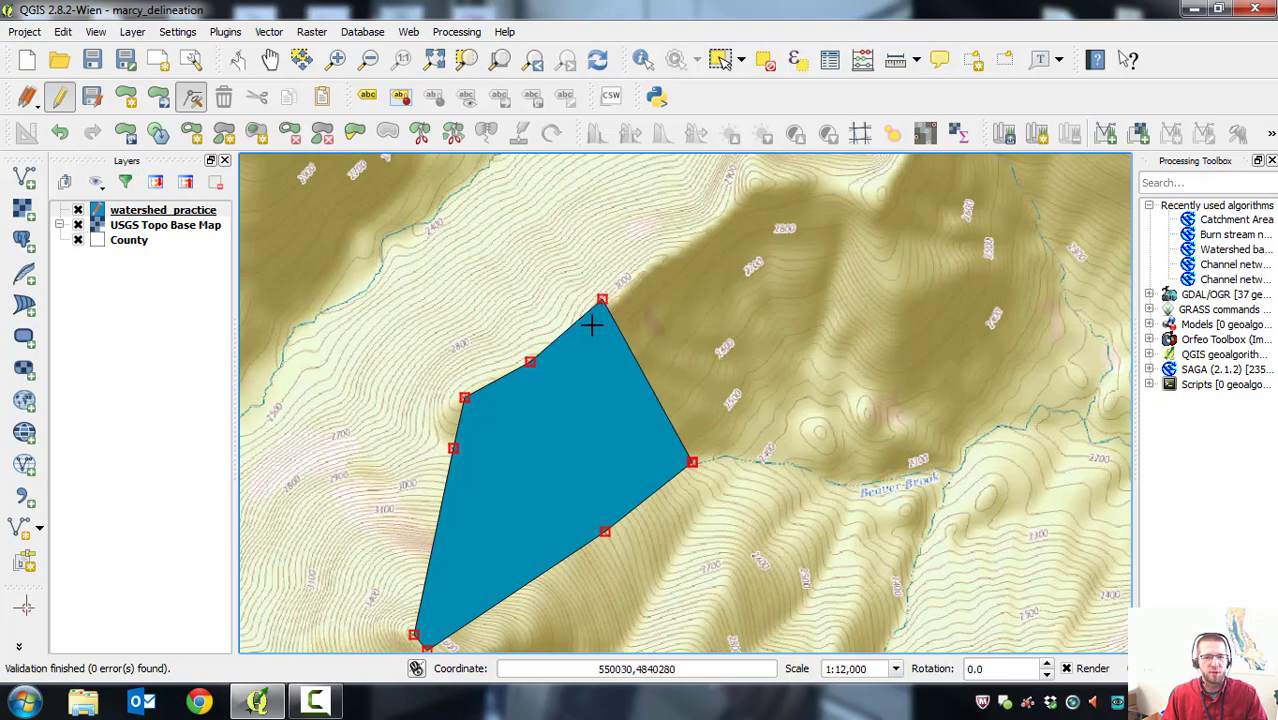
pyautogui.moveTo(530, 361); pyautogui.dragTo(516, 361)
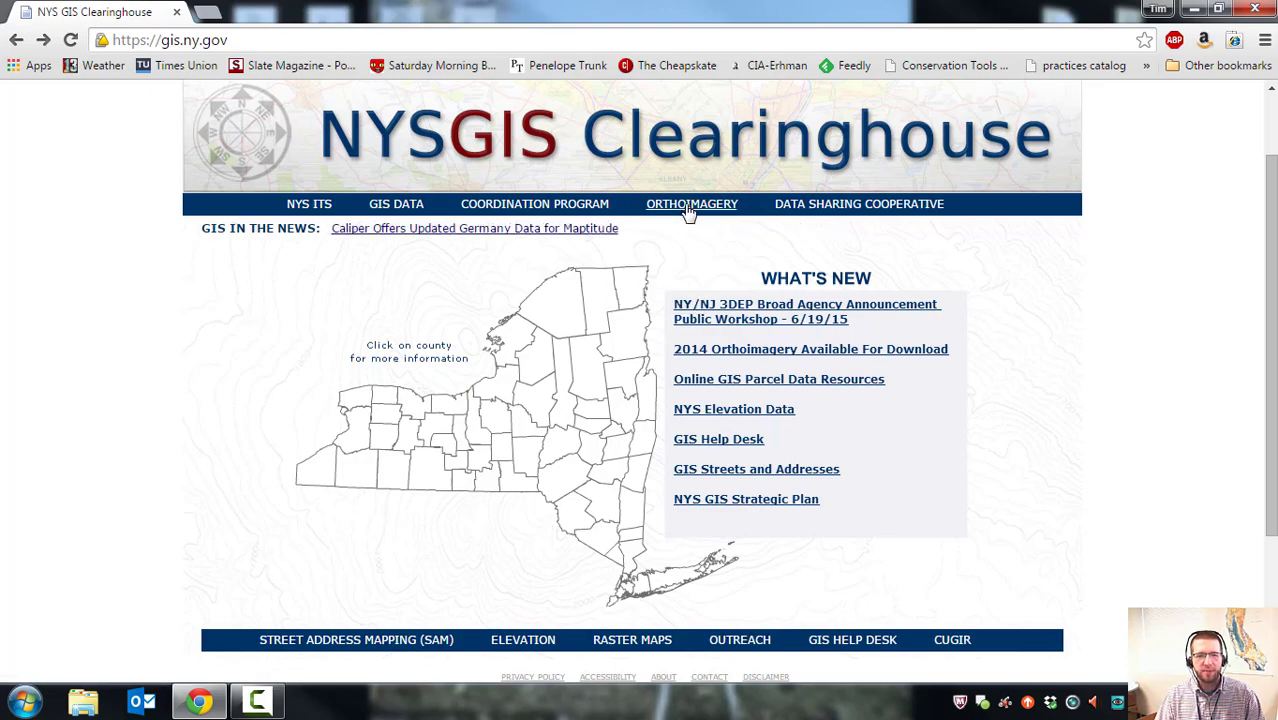
# In the browser, open the NYS GIS Clearinghouse orthoimagery page and launch the Digital Orthoimagery Application, with New York State in view.
pyautogui.click(688, 208)
pyautogui.scroll(-1, 673, 345)
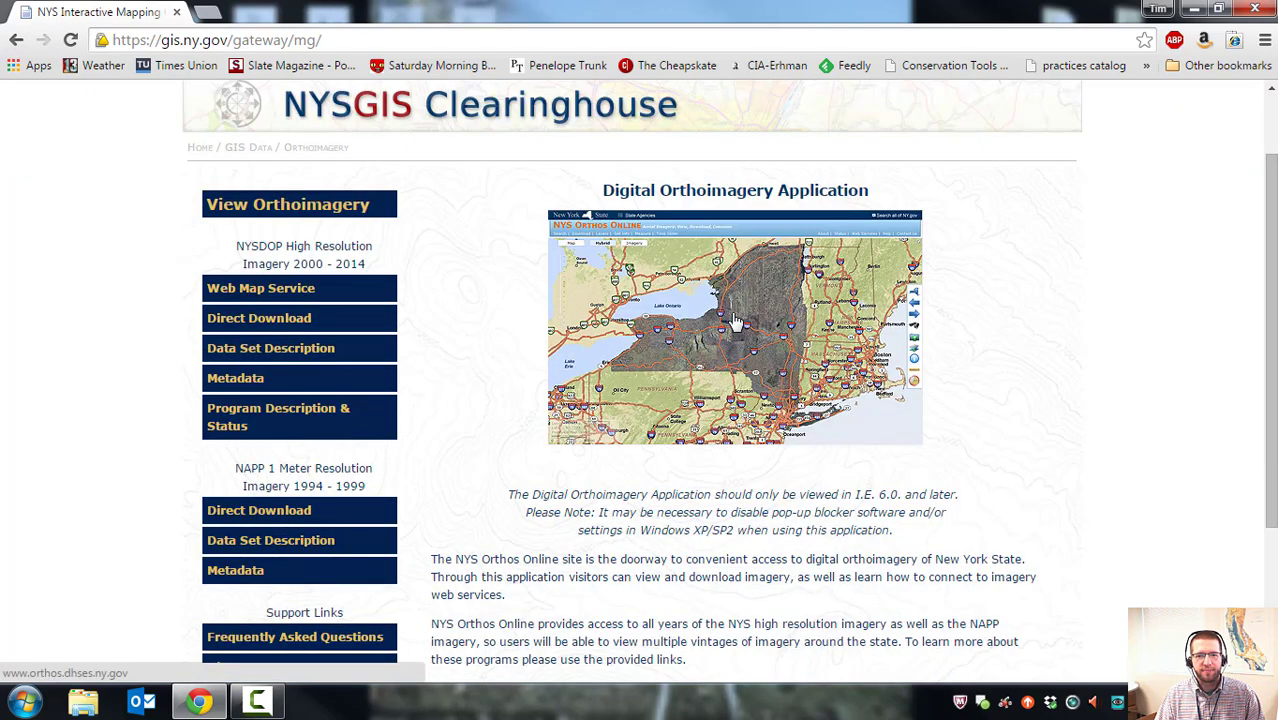
pyautogui.click(735, 322)
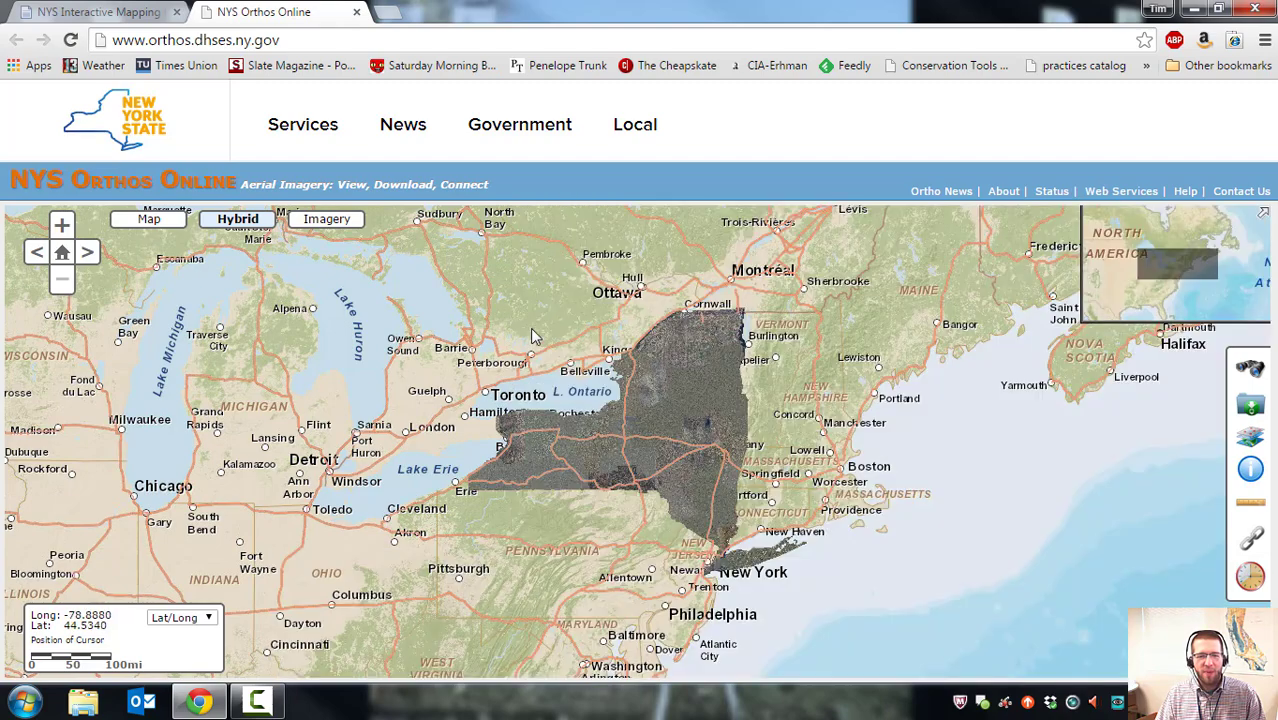
pyautogui.moveTo(573, 321); pyautogui.dragTo(492, 359)
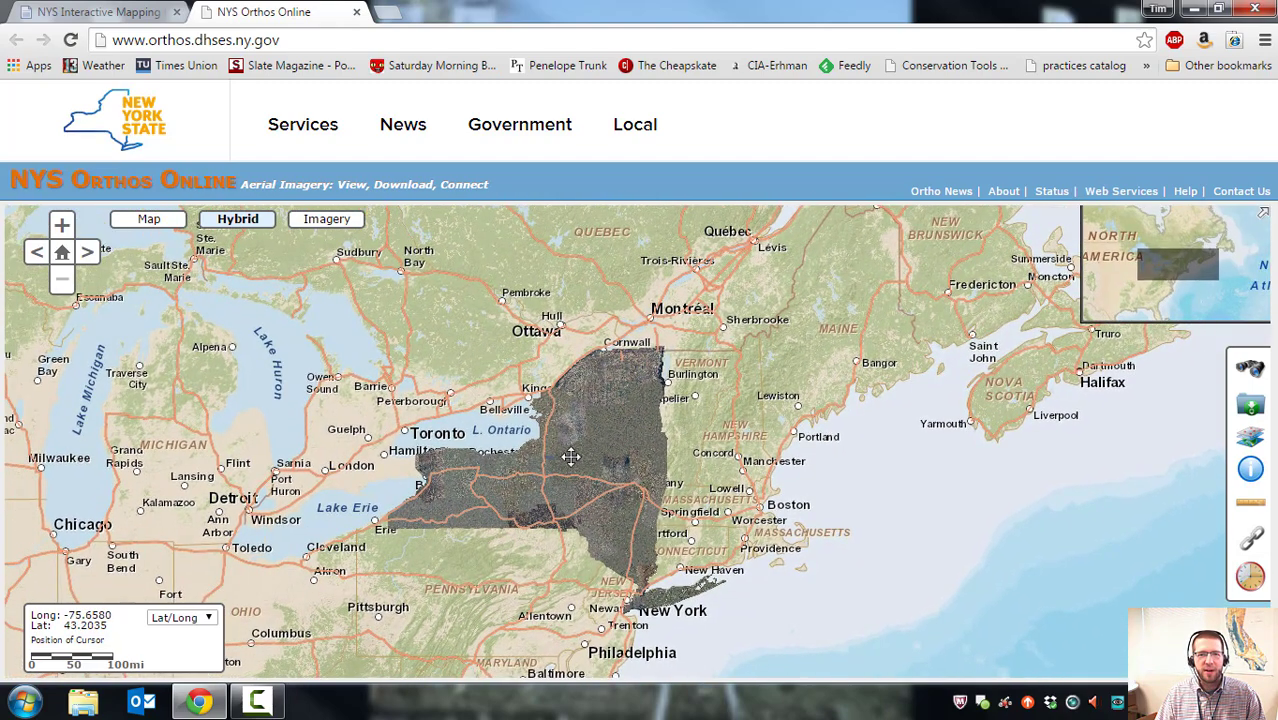
pyautogui.moveTo(580, 440); pyautogui.dragTo(620, 405)
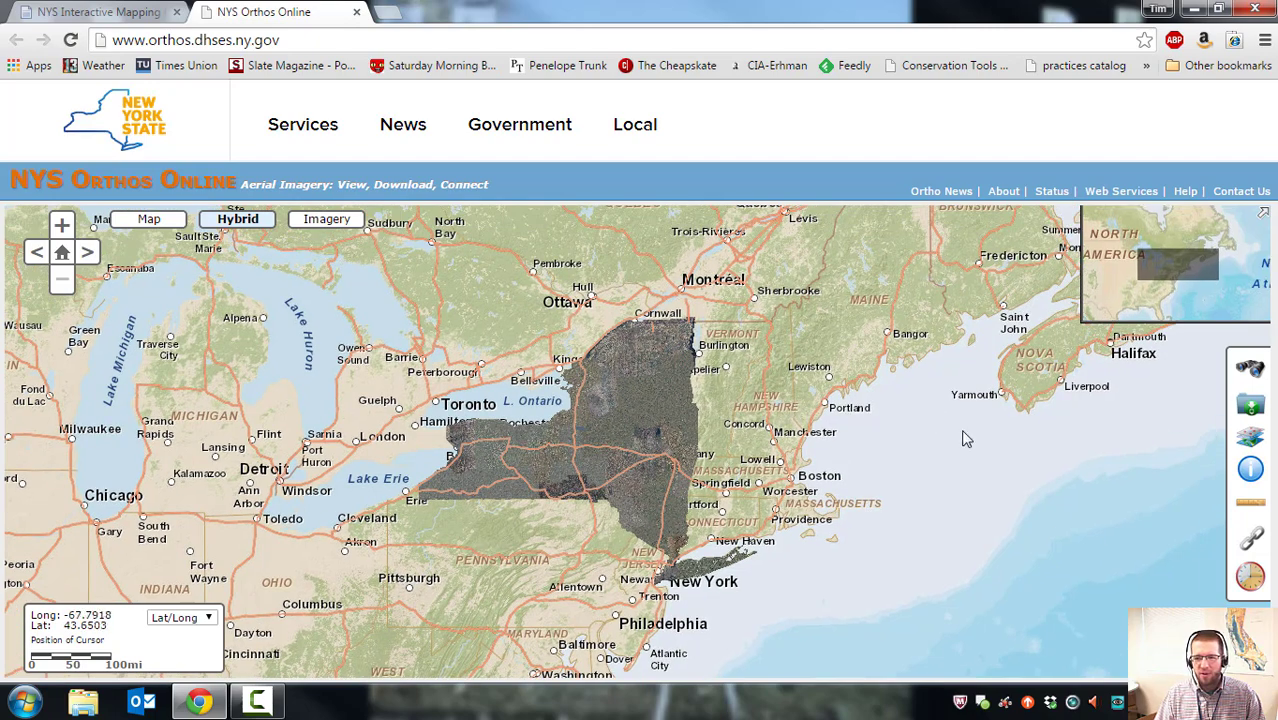
# Show the map's layer list and turn off the orthoimagery for every year from 2008 to 2014.
pyautogui.click(1251, 438)
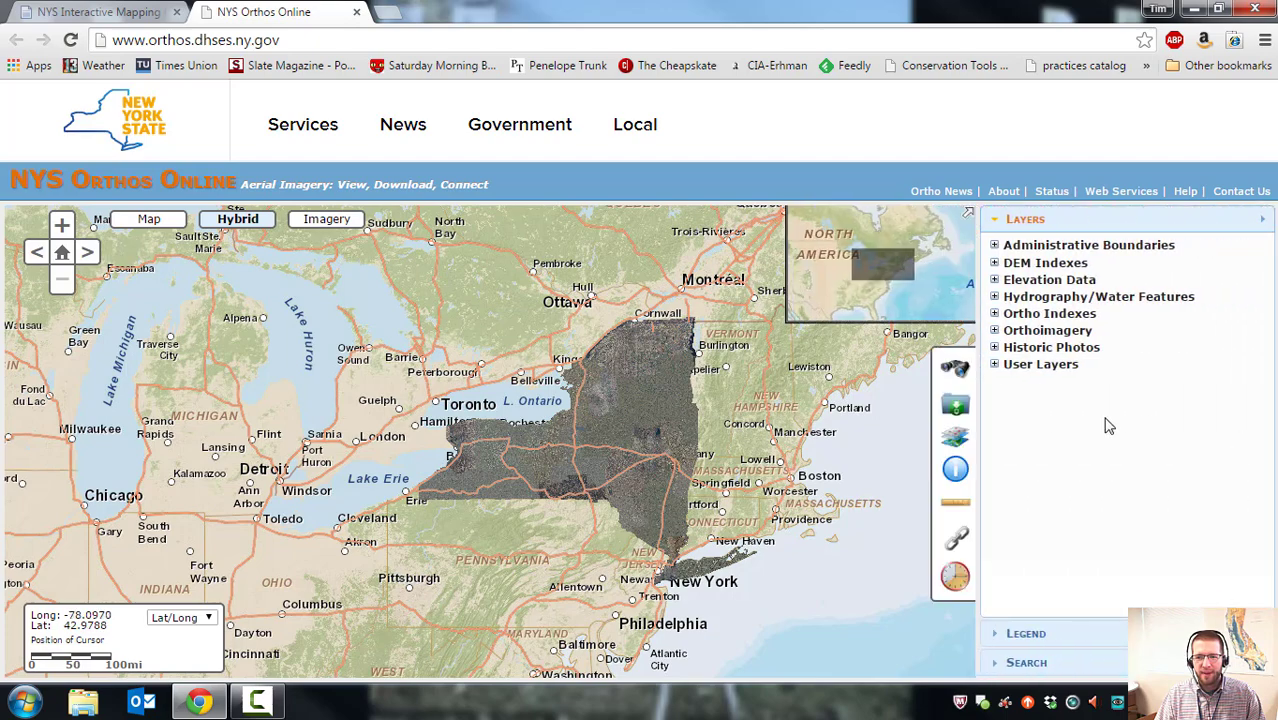
pyautogui.click(994, 331)
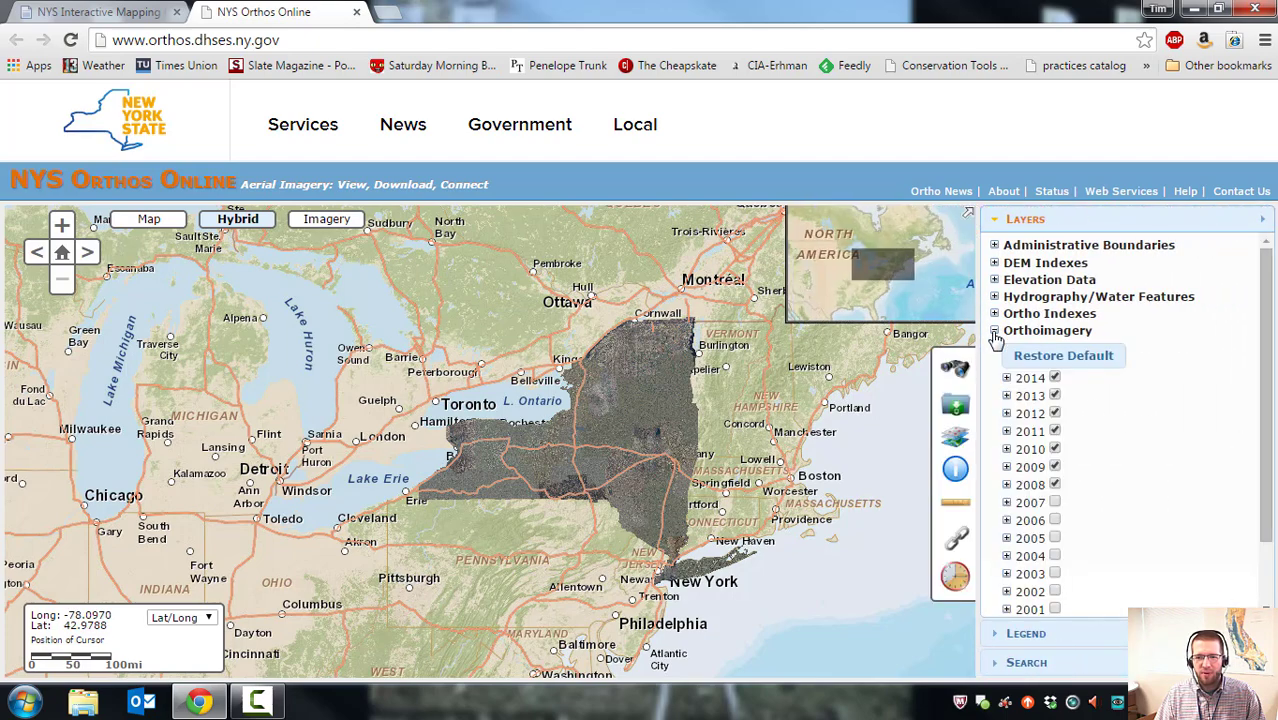
pyautogui.click(1055, 378)
pyautogui.click(1055, 396)
pyautogui.click(1055, 413)
pyautogui.click(1055, 449)
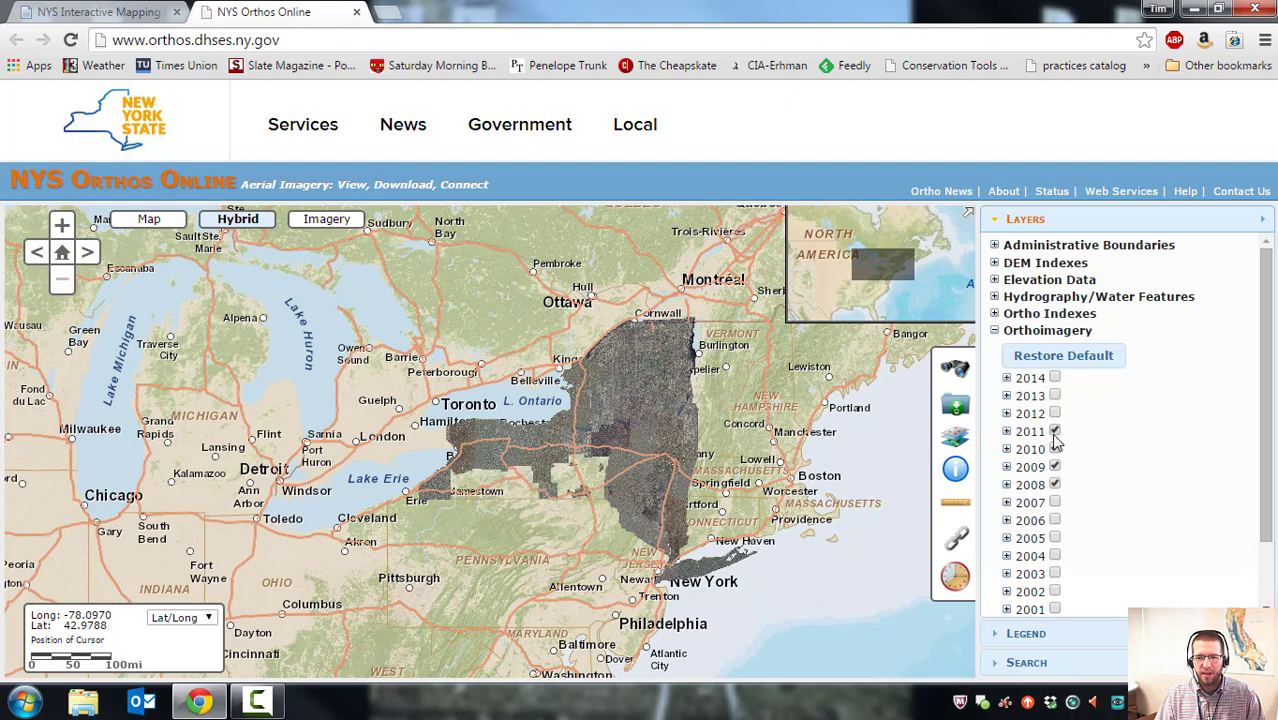
pyautogui.click(1055, 431)
pyautogui.click(1055, 467)
pyautogui.click(1055, 485)
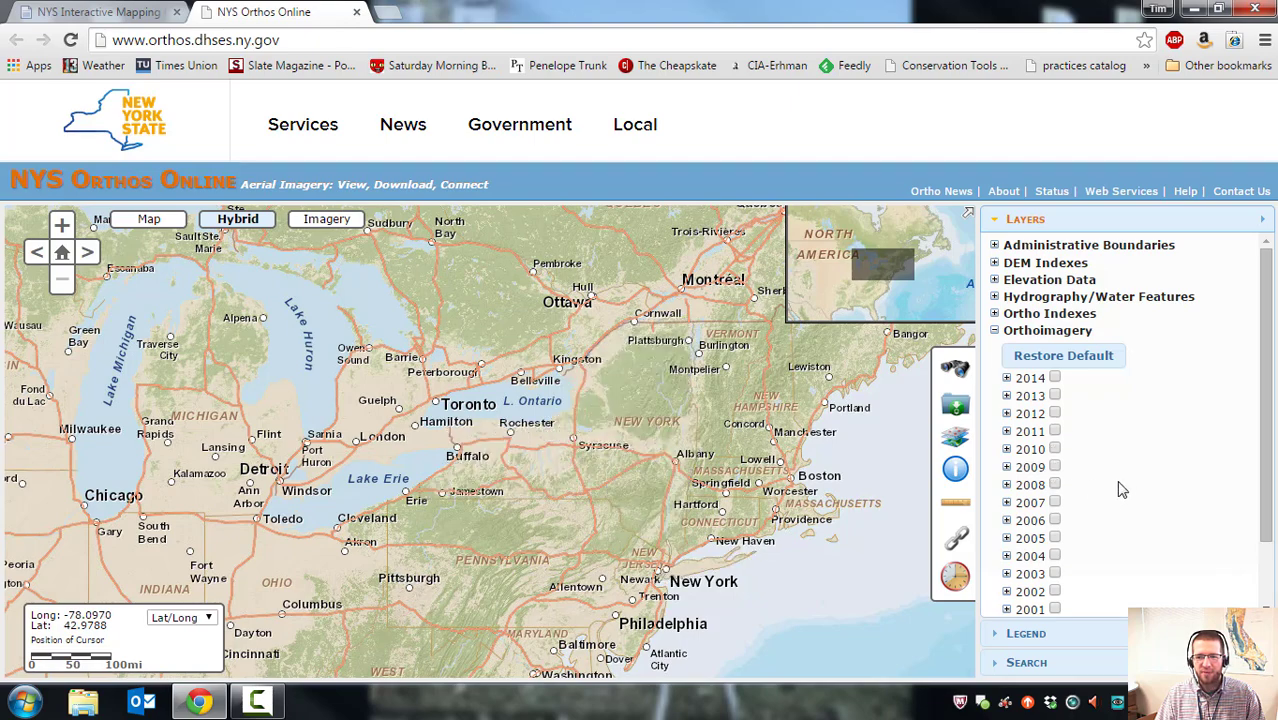
# Expand the DEM indexes and turn on the USGS-NYSDEC 10m DEMs from CUGIR layer.
pyautogui.click(995, 264)
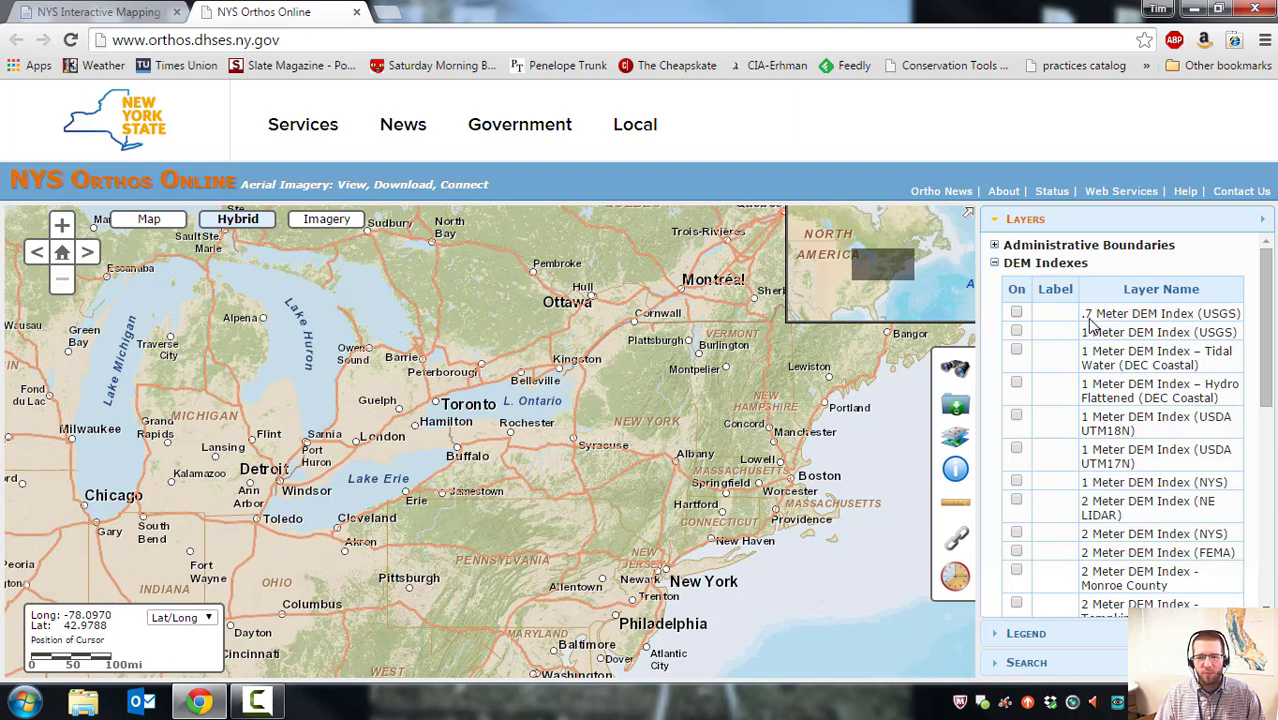
pyautogui.moveTo(1265, 330); pyautogui.dragTo(1265, 387)
pyautogui.click(1118, 500)
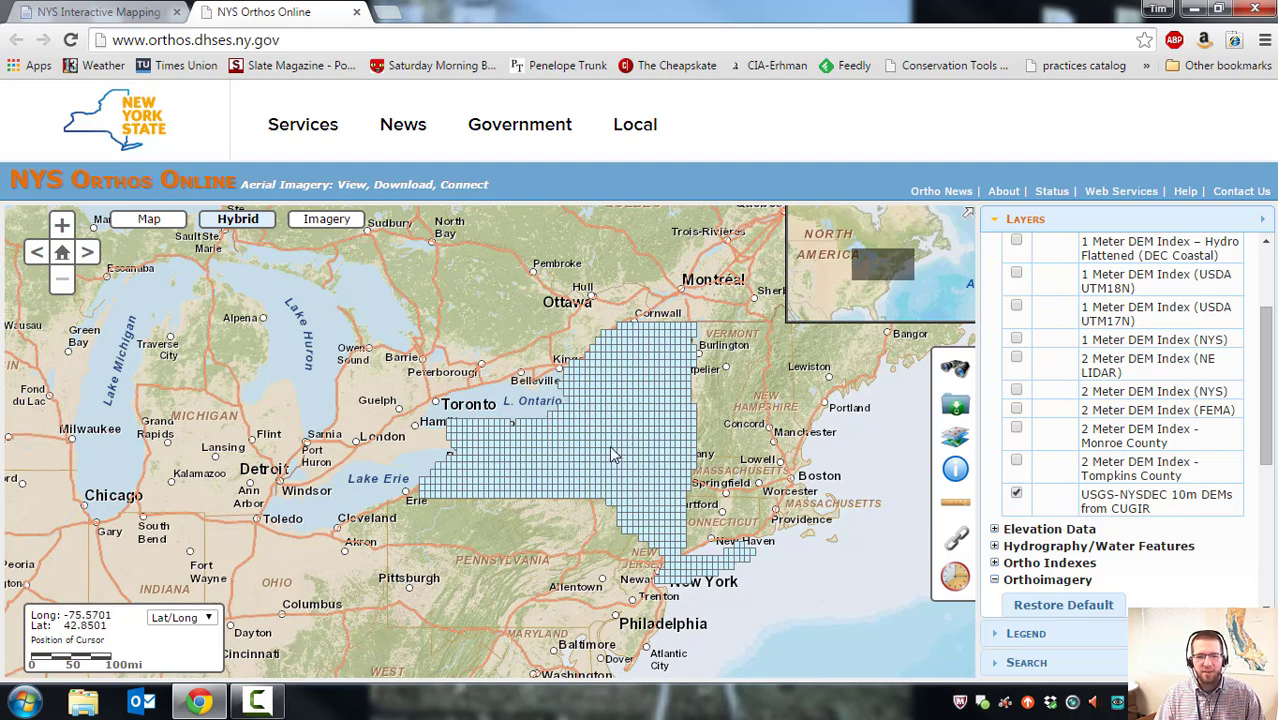
# Turn off the USGS-NYSDEC 10m DEMs layer and turn on the 2 Meter DEM indexes: Tompkins County, Monroe County, FEMA, NYS and NE LIDAR.
pyautogui.moveTo(614, 442)
pyautogui.mouseDown()
pyautogui.moveTo(633, 443)
pyautogui.moveTo(591, 449)
pyautogui.mouseUp()
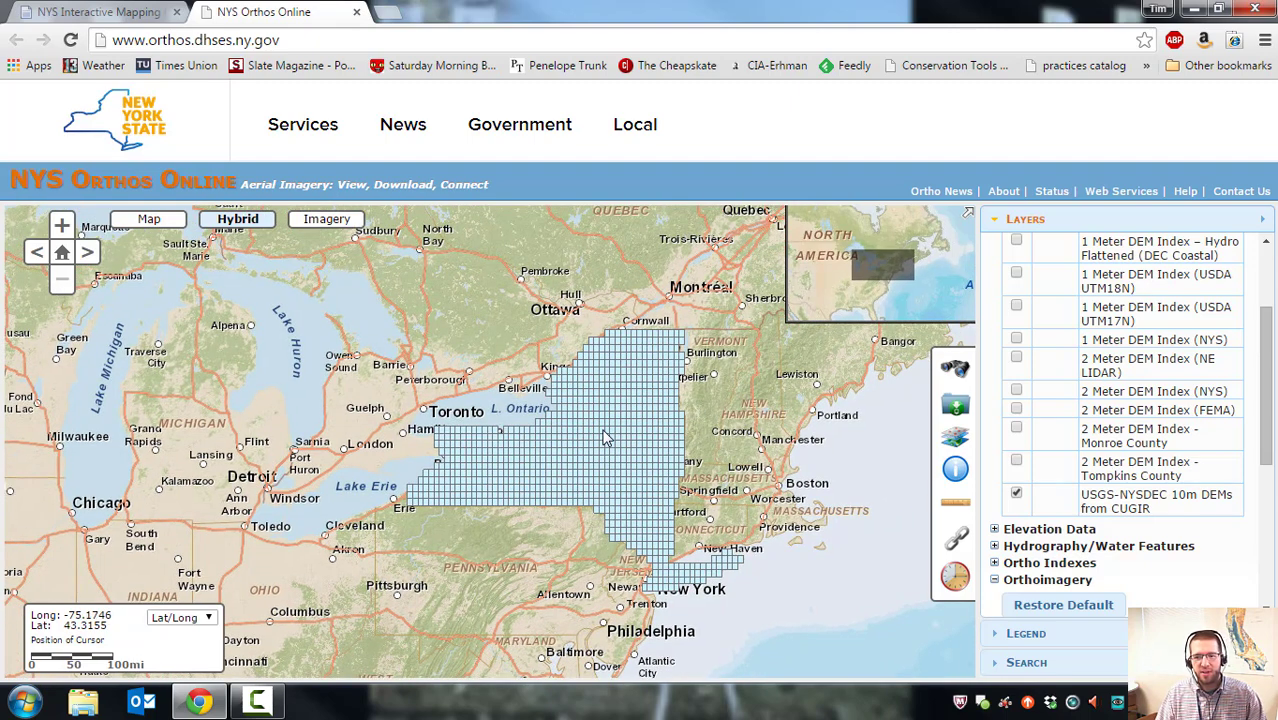
pyautogui.click(1016, 494)
pyautogui.click(1016, 460)
pyautogui.click(1016, 427)
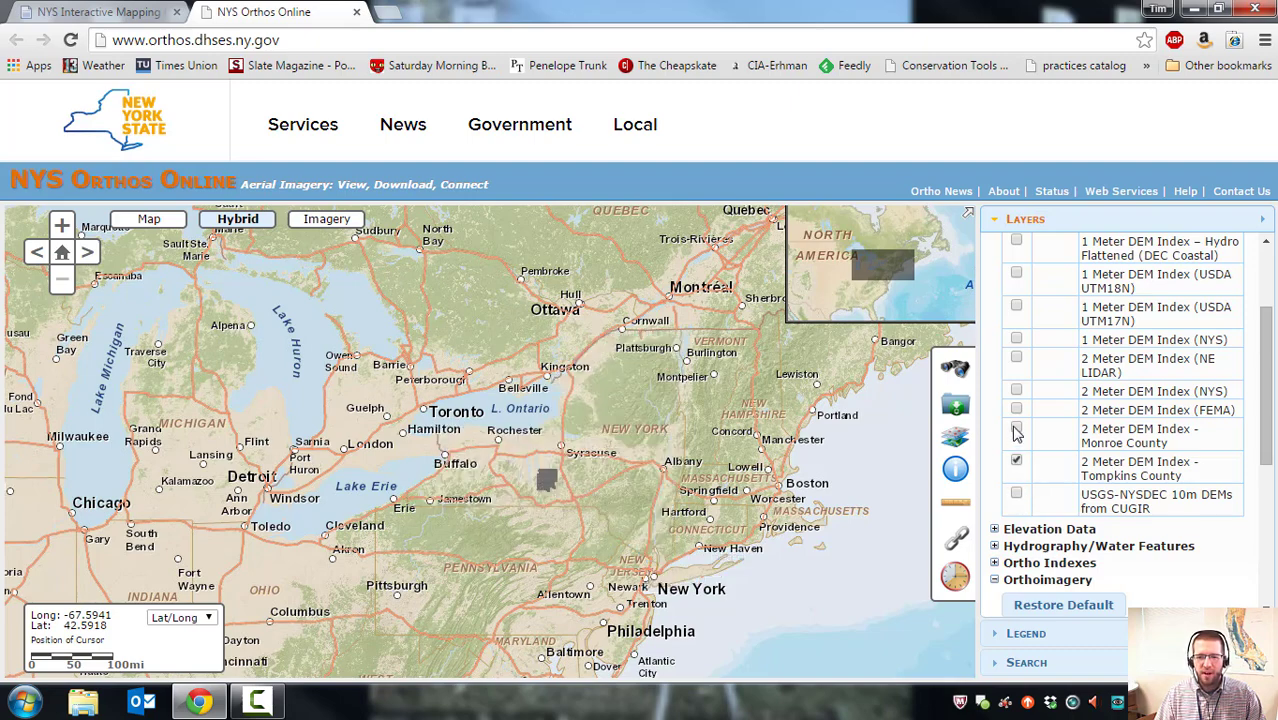
pyautogui.click(1016, 410)
pyautogui.click(1016, 390)
pyautogui.click(1016, 357)
# Turn on all the 1 Meter DEM indexes and the .7 Meter DEM Index (USGS).
pyautogui.click(1016, 339)
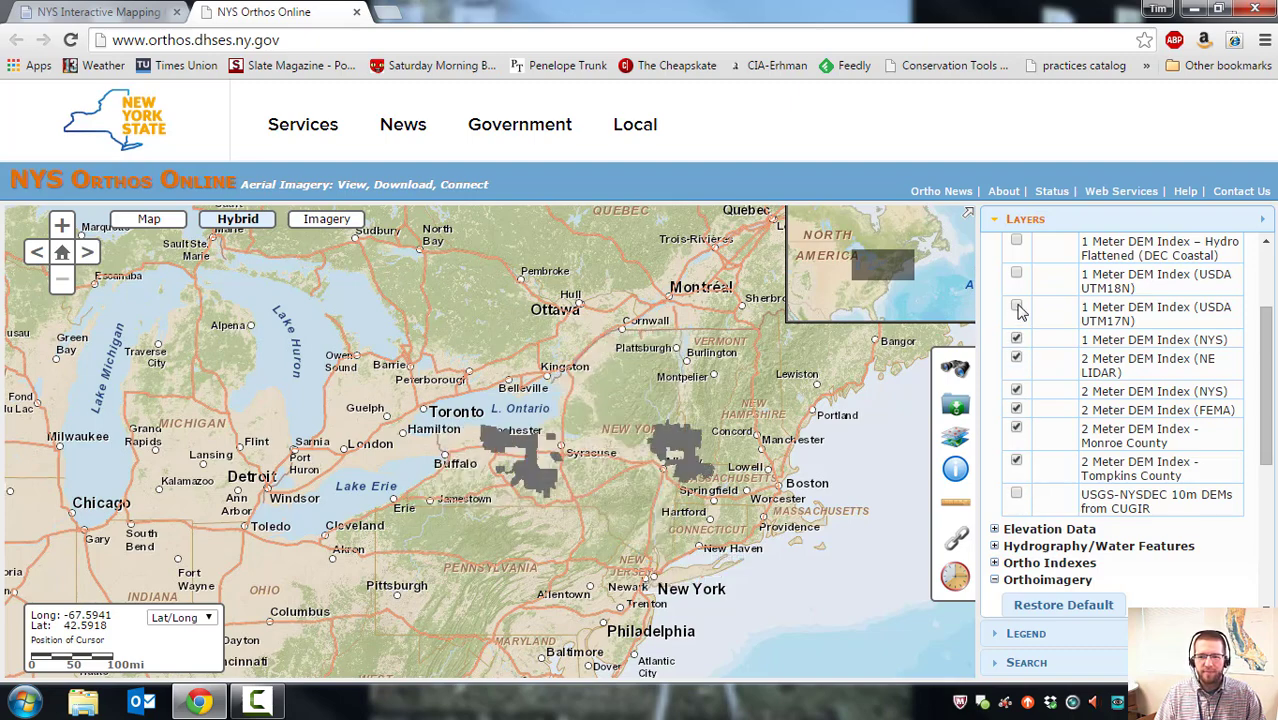
pyautogui.click(1016, 305)
pyautogui.click(1016, 274)
pyautogui.click(1016, 241)
pyautogui.moveTo(1056, 262); pyautogui.dragTo(1228, 340)
pyautogui.scroll(3, 1257, 342)
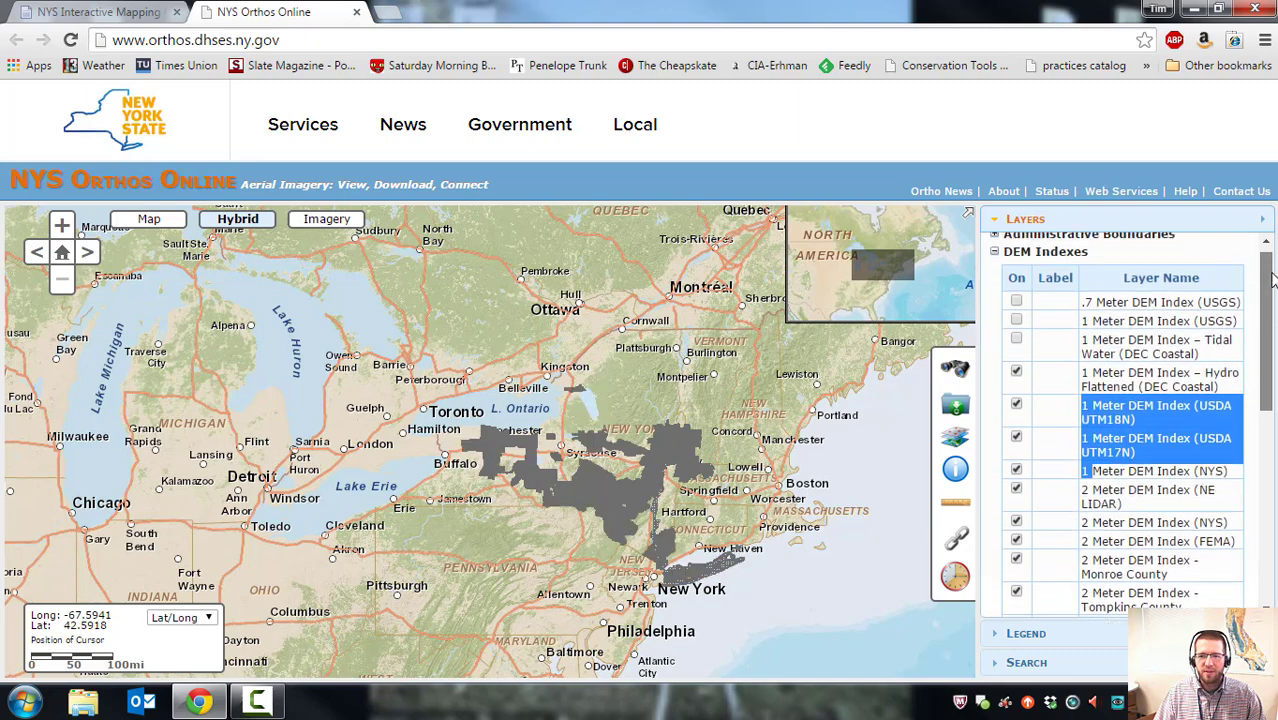
pyautogui.click(1016, 332)
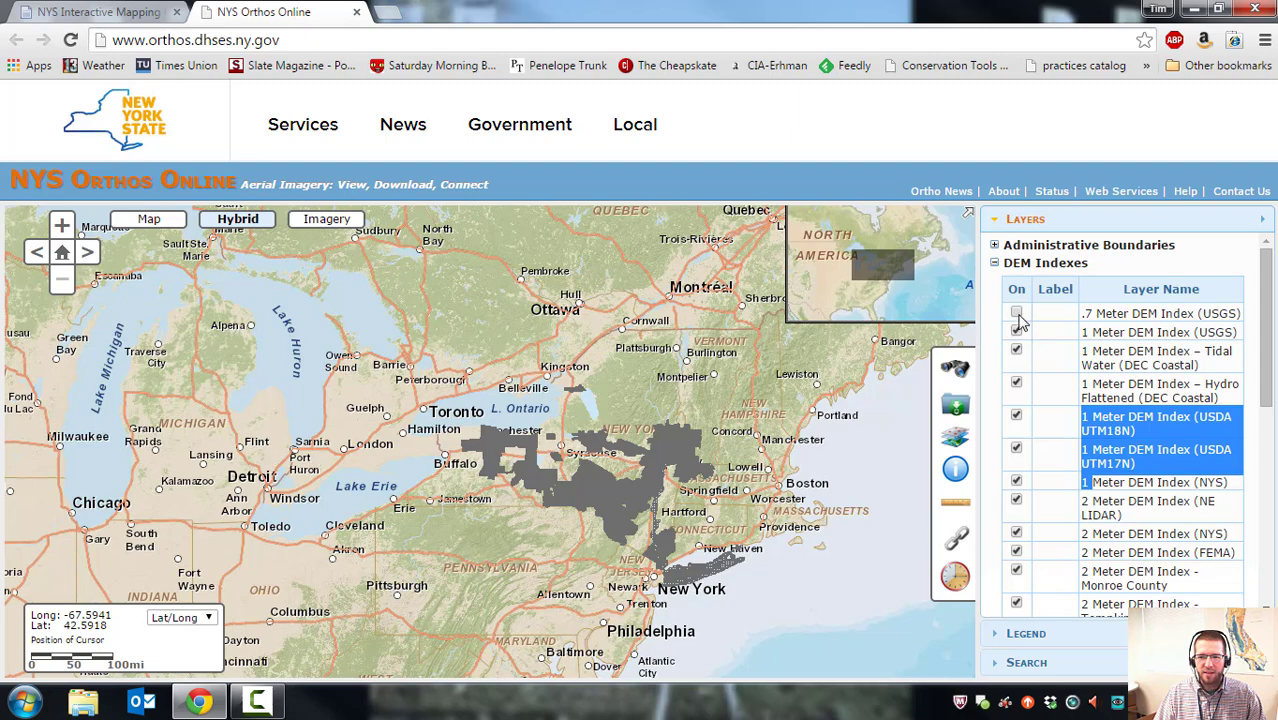
pyautogui.click(1016, 313)
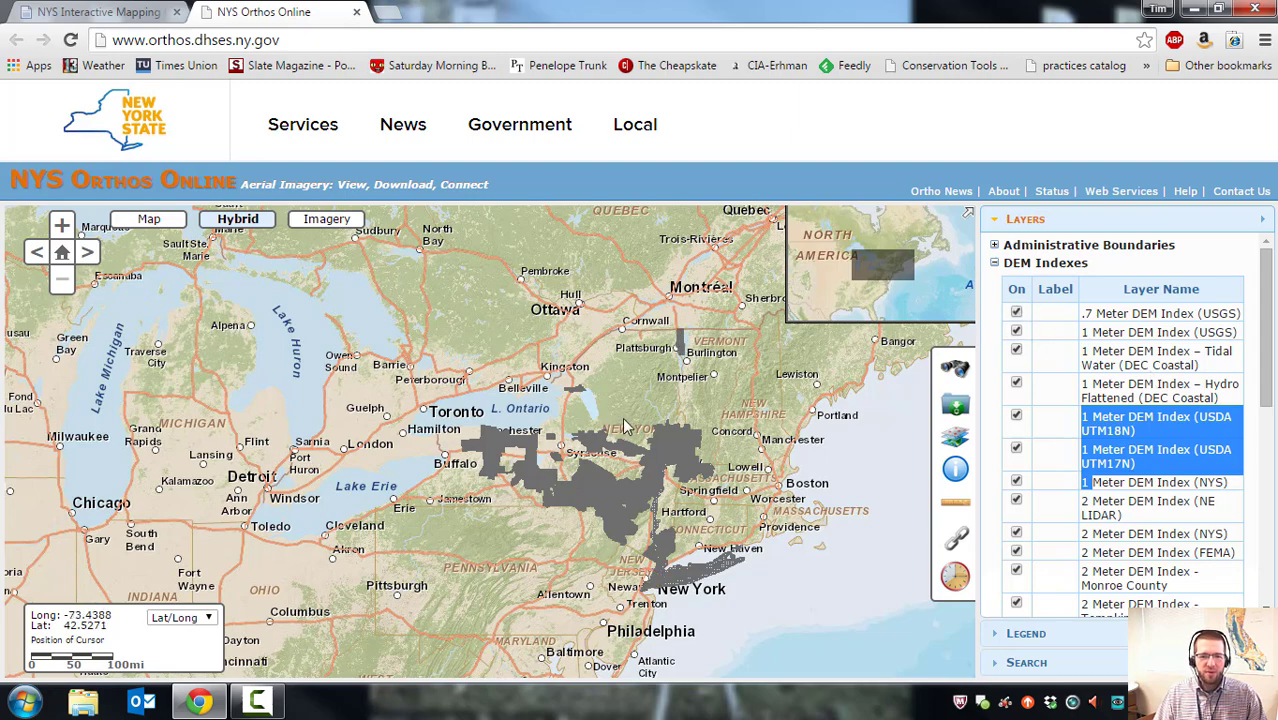
# Examine the high-resolution DEM coverage across New York State and the individual index tiles in the west, east of Perry and Castile.
pyautogui.moveTo(608, 395); pyautogui.dragTo(607, 352)
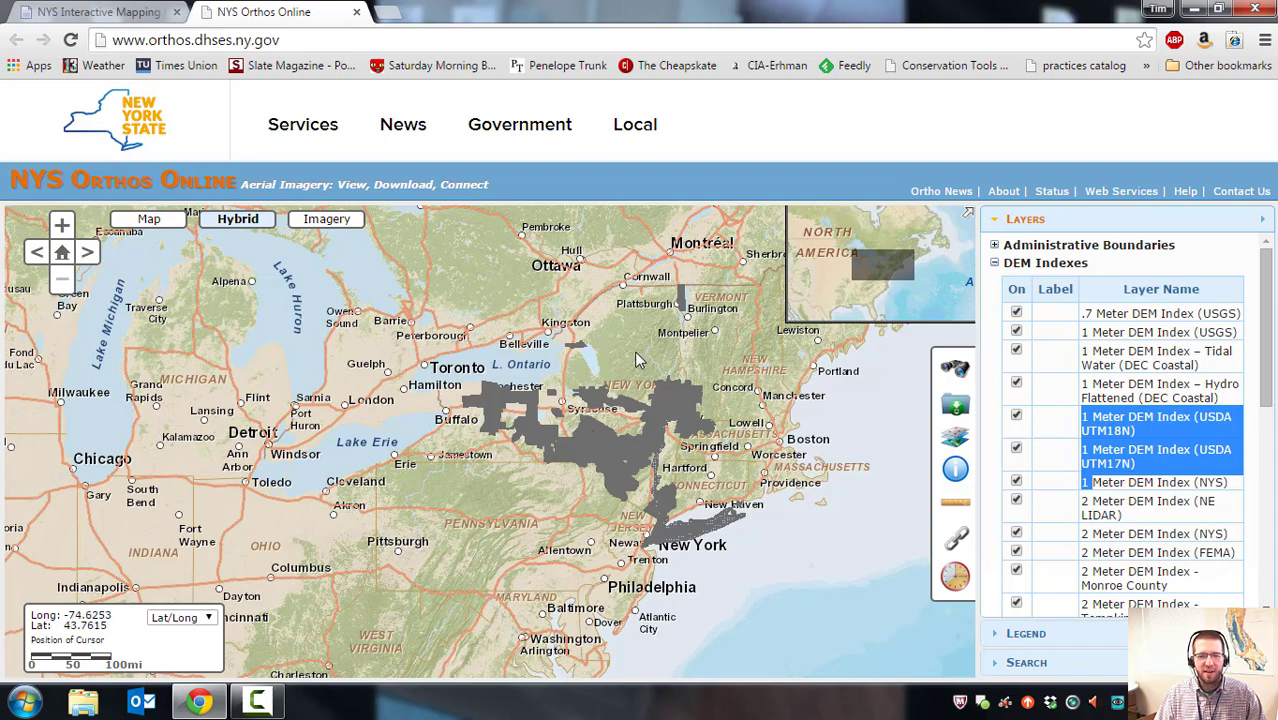
pyautogui.moveTo(634, 350); pyautogui.dragTo(697, 271)
pyautogui.moveTo(659, 333); pyautogui.dragTo(640, 346)
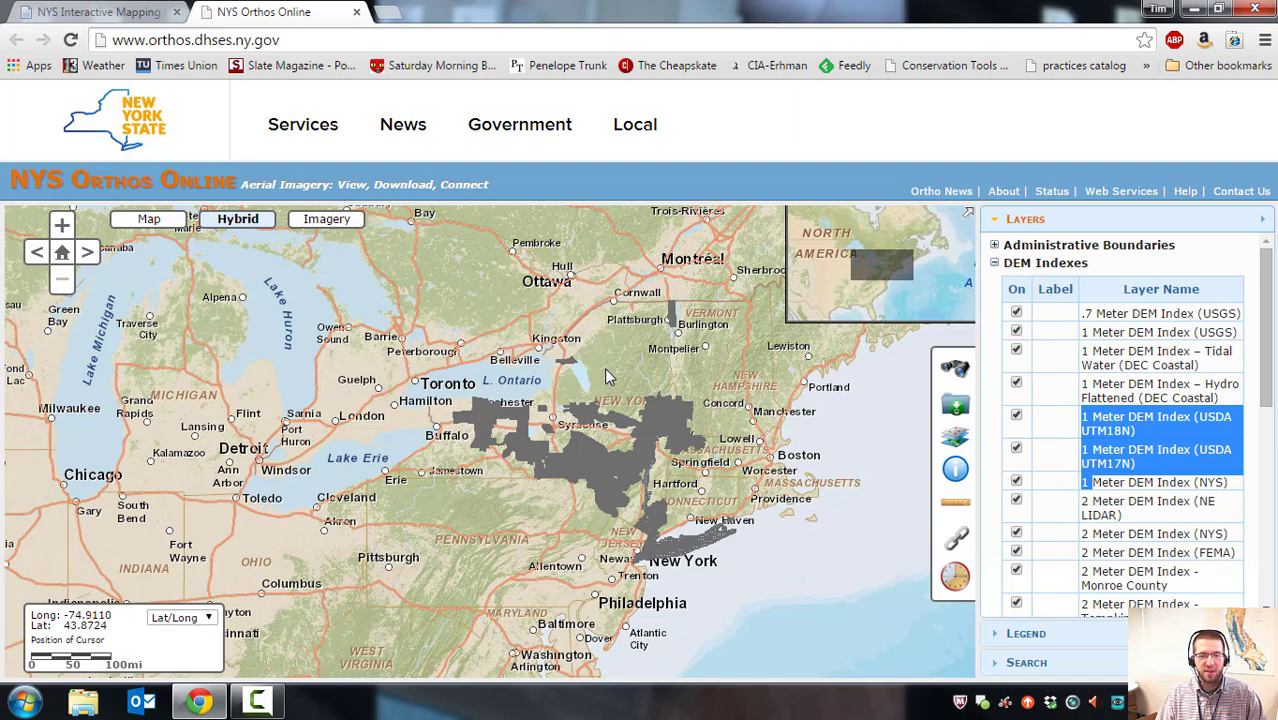
pyautogui.moveTo(605, 376); pyautogui.dragTo(628, 373)
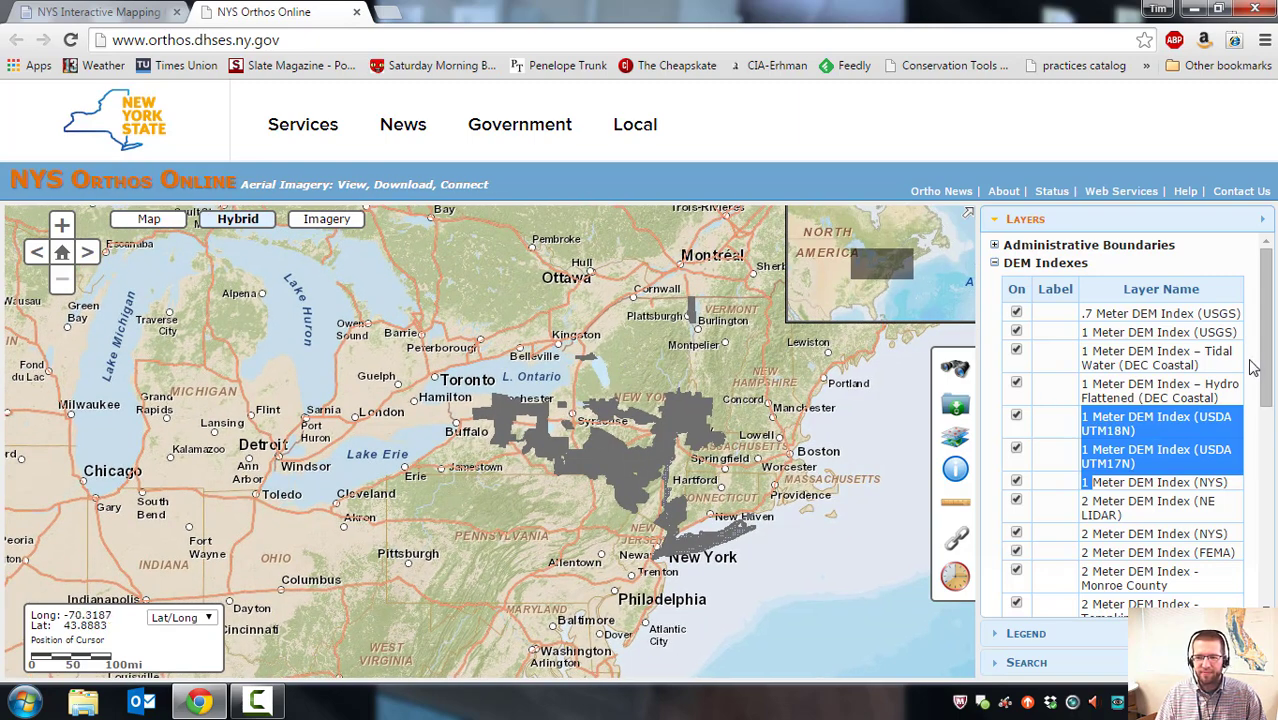
pyautogui.scroll(-1, 1253, 368)
pyautogui.scroll(1, 1253, 368)
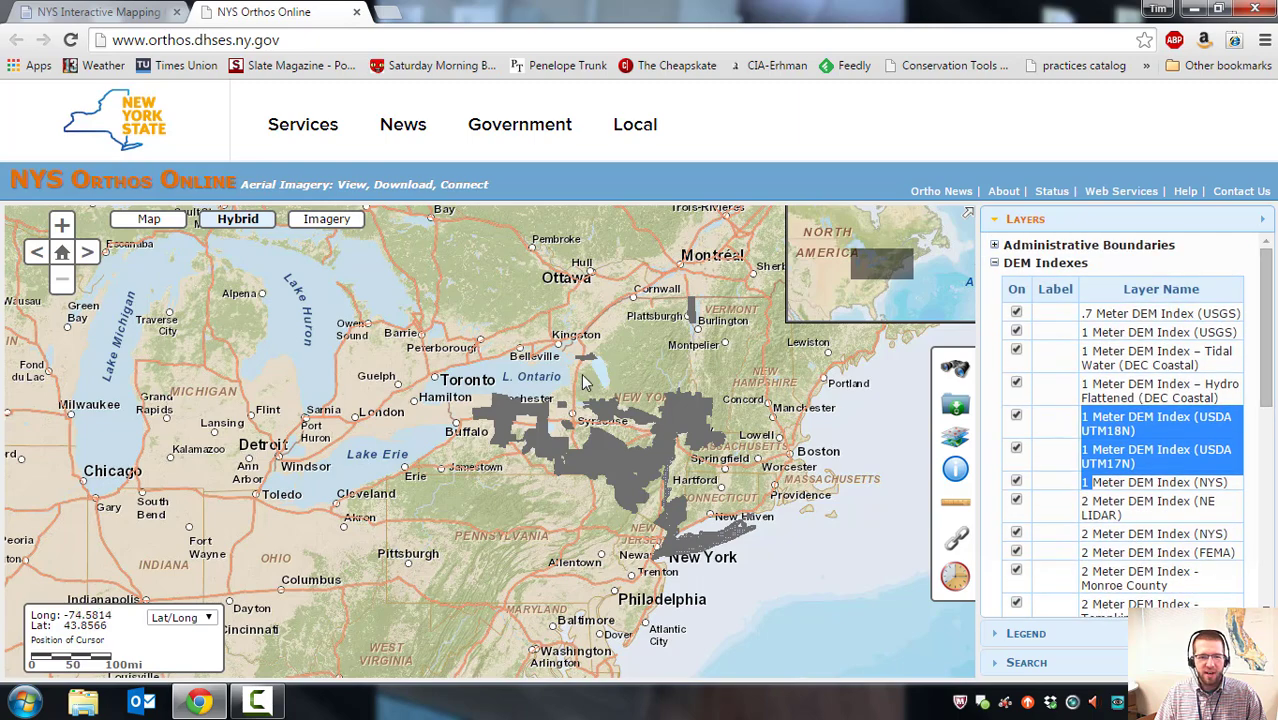
pyautogui.scroll(2, 493, 441)
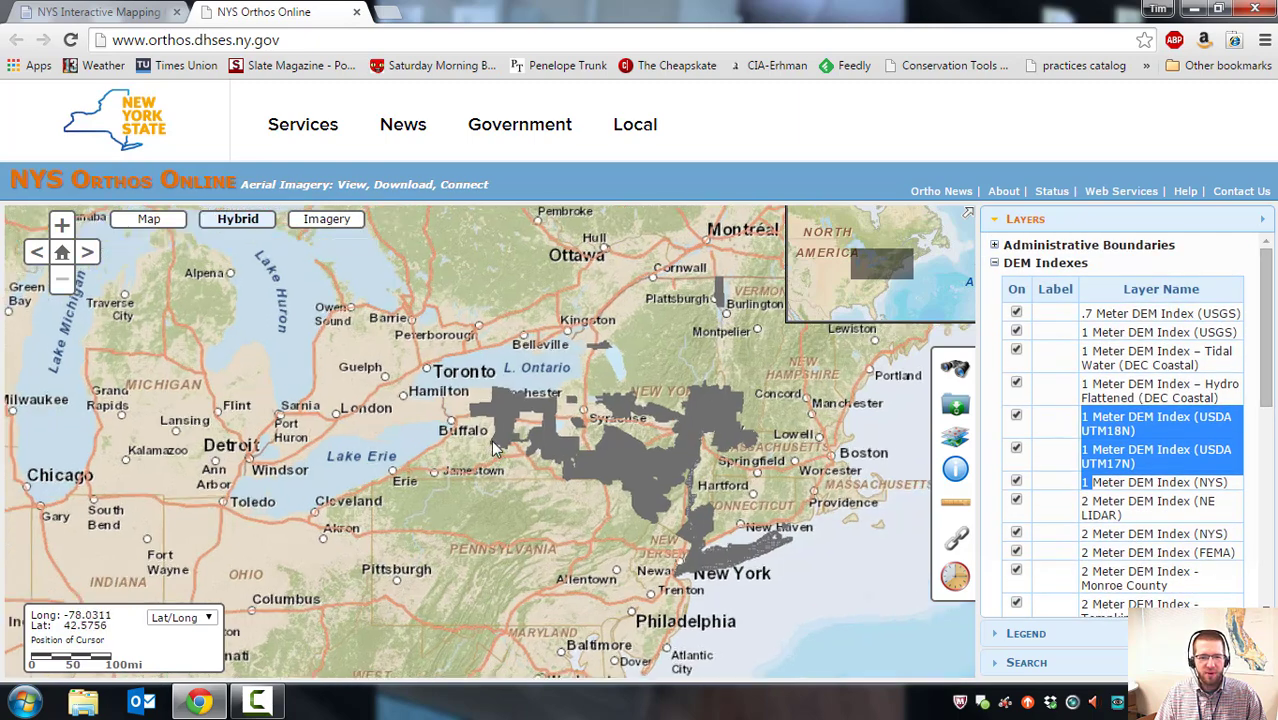
pyautogui.scroll(2, 507, 441)
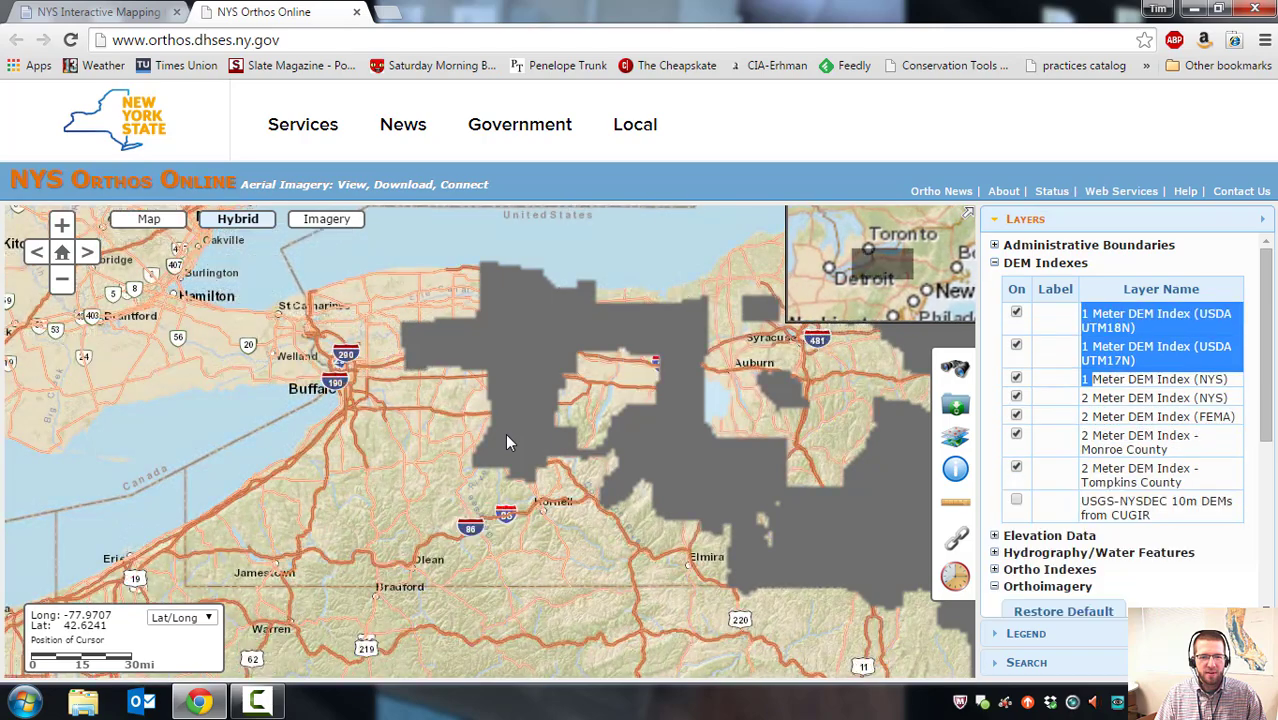
pyautogui.scroll(1, 530, 459)
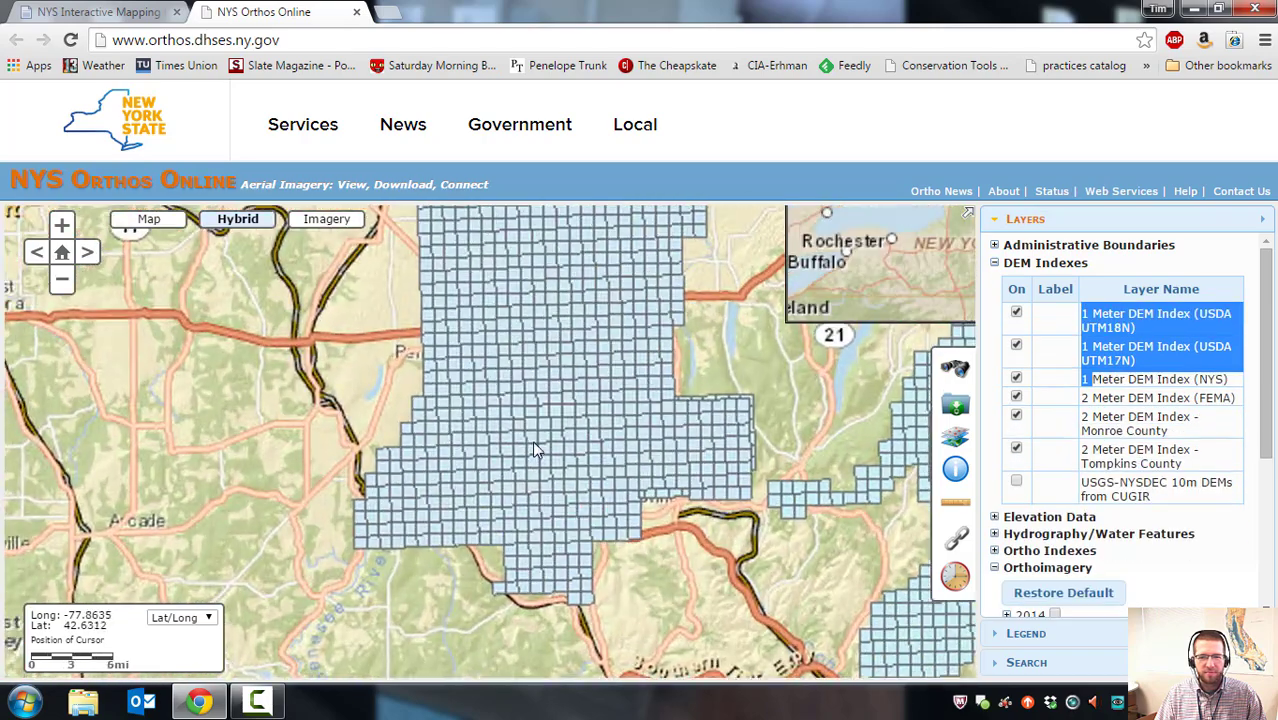
pyautogui.scroll(1, 537, 420)
pyautogui.scroll(1, 534, 411)
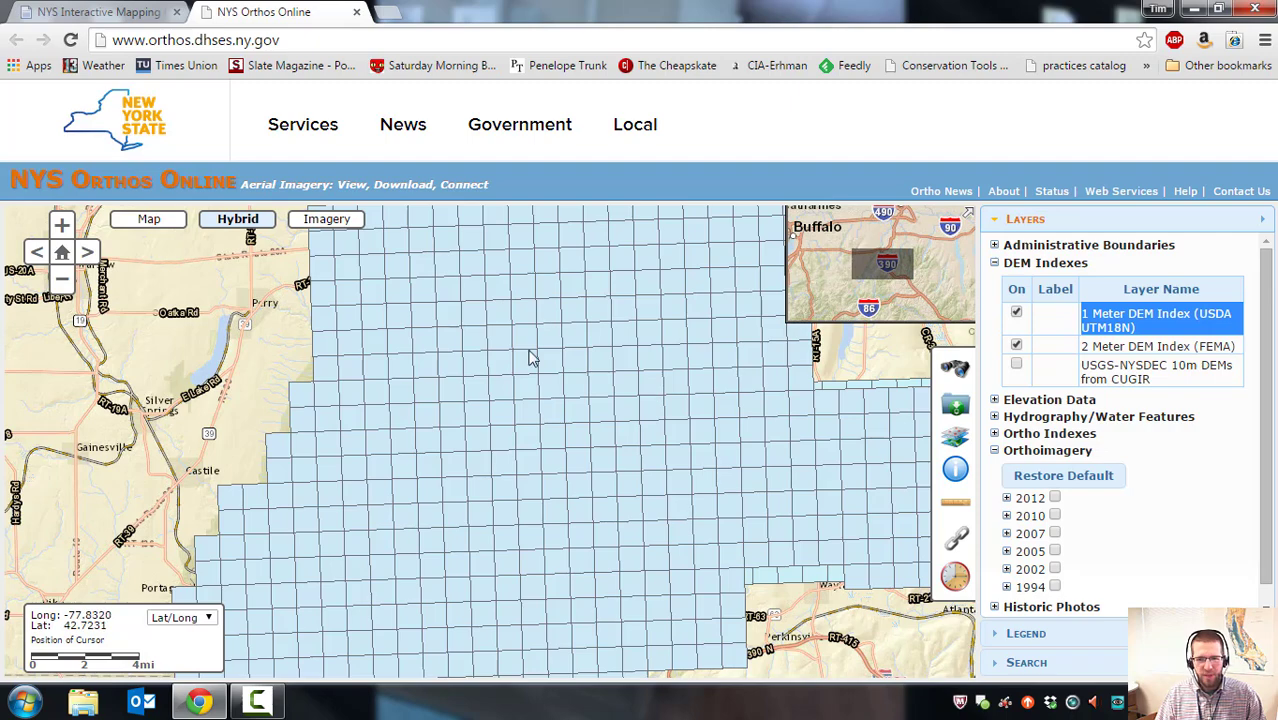
# Turn off the 1 Meter (USDA UTM18N) and 2 Meter (FEMA) DEM indexes and turn on the 2012 and 2010 orthoimagery.
pyautogui.click(1016, 313)
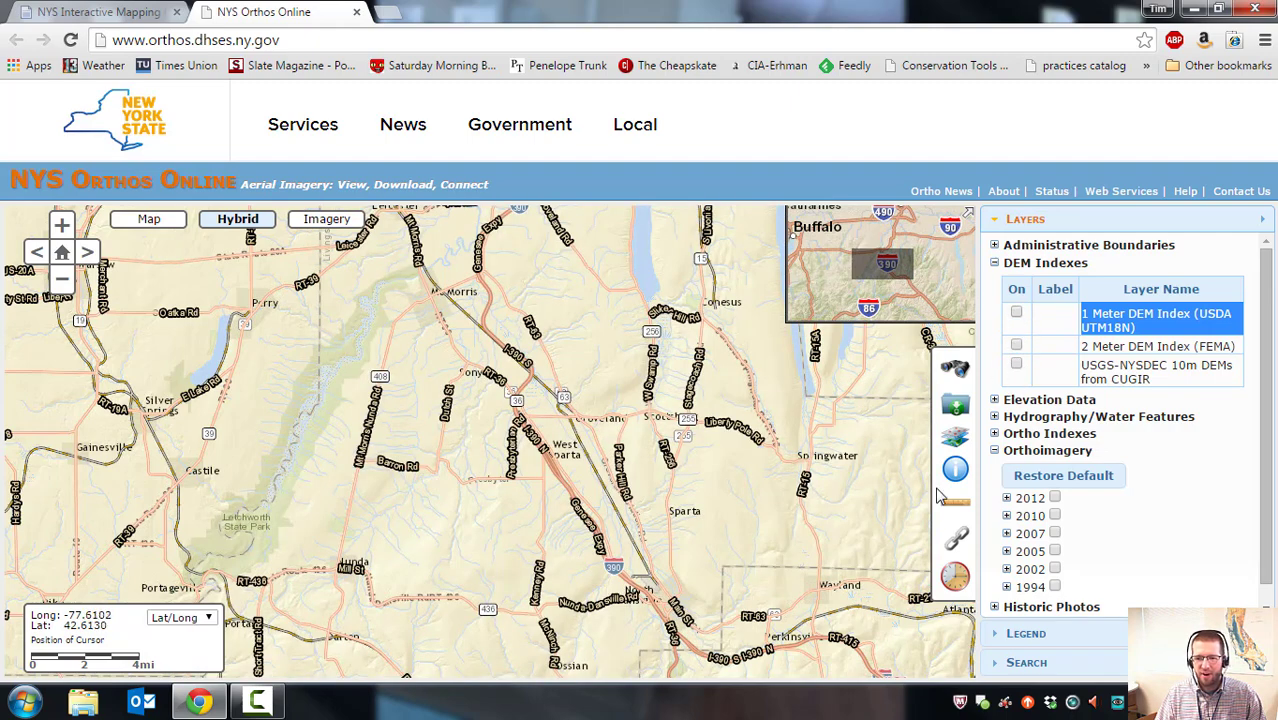
pyautogui.click(1055, 498)
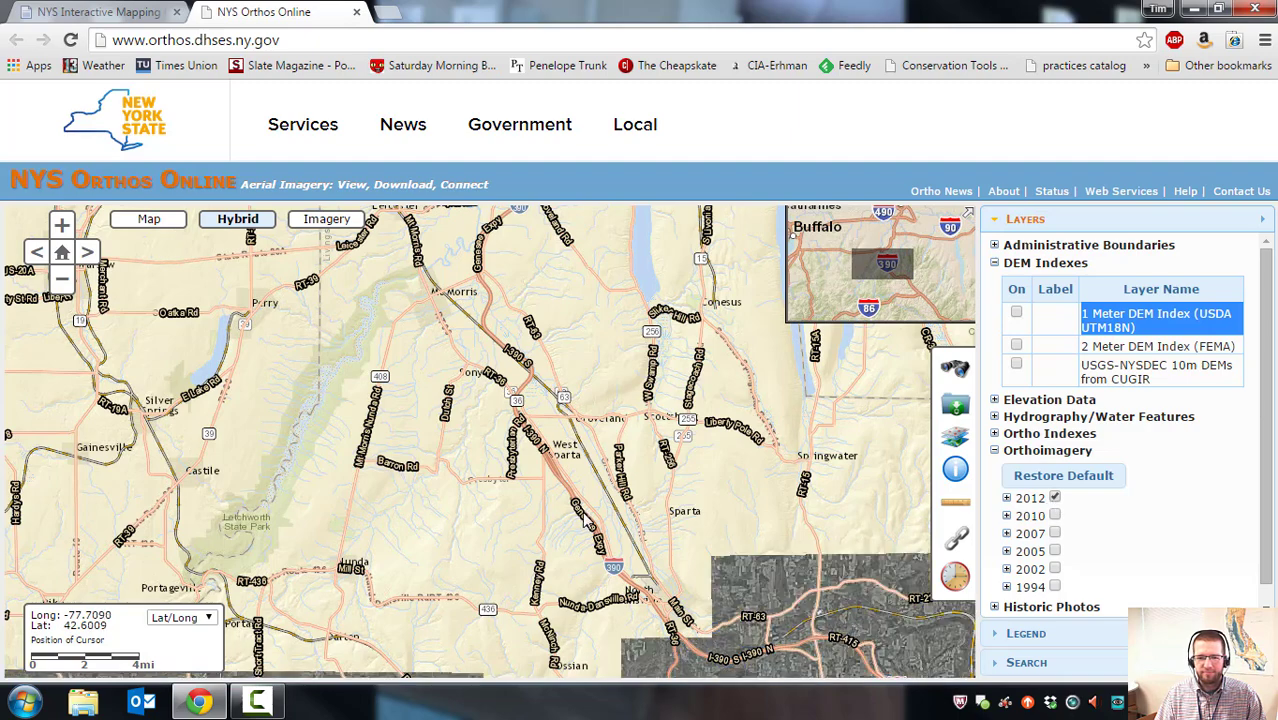
pyautogui.click(1054, 516)
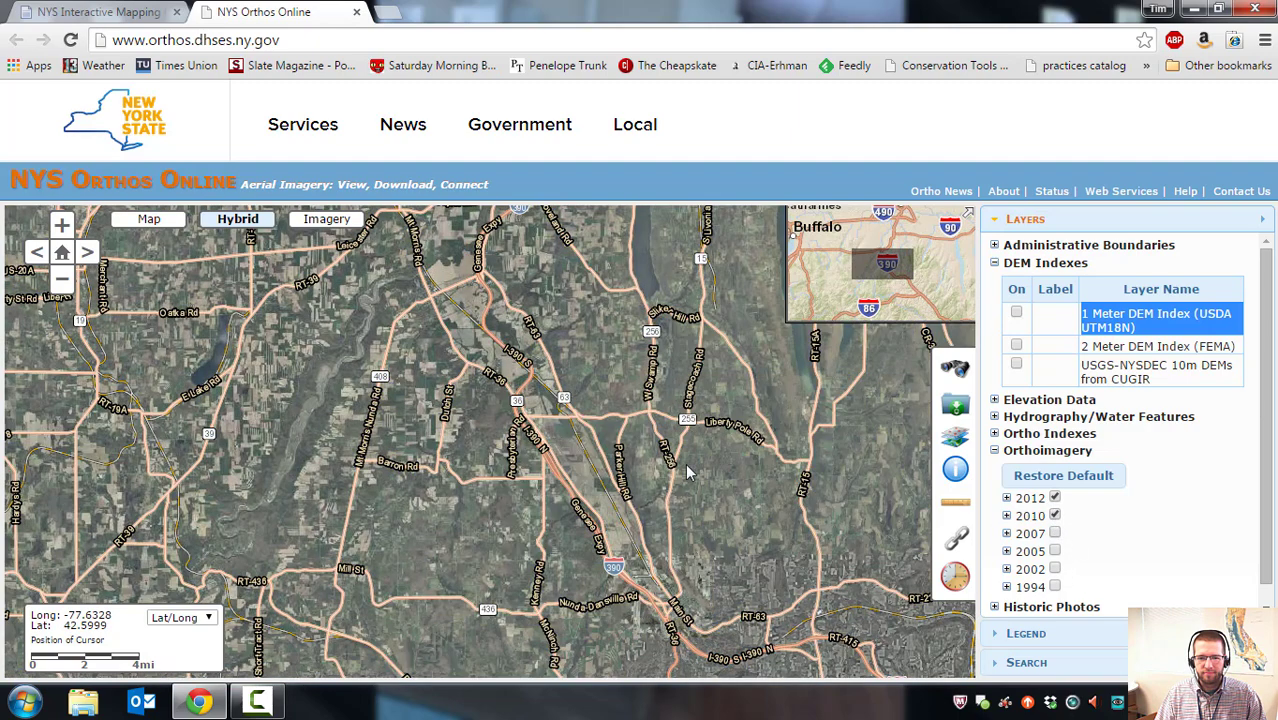
# Overlay the 1 Meter DEM Index (USDA UTM18N) and inspect its tile boundary at close range over the farmland near Frost Rd.
pyautogui.scroll(2, 368, 426)
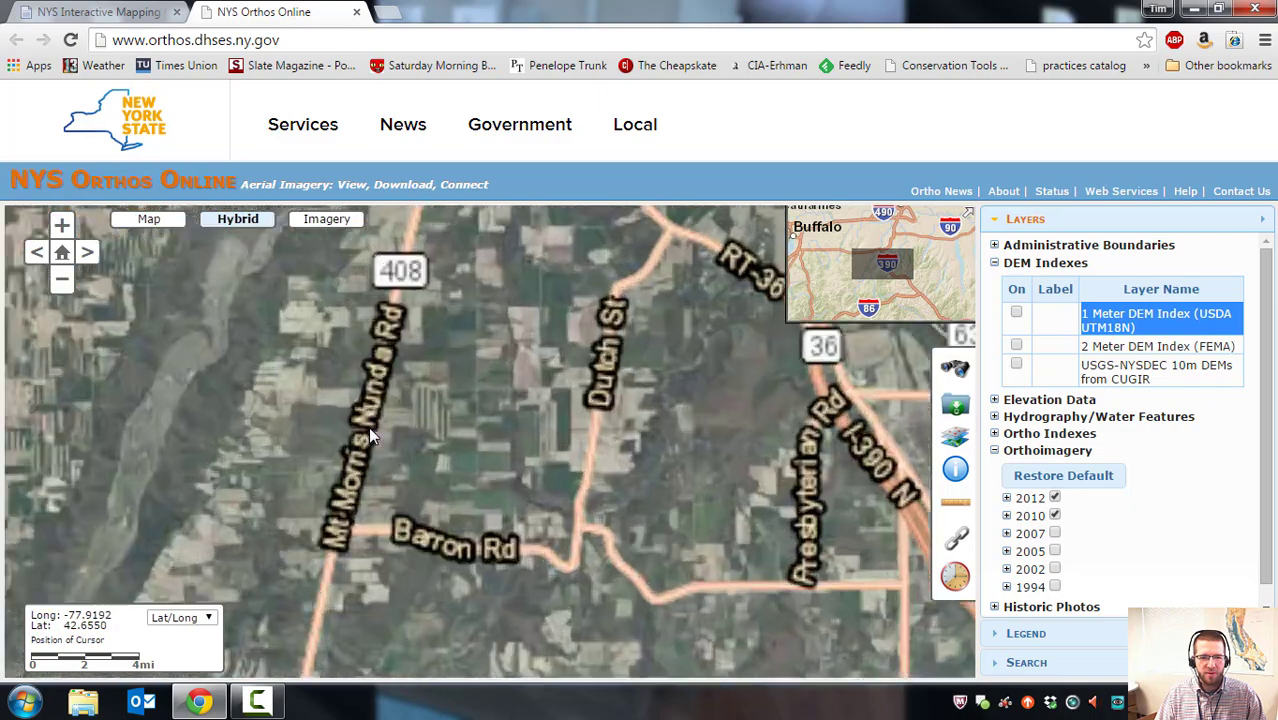
pyautogui.scroll(2, 447, 424)
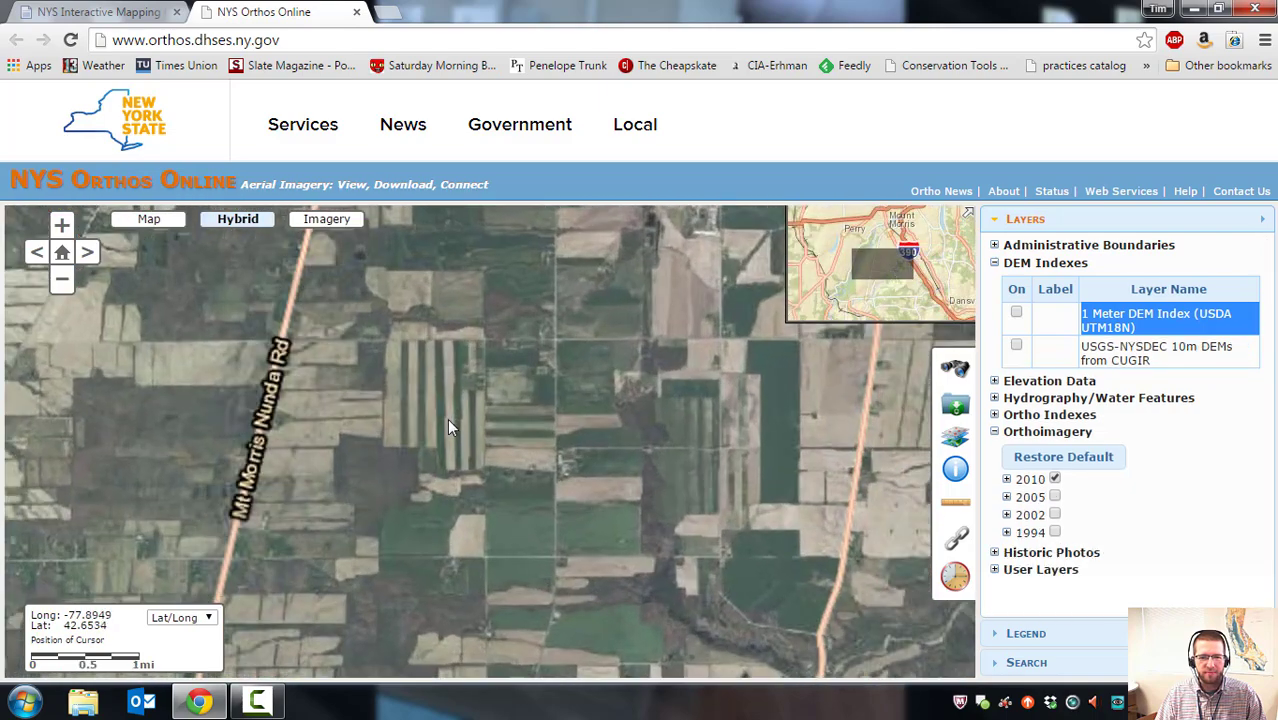
pyautogui.scroll(2, 447, 418)
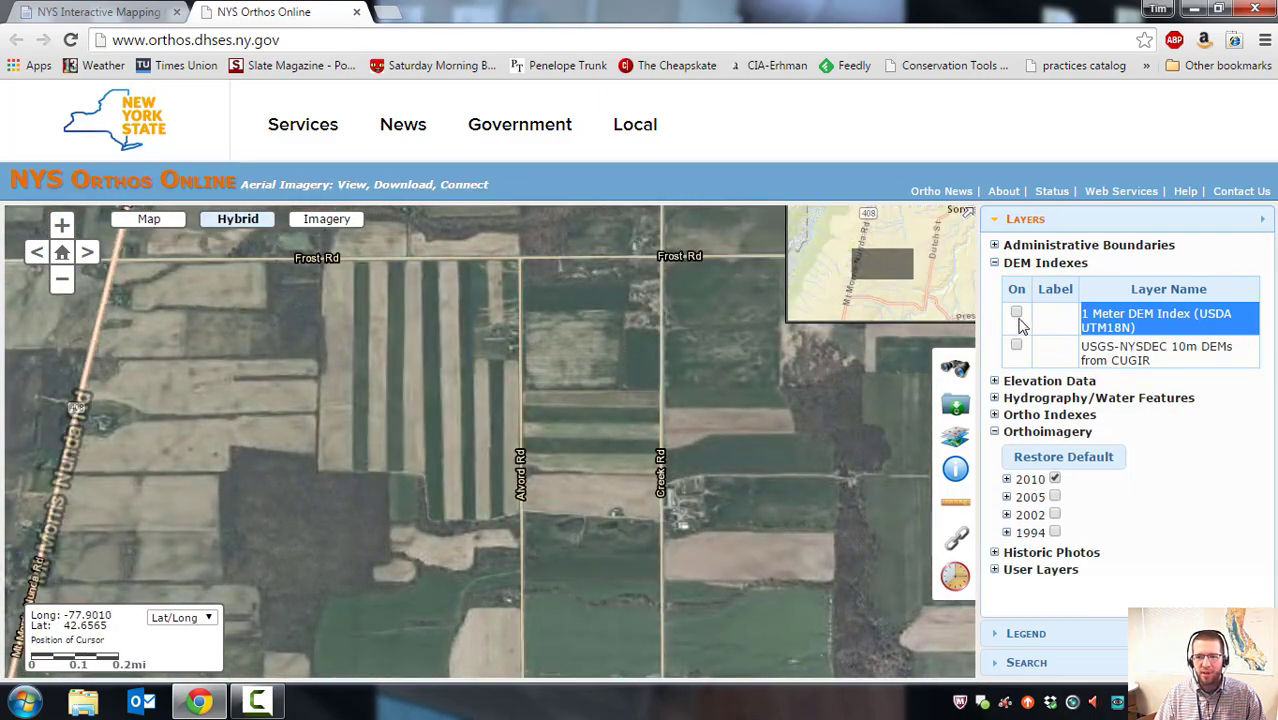
pyautogui.click(1016, 312)
pyautogui.moveTo(438, 389); pyautogui.dragTo(562, 478)
pyautogui.scroll(2, 532, 327)
pyautogui.scroll(1, 561, 370)
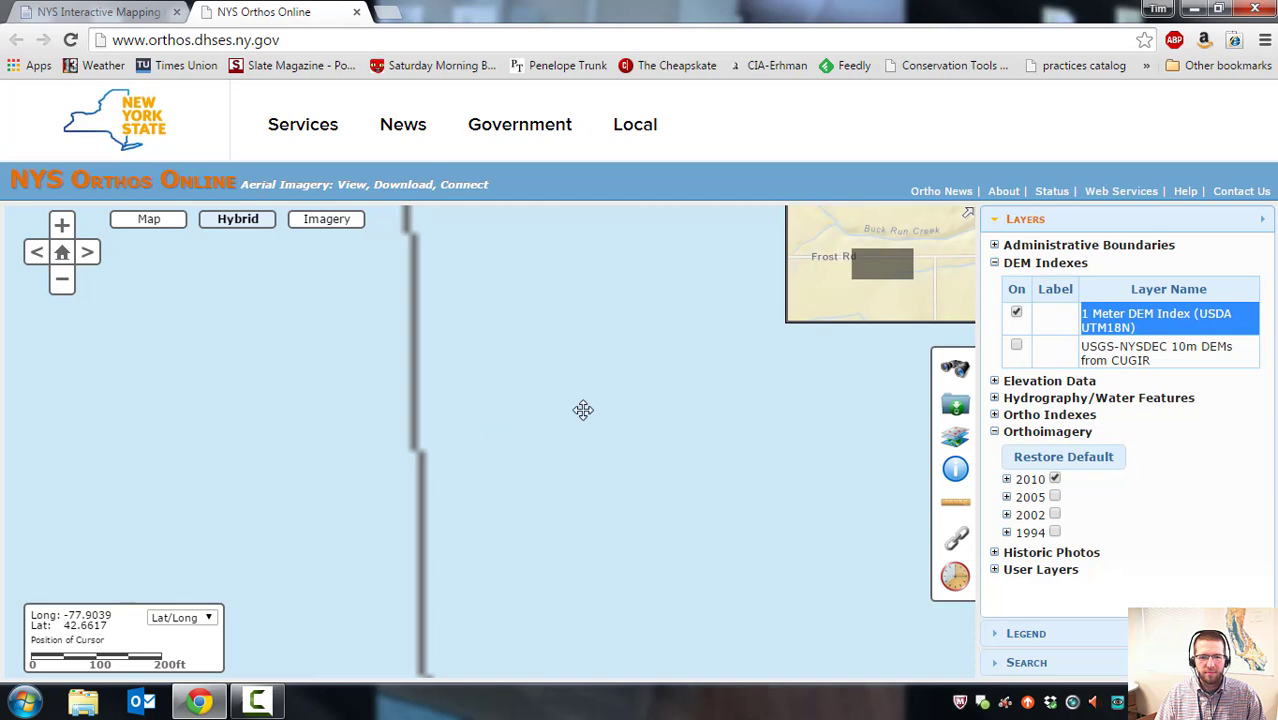
pyautogui.moveTo(730, 411); pyautogui.dragTo(645, 417)
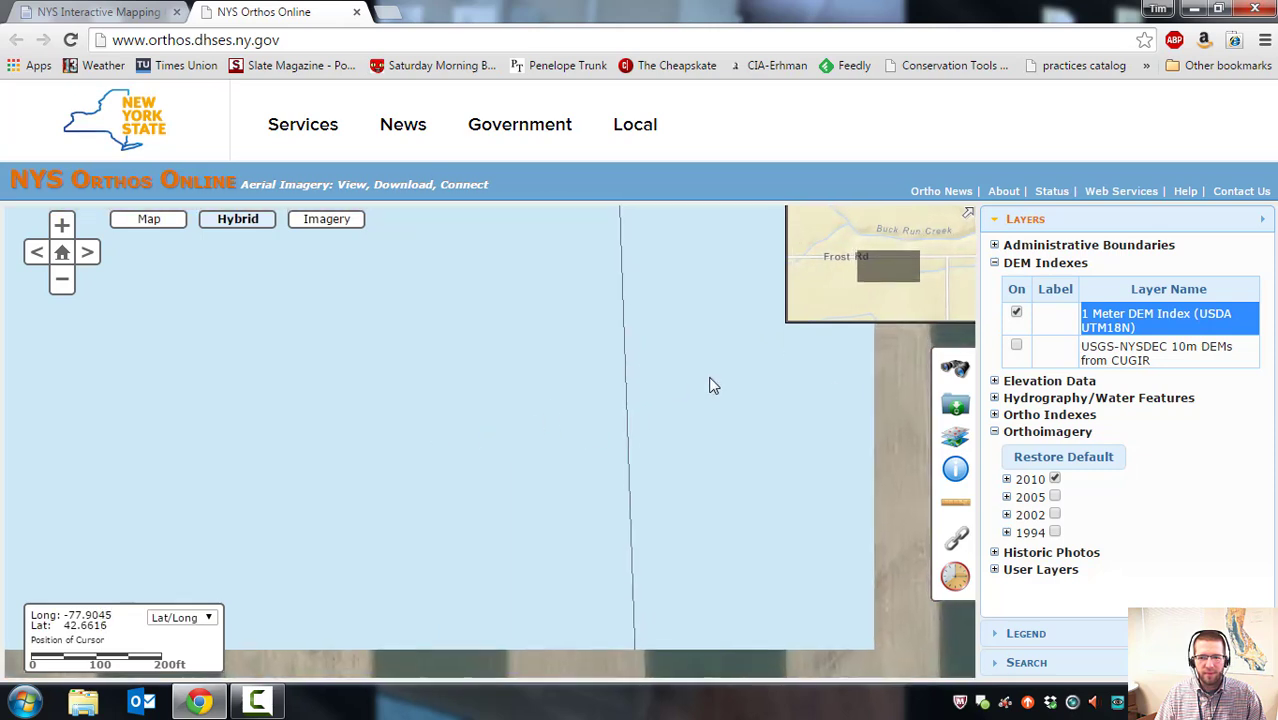
# Turn off the 1 Meter DEM Index and view the wooded farmstead north of Frost Rd in the 2010 orthoimagery.
pyautogui.click(1015, 315)
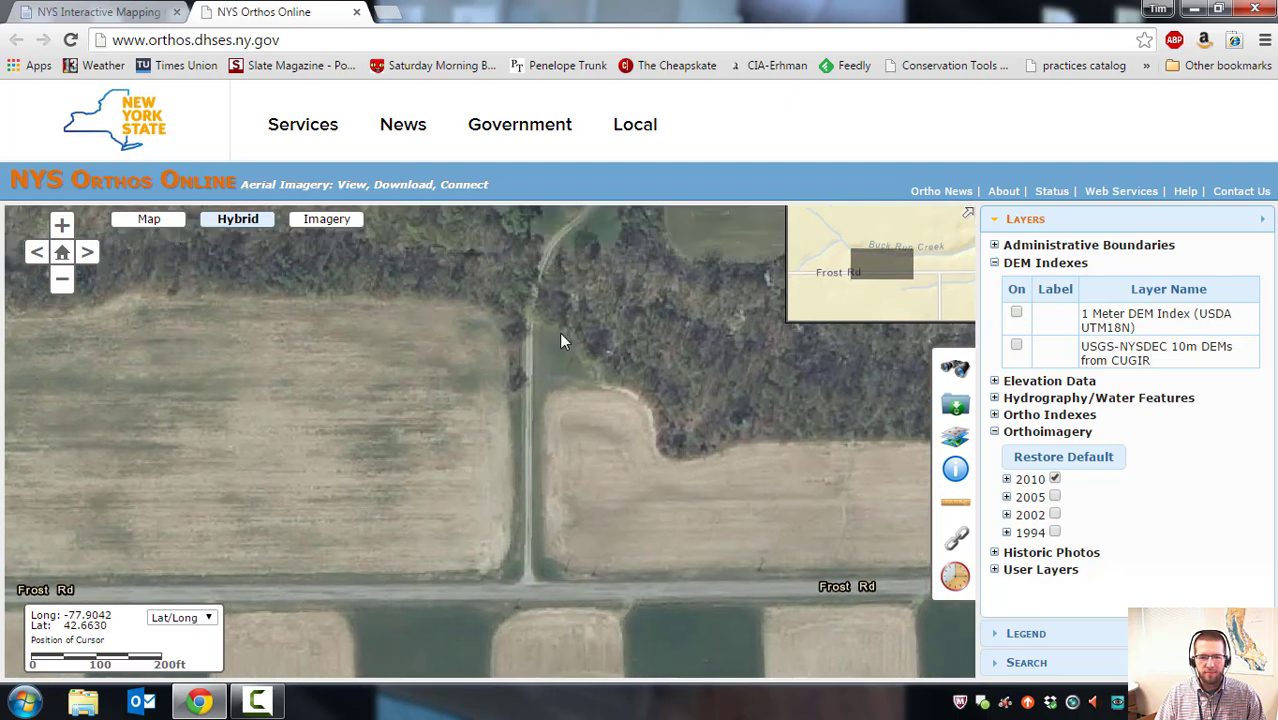
pyautogui.moveTo(559, 332); pyautogui.dragTo(564, 515)
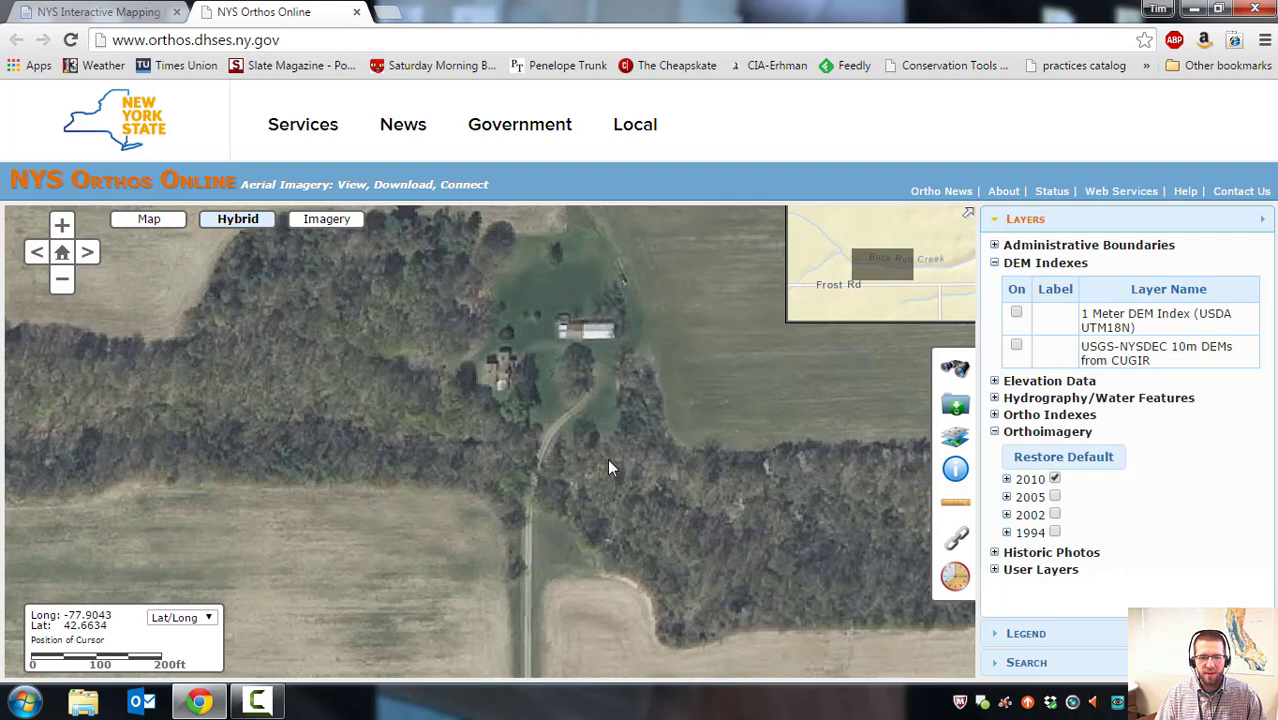
pyautogui.moveTo(605, 503); pyautogui.dragTo(605, 462)
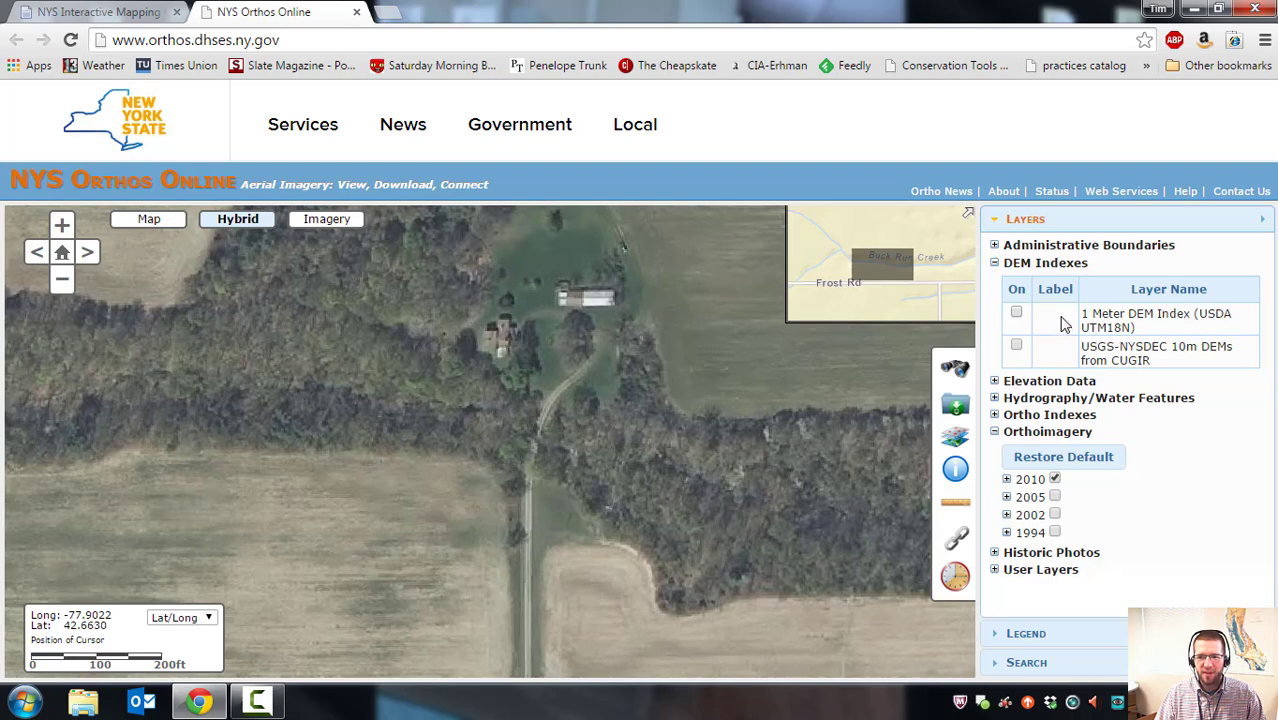
# Turn the 1 Meter DEM Index (USDA UTM18N) back on and request the data downloads available for the current view.
pyautogui.click(1017, 314)
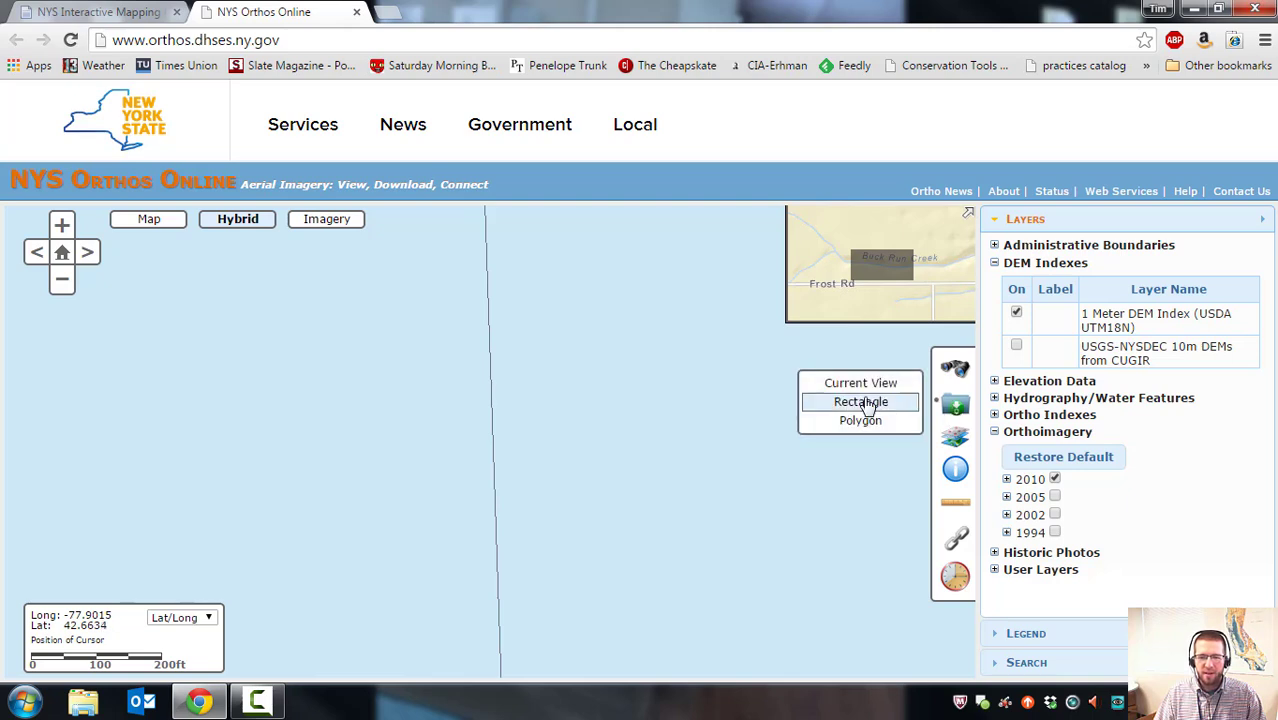
pyautogui.click(860, 384)
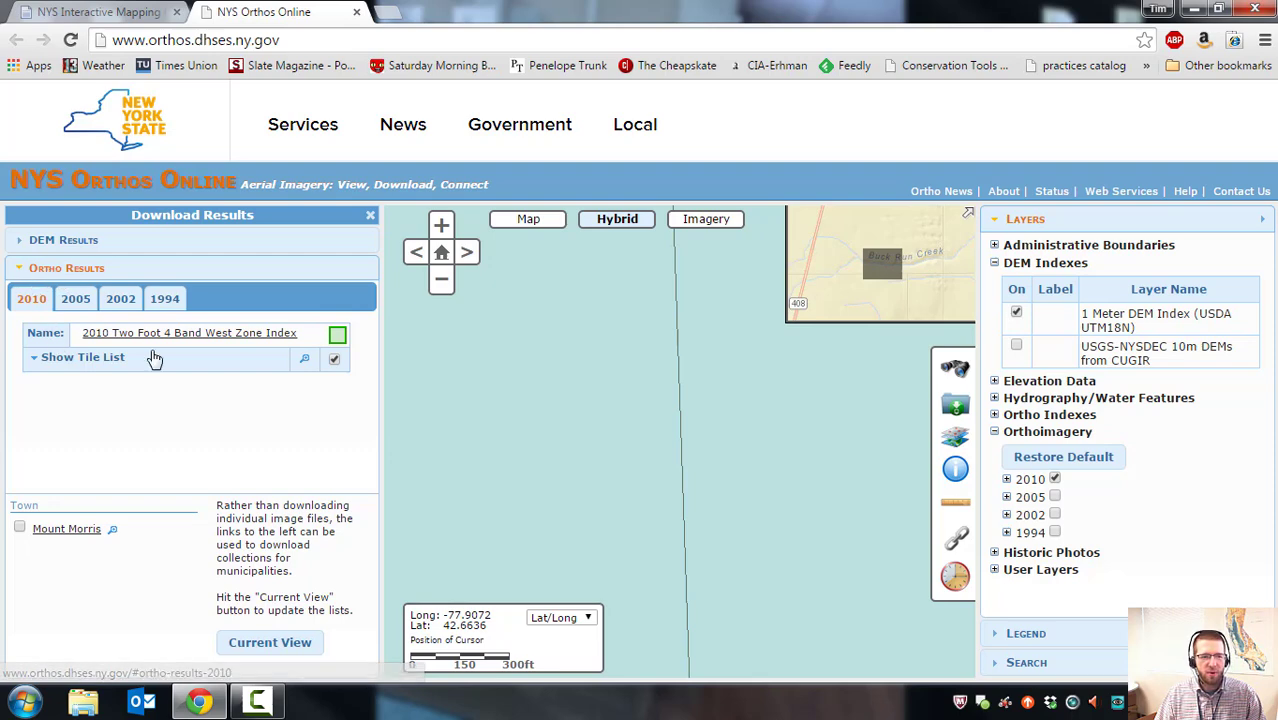
# Check the 2010 ortho tile list in the download results and expand the tile list for the 1 Meter DEM results.
pyautogui.click(80, 358)
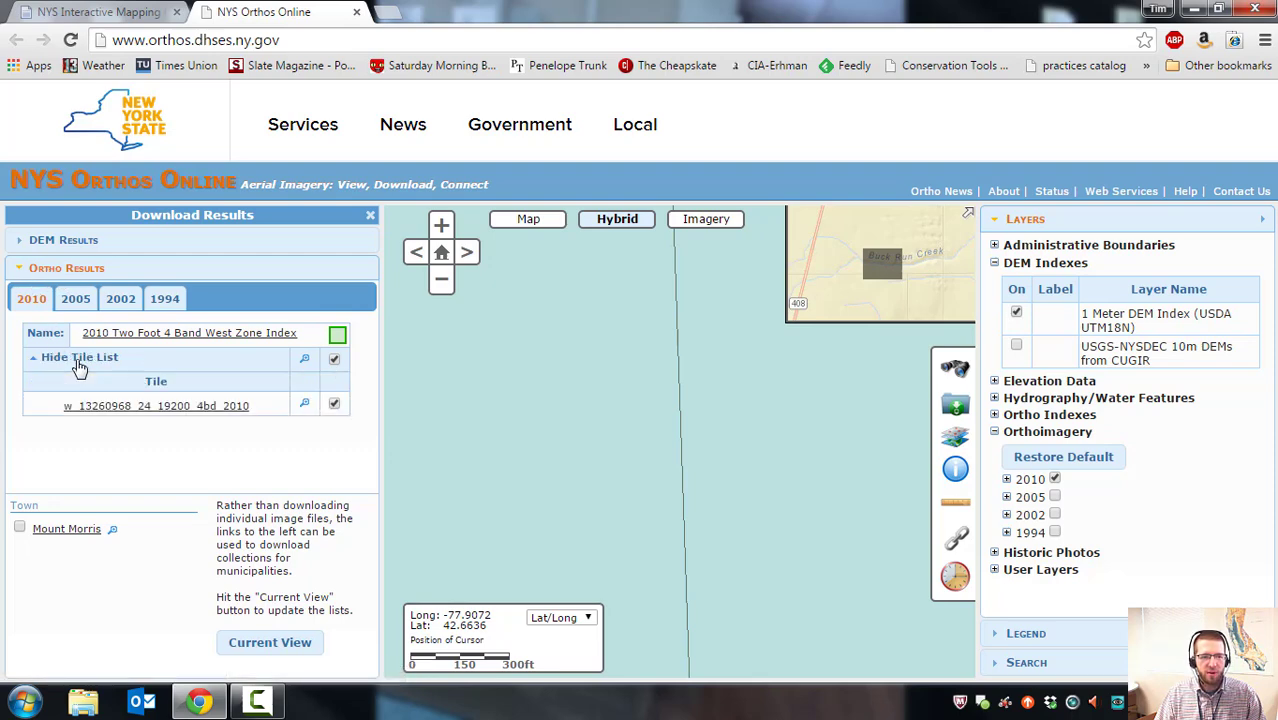
pyautogui.click(79, 364)
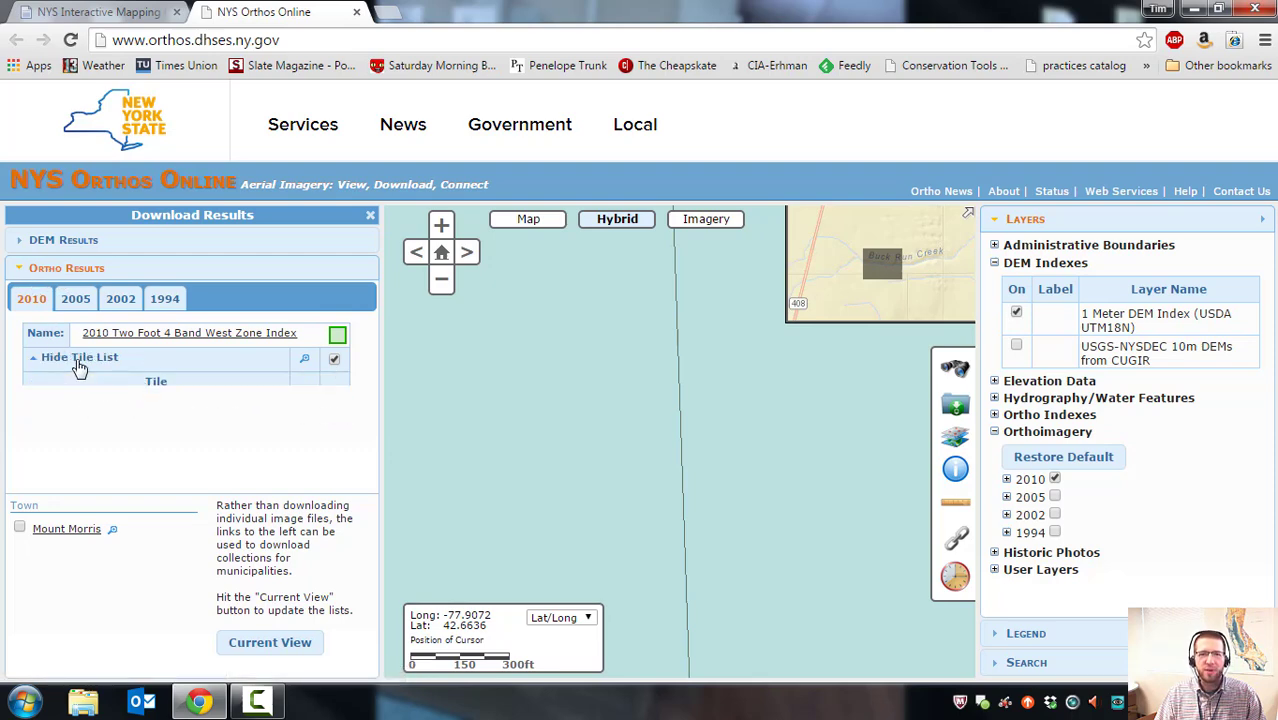
pyautogui.click(50, 245)
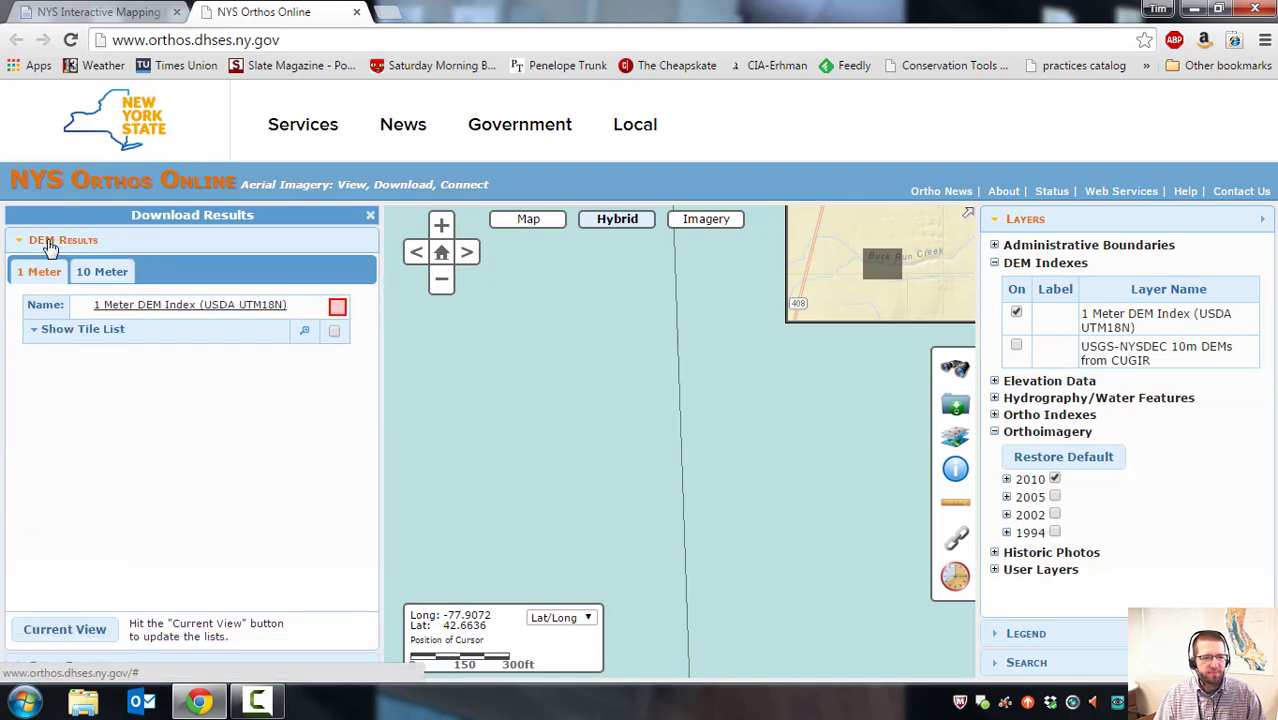
pyautogui.click(71, 335)
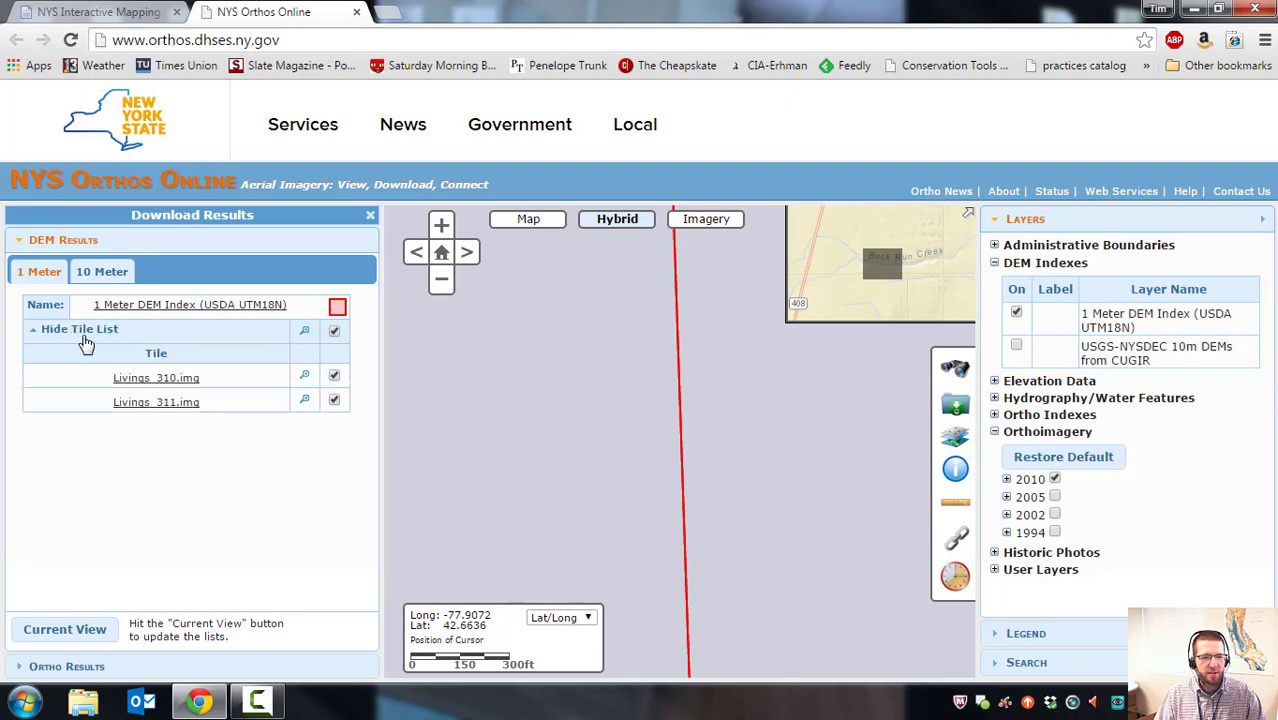
# Download the Livings_310.img tile from the 1 Meter DEM results into the cortland folder on drive C.
pyautogui.rightClick(155, 379)
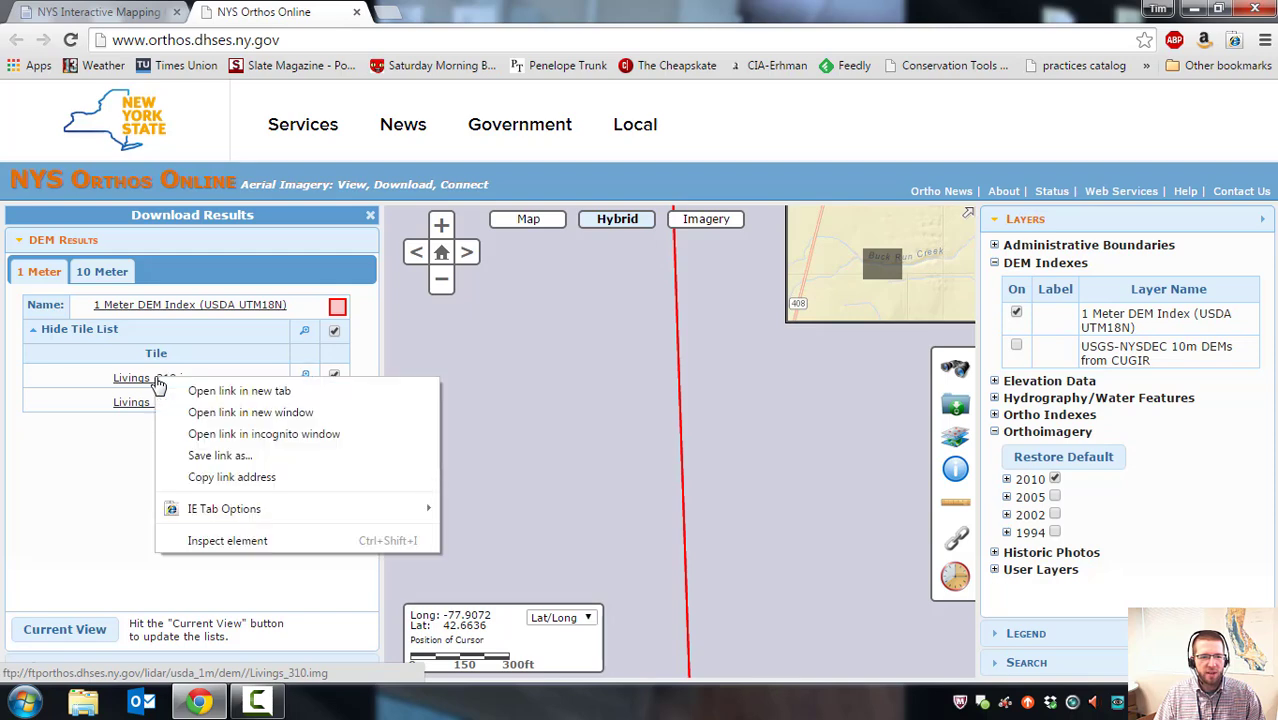
pyautogui.click(215, 456)
pyautogui.click(160, 315)
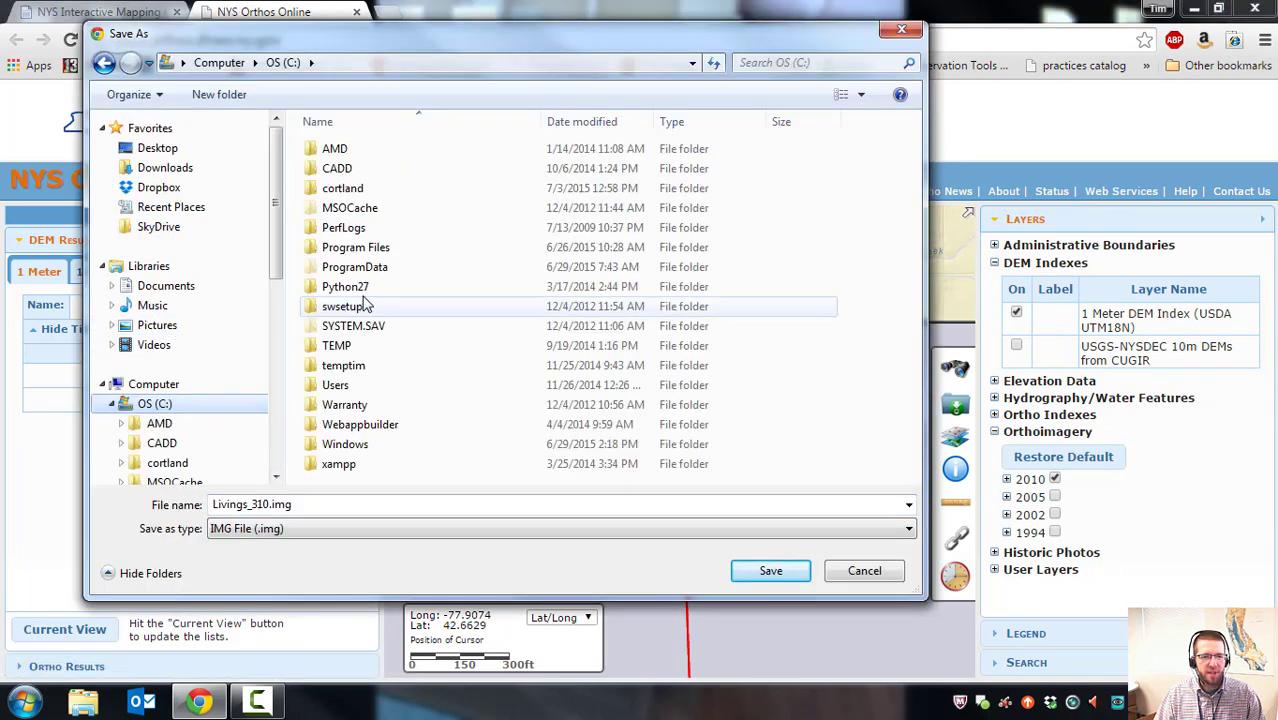
pyautogui.click(450, 310)
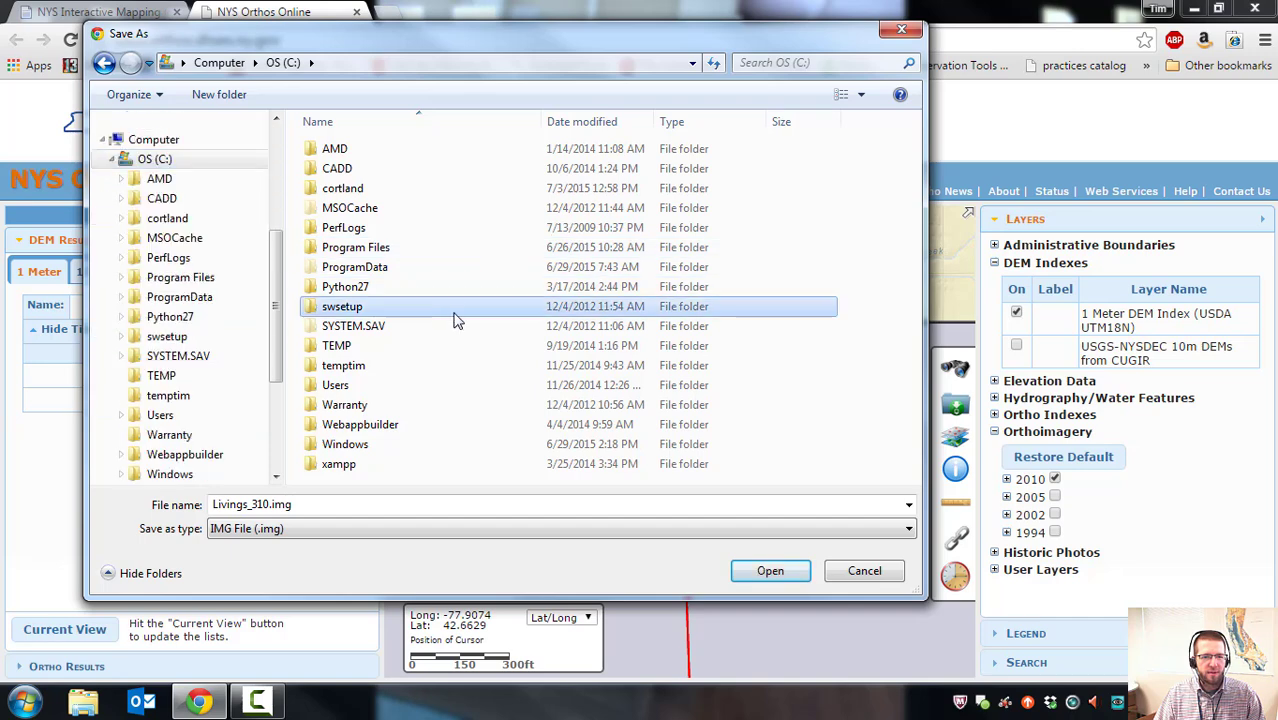
pyautogui.doubleClick(344, 192)
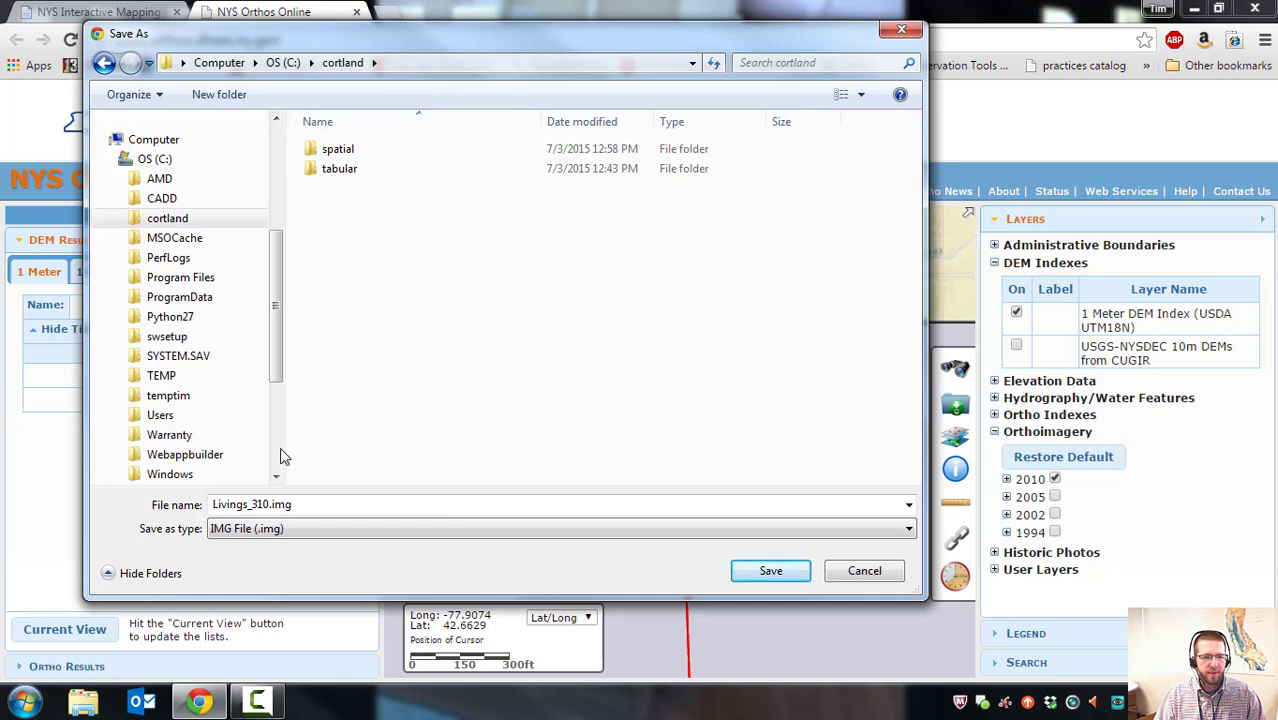
pyautogui.click(780, 580)
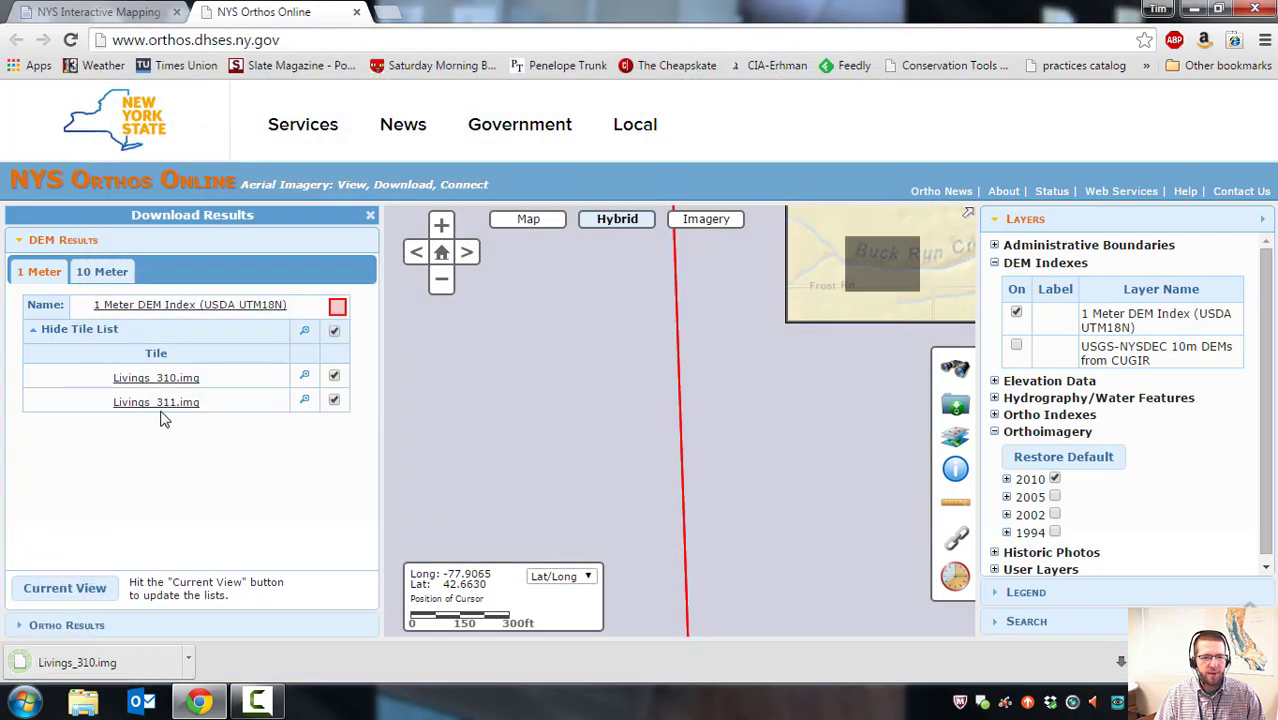
# Download the Livings_311.img tile into the same cortland folder.
pyautogui.rightClick(160, 413)
pyautogui.click(232, 485)
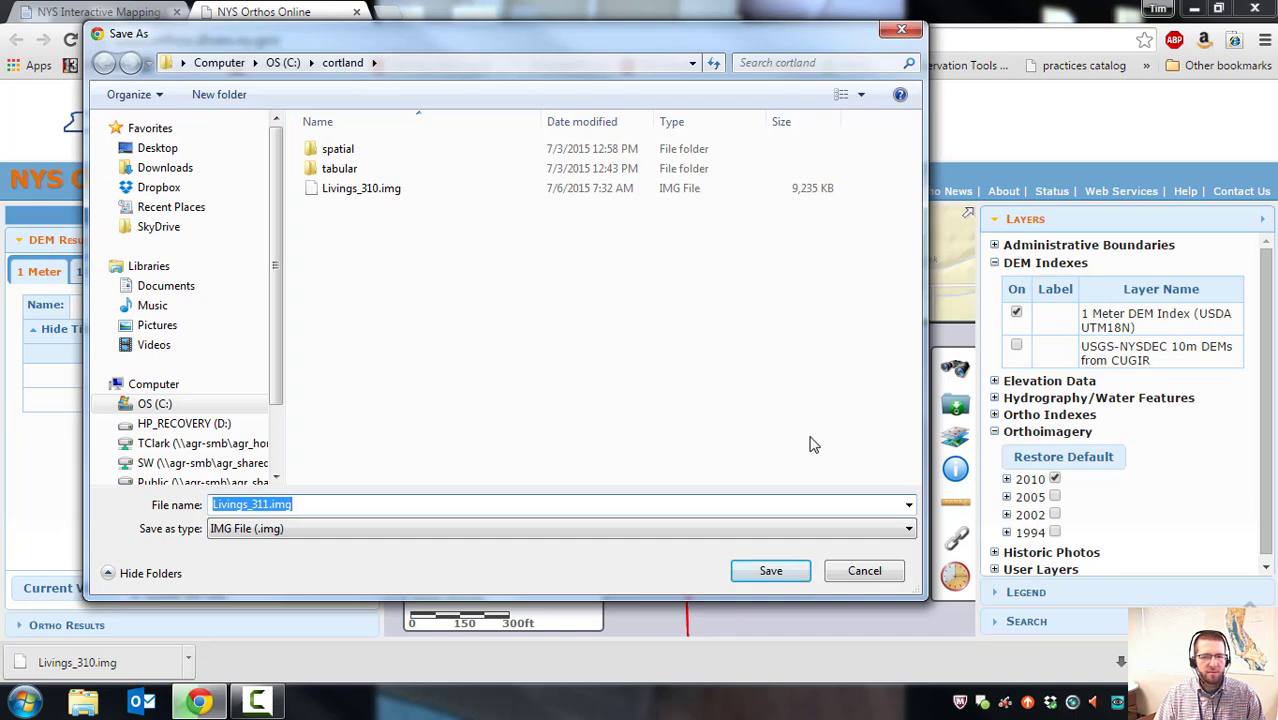
pyautogui.click(790, 578)
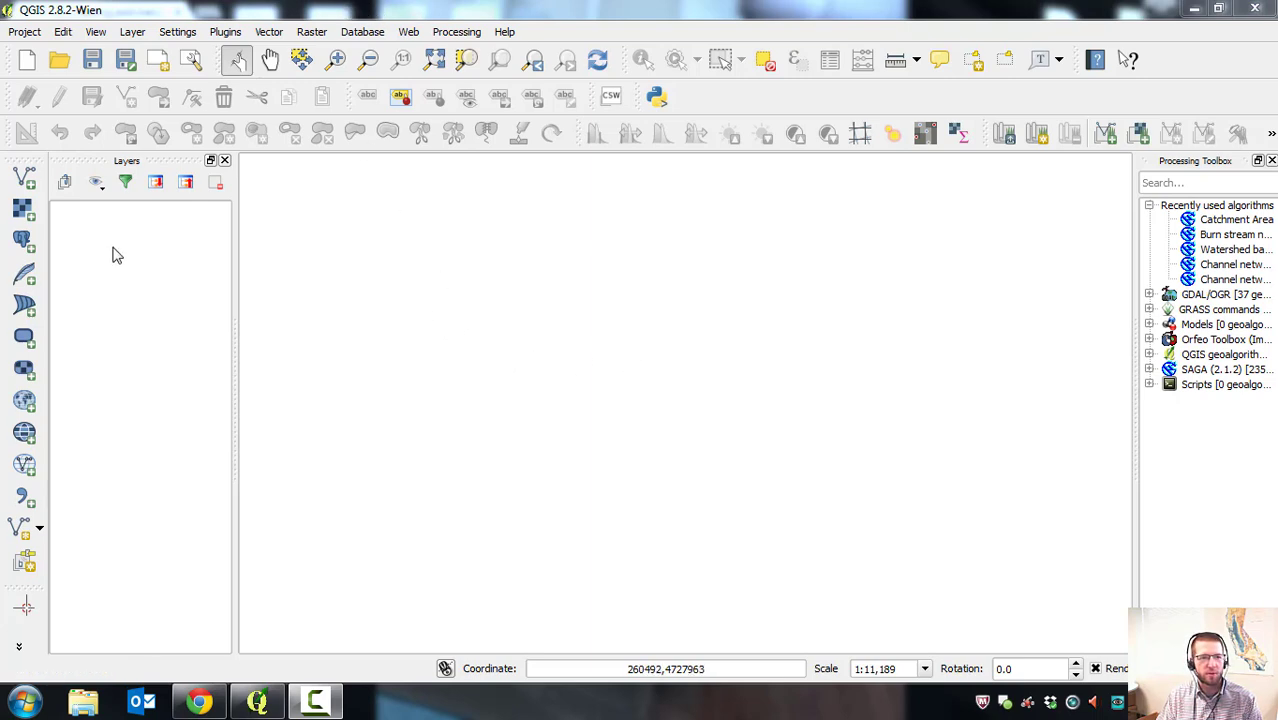
# Switch to QGIS and add Livings_310.img from the cortland folder as a raster layer.
pyautogui.click(23, 214)
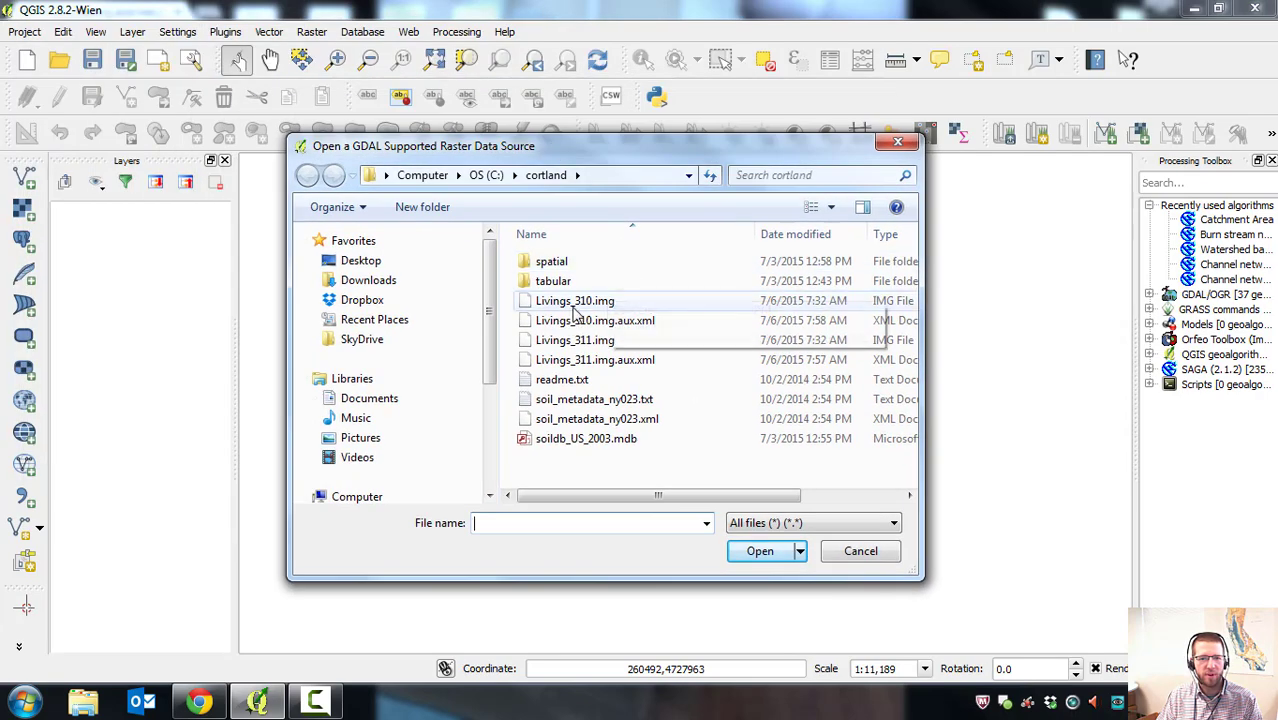
pyautogui.click(548, 303)
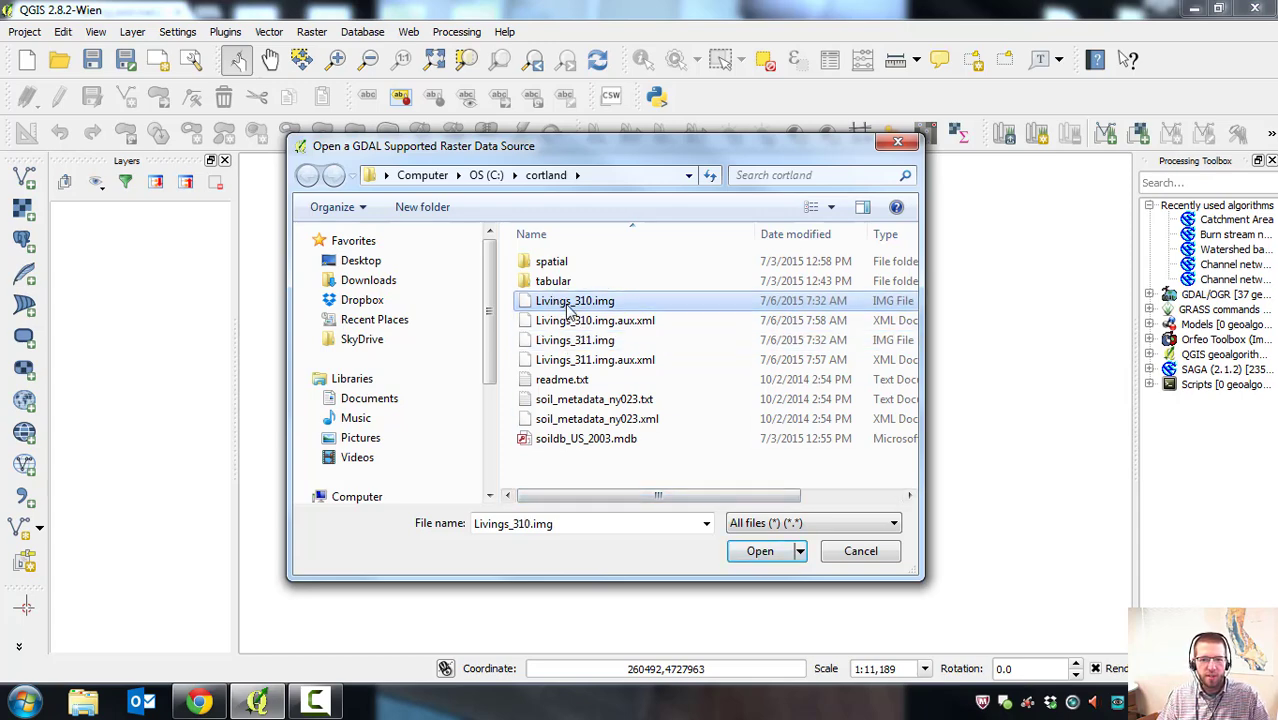
pyautogui.click(762, 553)
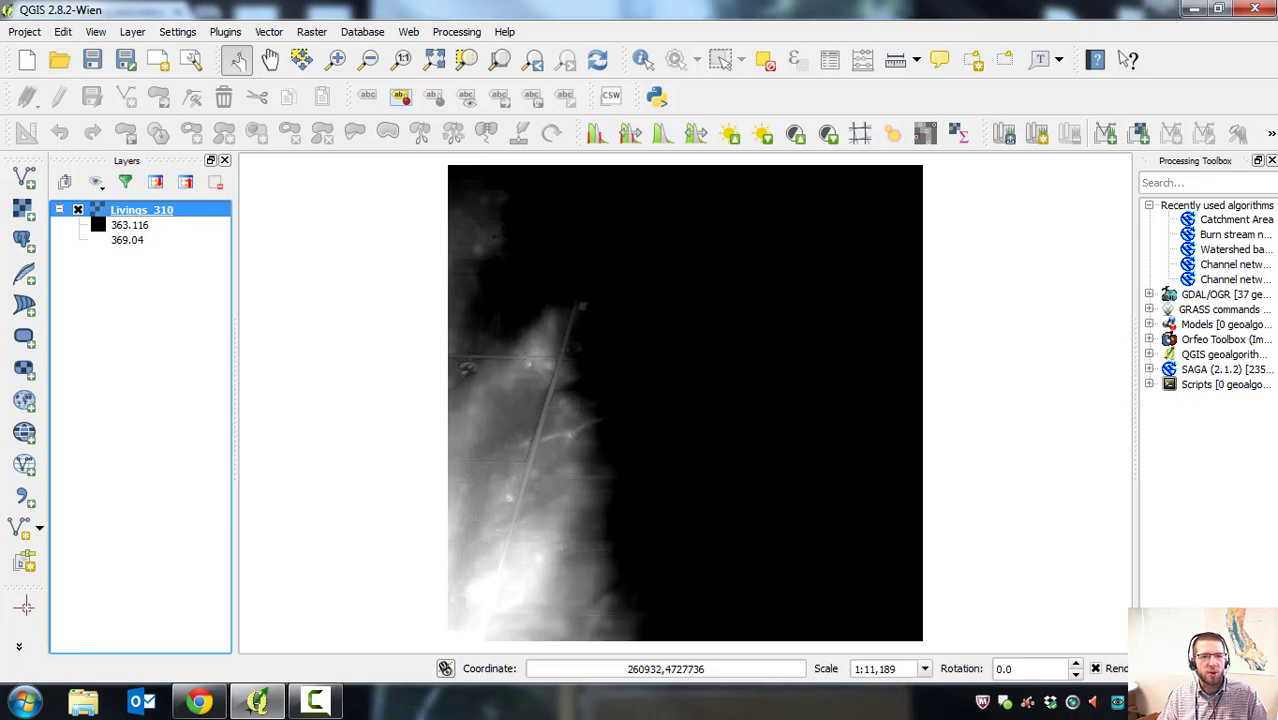
# Build the Raster Calculator expression "Livings_310@1" * 3.2808 to convert the DEM elevations from metres to feet.
pyautogui.click(312, 33)
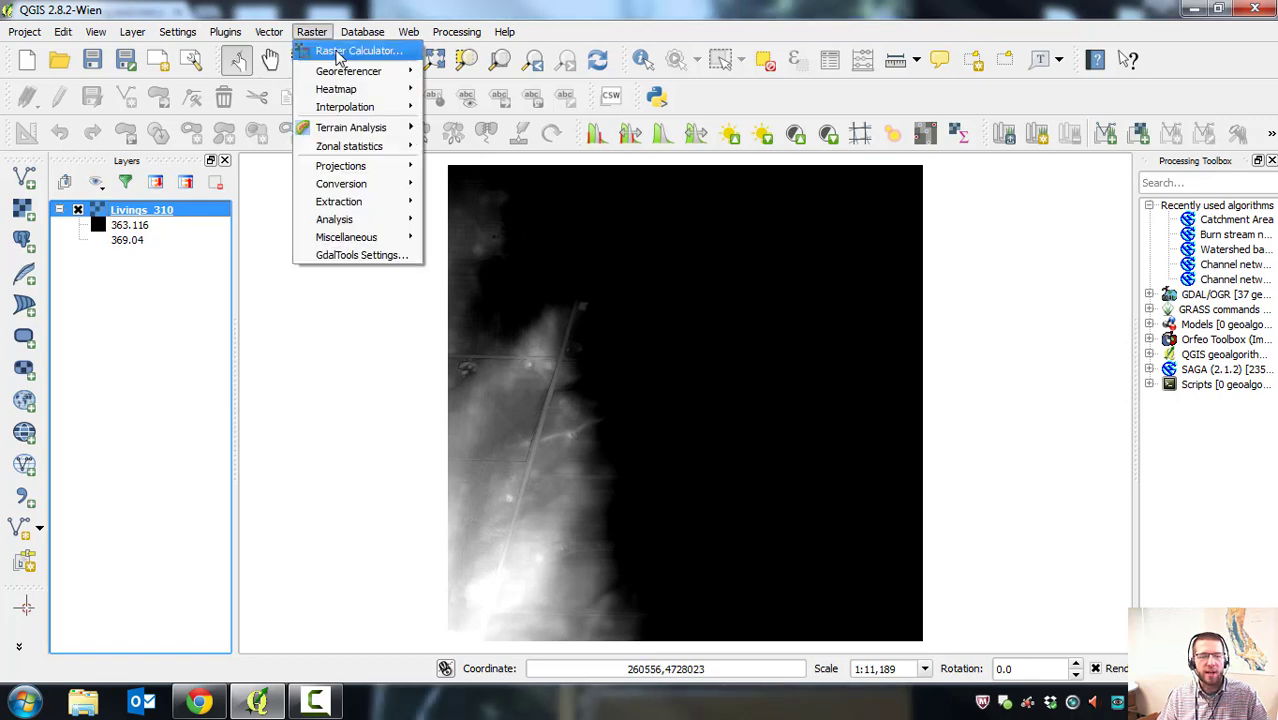
pyautogui.click(337, 54)
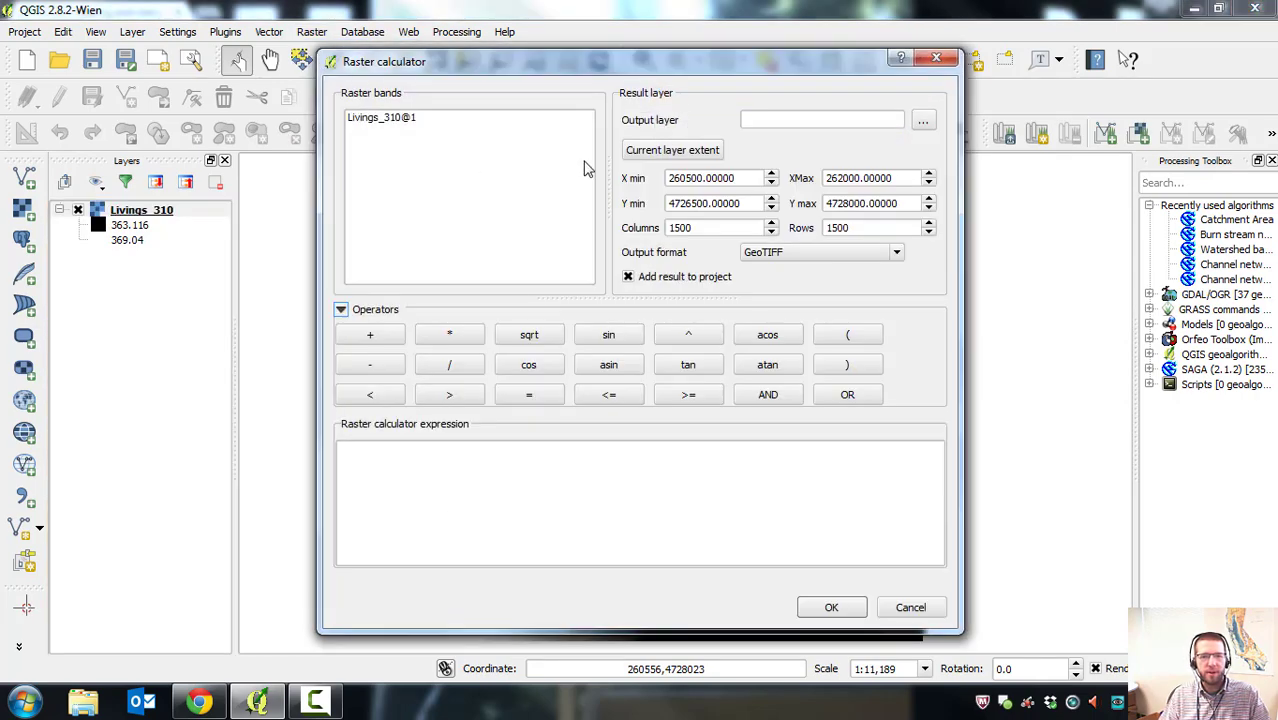
pyautogui.moveTo(658, 64)
pyautogui.mouseDown()
pyautogui.moveTo(656, 79)
pyautogui.moveTo(640, 71)
pyautogui.mouseUp()
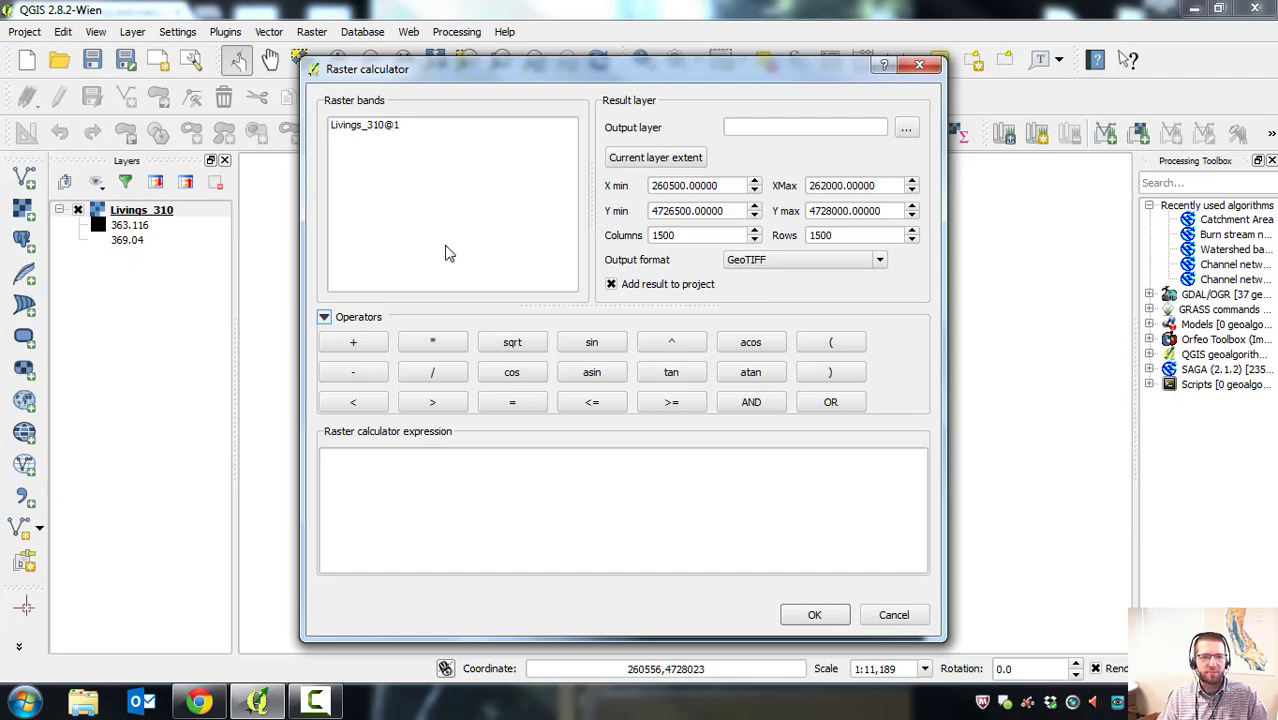
pyautogui.moveTo(546, 65)
pyautogui.mouseDown()
pyautogui.moveTo(574, 68)
pyautogui.moveTo(556, 52)
pyautogui.mouseUp()
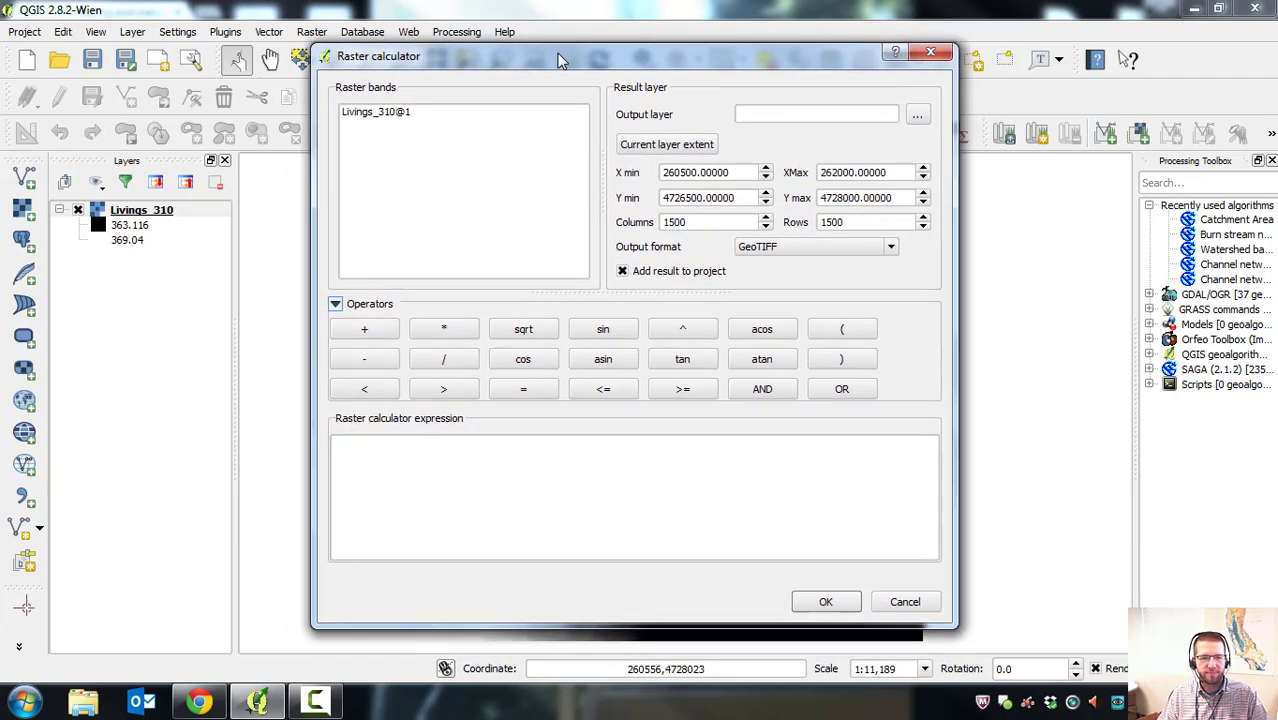
pyautogui.doubleClick(380, 113)
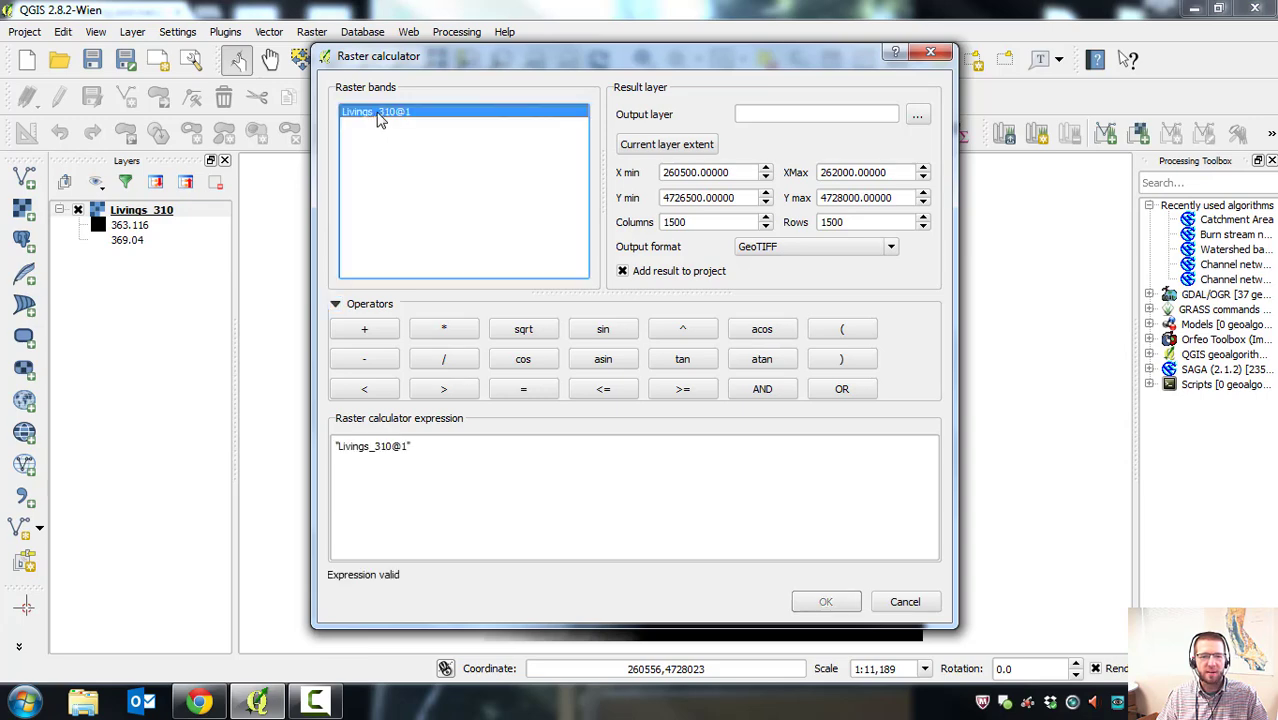
pyautogui.click(460, 458)
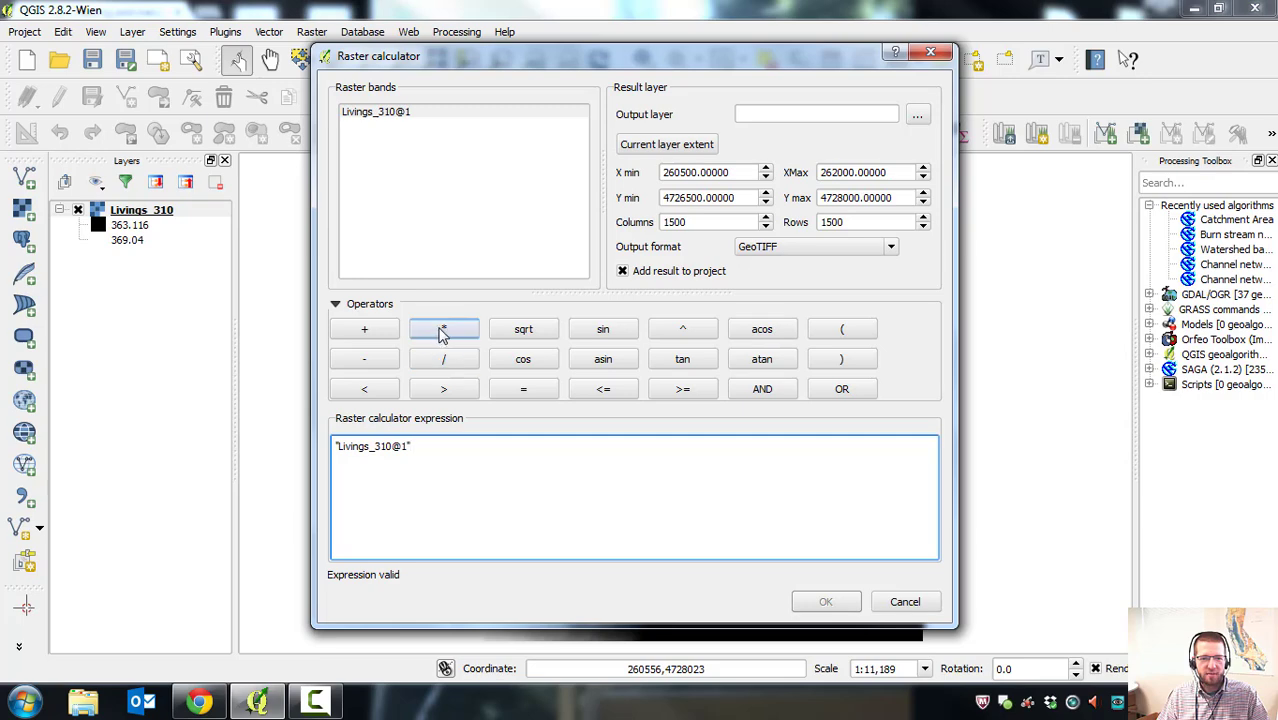
pyautogui.click(443, 331)
pyautogui.click(470, 452)
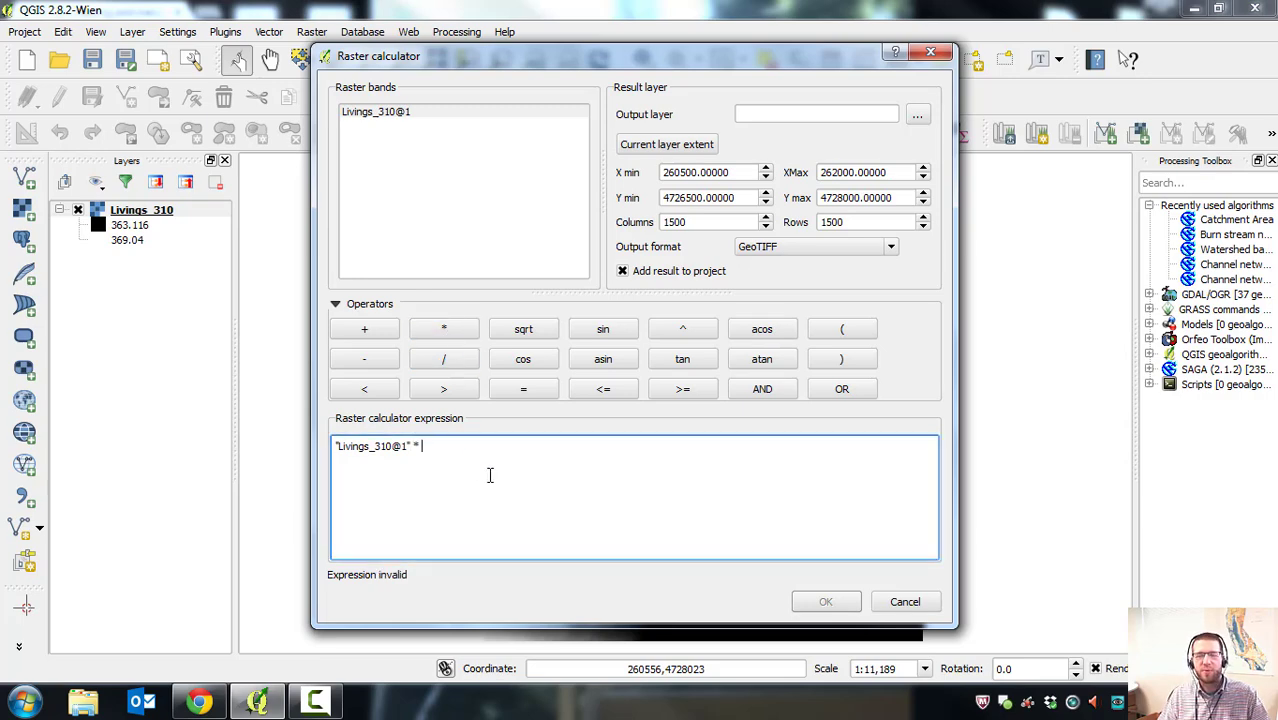
pyautogui.write('3.2808')
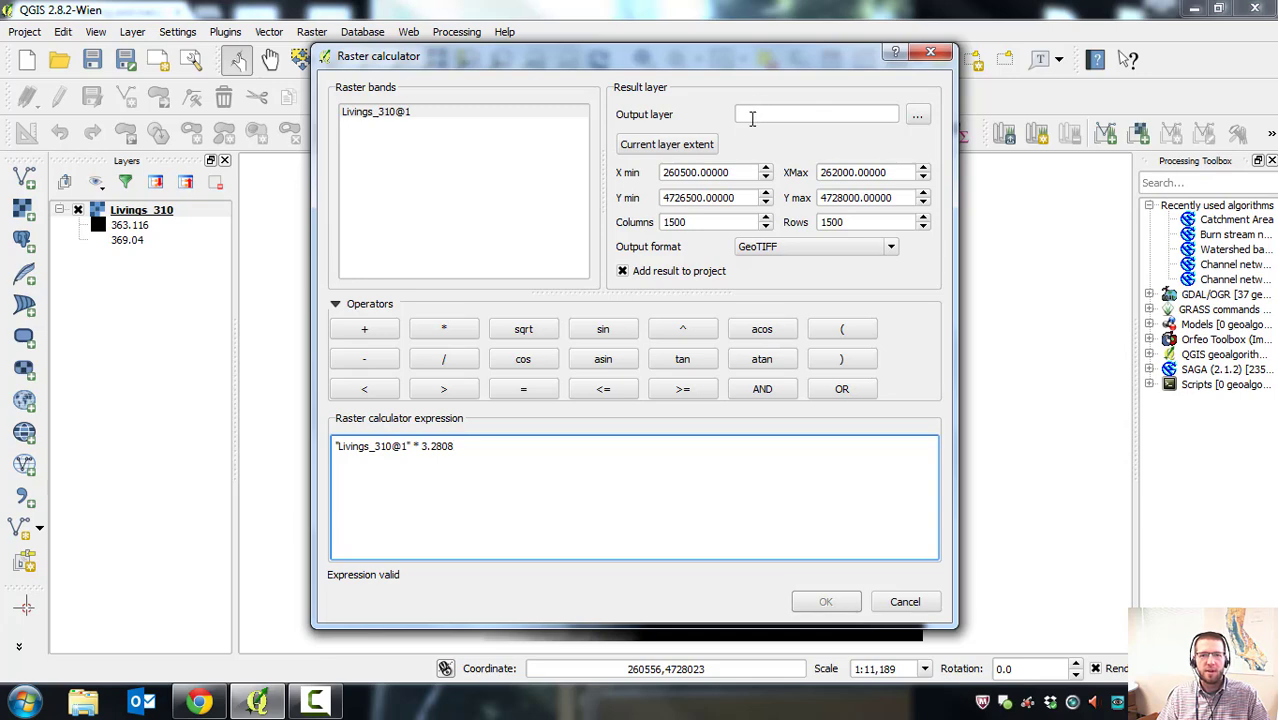
# Set the calculator's output layer to Livings_310_feet in C:/cortland and run the calculation.
pyautogui.click(800, 114)
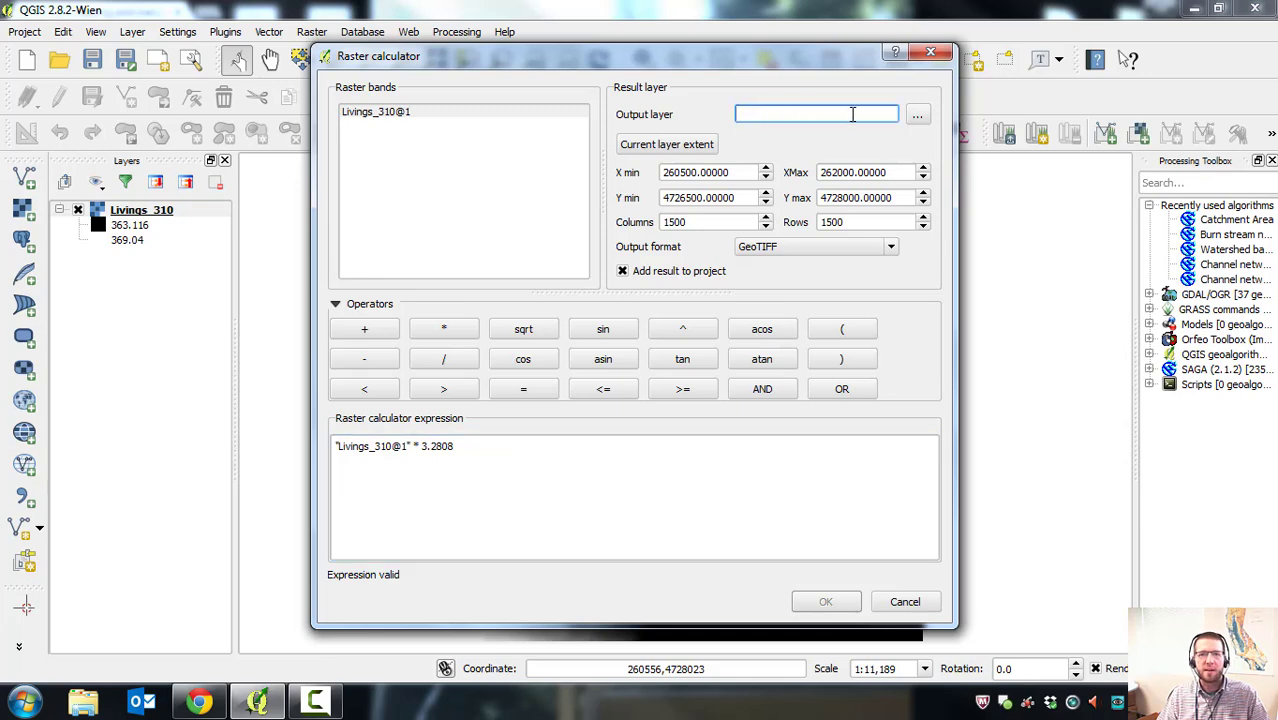
pyautogui.click(917, 116)
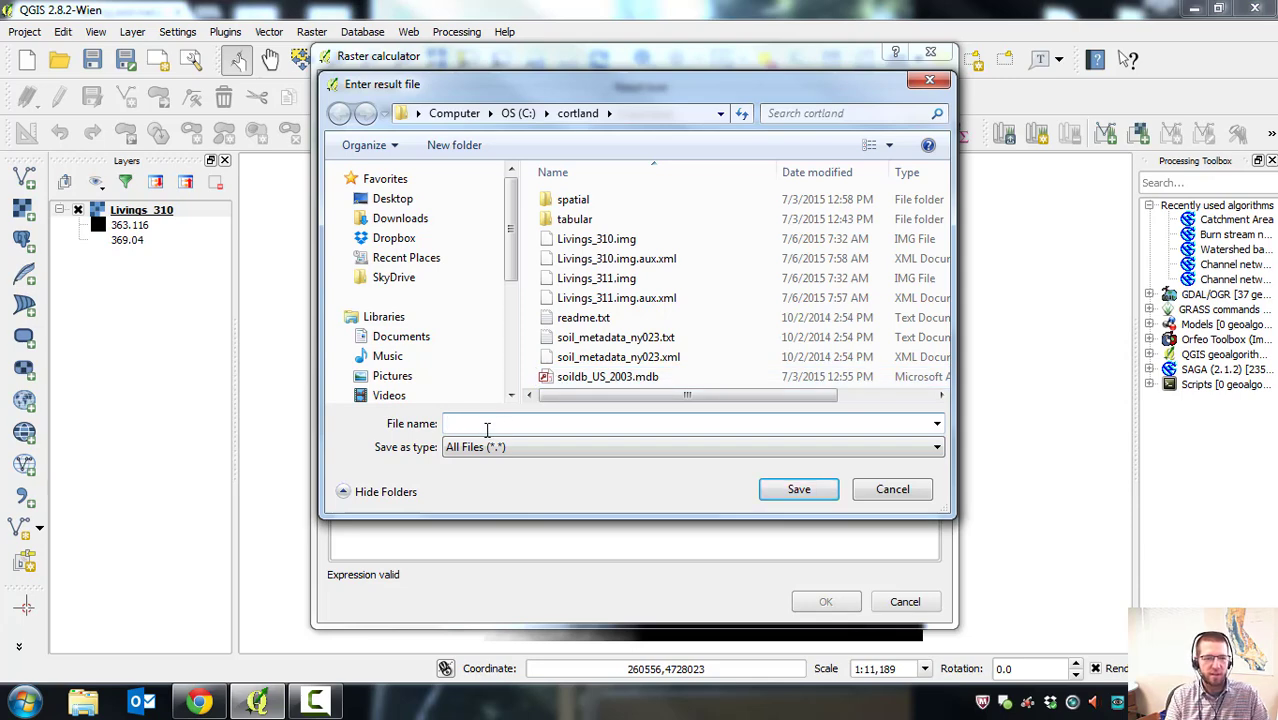
pyautogui.write('Living')
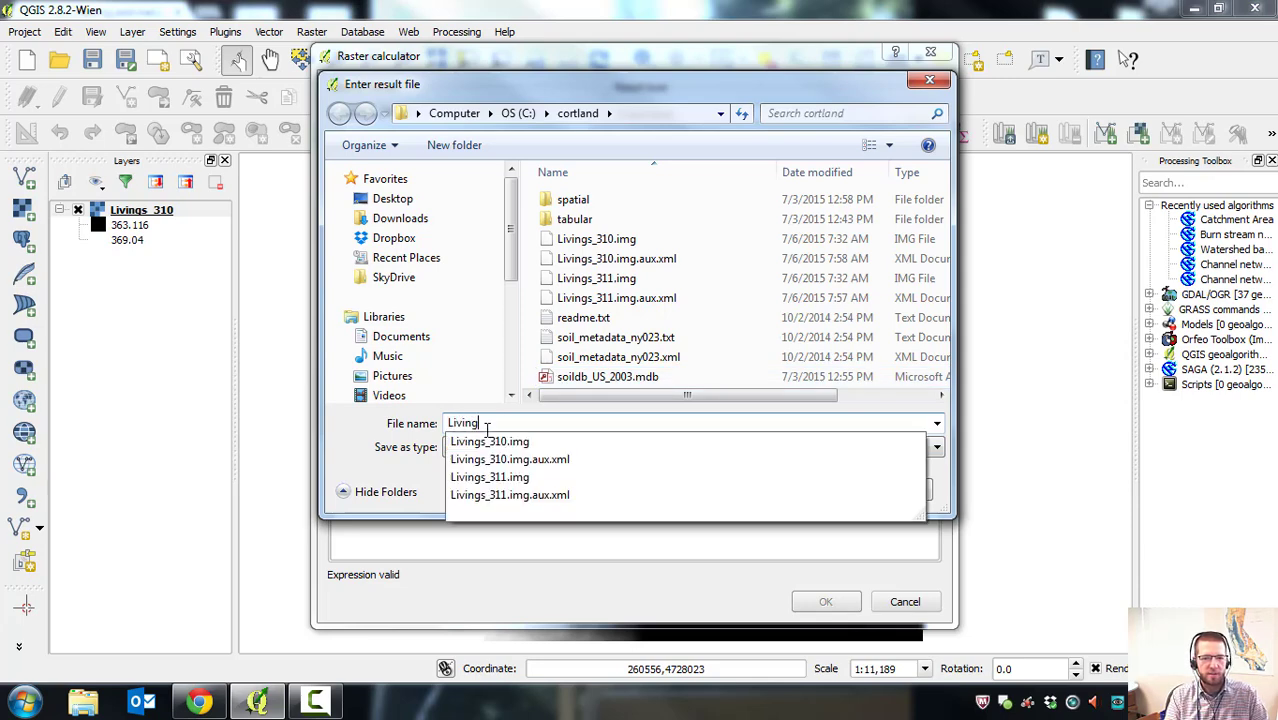
pyautogui.write('s_')
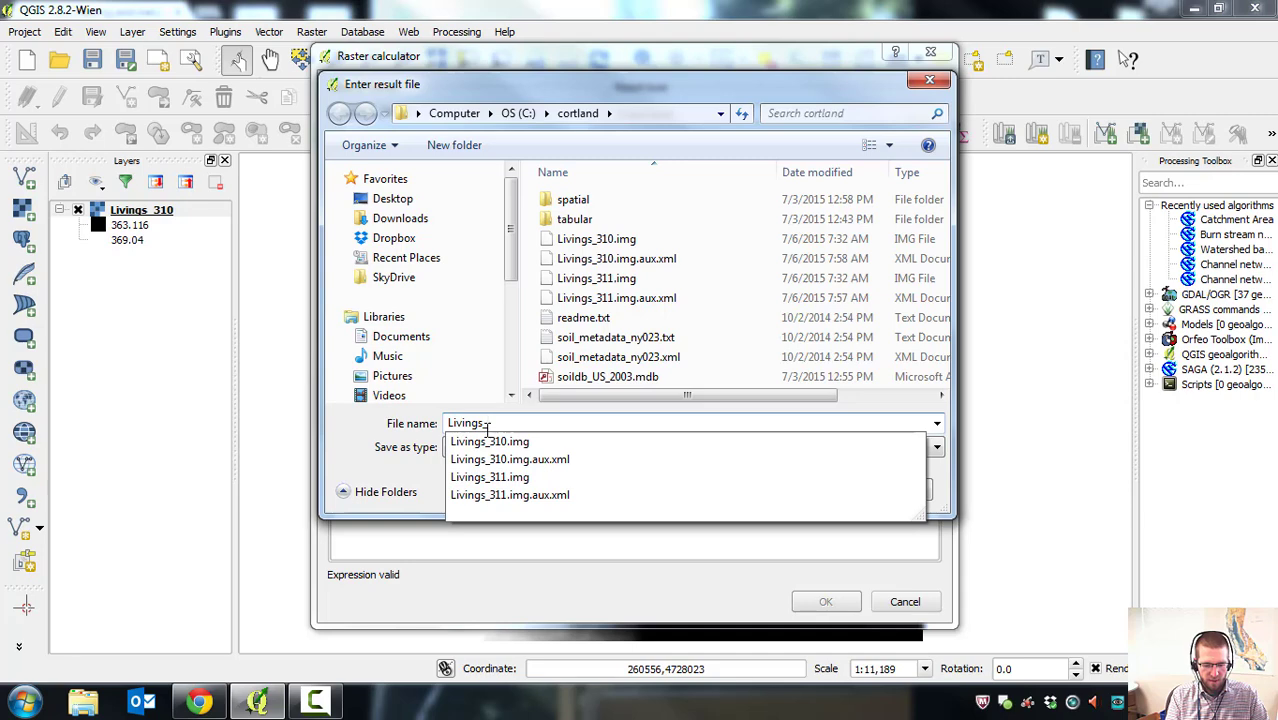
pyautogui.write('310_feet')
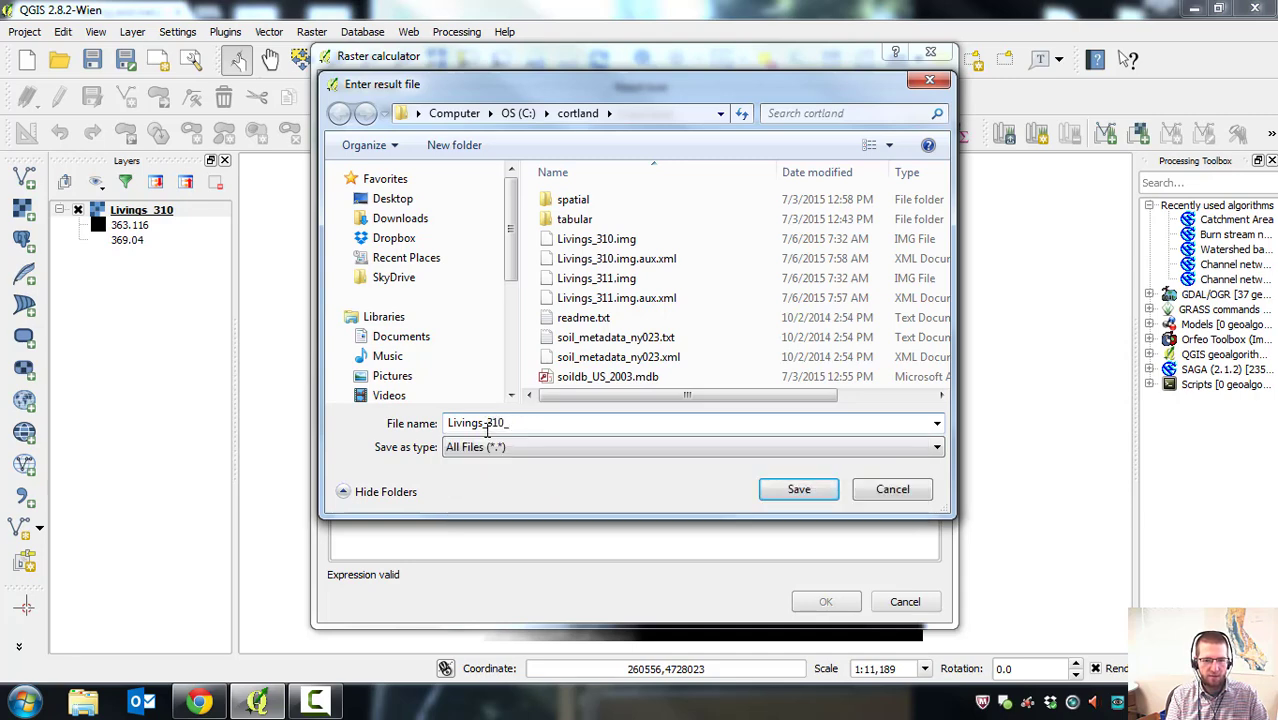
pyautogui.click(810, 490)
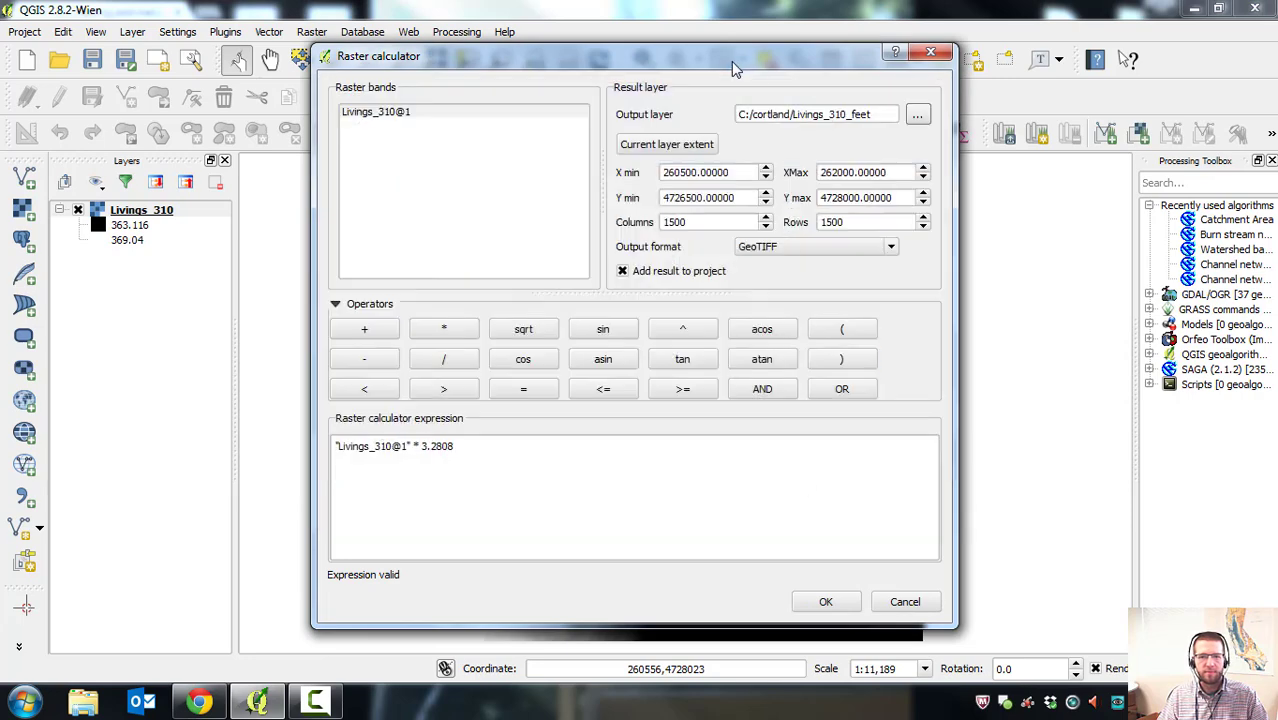
pyautogui.moveTo(731, 61); pyautogui.dragTo(744, 65)
pyautogui.click(839, 607)
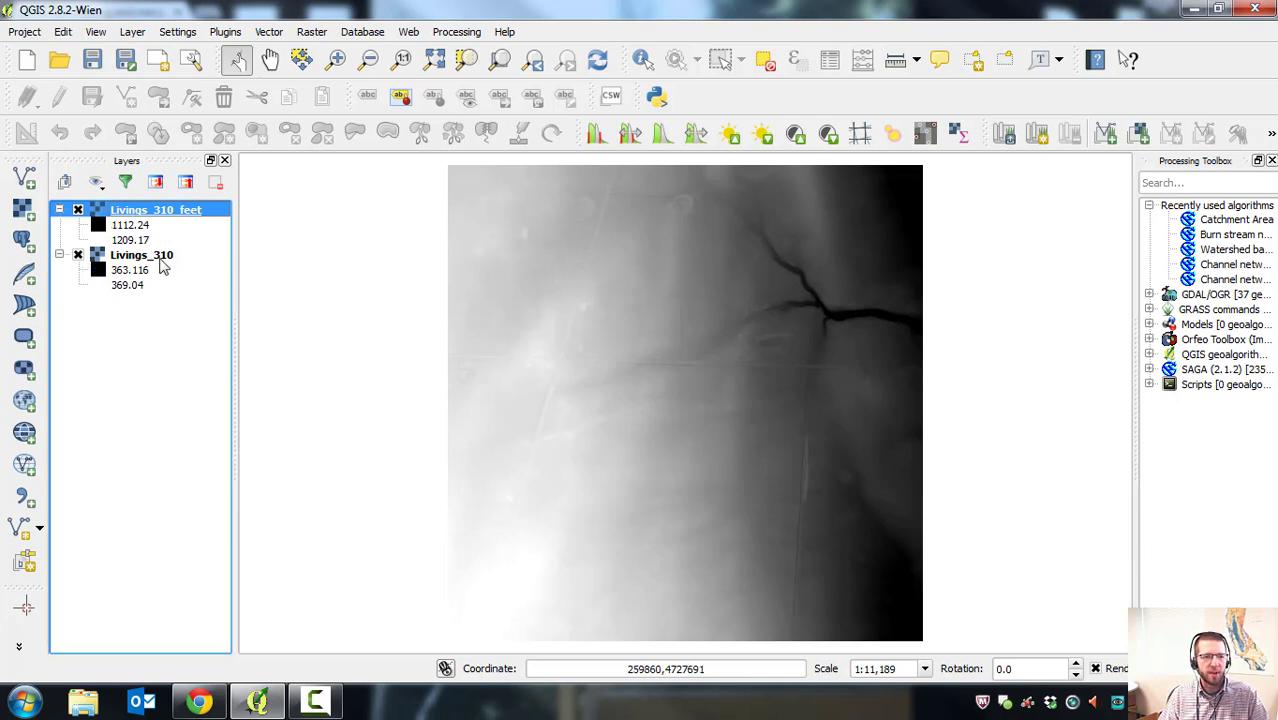
# Hide the original Livings_310 layer and remove it from the project.
pyautogui.click(78, 255)
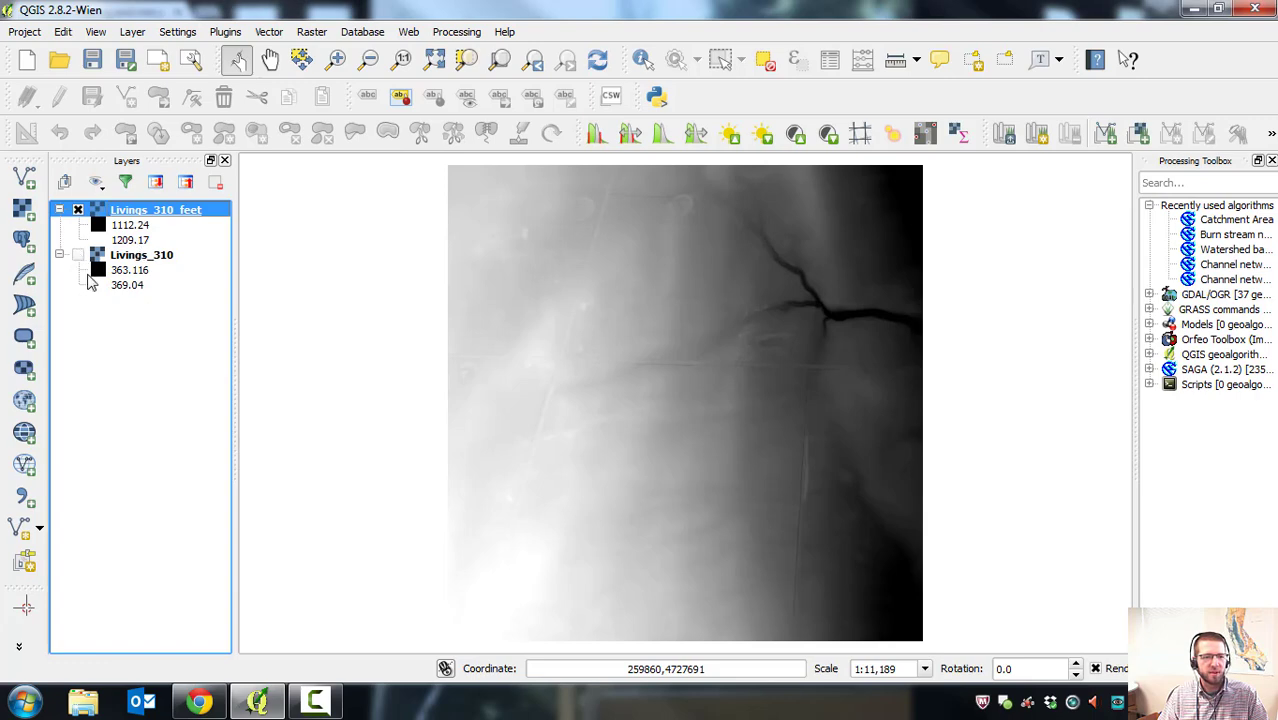
pyautogui.rightClick(150, 262)
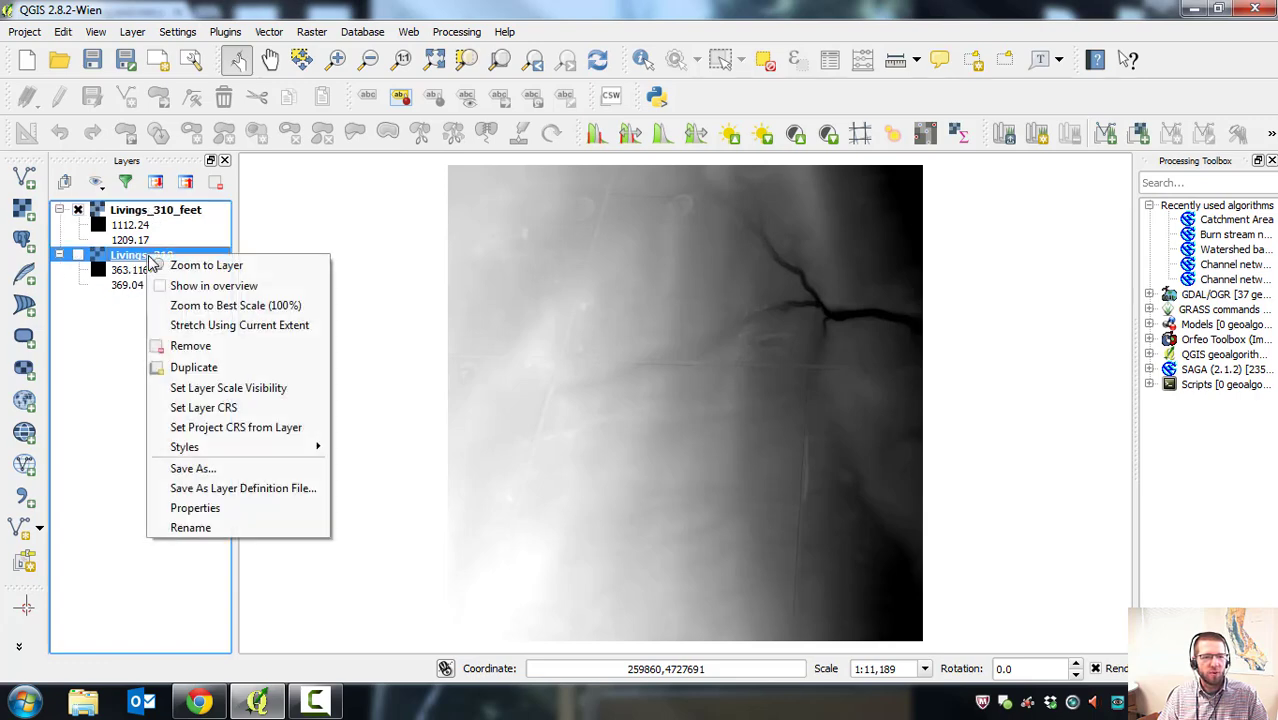
pyautogui.click(200, 345)
pyautogui.click(613, 372)
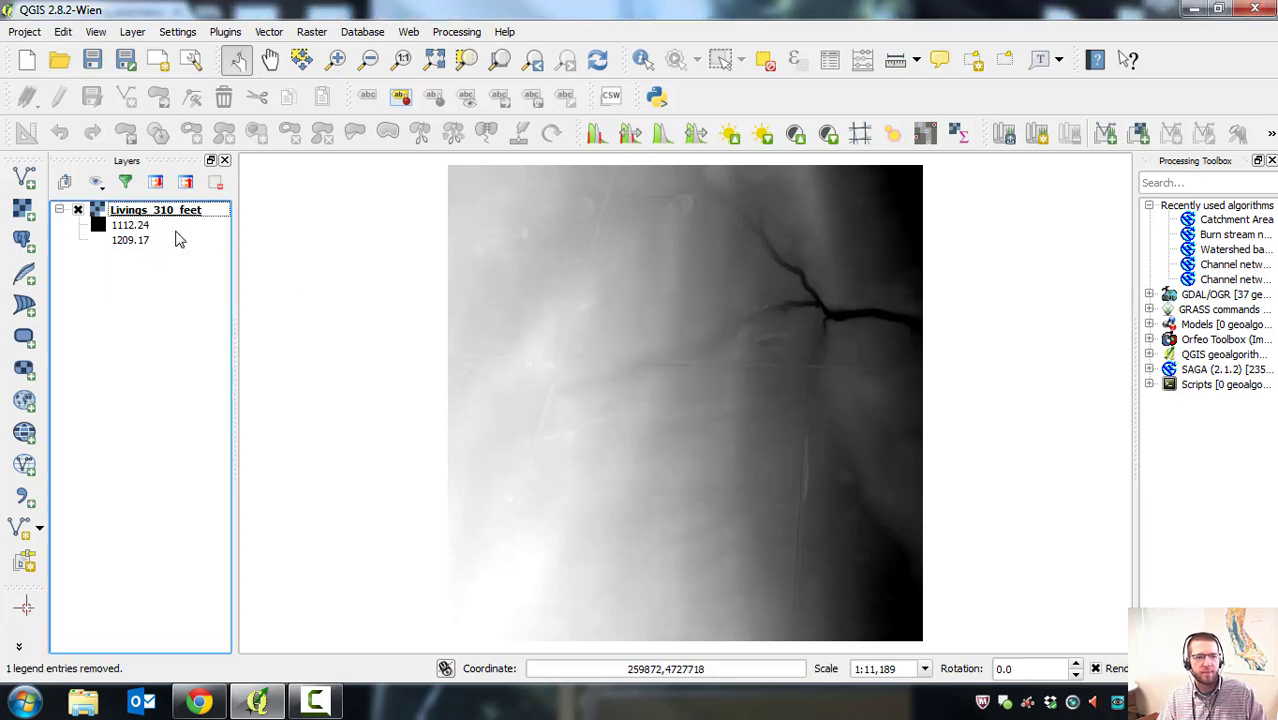
# Open the raster Contour extraction tool and choose Livings_310_feet as the input raster.
pyautogui.click(140, 213)
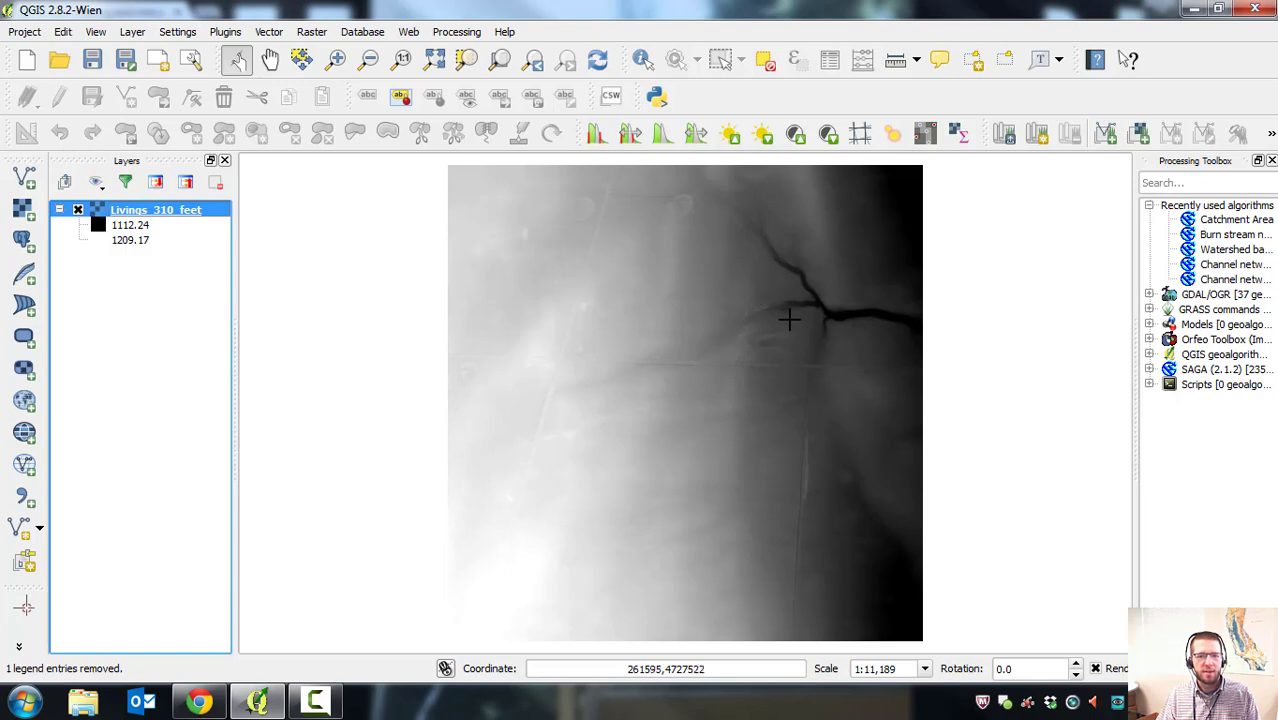
pyautogui.click(312, 33)
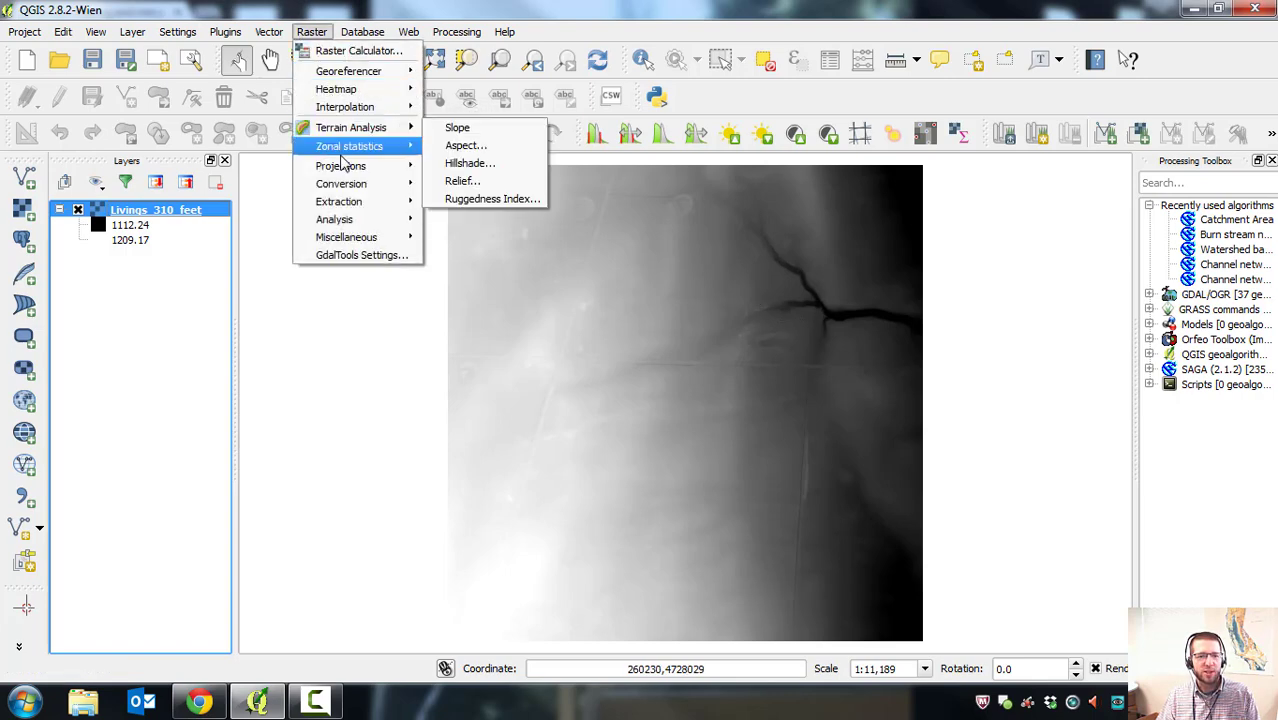
pyautogui.moveTo(350, 204)
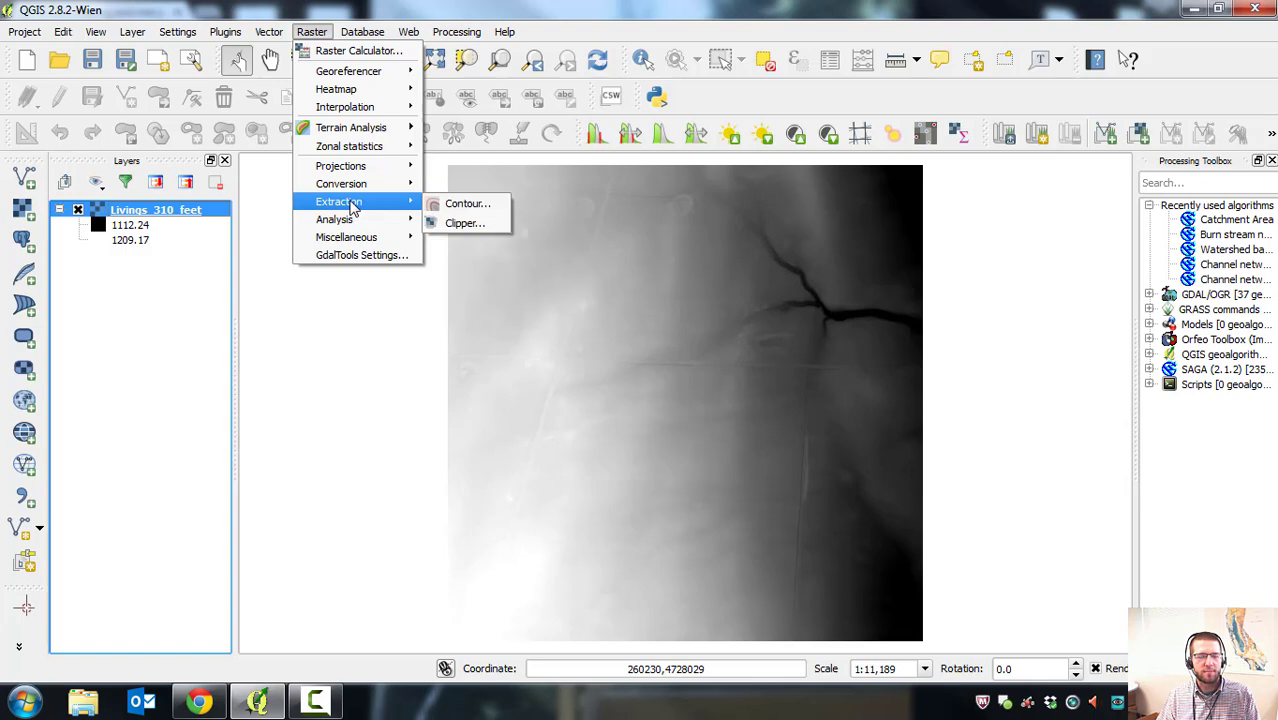
pyautogui.click(468, 205)
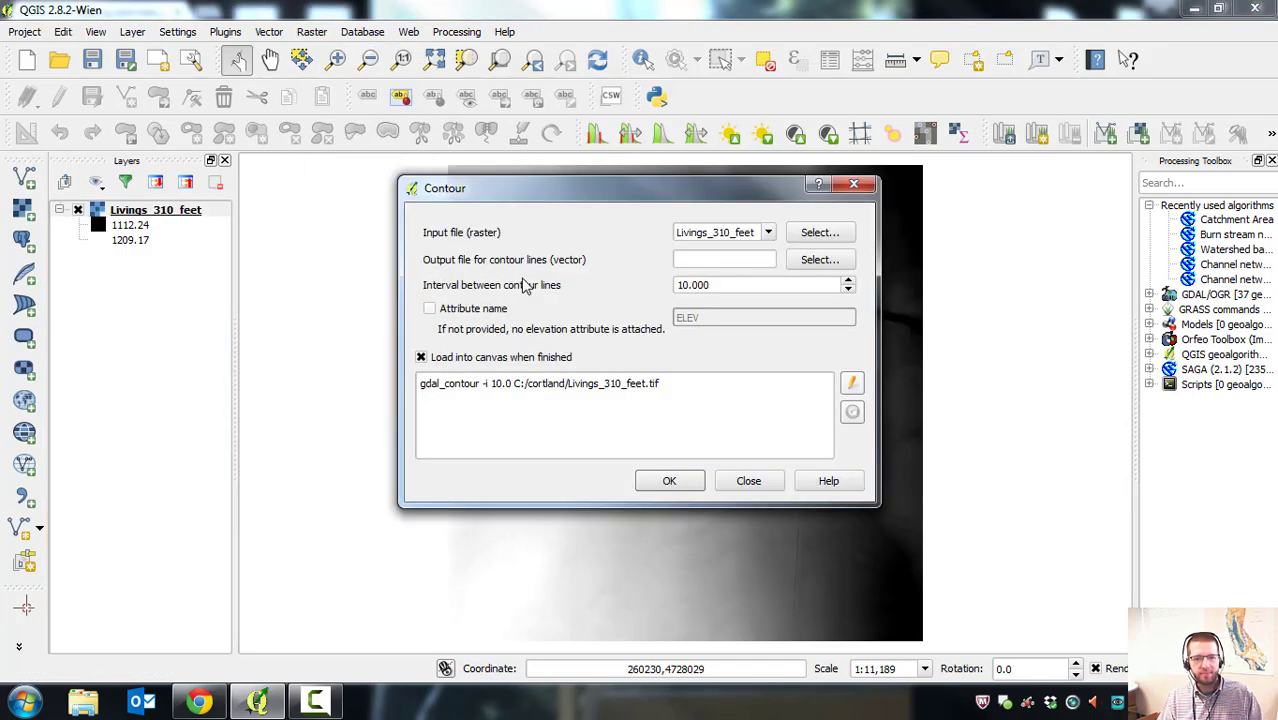
pyautogui.click(768, 232)
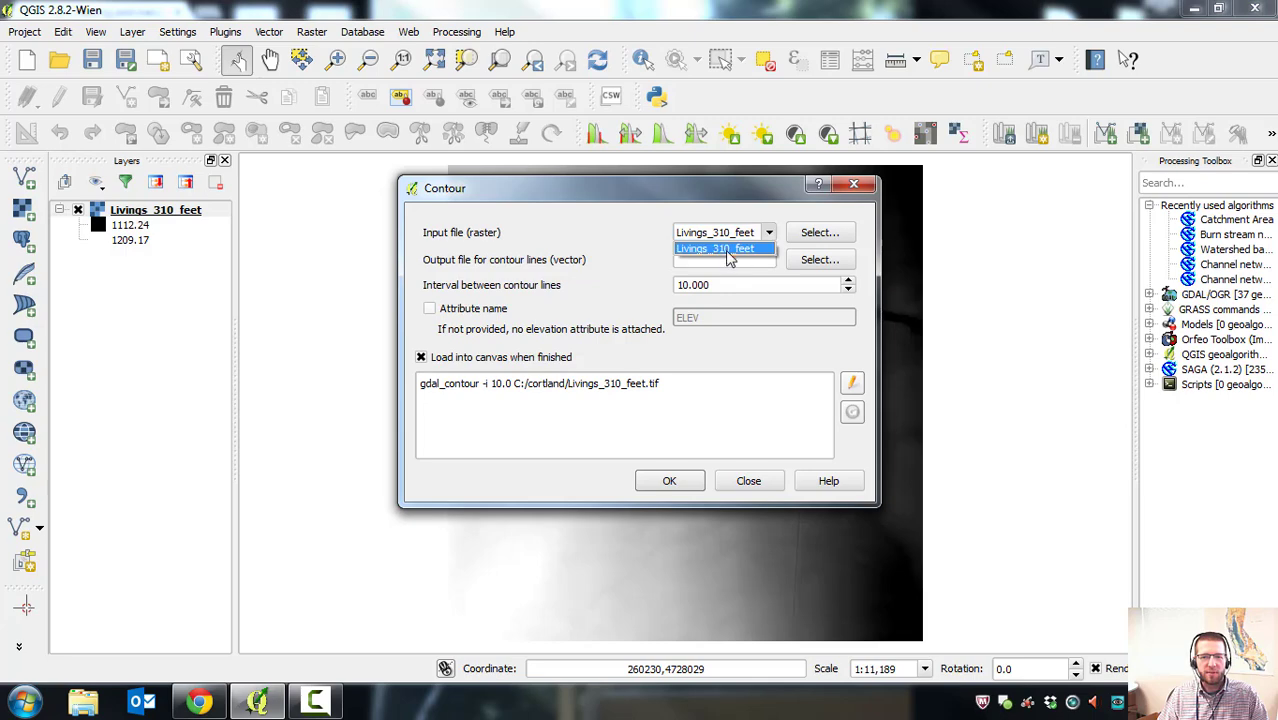
pyautogui.click(720, 246)
# Set the contour lines' output file to Livings_310_feet.shp in C:\cortland.
pyautogui.click(693, 259)
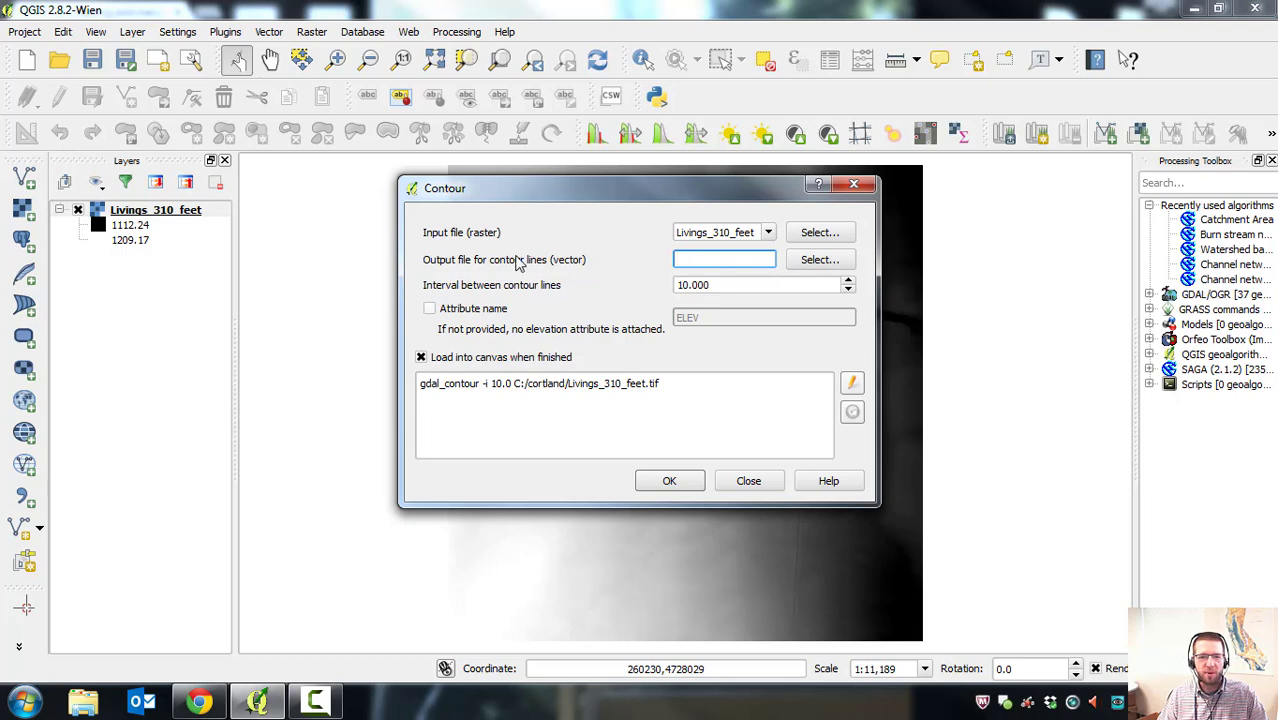
pyautogui.click(819, 259)
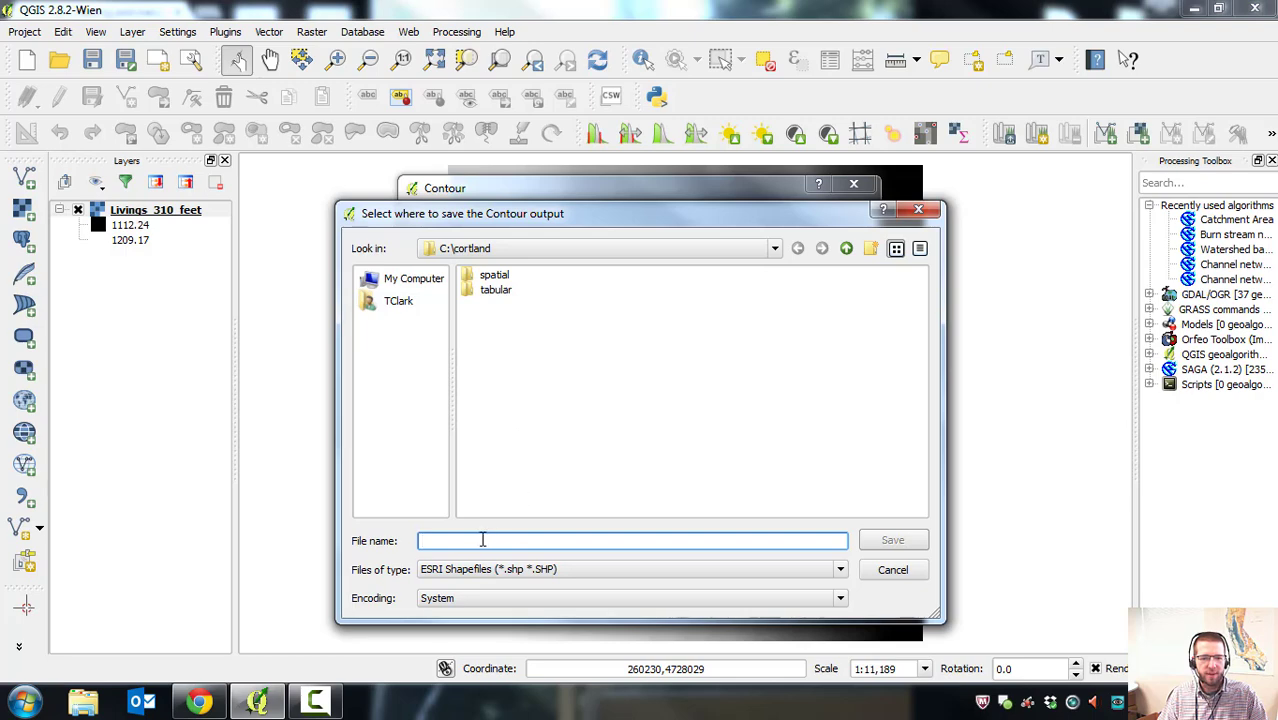
pyautogui.write('Livi')
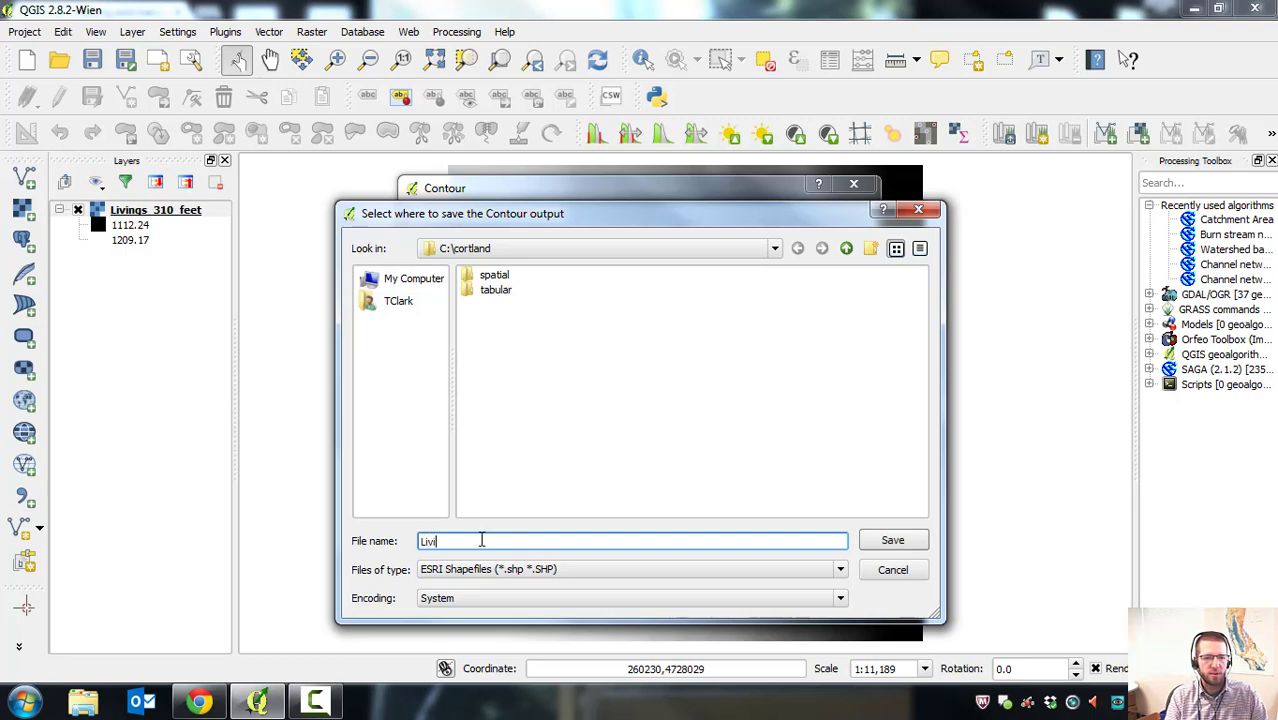
pyautogui.write('ngs_')
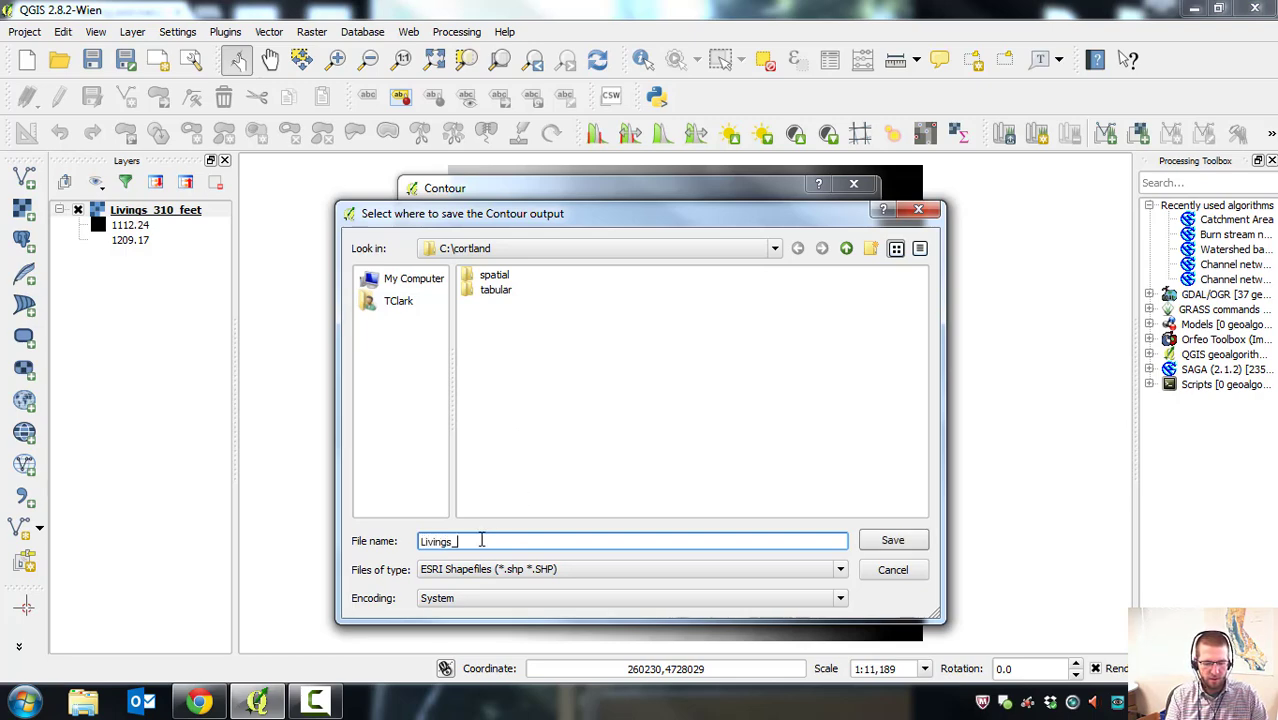
pyautogui.write('310_feet')
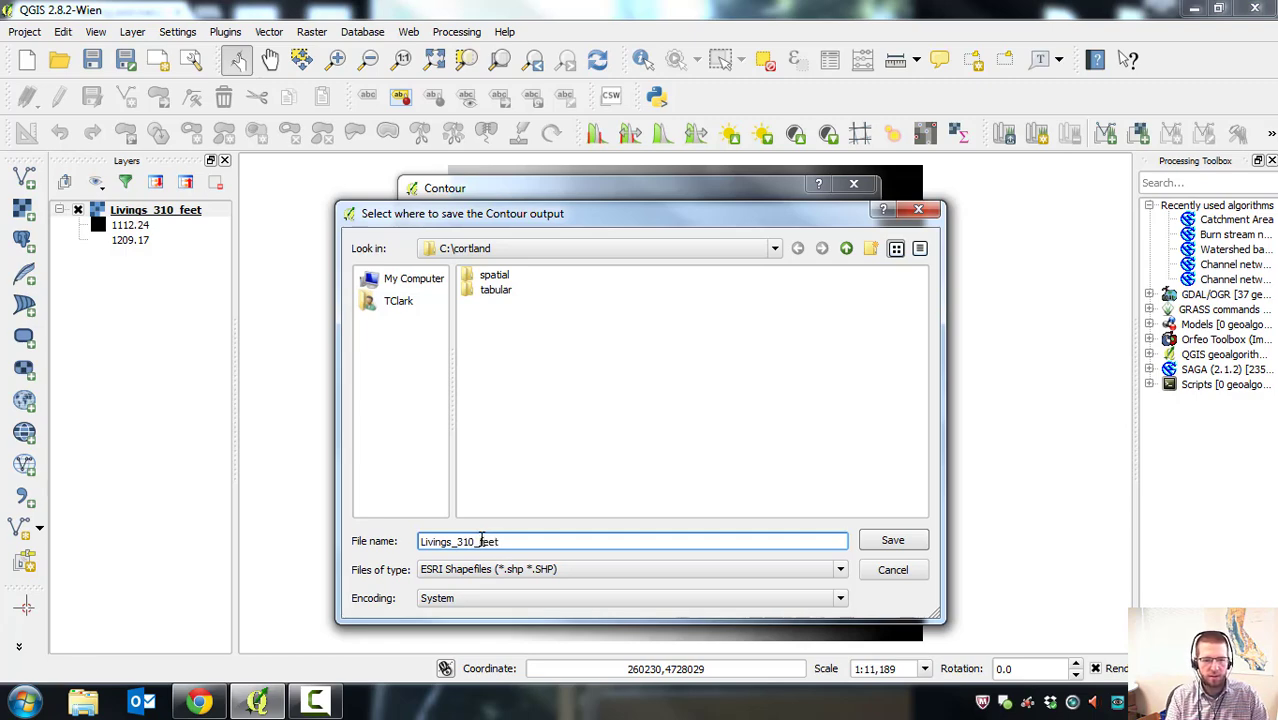
pyautogui.write('.shp')
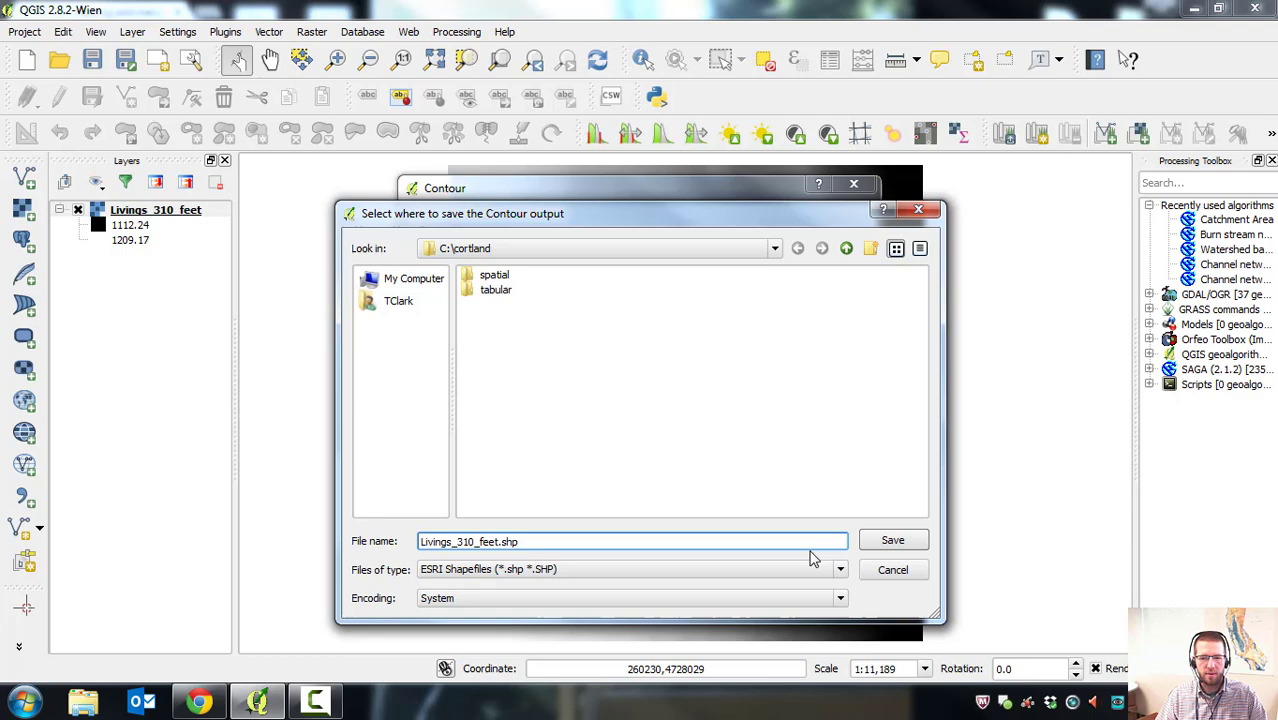
pyautogui.click(893, 540)
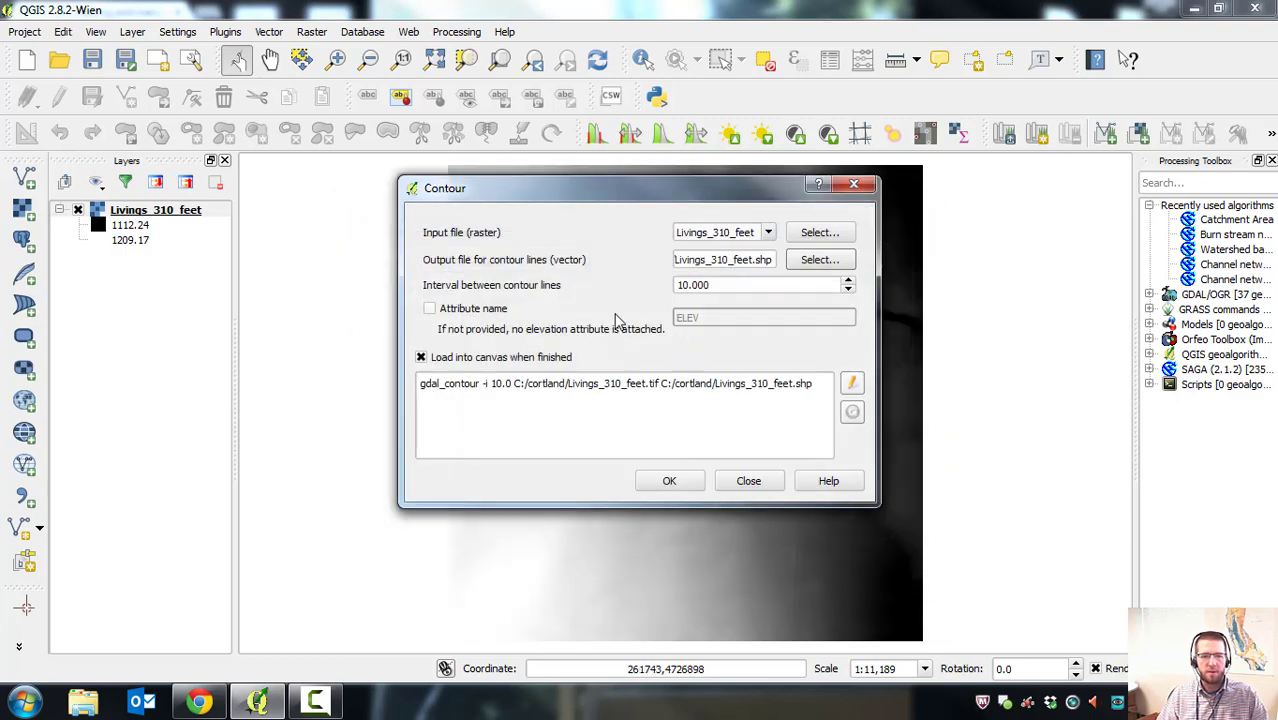
# Generate the contour lines at an interval of 10, load them into the canvas, and close the Contour tool.
pyautogui.click(726, 285)
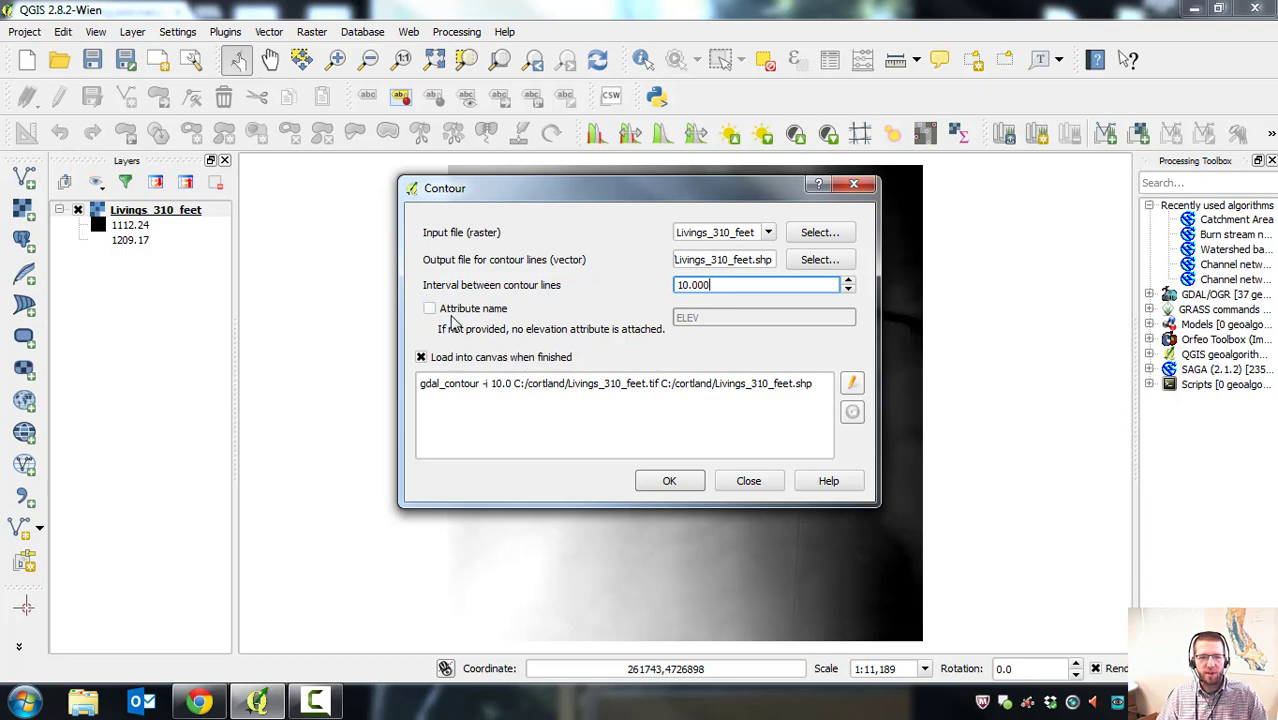
pyautogui.click(671, 482)
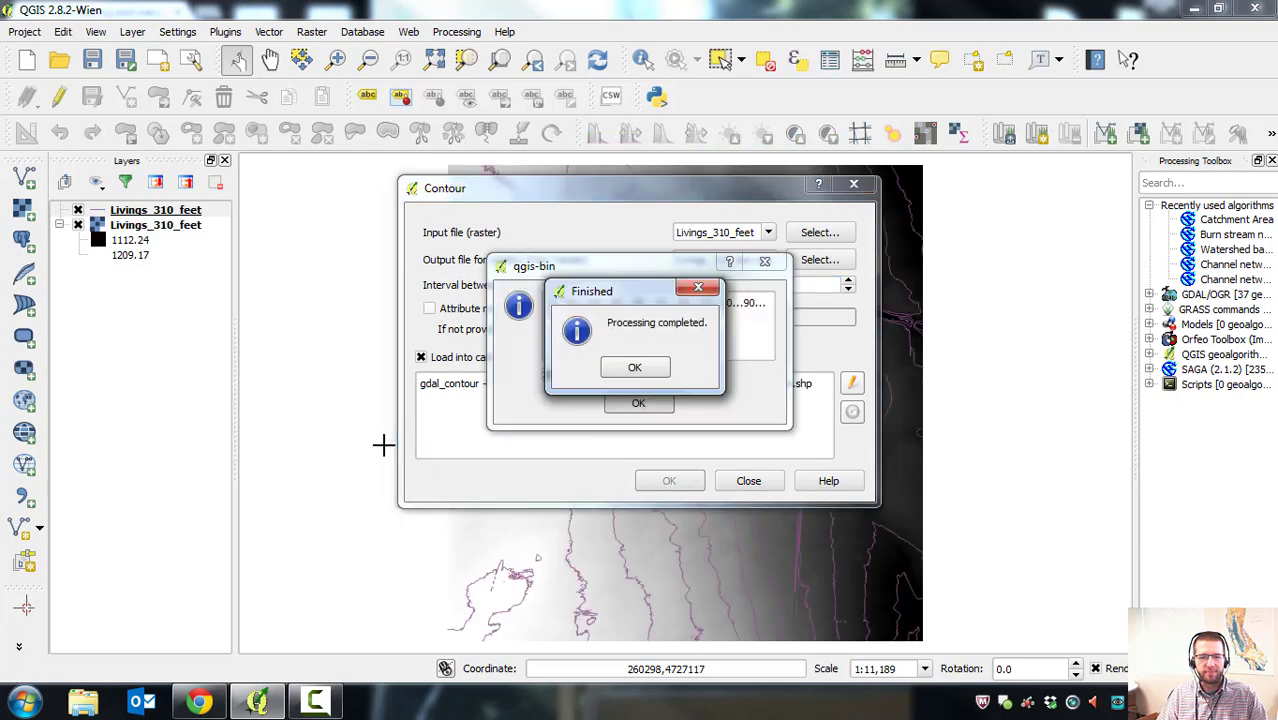
pyautogui.click(634, 367)
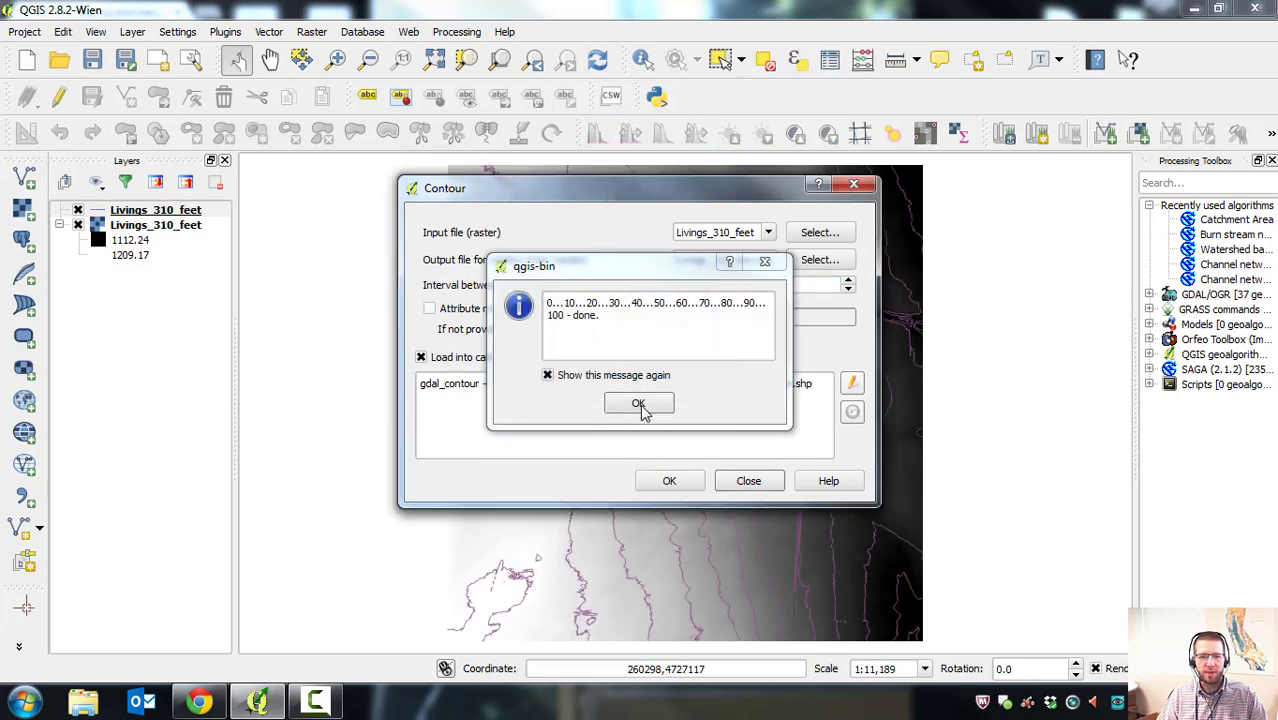
pyautogui.click(641, 404)
pyautogui.click(748, 481)
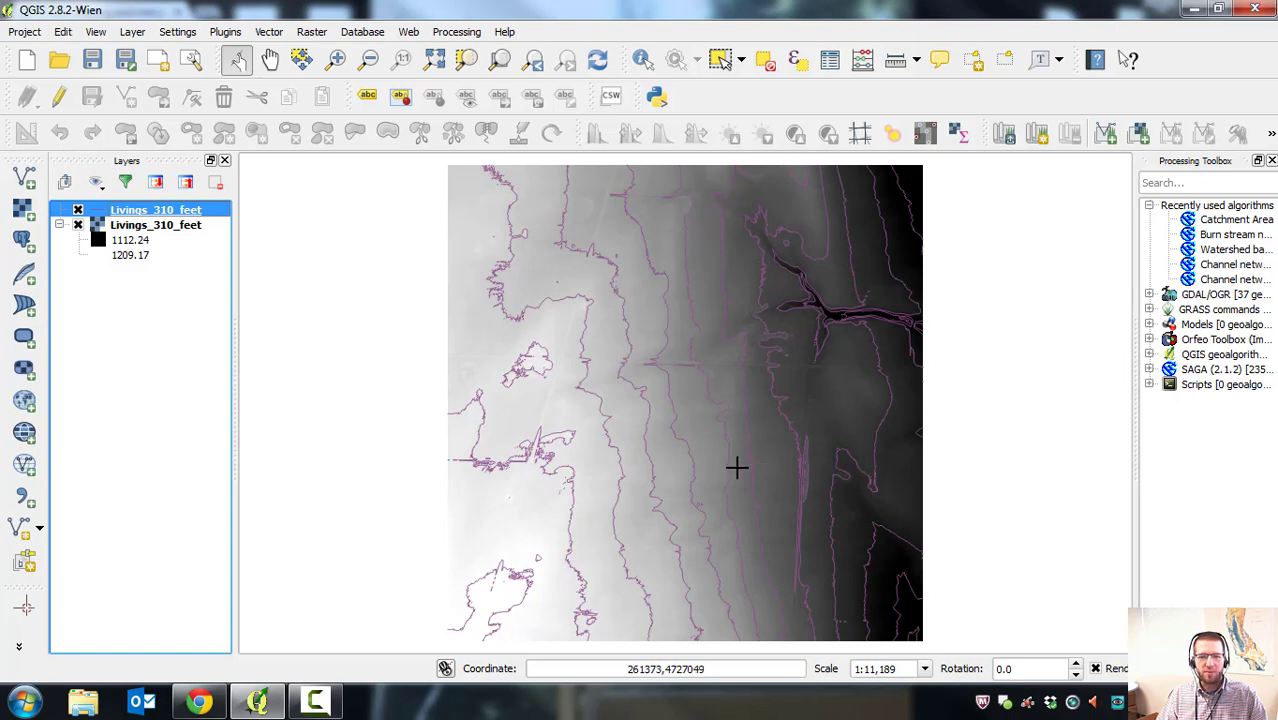
# Examine the shape and detail of the contour lines over the Livings_310_feet DEM, both close up and across the tile.
pyautogui.scroll(5, 736, 465)
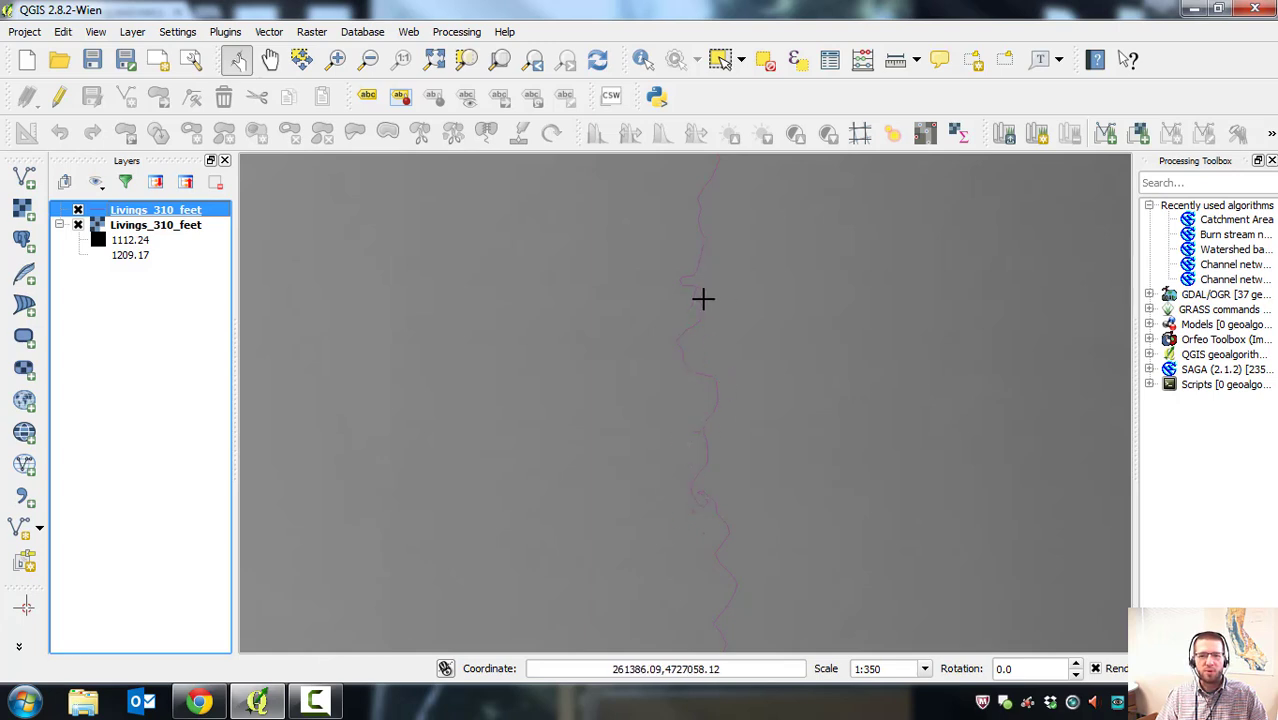
pyautogui.scroll(-2, 728, 414)
pyautogui.scroll(1, 718, 405)
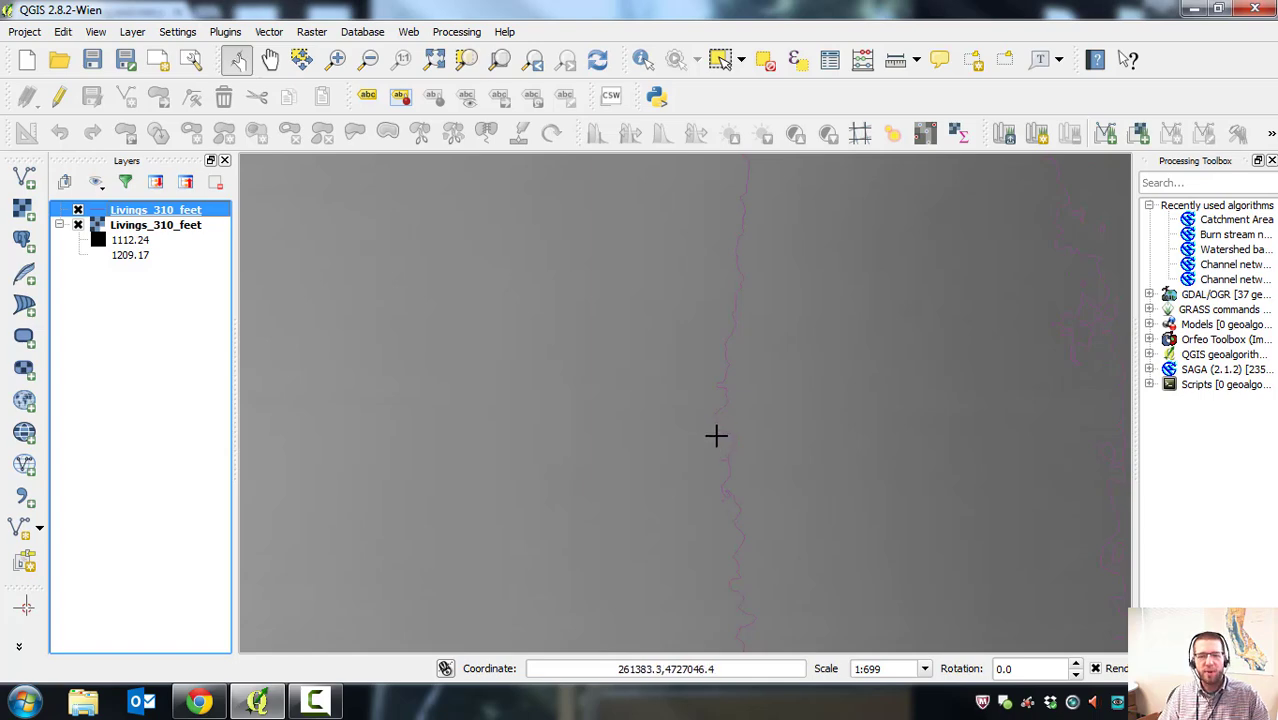
pyautogui.scroll(-3, 713, 430)
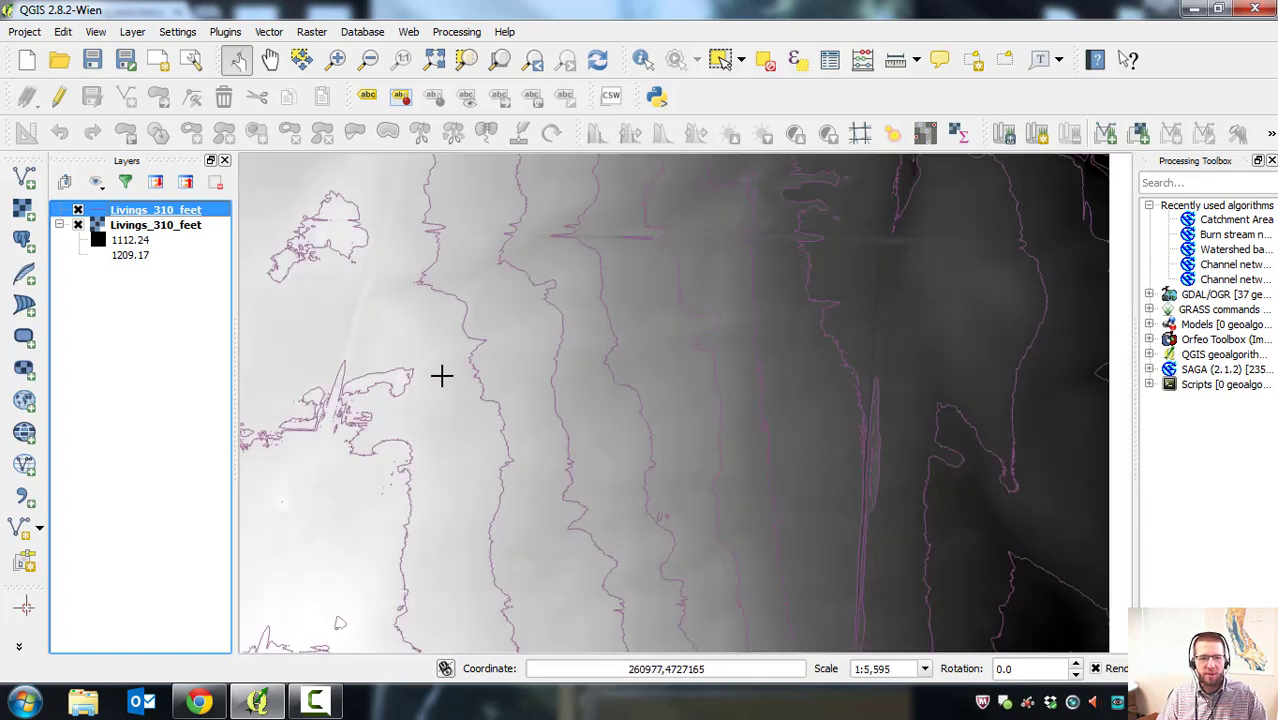
pyautogui.scroll(3, 278, 241)
pyautogui.scroll(-1, 827, 306)
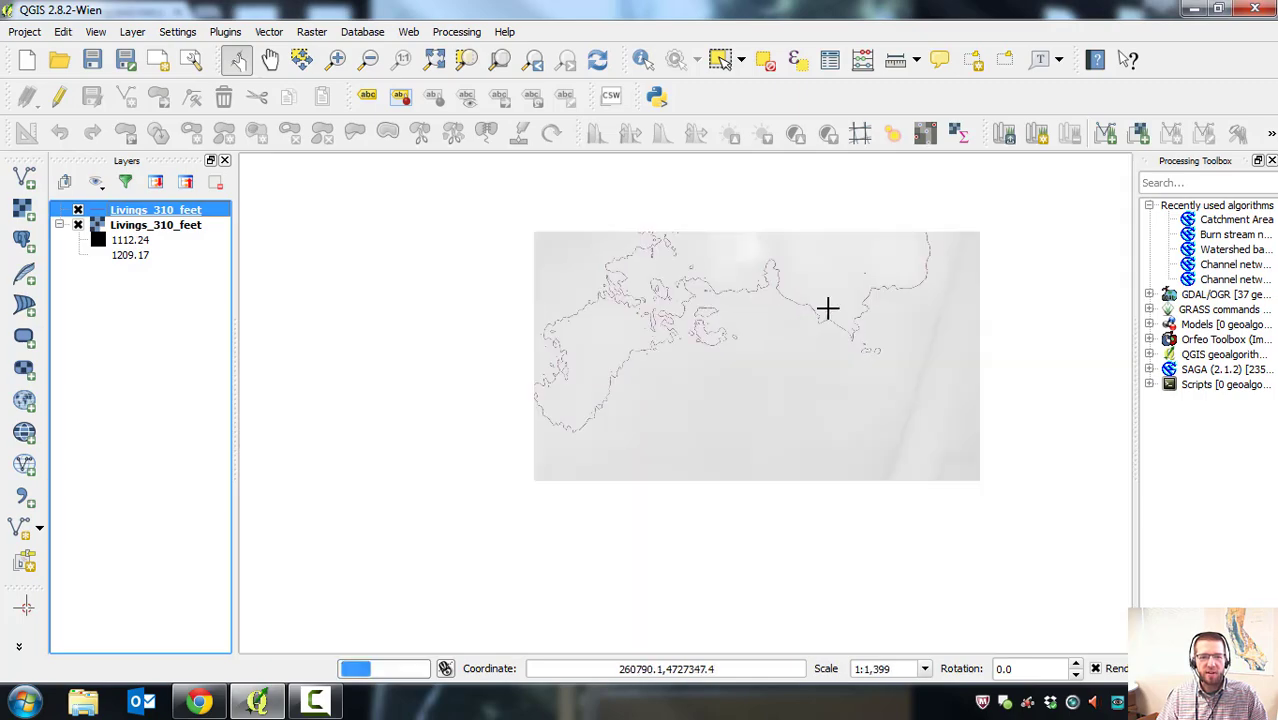
pyautogui.scroll(2, 742, 257)
pyautogui.scroll(-2, 596, 320)
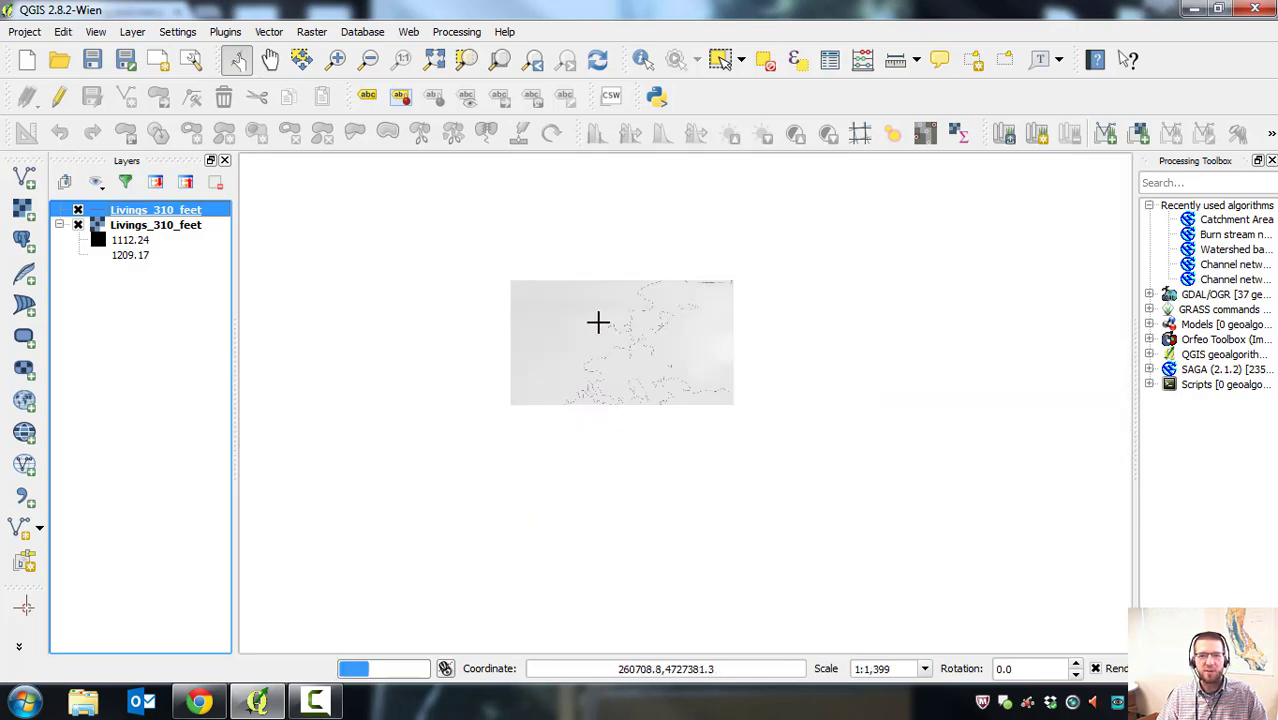
pyautogui.scroll(-1, 596, 320)
pyautogui.scroll(2, 900, 385)
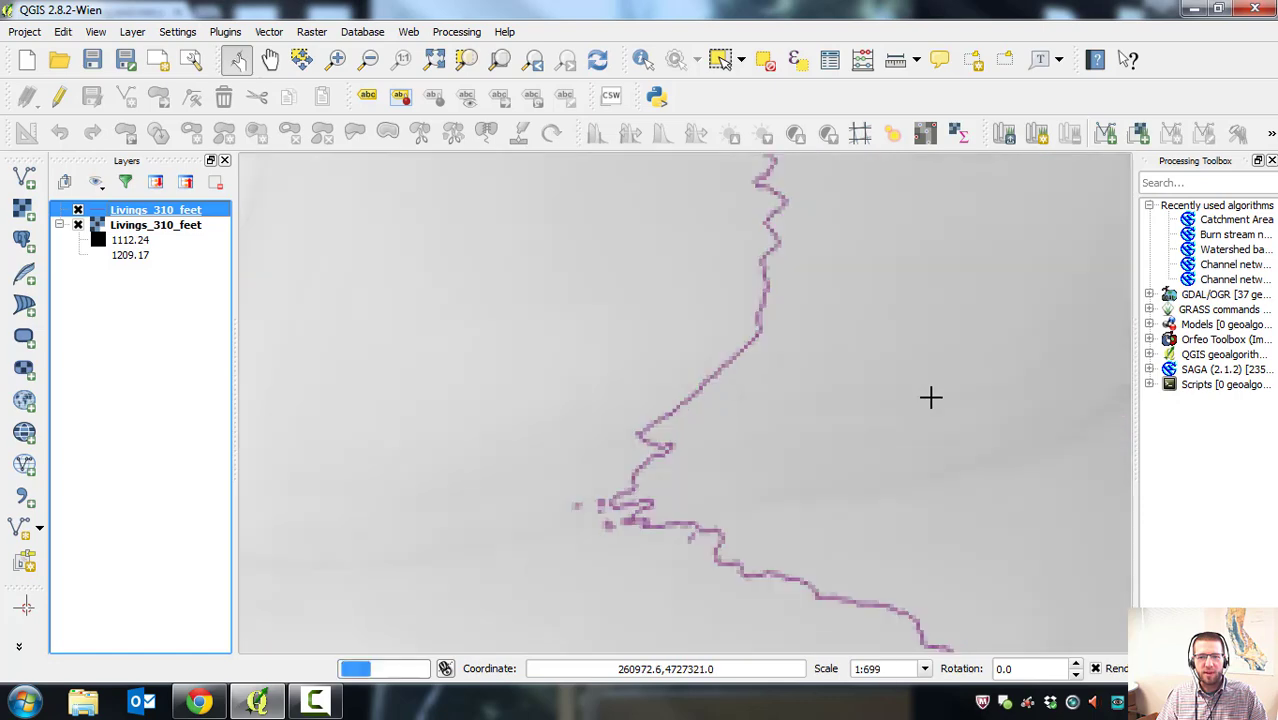
pyautogui.scroll(1, 760, 320)
pyautogui.scroll(-1, 620, 310)
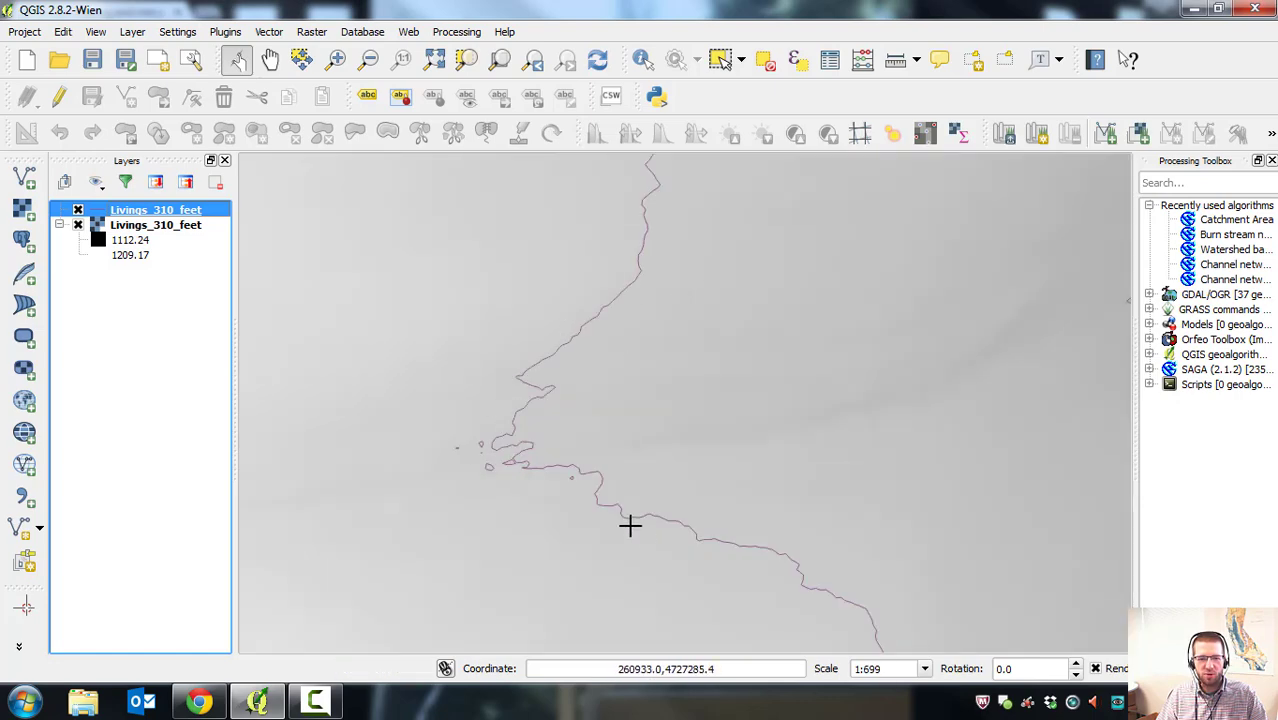
pyautogui.scroll(2, 760, 560)
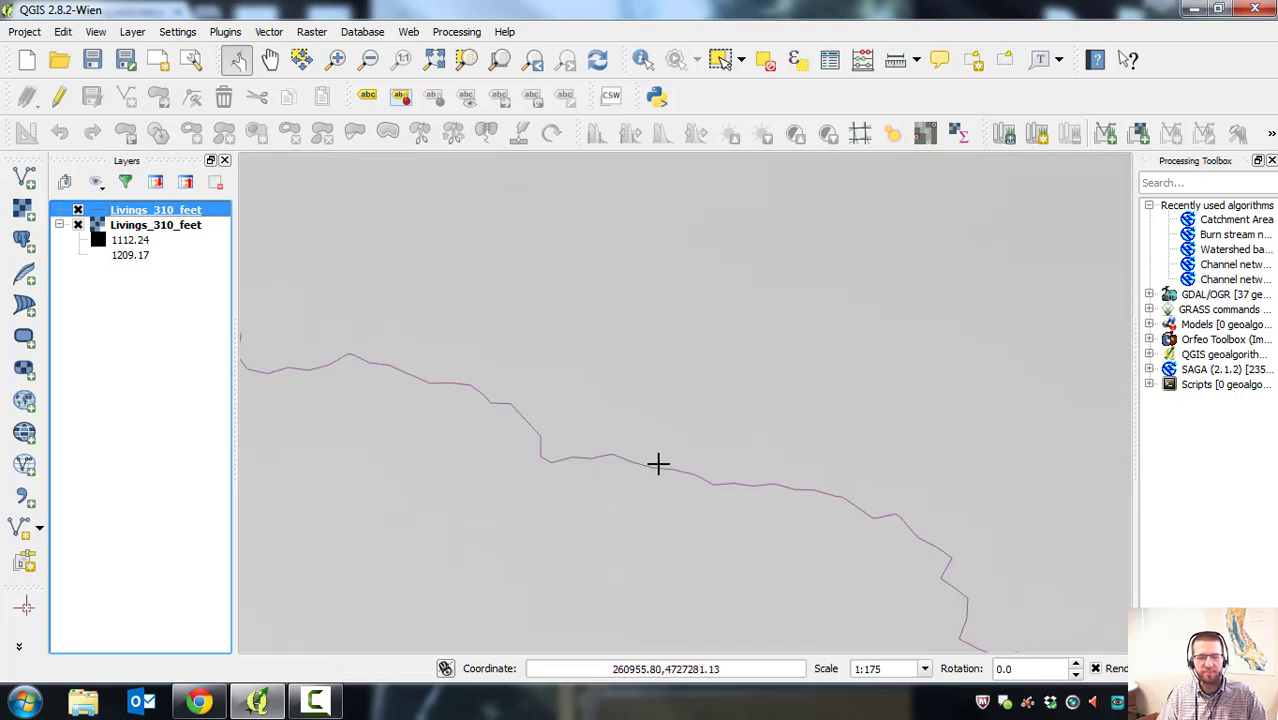
pyautogui.scroll(-3, 664, 460)
pyautogui.scroll(-1, 606, 368)
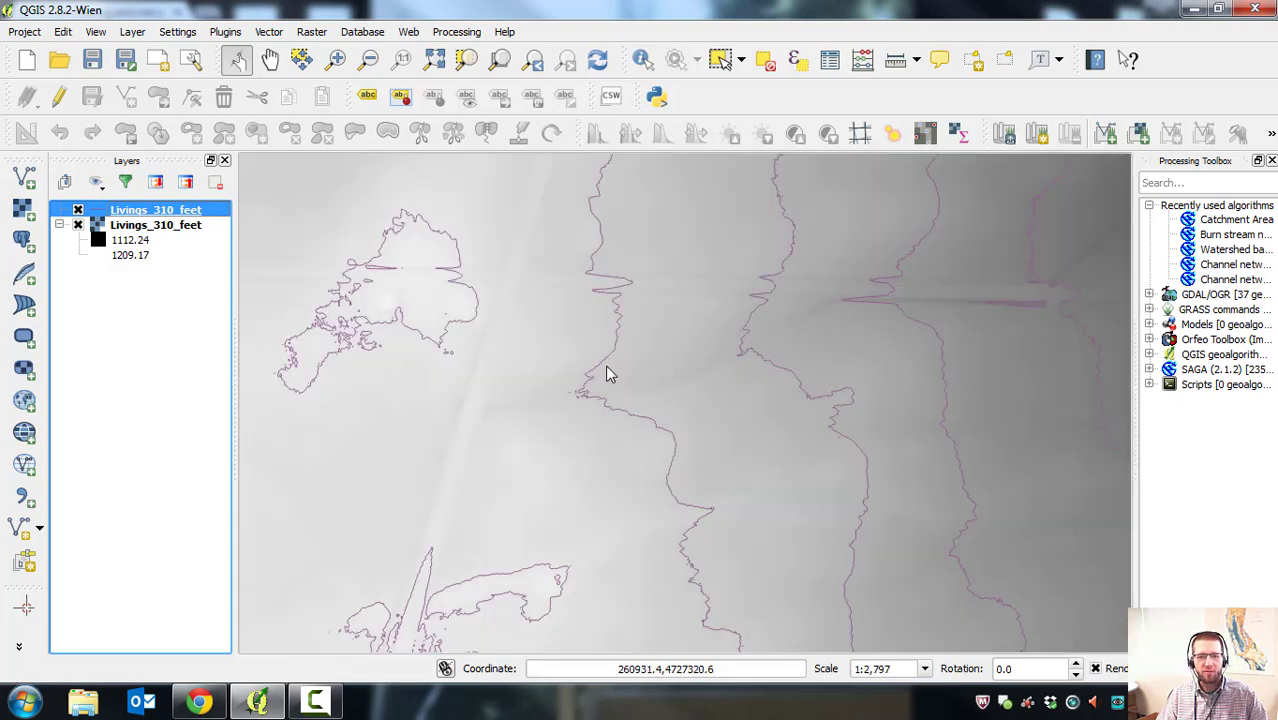
pyautogui.scroll(-1, 630, 382)
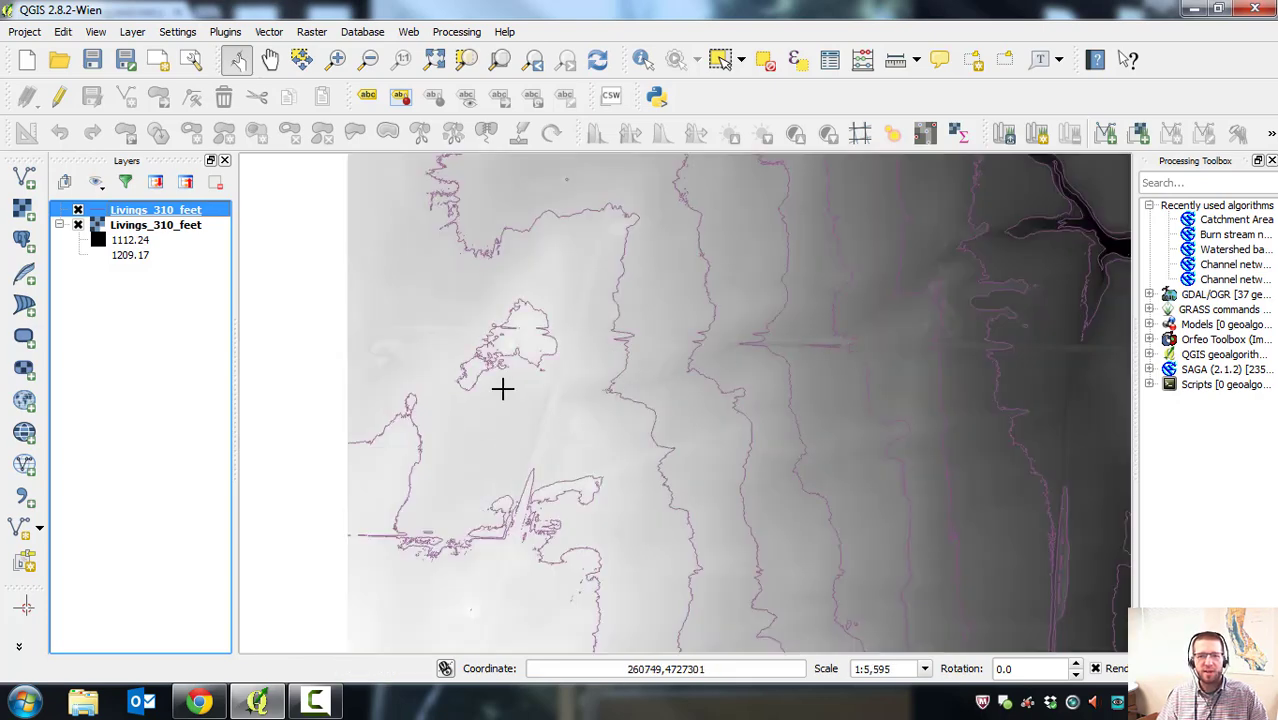
pyautogui.scroll(-1, 502, 388)
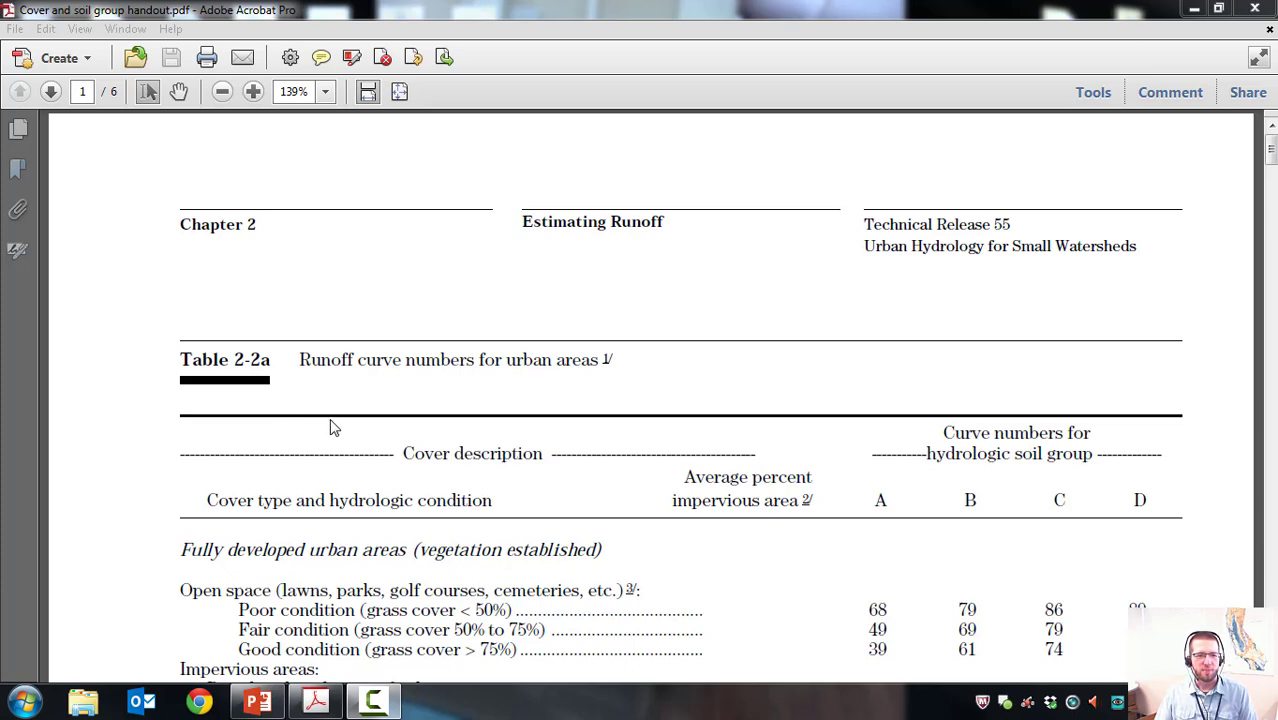
# In Adobe Acrobat, read the runoff curve number tables 2-2a for urban areas and 2-2b for cultivated agricultural lands in Cover and soil group handout.pdf.
pyautogui.click(322, 455)
pyautogui.scroll(-2, 321, 459)
pyautogui.scroll(2, 322, 459)
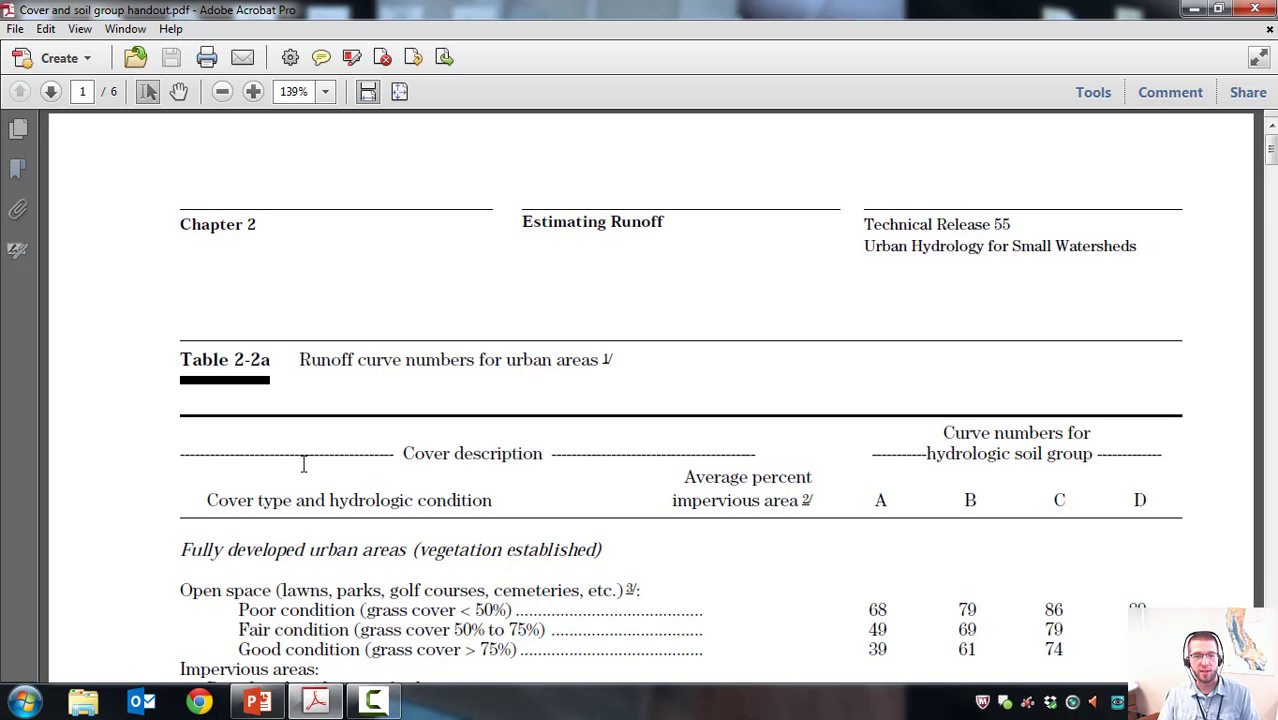
pyautogui.scroll(-1, 241, 474)
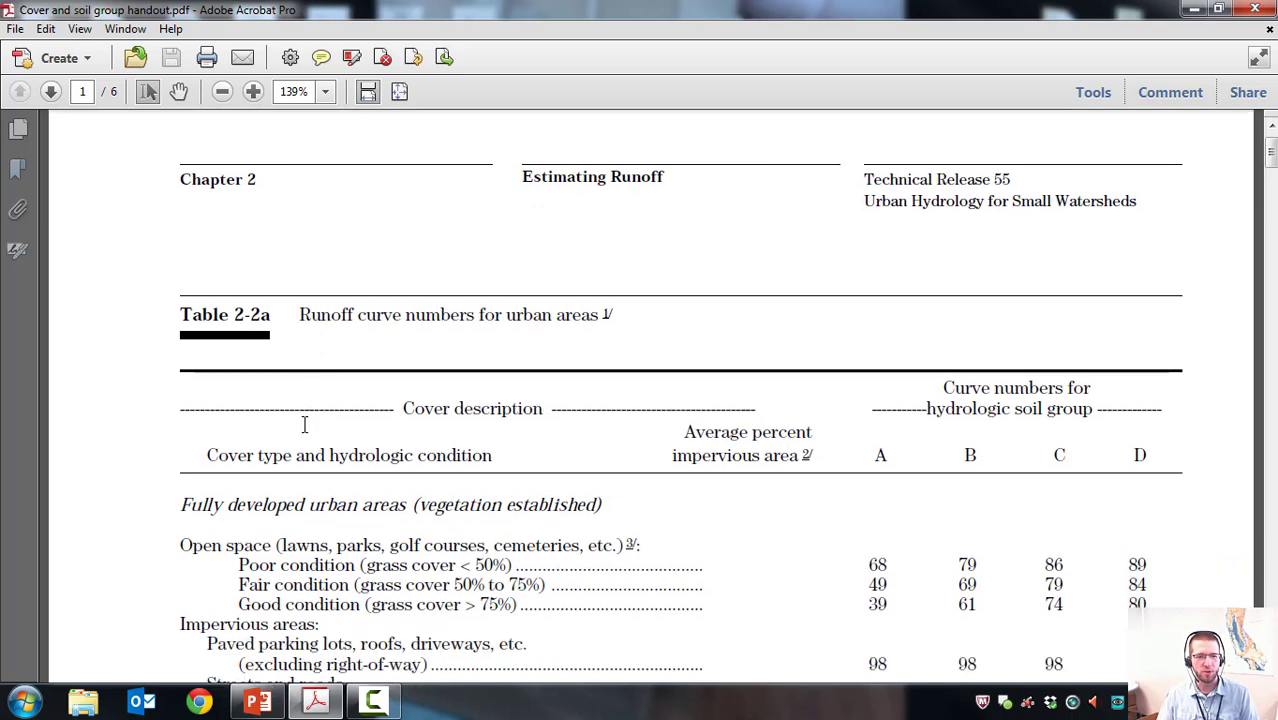
pyautogui.scroll(-2, 306, 424)
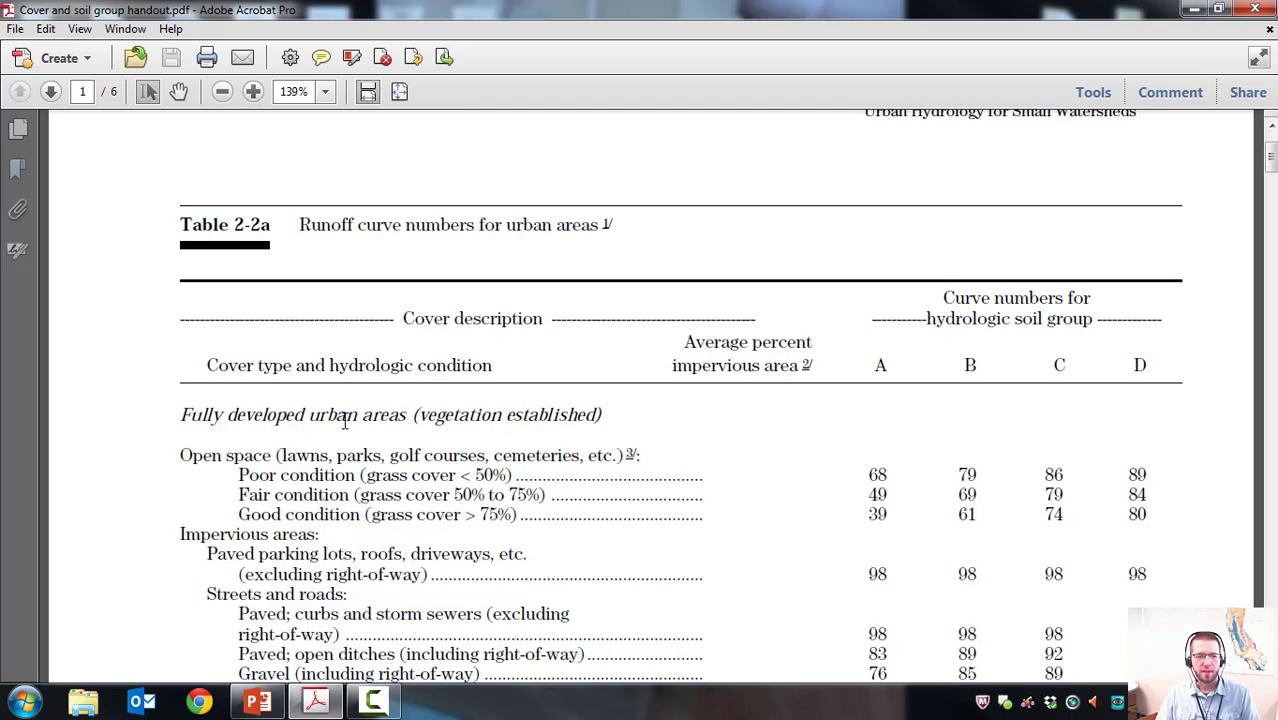
pyautogui.scroll(-2, 336, 416)
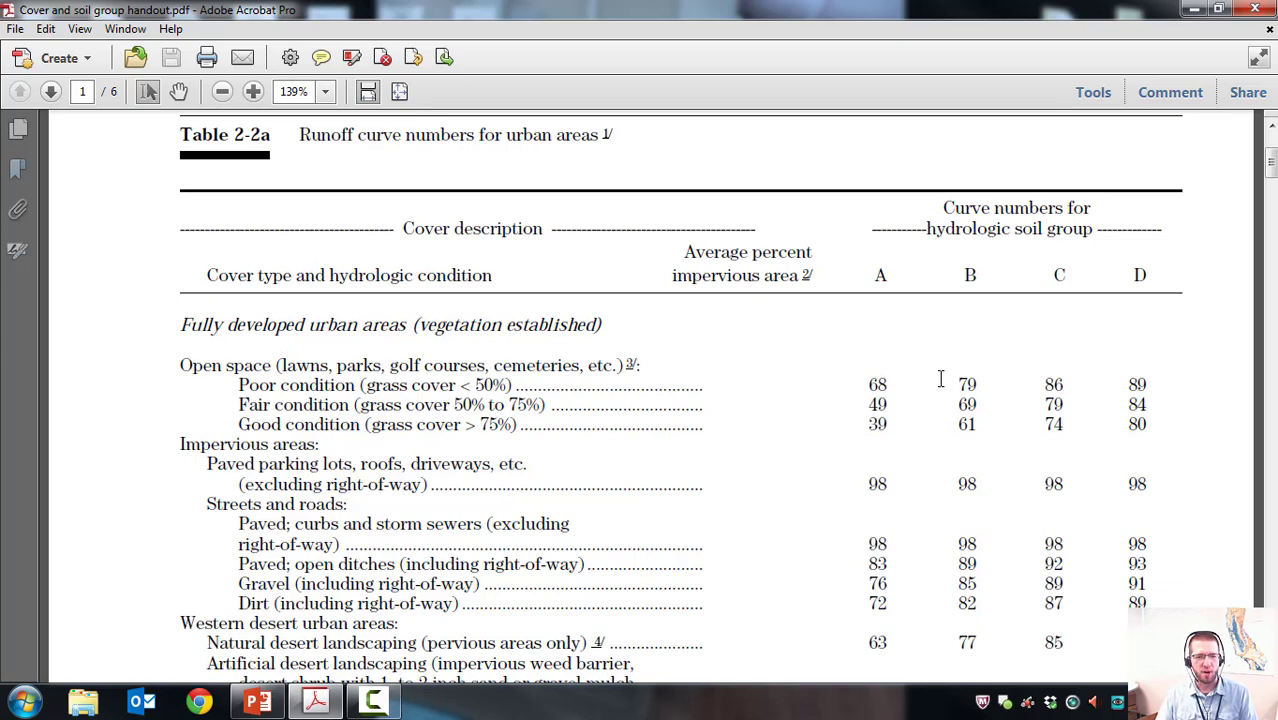
pyautogui.scroll(-10, 765, 385)
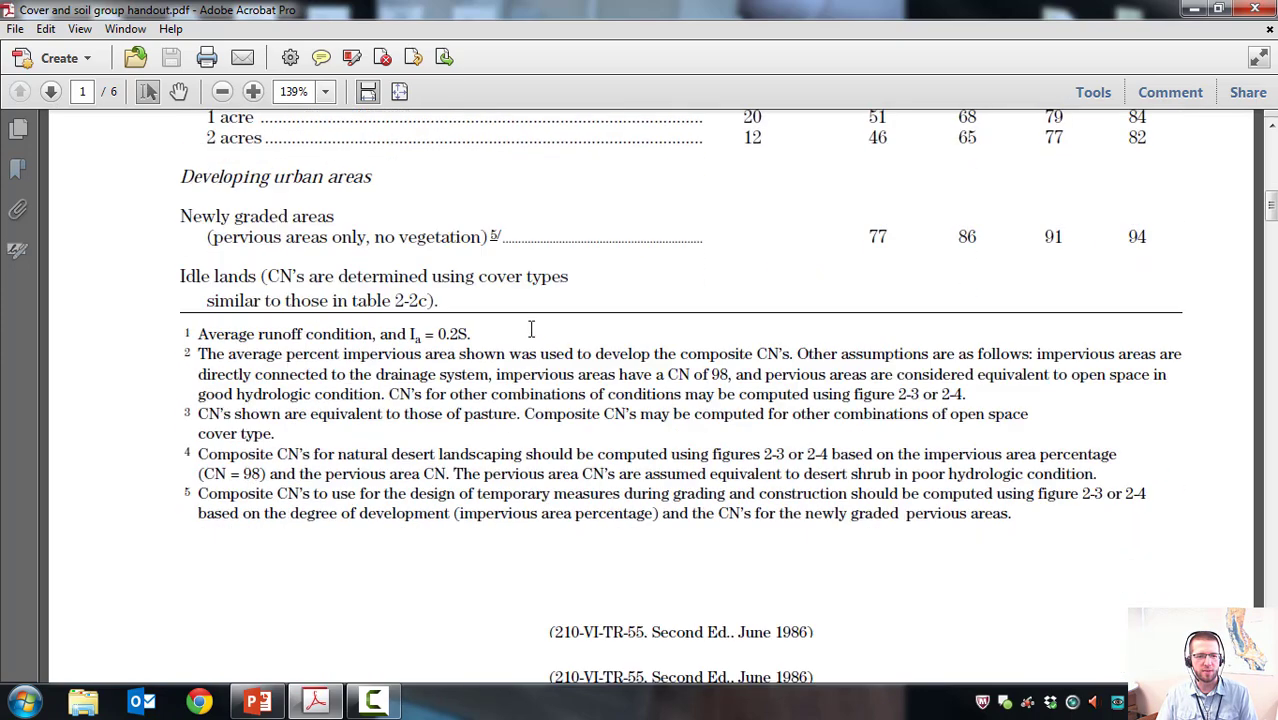
pyautogui.scroll(-12, 531, 330)
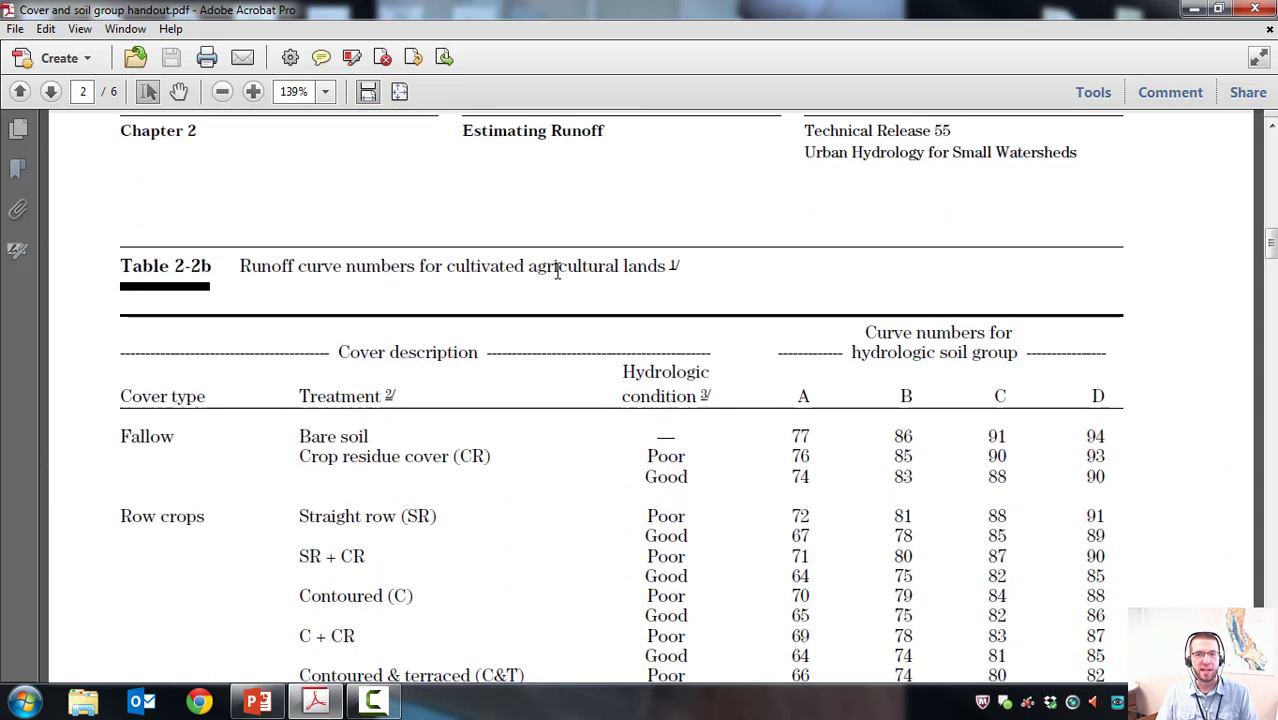
pyautogui.scroll(-3, 471, 335)
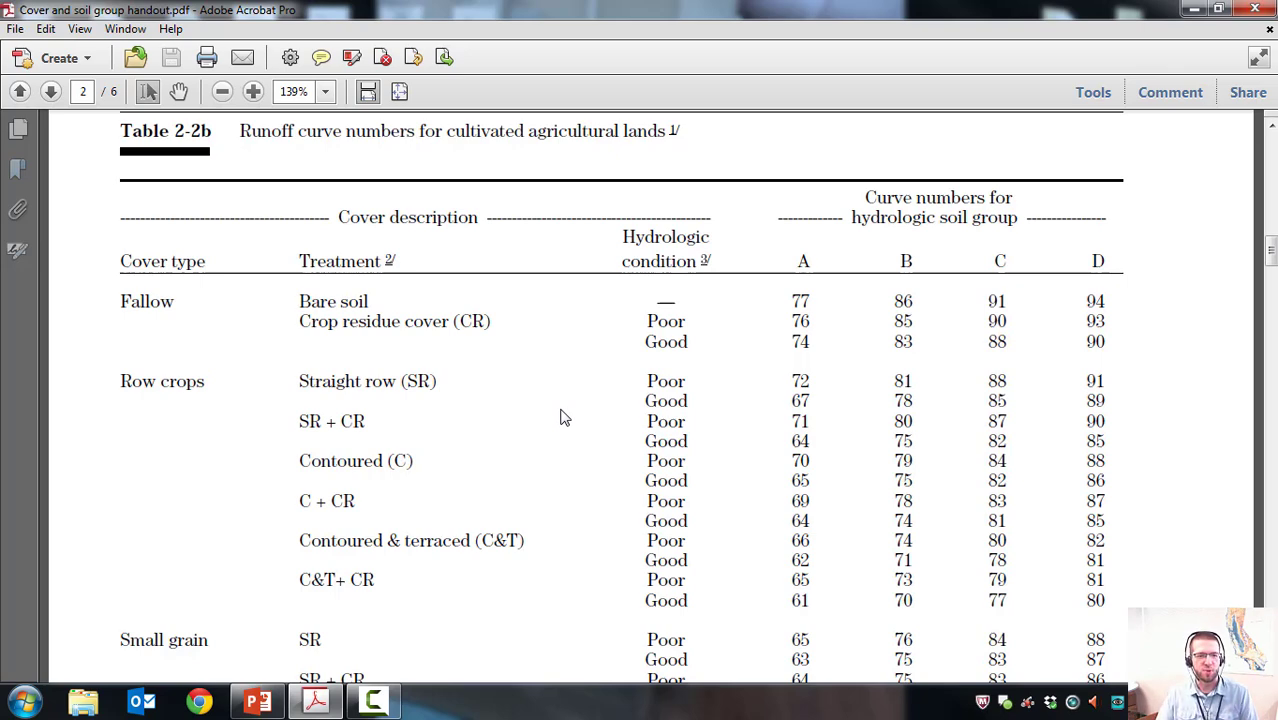
pyautogui.scroll(-10, 570, 433)
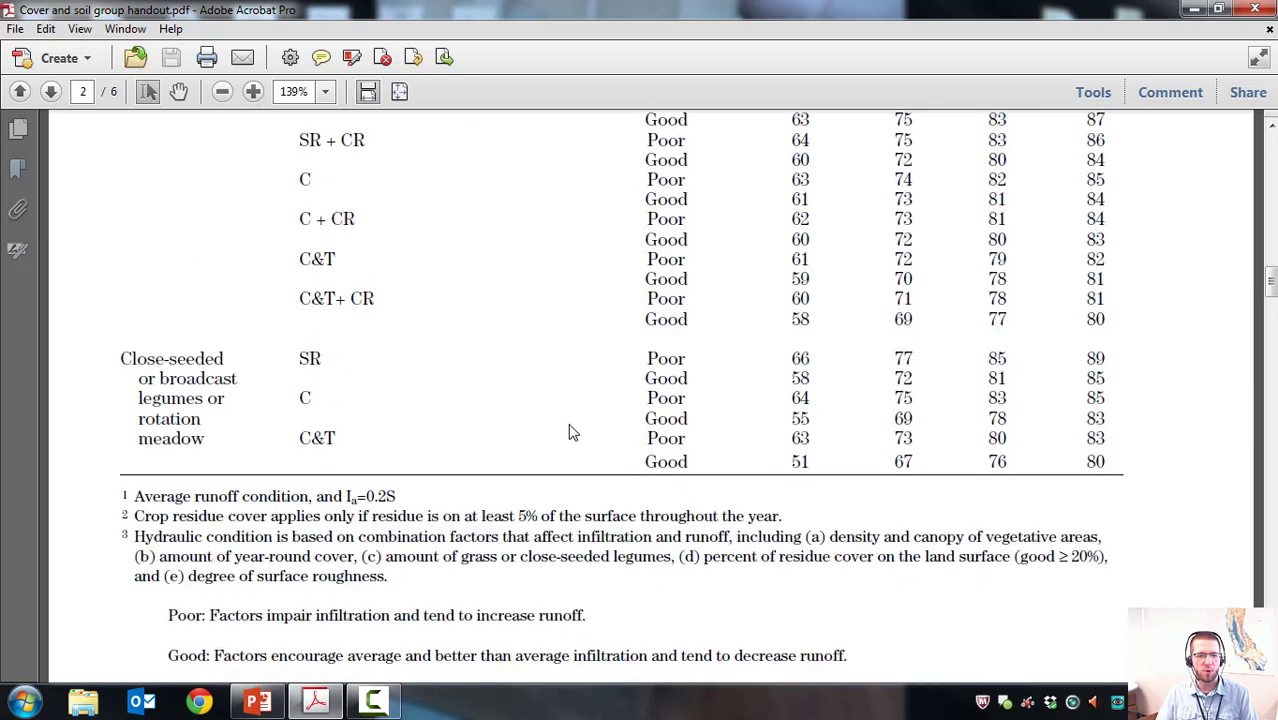
# Read runoff curve number tables 2-2c for other agricultural lands and 2-2d for arid and semiarid rangelands.
pyautogui.scroll(-15, 570, 433)
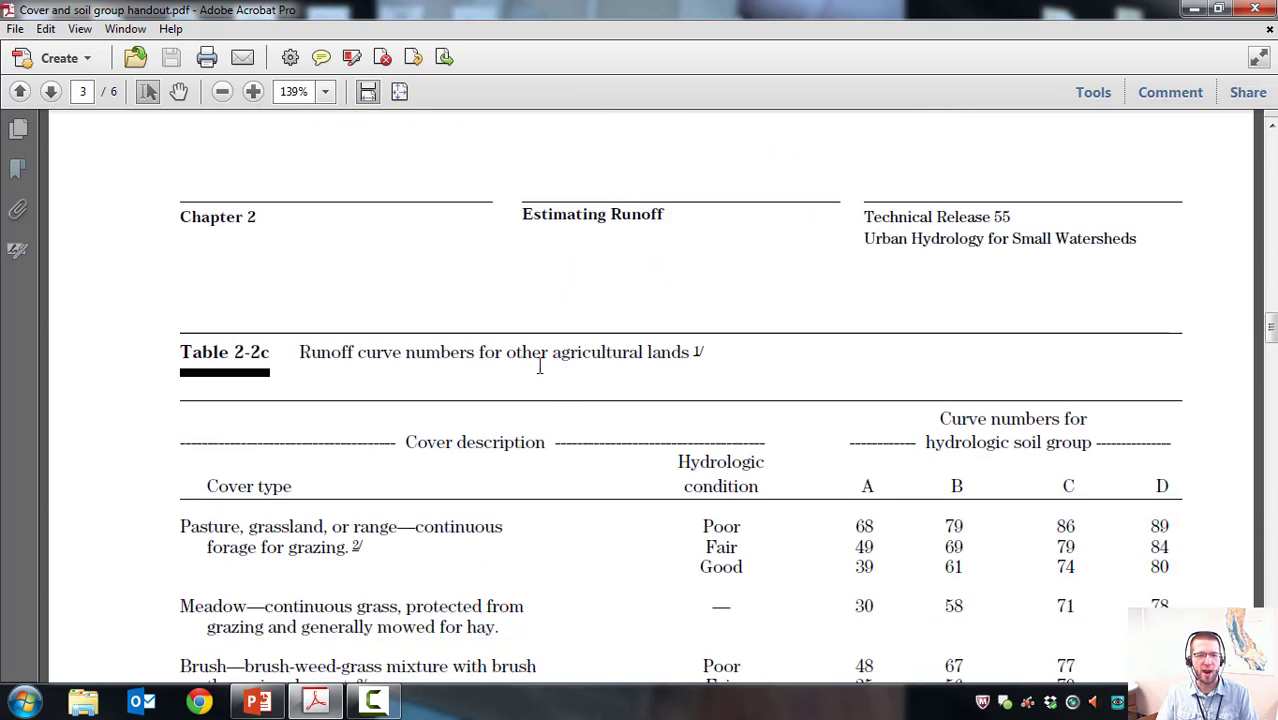
pyautogui.scroll(-3, 576, 410)
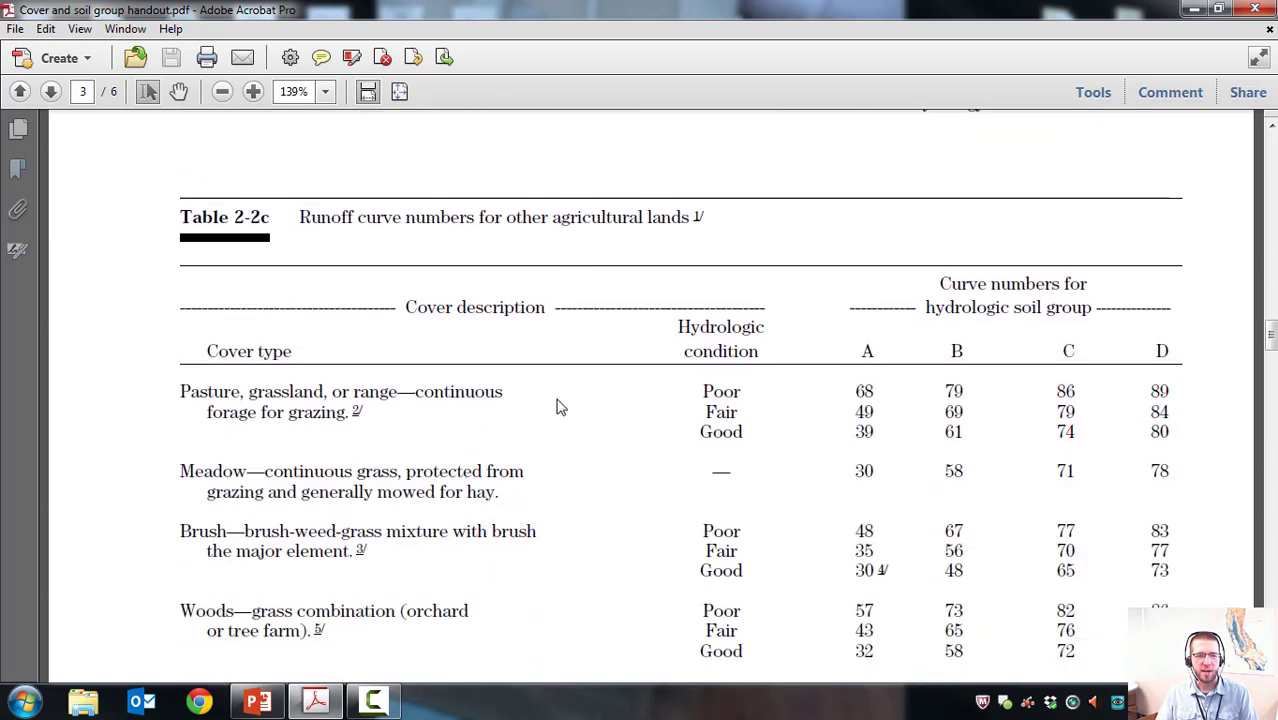
pyautogui.scroll(-3, 312, 487)
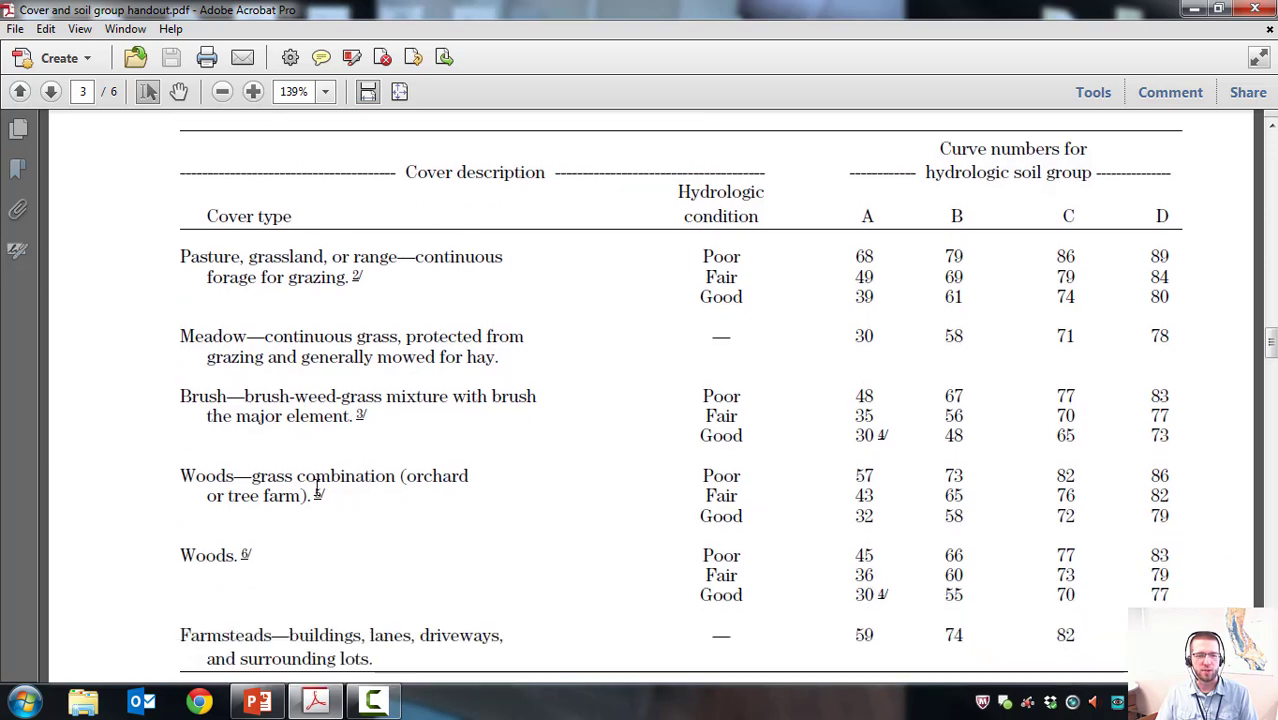
pyautogui.scroll(-15, 620, 417)
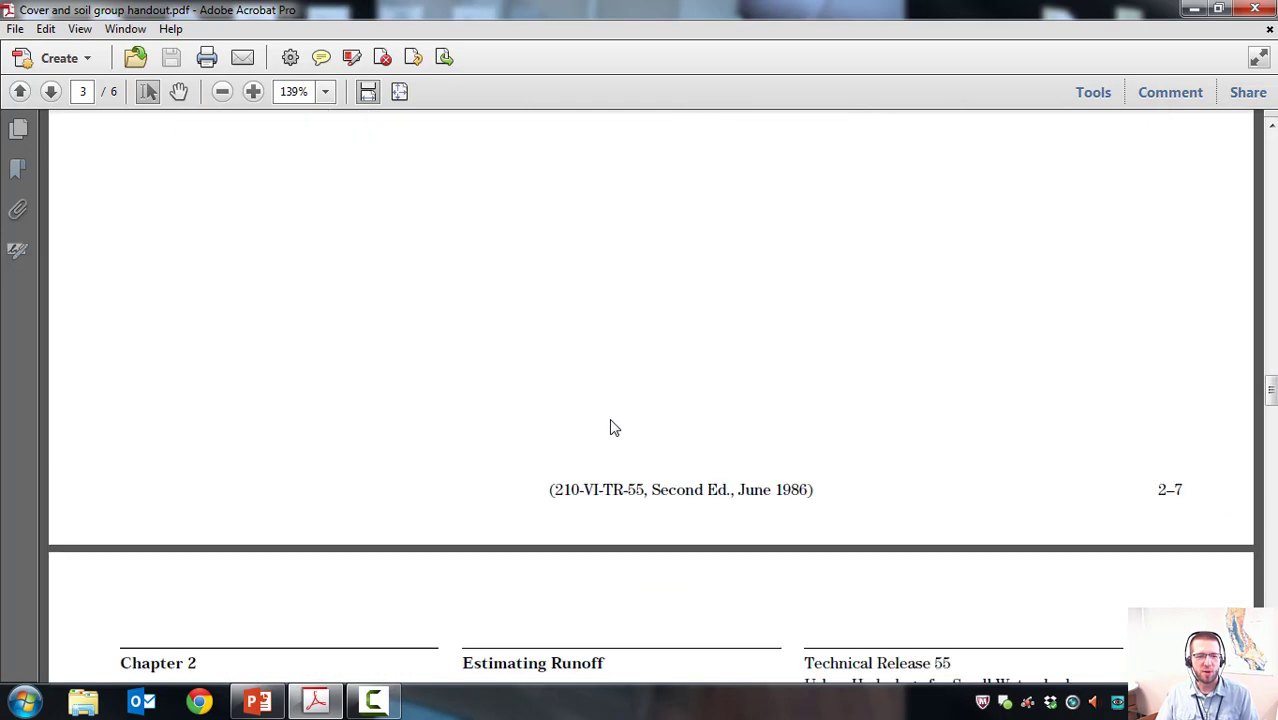
pyautogui.scroll(-9, 608, 418)
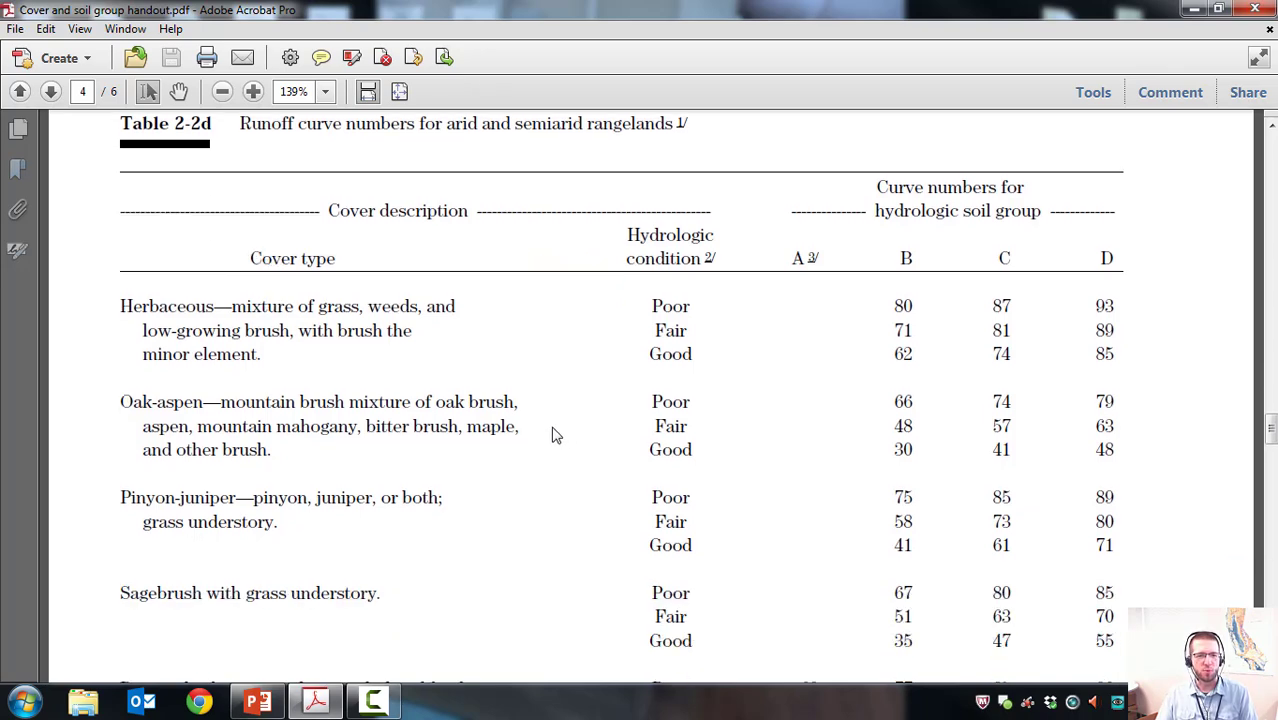
pyautogui.scroll(-3, 541, 410)
pyautogui.scroll(-20, 541, 386)
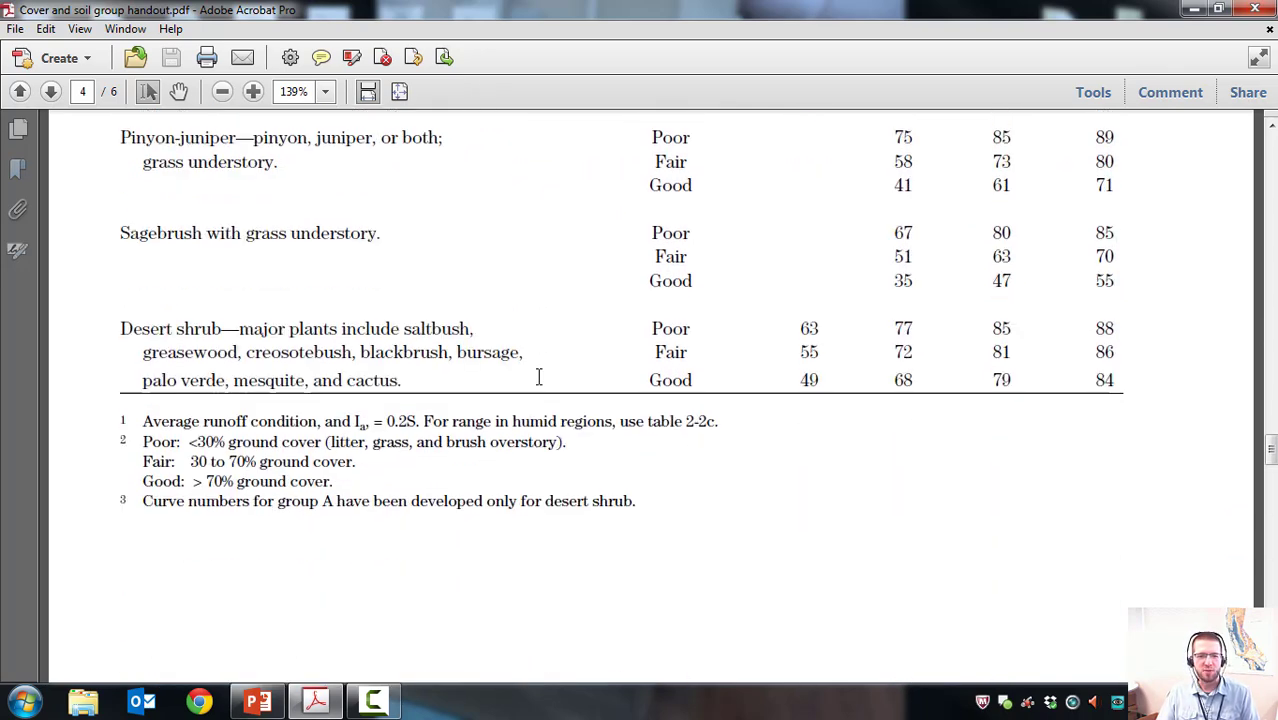
# Read Table 7-1 on the criteria for assigning hydrologic soil groups, from shallow to deep impermeable layers.
pyautogui.scroll(-3, 541, 386)
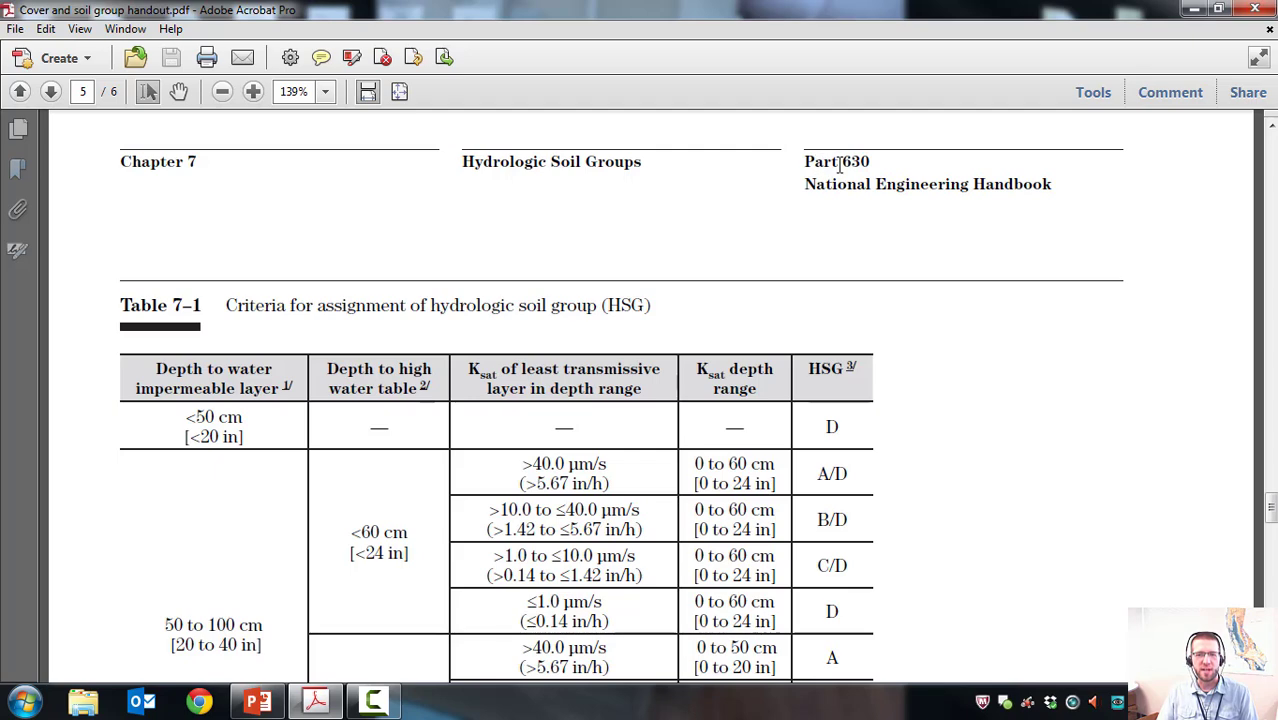
pyautogui.scroll(-4, 417, 365)
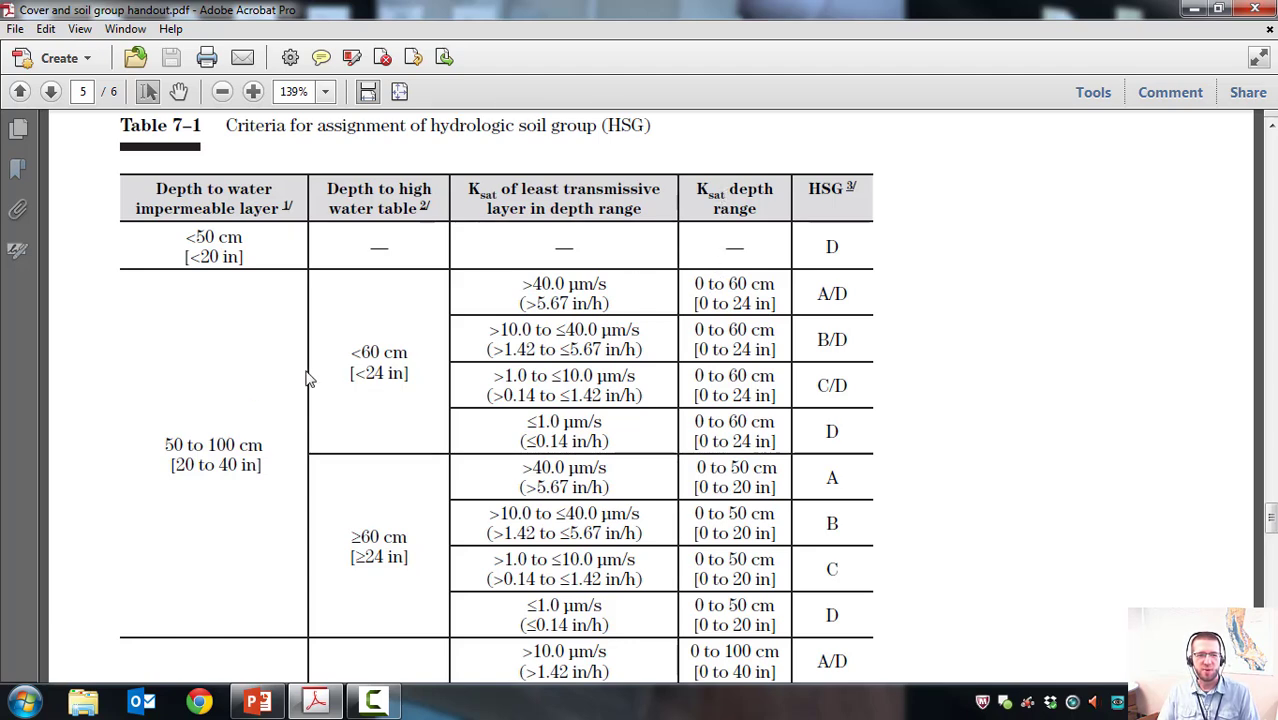
pyautogui.scroll(-1, 739, 380)
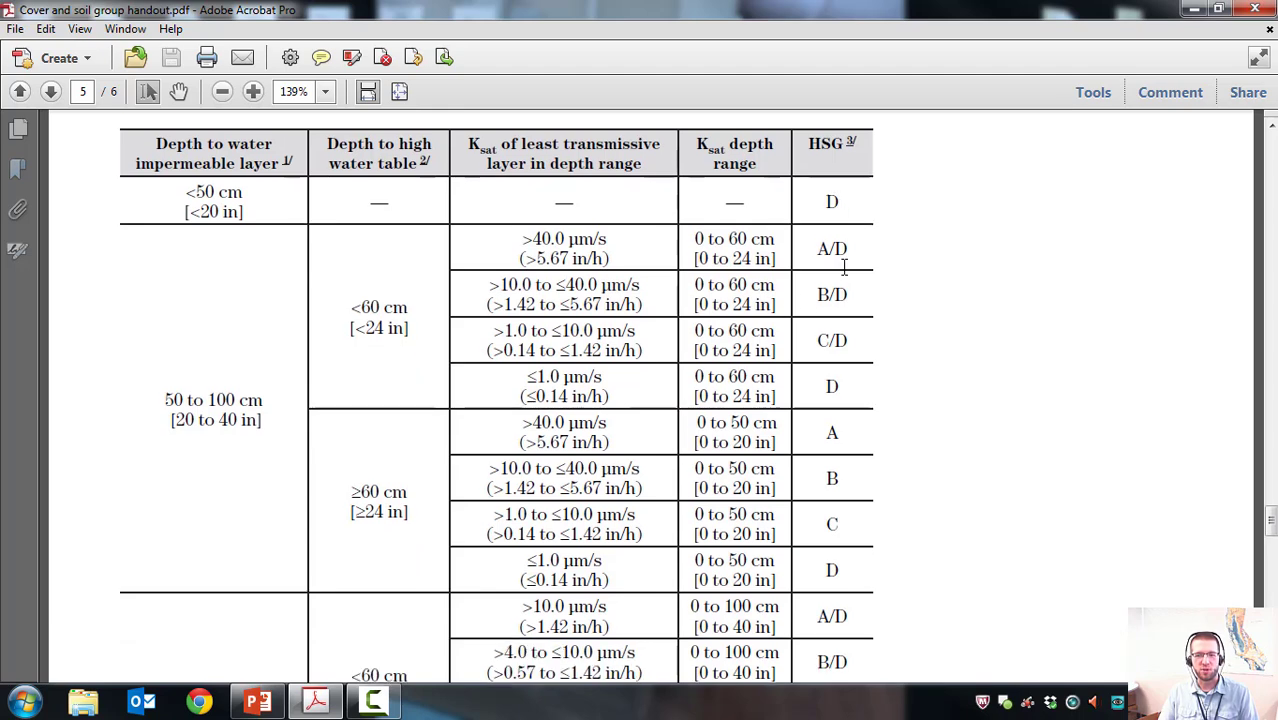
pyautogui.scroll(-7, 821, 430)
pyautogui.scroll(-1, 818, 442)
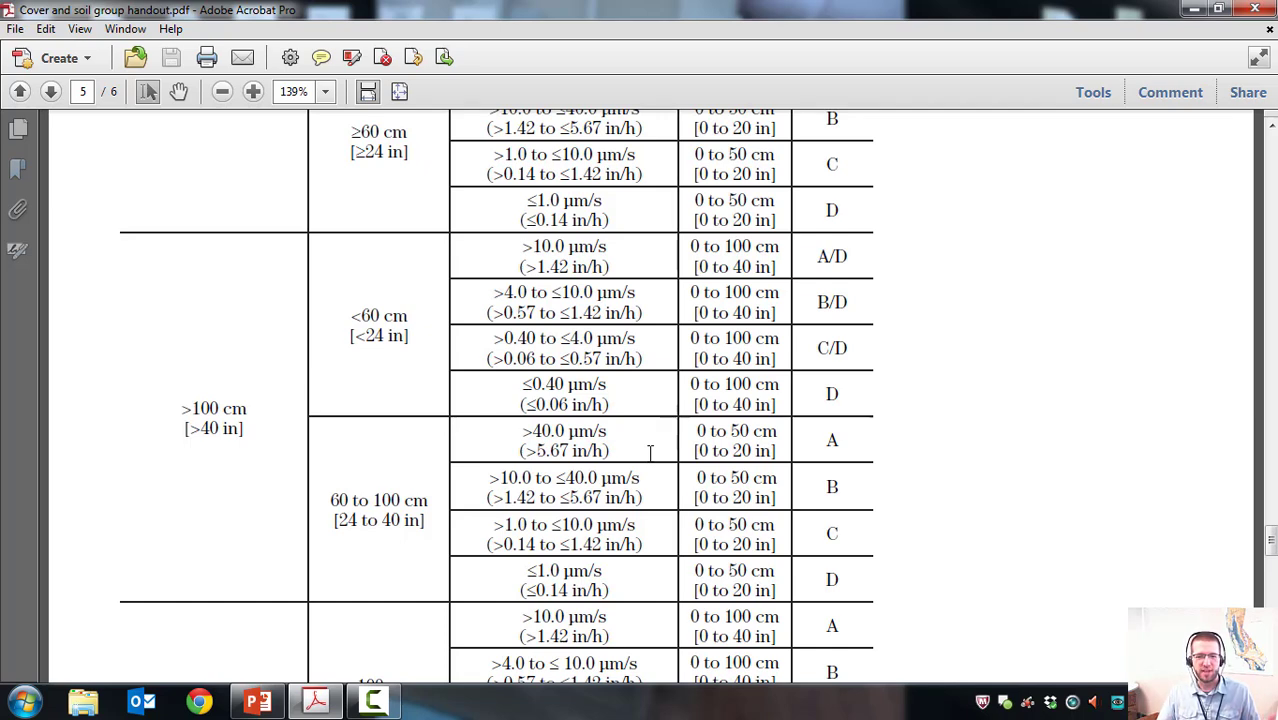
pyautogui.scroll(-11, 645, 448)
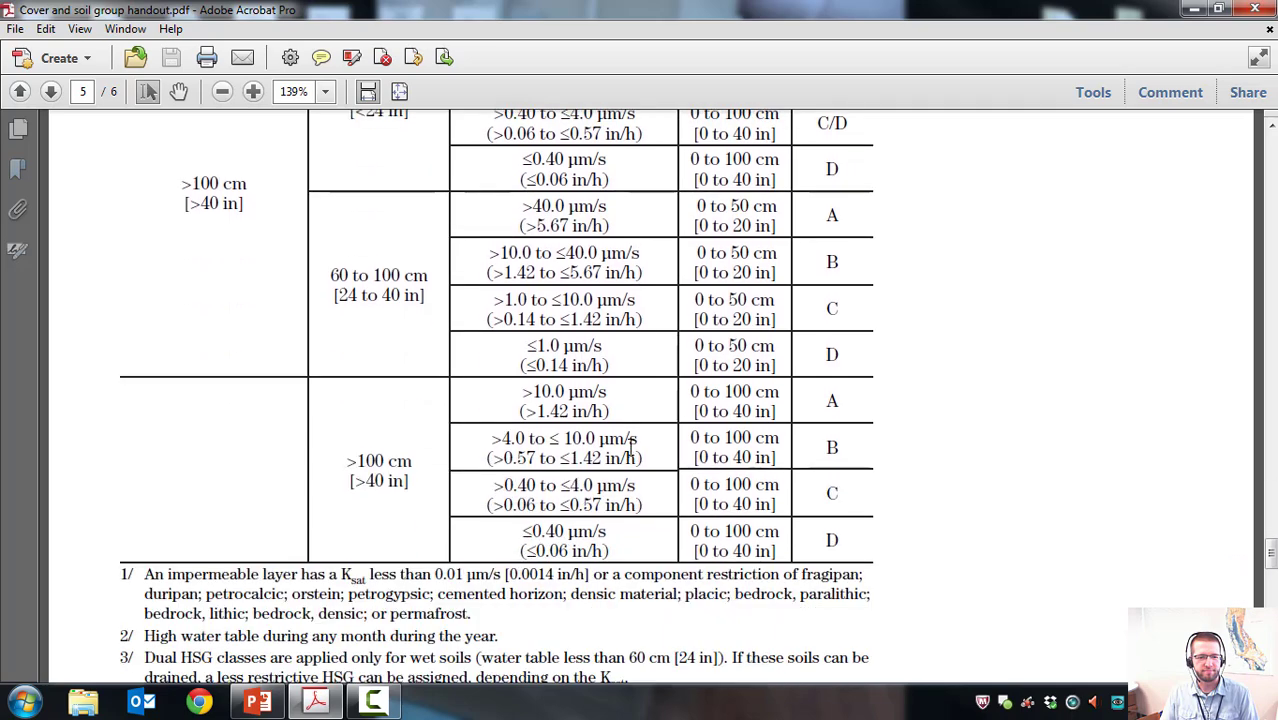
# Read Table 8-3 with the Rational Method runoff coefficients for rural and urban/suburban surfaces.
pyautogui.scroll(-9, 630, 436)
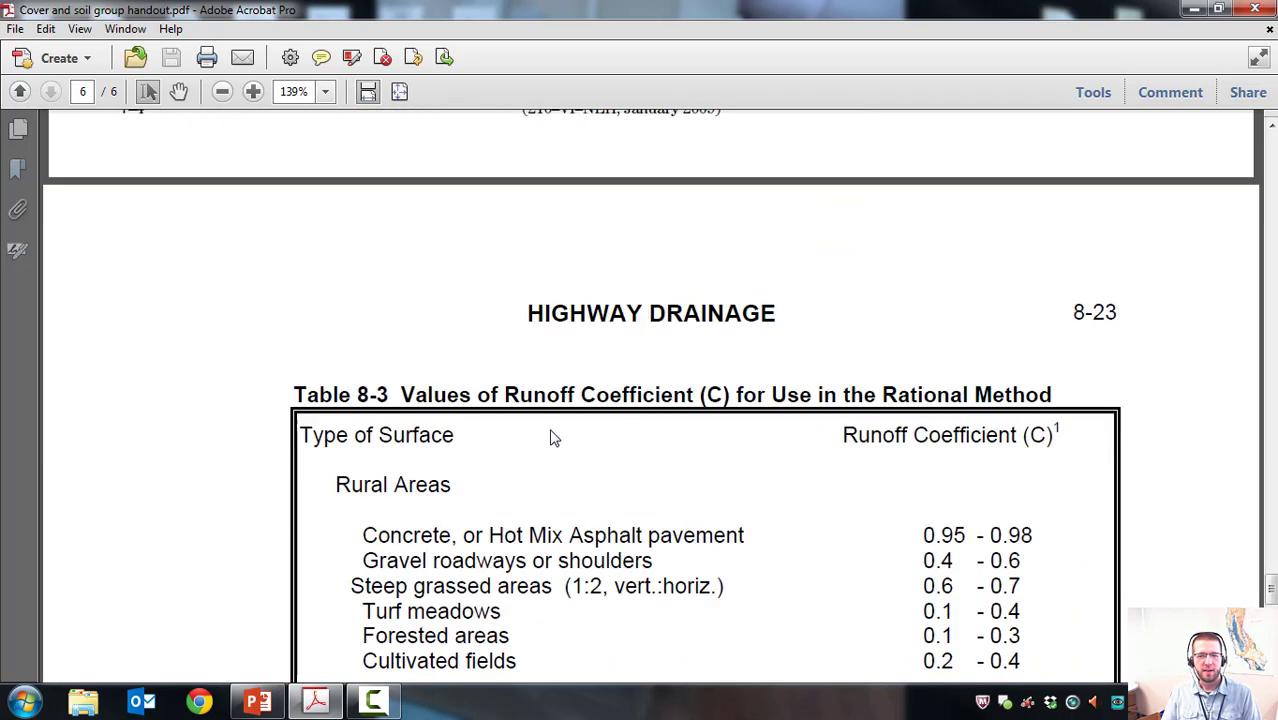
pyautogui.scroll(-2, 228, 460)
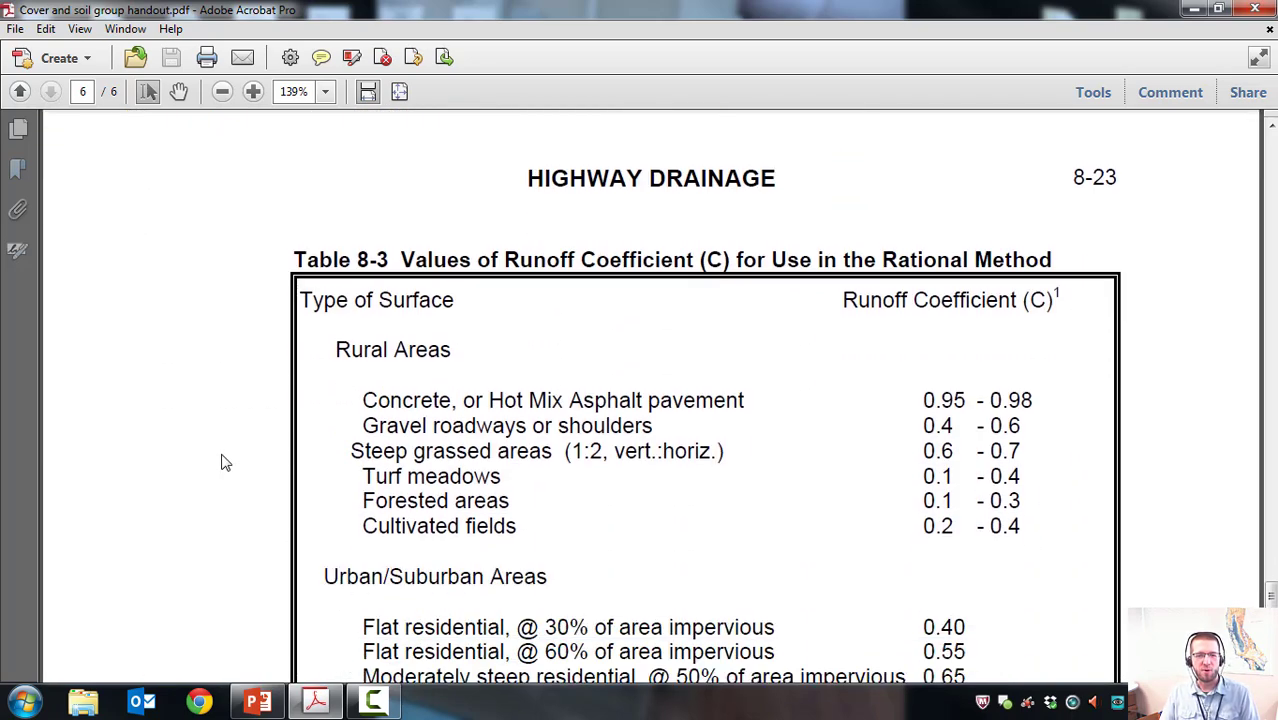
pyautogui.scroll(-2, 198, 459)
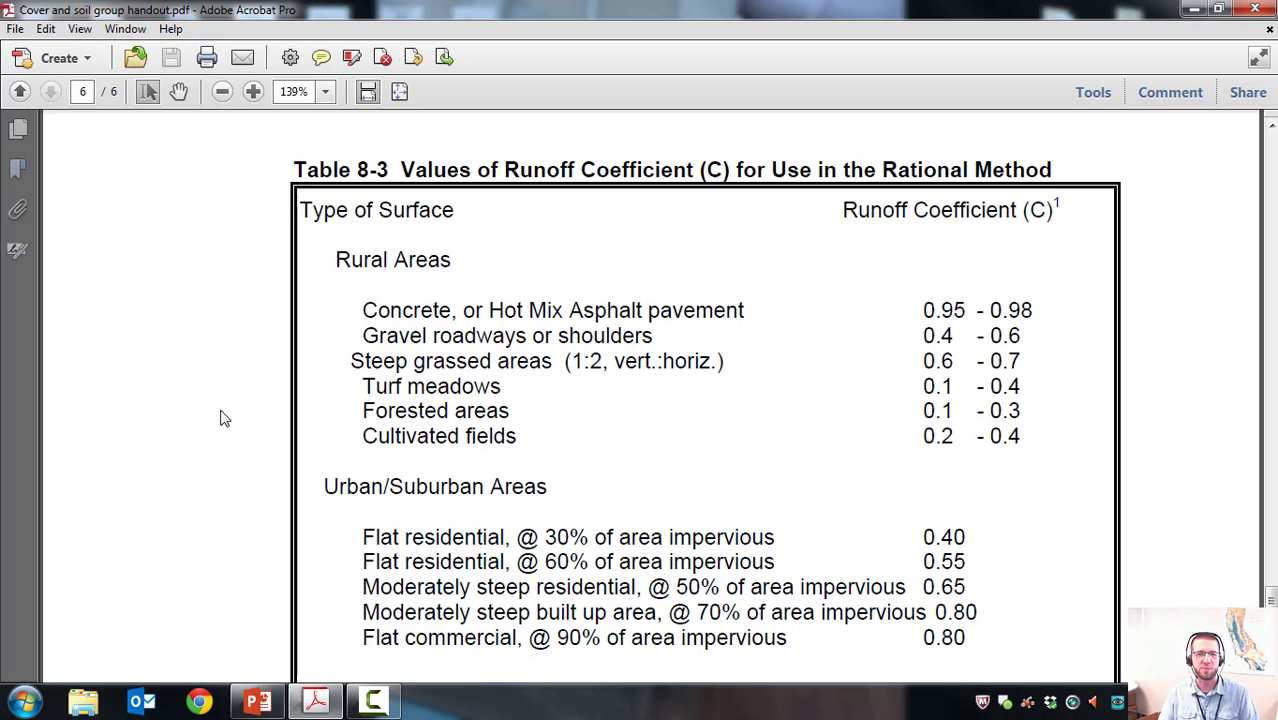
pyautogui.scroll(-3, 238, 421)
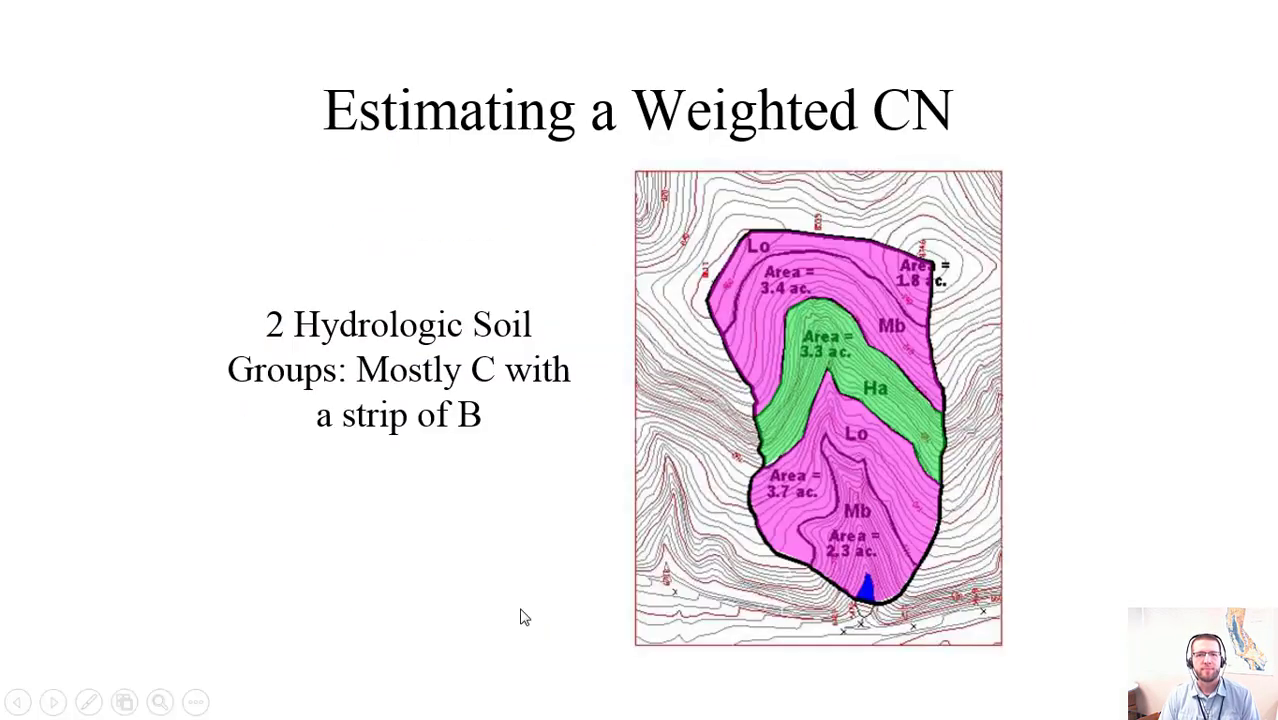
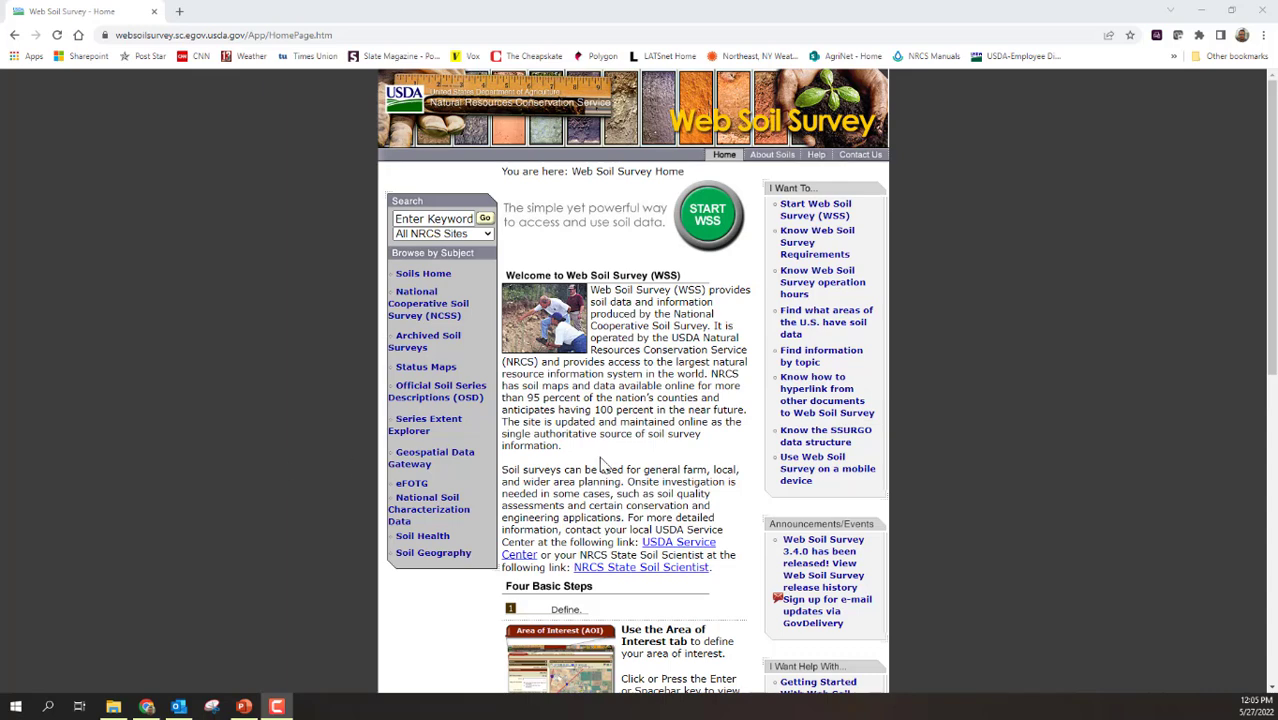
# In the browser, start Web Soil Survey and open the soils data downloads for Soil Survey Area (SSURGO).
pyautogui.click(706, 215)
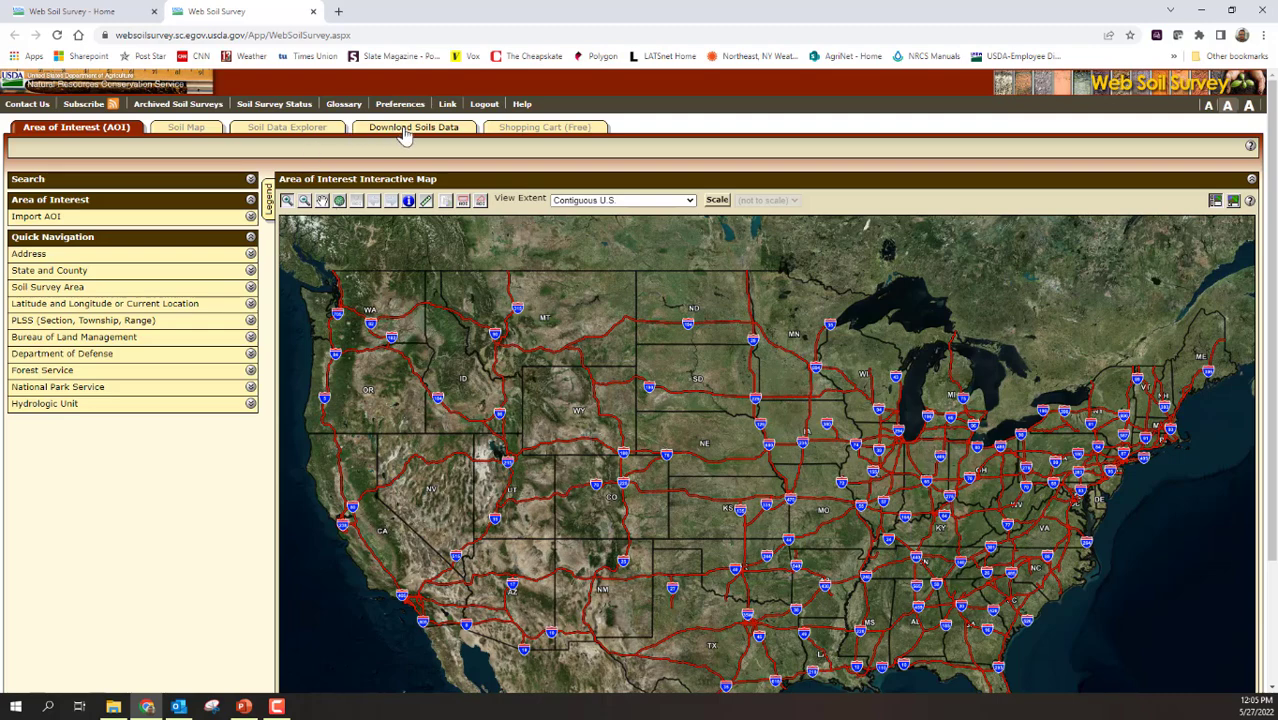
pyautogui.click(404, 134)
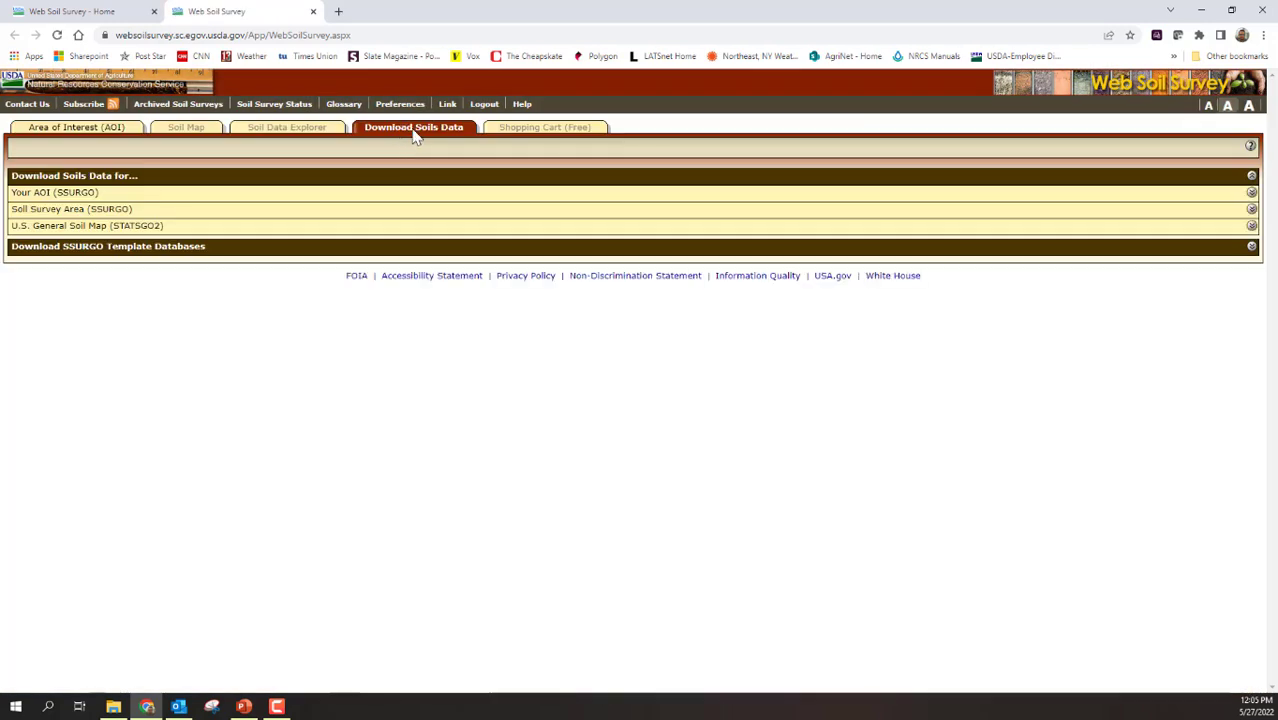
pyautogui.click(75, 212)
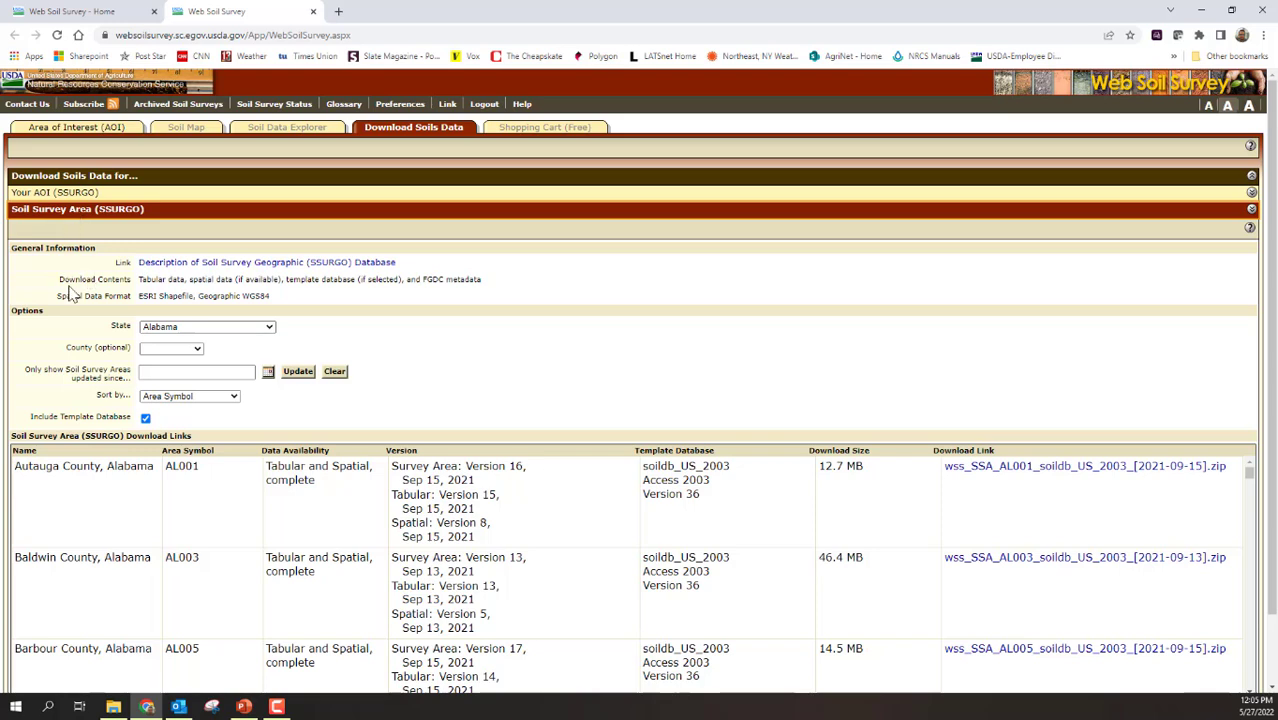
# Filter the SSURGO download links to the state of New York and Cortland county.
pyautogui.click(269, 330)
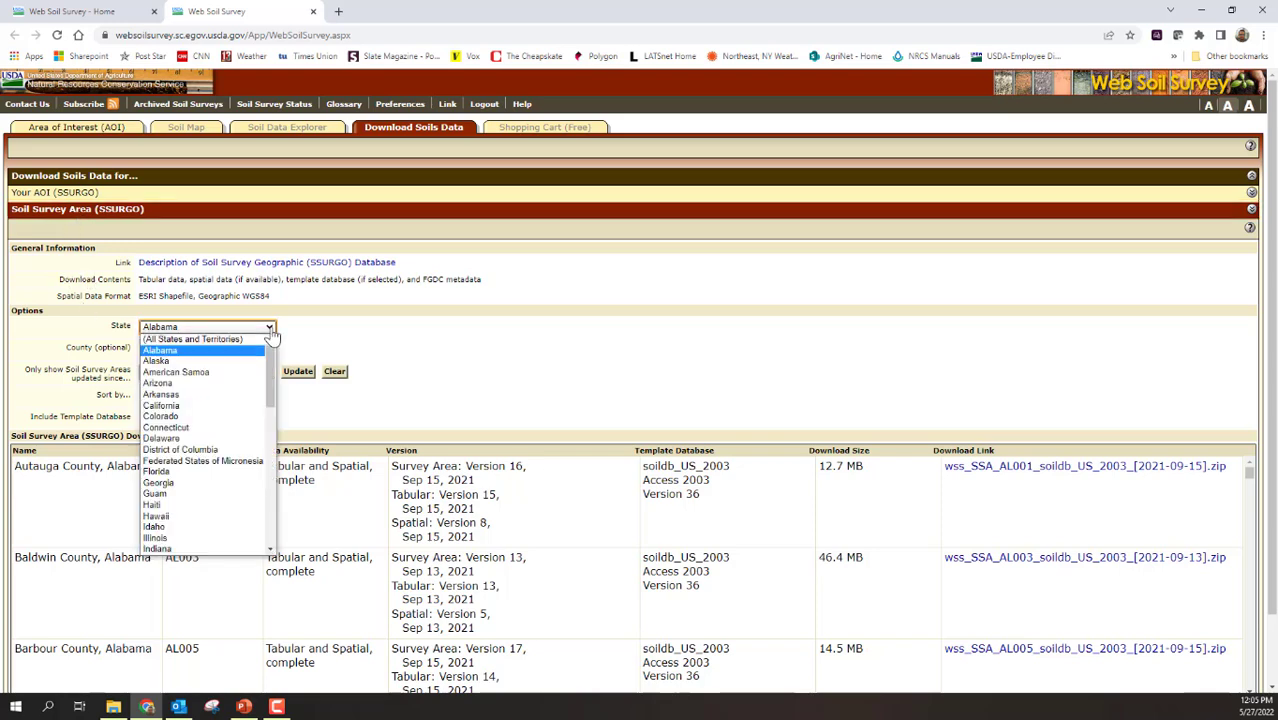
pyautogui.scroll(-12, 205, 440)
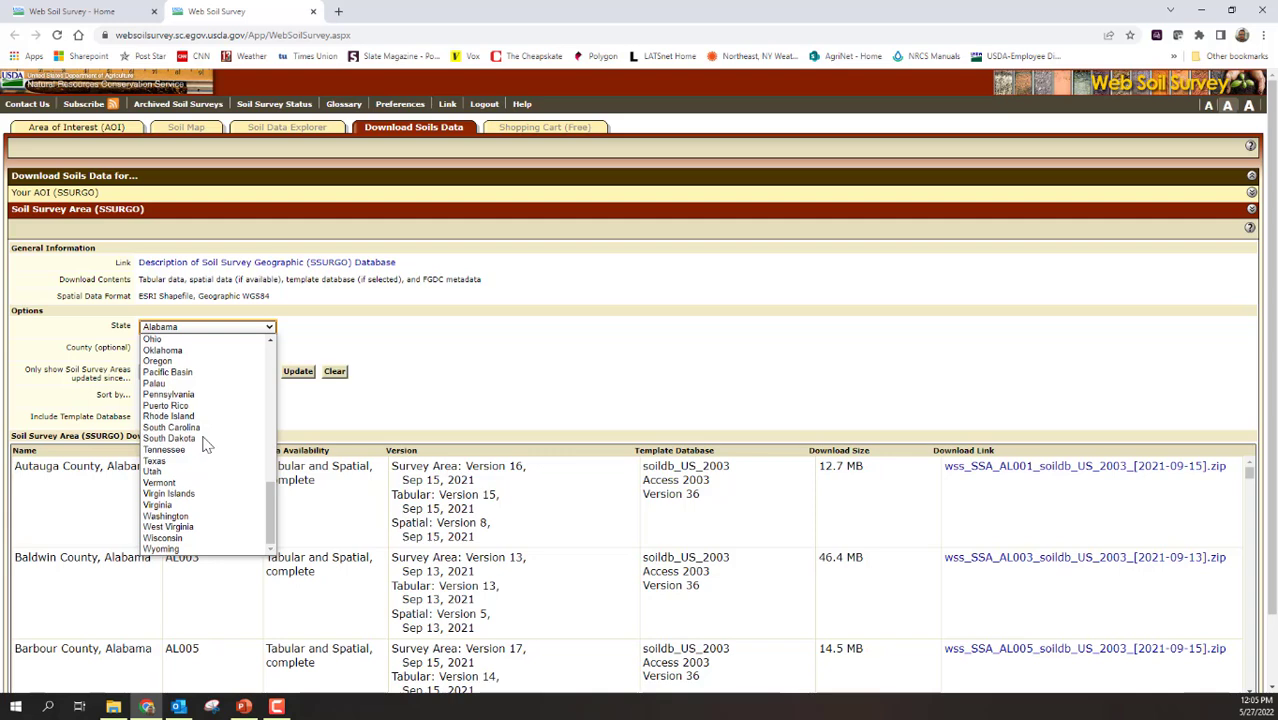
pyautogui.scroll(8, 203, 440)
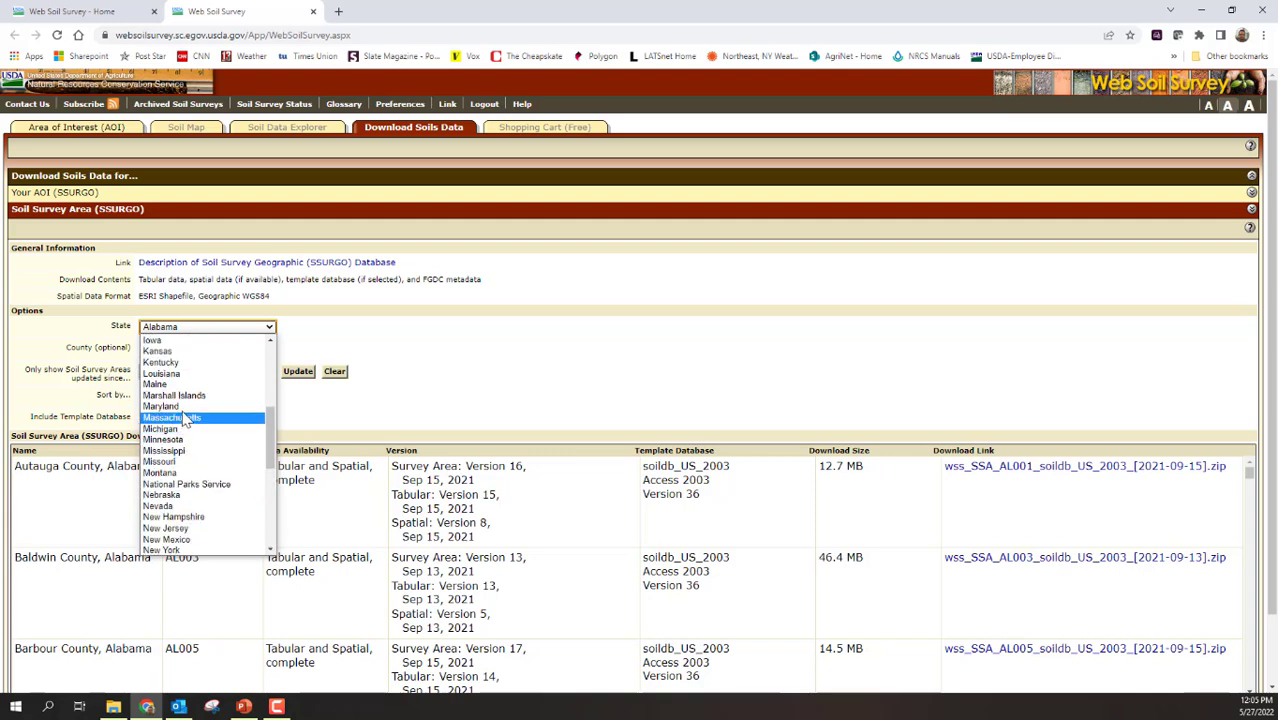
pyautogui.click(183, 552)
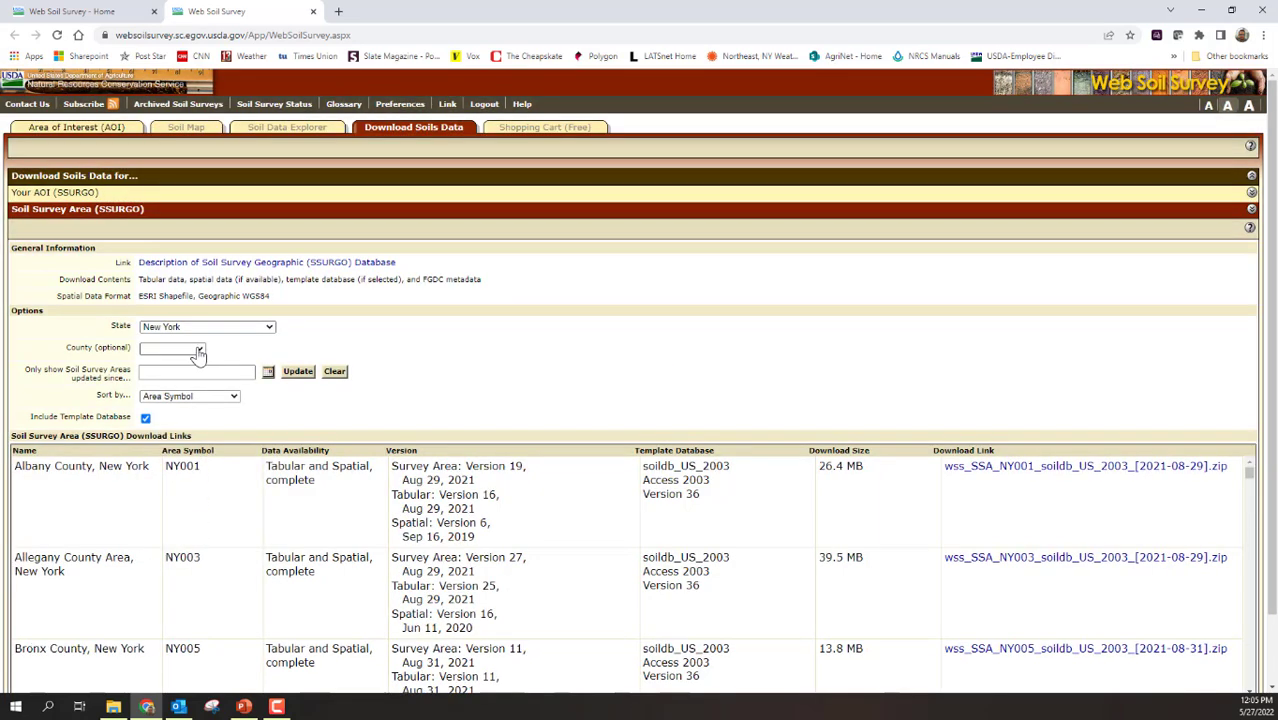
pyautogui.click(199, 352)
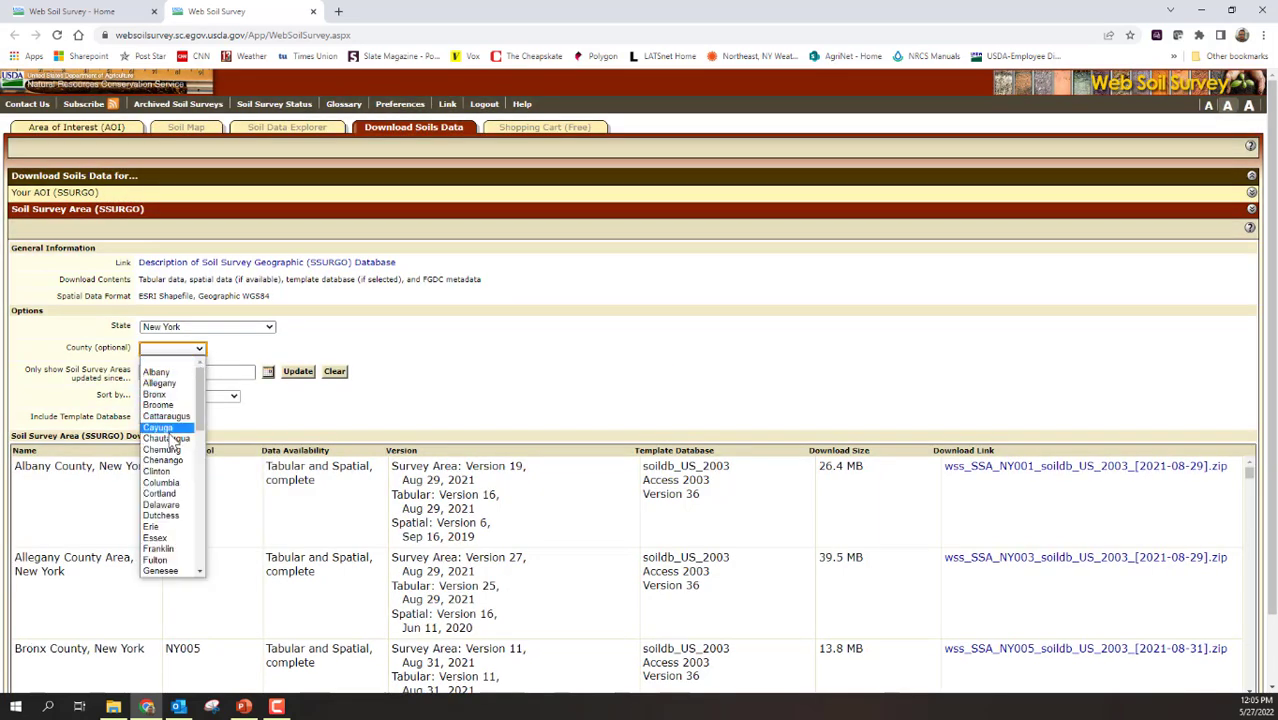
pyautogui.click(165, 493)
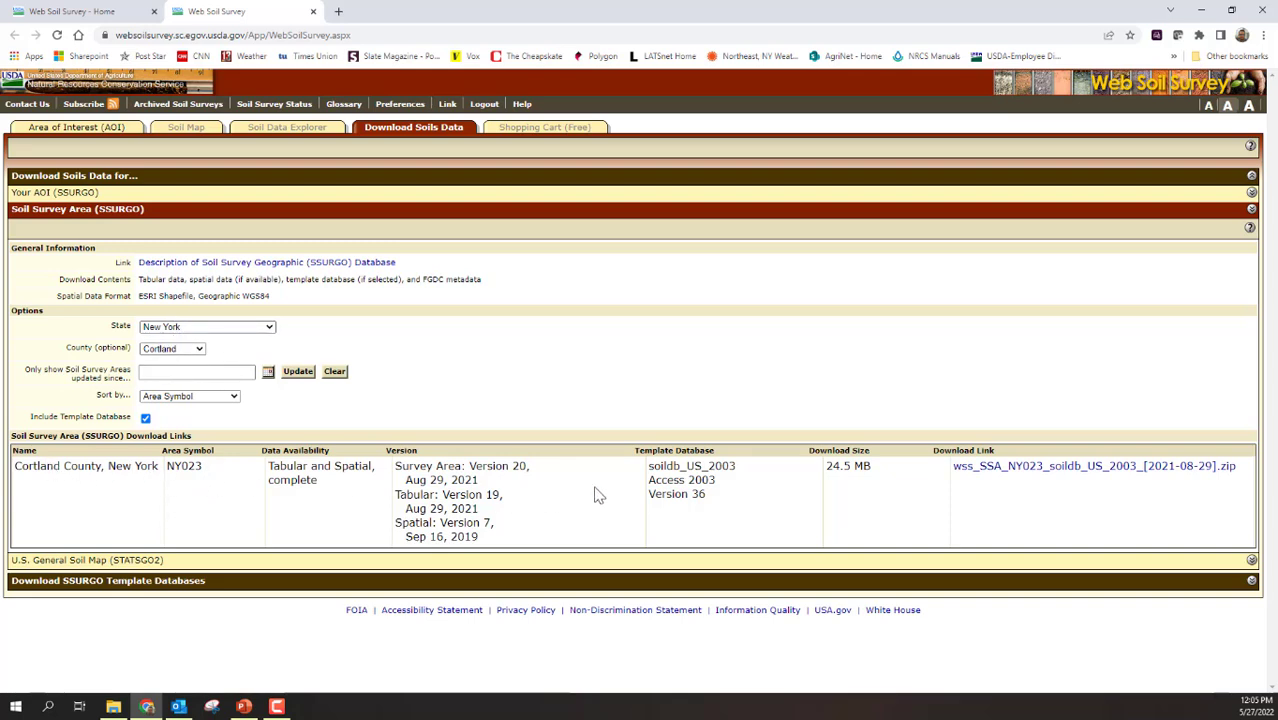
# Download the Cortland County zip wss_SSA_NY023_soildb_US_2003_[2021-08-29].zip and open the archive in File Explorer.
pyautogui.click(1022, 470)
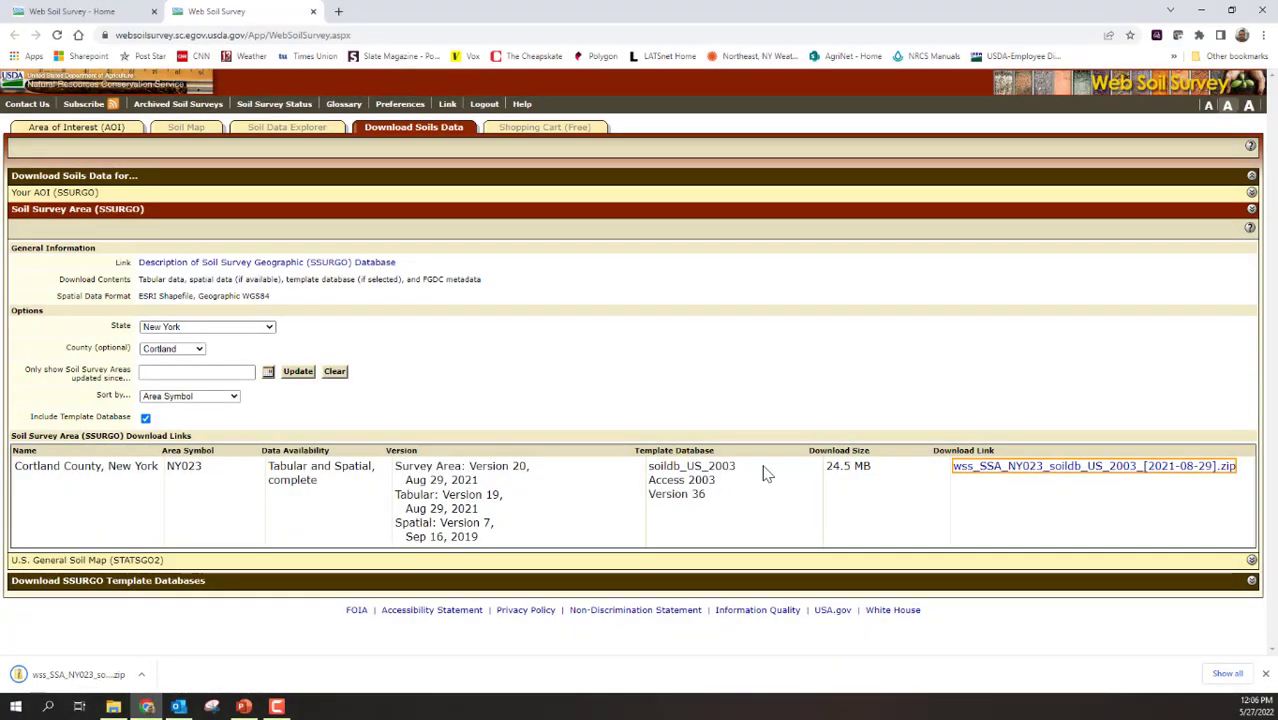
pyautogui.click(142, 675)
pyautogui.click(165, 586)
pyautogui.moveTo(528, 97); pyautogui.dragTo(511, 189)
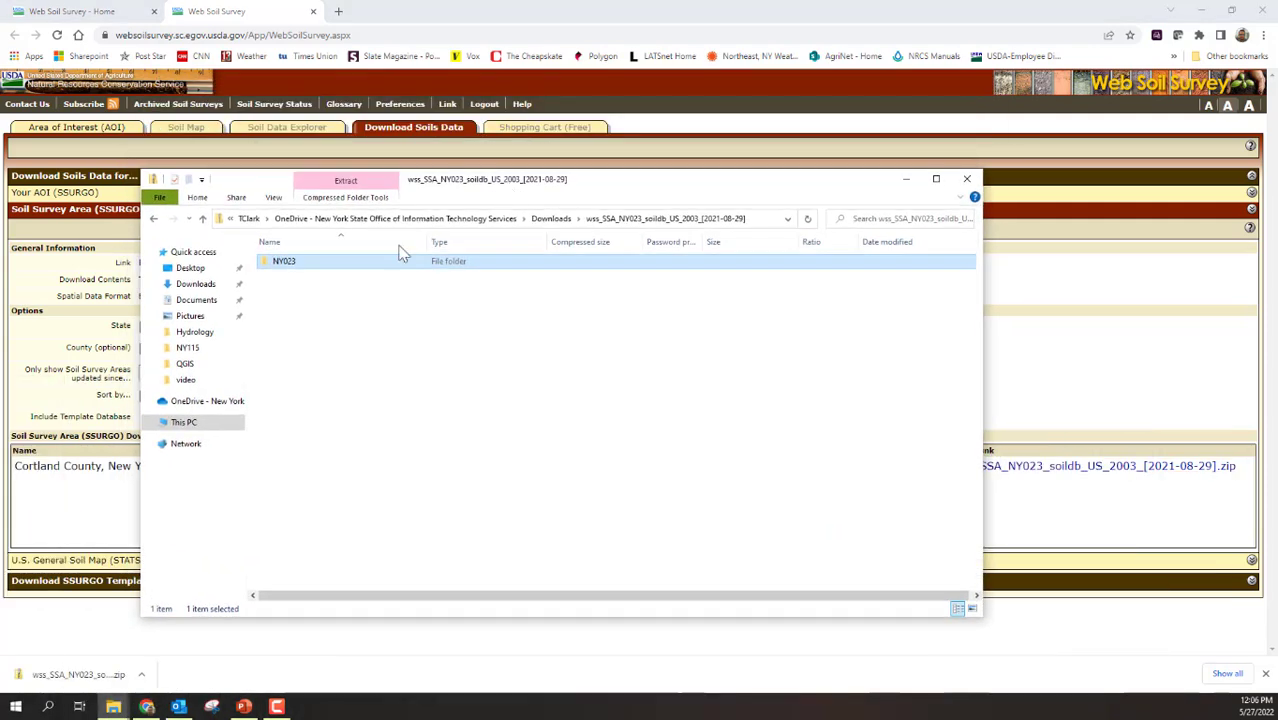
# Copy the NY023 folder from the downloaded archive into Documents\QGIS.
pyautogui.click(195, 300)
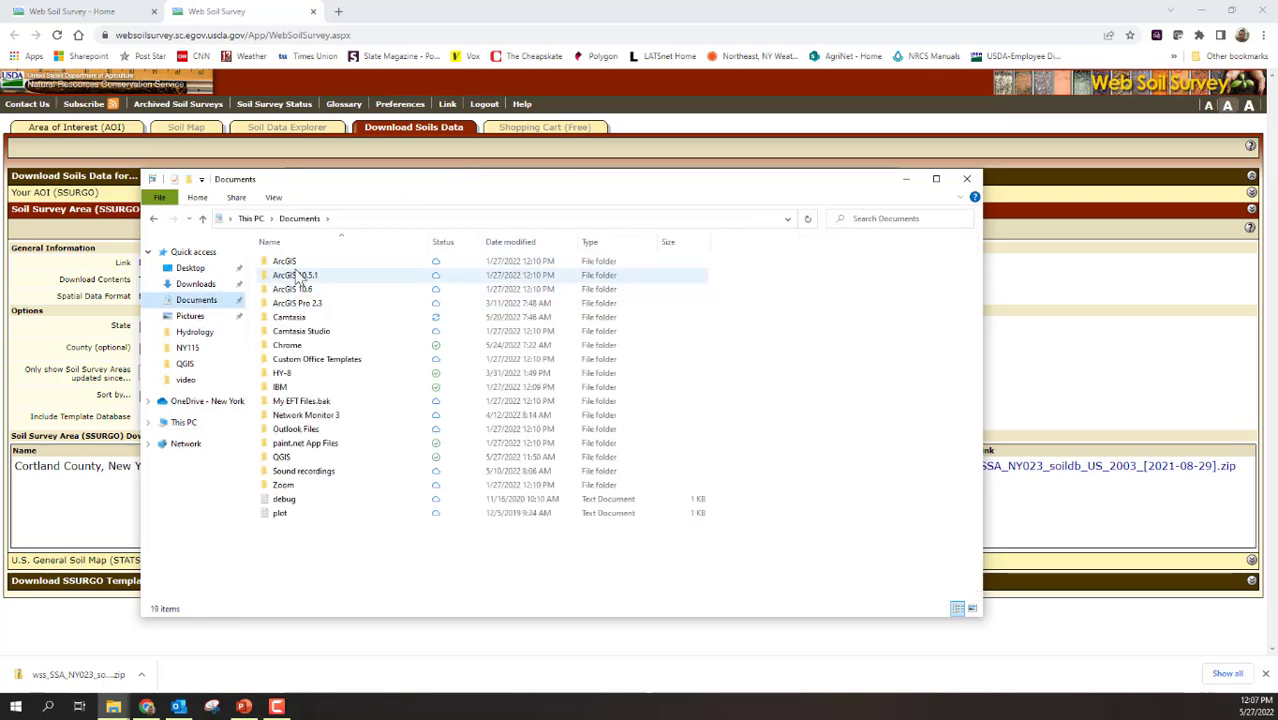
pyautogui.doubleClick(286, 458)
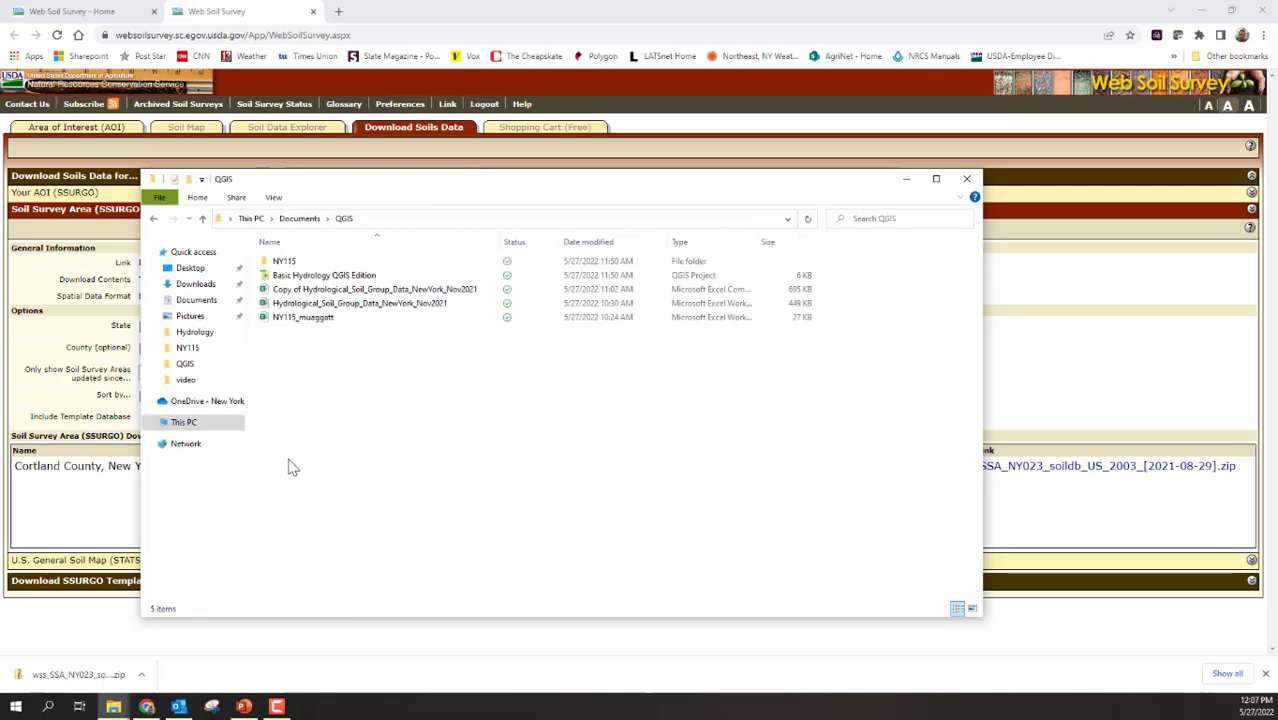
pyautogui.rightClick(318, 388)
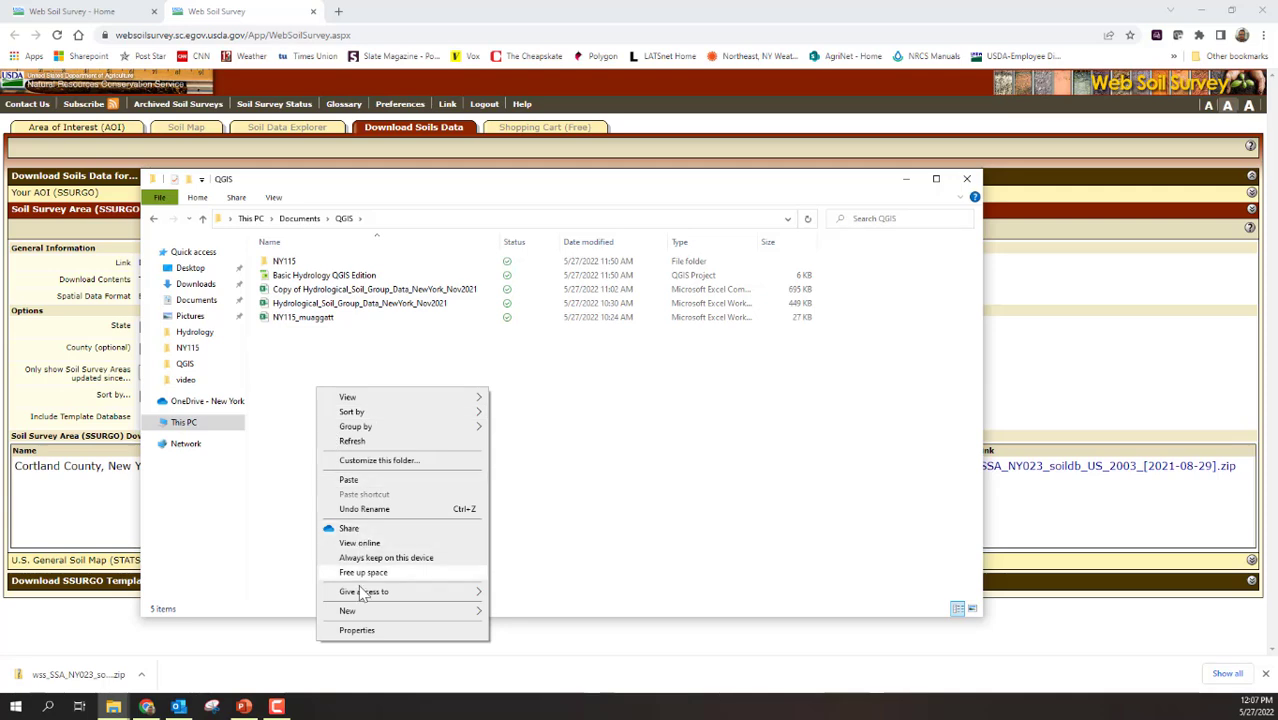
pyautogui.click(366, 481)
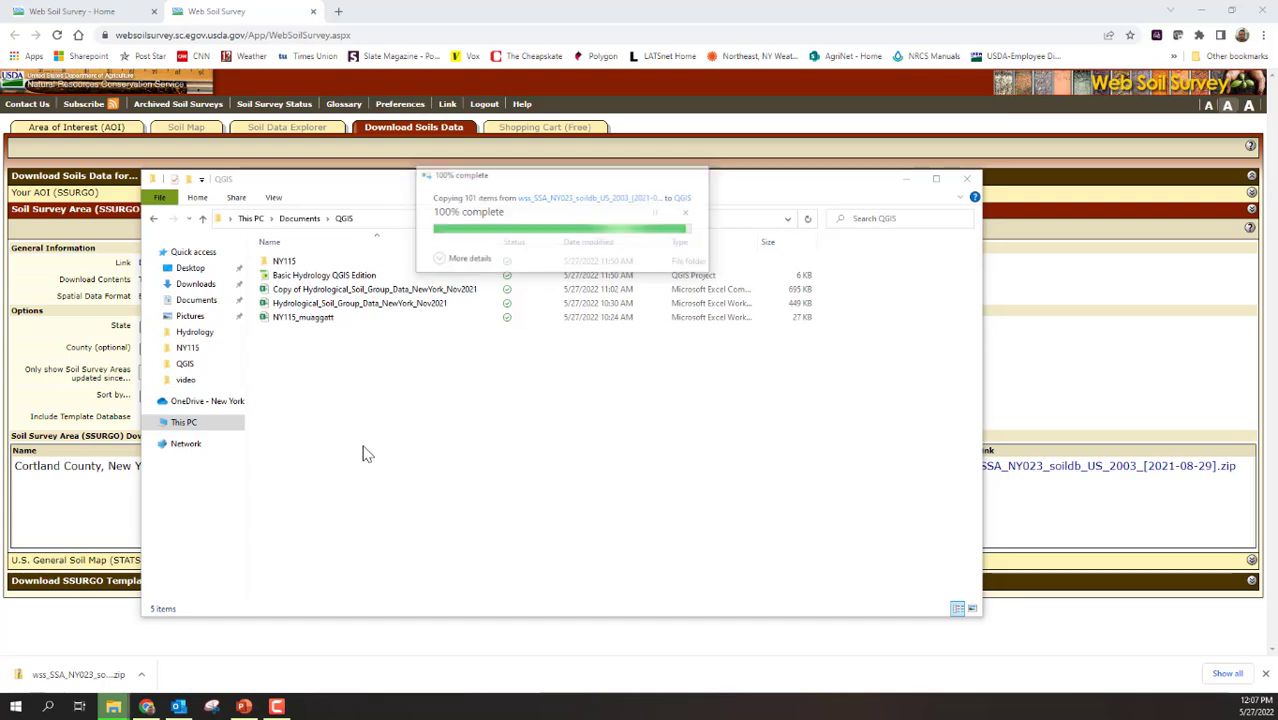
# Look through the contents of the copied NY023 folder, including its spatial and tabular subfolders.
pyautogui.moveTo(286, 267)
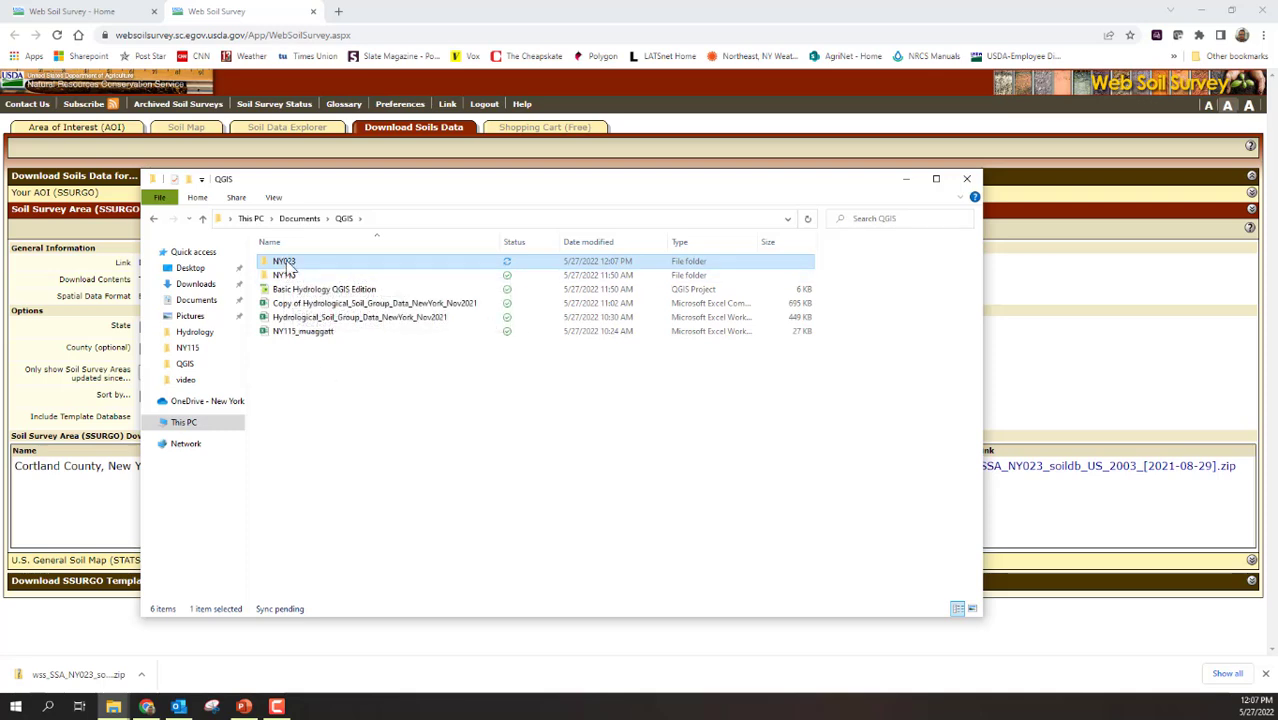
pyautogui.doubleClick(285, 262)
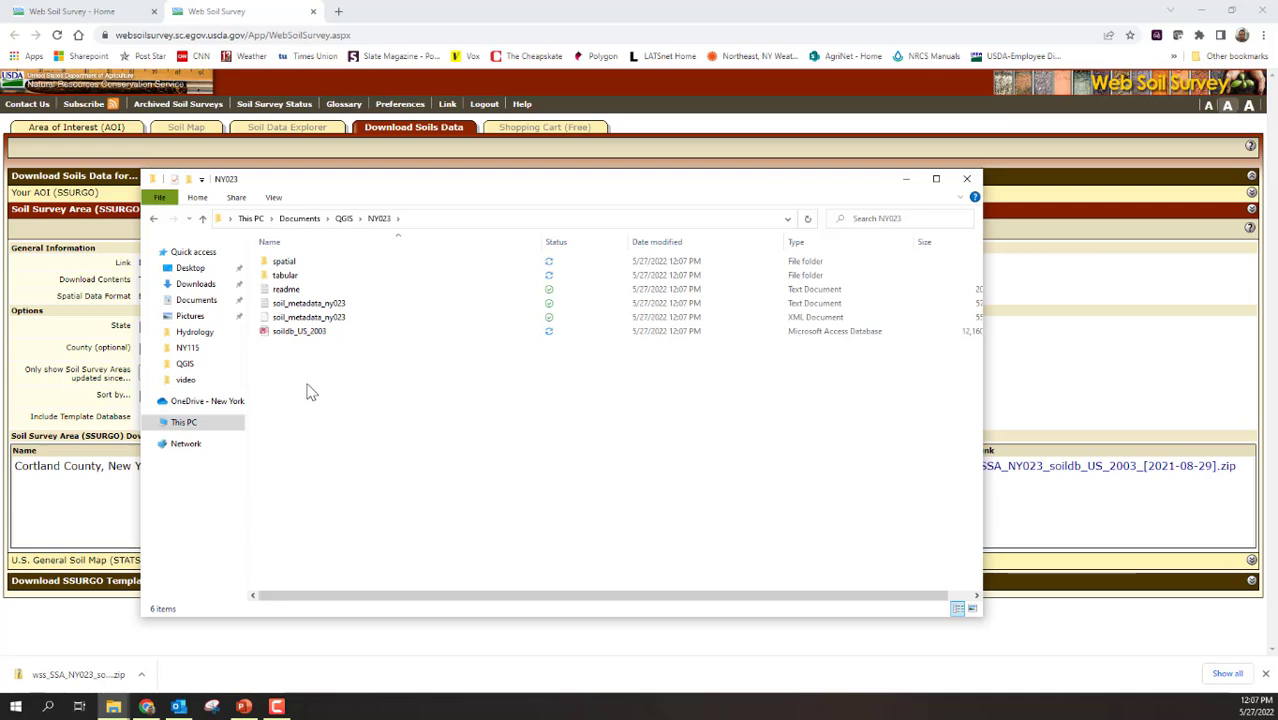
pyautogui.doubleClick(285, 262)
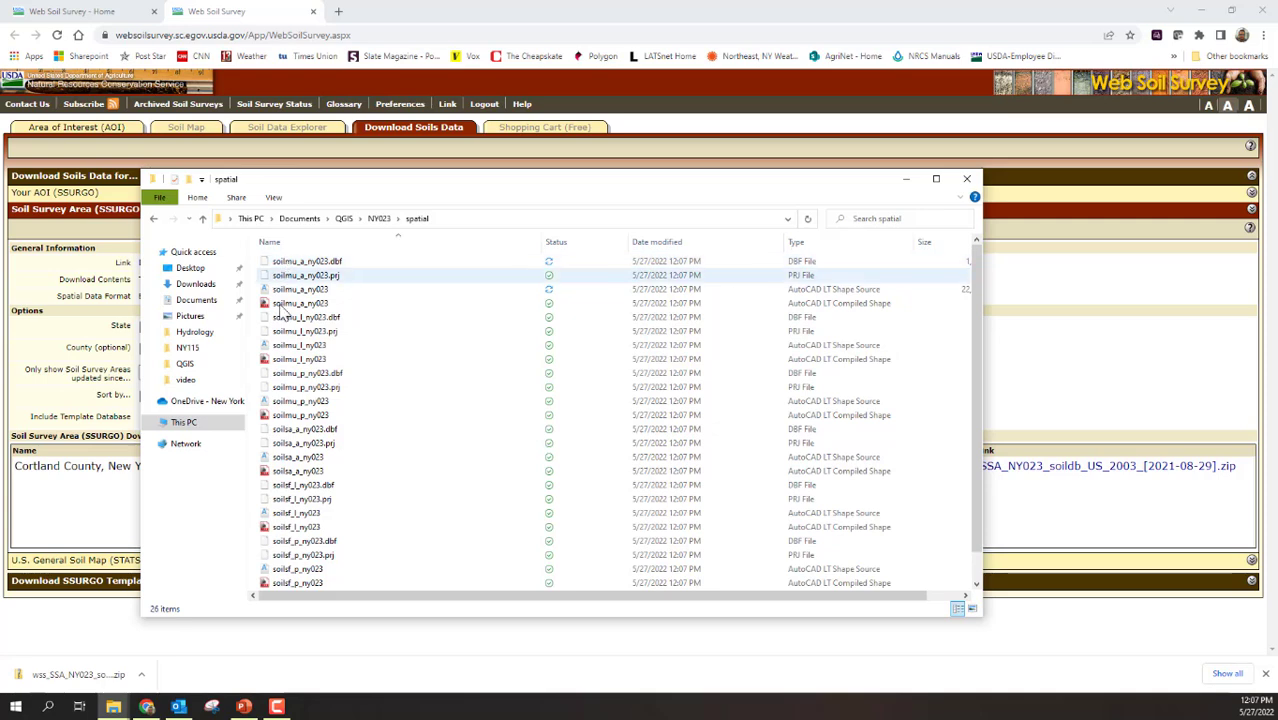
pyautogui.click(203, 219)
pyautogui.doubleClick(289, 276)
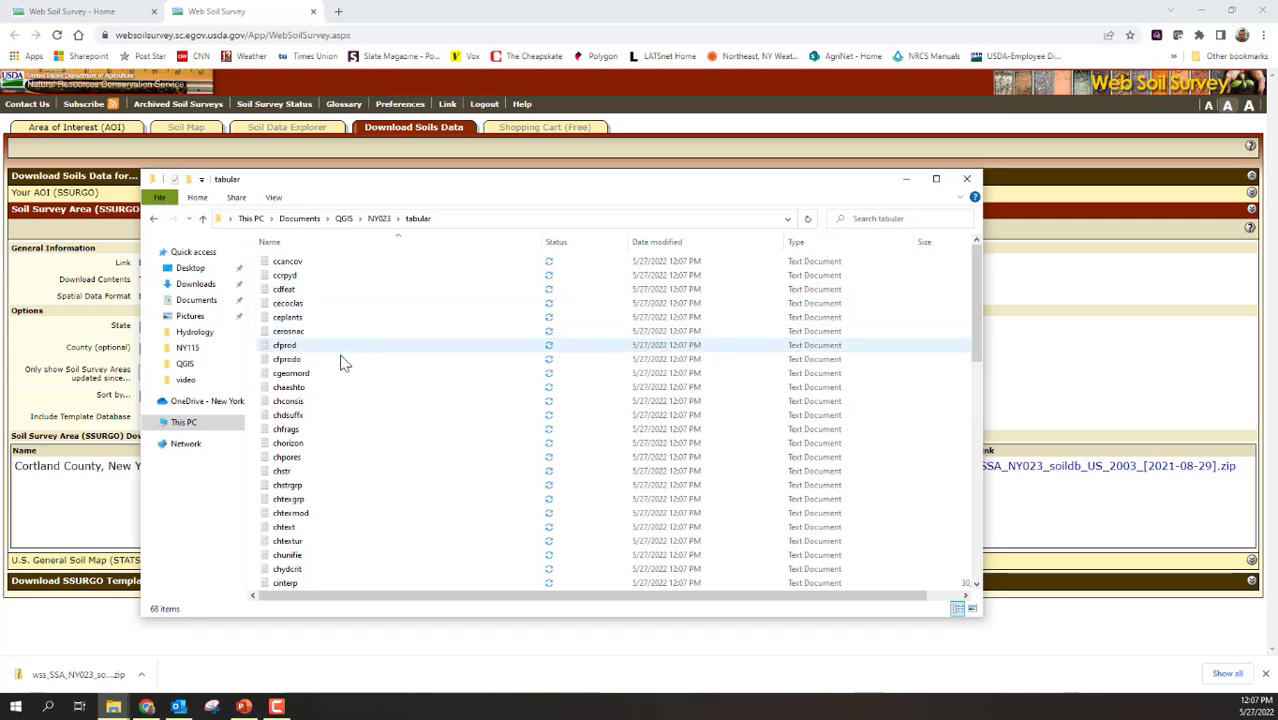
# Skim the text files in the tabular folder and return to the NY023 folder.
pyautogui.scroll(-8, 339, 359)
pyautogui.scroll(8, 339, 359)
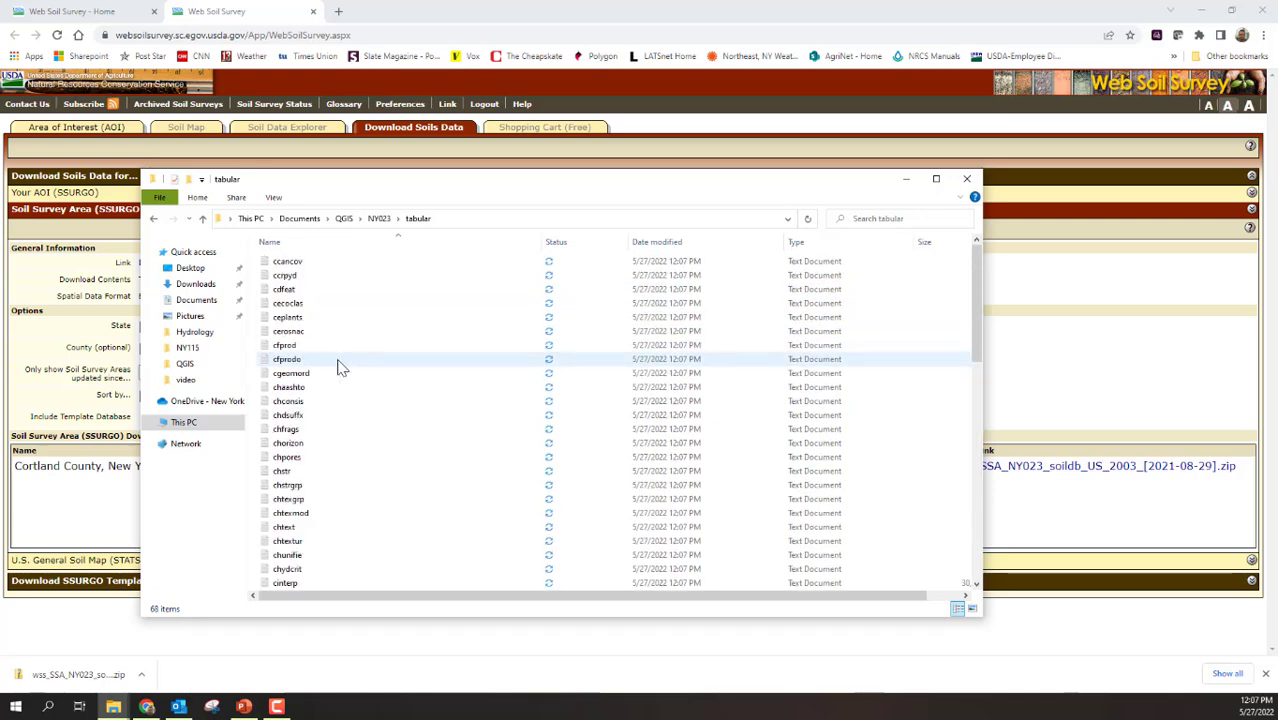
pyautogui.click(202, 220)
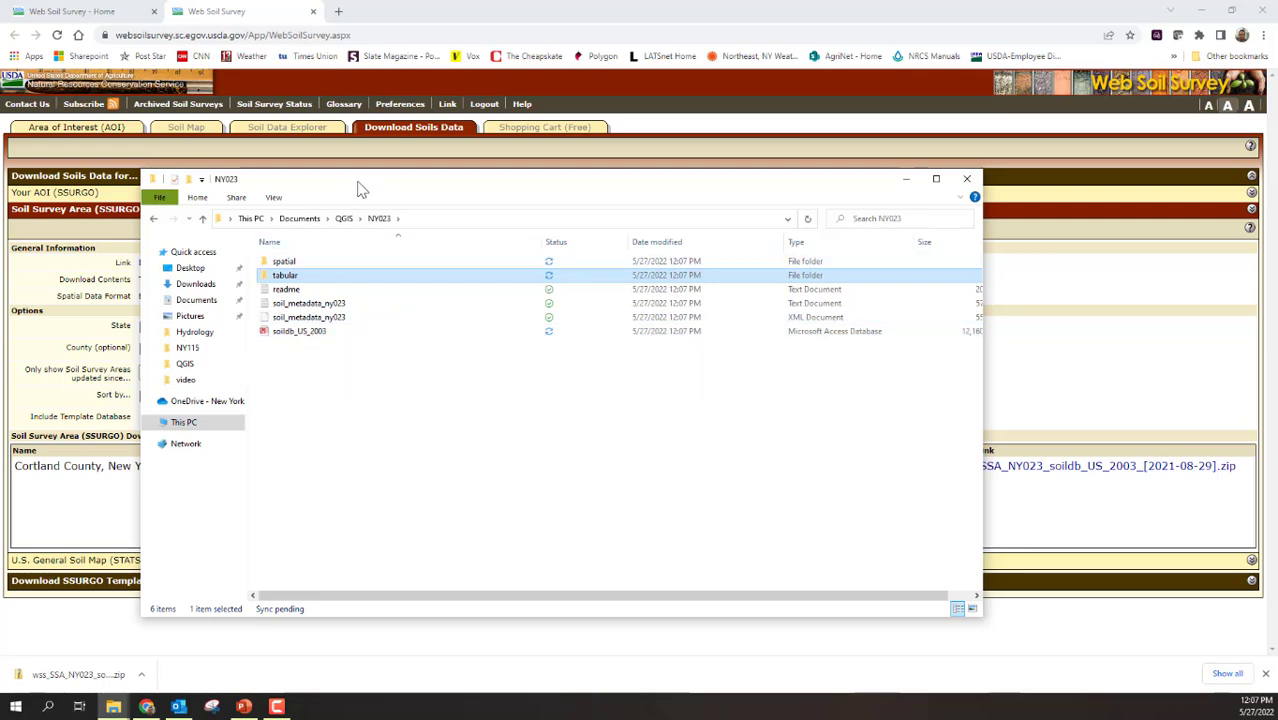
pyautogui.moveTo(360, 188); pyautogui.dragTo(376, 193)
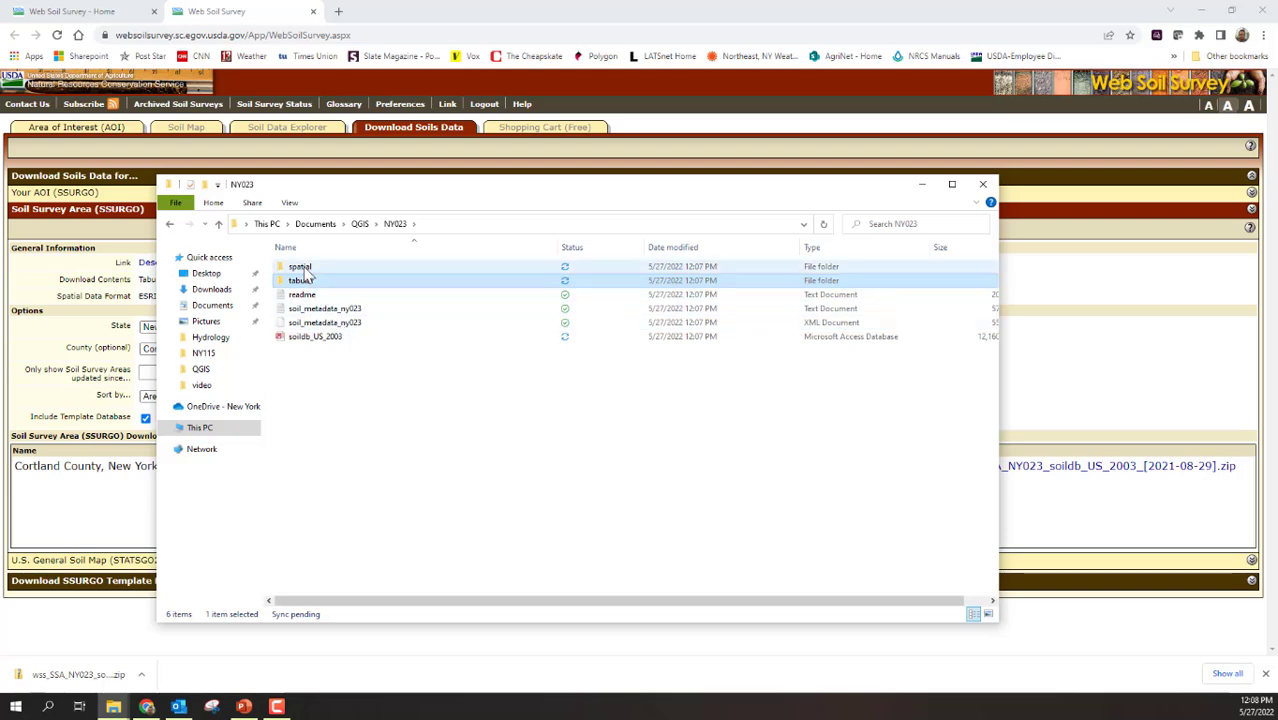
pyautogui.moveTo(388, 194)
pyautogui.mouseDown()
pyautogui.moveTo(376, 210)
pyautogui.moveTo(404, 184)
pyautogui.moveTo(388, 186)
pyautogui.mouseUp()
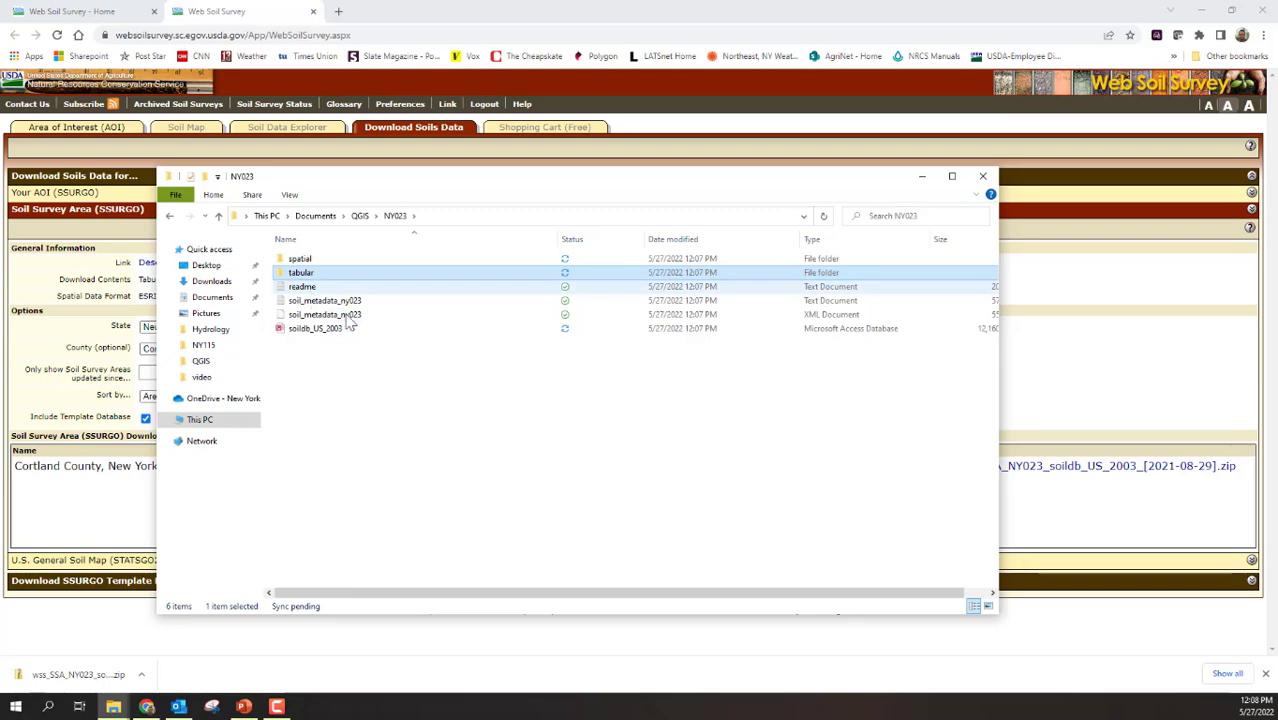
pyautogui.click(400, 414)
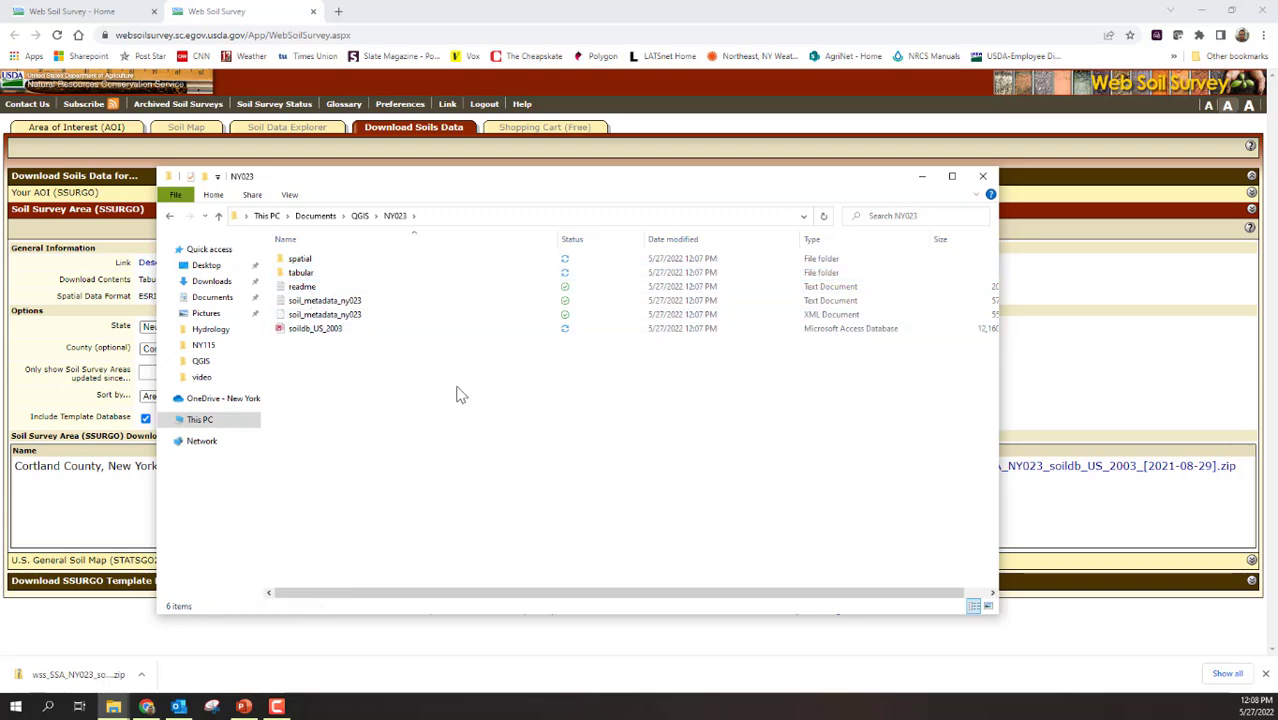
pyautogui.moveTo(456, 177); pyautogui.dragTo(436, 200)
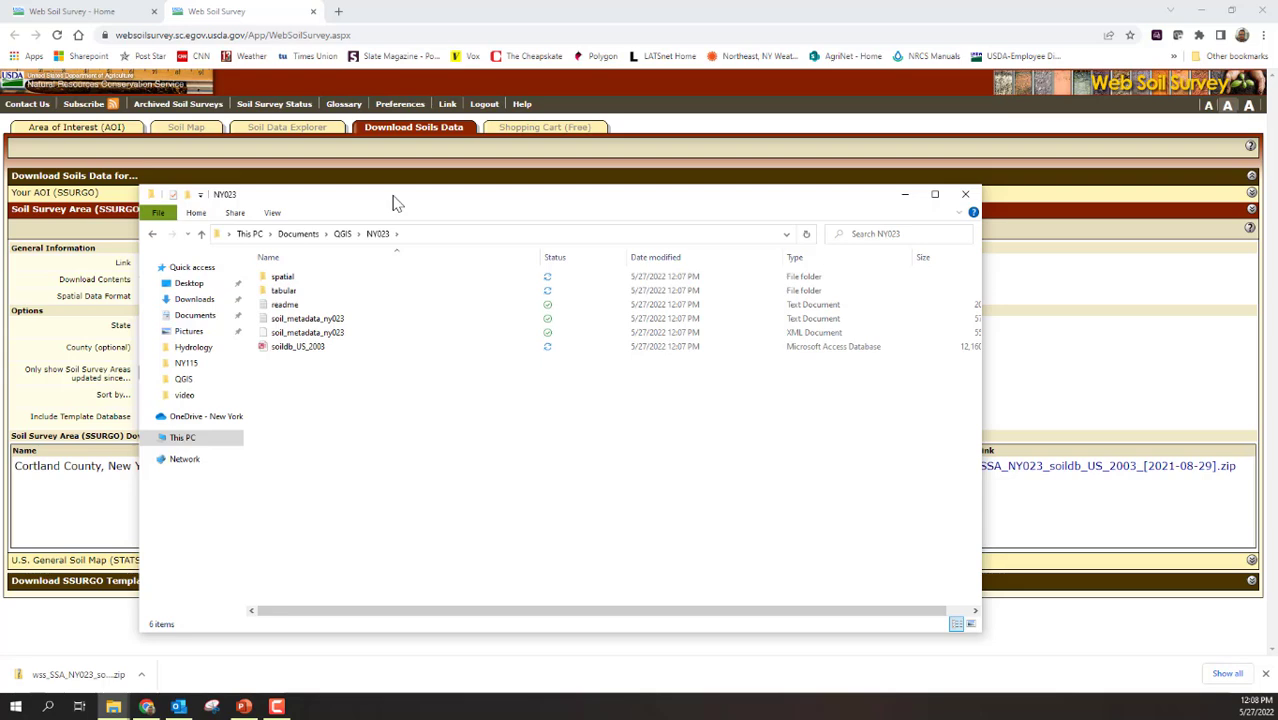
pyautogui.moveTo(393, 203); pyautogui.dragTo(399, 188)
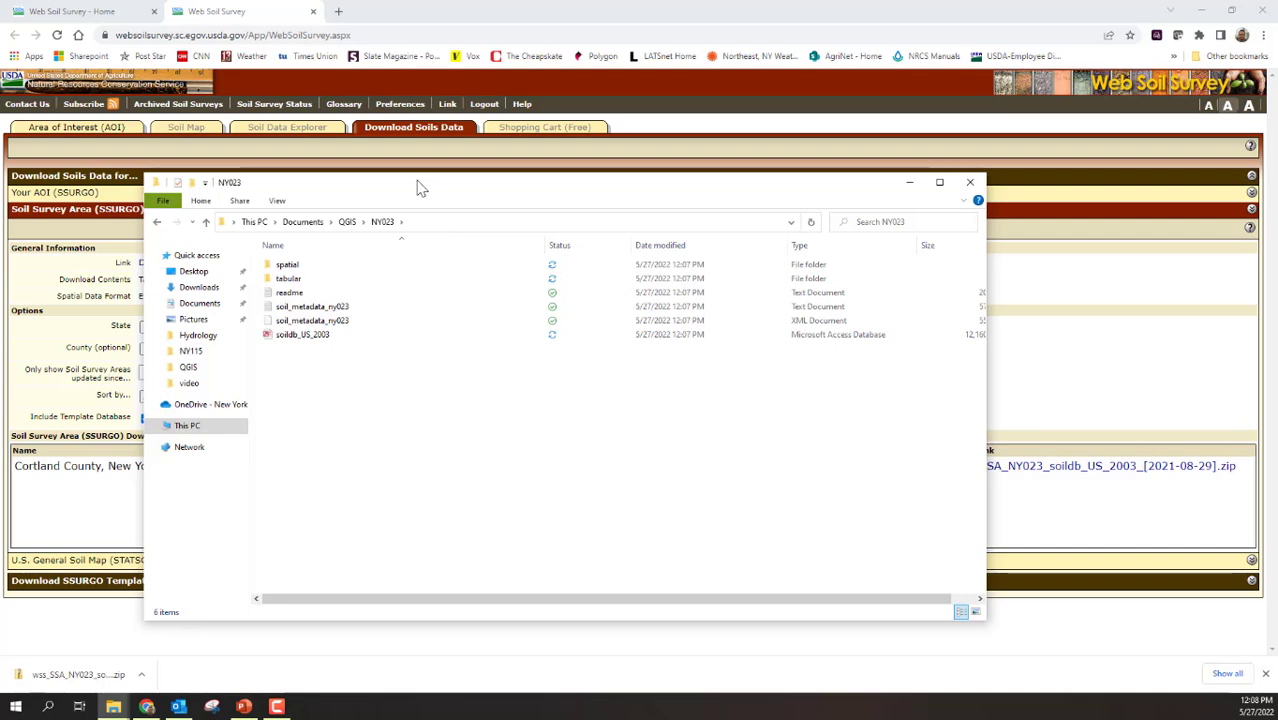
# Search the web for efotg in a new browser tab and open the Field Office Technical Guide site.
pyautogui.click(339, 17)
pyautogui.click(339, 11)
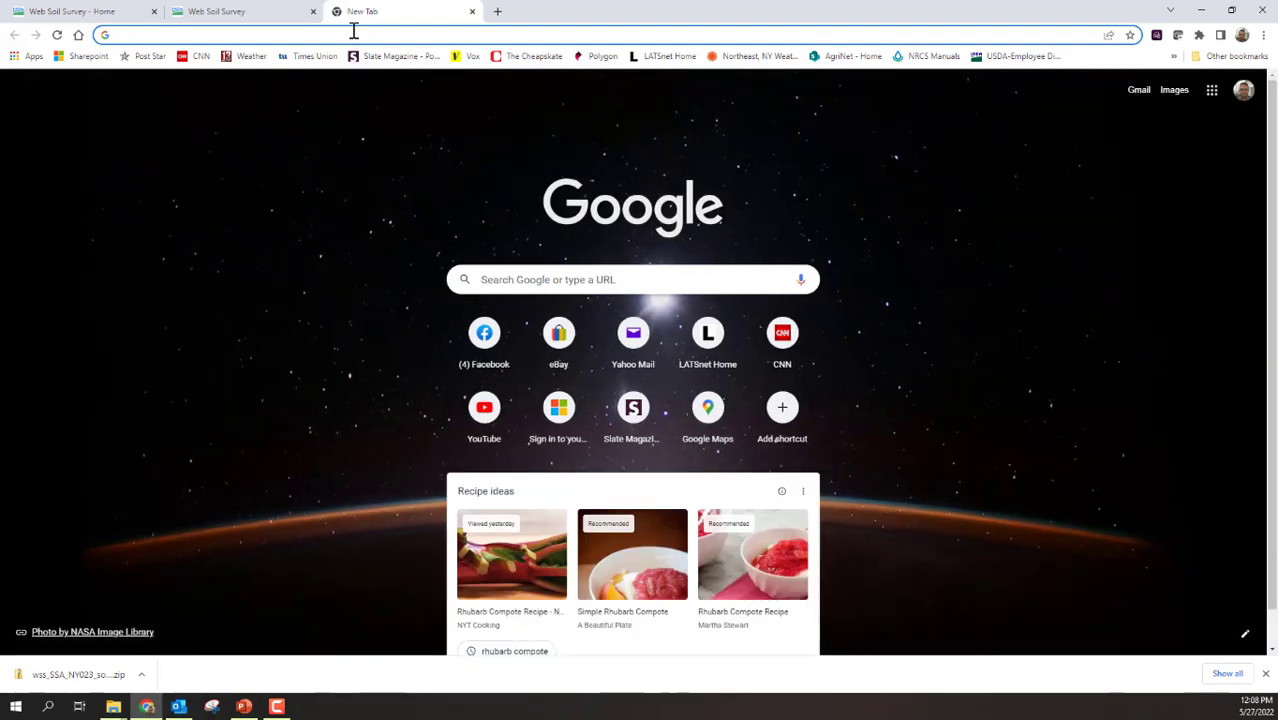
pyautogui.click(353, 33)
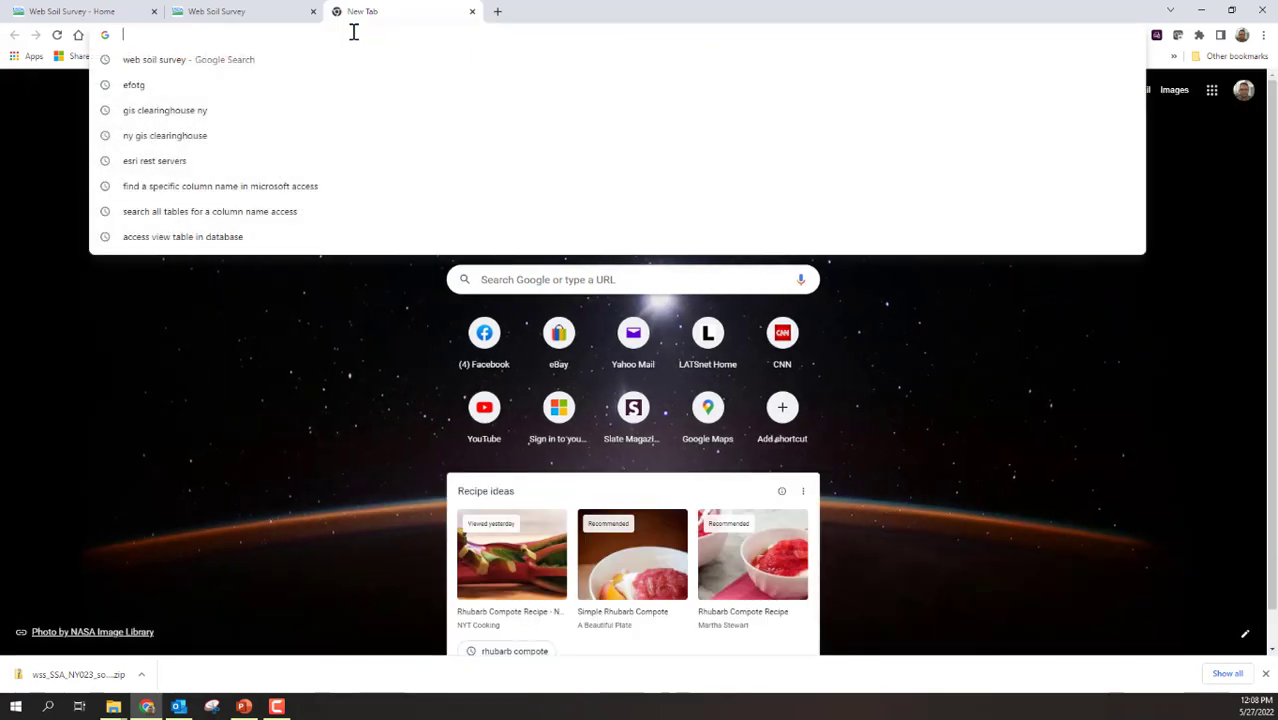
pyautogui.write('efot')
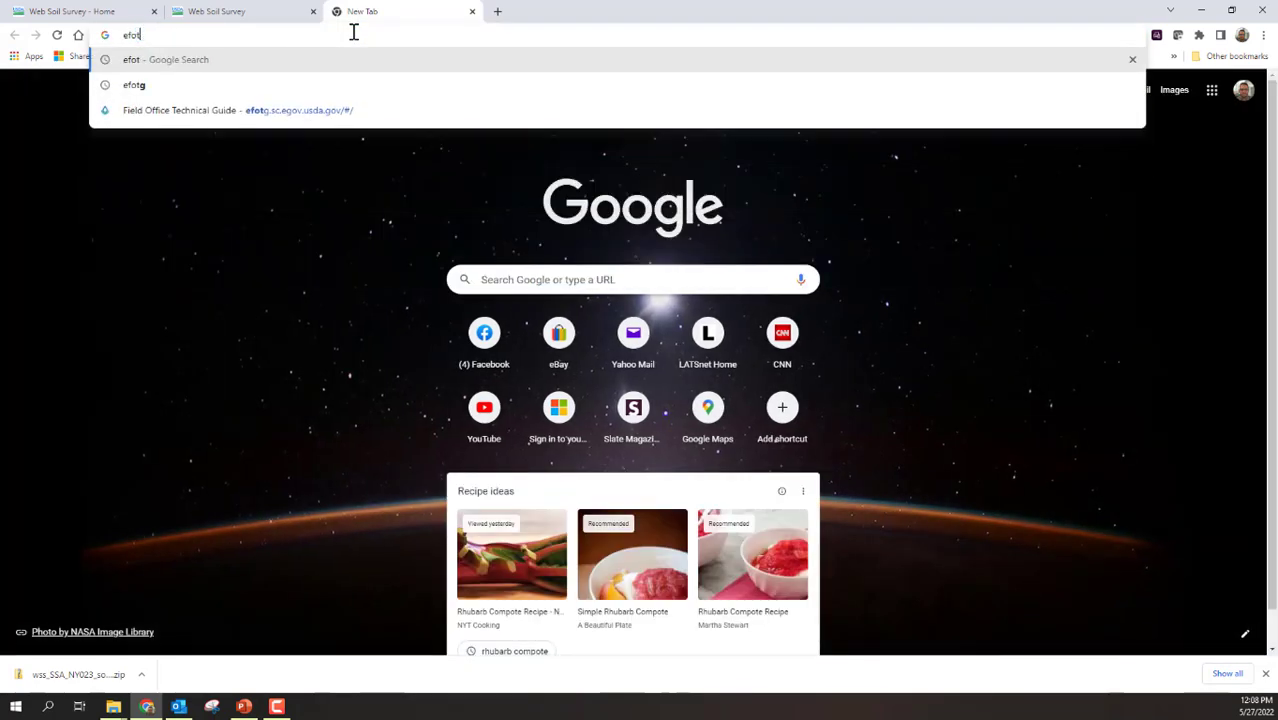
pyautogui.write('g')
pyautogui.press('Return')
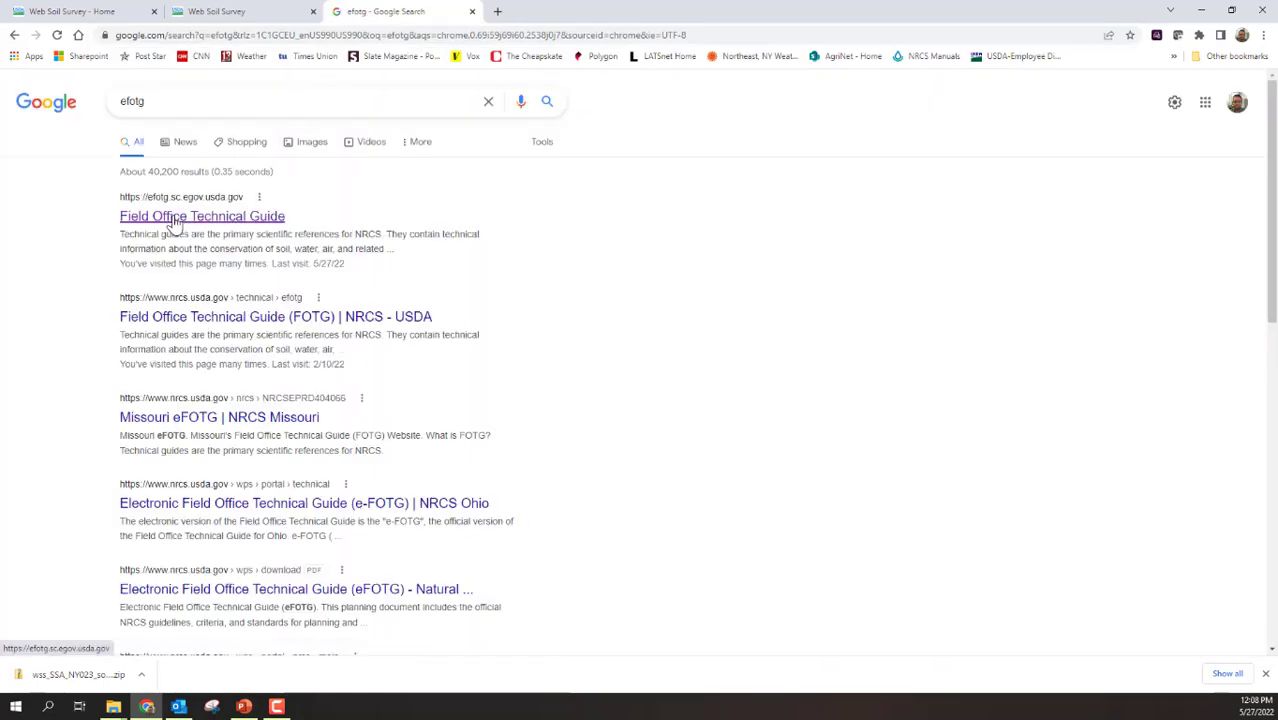
pyautogui.click(172, 222)
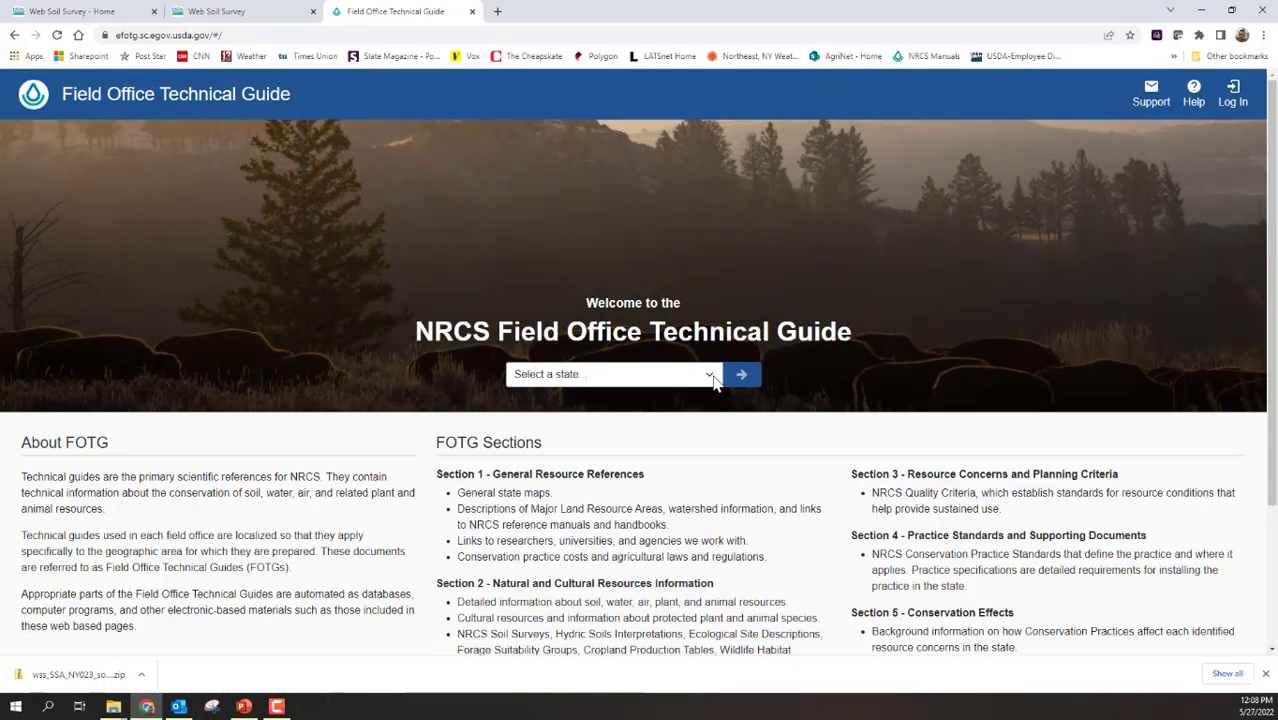
# Open the Field Office Technical Guide for the state of New York (NY).
pyautogui.click(713, 378)
pyautogui.scroll(-5, 620, 550)
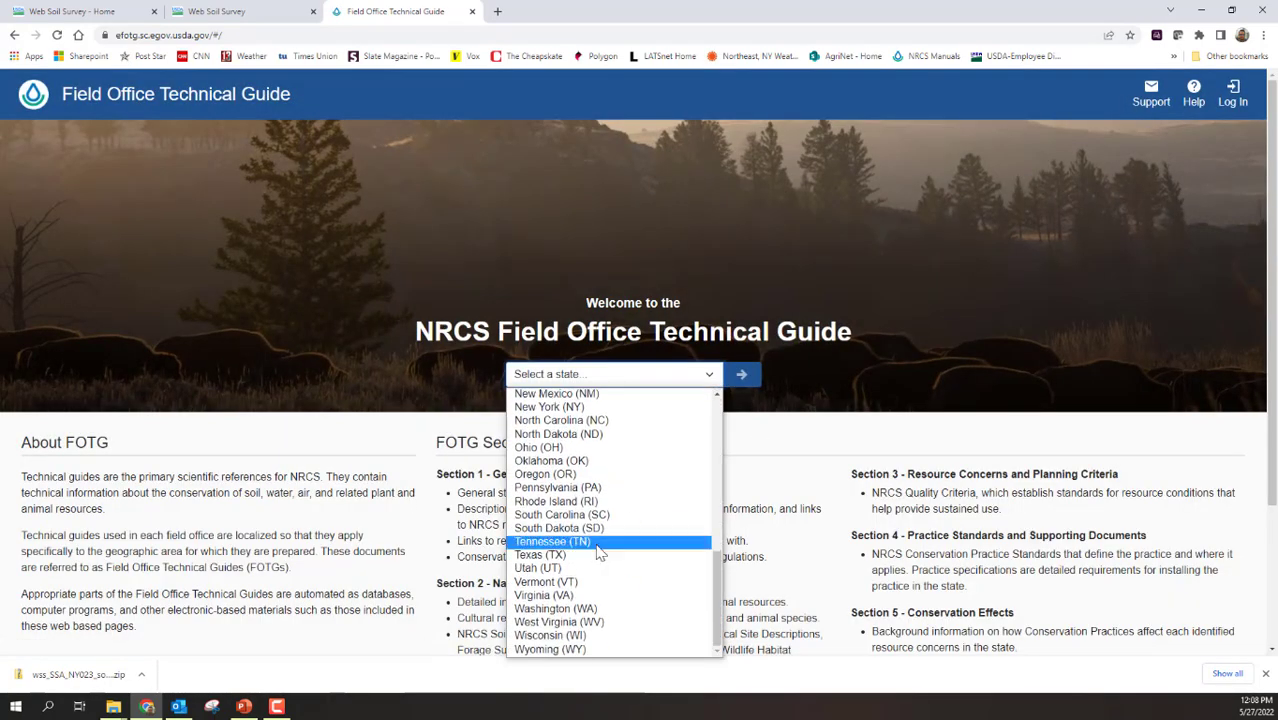
pyautogui.click(551, 408)
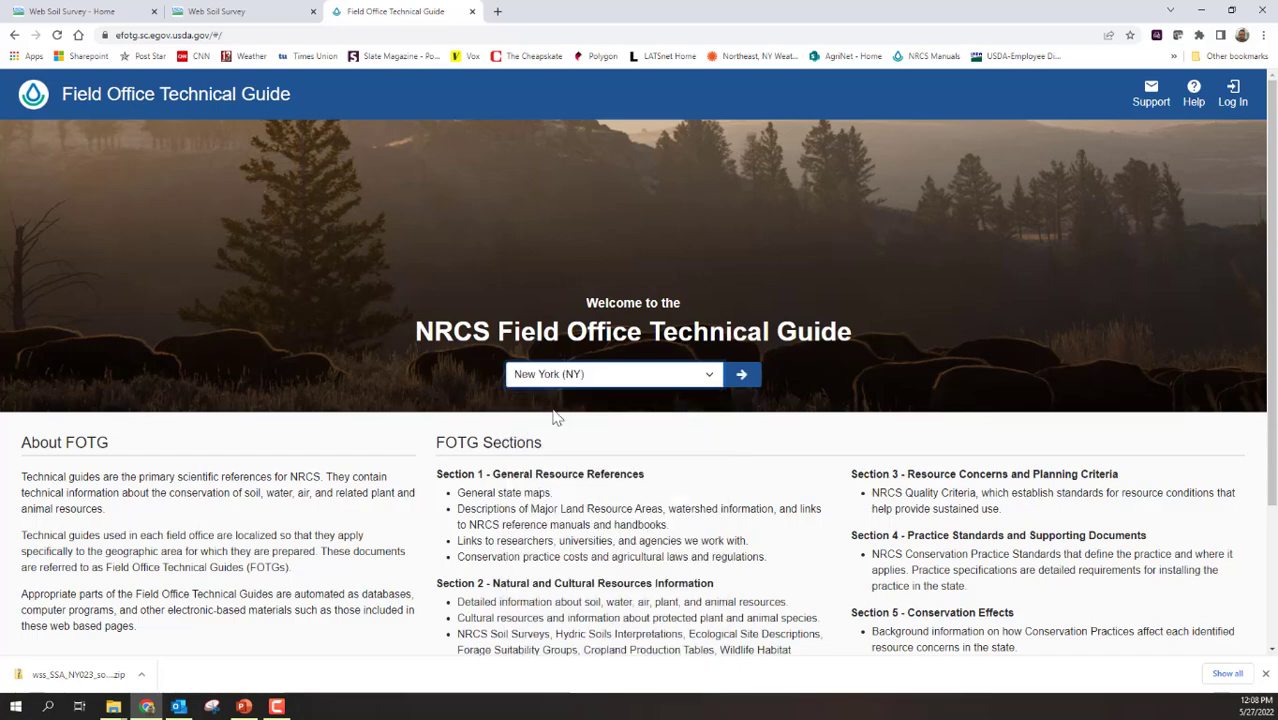
pyautogui.click(735, 384)
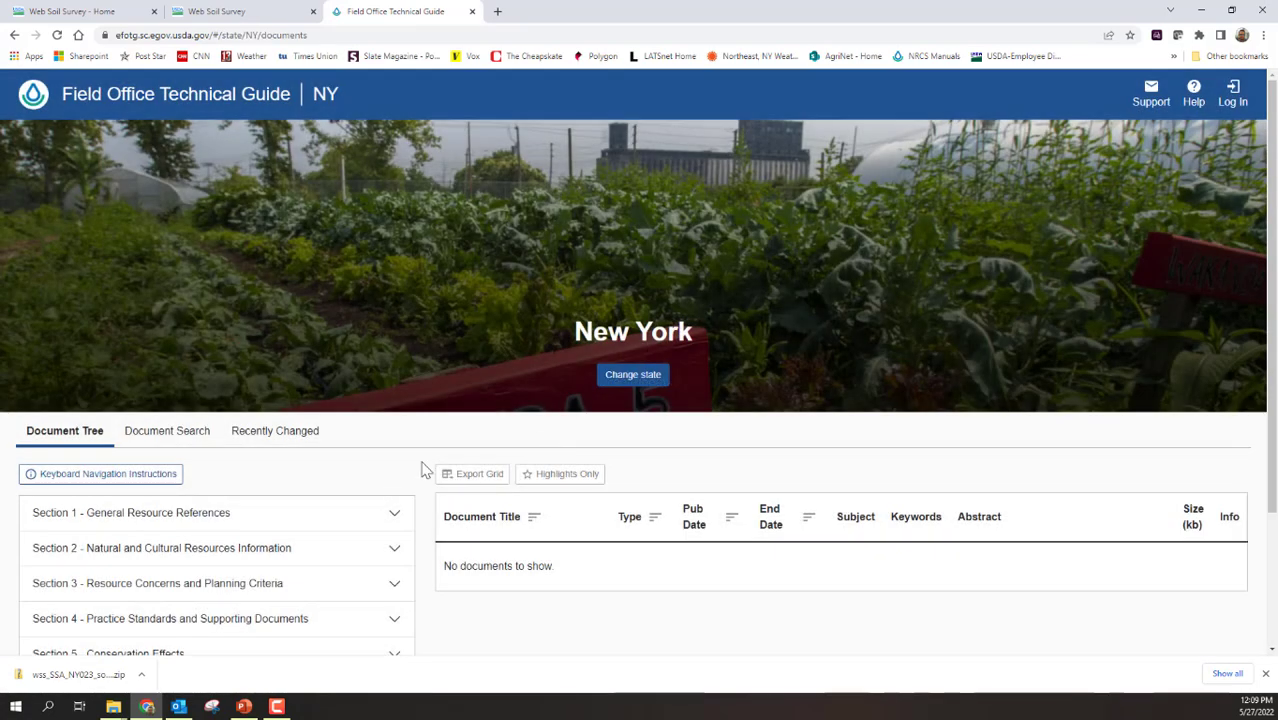
# Search the New York technical guide documents for "hydrologic".
pyautogui.scroll(-1, 436, 423)
pyautogui.click(165, 366)
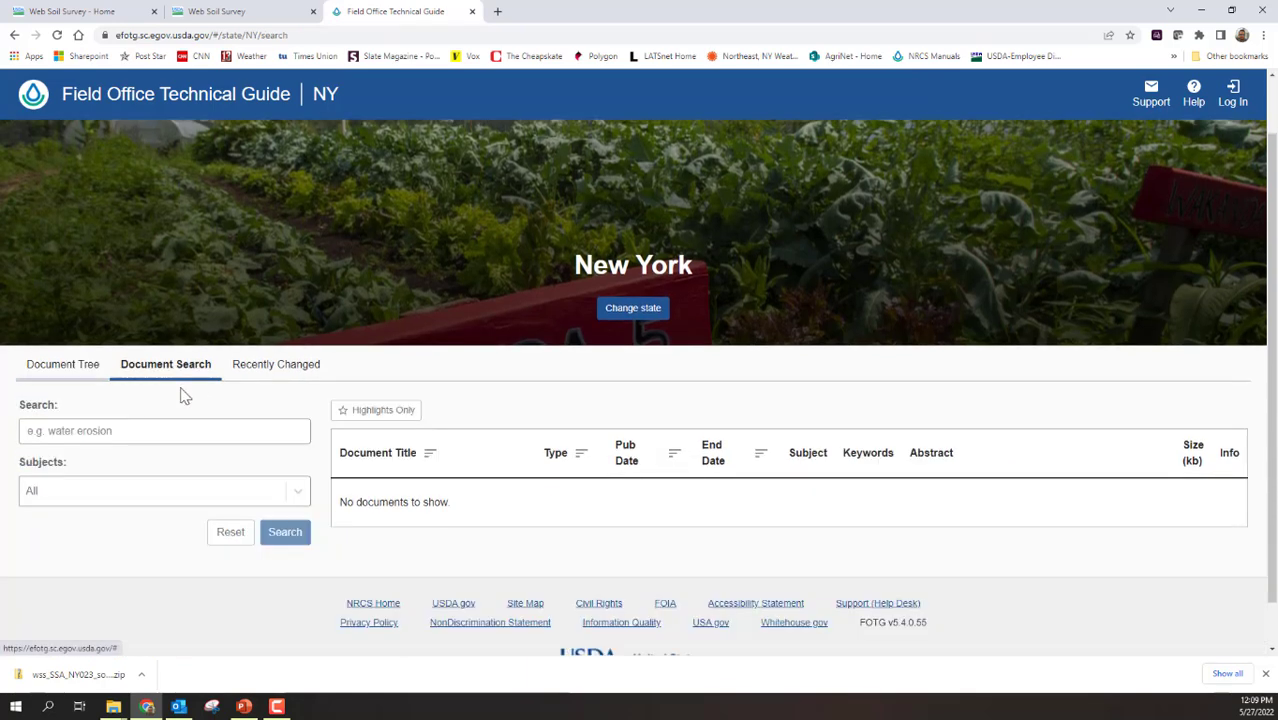
pyautogui.click(151, 431)
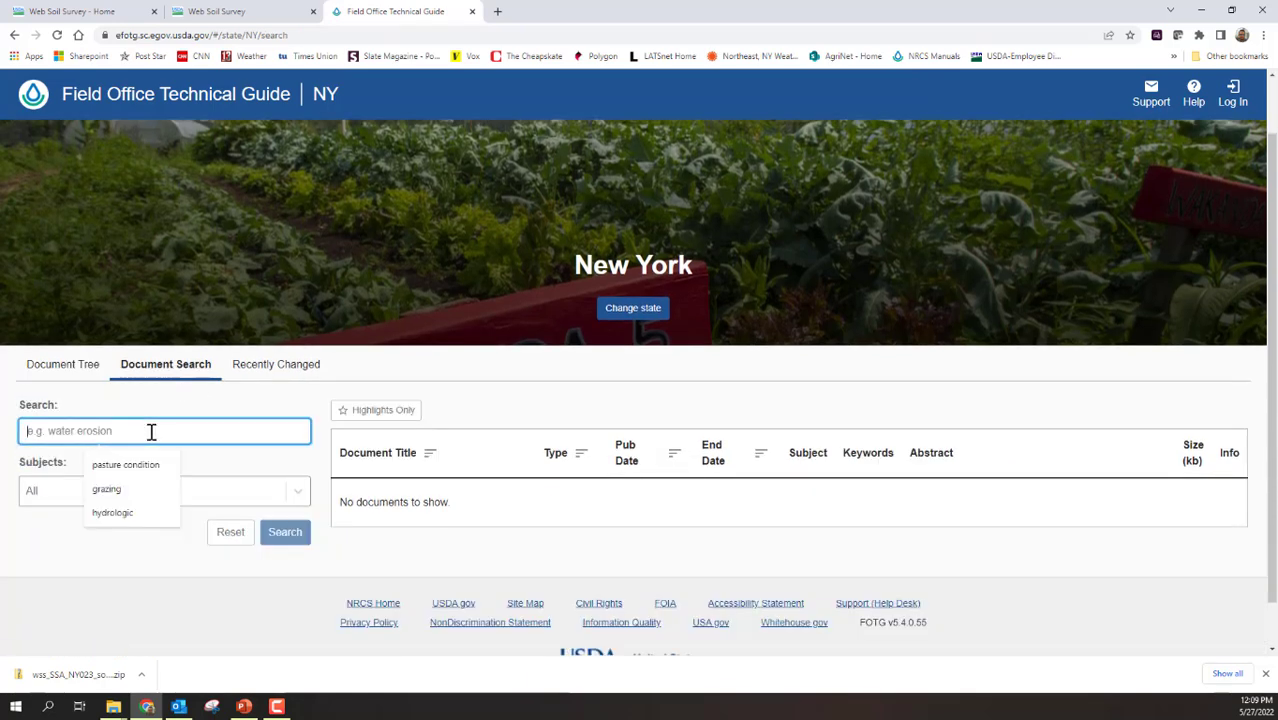
pyautogui.write('hydrologic')
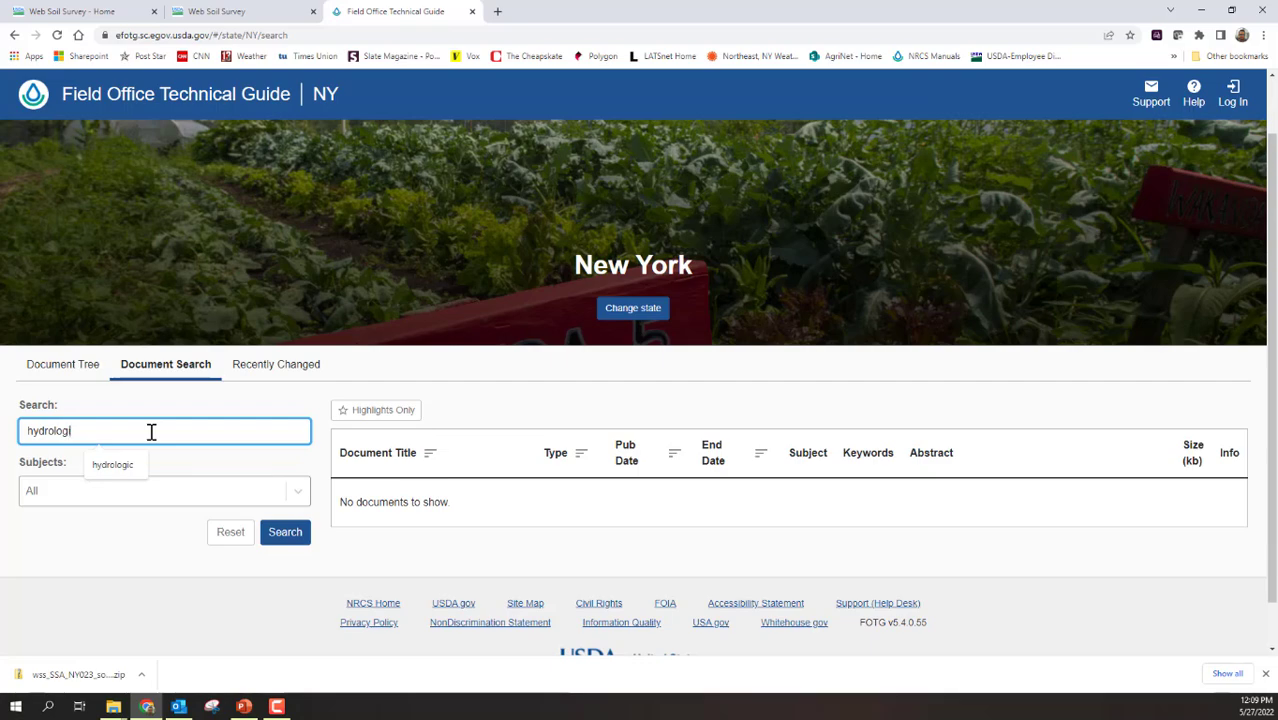
pyautogui.press('Return')
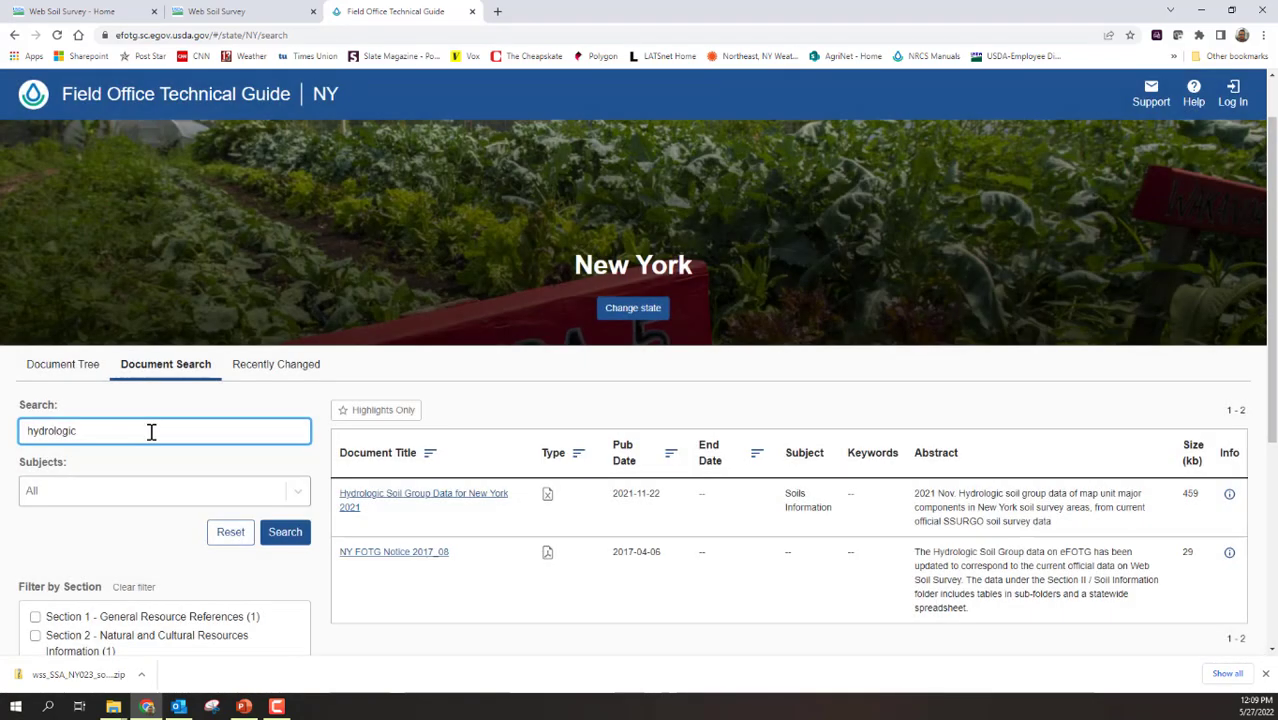
# Download the Hydrologic Soil Group Data for New York 2021 spreadsheet and show it in its download folder.
pyautogui.click(430, 503)
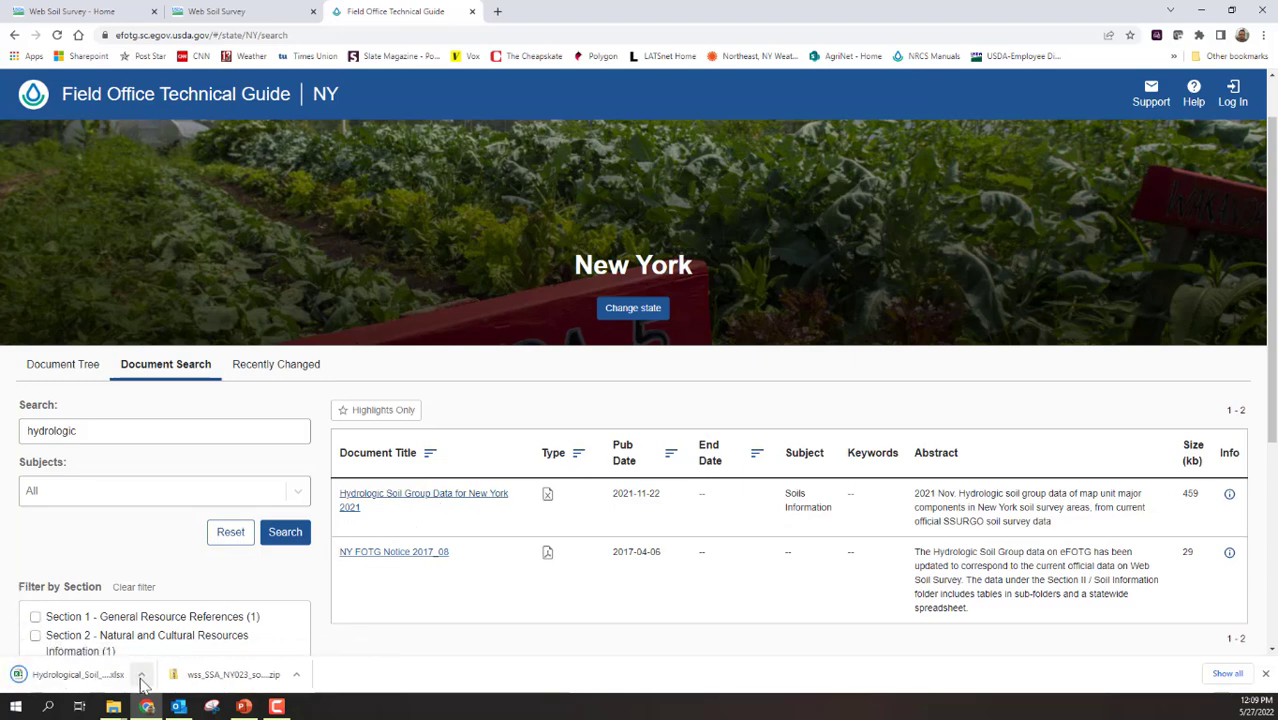
pyautogui.click(141, 674)
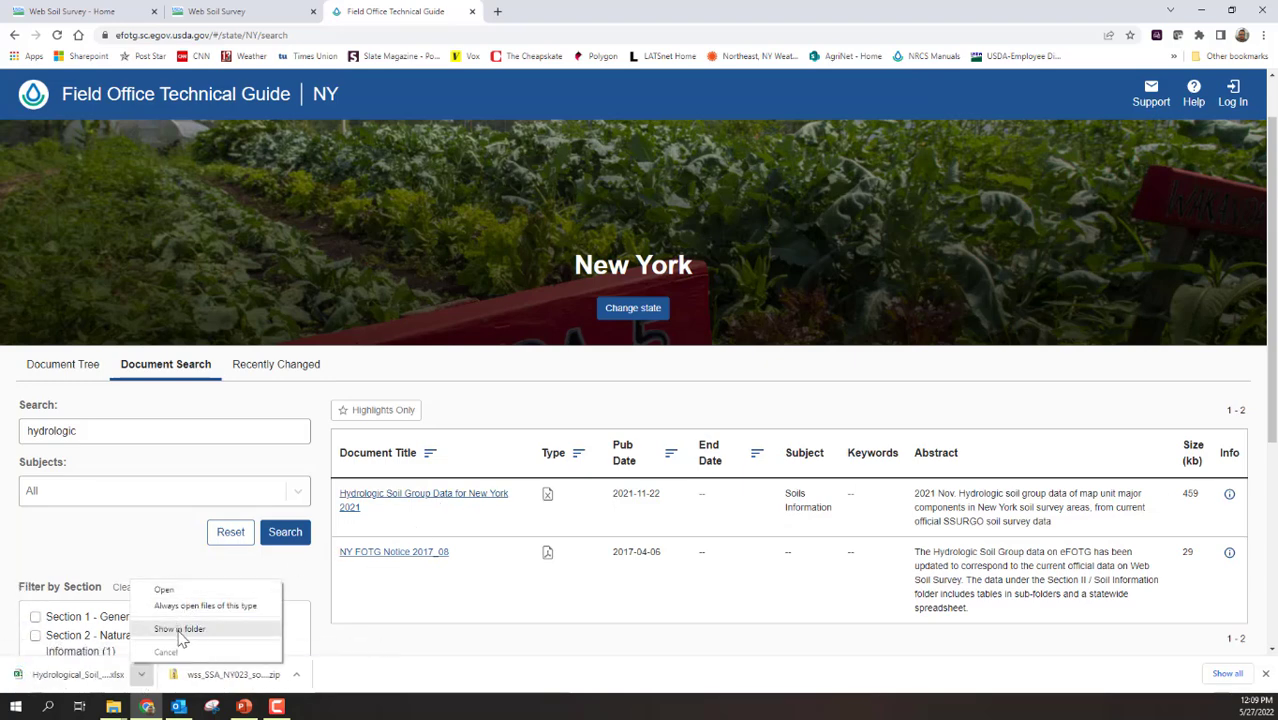
pyautogui.click(180, 630)
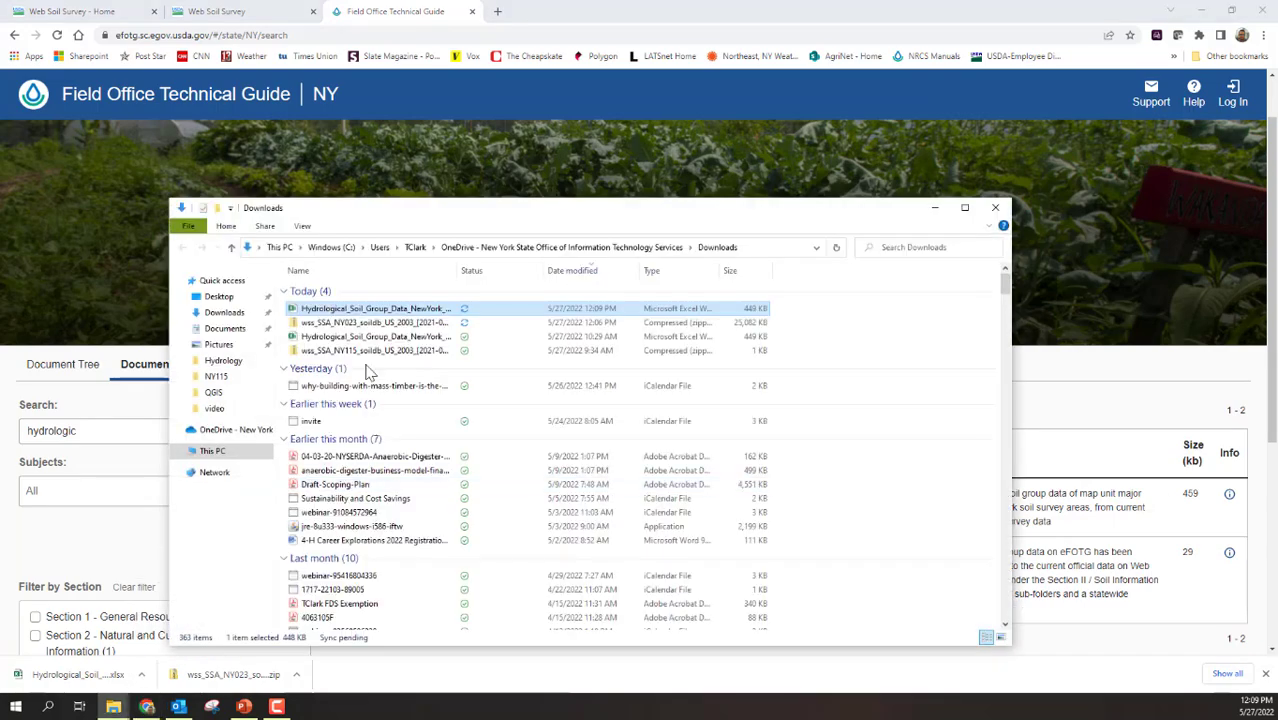
# Copy the downloaded hydrologic soil group workbook into Documents\QGIS\NY023.
pyautogui.rightClick(353, 310)
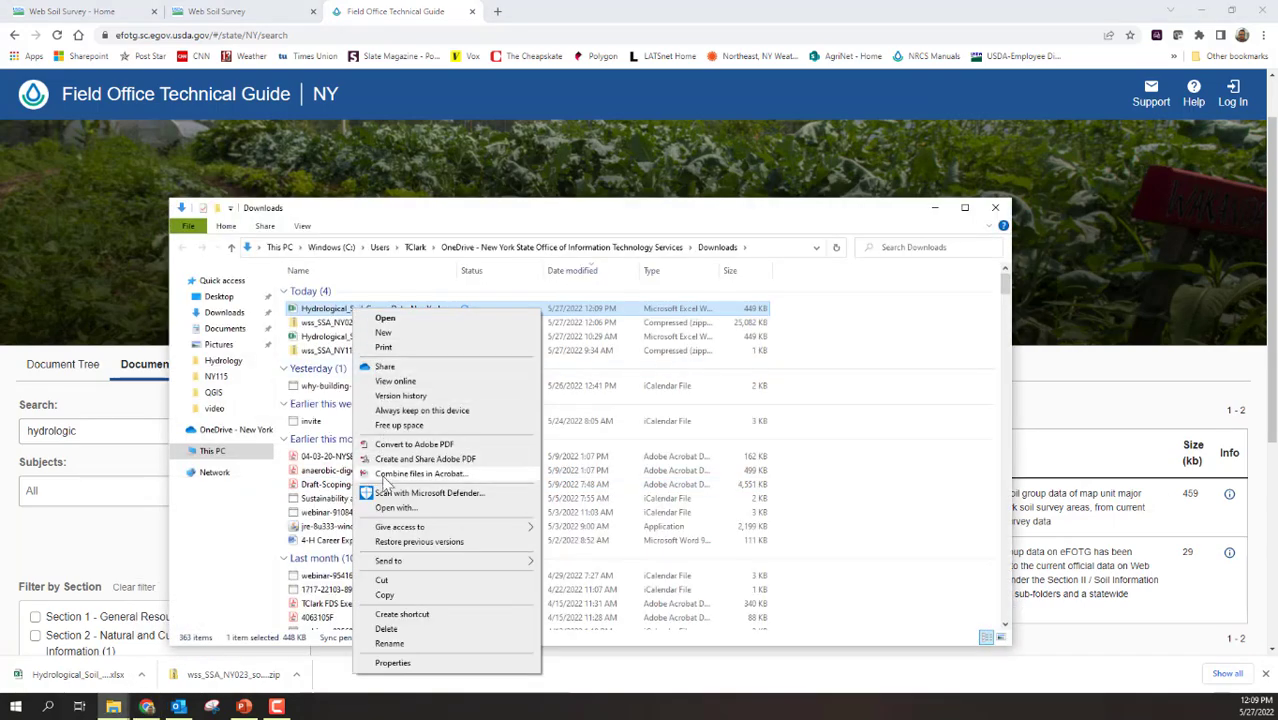
pyautogui.click(385, 594)
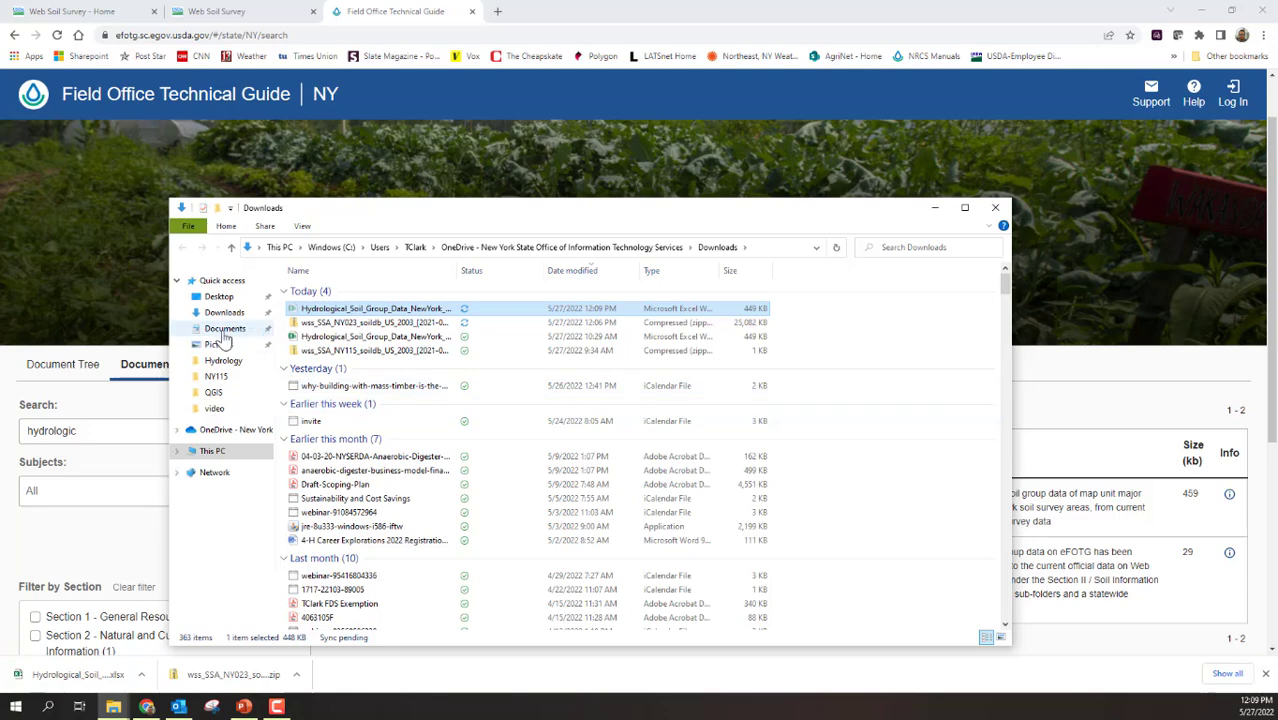
pyautogui.click(223, 331)
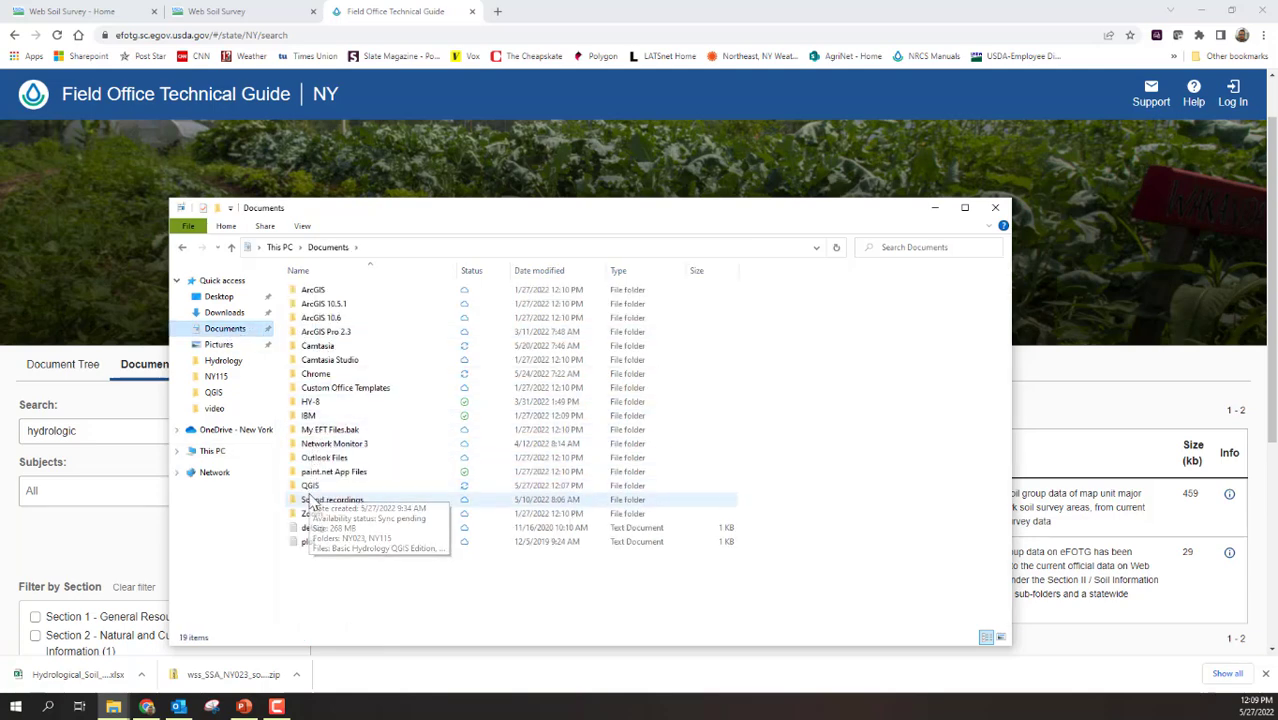
pyautogui.doubleClick(310, 485)
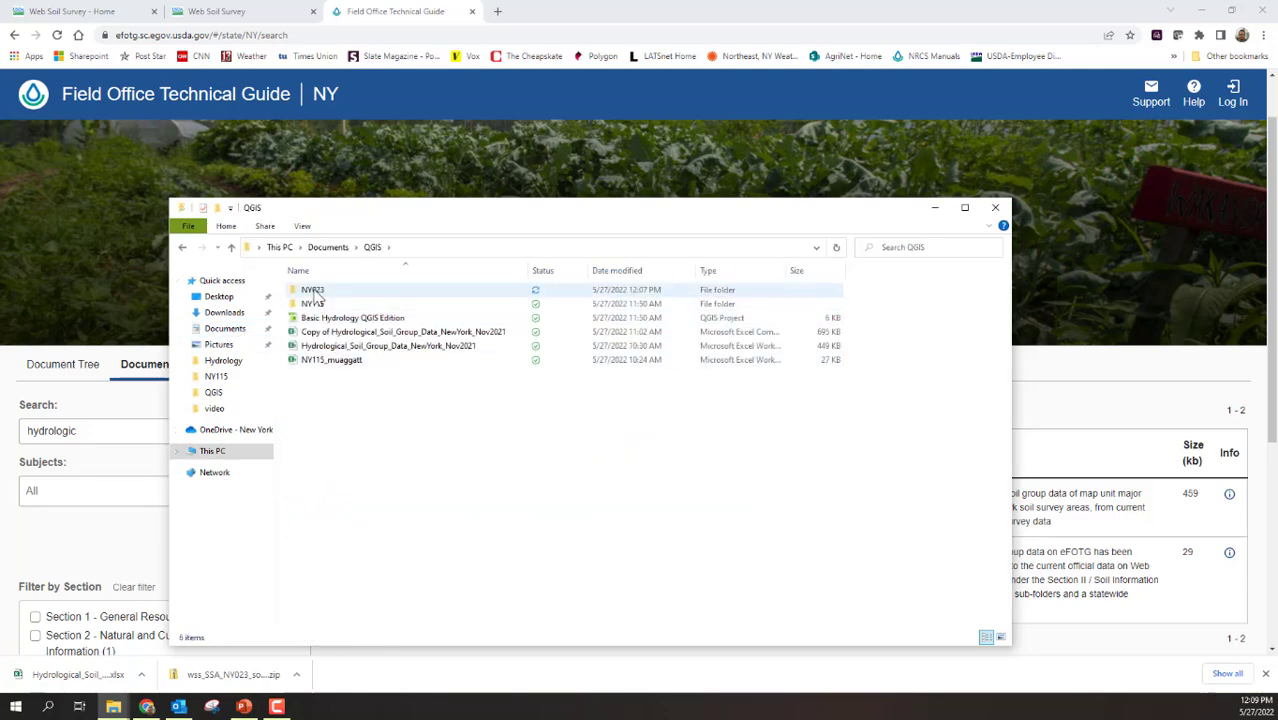
pyautogui.doubleClick(313, 291)
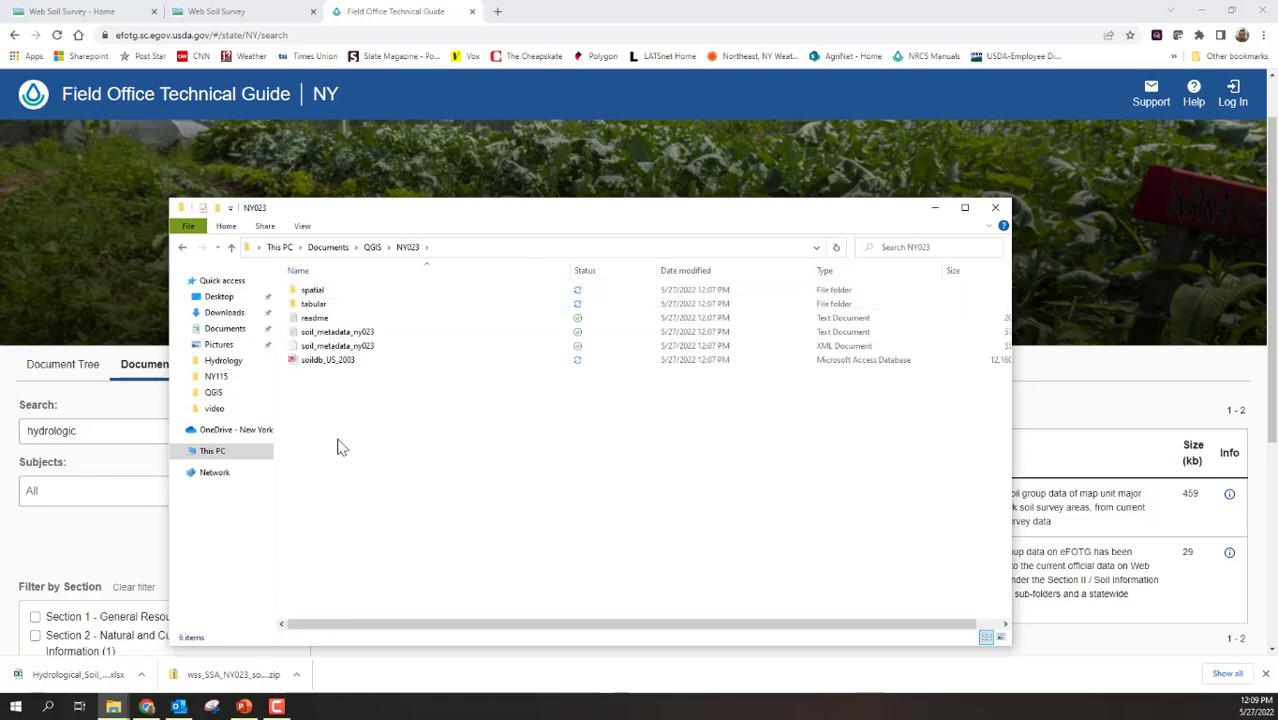
pyautogui.rightClick(337, 447)
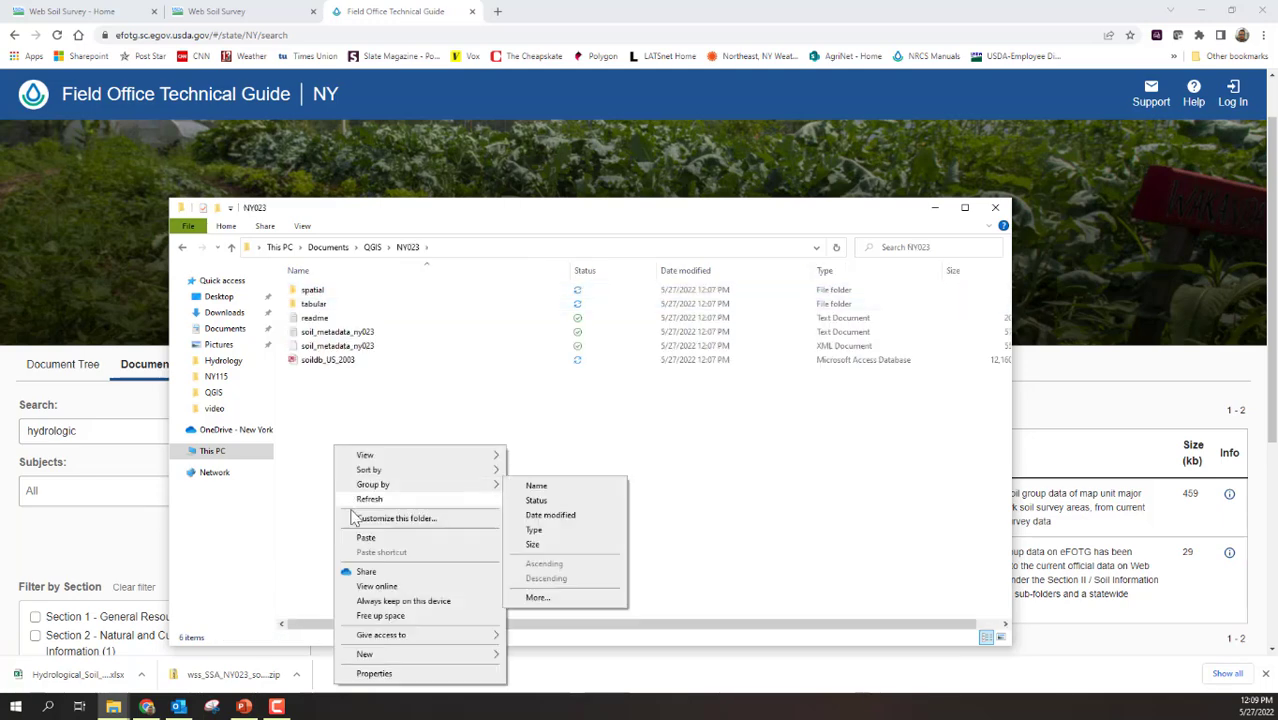
pyautogui.click(390, 537)
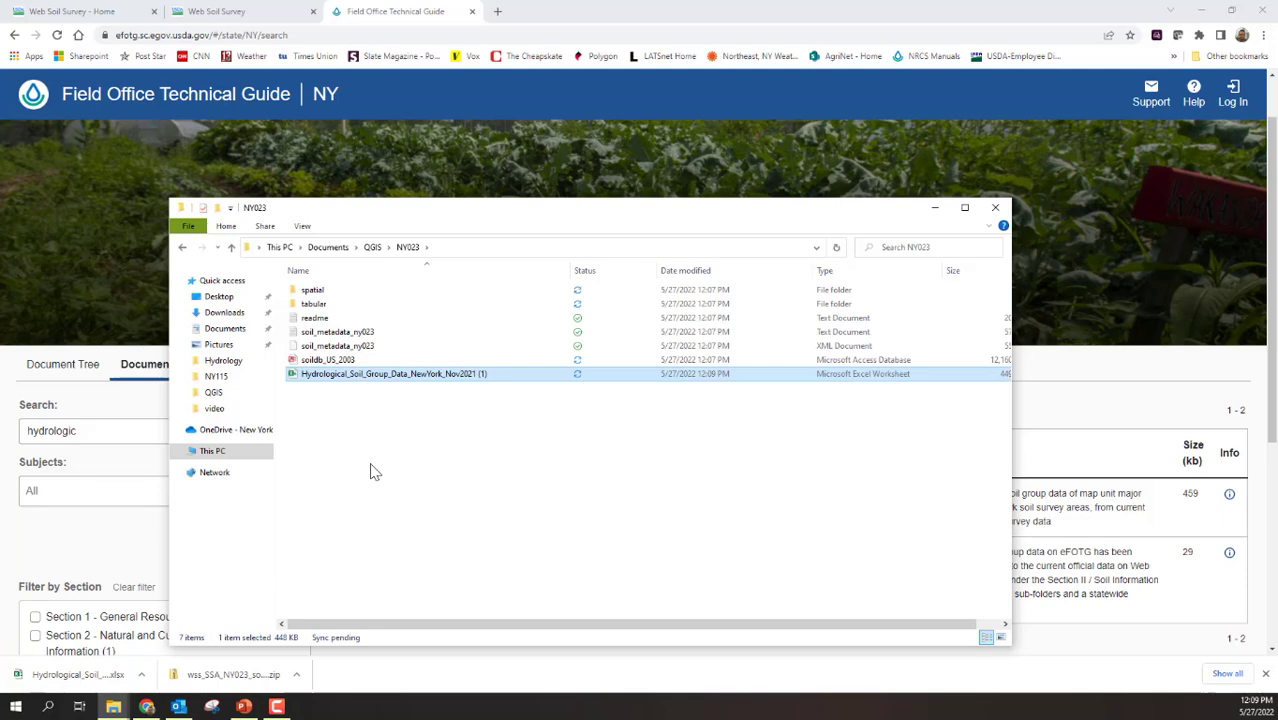
pyautogui.click(369, 416)
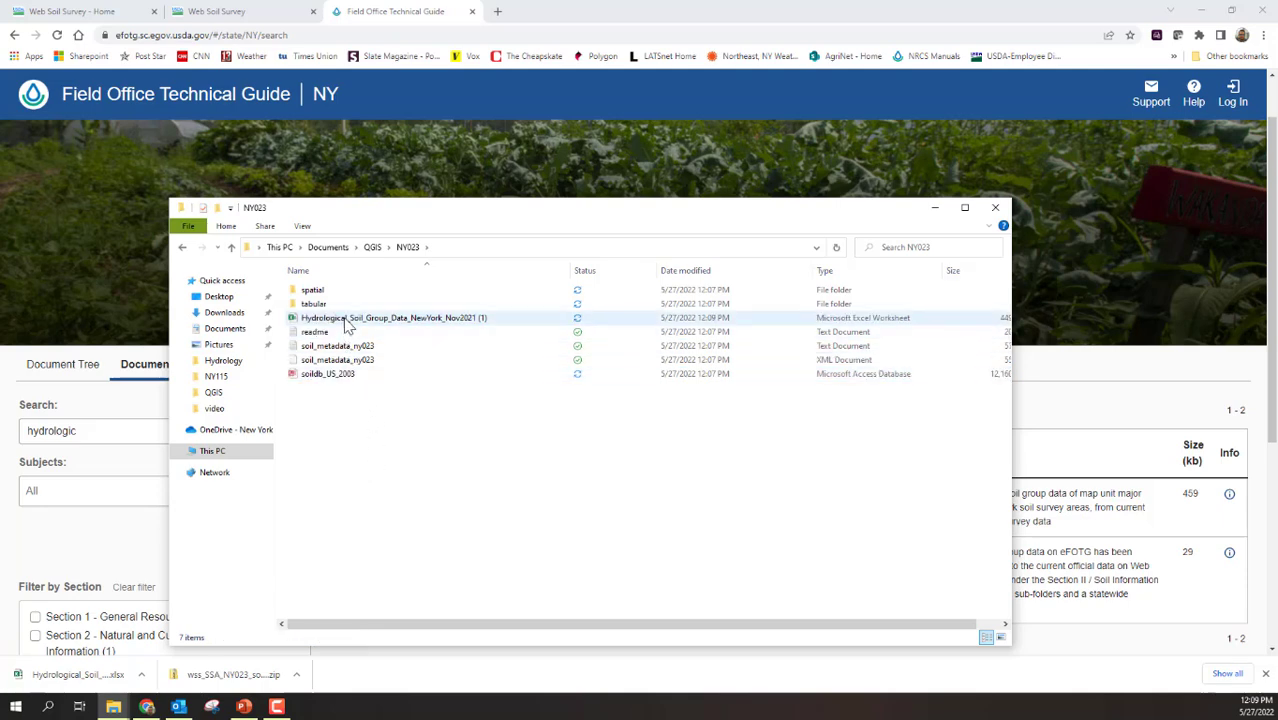
# Open the hydrologic soil group workbook in Excel and save a copy in NY023 as CSV UTF-8 (Comma delimited) named "Hydrologic CSV".
pyautogui.doubleClick(347, 320)
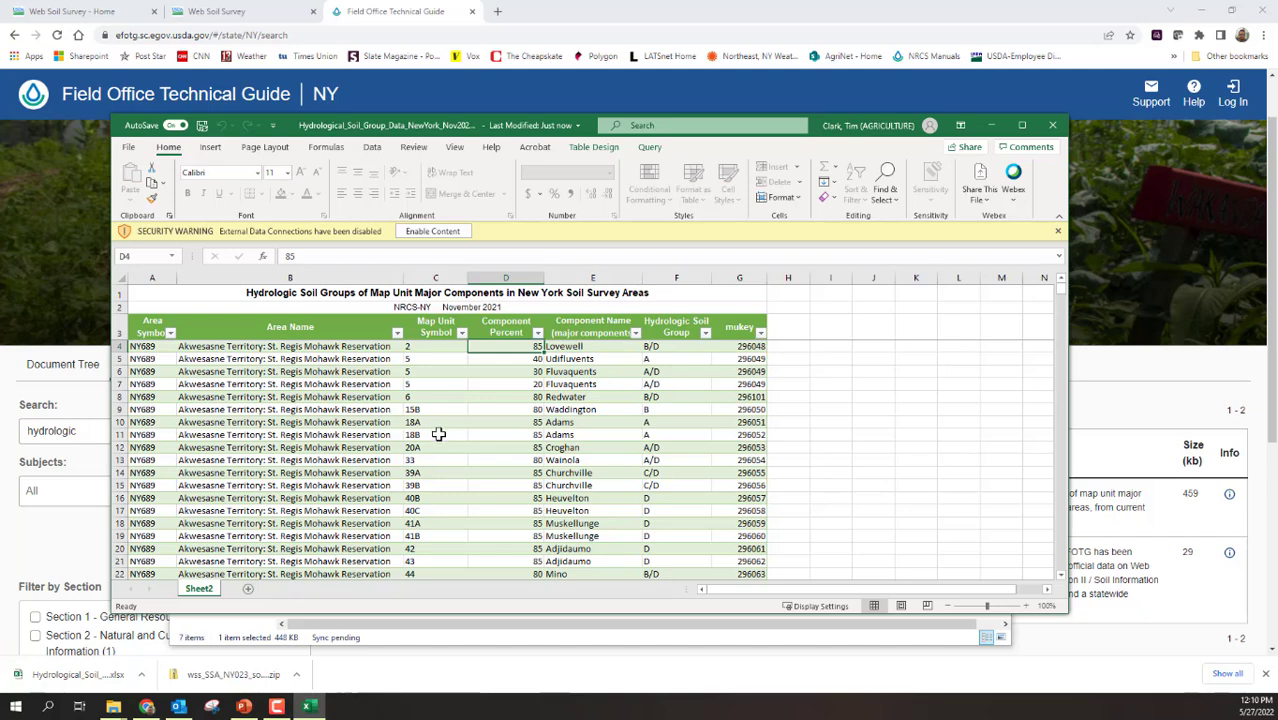
pyautogui.click(128, 150)
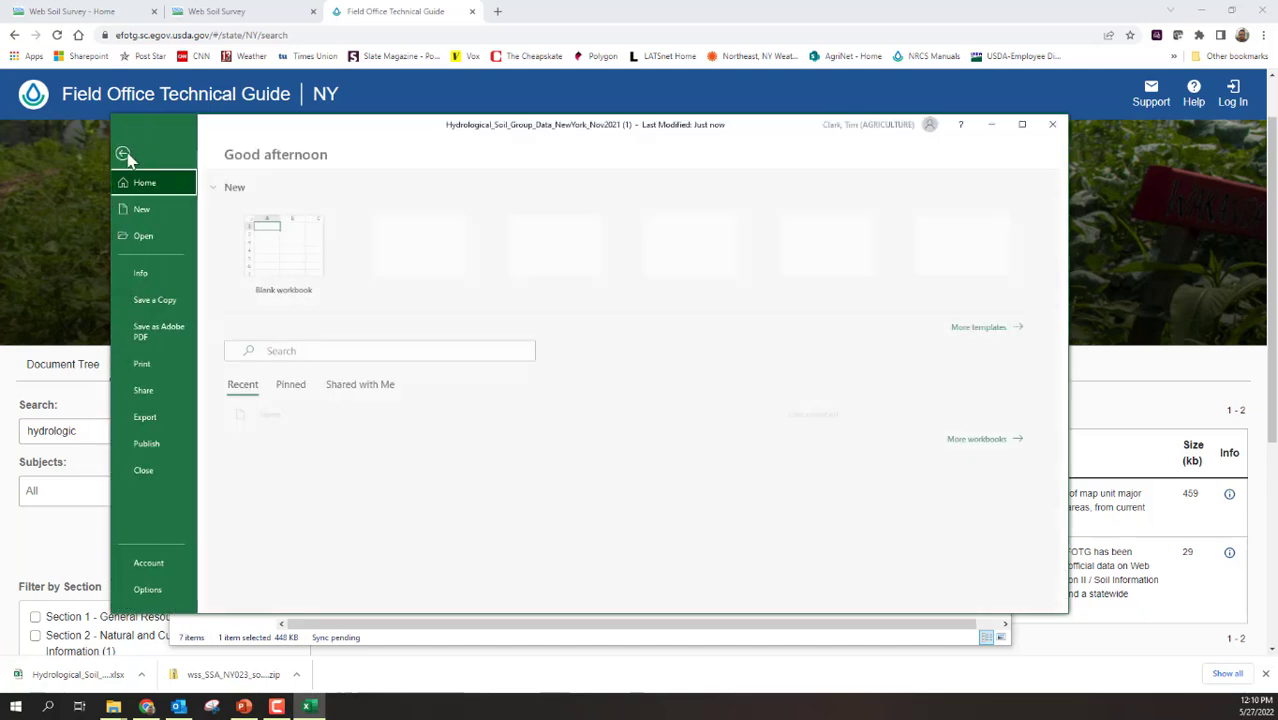
pyautogui.click(162, 301)
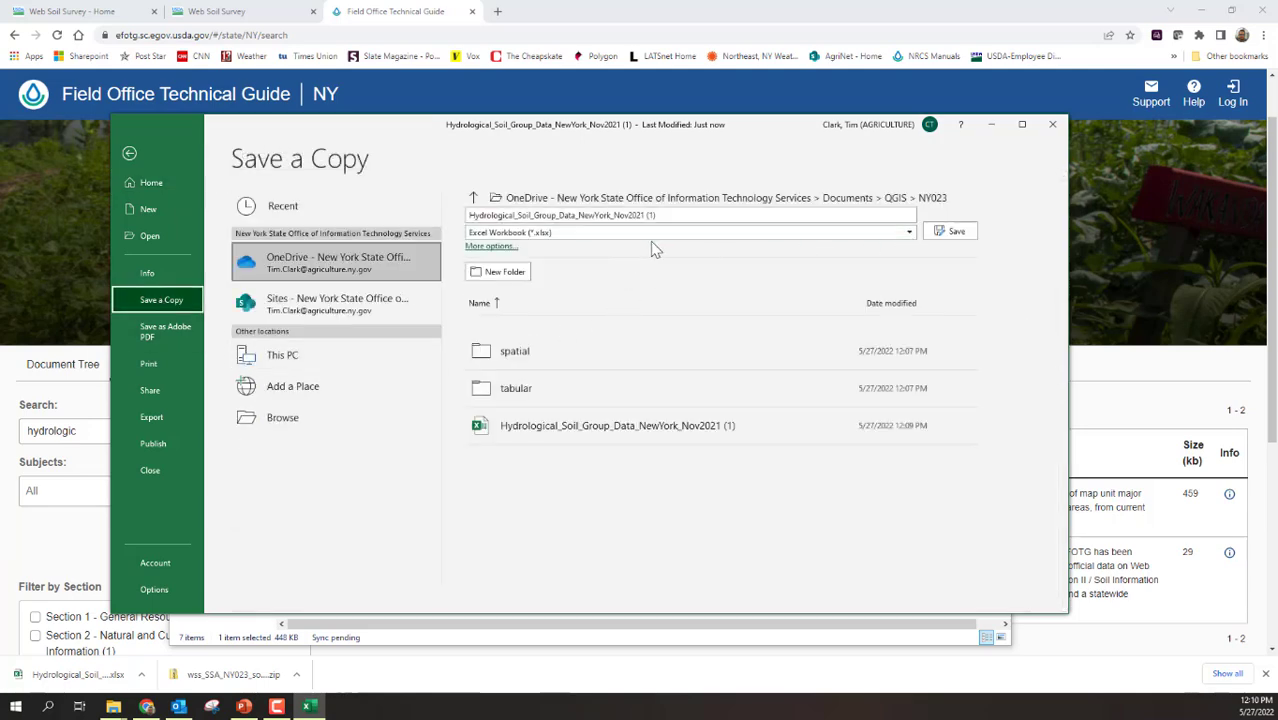
pyautogui.click(910, 236)
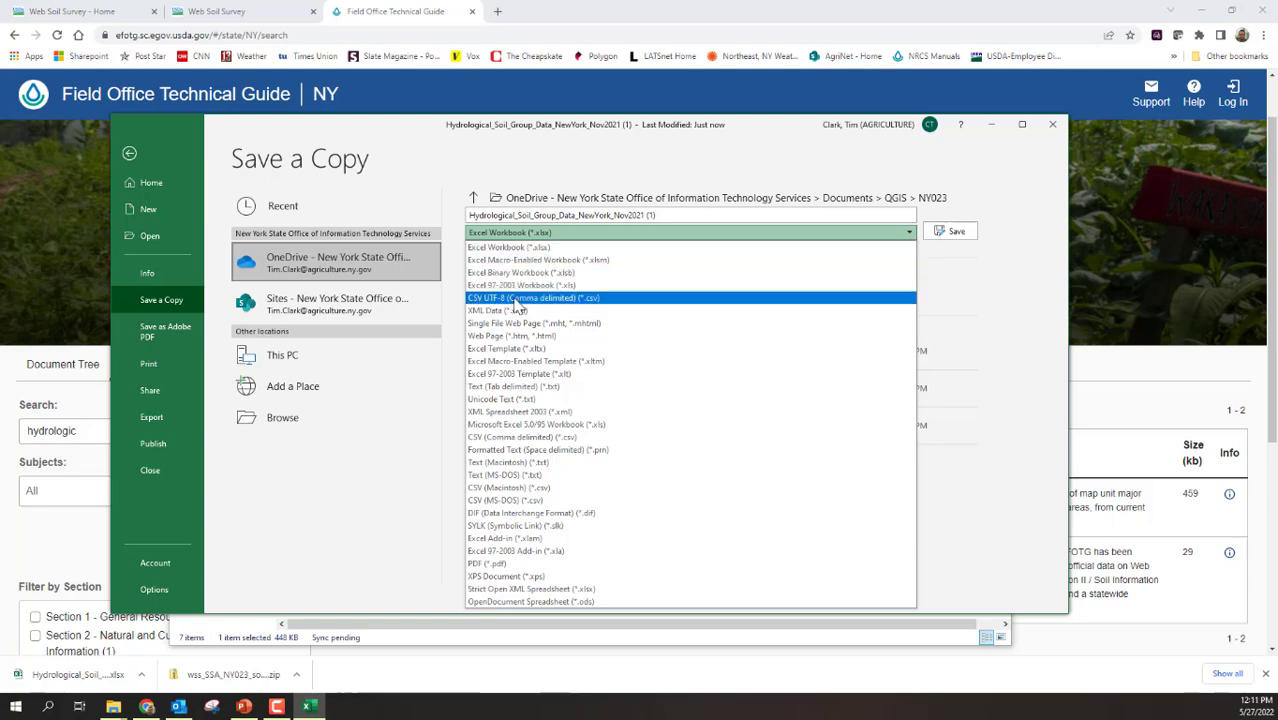
pyautogui.click(561, 299)
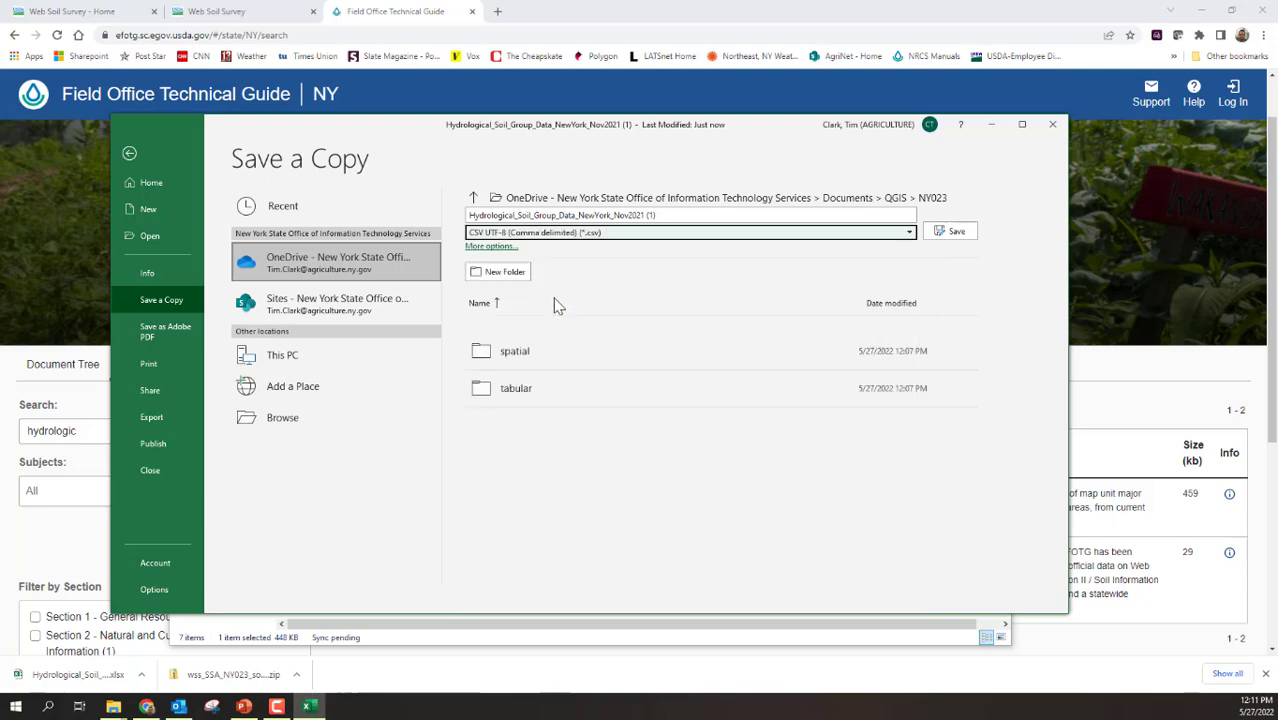
pyautogui.click(672, 214)
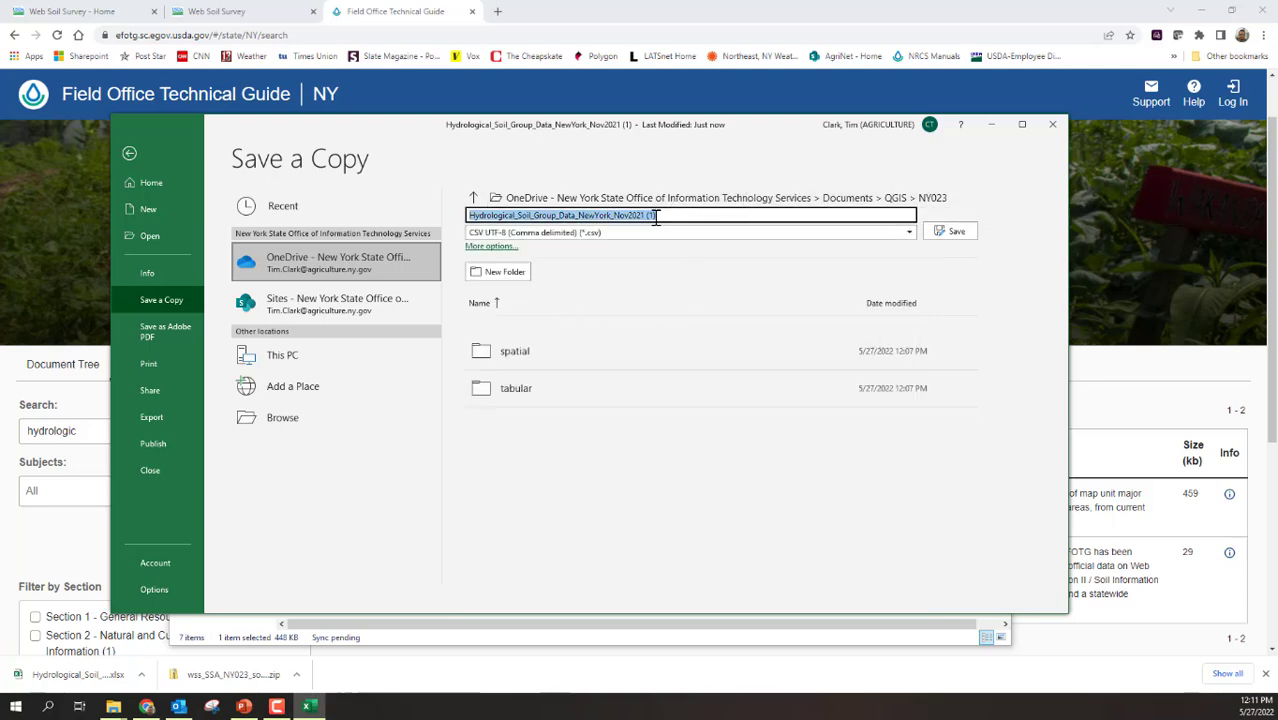
pyautogui.moveTo(663, 216); pyautogui.dragTo(456, 216)
pyautogui.write('Hydrologic CSV')
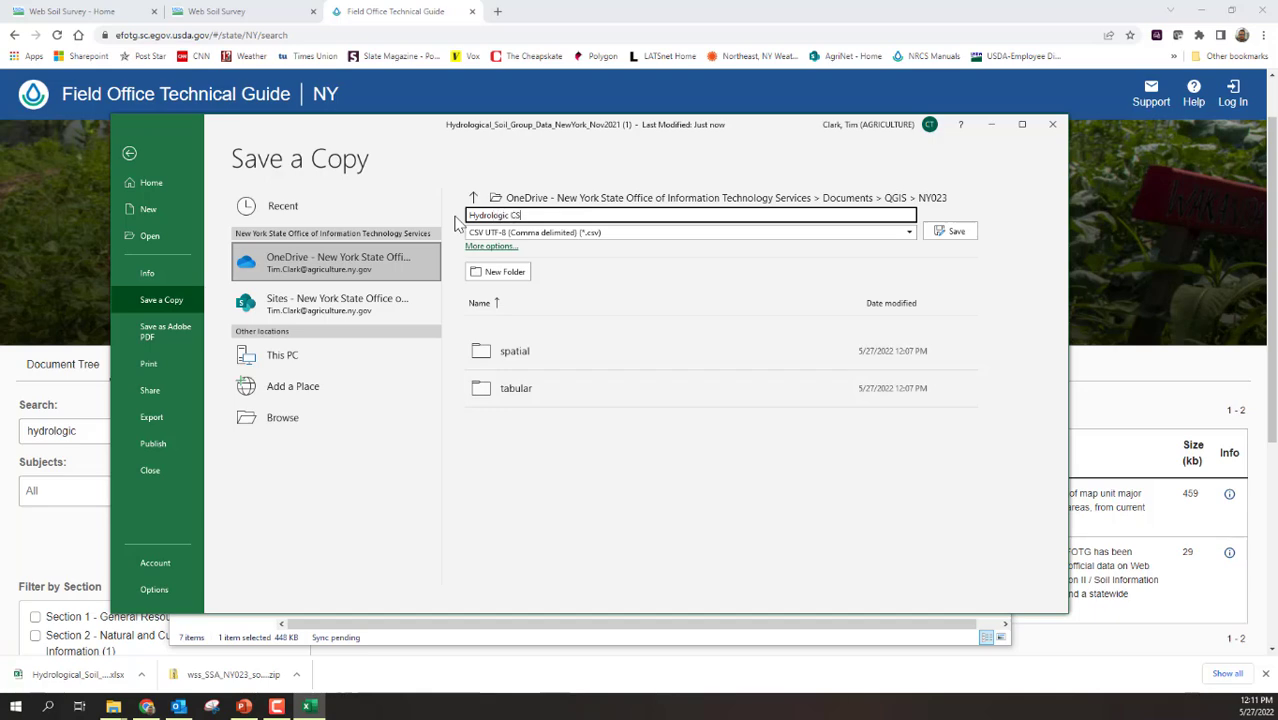
pyautogui.click(956, 231)
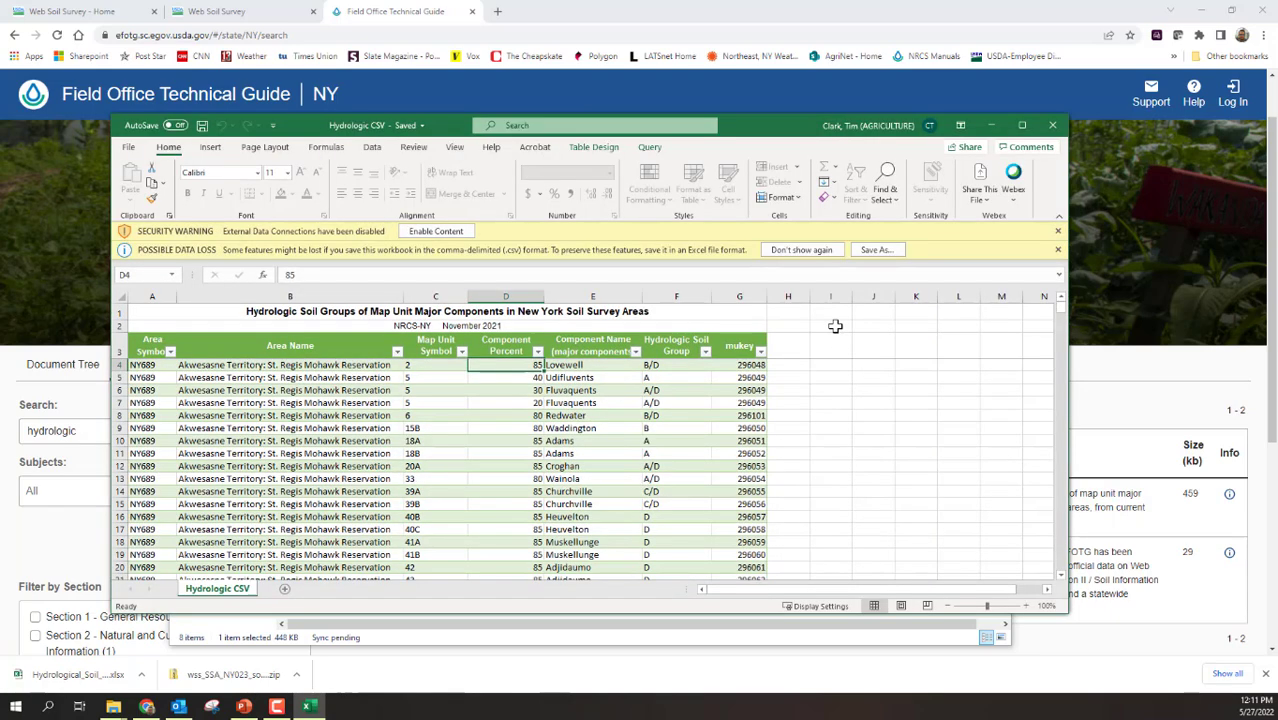
# Dismiss the possible data loss notice and close the Hydrologic CSV workbook, returning to the NY023 folder.
pyautogui.click(806, 250)
pyautogui.moveTo(776, 132); pyautogui.dragTo(752, 146)
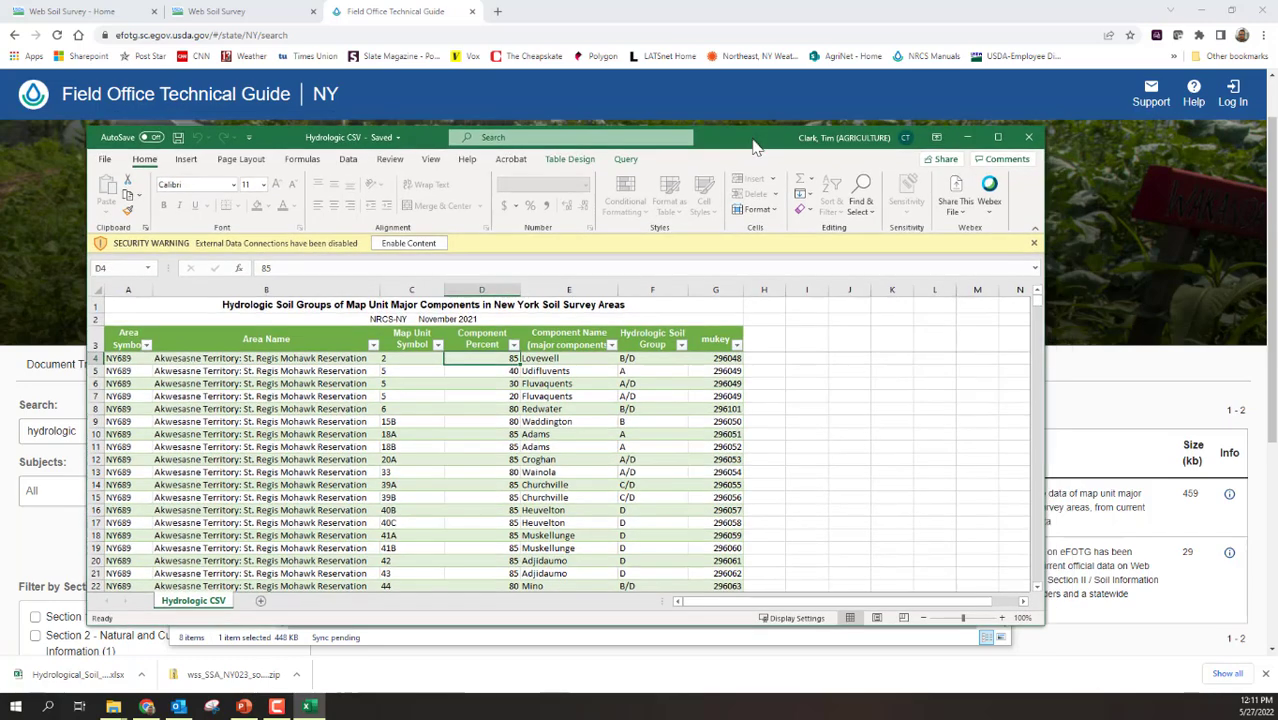
pyautogui.click(1031, 140)
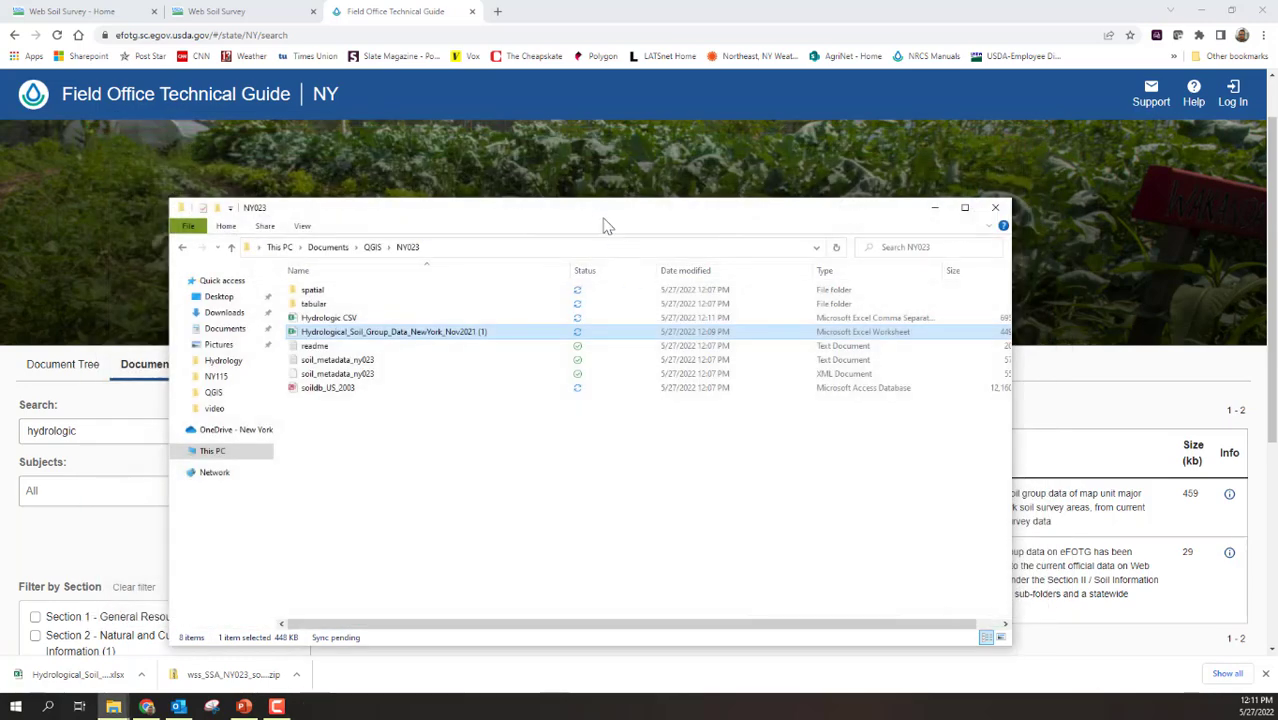
pyautogui.moveTo(572, 215)
pyautogui.mouseDown()
pyautogui.moveTo(618, 208)
pyautogui.moveTo(565, 191)
pyautogui.mouseUp()
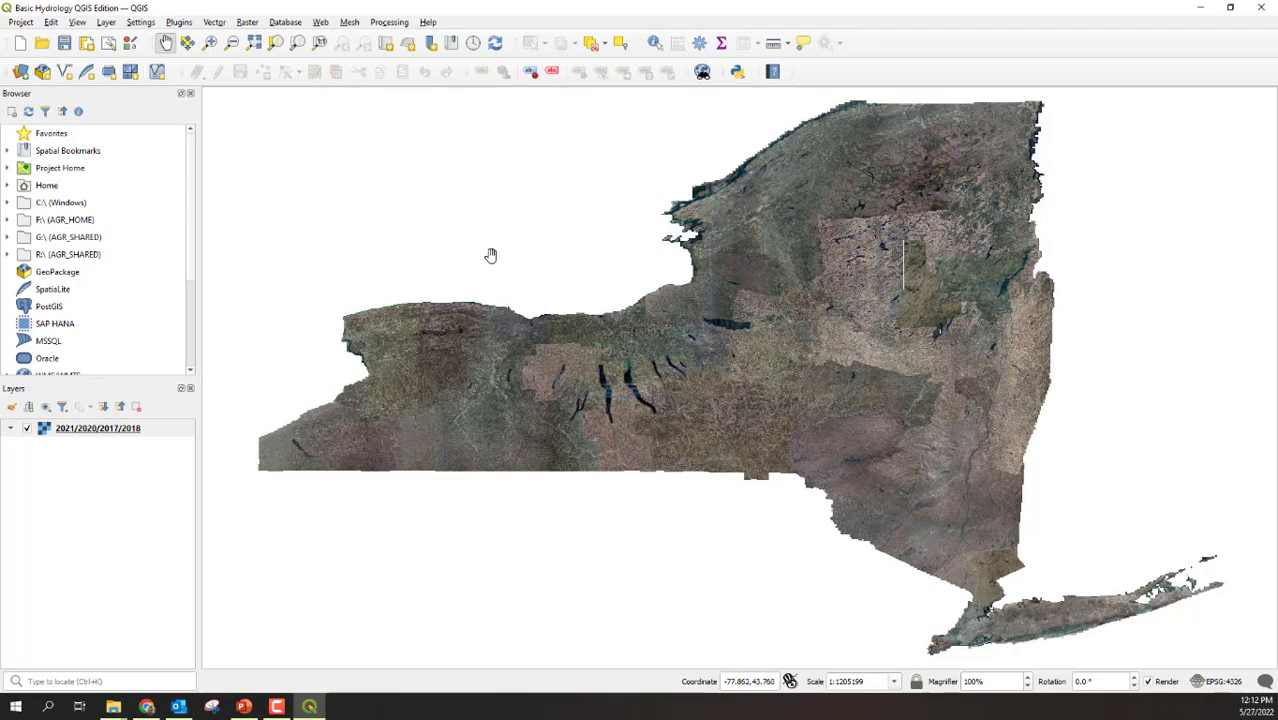
# Start adding a vector layer in QGIS and browse to Documents\QGIS\NY023\spatial for its source dataset.
pyautogui.click(107, 22)
pyautogui.moveTo(135, 70)
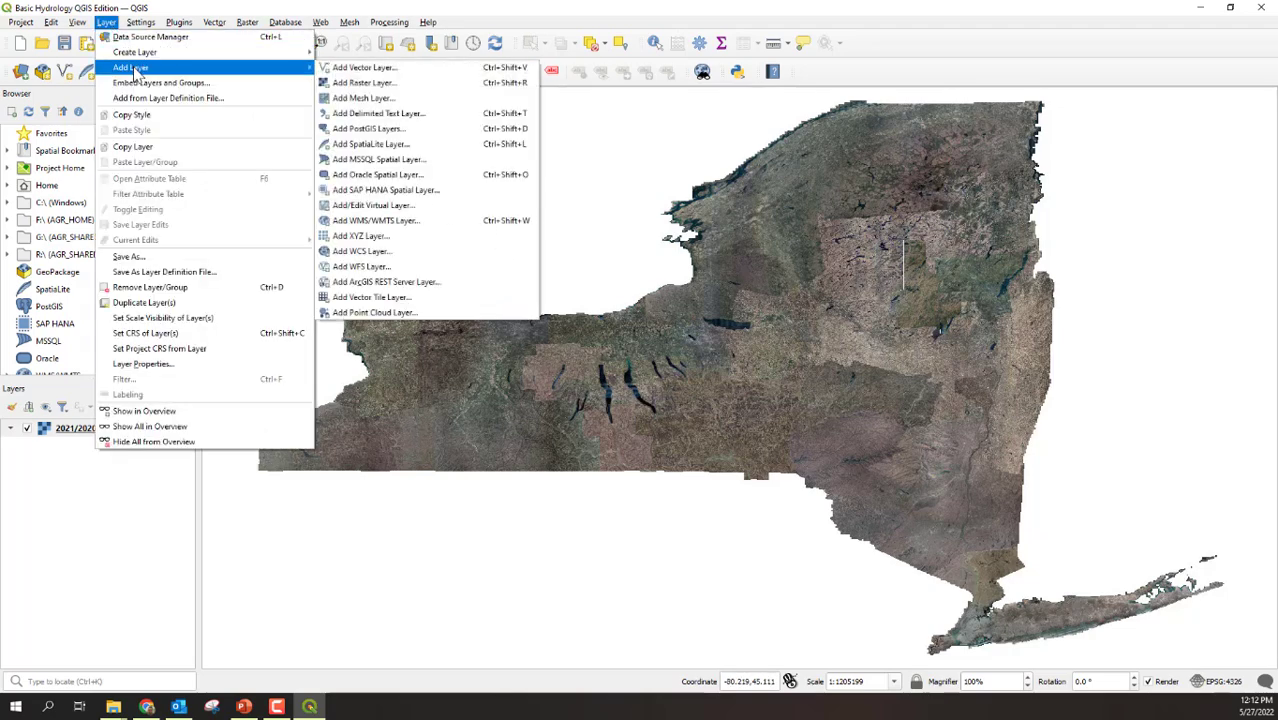
pyautogui.click(365, 68)
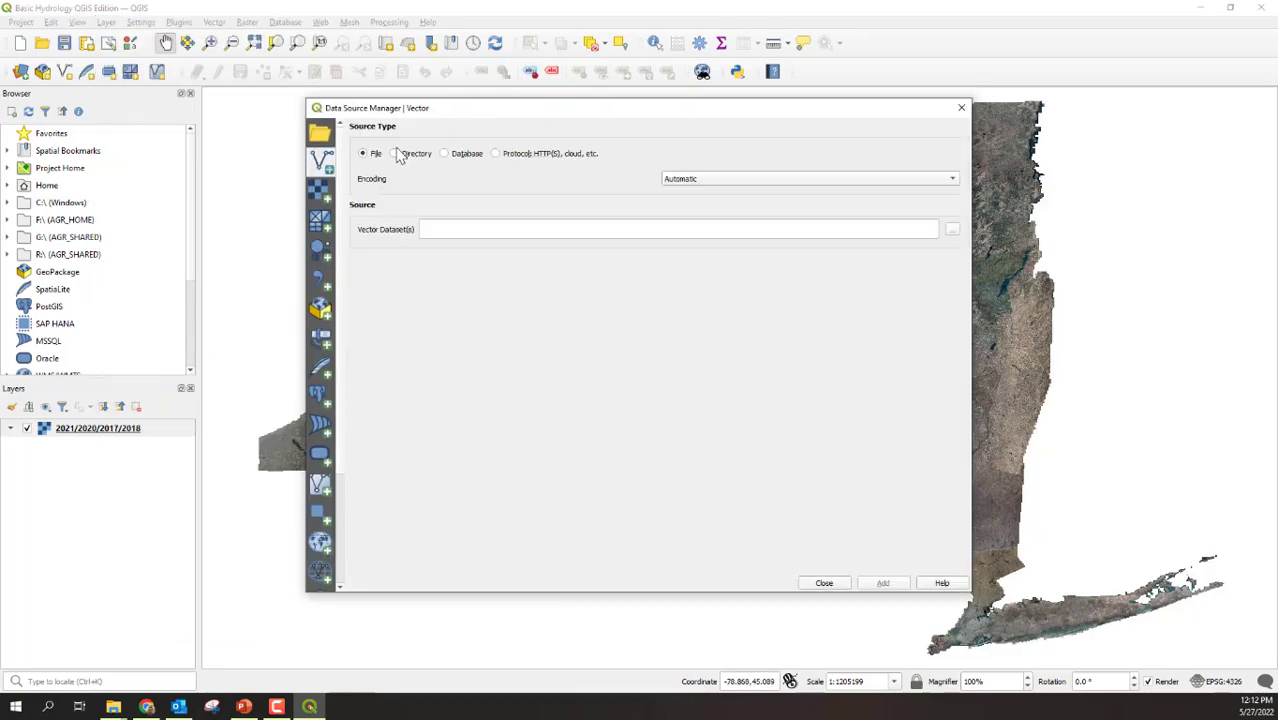
pyautogui.click(953, 231)
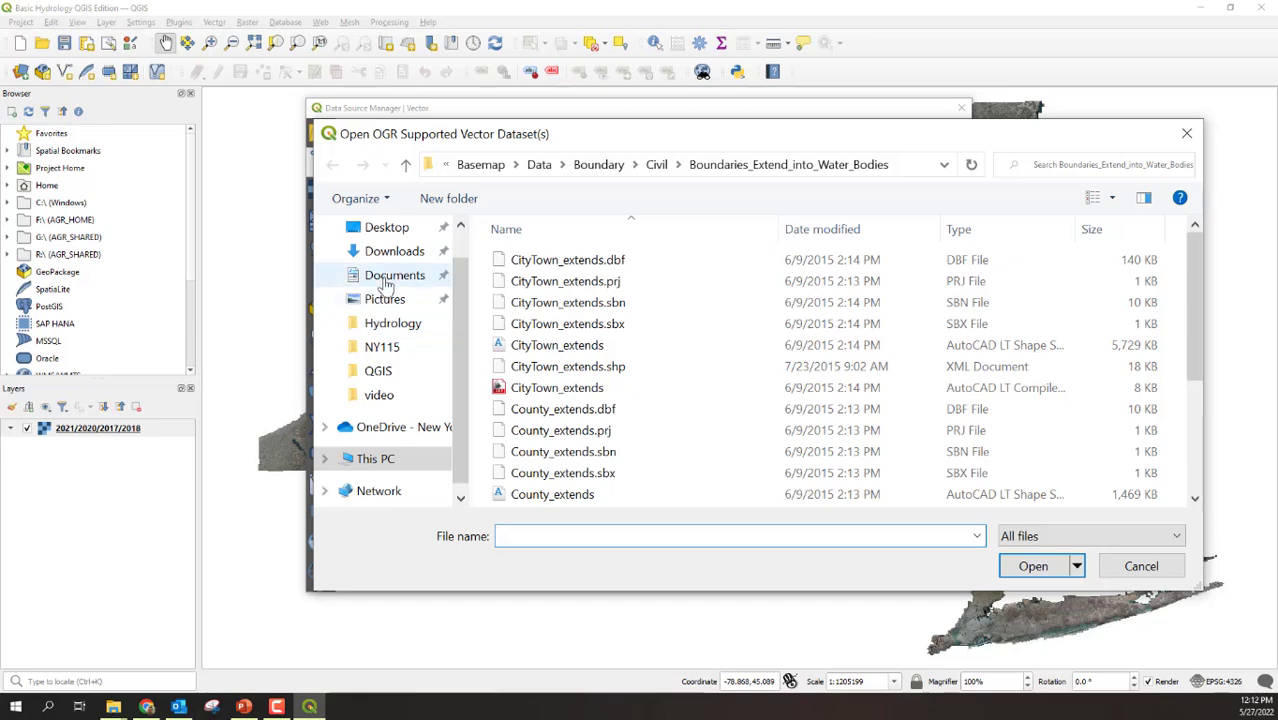
pyautogui.click(392, 275)
pyautogui.scroll(-3, 556, 444)
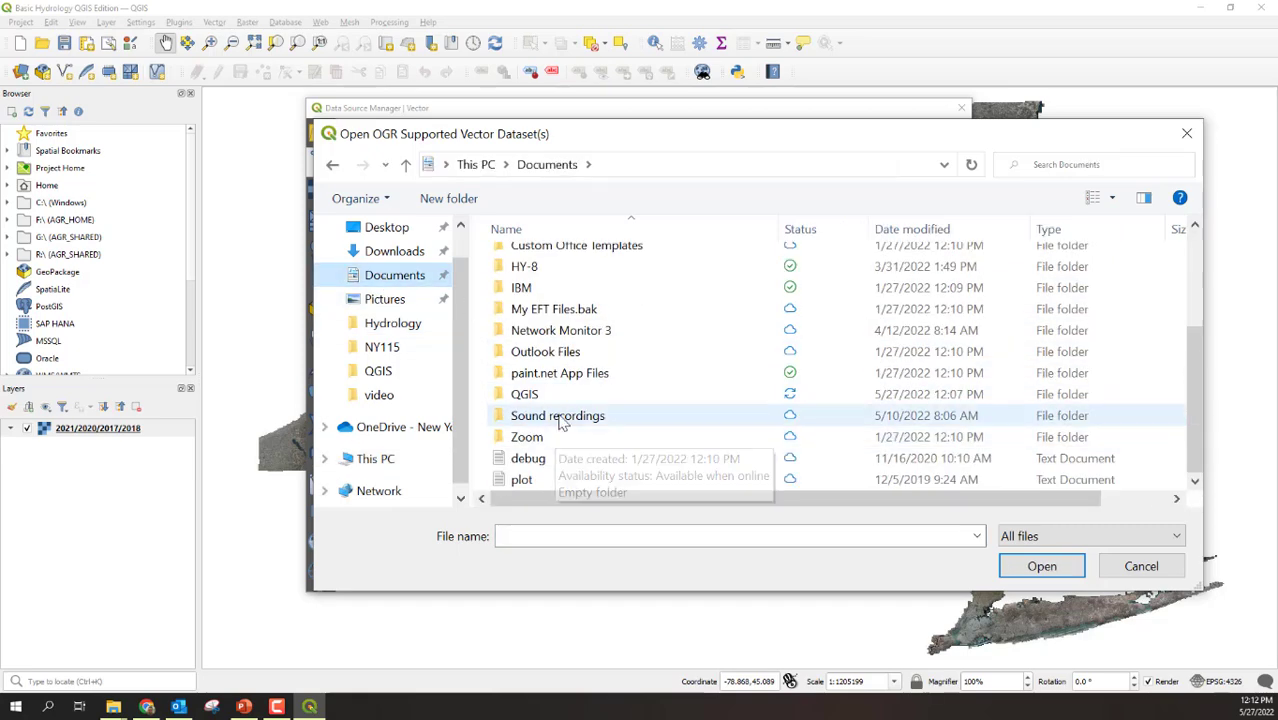
pyautogui.doubleClick(530, 391)
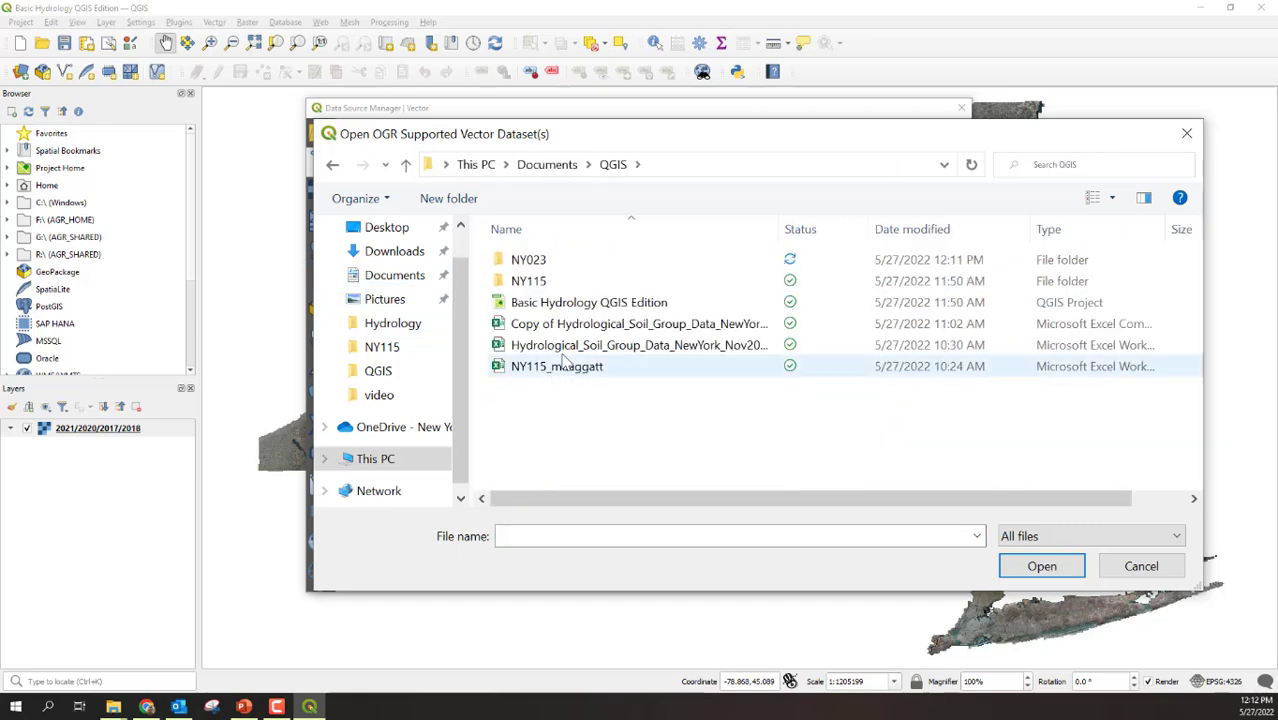
pyautogui.doubleClick(530, 260)
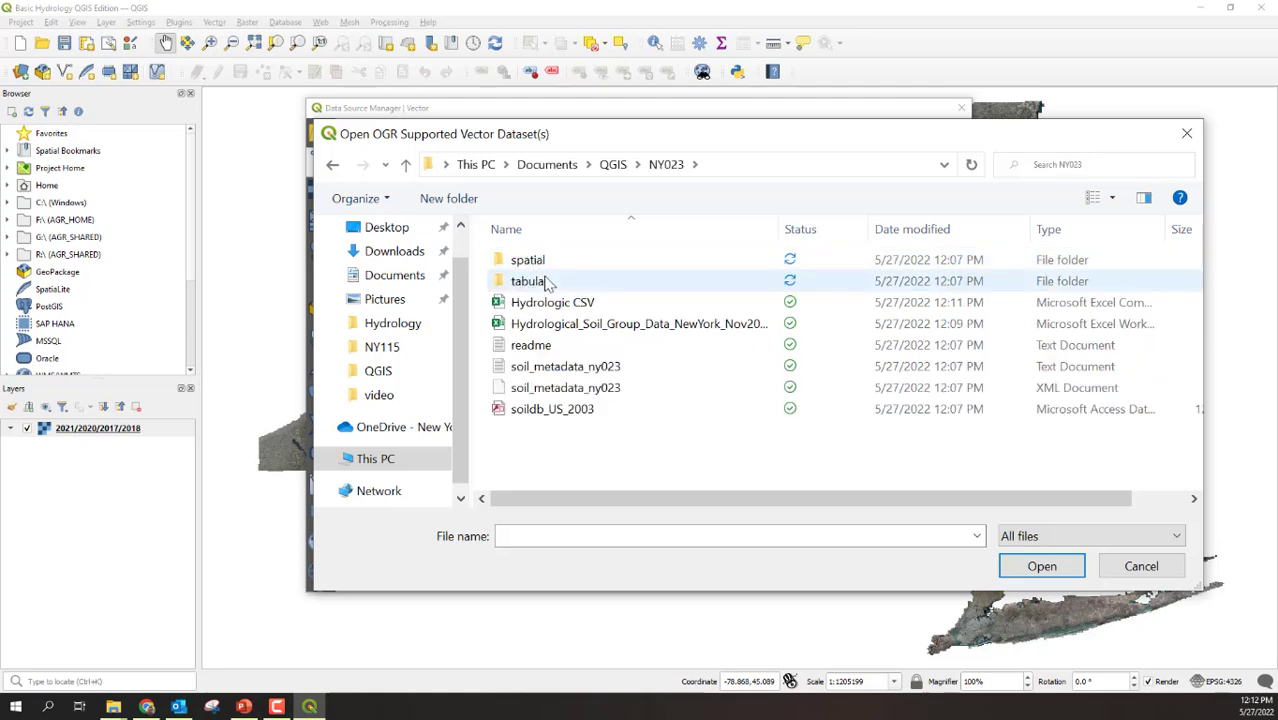
pyautogui.doubleClick(530, 260)
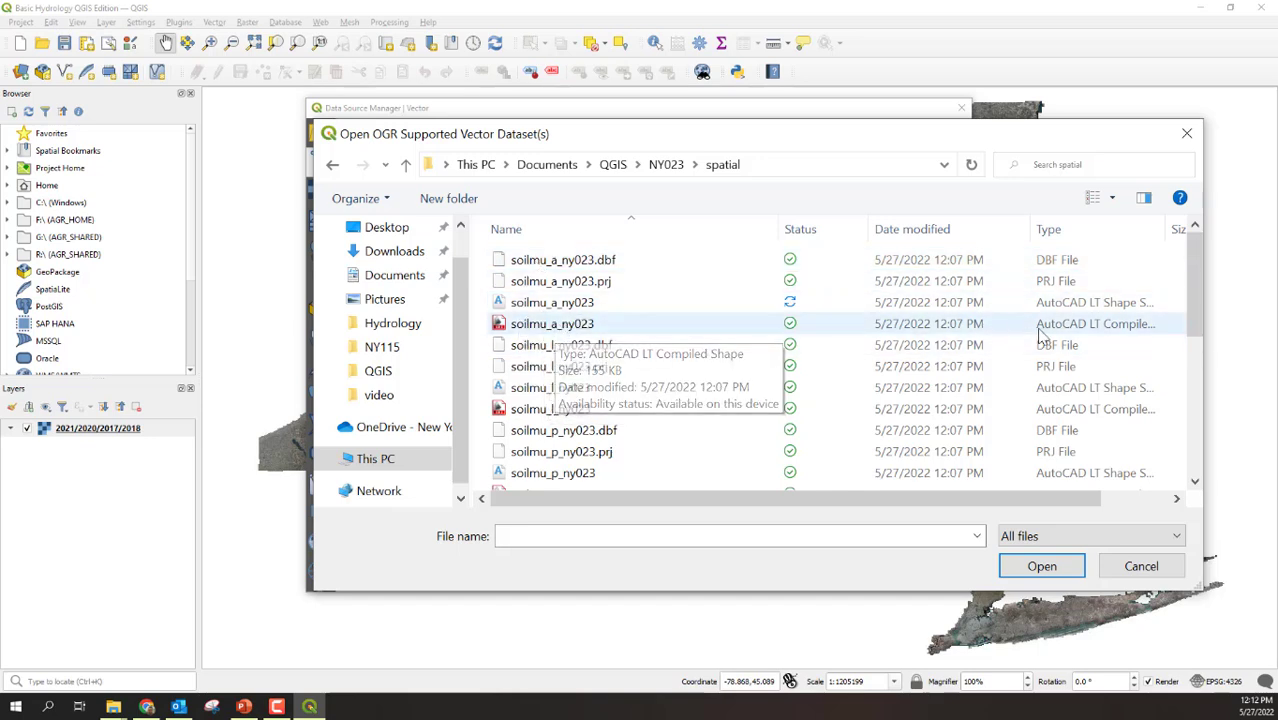
# Add the soilmu_a_ny023 shapefile as a vector layer and zoom the map to its extent.
pyautogui.hscroll(3, 1021, 502)
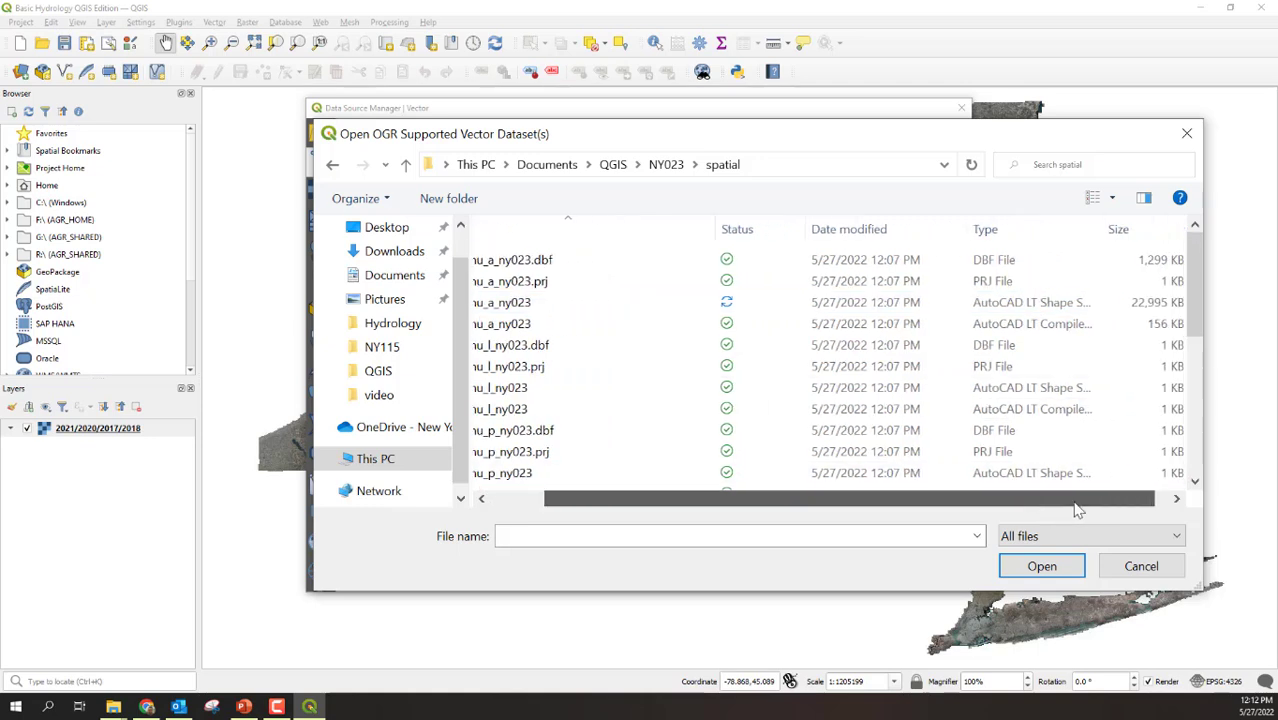
pyautogui.hscroll(-3, 1050, 512)
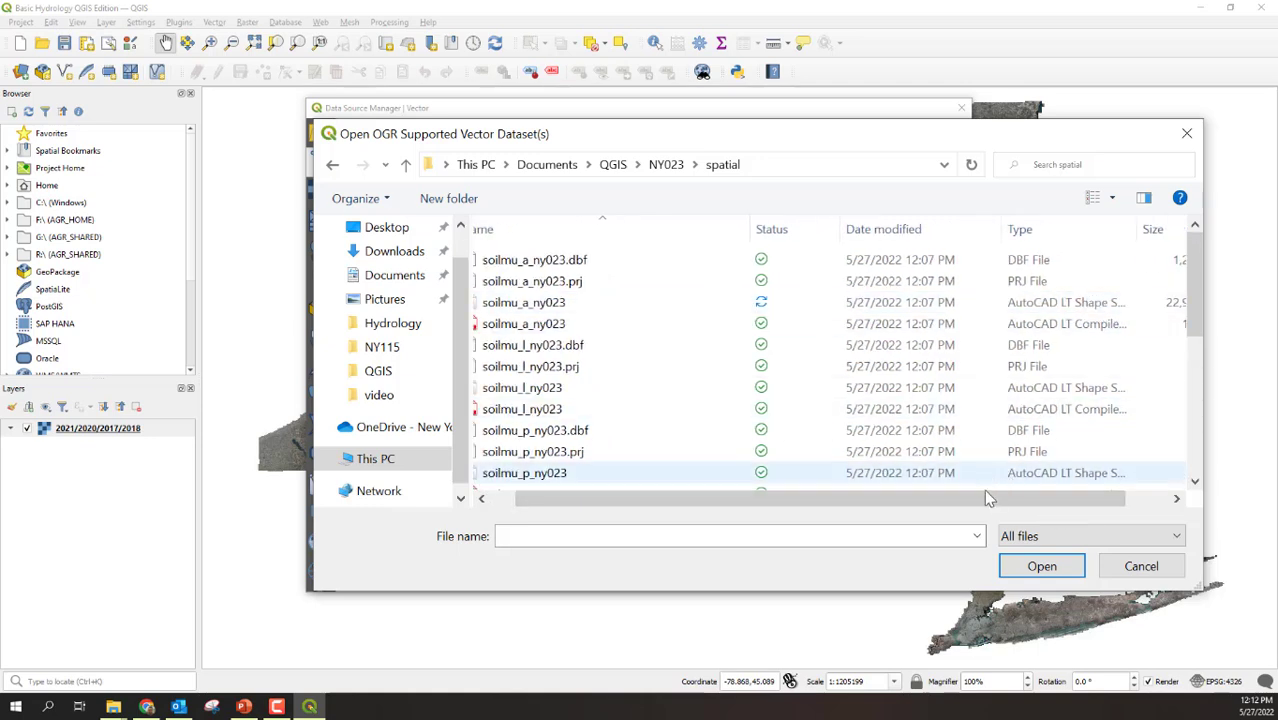
pyautogui.hscroll(-1, 970, 508)
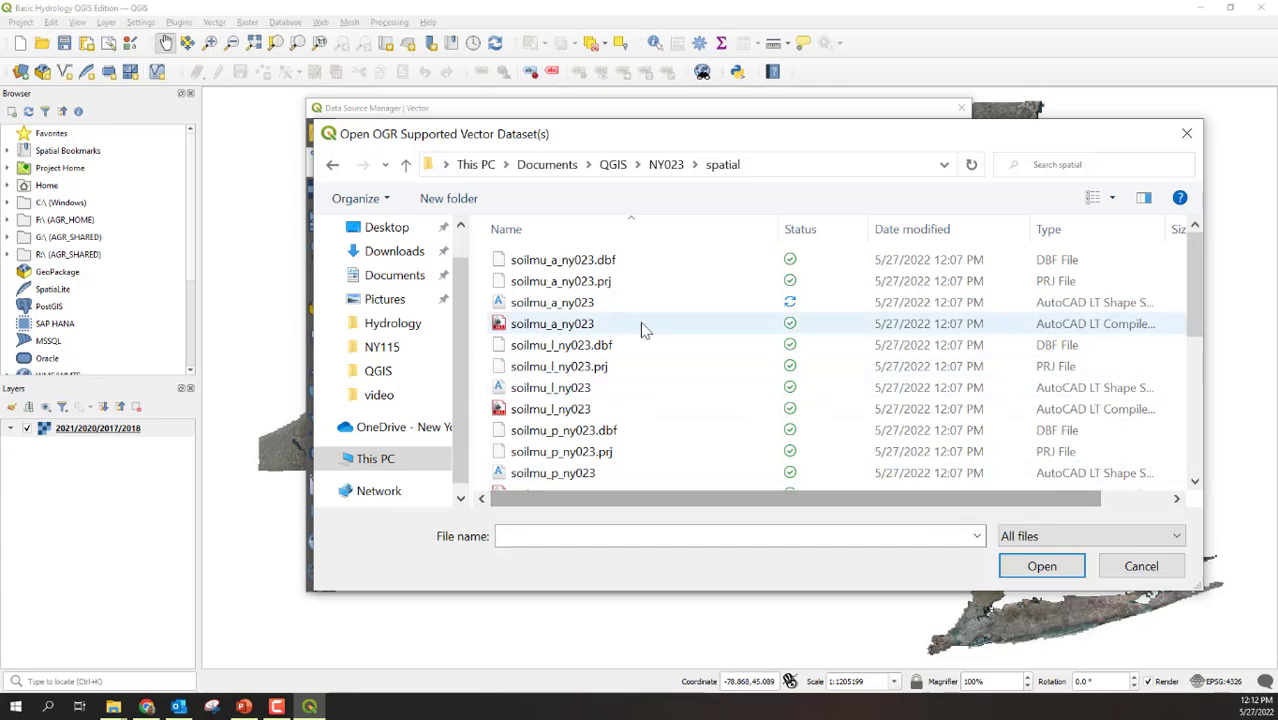
pyautogui.doubleClick(560, 302)
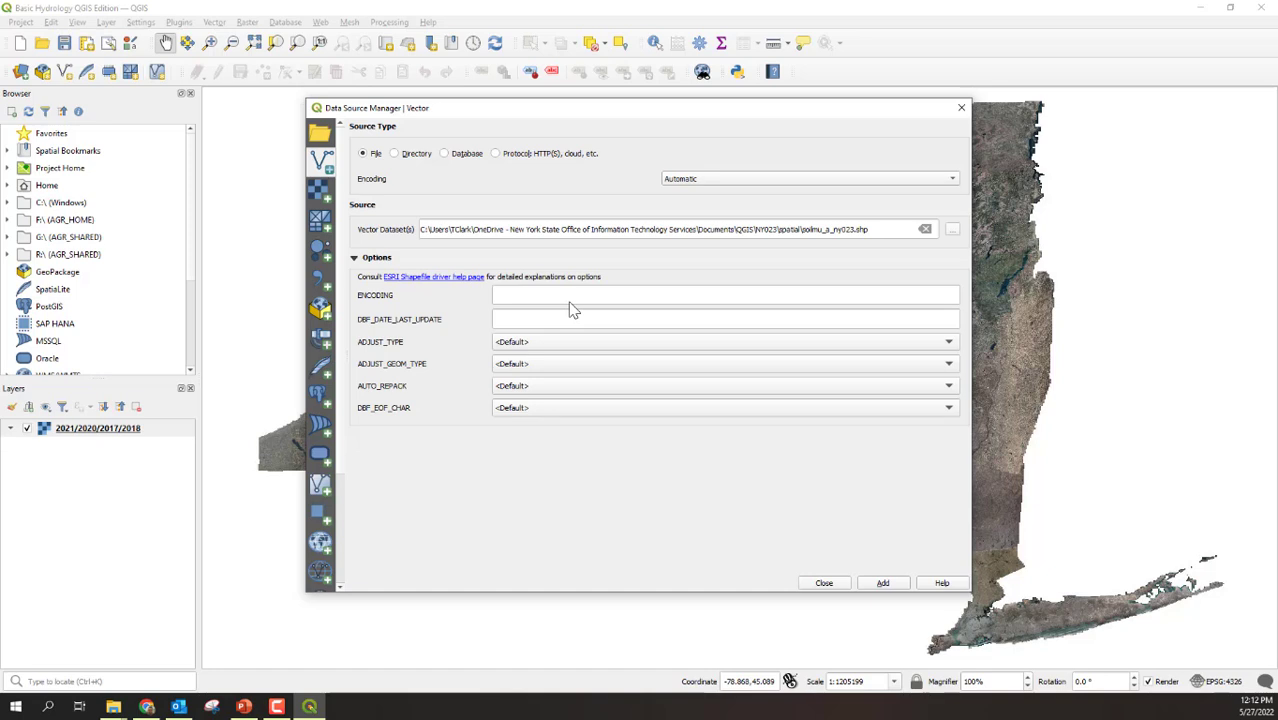
pyautogui.click(883, 586)
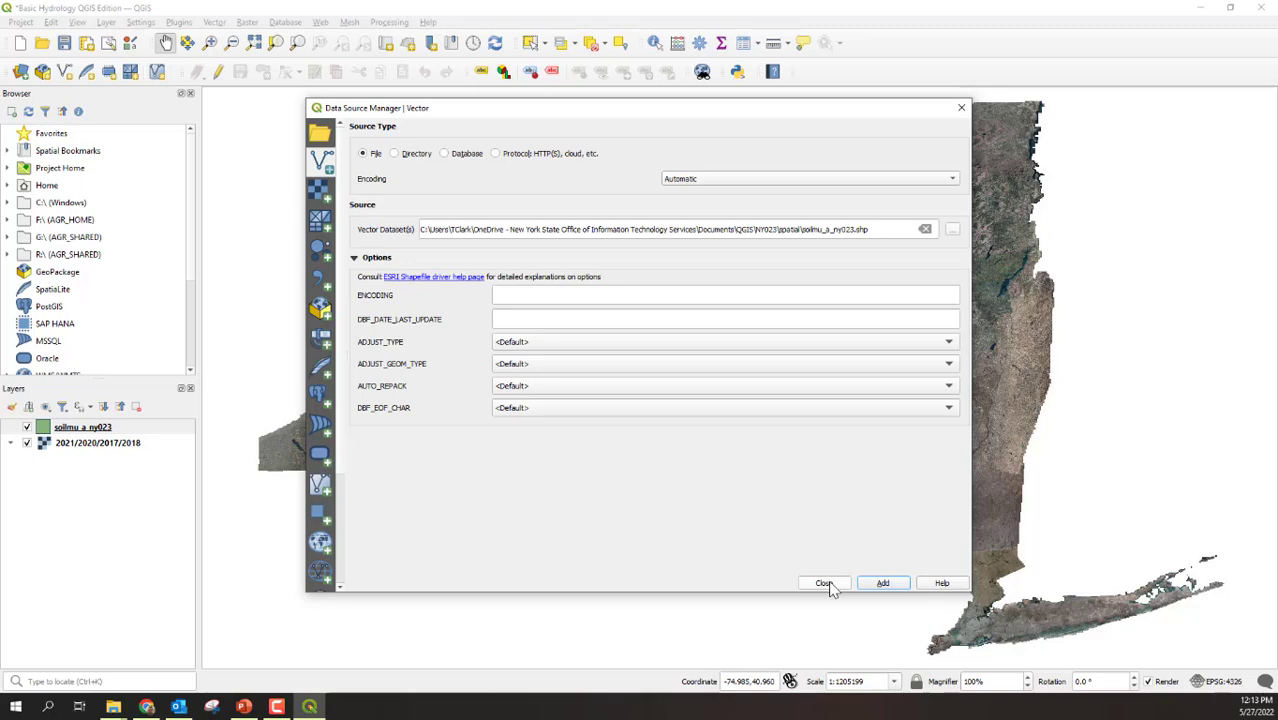
pyautogui.click(830, 584)
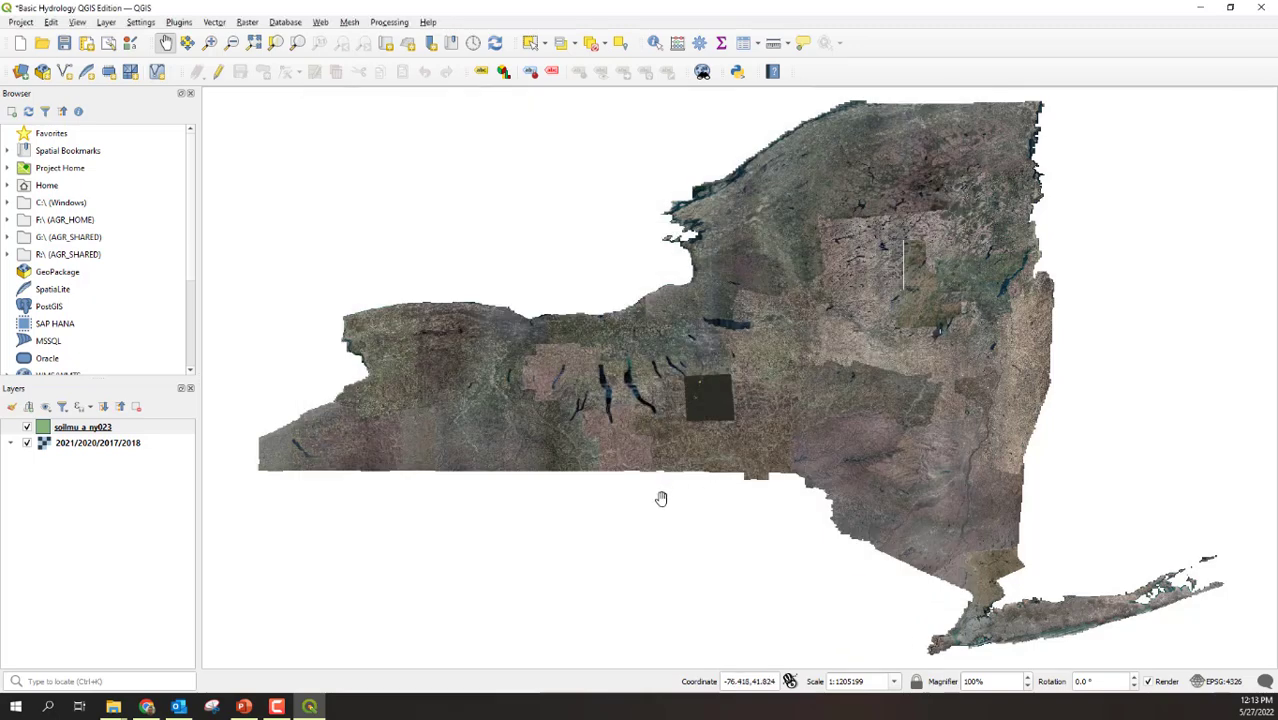
pyautogui.rightClick(78, 430)
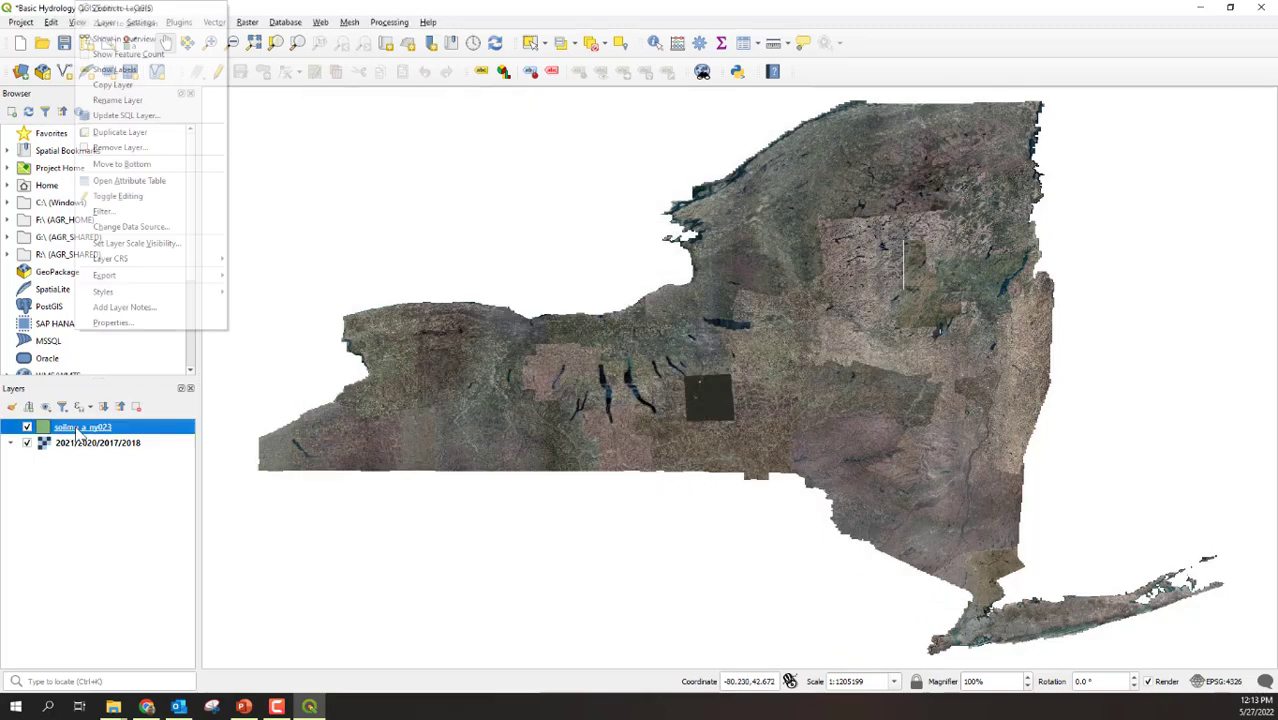
pyautogui.click(128, 10)
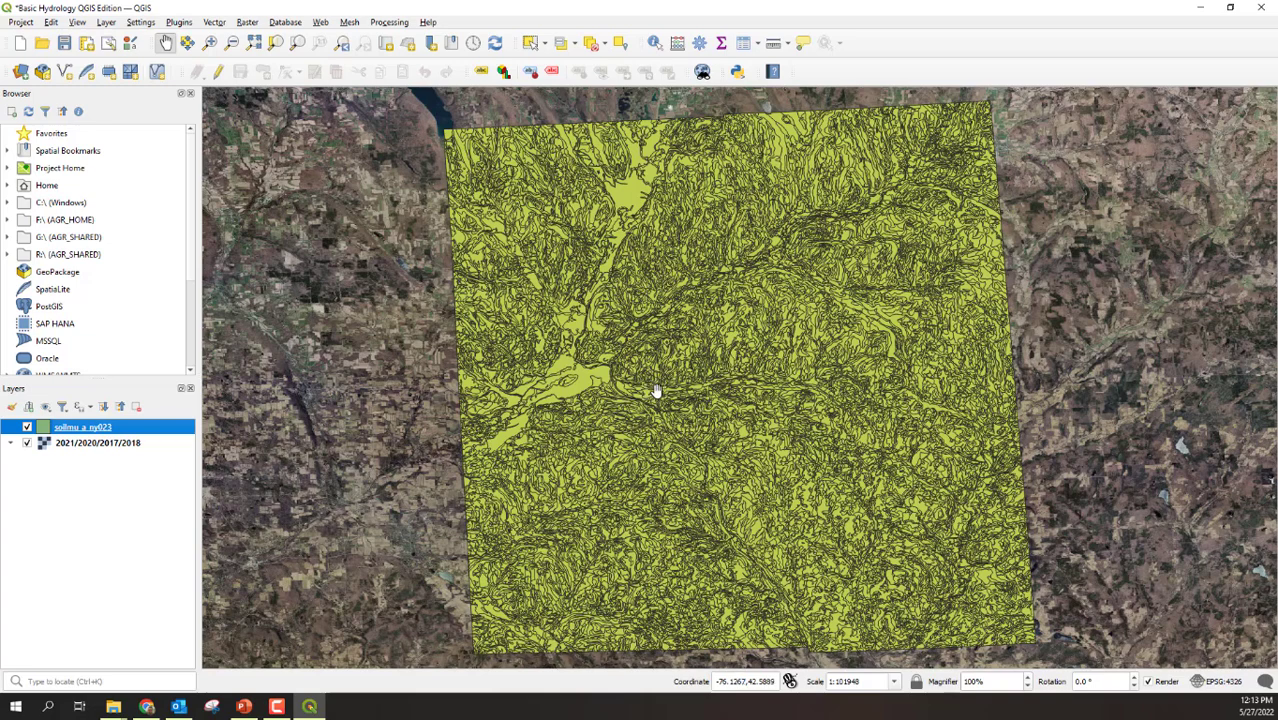
# Examine the MUSYM and MUKEY fields in the attribute table of the soilmu_a_ny023 layer, then close the table.
pyautogui.rightClick(79, 430)
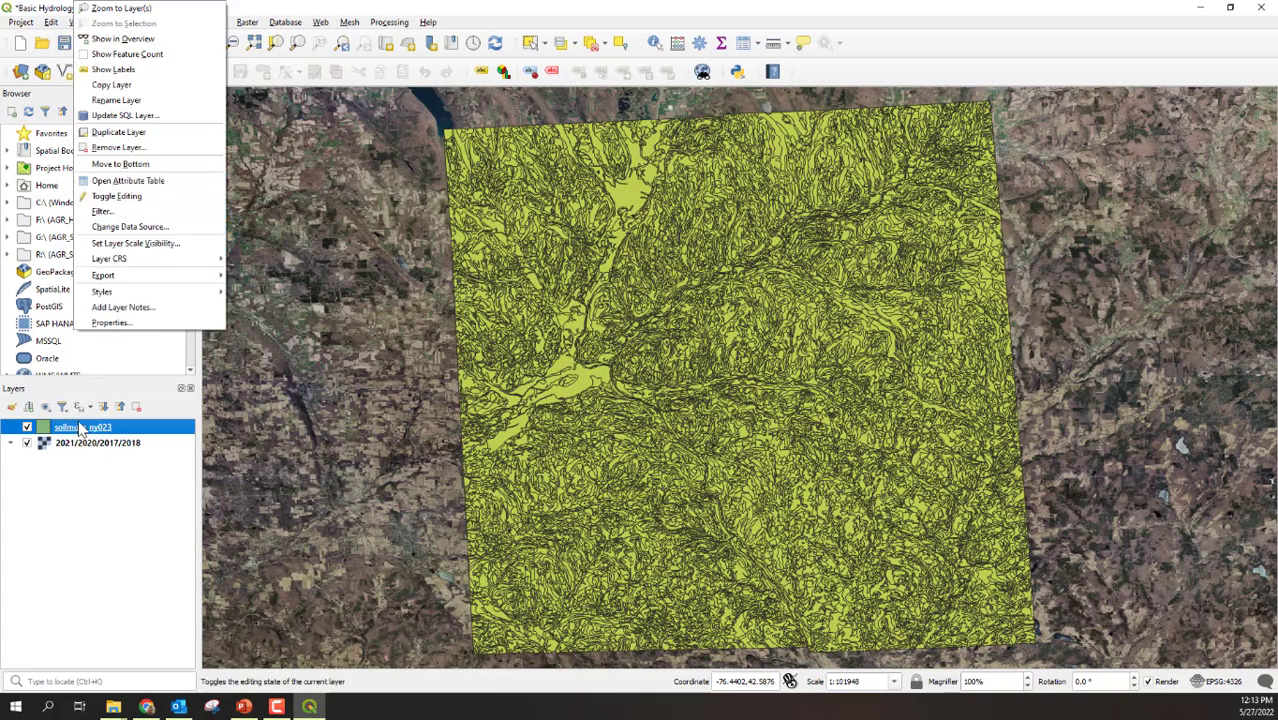
pyautogui.click(135, 183)
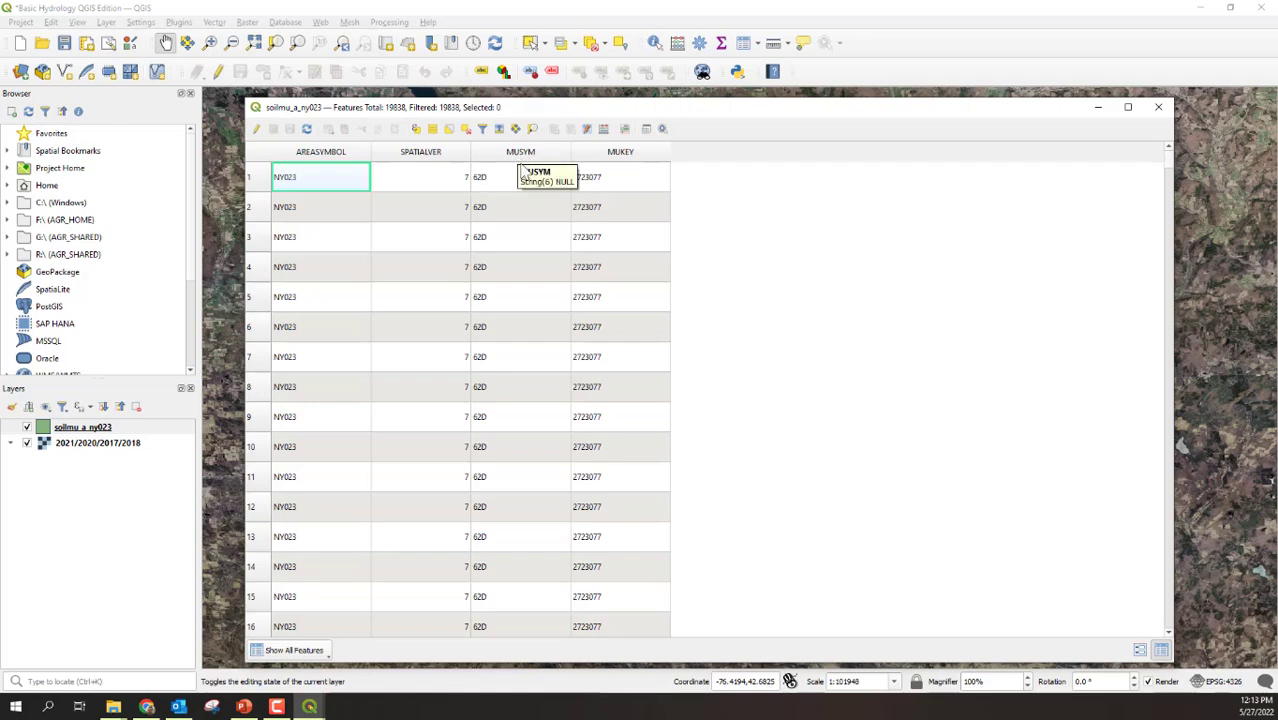
pyautogui.scroll(-2, 505, 503)
pyautogui.scroll(-2, 505, 503)
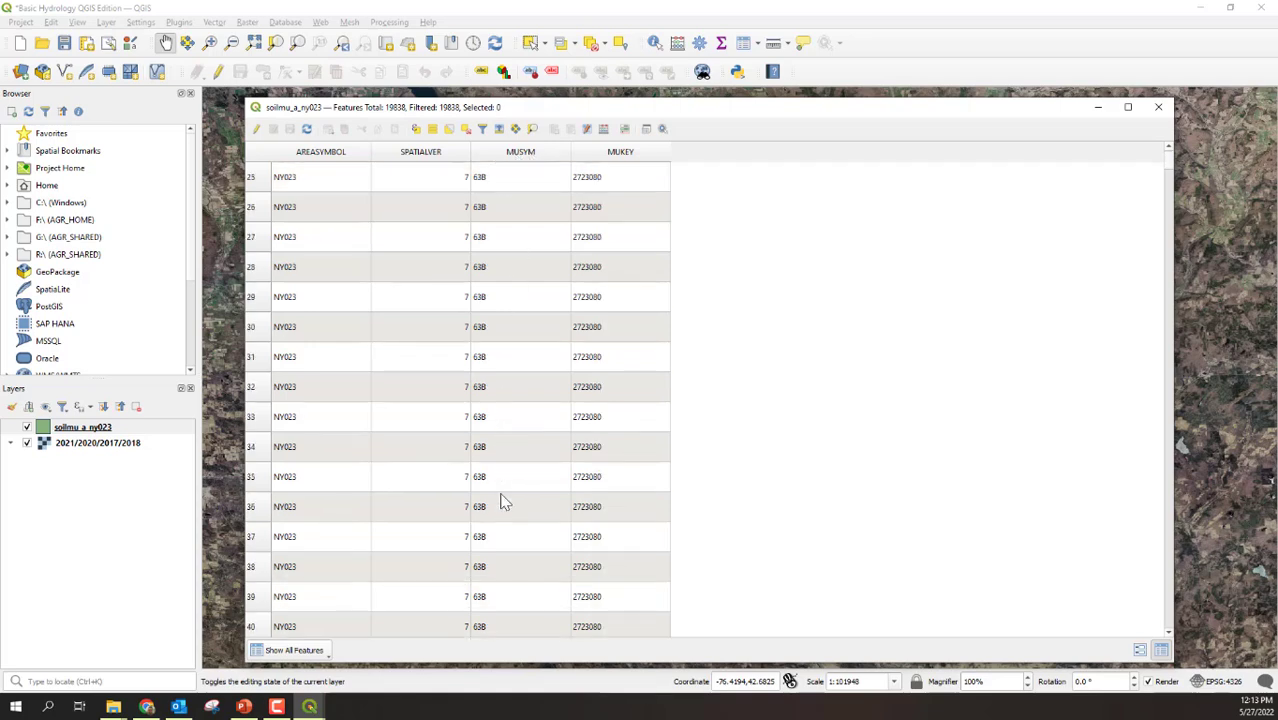
pyautogui.hotkey('ctrl', 'Home')
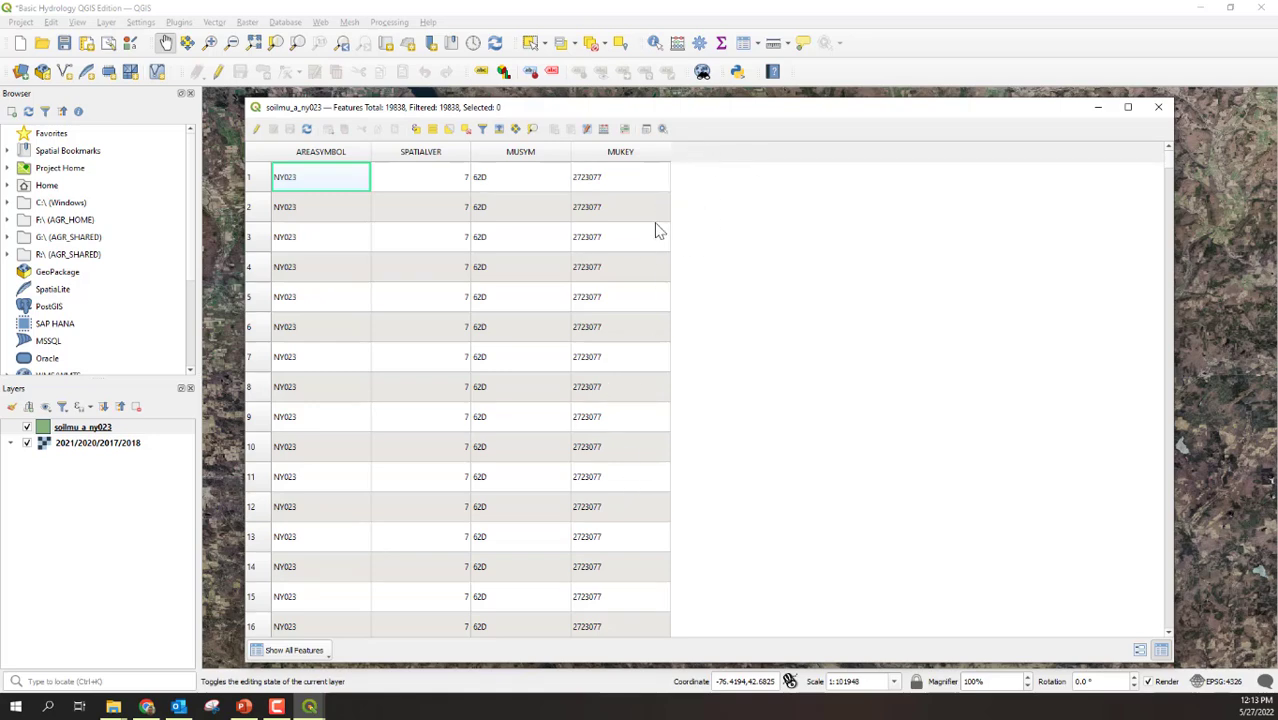
pyautogui.click(1158, 107)
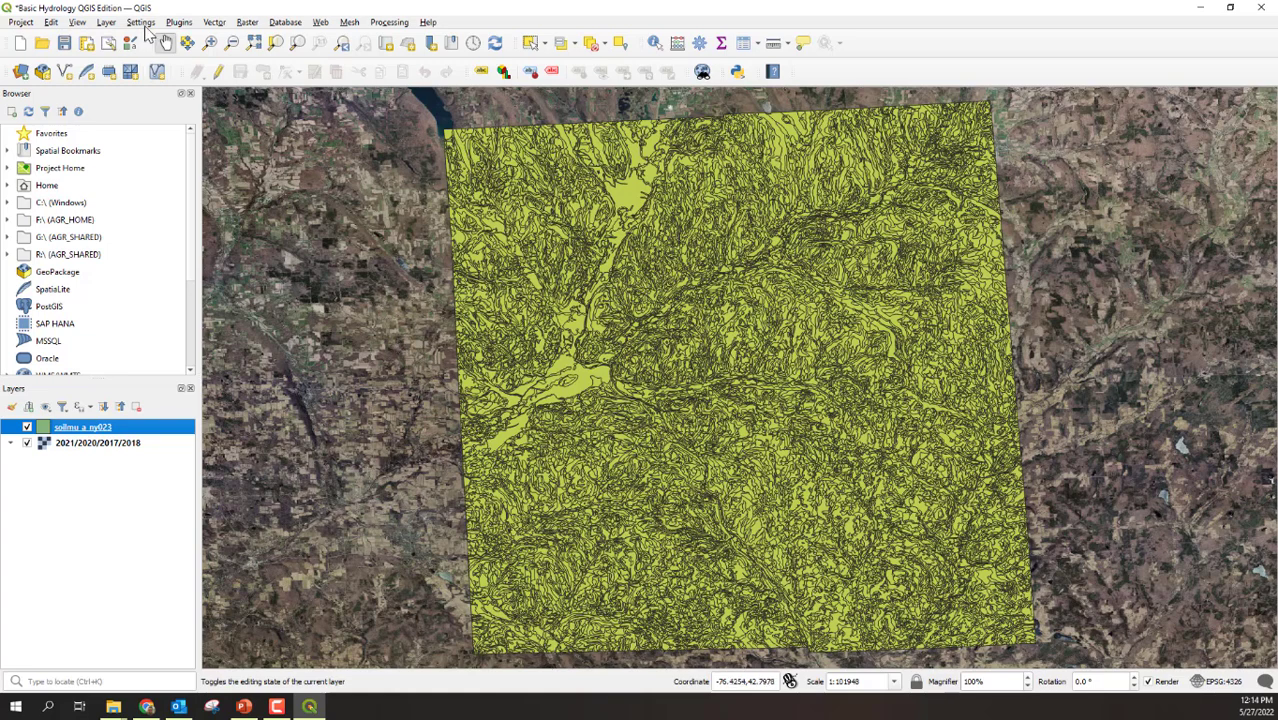
# Start adding a delimited text layer and choose the Hydrologic CSV file from the NY023 folder as its source.
pyautogui.click(106, 22)
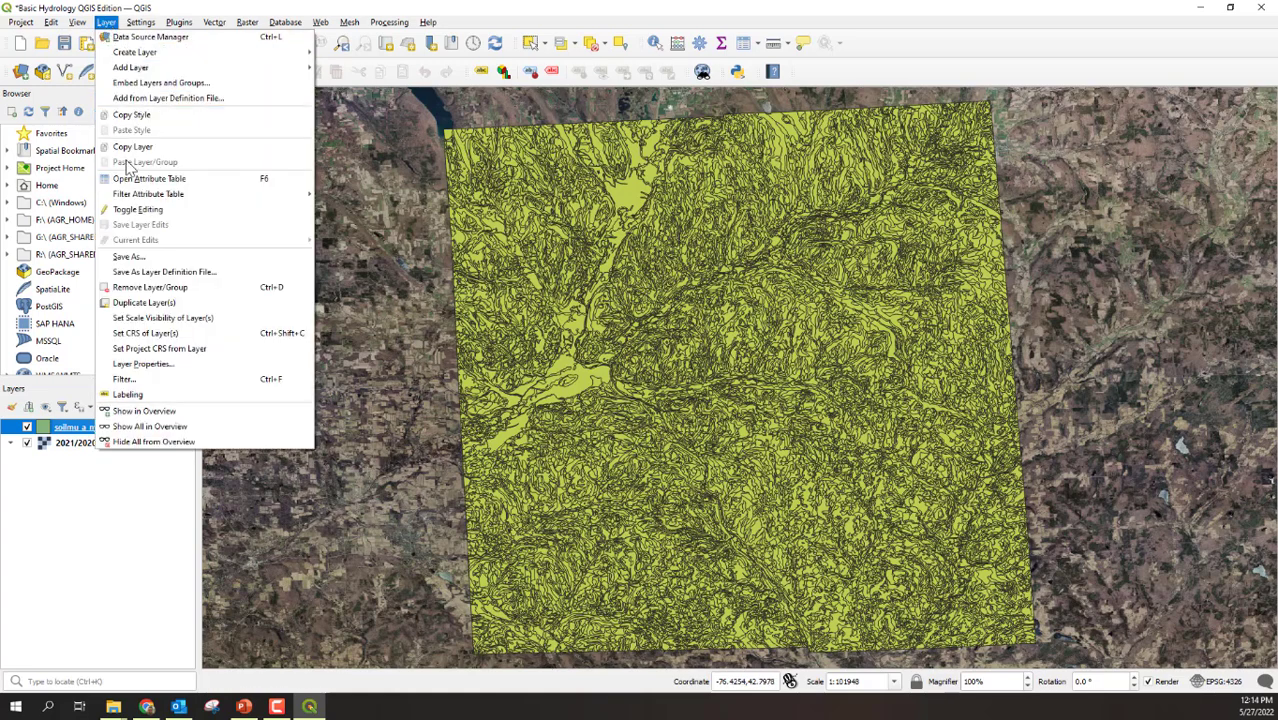
pyautogui.moveTo(145, 197)
pyautogui.moveTo(165, 68)
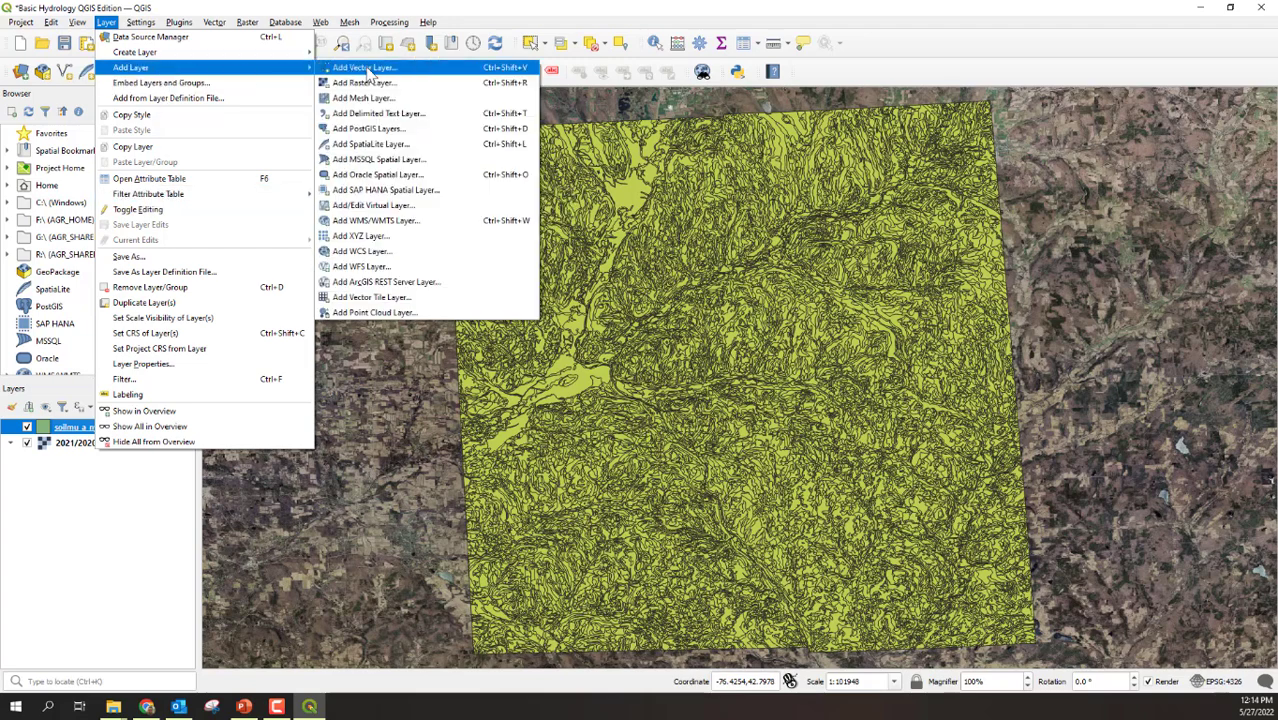
pyautogui.click(373, 116)
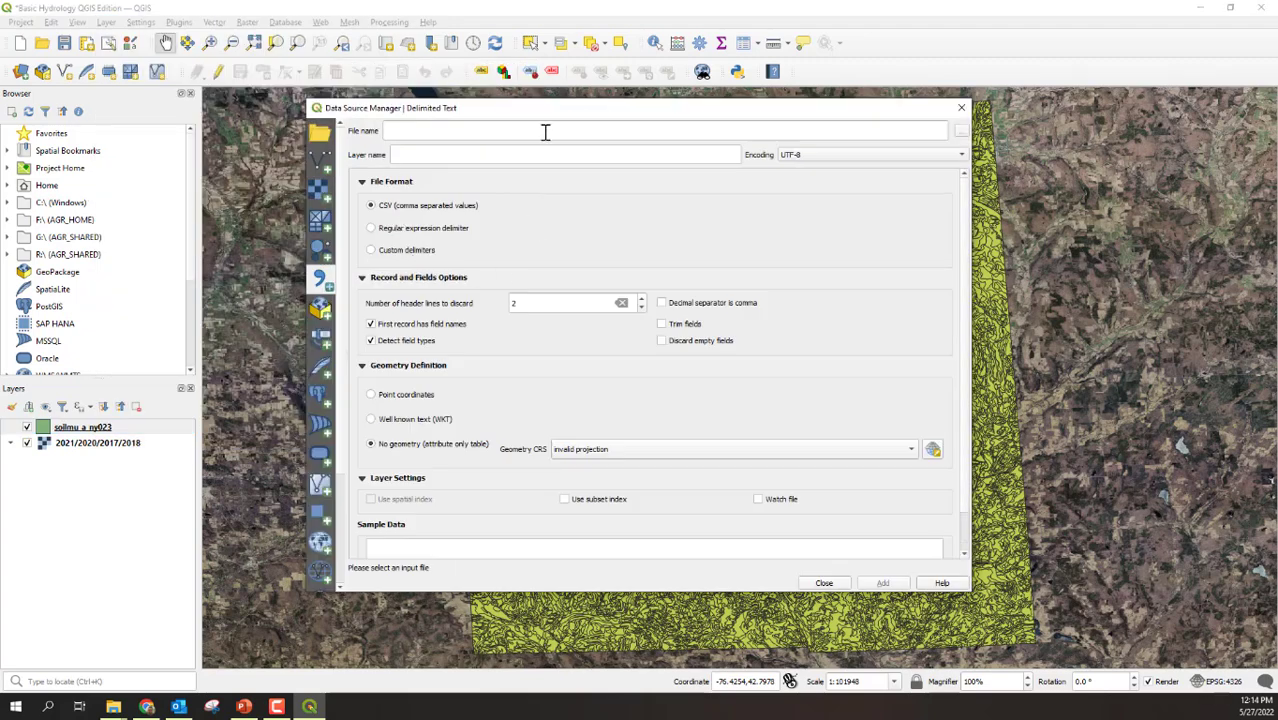
pyautogui.click(962, 133)
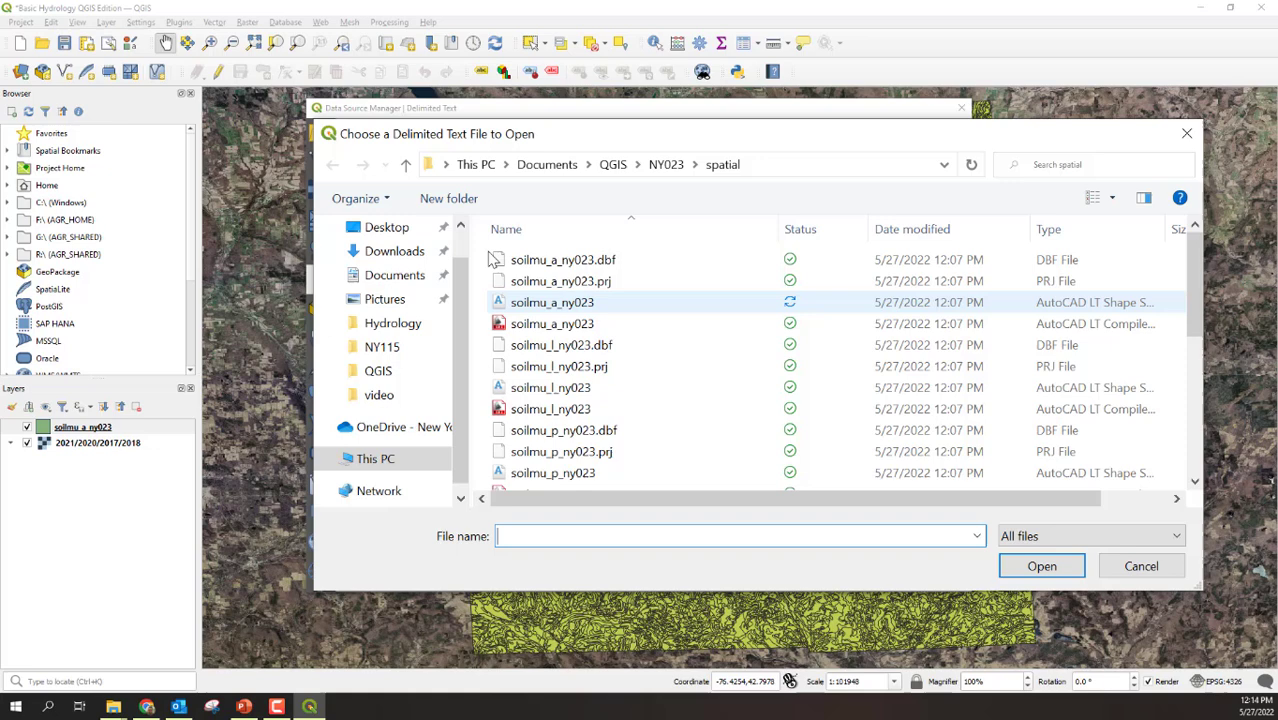
pyautogui.click(405, 165)
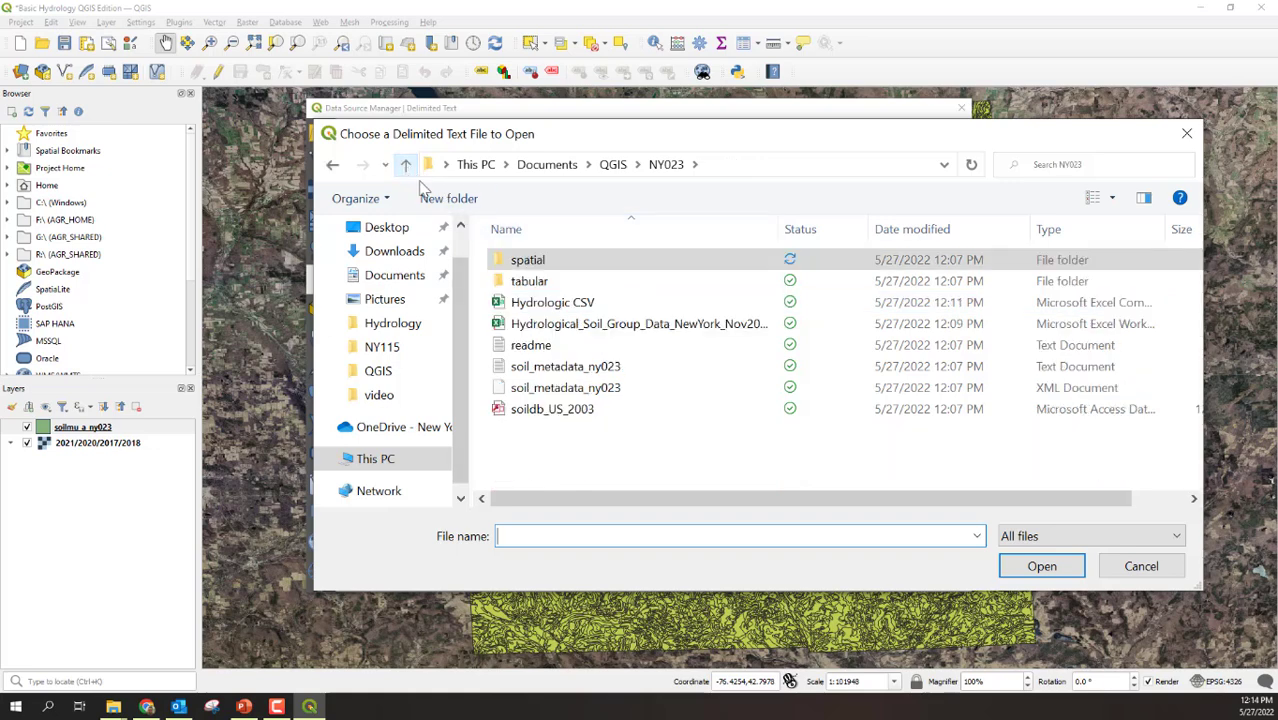
pyautogui.doubleClick(545, 308)
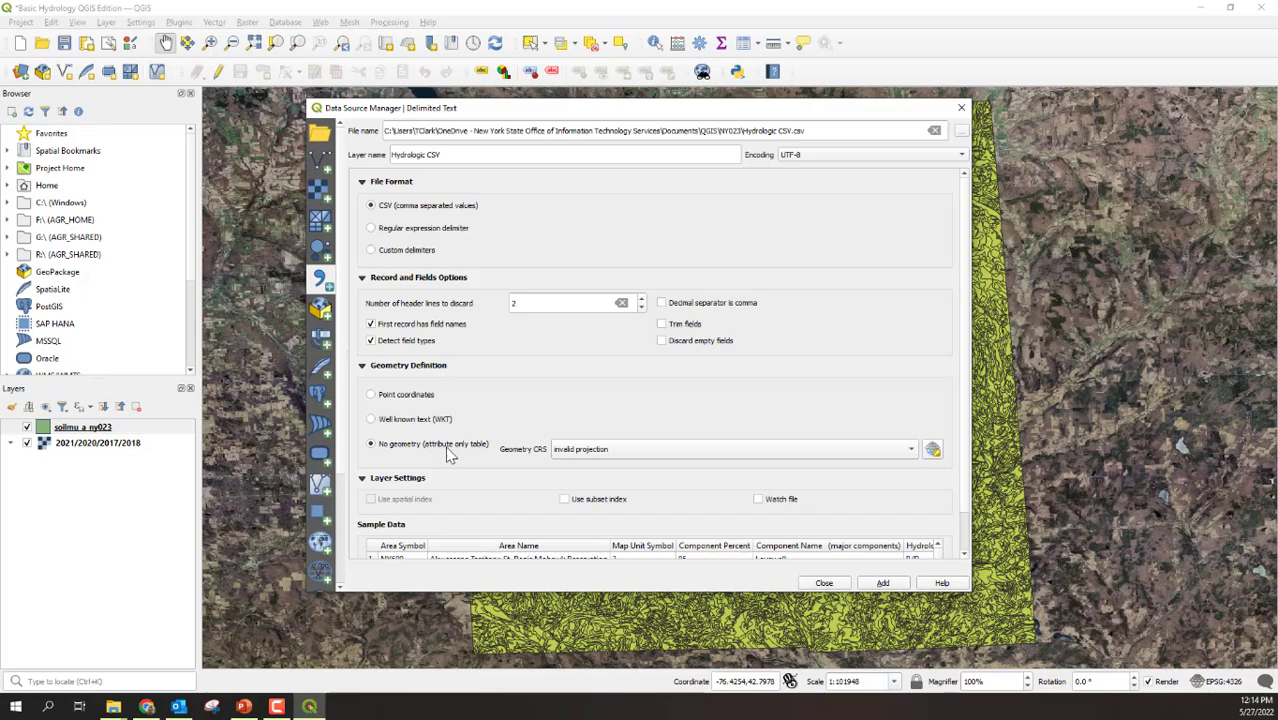
# Add Hydrologic CSV as an attribute-only table without geometry, discarding 2 header lines, and close the data source manager.
pyautogui.moveTo(483, 595); pyautogui.dragTo(481, 655)
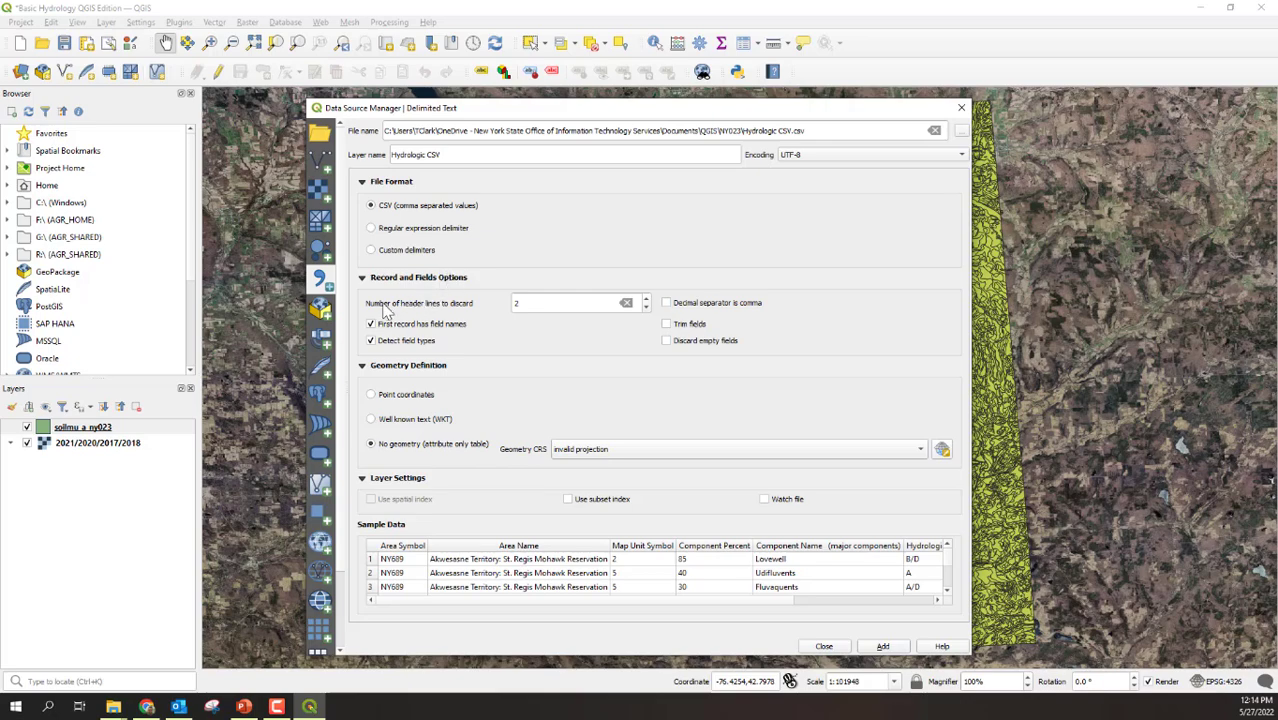
pyautogui.doubleClick(647, 309)
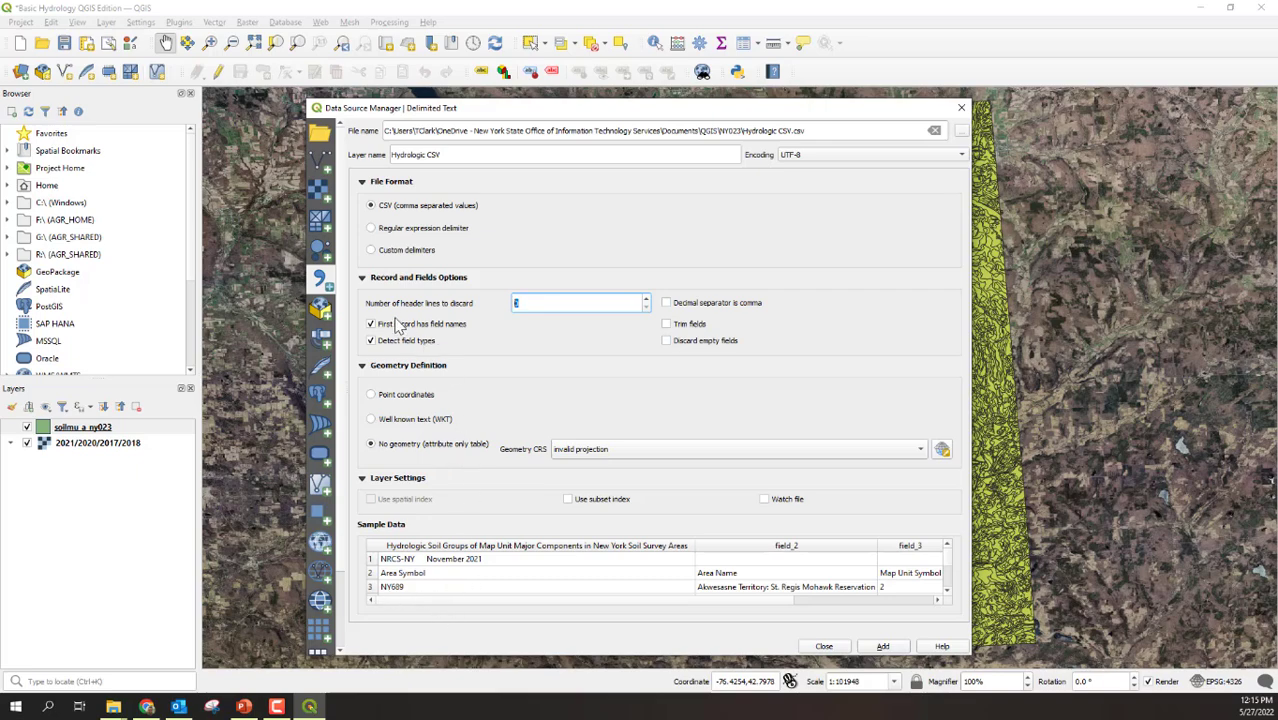
pyautogui.click(646, 299)
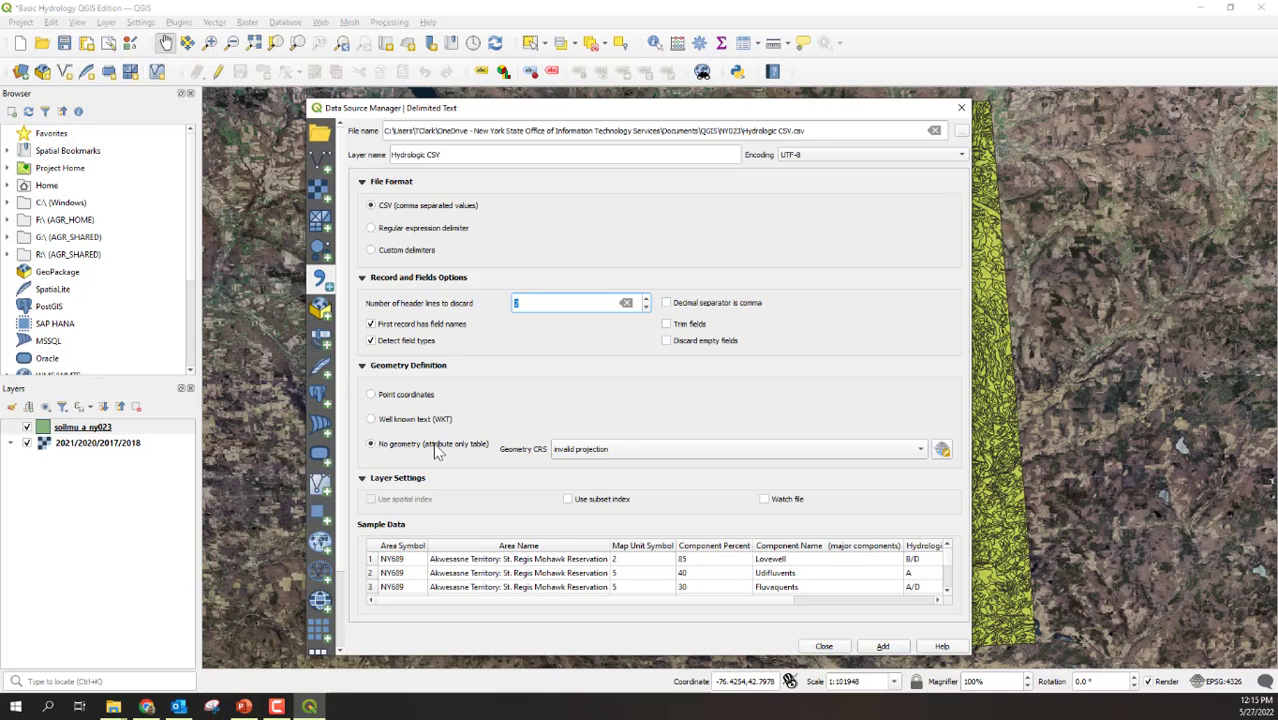
pyautogui.click(889, 647)
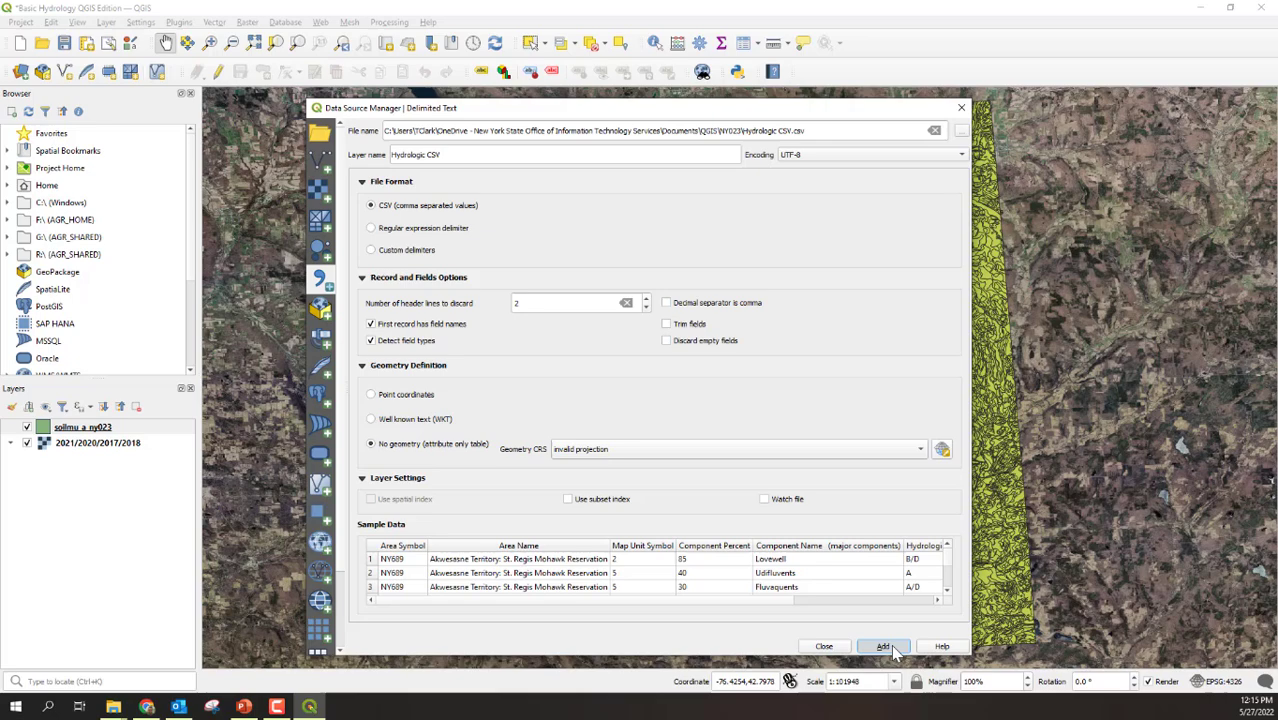
pyautogui.click(823, 646)
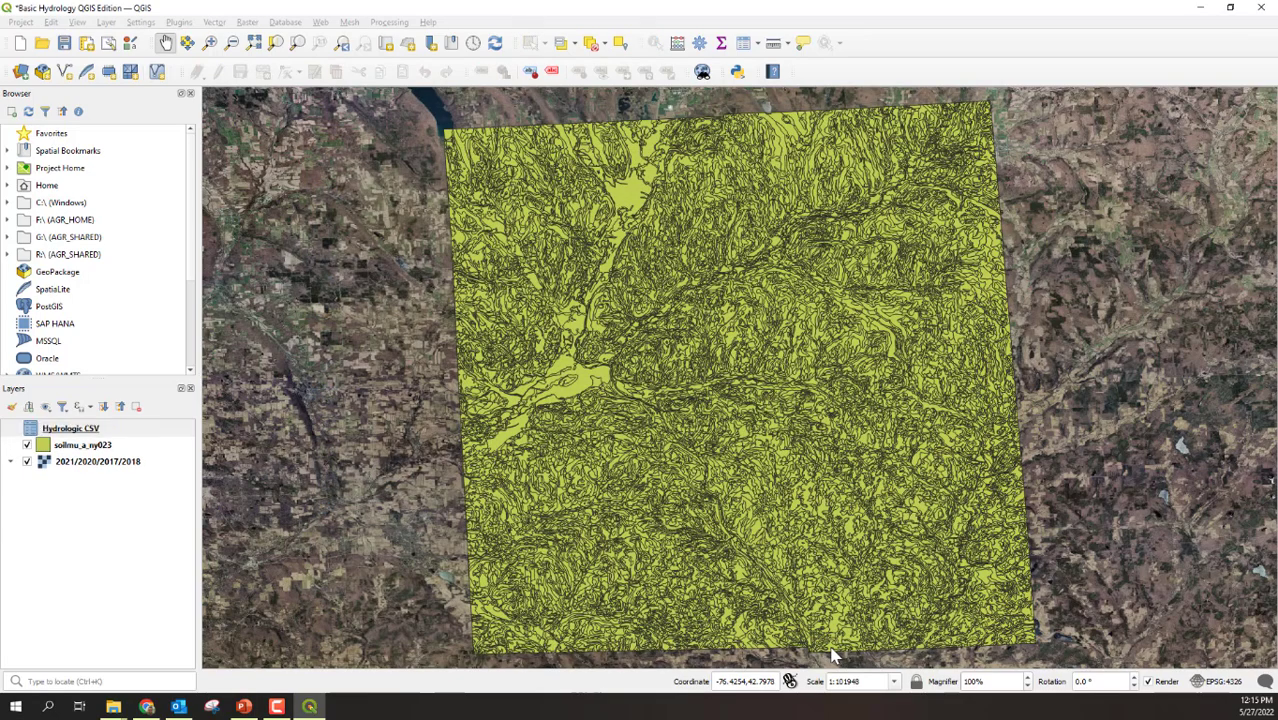
# Examine the Hydrologic Soil Group and mukey fields in the attribute table of the Hydrologic CSV layer.
pyautogui.rightClick(70, 432)
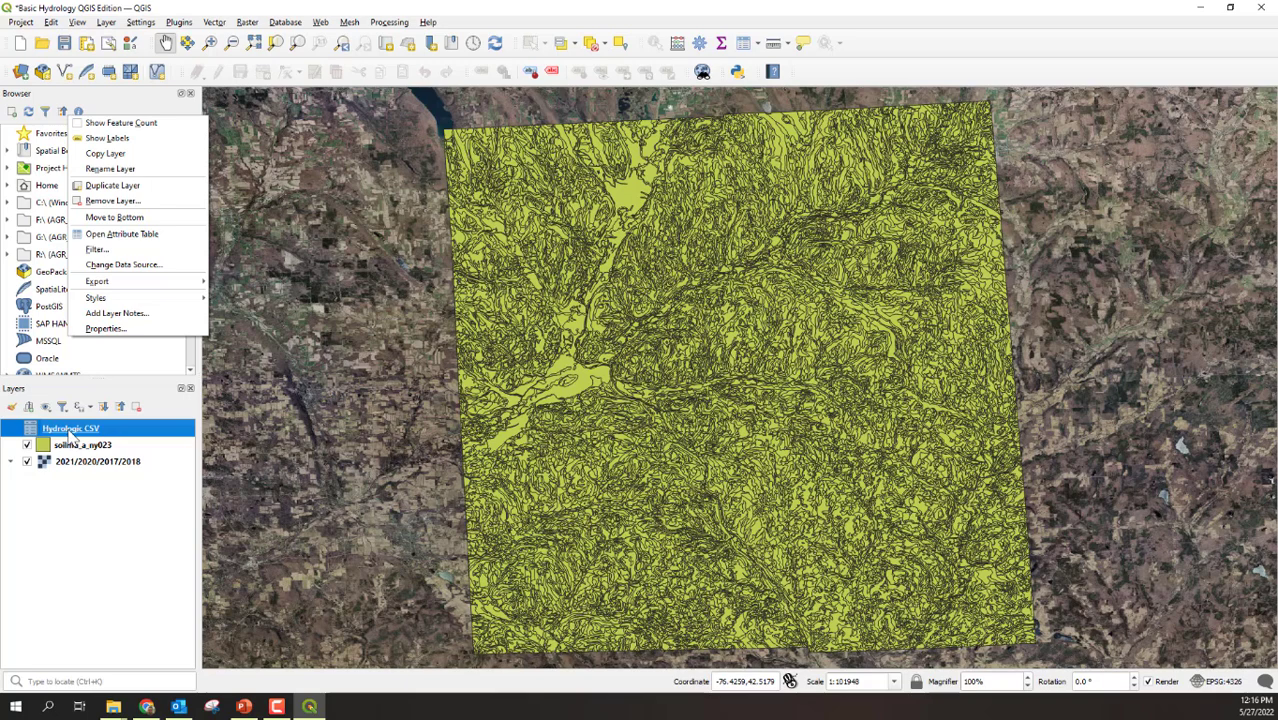
pyautogui.click(133, 236)
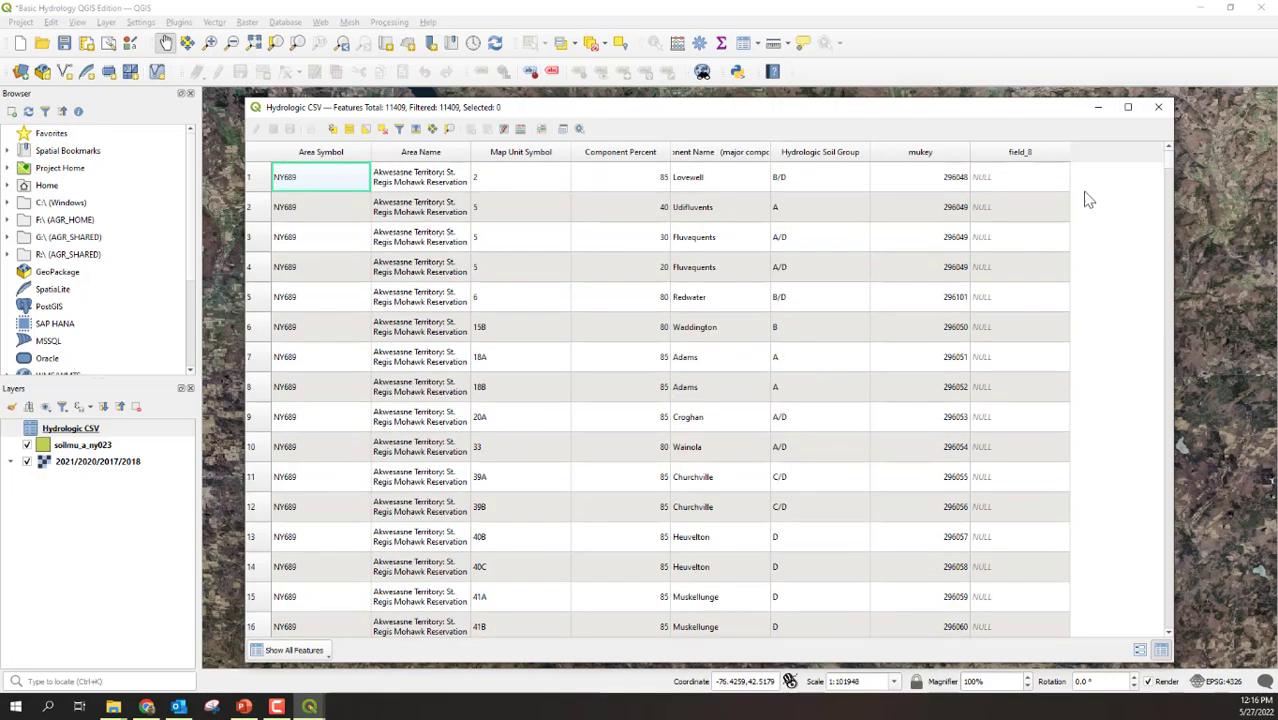
# Start a new vector join on the soilmu_a_ny023 layer with Hydrologic CSV as the join layer.
pyautogui.click(110, 444)
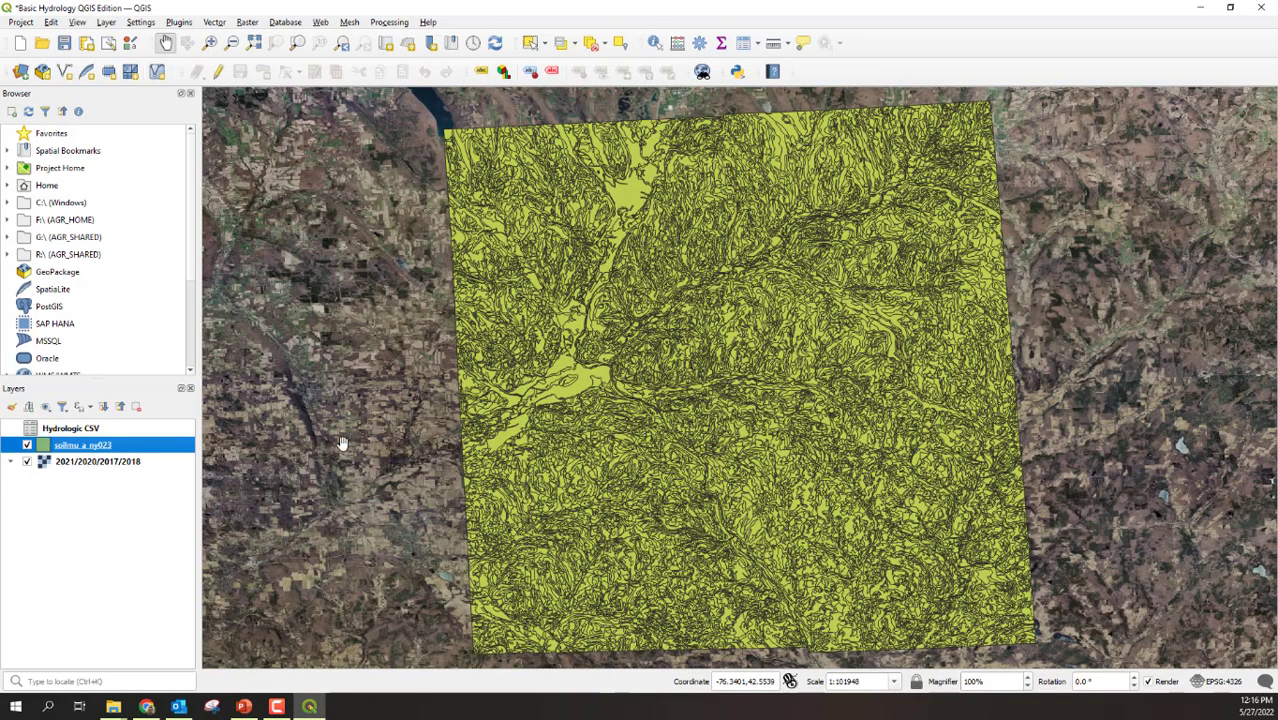
pyautogui.rightClick(72, 452)
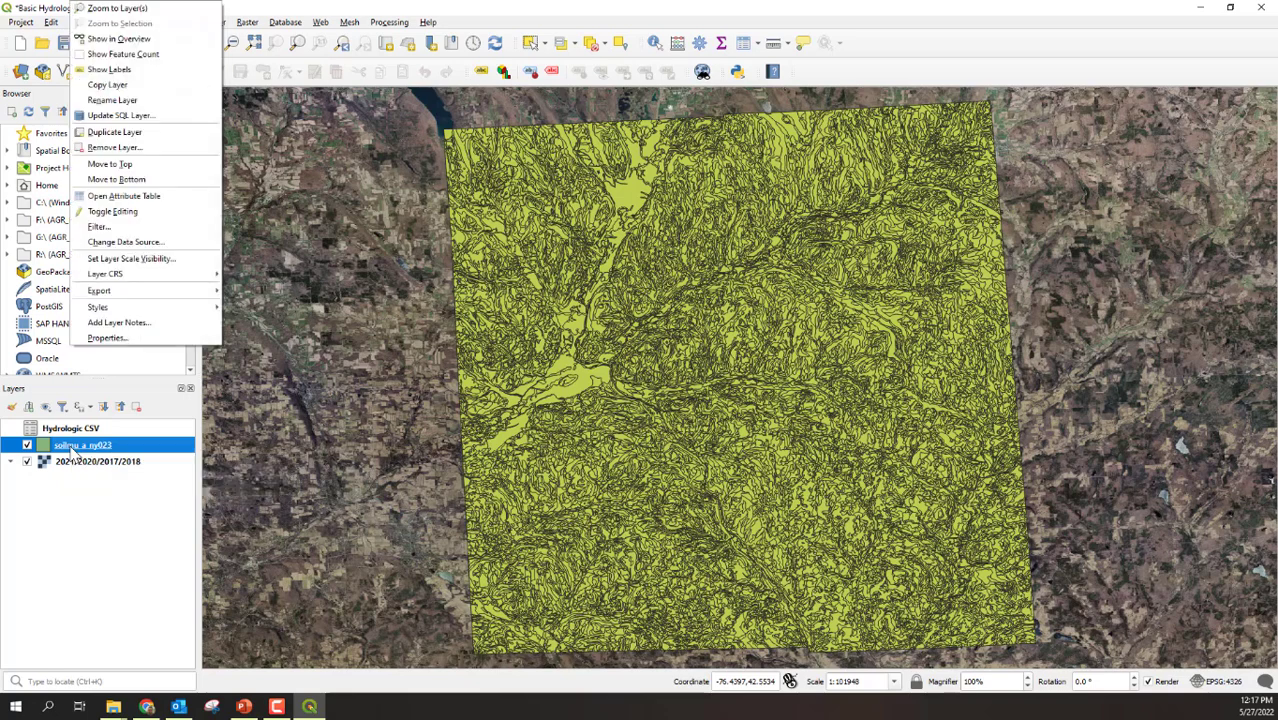
pyautogui.click(110, 338)
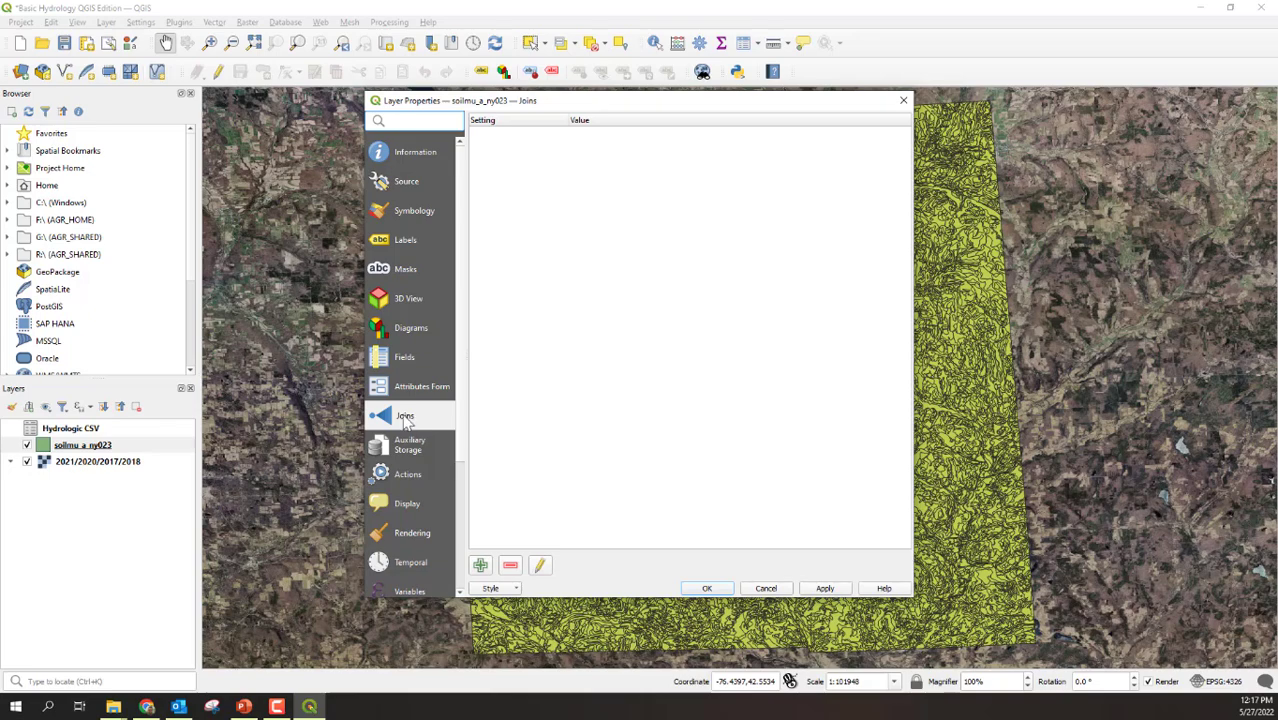
pyautogui.click(481, 566)
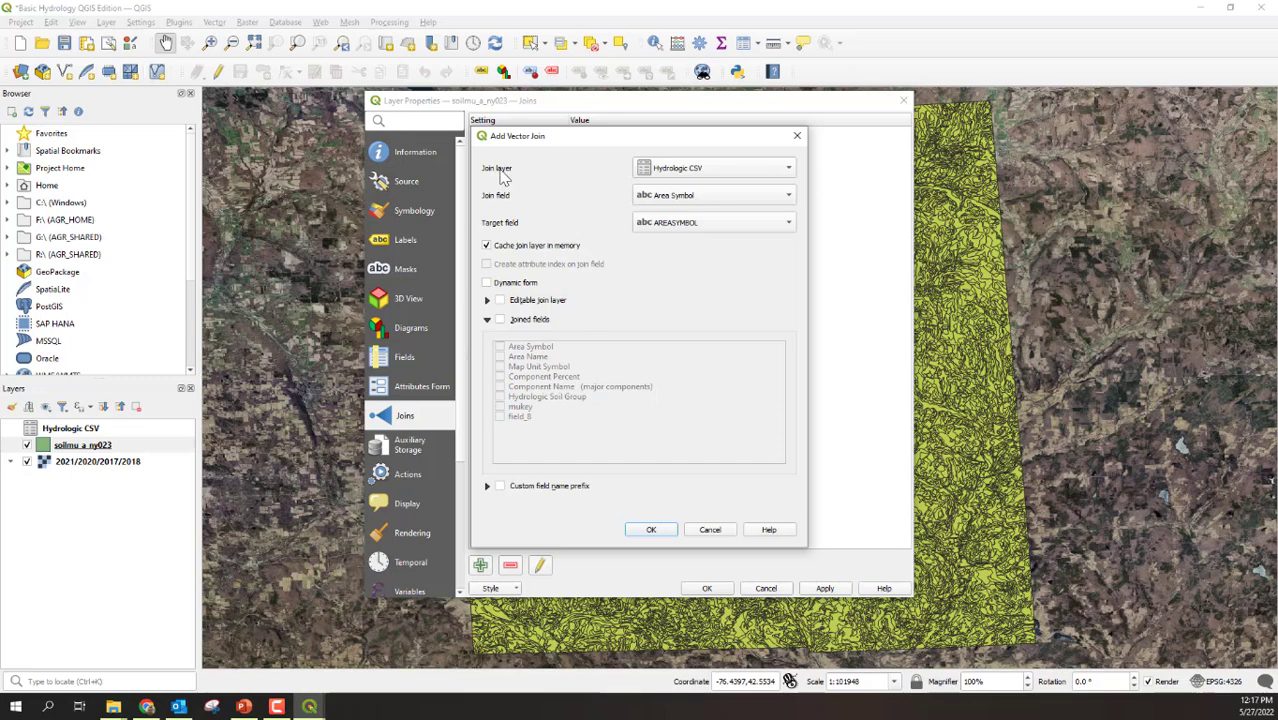
pyautogui.click(728, 175)
pyautogui.click(718, 168)
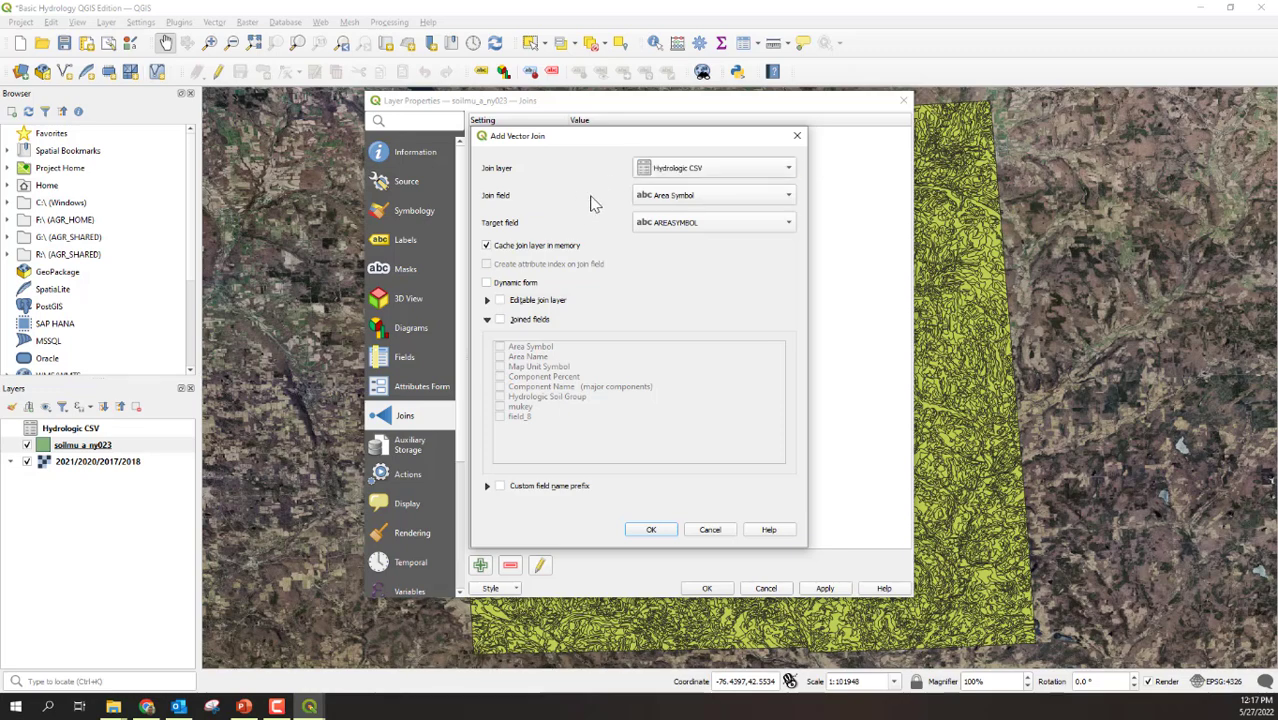
# Set the join field to mukey and the target field to MUKEY.
pyautogui.click(690, 200)
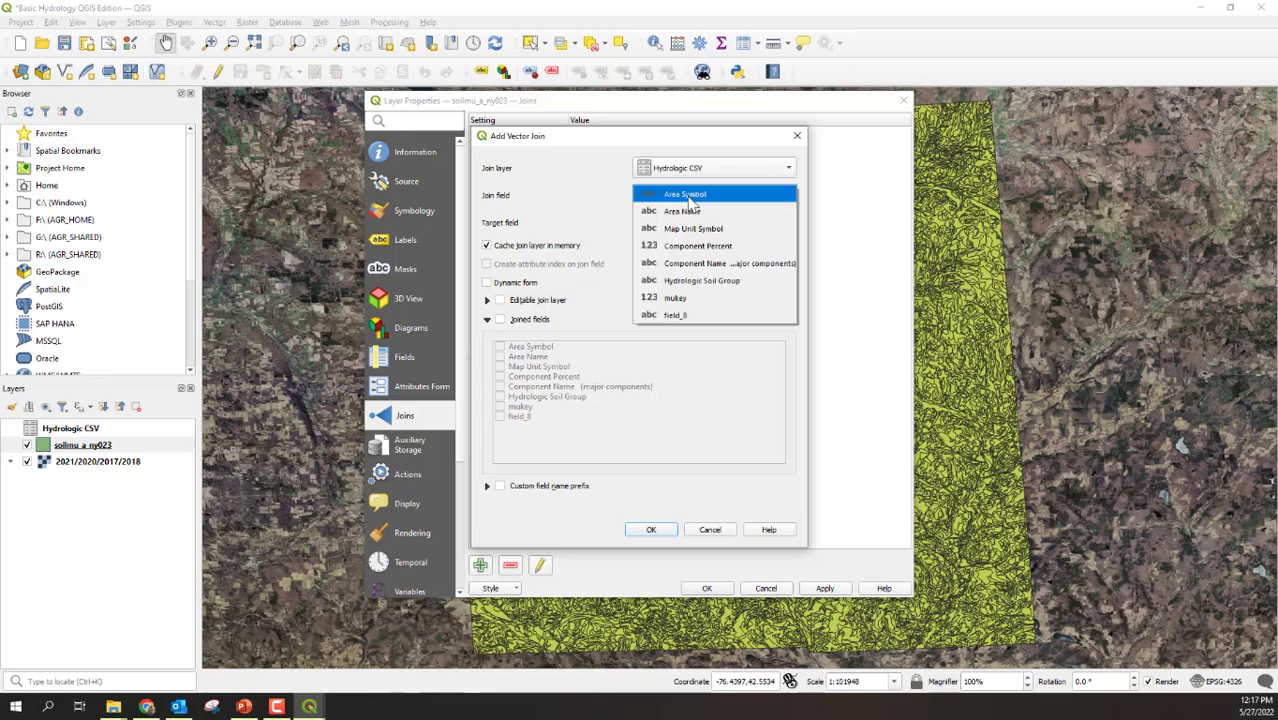
pyautogui.click(680, 300)
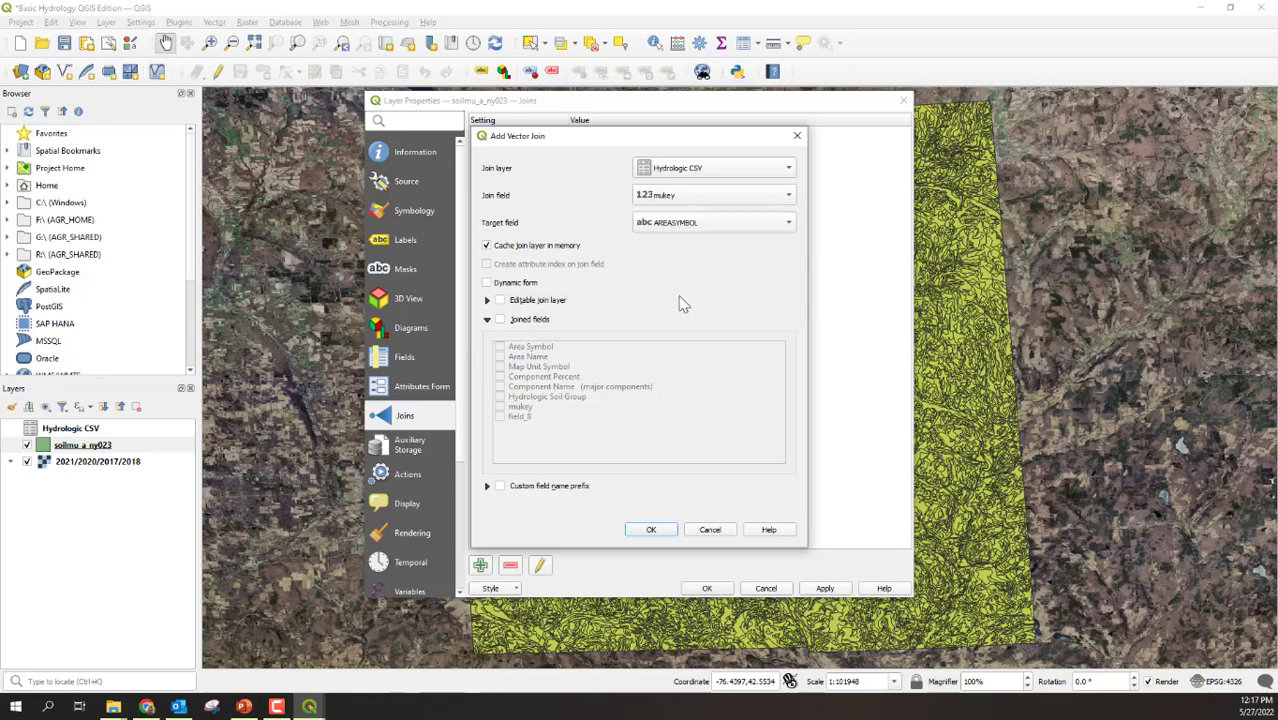
pyautogui.click(686, 225)
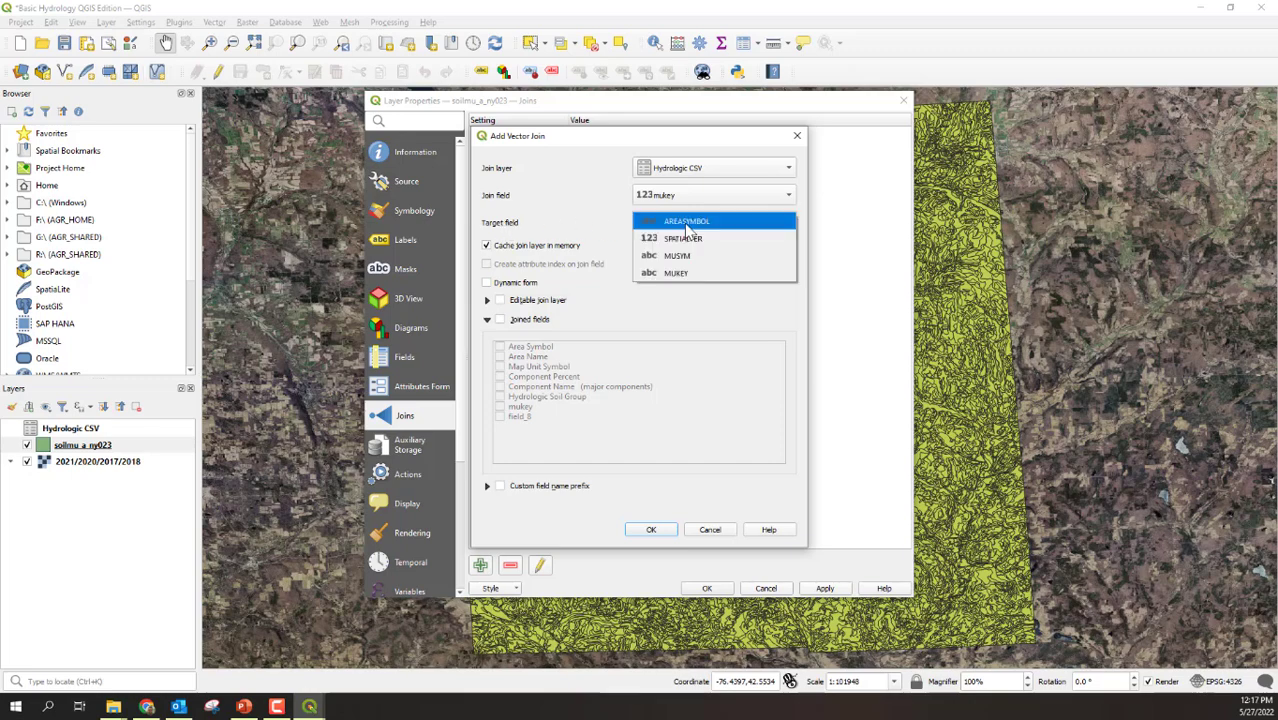
pyautogui.click(685, 274)
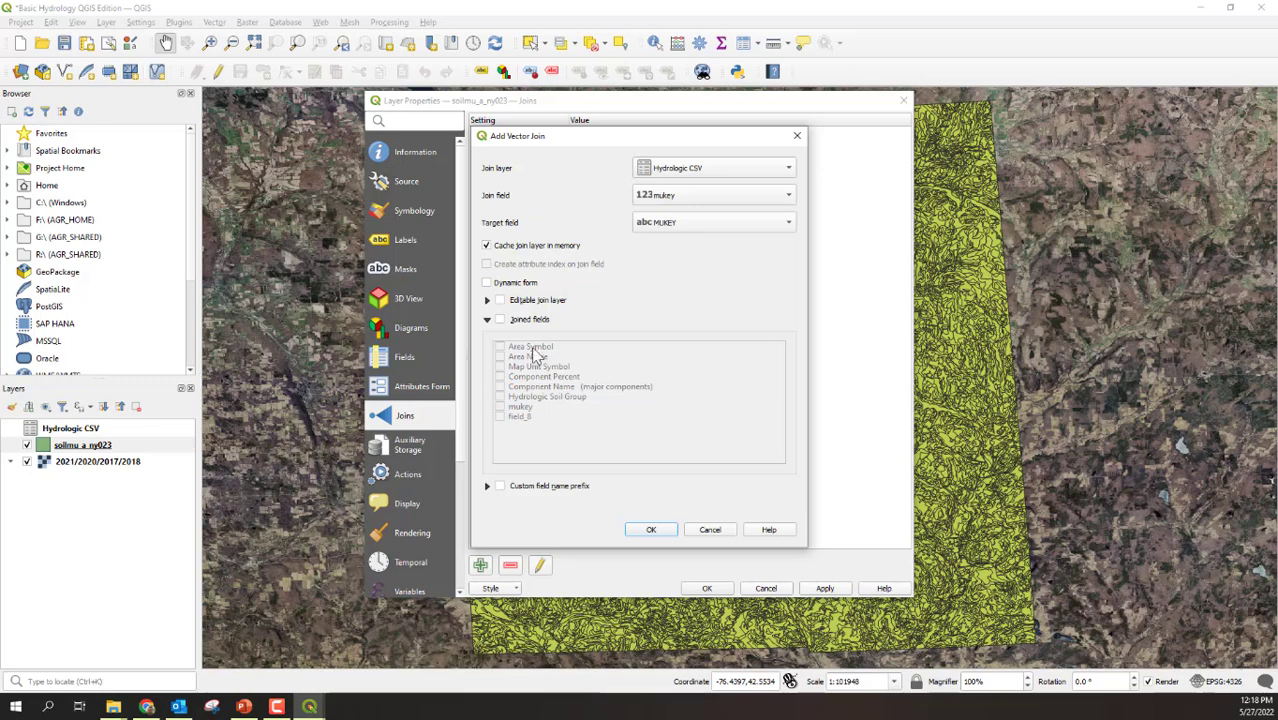
# Limit the joined fields to Hydrologic Soil Group, then confirm the join and the layer properties.
pyautogui.click(501, 320)
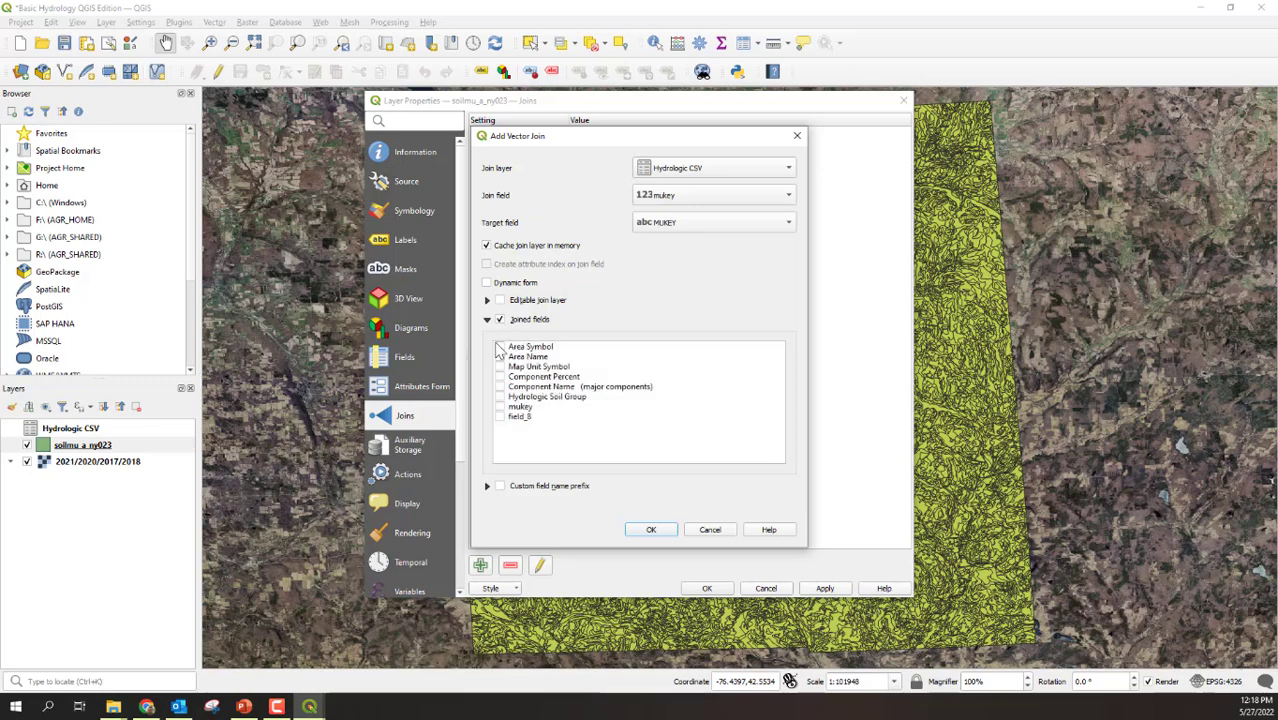
pyautogui.click(500, 397)
pyautogui.click(651, 531)
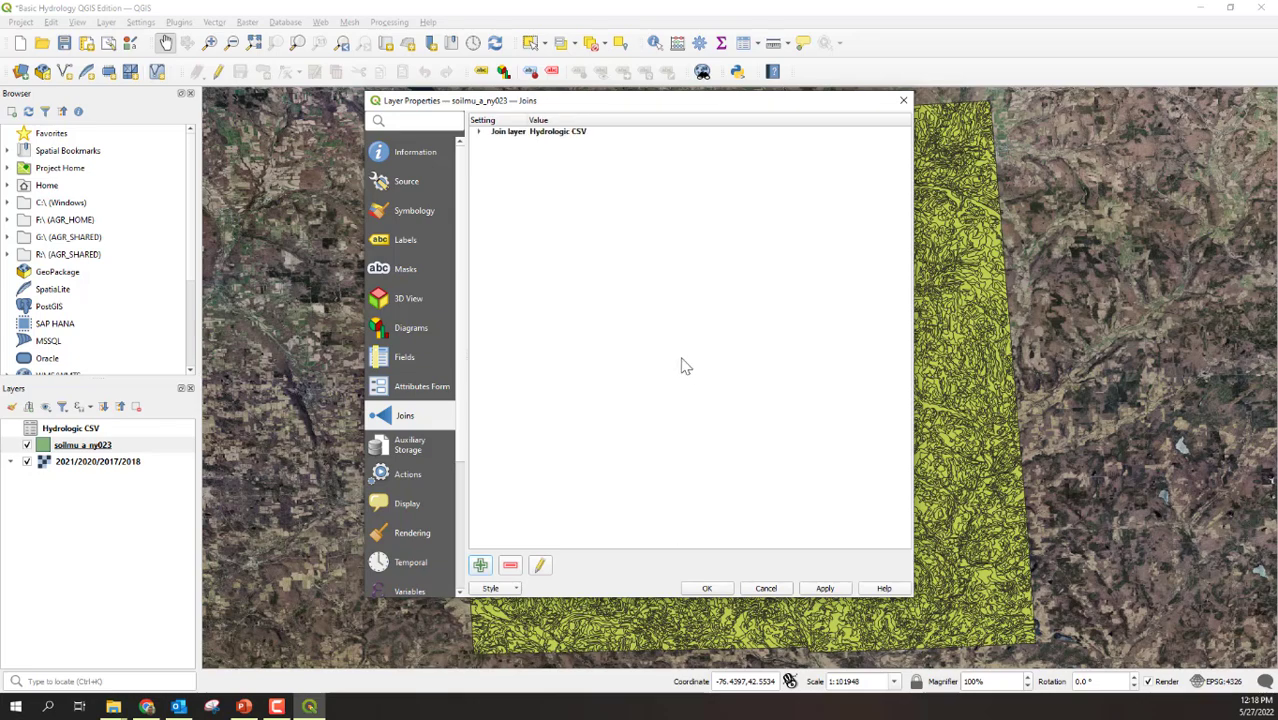
pyautogui.click(722, 590)
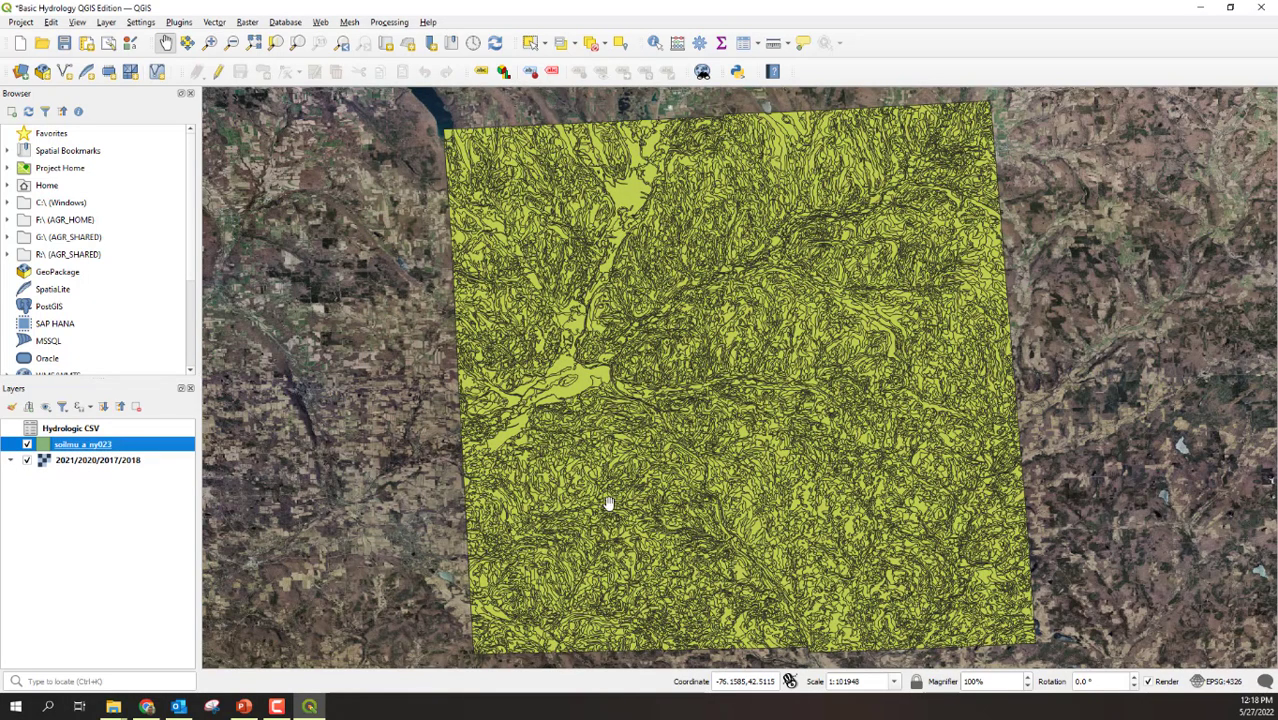
# Open the attribute table of the soilmu_a_ny023 layer to check the joined hydrologic soil group field.
pyautogui.rightClick(72, 452)
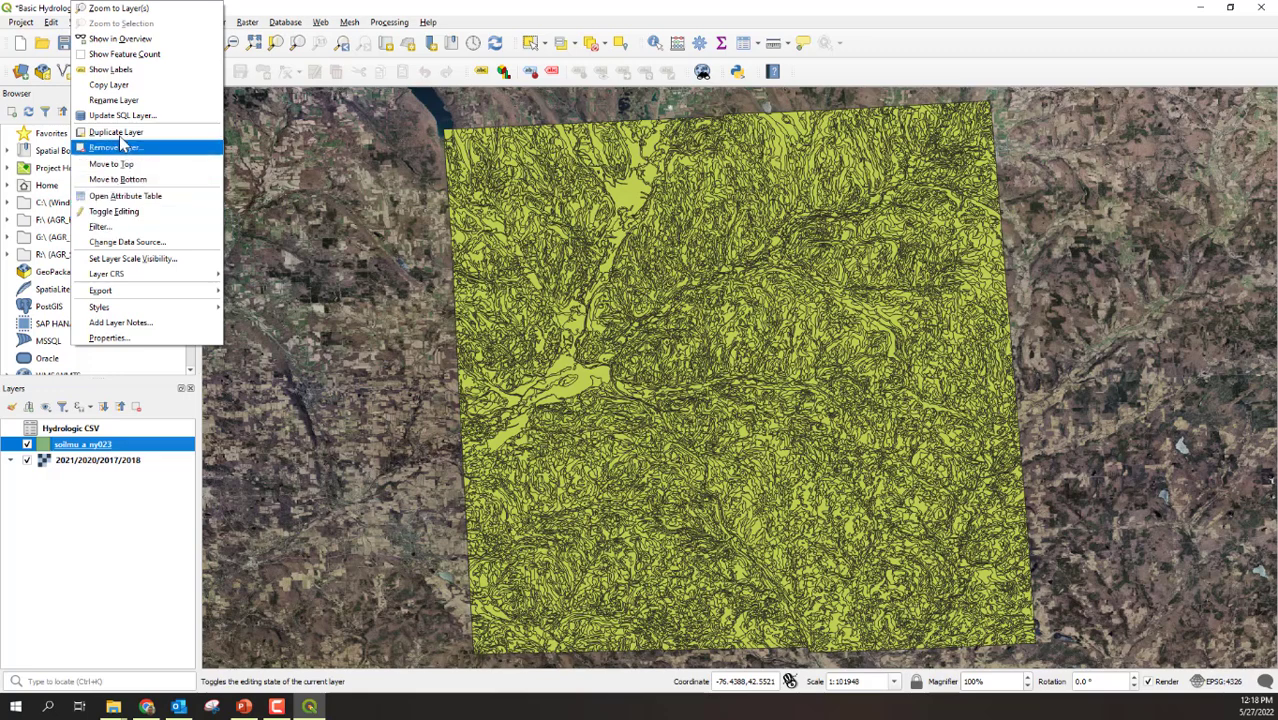
pyautogui.click(120, 196)
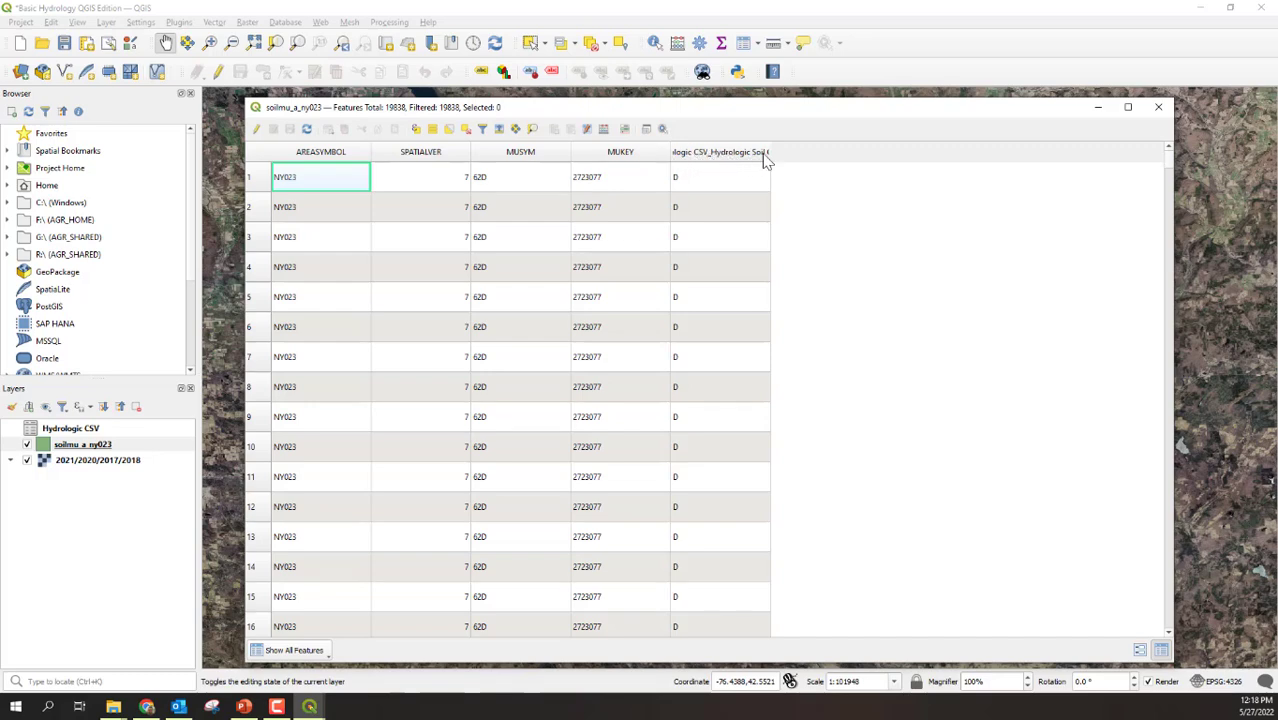
# Examine the joined hydrologic soil group column in the soilmu_a_ny023 attribute table against the map.
pyautogui.scroll(-20, 688, 280)
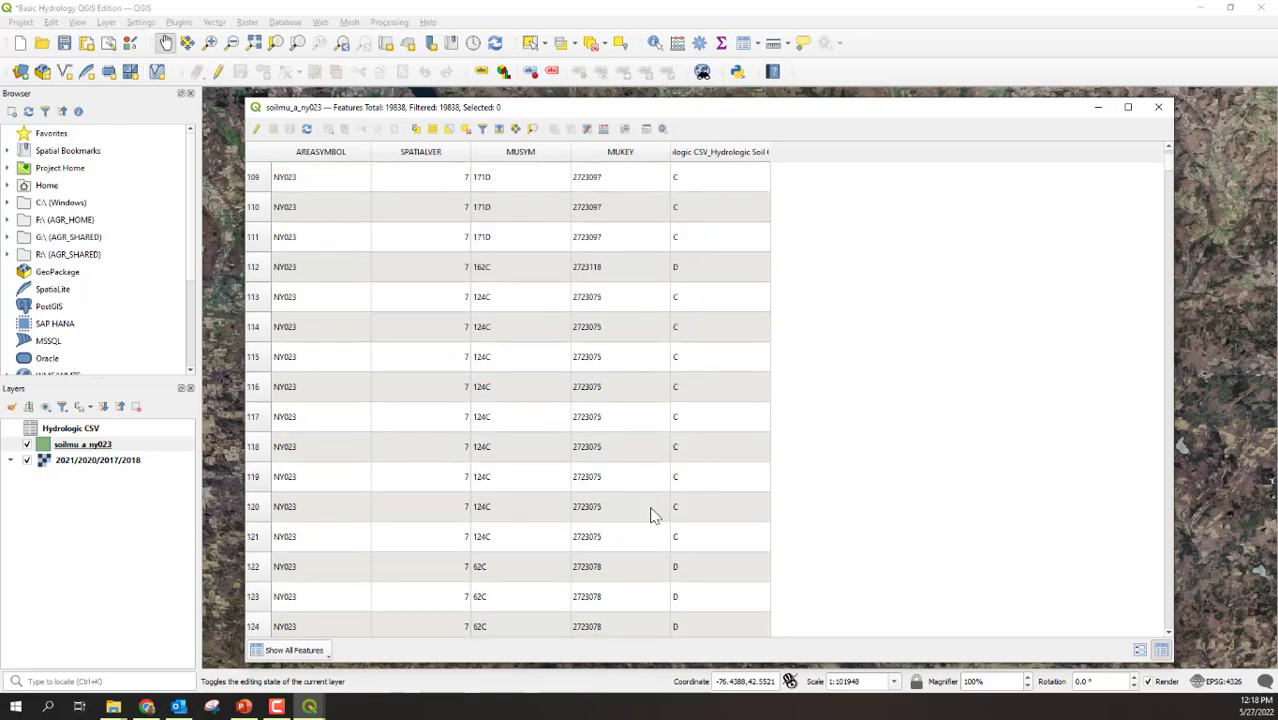
pyautogui.scroll(20, 570, 468)
pyautogui.scroll(4, 570, 466)
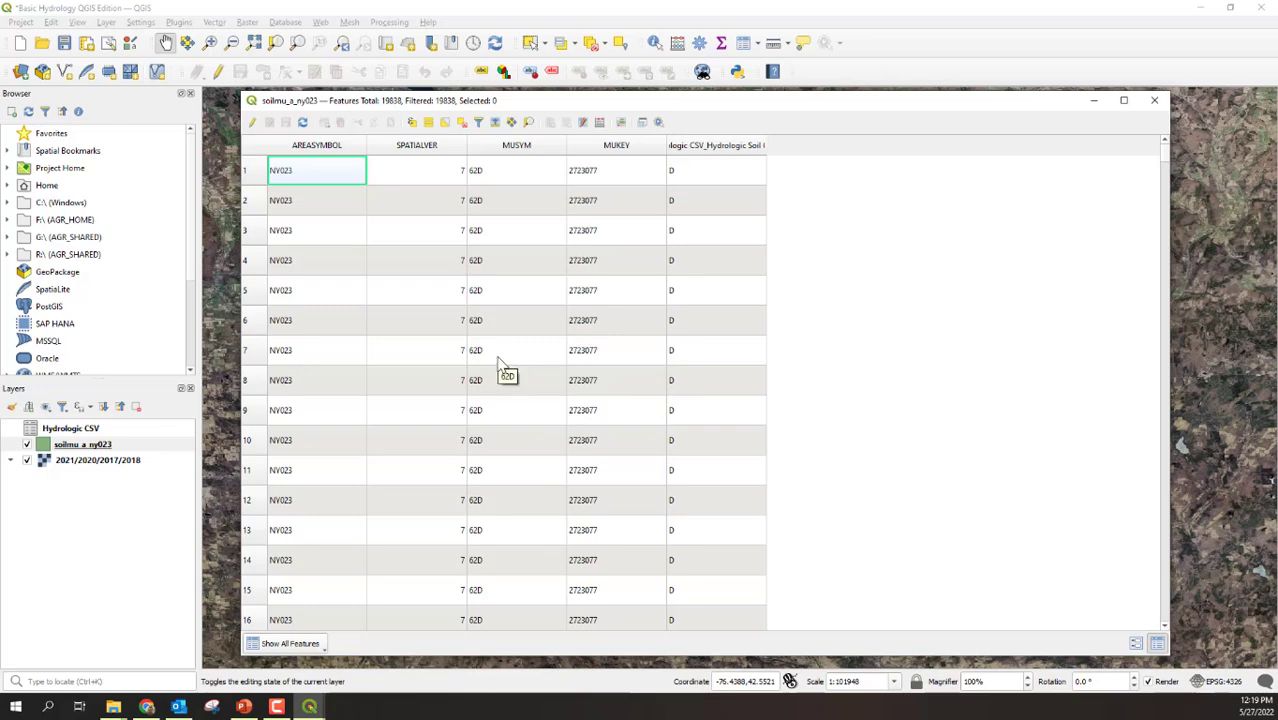
pyautogui.moveTo(537, 95); pyautogui.dragTo(534, 143)
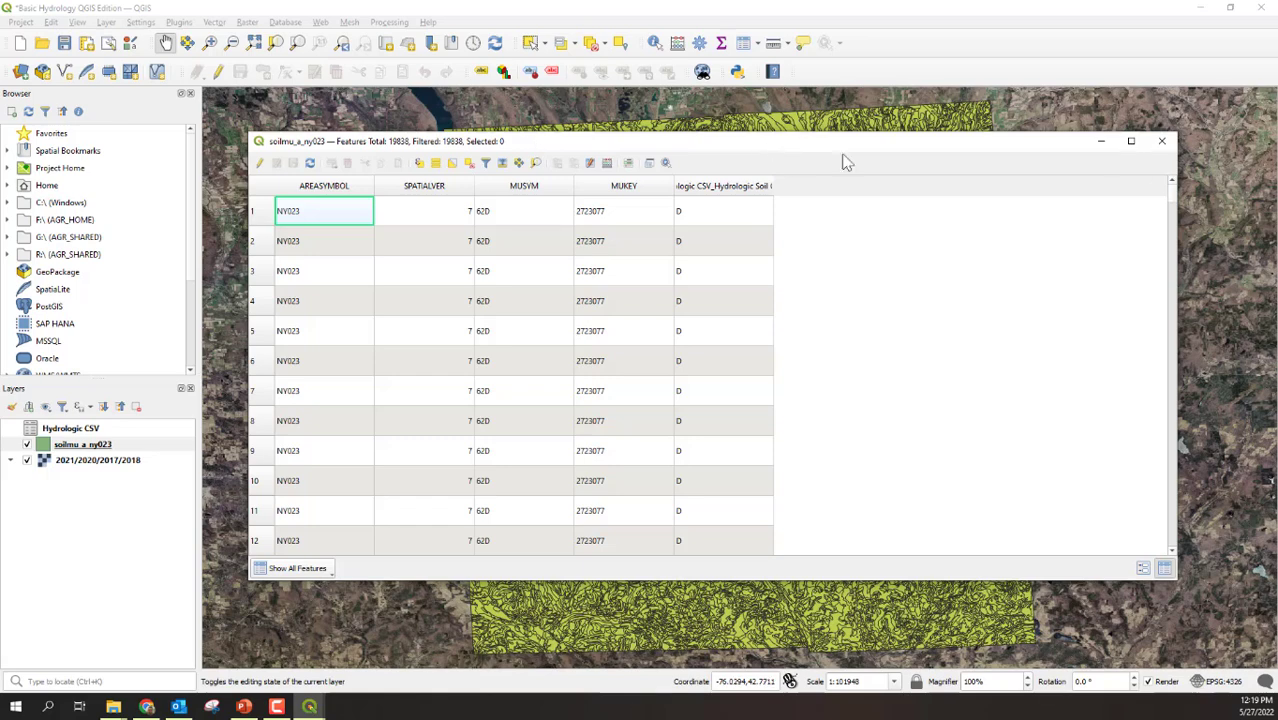
pyautogui.moveTo(985, 148); pyautogui.dragTo(997, 171)
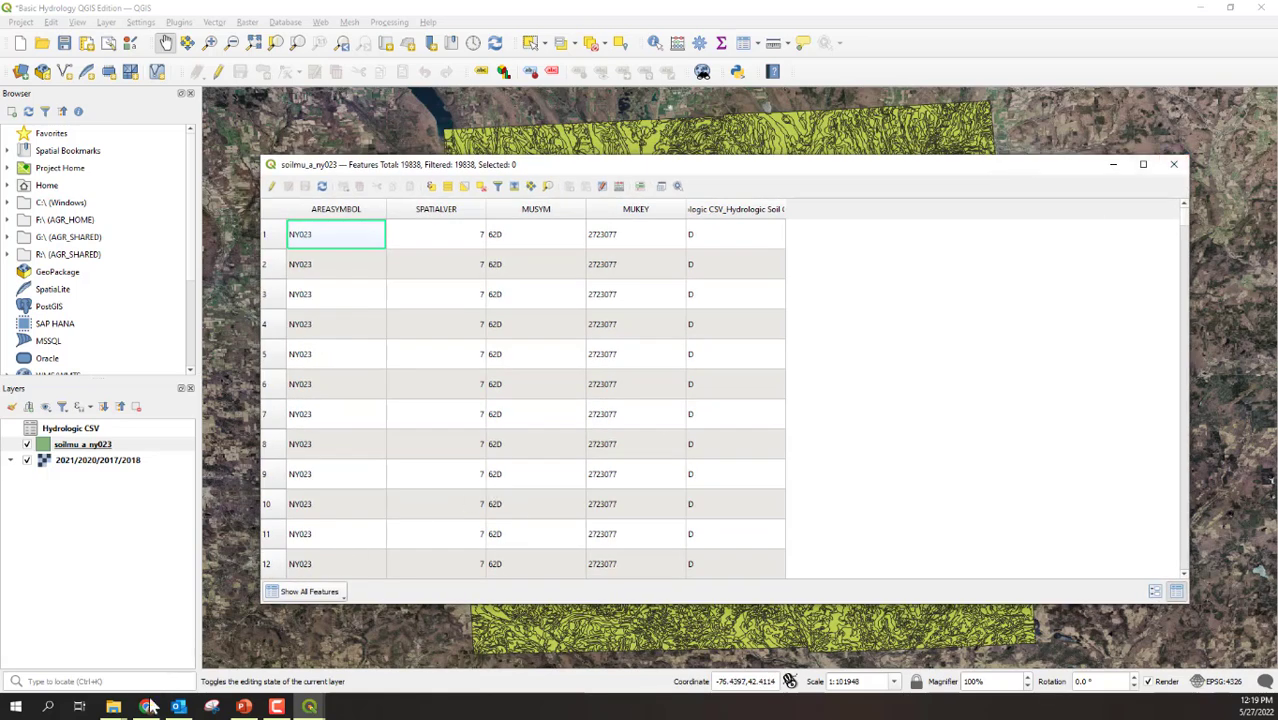
# Open the soildb_US_2003 database from the NY023 folder in Access, dismiss the macro dialog and enable its content.
pyautogui.click(113, 706)
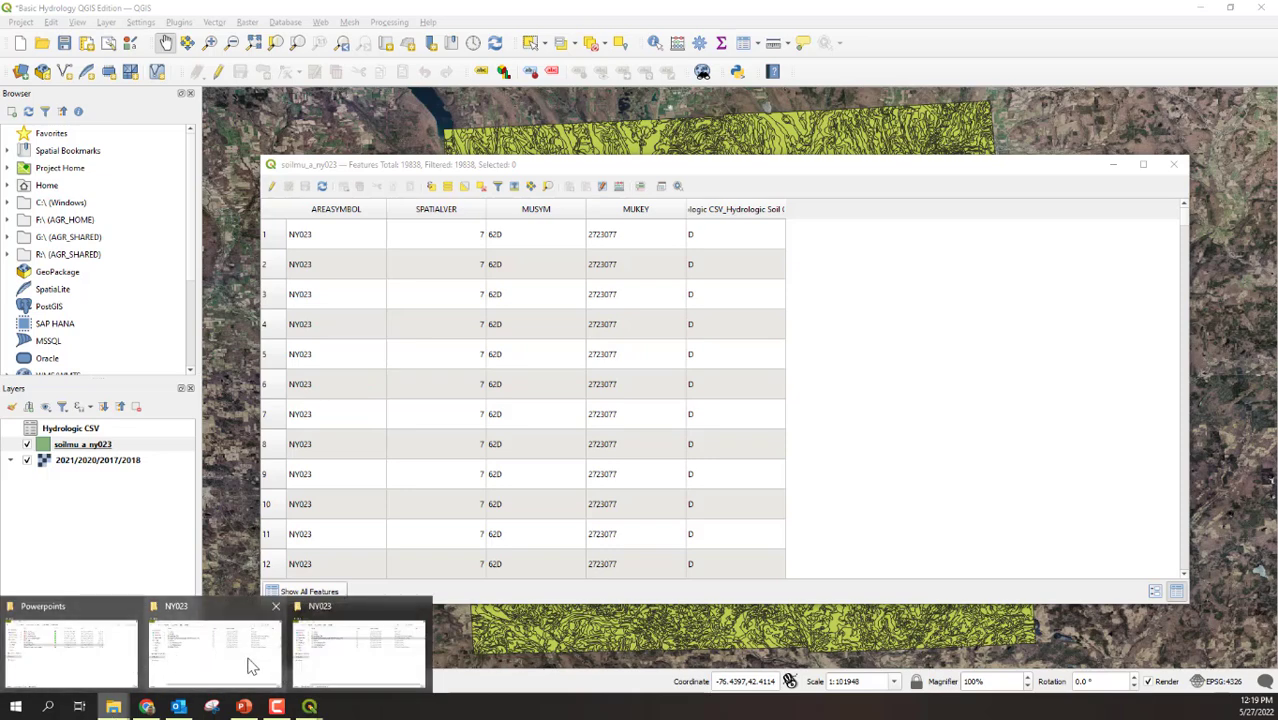
pyautogui.click(339, 663)
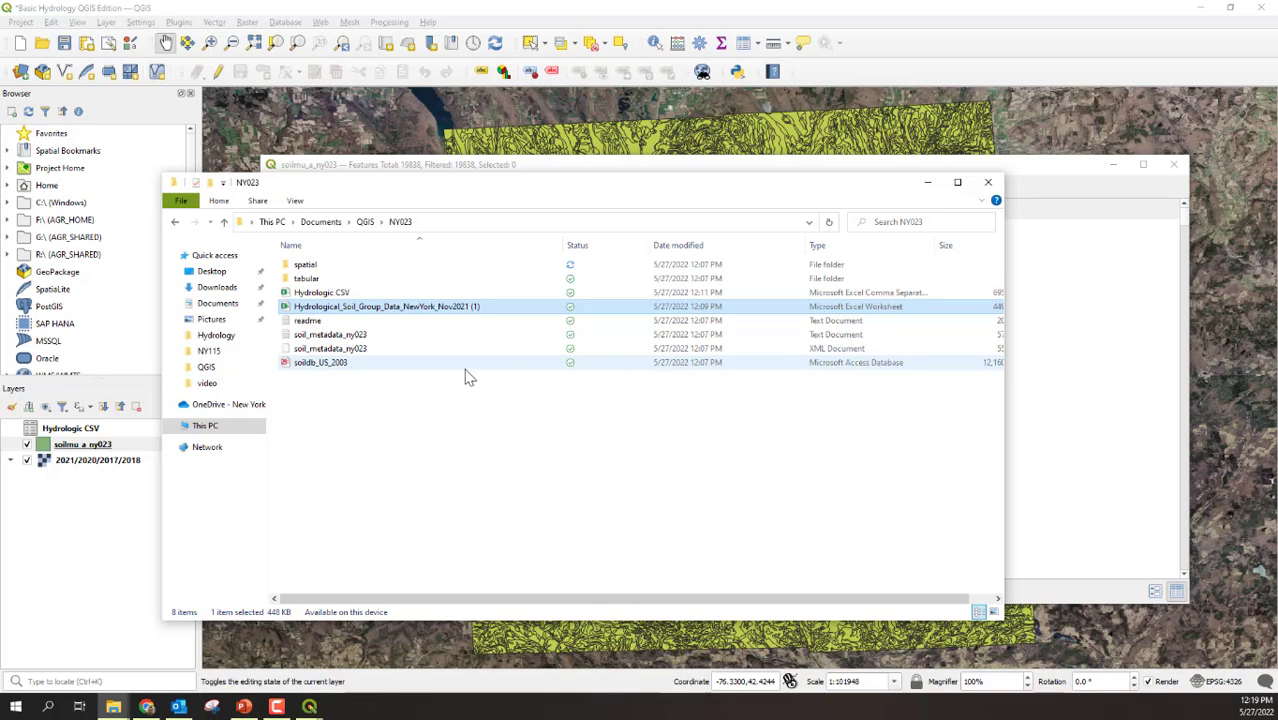
pyautogui.doubleClick(327, 362)
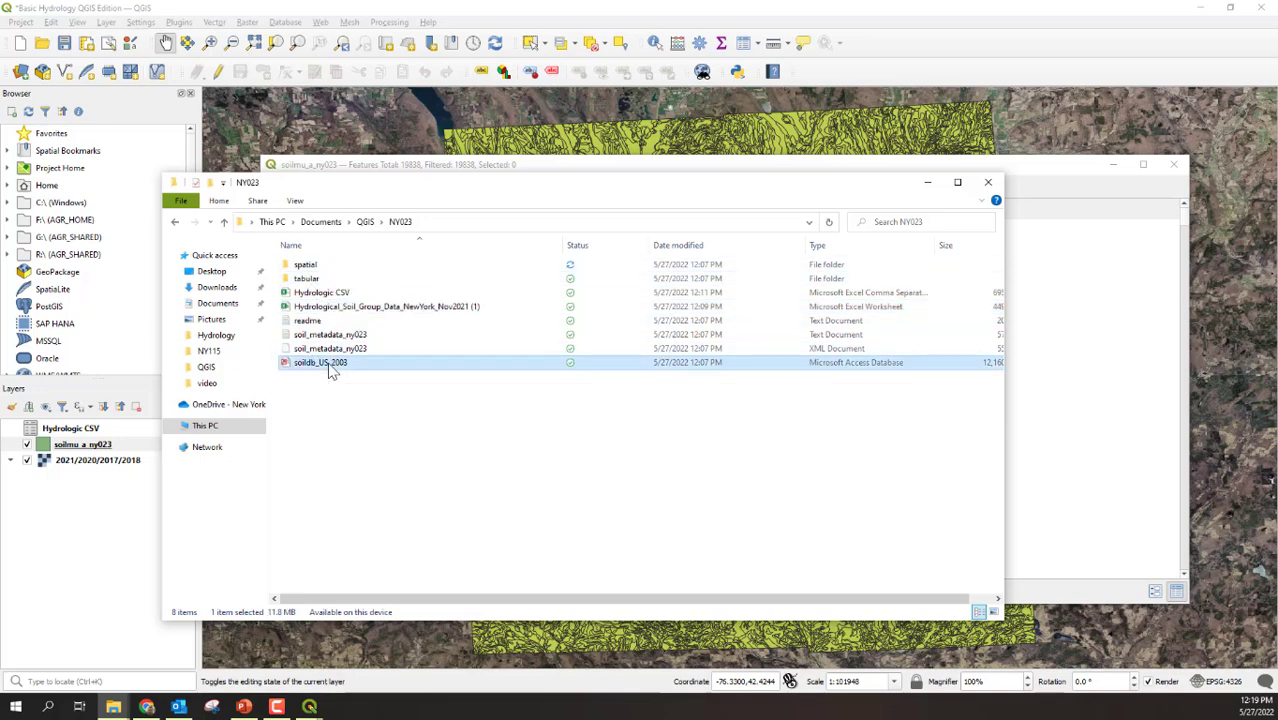
pyautogui.click(697, 372)
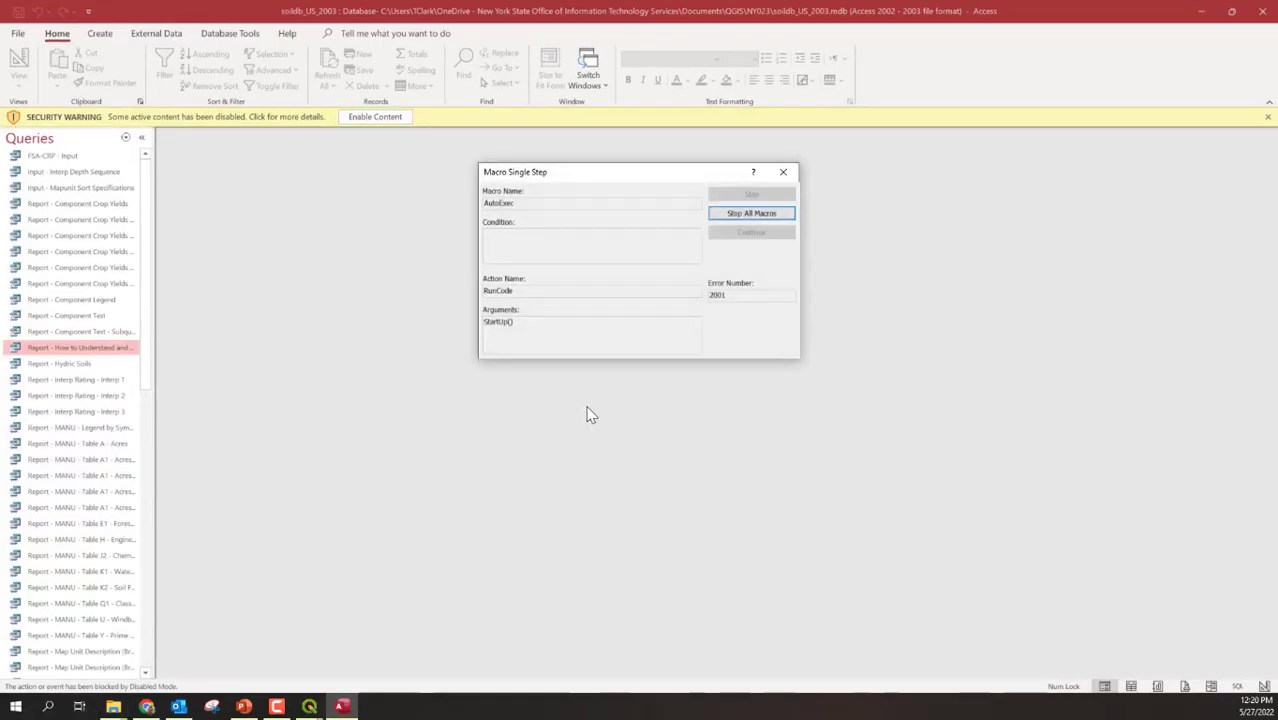
pyautogui.click(783, 172)
pyautogui.click(364, 119)
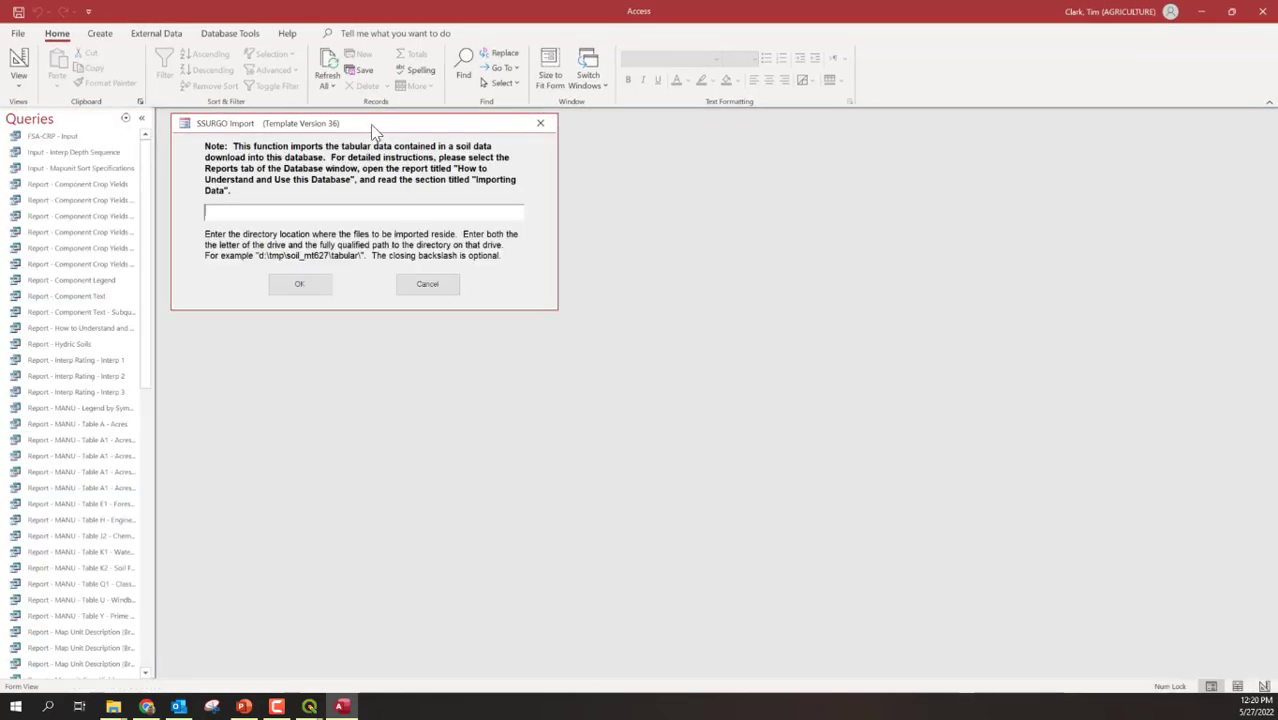
# Copy the full directory path of the tabular folder inside the NY023 folder in File Explorer.
pyautogui.moveTo(371, 126); pyautogui.dragTo(596, 271)
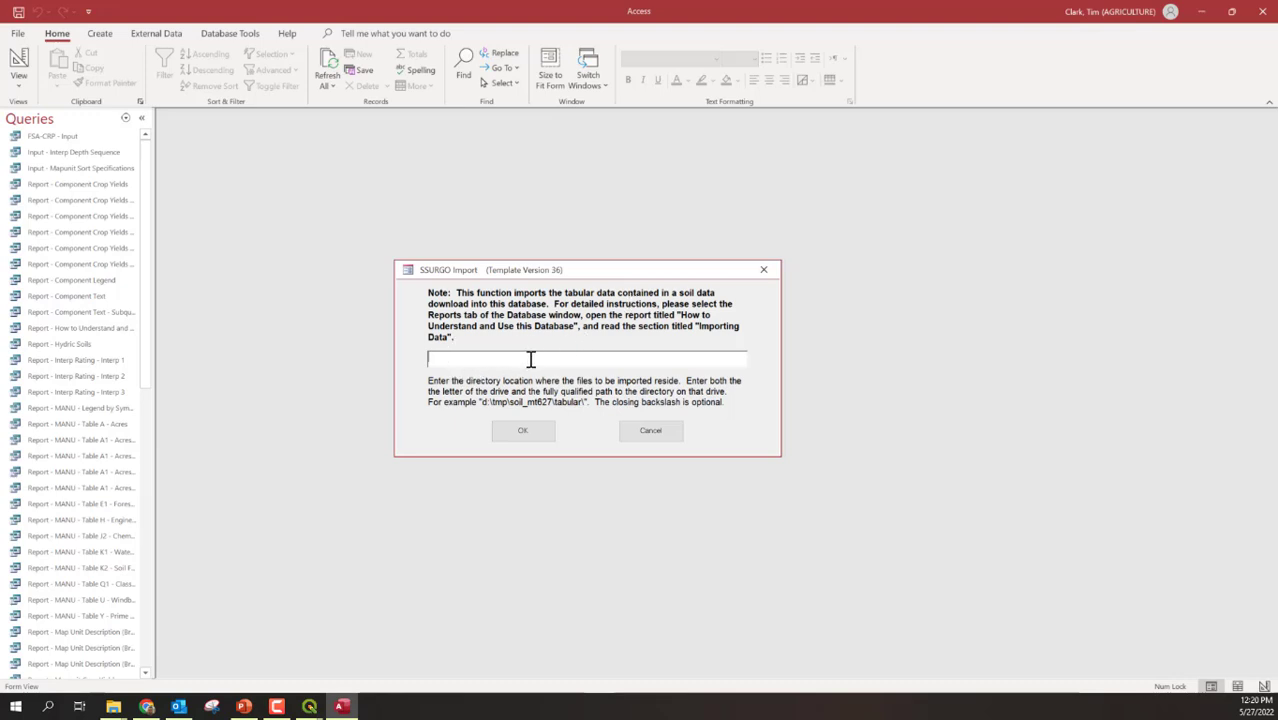
pyautogui.hotkey('alt', 'Tab')
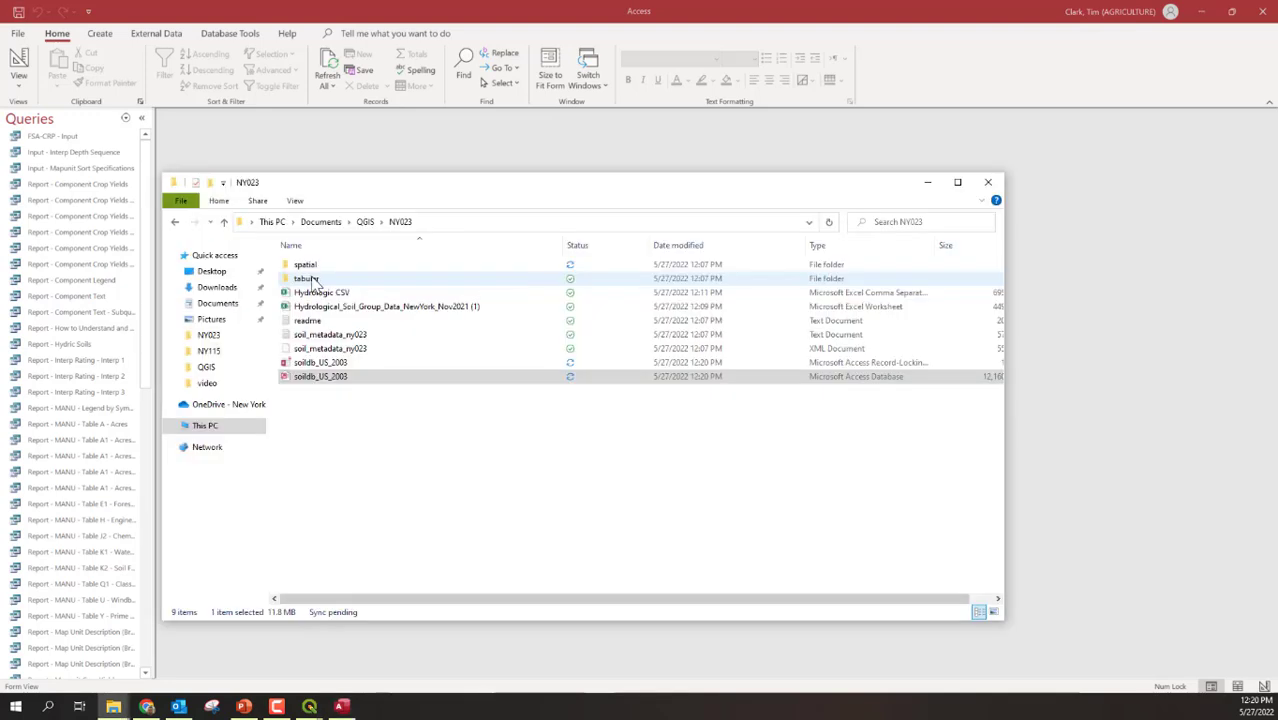
pyautogui.click(312, 282)
pyautogui.doubleClick(312, 282)
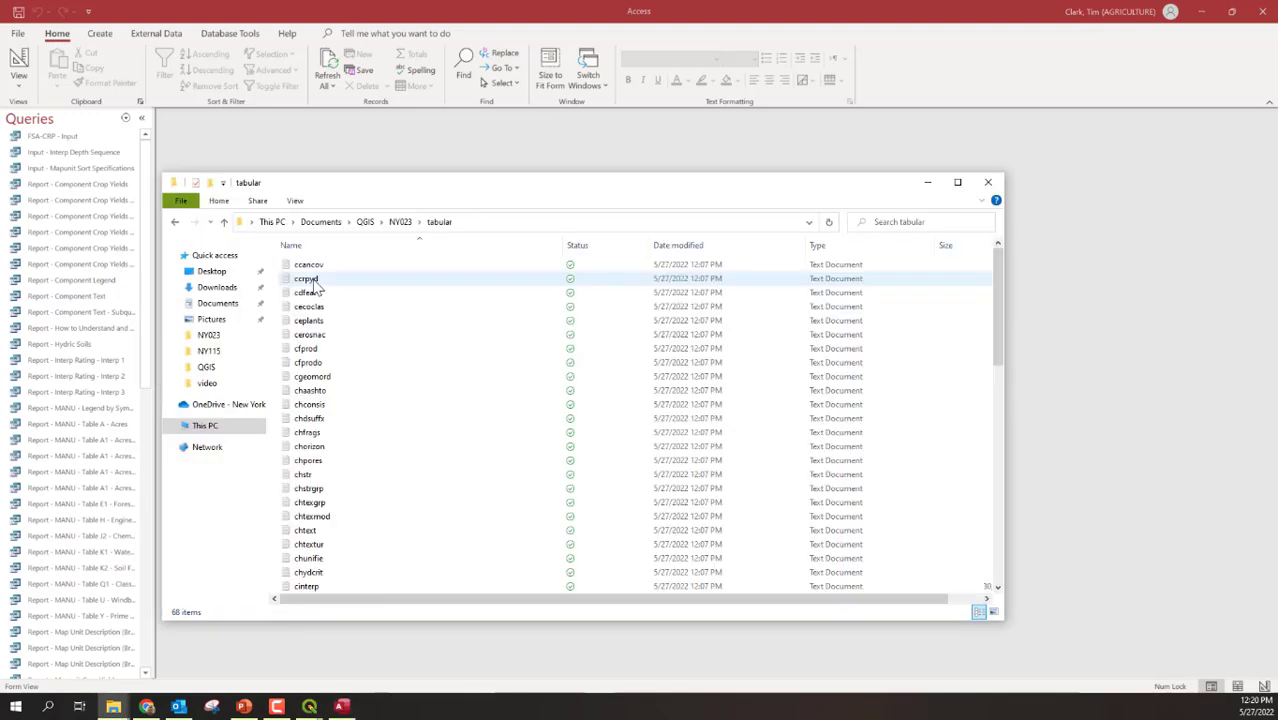
pyautogui.click(502, 225)
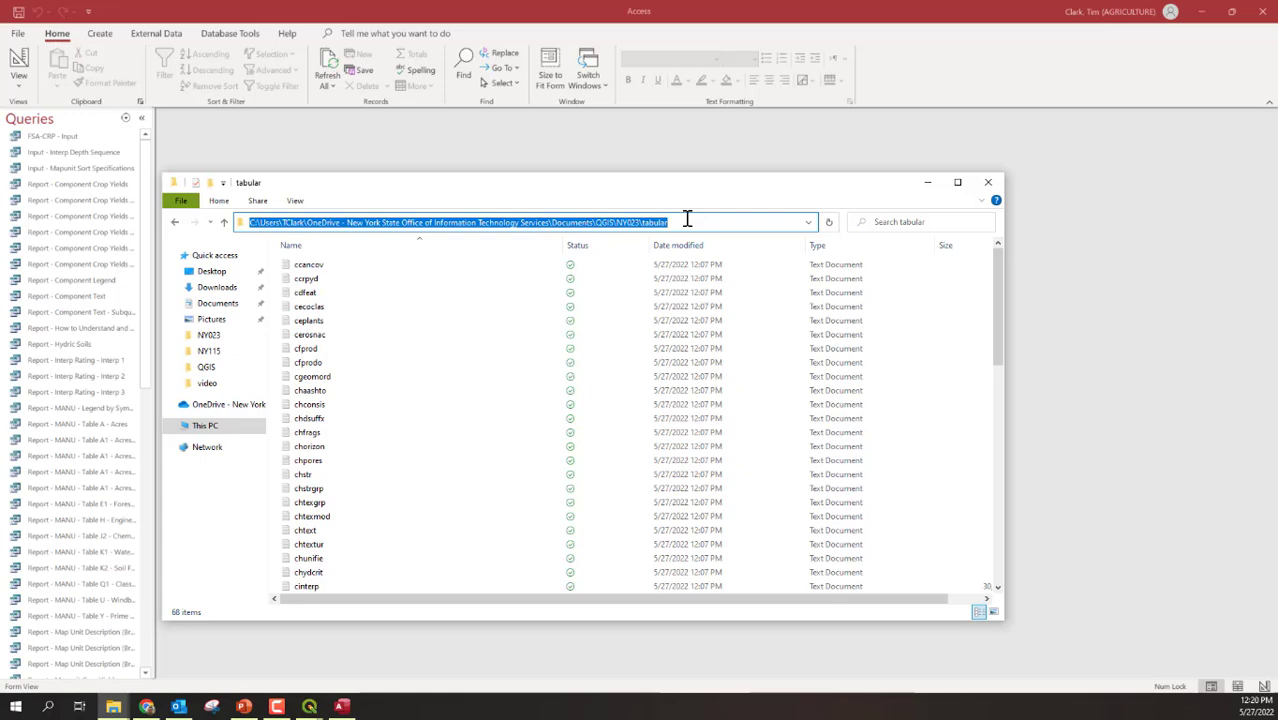
# Switch to Access and run the SSURGO Import with the copied NY023 tabular folder path as the directory location.
pyautogui.click(340, 706)
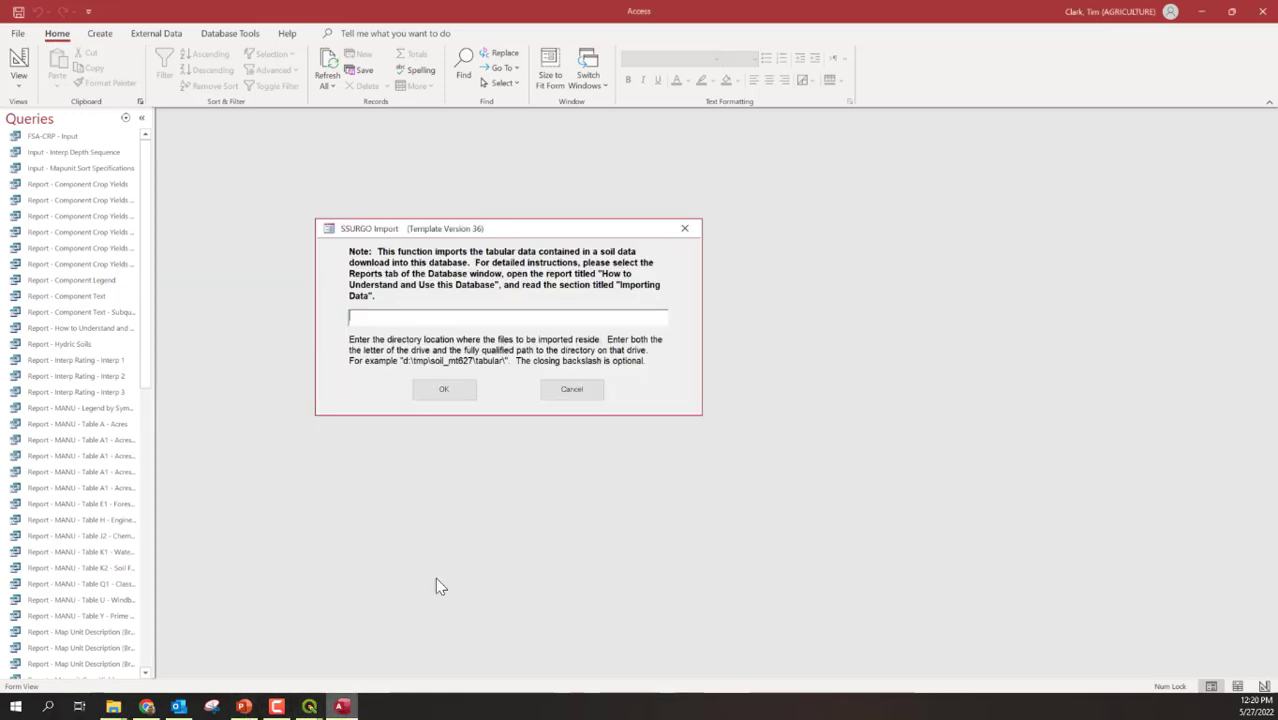
pyautogui.click(440, 318)
pyautogui.hotkey('ctrl', 'v')
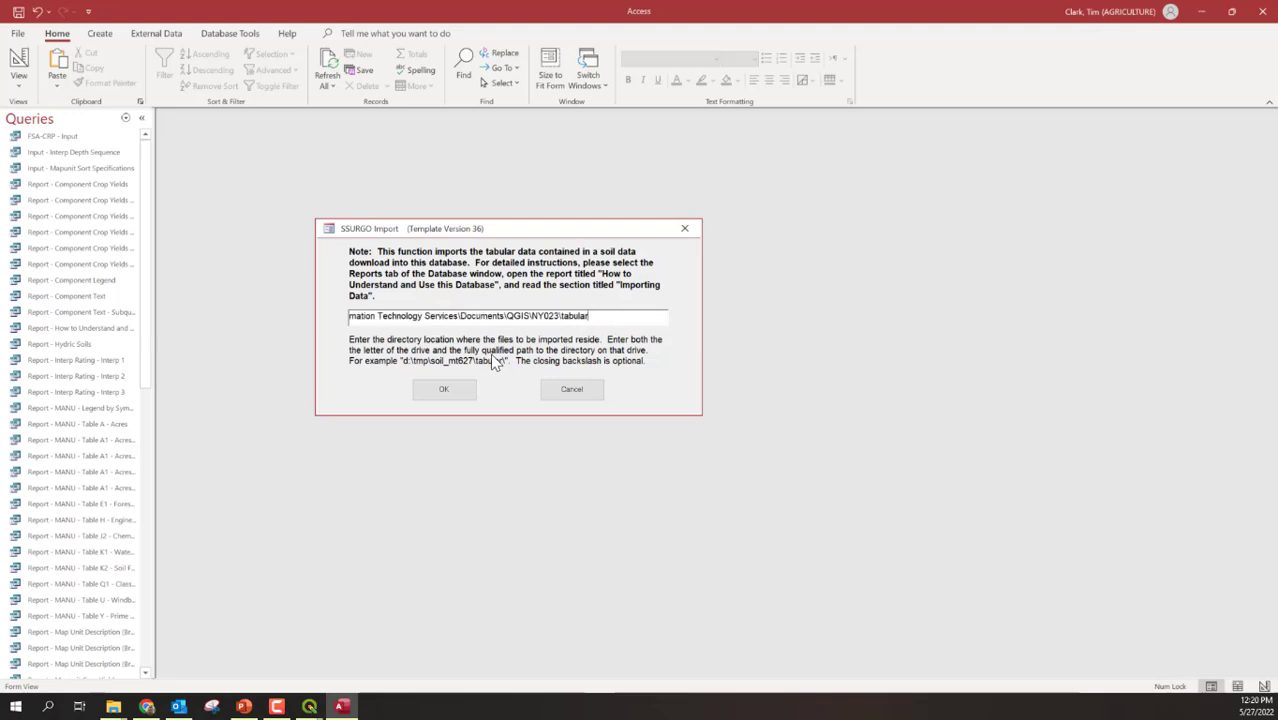
pyautogui.click(446, 389)
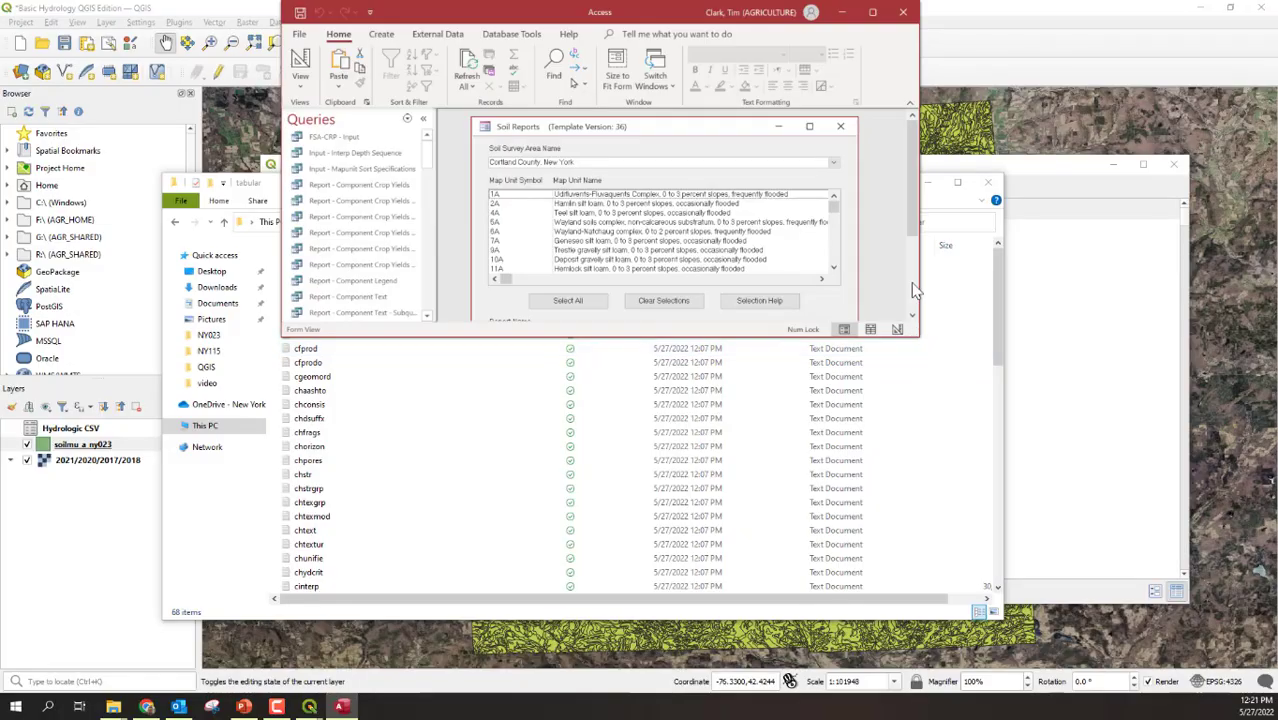
# Maximize the database window and close the Soil Reports form.
pyautogui.click(872, 12)
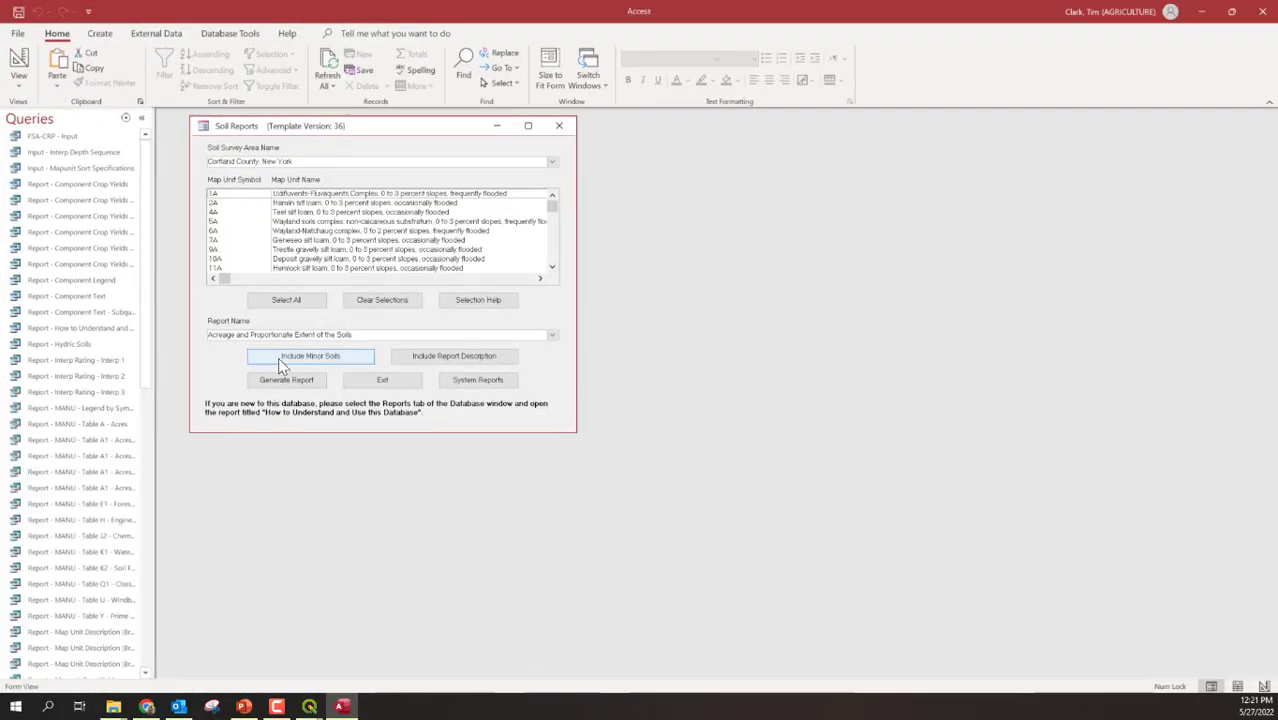
pyautogui.moveTo(384, 145); pyautogui.dragTo(512, 195)
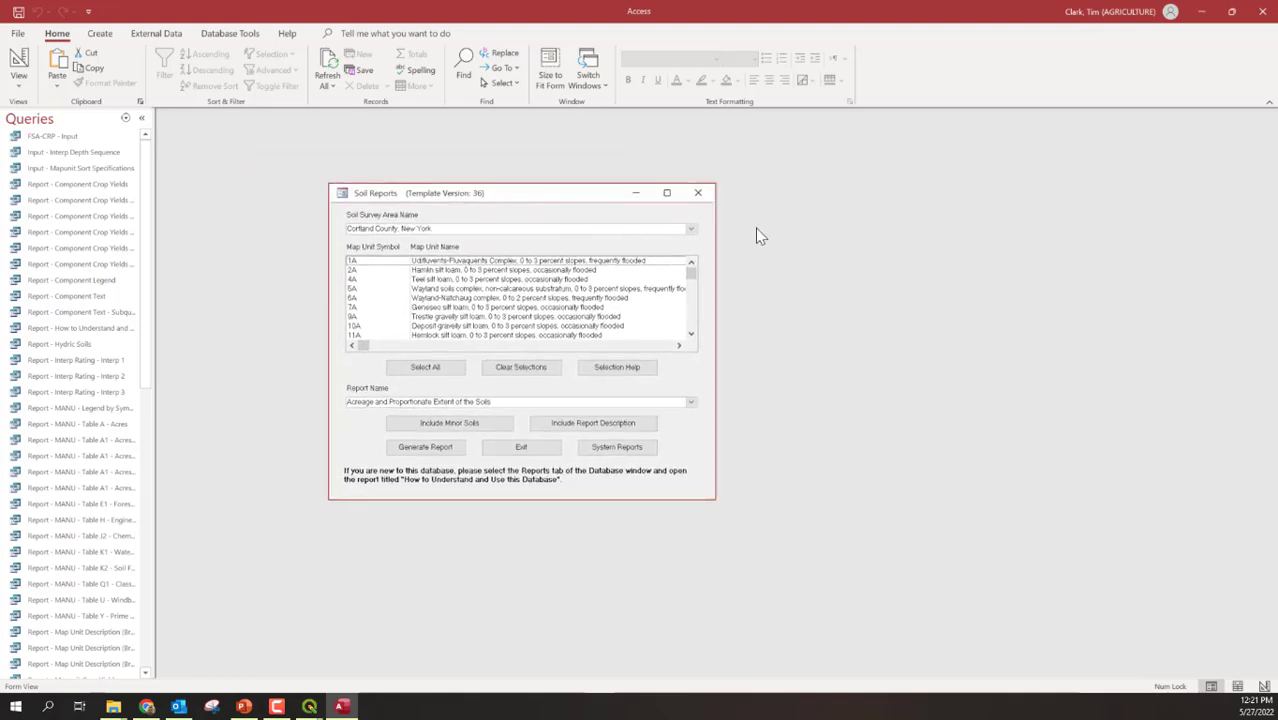
pyautogui.click(699, 193)
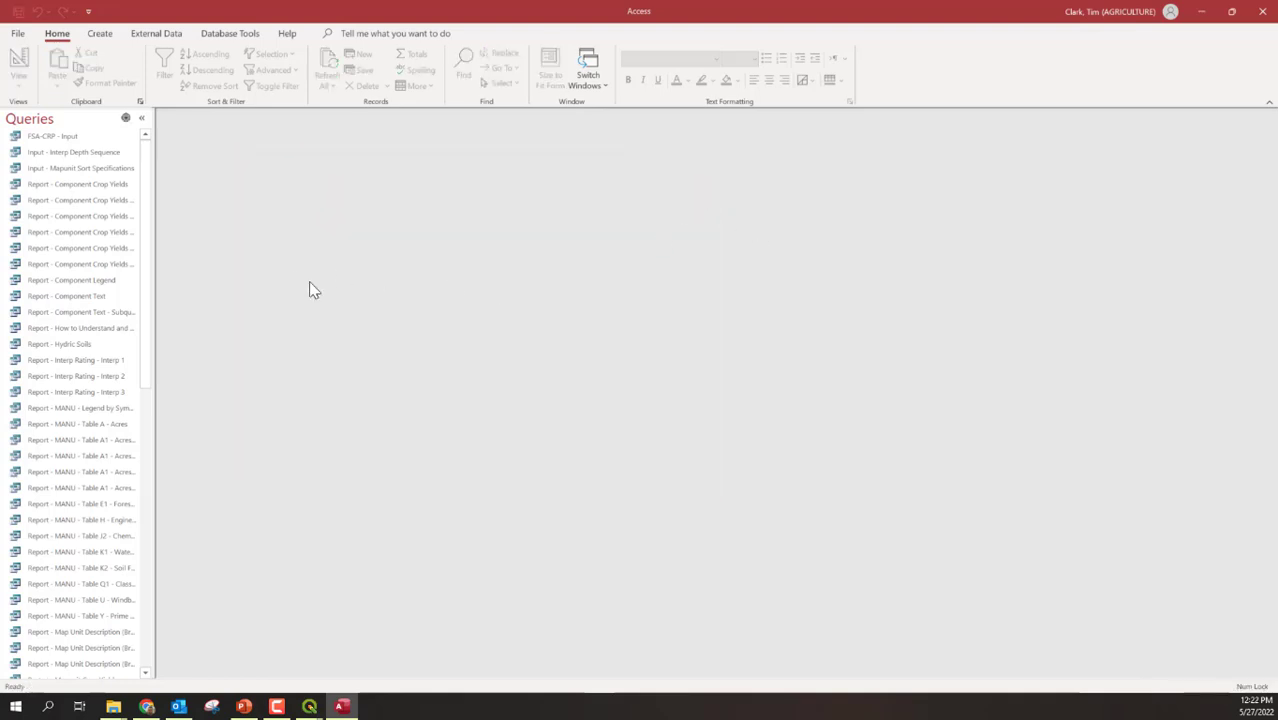
# Filter the database objects to tables and open the muaggatt table.
pyautogui.click(125, 121)
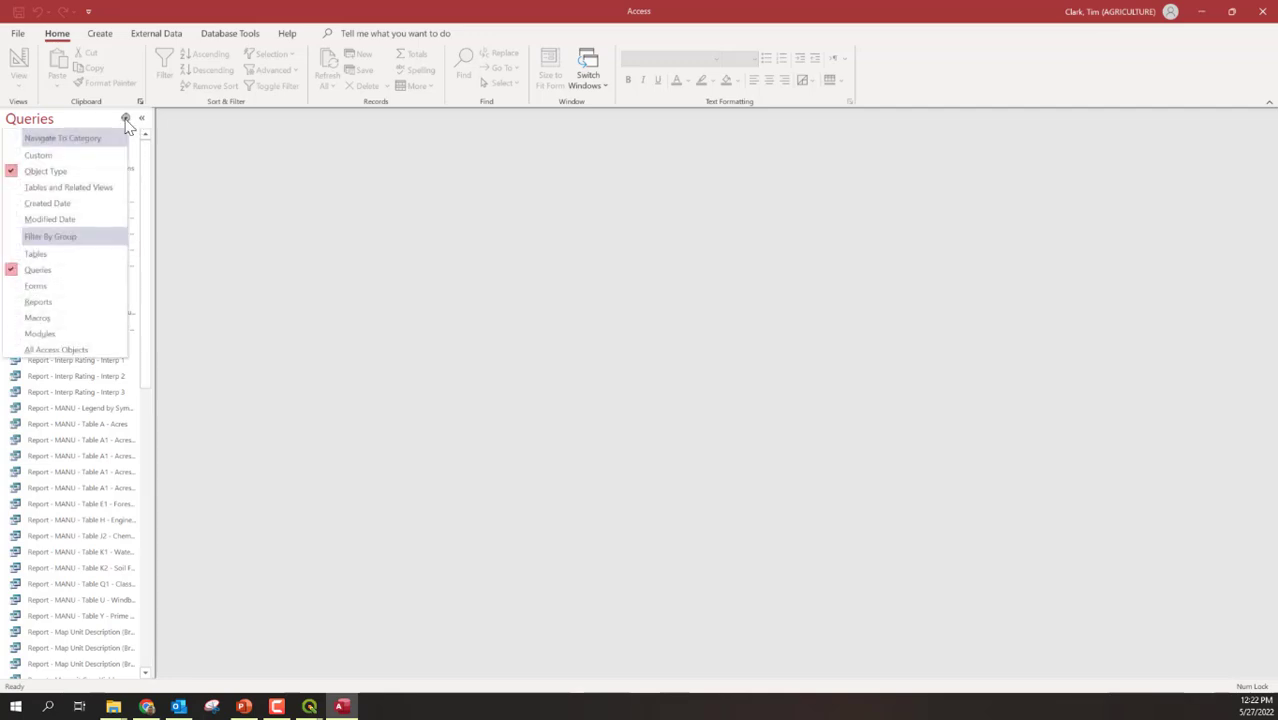
pyautogui.click(40, 257)
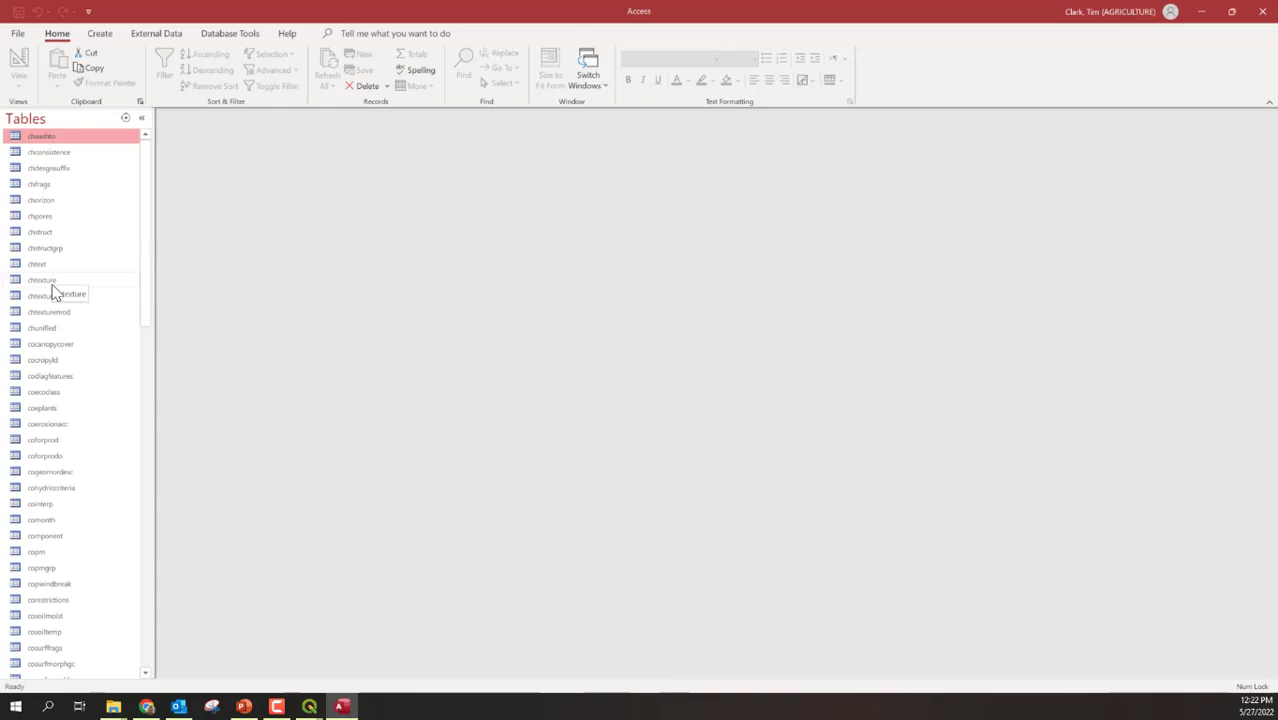
pyautogui.scroll(-1, 46, 375)
pyautogui.scroll(-9, 45, 376)
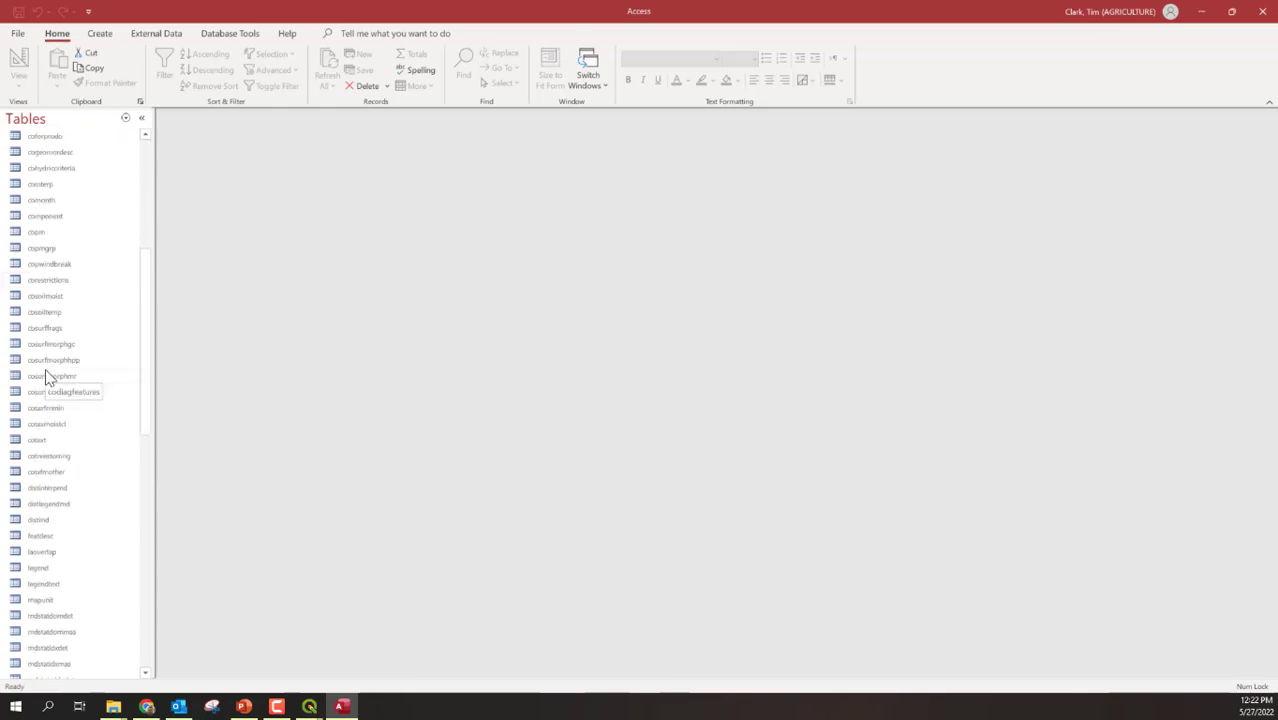
pyautogui.scroll(-2, 45, 376)
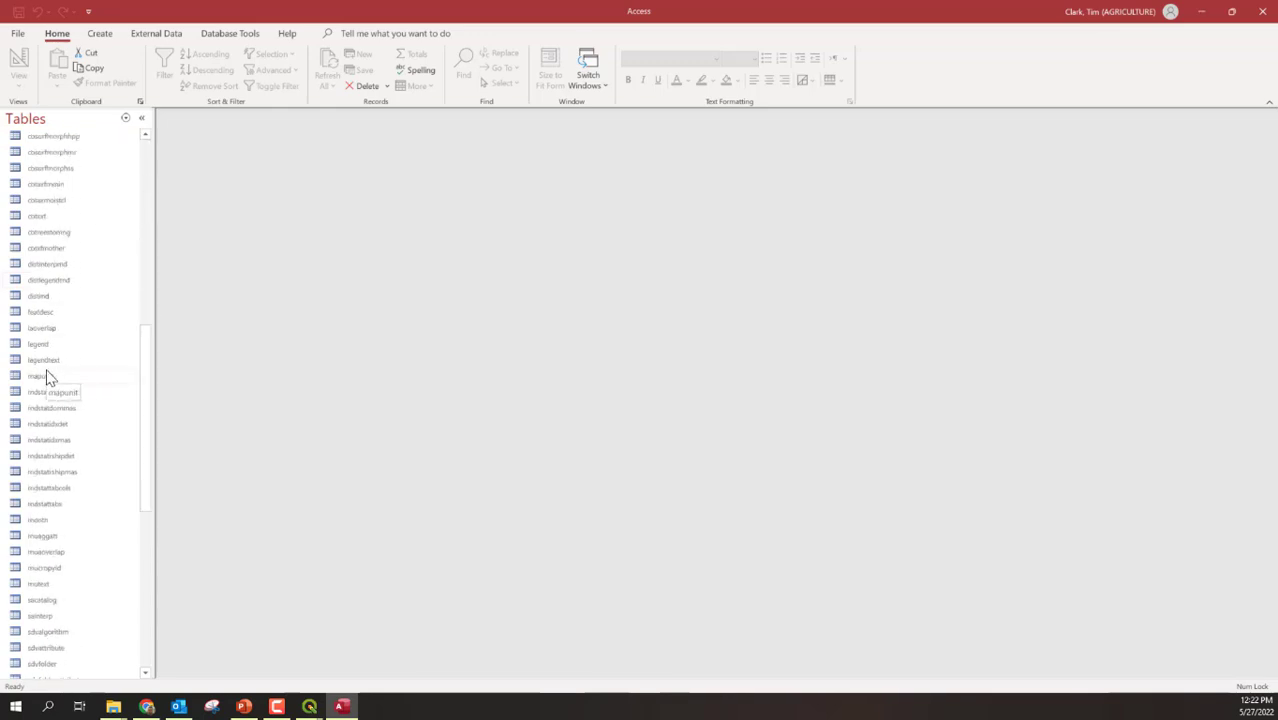
pyautogui.scroll(-1, 46, 375)
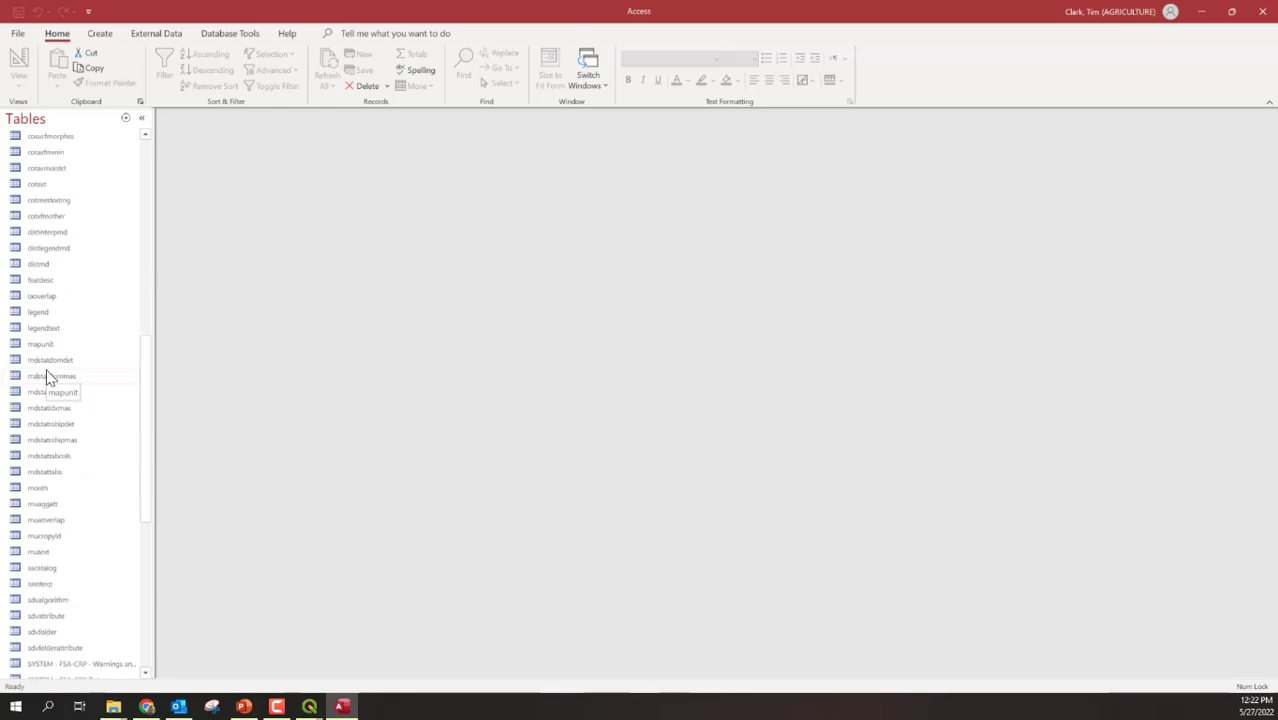
pyautogui.click(46, 507)
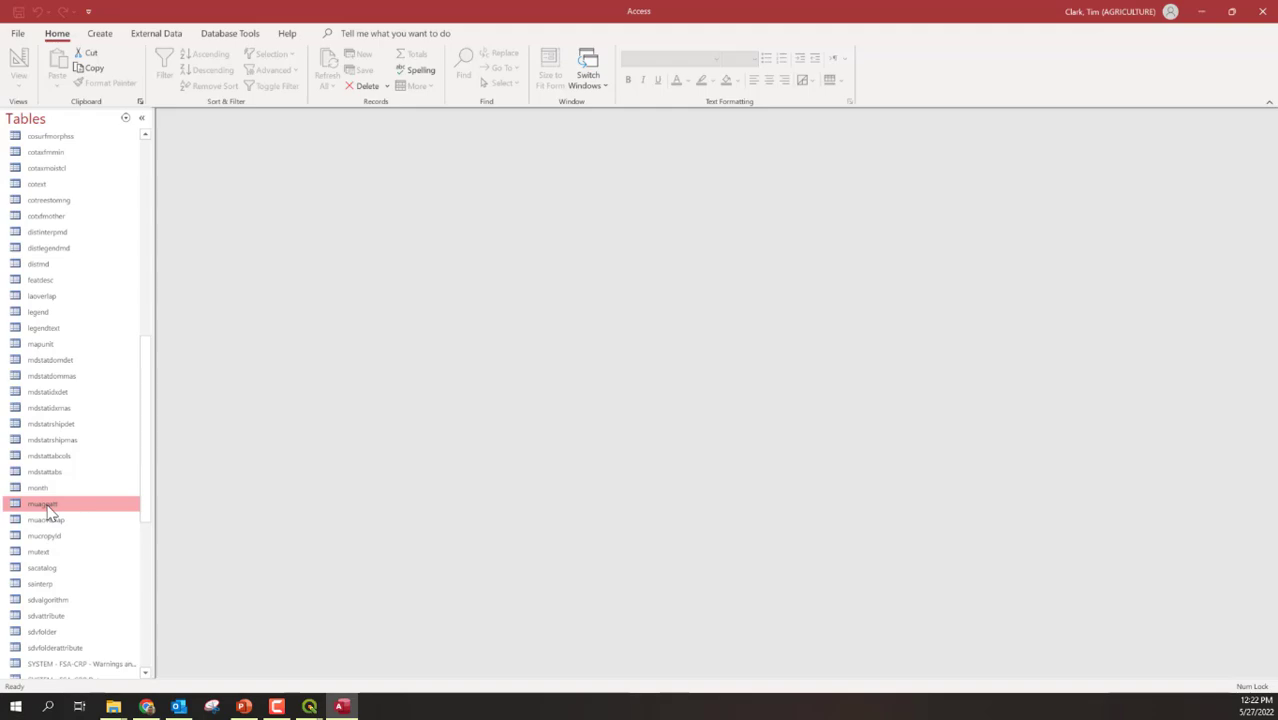
pyautogui.doubleClick(46, 505)
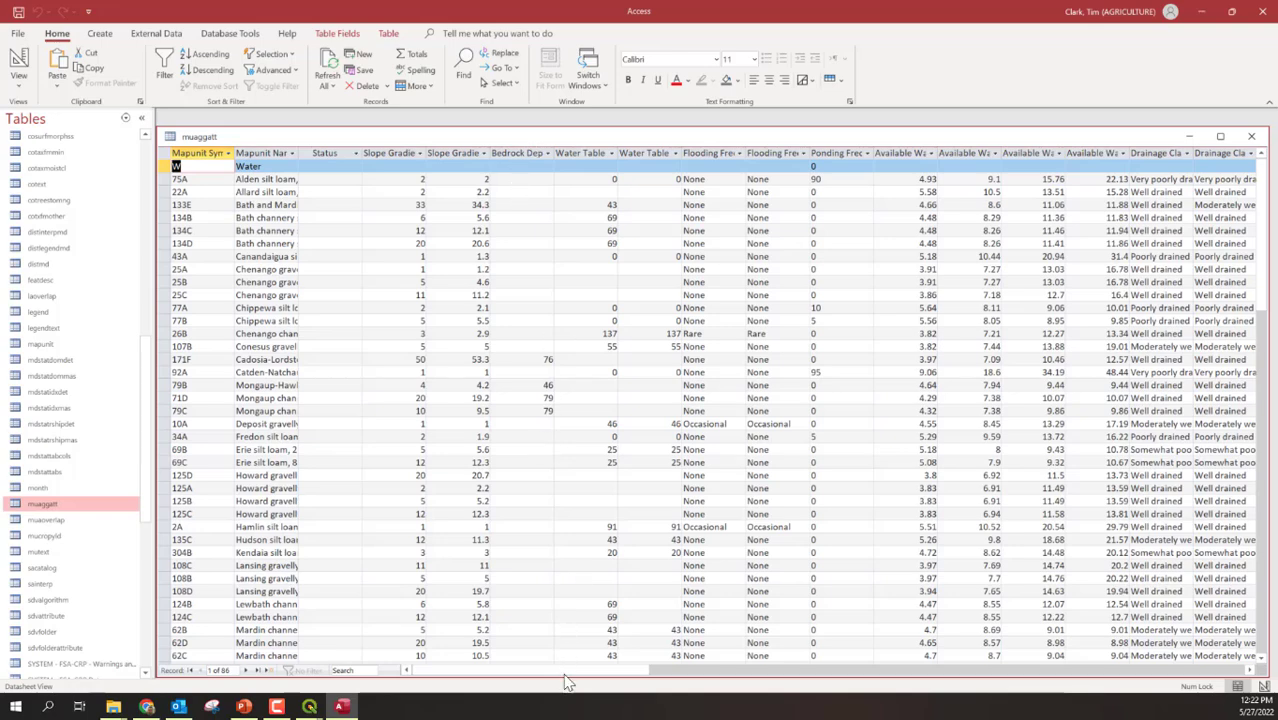
# Examine the muaggatt table's columns from map unit symbol through hydrologic group to map unit key.
pyautogui.moveTo(568, 676); pyautogui.dragTo(675, 675)
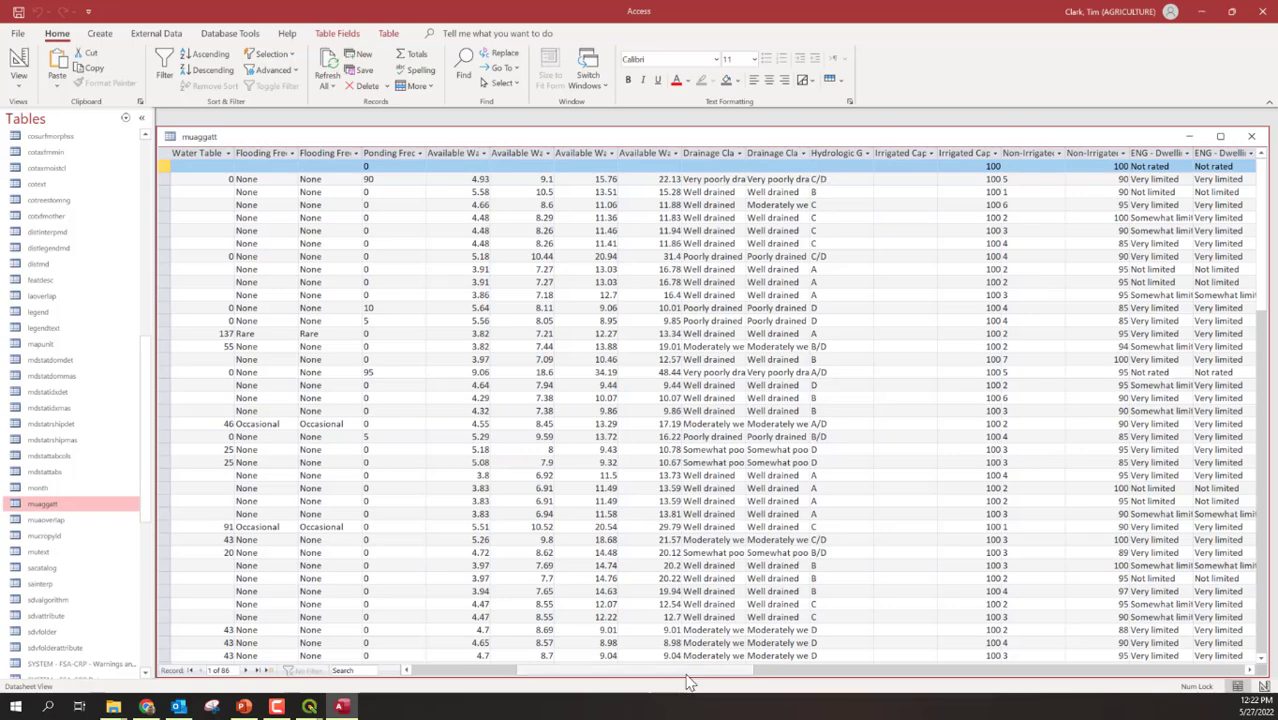
pyautogui.moveTo(688, 681); pyautogui.dragTo(512, 678)
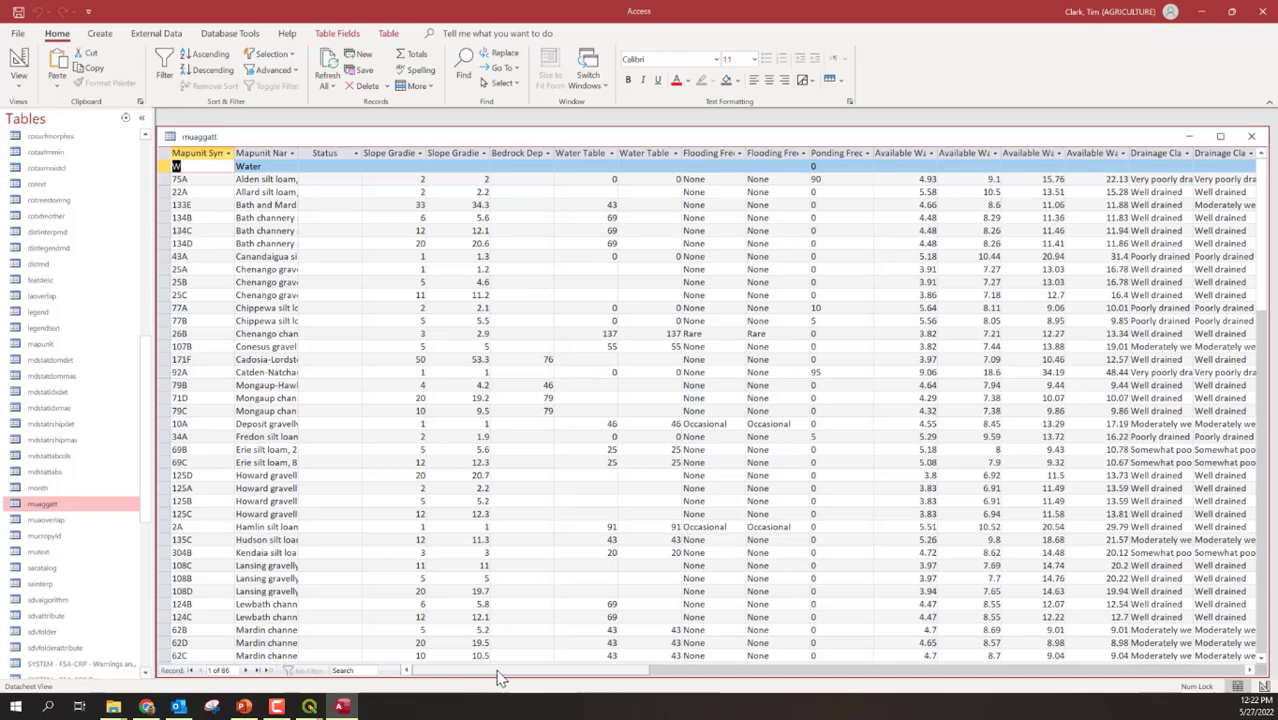
pyautogui.moveTo(500, 678); pyautogui.dragTo(952, 676)
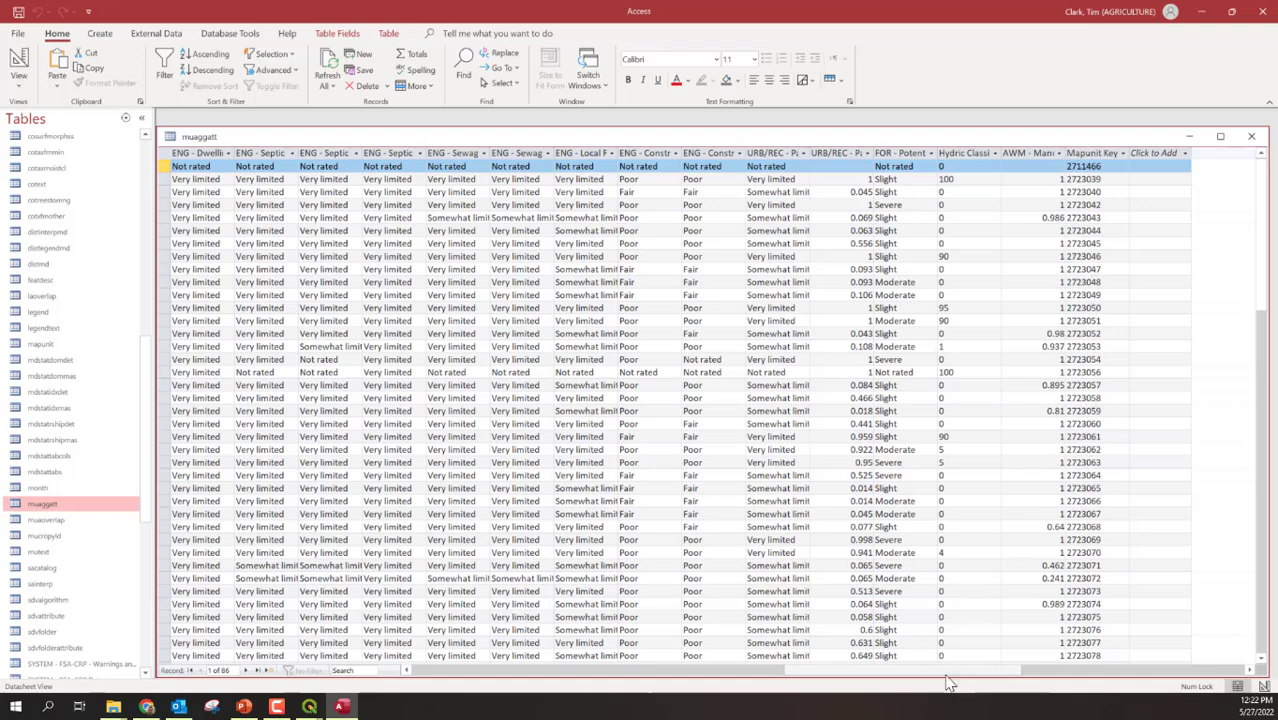
pyautogui.moveTo(946, 671); pyautogui.dragTo(571, 686)
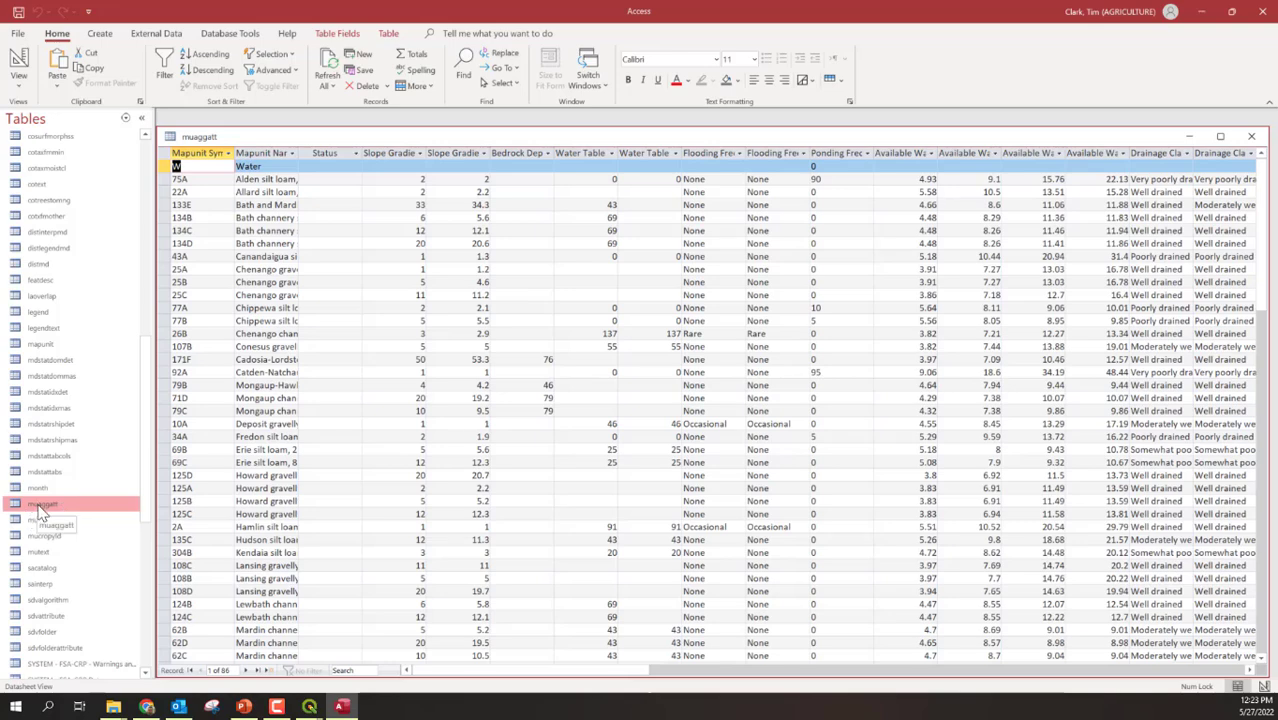
# Open the Excel spreadsheet export settings for the muaggatt table.
pyautogui.rightClick(40, 512)
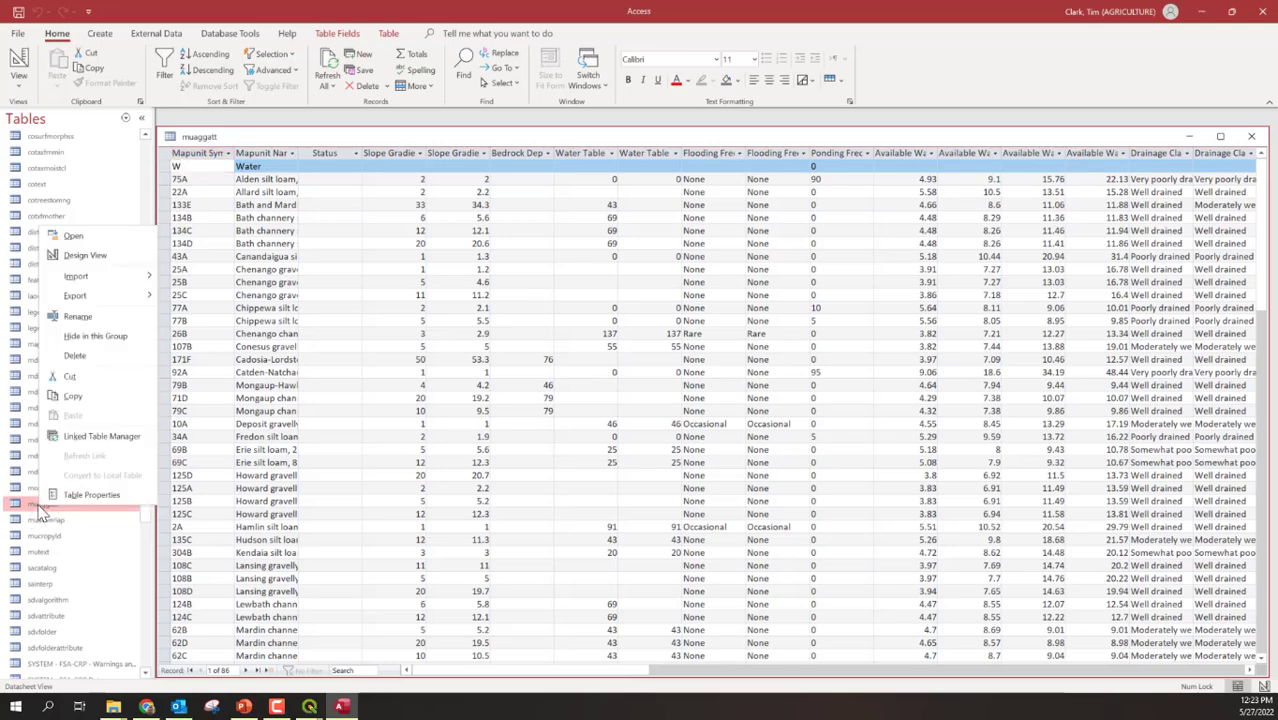
pyautogui.moveTo(83, 305)
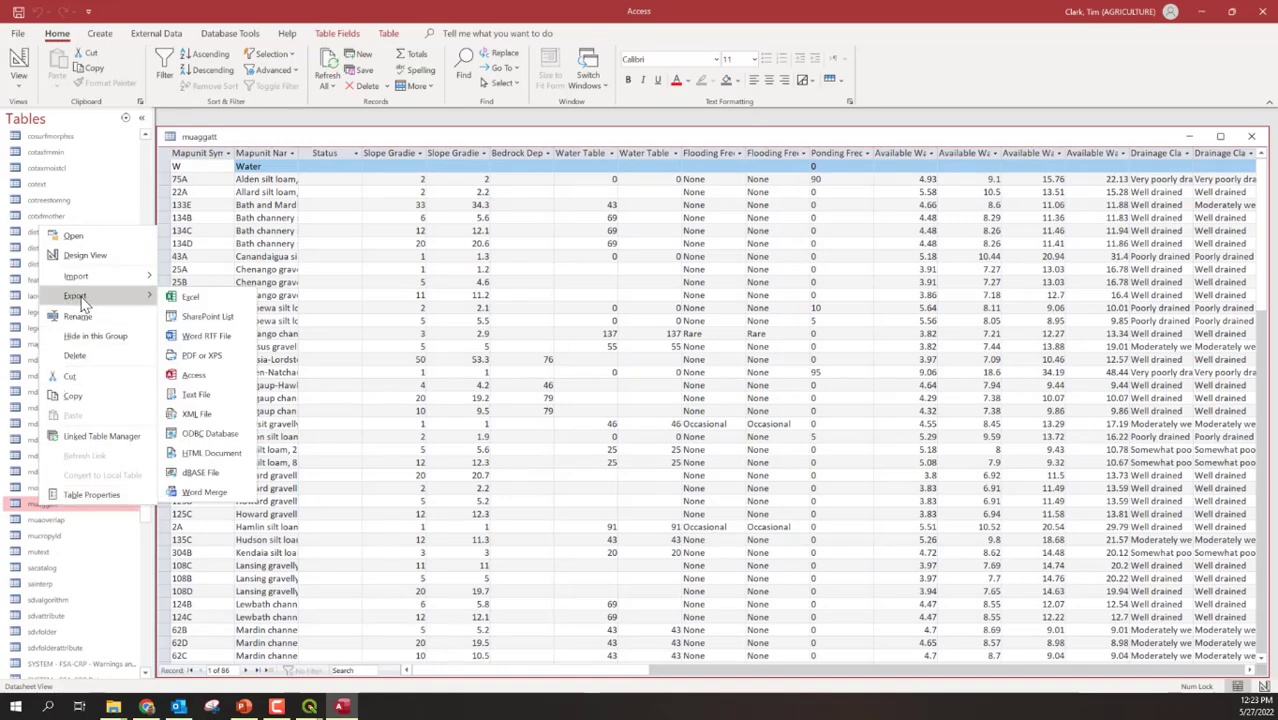
pyautogui.click(193, 297)
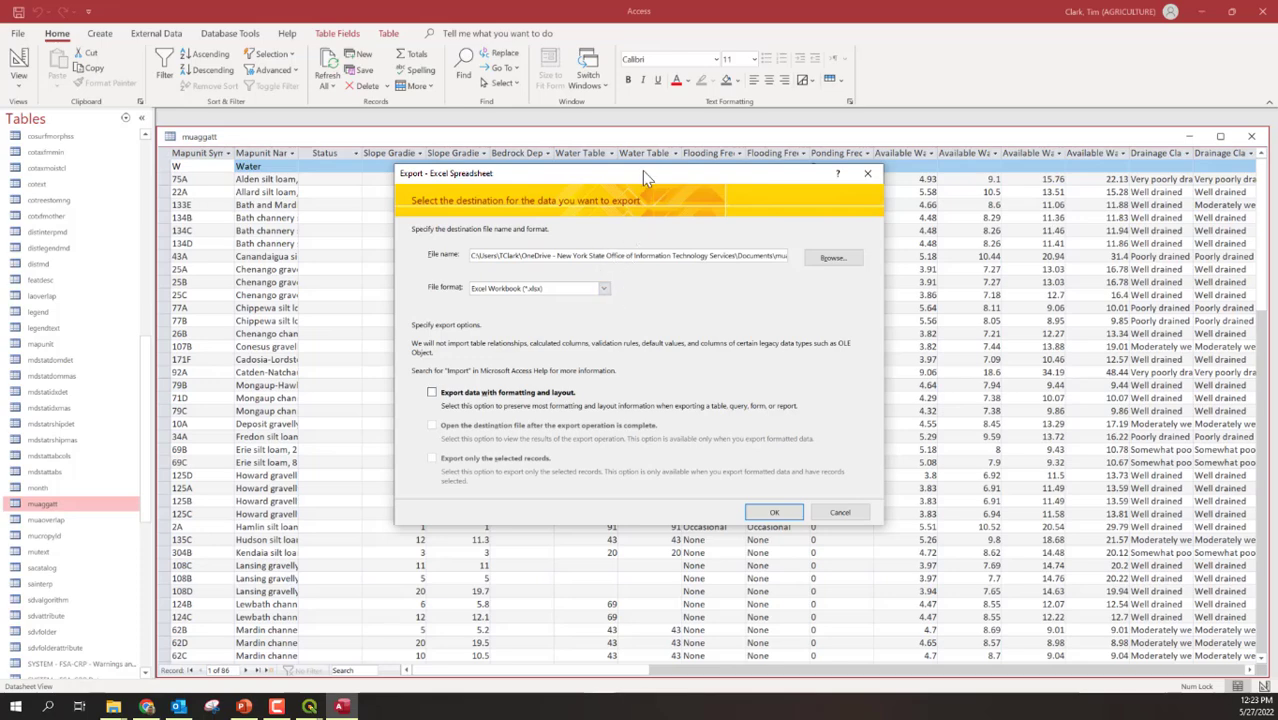
pyautogui.moveTo(645, 176); pyautogui.dragTo(628, 188)
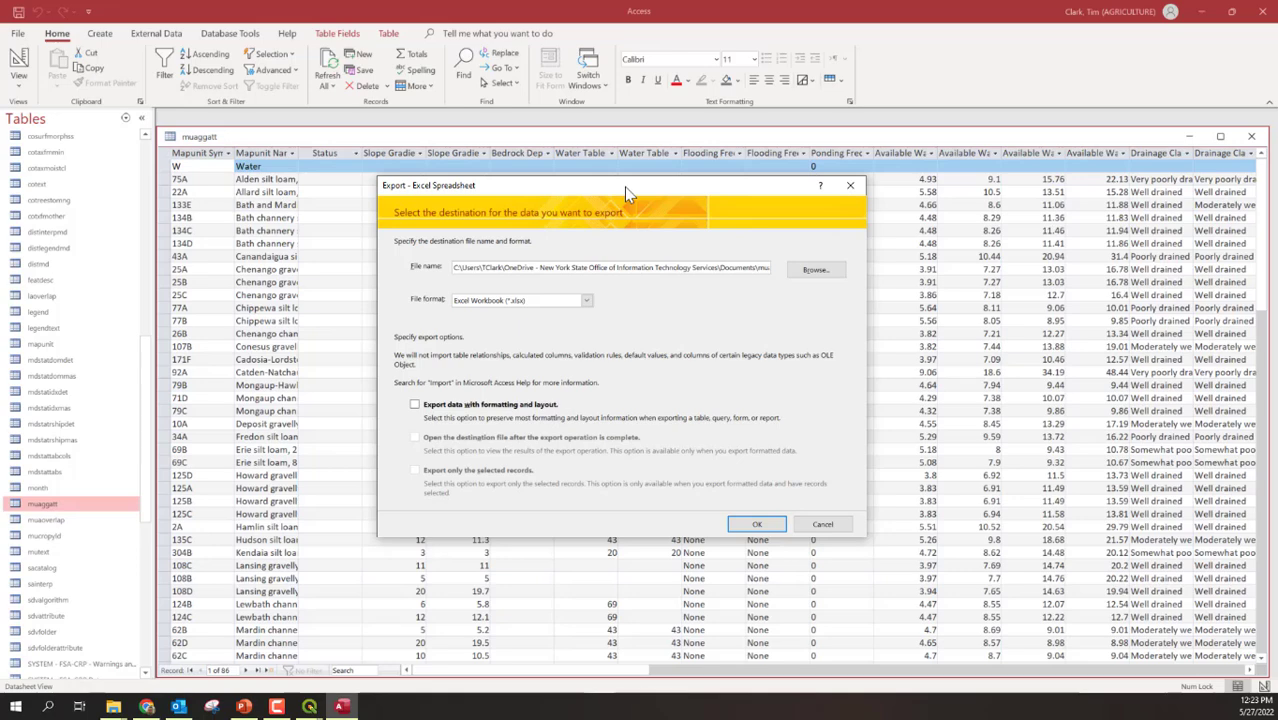
pyautogui.moveTo(624, 187); pyautogui.dragTo(604, 213)
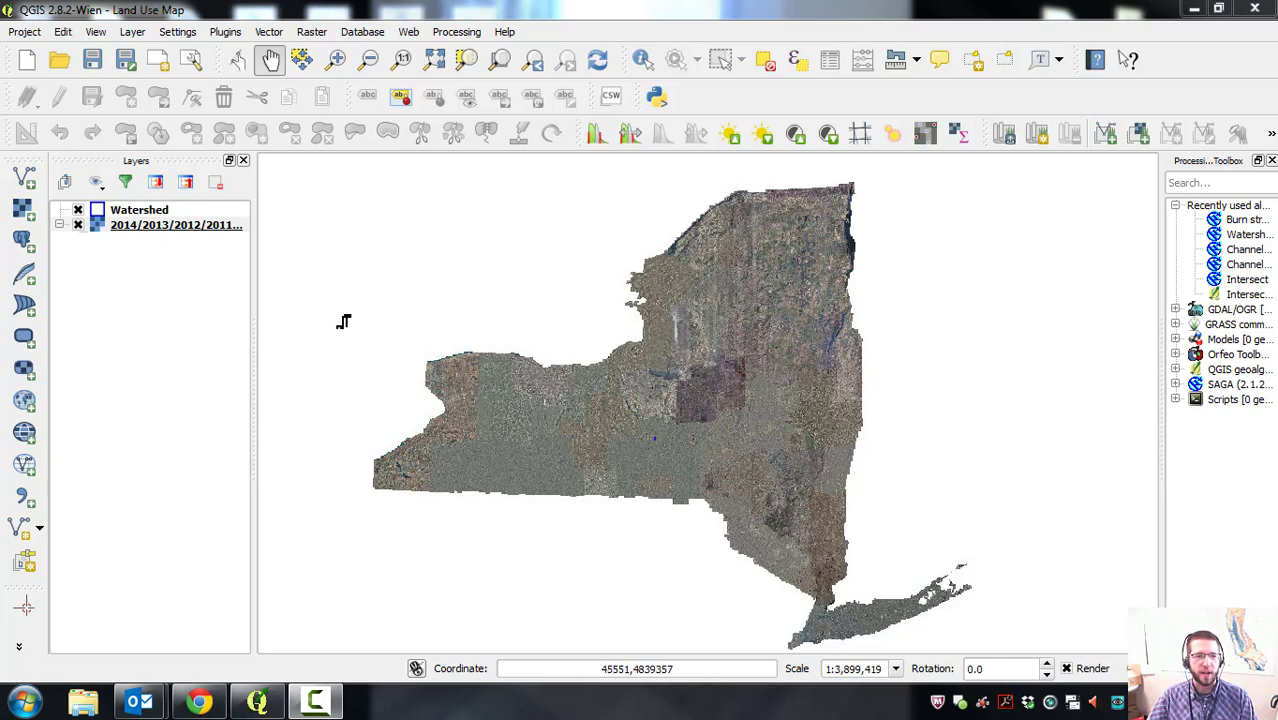
# Review the name and URL of the NY Aerials WMS connection.
pyautogui.click(25, 401)
pyautogui.click(508, 217)
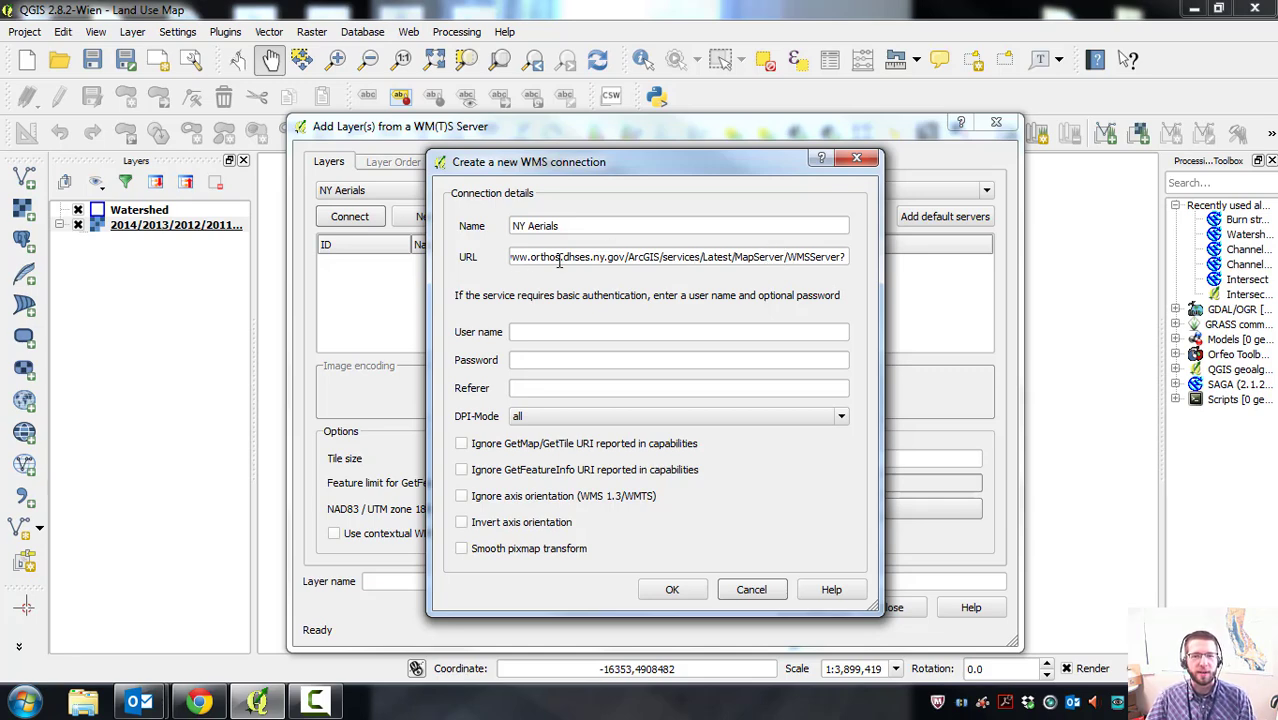
pyautogui.click(675, 595)
pyautogui.click(998, 127)
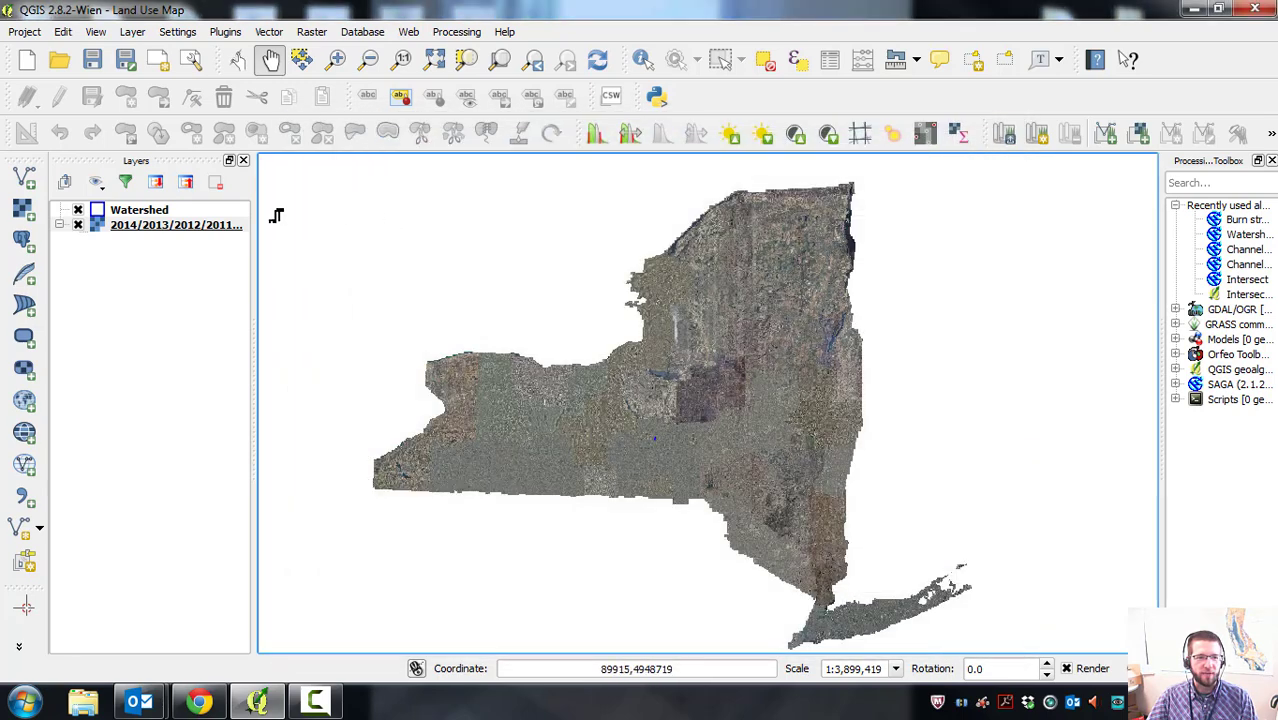
# Zoom the map to the Watershed layer and center its boundary in the view.
pyautogui.click(126, 215)
pyautogui.rightClick(126, 216)
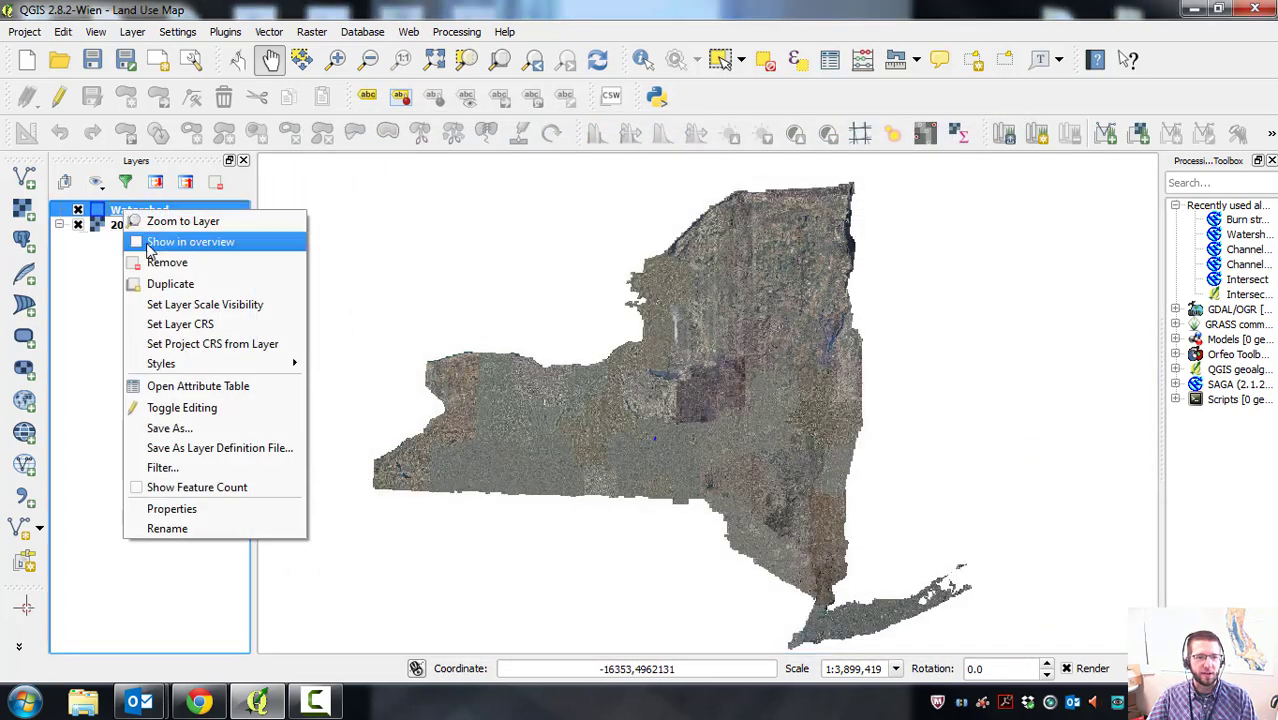
pyautogui.click(150, 221)
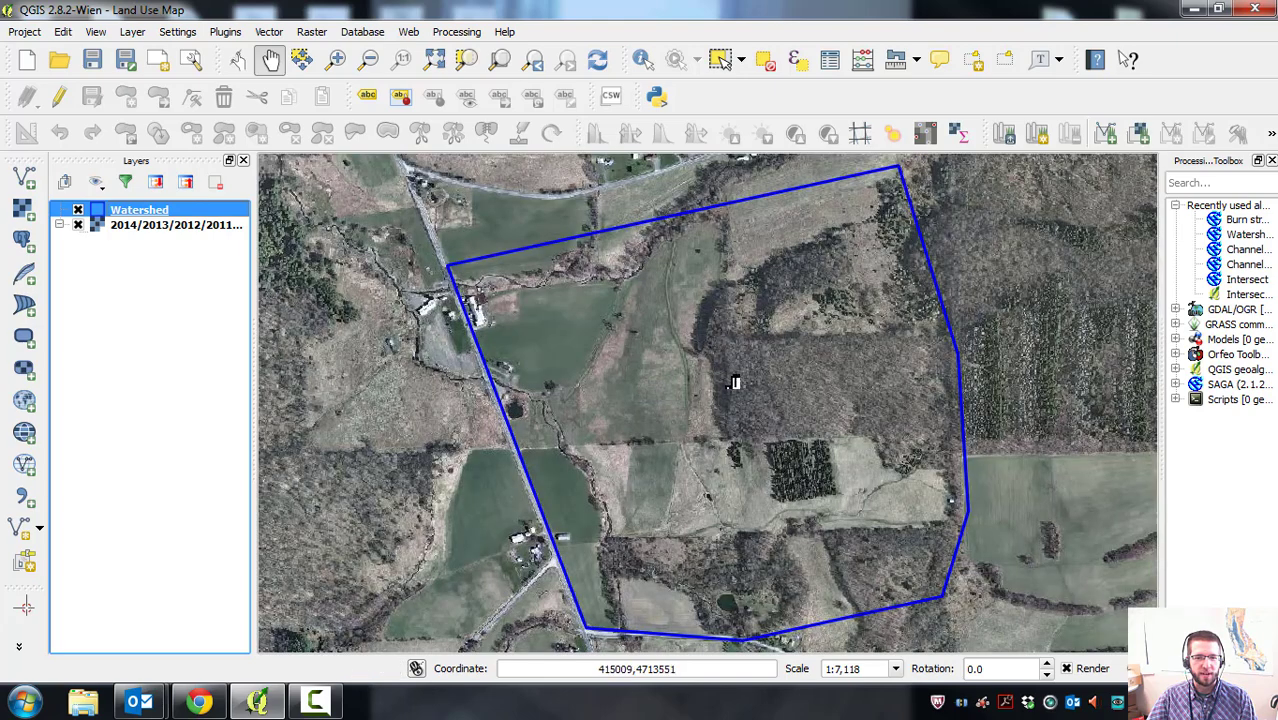
pyautogui.moveTo(734, 383); pyautogui.dragTo(700, 367)
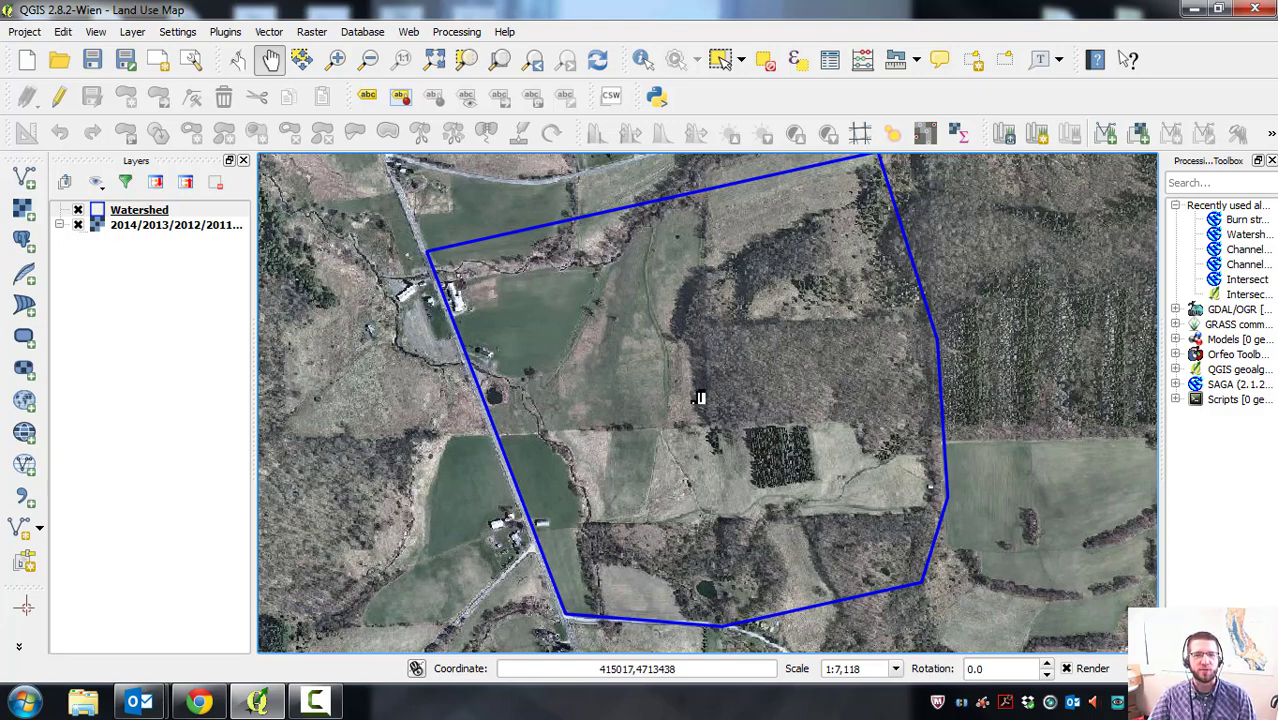
# Add the hydrologic_groups_utm layer from the Cortland Data.gdb directory in the cortland folder as a vector layer.
pyautogui.click(24, 177)
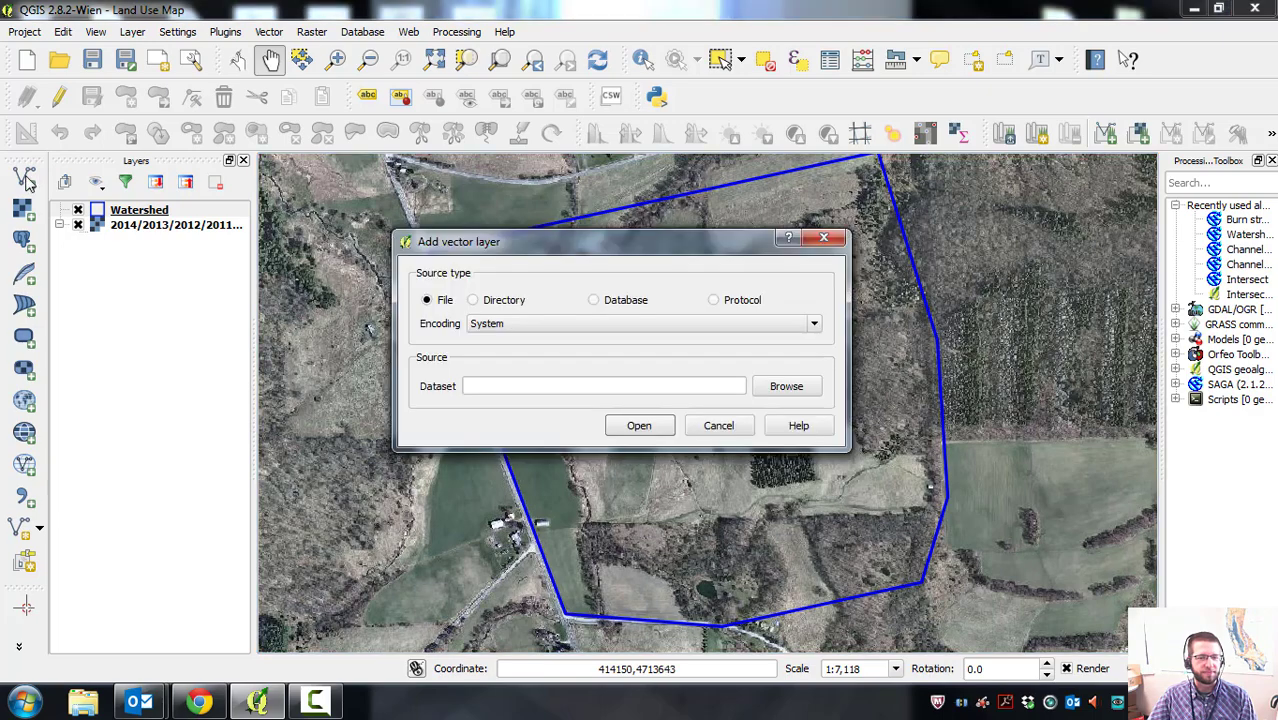
pyautogui.moveTo(570, 246); pyautogui.dragTo(574, 264)
pyautogui.click(478, 318)
pyautogui.click(819, 402)
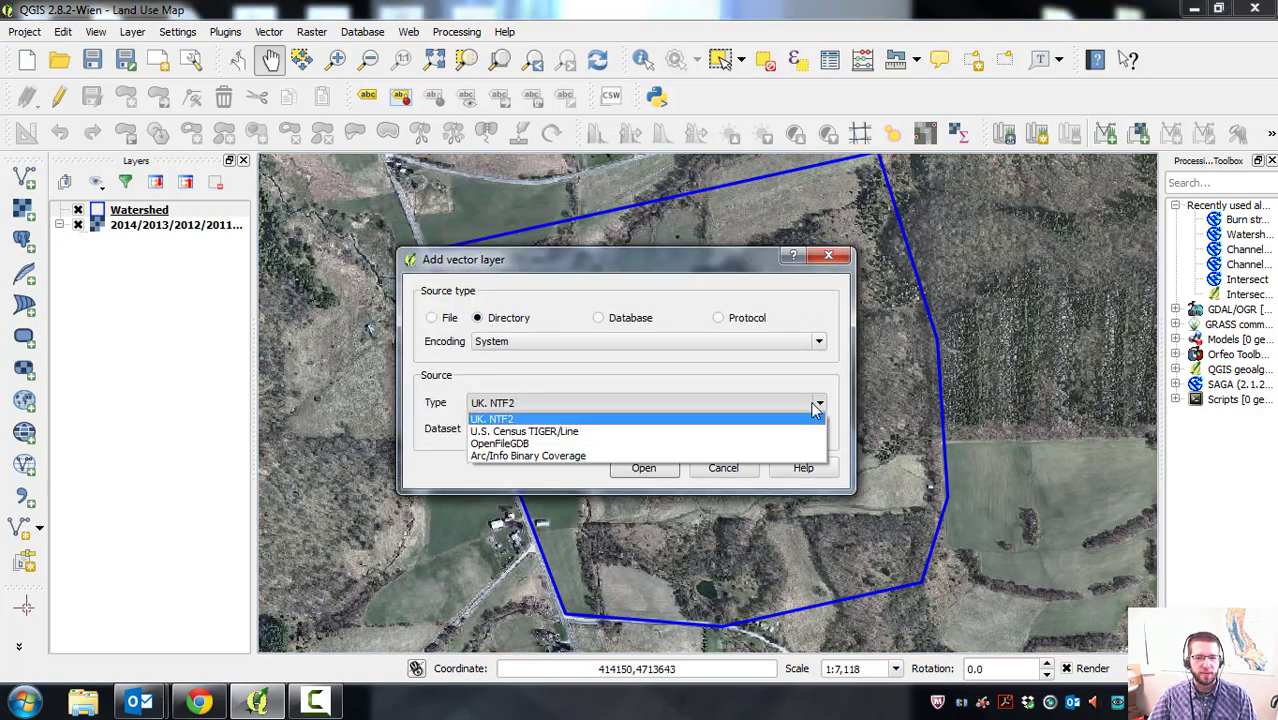
pyautogui.click(515, 458)
pyautogui.click(790, 428)
pyautogui.click(545, 236)
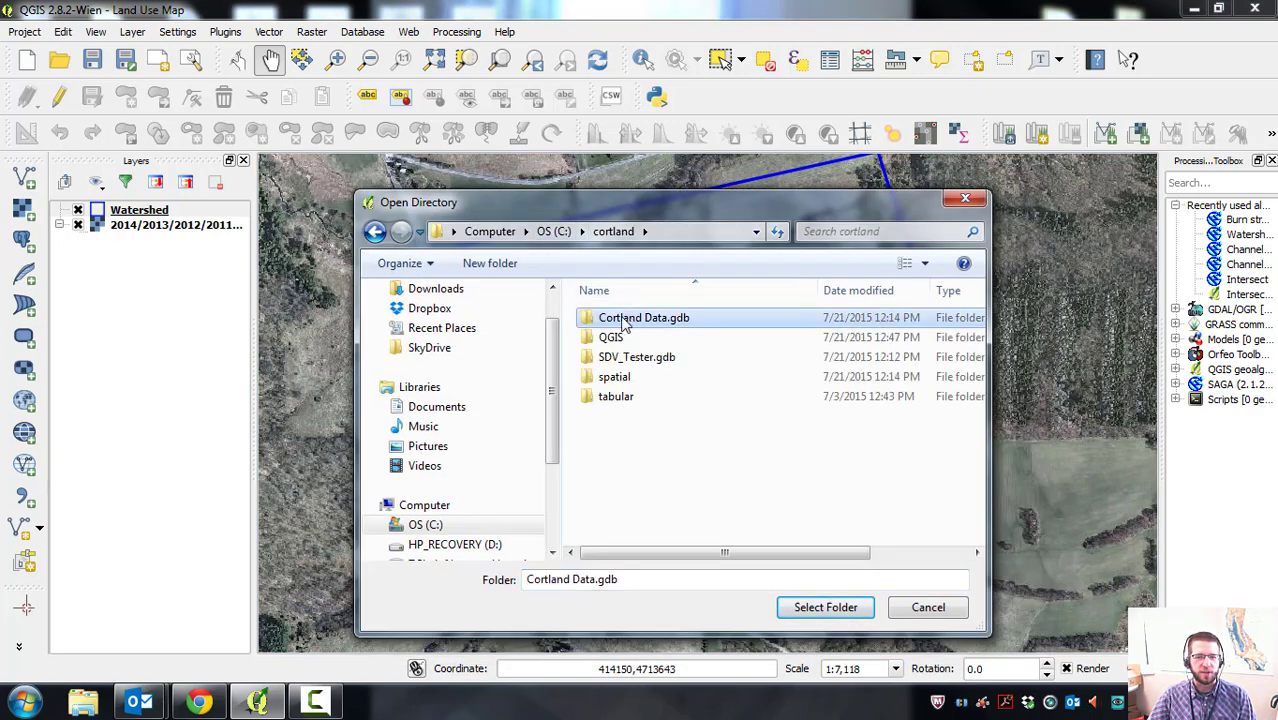
pyautogui.click(825, 607)
pyautogui.click(650, 470)
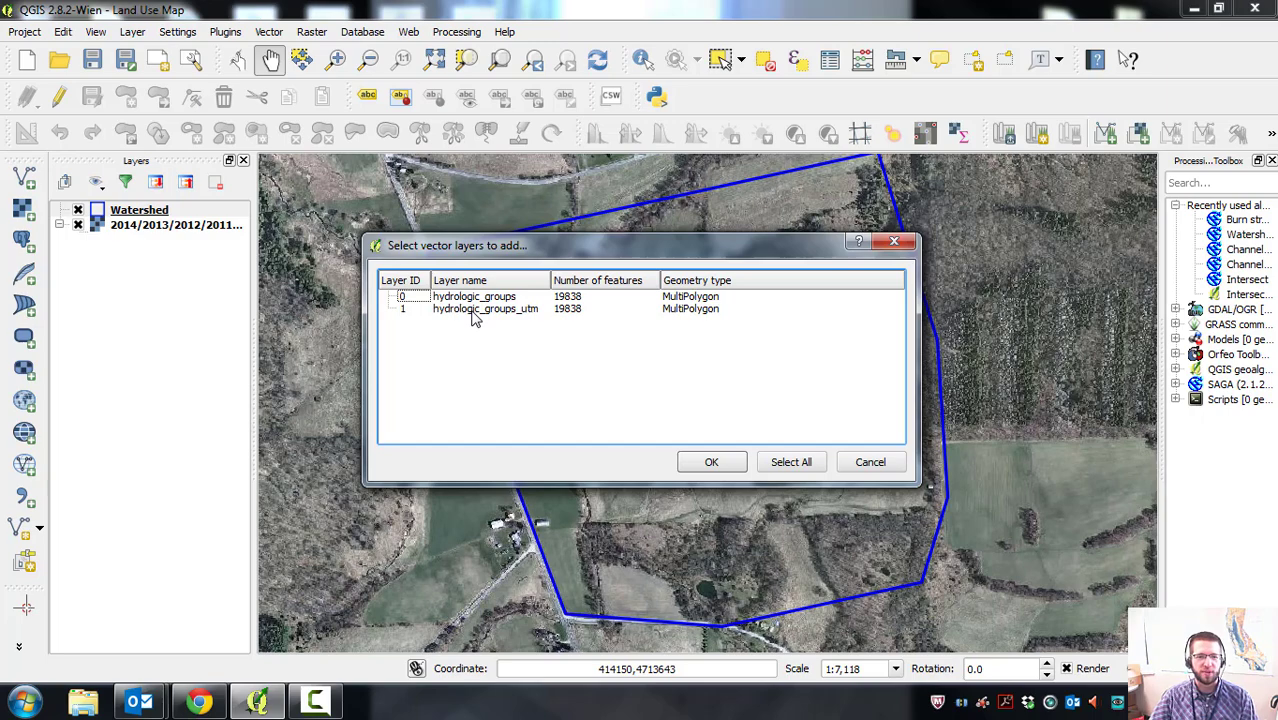
pyautogui.doubleClick(484, 309)
# Style the hydrologic_groups_utm polygons with black outlines and no fill, and hide the layer.
pyautogui.doubleClick(100, 210)
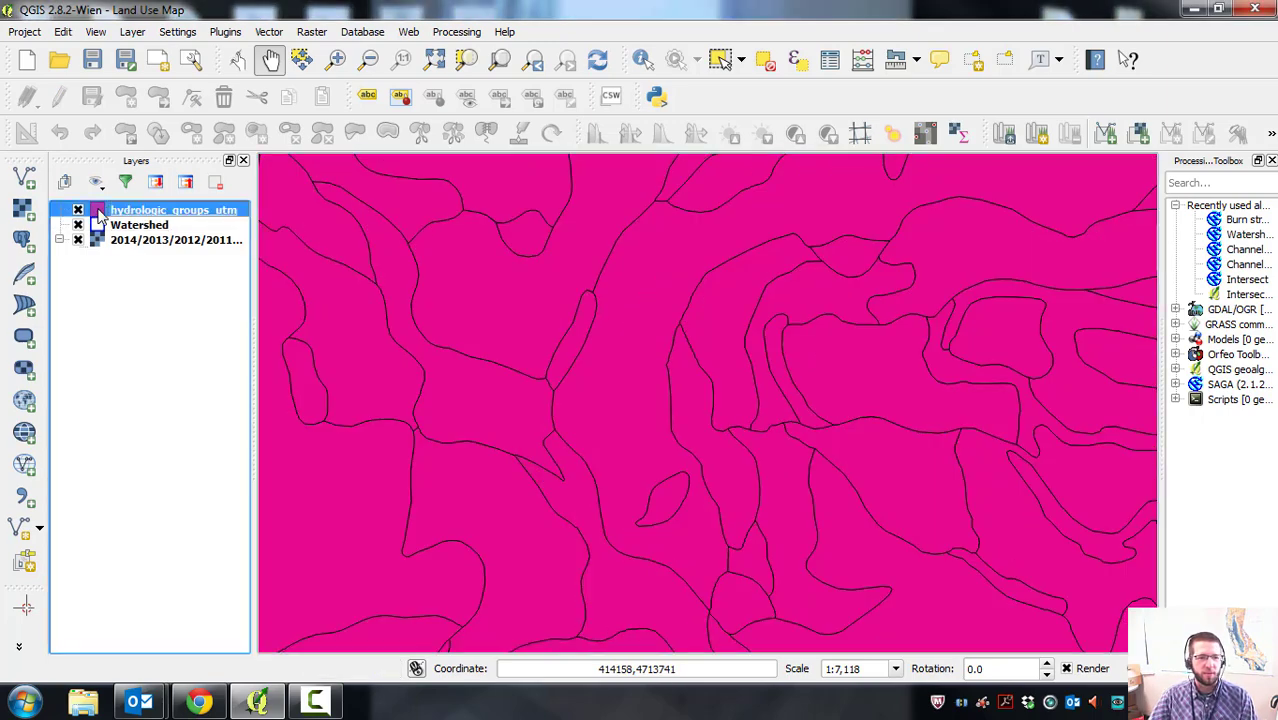
pyautogui.click(750, 205)
pyautogui.click(735, 222)
pyautogui.click(924, 621)
pyautogui.click(765, 621)
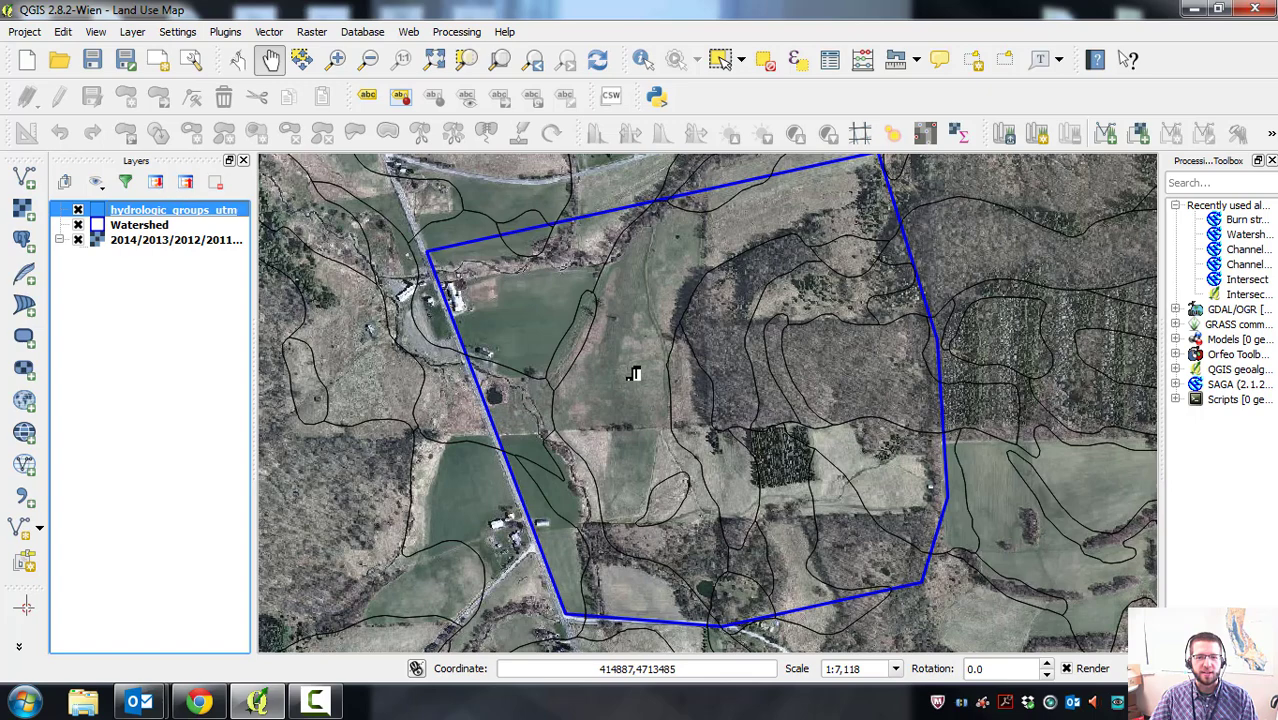
pyautogui.click(78, 210)
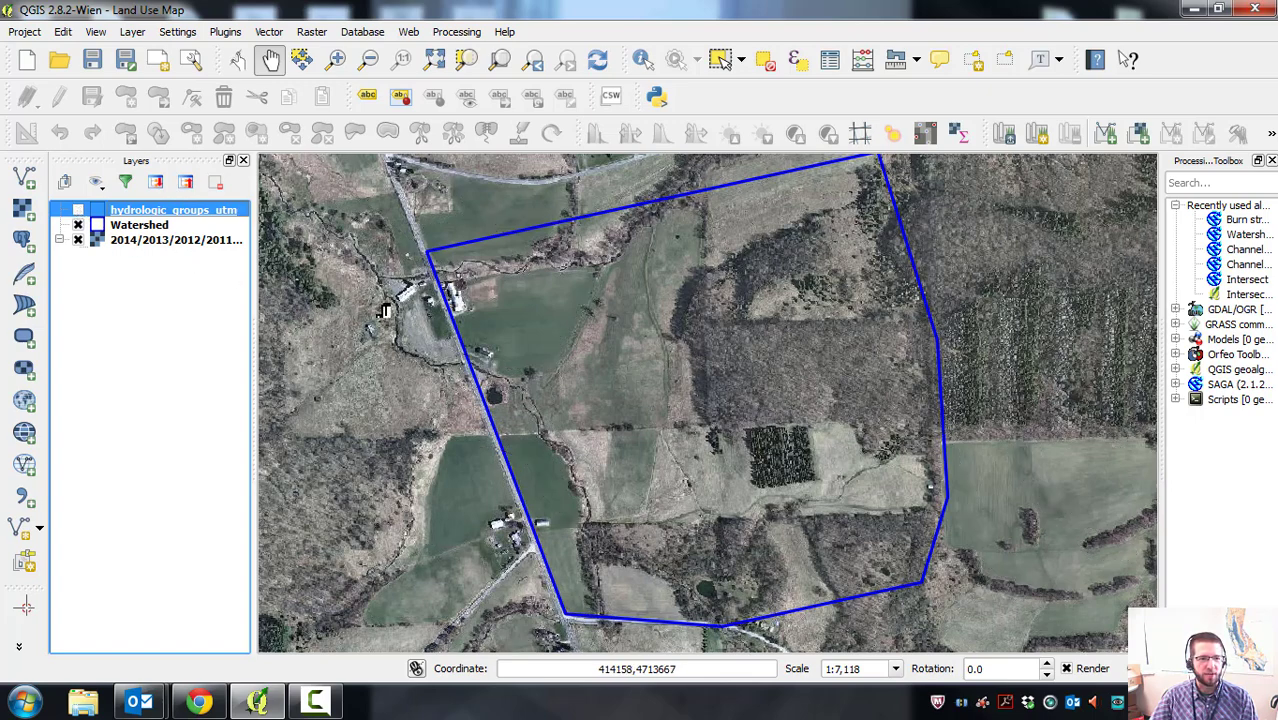
# Start a new polygon shapefile layer using the project CRS, EPSG:26918 - NAD83 / UTM zone 18N.
pyautogui.click(268, 32)
pyautogui.moveTo(131, 31)
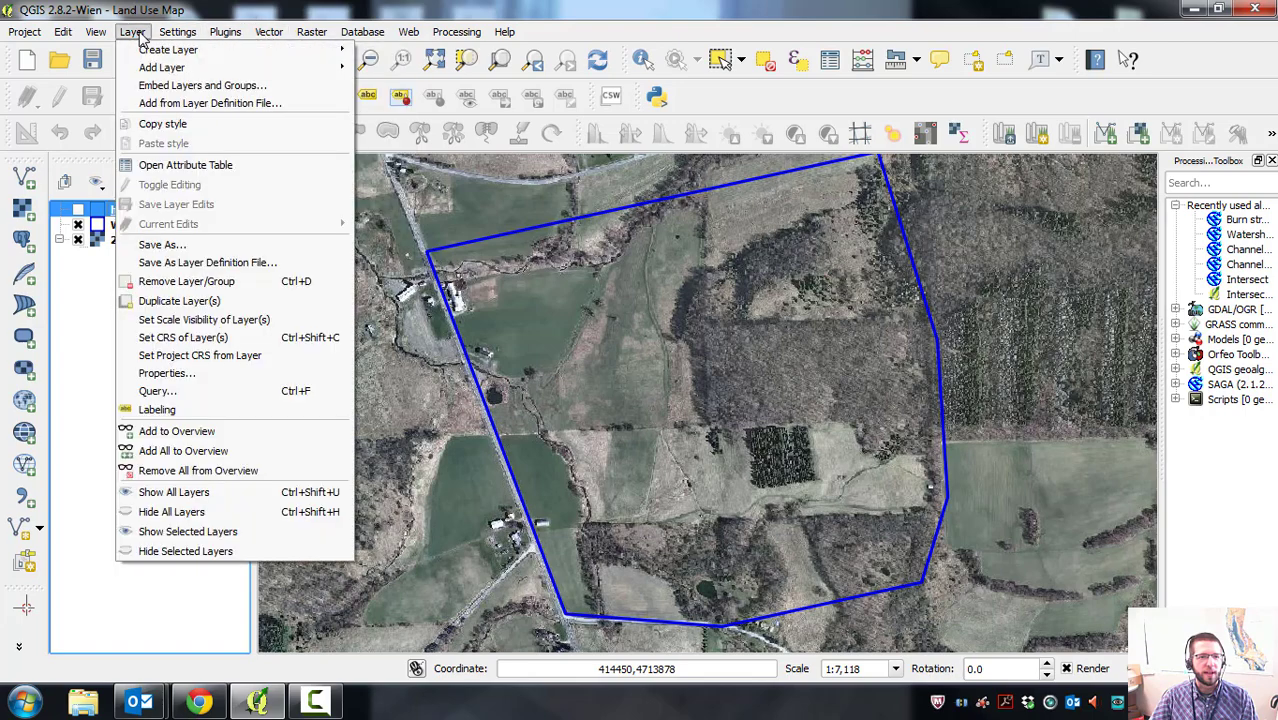
pyautogui.moveTo(157, 51)
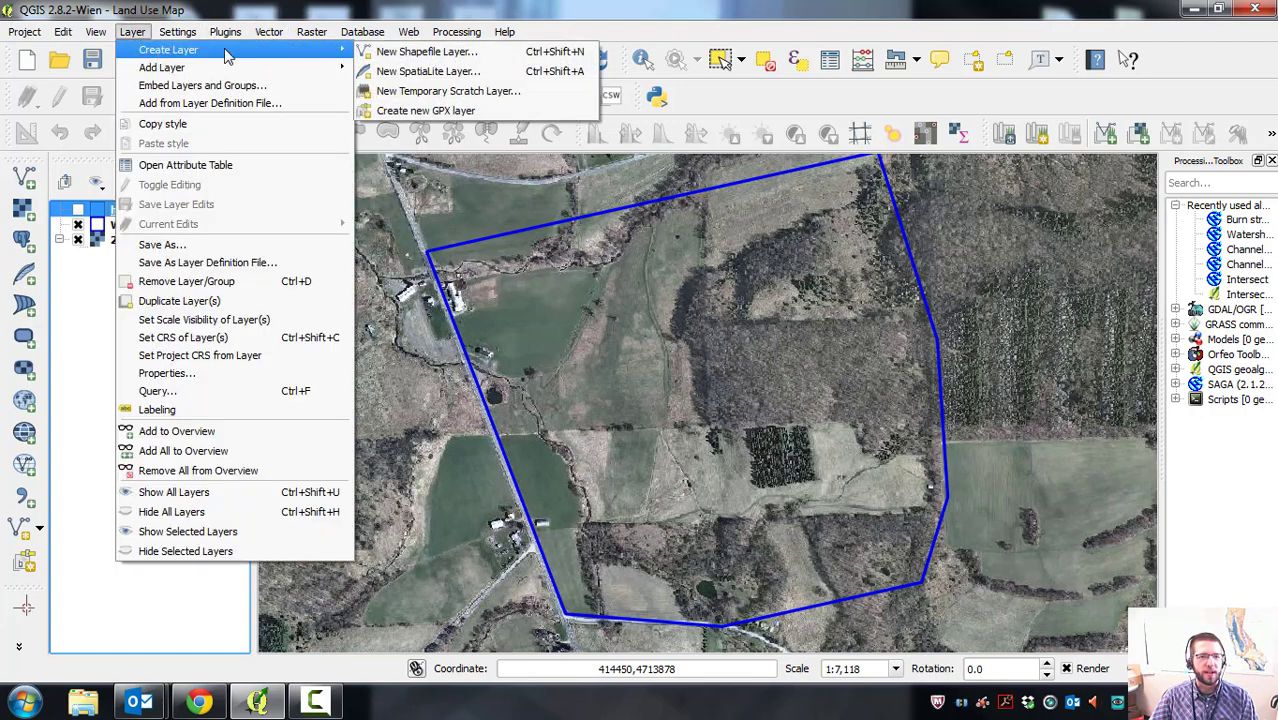
pyautogui.click(420, 52)
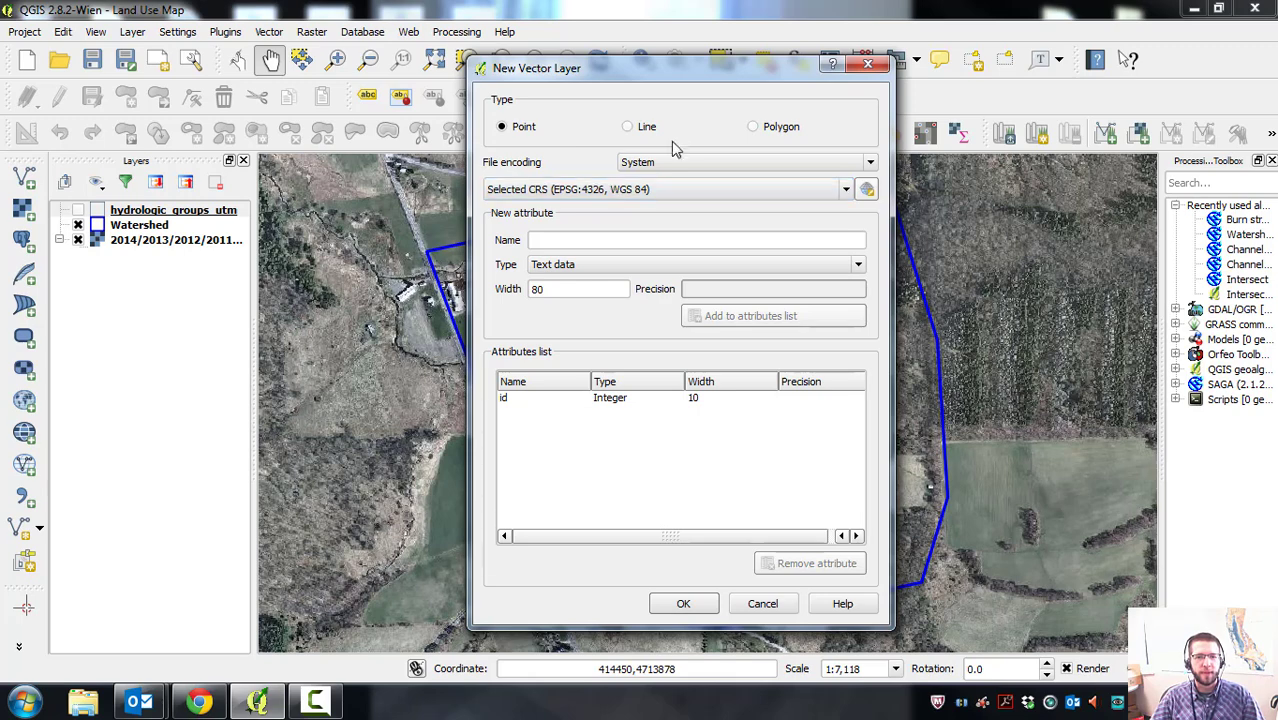
pyautogui.click(754, 129)
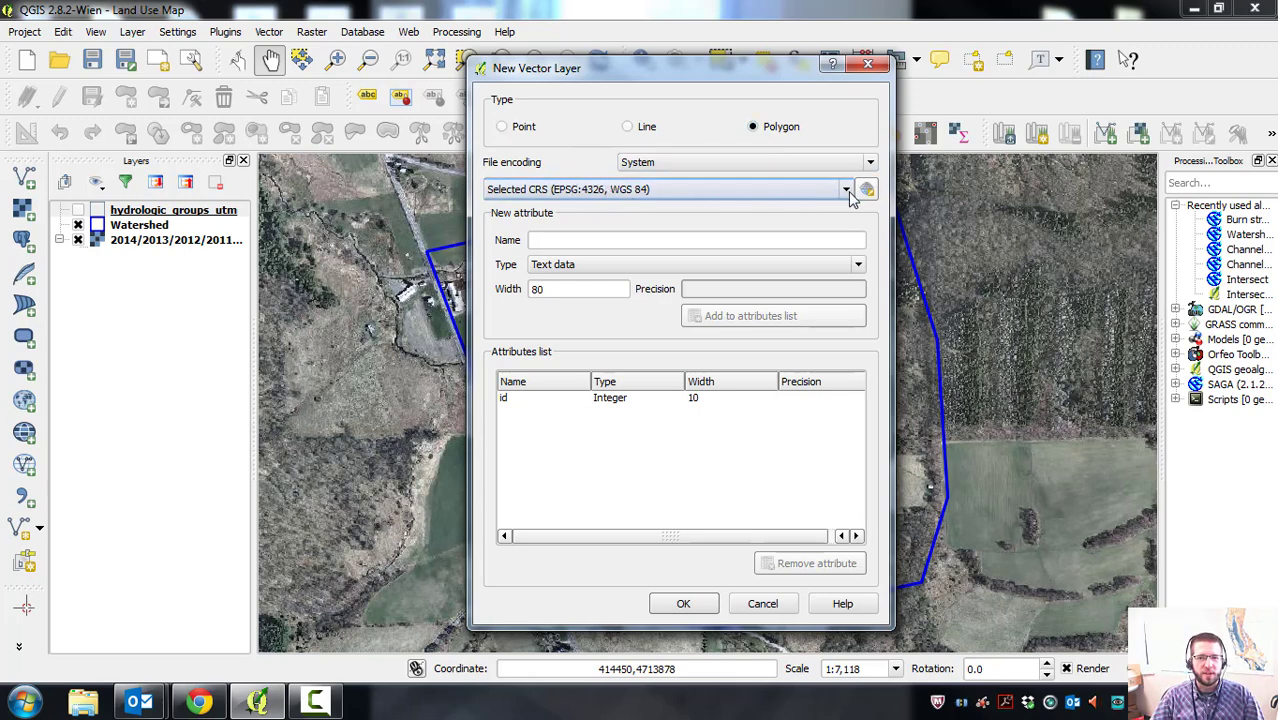
pyautogui.click(848, 193)
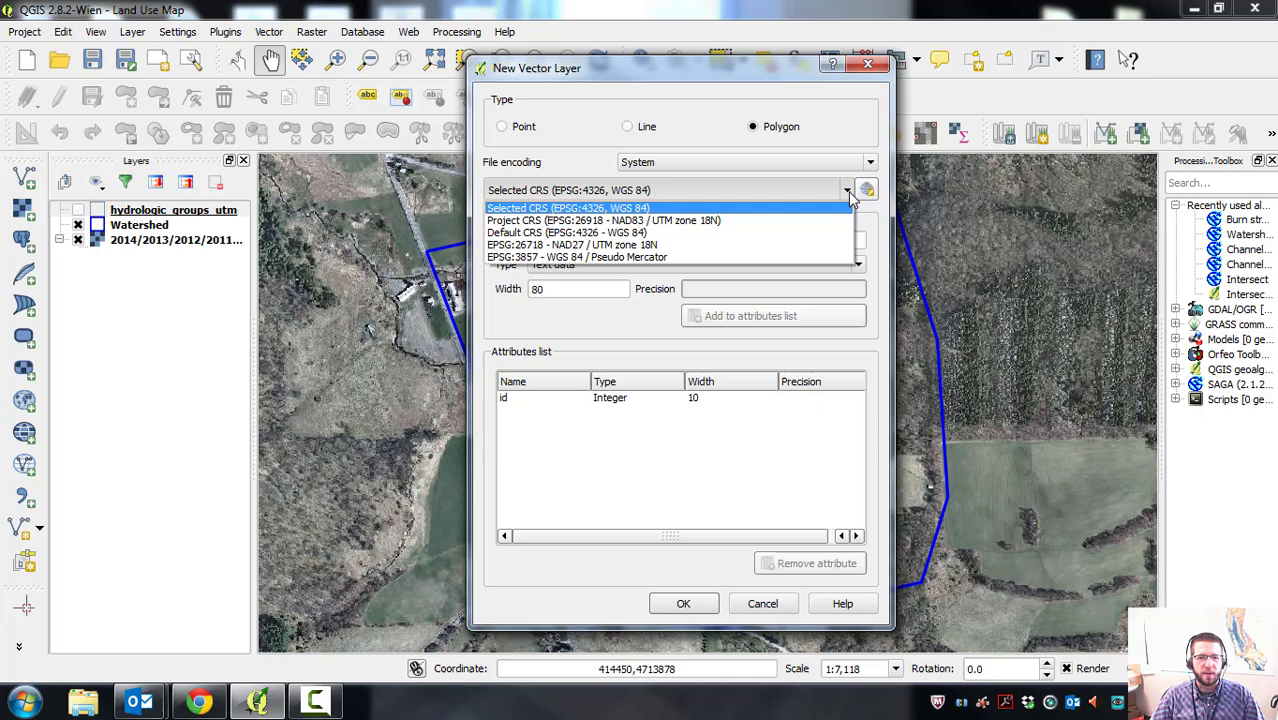
pyautogui.click(583, 221)
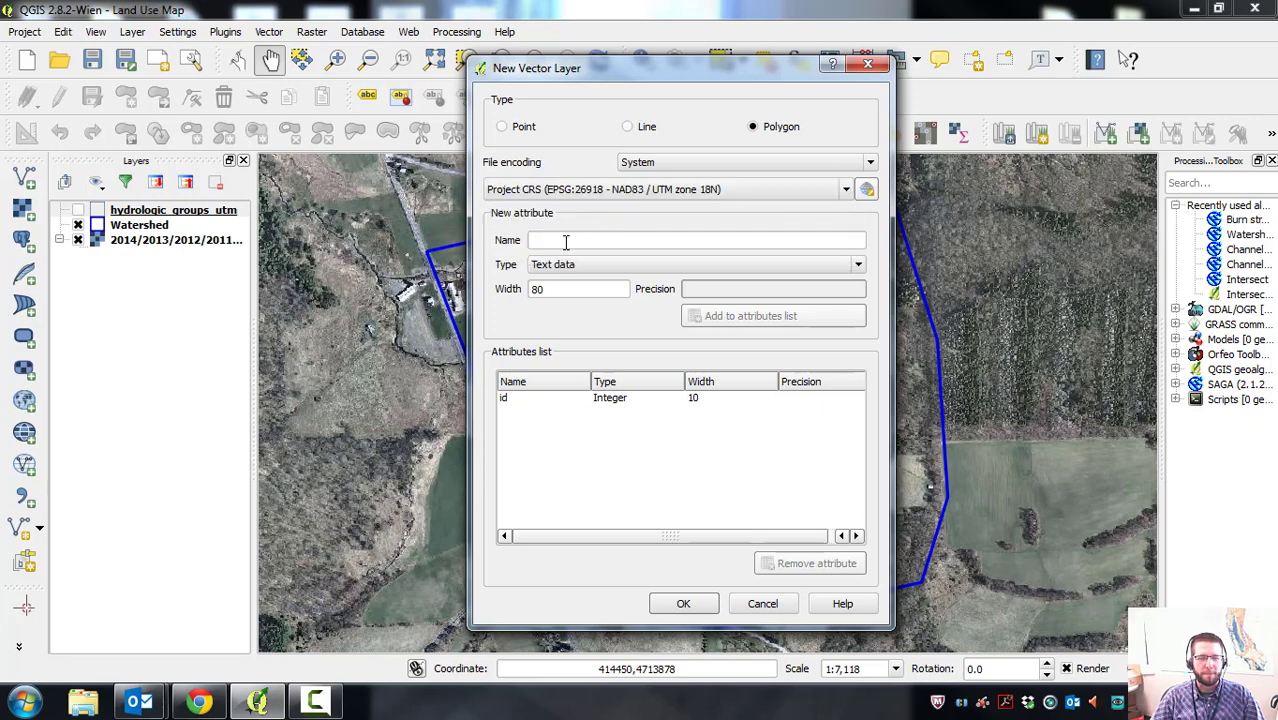
# Add a text attribute named Land_Use with width 80 to the new layer's attributes list.
pyautogui.moveTo(599, 65); pyautogui.dragTo(573, 82)
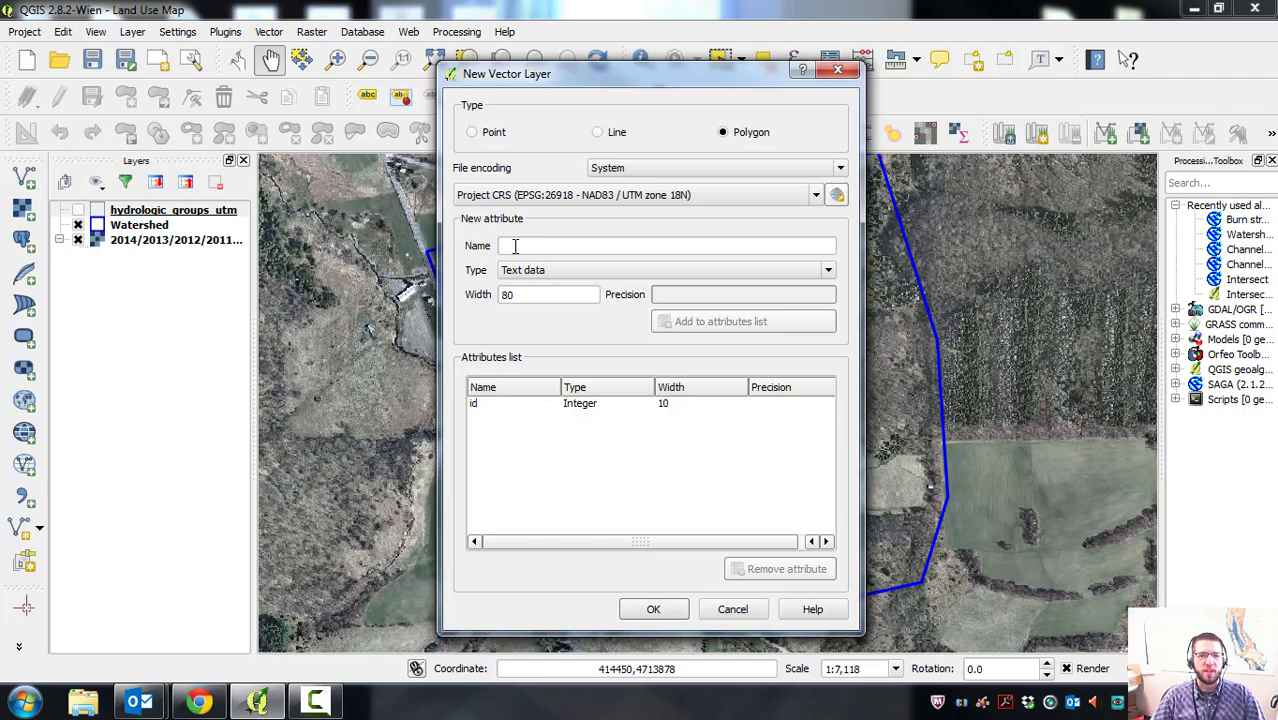
pyautogui.click(523, 245)
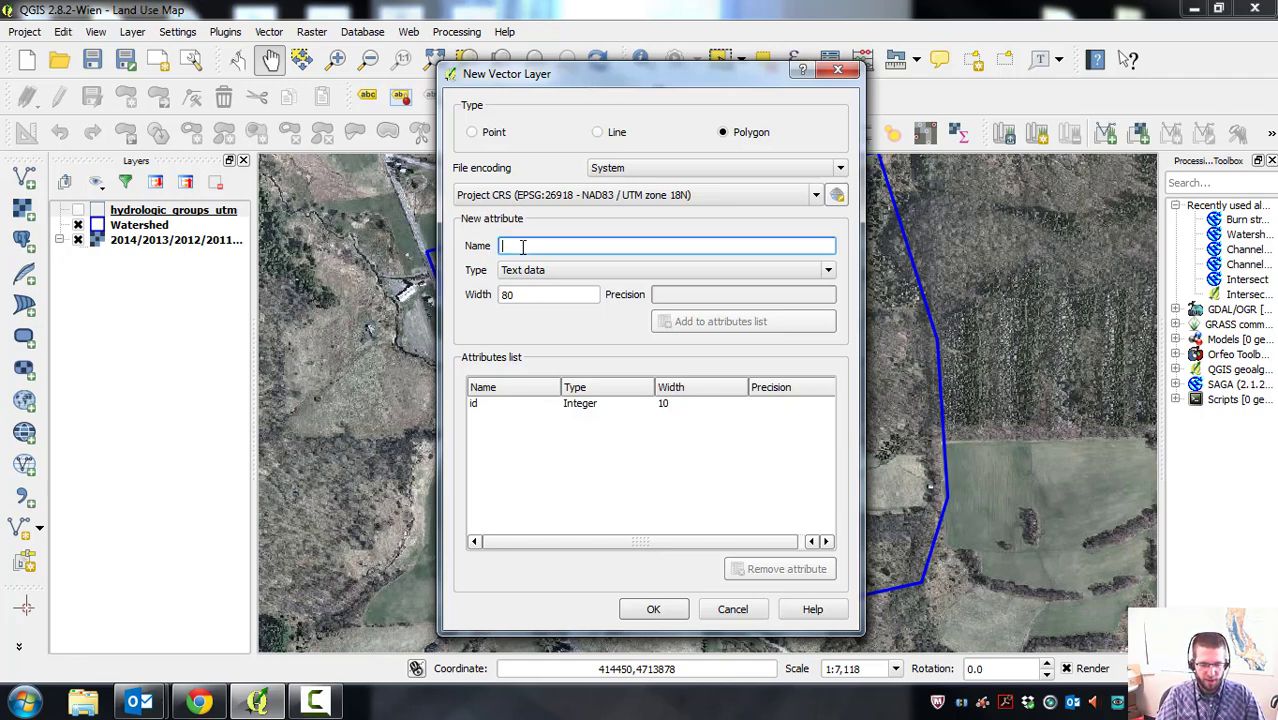
pyautogui.write('Land_Use')
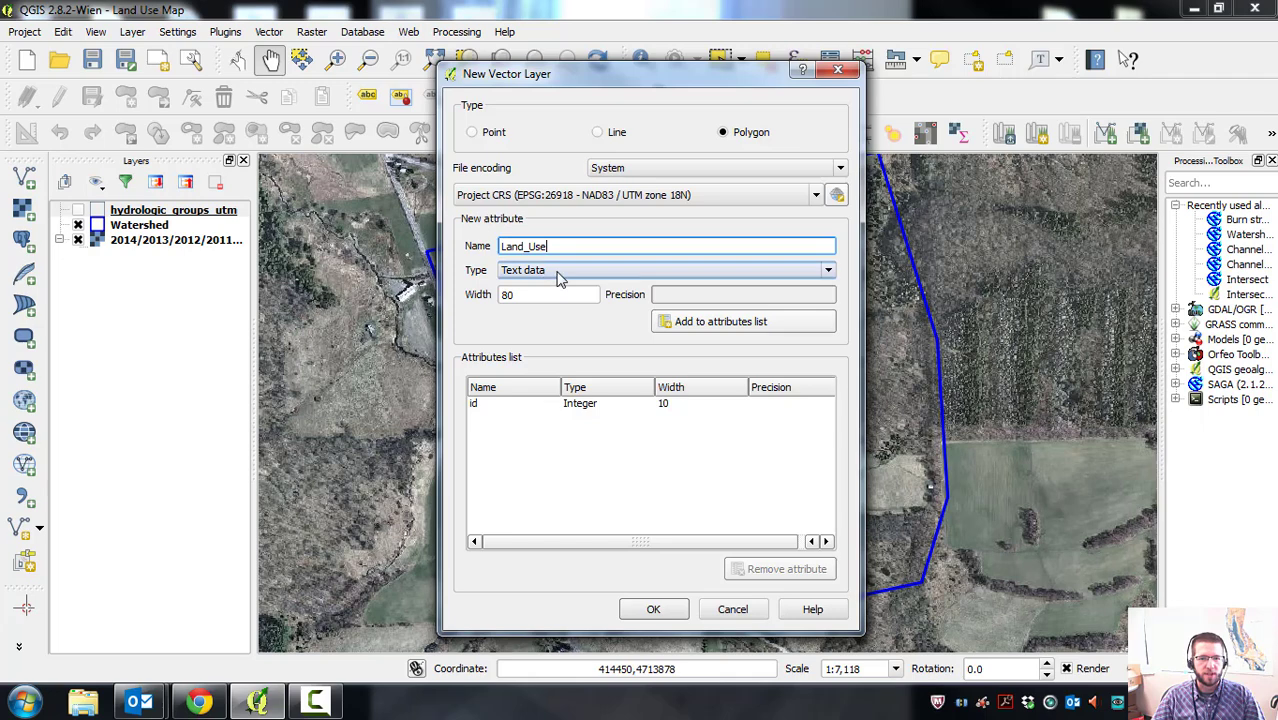
pyautogui.click(720, 322)
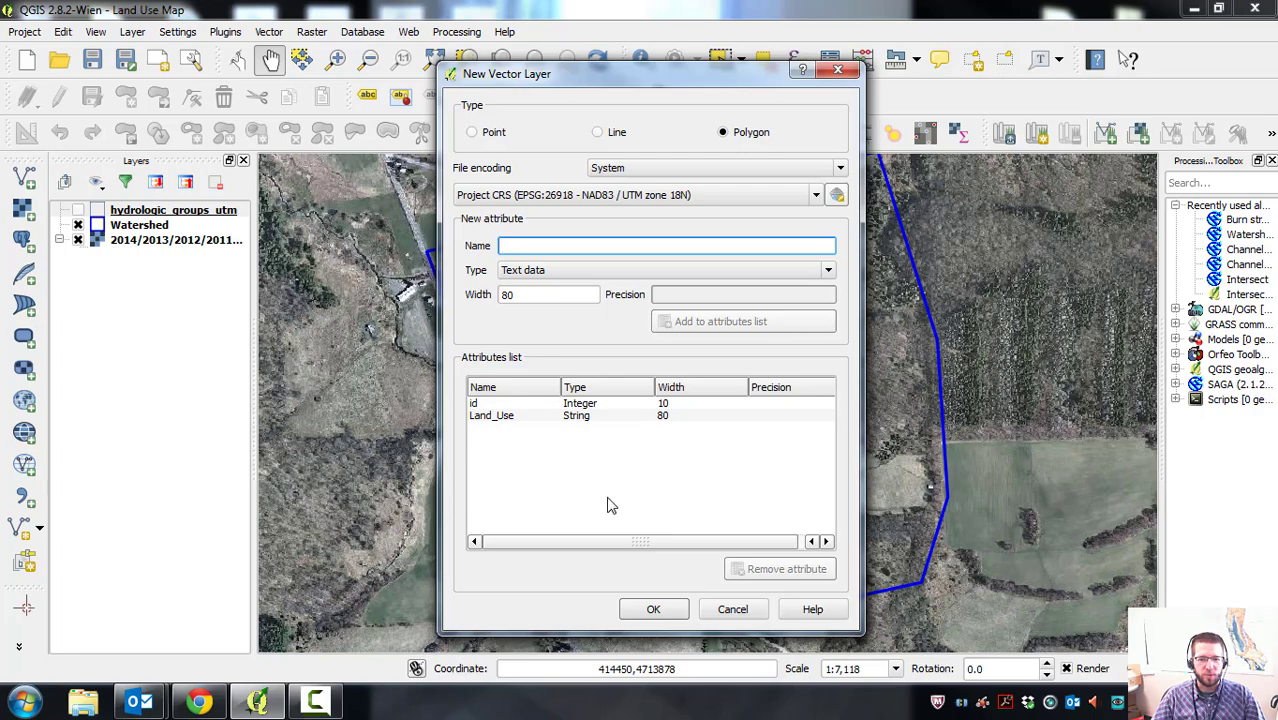
# Save the new layer as land_use.shp in the cortland QGIS folder, replacing the existing file.
pyautogui.click(655, 609)
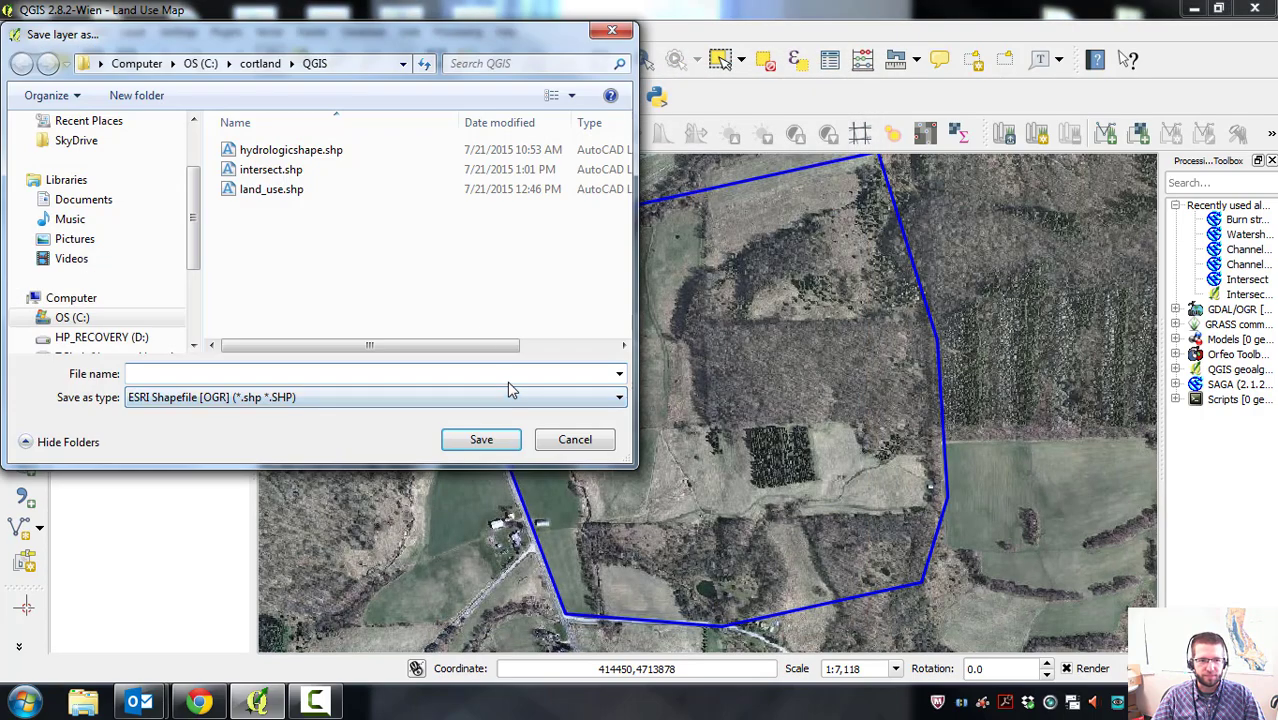
pyautogui.moveTo(330, 30); pyautogui.dragTo(650, 166)
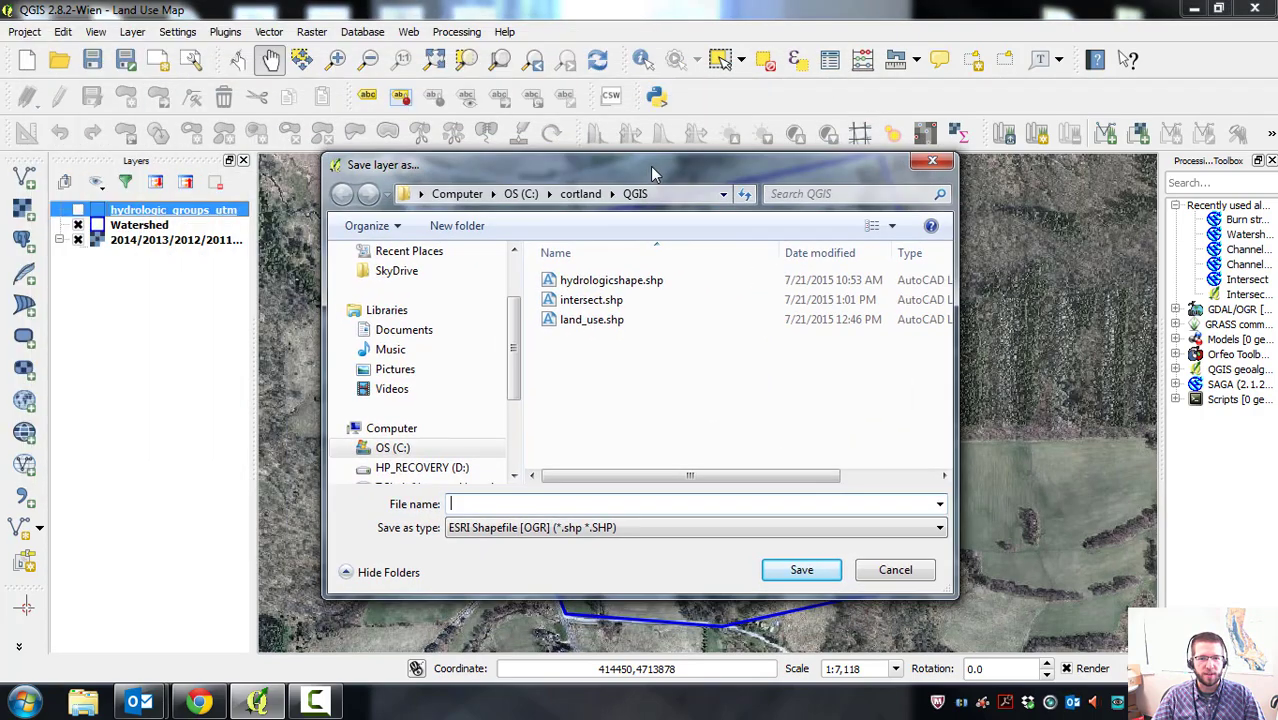
pyautogui.click(583, 324)
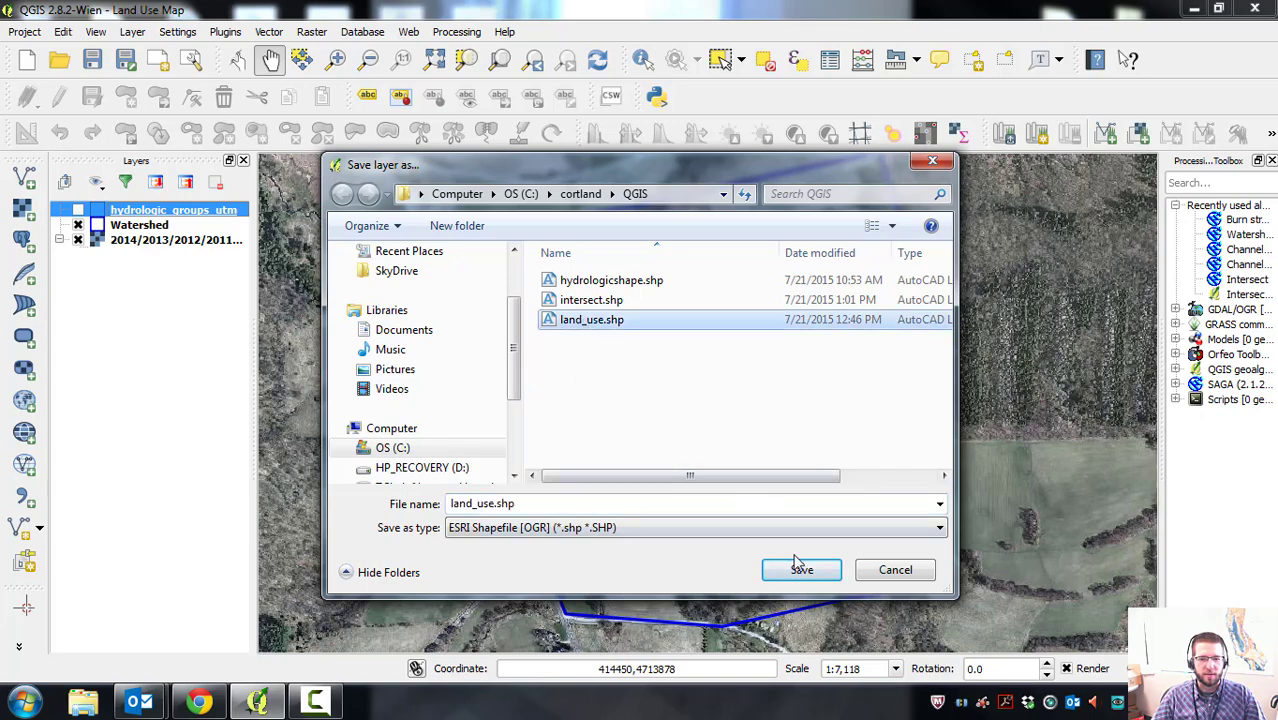
pyautogui.click(801, 569)
pyautogui.click(694, 356)
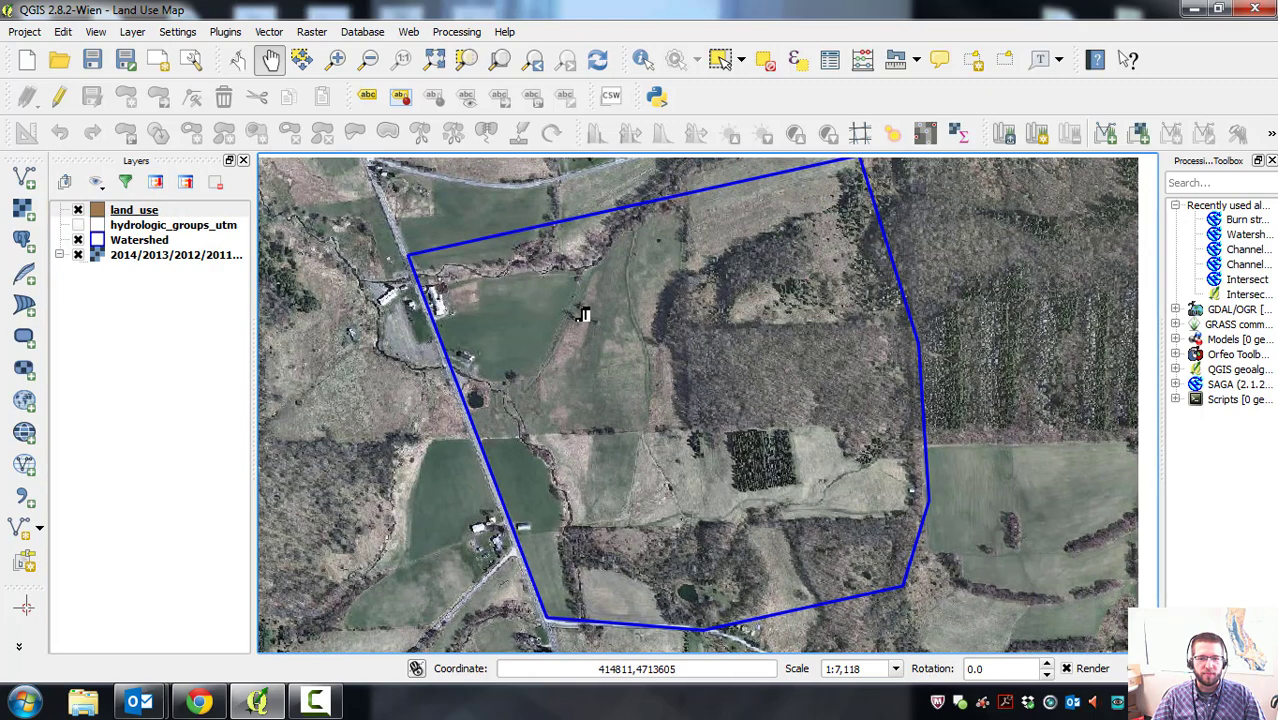
pyautogui.moveTo(615, 310); pyautogui.dragTo(584, 315)
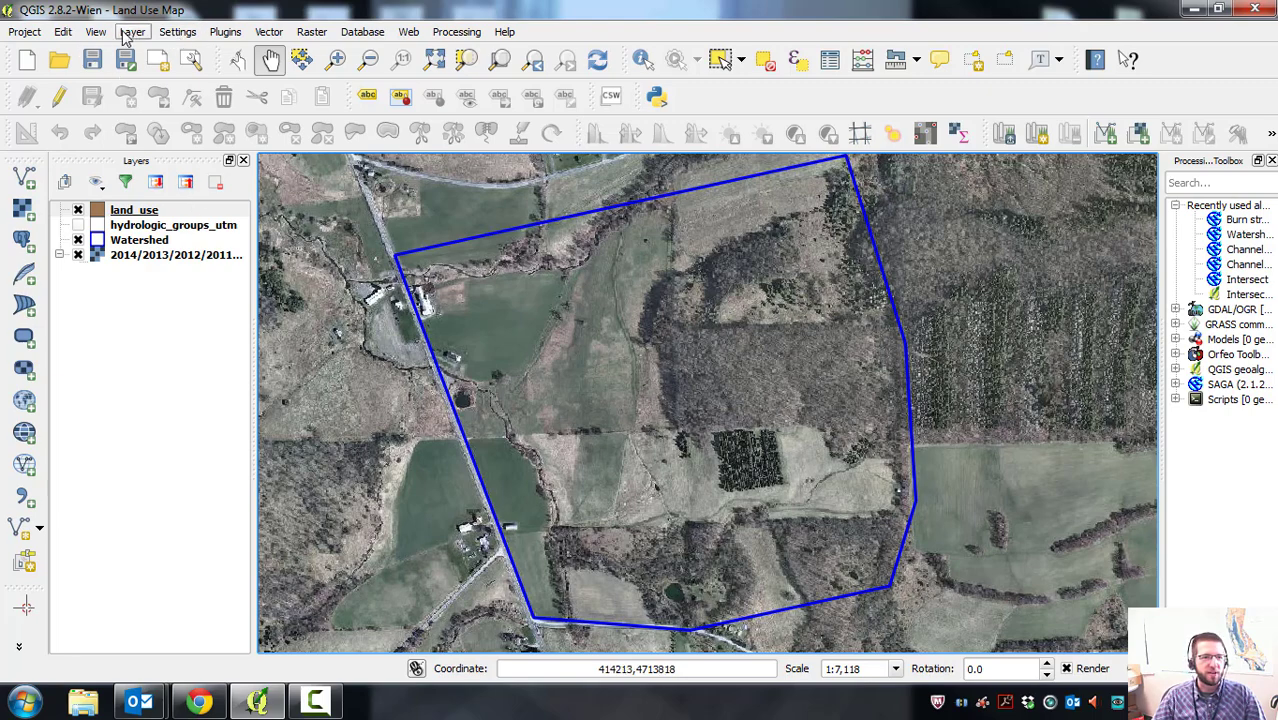
# Confirm the digitizing options with snapping options opening in a dock window, default snapping to vertex and segment, and a 15 pixel tolerance.
pyautogui.click(176, 33)
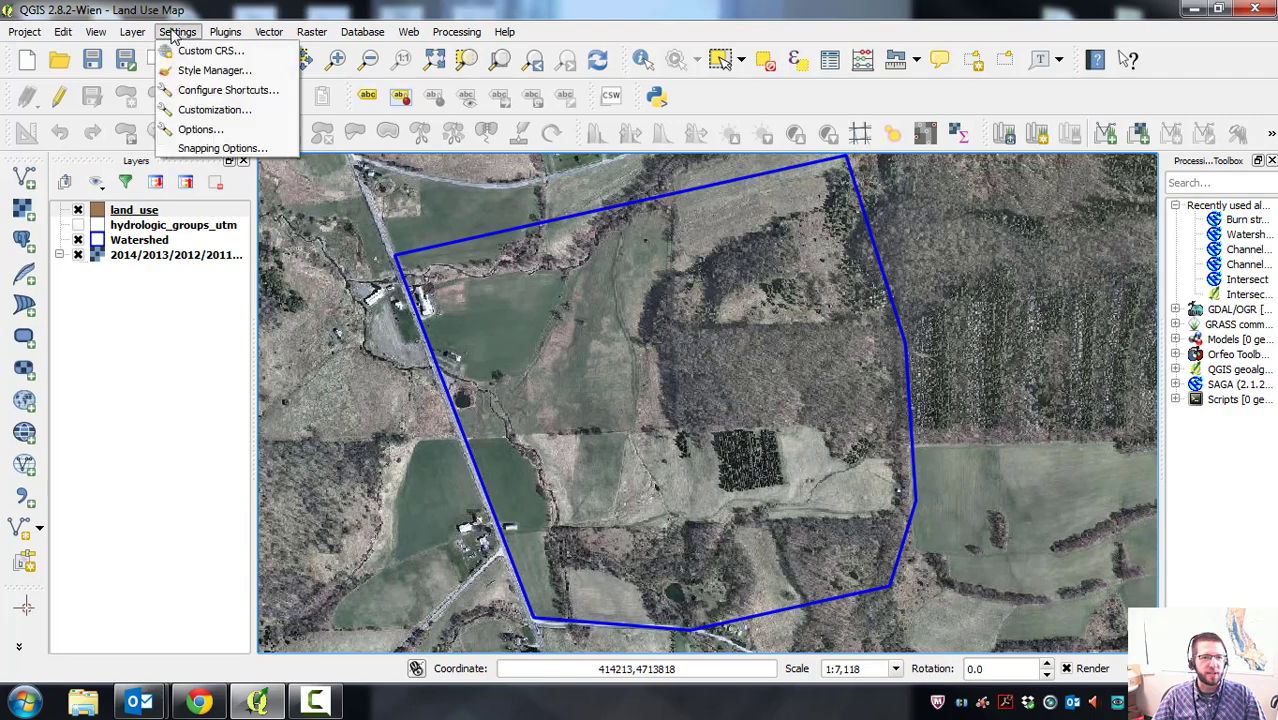
pyautogui.click(201, 129)
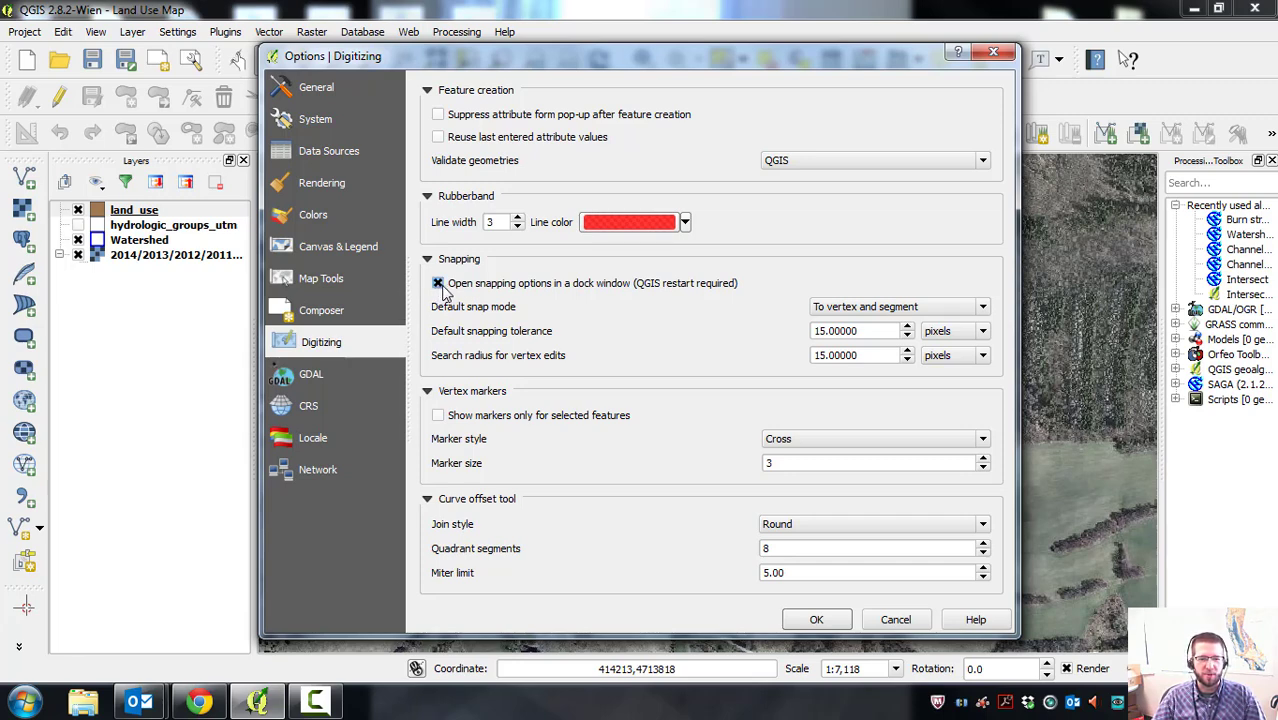
pyautogui.click(816, 620)
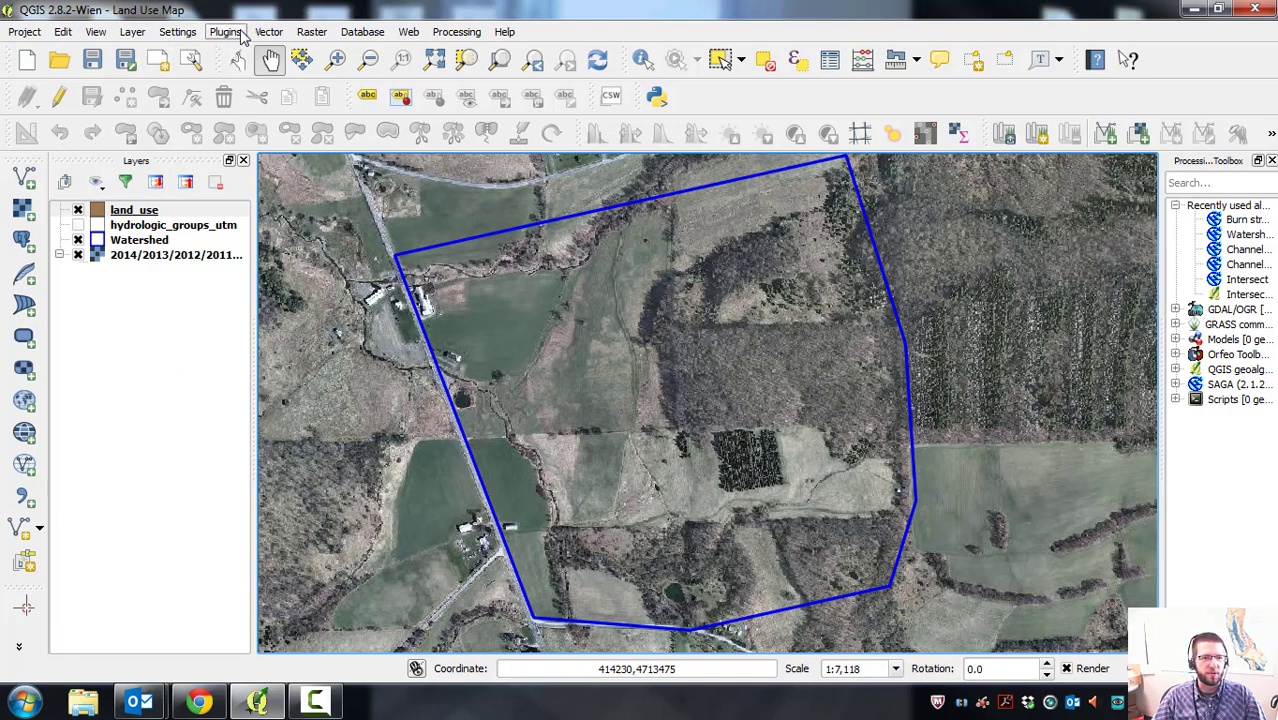
# Show the Snapping and Digitizing Options as a floating window over the map and set the snapping mode to Current layer.
pyautogui.click(177, 31)
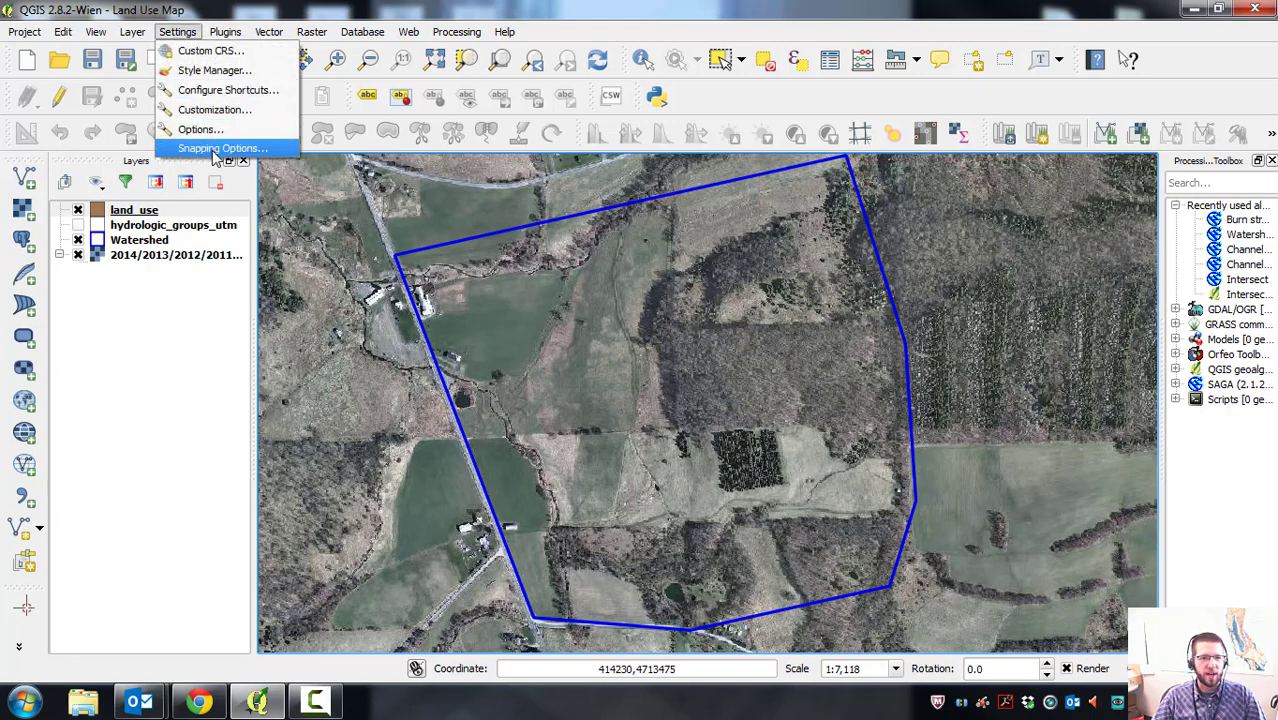
pyautogui.click(96, 33)
pyautogui.click(96, 33)
pyautogui.moveTo(163, 428)
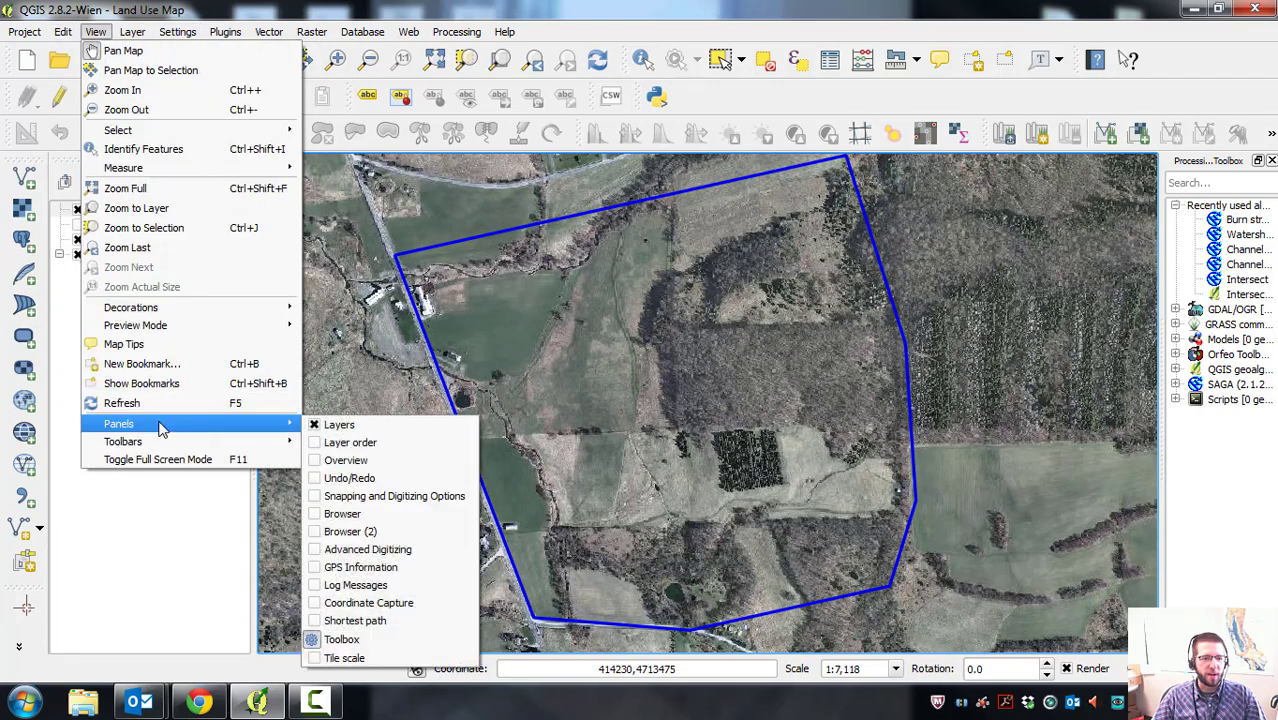
pyautogui.click(320, 500)
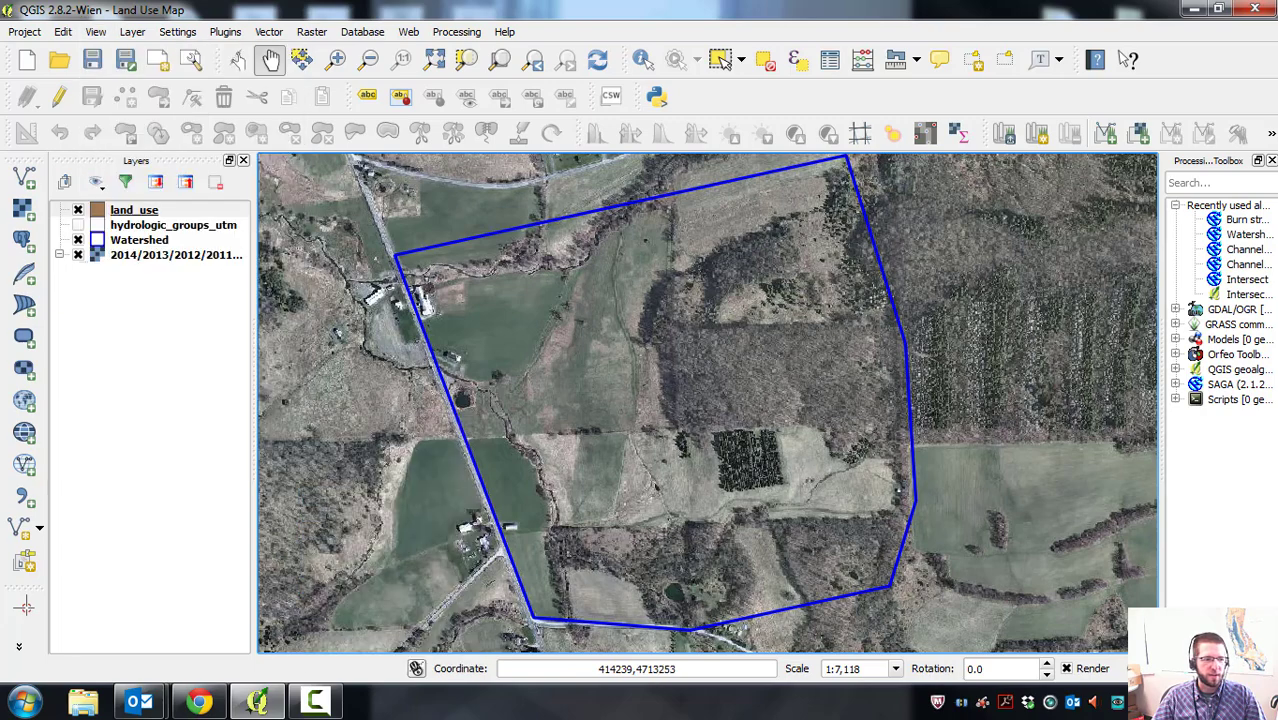
pyautogui.moveTo(250, 310); pyautogui.dragTo(614, 428)
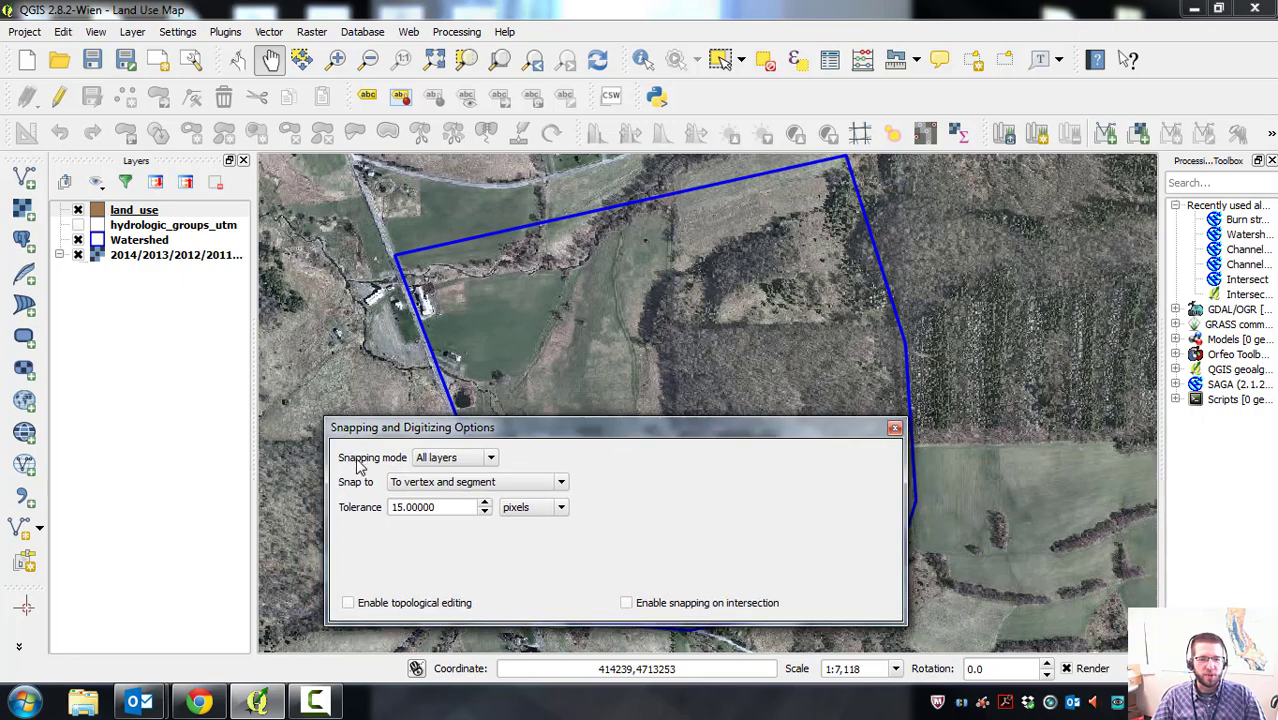
pyautogui.click(491, 459)
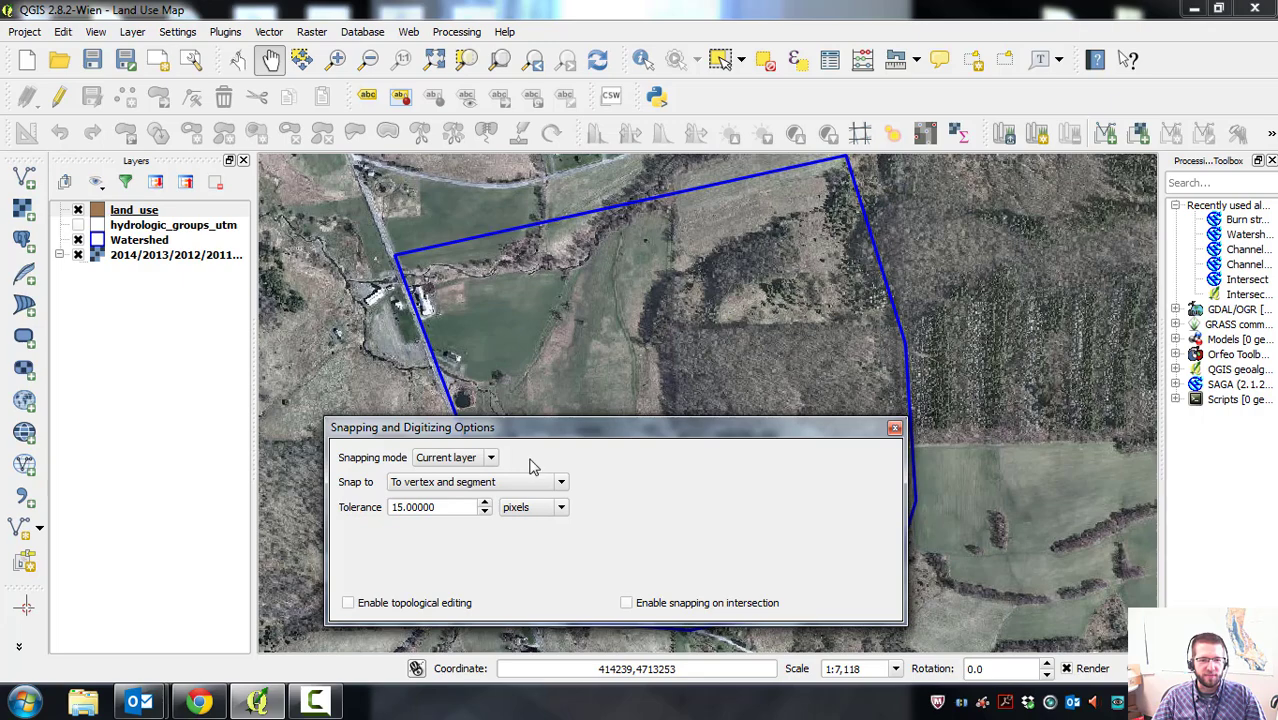
# Change the snapping mode to All layers and move the Snapping and Digitizing Options window clear of the map.
pyautogui.moveTo(535, 418); pyautogui.dragTo(512, 451)
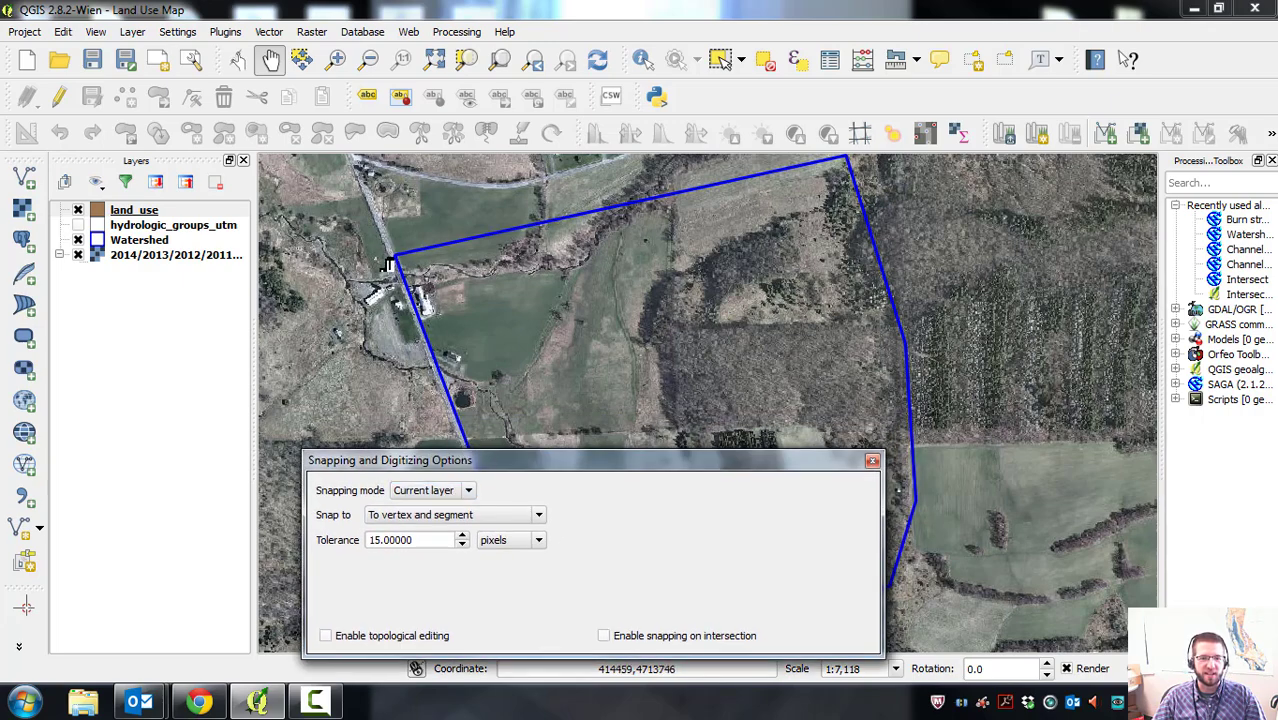
pyautogui.click(469, 491)
pyautogui.click(425, 516)
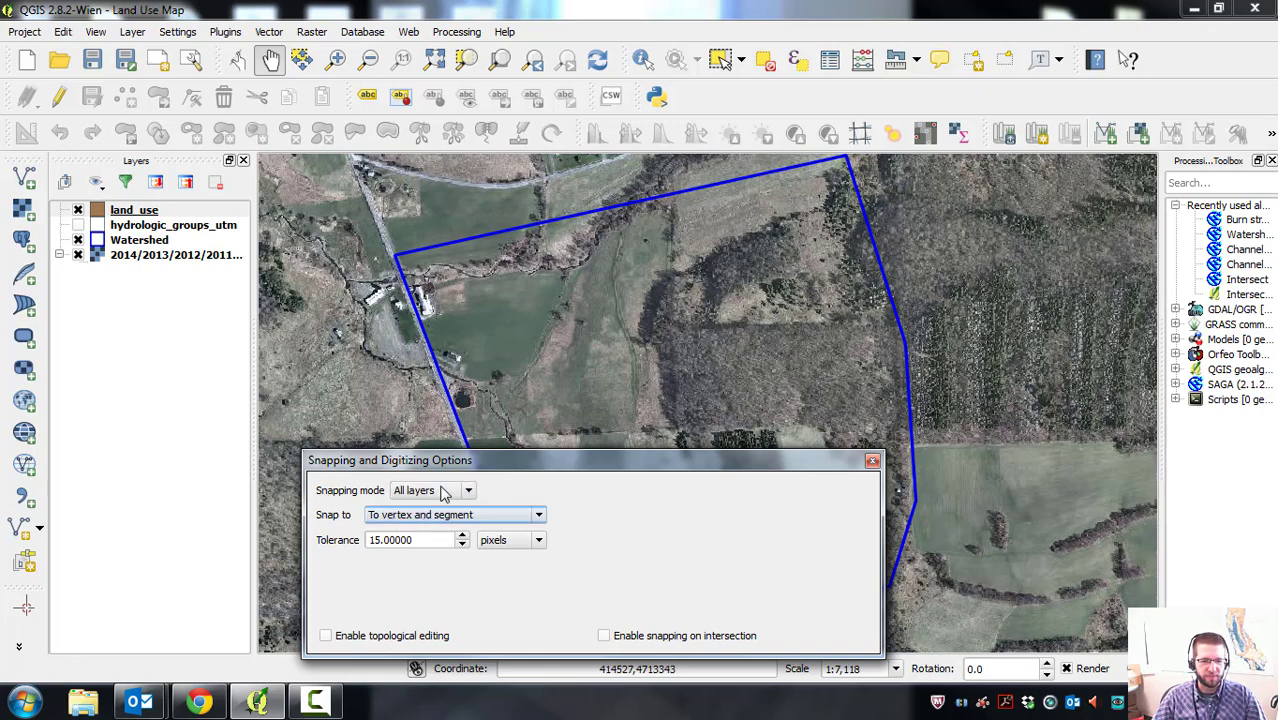
pyautogui.moveTo(477, 462); pyautogui.dragTo(454, 352)
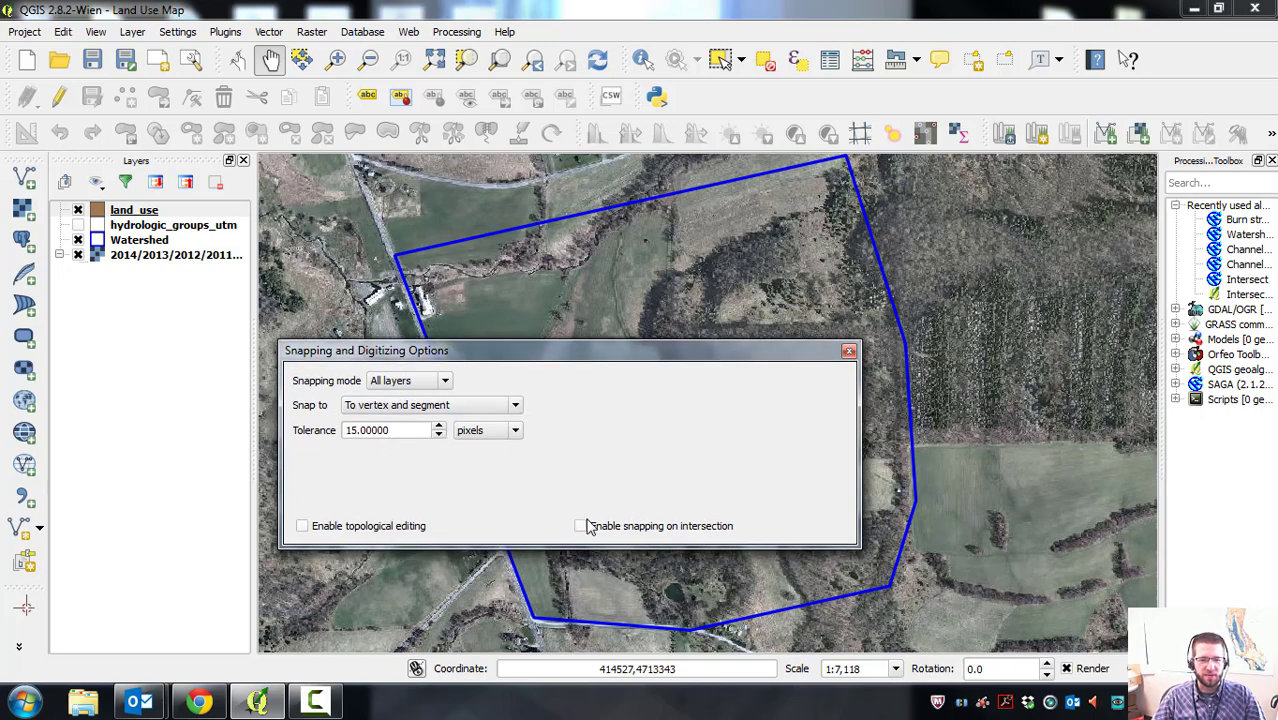
pyautogui.moveTo(538, 345); pyautogui.dragTo(0, 290)
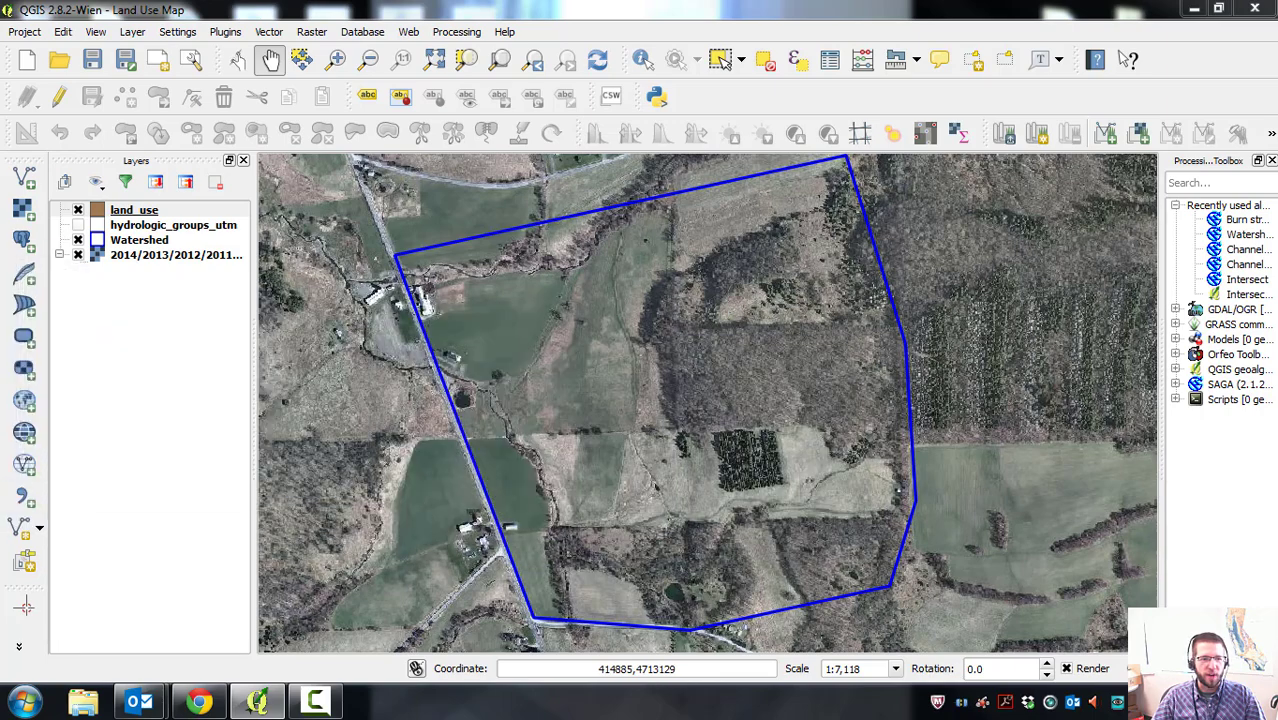
# Make the land_use layer editable and start adding a polygon feature to it.
pyautogui.click(130, 214)
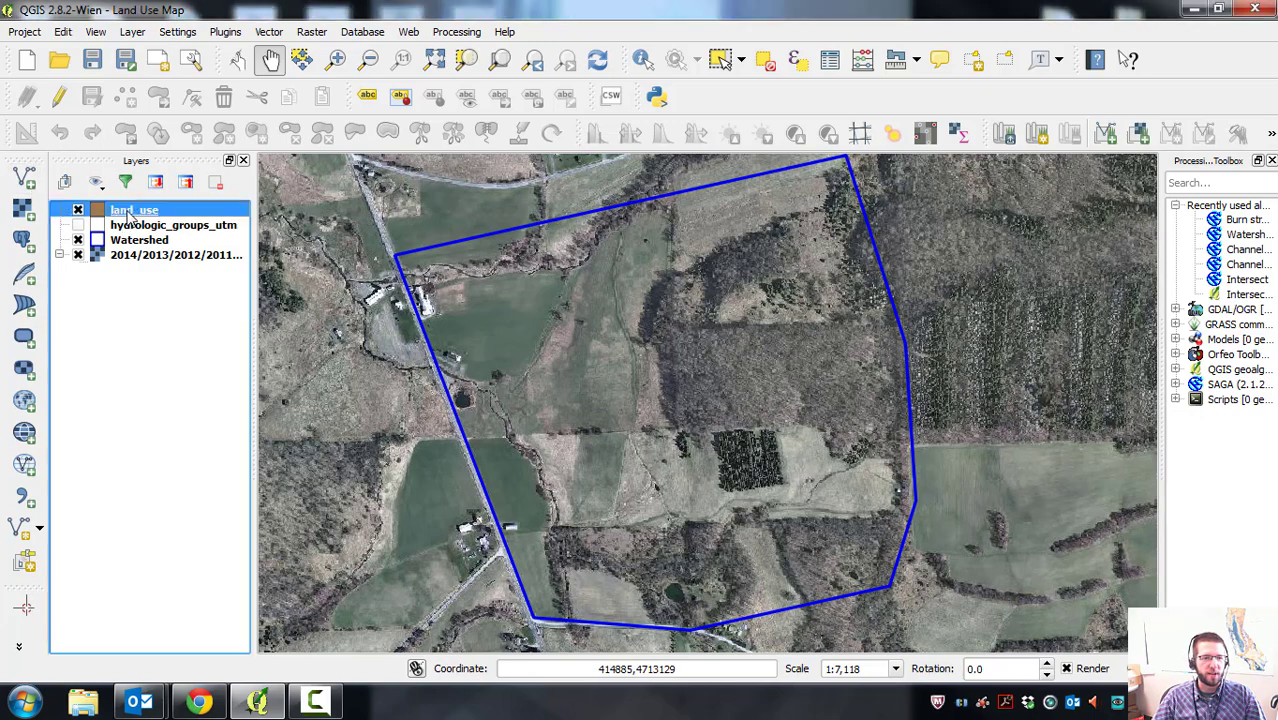
pyautogui.click(60, 98)
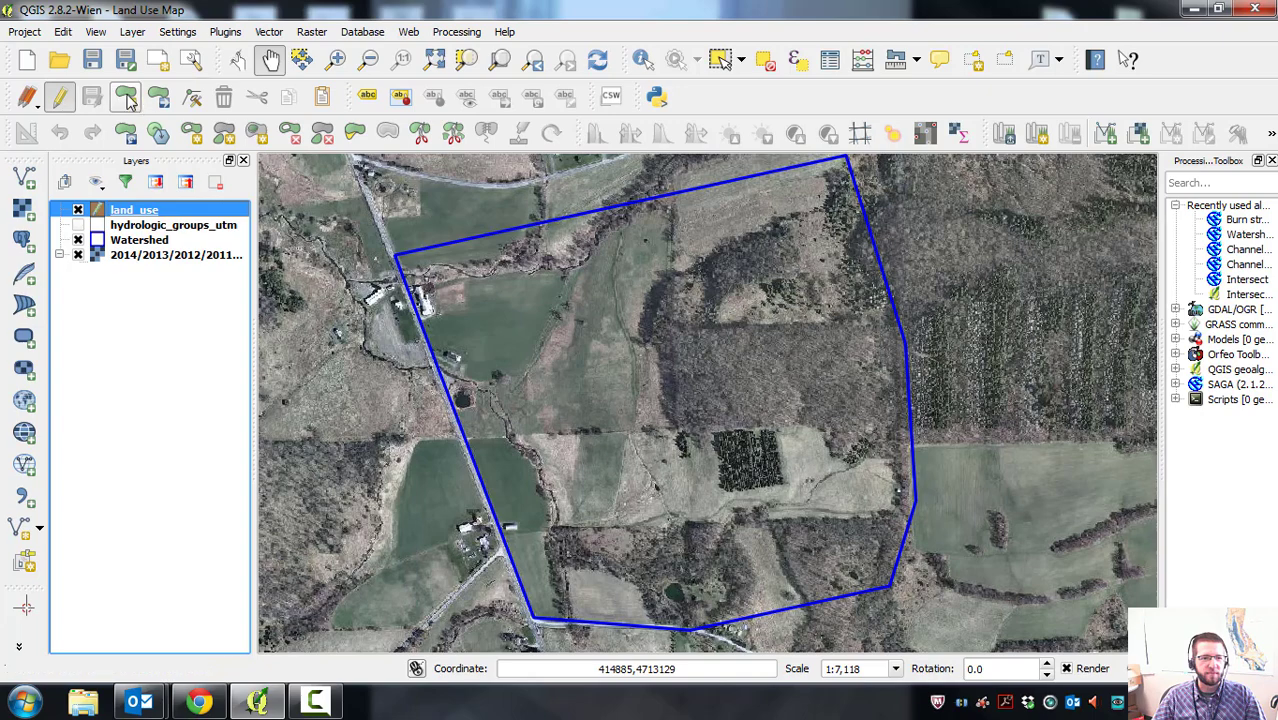
pyautogui.click(127, 97)
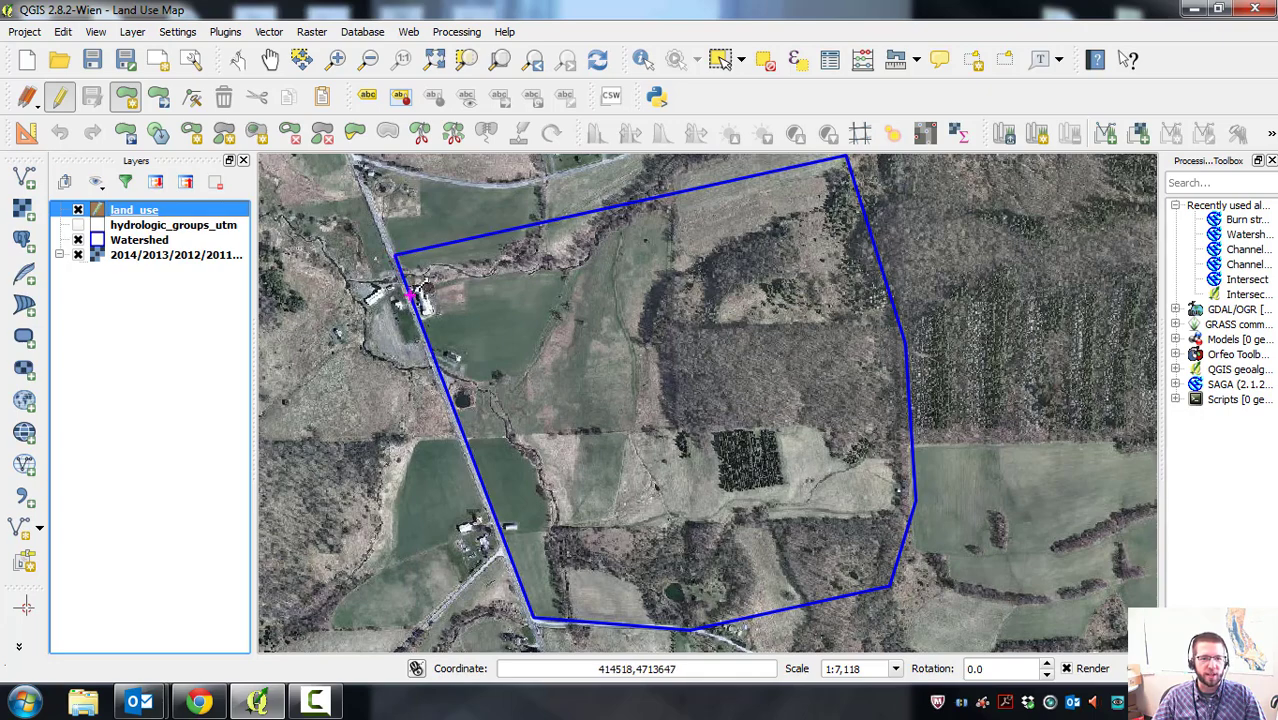
# Digitize the pasture polygon from the watershed's northwest corner, snapping to its outer boundary and tracing inside around the wooded areas and dark tree stand.
pyautogui.click(395, 256)
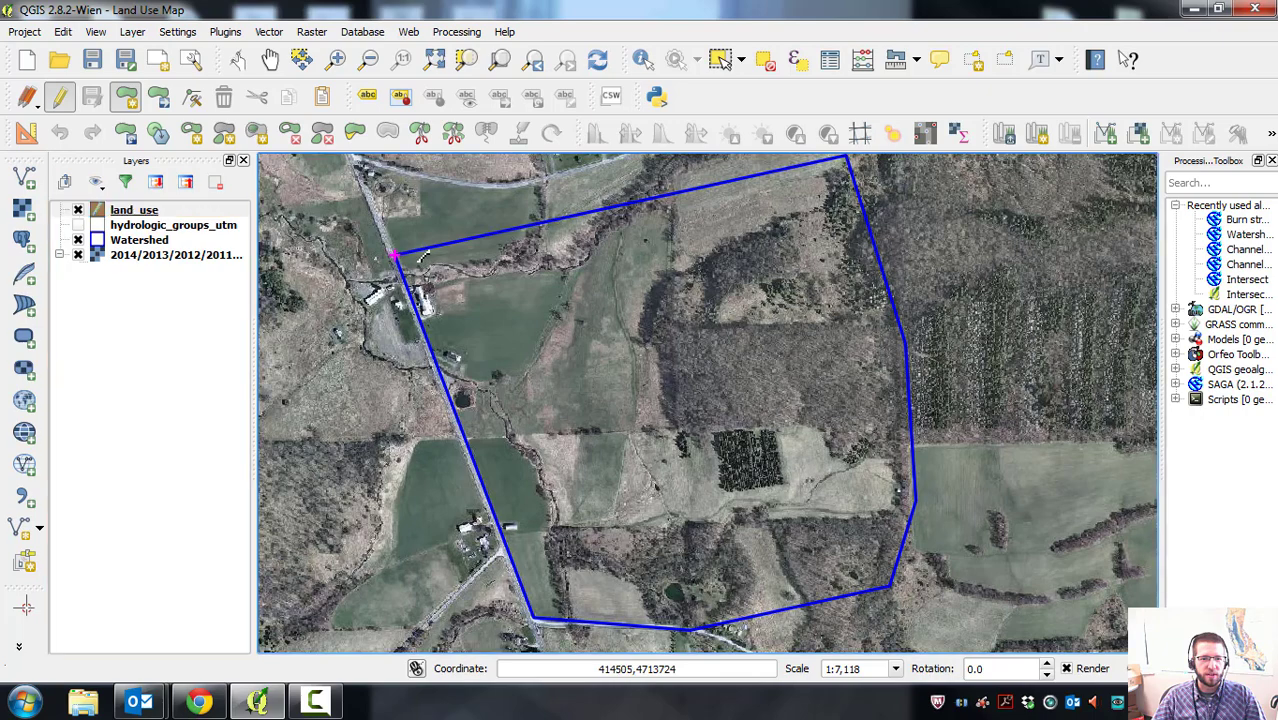
pyautogui.click(847, 160)
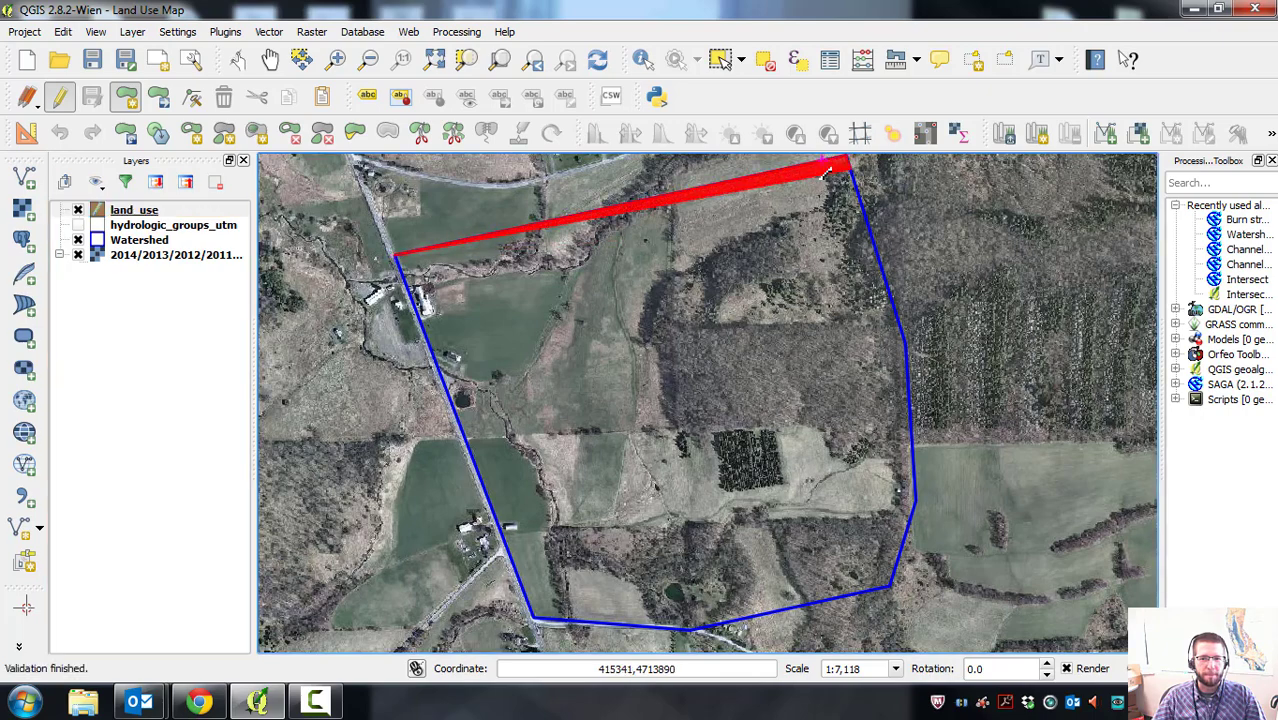
pyautogui.click(826, 186)
pyautogui.click(822, 212)
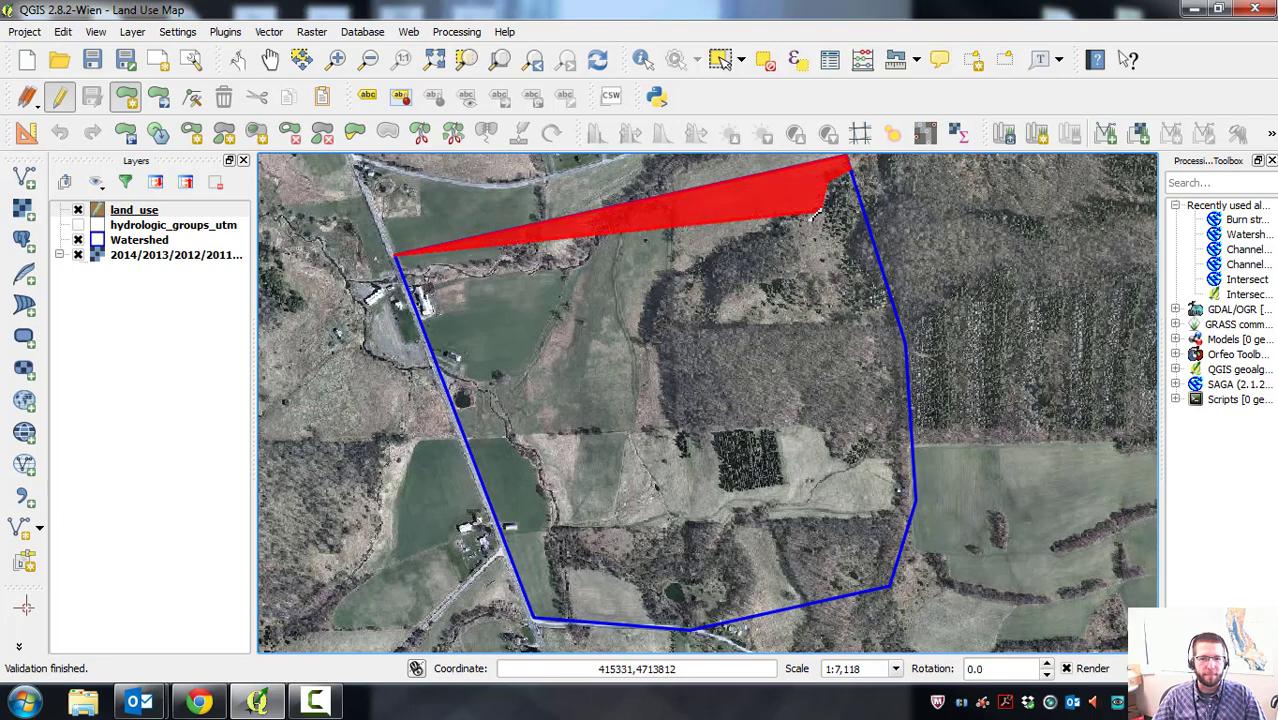
pyautogui.click(771, 223)
pyautogui.click(769, 232)
pyautogui.click(736, 252)
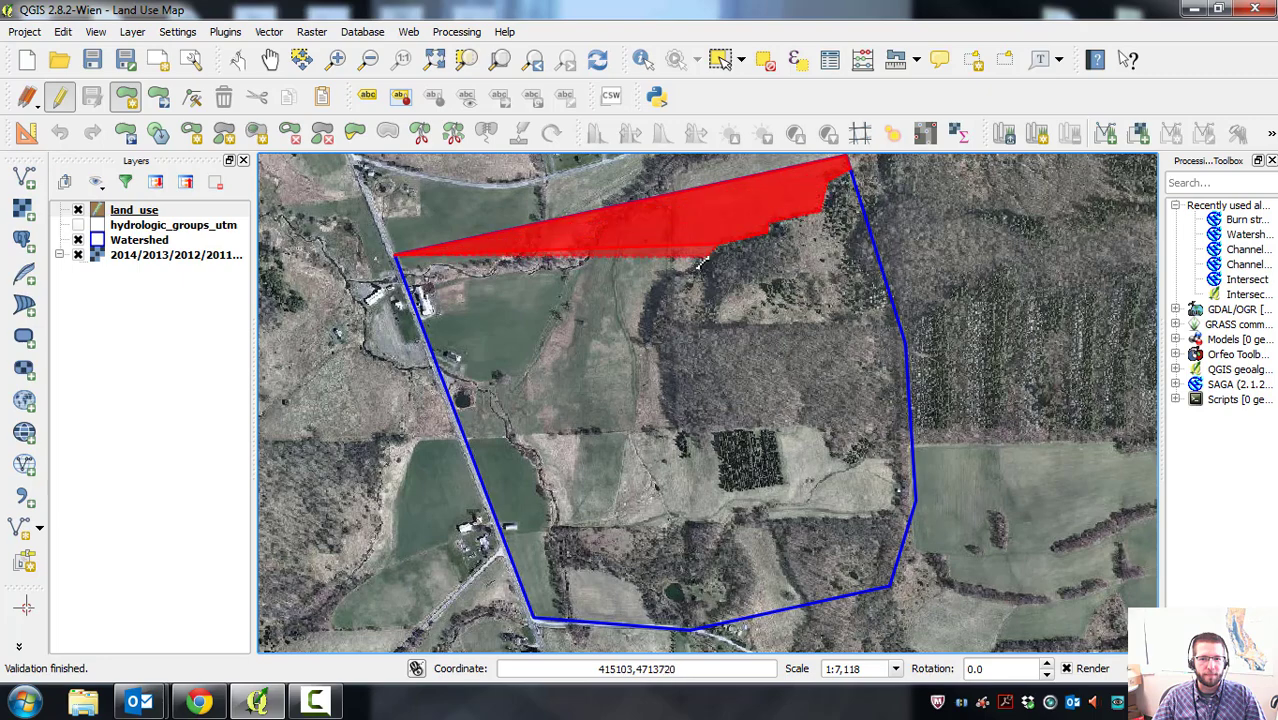
pyautogui.click(696, 268)
pyautogui.click(666, 283)
pyautogui.click(651, 303)
pyautogui.click(641, 328)
pyautogui.click(643, 350)
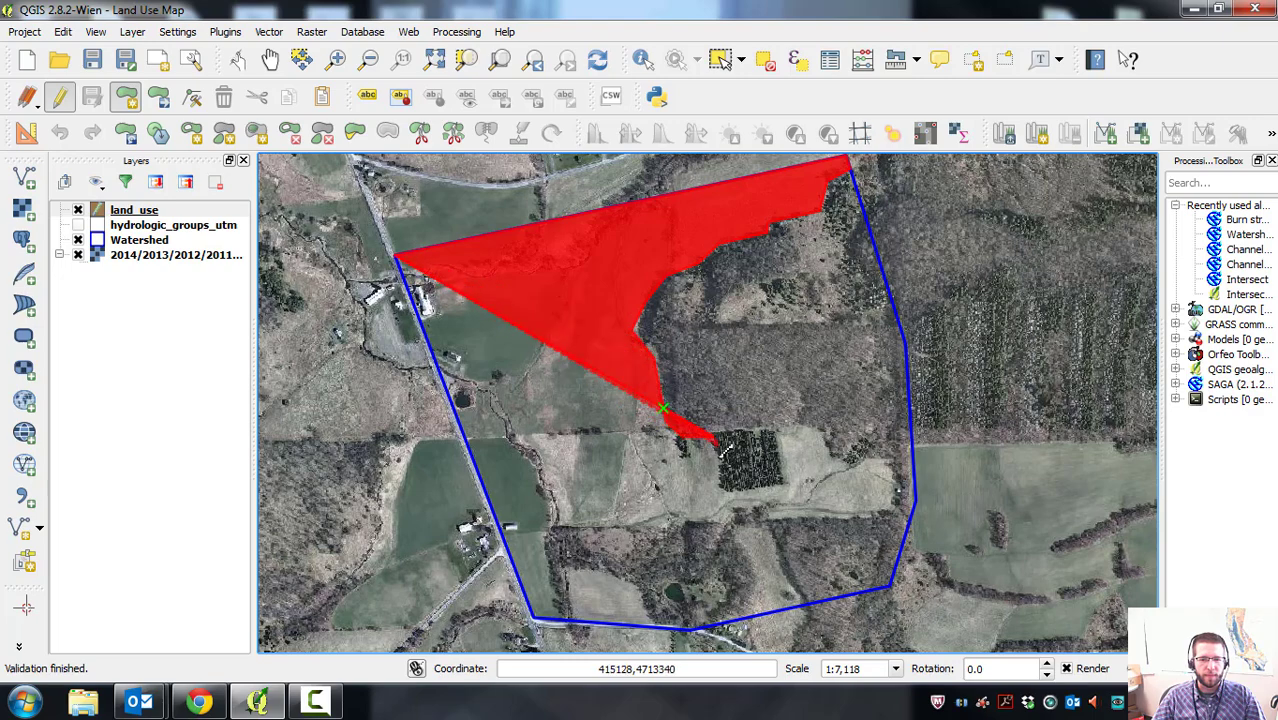
pyautogui.click(719, 490)
pyautogui.click(786, 484)
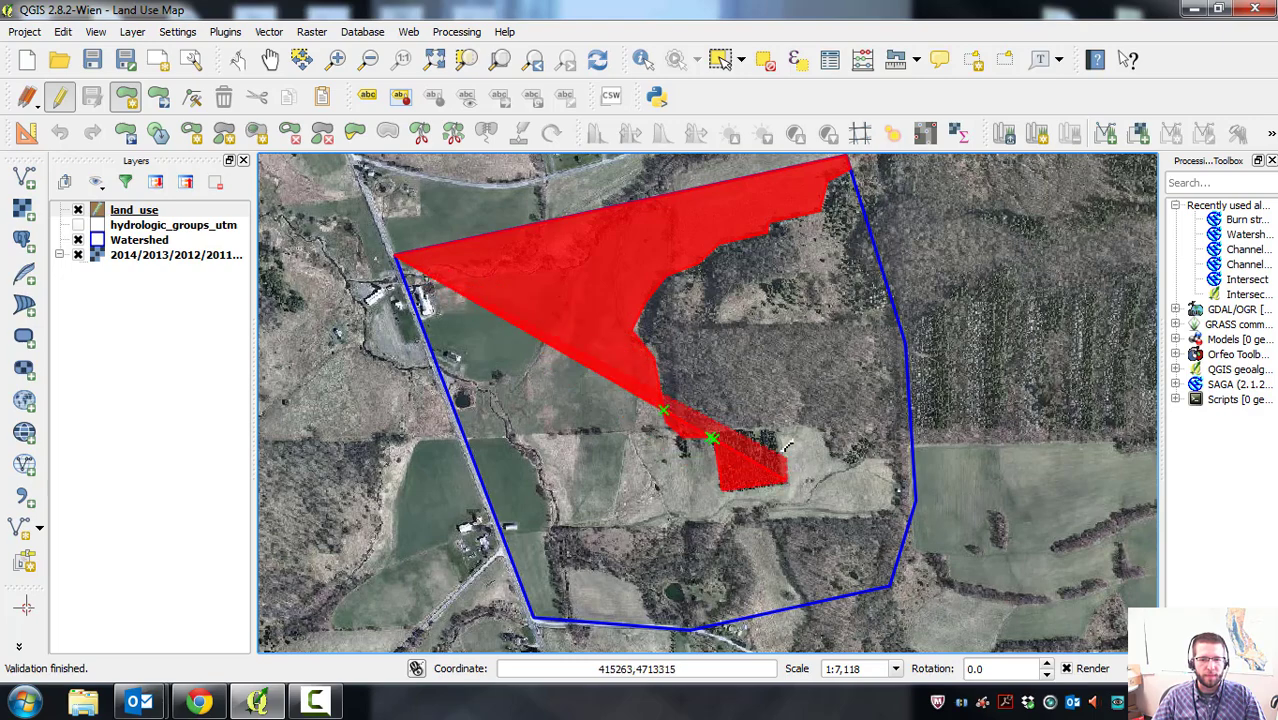
pyautogui.click(786, 430)
pyautogui.click(833, 455)
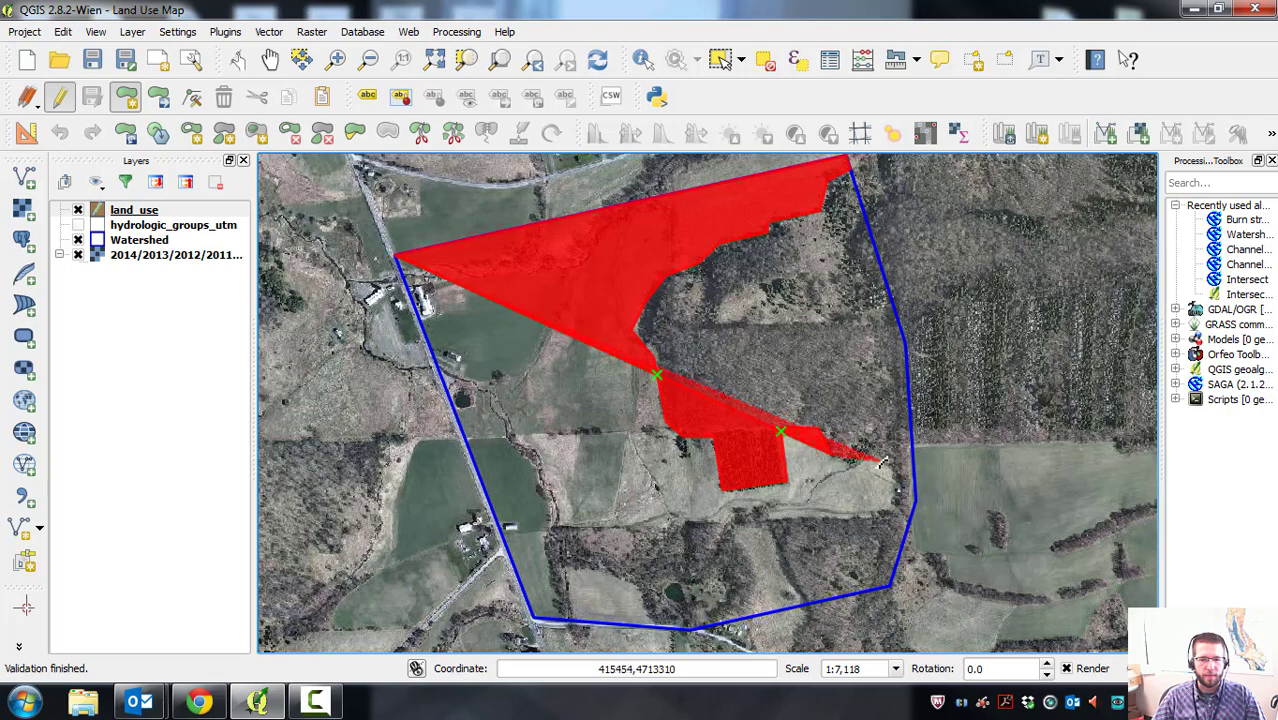
pyautogui.click(875, 462)
pyautogui.click(893, 478)
pyautogui.click(890, 497)
pyautogui.click(826, 520)
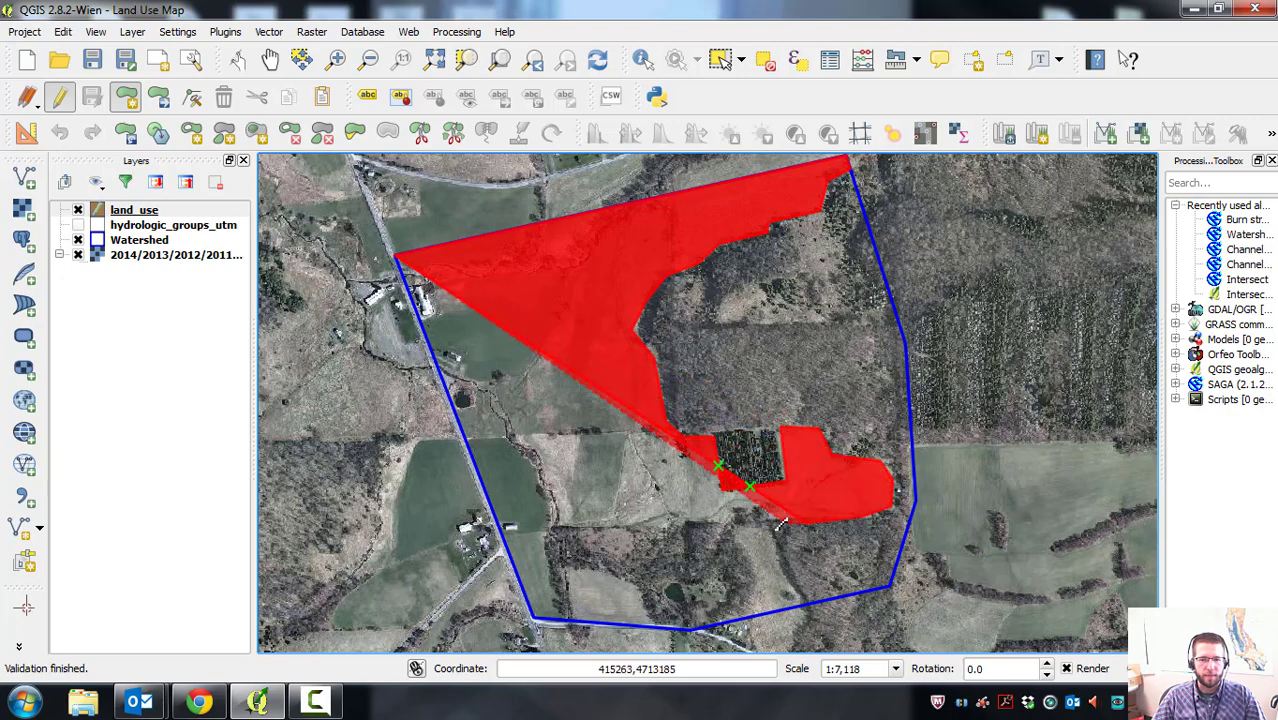
pyautogui.click(806, 602)
pyautogui.click(746, 615)
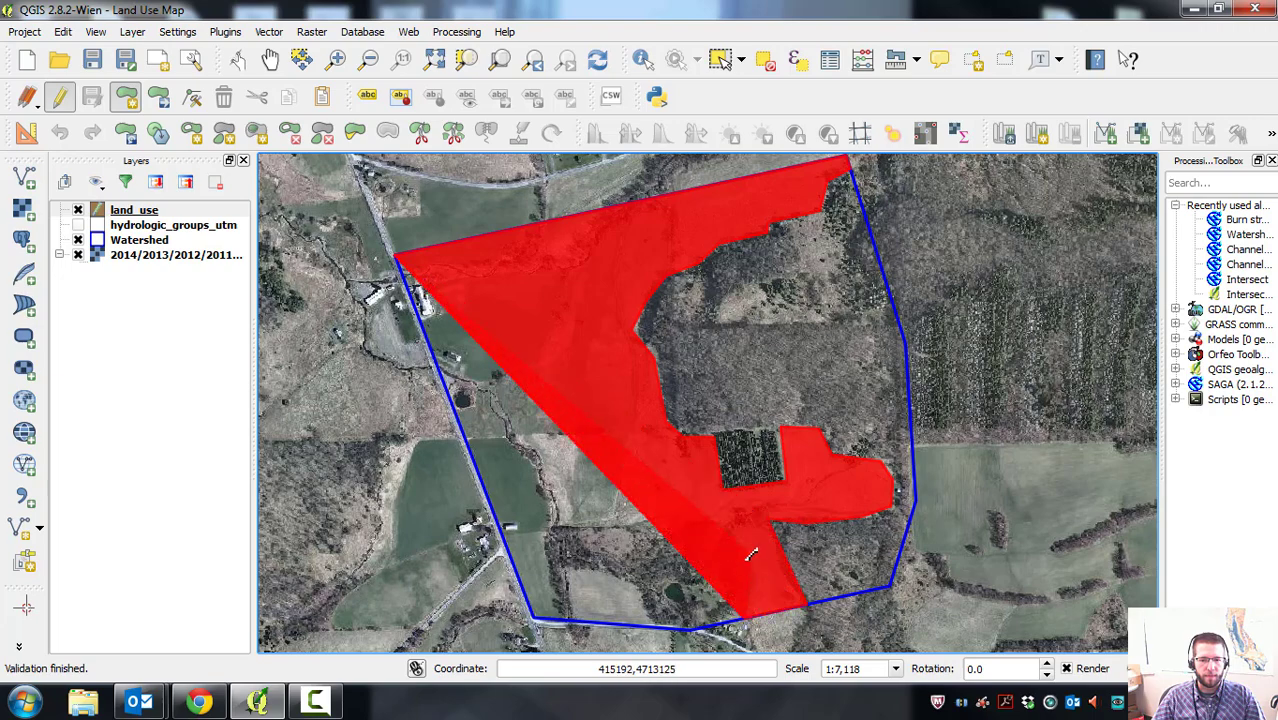
pyautogui.click(549, 529)
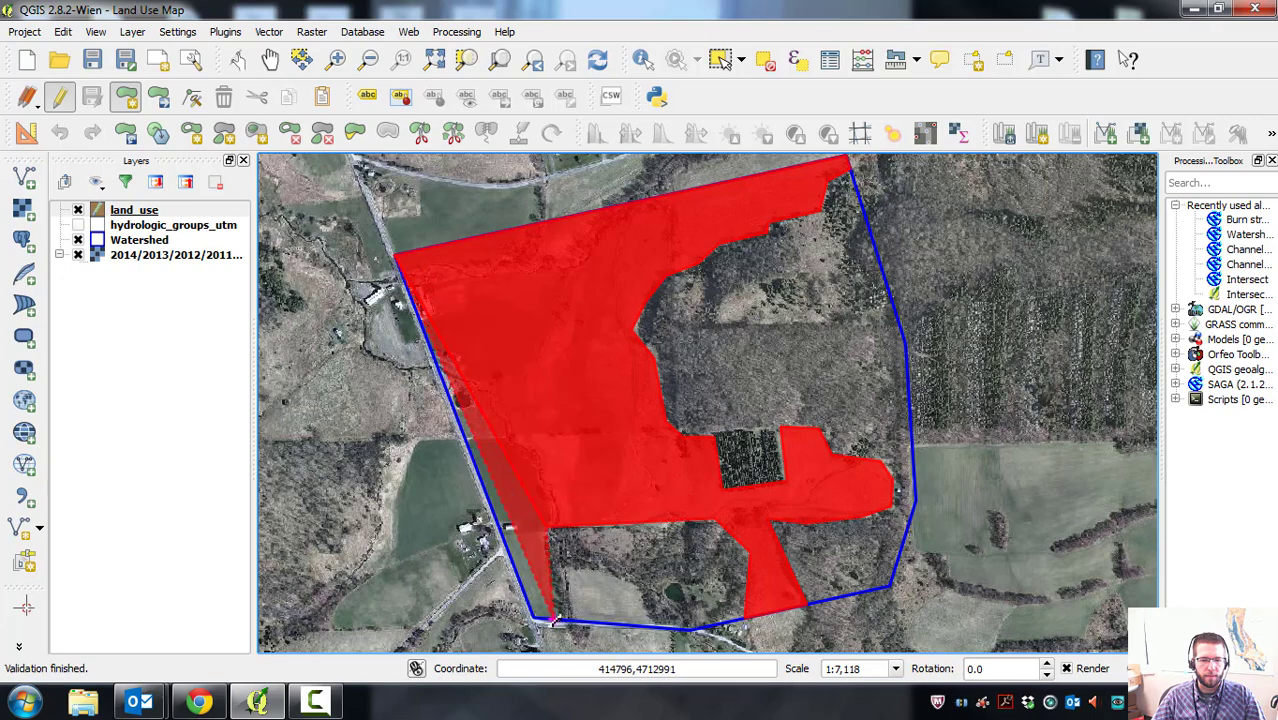
pyautogui.click(556, 617)
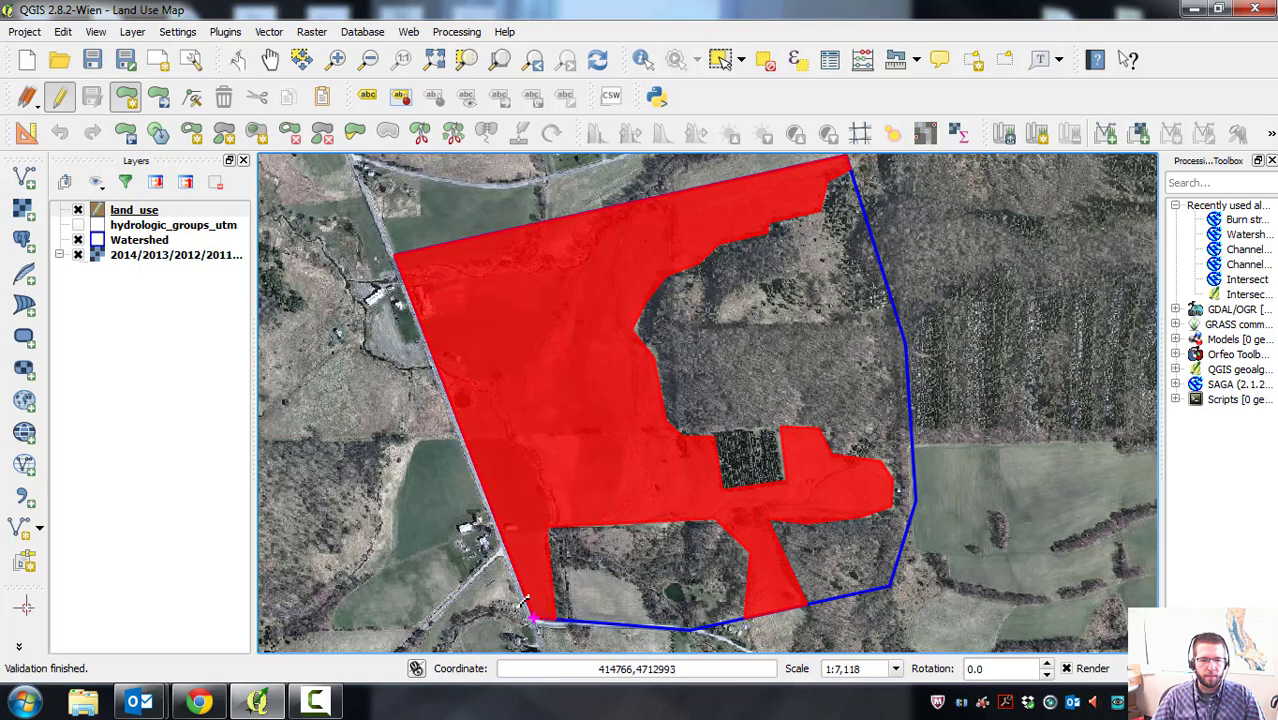
pyautogui.rightClick(400, 343)
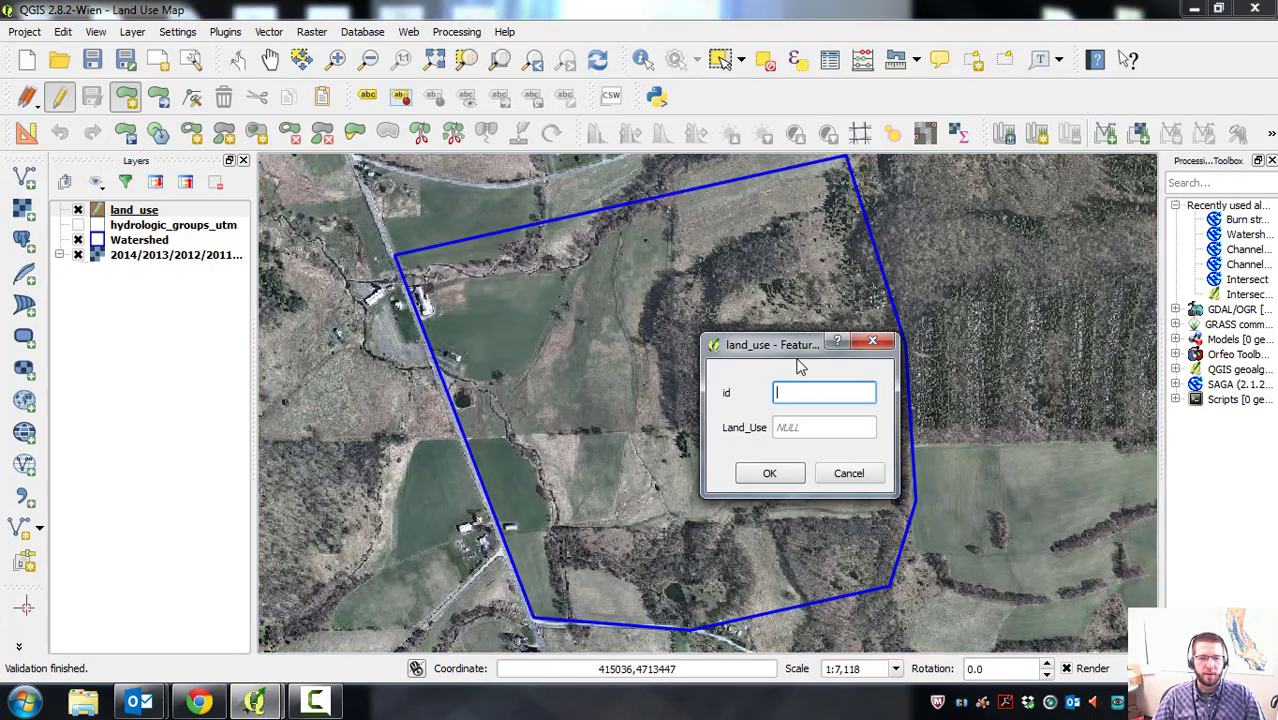
# Give the pasture polygon id 1 and the Land_Use value Pasture_Good.
pyautogui.moveTo(790, 345); pyautogui.dragTo(641, 300)
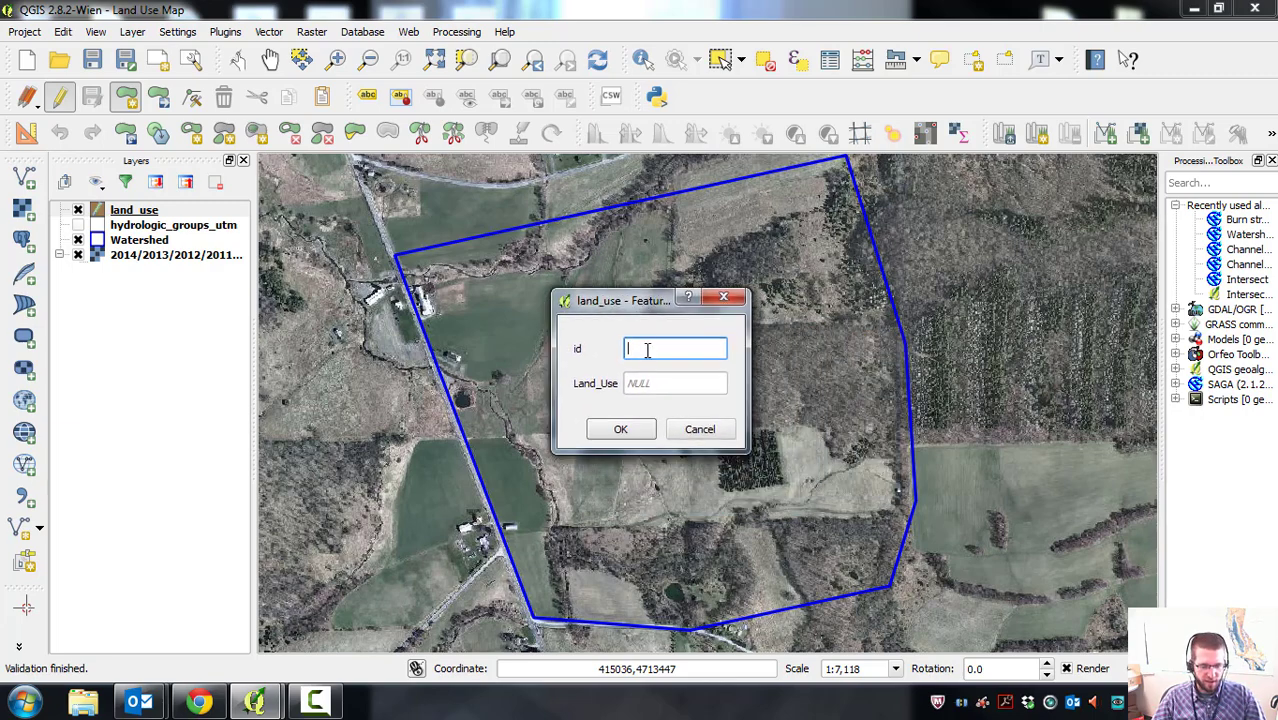
pyautogui.write('1')
pyautogui.click(662, 385)
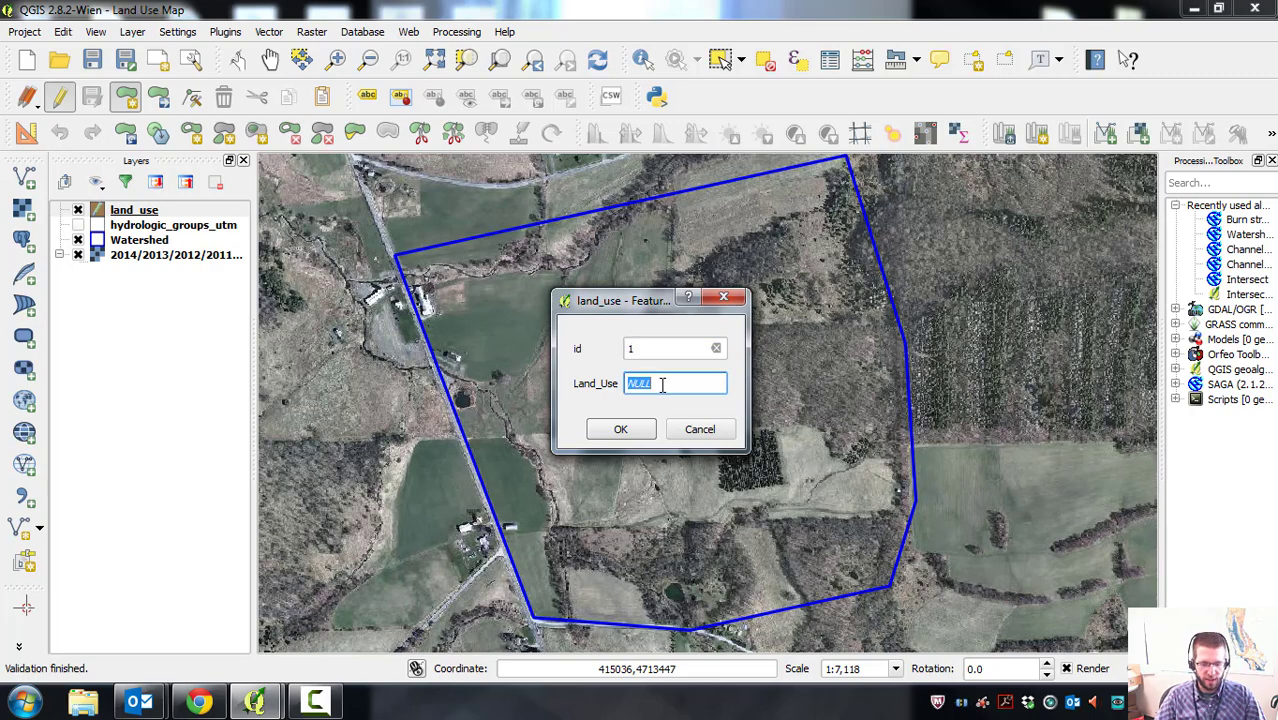
pyautogui.write('Pasture_Good')
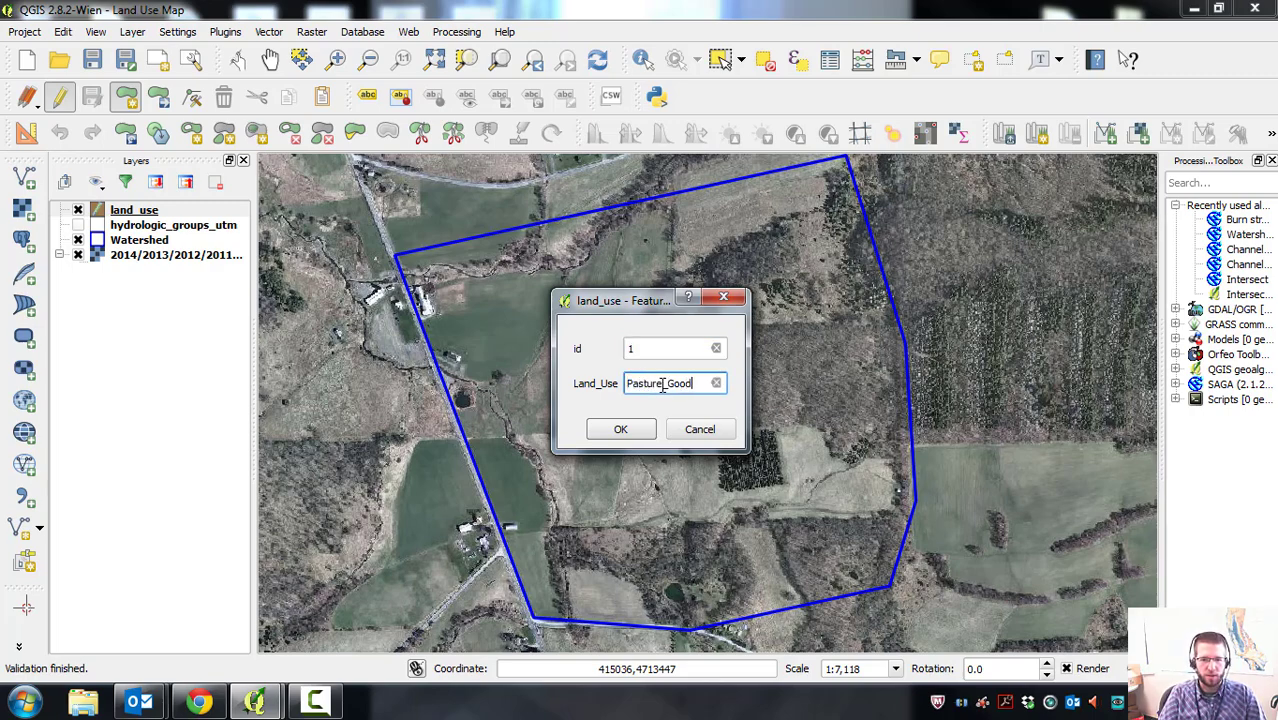
pyautogui.click(620, 430)
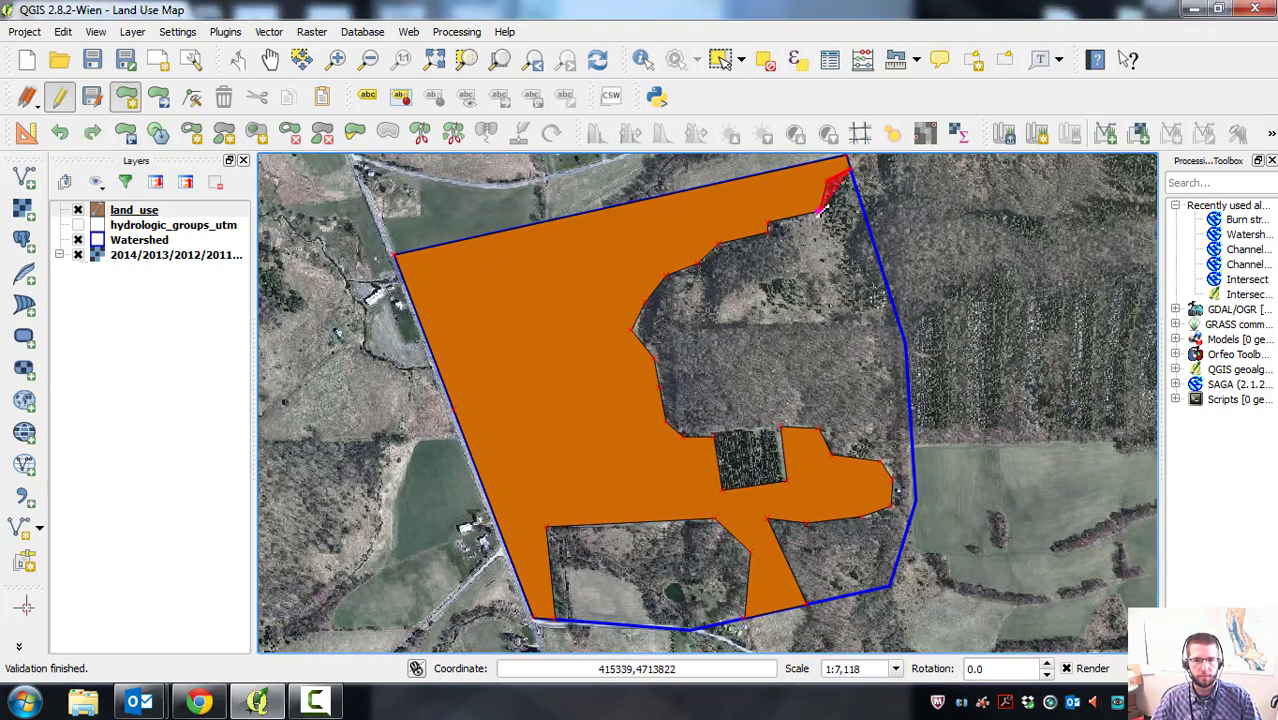
# Digitize the eastern woods polygon, following the pasture polygon's edge around the tree stand and closing it along the watershed's east boundary.
pyautogui.click(825, 185)
pyautogui.click(743, 238)
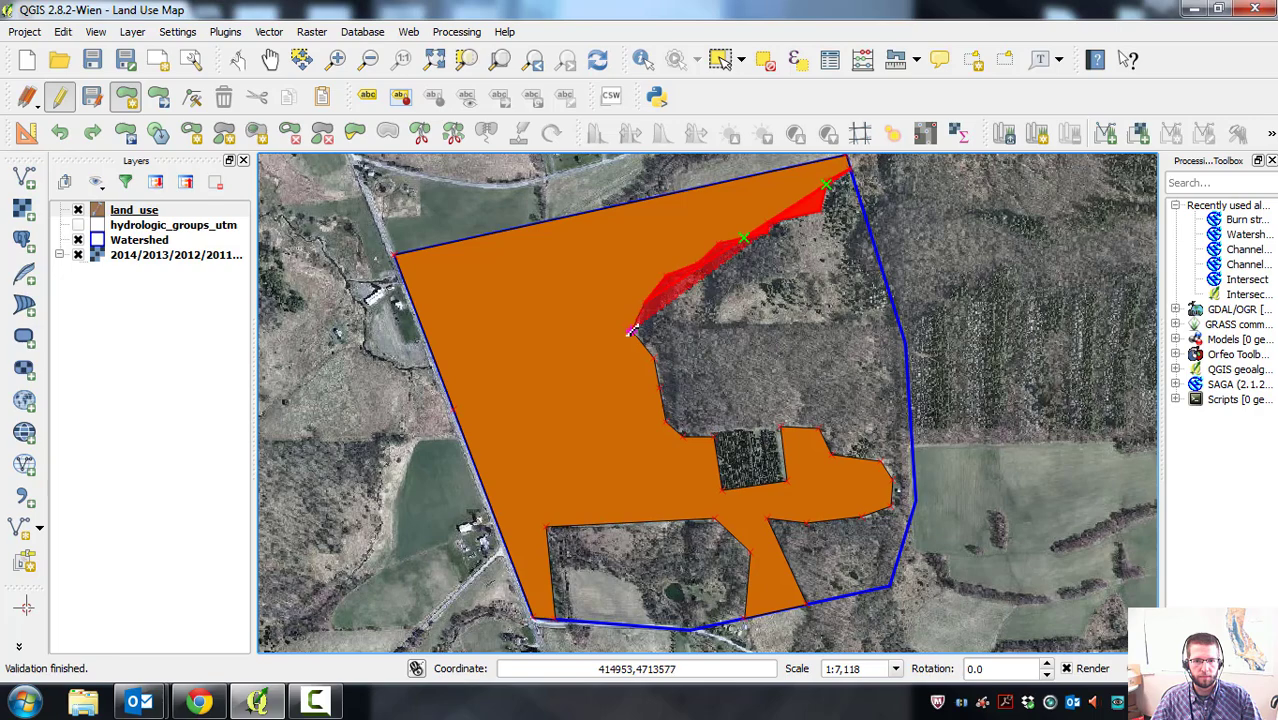
pyautogui.click(632, 331)
pyautogui.click(663, 376)
pyautogui.click(678, 436)
pyautogui.click(715, 436)
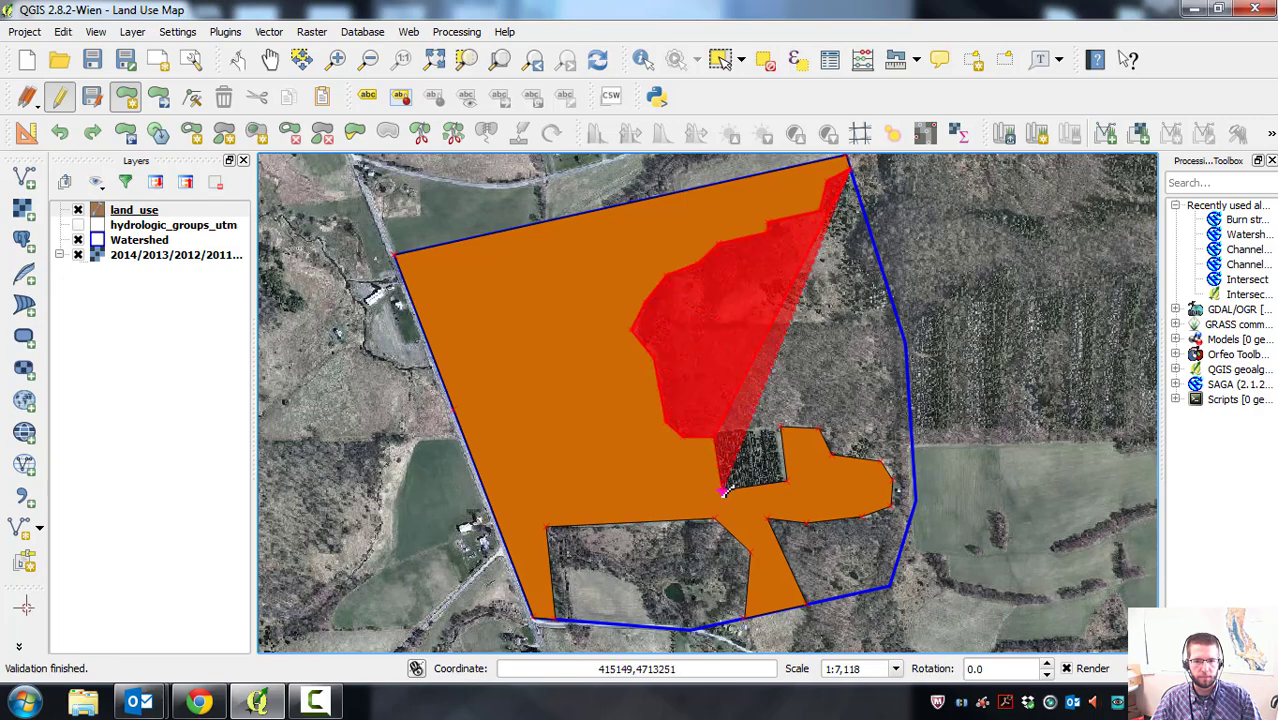
pyautogui.click(720, 490)
pyautogui.click(787, 488)
pyautogui.click(784, 430)
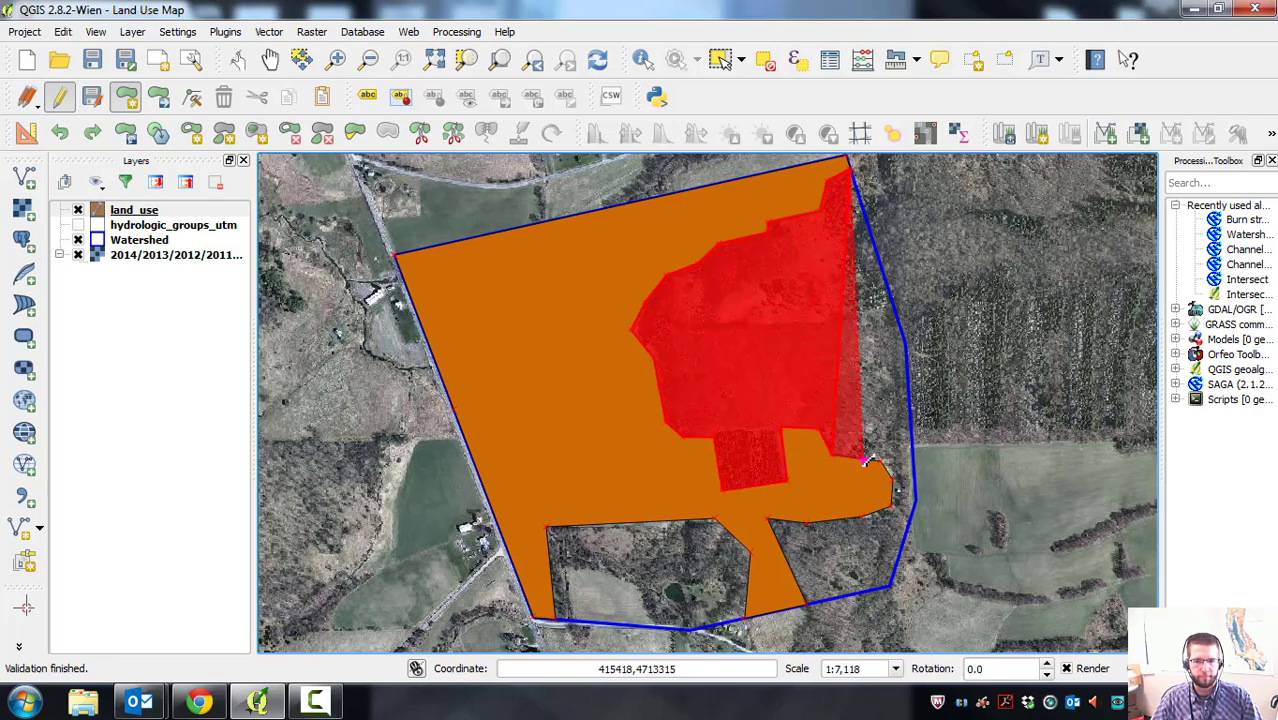
pyautogui.click(864, 459)
pyautogui.click(890, 472)
pyautogui.click(892, 495)
pyautogui.click(872, 514)
pyautogui.click(820, 520)
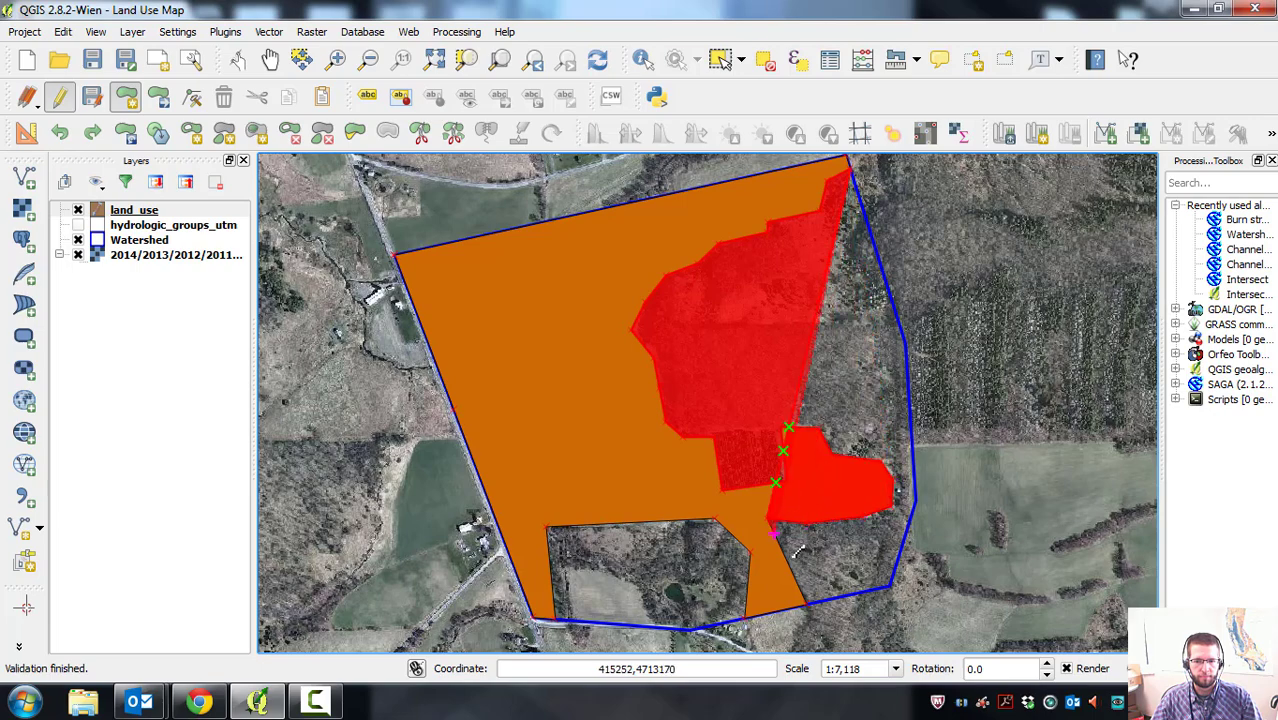
pyautogui.click(800, 549)
pyautogui.click(806, 606)
pyautogui.click(890, 590)
pyautogui.click(915, 490)
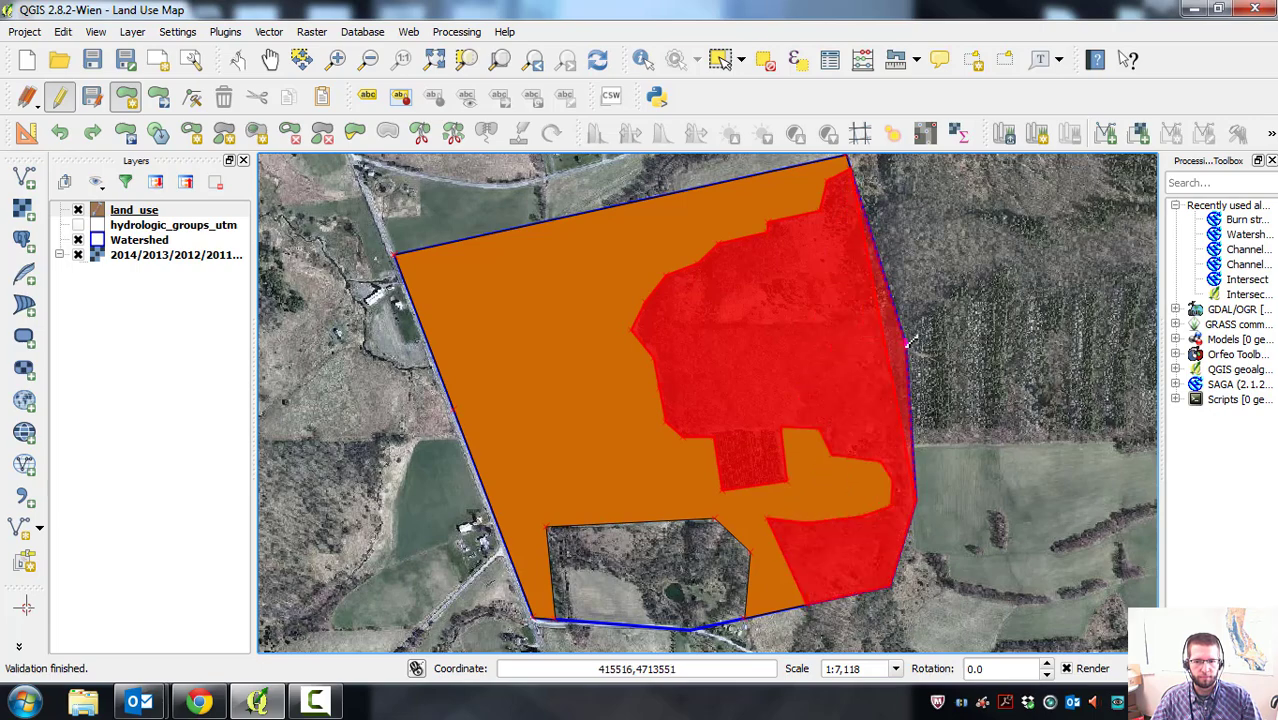
pyautogui.click(852, 168)
pyautogui.rightClick(922, 256)
# Give the eastern woods polygon id 2 and the Land_Use value Woods_Good.
pyautogui.write('2')
pyautogui.press('Tab')
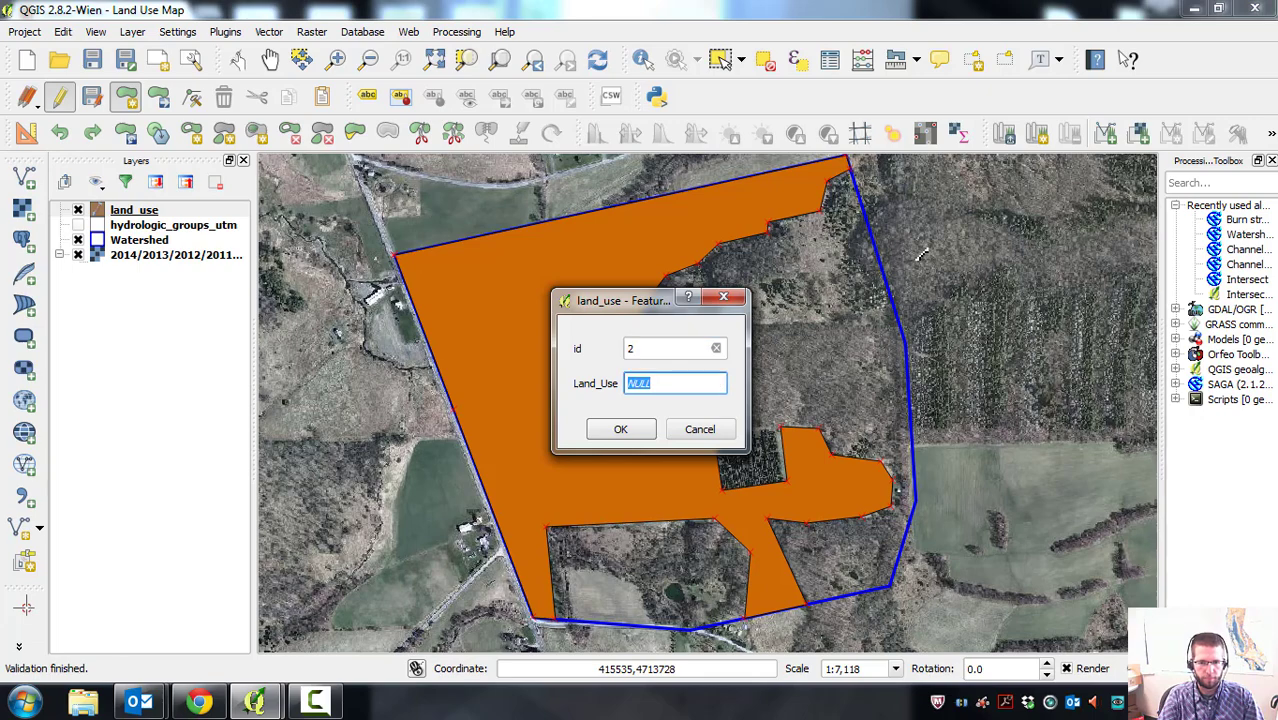
pyautogui.write('Woods_Good')
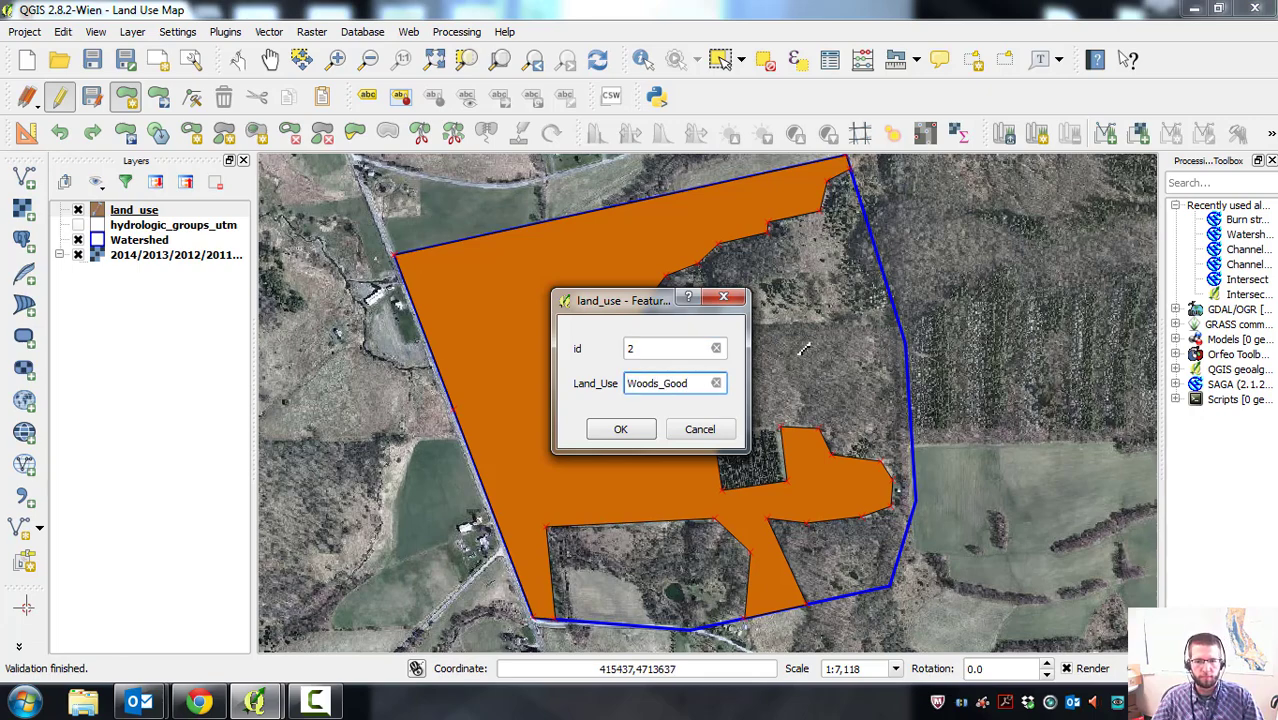
pyautogui.click(620, 429)
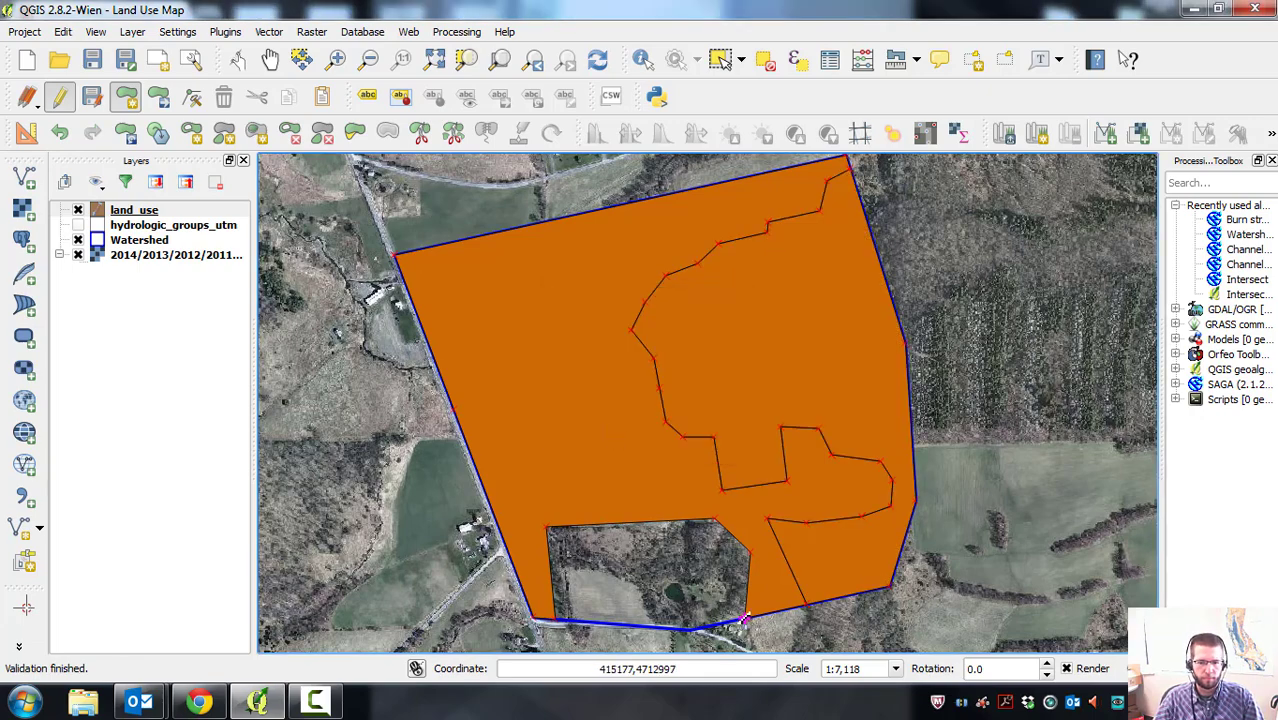
# Digitize the southern woods polygon in the remaining gap, snapping to the pasture and watershed edges and leaving out the small open field.
pyautogui.click(748, 551)
pyautogui.click(716, 518)
pyautogui.click(545, 524)
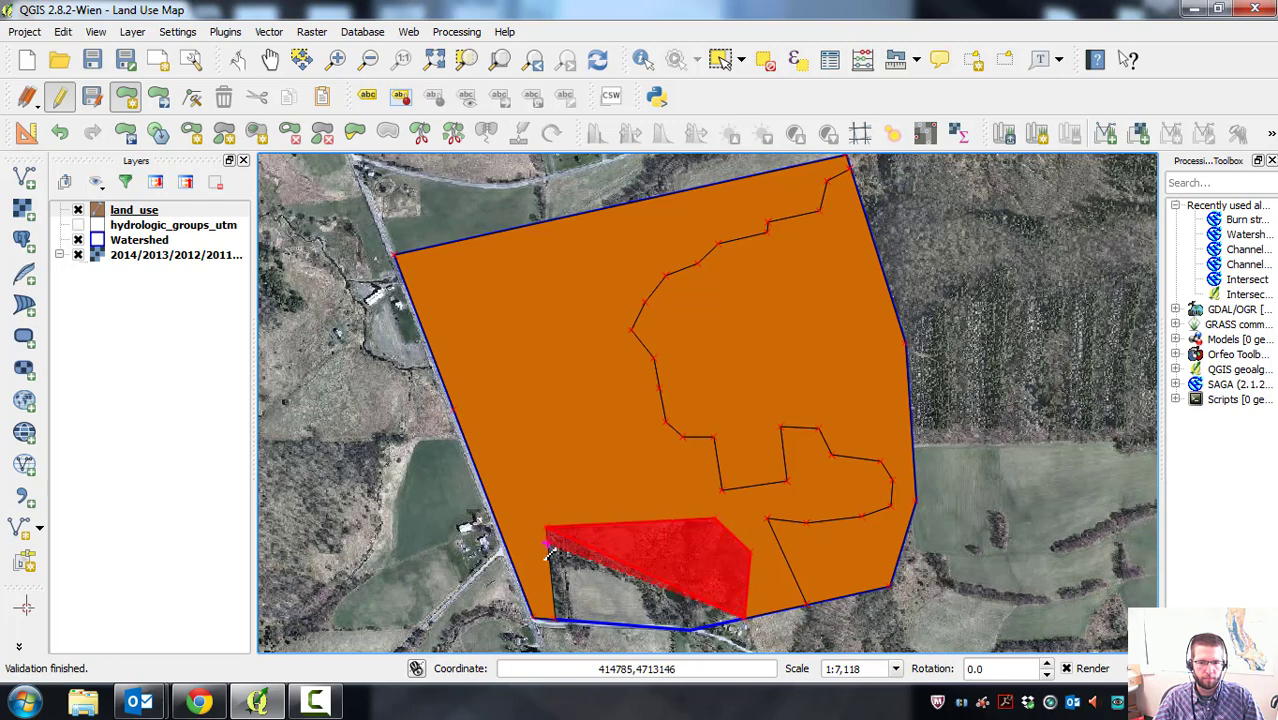
pyautogui.click(553, 621)
pyautogui.click(573, 621)
pyautogui.click(569, 572)
pyautogui.click(617, 577)
pyautogui.click(639, 589)
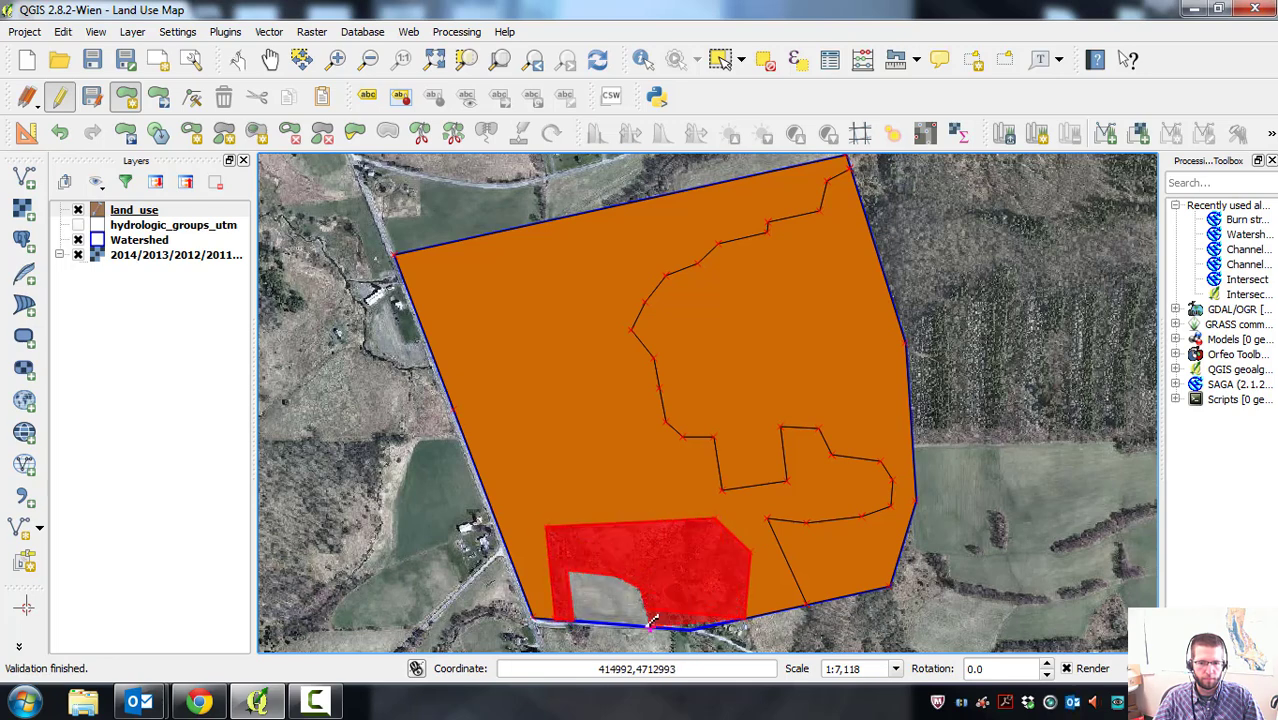
pyautogui.click(651, 627)
pyautogui.rightClick(703, 628)
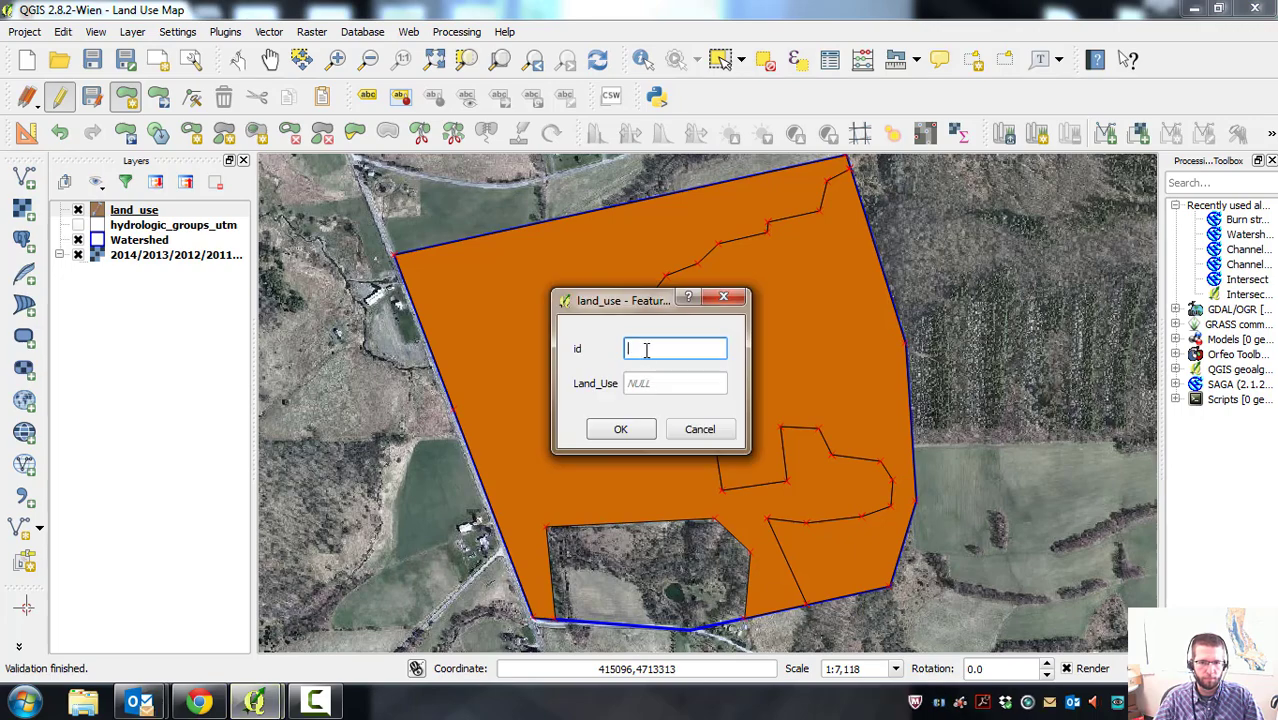
# Give the southern woods polygon id 3 and the Land_Use value Woods_Good.
pyautogui.write('3')
pyautogui.press('Tab')
pyautogui.write('Woods_')
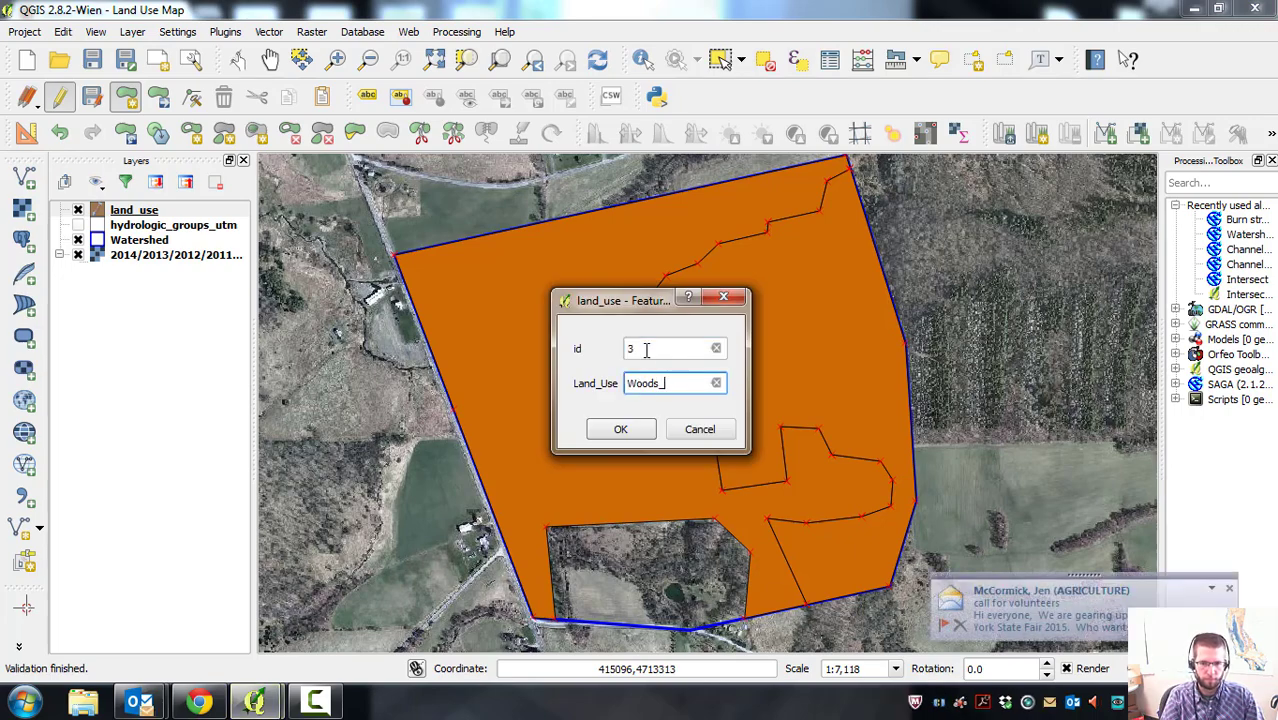
pyautogui.write('pond')
pyautogui.click(620, 429)
# Digitize the small open field polygon inside the southern woods, snapping to the surrounding woods vertices and the watershed's south boundary.
pyautogui.scroll(2, 580, 622)
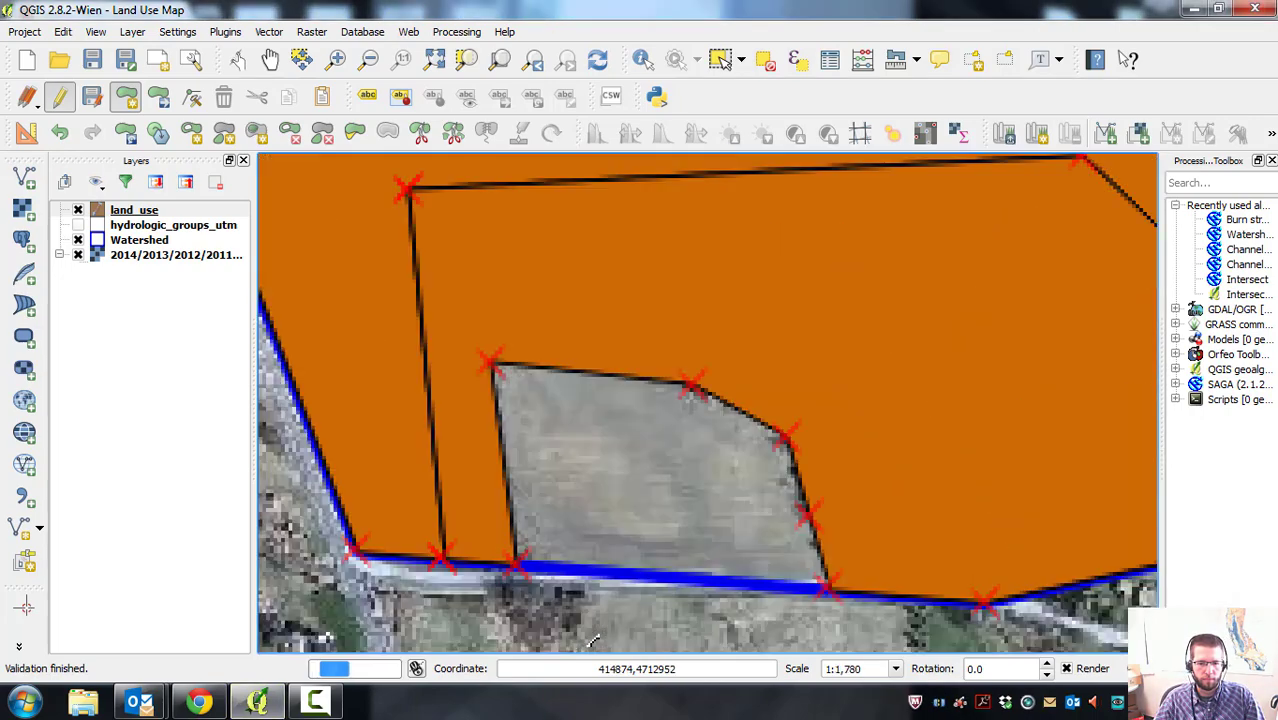
pyautogui.scroll(1, 597, 498)
pyautogui.scroll(-1, 600, 436)
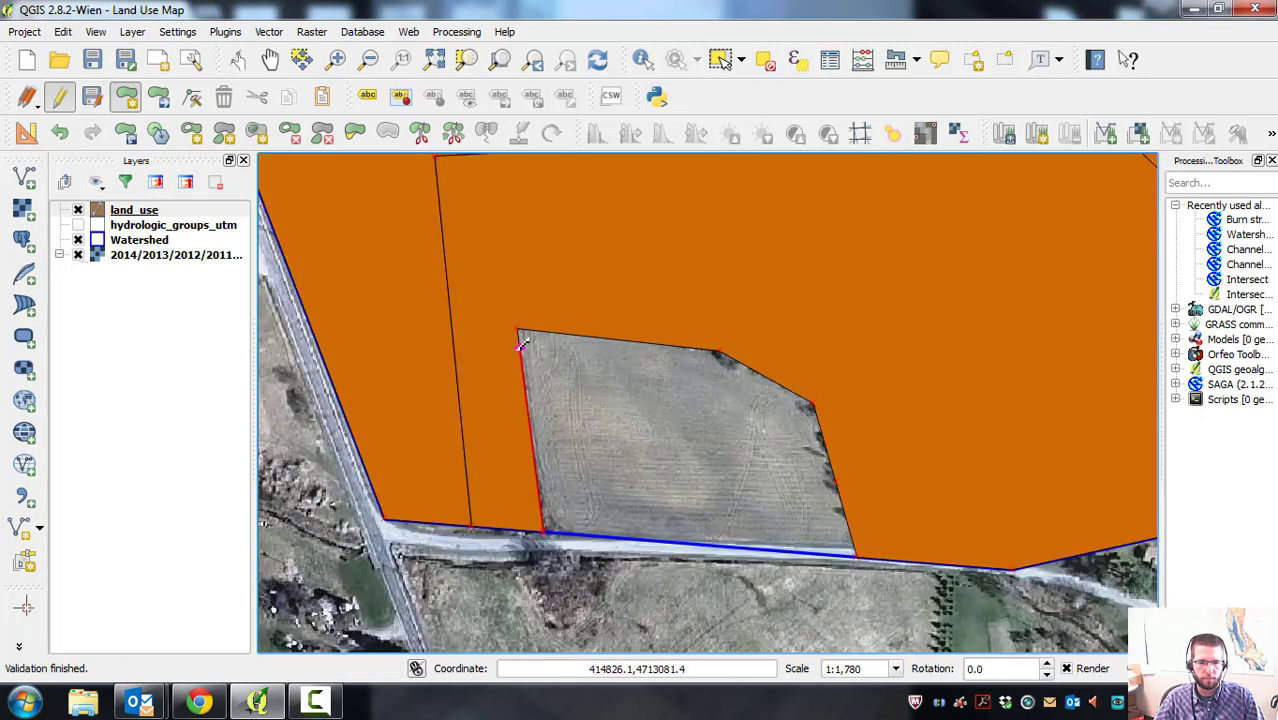
pyautogui.click(517, 331)
pyautogui.click(718, 352)
pyautogui.click(812, 404)
pyautogui.click(829, 486)
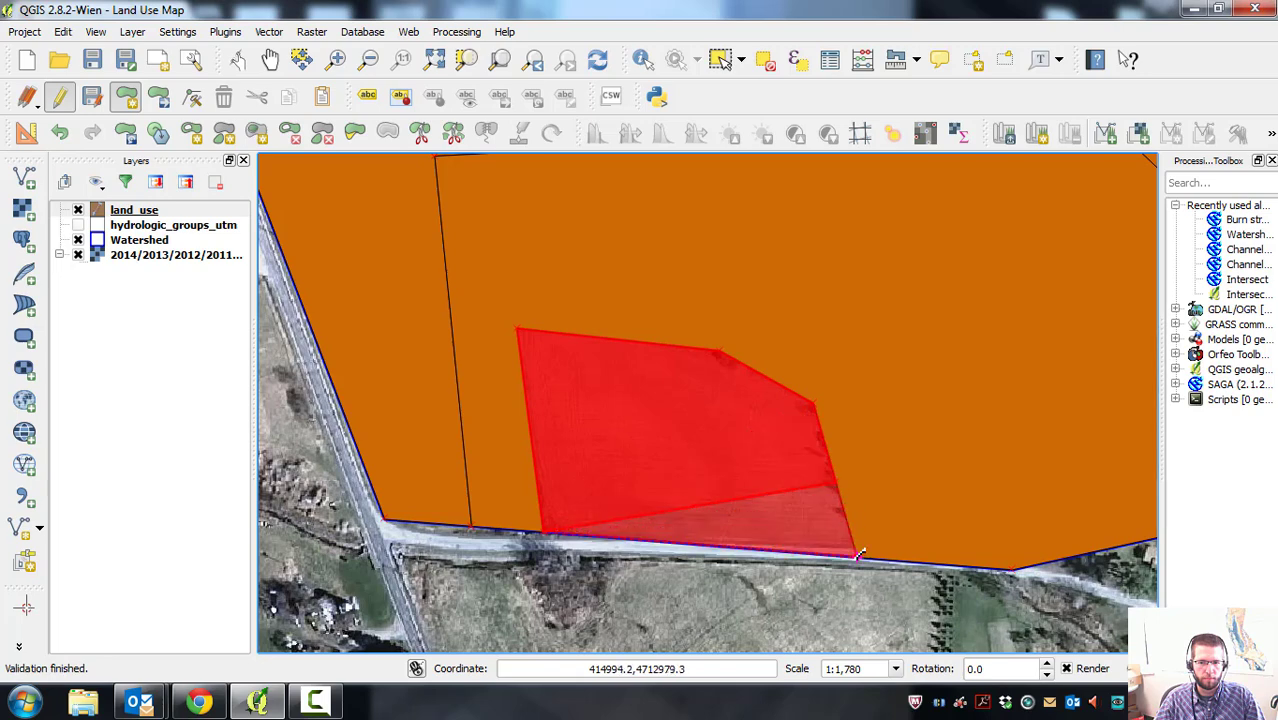
pyautogui.click(858, 553)
pyautogui.rightClick(858, 553)
# Give the small field polygon id 4 and the Land_Use value Pasture_Good.
pyautogui.write('4')
pyautogui.press('Tab')
pyautogui.write('Pa')
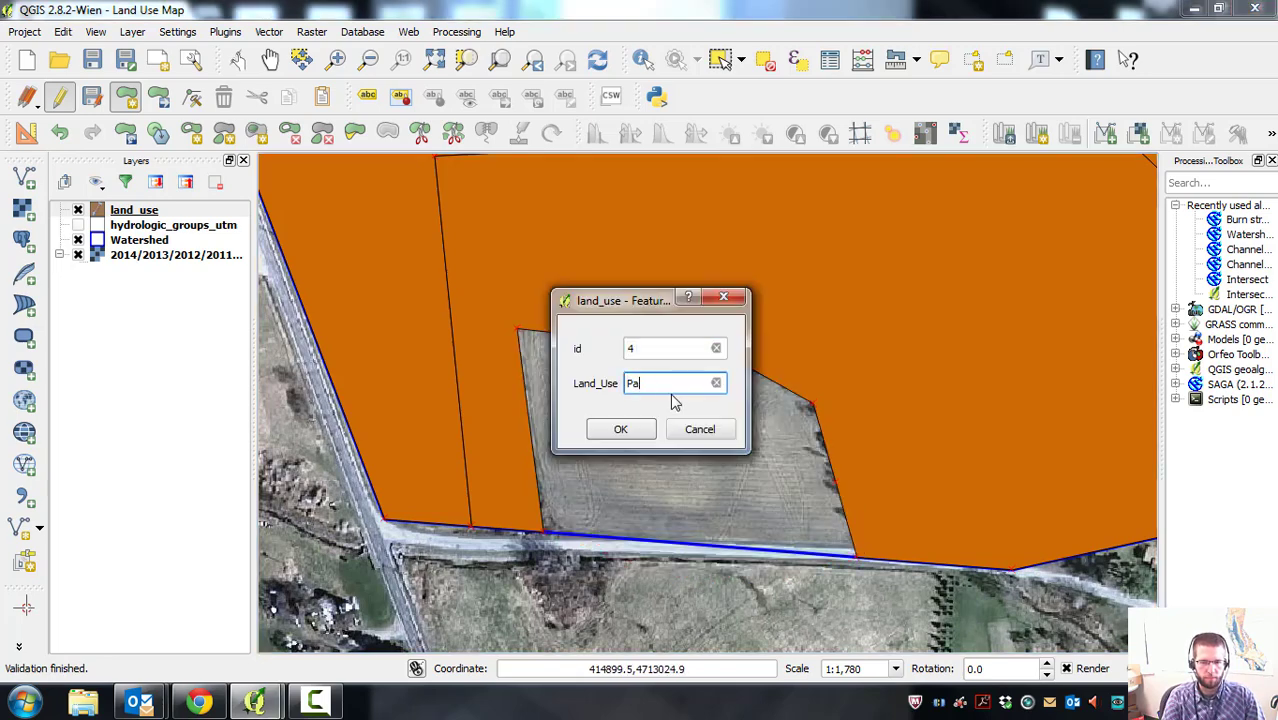
pyautogui.write('sture_land')
pyautogui.click(620, 429)
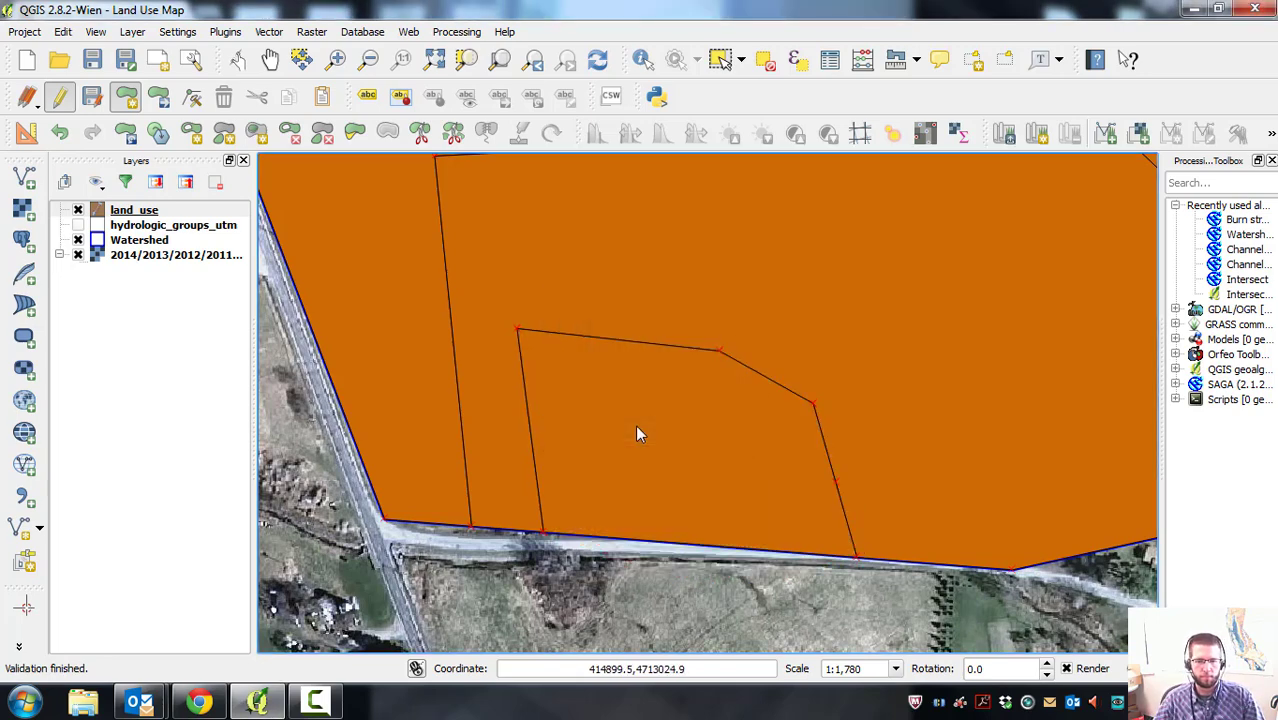
# Stop editing the land_use layer and save its edits.
pyautogui.scroll(-2, 432, 584)
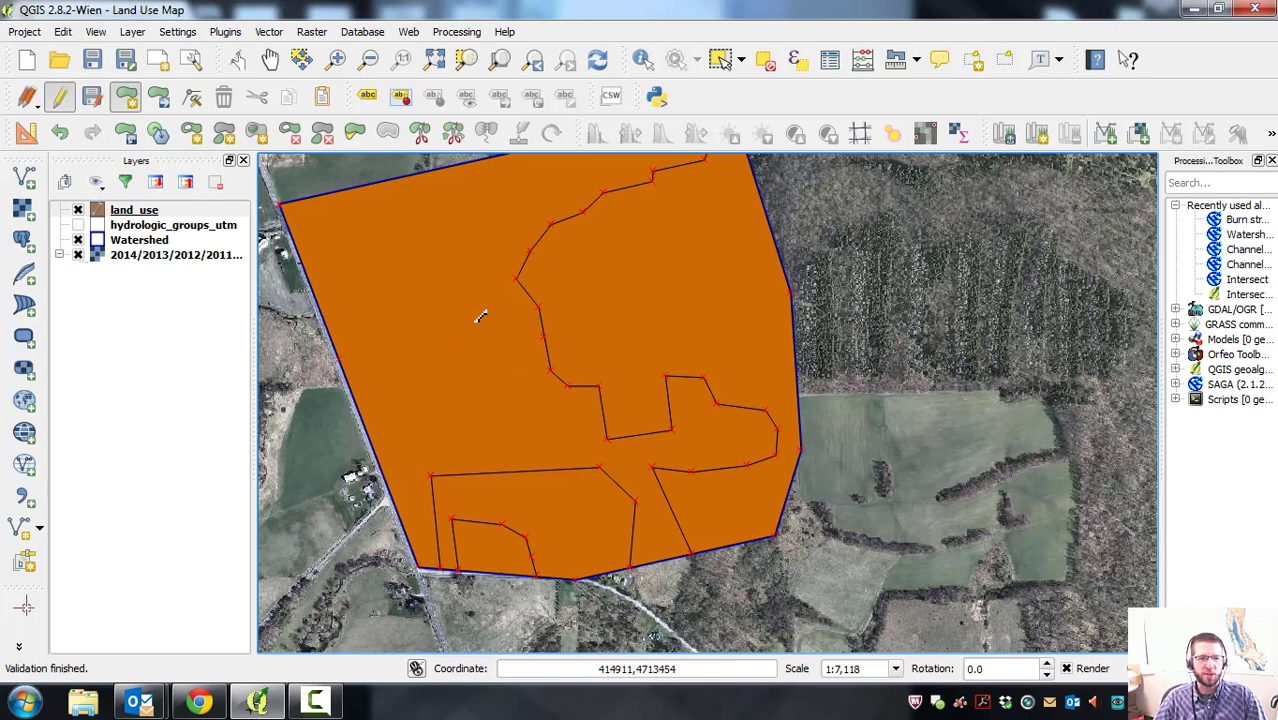
pyautogui.click(59, 97)
pyautogui.click(565, 355)
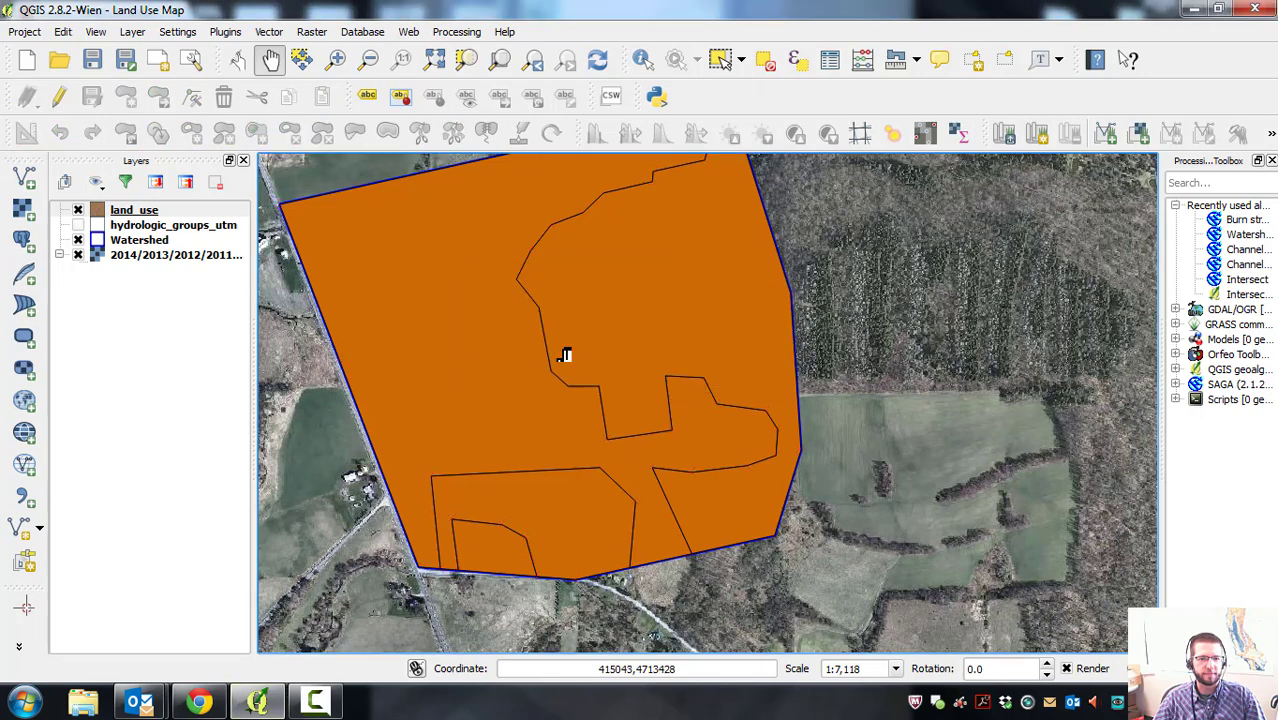
# Review the id and Land_Use values in the land_use layer's attribute table, and close the table.
pyautogui.rightClick(130, 217)
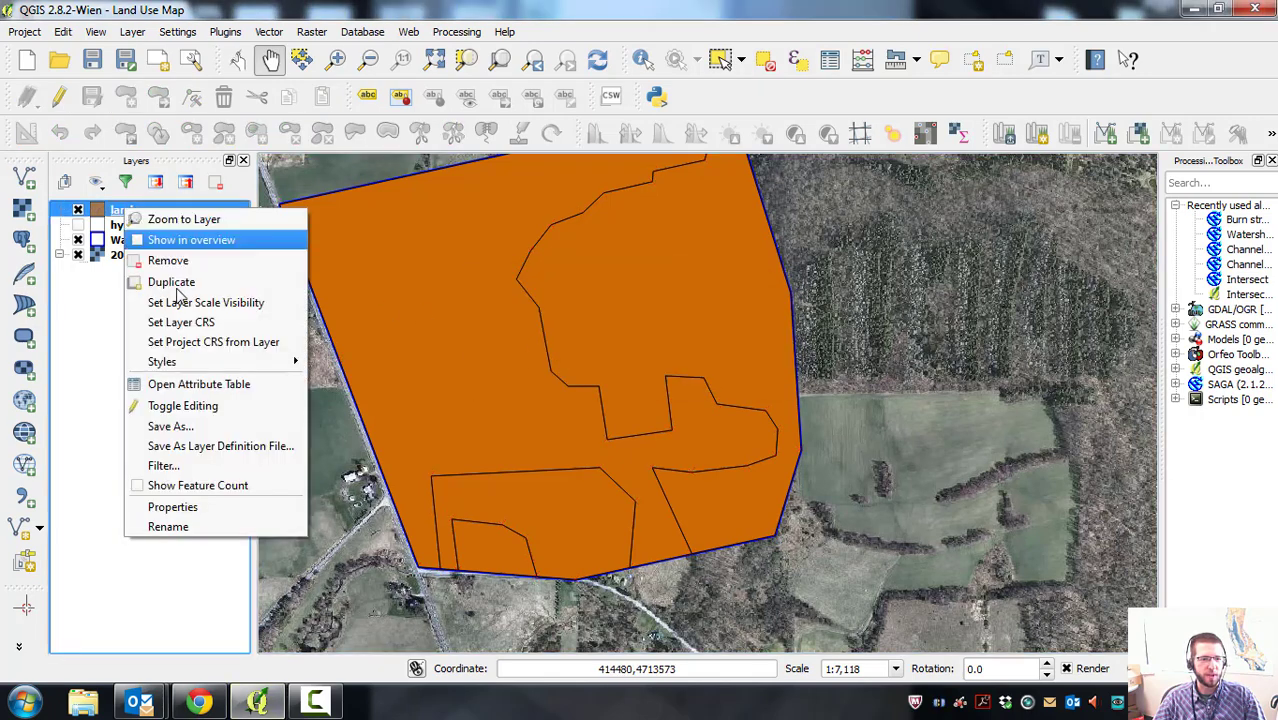
pyautogui.click(184, 391)
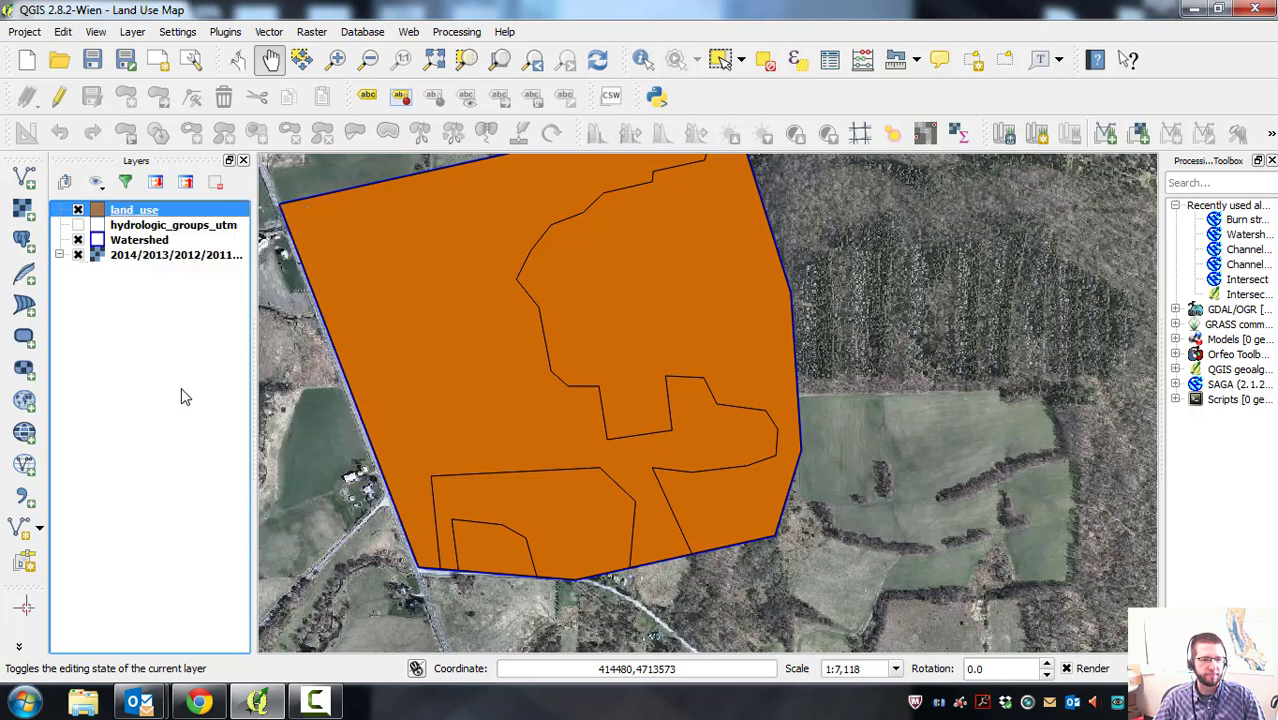
pyautogui.moveTo(2, 112); pyautogui.dragTo(719, 73)
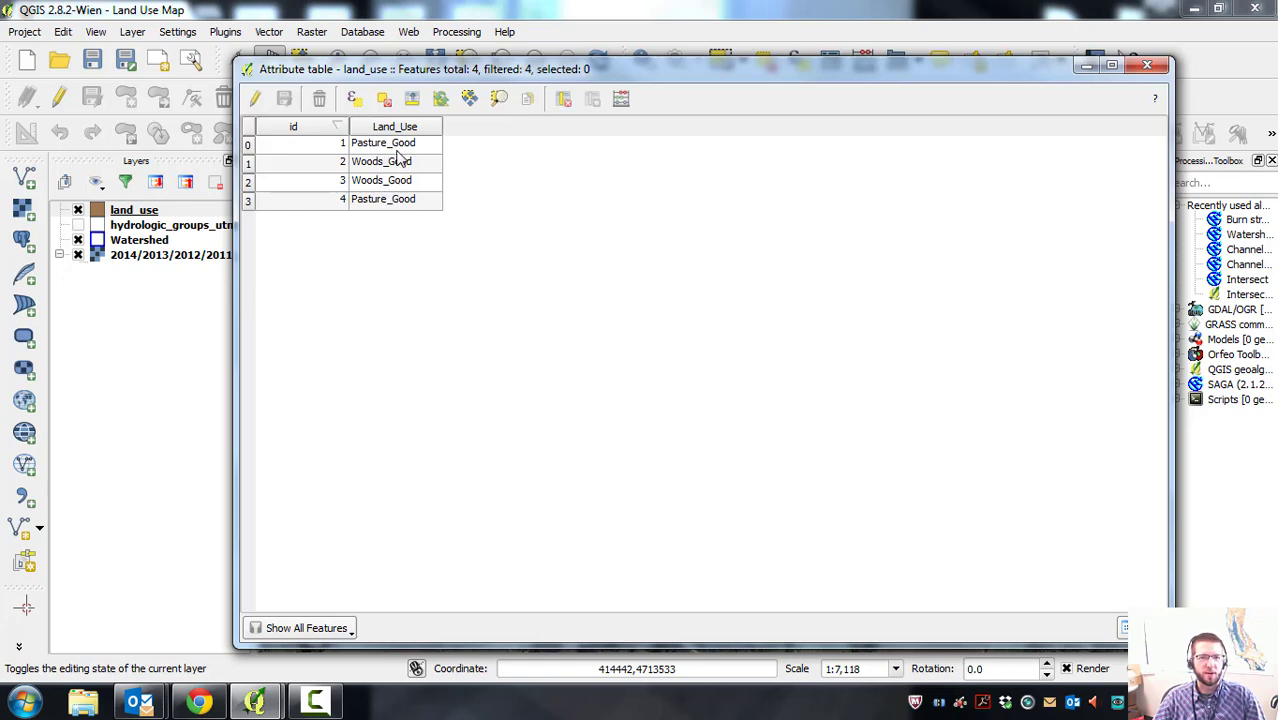
pyautogui.moveTo(457, 70)
pyautogui.mouseDown()
pyautogui.moveTo(455, 53)
pyautogui.moveTo(438, 57)
pyautogui.mouseUp()
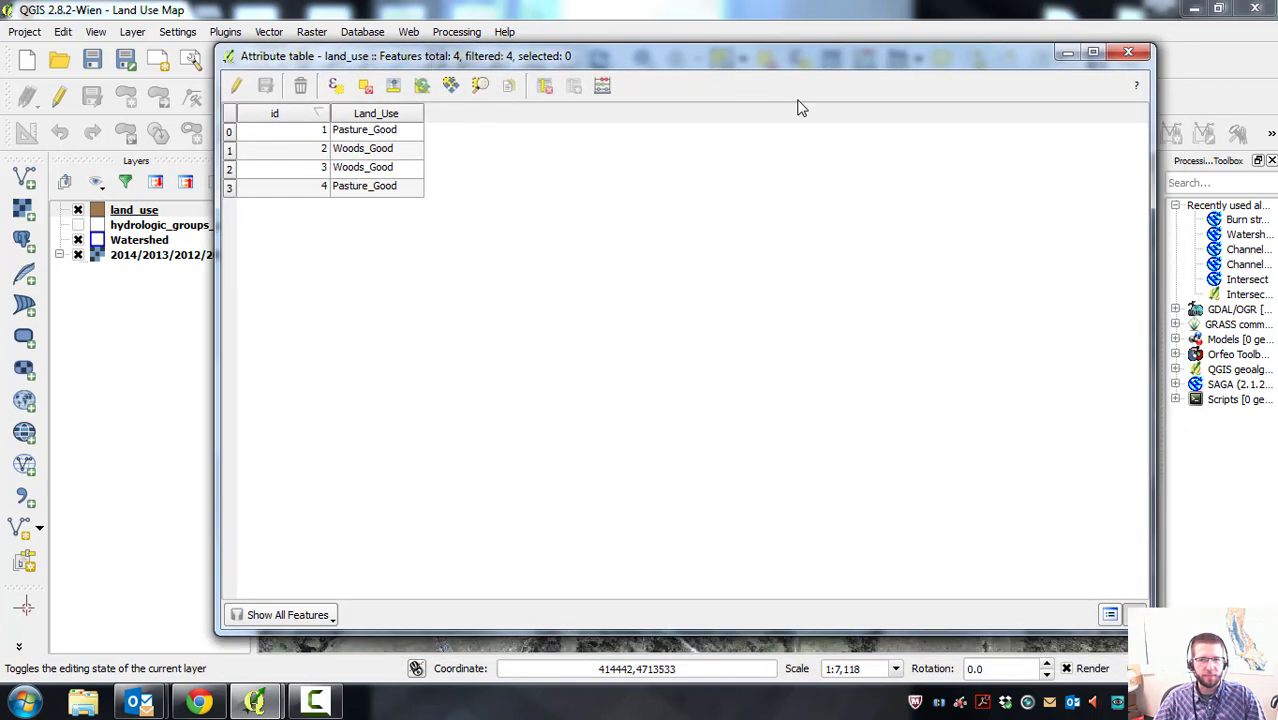
pyautogui.click(1130, 52)
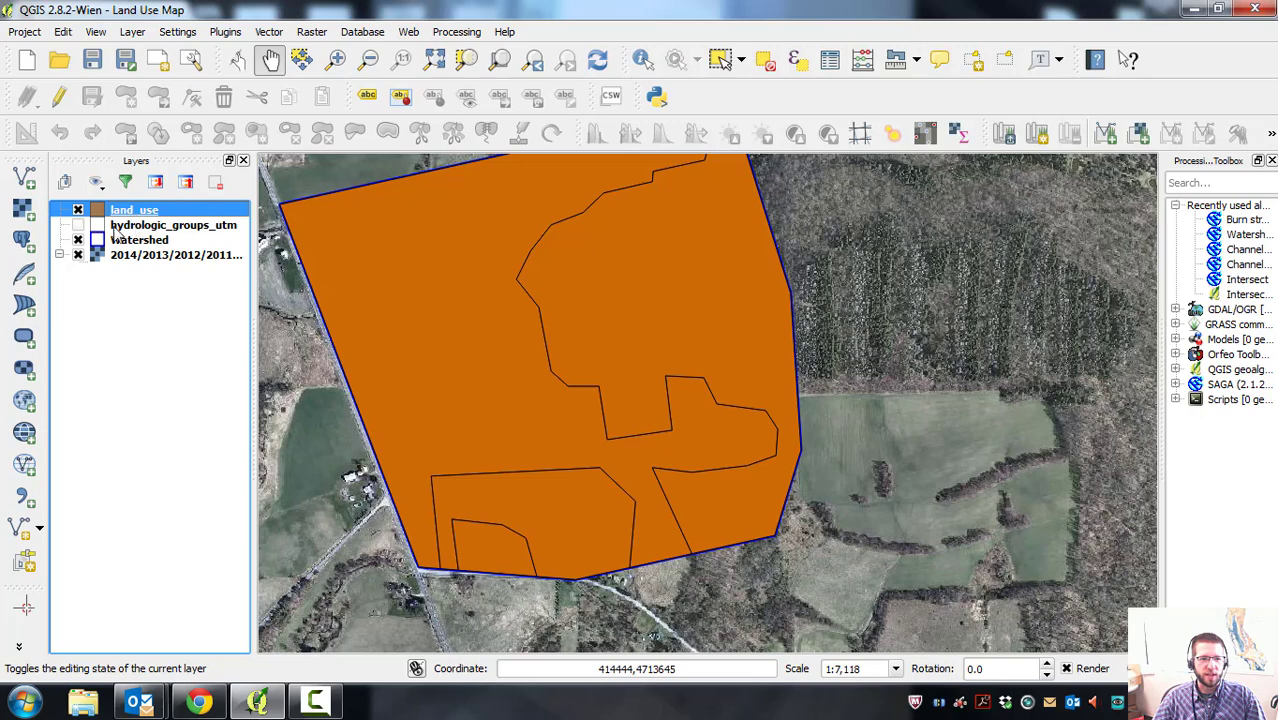
# Hide the Watershed and land_use layers so only the aerial imagery is displayed.
pyautogui.click(79, 239)
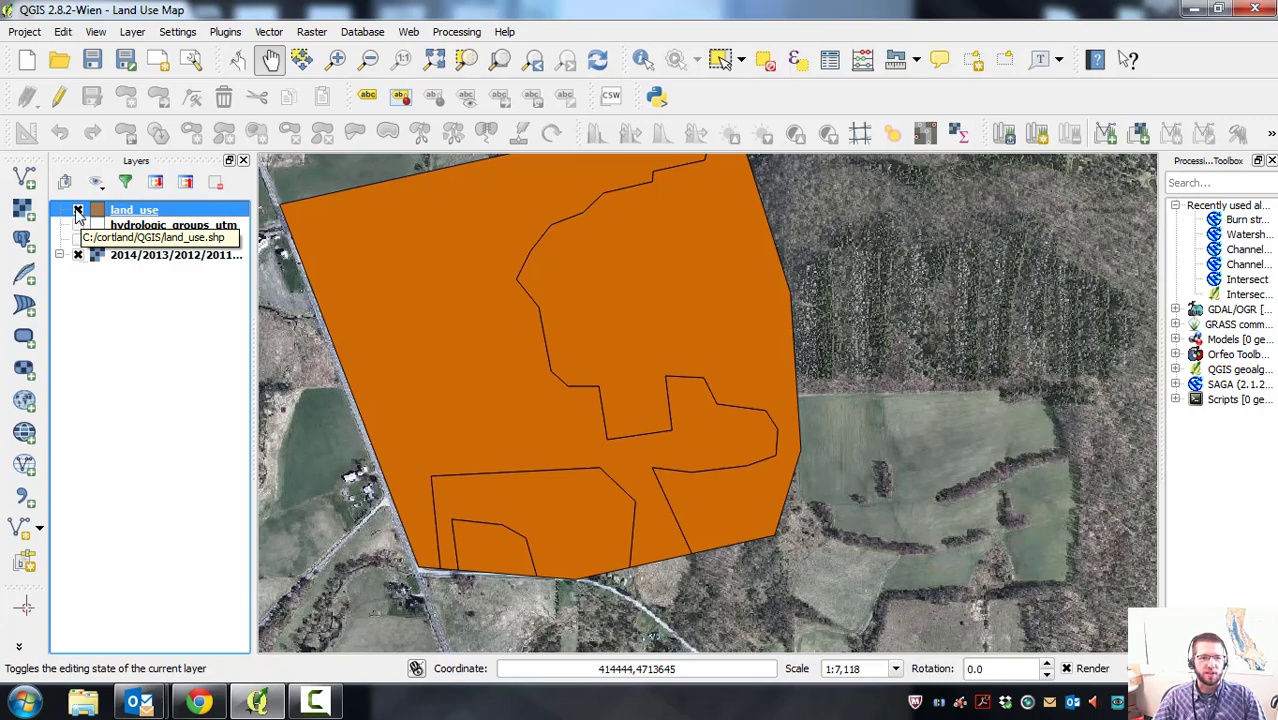
pyautogui.click(78, 211)
pyautogui.click(78, 211)
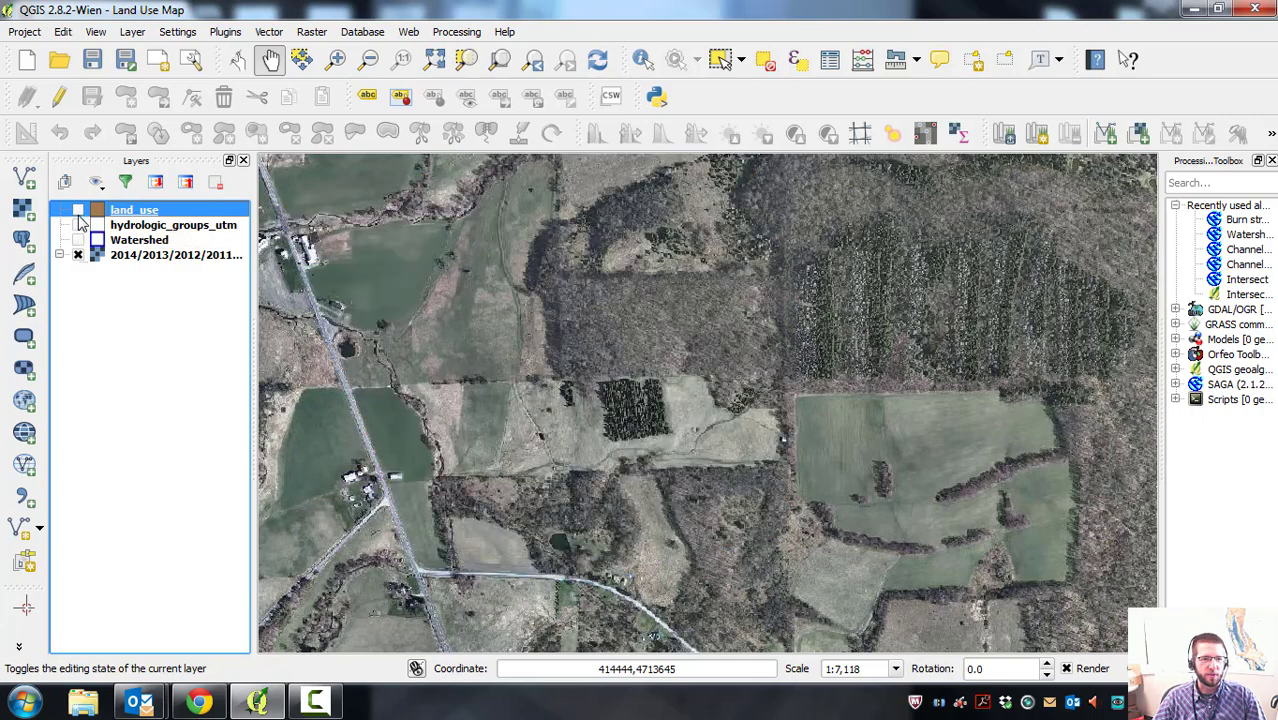
pyautogui.click(78, 211)
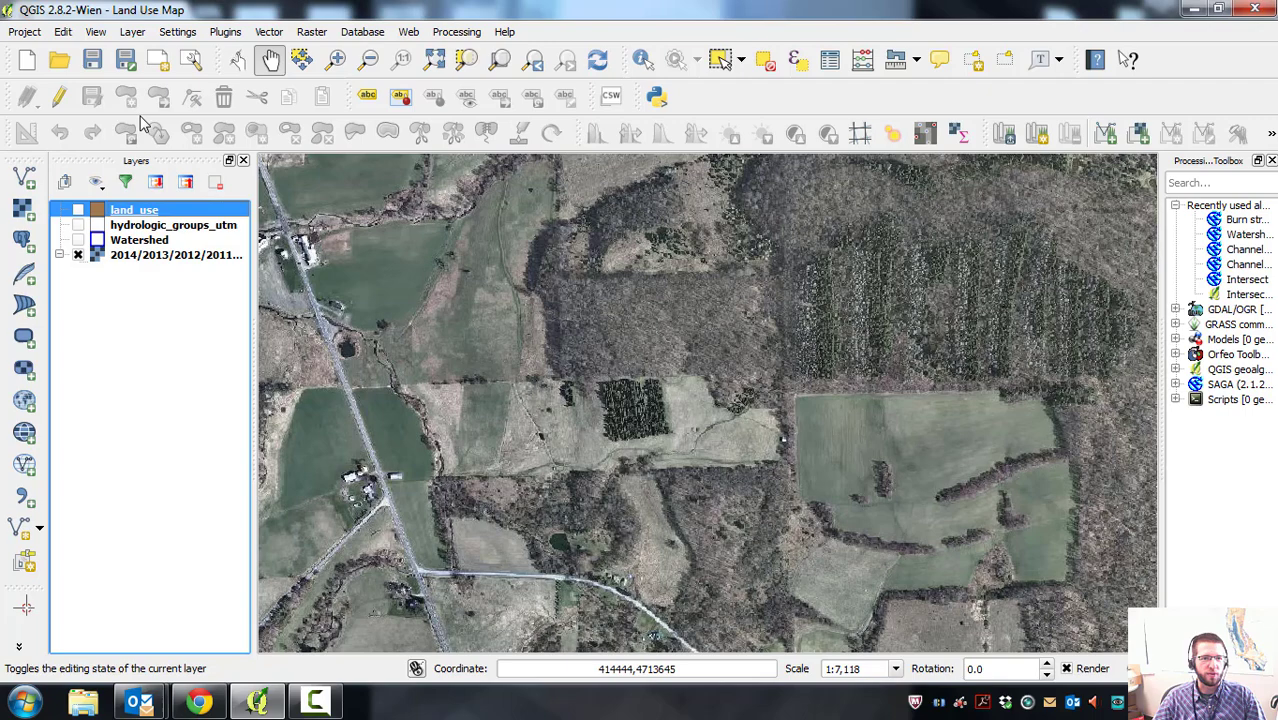
# Set up an Intersect operation with hydrologic_groups_utm as the input vector layer and land_use as the intersect layer.
pyautogui.click(268, 32)
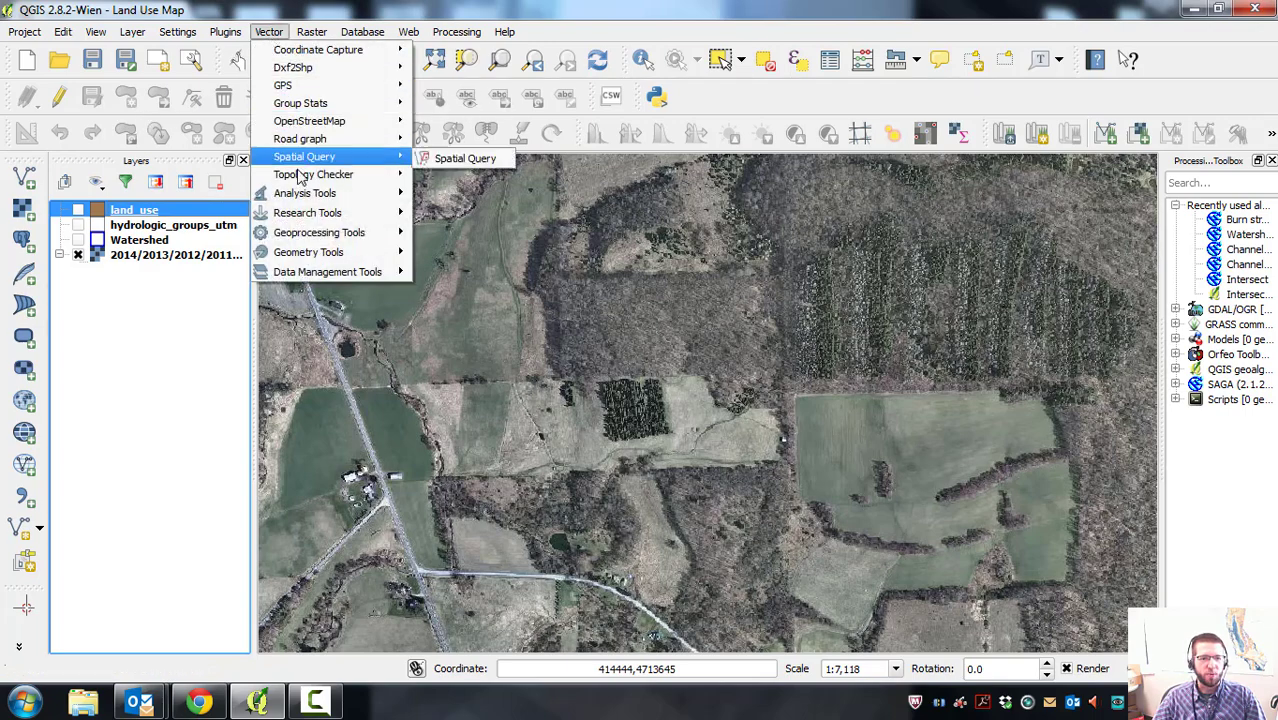
pyautogui.moveTo(312, 238)
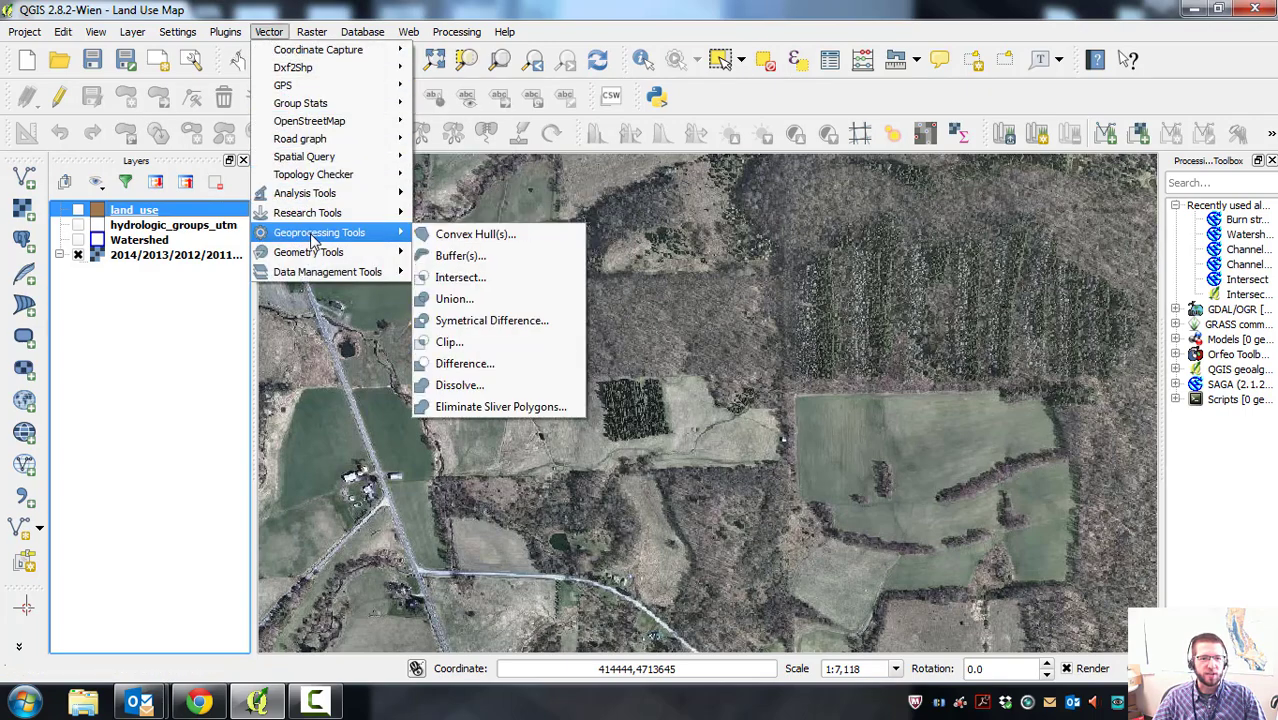
pyautogui.click(455, 277)
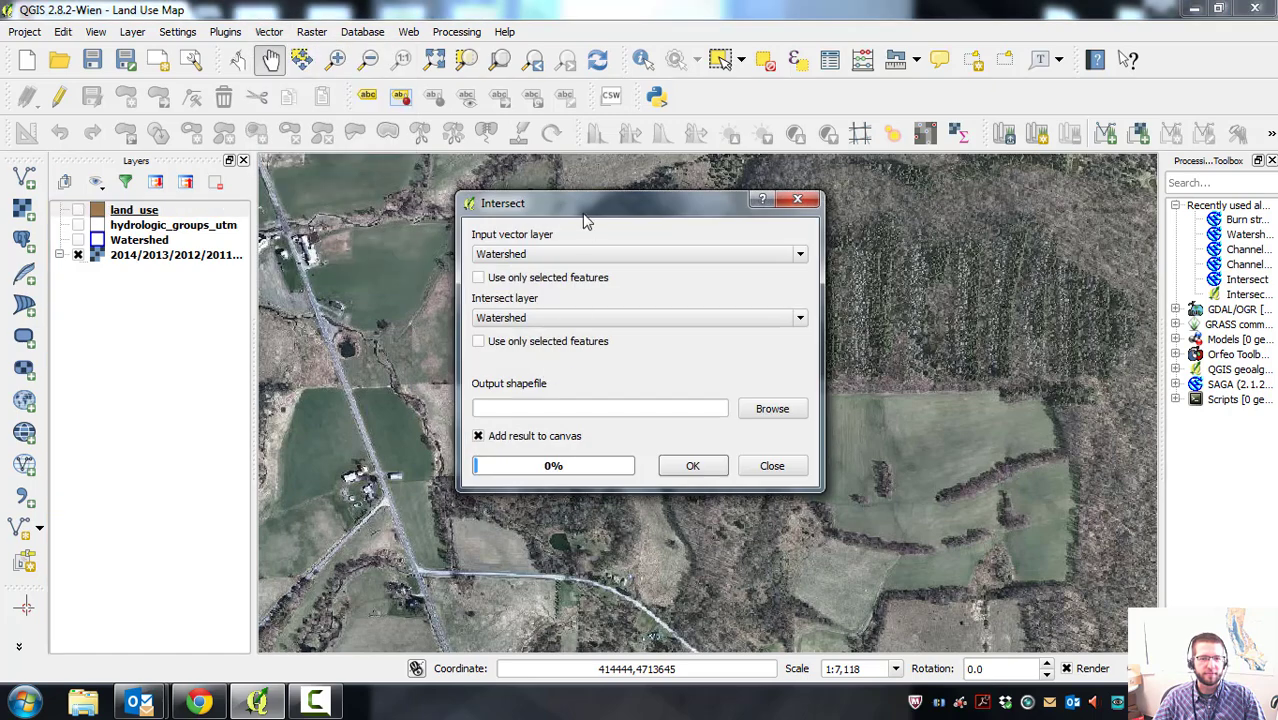
pyautogui.moveTo(590, 220); pyautogui.dragTo(602, 245)
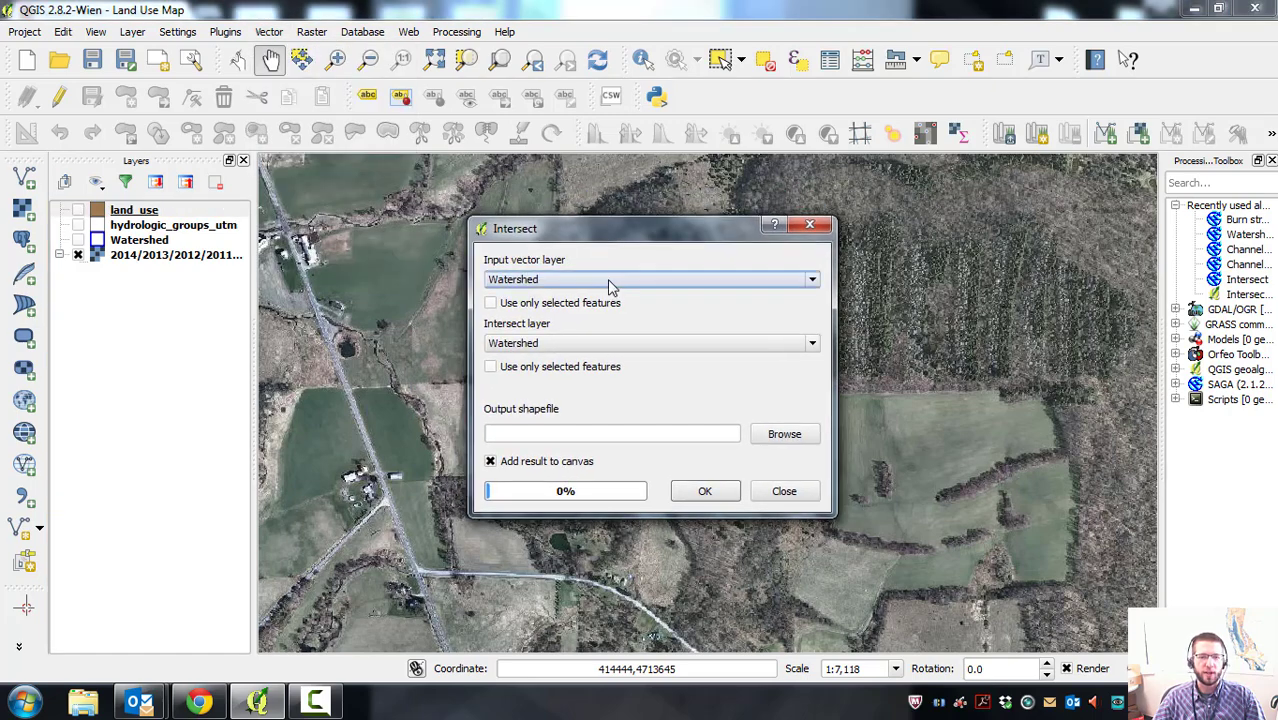
pyautogui.click(607, 279)
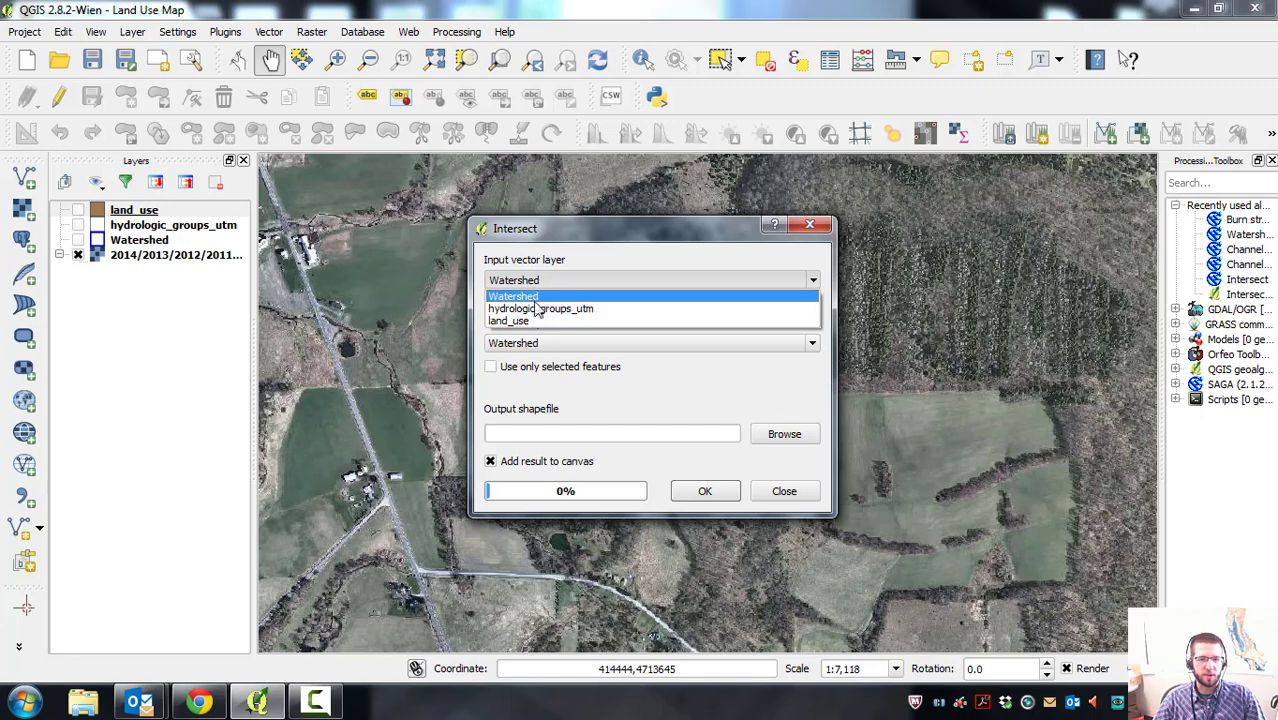
pyautogui.click(540, 310)
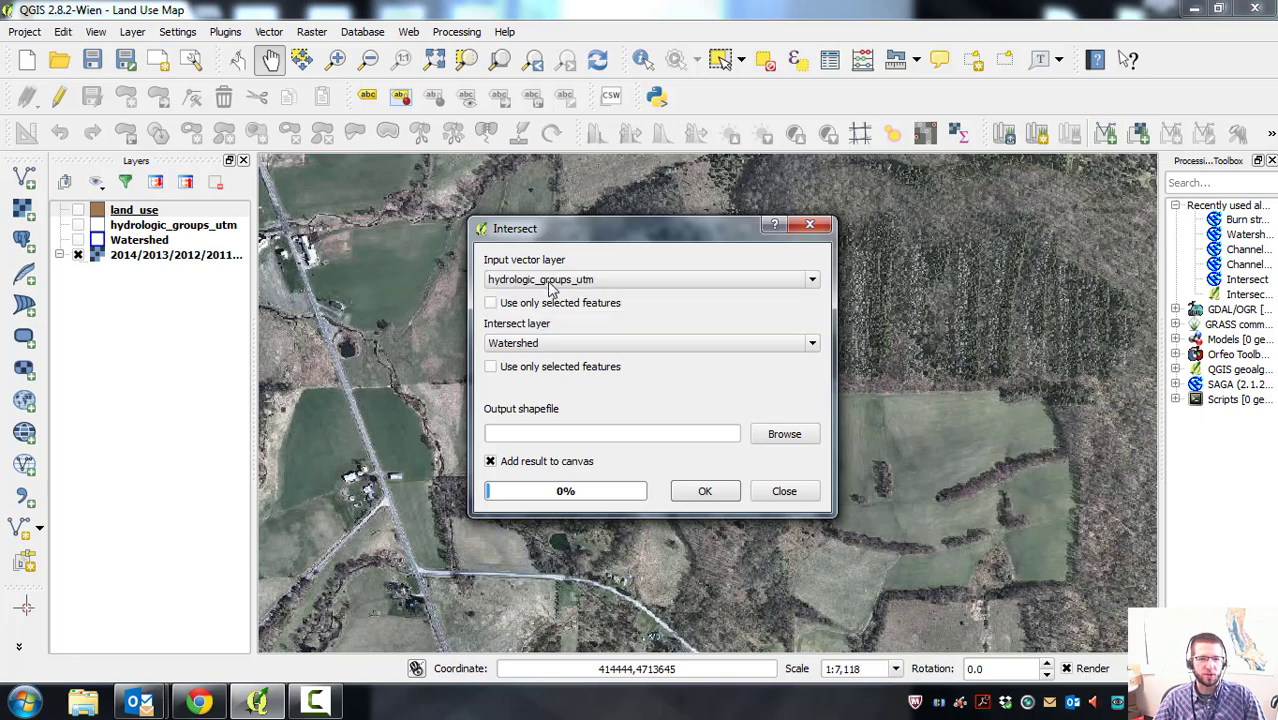
pyautogui.click(558, 344)
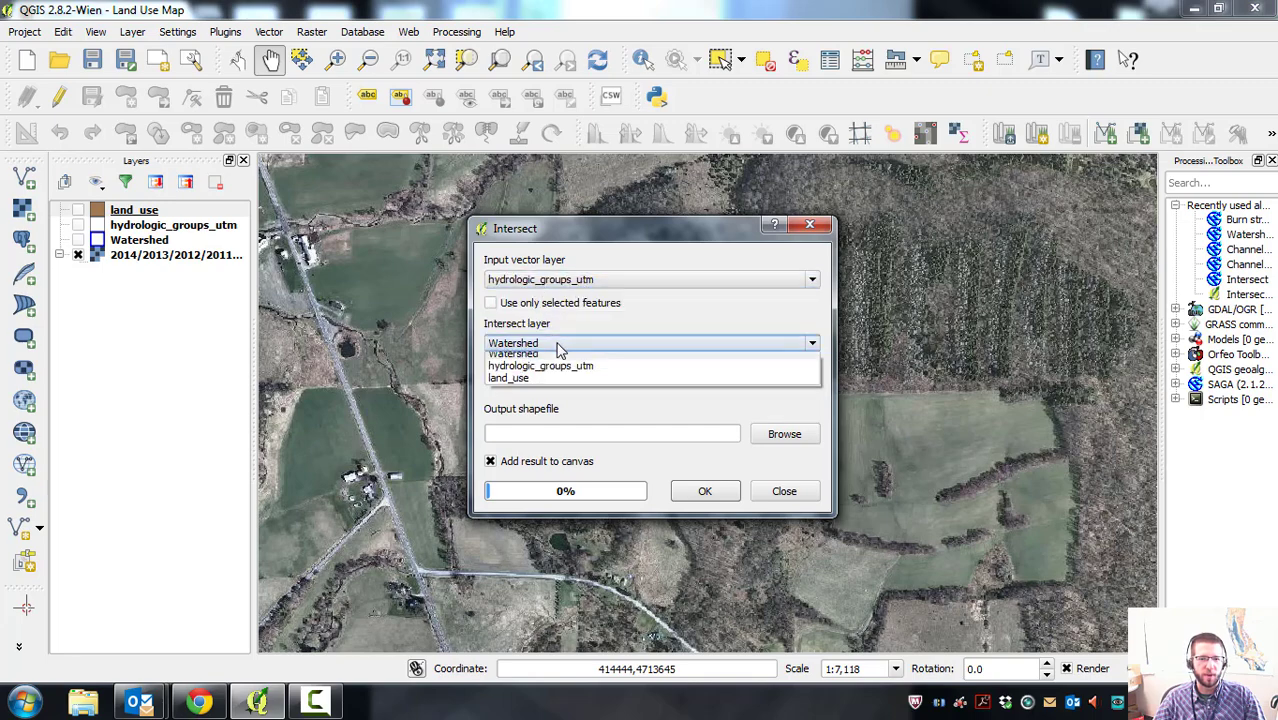
pyautogui.click(525, 388)
# Run the intersection with intersect.shp in C:\cortland\QGIS as output, replacing the existing file, and close the Intersect tool.
pyautogui.click(780, 434)
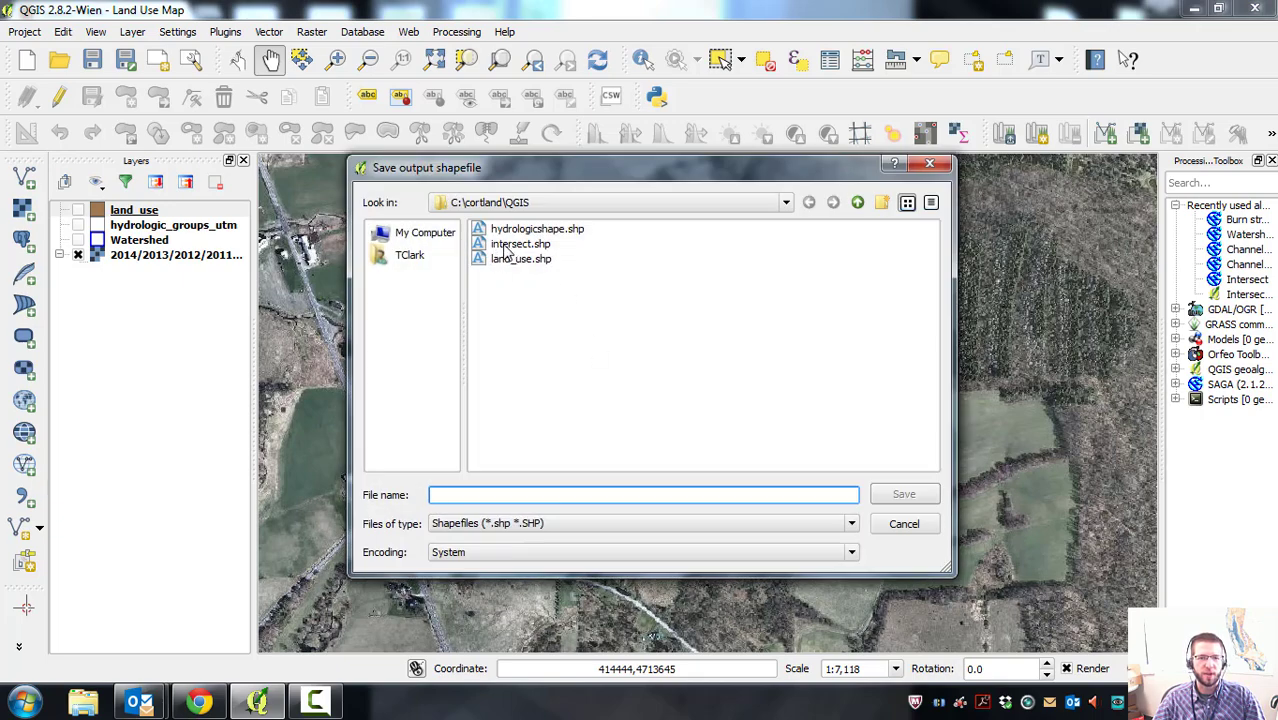
pyautogui.click(507, 250)
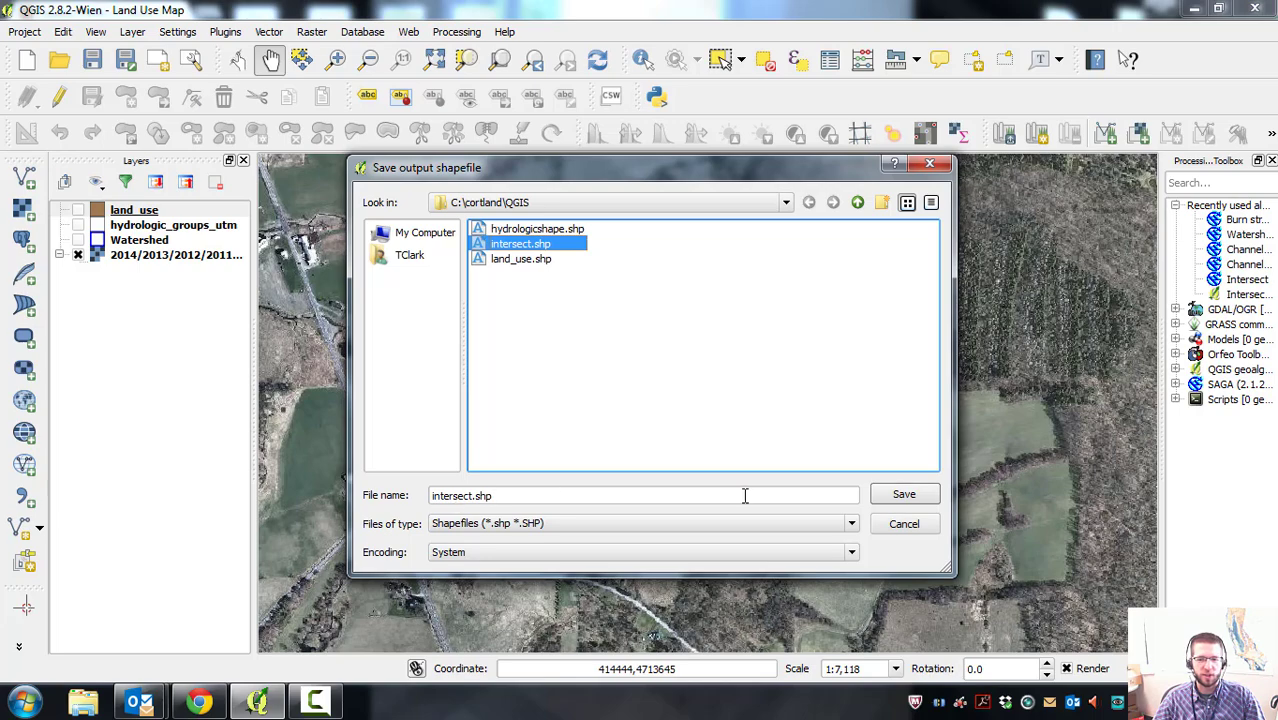
pyautogui.click(904, 494)
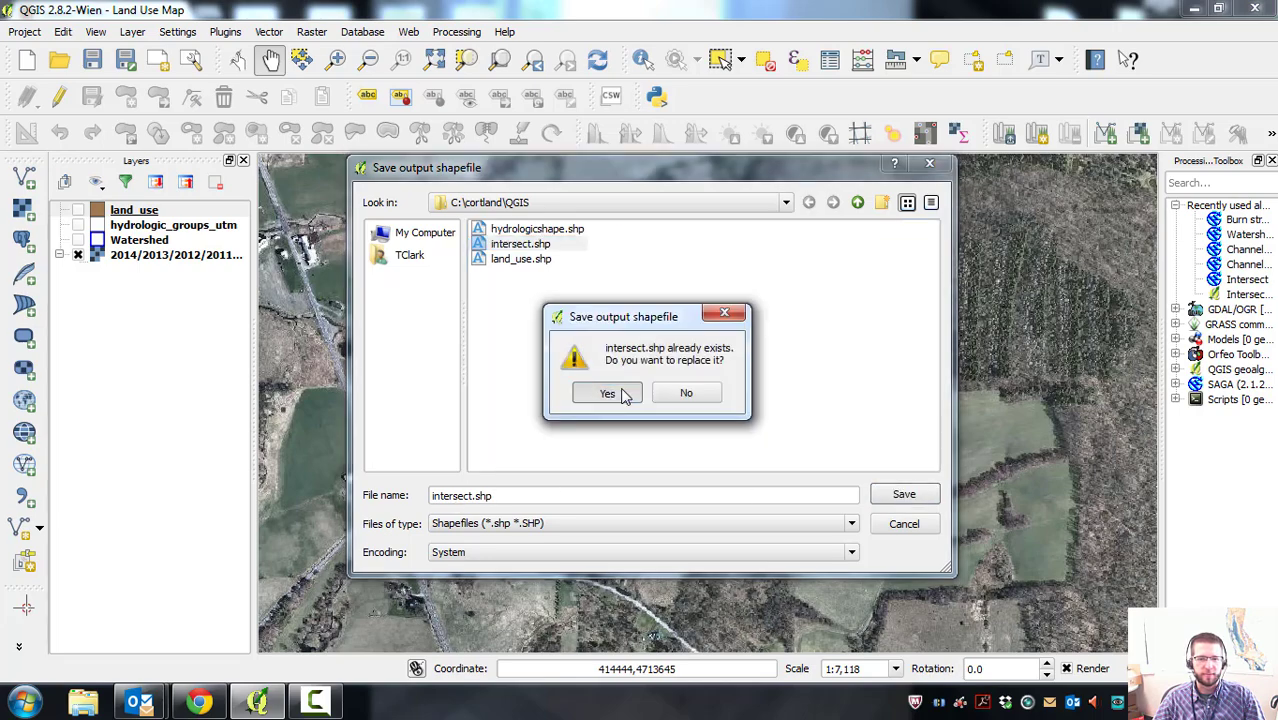
pyautogui.click(607, 393)
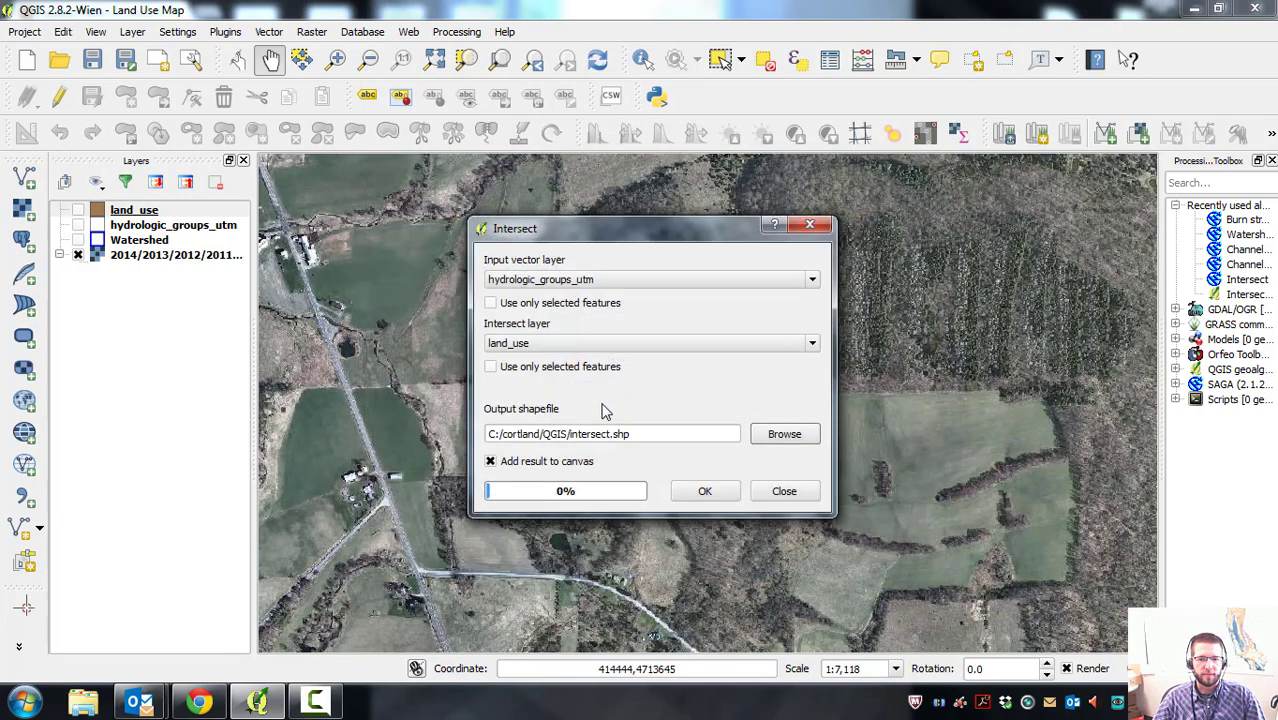
pyautogui.click(705, 492)
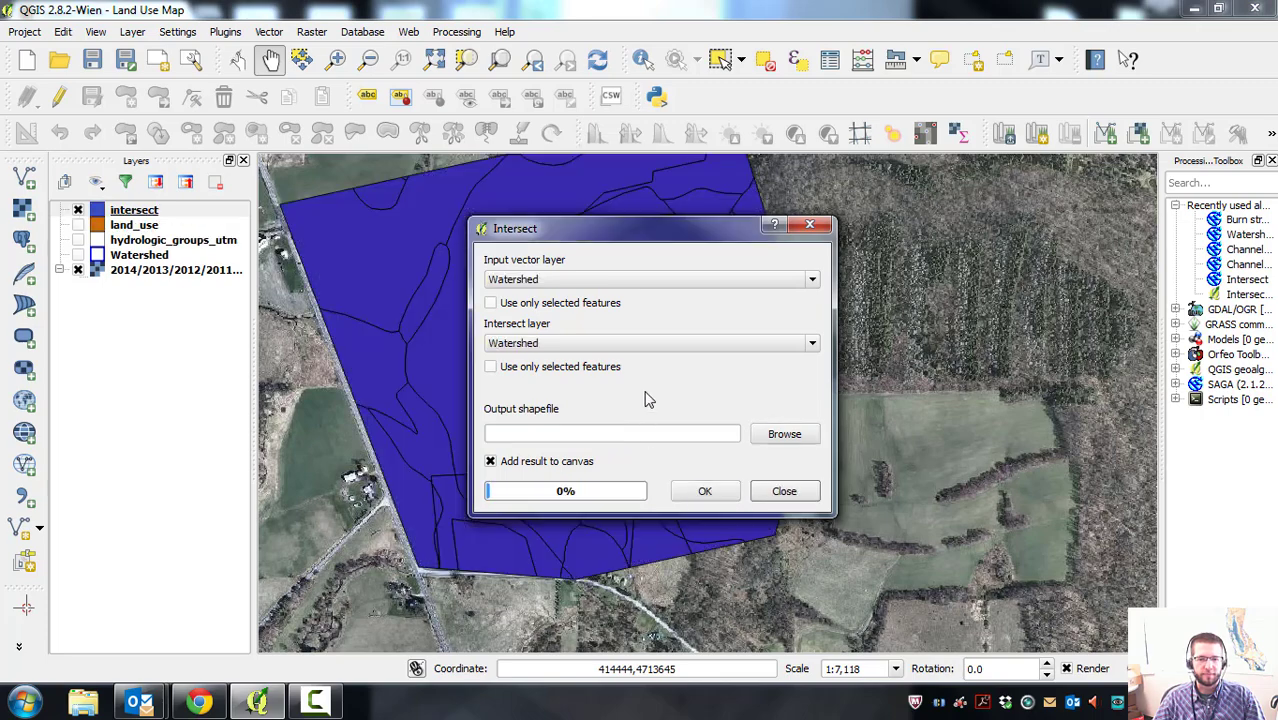
pyautogui.click(784, 491)
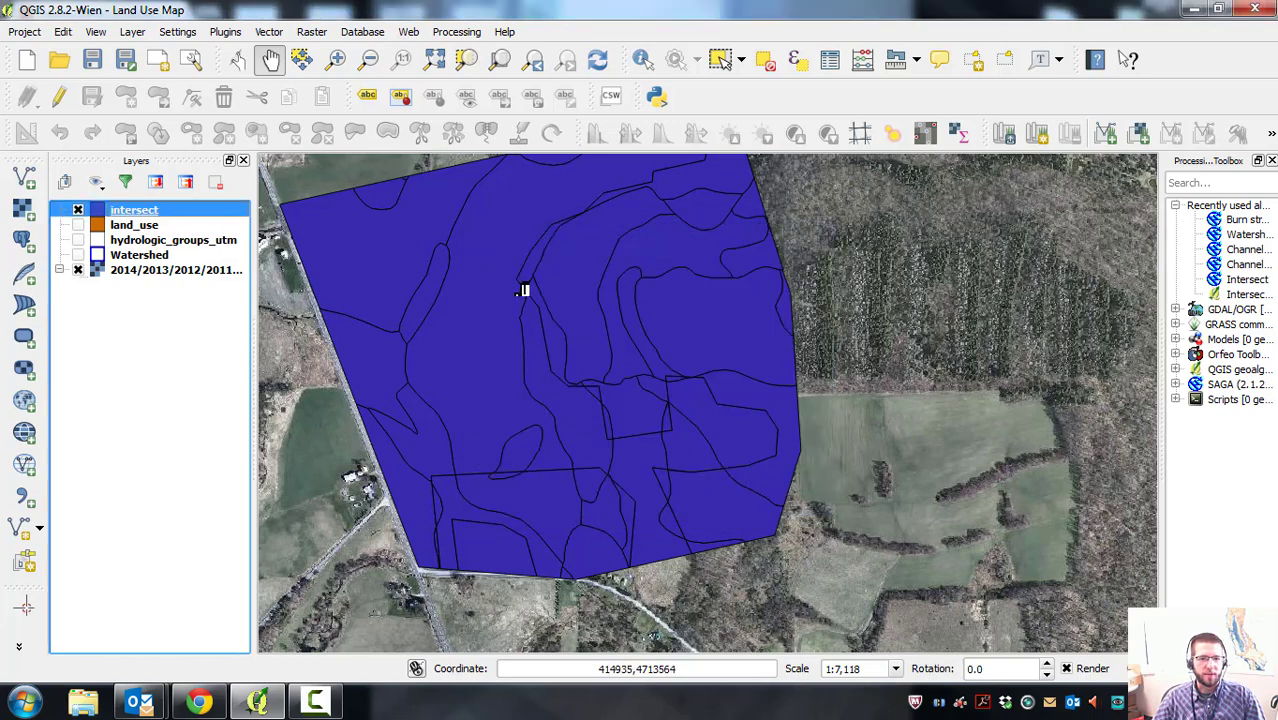
# Examine the intersect layer's attribute table, widening it to show the HydrolGrp, Shape_Area and Land_Use columns together.
pyautogui.moveTo(524, 290); pyautogui.dragTo(565, 320)
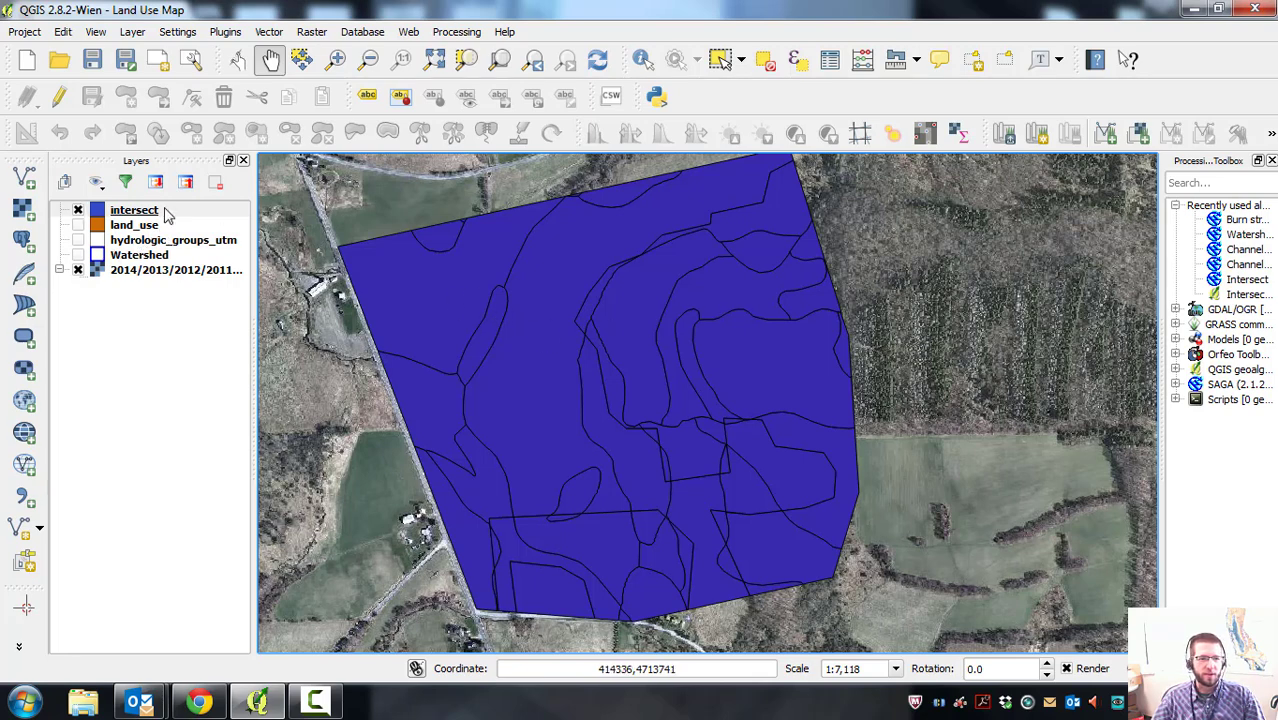
pyautogui.rightClick(140, 210)
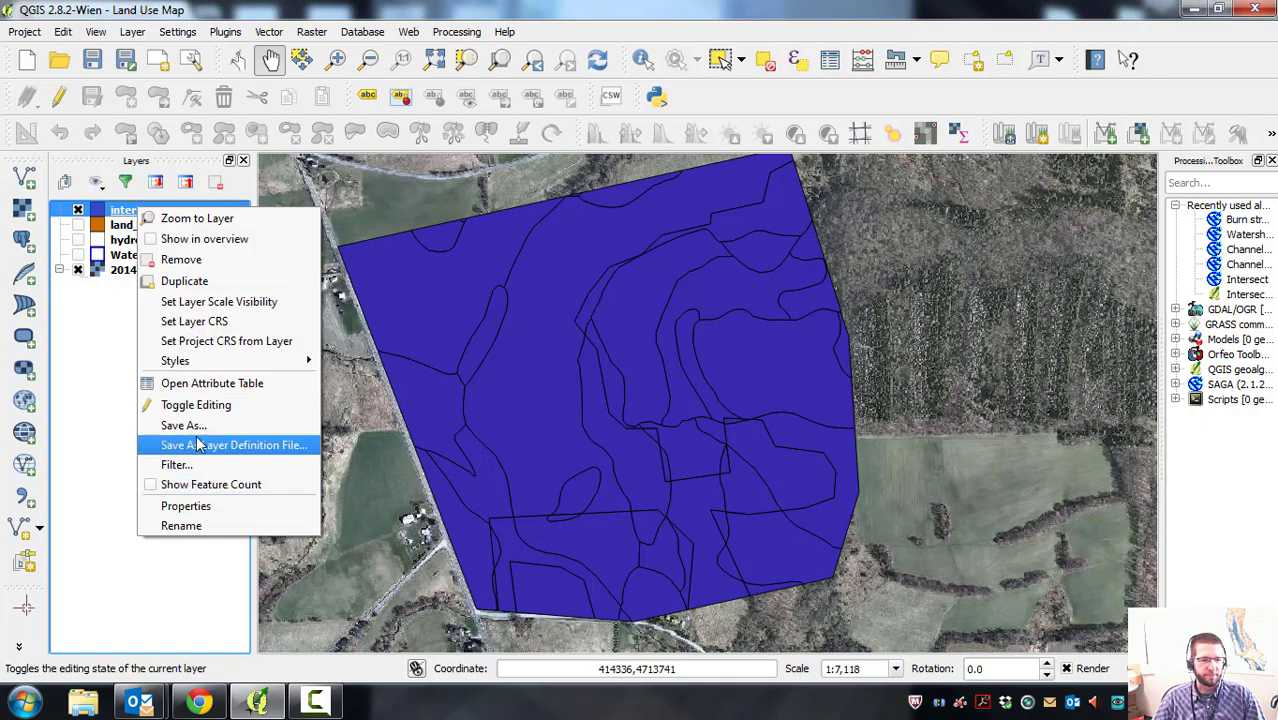
pyautogui.click(200, 383)
pyautogui.moveTo(665, 18); pyautogui.dragTo(509, 65)
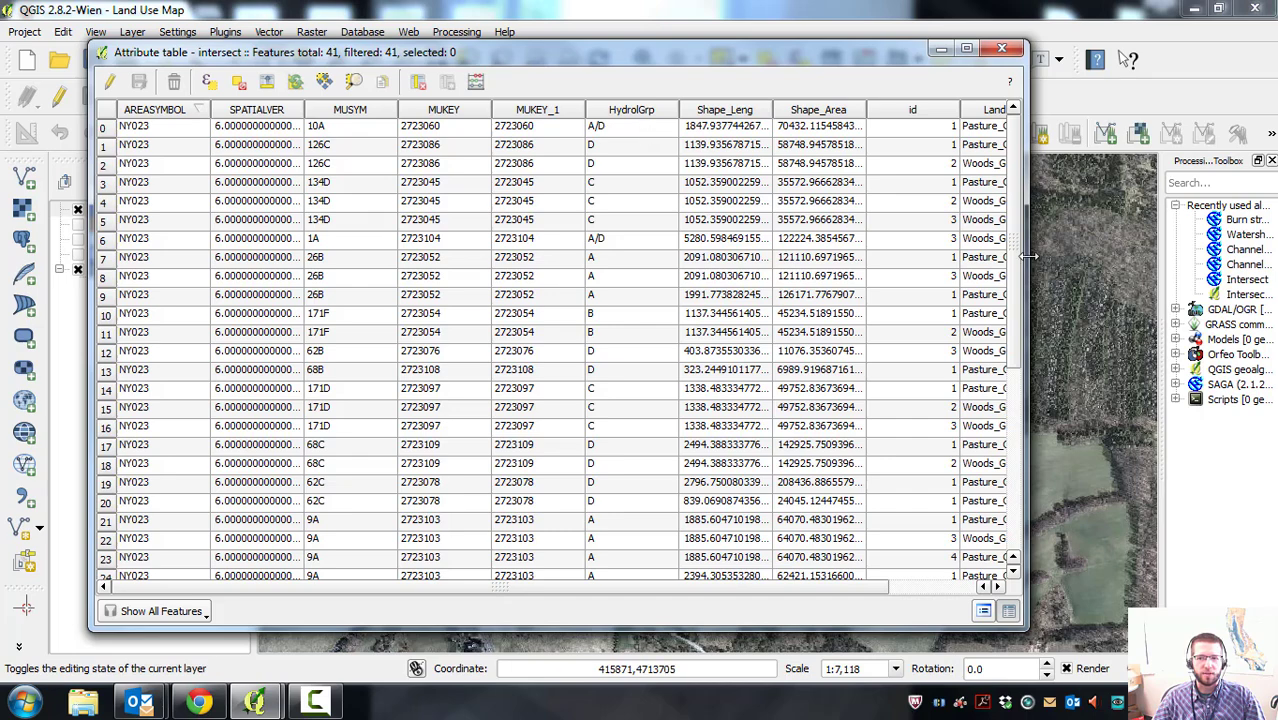
pyautogui.moveTo(1026, 258); pyautogui.dragTo(1160, 264)
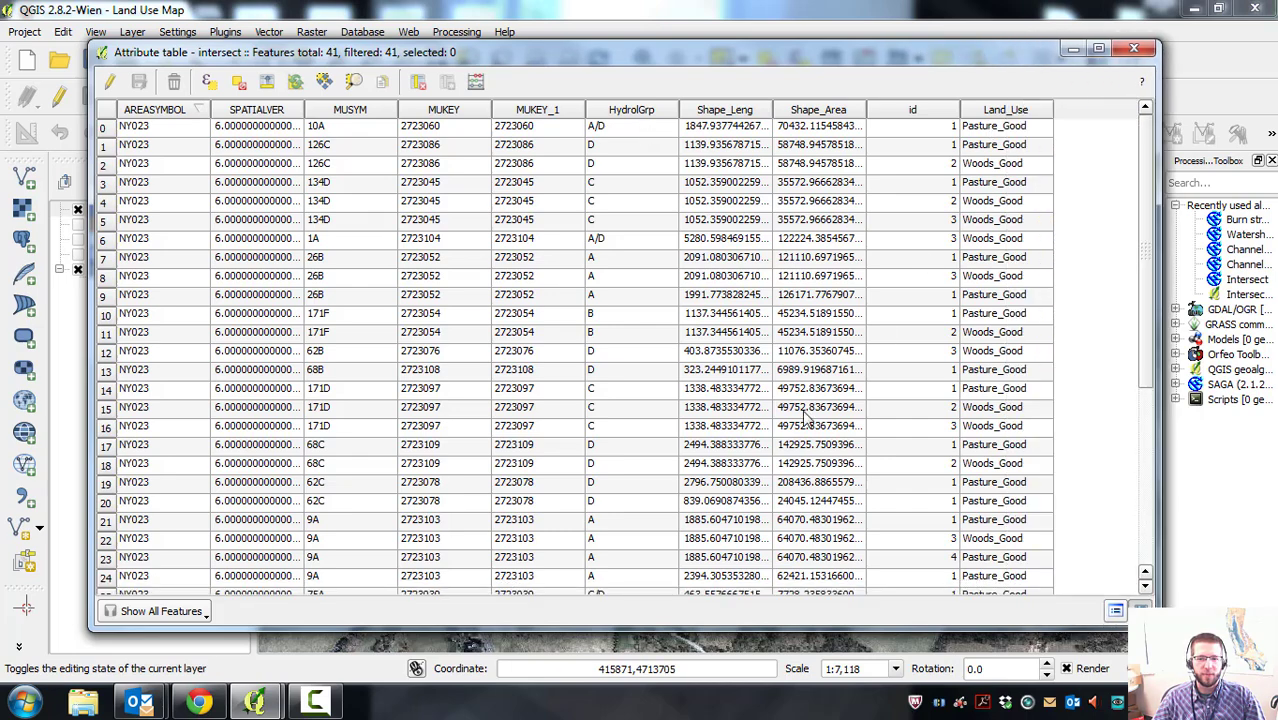
pyautogui.moveTo(696, 55); pyautogui.dragTo(661, 57)
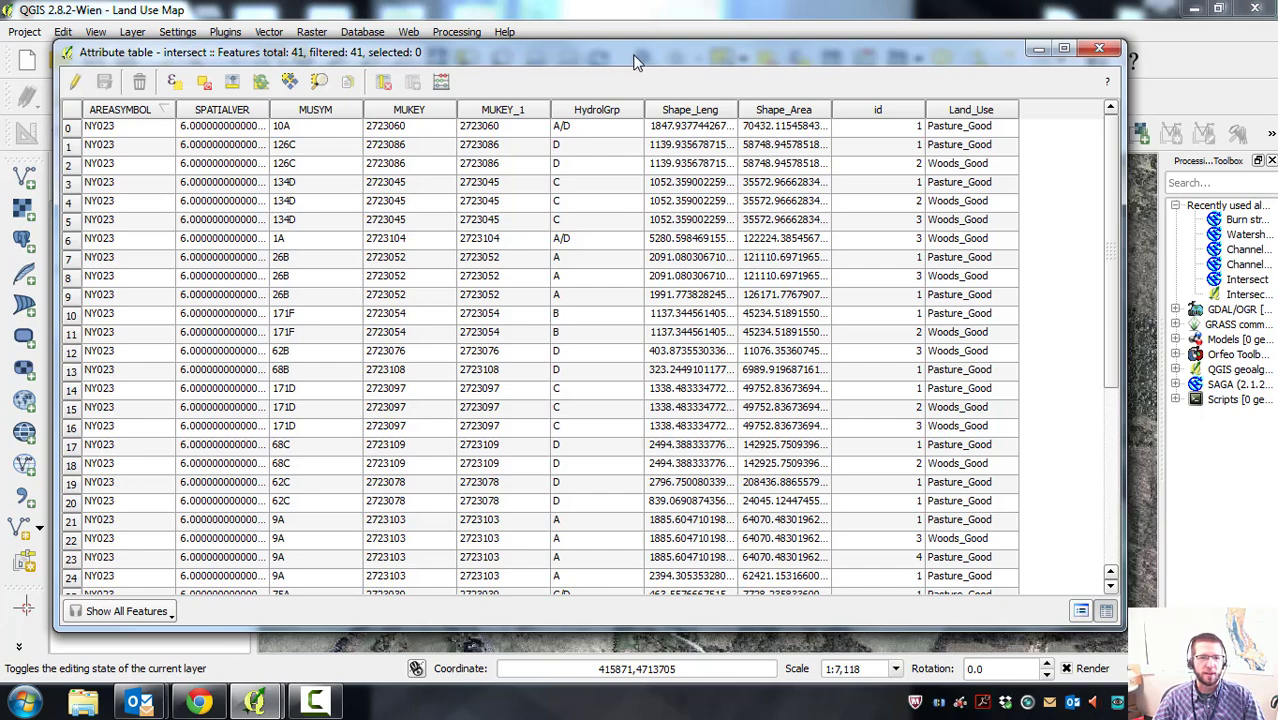
pyautogui.moveTo(633, 62); pyautogui.dragTo(606, 56)
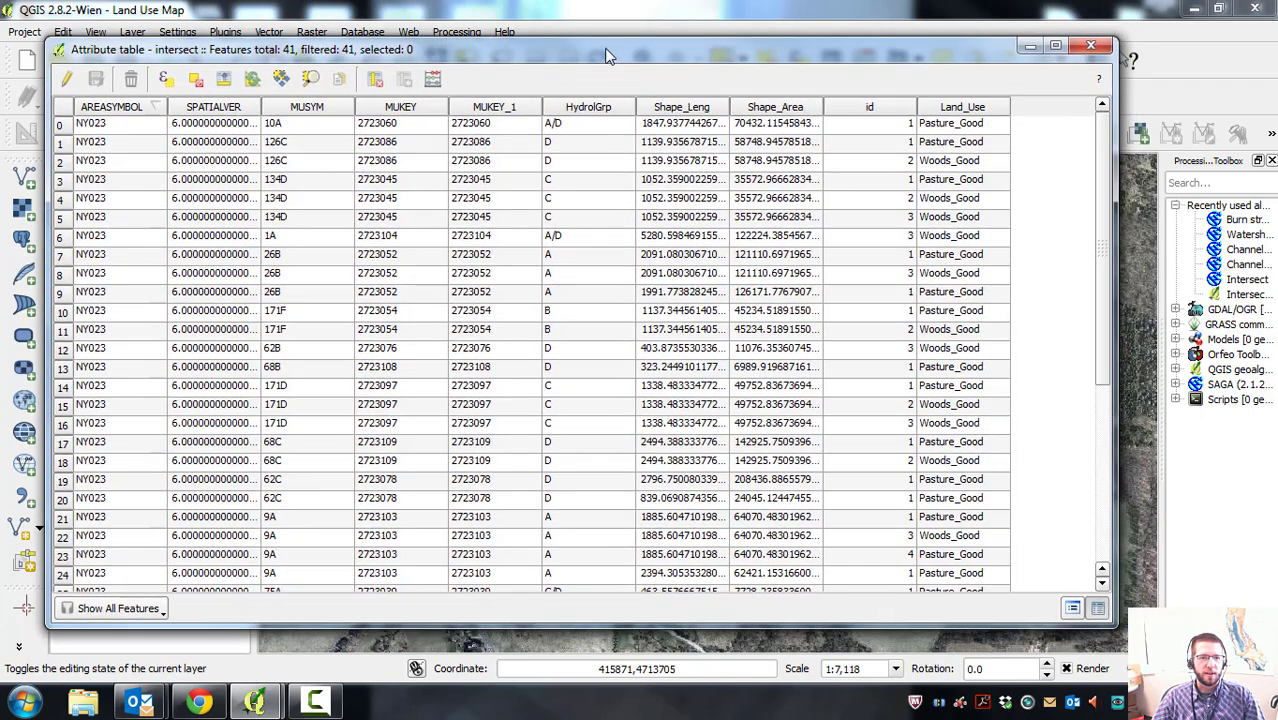
# Set up a new field named Acres in the intersect layer's field calculator, as a decimal number with width 10 and precision 2.
pyautogui.click(433, 80)
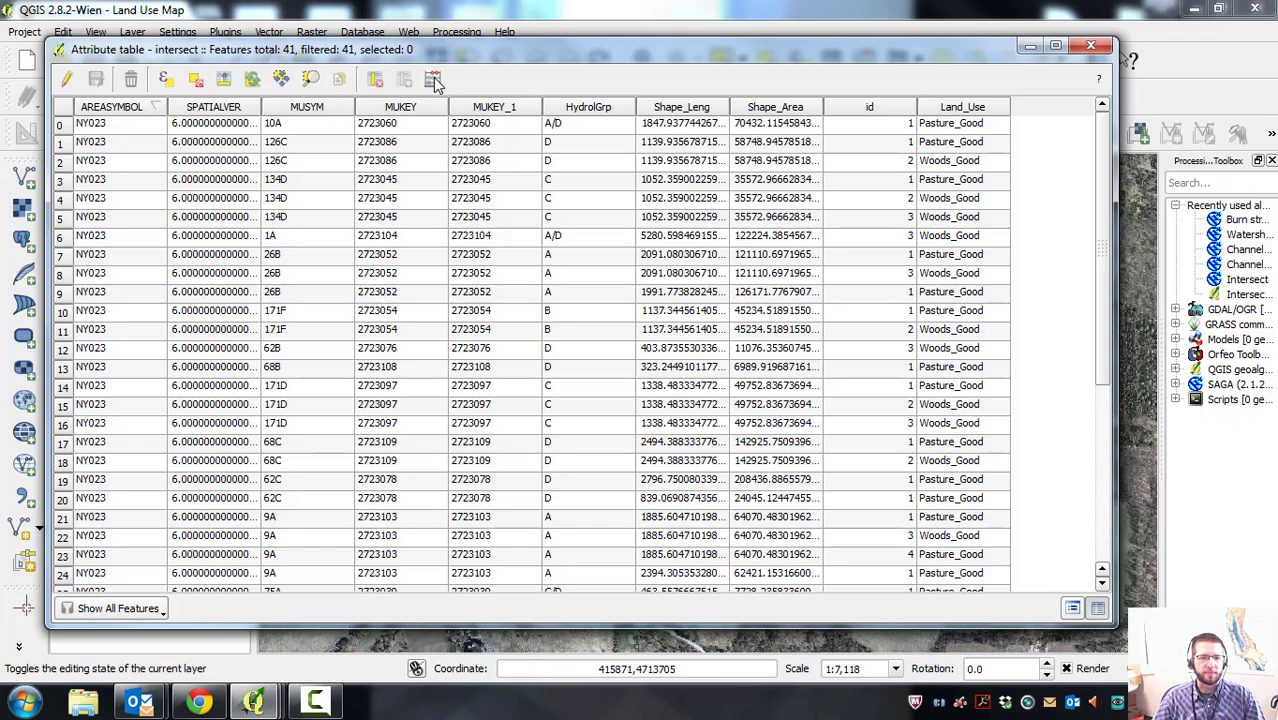
pyautogui.moveTo(519, 47)
pyautogui.mouseDown()
pyautogui.moveTo(504, 52)
pyautogui.moveTo(516, 53)
pyautogui.mouseUp()
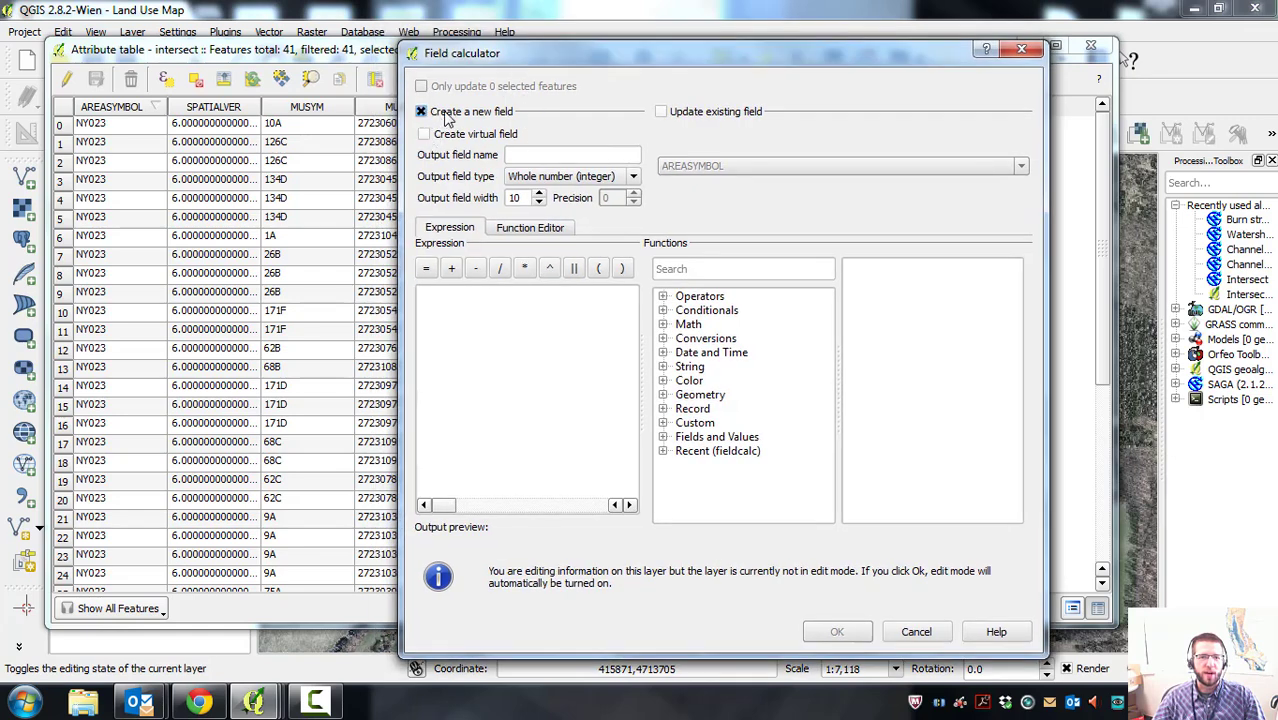
pyautogui.click(521, 154)
pyautogui.write('Acres')
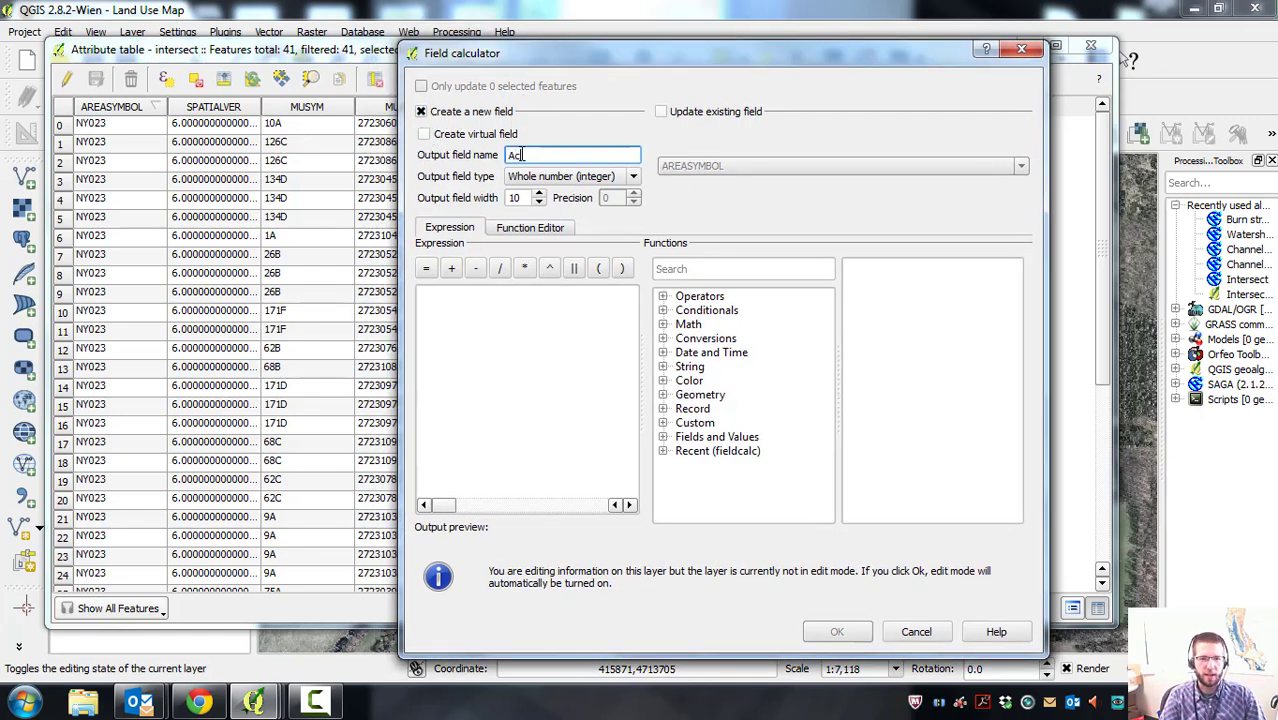
pyautogui.click(633, 184)
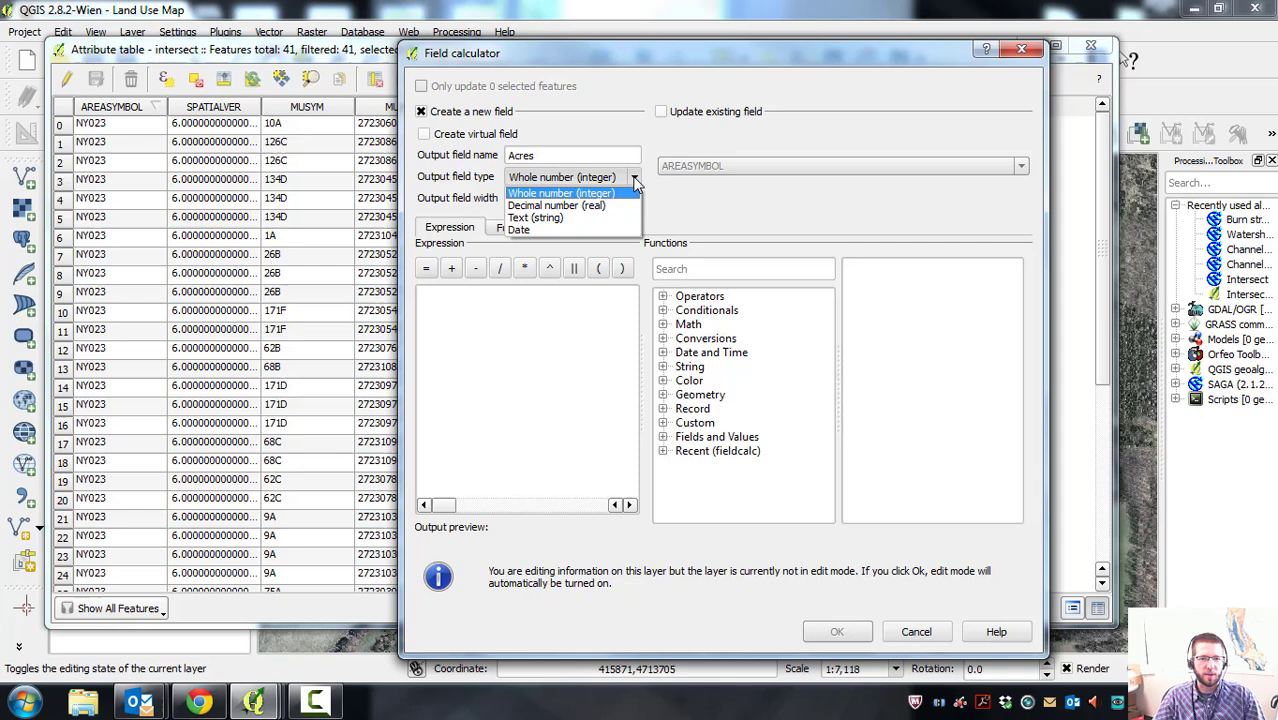
pyautogui.click(575, 205)
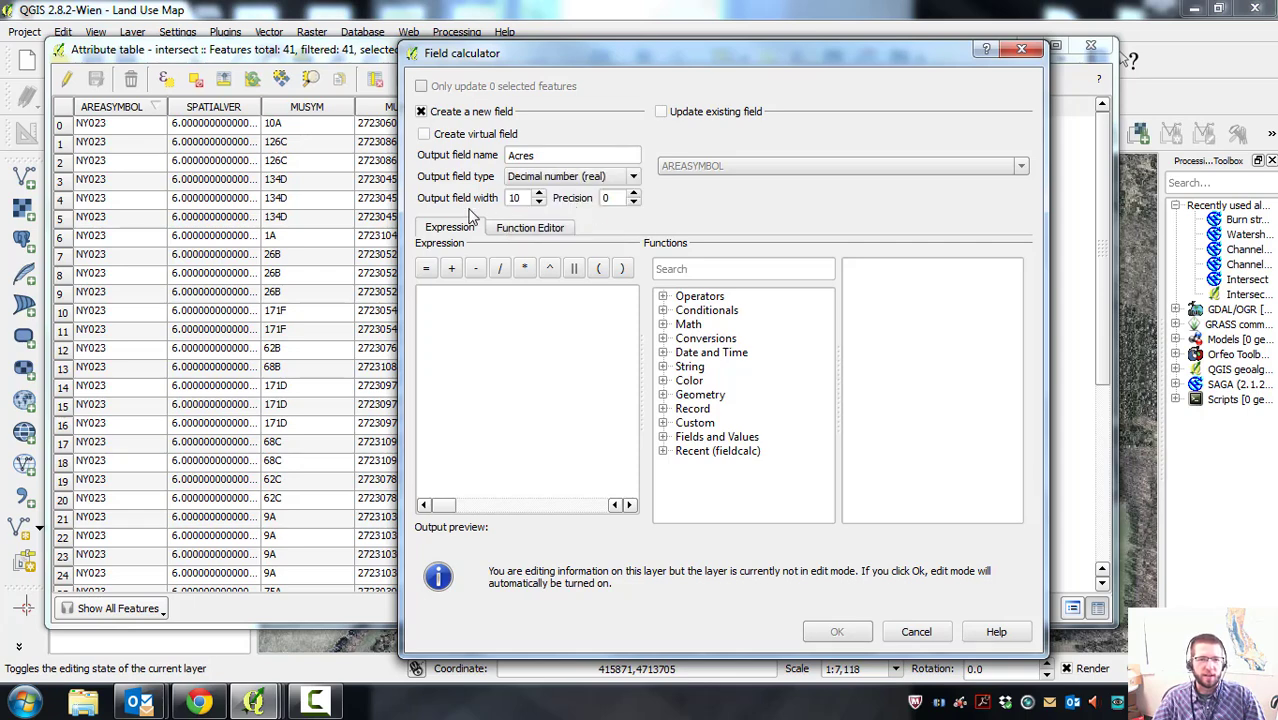
pyautogui.click(633, 194)
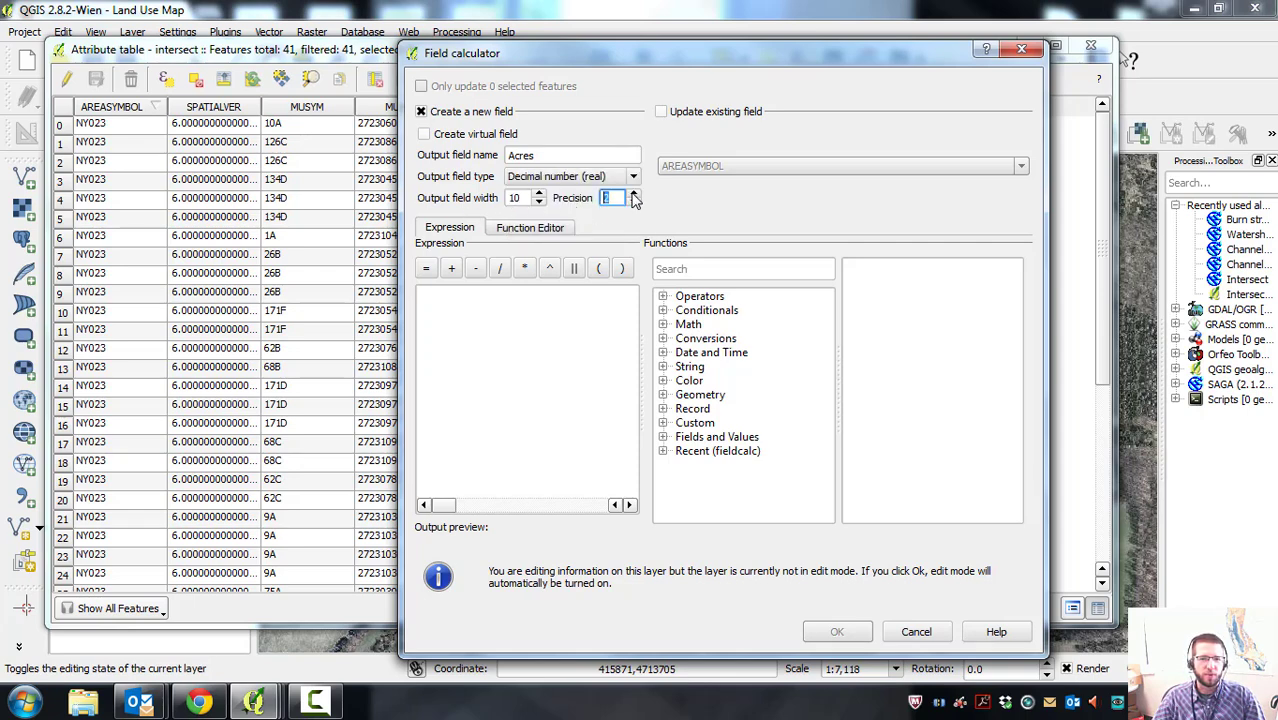
pyautogui.click(633, 194)
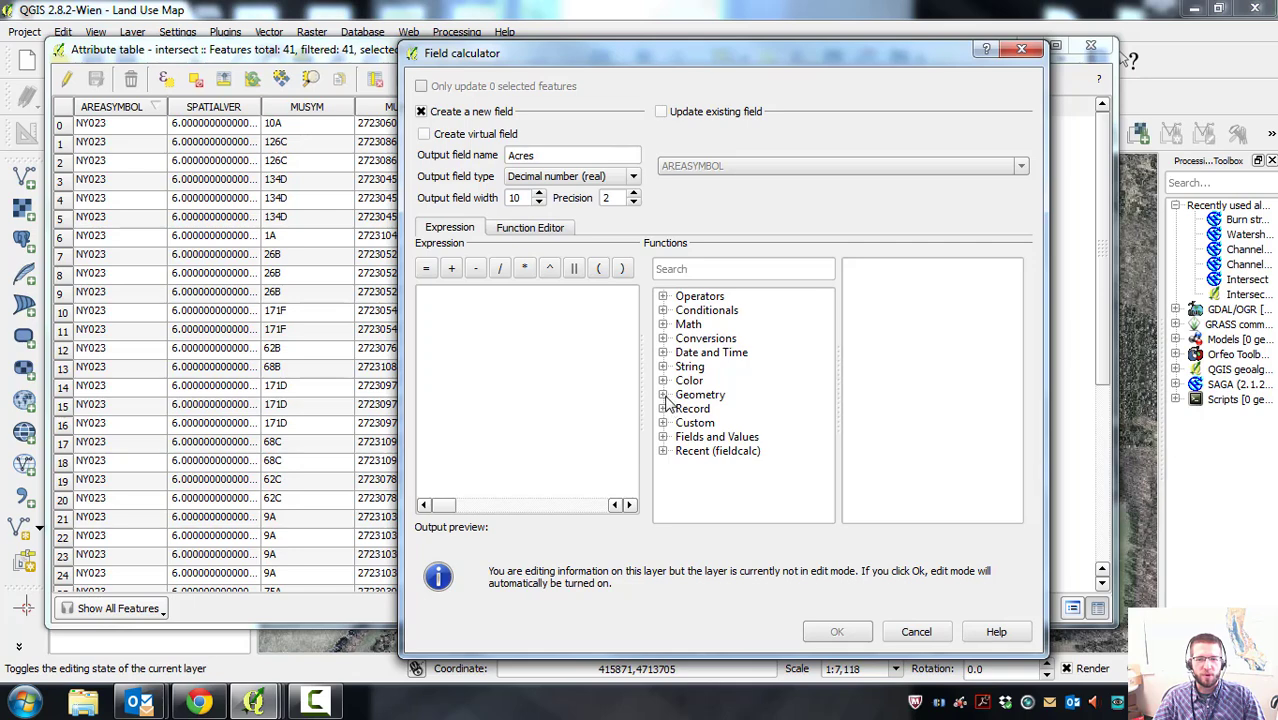
pyautogui.click(695, 397)
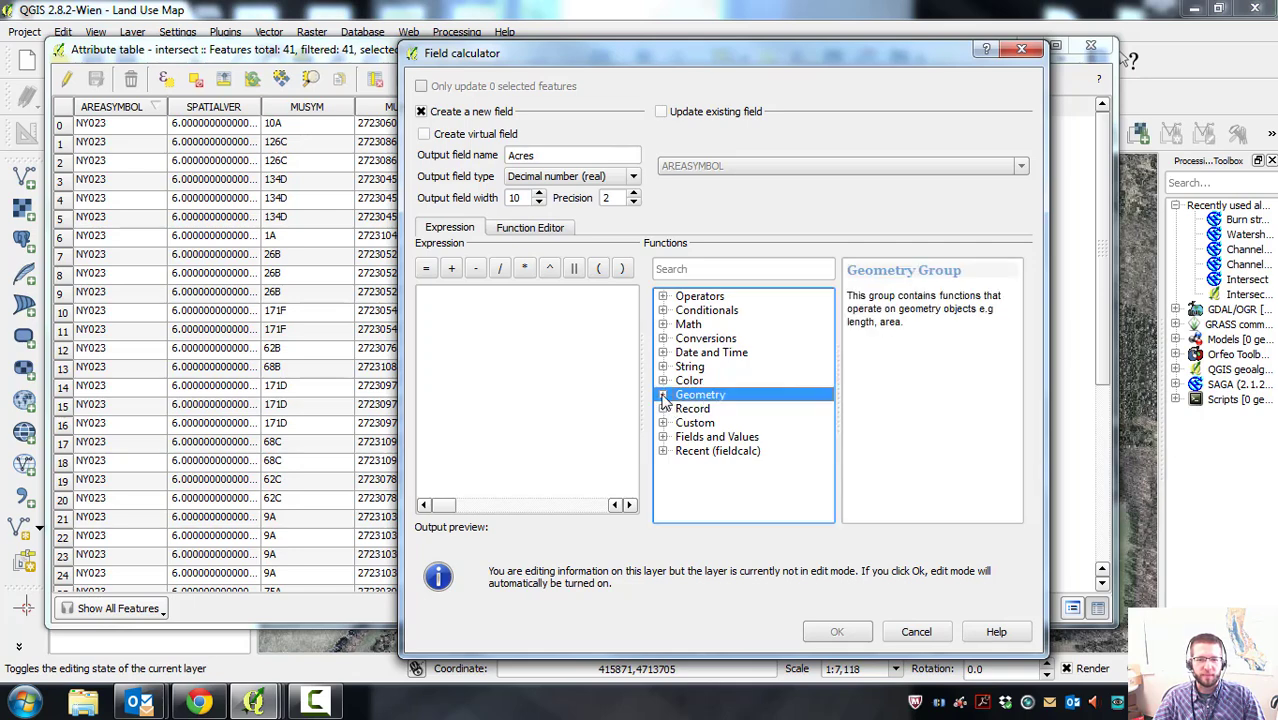
pyautogui.click(663, 395)
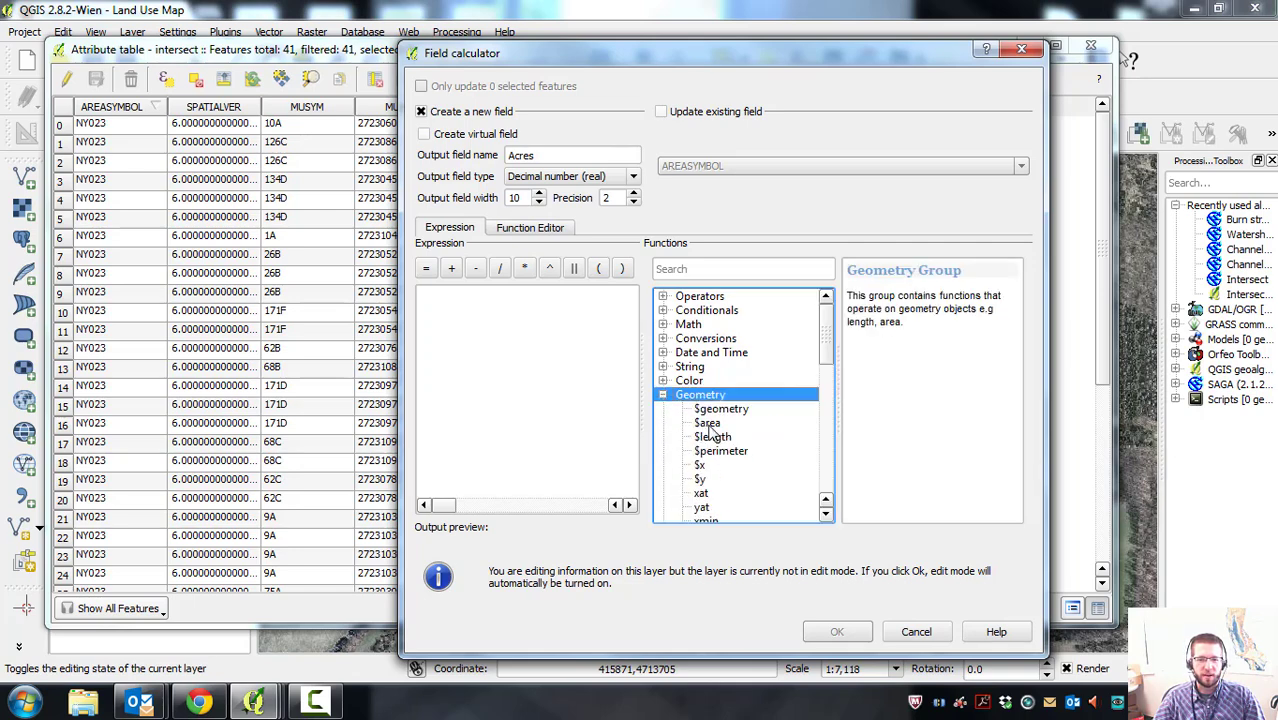
pyautogui.click(709, 425)
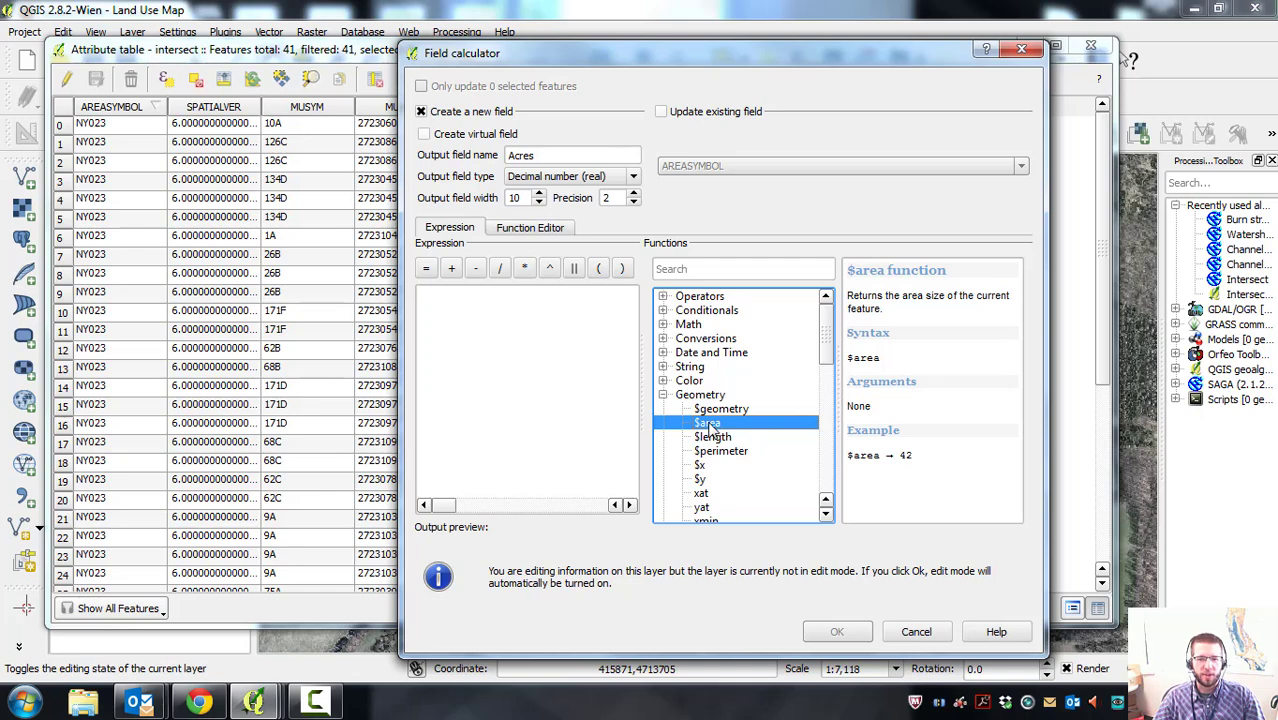
pyautogui.doubleClick(709, 425)
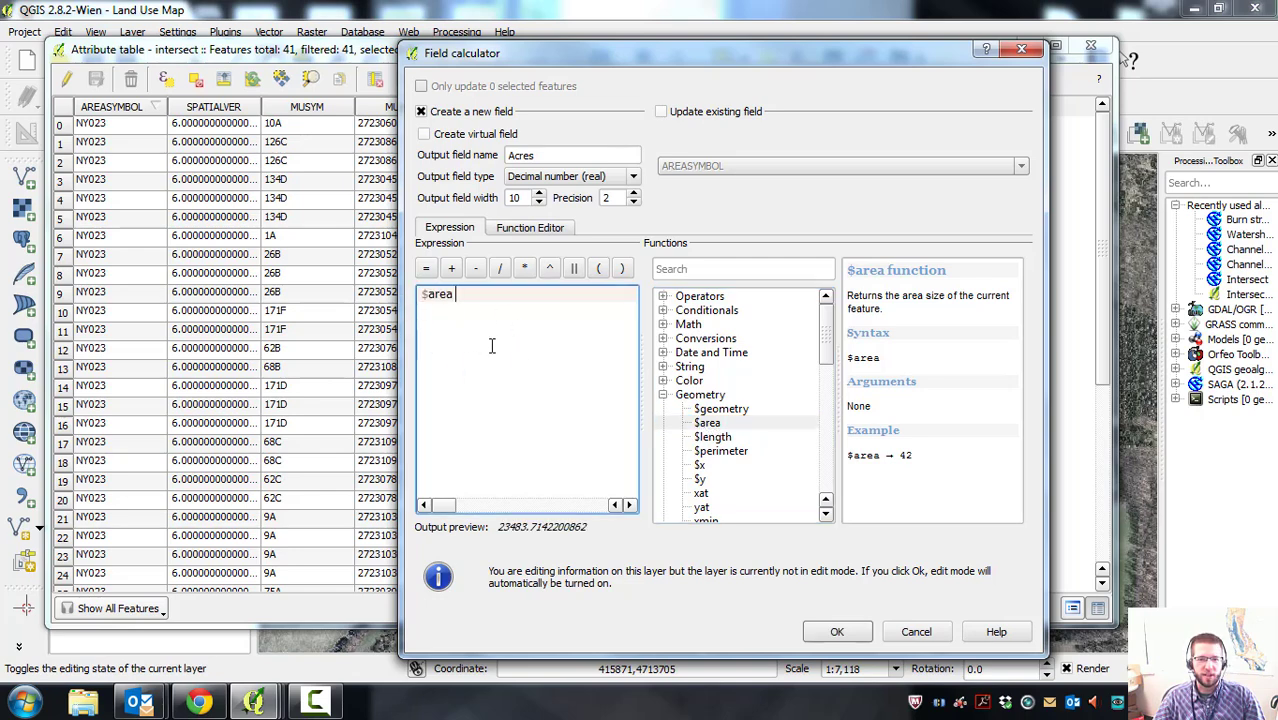
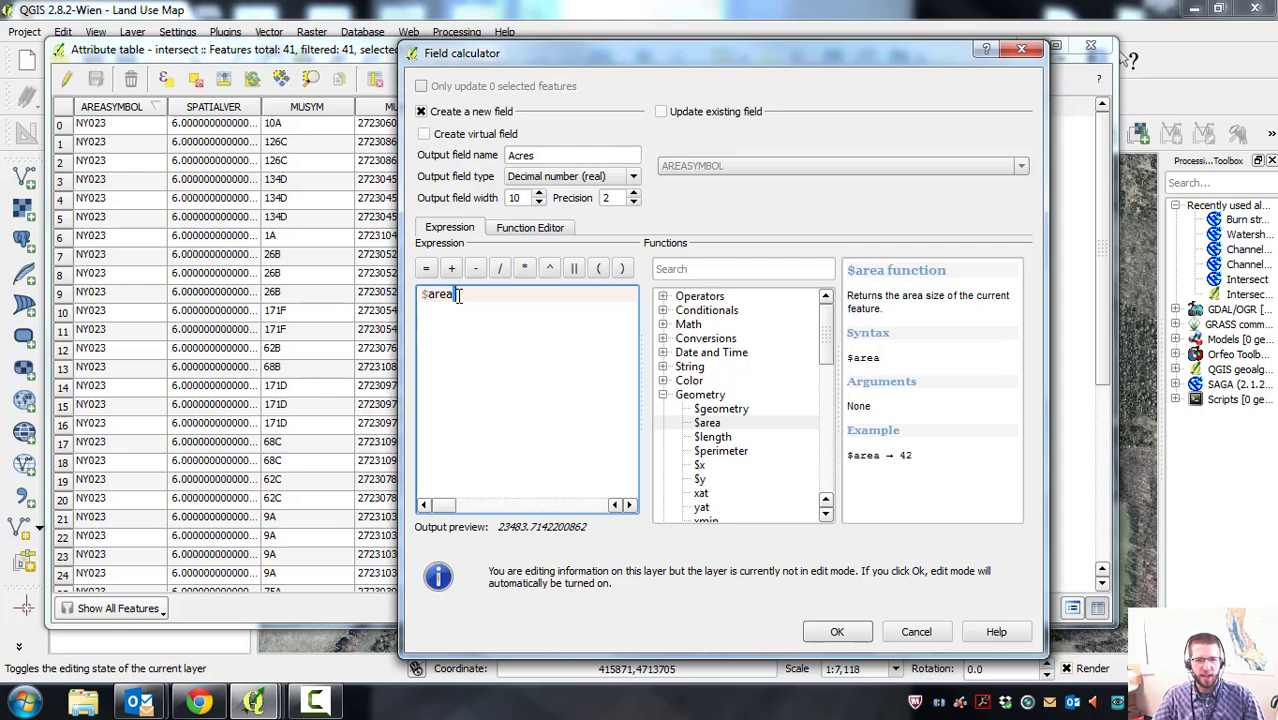
pyautogui.doubleClick(458, 294)
pyautogui.press('BackSpace')
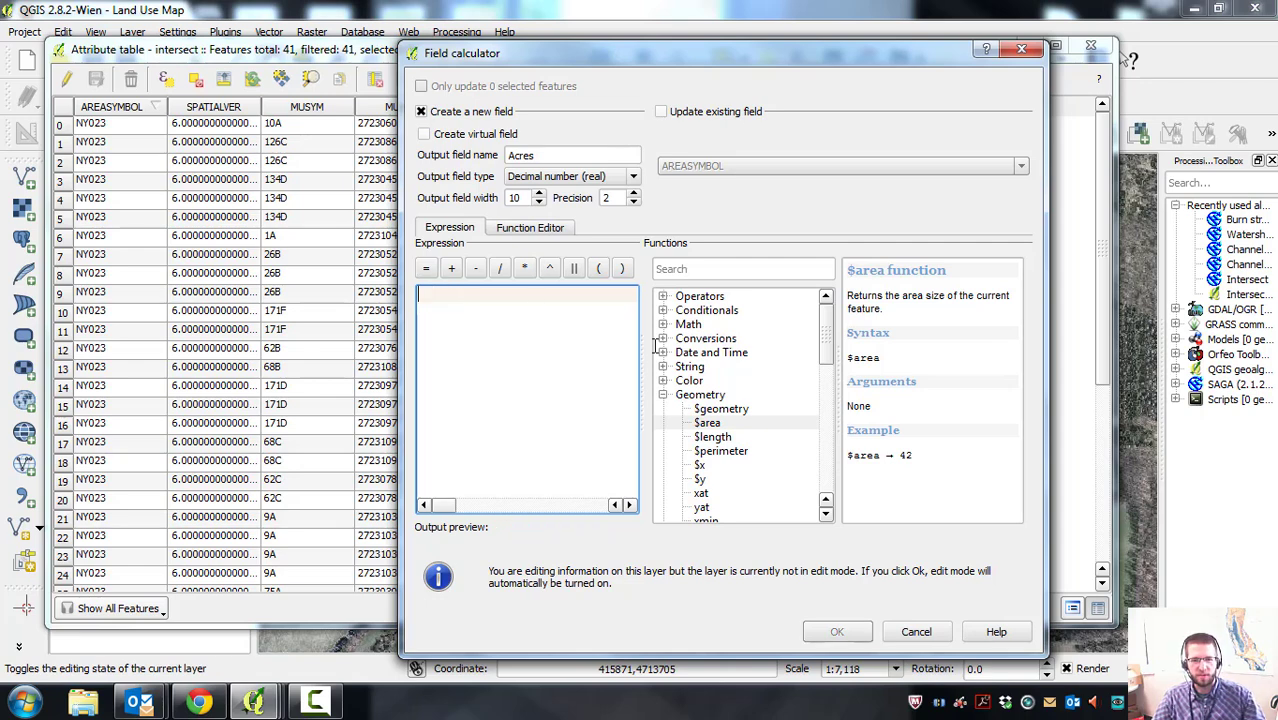
# Calculate the Acres field with the recent expression $area*0.00024711.
pyautogui.scroll(-2, 740, 362)
pyautogui.doubleClick(800, 344)
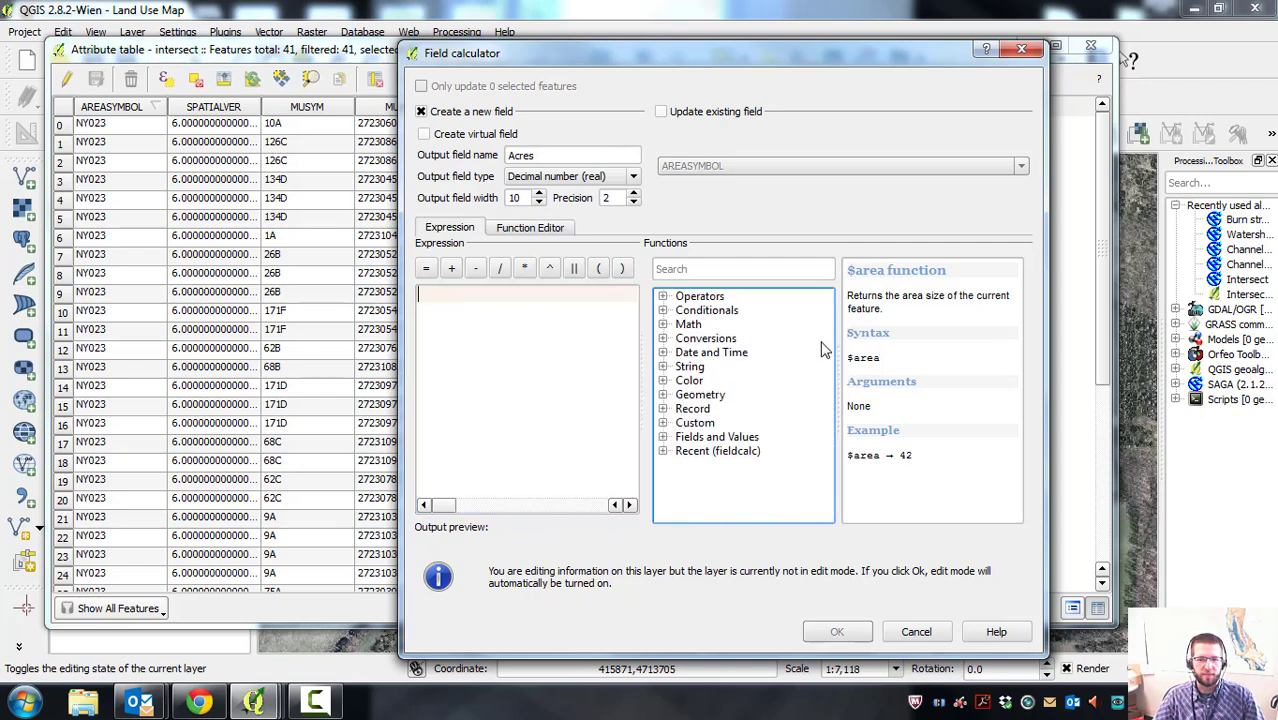
pyautogui.click(663, 451)
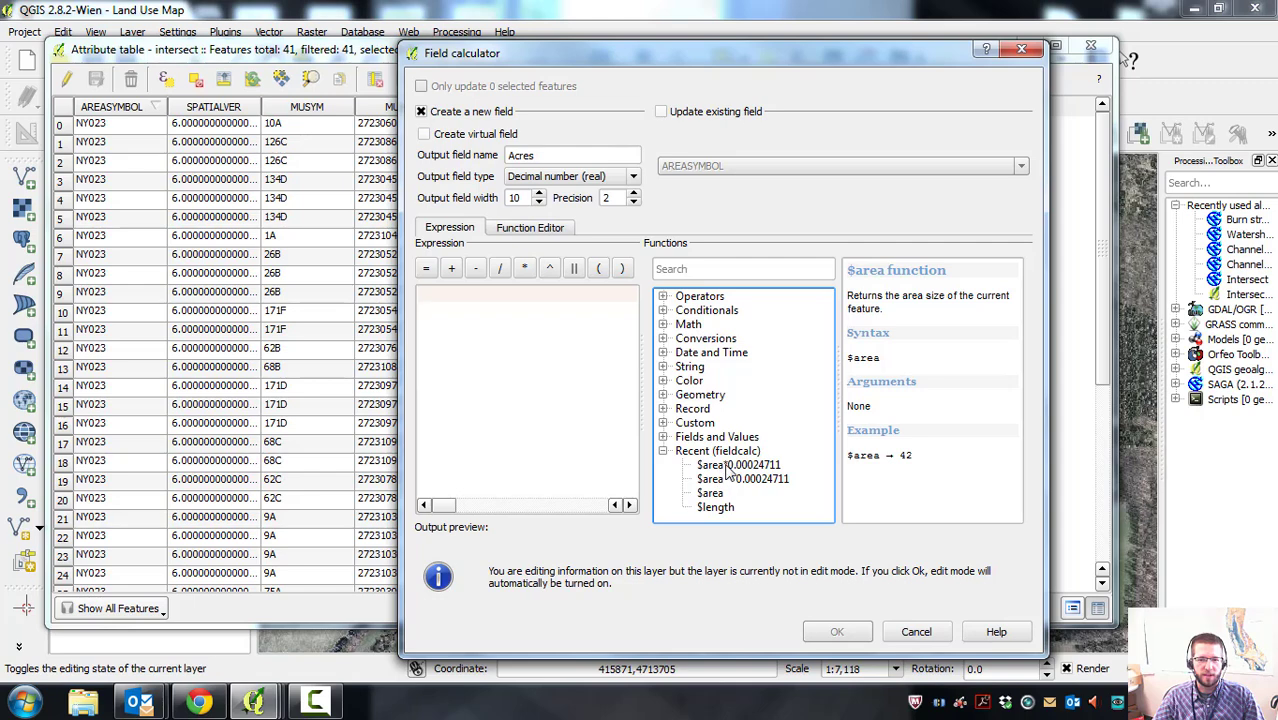
pyautogui.doubleClick(738, 465)
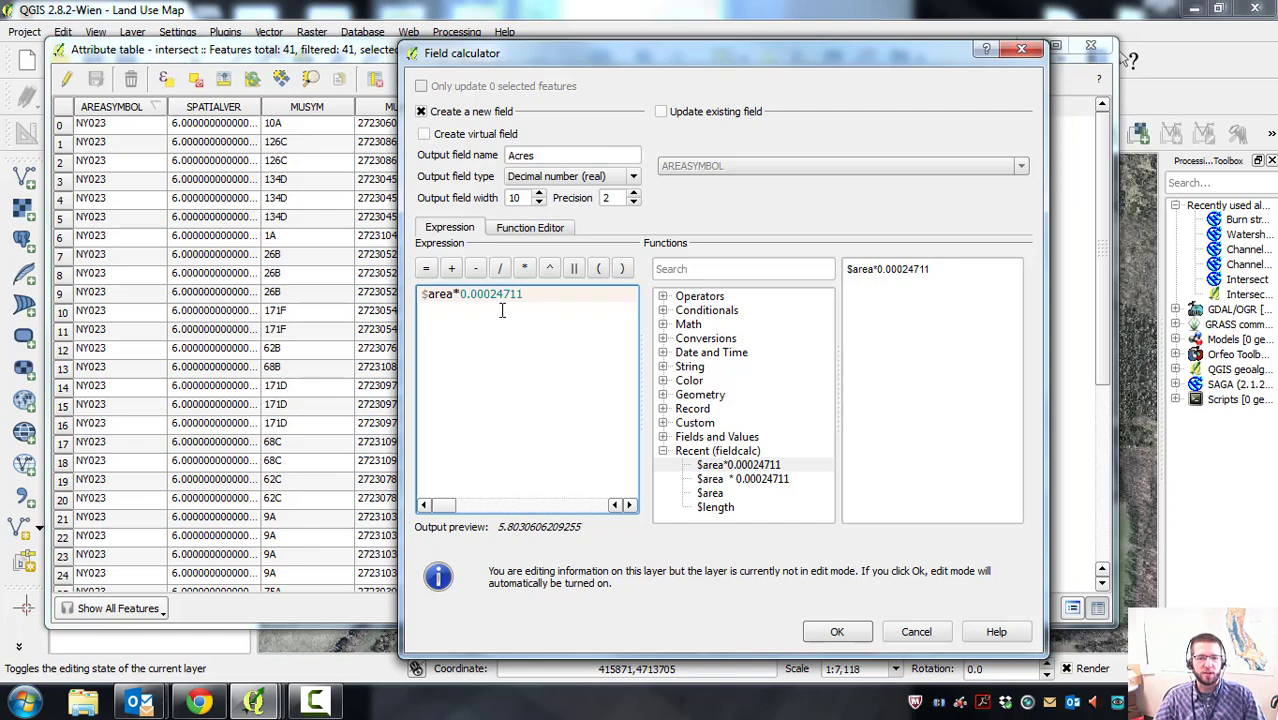
pyautogui.click(838, 631)
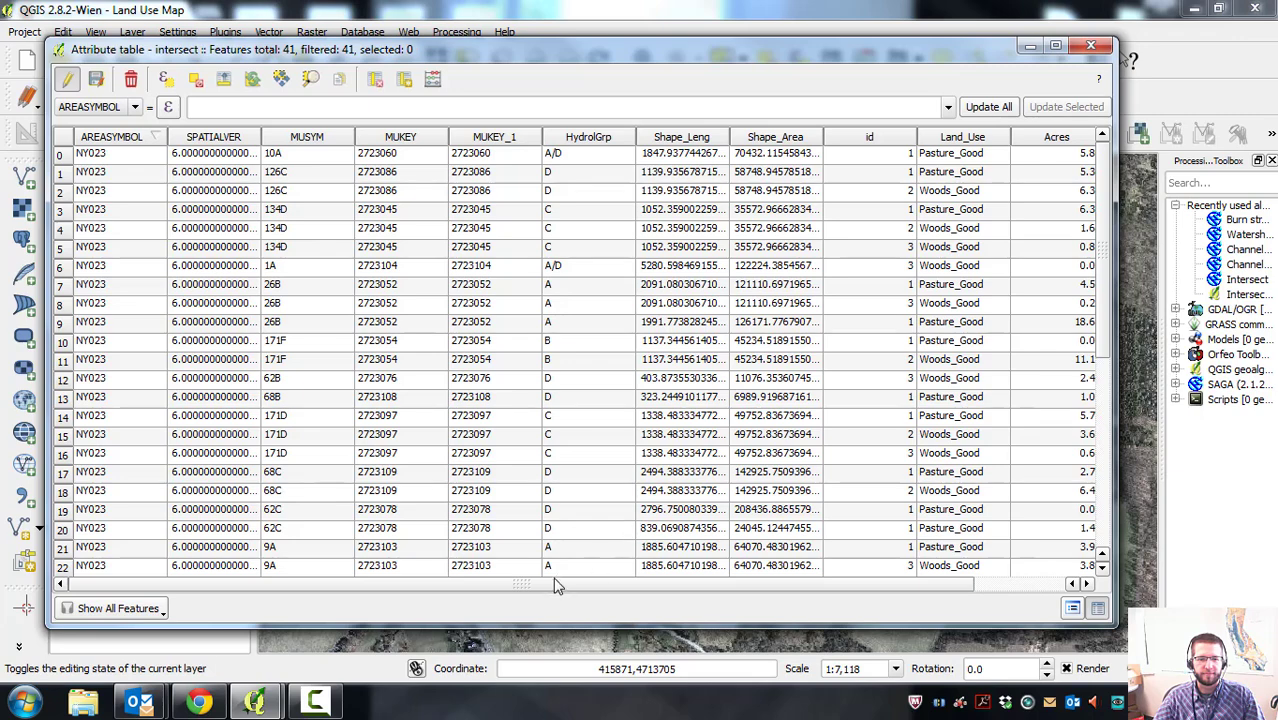
# Review the Acres column, save the edits to the intersect layer and close its attribute table.
pyautogui.moveTo(563, 588); pyautogui.dragTo(727, 590)
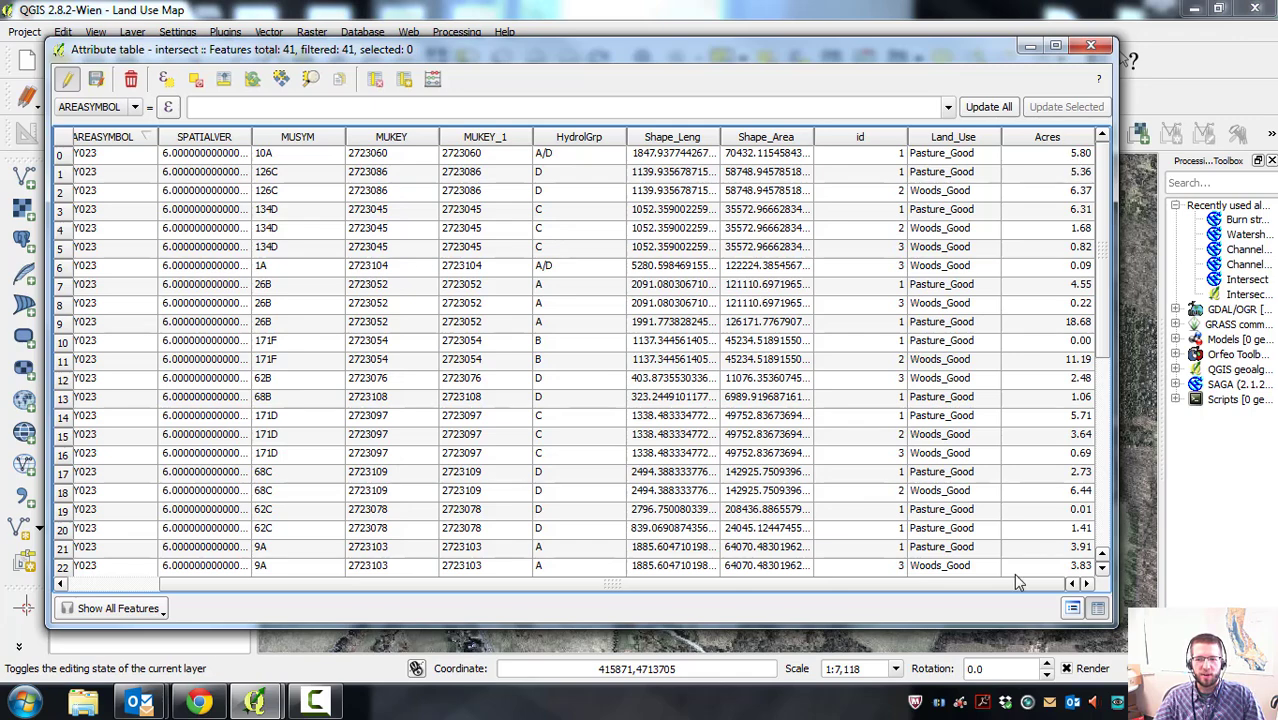
pyautogui.moveTo(1008, 590); pyautogui.dragTo(847, 596)
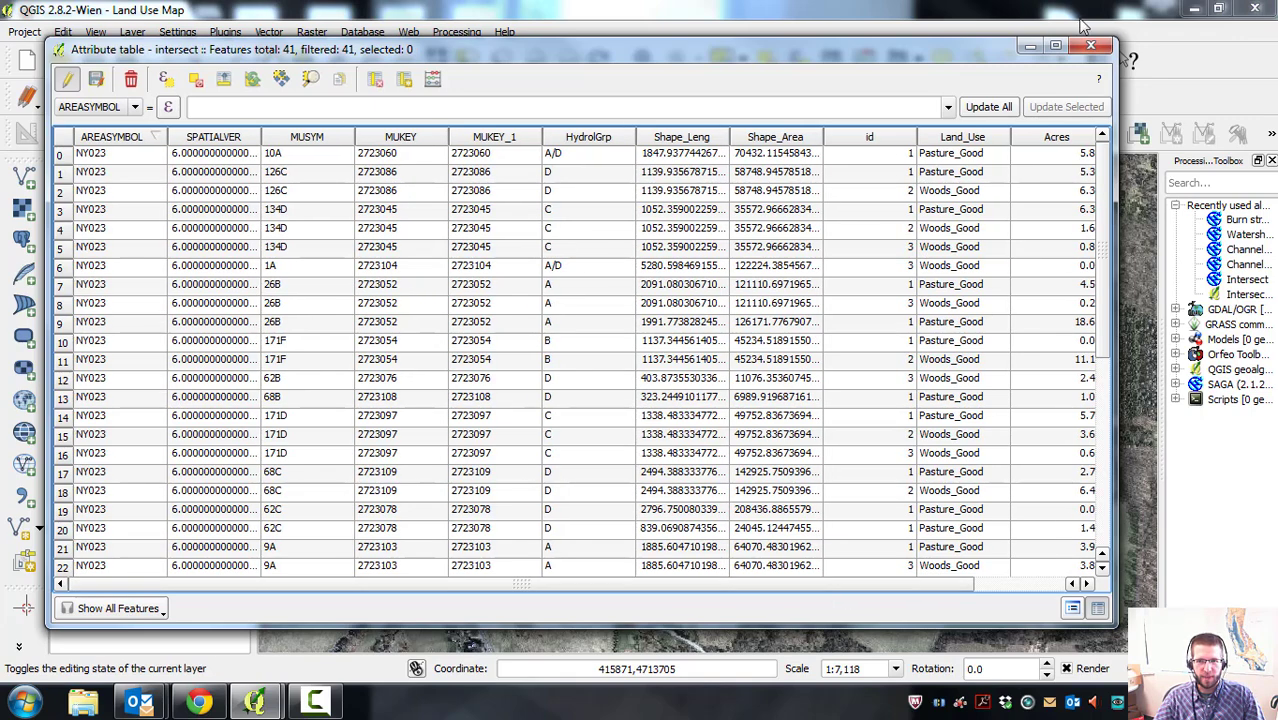
pyautogui.click(68, 80)
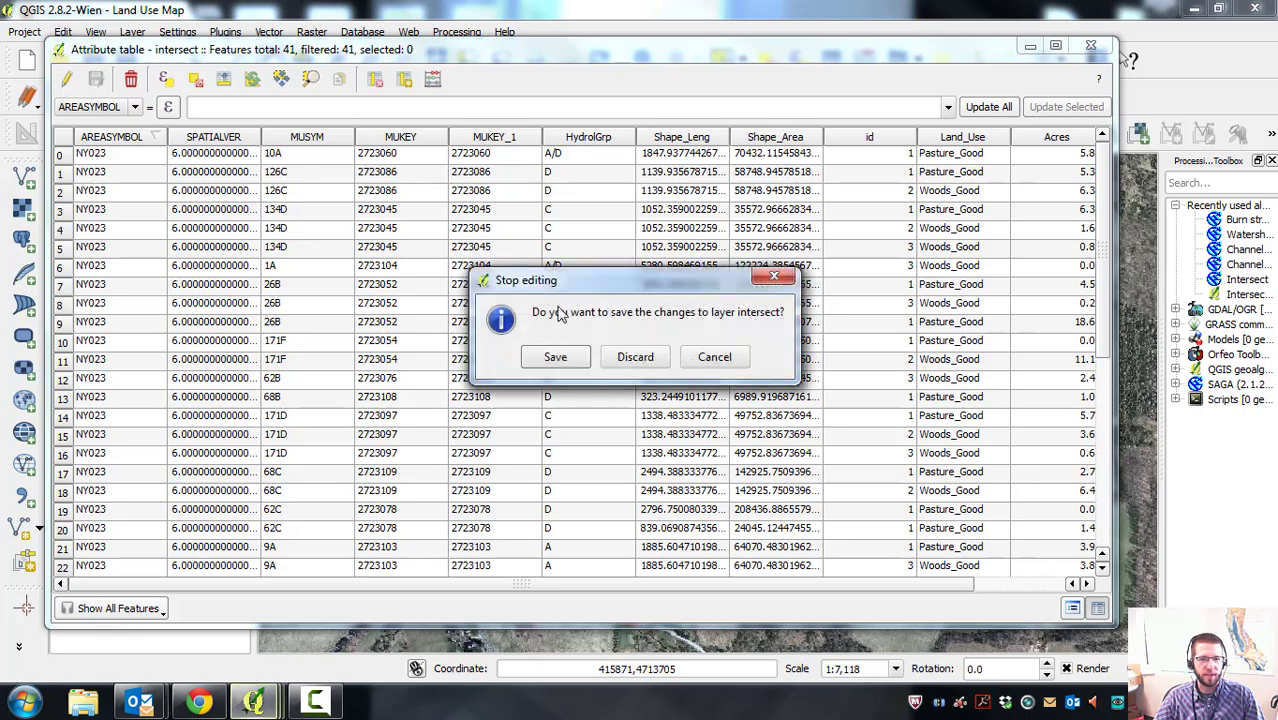
pyautogui.click(560, 360)
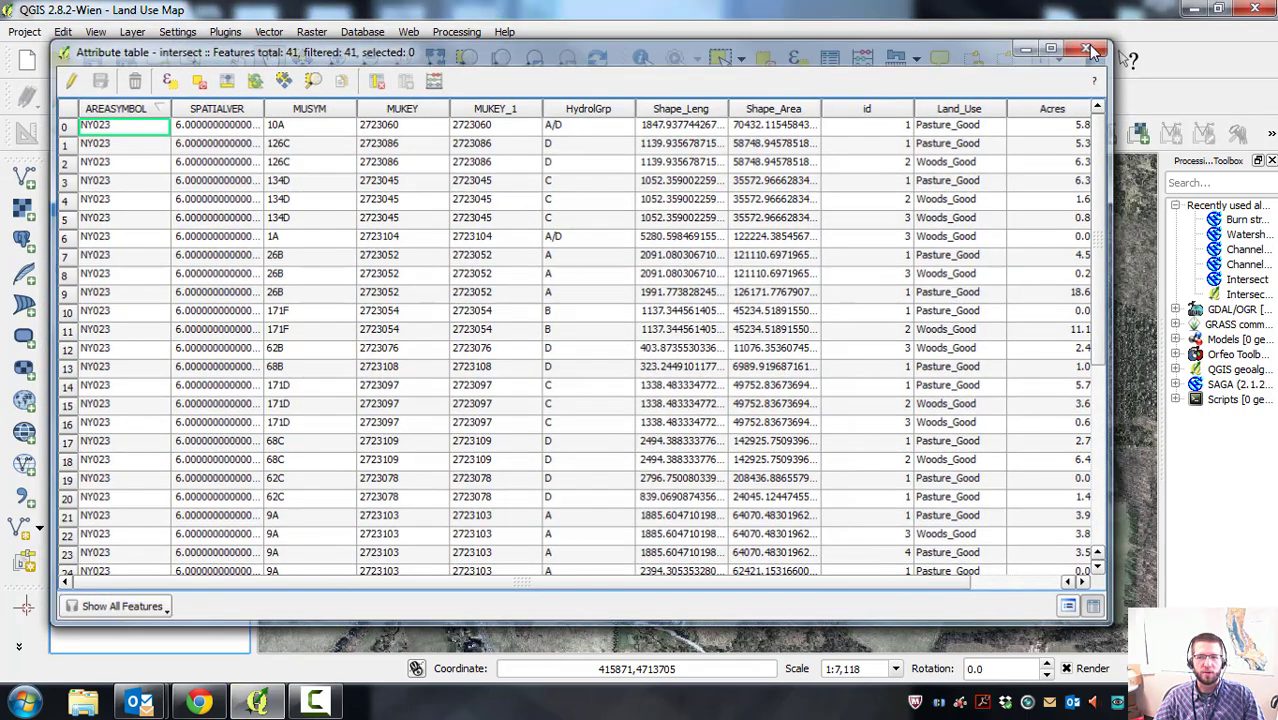
pyautogui.click(1090, 46)
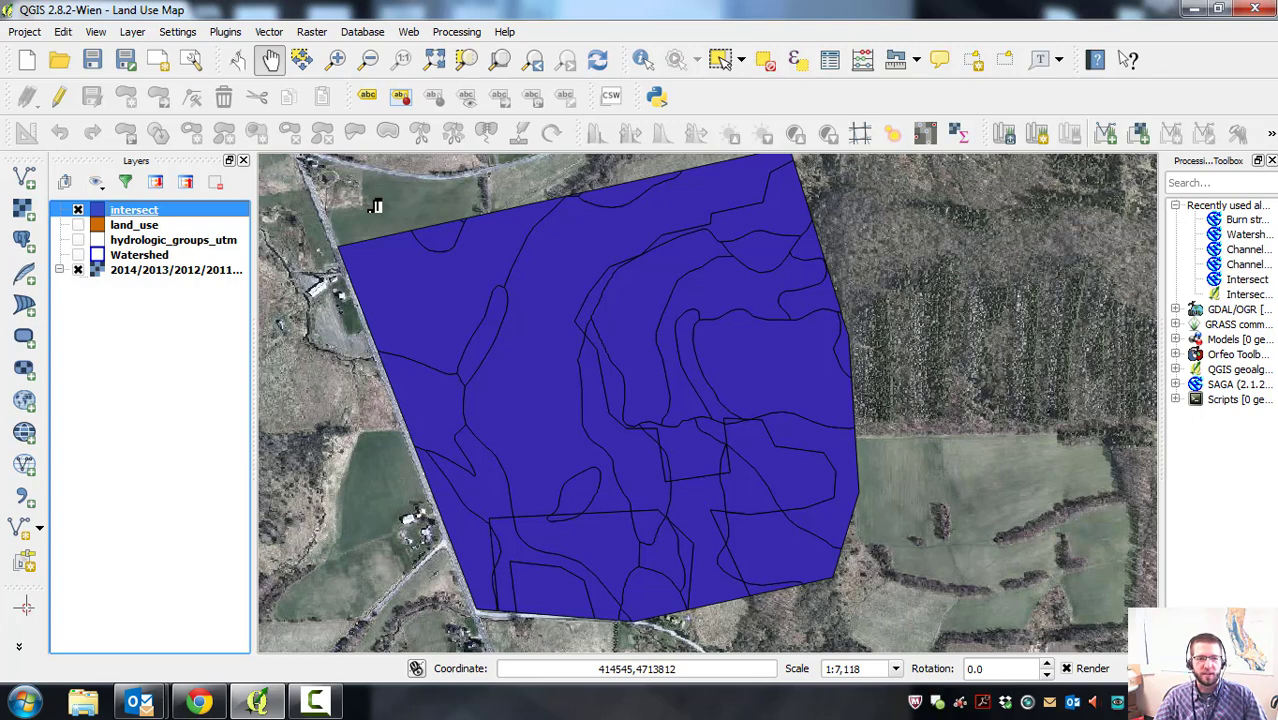
# Look up the Group Stats plugin in the plugin manager and check its installation status and category.
pyautogui.moveTo(375, 207); pyautogui.dragTo(398, 215)
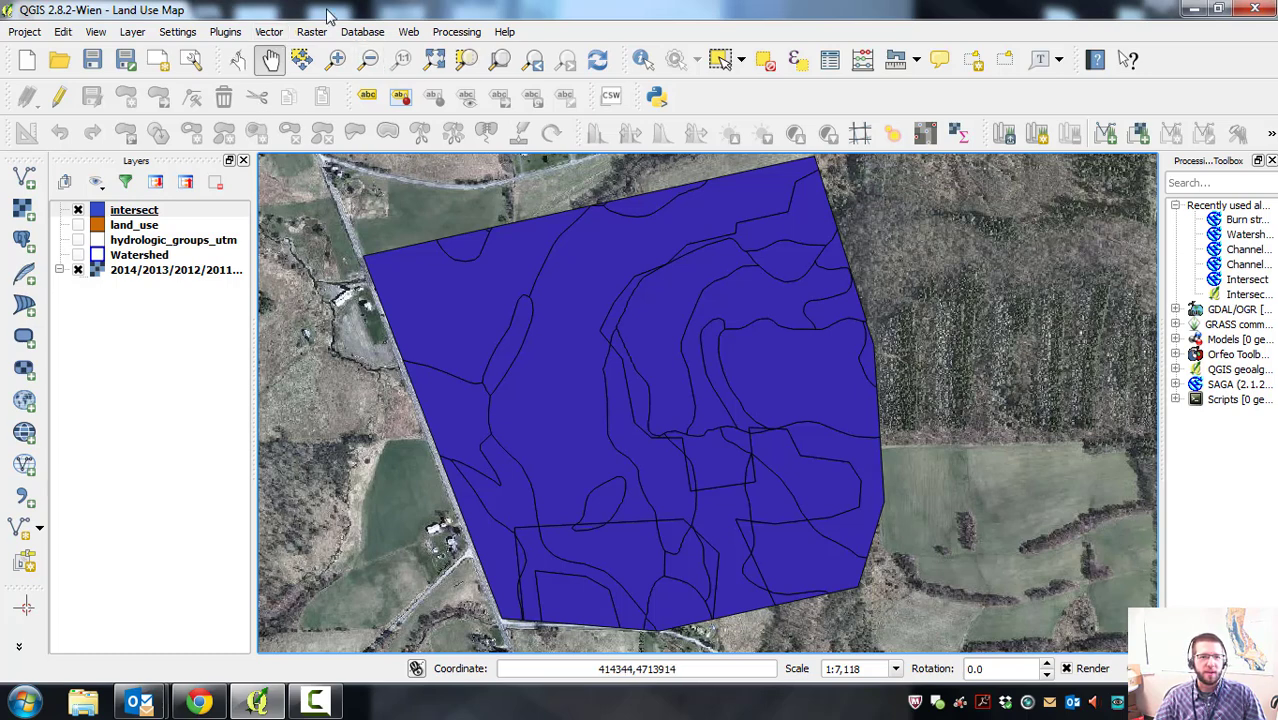
pyautogui.click(226, 33)
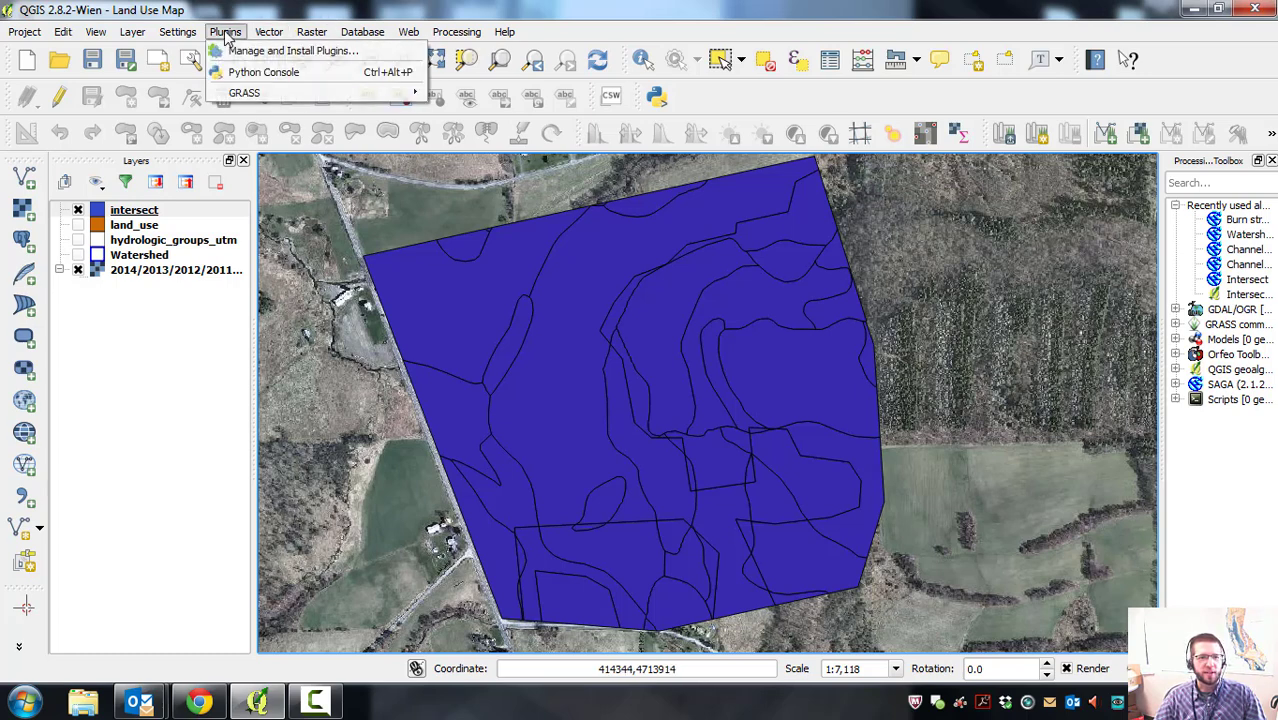
pyautogui.click(283, 52)
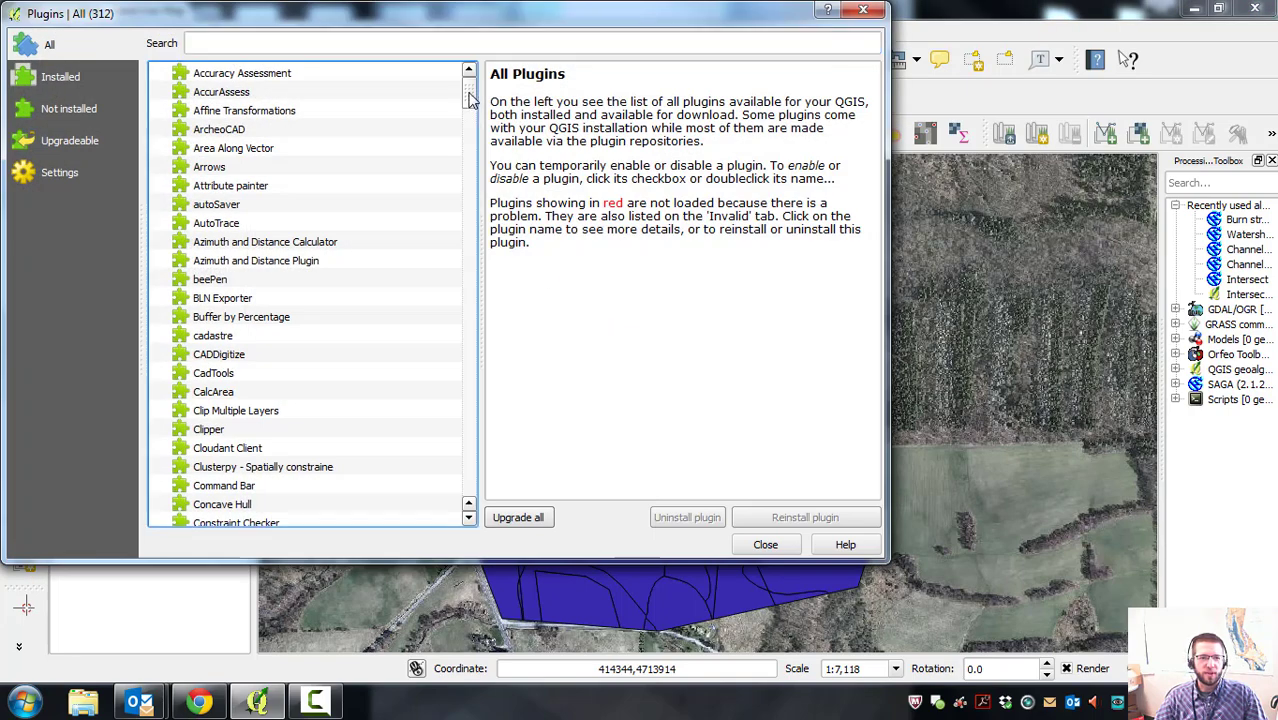
pyautogui.scroll(-9, 477, 125)
pyautogui.moveTo(479, 134); pyautogui.dragTo(487, 204)
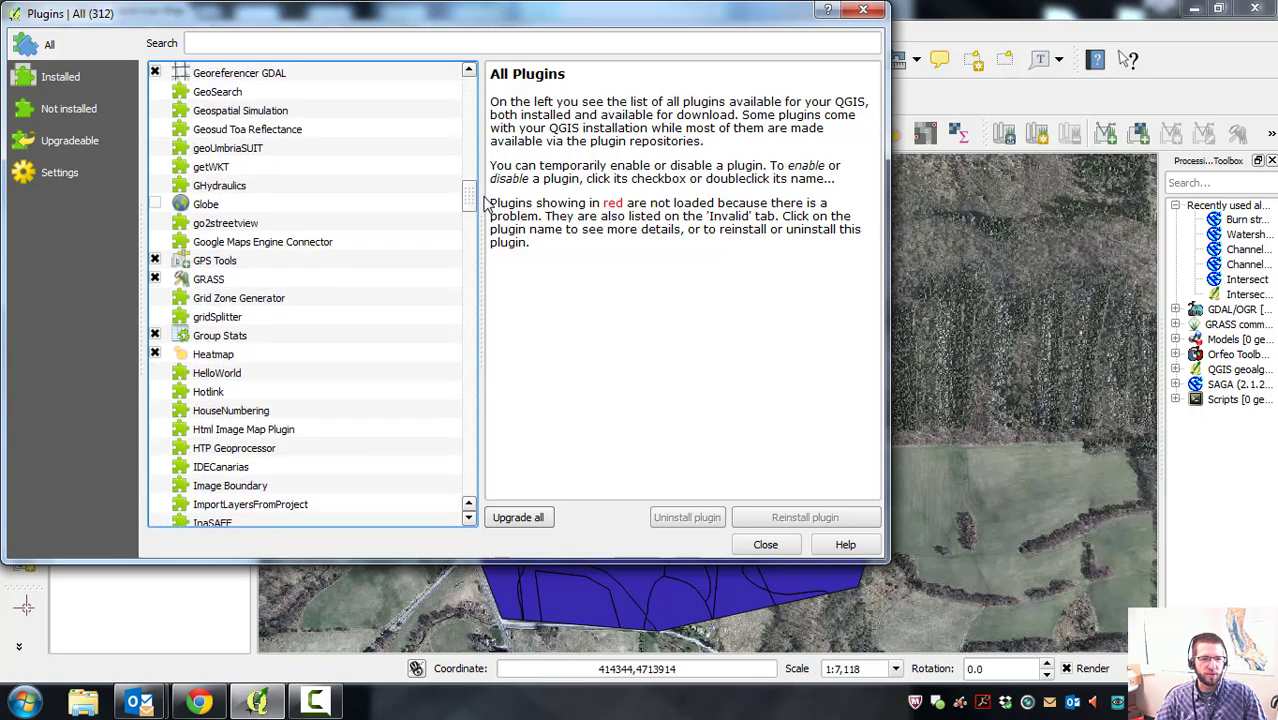
pyautogui.click(212, 337)
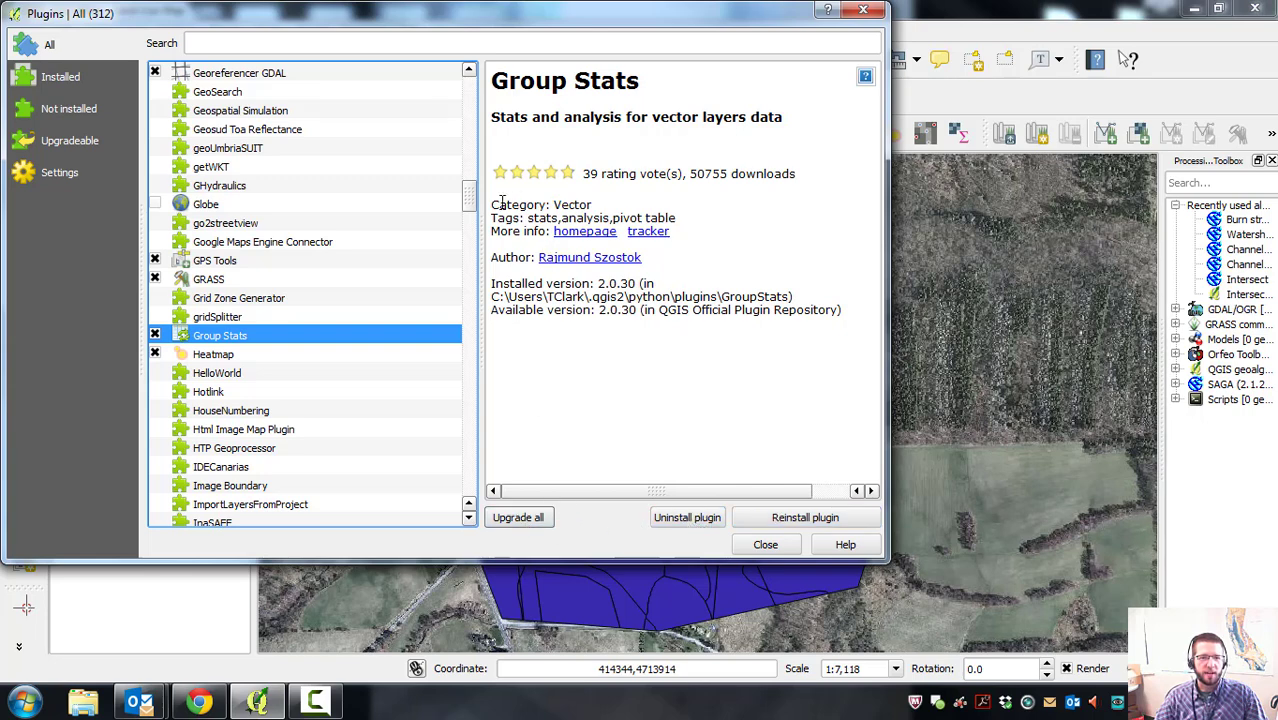
pyautogui.moveTo(492, 204); pyautogui.dragTo(569, 211)
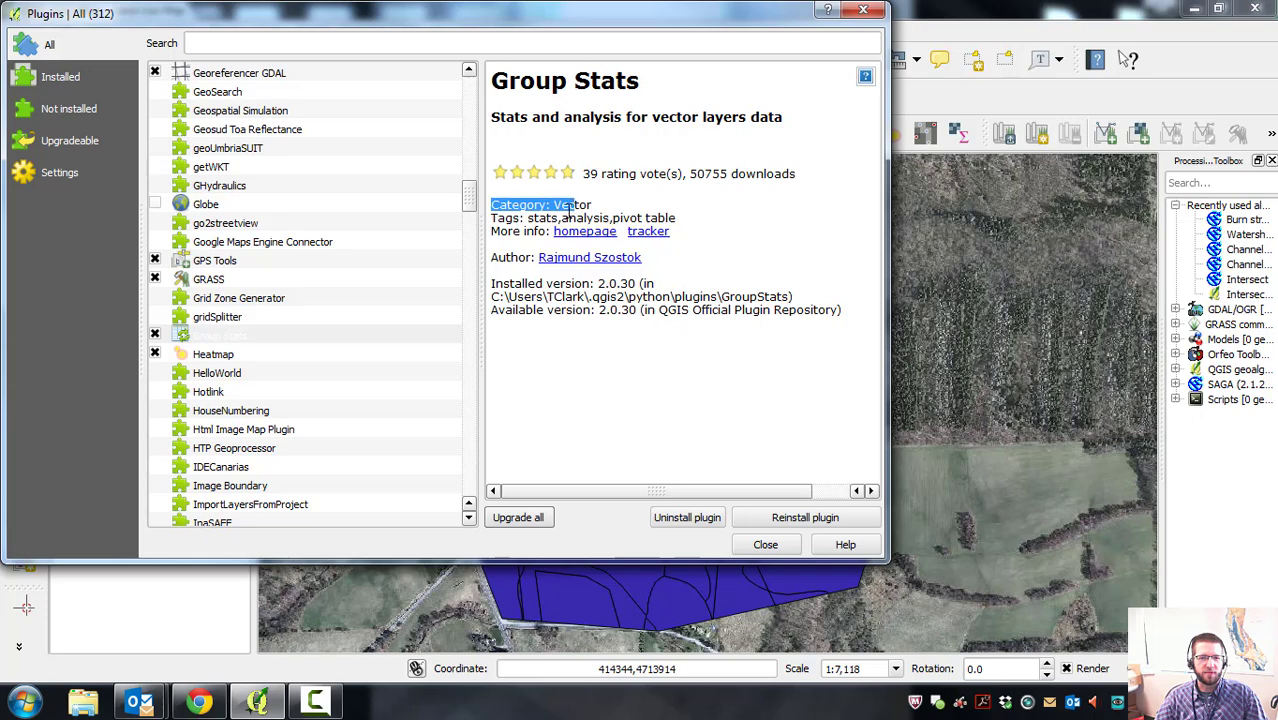
pyautogui.click(550, 203)
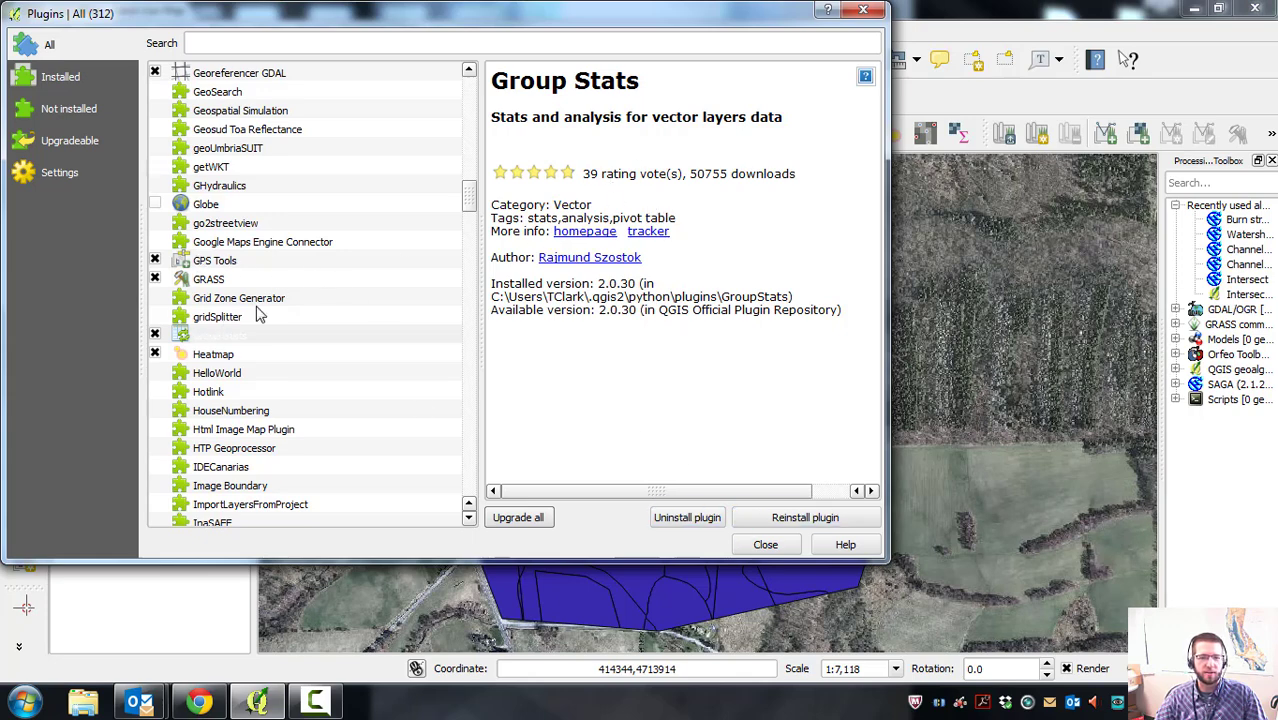
pyautogui.click(766, 545)
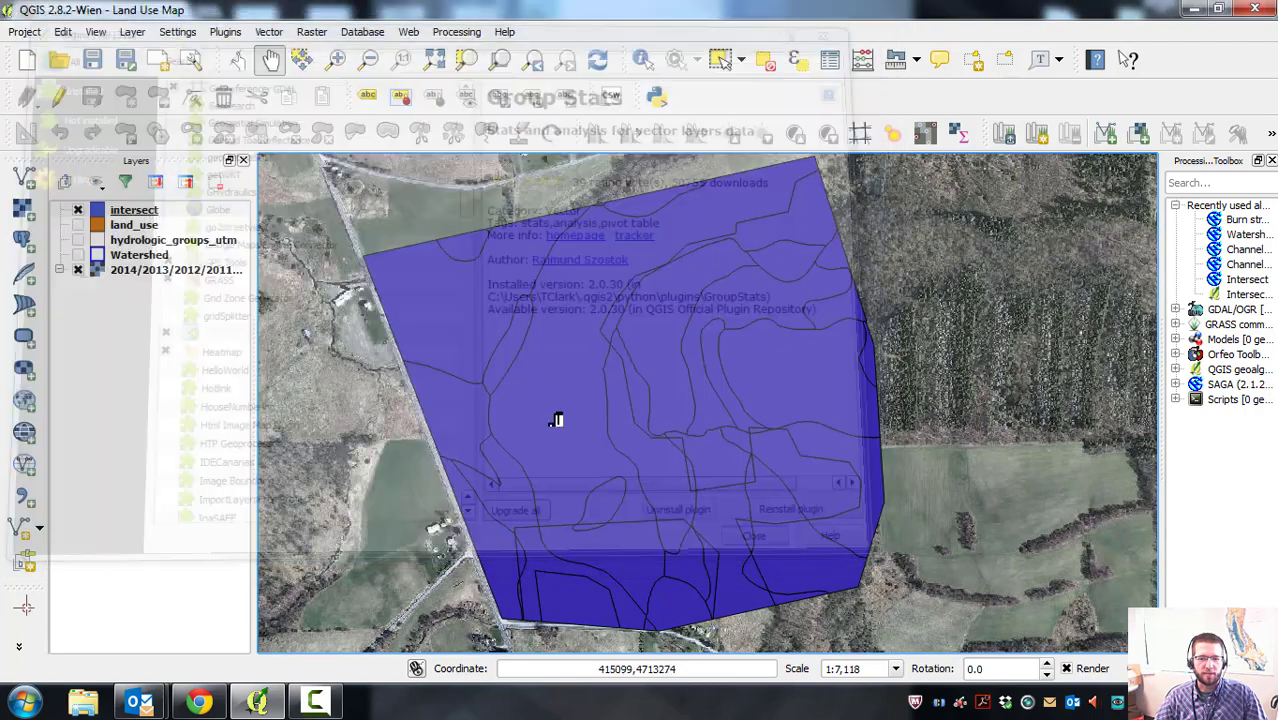
# Launch the Group Stats vector tool and choose intersect as the layer to analyse.
pyautogui.click(268, 31)
pyautogui.moveTo(309, 107)
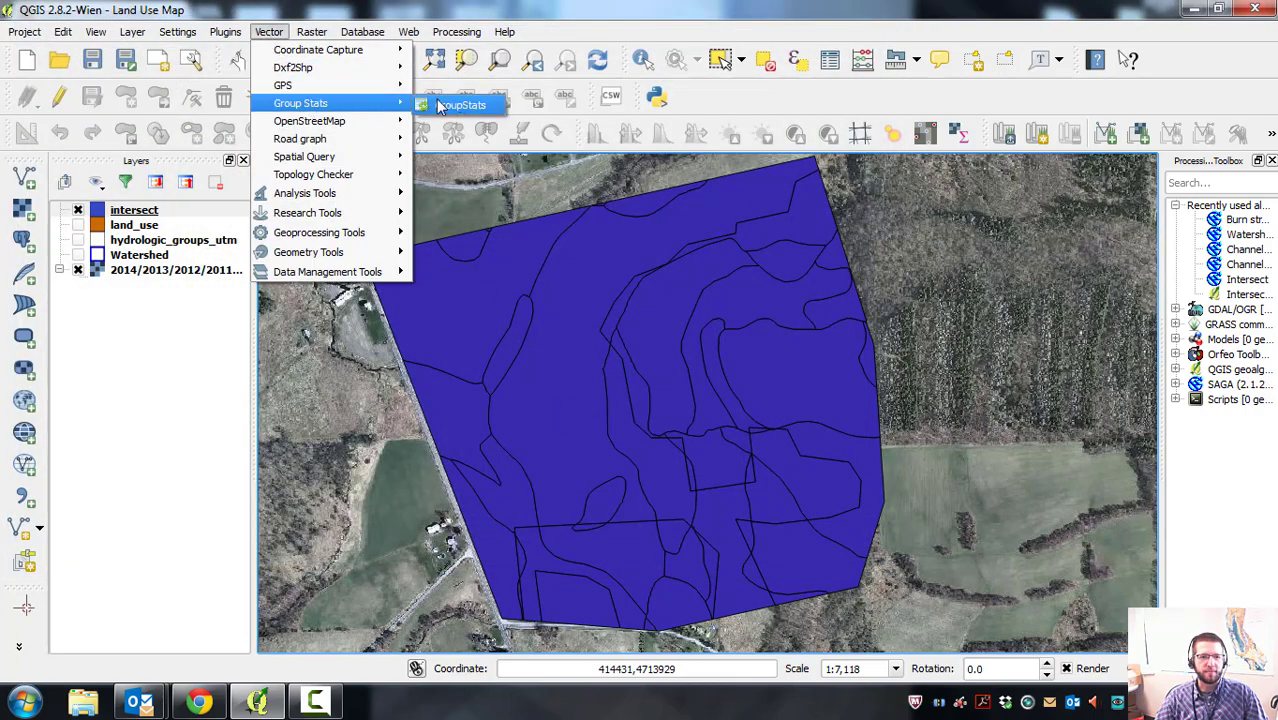
pyautogui.click(470, 108)
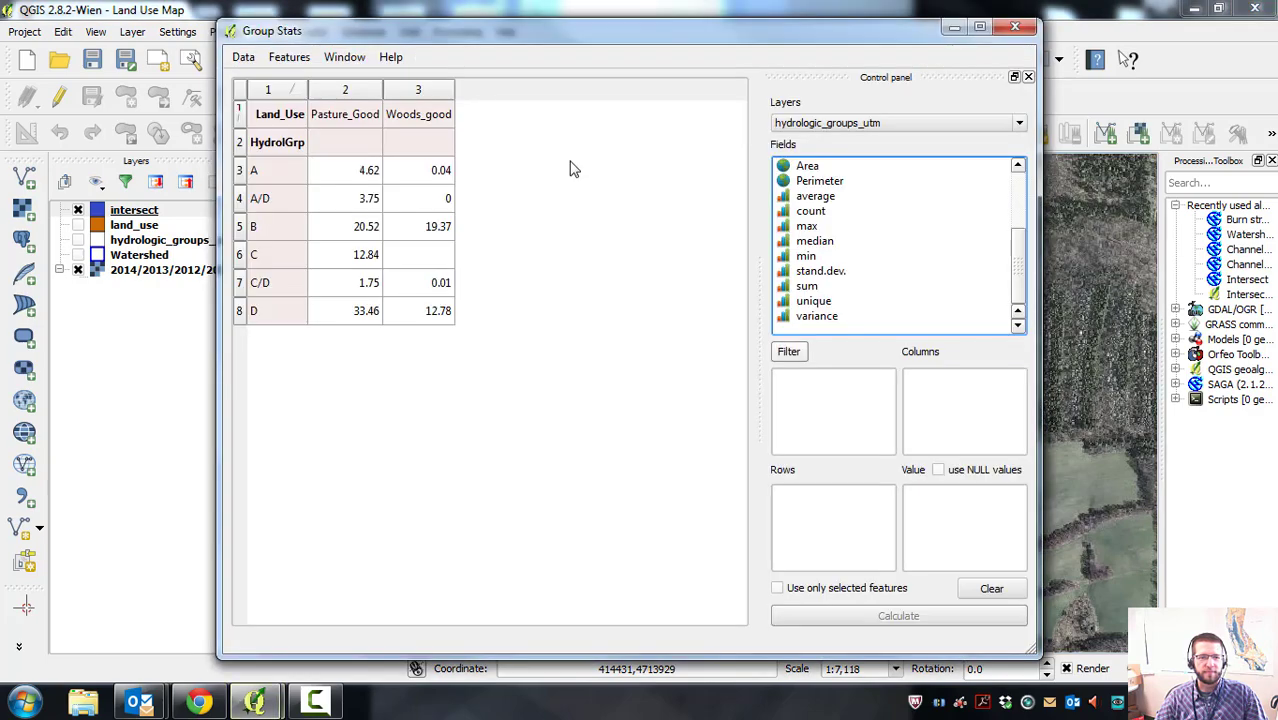
pyautogui.moveTo(729, 34); pyautogui.dragTo(751, 21)
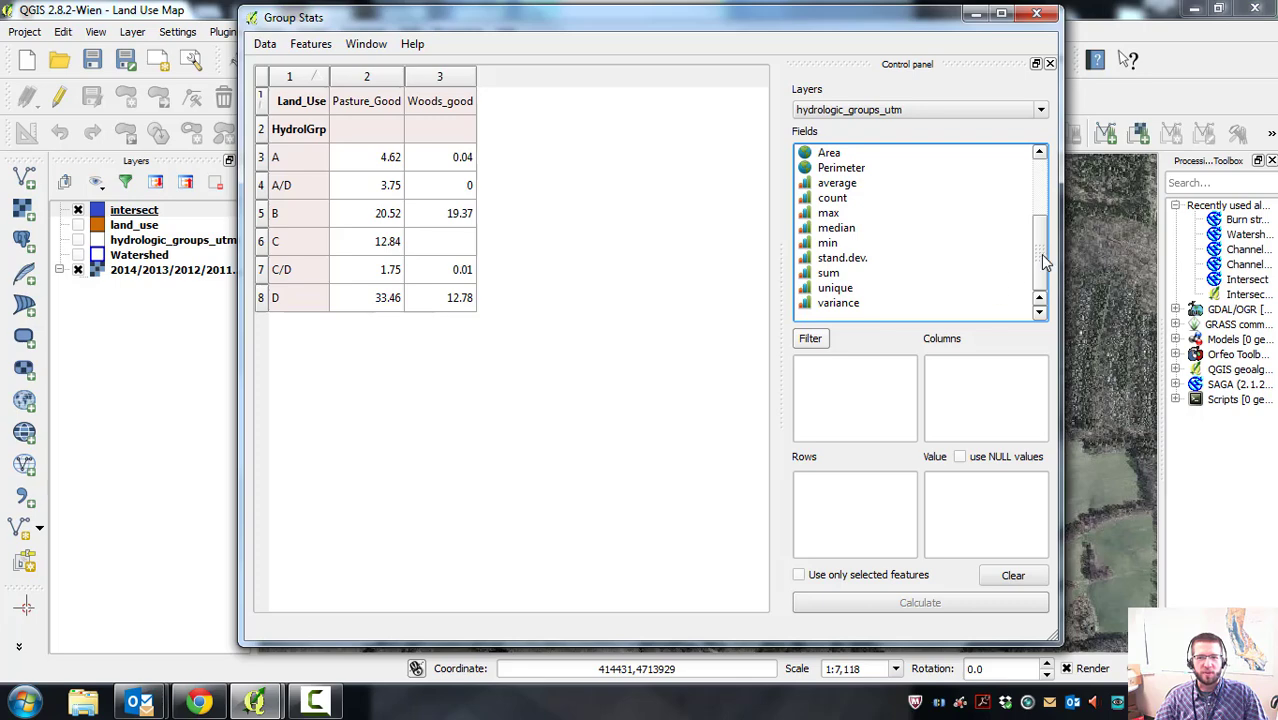
pyautogui.click(1040, 109)
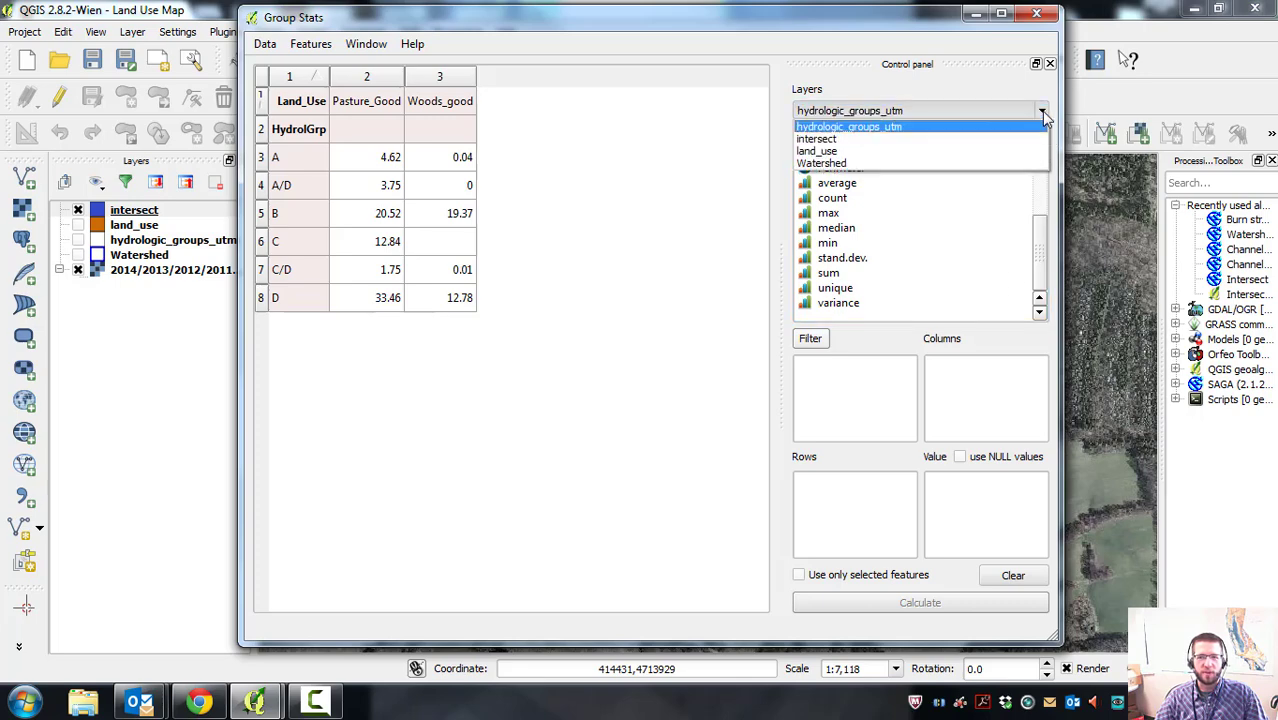
pyautogui.click(828, 140)
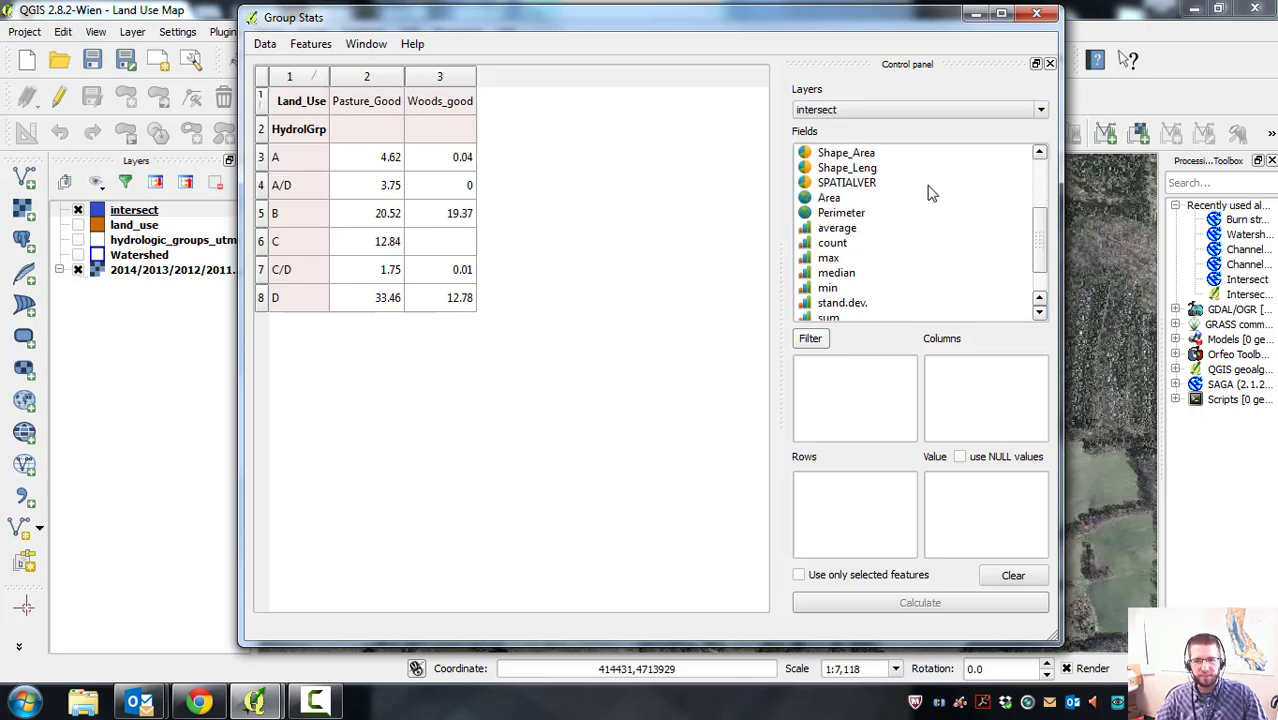
# Set Land_Use and HydrolGrp as the row fields for the intersect layer's statistics.
pyautogui.moveTo(1044, 233); pyautogui.dragTo(1042, 254)
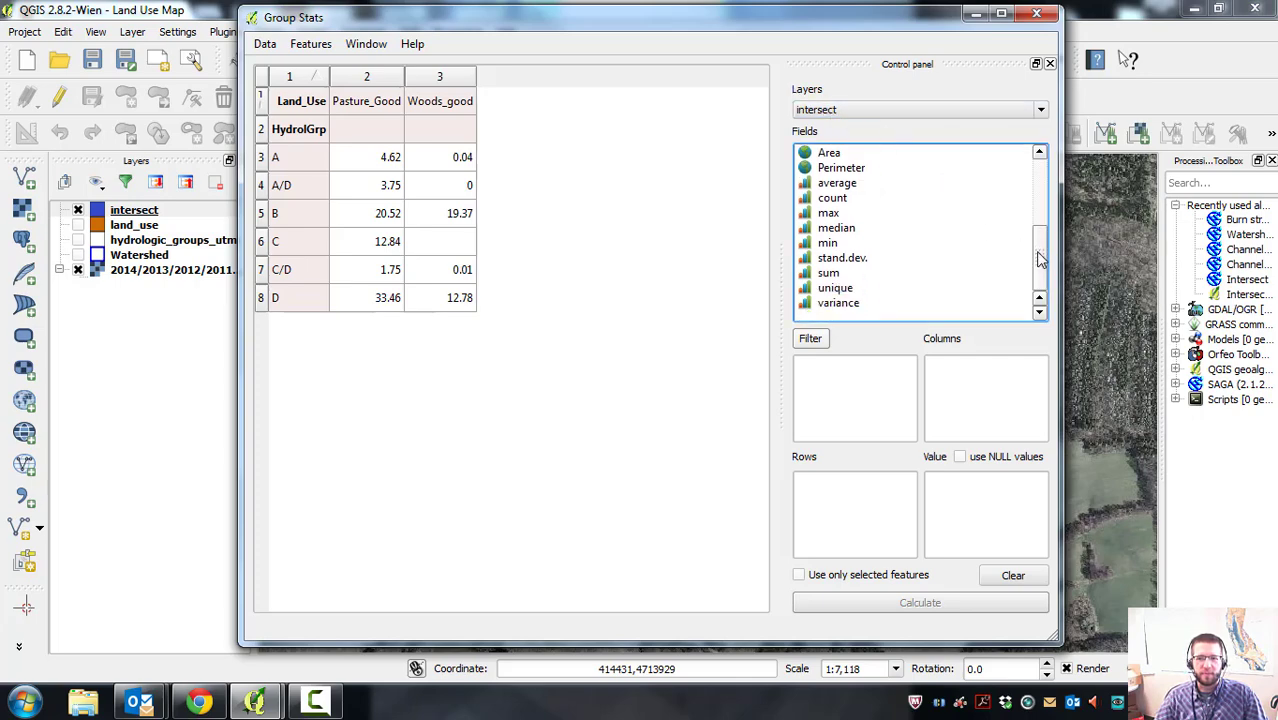
pyautogui.moveTo(1040, 259); pyautogui.dragTo(1039, 182)
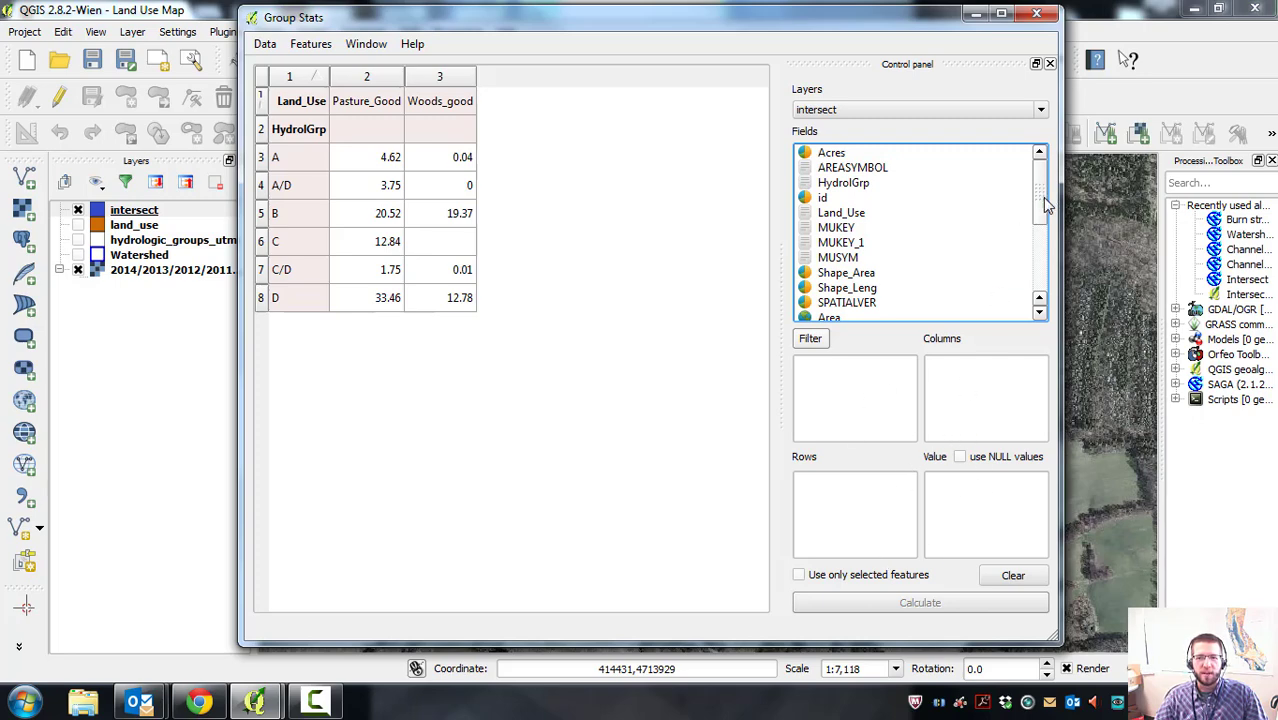
pyautogui.moveTo(1043, 197)
pyautogui.mouseDown()
pyautogui.moveTo(1052, 268)
pyautogui.moveTo(1050, 186)
pyautogui.mouseUp()
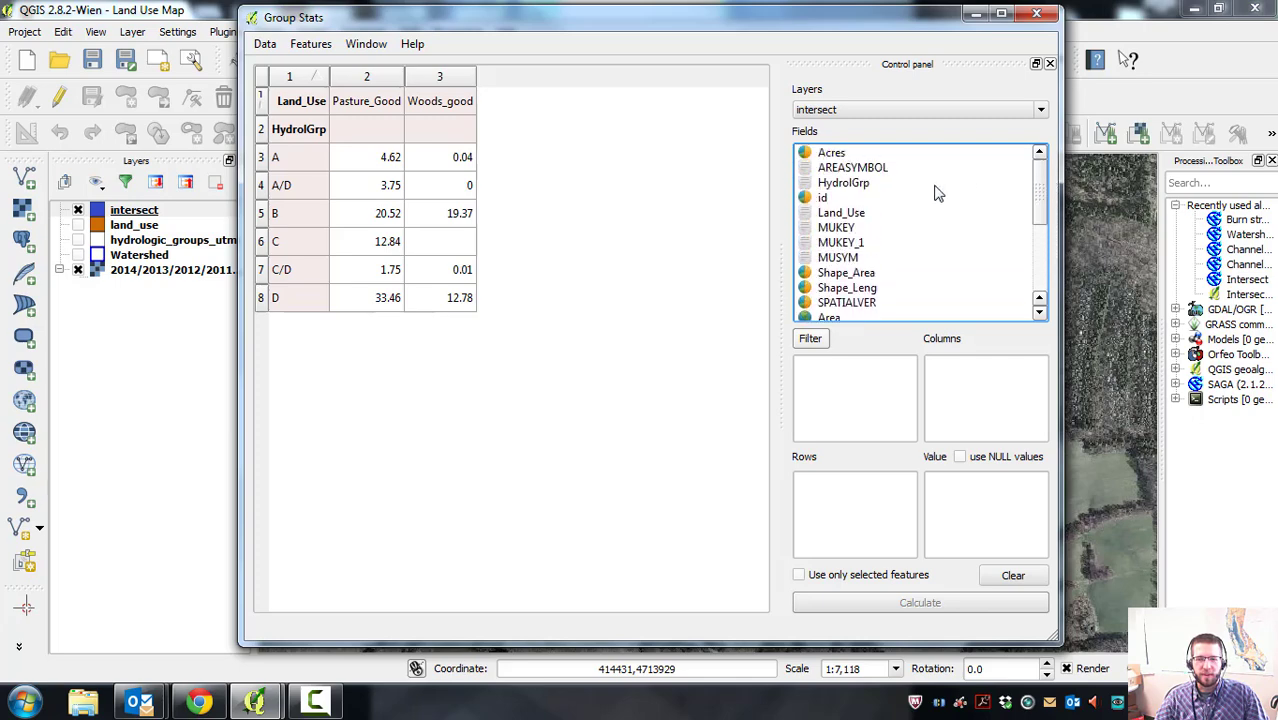
pyautogui.moveTo(842, 213); pyautogui.dragTo(829, 504)
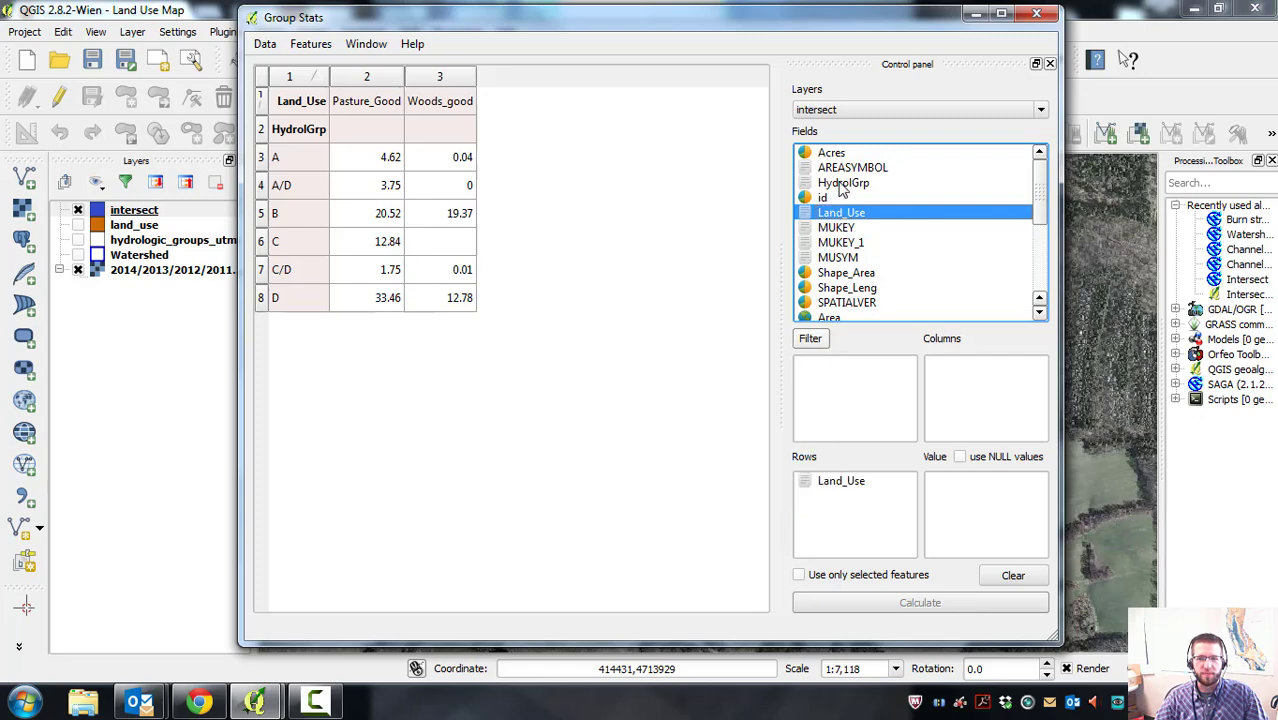
pyautogui.moveTo(843, 183); pyautogui.dragTo(795, 514)
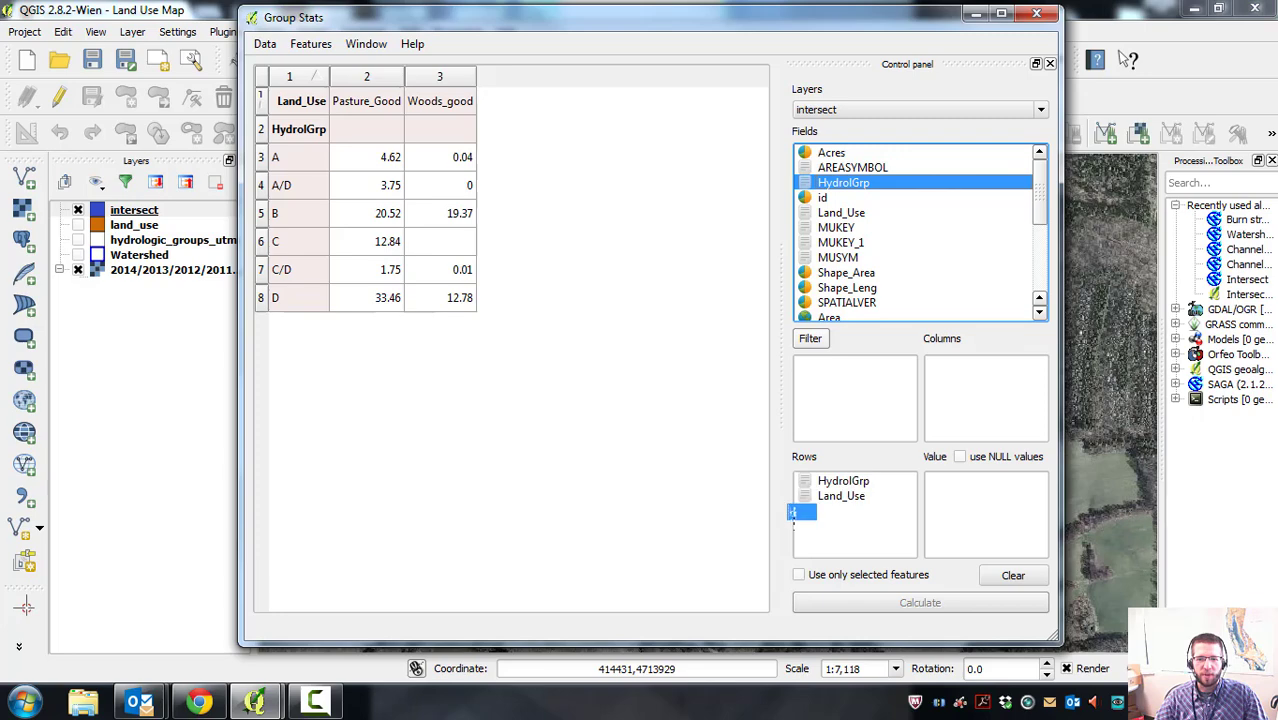
# Use the sum of Acres as the summary value, leave the columns empty and calculate the statistics table.
pyautogui.click(968, 396)
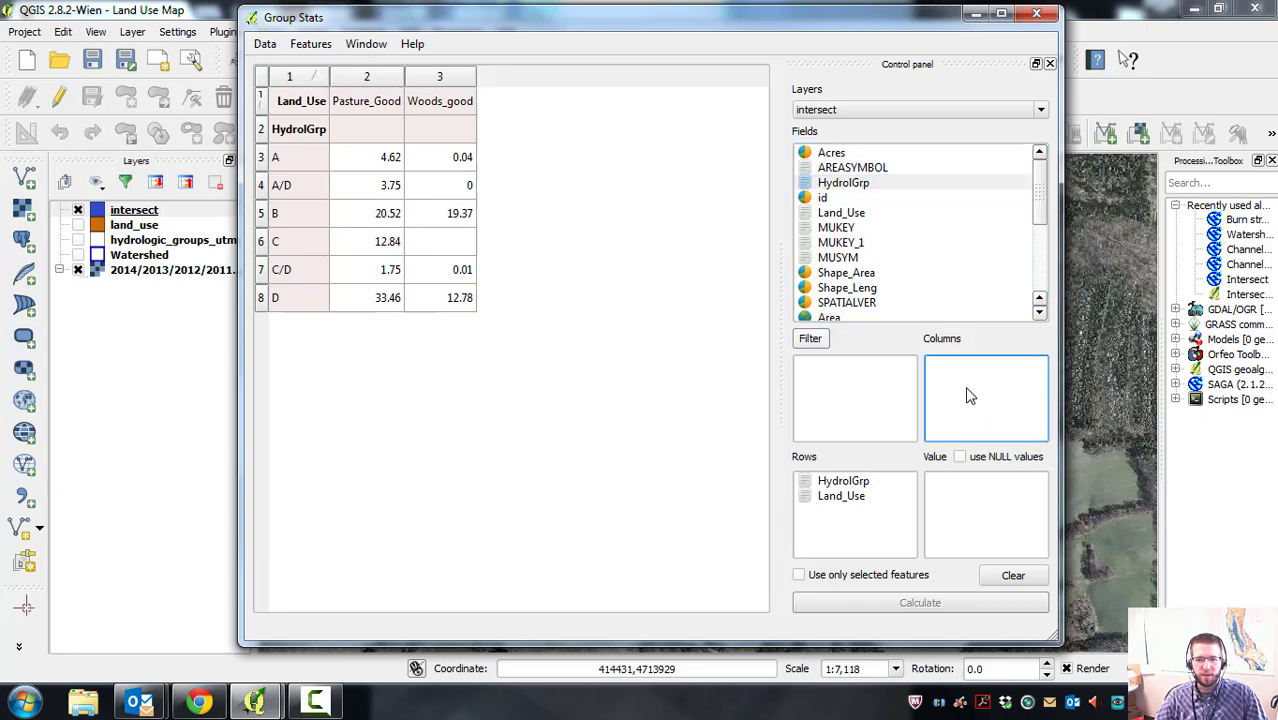
pyautogui.click(986, 515)
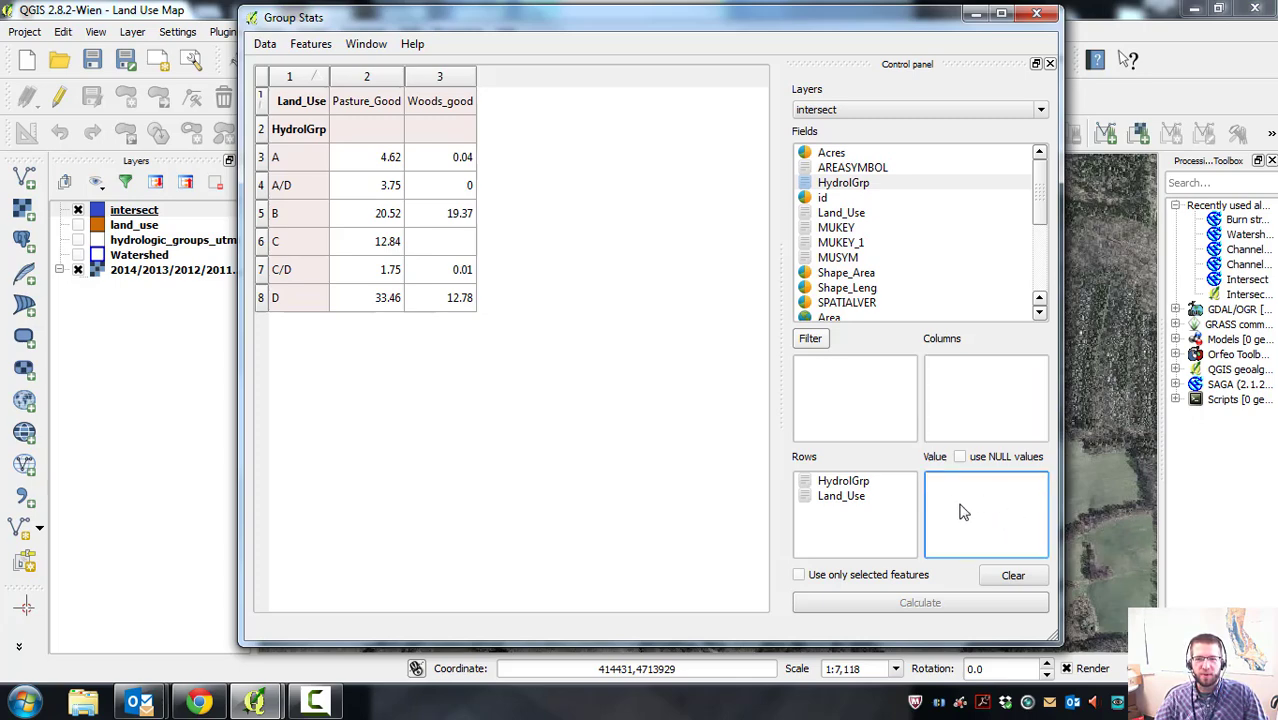
pyautogui.moveTo(1041, 195)
pyautogui.mouseDown()
pyautogui.moveTo(1050, 258)
pyautogui.moveTo(1043, 190)
pyautogui.mouseUp()
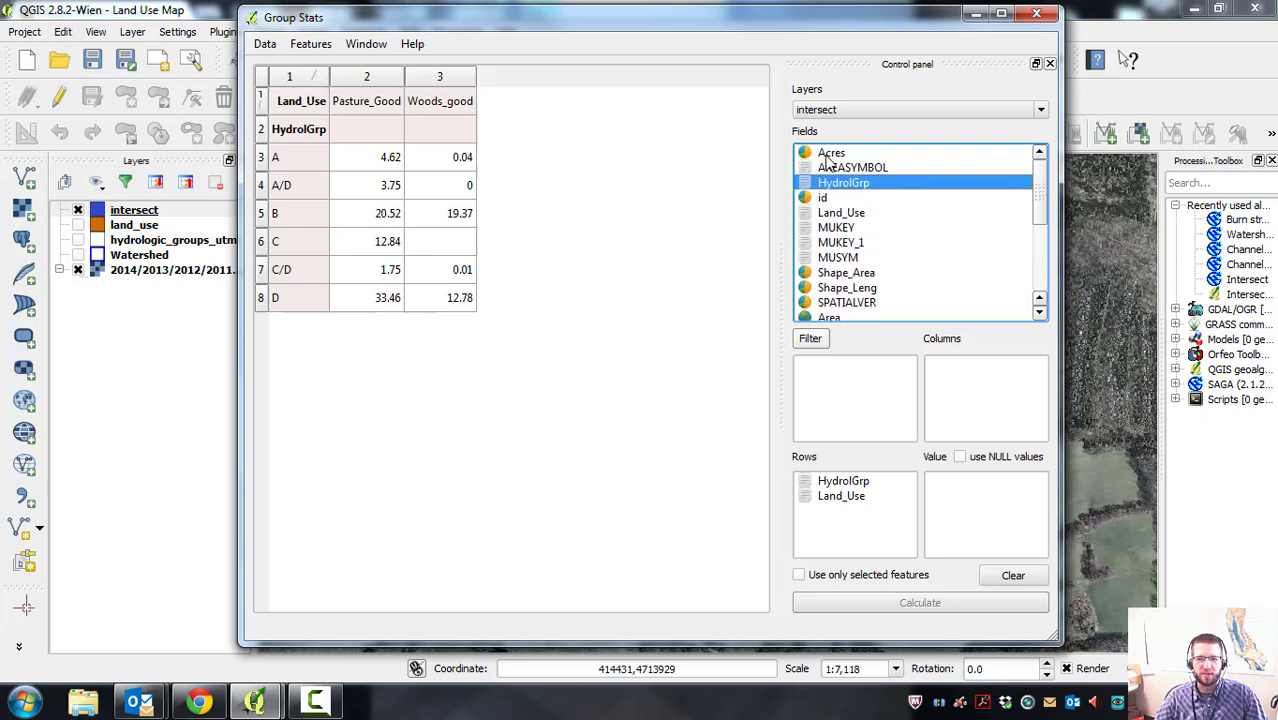
pyautogui.moveTo(834, 161); pyautogui.dragTo(938, 534)
pyautogui.moveTo(1041, 200); pyautogui.dragTo(1045, 214)
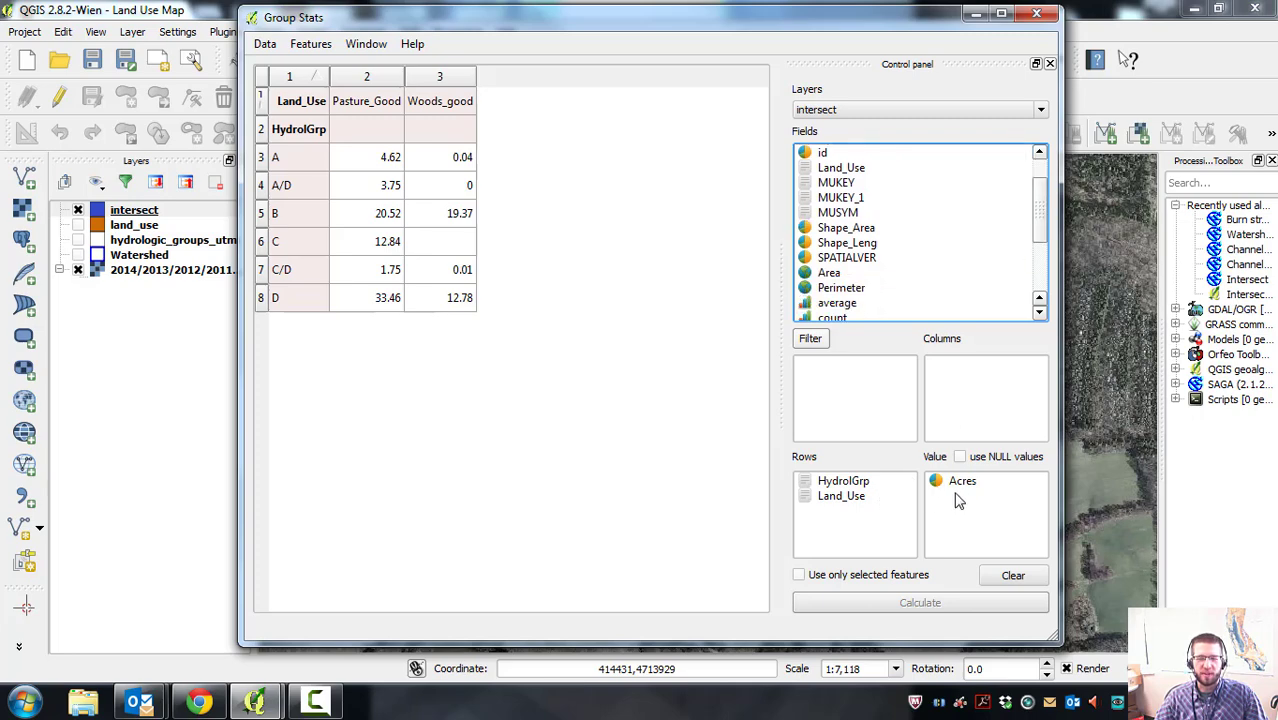
pyautogui.scroll(-3, 1029, 230)
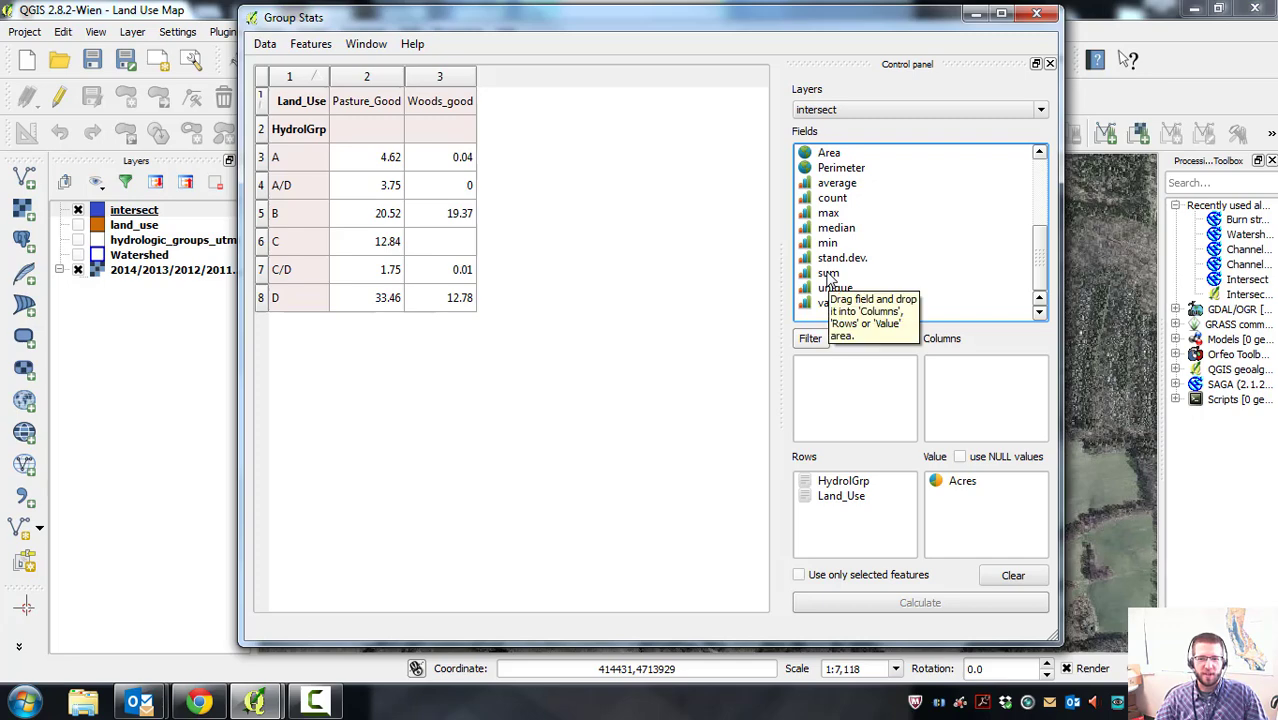
pyautogui.moveTo(827, 273); pyautogui.dragTo(946, 493)
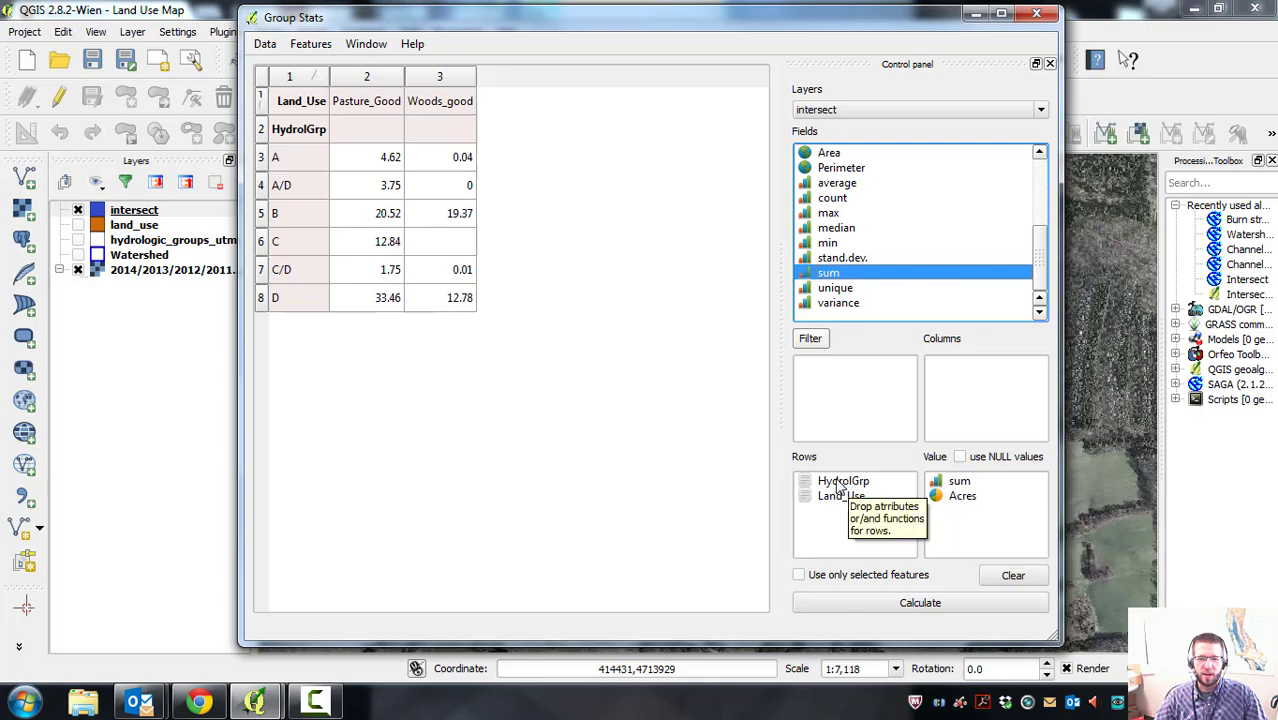
pyautogui.click(914, 606)
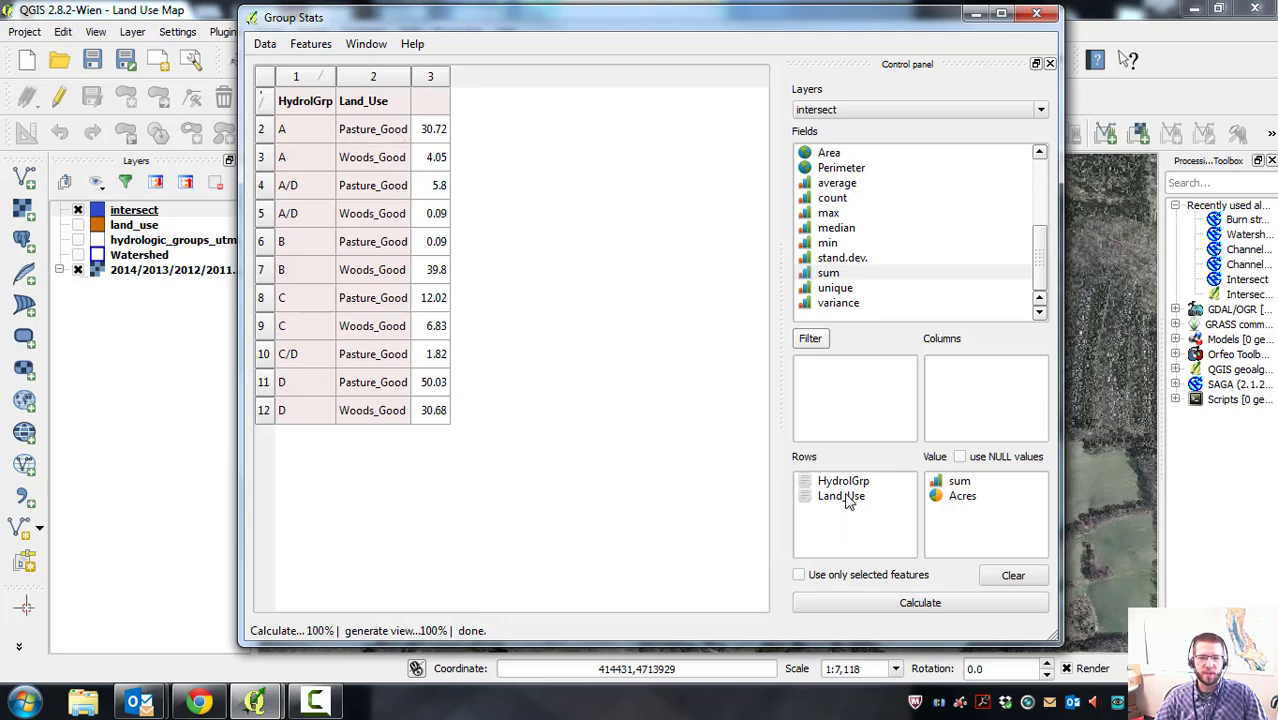
# Move Land_Use from the rows to the columns and recalculate the table.
pyautogui.moveTo(845, 497); pyautogui.dragTo(940, 378)
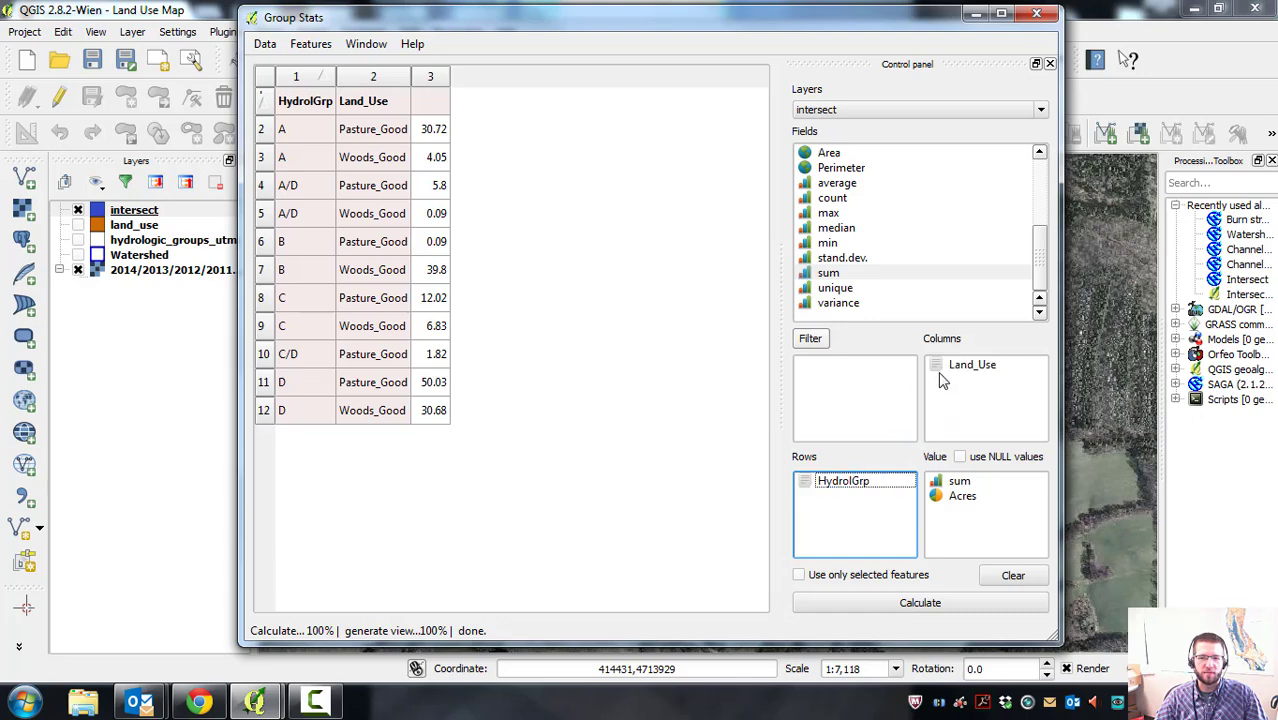
pyautogui.click(920, 602)
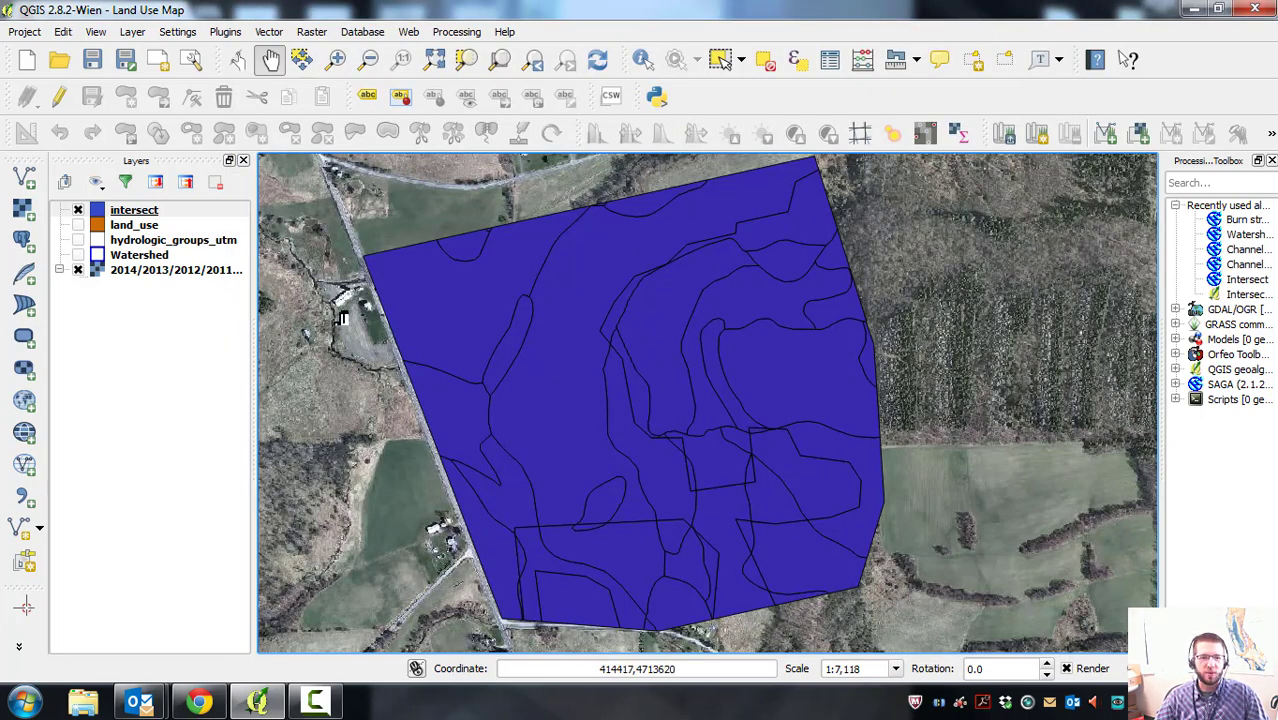
# Select the land_use layer and turn on its visibility.
pyautogui.moveTo(340, 318); pyautogui.dragTo(374, 326)
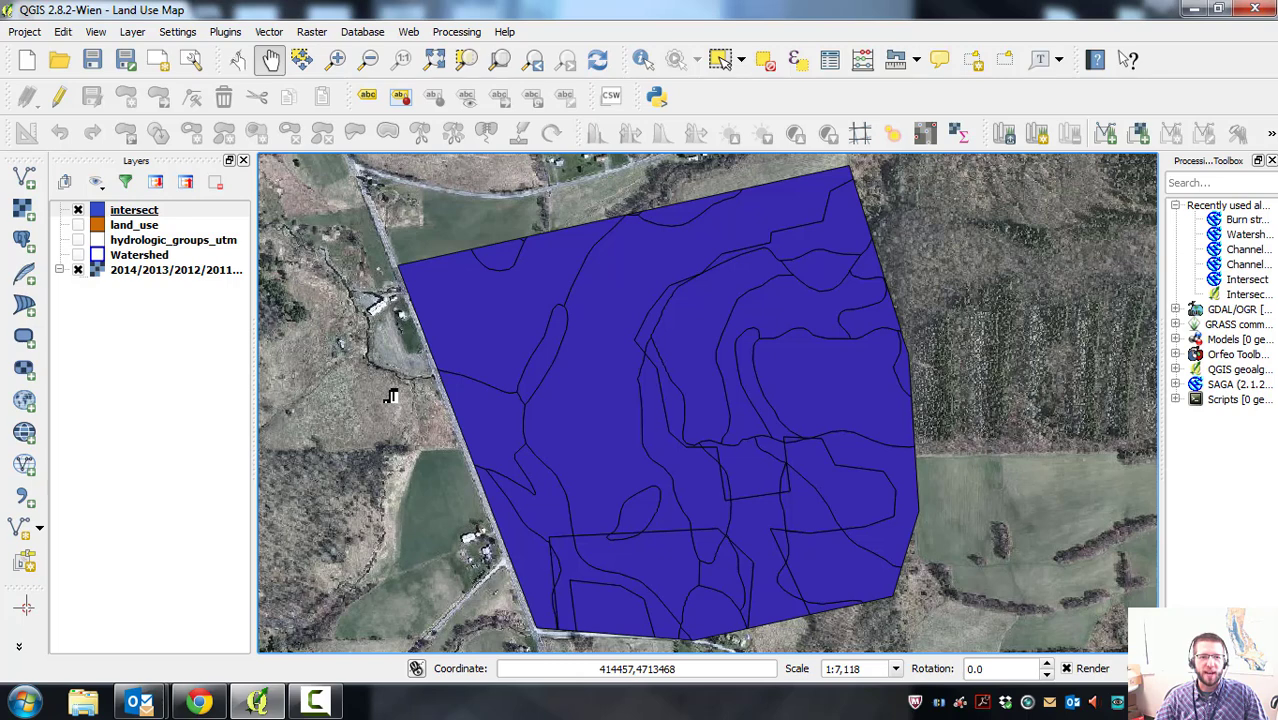
pyautogui.click(130, 228)
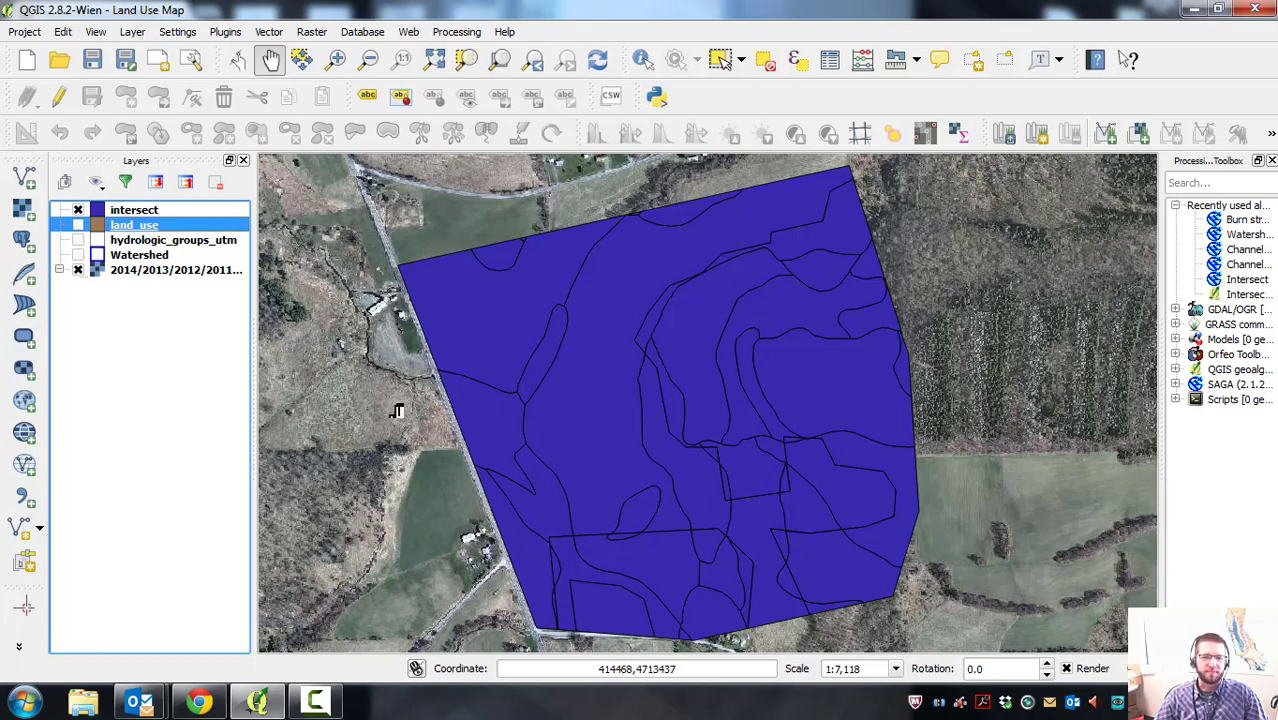
pyautogui.moveTo(398, 401); pyautogui.dragTo(430, 397)
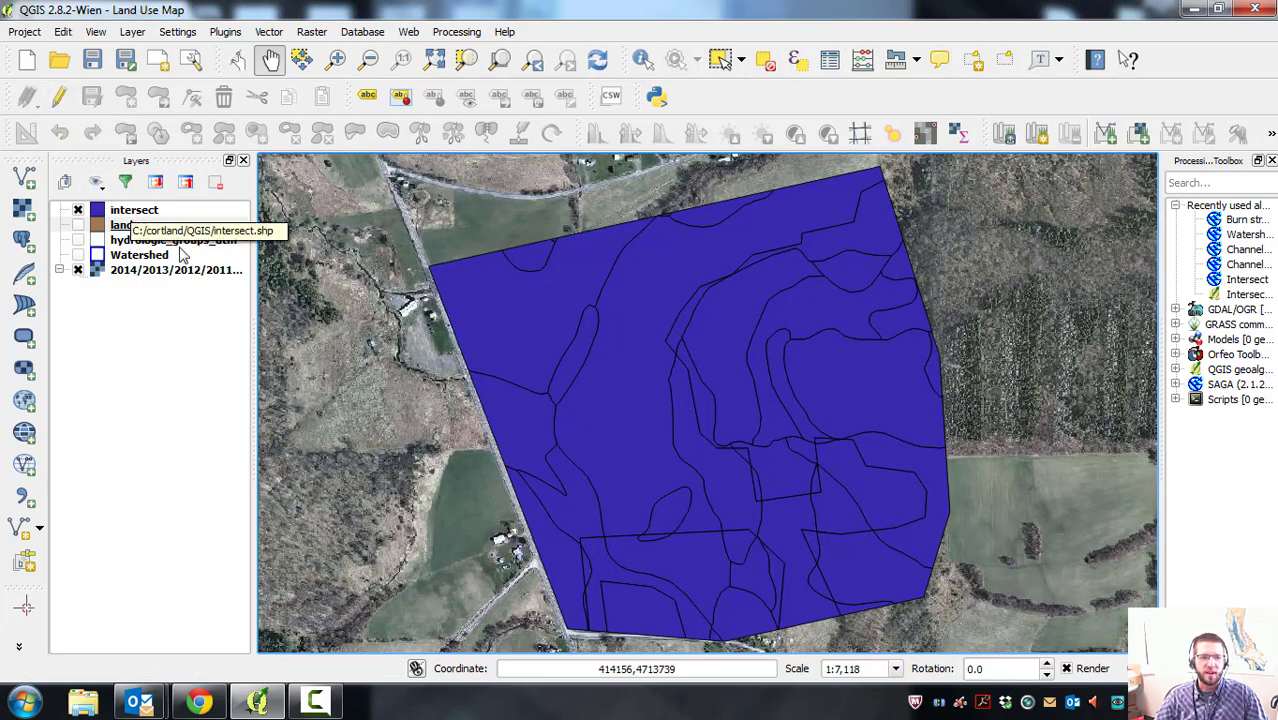
pyautogui.click(130, 228)
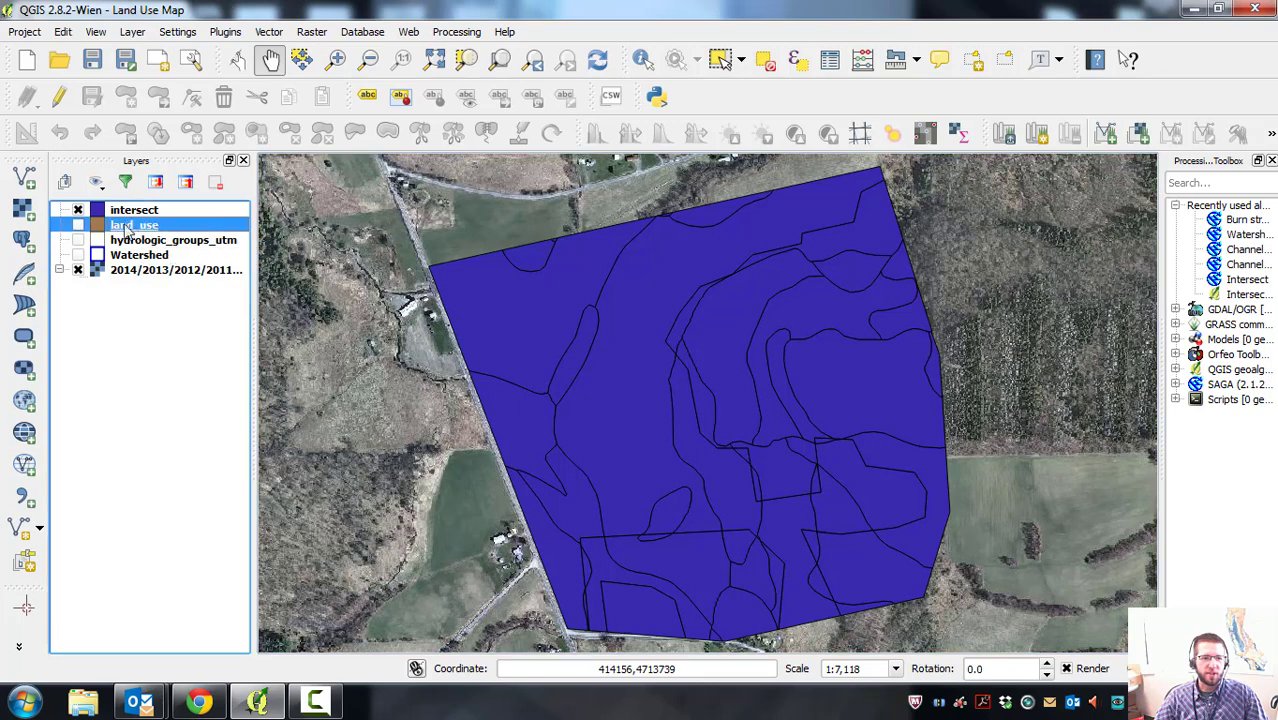
pyautogui.click(78, 226)
# Put the land_use and intersect layers into edit mode and switch the active layer between them.
pyautogui.click(59, 96)
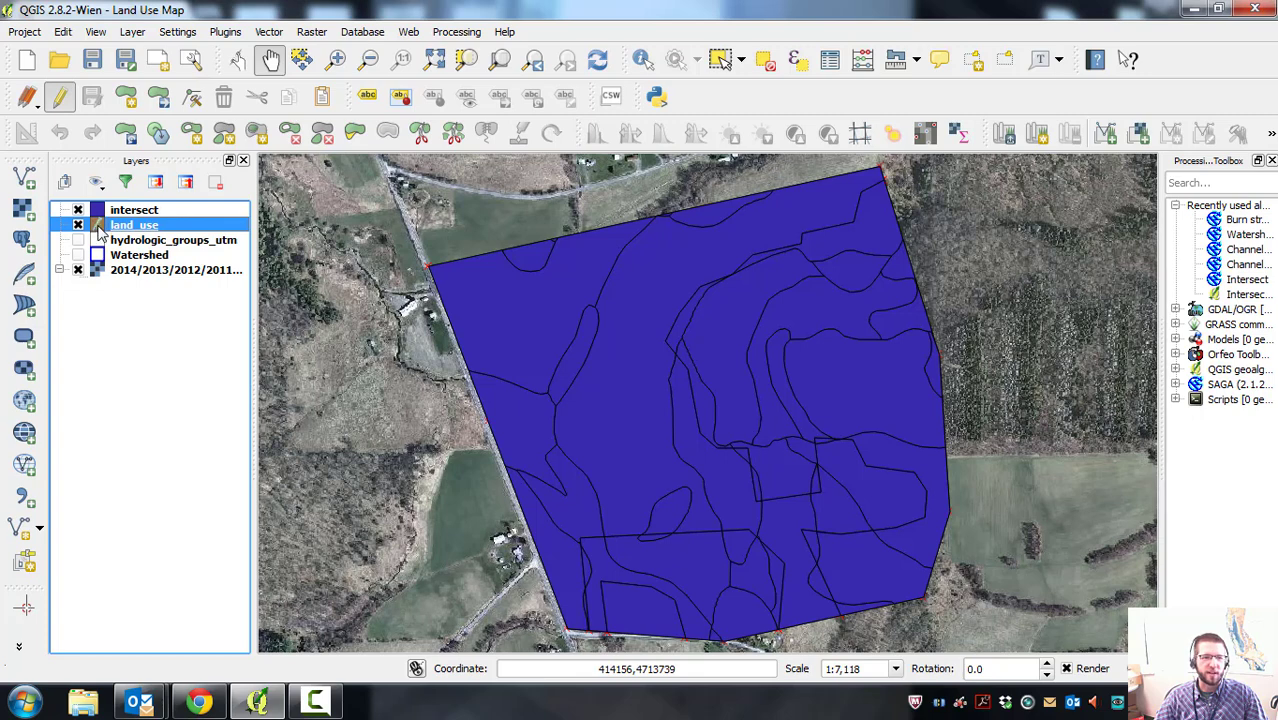
pyautogui.click(122, 243)
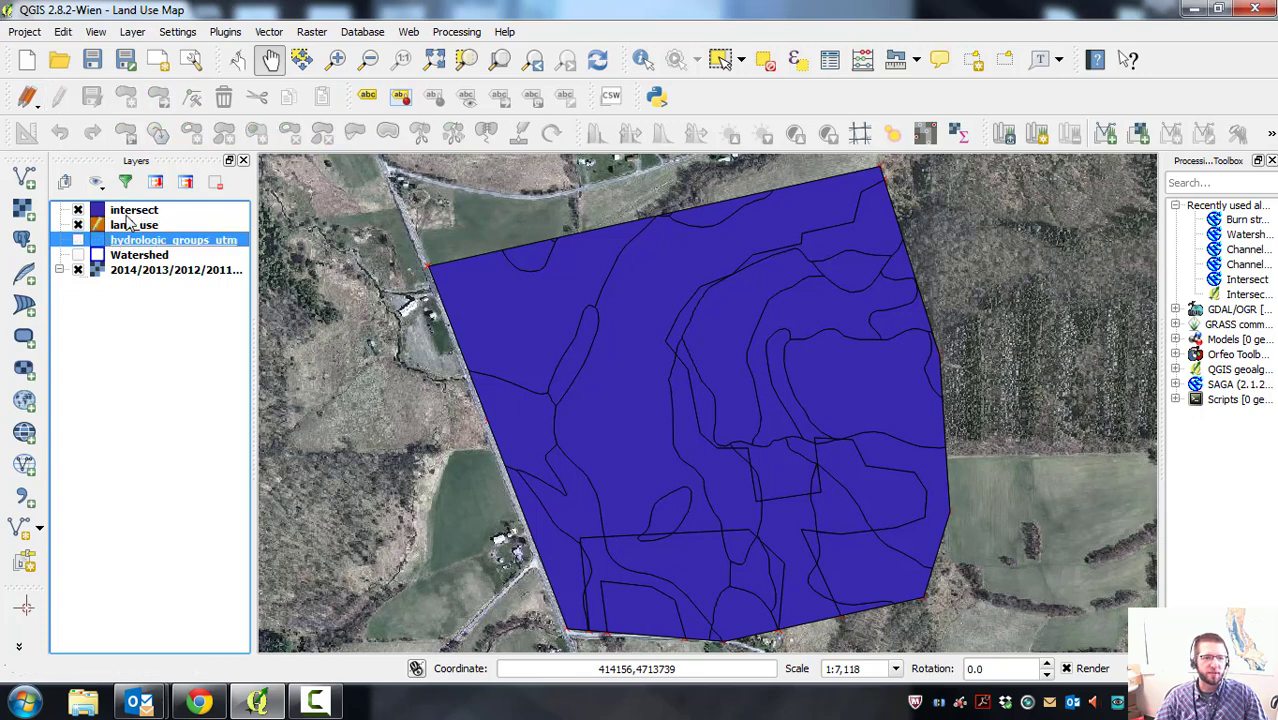
pyautogui.click(128, 213)
pyautogui.click(62, 98)
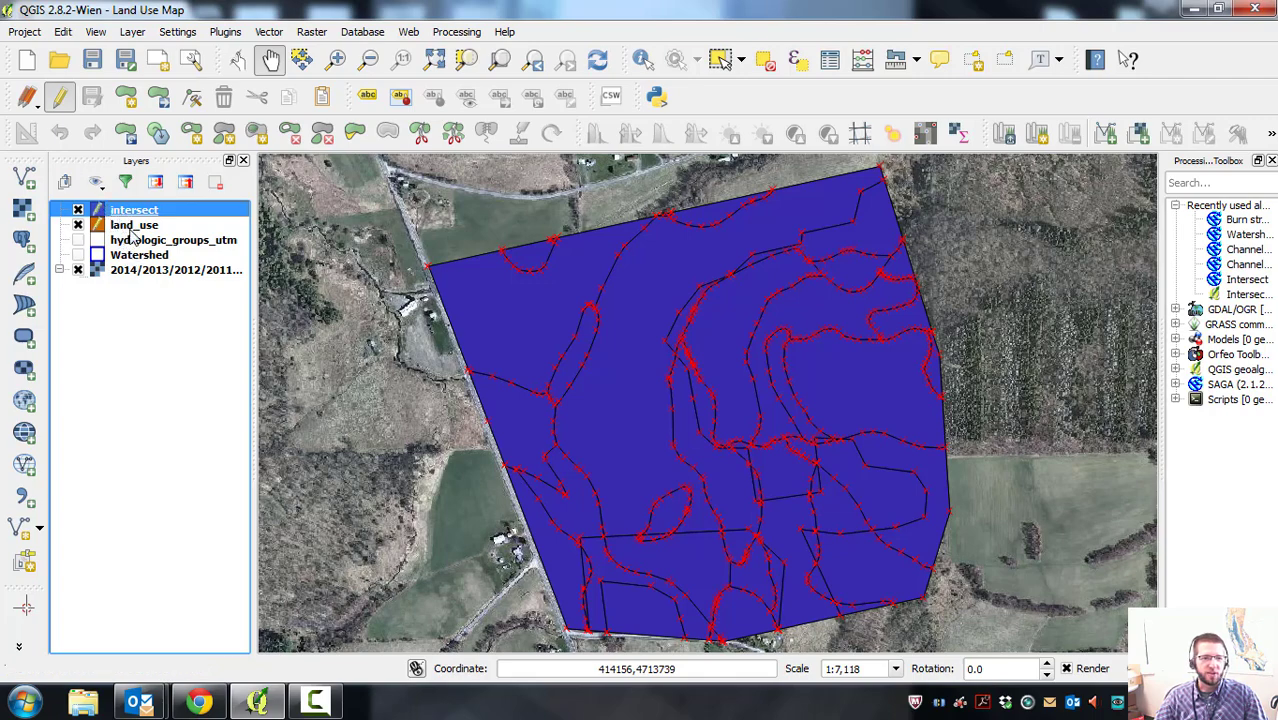
pyautogui.click(132, 228)
pyautogui.click(130, 212)
pyautogui.click(128, 224)
pyautogui.click(130, 211)
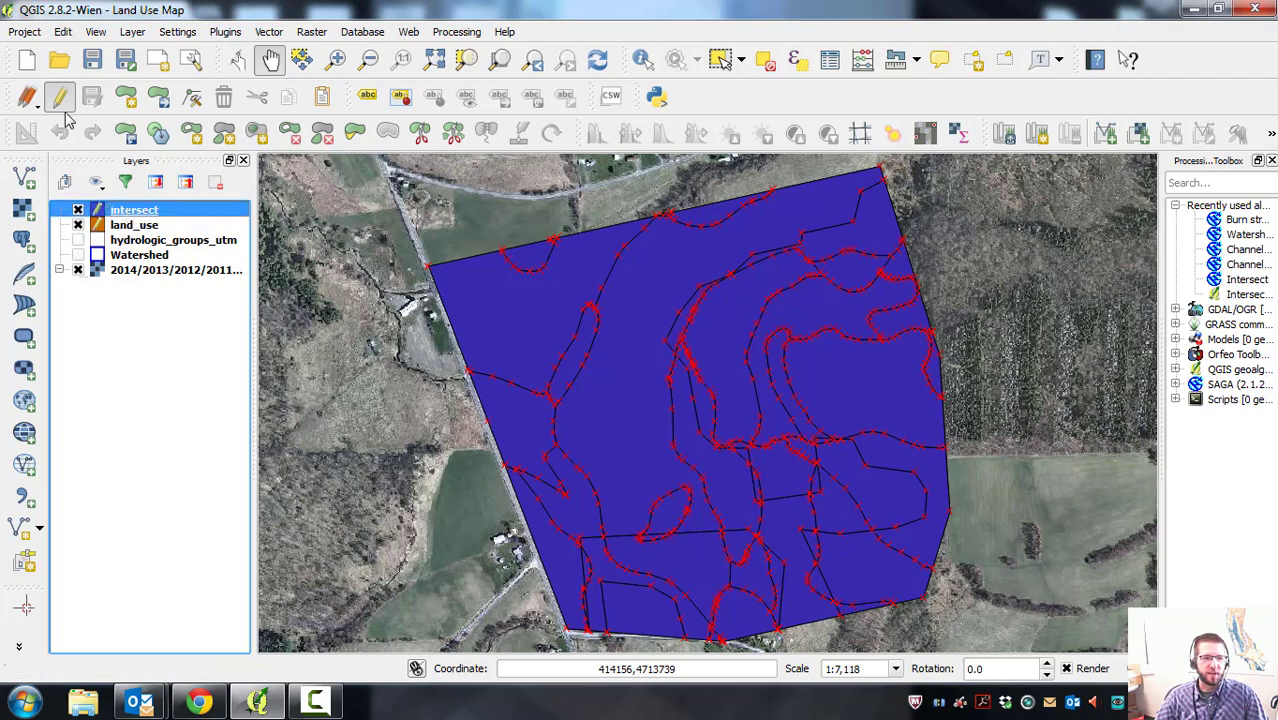
# Stop editing the intersect and land_use layers.
pyautogui.click(62, 98)
pyautogui.click(132, 225)
pyautogui.click(62, 98)
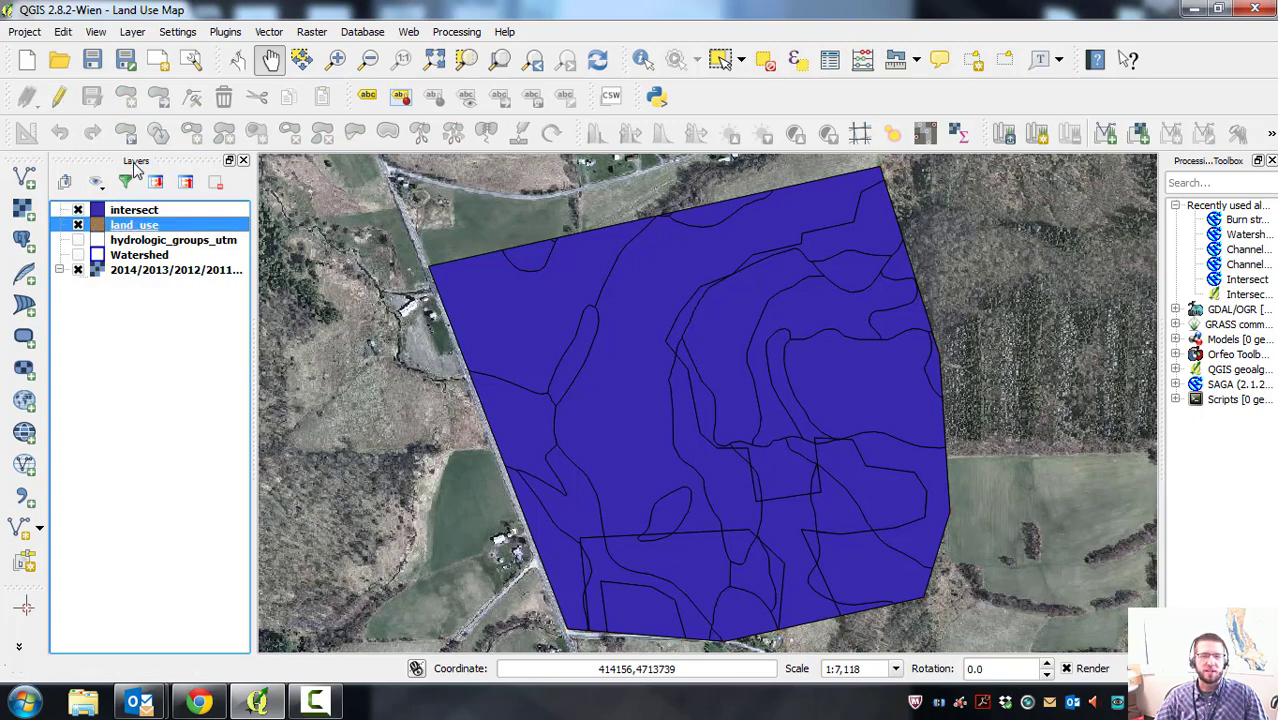
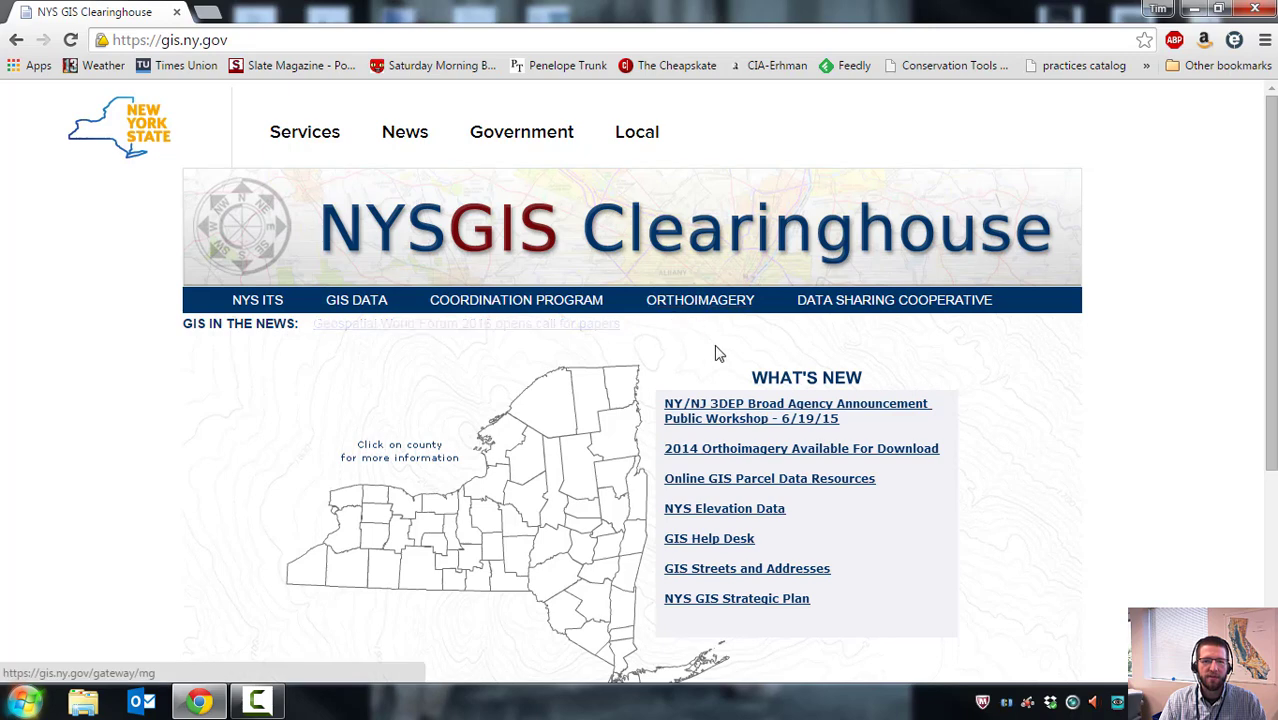
# Open the Clearinghouse's orthoimagery page and launch the NYS Orthos Online viewer from it.
pyautogui.click(686, 308)
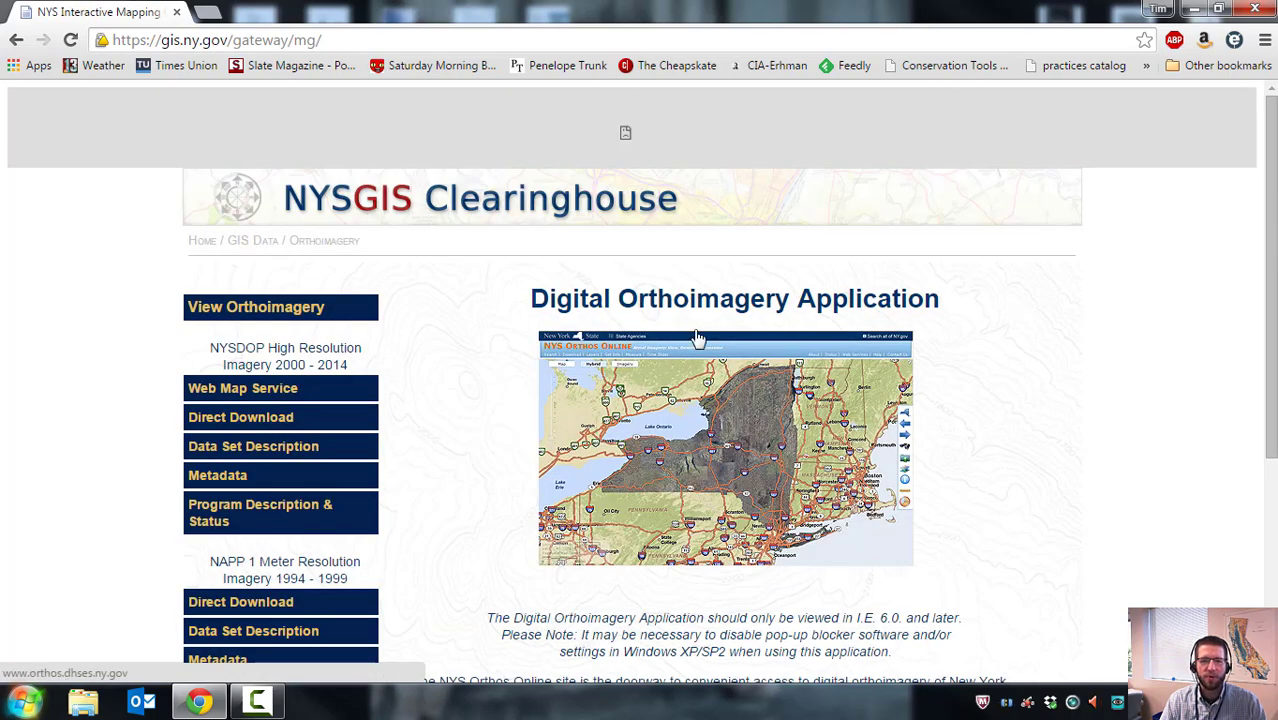
pyautogui.click(716, 430)
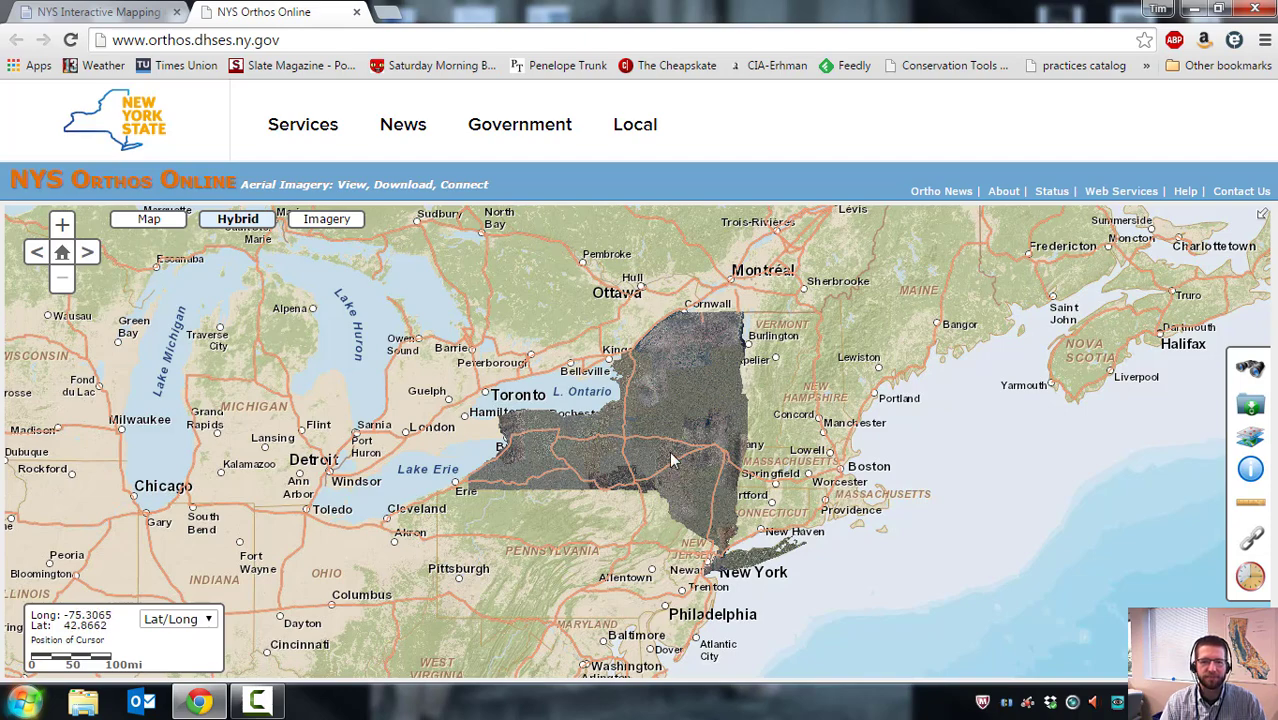
# List the downloadable data for the current view around the RT-26 and Wheler Dr junction, and open its DEM results.
pyautogui.scroll(1, 643, 452)
pyautogui.scroll(3, 641, 445)
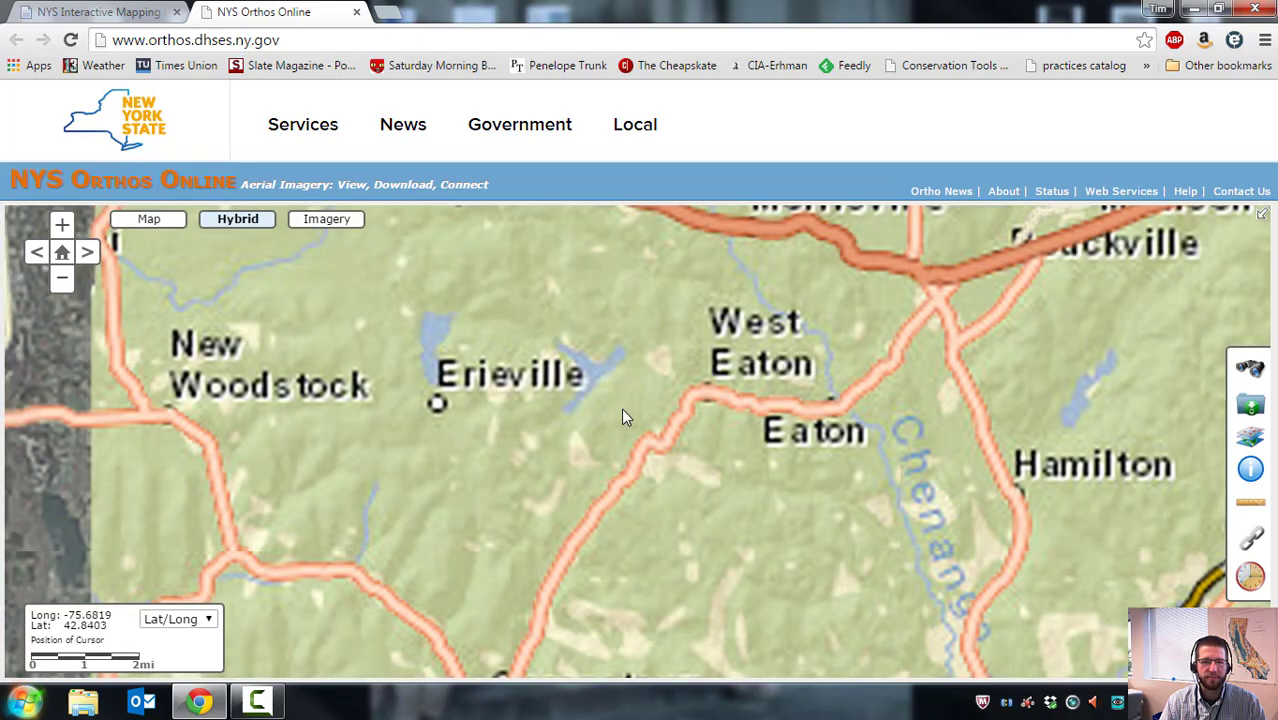
pyautogui.scroll(5, 621, 408)
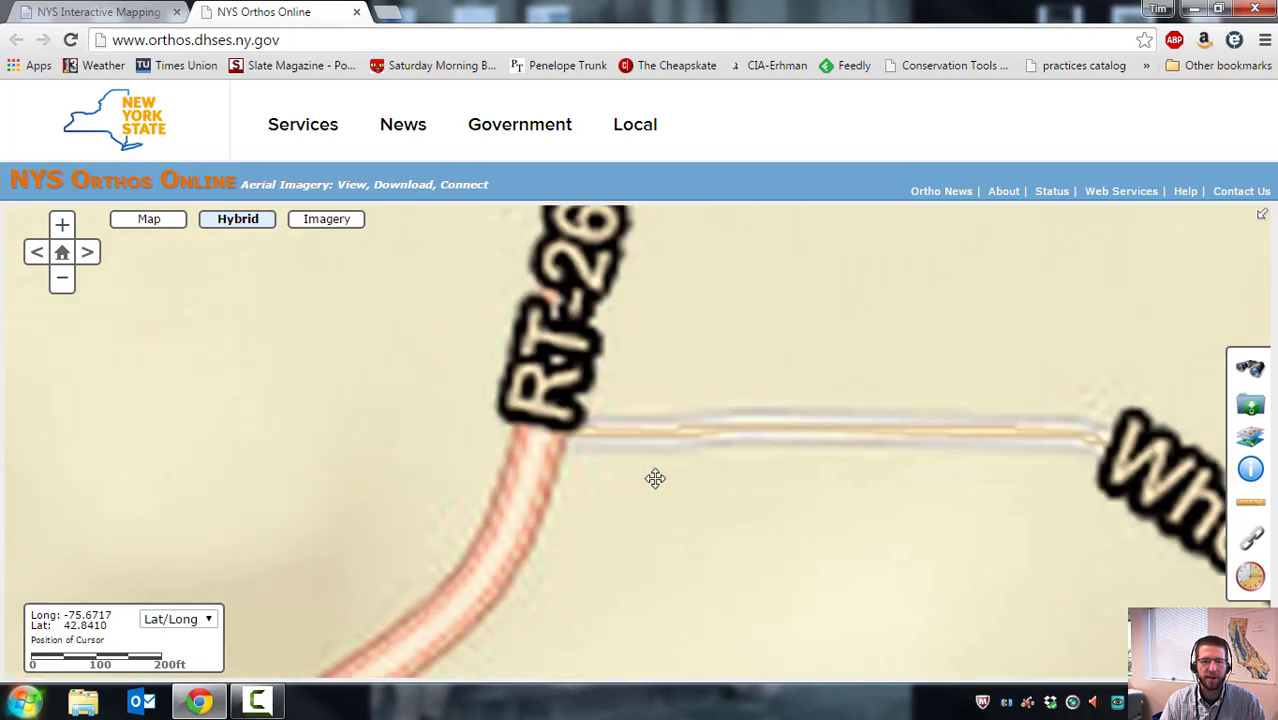
pyautogui.moveTo(653, 479); pyautogui.dragTo(685, 474)
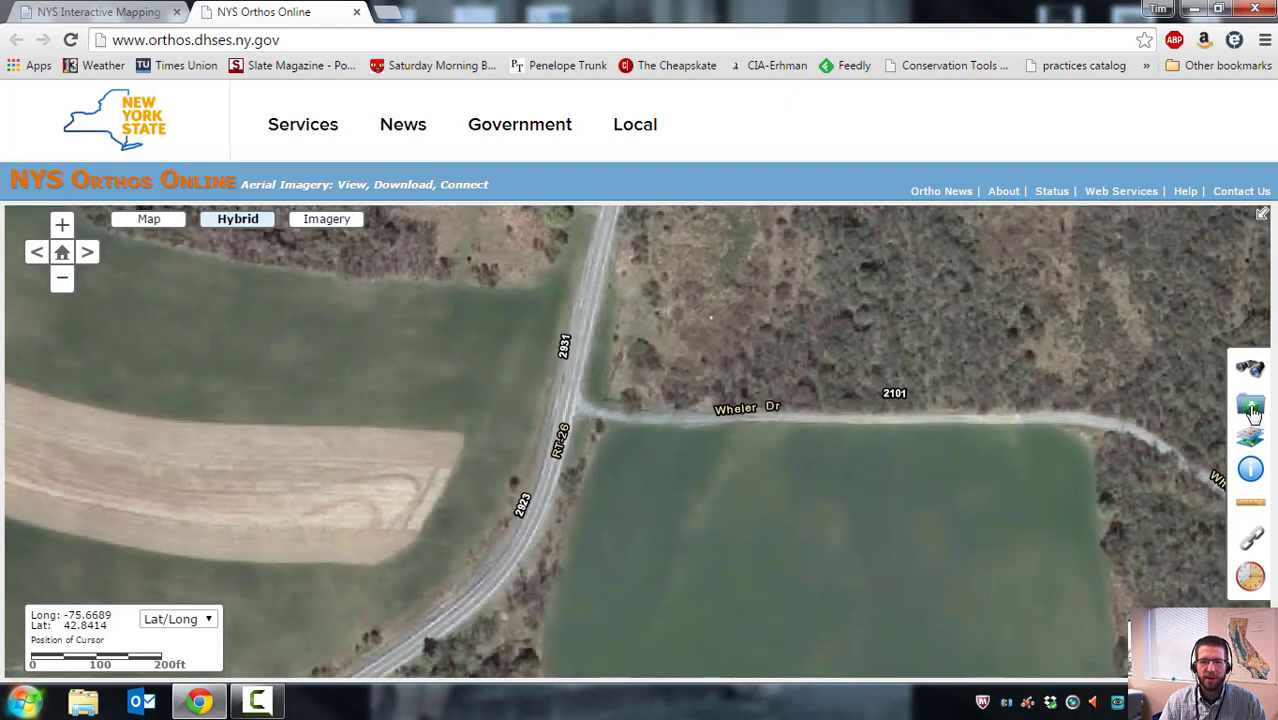
pyautogui.click(1252, 410)
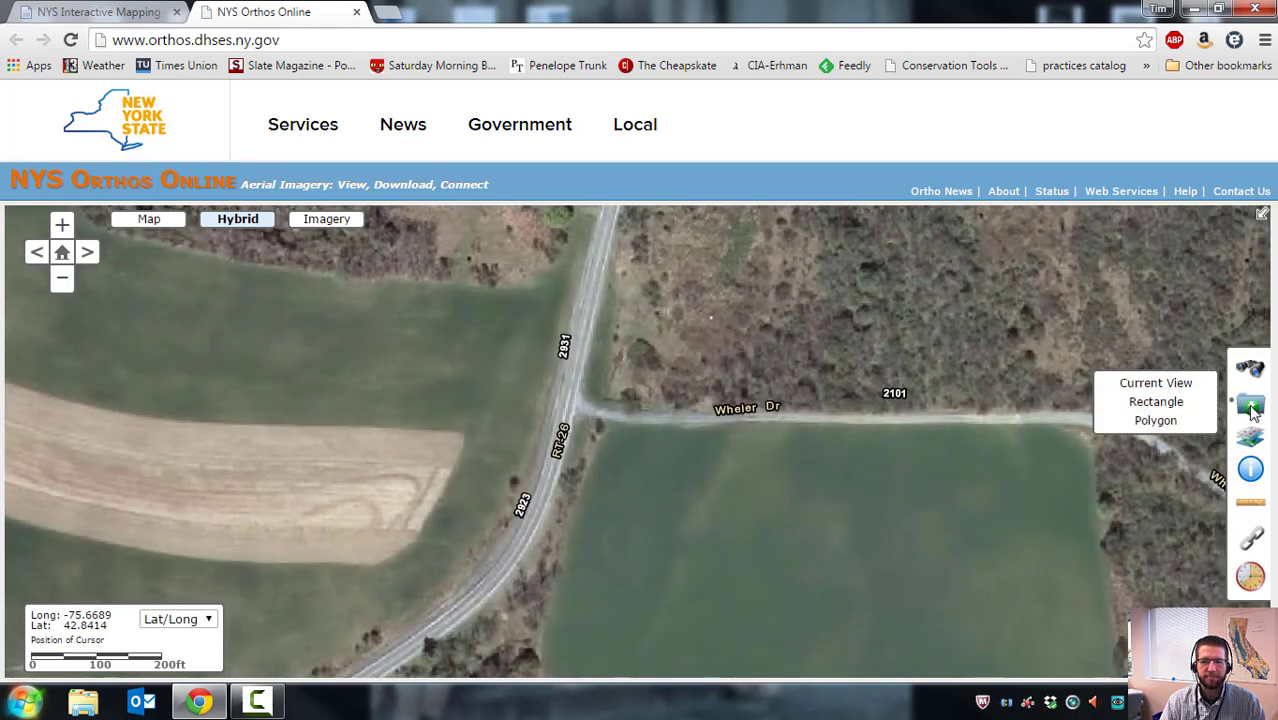
pyautogui.click(1156, 385)
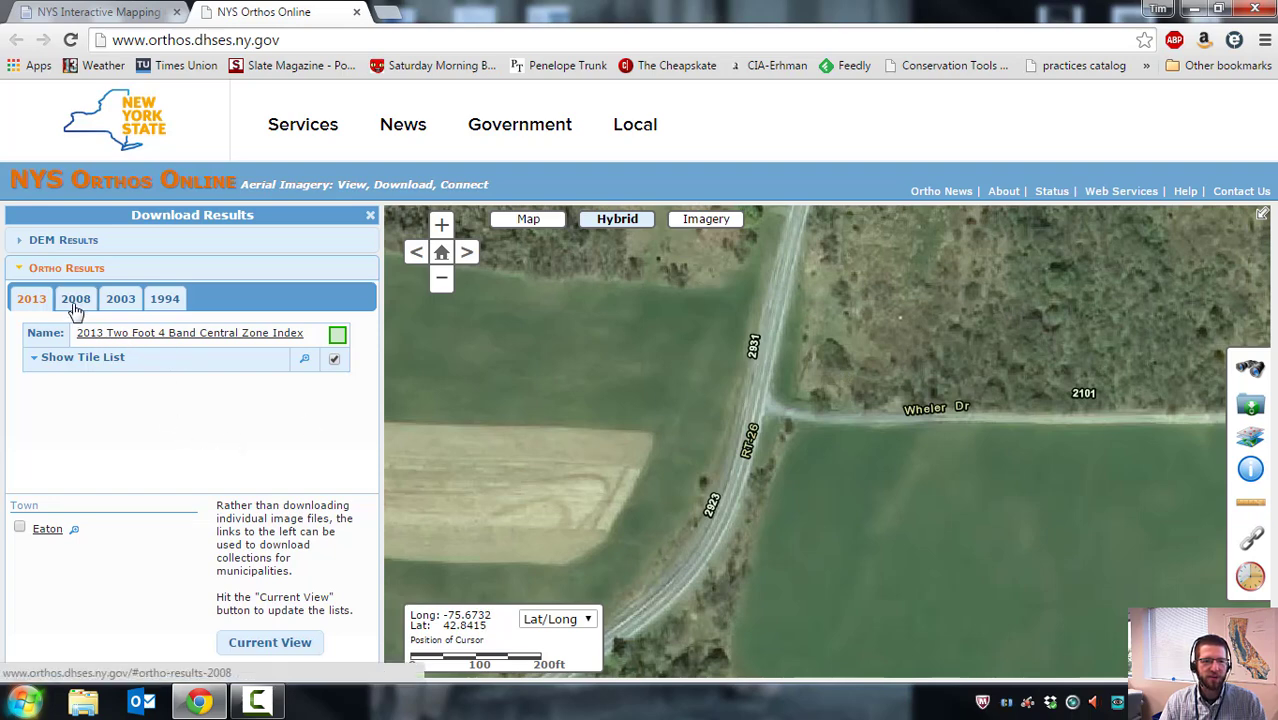
pyautogui.click(48, 248)
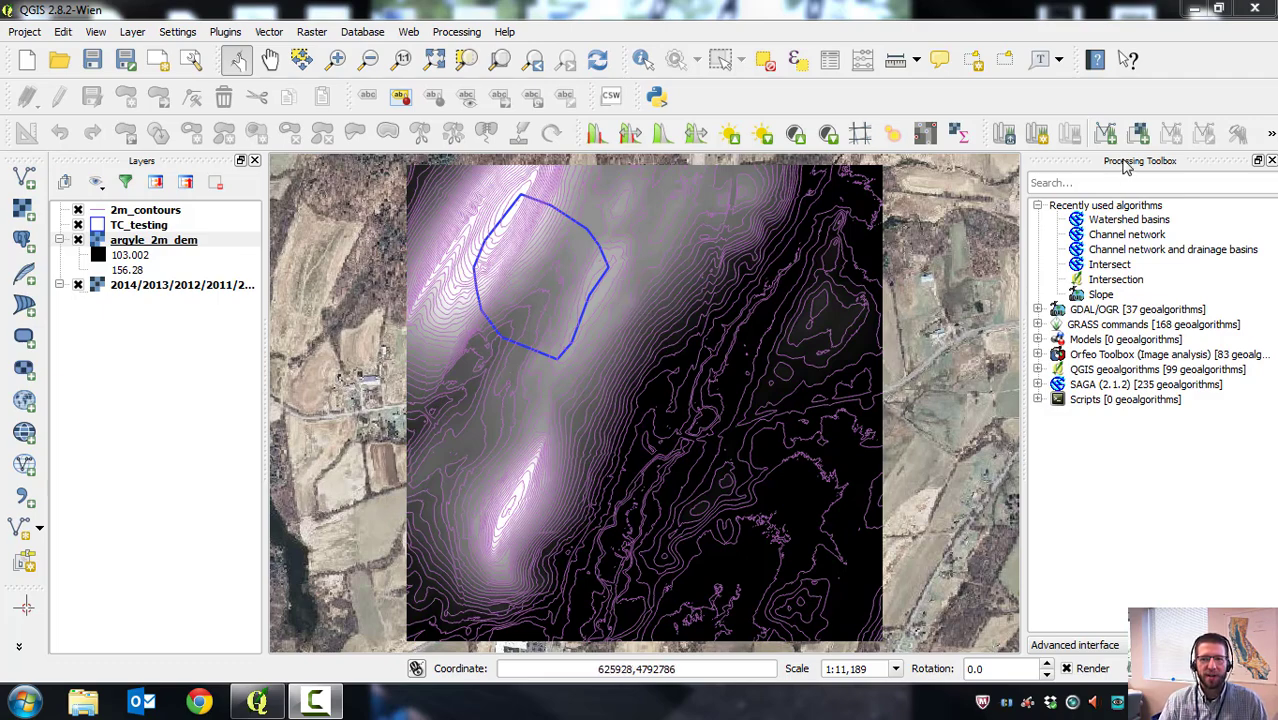
# Search the processing algorithms for slope and open the GDAL Slope tool for argyle_2m_dem.
pyautogui.click(456, 33)
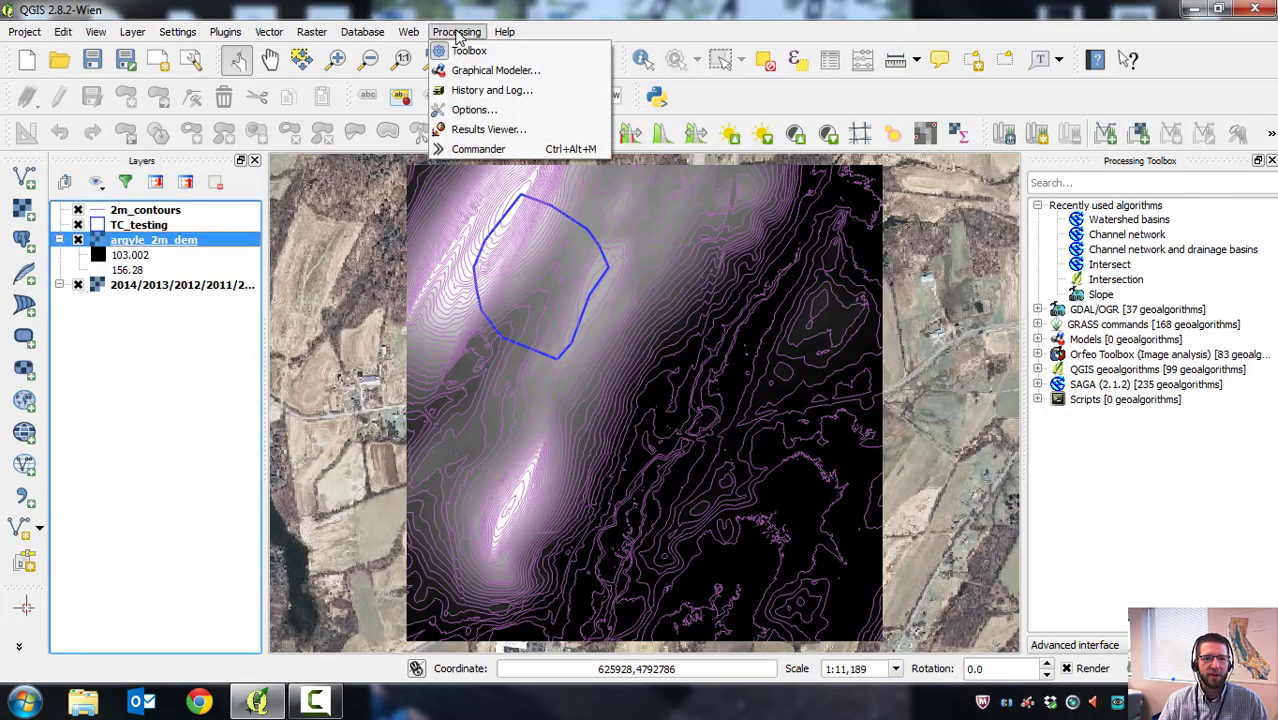
pyautogui.click(522, 16)
pyautogui.click(1087, 183)
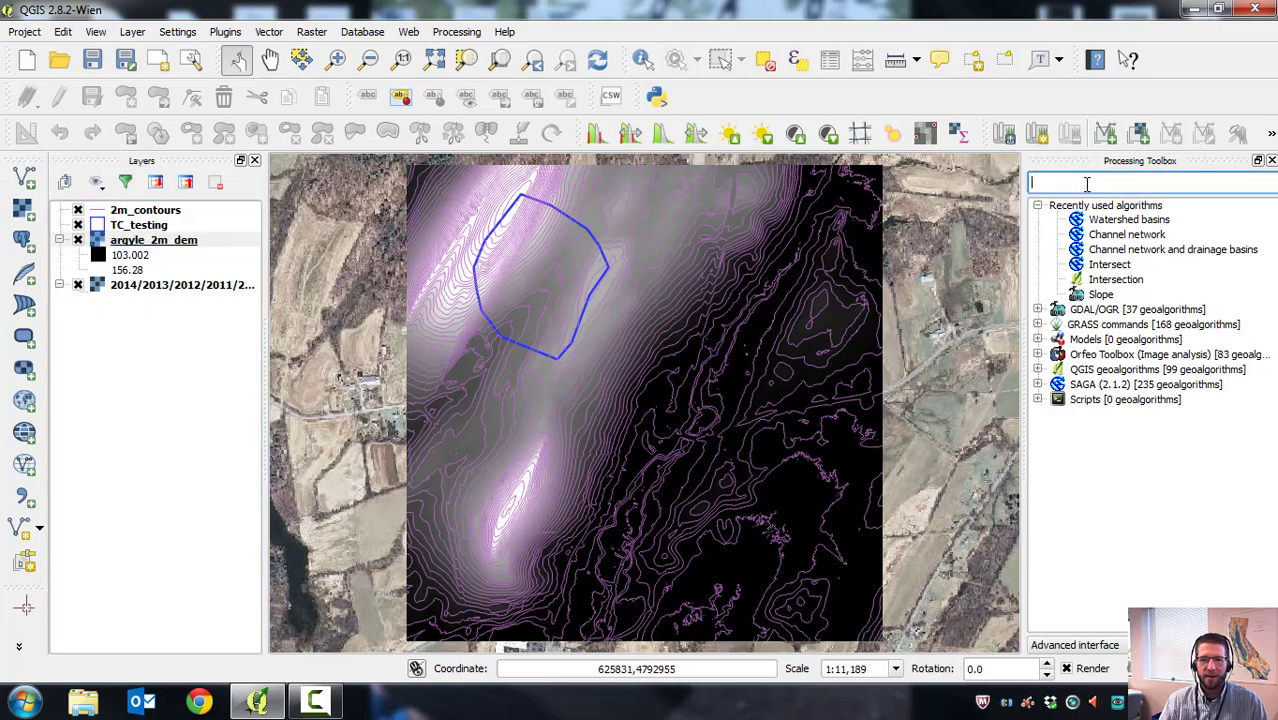
pyautogui.write('slope')
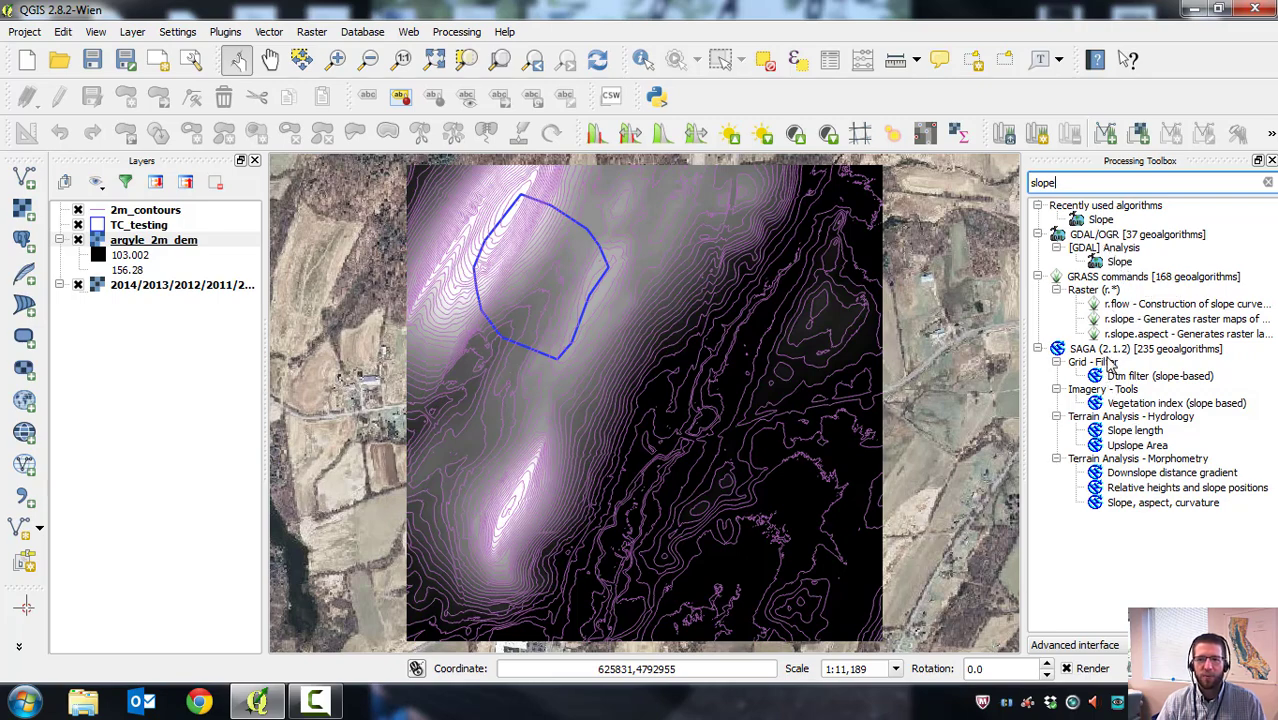
pyautogui.doubleClick(1118, 266)
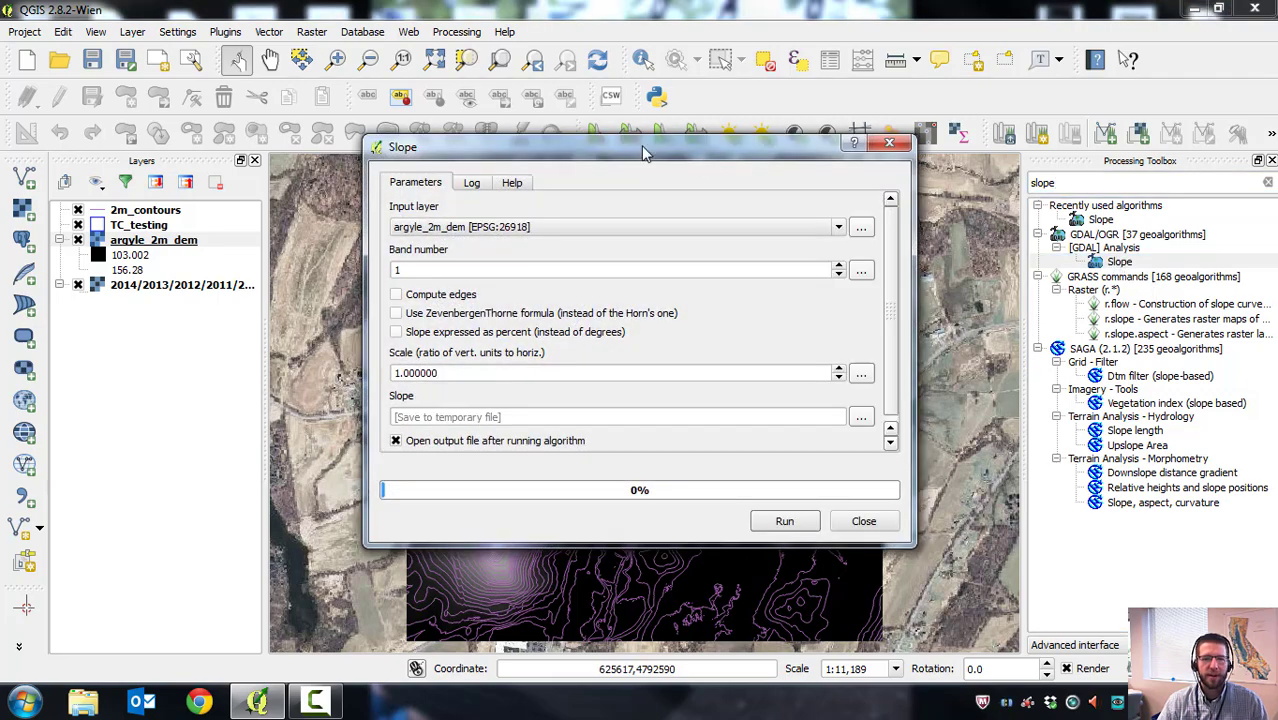
pyautogui.moveTo(647, 154); pyautogui.dragTo(630, 224)
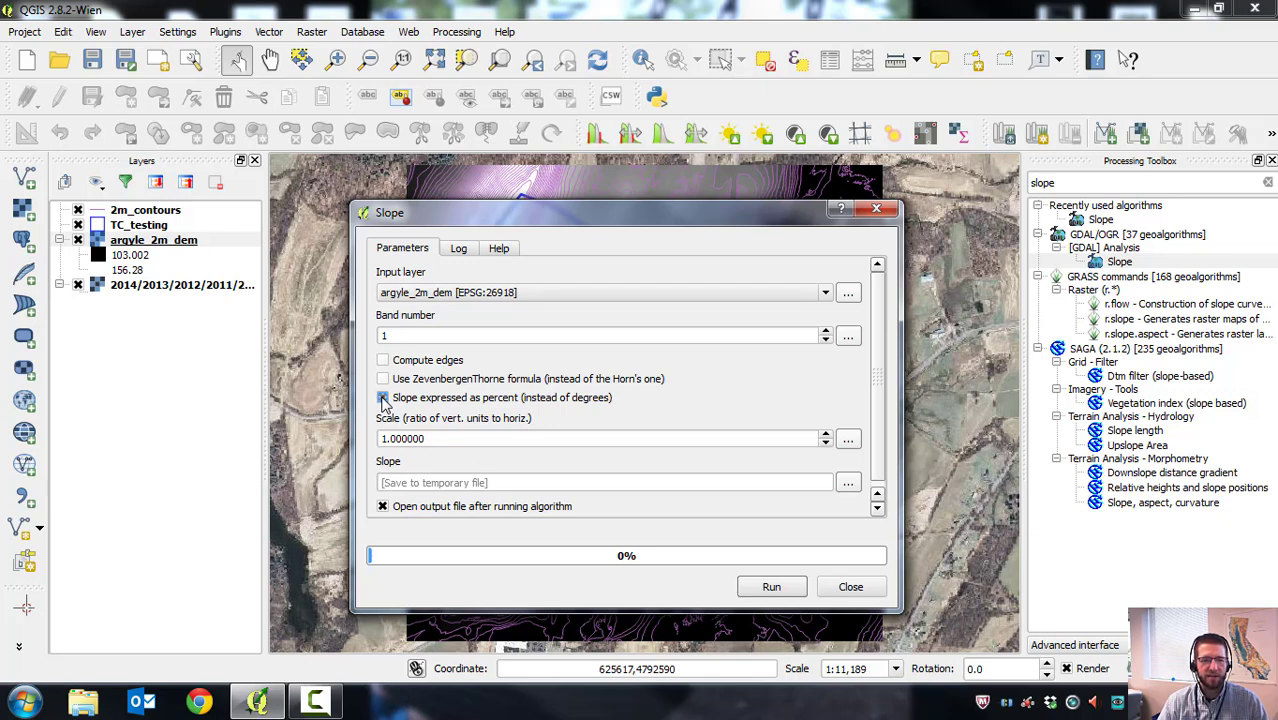
# Express the slope as percent and set the output file to 2m_slope_1.tif in the Rural hydrology example folder.
pyautogui.click(383, 398)
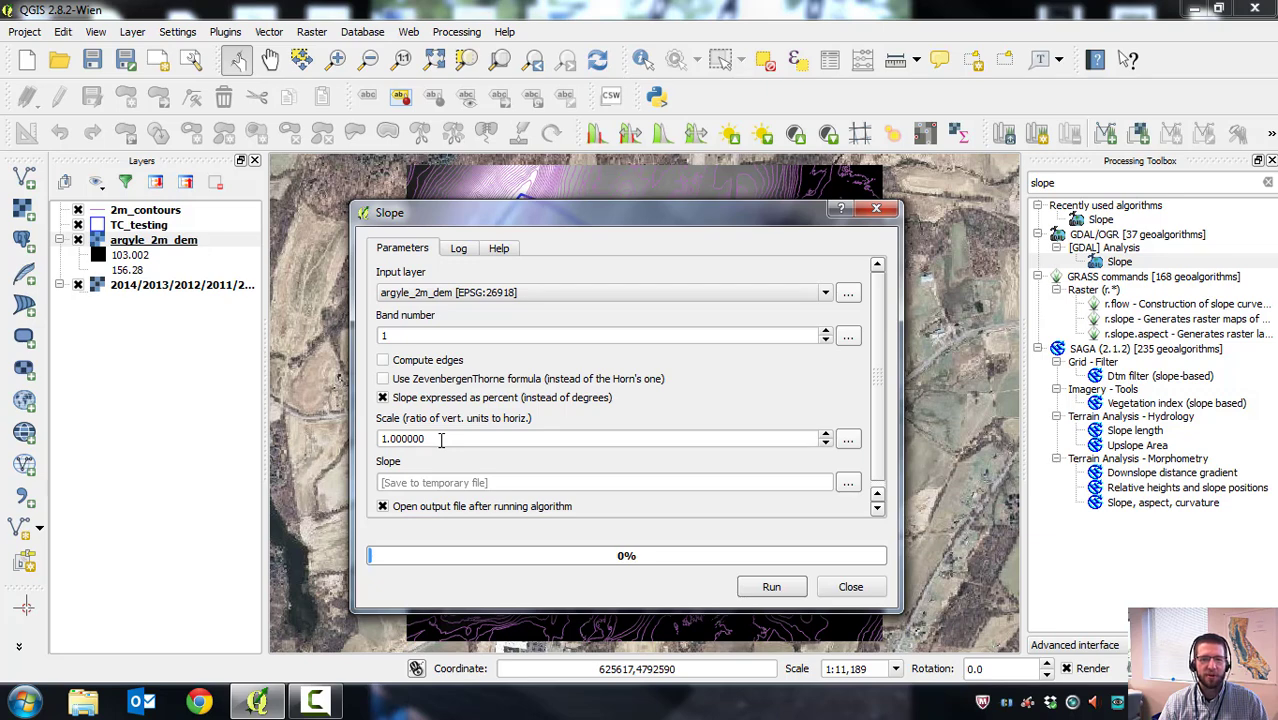
pyautogui.click(479, 485)
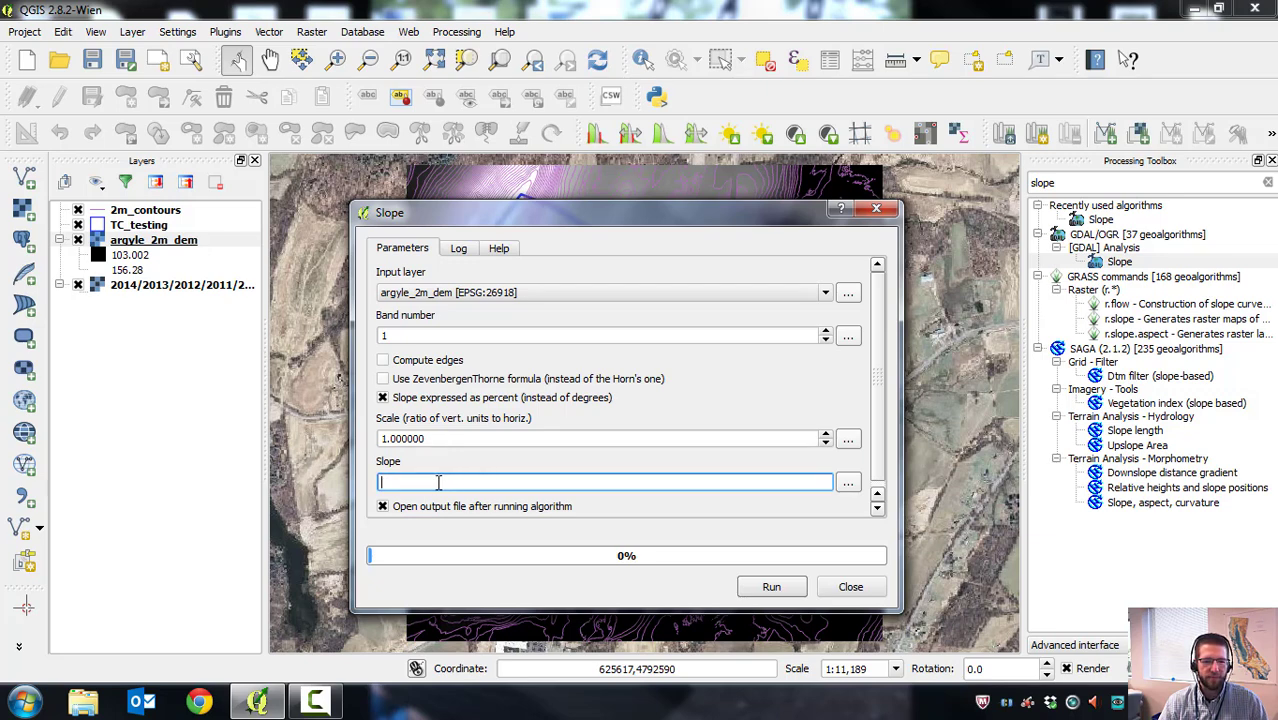
pyautogui.click(850, 484)
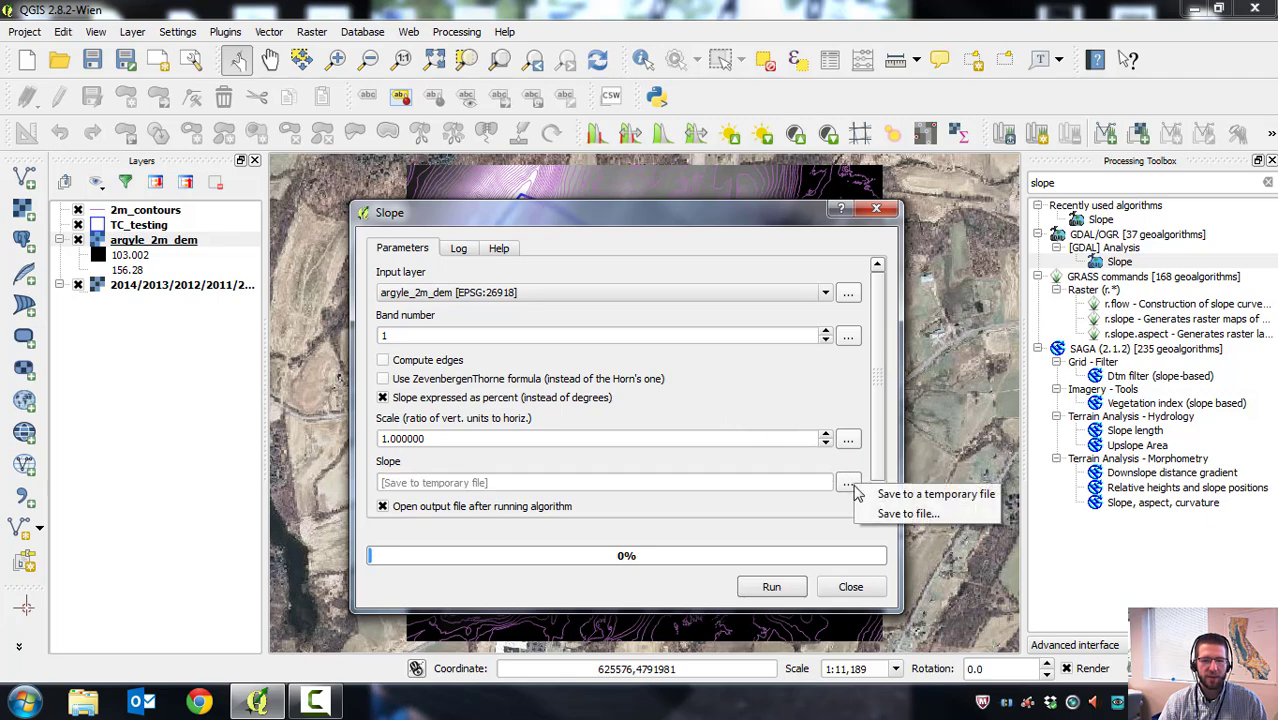
pyautogui.click(895, 513)
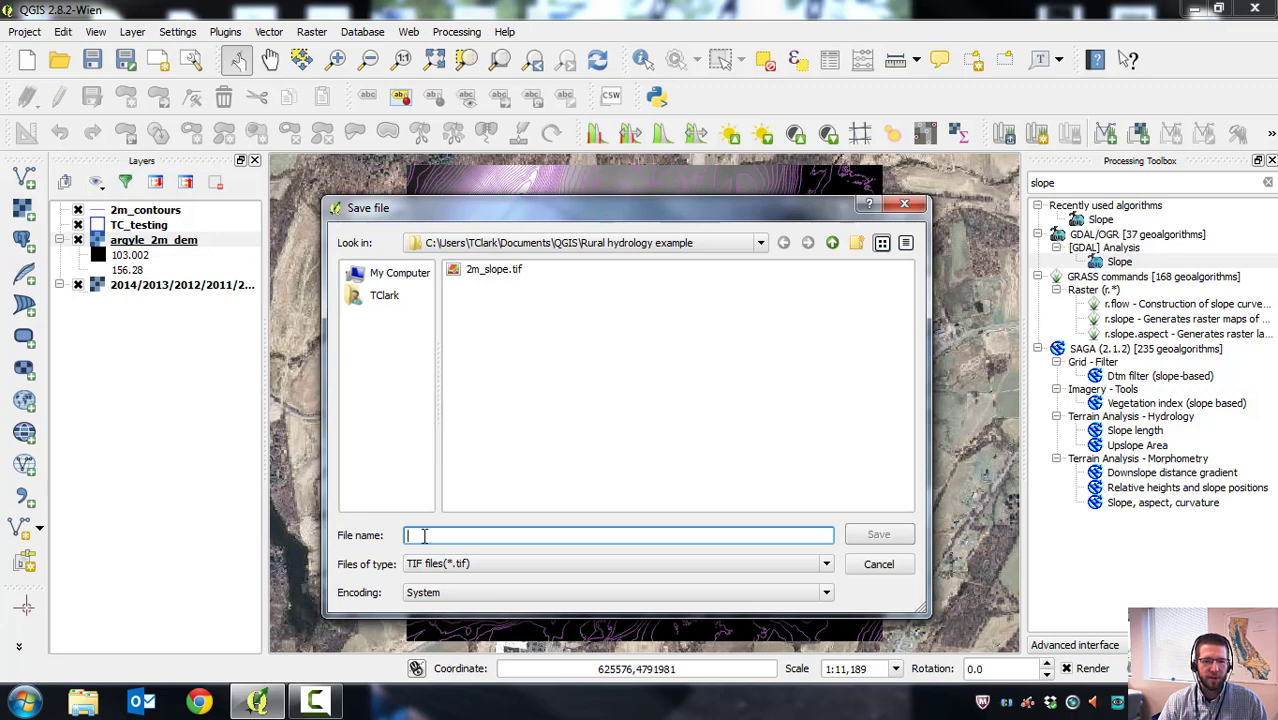
pyautogui.write('2m')
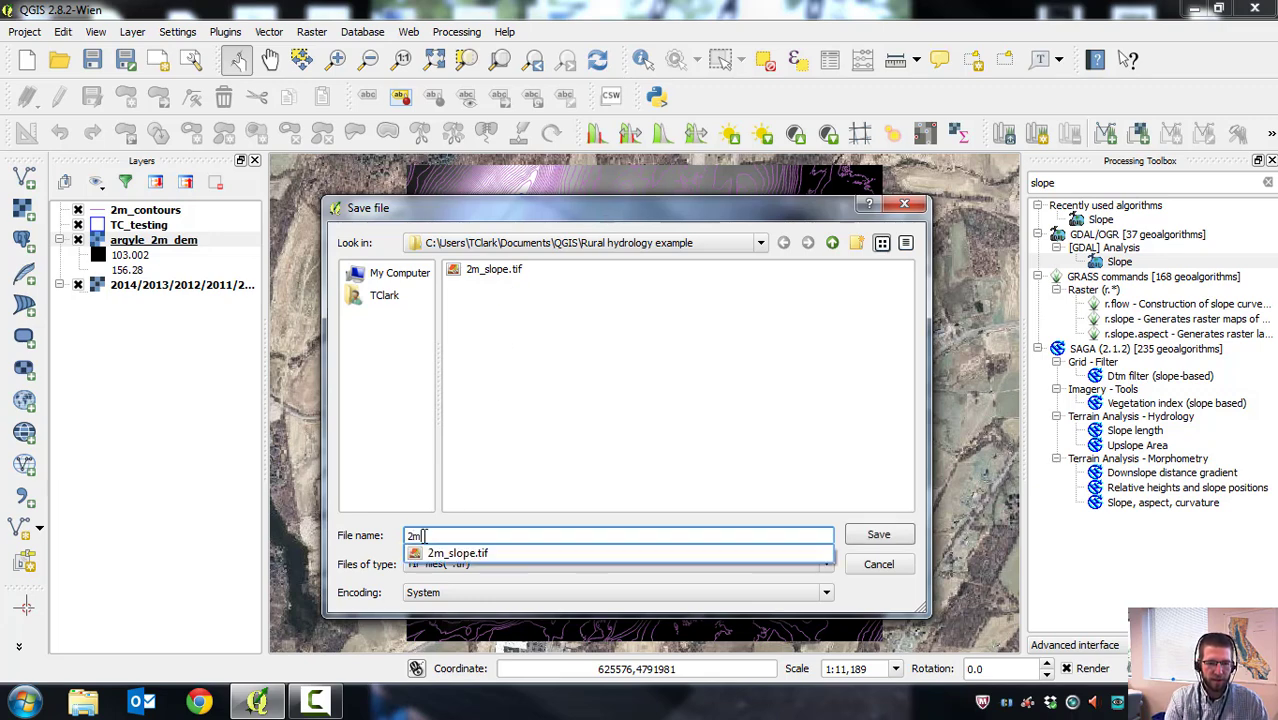
pyautogui.click(450, 554)
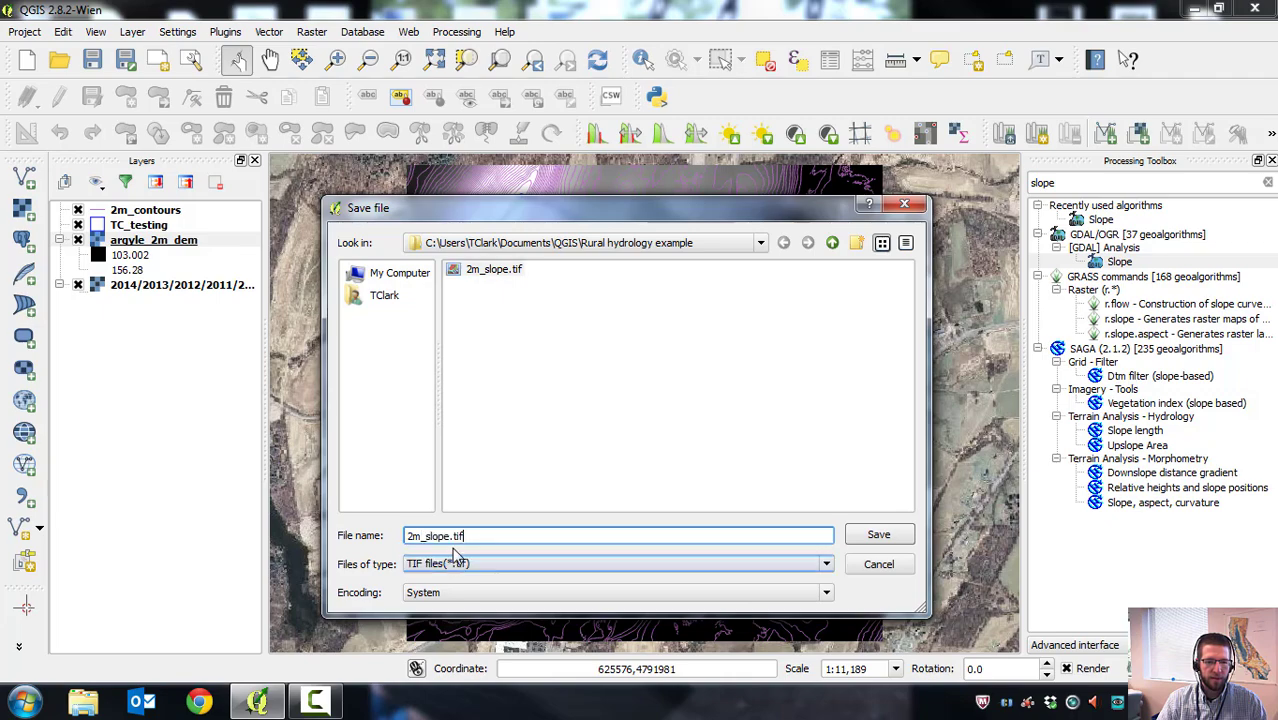
pyautogui.click(452, 536)
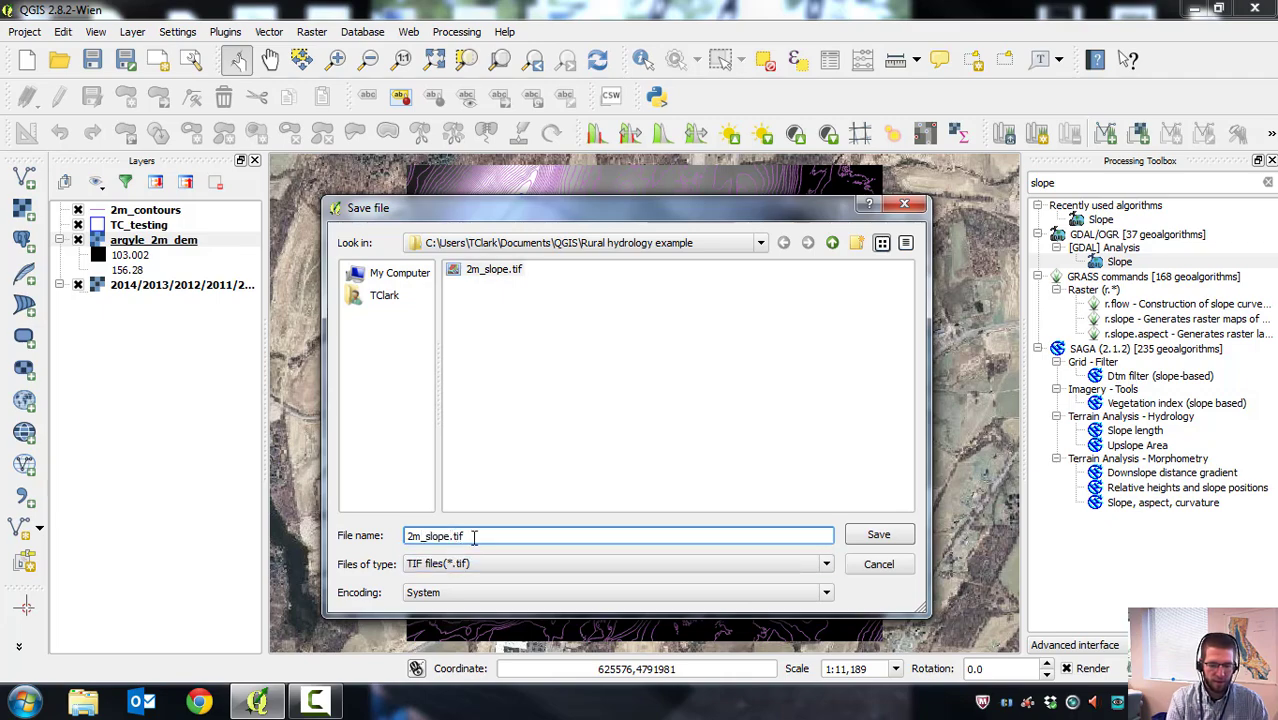
pyautogui.write('_1')
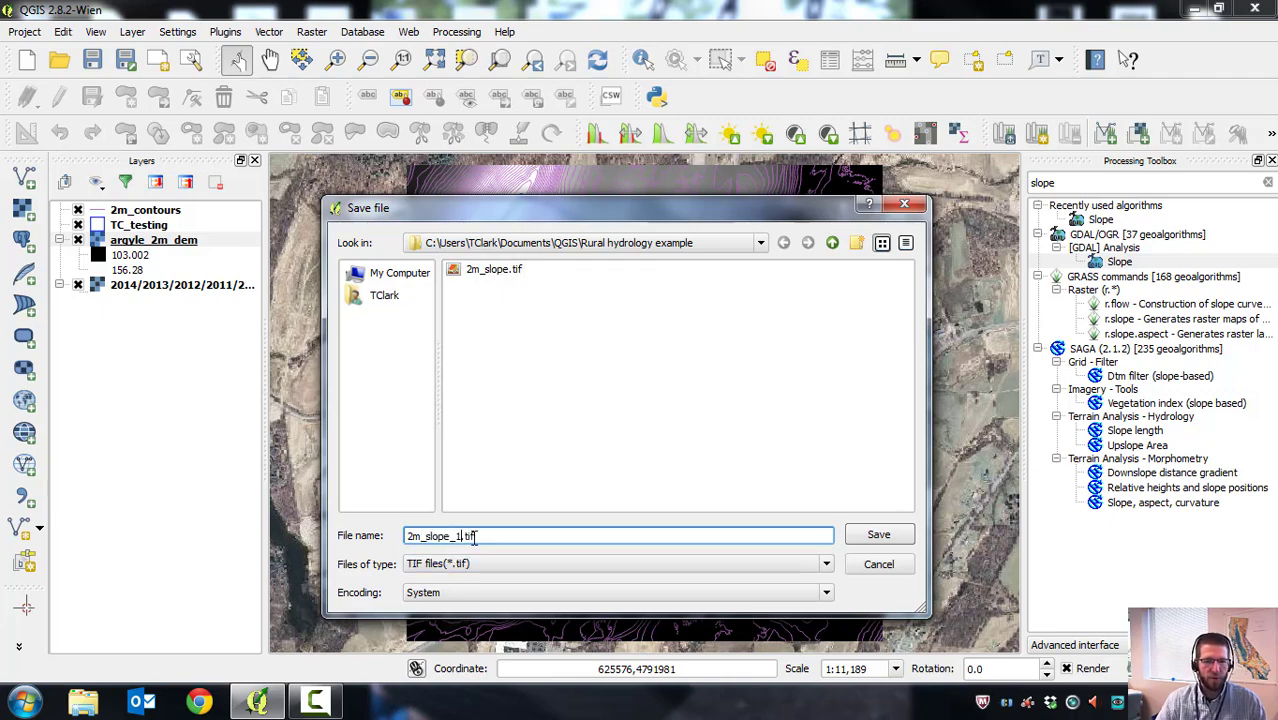
pyautogui.click(893, 533)
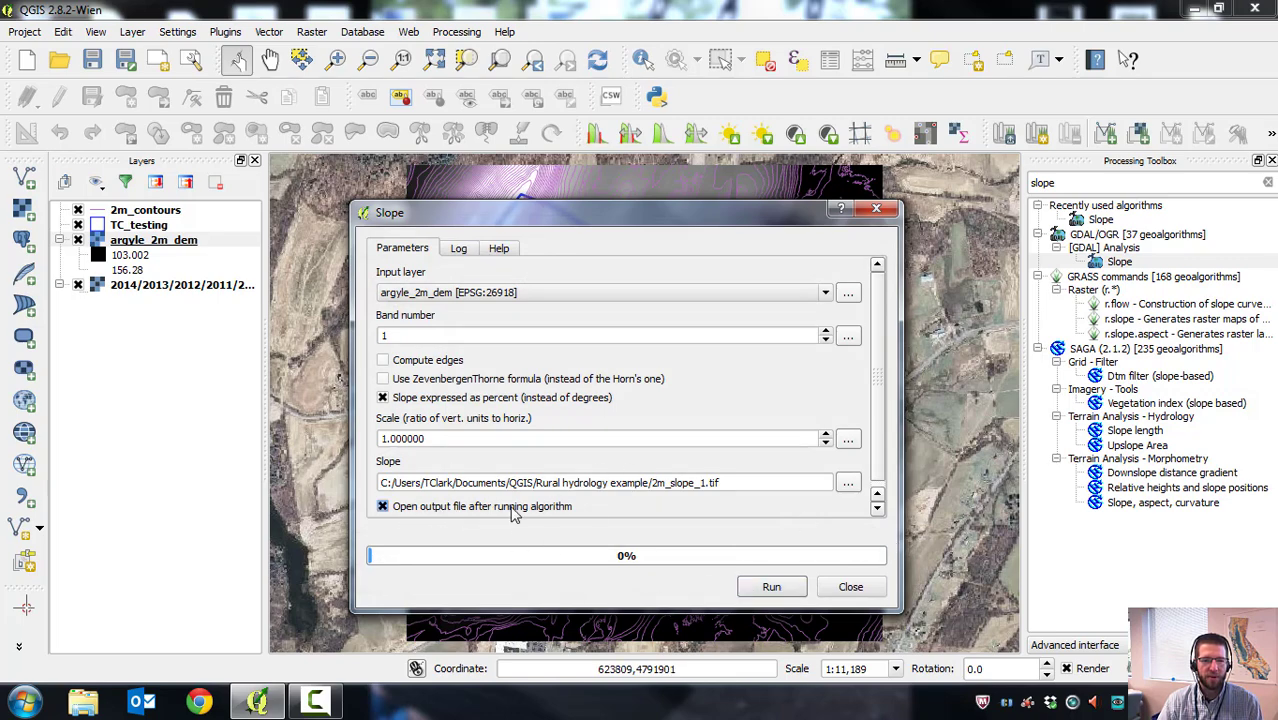
# Run the slope calculation and hide the argyle_2m_dem and 2m_contours layers.
pyautogui.click(775, 588)
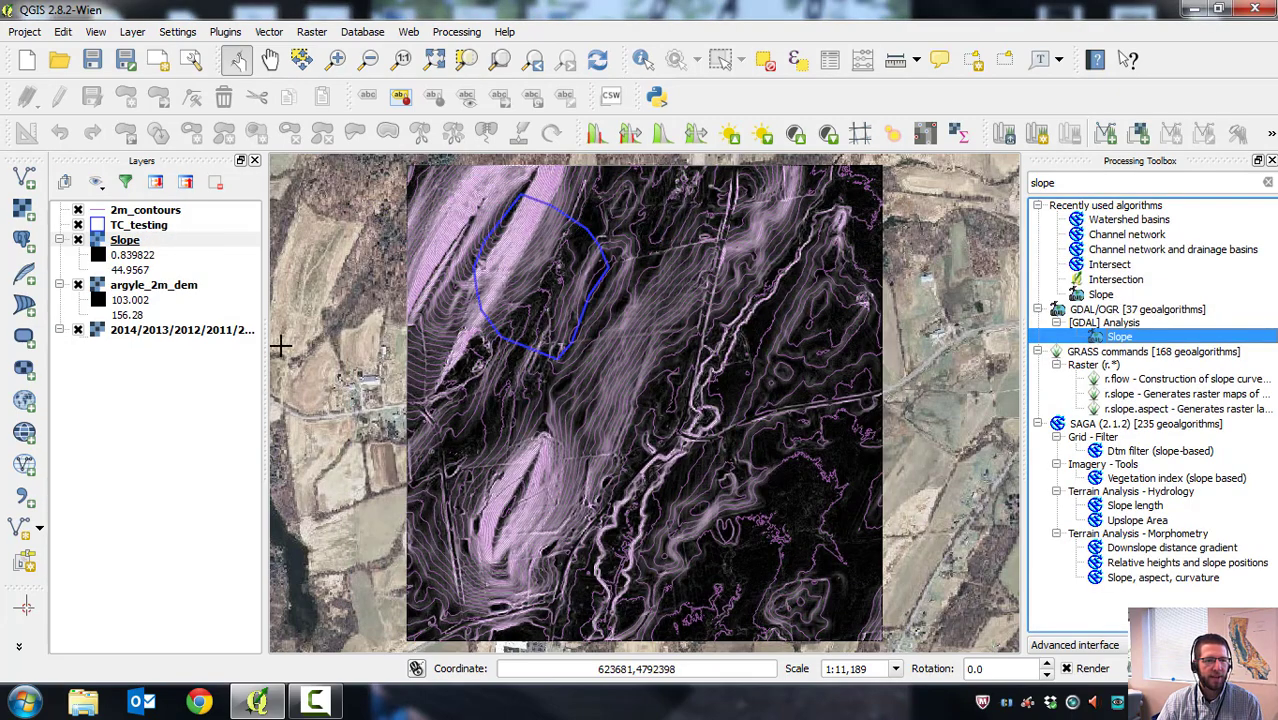
pyautogui.click(79, 286)
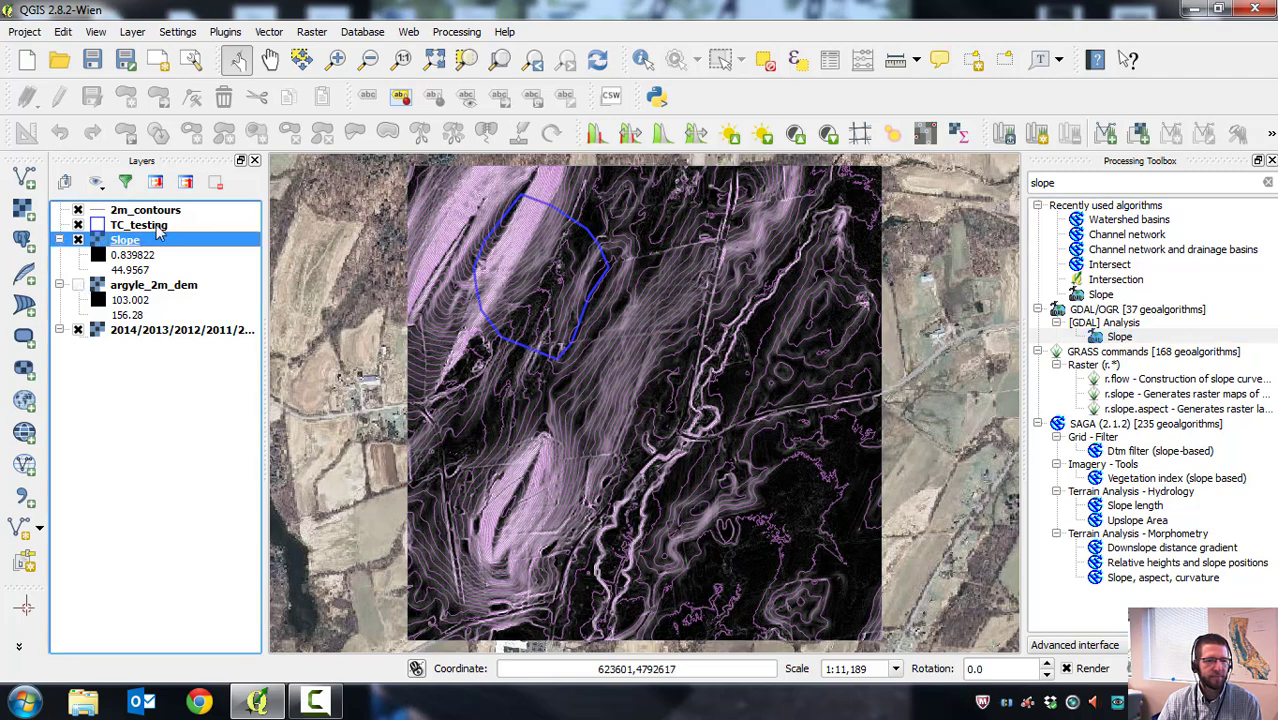
pyautogui.click(78, 210)
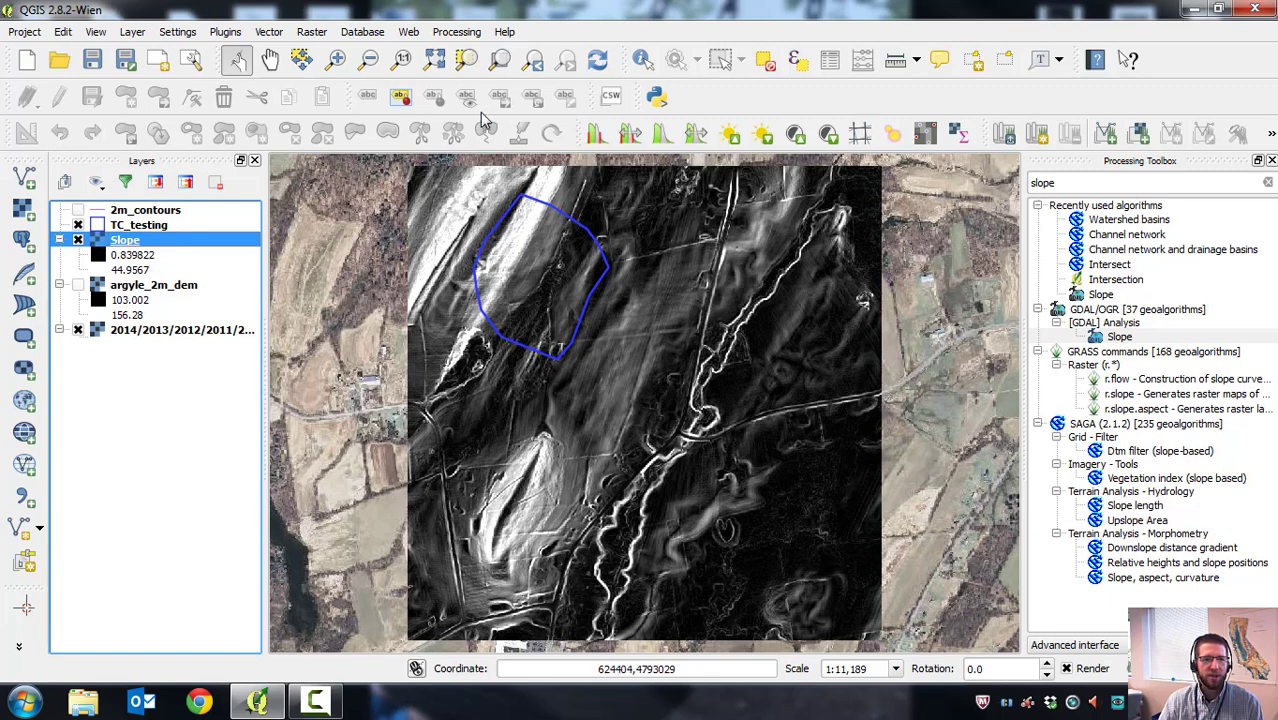
# Run zonal statistics on the Slope raster with TC_testing as the zone polygons, using a first name as output column prefix.
pyautogui.click(316, 33)
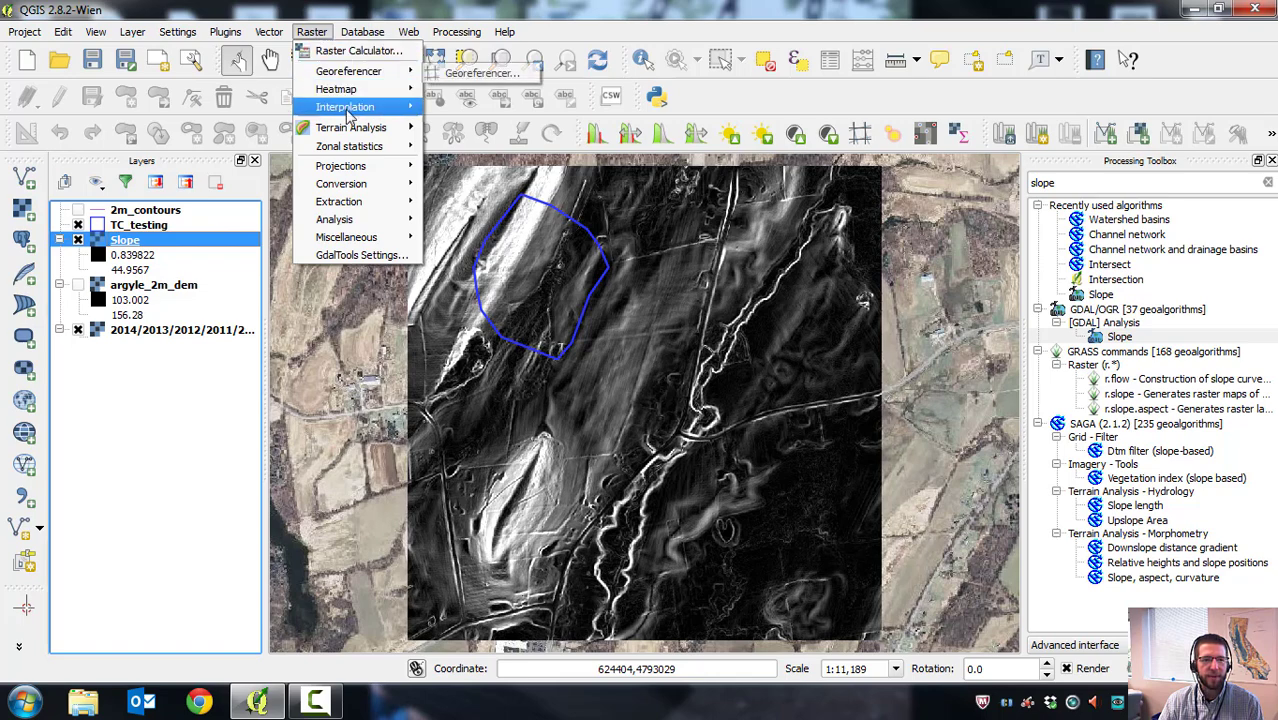
pyautogui.moveTo(357, 149)
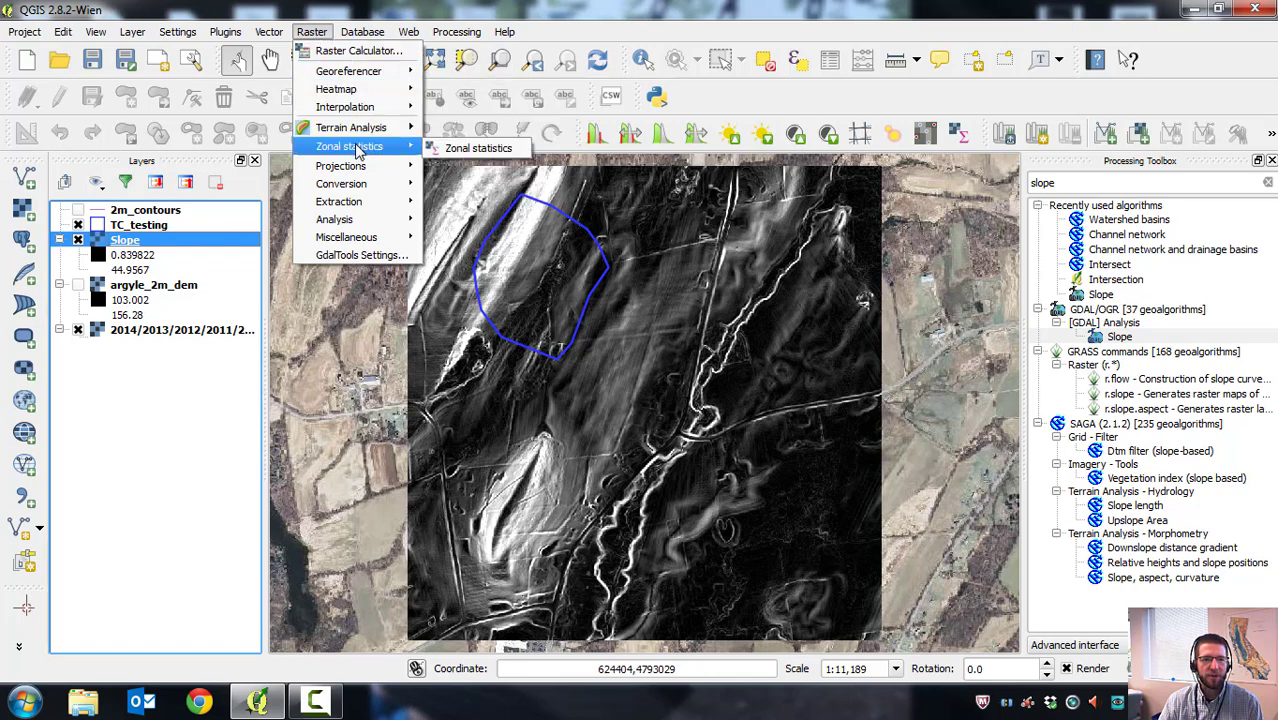
pyautogui.click(477, 150)
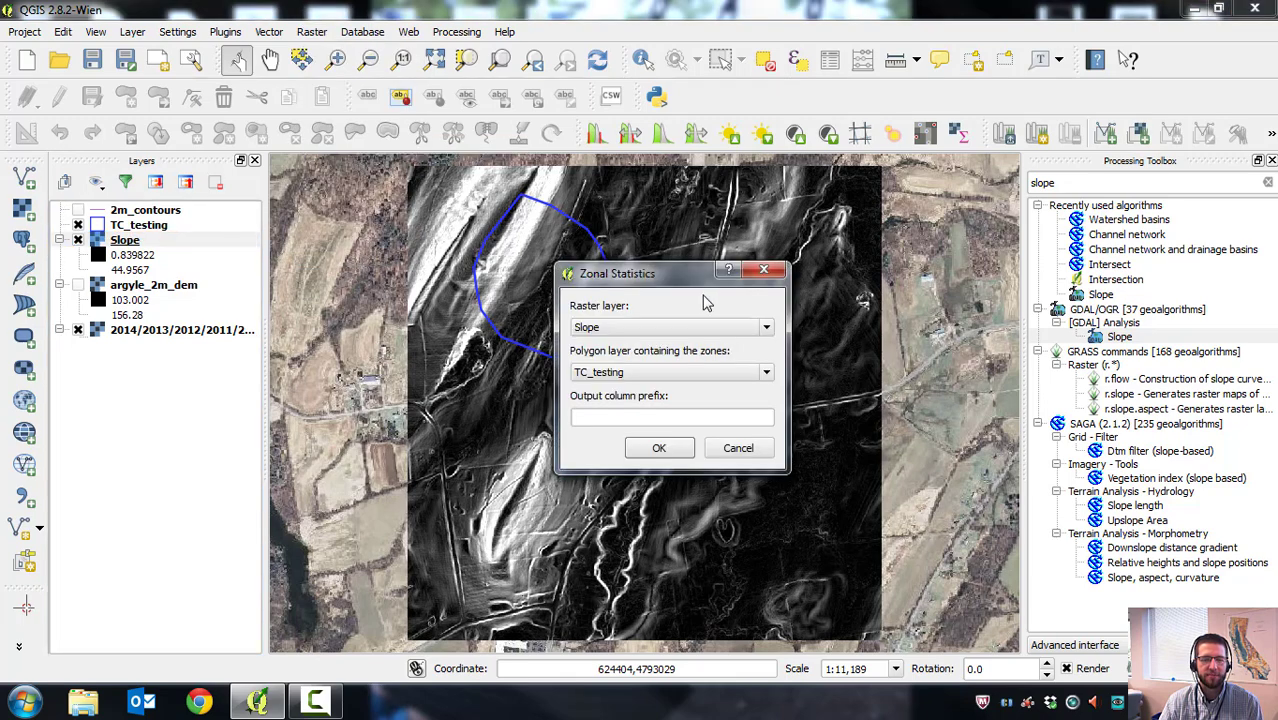
pyautogui.moveTo(690, 278); pyautogui.dragTo(737, 250)
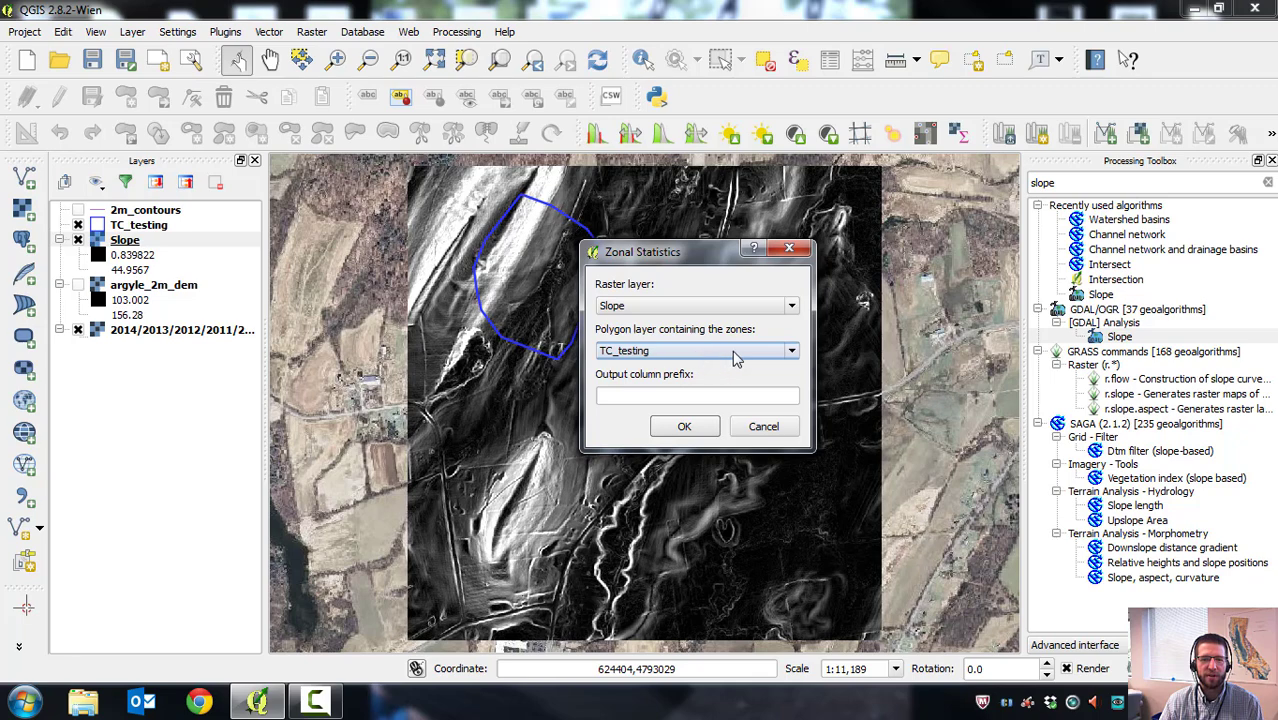
pyautogui.click(792, 352)
pyautogui.click(630, 369)
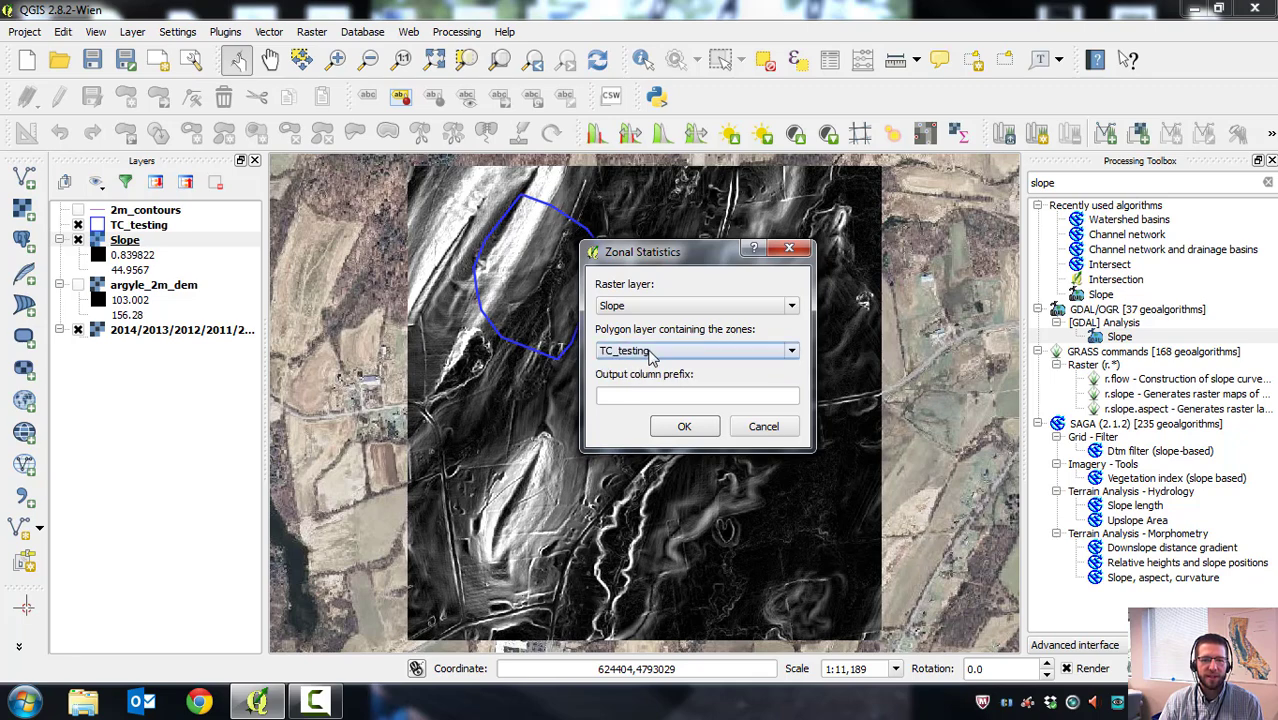
pyautogui.click(625, 394)
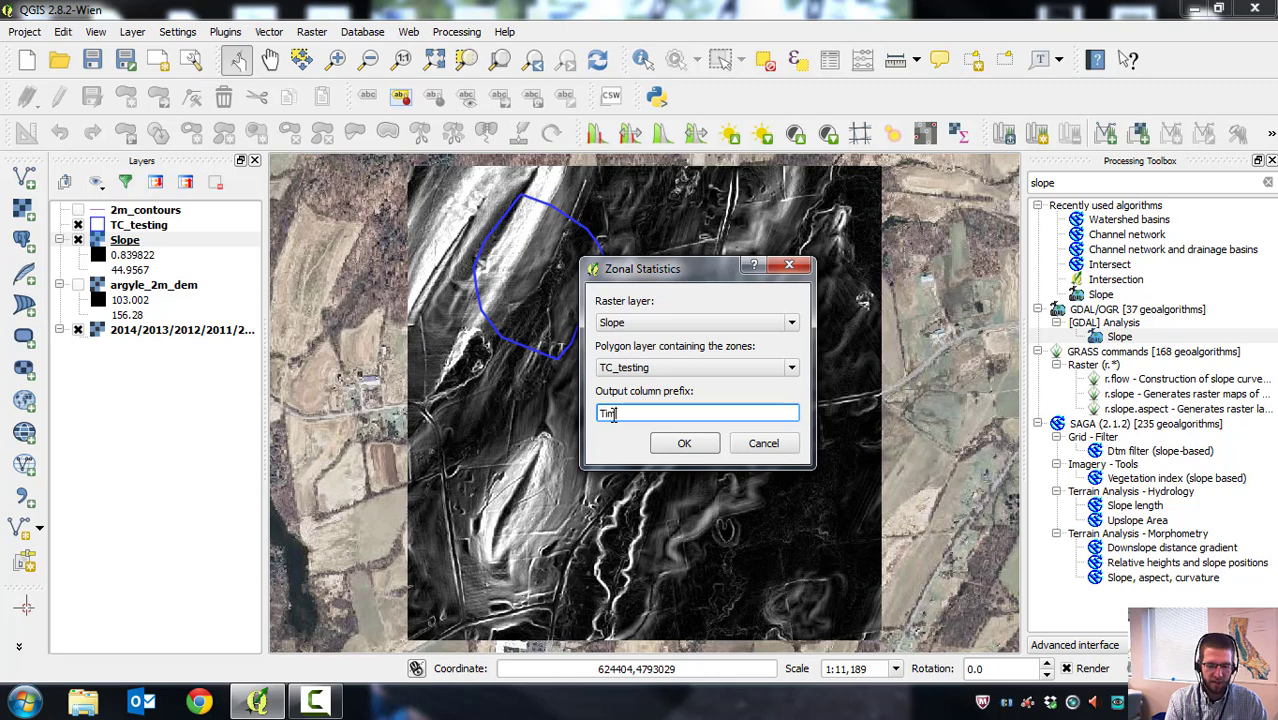
pyautogui.click(684, 443)
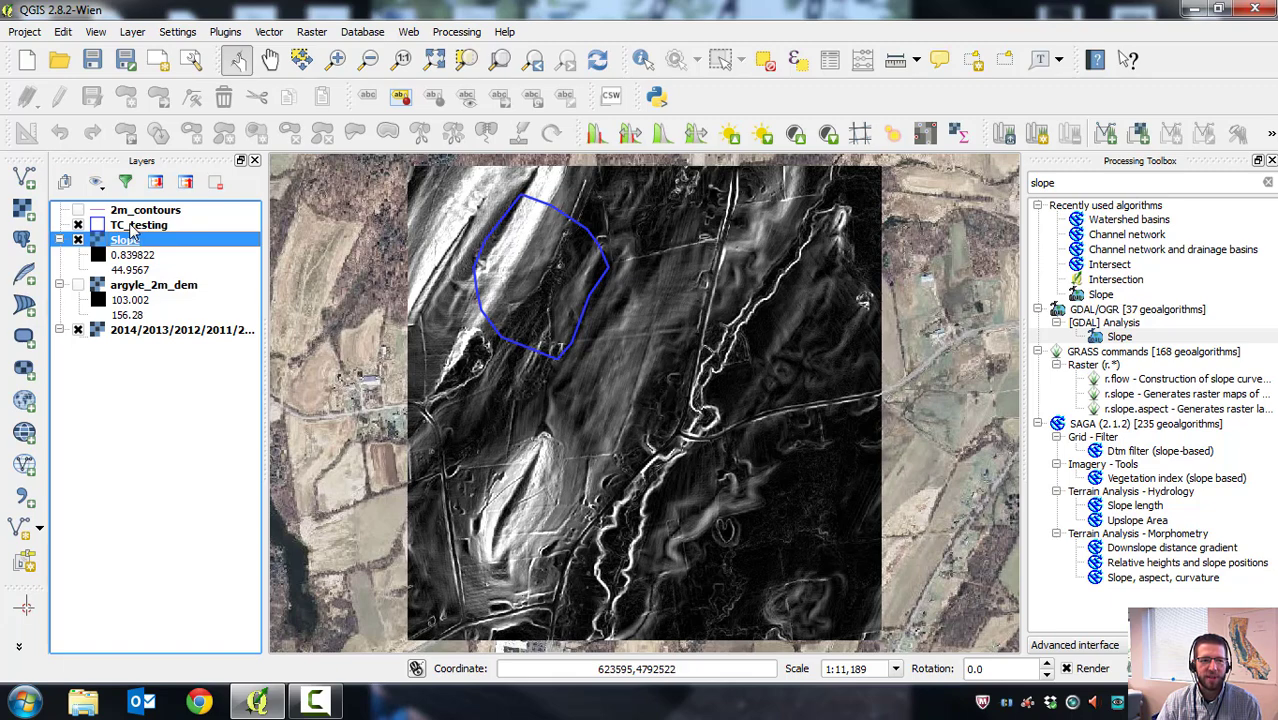
# Examine the zonal slope statistics in the TC_testing attribute table, then close the table.
pyautogui.click(131, 229)
pyautogui.rightClick(129, 224)
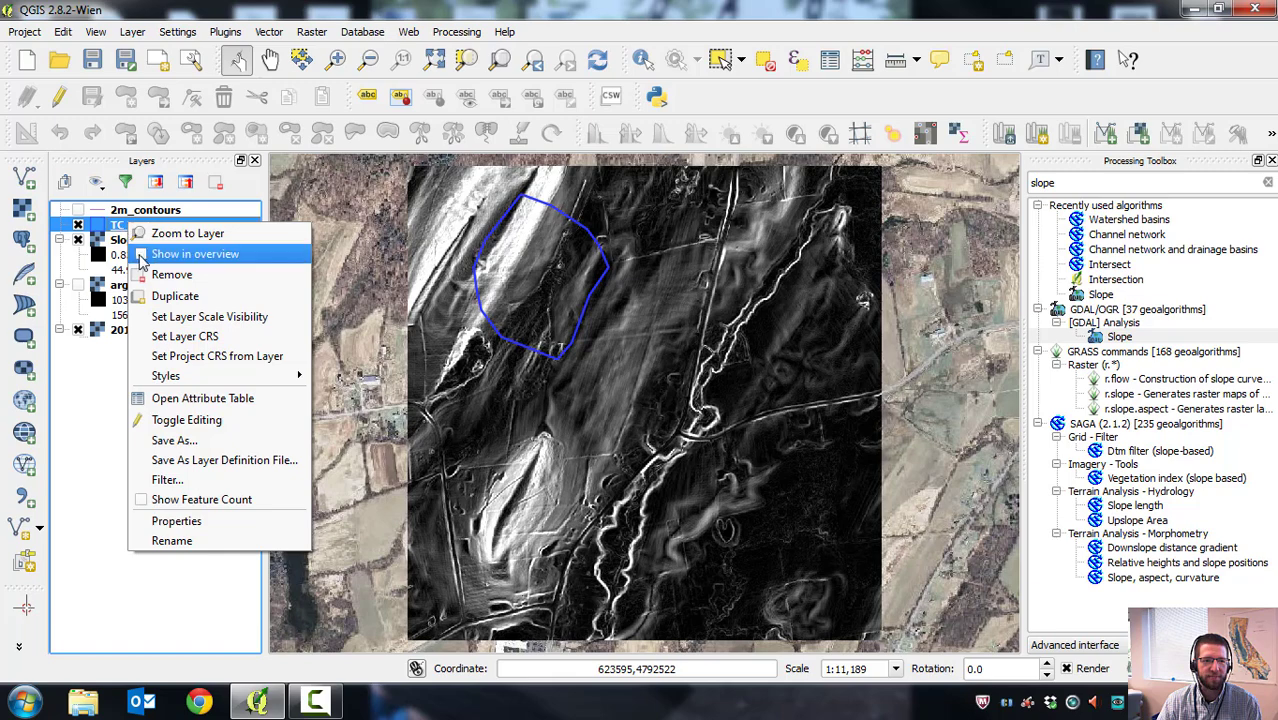
pyautogui.click(200, 398)
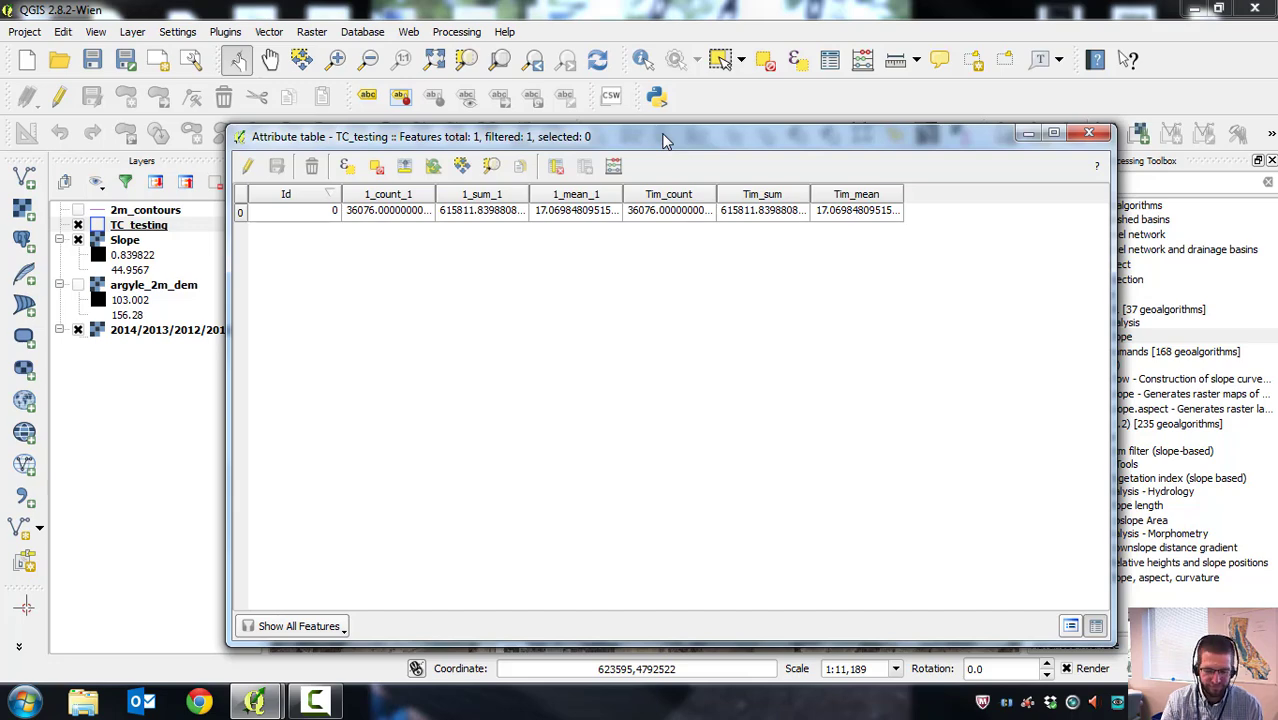
pyautogui.click(1096, 136)
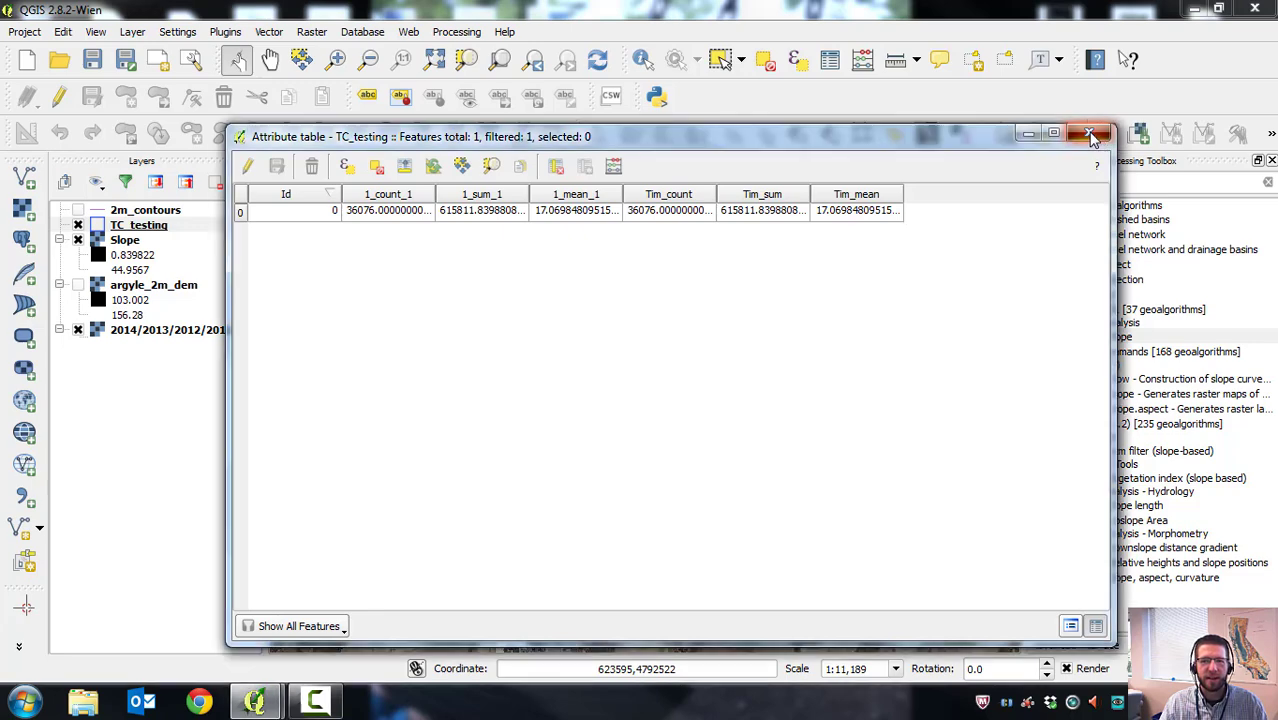
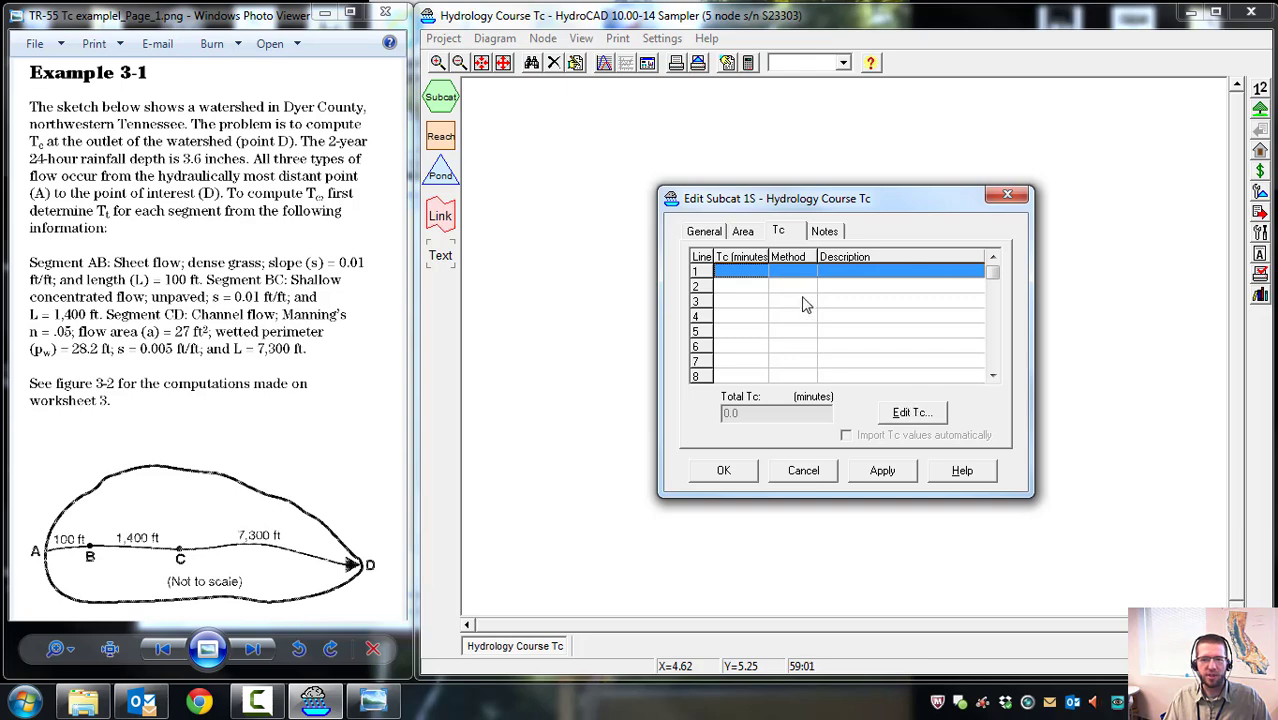
# In HydroCAD, add a Sheet Flow entry to the time of concentration of subcatchment 1S.
pyautogui.click(912, 414)
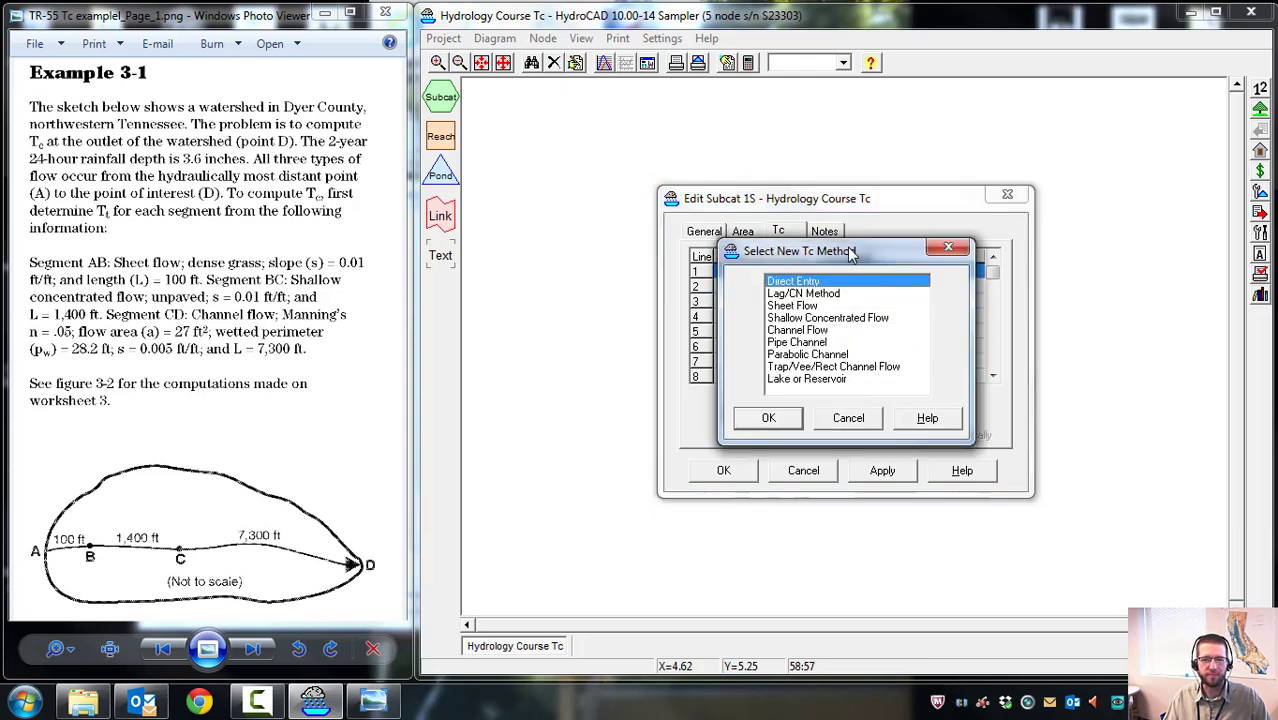
pyautogui.moveTo(855, 257); pyautogui.dragTo(674, 247)
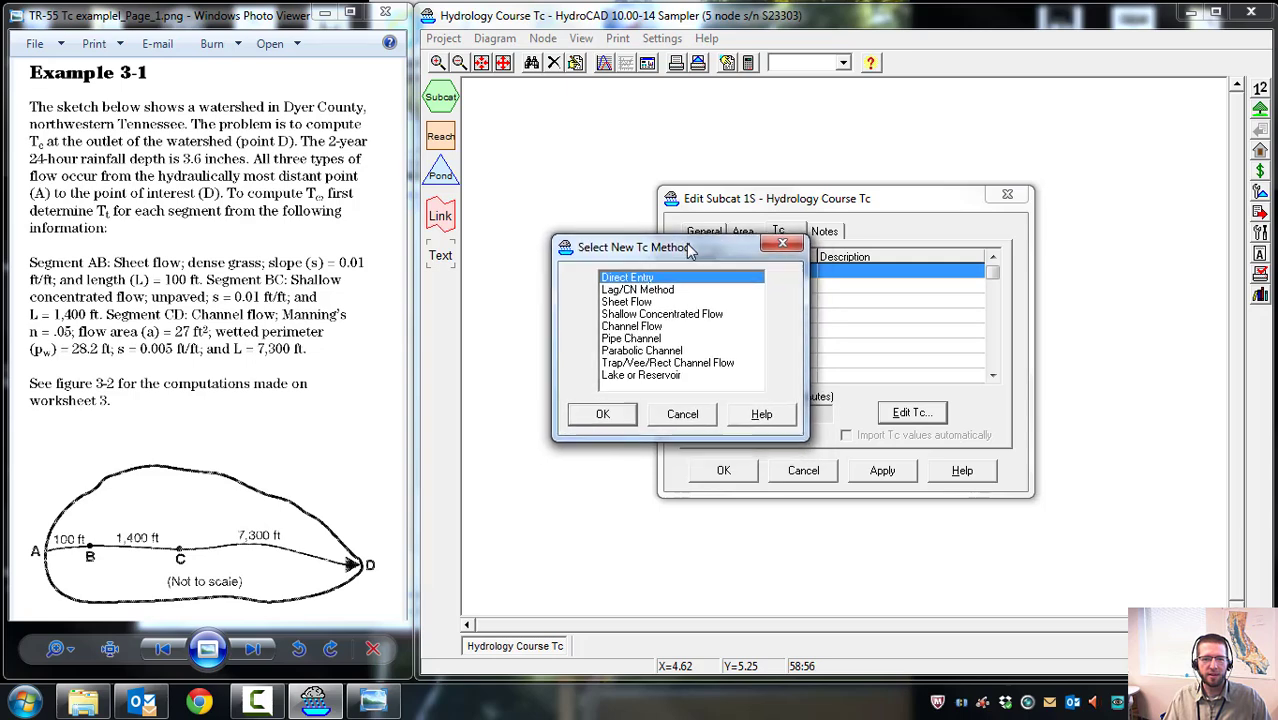
pyautogui.click(622, 291)
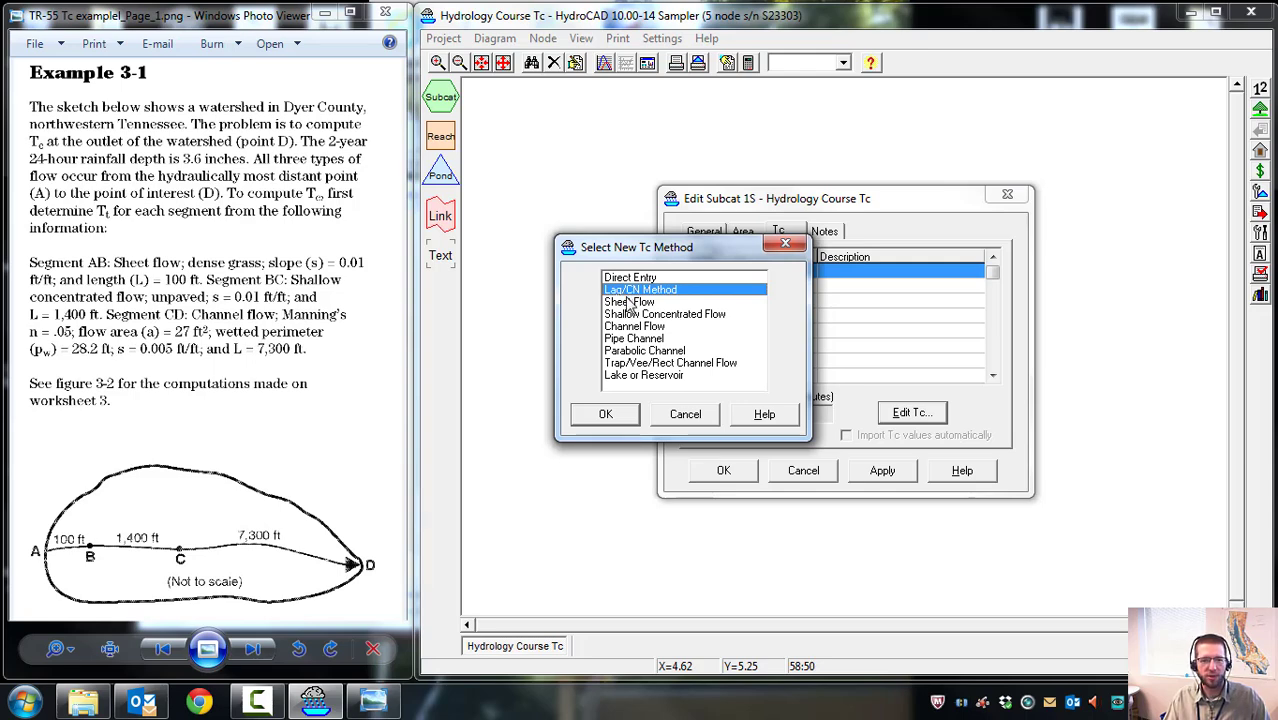
pyautogui.click(622, 303)
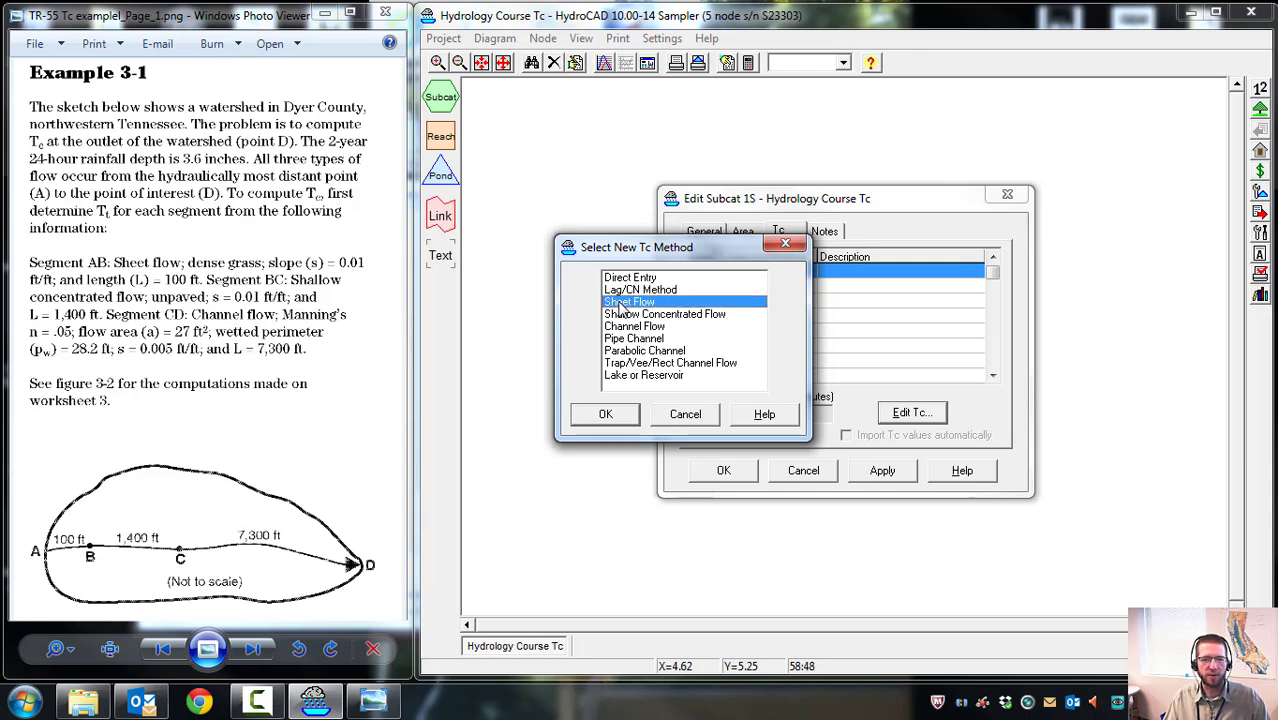
pyautogui.doubleClick(619, 303)
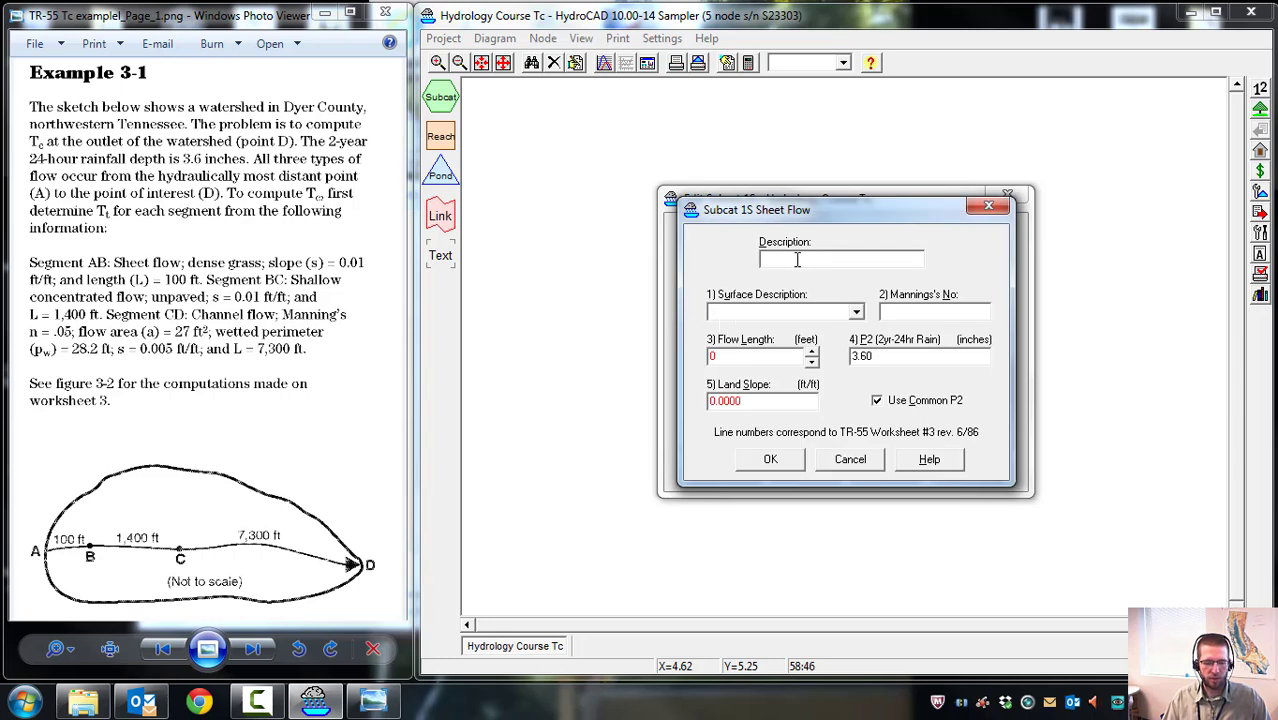
# Describe the sheet flow segment as "Sheet" with surface Grass: Dense and a flow length of 100 ft.
pyautogui.write('Sheet')
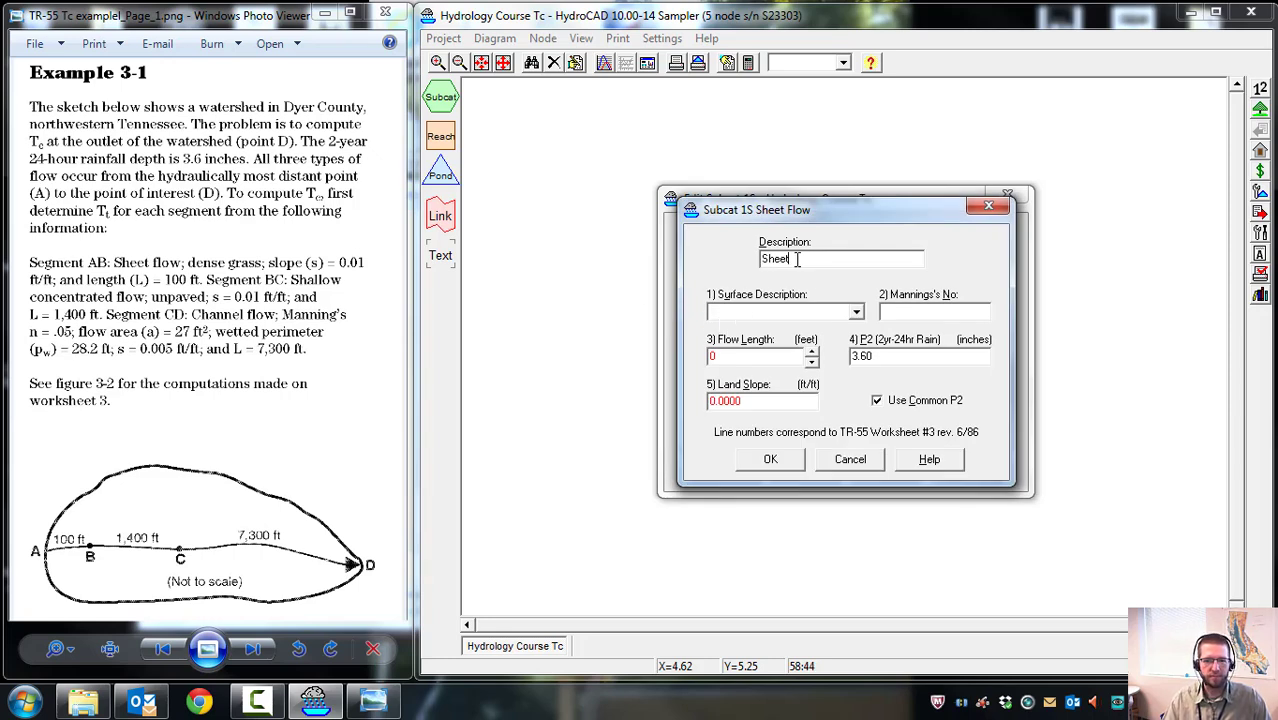
pyautogui.click(856, 312)
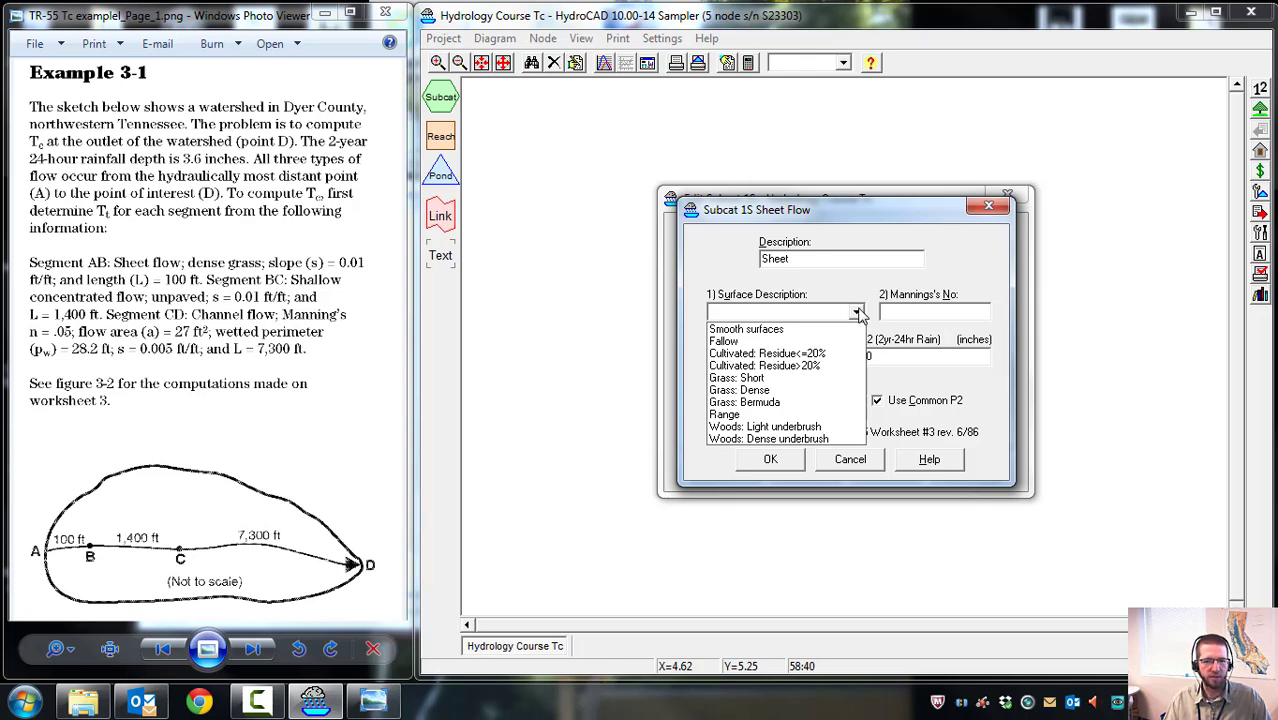
pyautogui.click(748, 390)
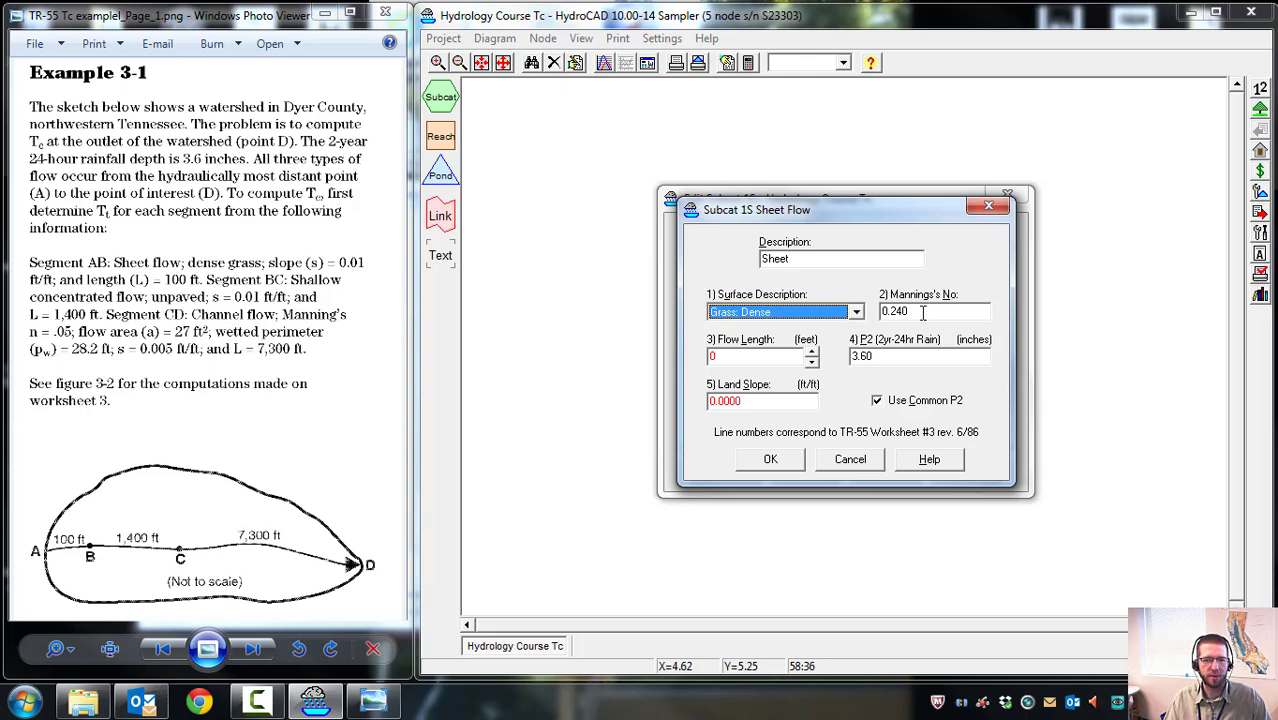
pyautogui.click(740, 357)
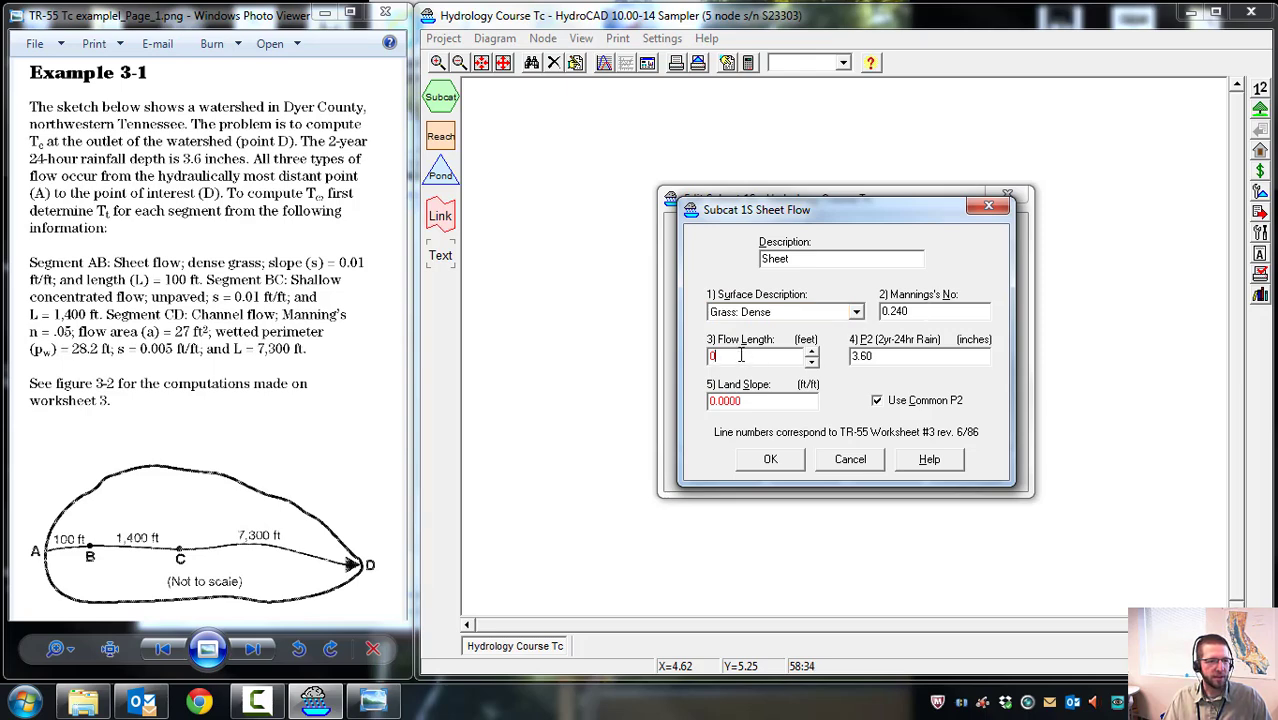
pyautogui.press('BackSpace')
pyautogui.write('100')
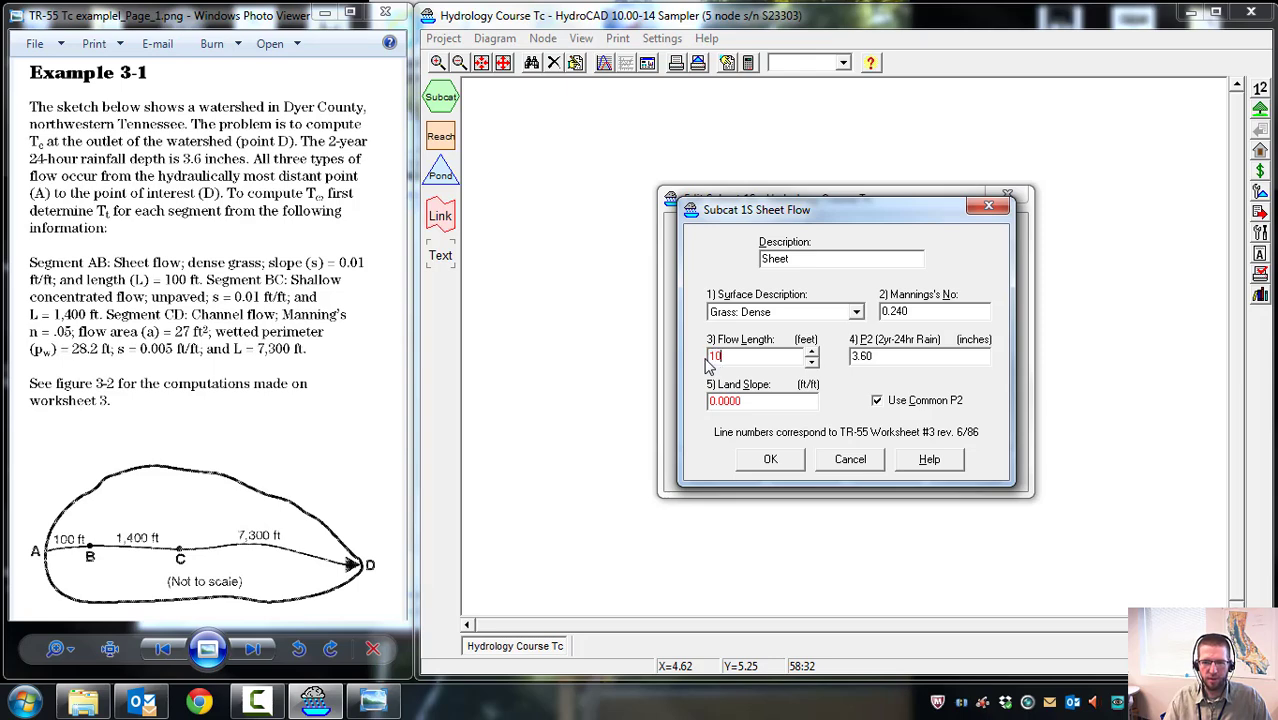
# Set the sheet flow segment's land slope to 0.01 ft/ft and accept the entry.
pyautogui.click(881, 357)
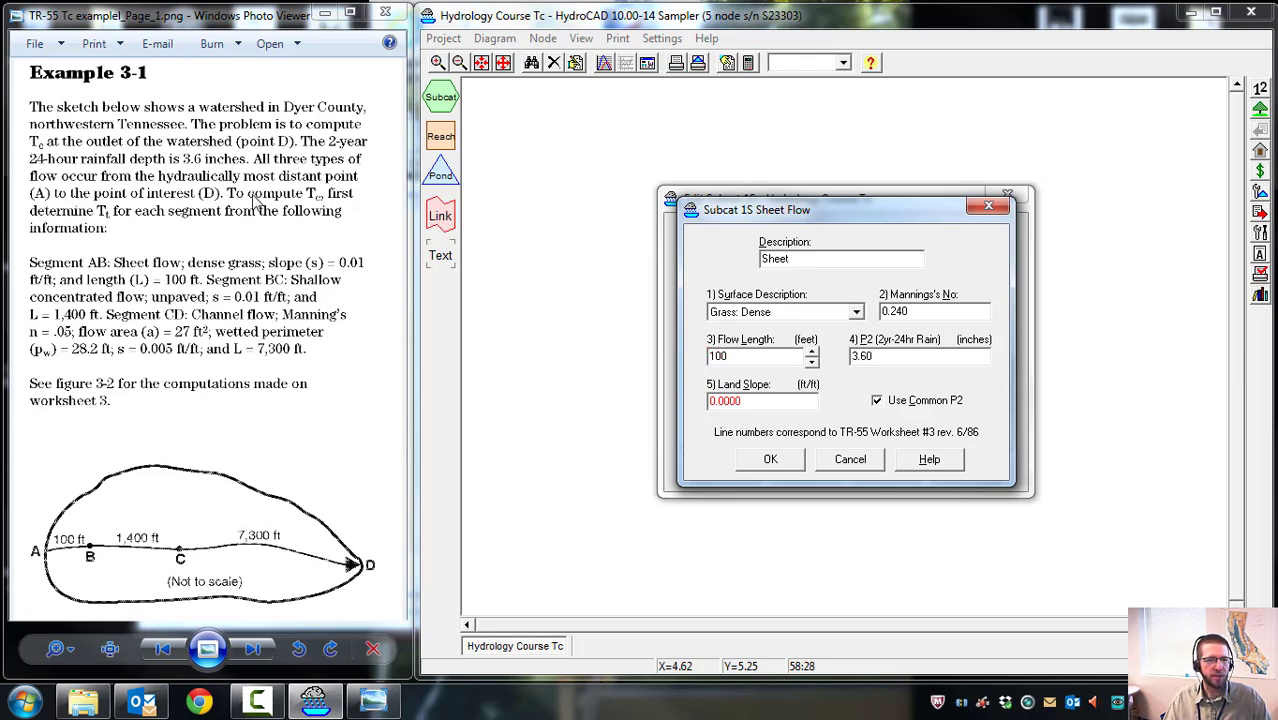
pyautogui.hotkey('shift', 'Left')
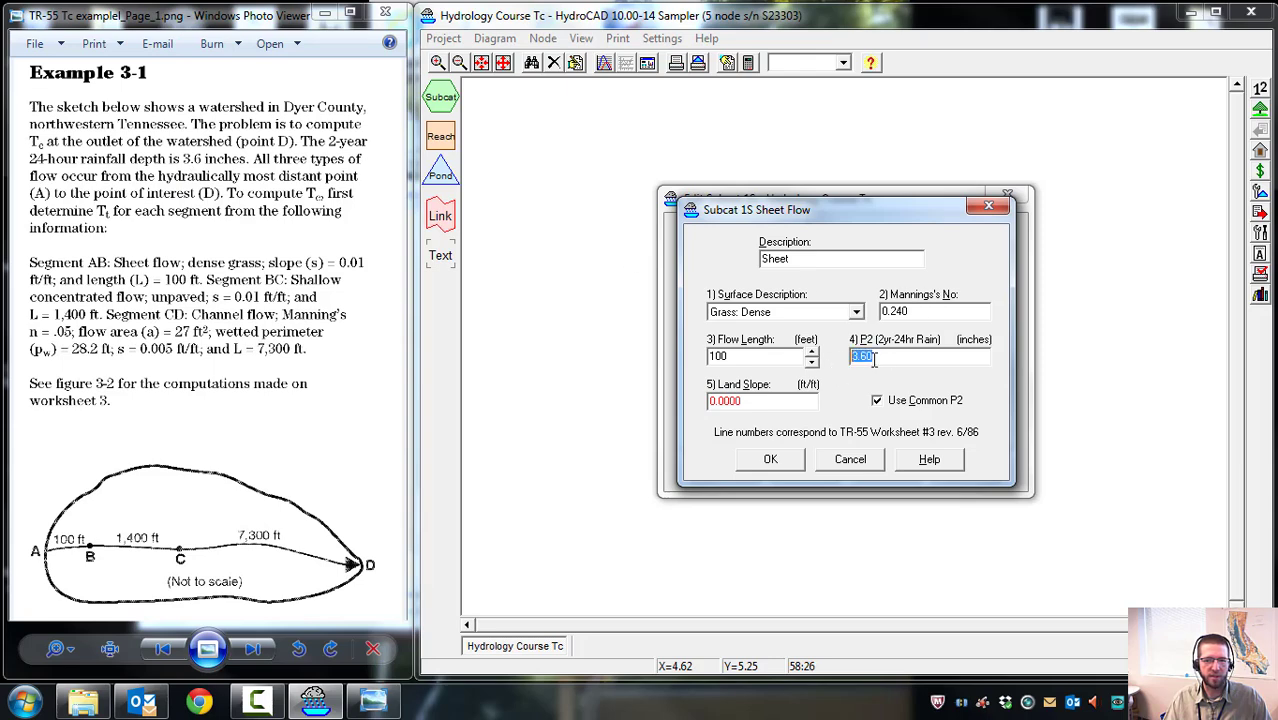
pyautogui.click(748, 402)
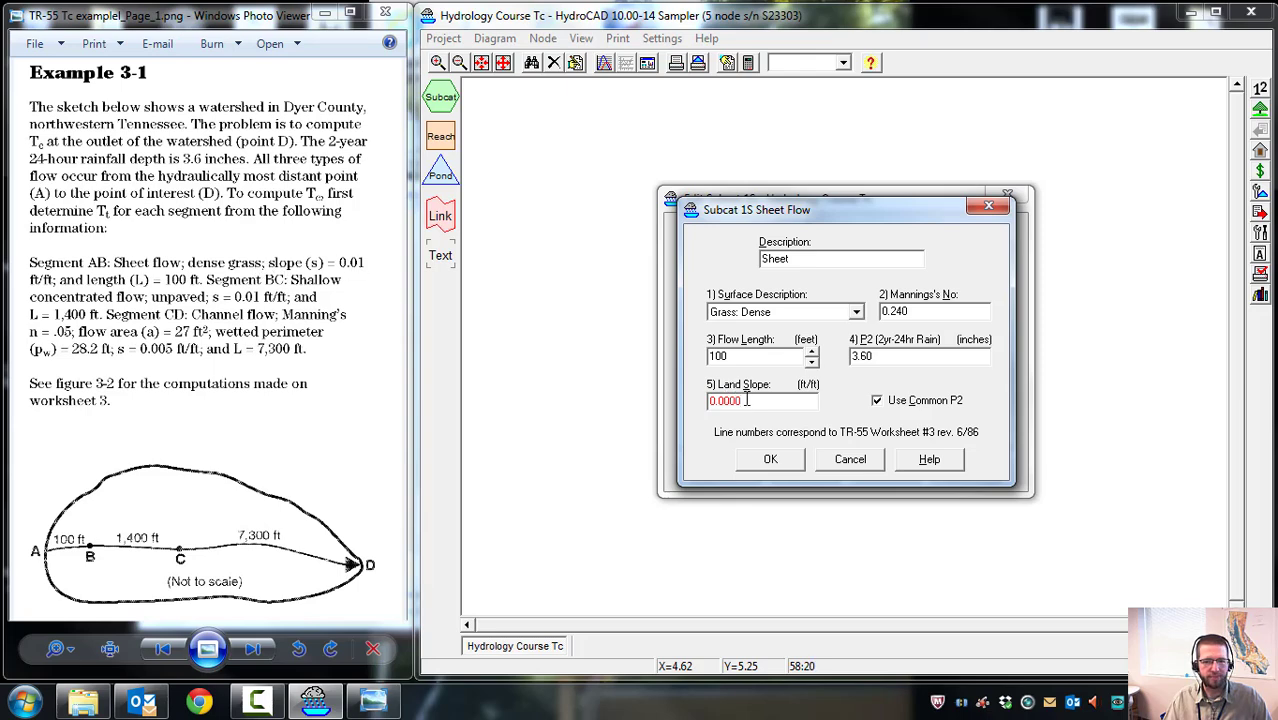
pyautogui.moveTo(748, 400); pyautogui.dragTo(706, 402)
pyautogui.write('0.01')
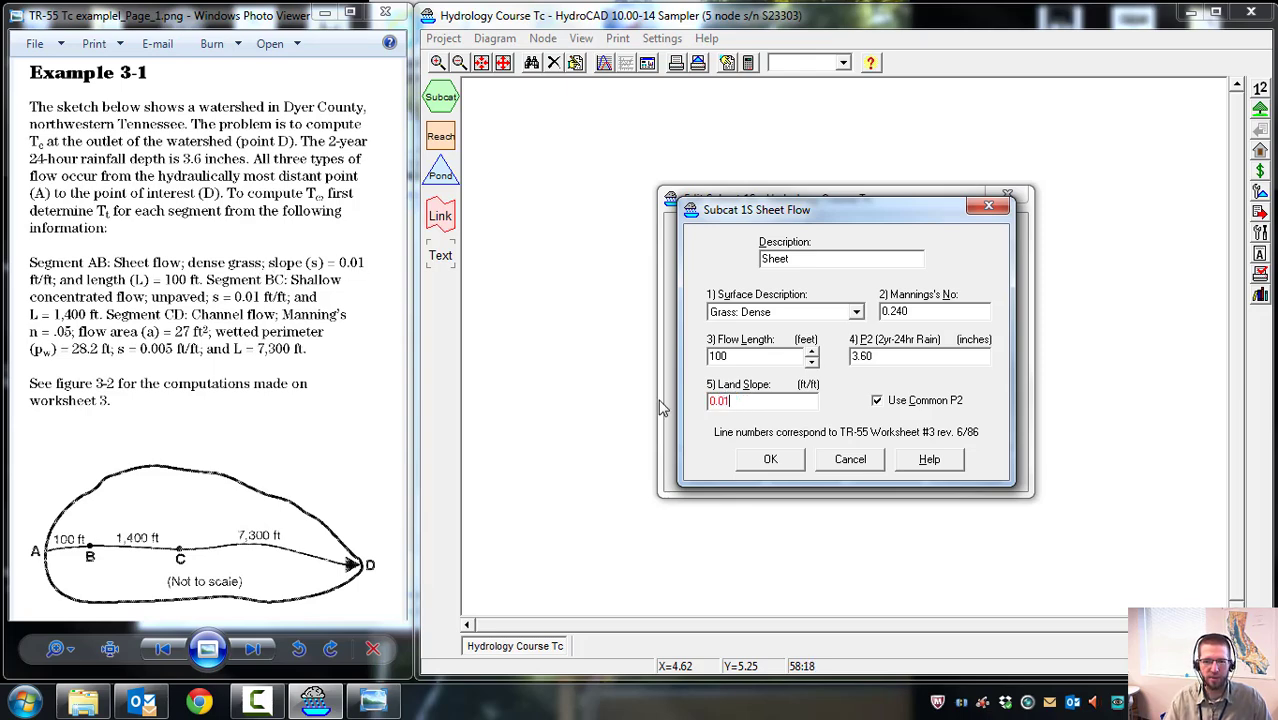
pyautogui.click(762, 358)
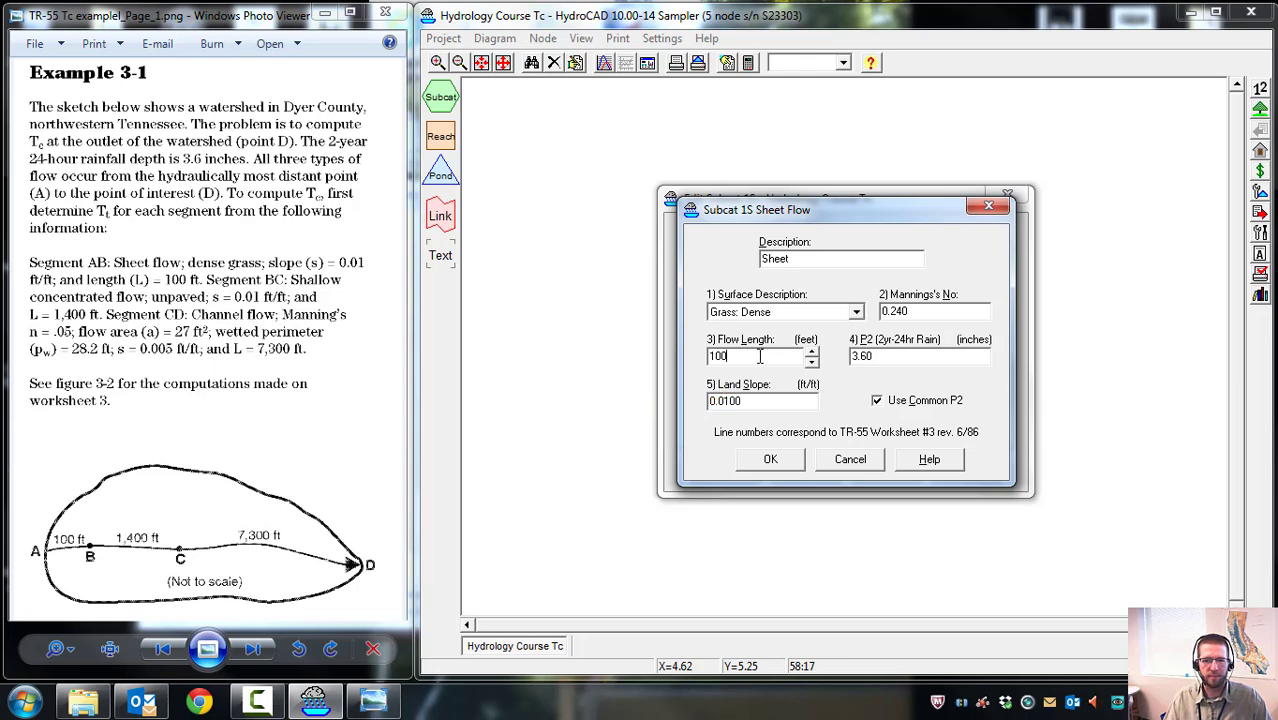
pyautogui.click(768, 460)
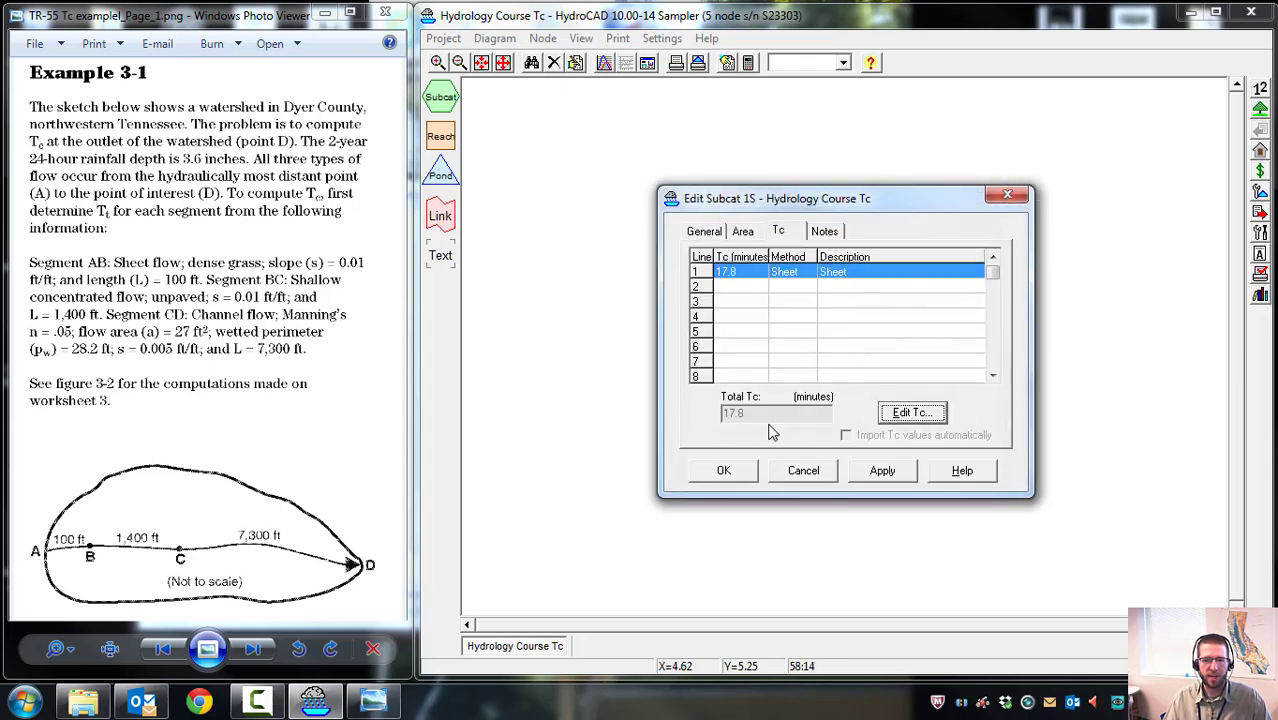
# Add a Shallow Concentrated Flow entry on line 2 of the subcatchment's time of concentration table.
pyautogui.click(740, 288)
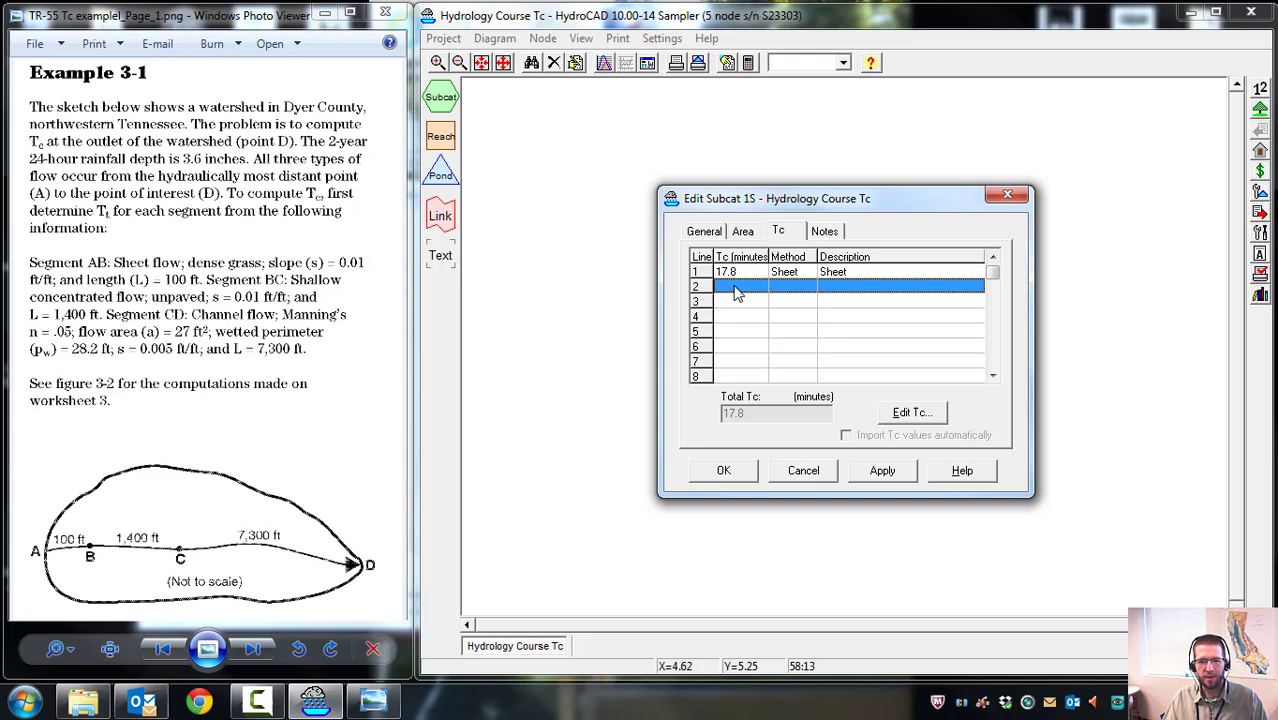
pyautogui.click(912, 412)
pyautogui.click(800, 318)
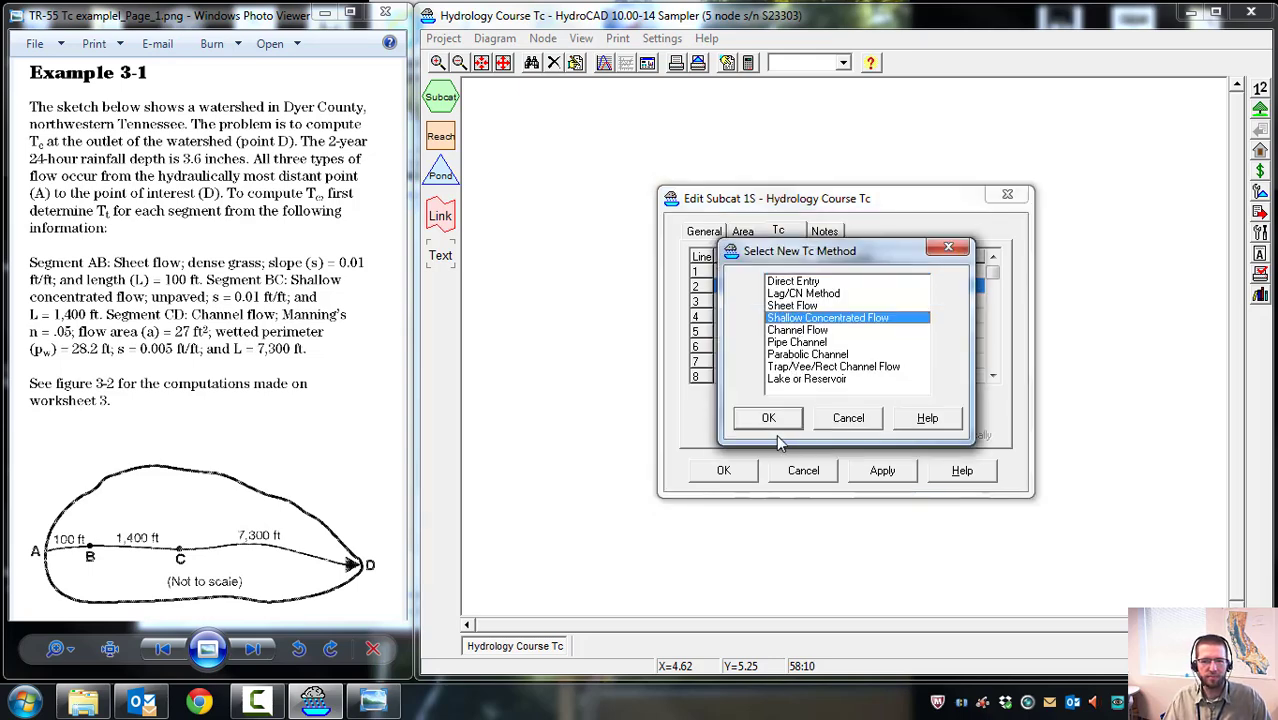
pyautogui.click(768, 418)
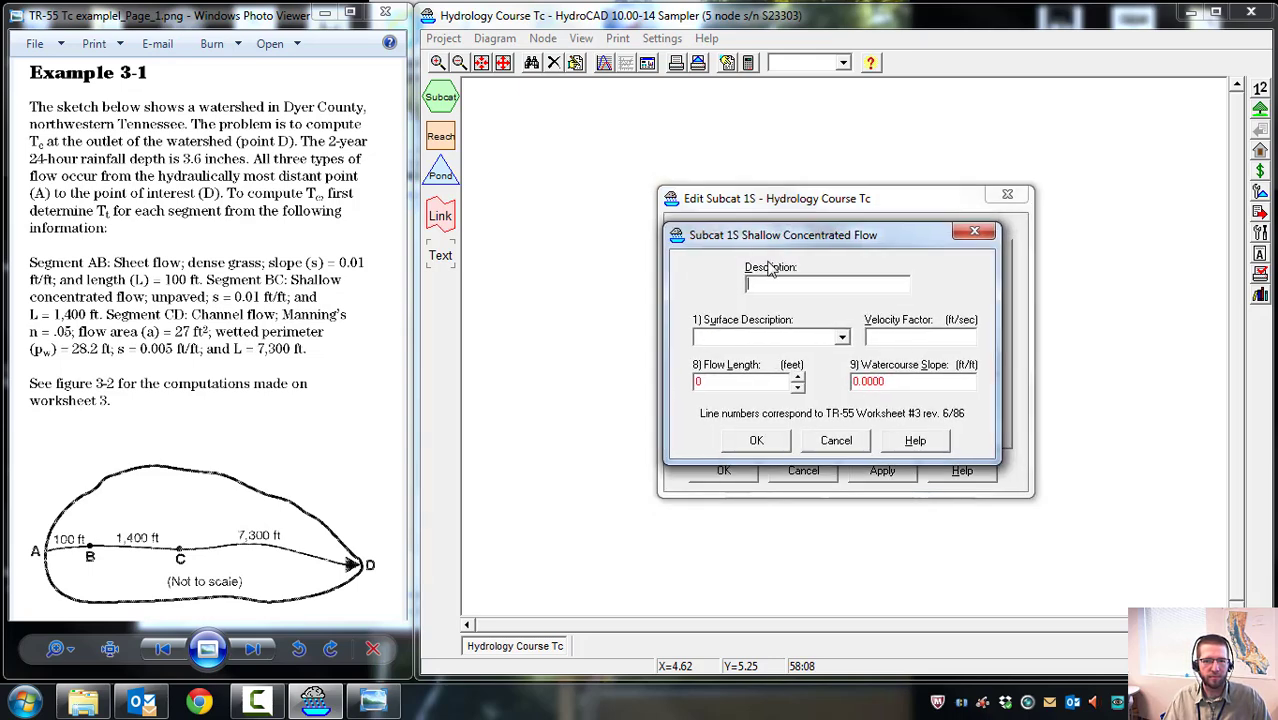
# Define the shallow flow segment as "Shallow" with an Unpaved surface, 1,400 ft flow length and 0.01 ft/ft watercourse slope, and accept it.
pyautogui.write('Shallow')
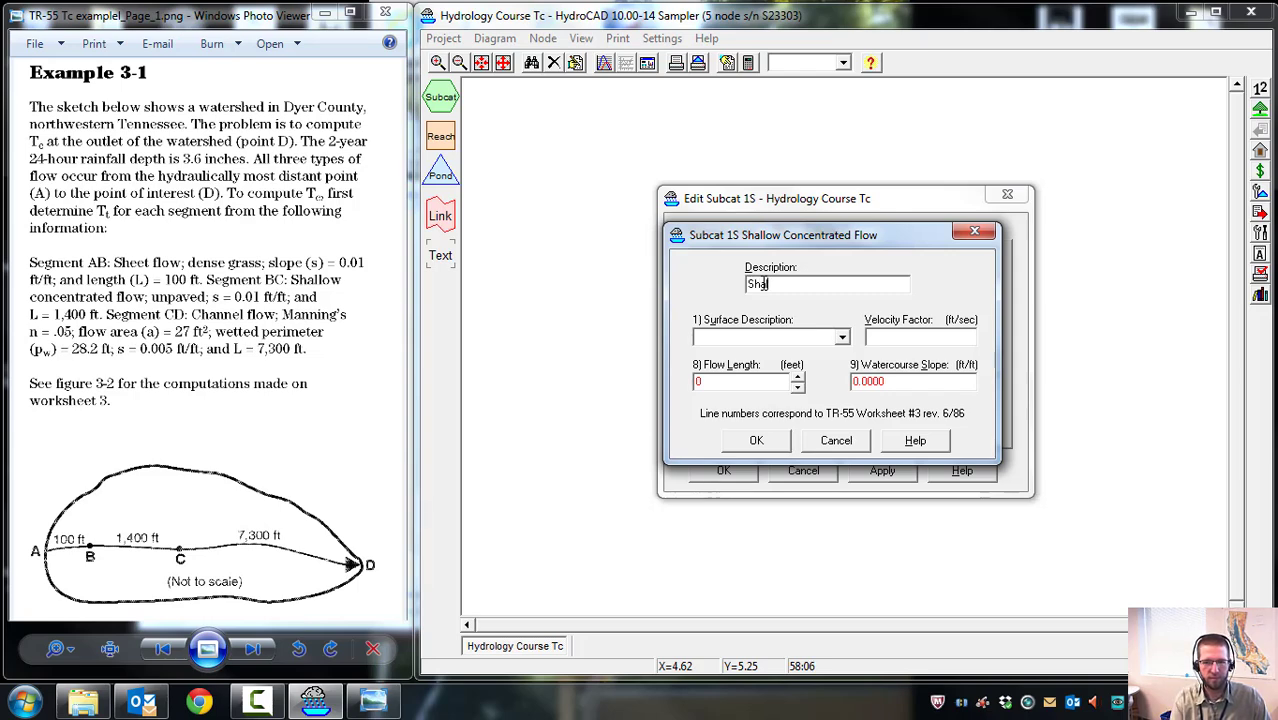
pyautogui.click(842, 338)
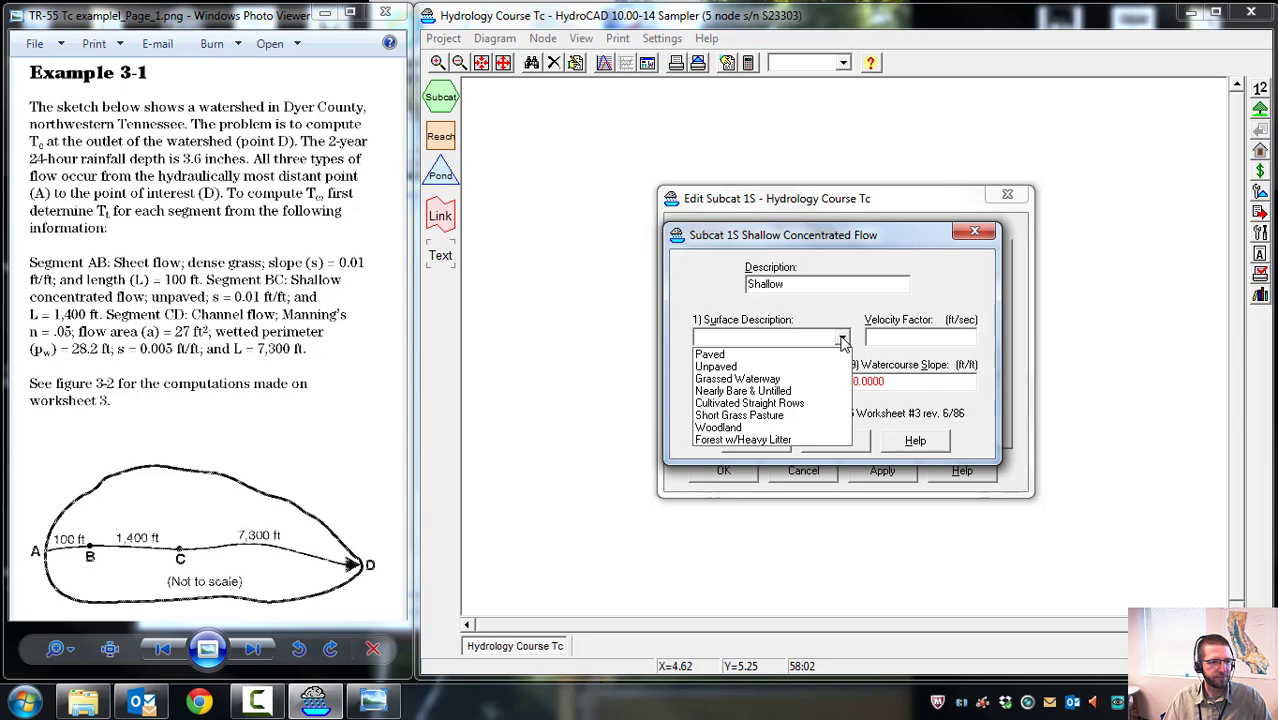
pyautogui.click(740, 366)
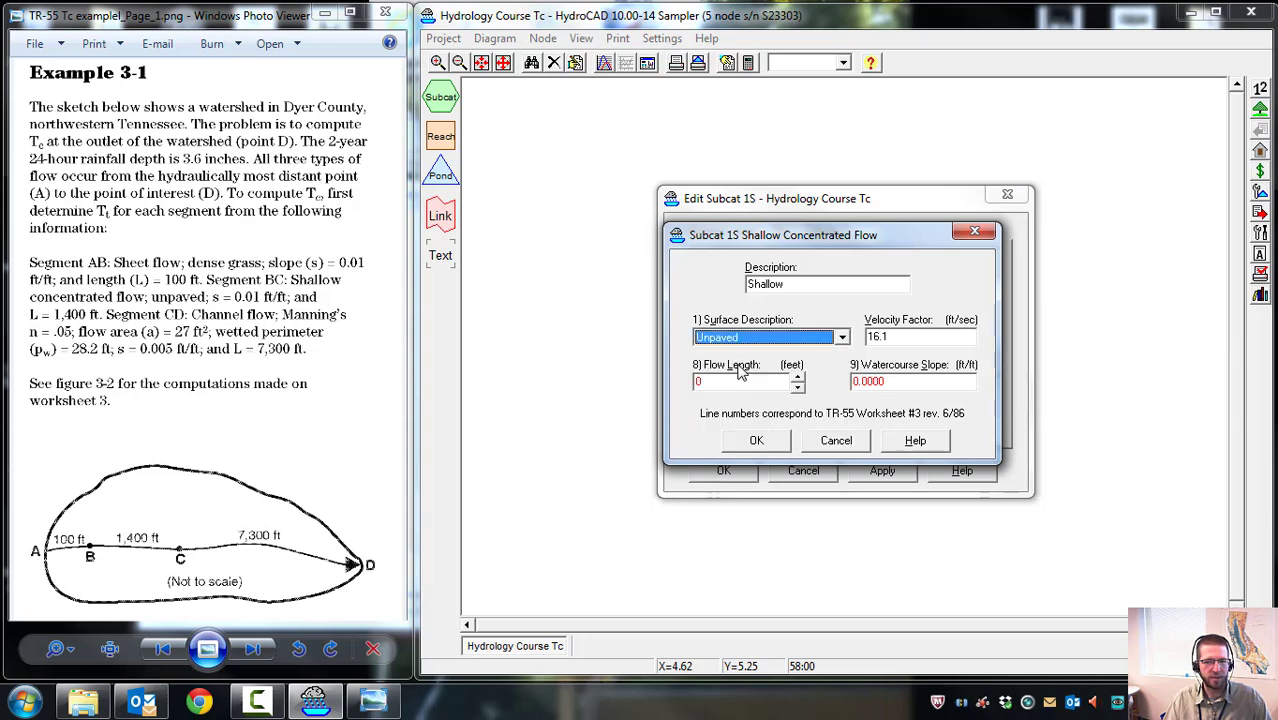
pyautogui.click(759, 383)
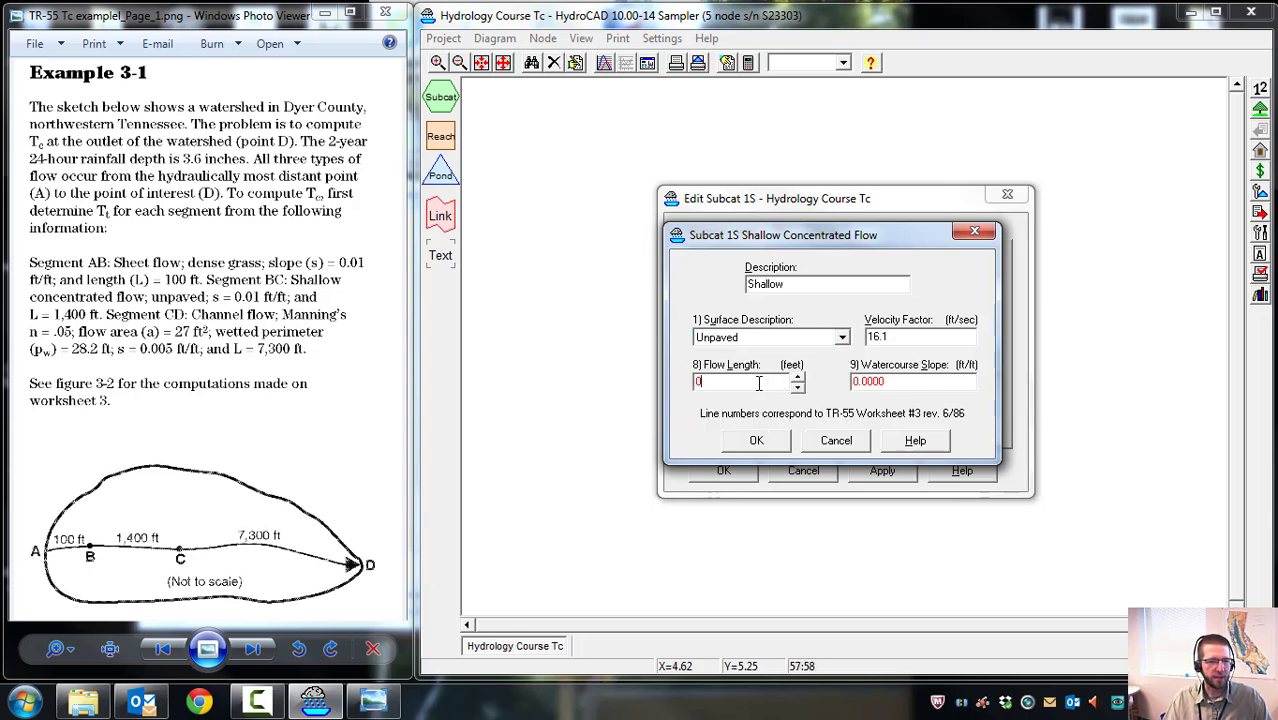
pyautogui.write('1400')
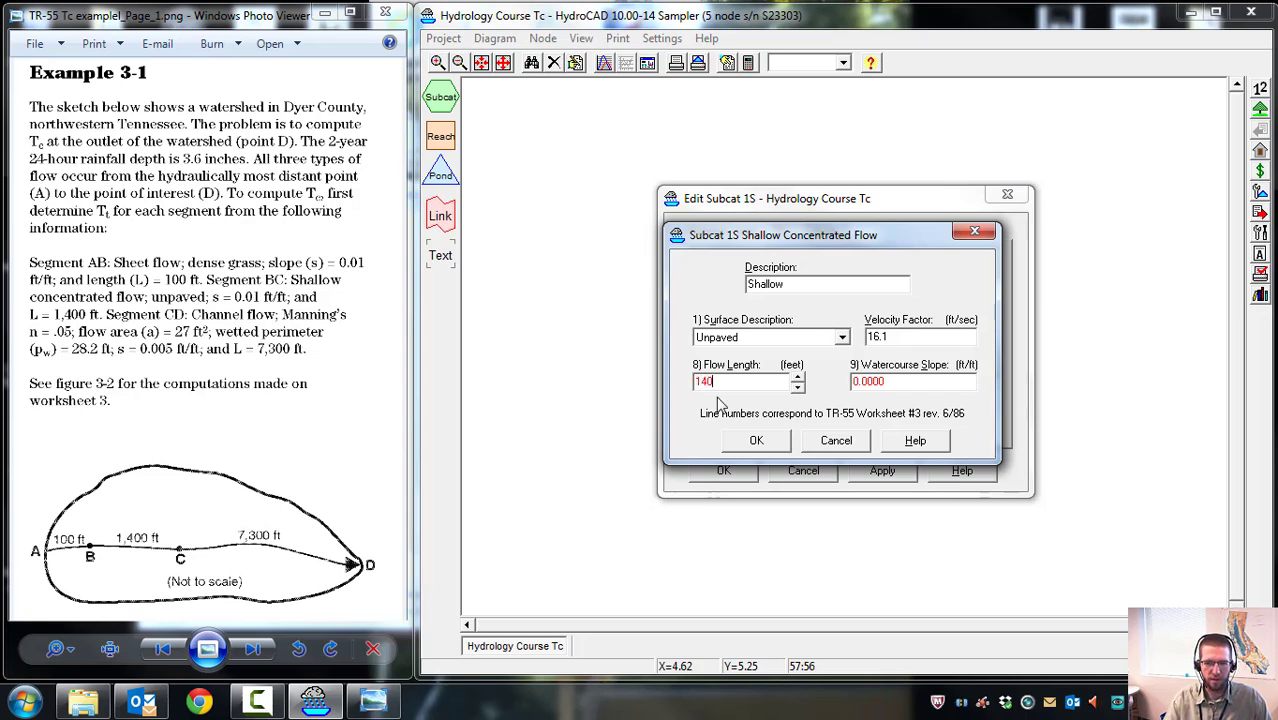
pyautogui.click(911, 381)
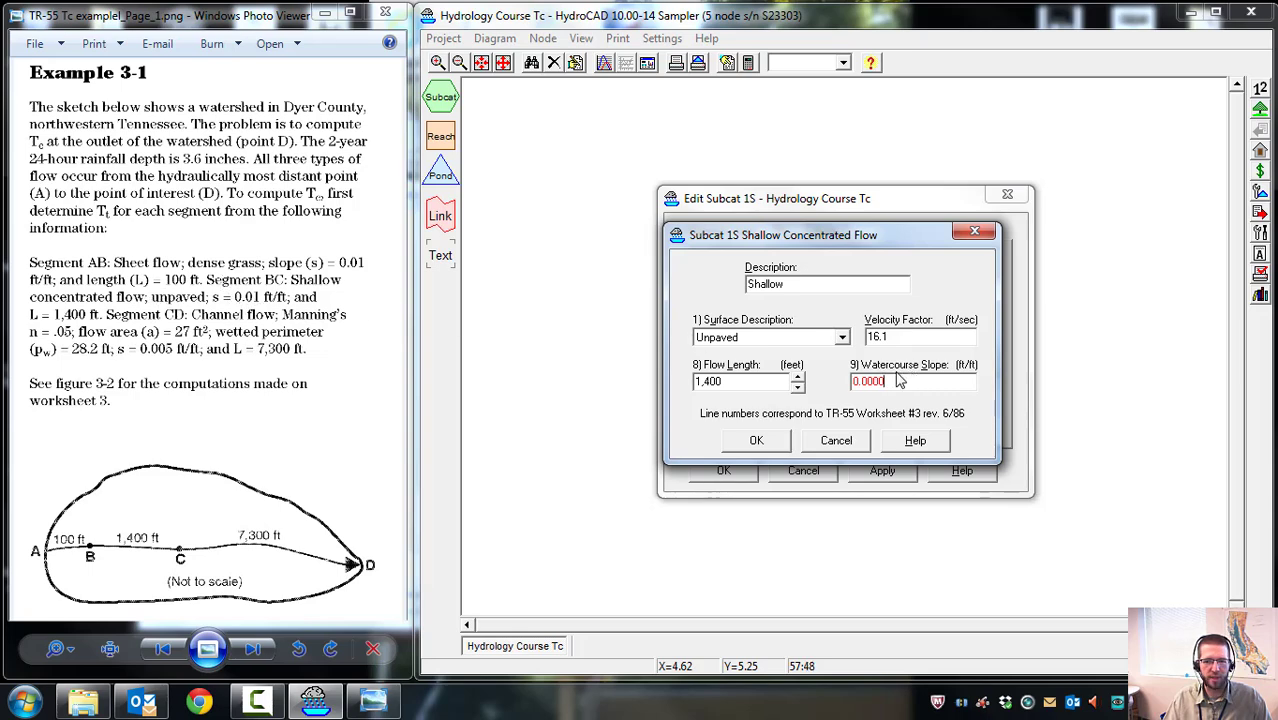
pyautogui.moveTo(904, 381); pyautogui.dragTo(823, 391)
pyautogui.write('0.01')
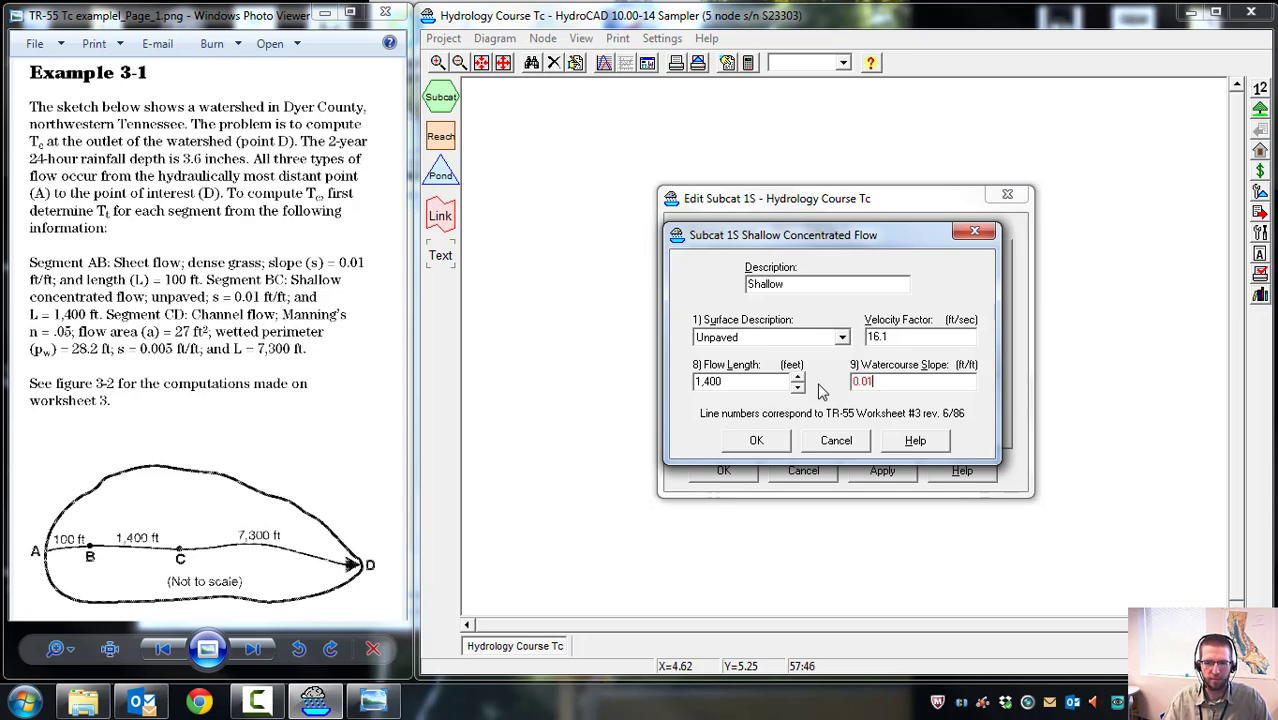
pyautogui.click(756, 440)
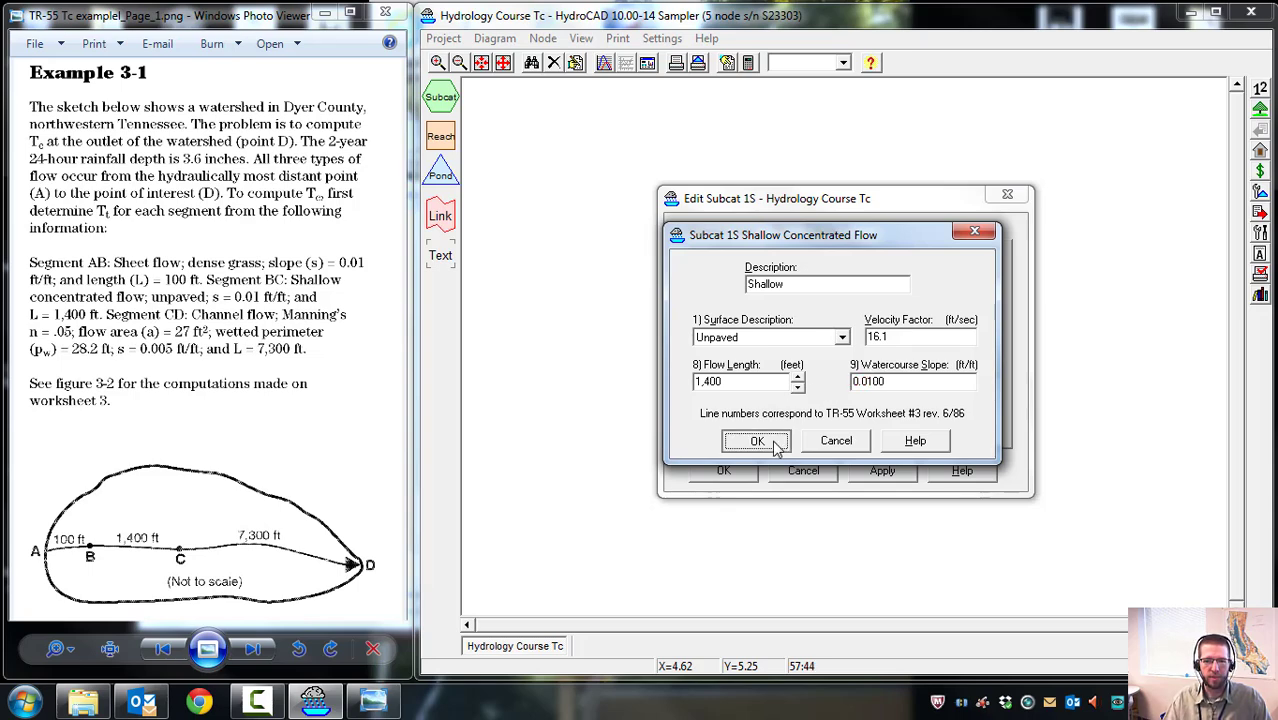
# Add a Channel Flow entry on line 3 of the time of concentration table.
pyautogui.click(751, 303)
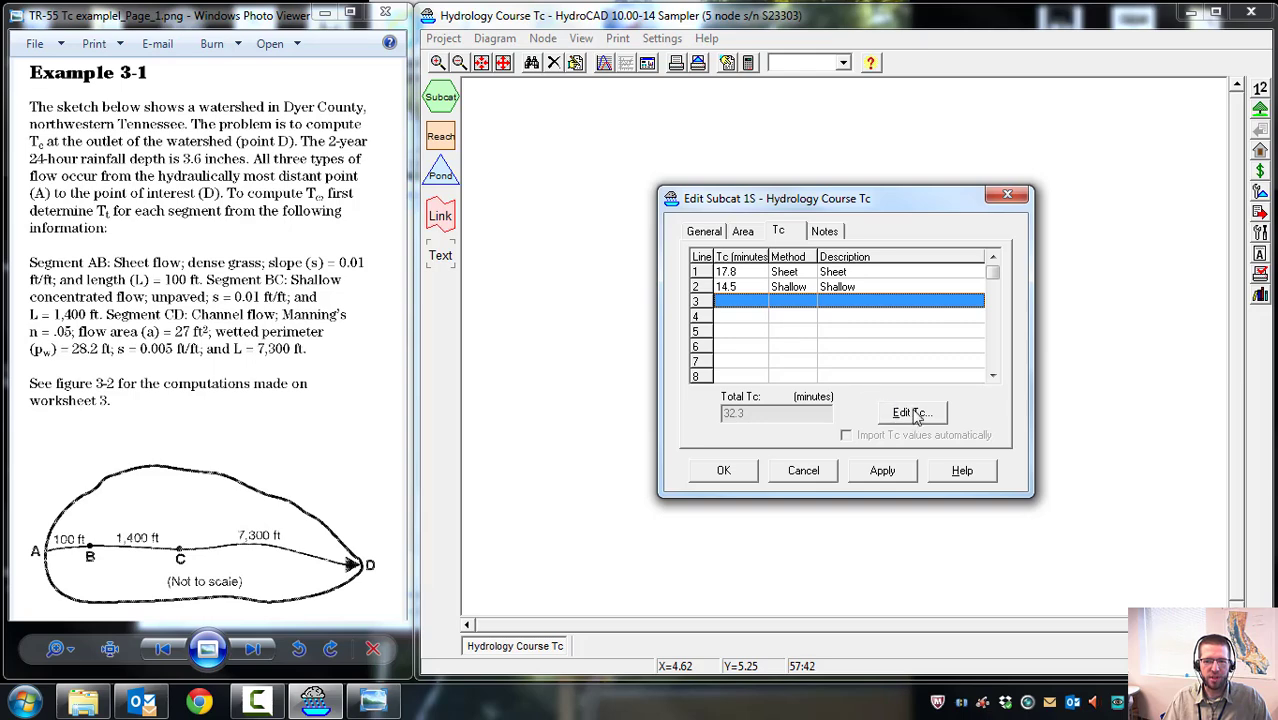
pyautogui.click(912, 413)
pyautogui.click(800, 330)
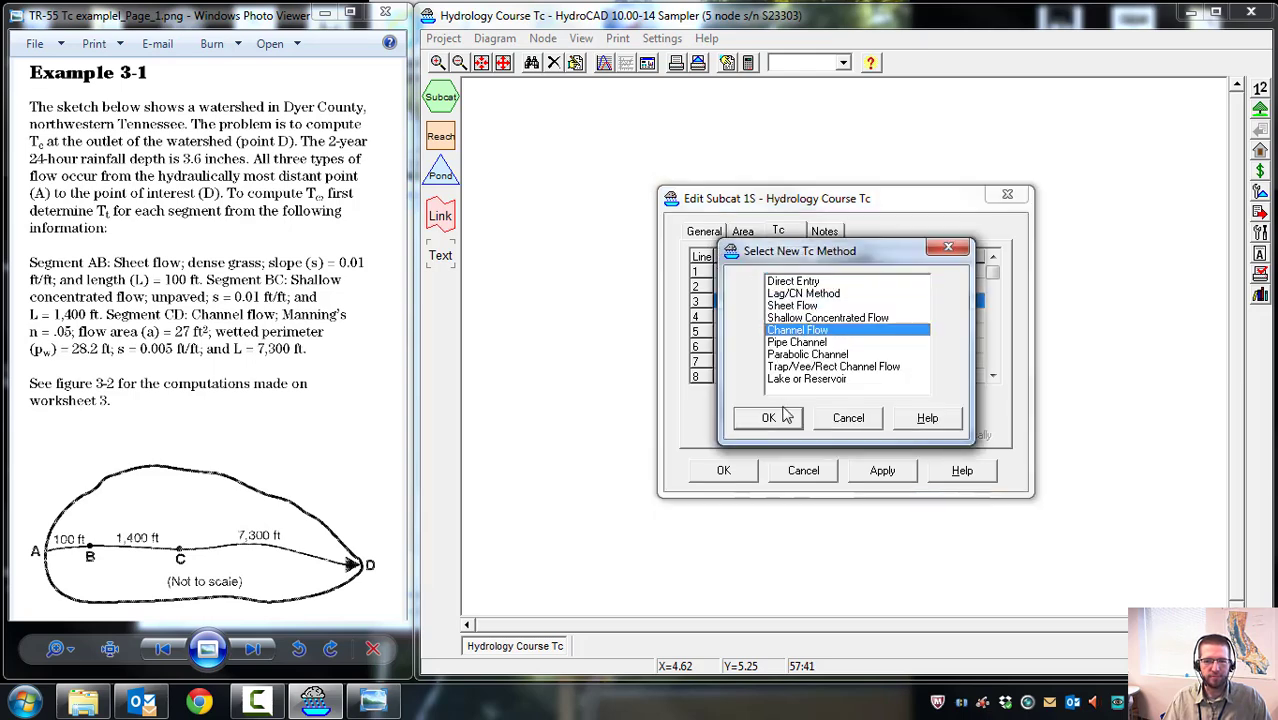
pyautogui.click(770, 418)
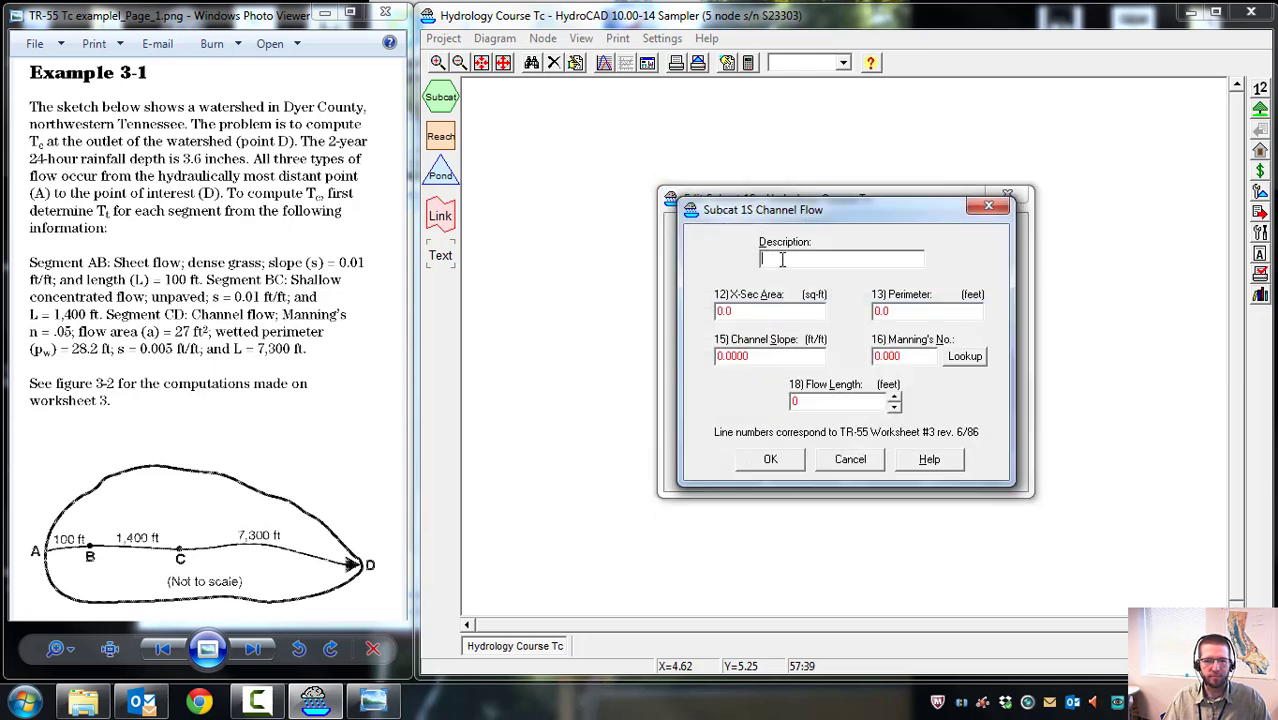
# Describe the channel flow segment as "Channel" with a cross-sectional area of 27 sq-ft and a perimeter of 28.2 ft.
pyautogui.write('Channel')
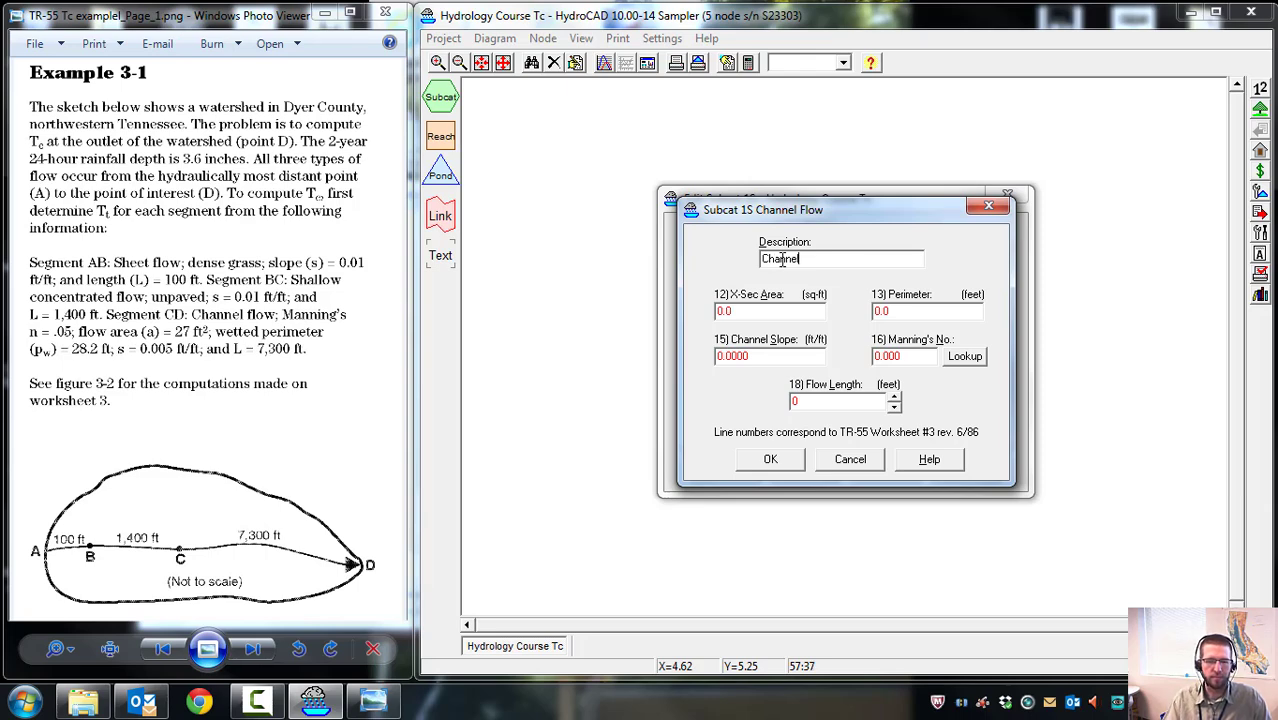
pyautogui.click(736, 311)
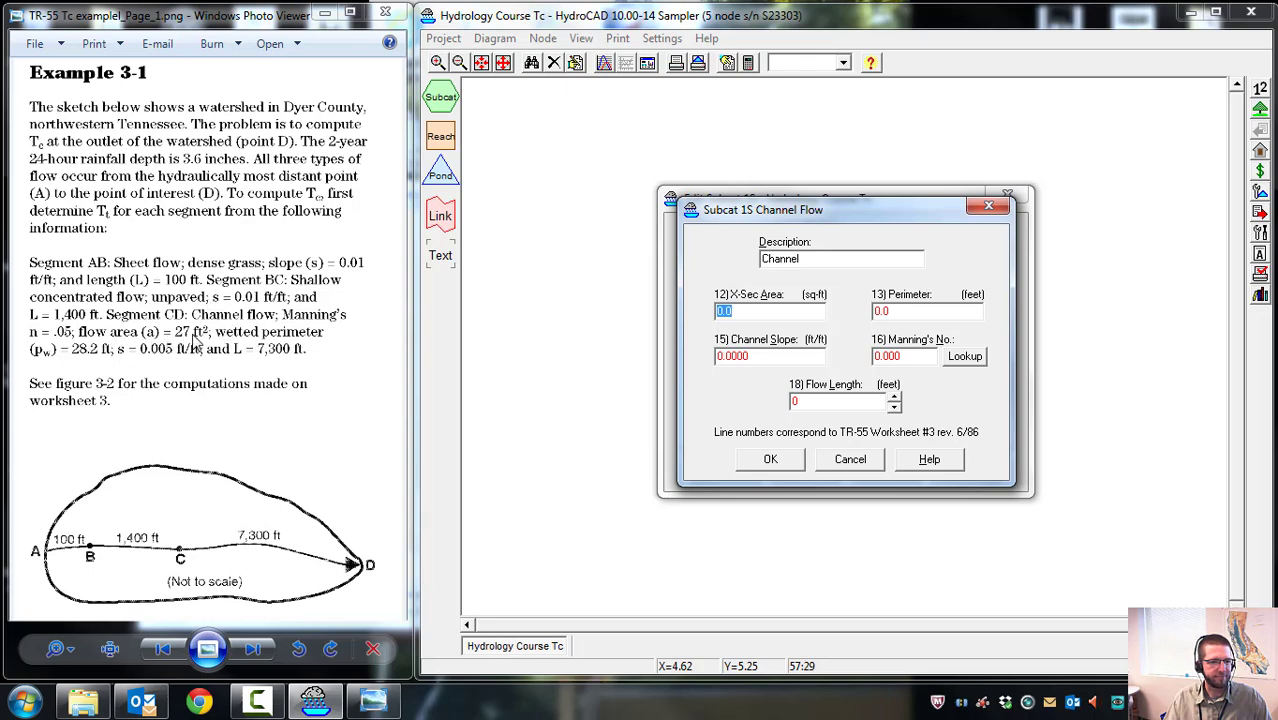
pyautogui.write('27')
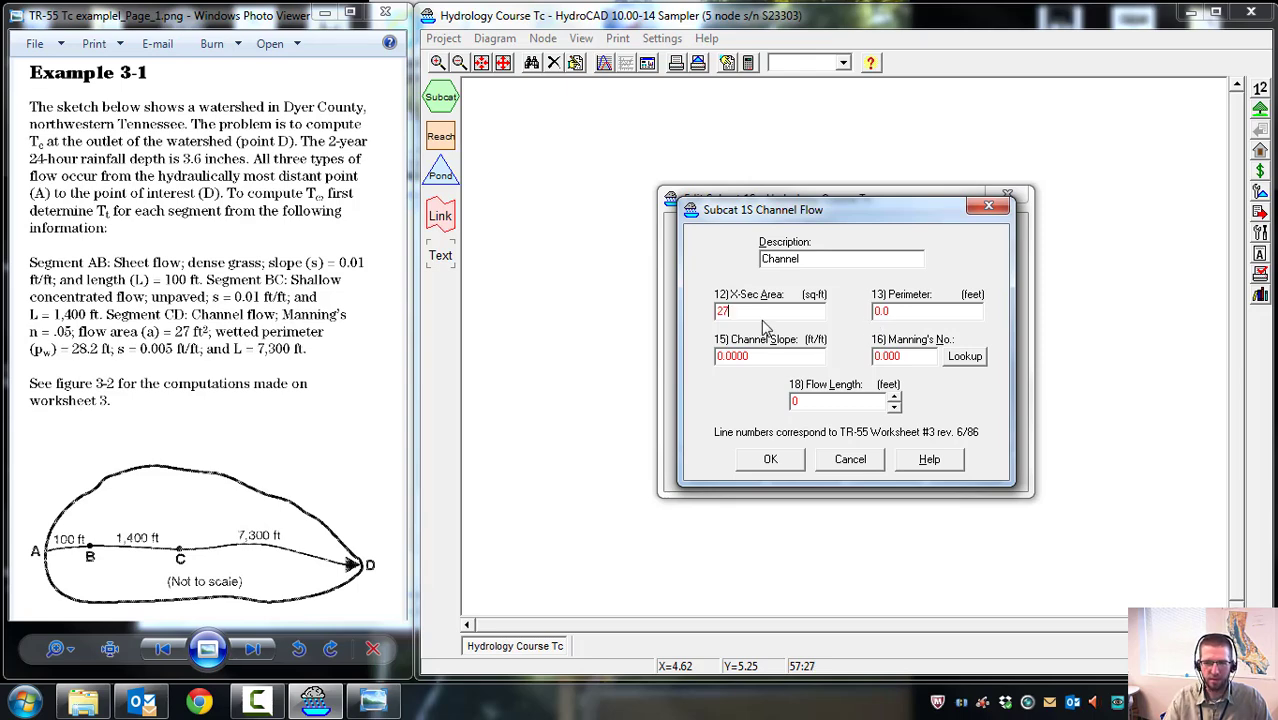
pyautogui.click(937, 316)
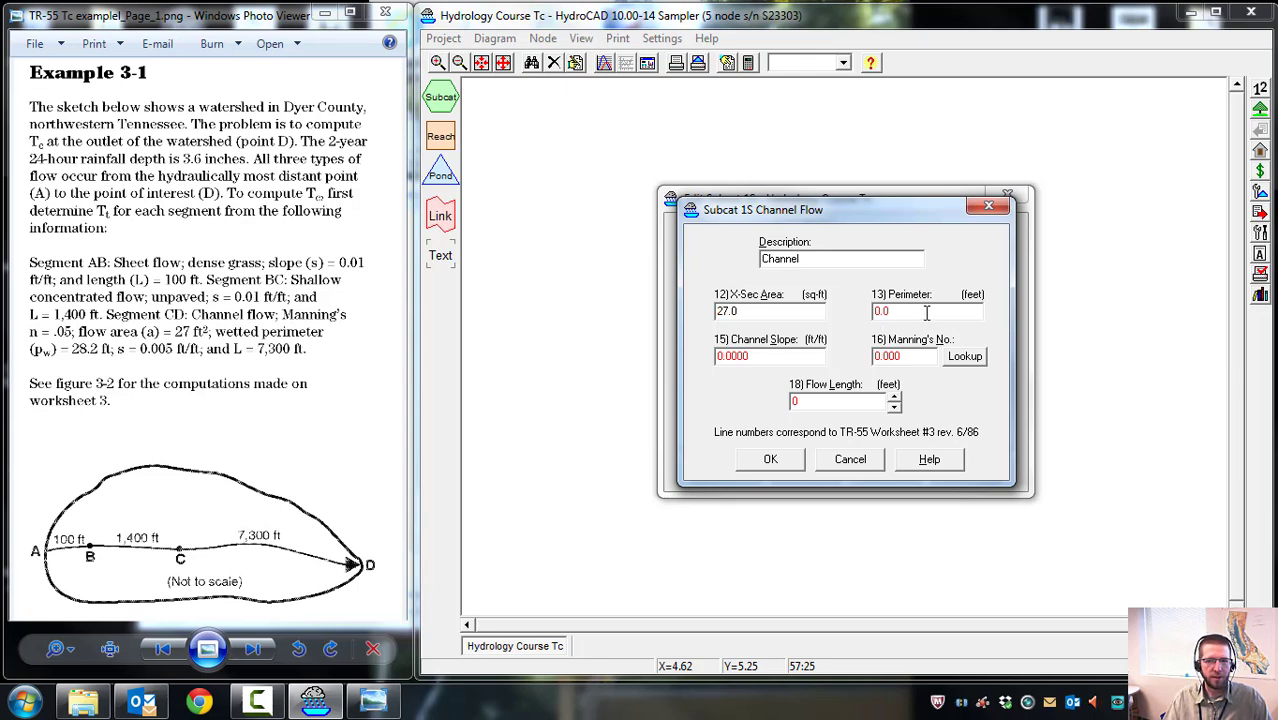
pyautogui.doubleClick(923, 312)
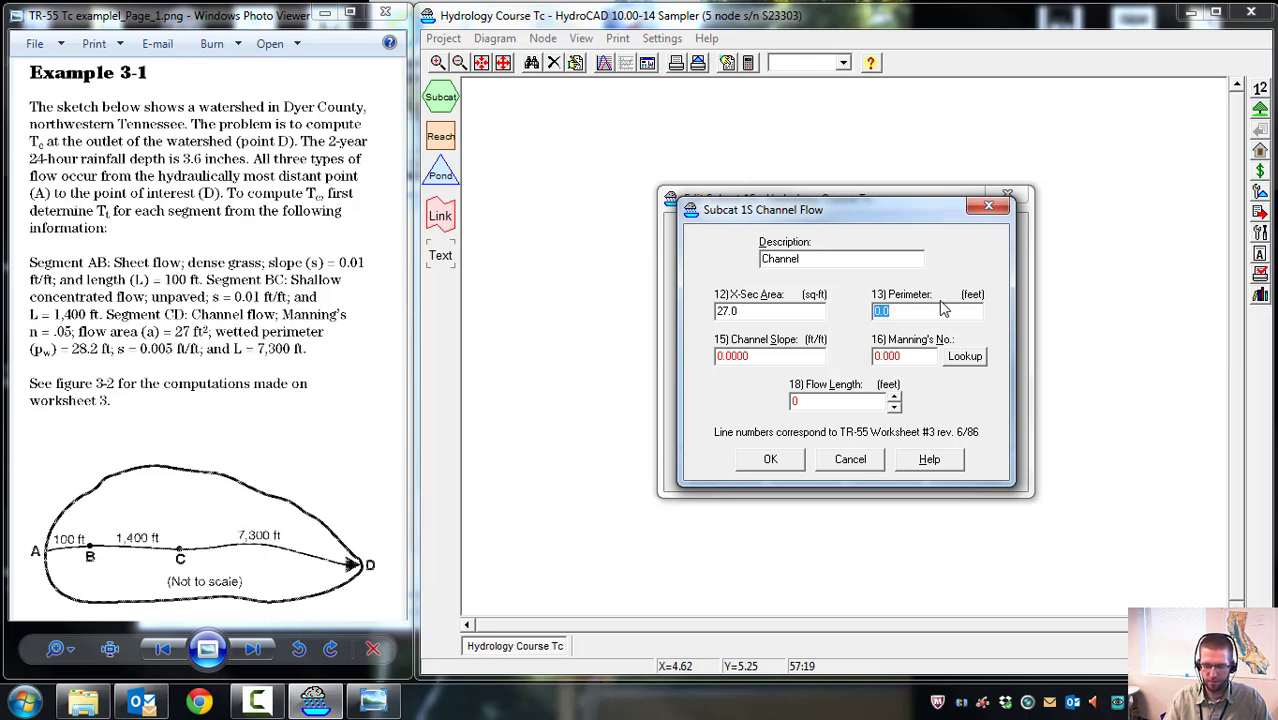
pyautogui.write('28.2')
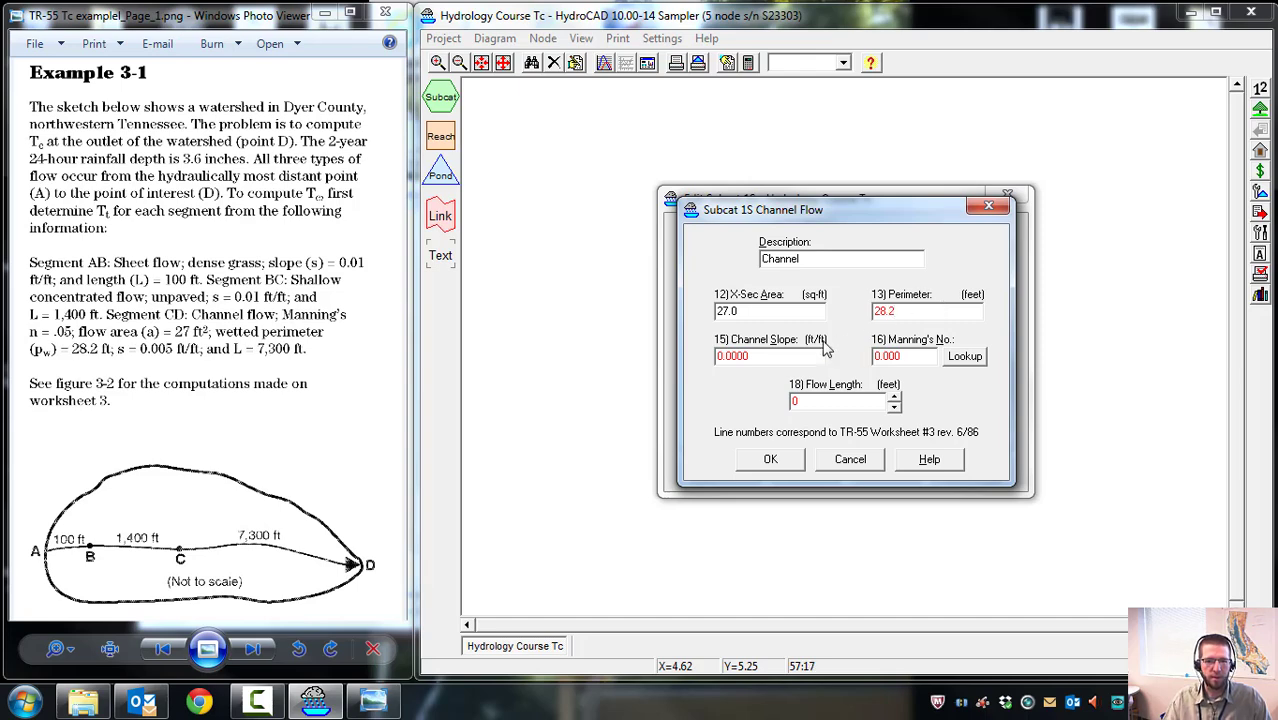
# Set the channel slope to 0.005 ft/ft and Manning's number to .05 for the channel flow segment.
pyautogui.click(760, 357)
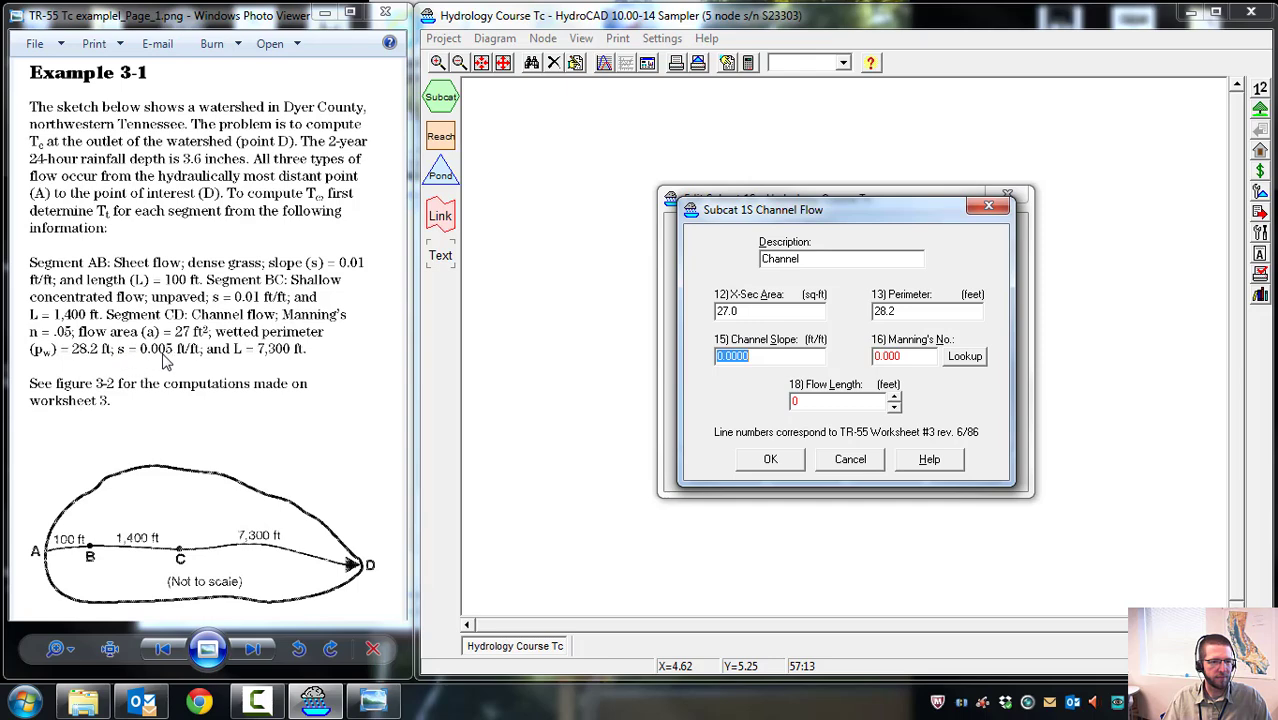
pyautogui.write('0.00')
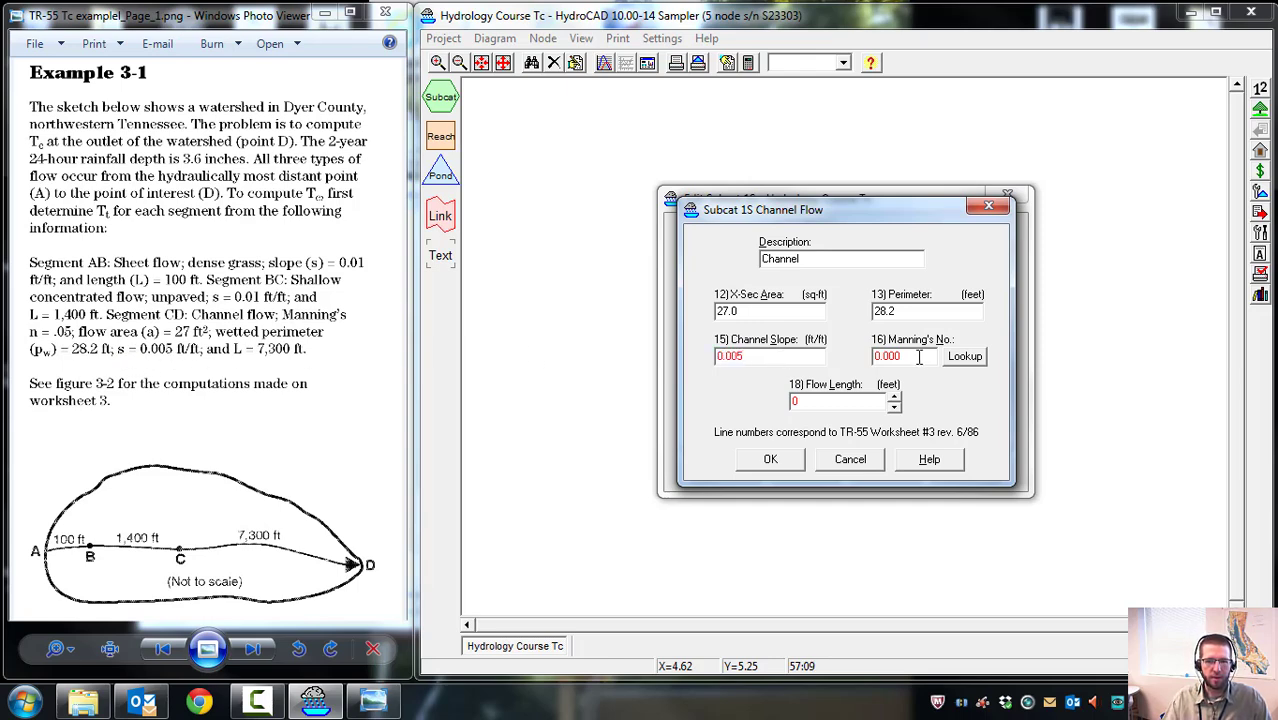
pyautogui.press('Tab')
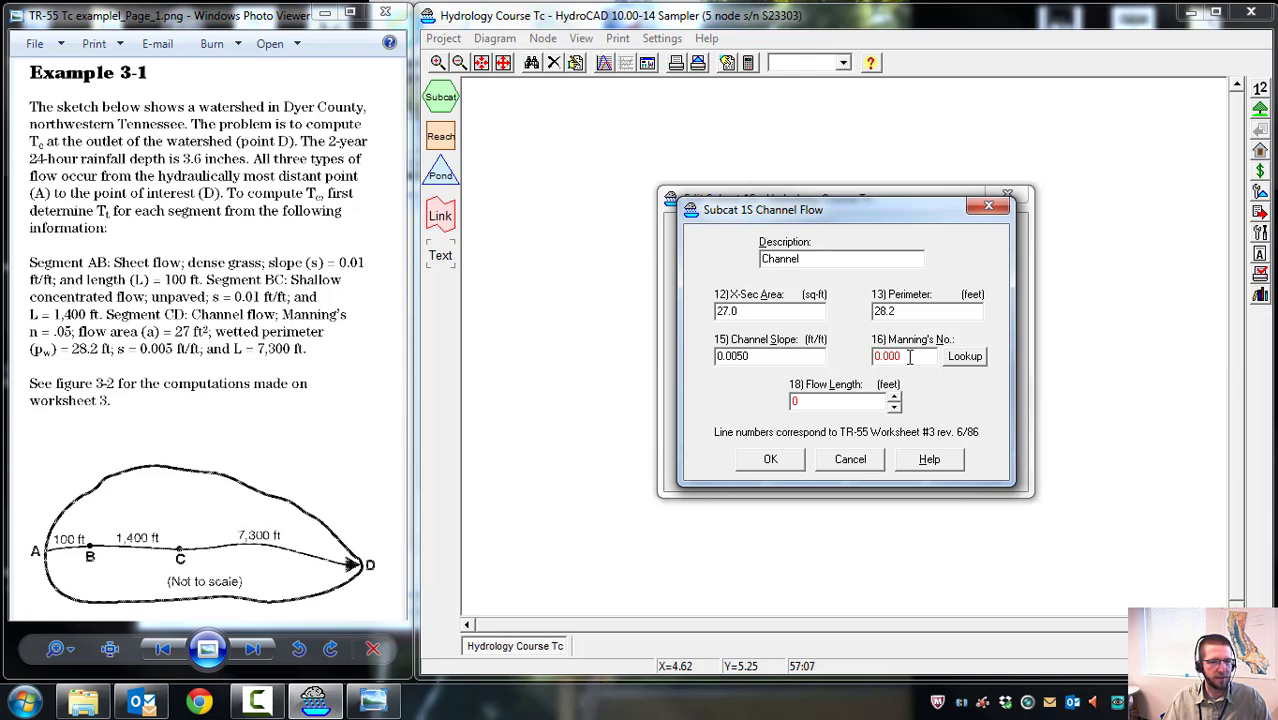
pyautogui.moveTo(910, 357); pyautogui.dragTo(860, 365)
pyautogui.write('.05')
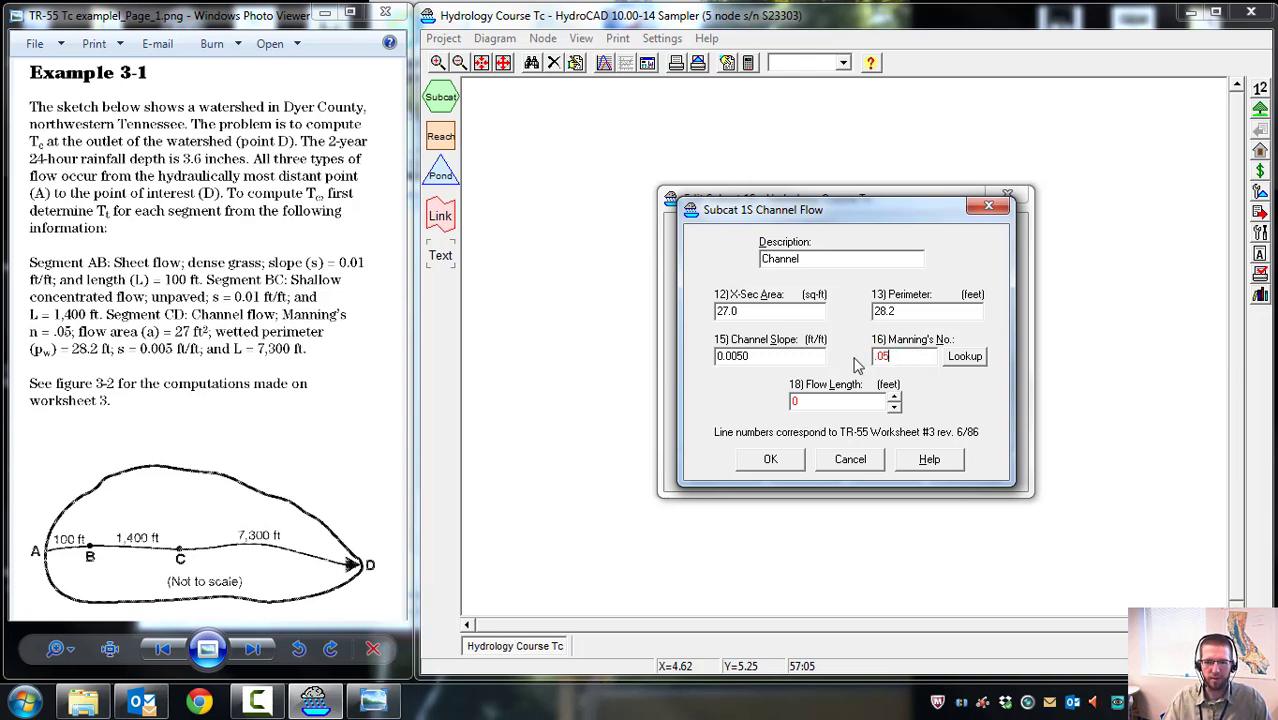
# Set the channel flow segment's flow length to 7300 ft and accept the segment.
pyautogui.click(806, 402)
pyautogui.write('7300')
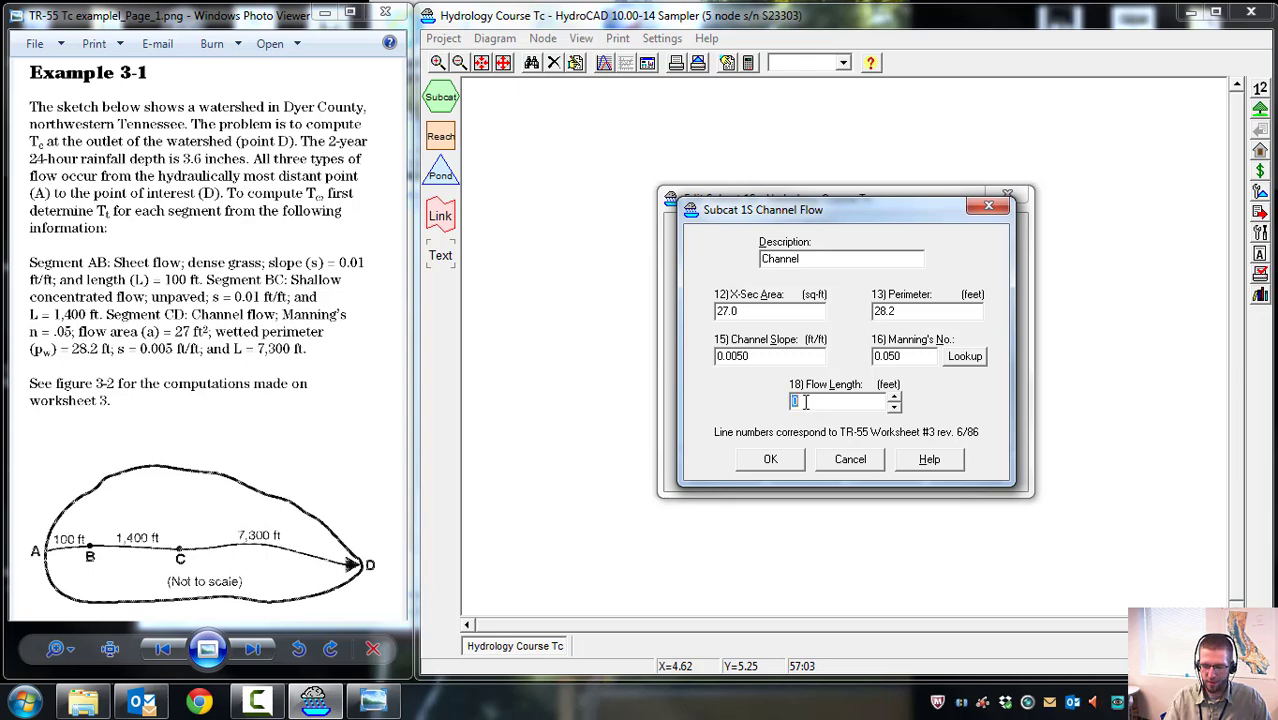
pyautogui.click(776, 465)
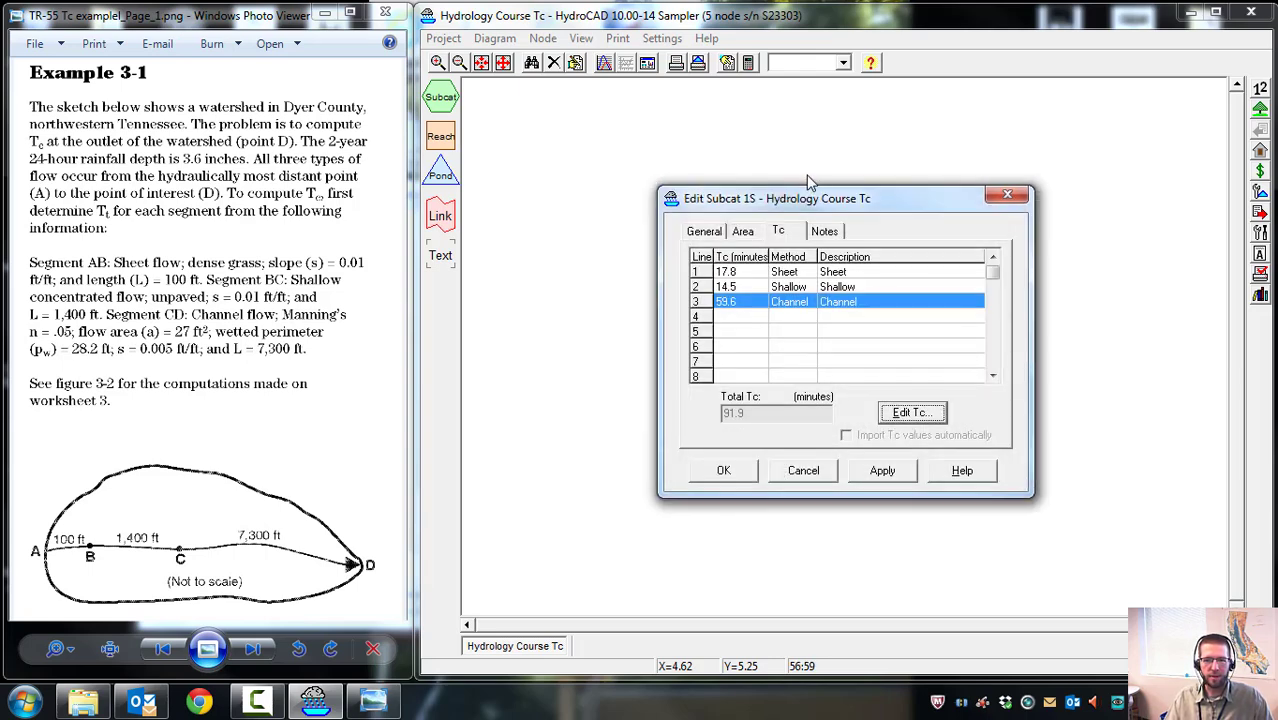
pyautogui.moveTo(813, 200); pyautogui.dragTo(766, 209)
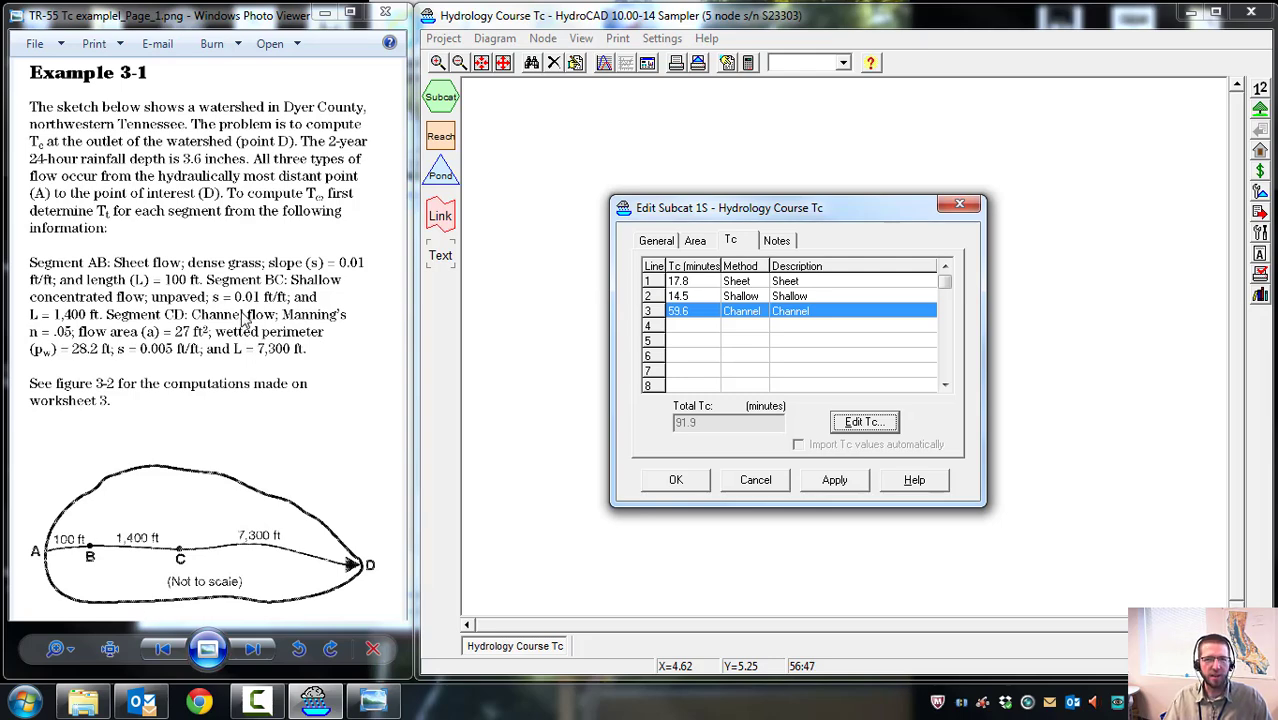
pyautogui.moveTo(797, 208); pyautogui.dragTo(814, 192)
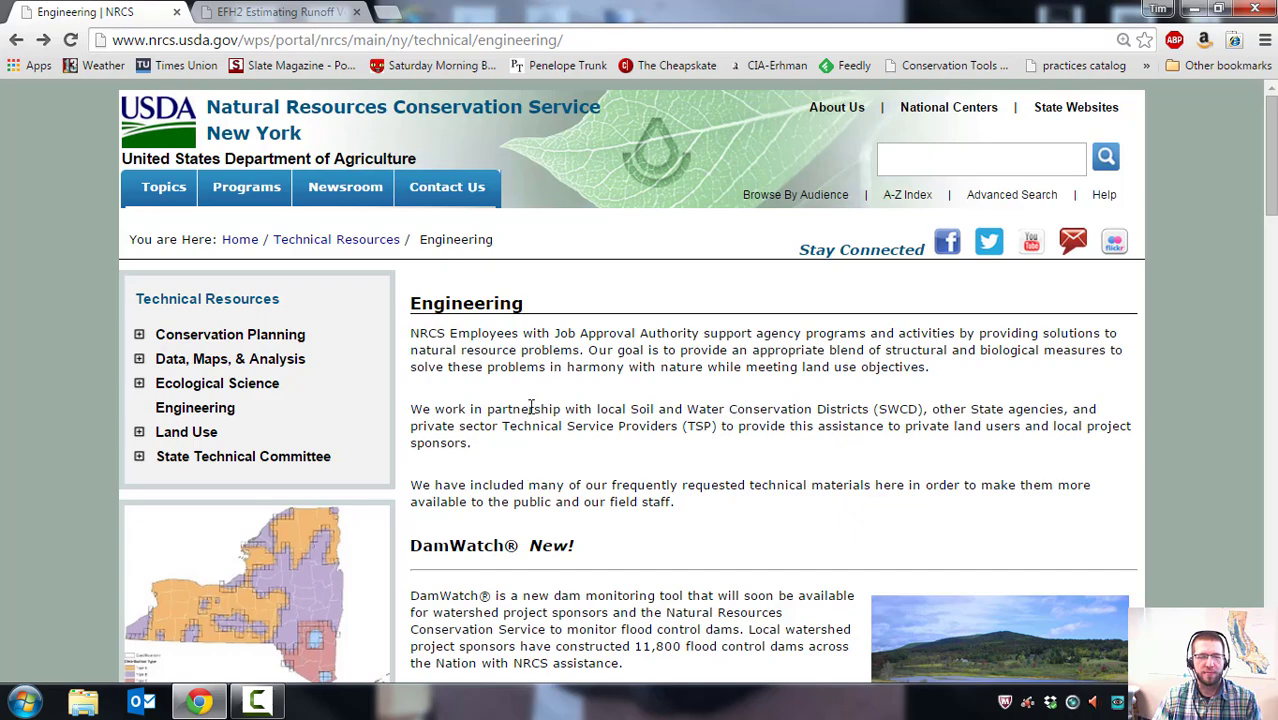
# In Chrome, open the Storm Distribution Regions page from the EFH-2 section of the NRCS New York Engineering page and view its map.
pyautogui.scroll(-11, 540, 405)
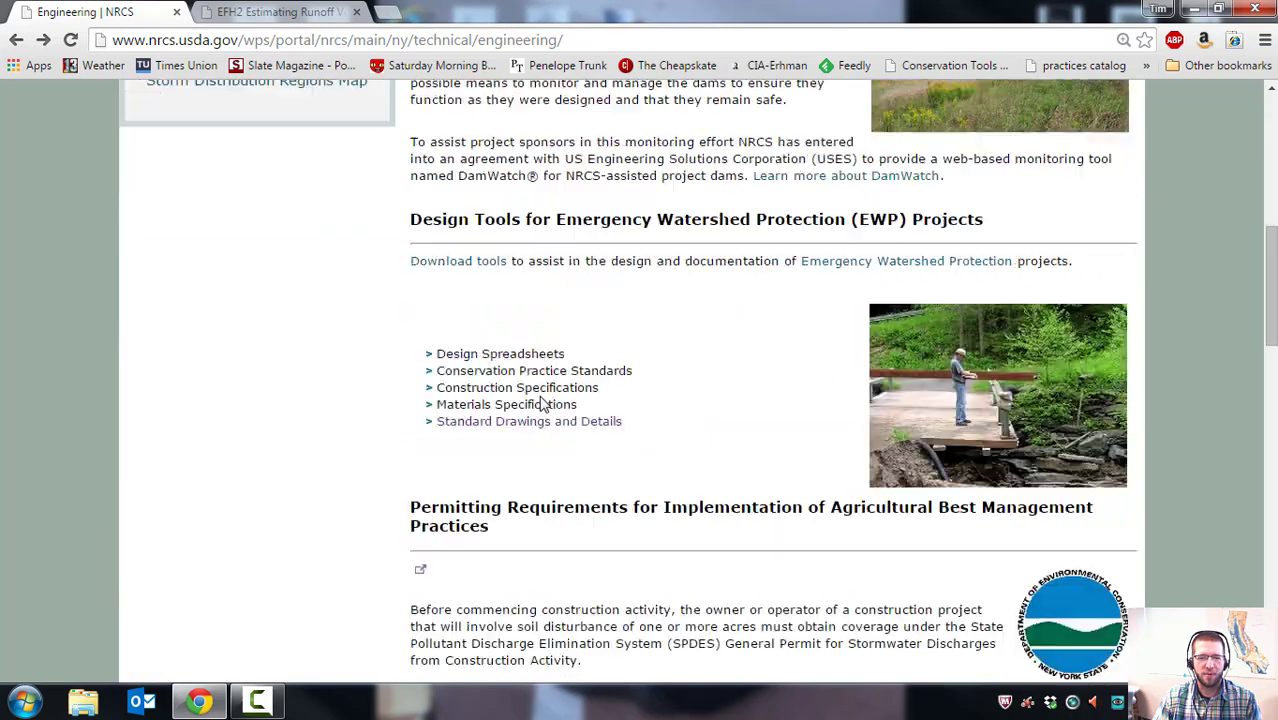
pyautogui.scroll(-8, 540, 405)
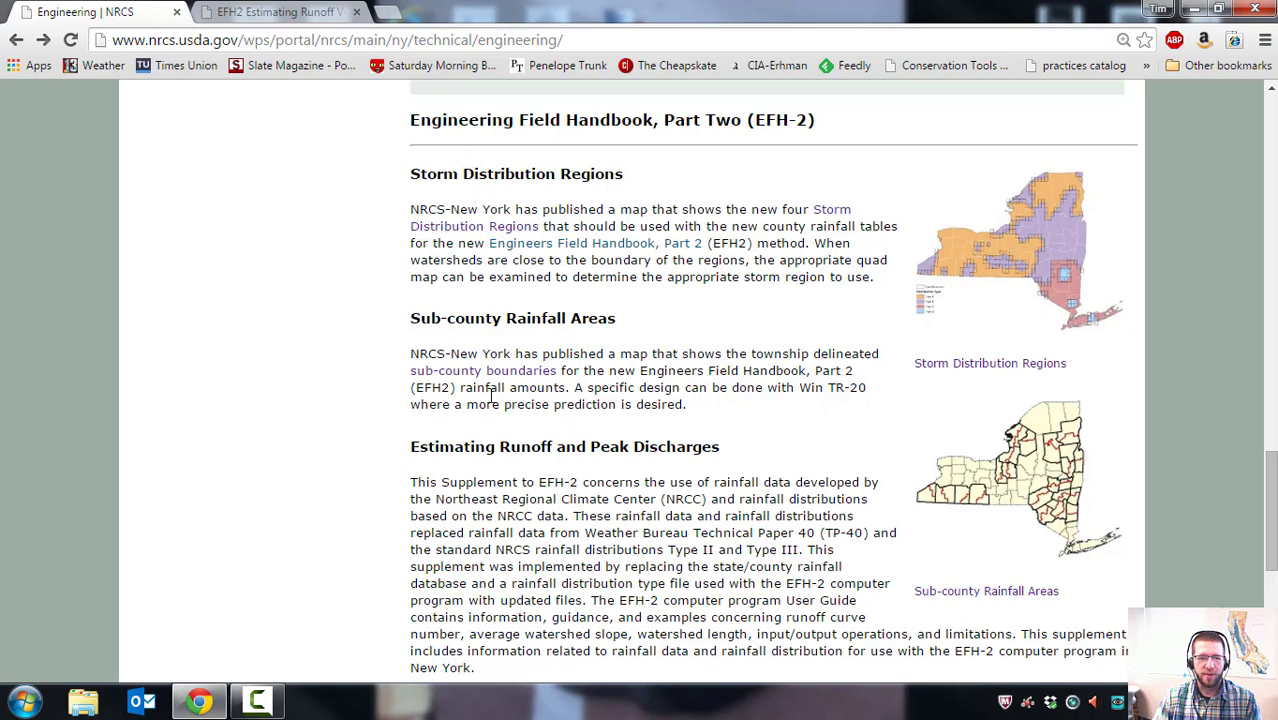
pyautogui.scroll(-3, 492, 448)
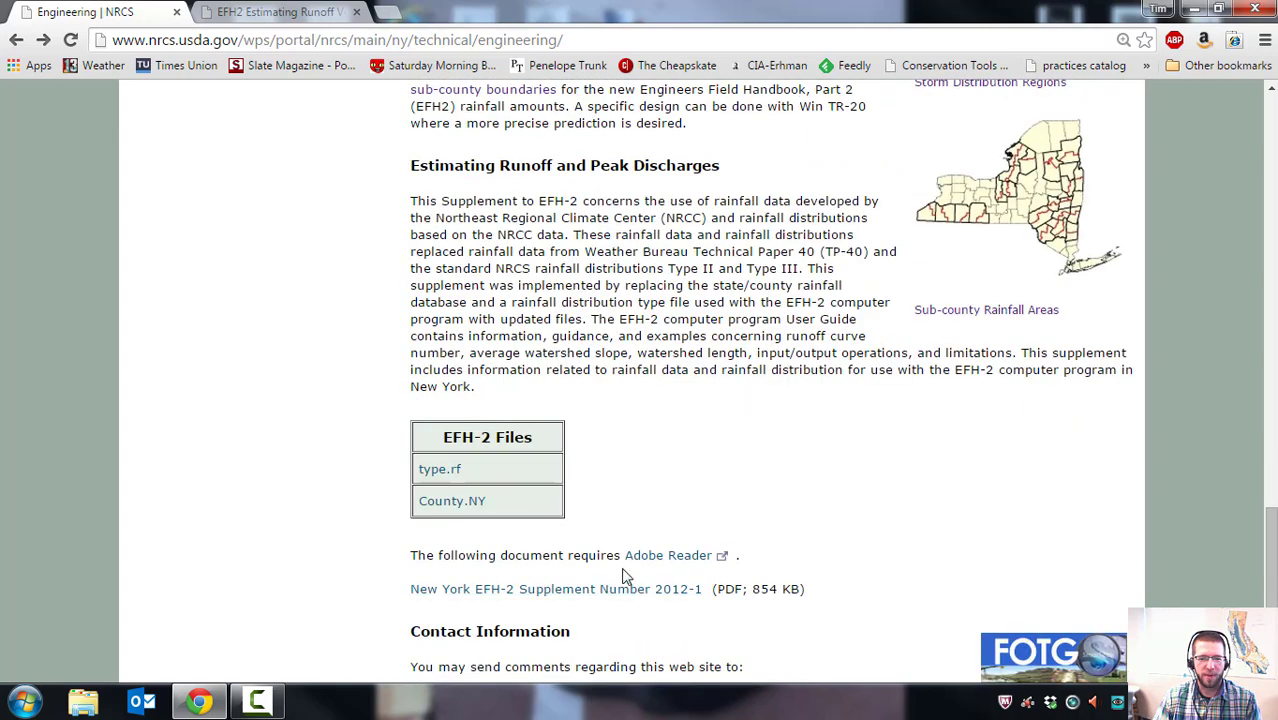
pyautogui.scroll(4, 585, 597)
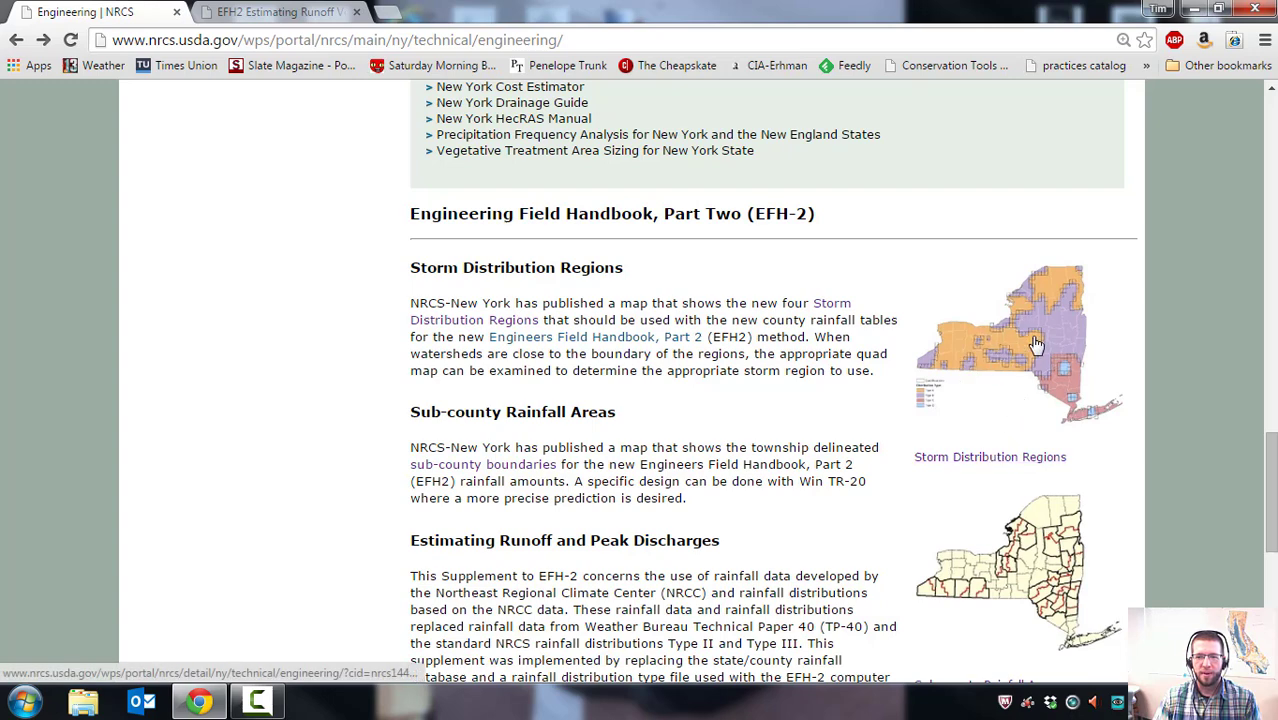
pyautogui.click(980, 460)
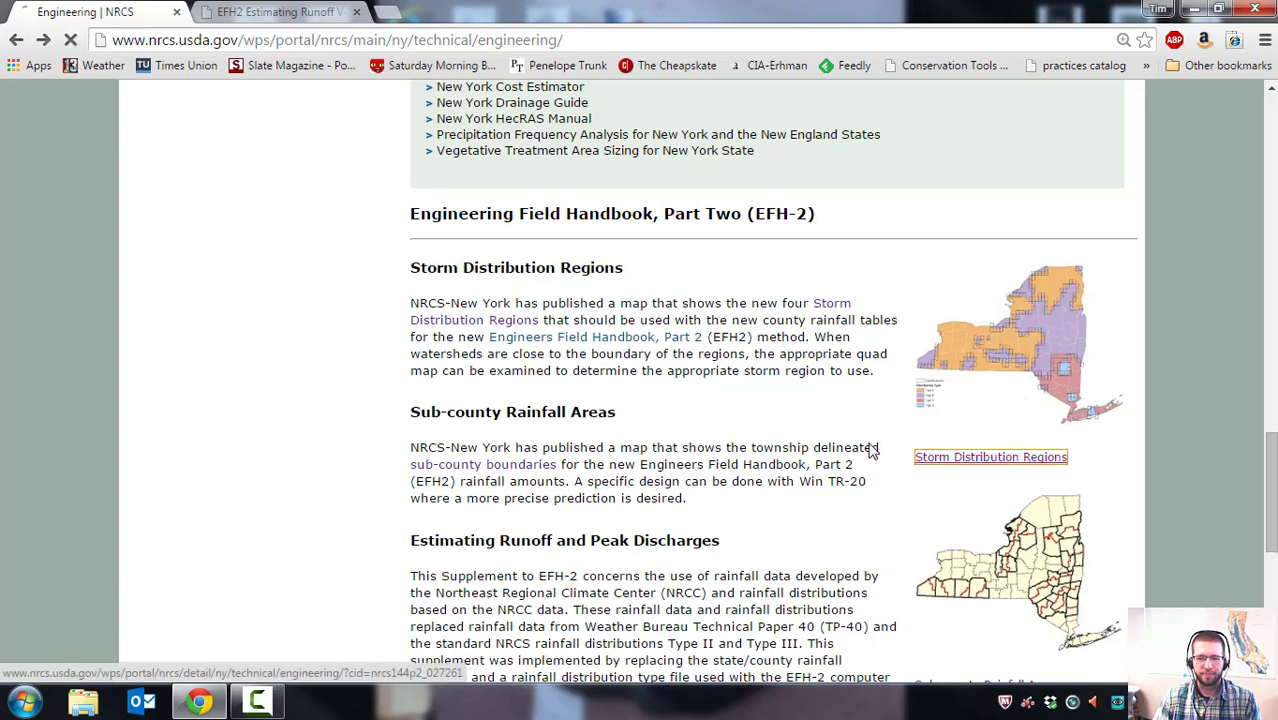
pyautogui.scroll(-7, 680, 500)
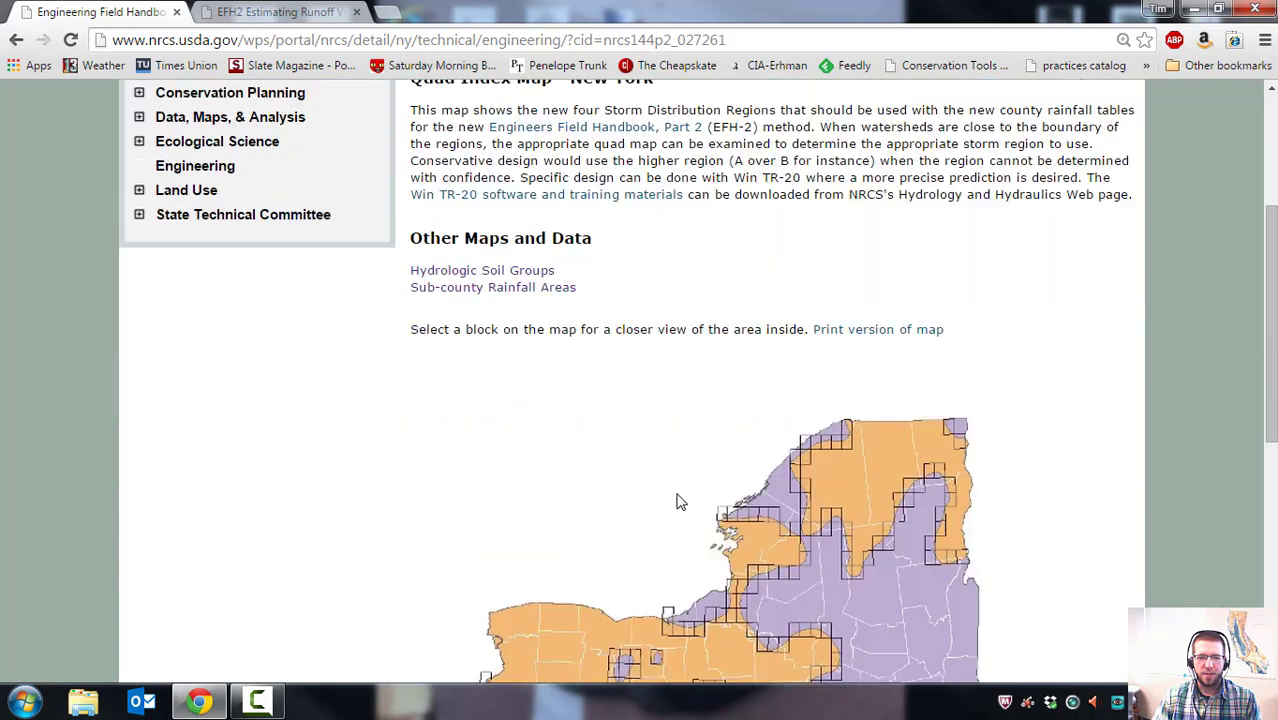
# Open the Pulteney quad from the statewide storm distribution map and examine the boundary between the Type A and Type B regions.
pyautogui.scroll(2, 555, 478)
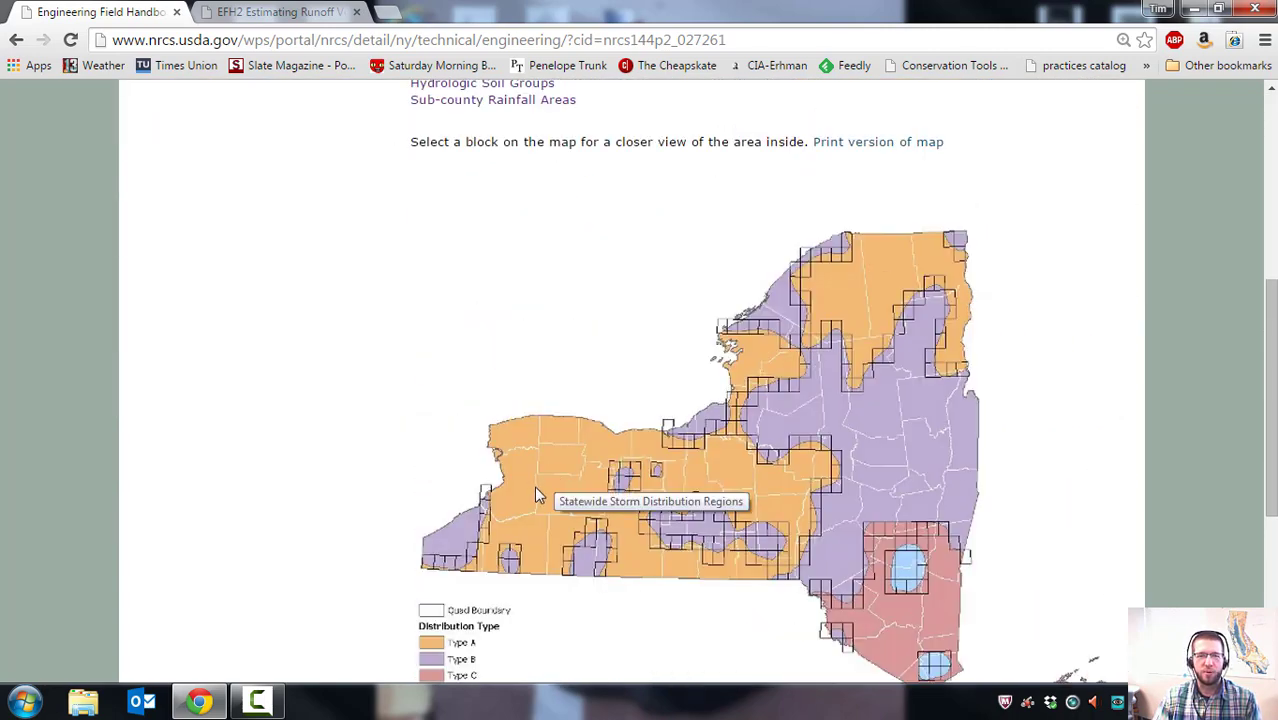
pyautogui.scroll(-1, 537, 495)
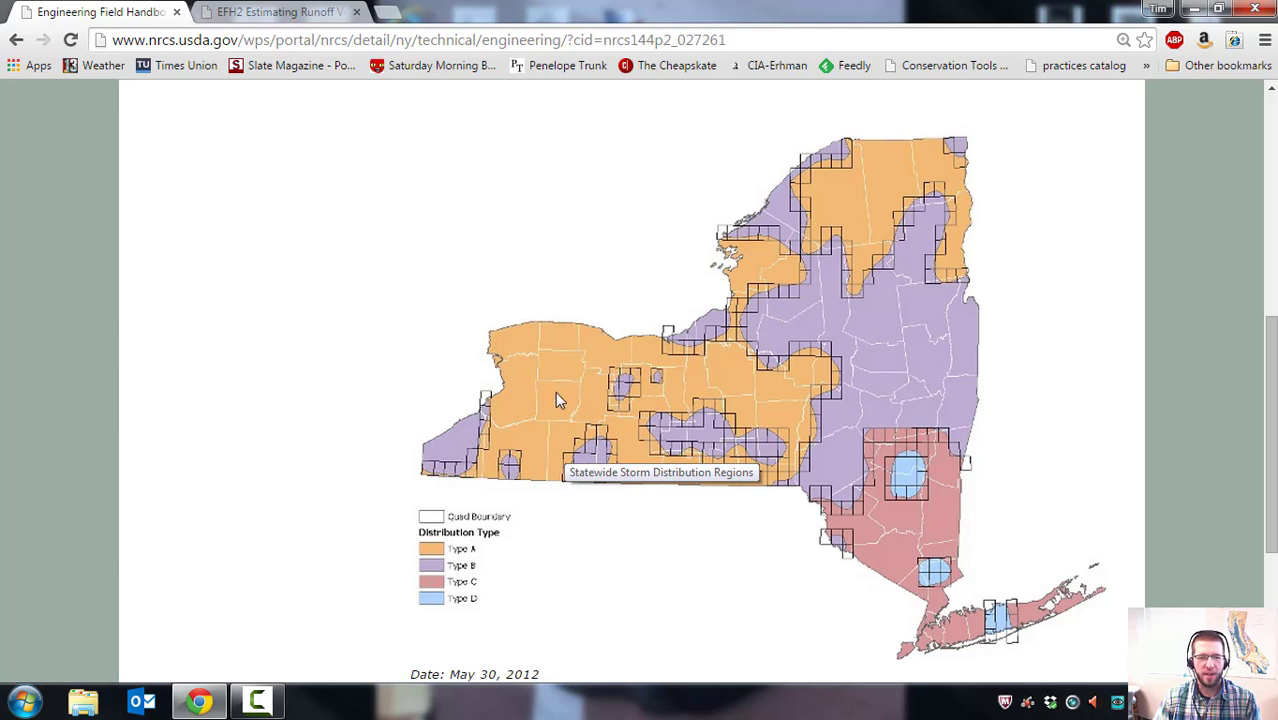
pyautogui.click(645, 428)
pyautogui.scroll(-8, 622, 371)
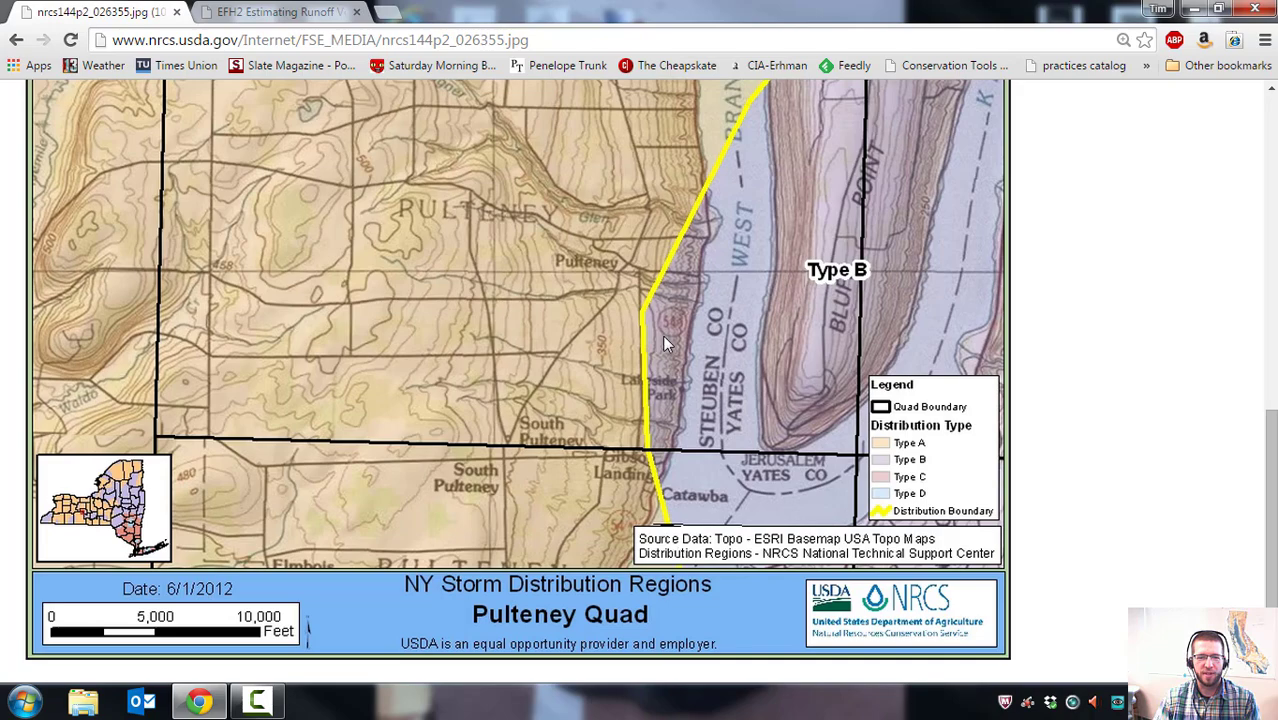
pyautogui.scroll(3, 662, 334)
pyautogui.scroll(-1, 506, 245)
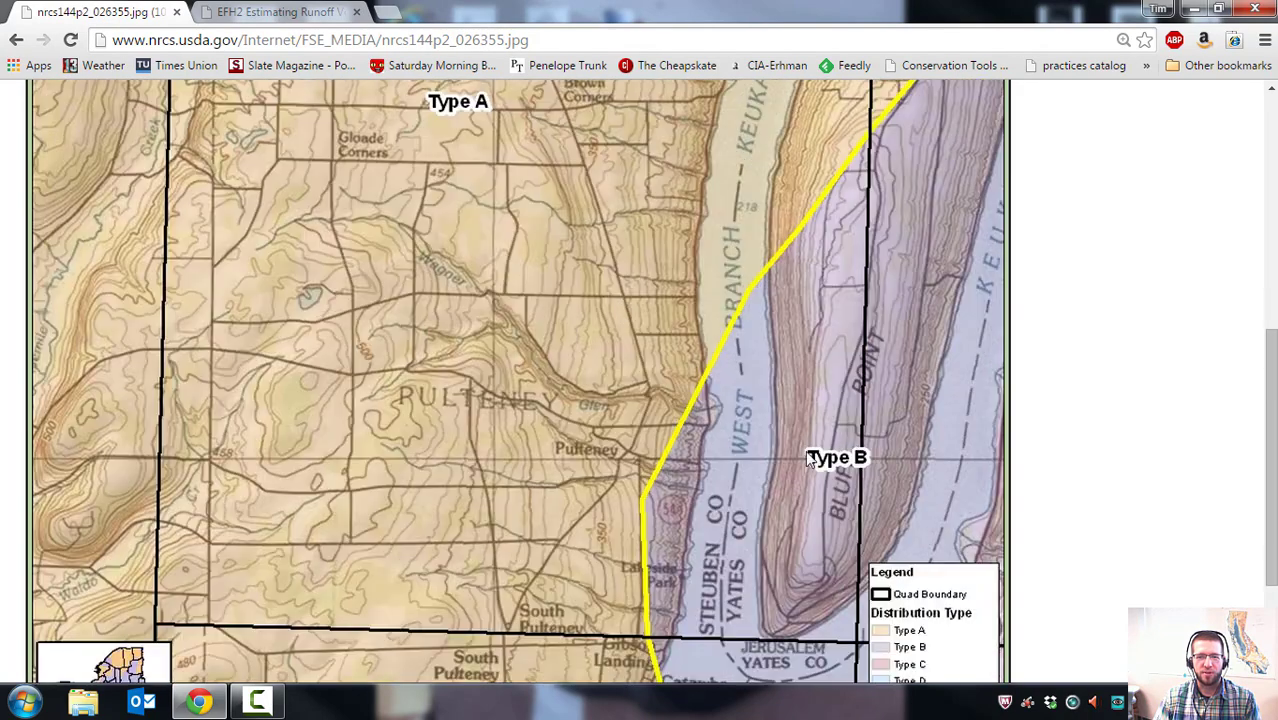
pyautogui.scroll(-2, 618, 445)
pyautogui.scroll(1, 618, 445)
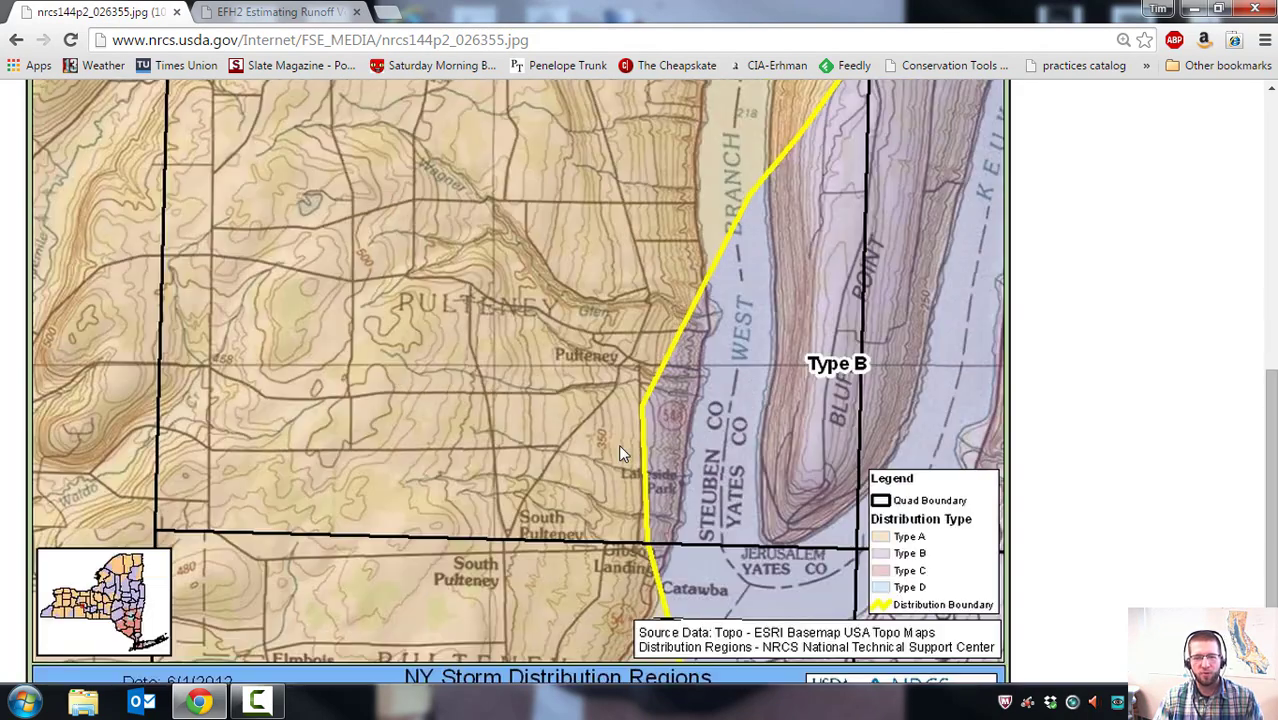
# Return to the New York Engineering page and open the Sub-county Rainfall Areas page.
pyautogui.click(16, 40)
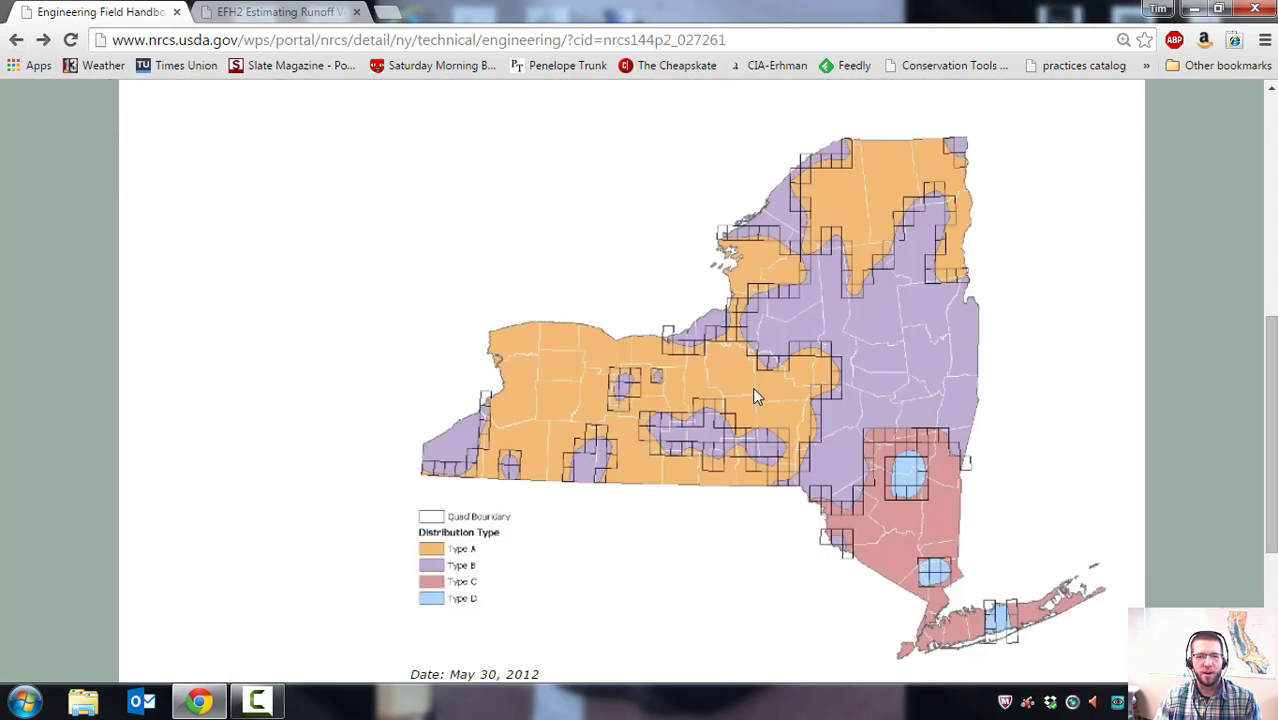
pyautogui.scroll(5, 662, 400)
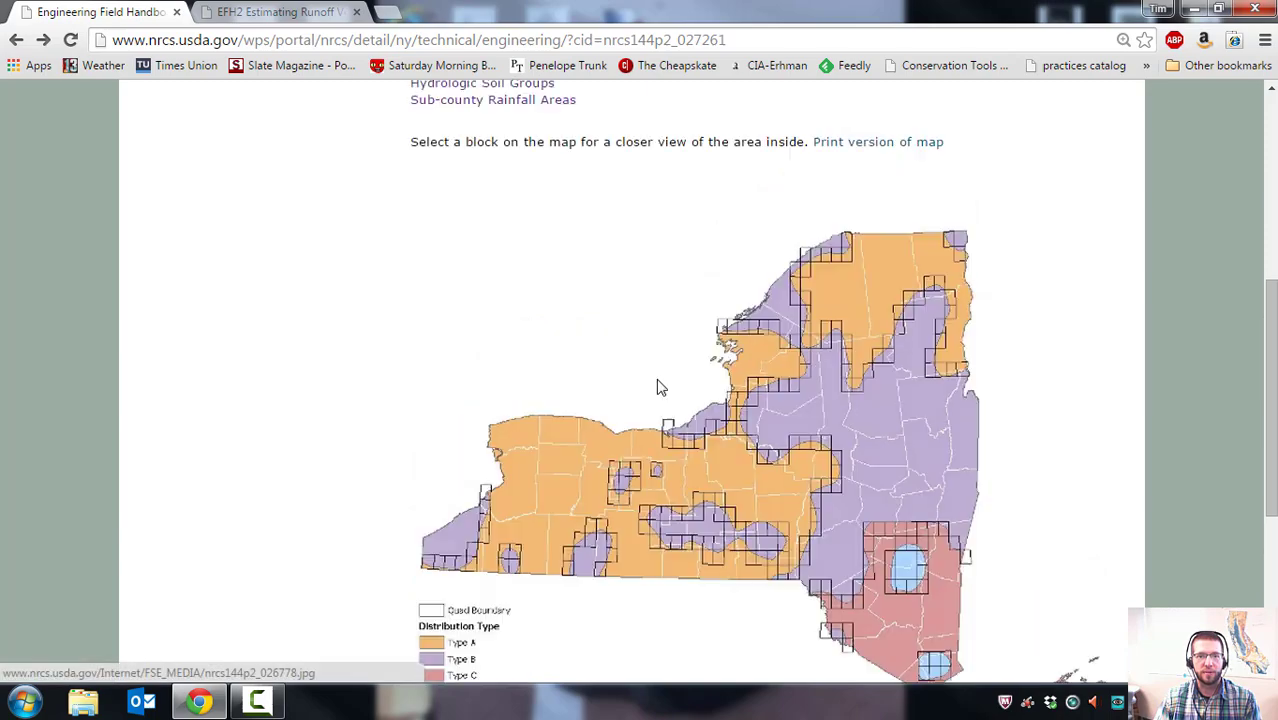
pyautogui.click(16, 40)
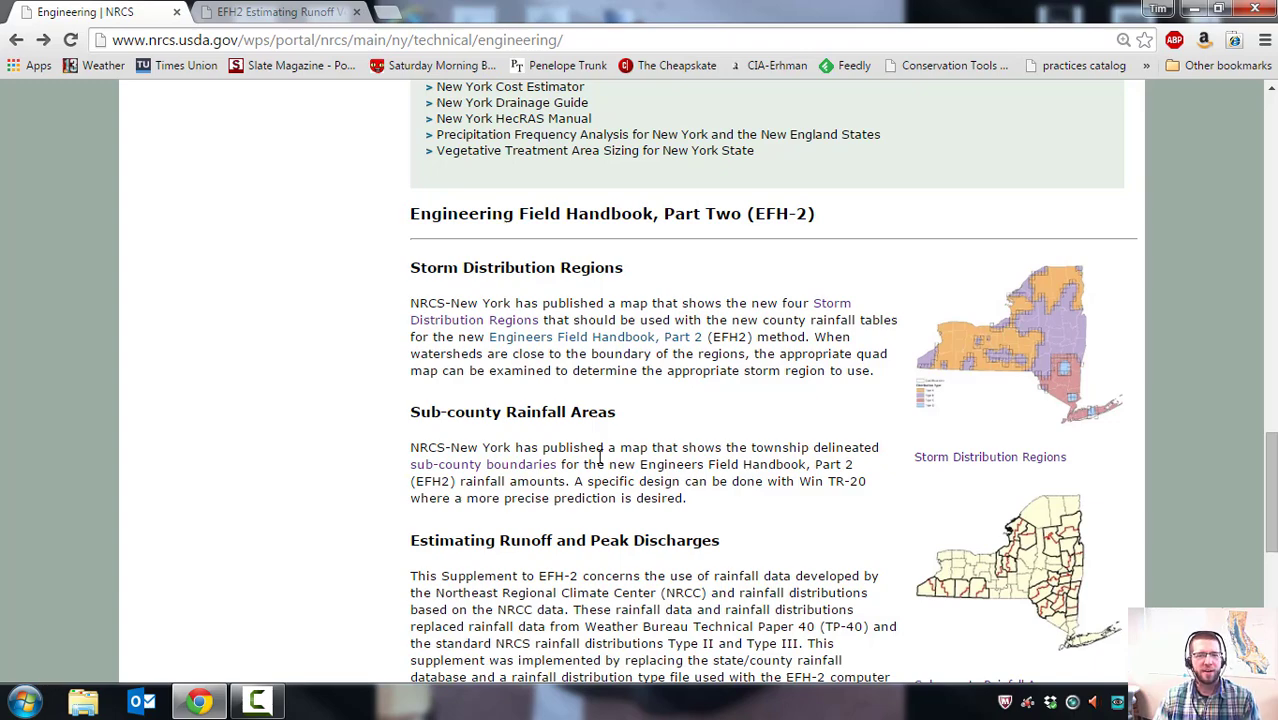
pyautogui.scroll(-2, 600, 455)
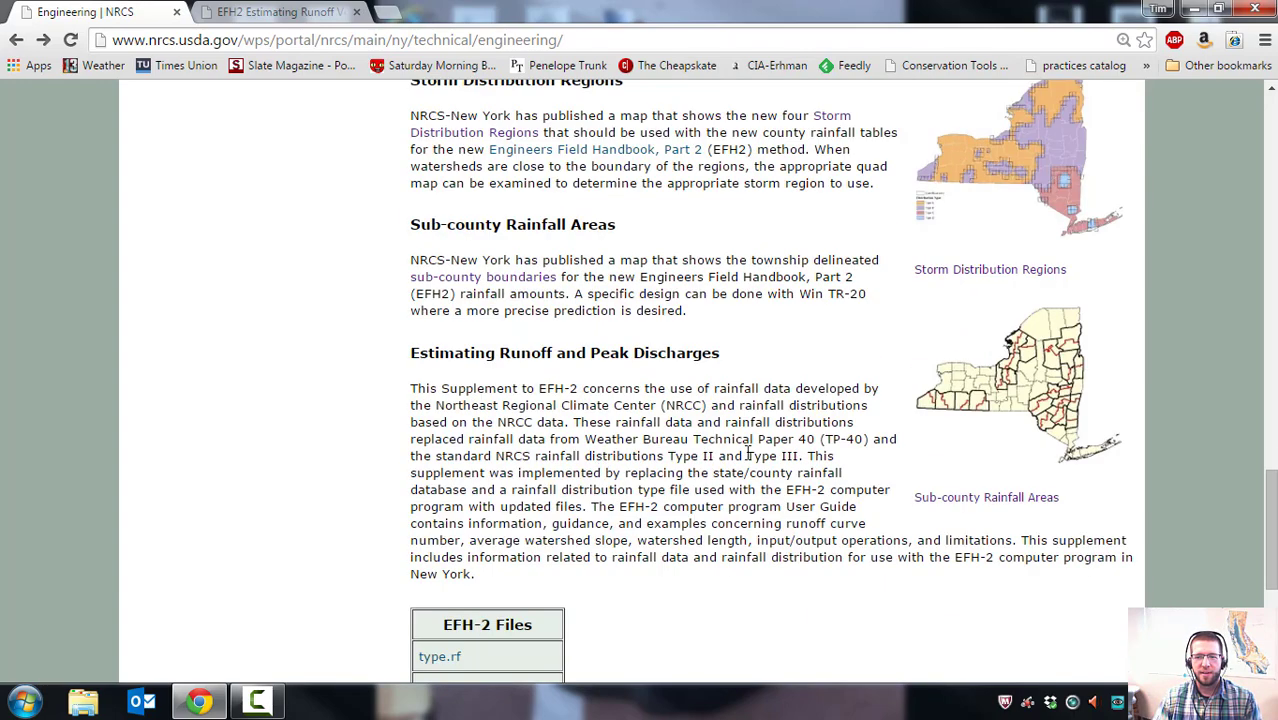
pyautogui.scroll(1, 744, 470)
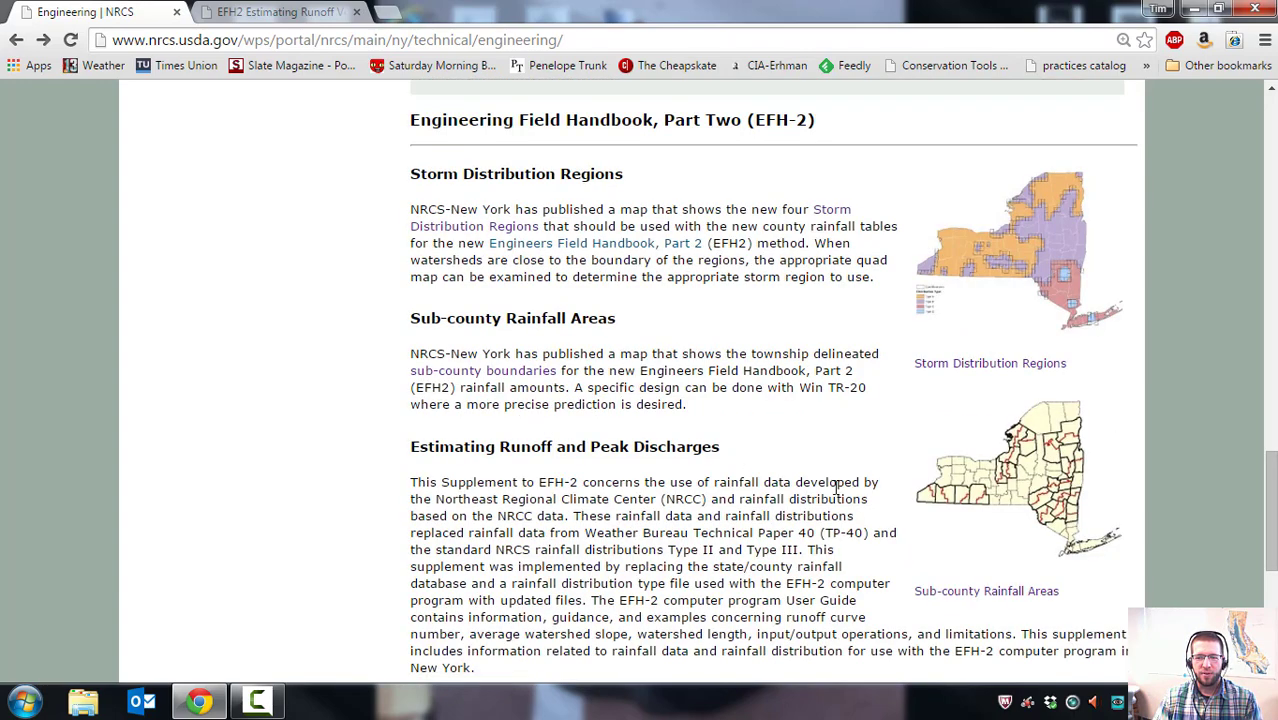
pyautogui.click(965, 591)
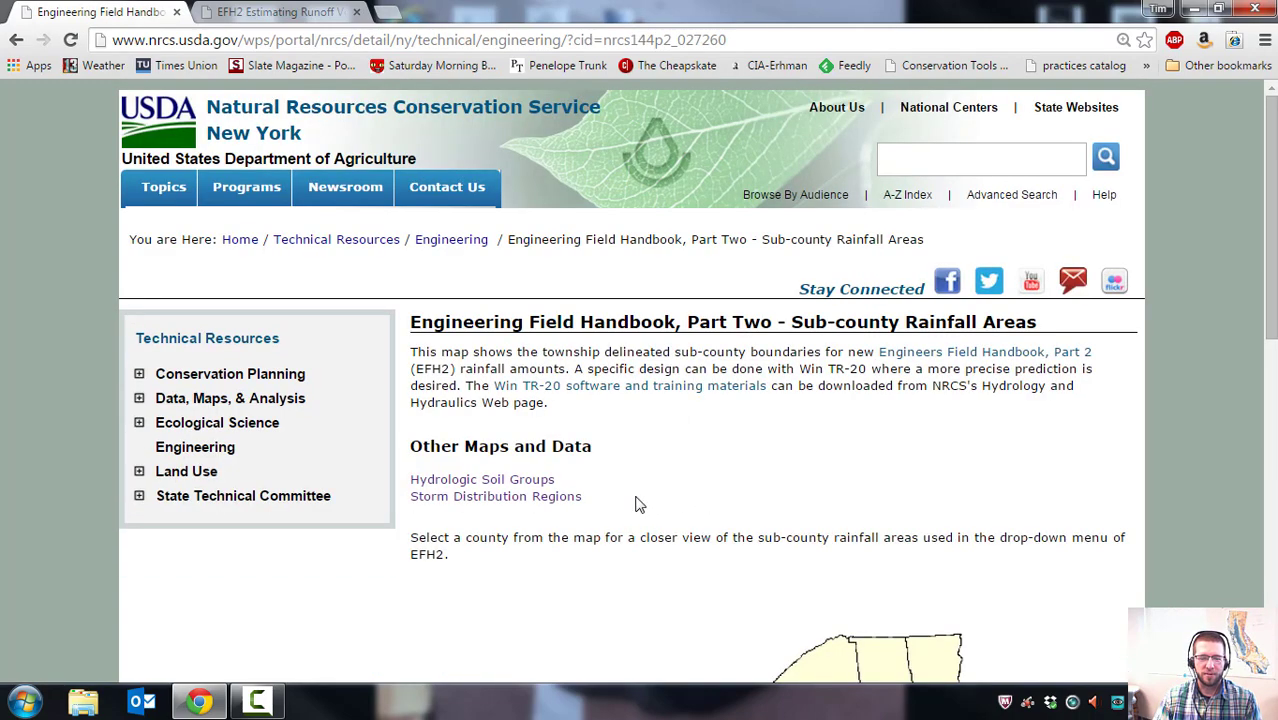
# Open the Steuben County map from the statewide sub-county rainfall map.
pyautogui.scroll(-1, 640, 512)
pyautogui.scroll(-3, 643, 517)
pyautogui.scroll(-1, 799, 531)
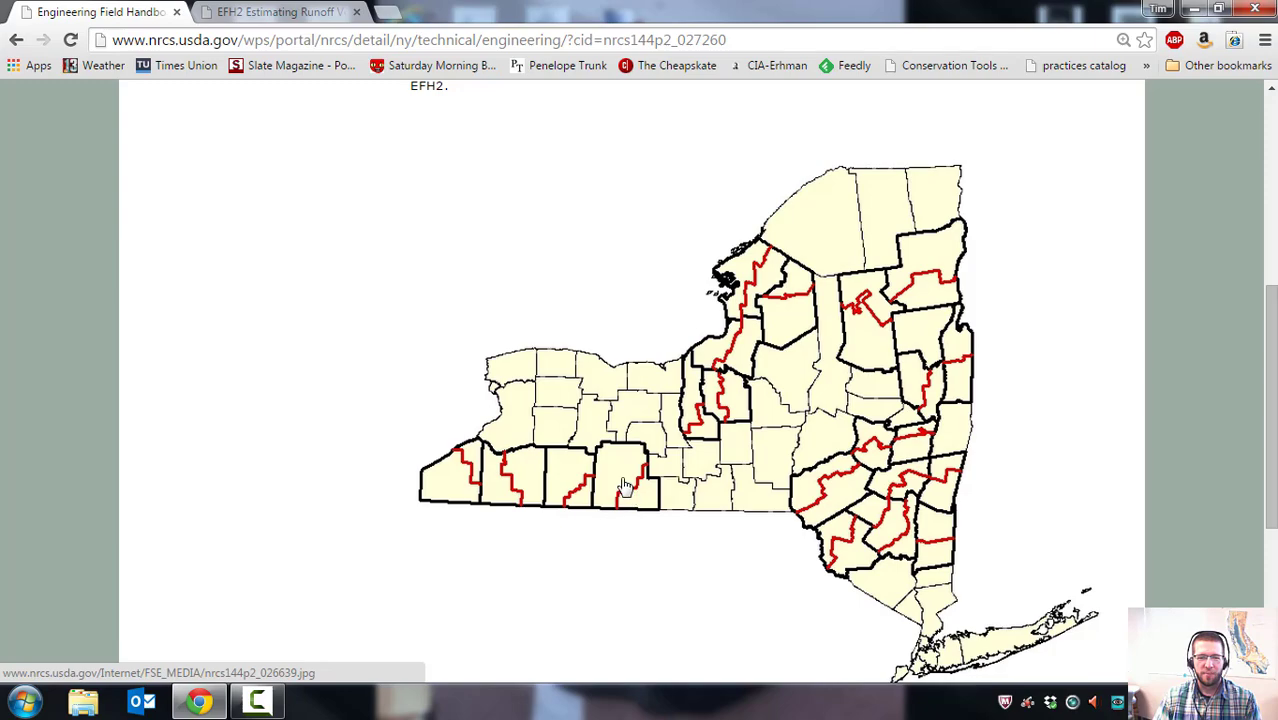
pyautogui.click(657, 487)
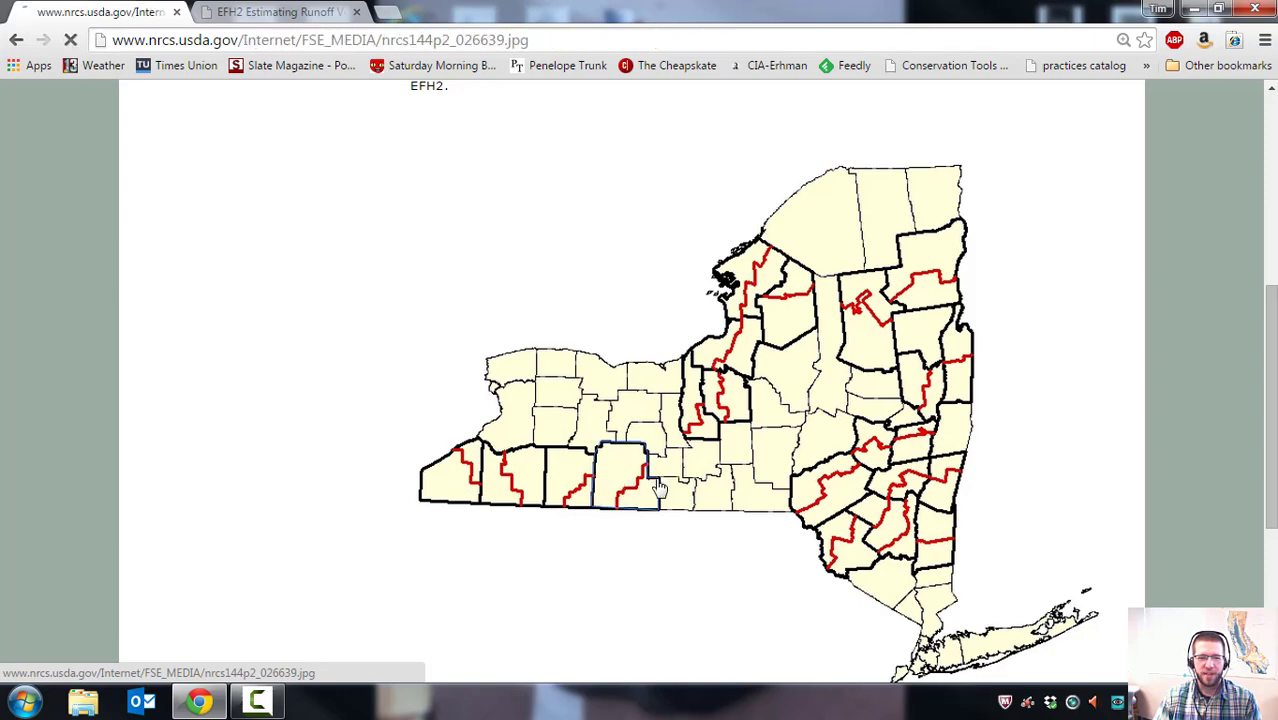
pyautogui.click(640, 432)
# Examine the dividing line between Steuben N and Steuben S and the townships on each side of it.
pyautogui.scroll(-8, 640, 430)
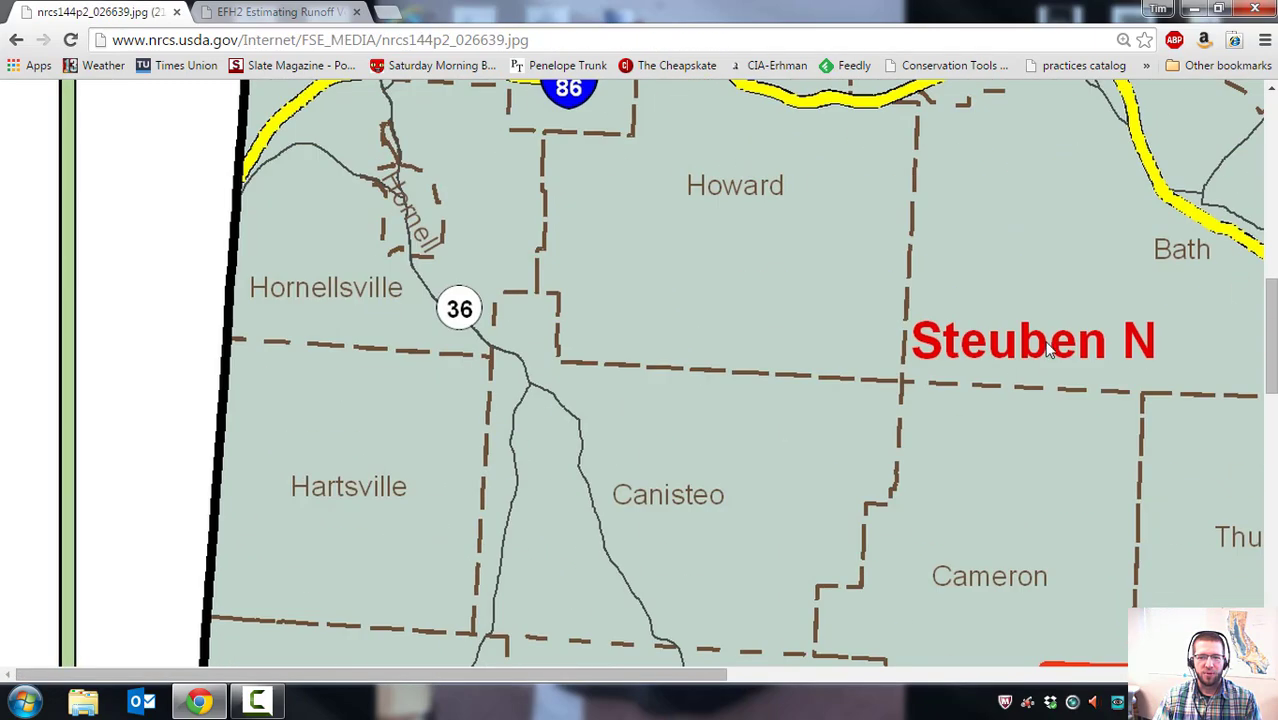
pyautogui.hscroll(4, 689, 660)
pyautogui.scroll(-7, 857, 608)
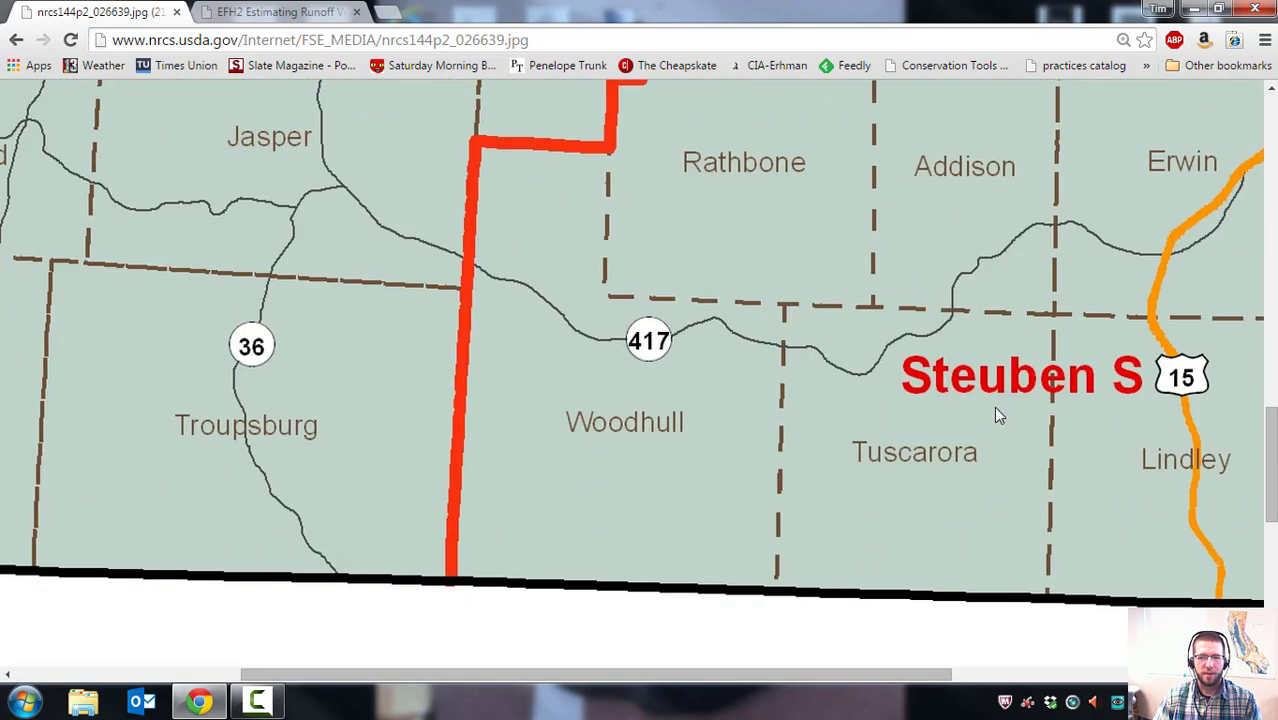
pyautogui.scroll(4, 1022, 403)
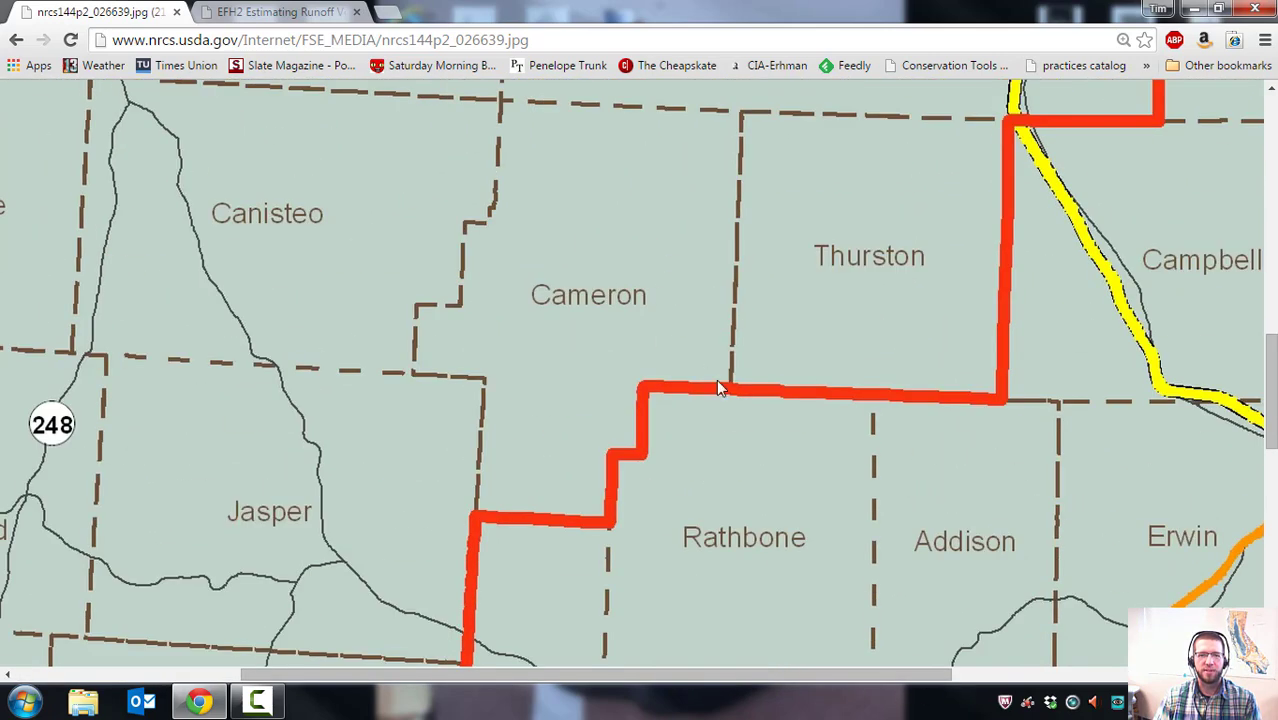
pyautogui.scroll(2, 720, 390)
pyautogui.scroll(-4, 850, 477)
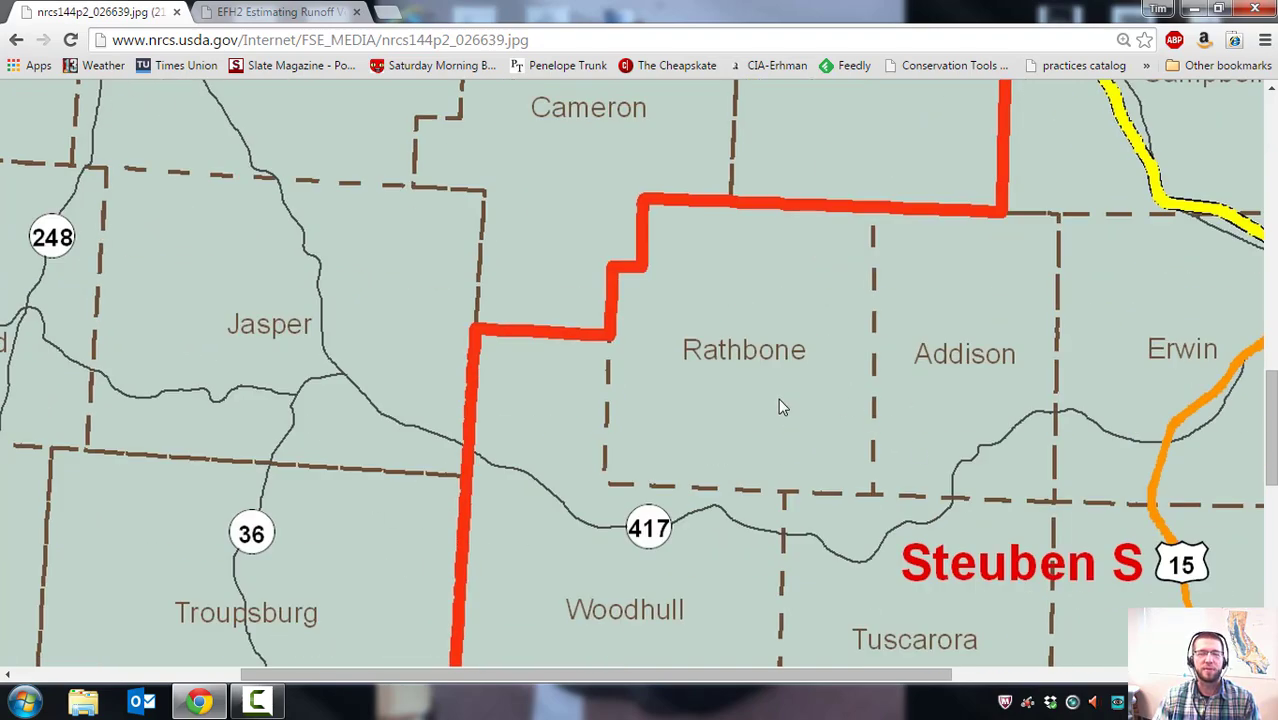
pyautogui.scroll(9, 578, 430)
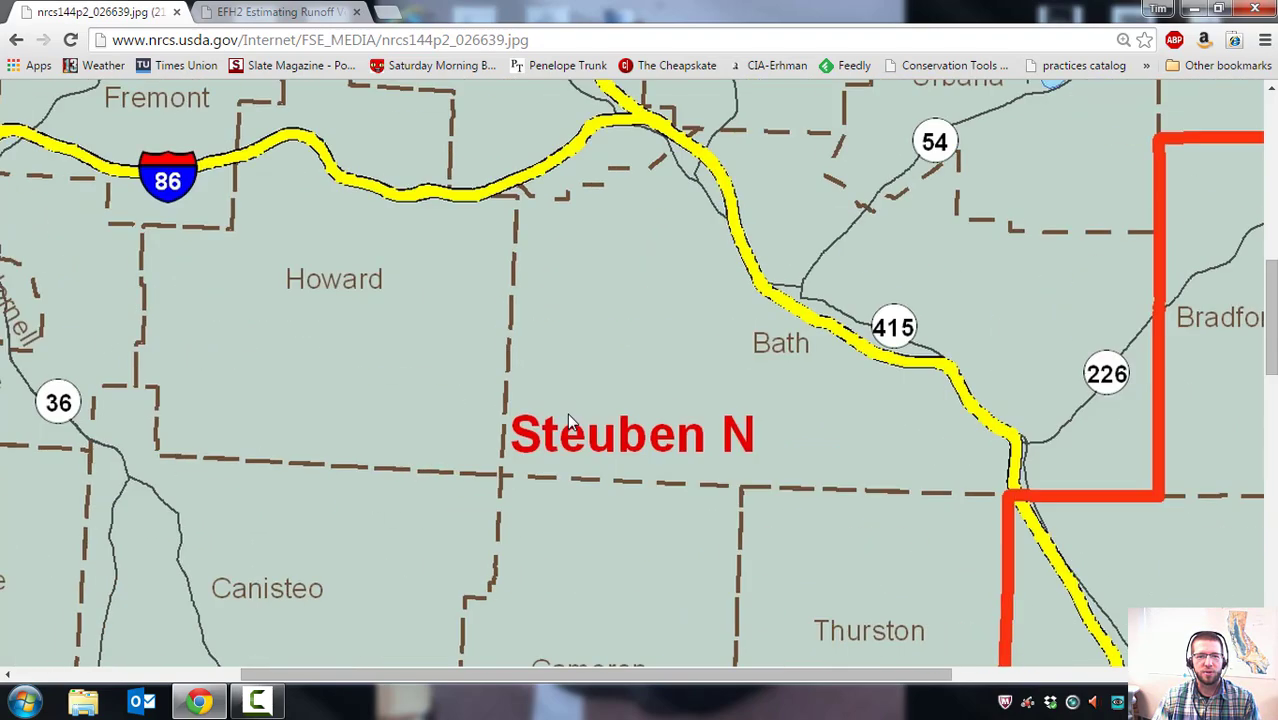
# Switch to the EFH2 Estimating Runoff Volume and Peak Discharge page and review its application limits and downloads.
pyautogui.click(262, 12)
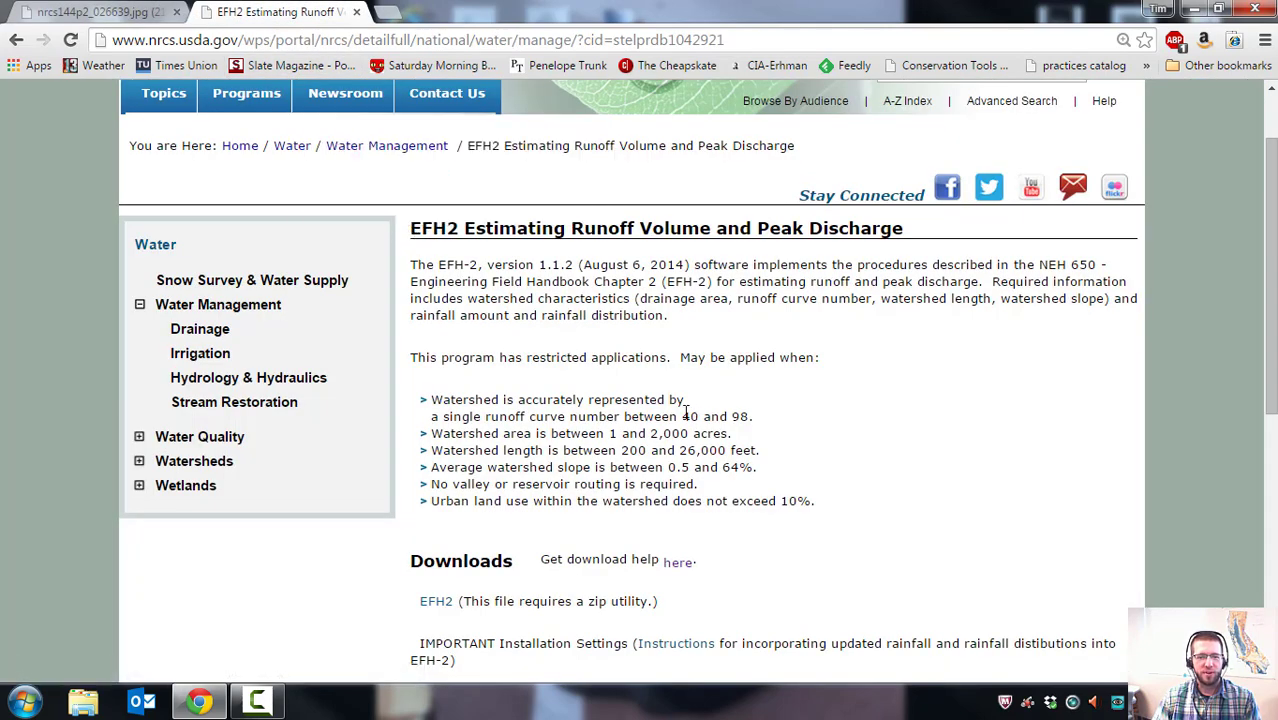
pyautogui.scroll(1, 573, 320)
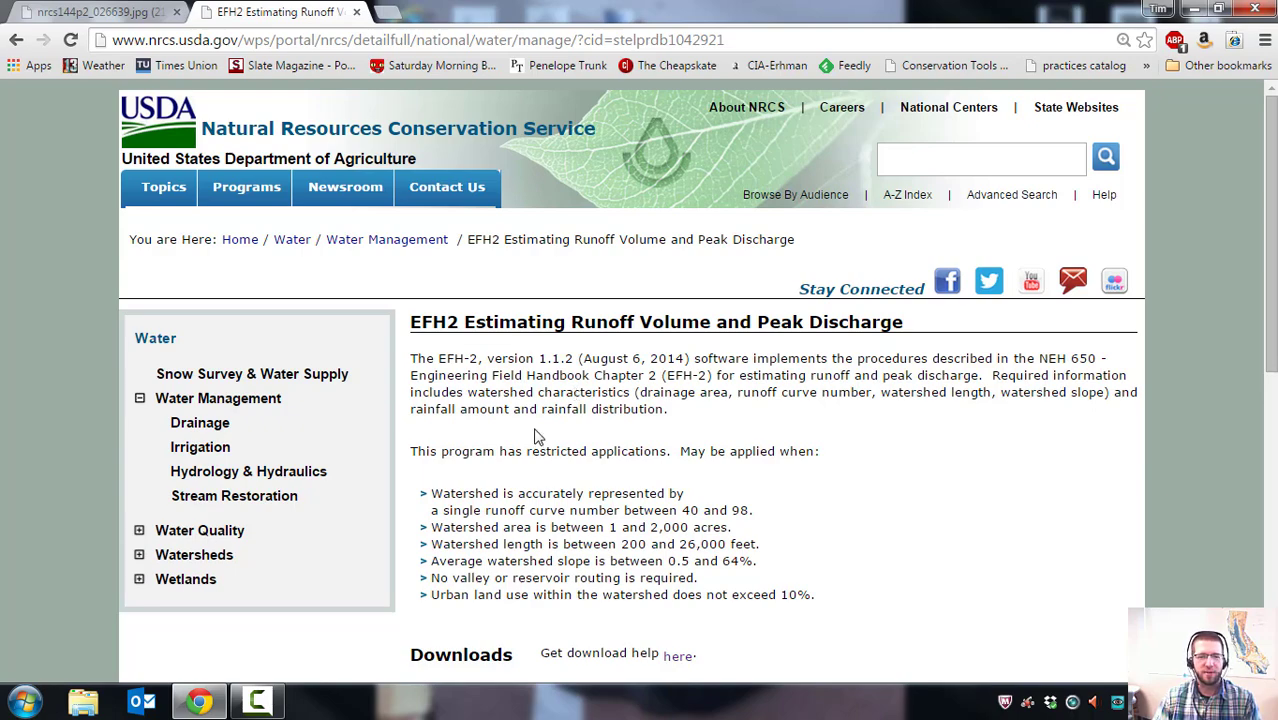
pyautogui.scroll(-3, 534, 436)
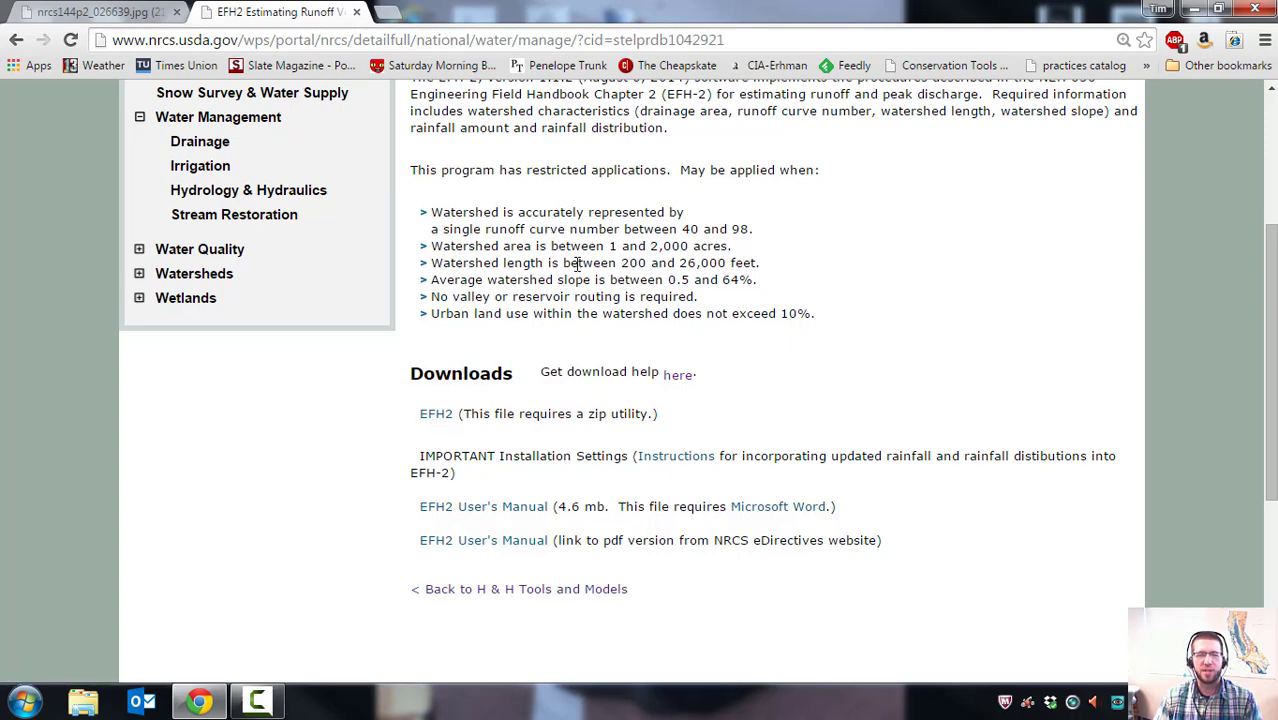
pyautogui.scroll(3, 578, 264)
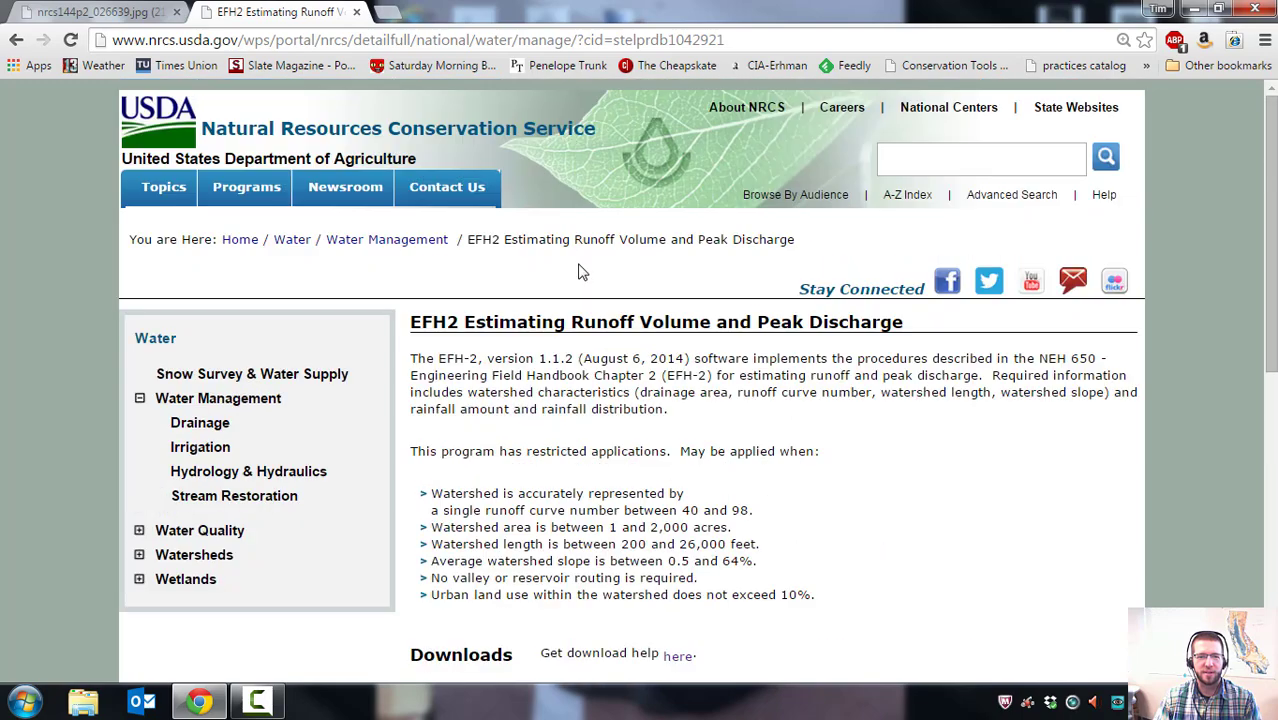
# Open the C:\Program Files\USDA\EFH2 folder in Windows Explorer.
pyautogui.click(25, 702)
pyautogui.click(302, 421)
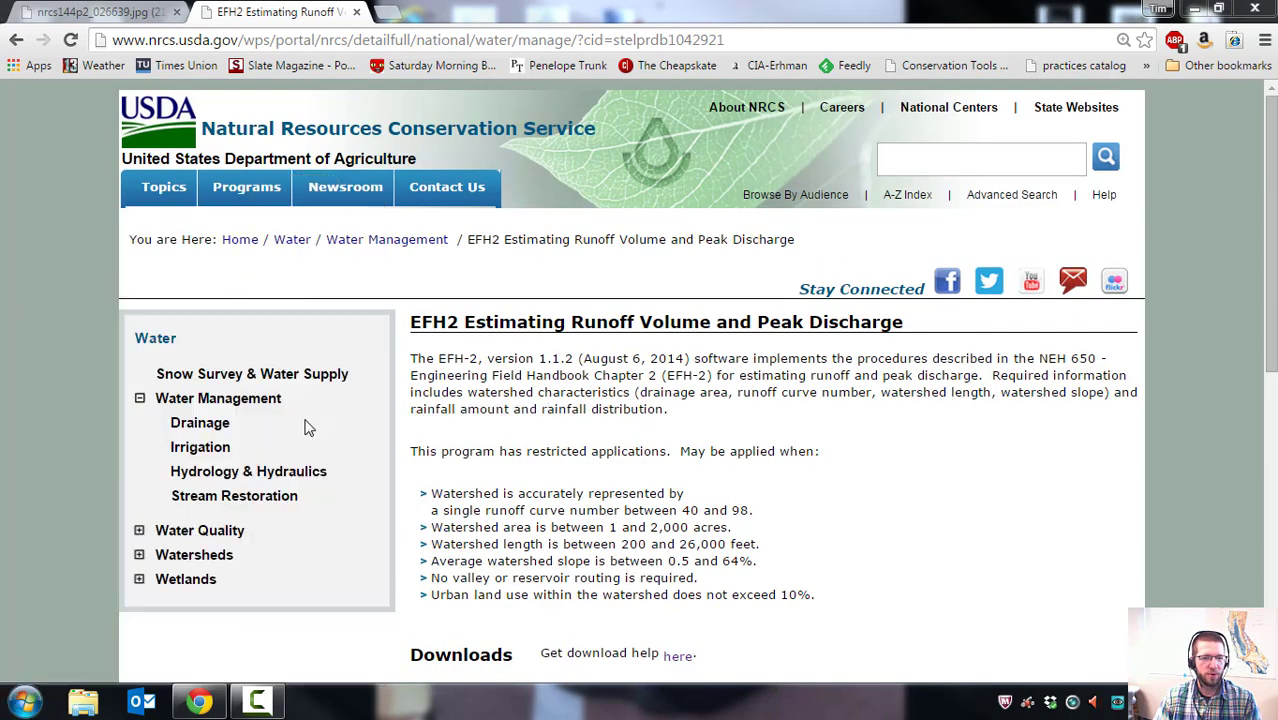
pyautogui.doubleClick(537, 185)
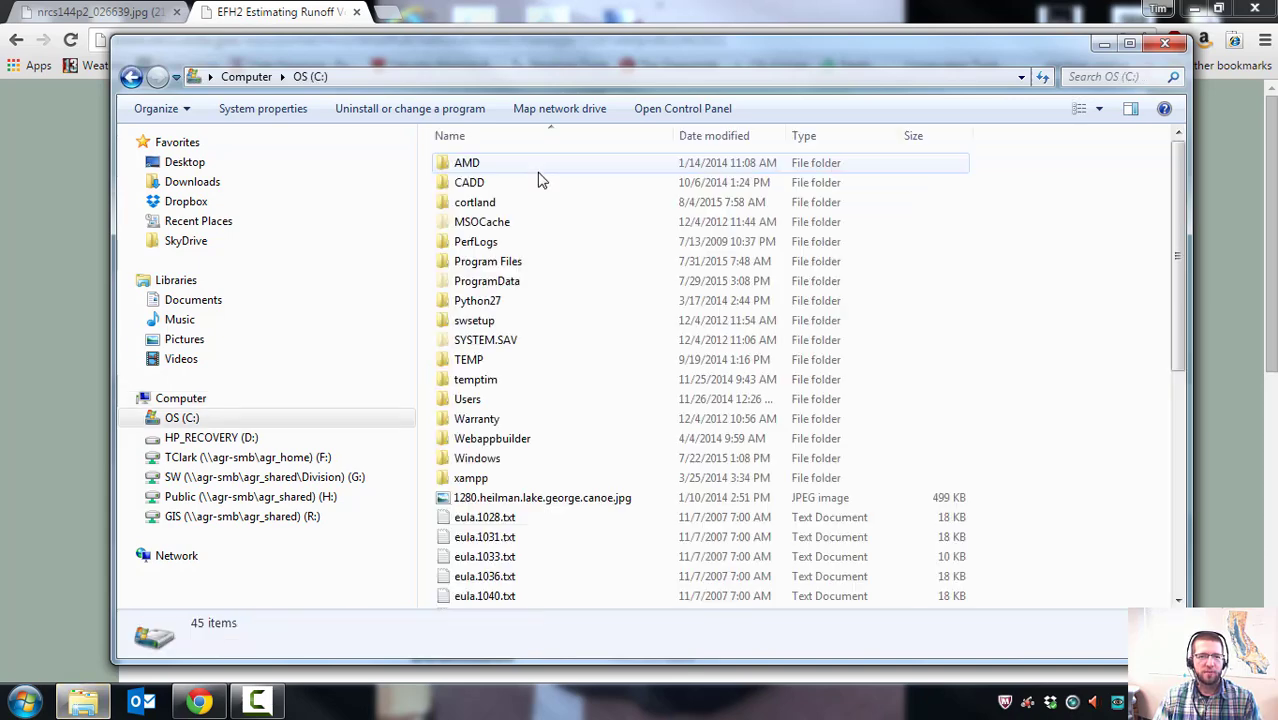
pyautogui.doubleClick(480, 263)
pyautogui.scroll(-9, 490, 320)
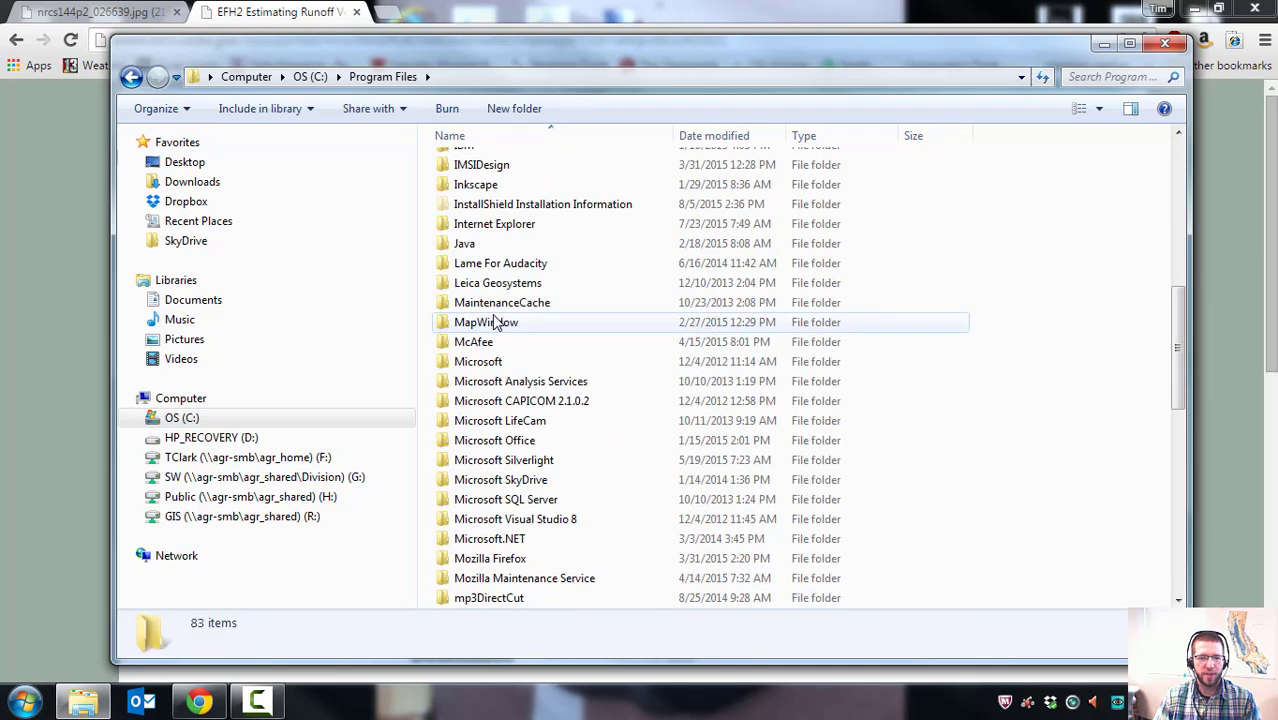
pyautogui.scroll(-9, 492, 322)
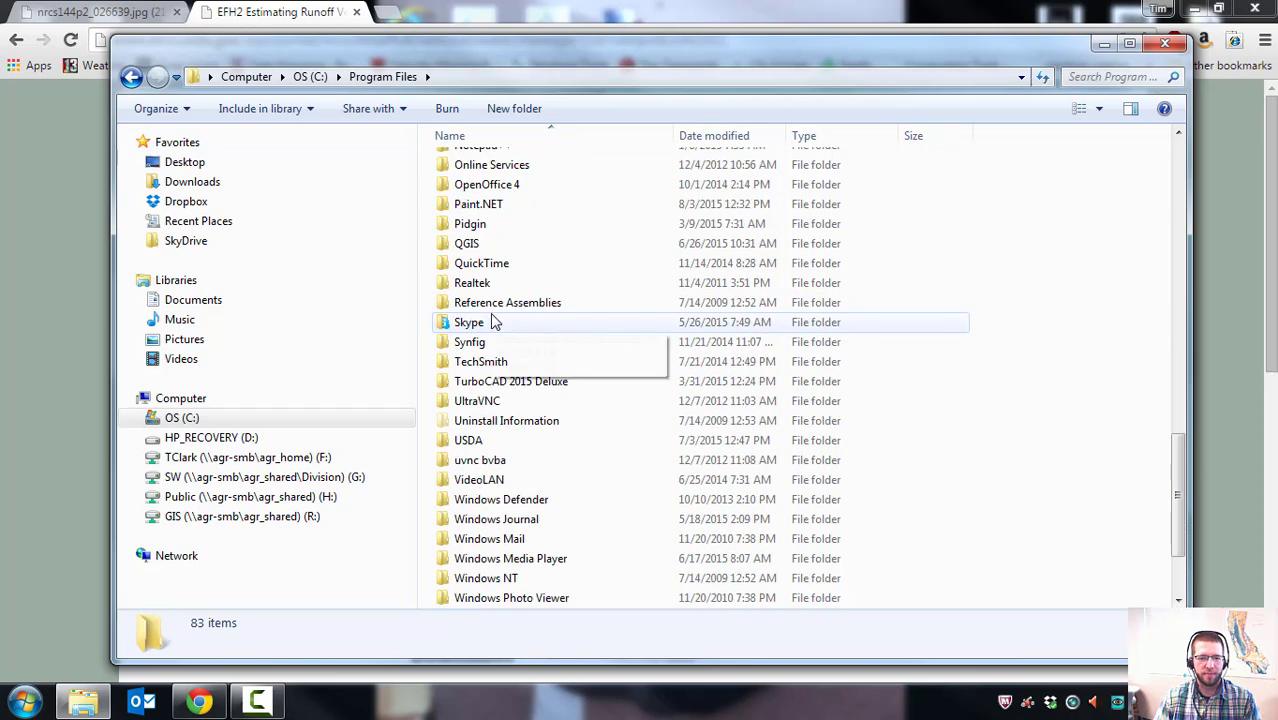
pyautogui.scroll(-1, 492, 322)
pyautogui.doubleClick(474, 385)
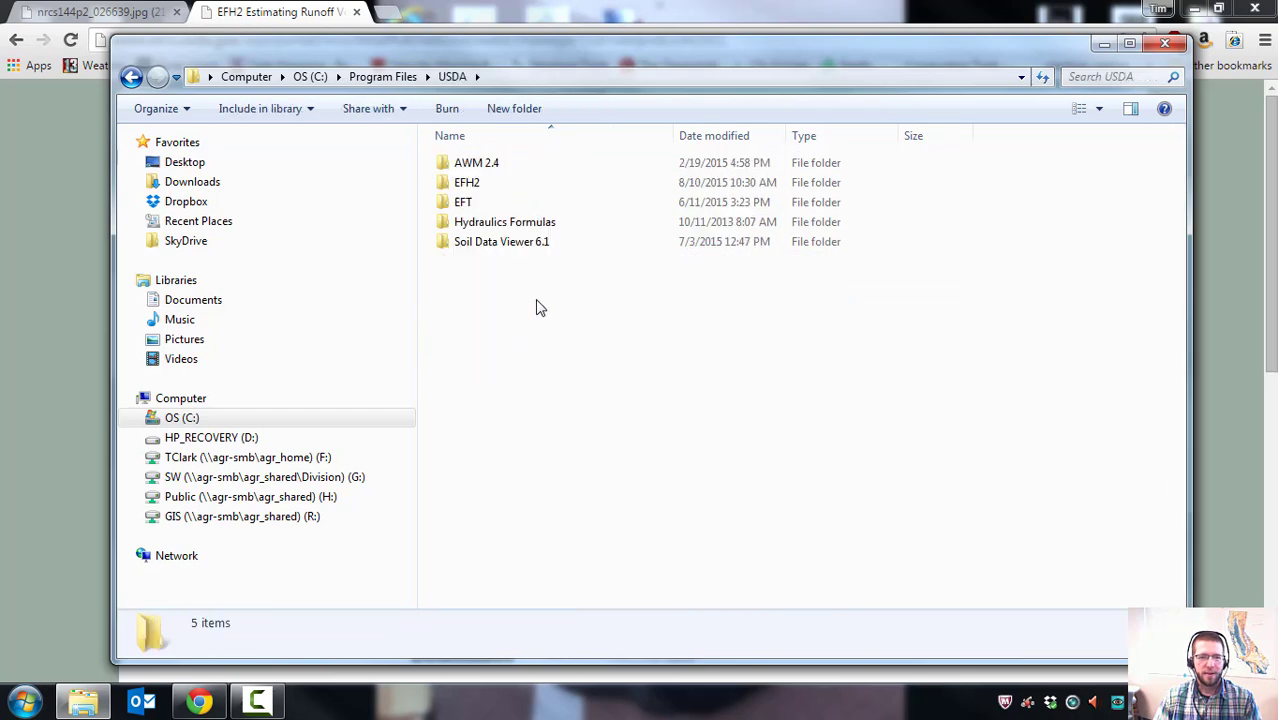
pyautogui.doubleClick(470, 185)
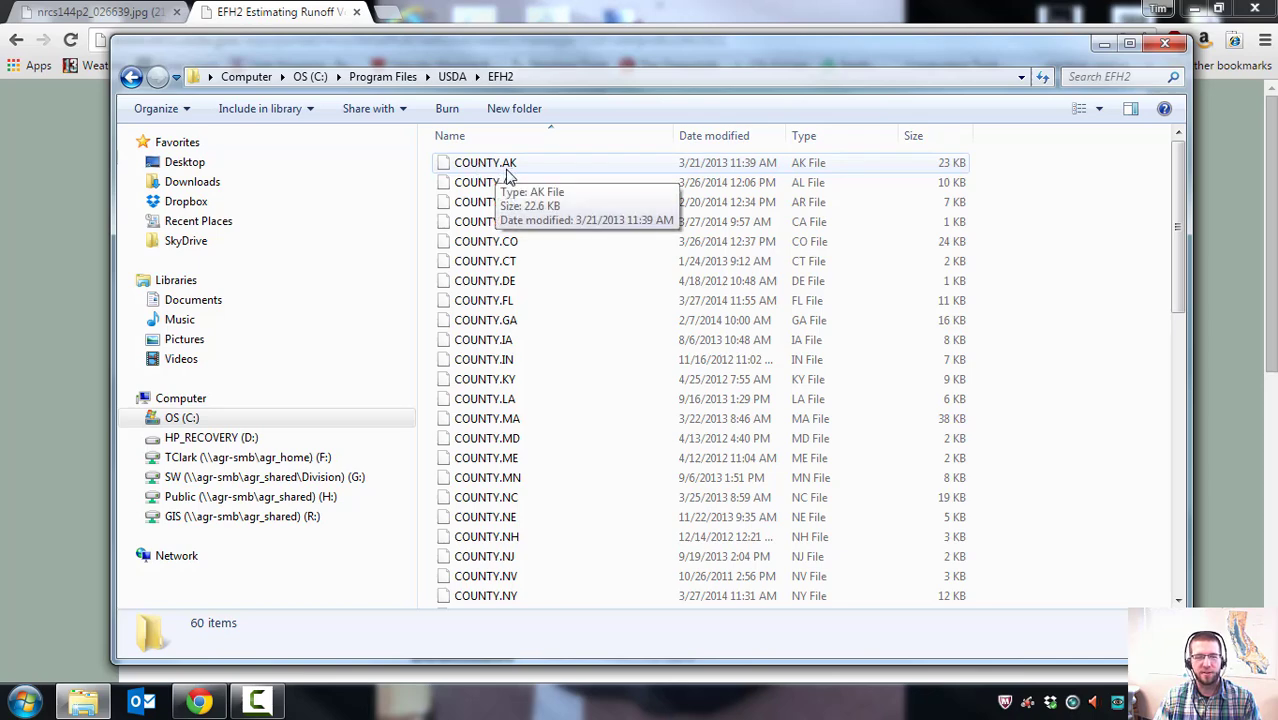
# Look through the county rainfall files in the EFH2 folder and compare the details of type.rf and type_original.rf.
pyautogui.scroll(-2, 478, 325)
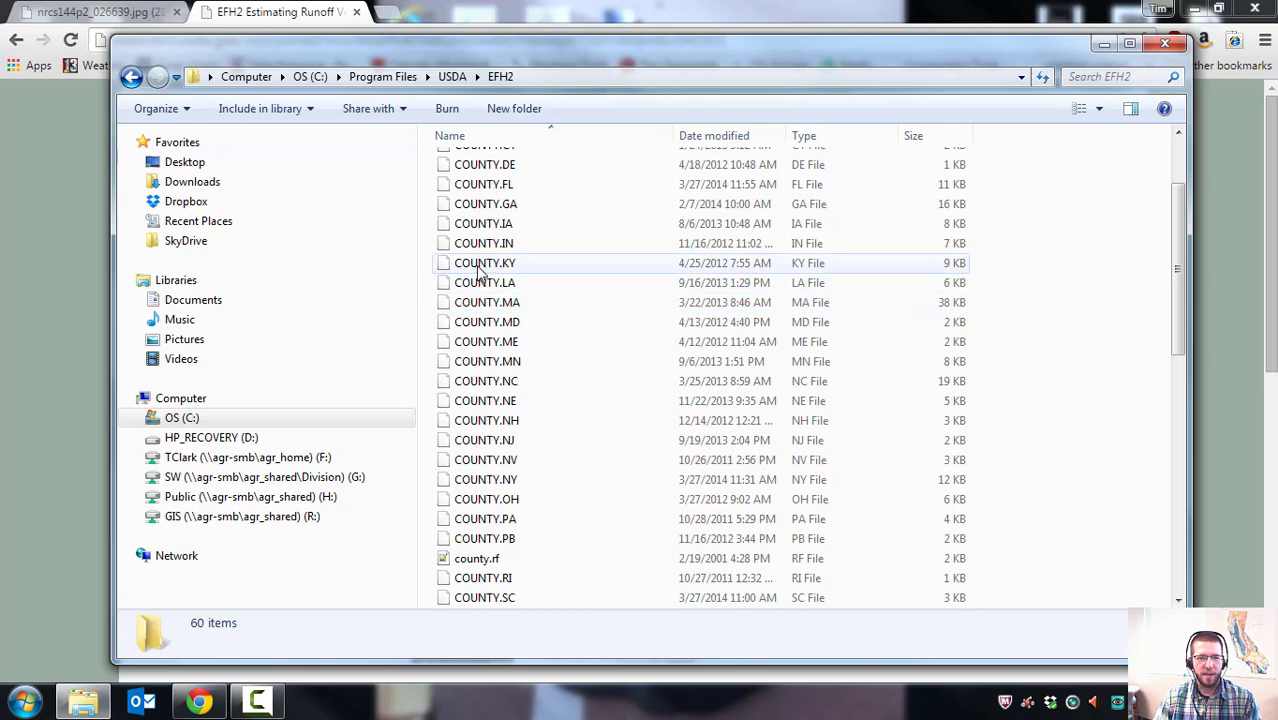
pyautogui.scroll(-4, 488, 465)
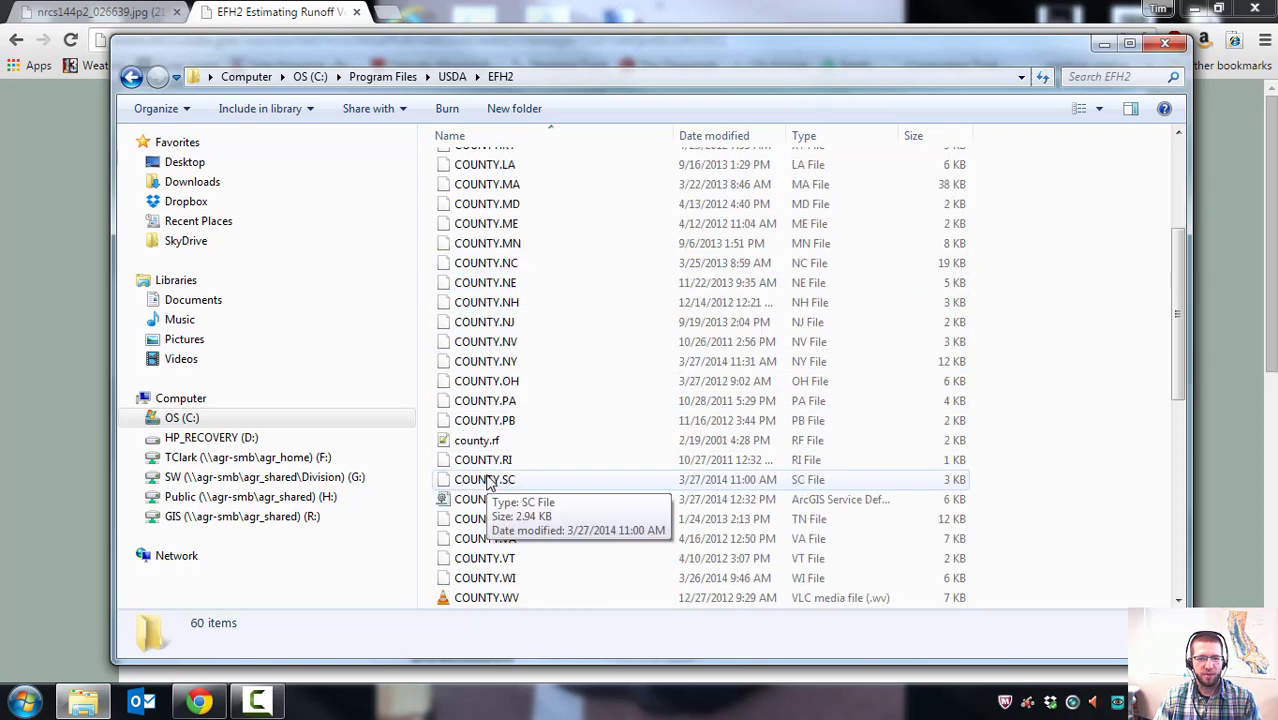
pyautogui.scroll(-6, 600, 343)
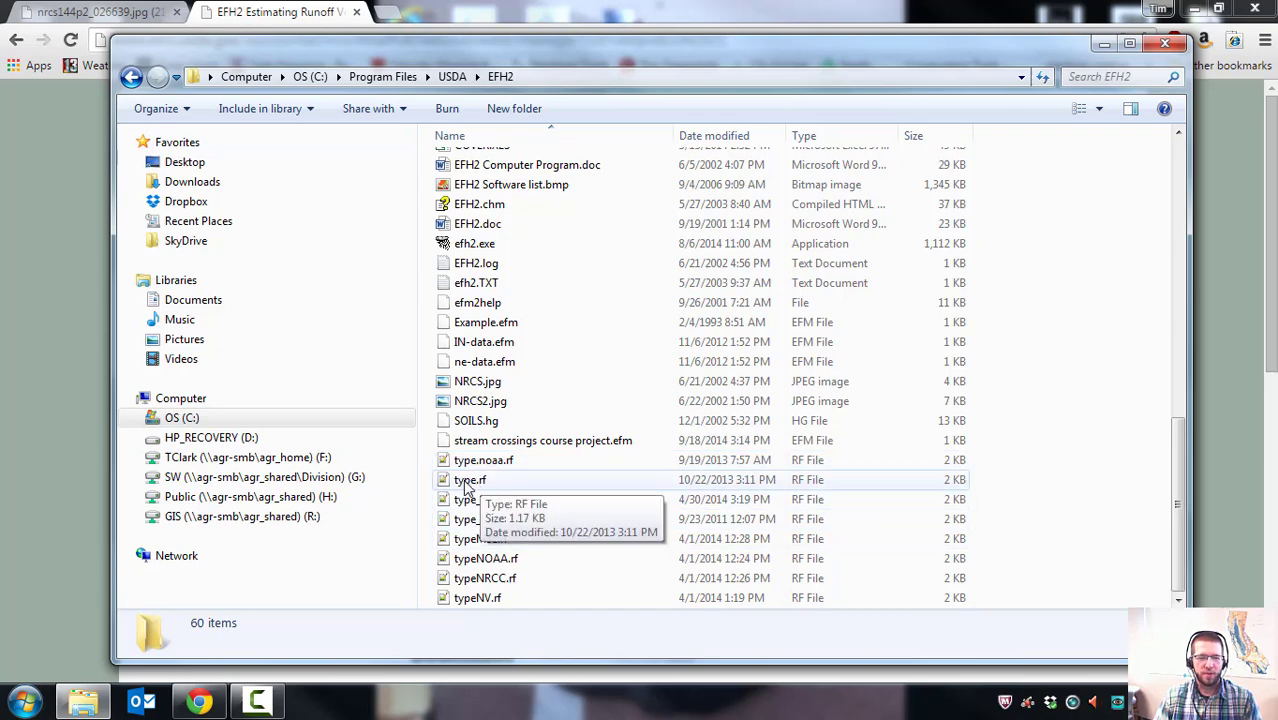
pyautogui.click(467, 483)
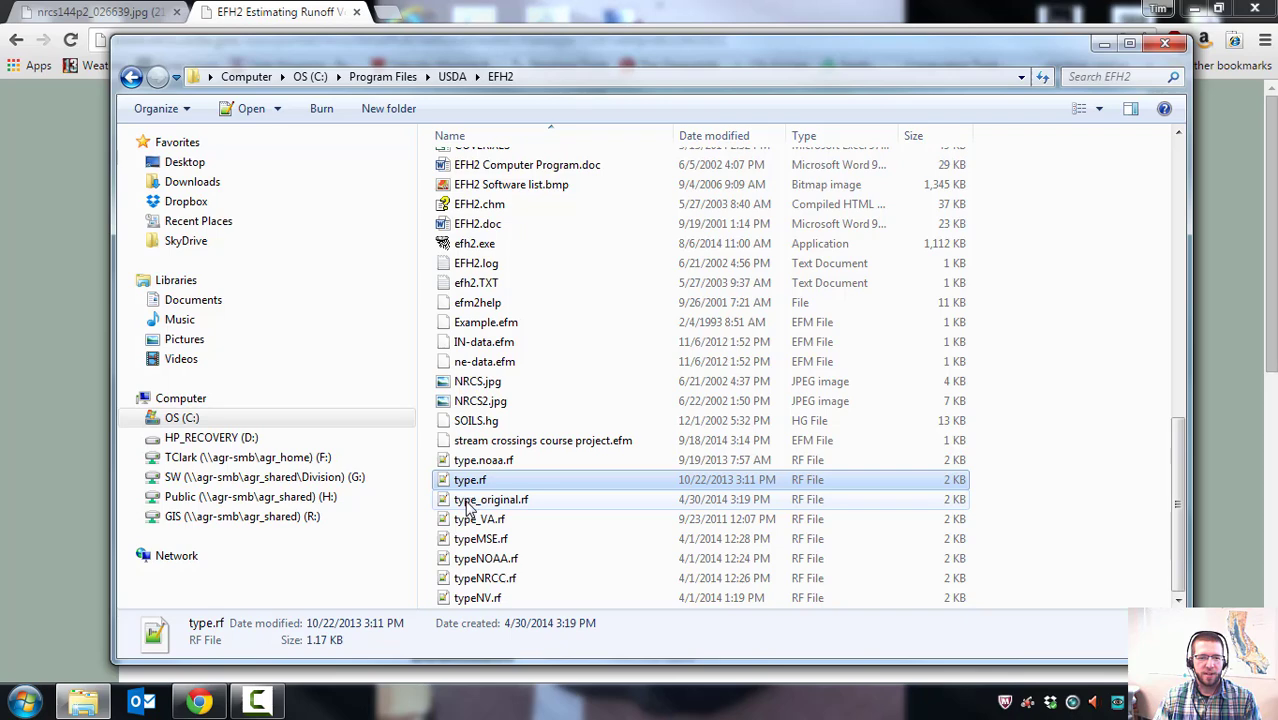
pyautogui.click(470, 502)
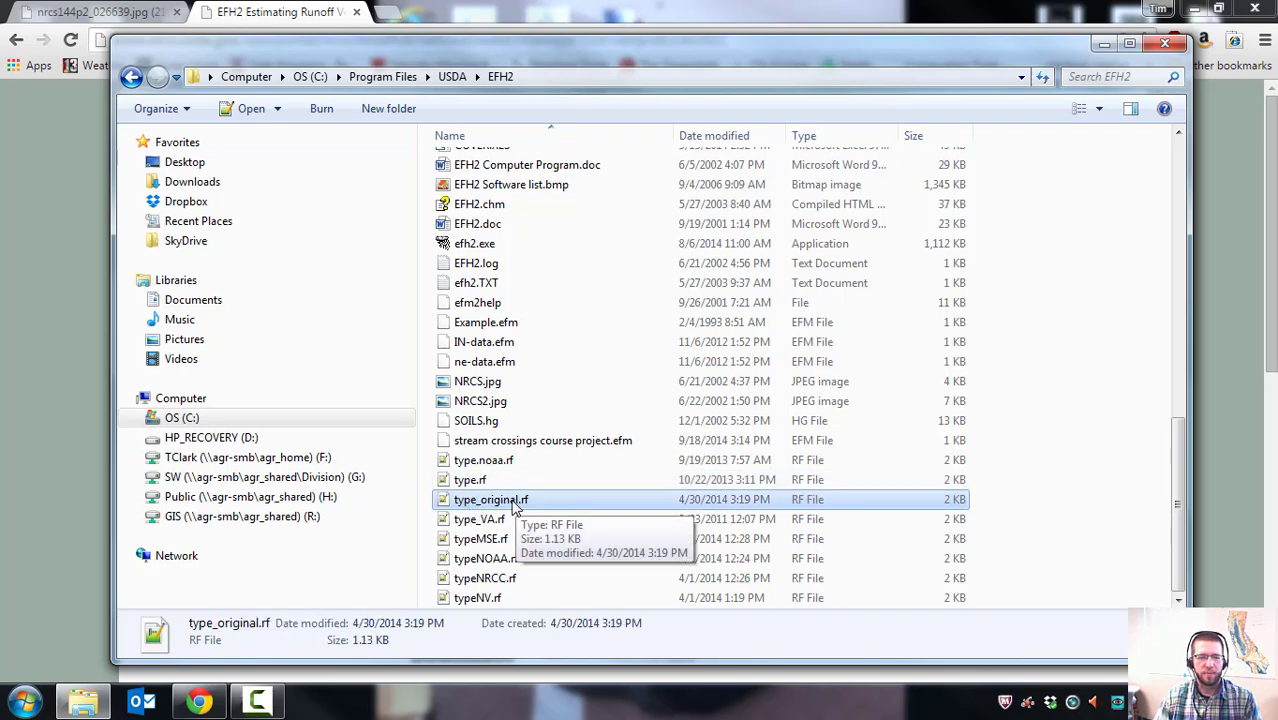
pyautogui.click(469, 482)
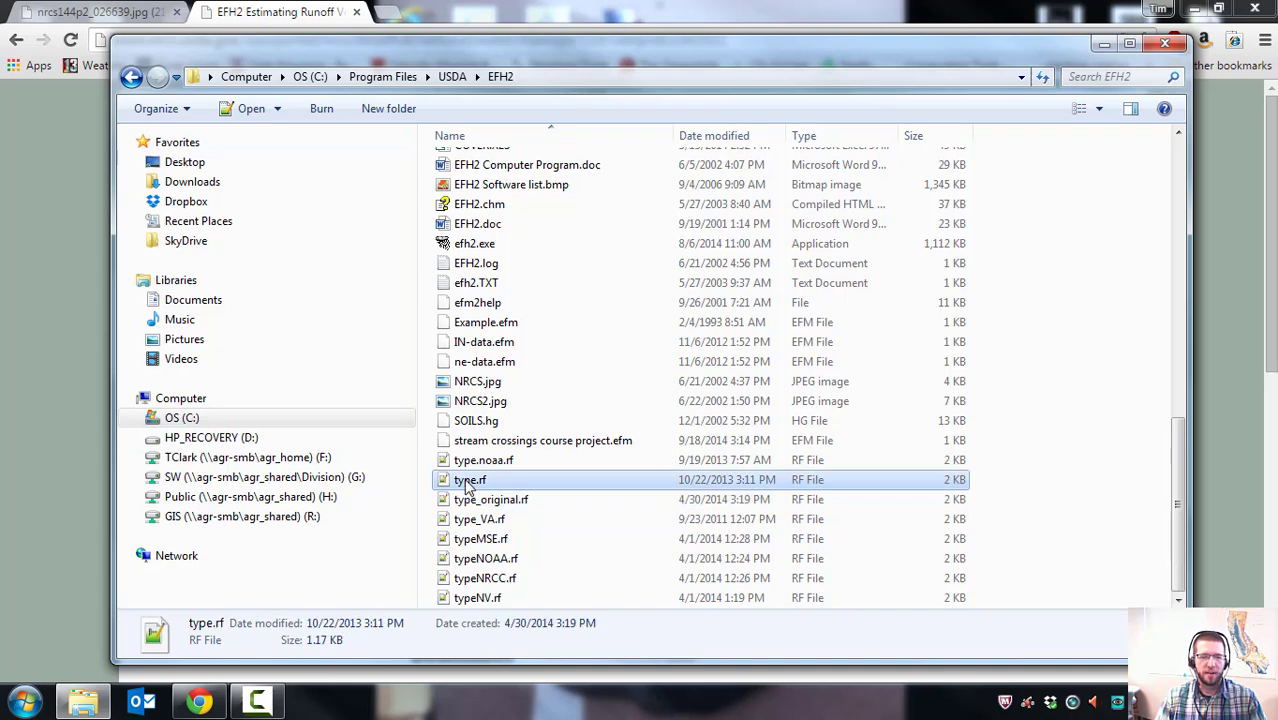
pyautogui.click(476, 503)
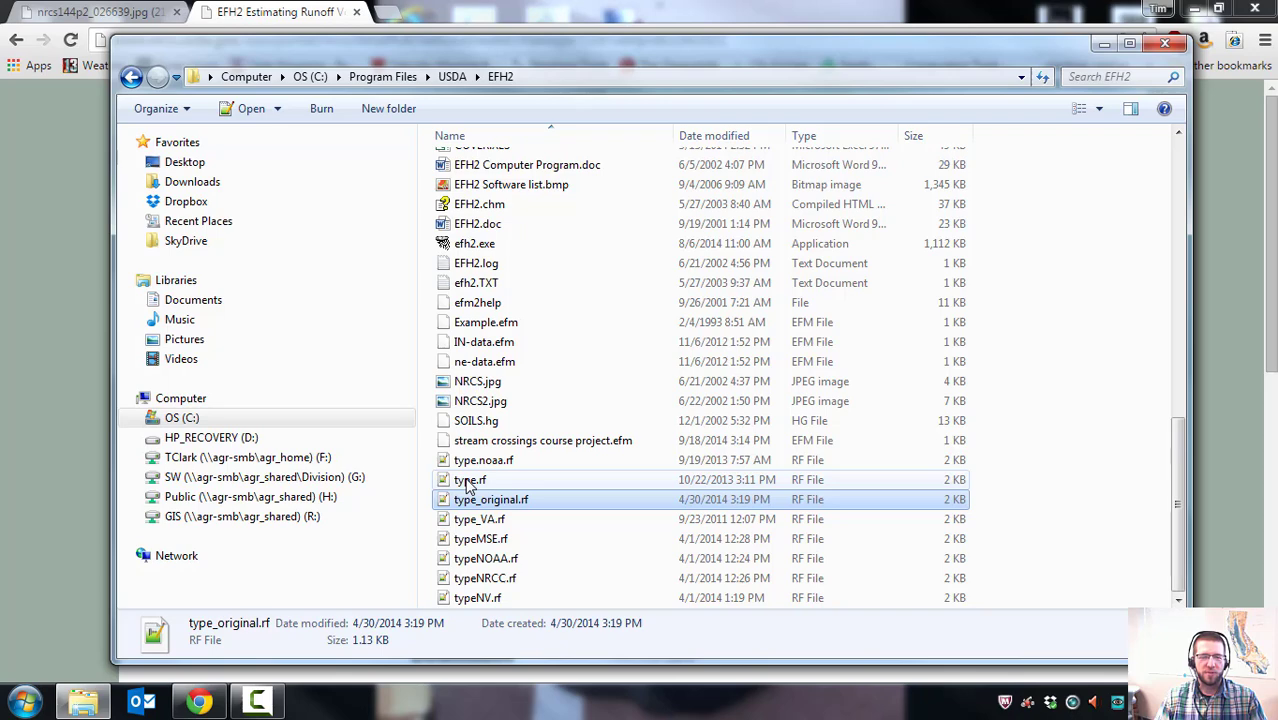
# Check the details of type.rf, glance back over the EFH2 folder's files, and close the folder window.
pyautogui.click(469, 482)
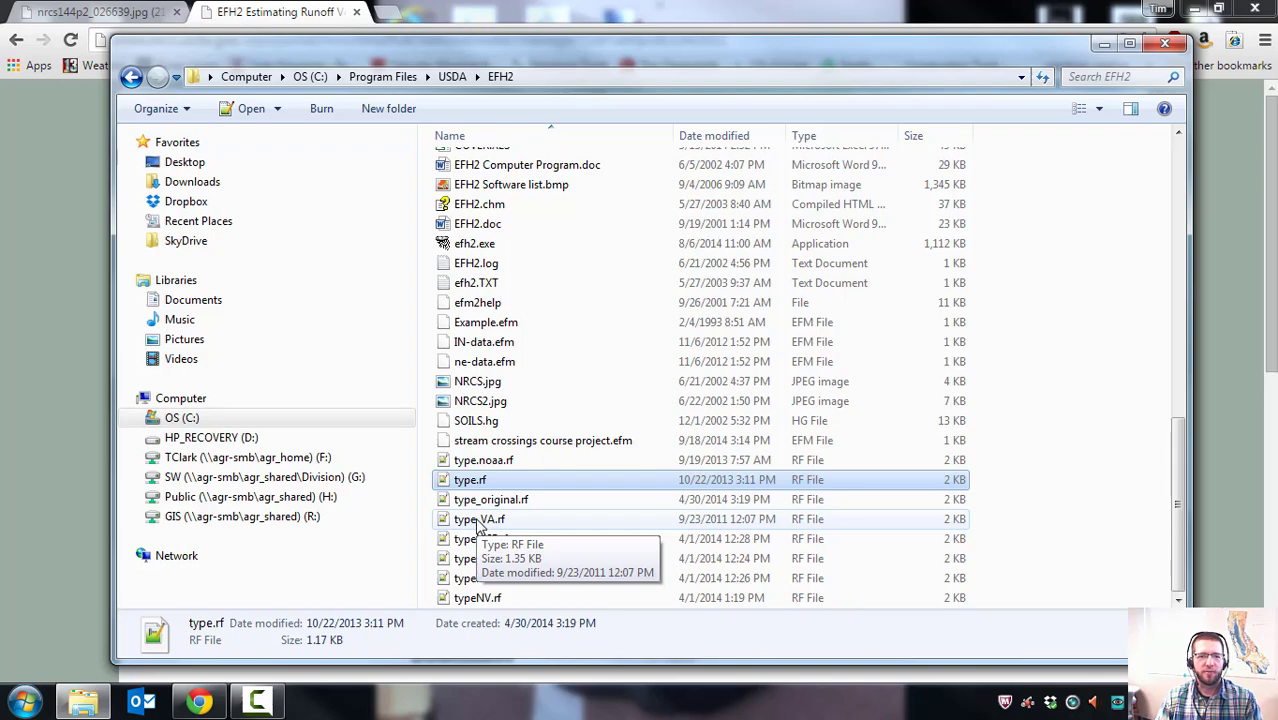
pyautogui.scroll(3, 485, 522)
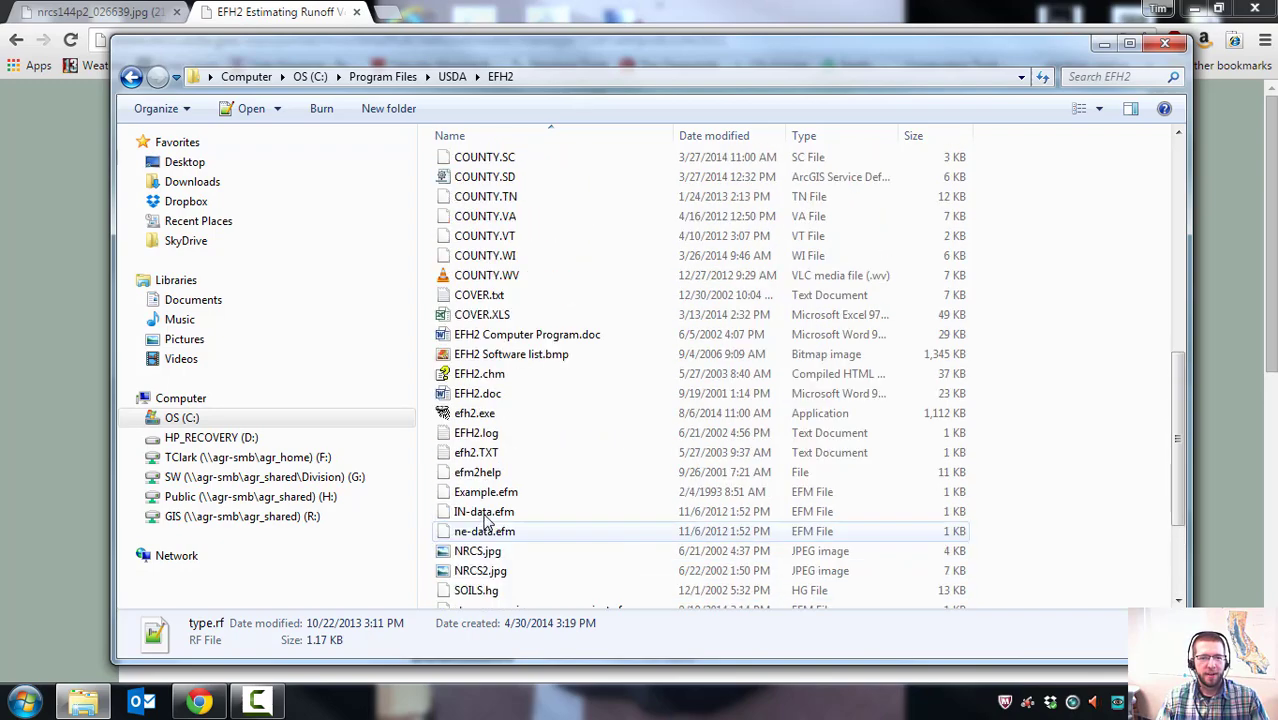
pyautogui.scroll(3, 485, 522)
pyautogui.click(1165, 43)
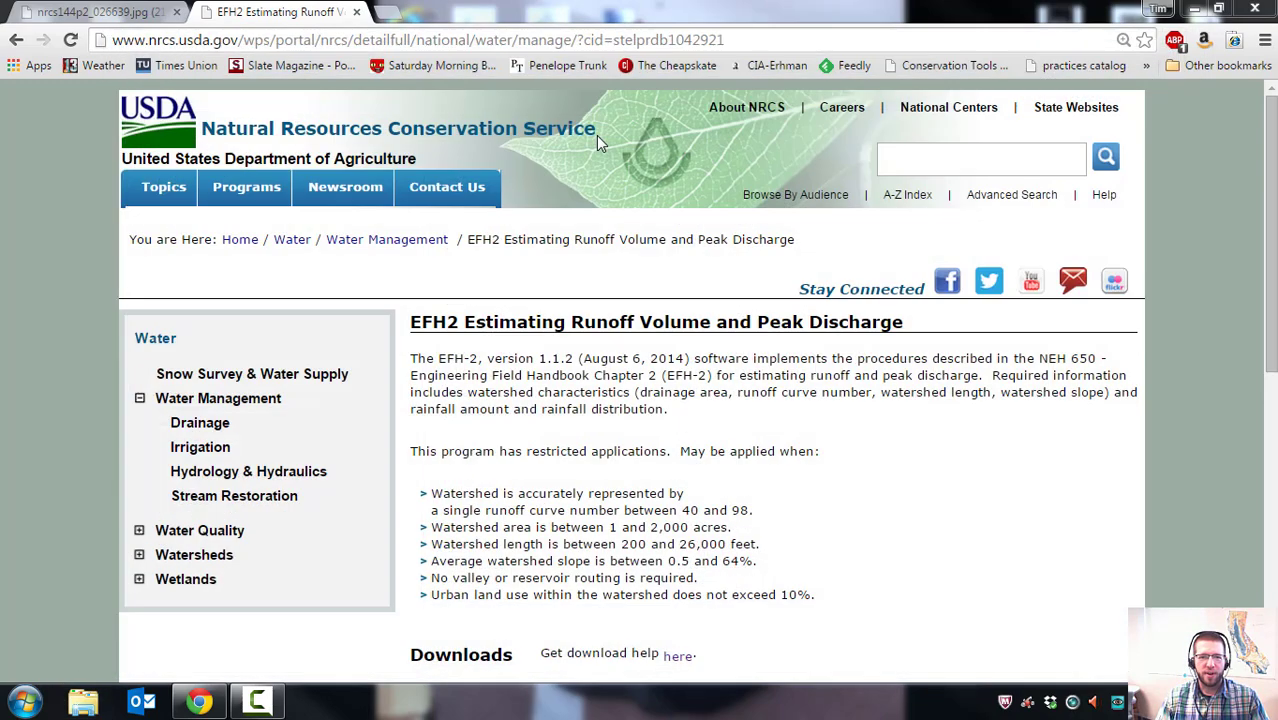
# Launch the EFH-2 program from the Engineering Applications group.
pyautogui.click(38, 699)
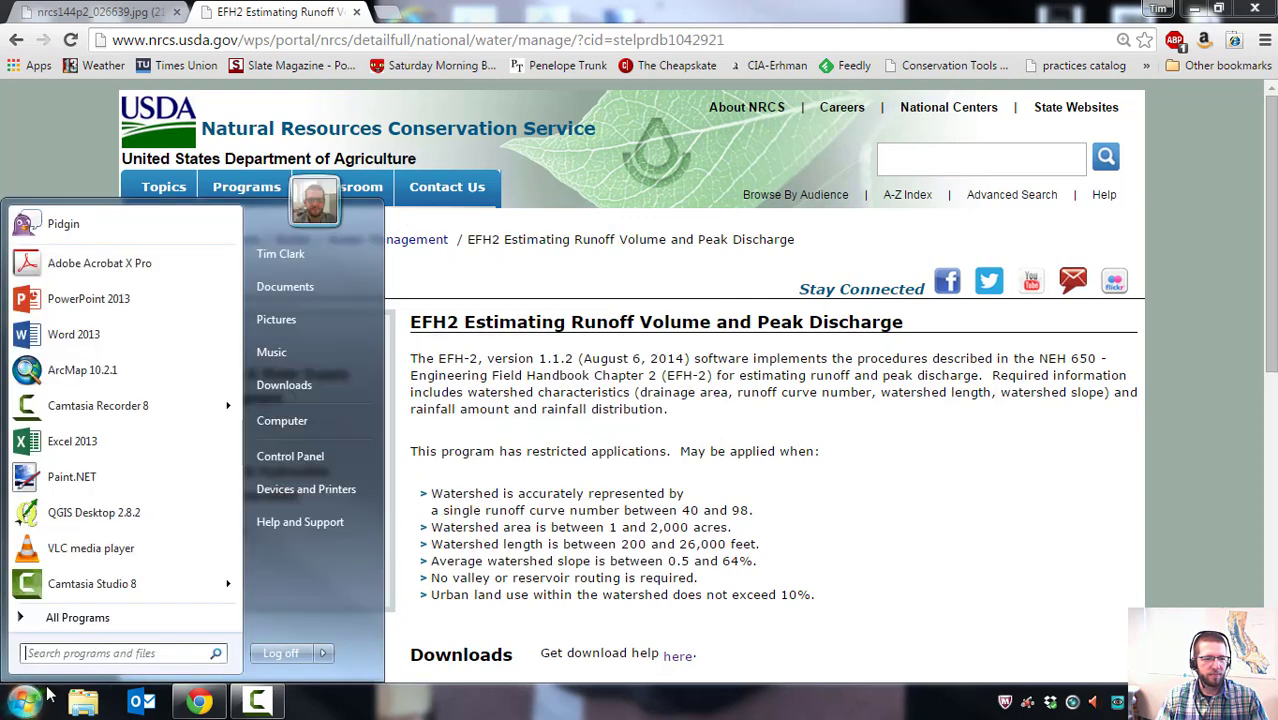
pyautogui.click(68, 617)
pyautogui.scroll(3, 70, 455)
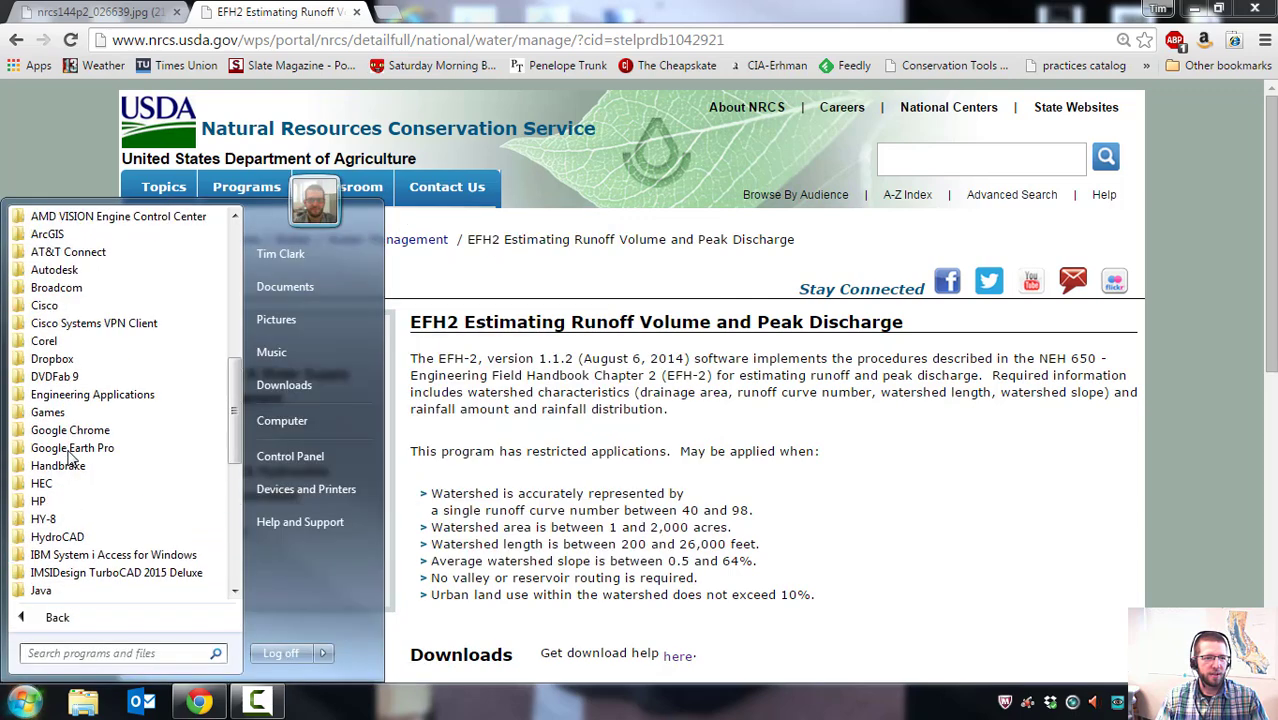
pyautogui.click(72, 396)
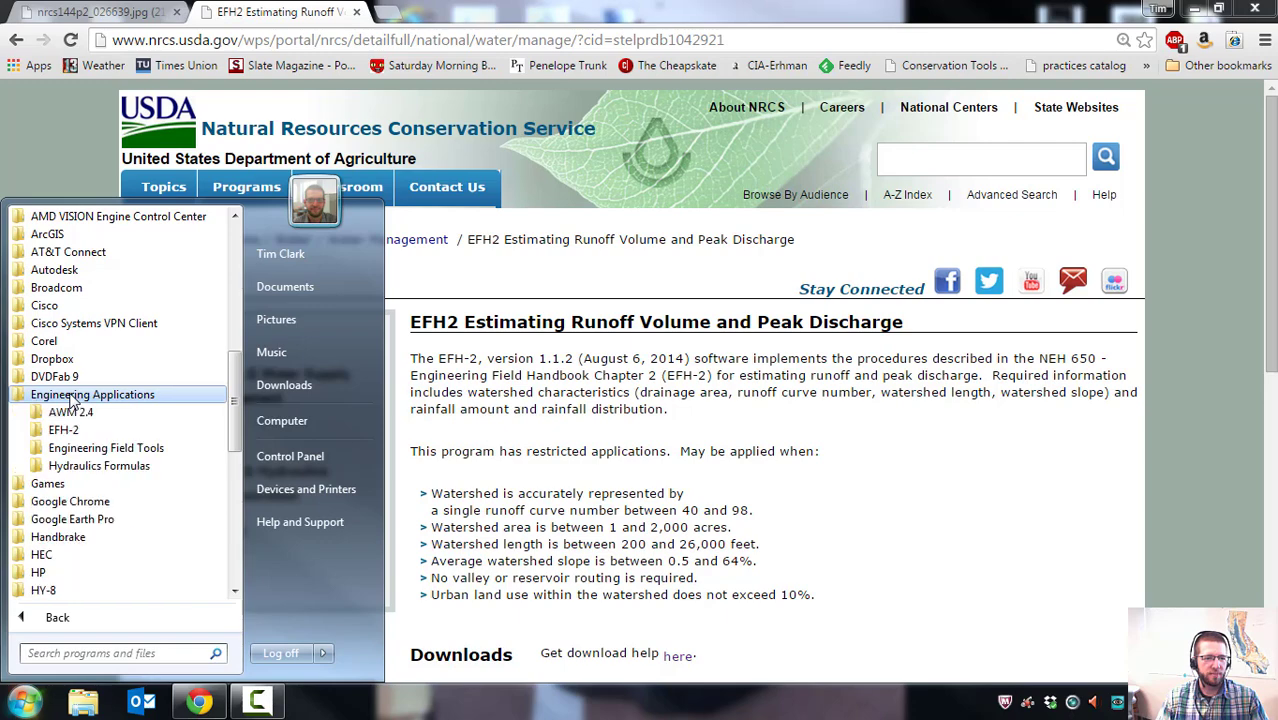
pyautogui.click(65, 432)
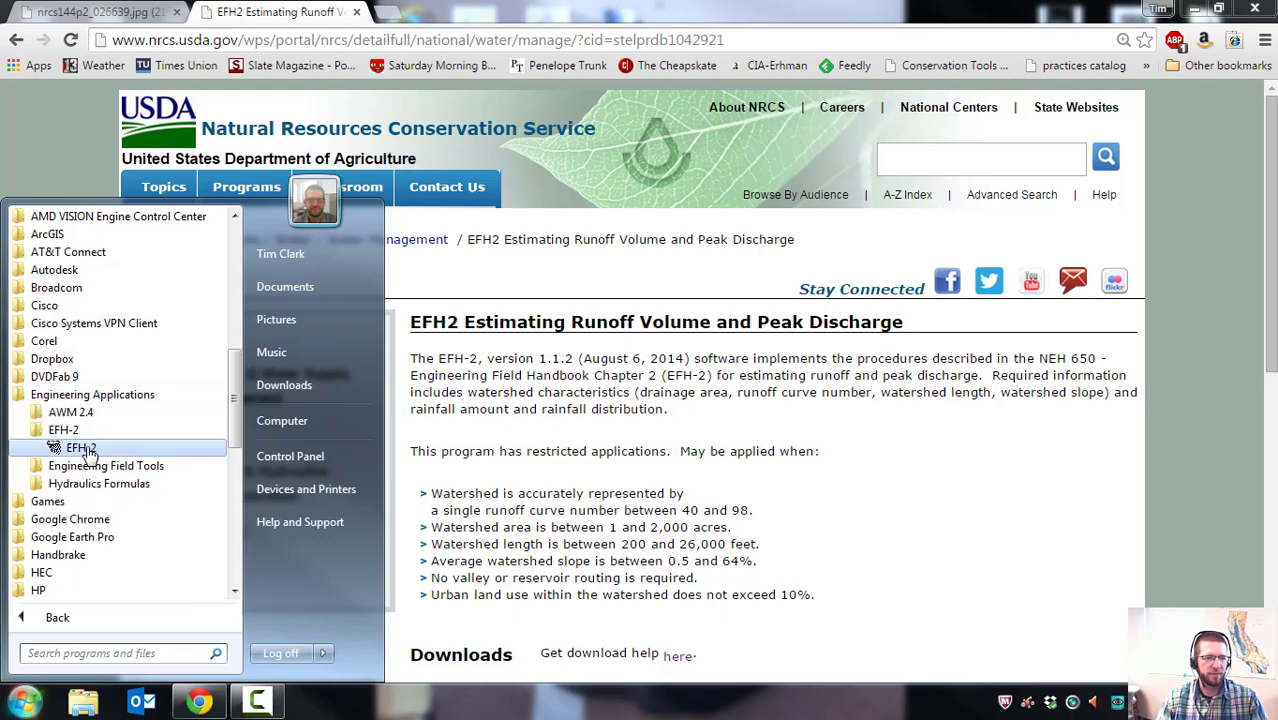
pyautogui.click(82, 448)
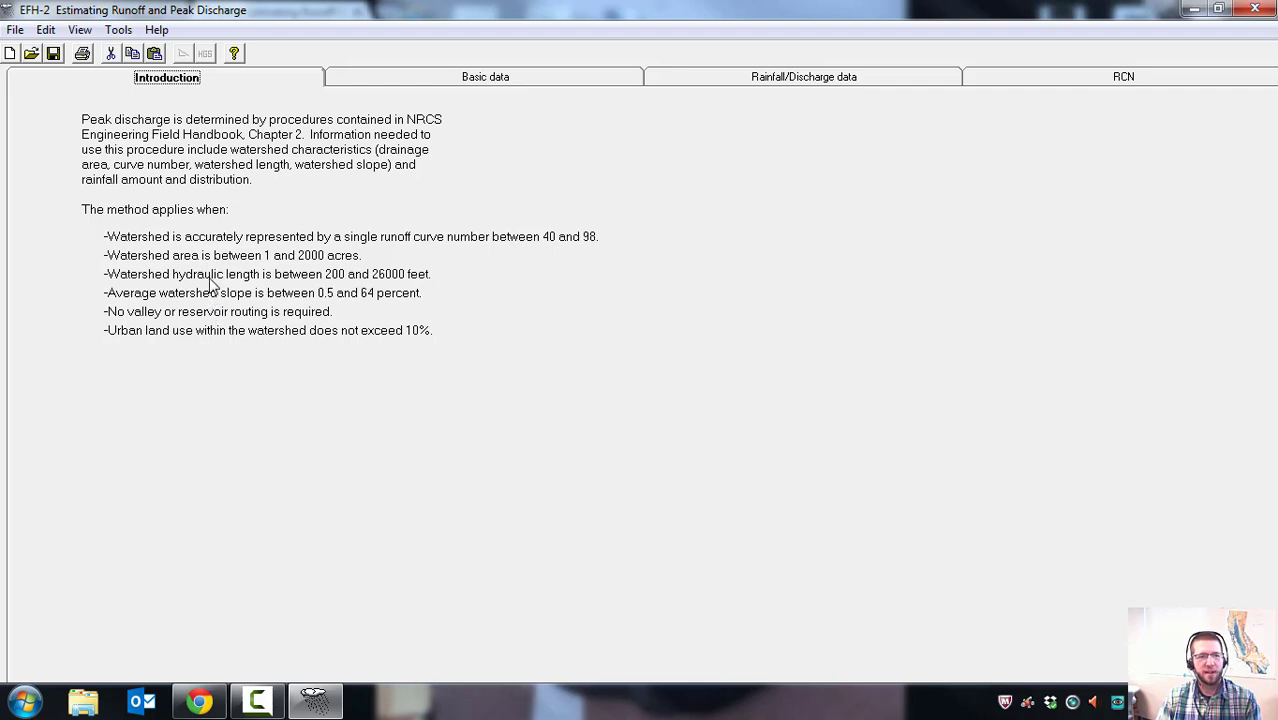
# Set the state to NY in the basic data.
pyautogui.click(535, 84)
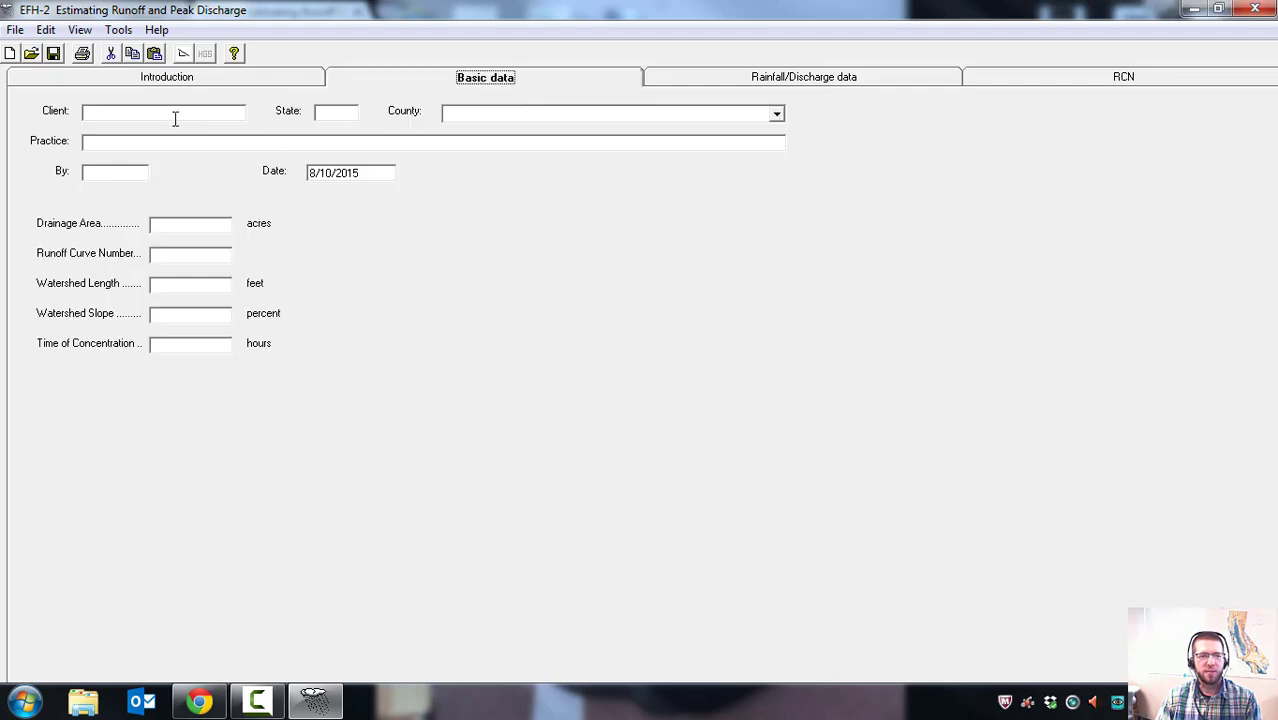
pyautogui.click(122, 114)
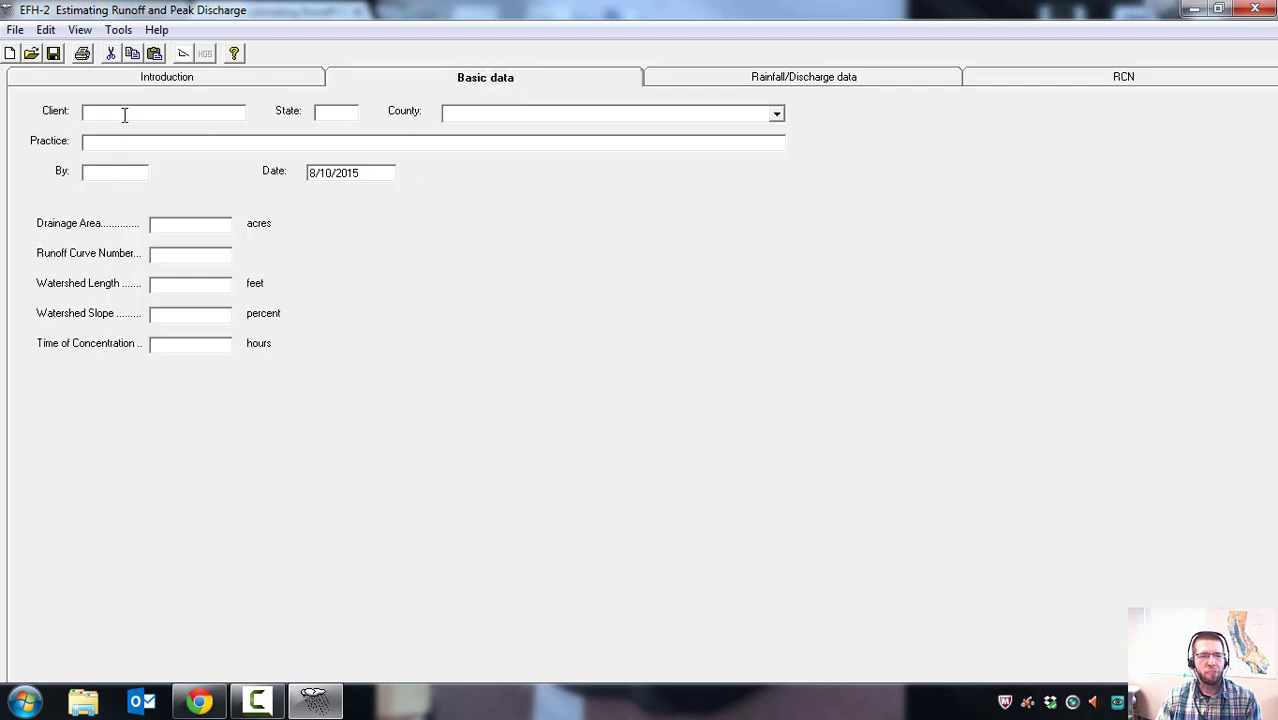
pyautogui.click(318, 113)
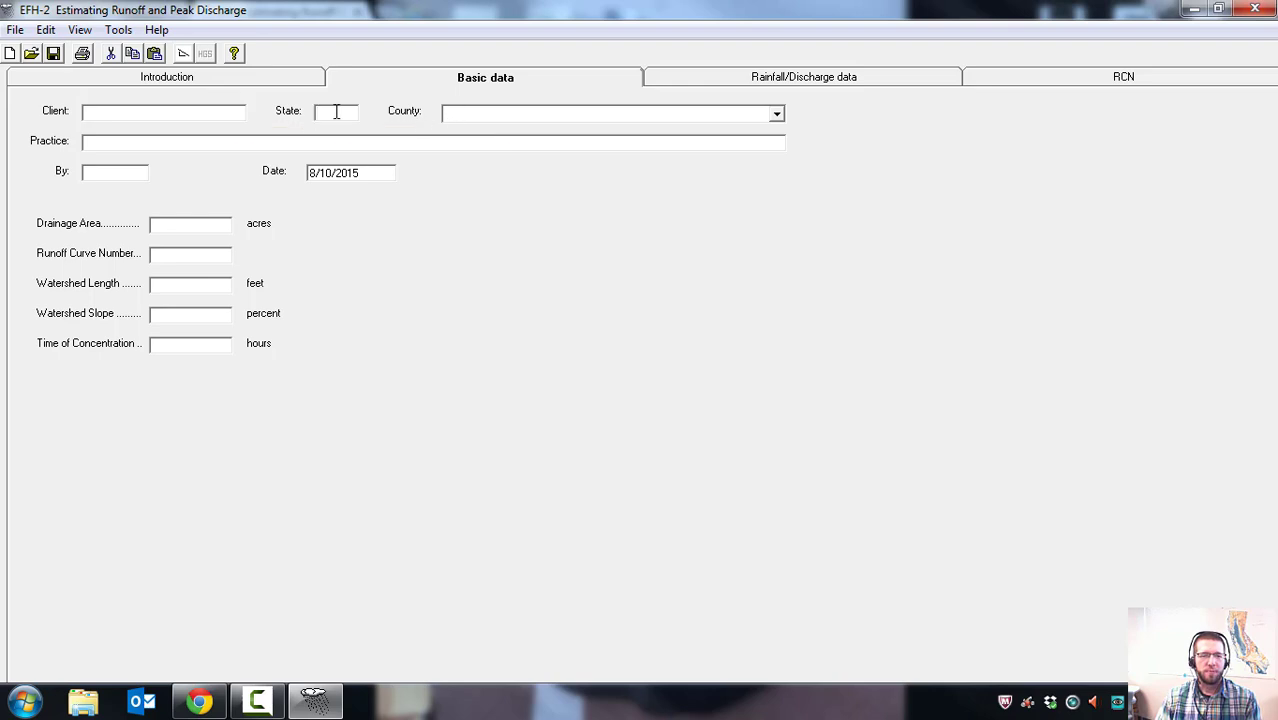
pyautogui.click(777, 114)
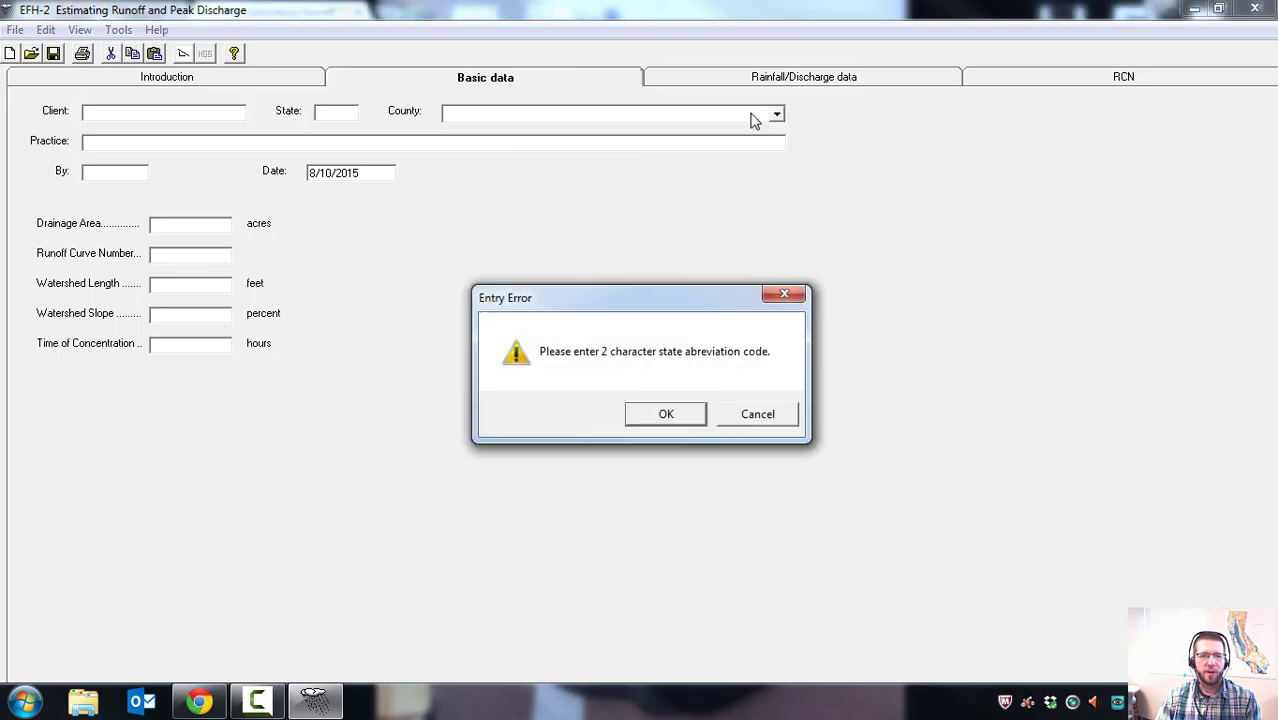
pyautogui.click(664, 414)
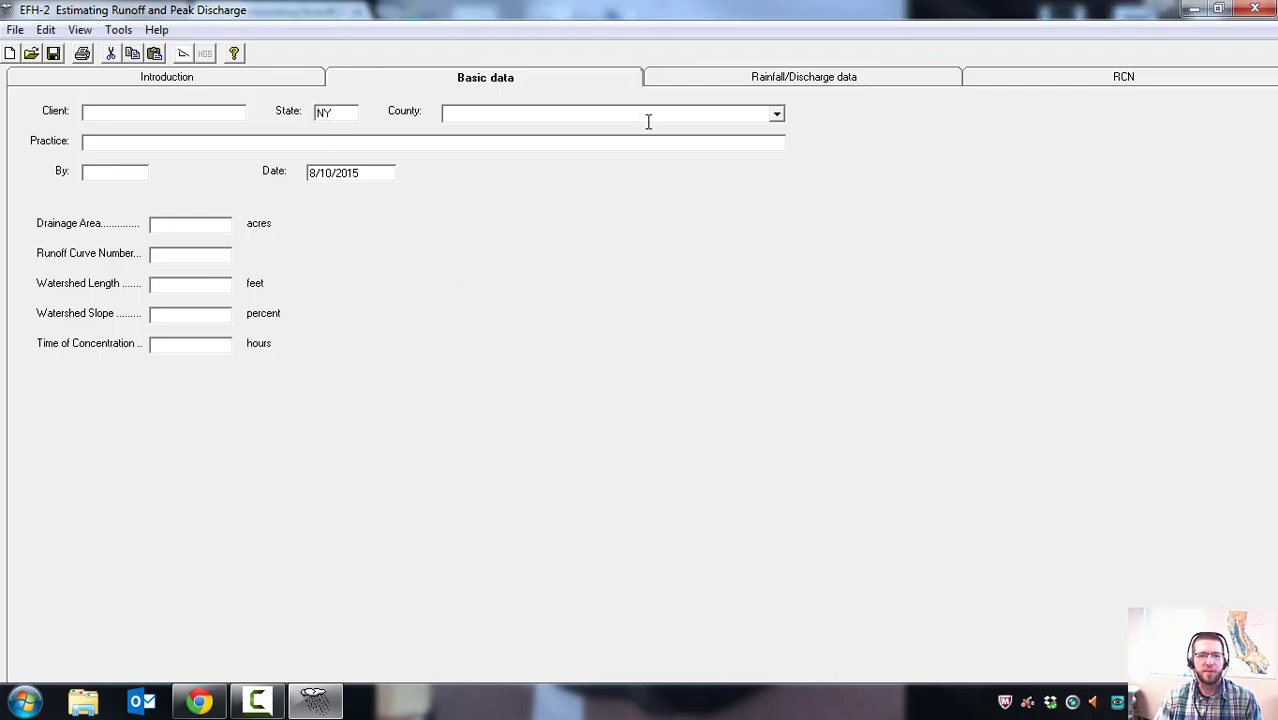
# Set the county to Albany S NRCC-C, trying Albany N NRCC-B first.
pyautogui.click(776, 115)
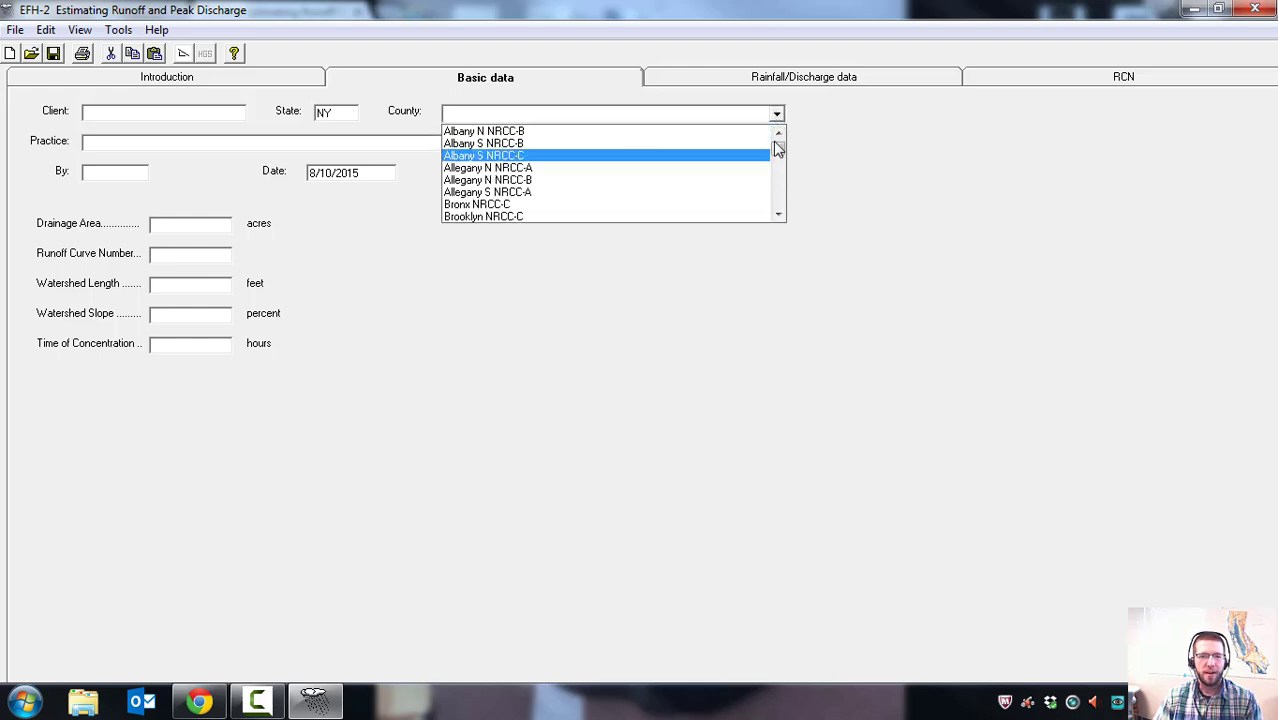
pyautogui.moveTo(776, 145)
pyautogui.mouseDown()
pyautogui.moveTo(782, 171)
pyautogui.moveTo(782, 148)
pyautogui.mouseUp()
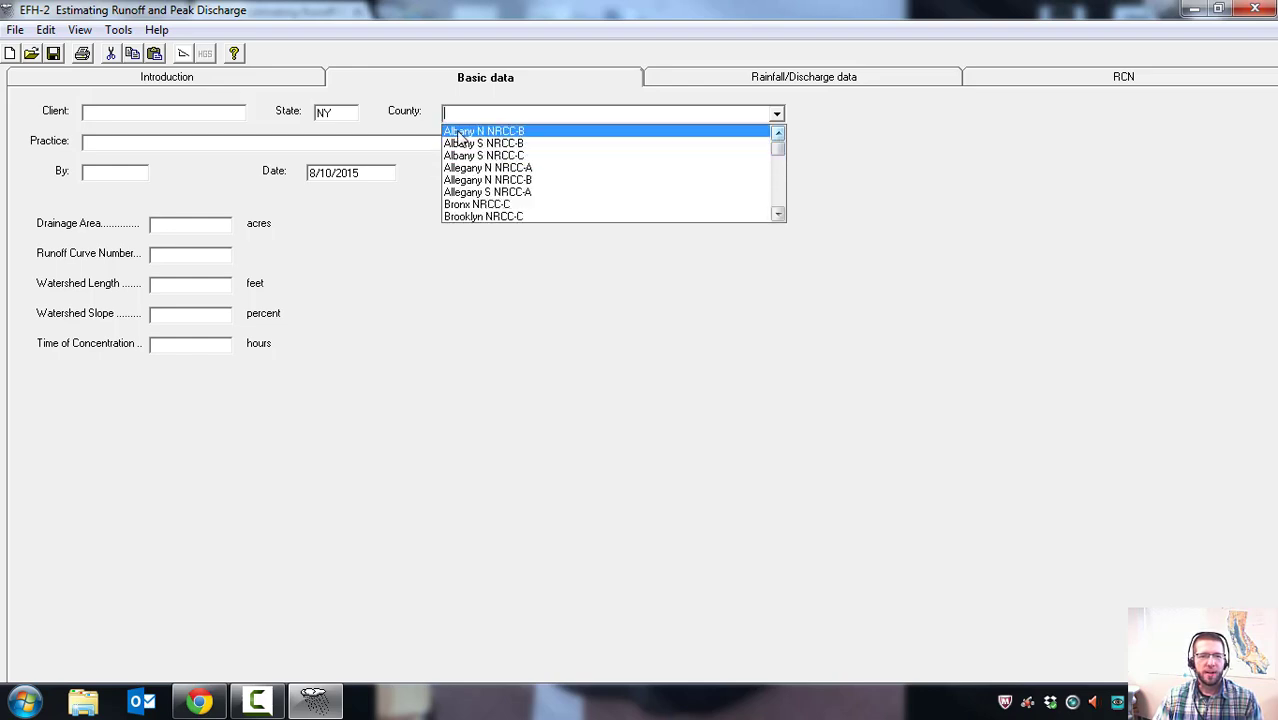
pyautogui.click(459, 133)
pyautogui.click(778, 115)
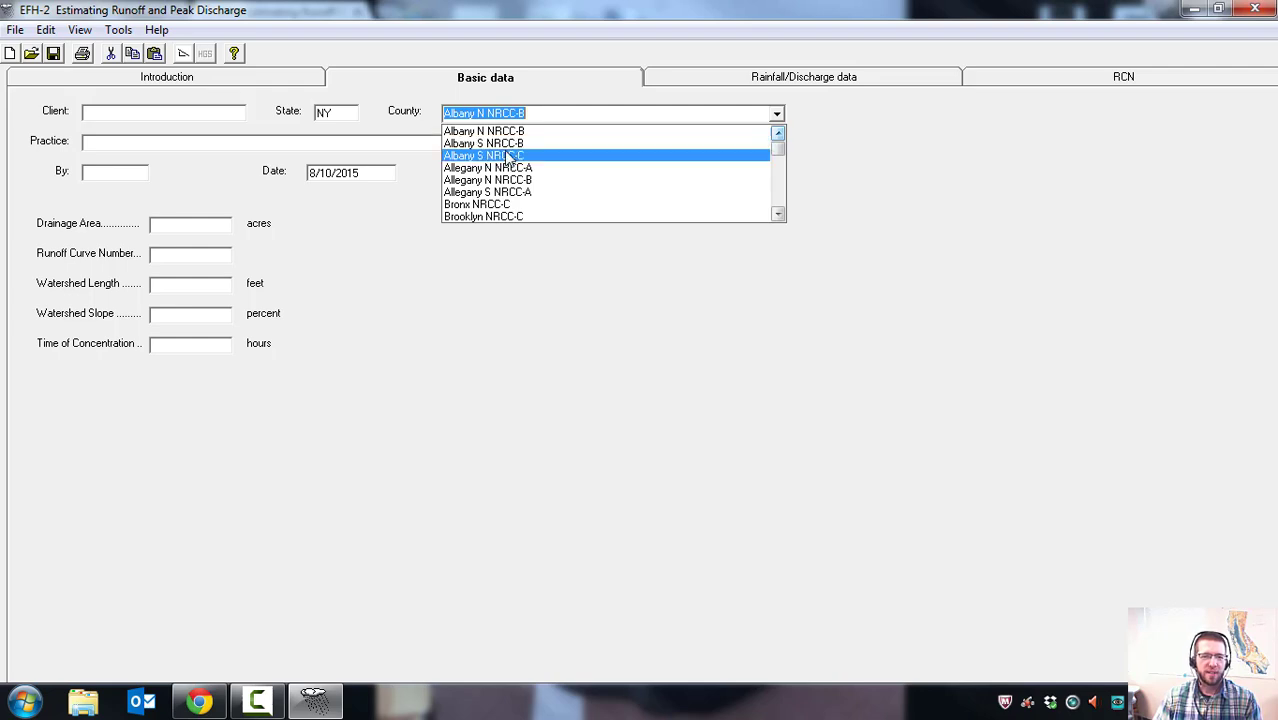
pyautogui.click(464, 157)
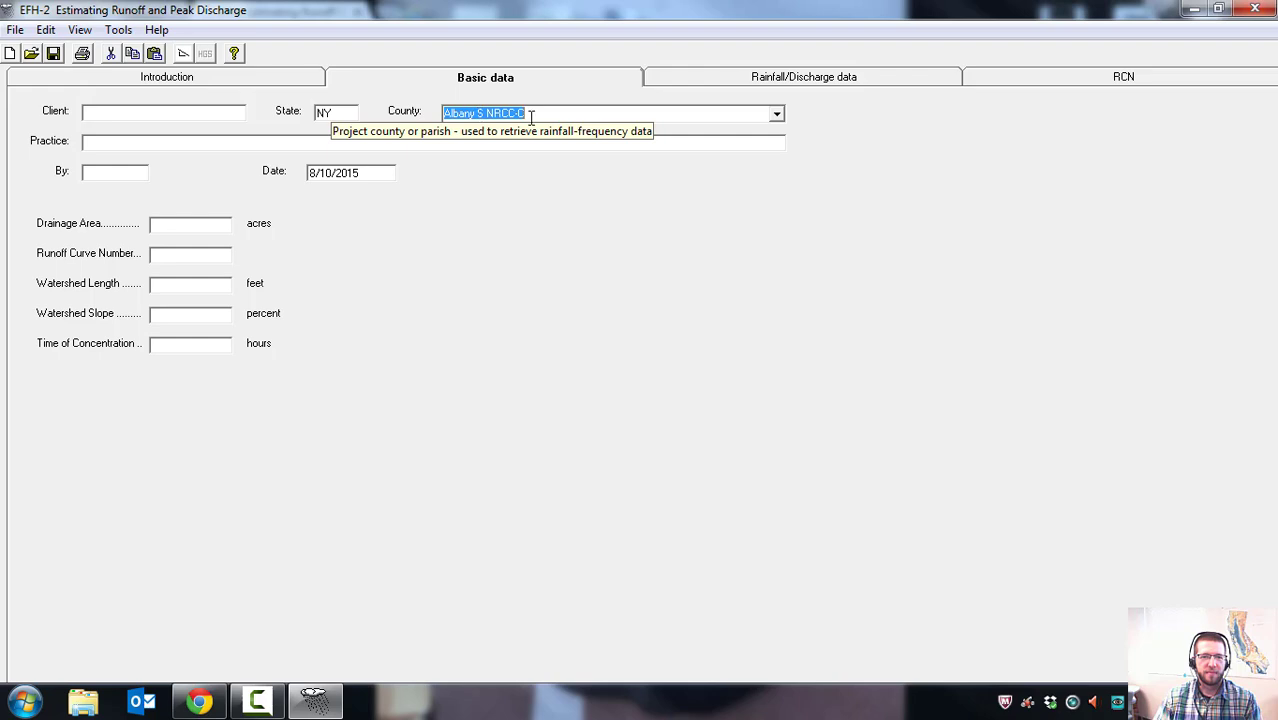
# Set the rainfall type to NRCC_C in the rainfall and discharge data.
pyautogui.click(729, 82)
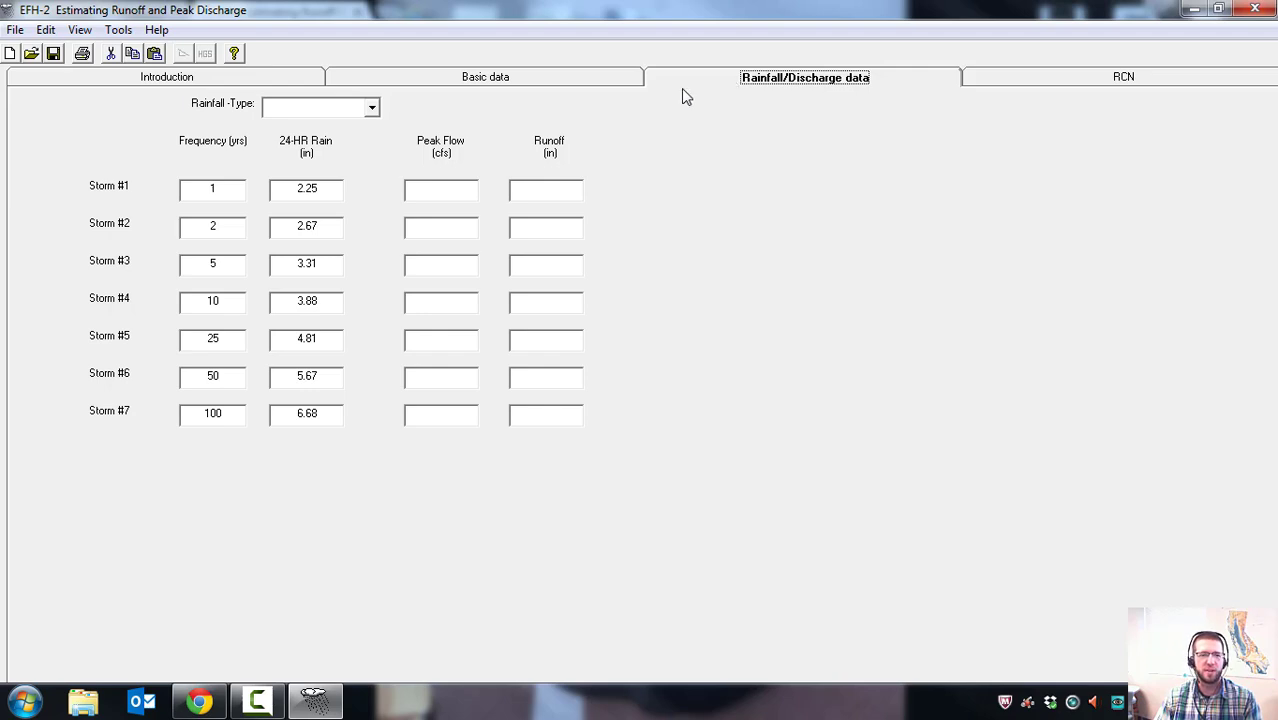
pyautogui.click(372, 110)
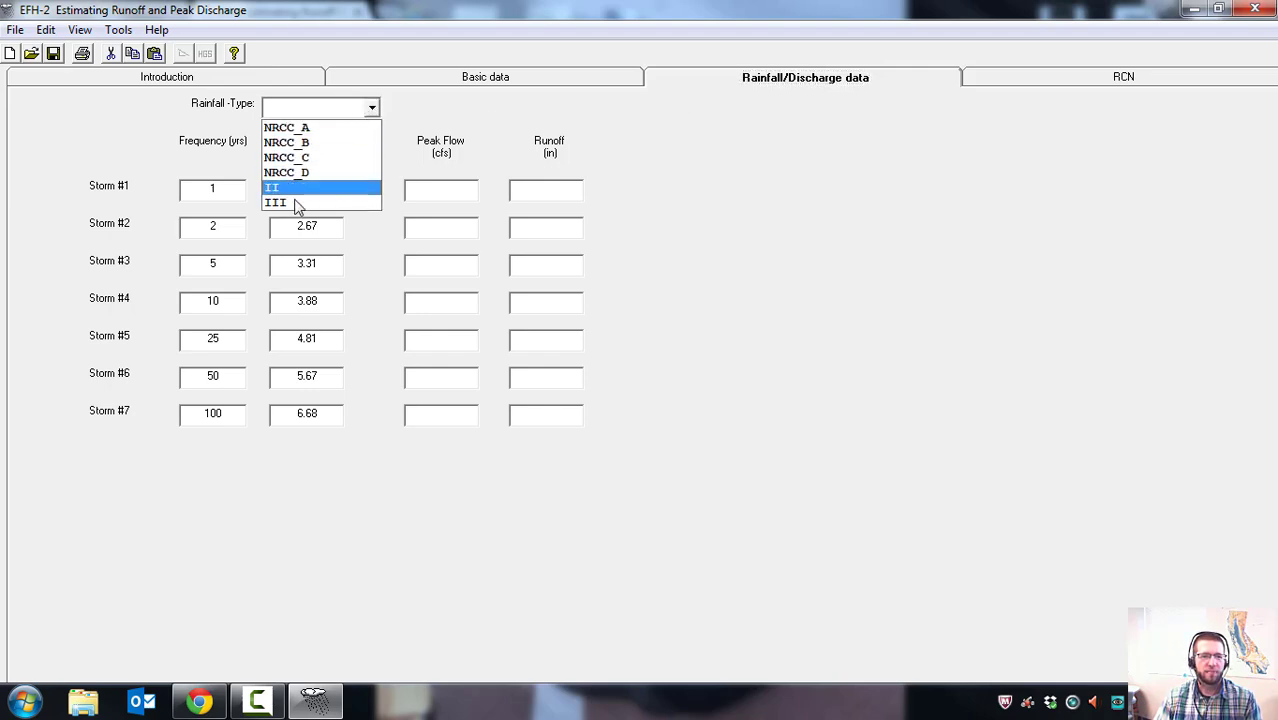
pyautogui.click(289, 159)
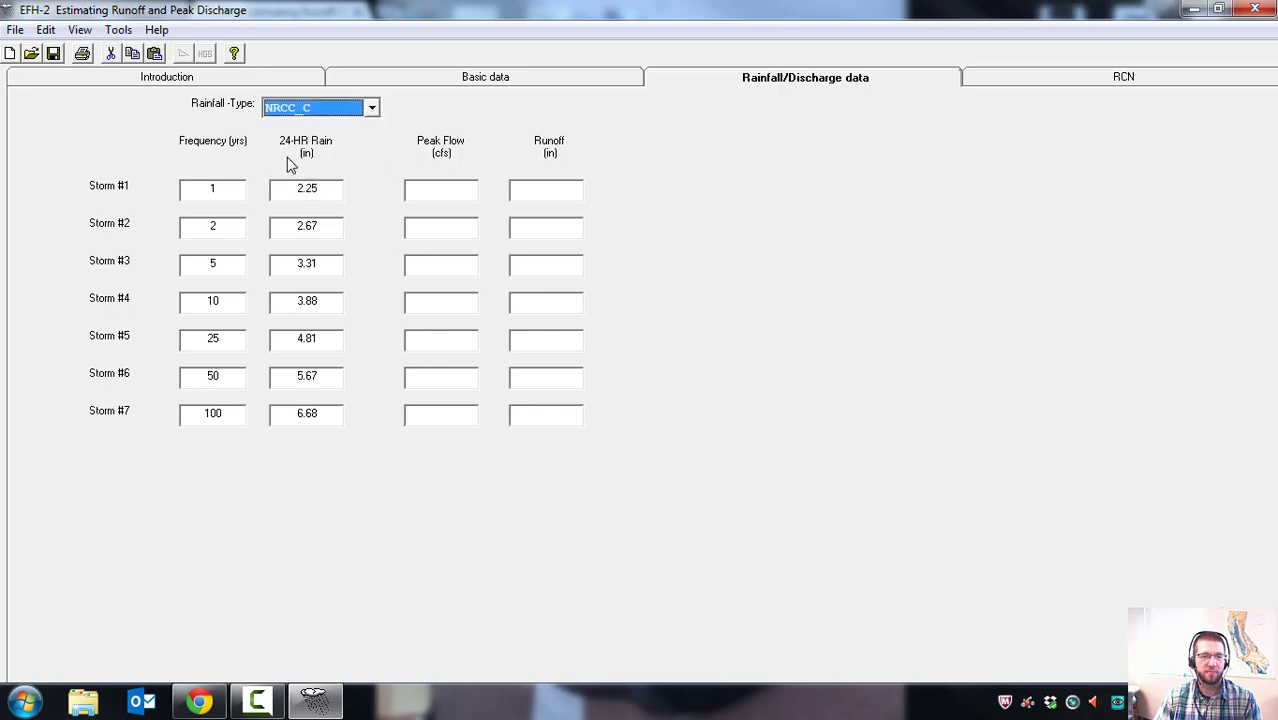
# Set the drainage area to 100 acres in the basic data.
pyautogui.click(523, 79)
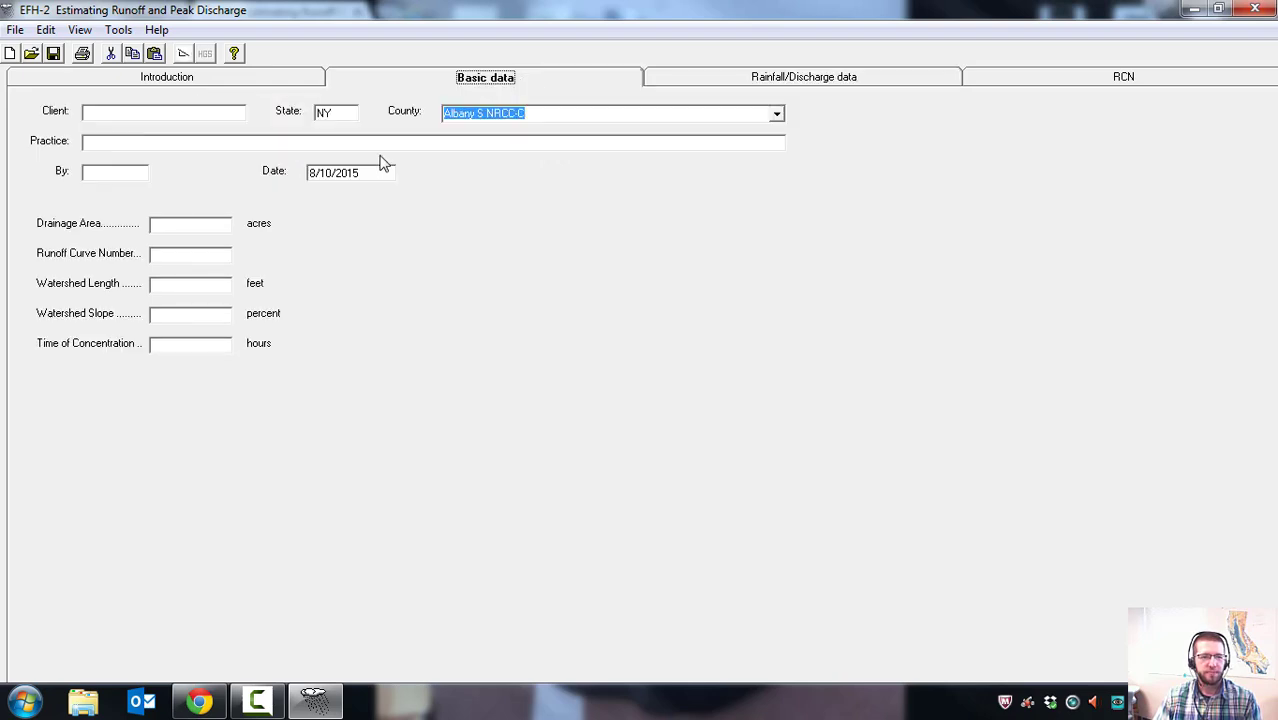
pyautogui.click(178, 226)
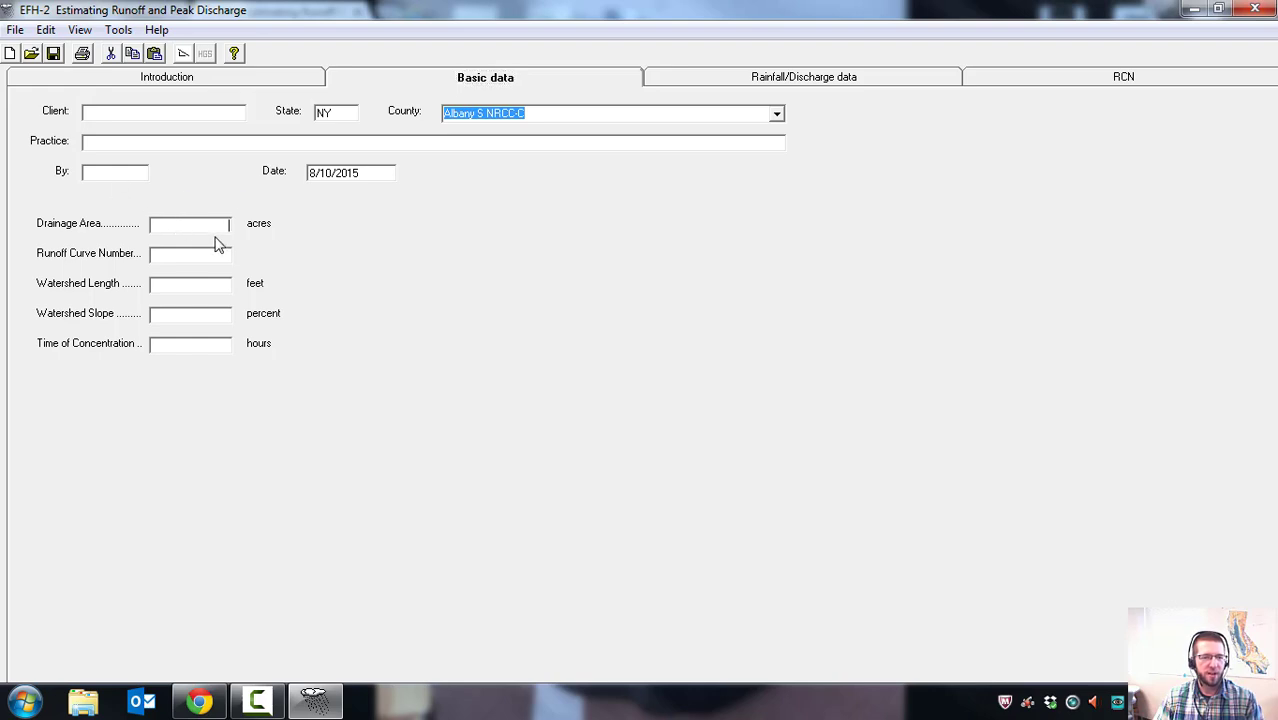
pyautogui.write('100')
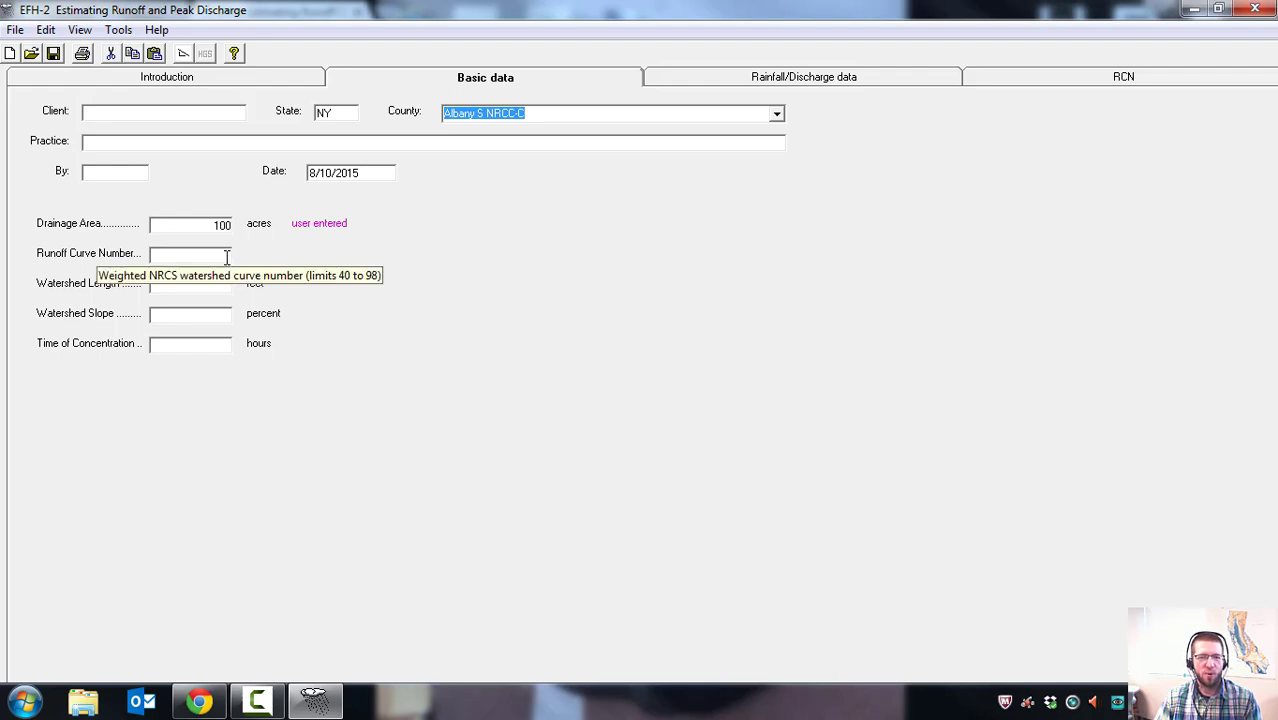
# Enter 50 acres of fallow bare soil under hydrologic soil group B in the runoff curve number table.
pyautogui.click(227, 258)
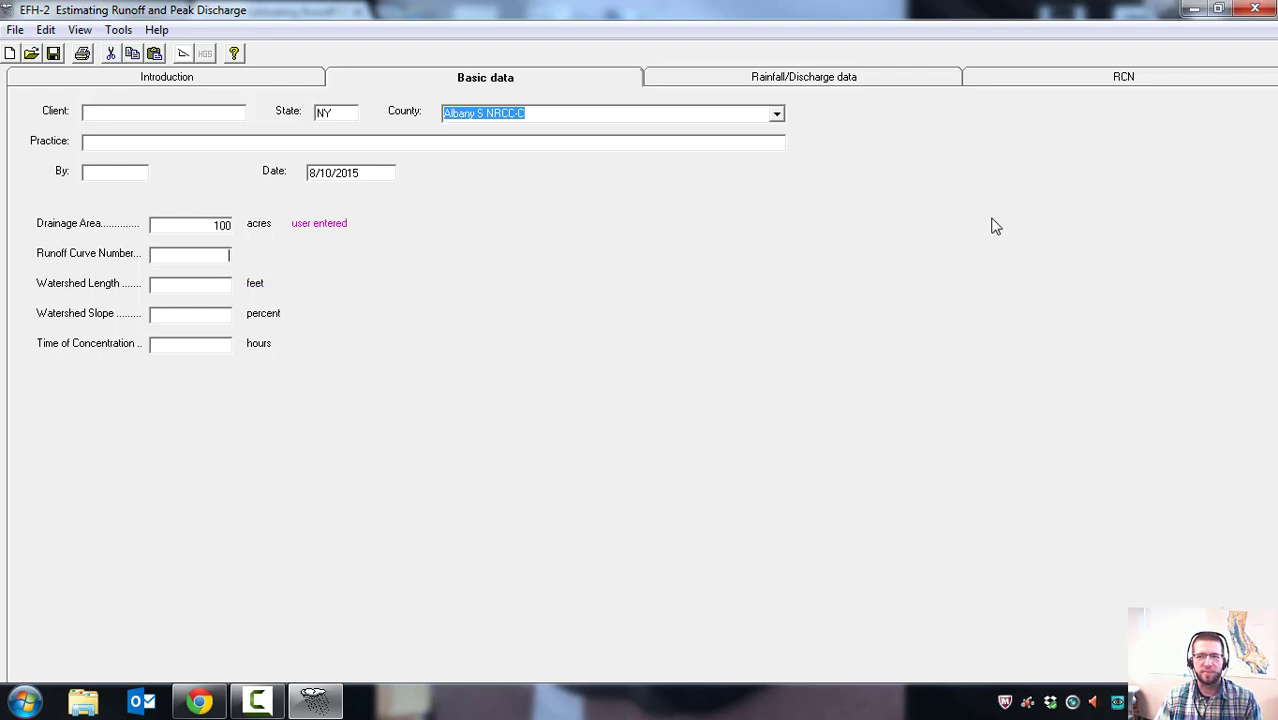
pyautogui.click(1095, 80)
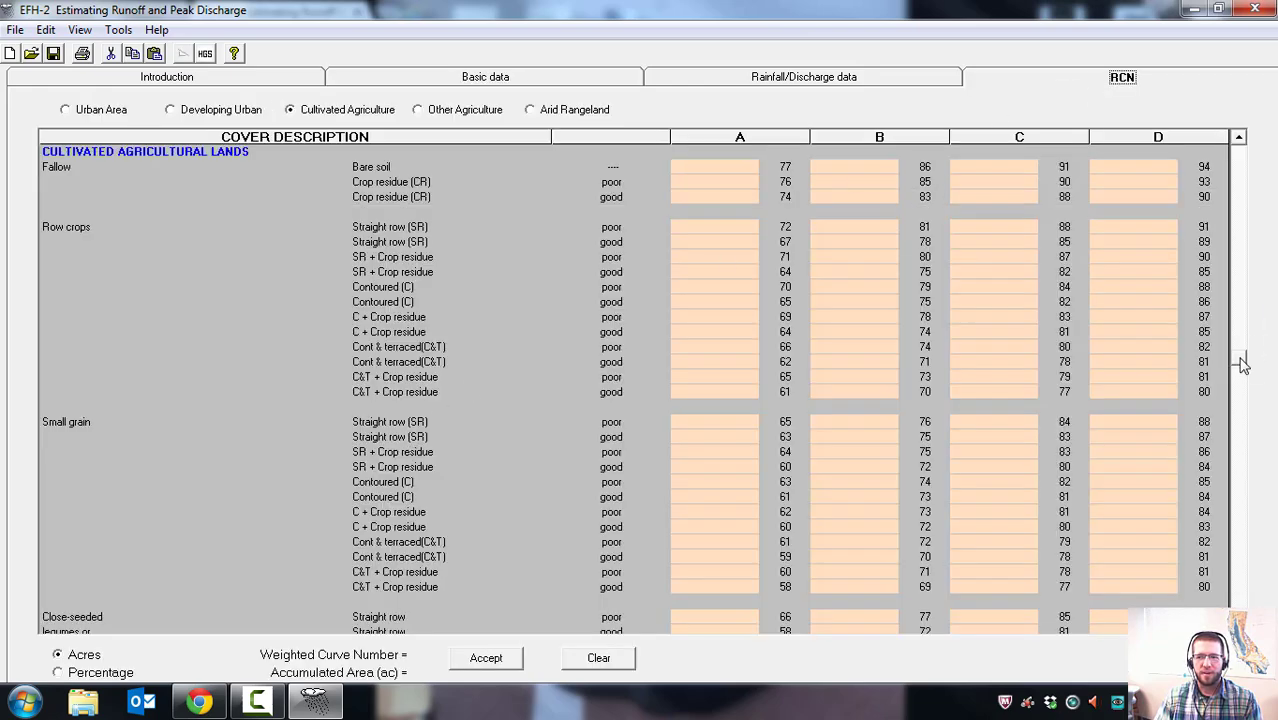
pyautogui.scroll(-1, 1100, 400)
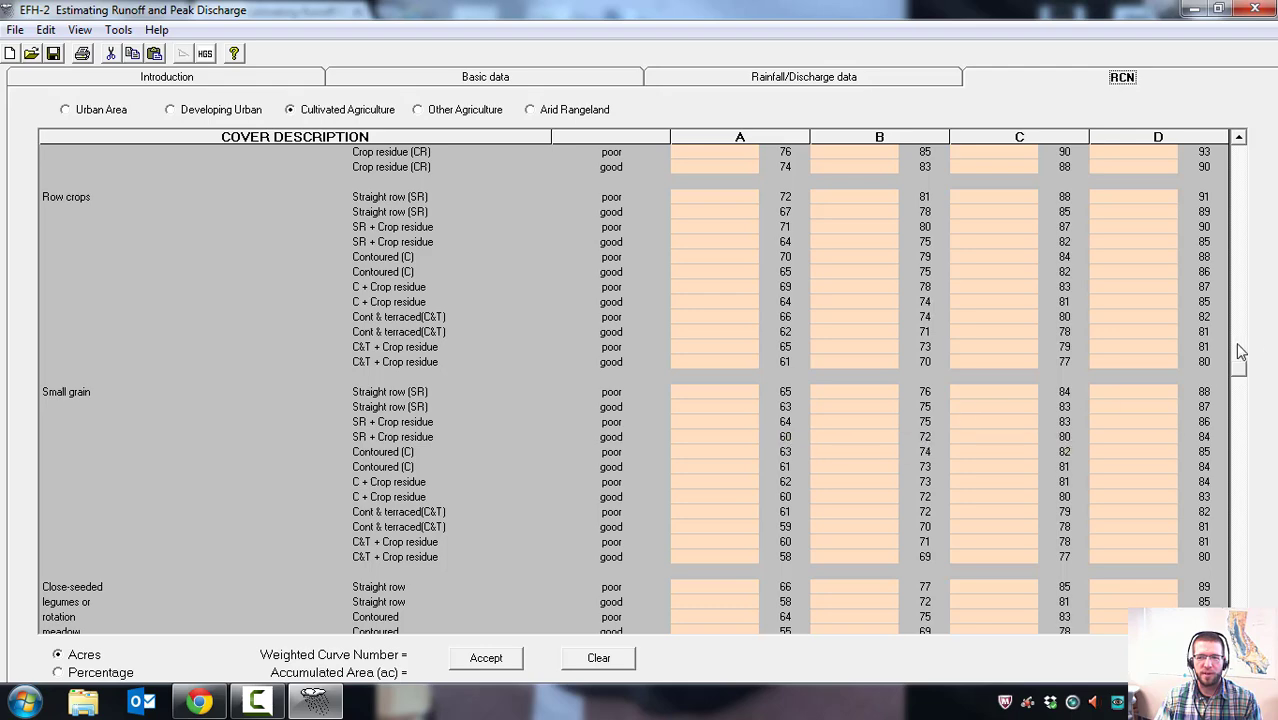
pyautogui.moveTo(1240, 366); pyautogui.dragTo(1242, 145)
pyautogui.click(1240, 140)
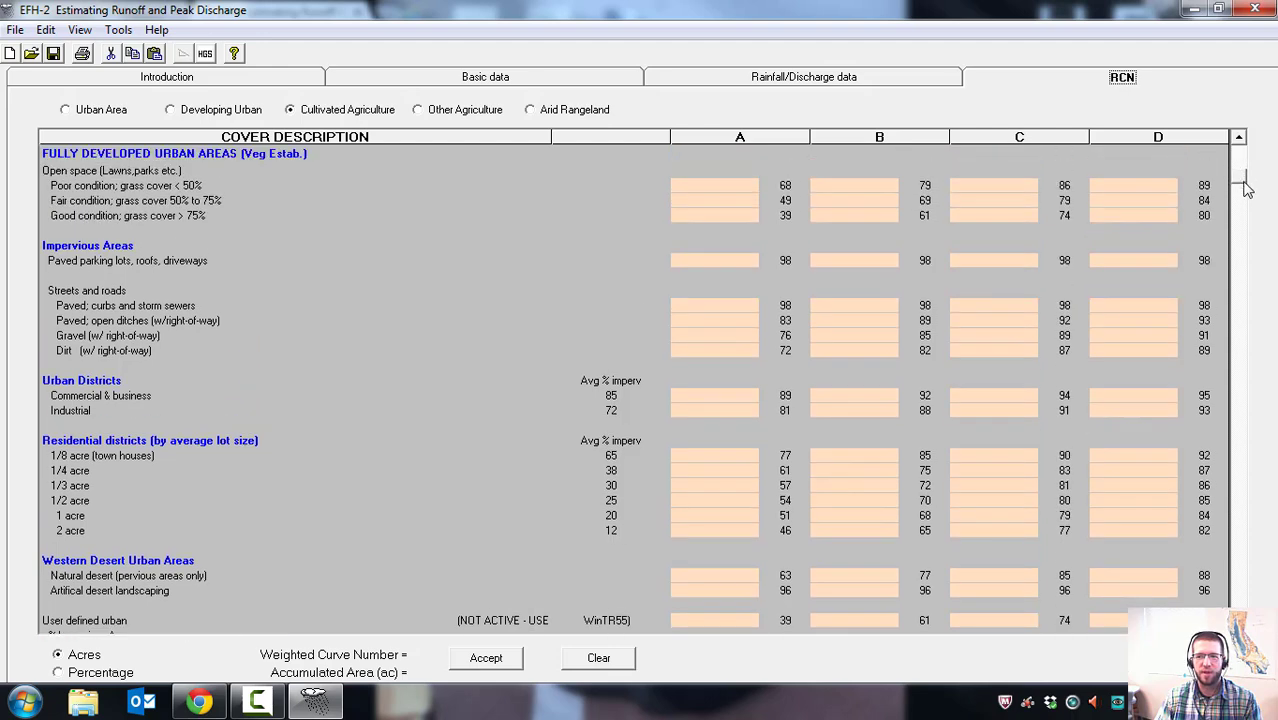
pyautogui.scroll(-2, 883, 372)
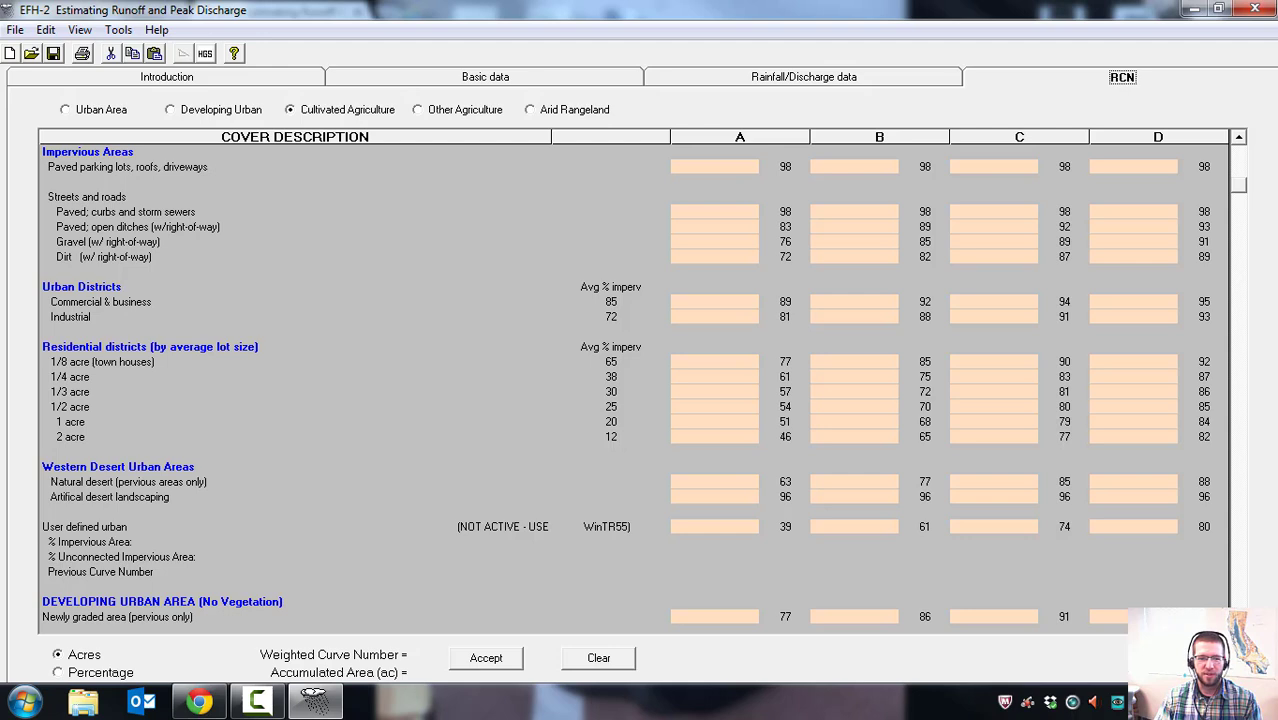
pyautogui.scroll(-7, 644, 389)
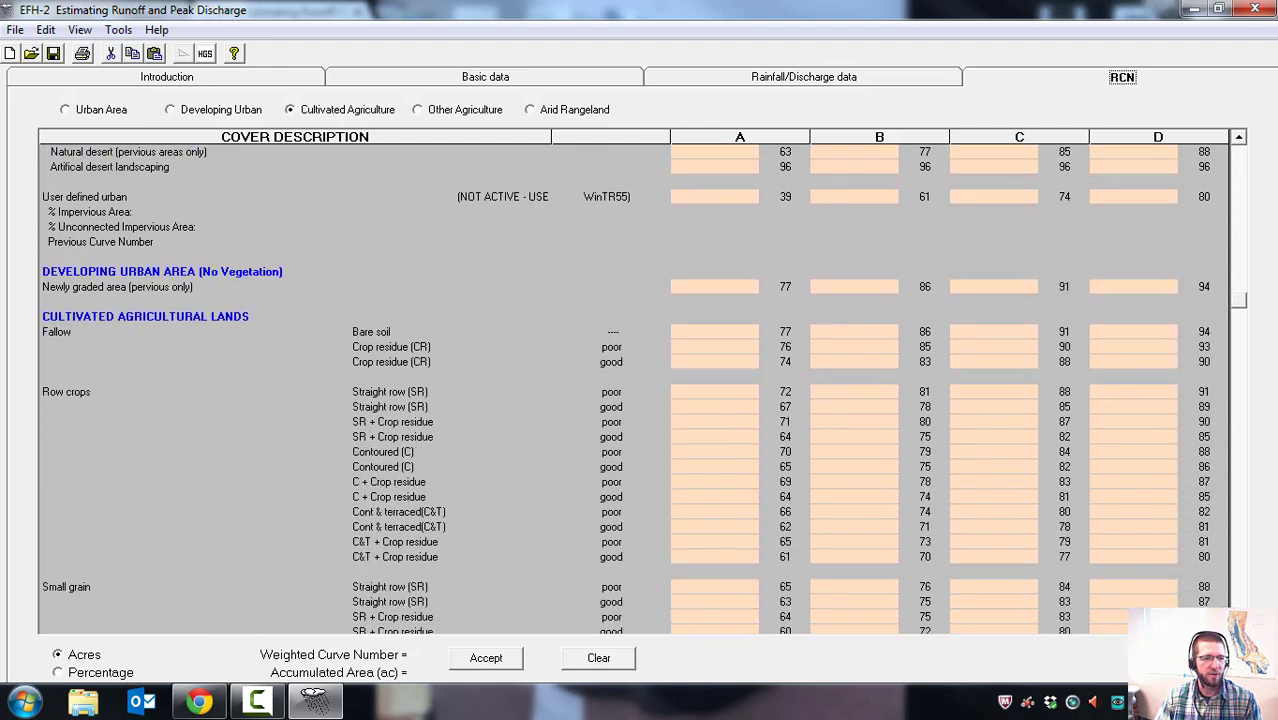
pyautogui.scroll(-2, 644, 389)
pyautogui.click(718, 243)
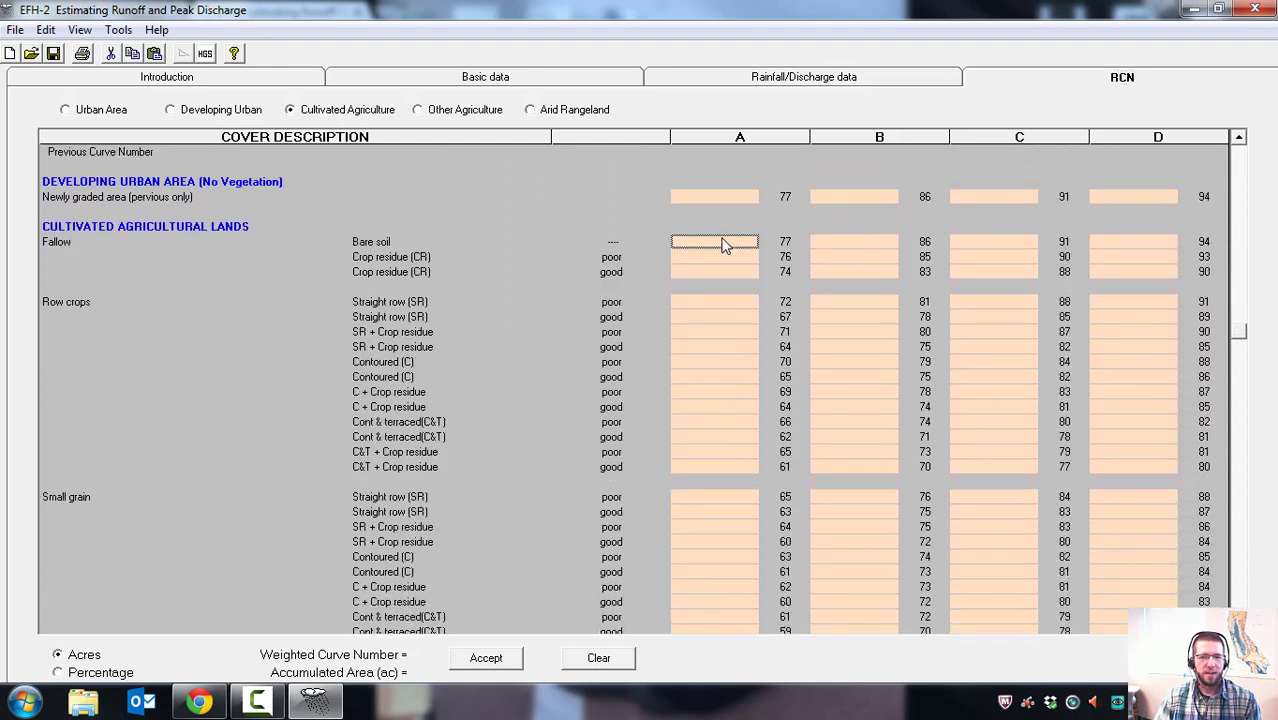
pyautogui.click(851, 242)
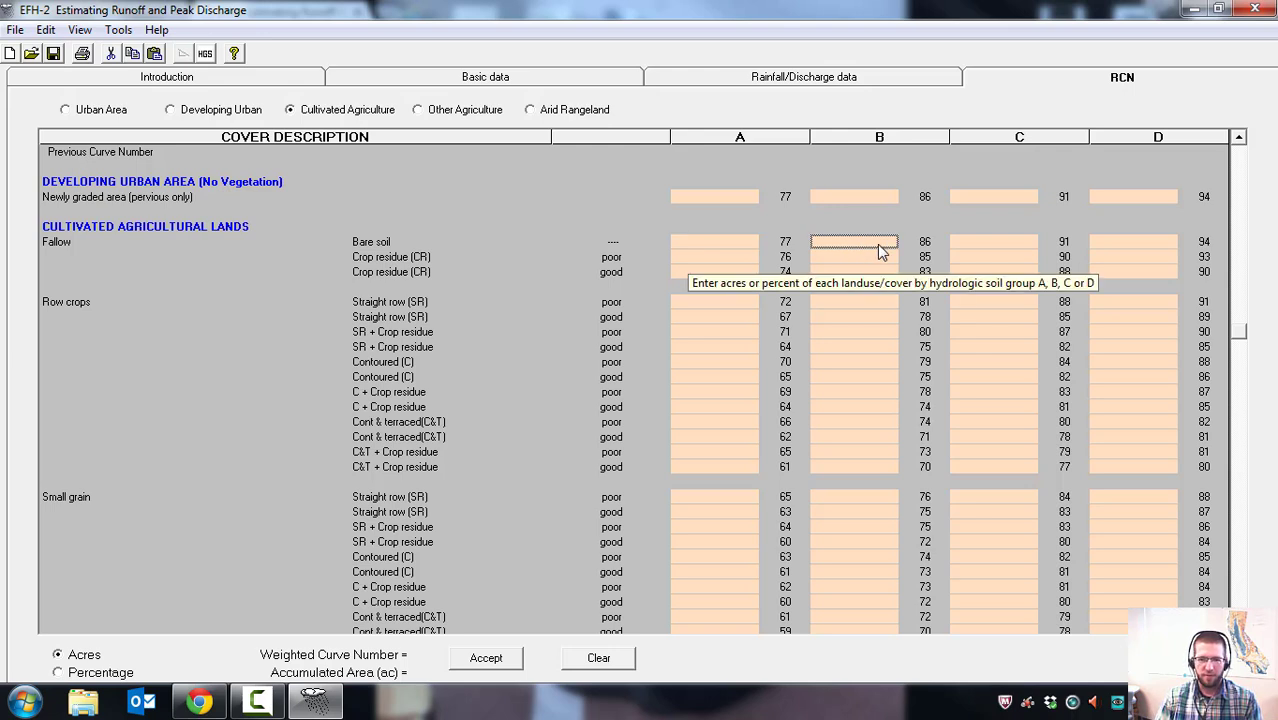
pyautogui.write('50')
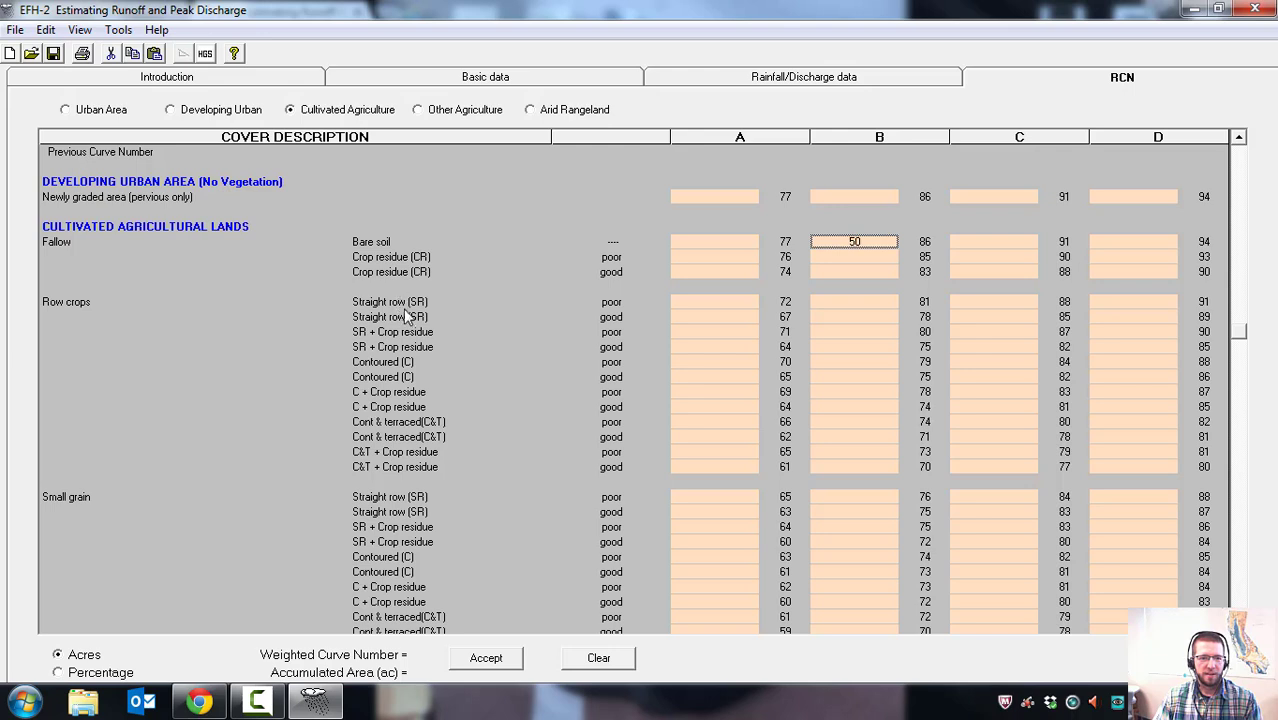
# Enter 50 acres of straight-row row crops in poor condition under soil group D and accept the weighted curve number.
pyautogui.click(1149, 302)
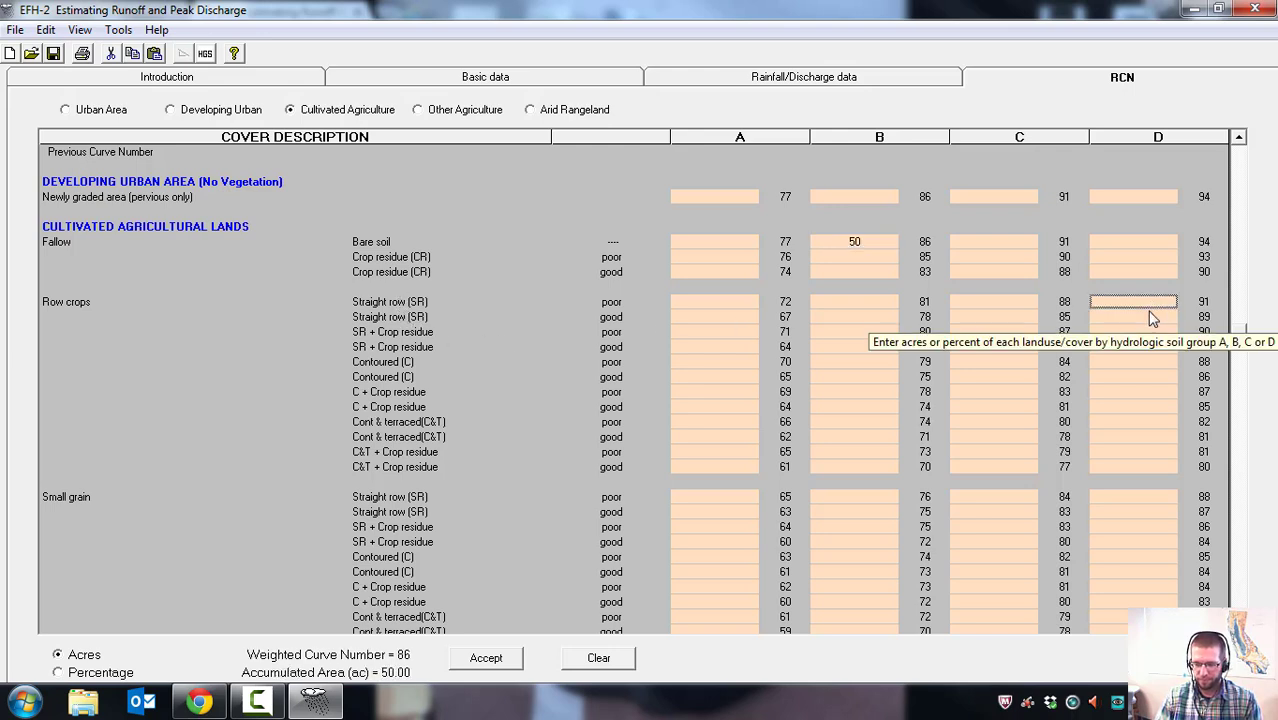
pyautogui.write('50')
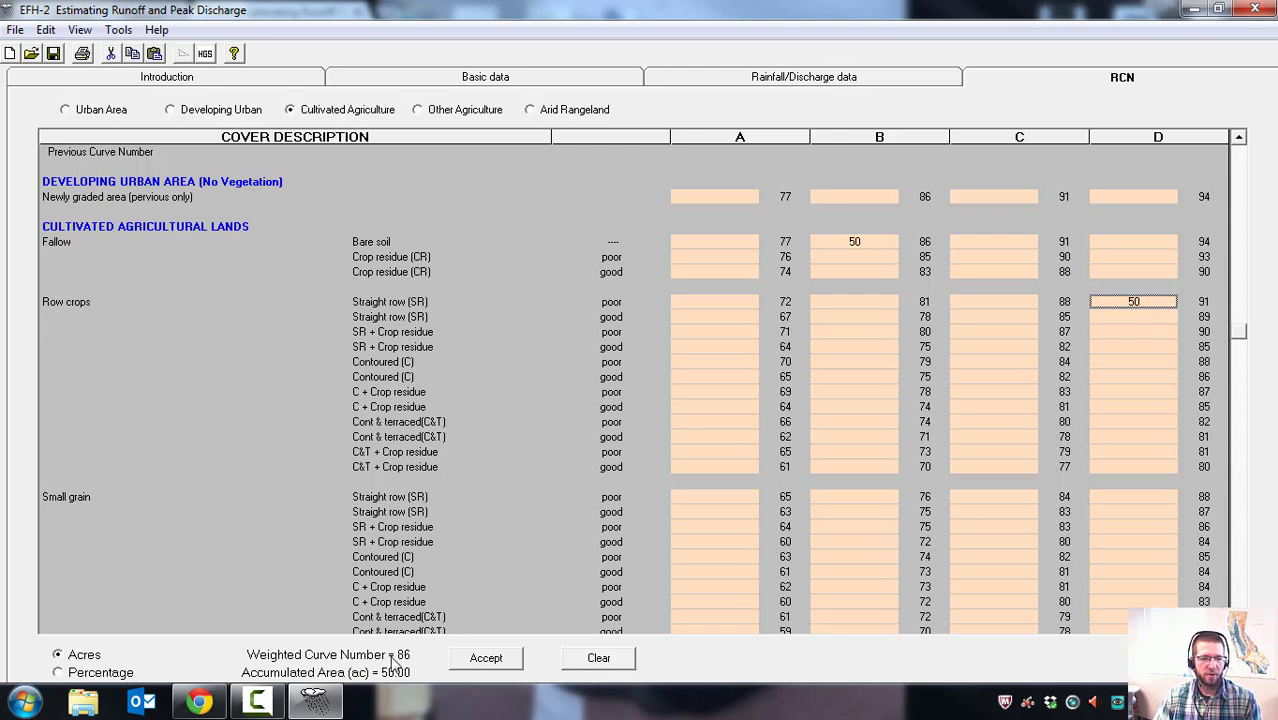
pyautogui.click(487, 659)
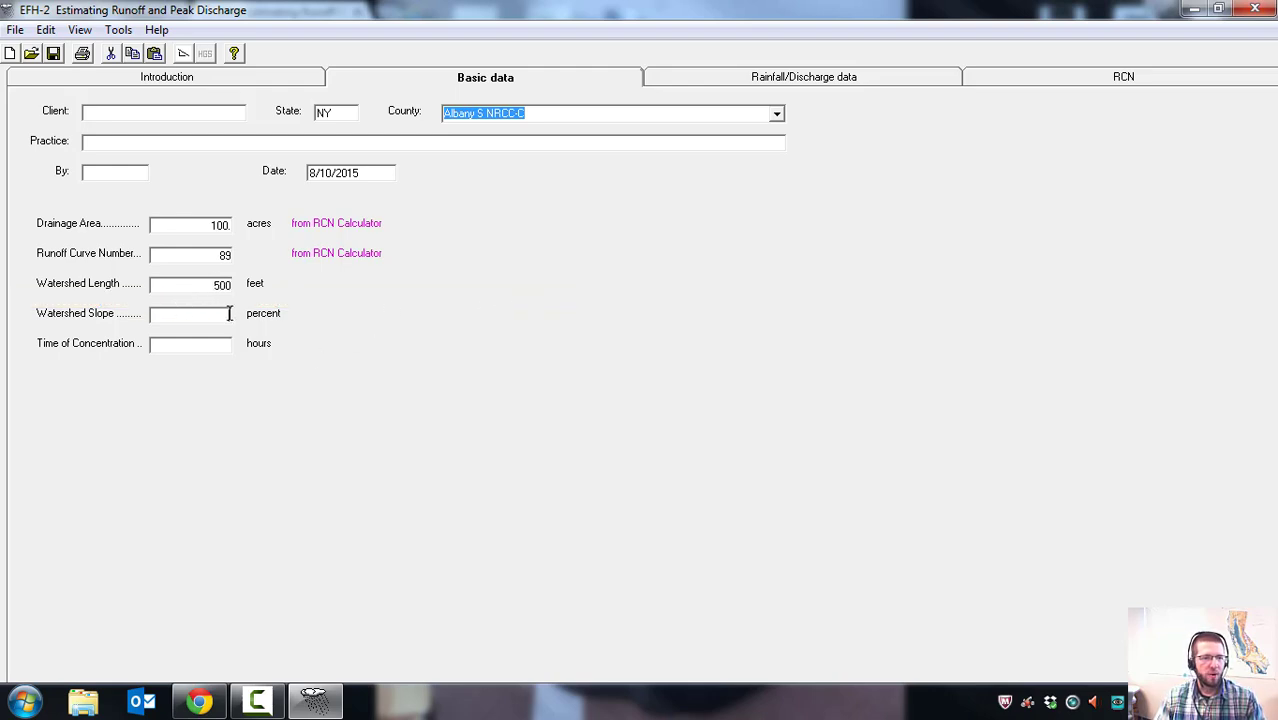
# Set the watershed slope to 12 percent in the basic data and accept the adjusted time of concentration.
pyautogui.write('12')
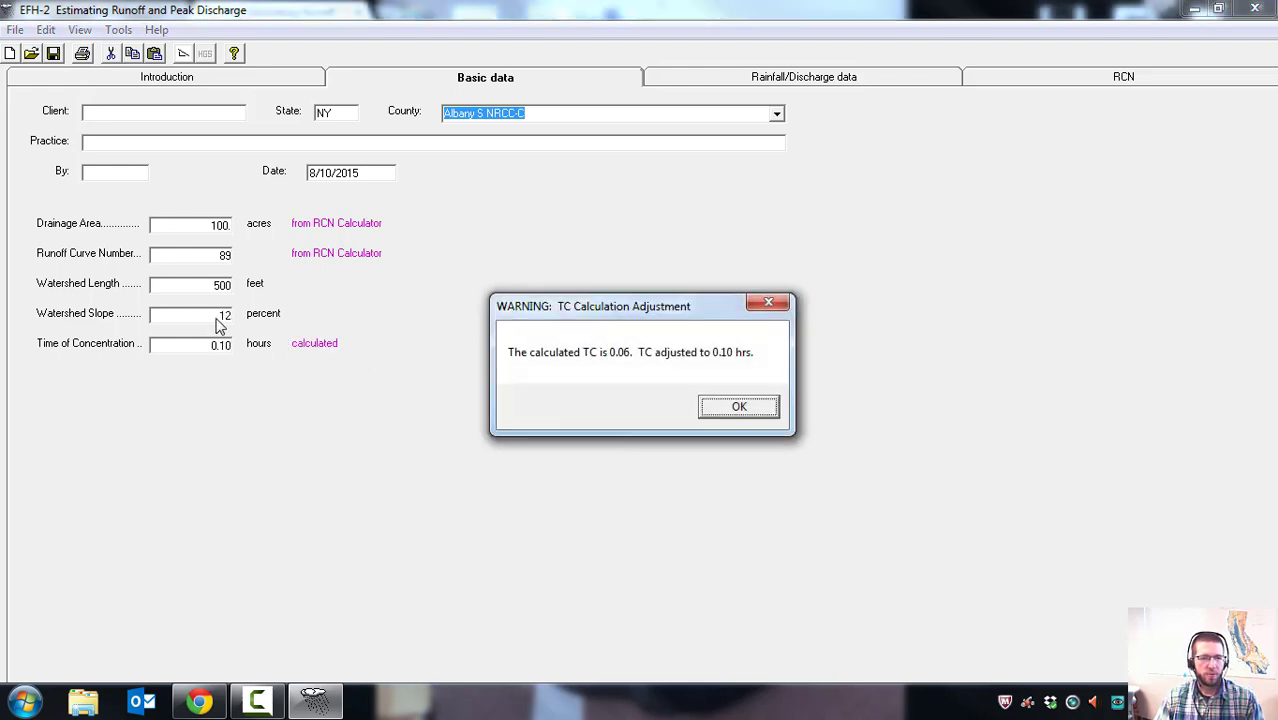
pyautogui.moveTo(598, 303); pyautogui.dragTo(505, 300)
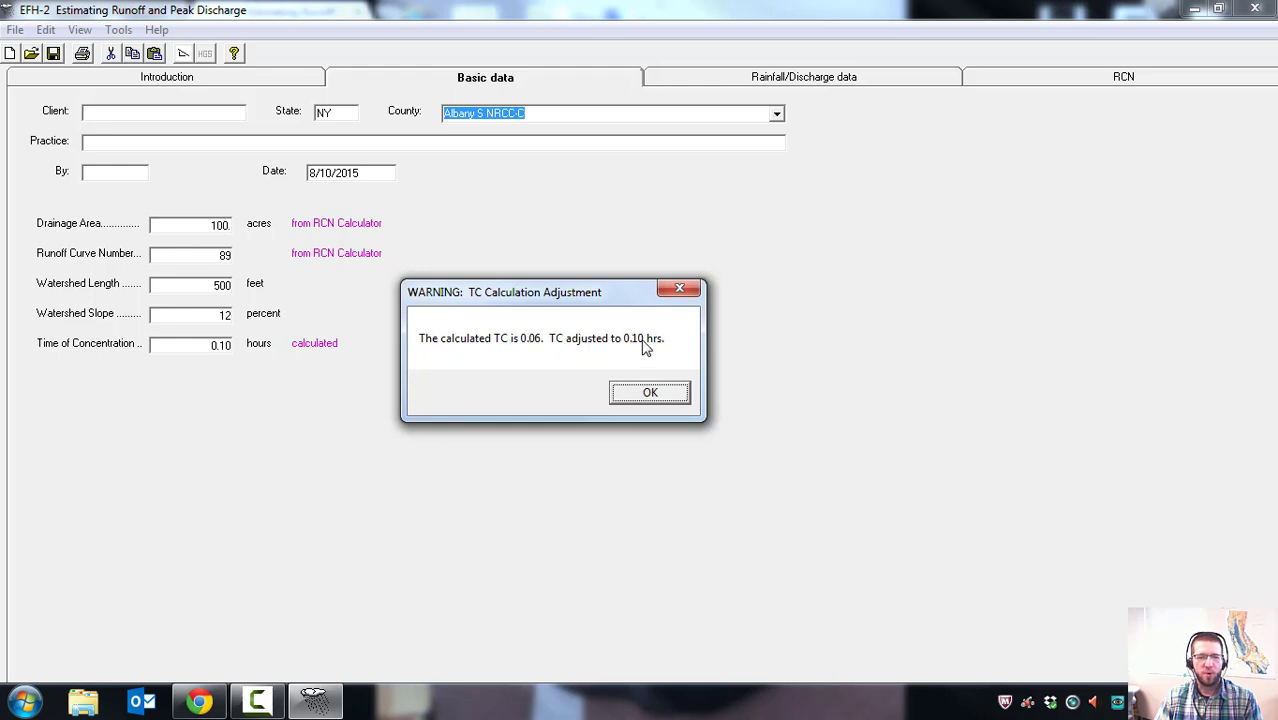
pyautogui.click(647, 393)
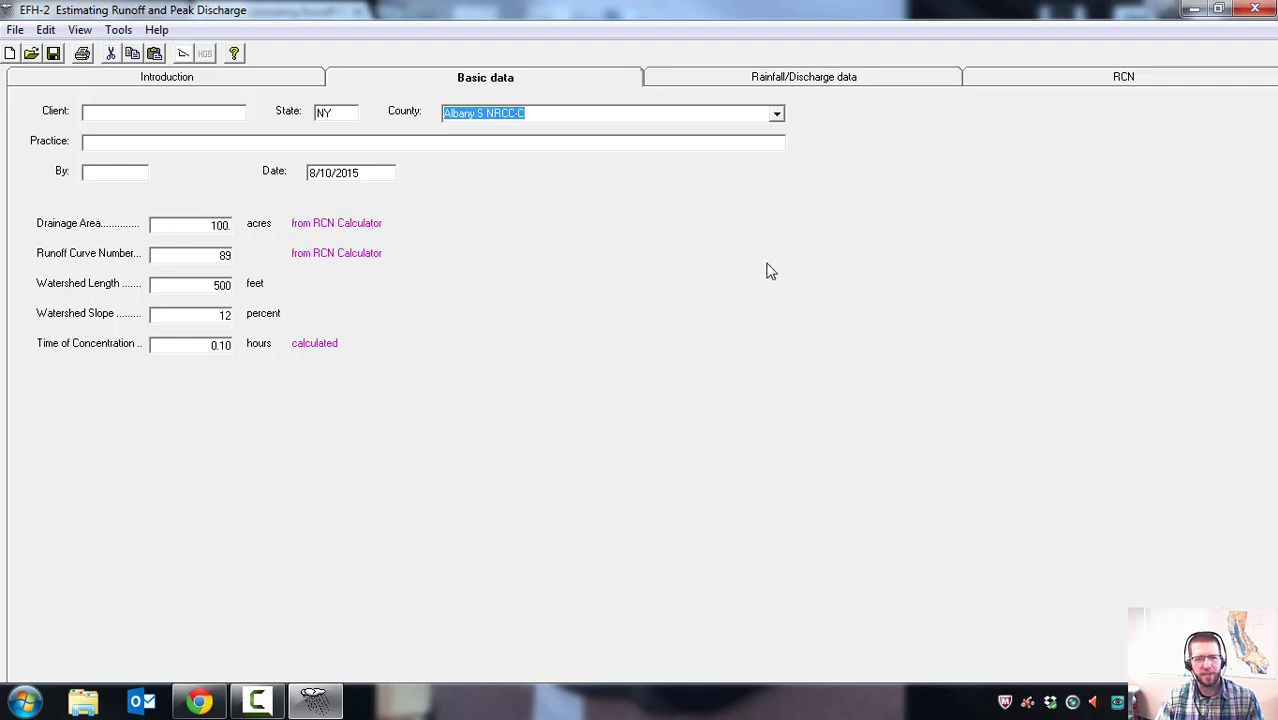
pyautogui.click(196, 346)
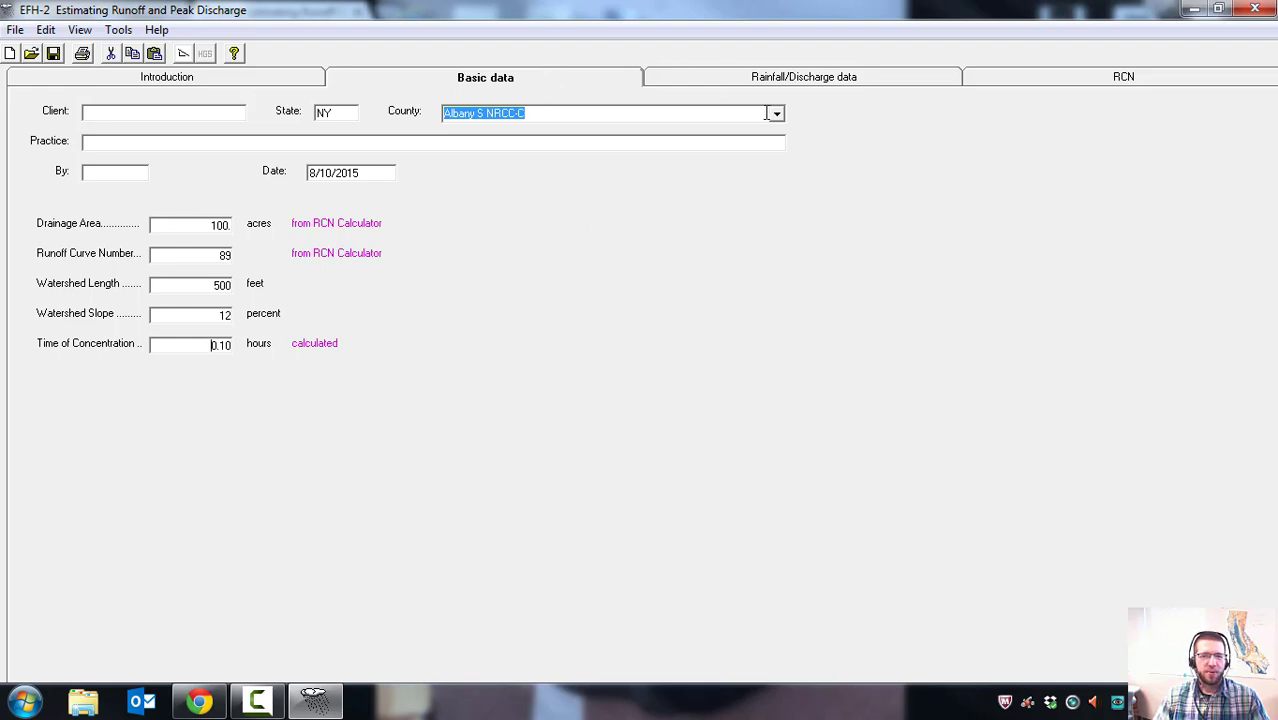
# Review the 24-hour rainfall and peak flow of the storms in the rainfall and discharge data.
pyautogui.click(736, 81)
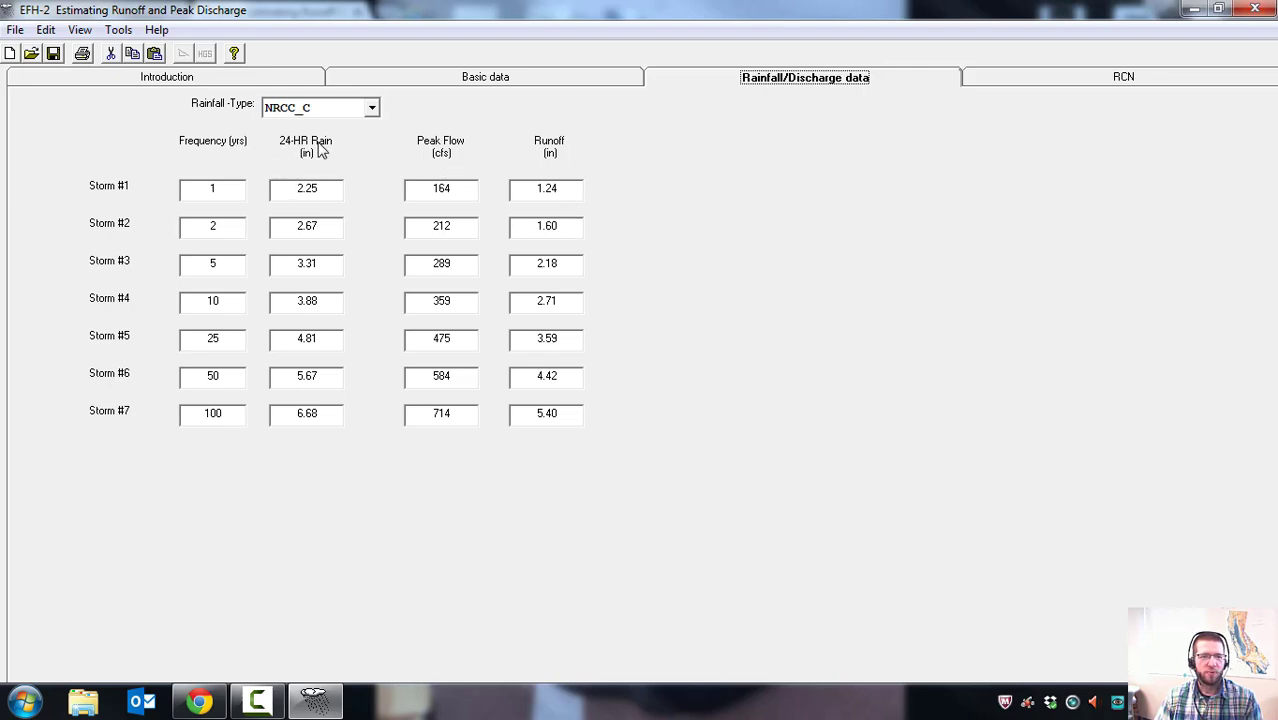
pyautogui.click(328, 193)
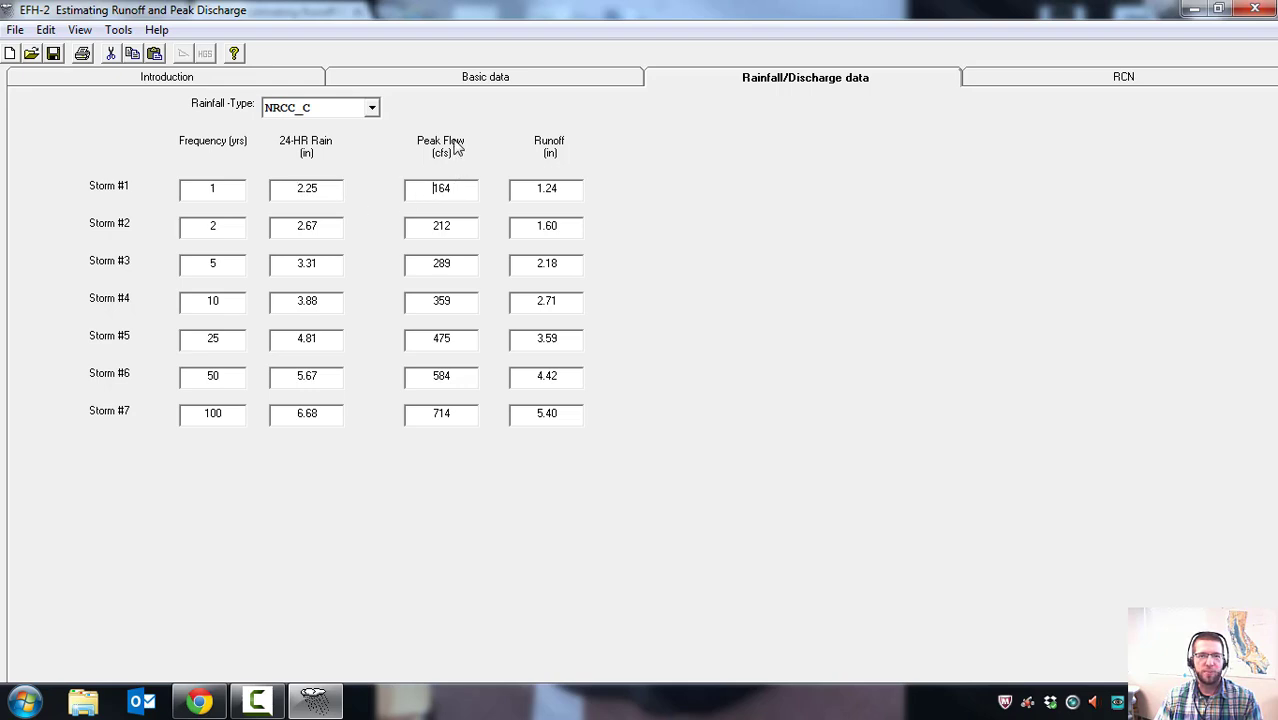
pyautogui.click(457, 226)
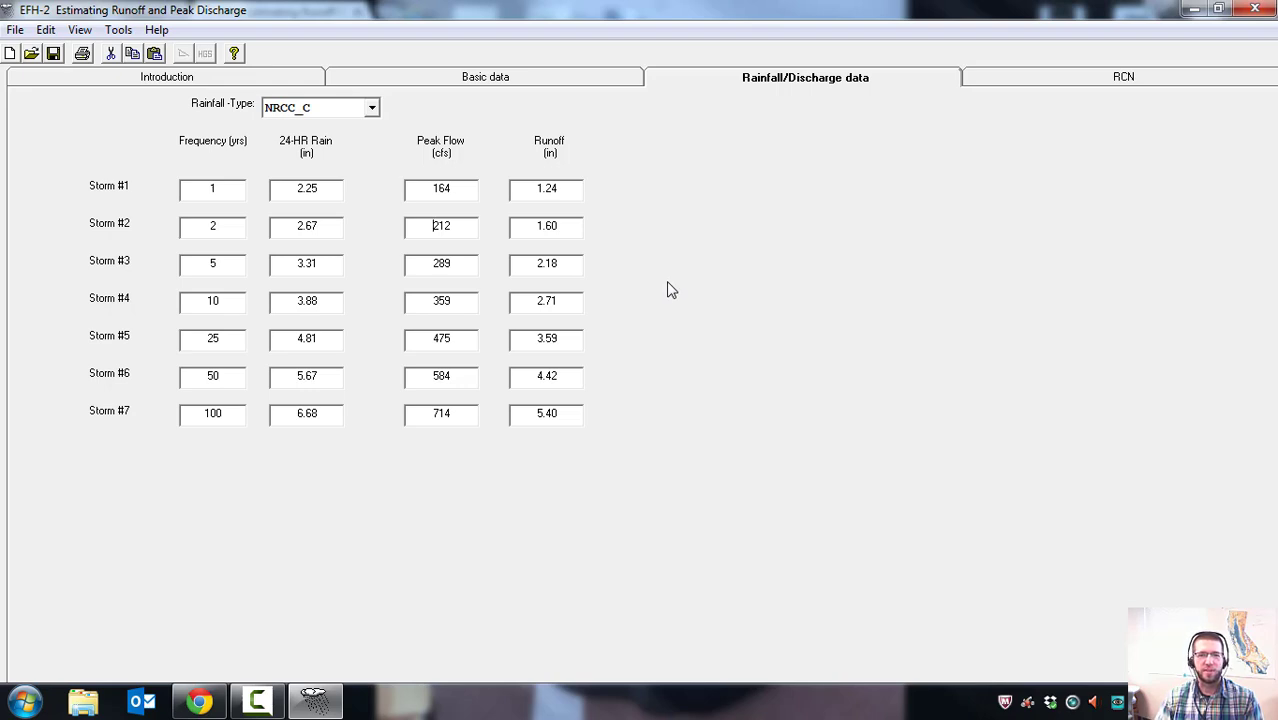
pyautogui.click(464, 191)
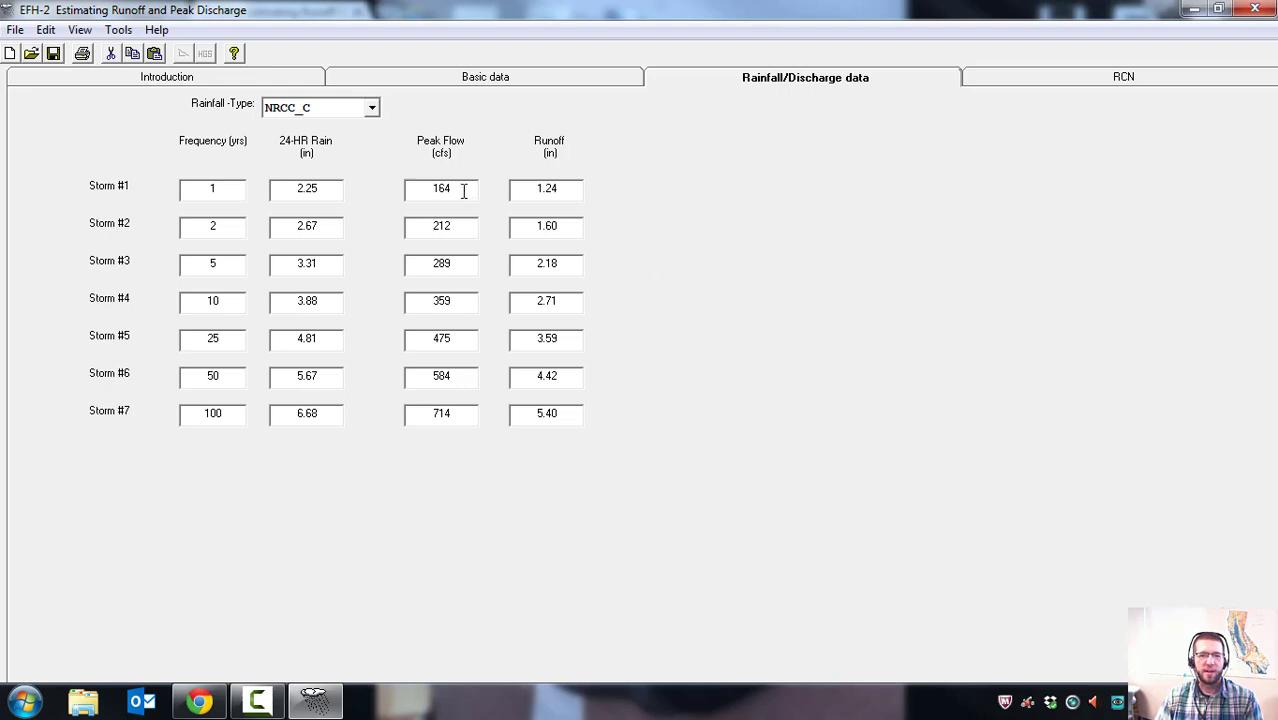
pyautogui.click(461, 228)
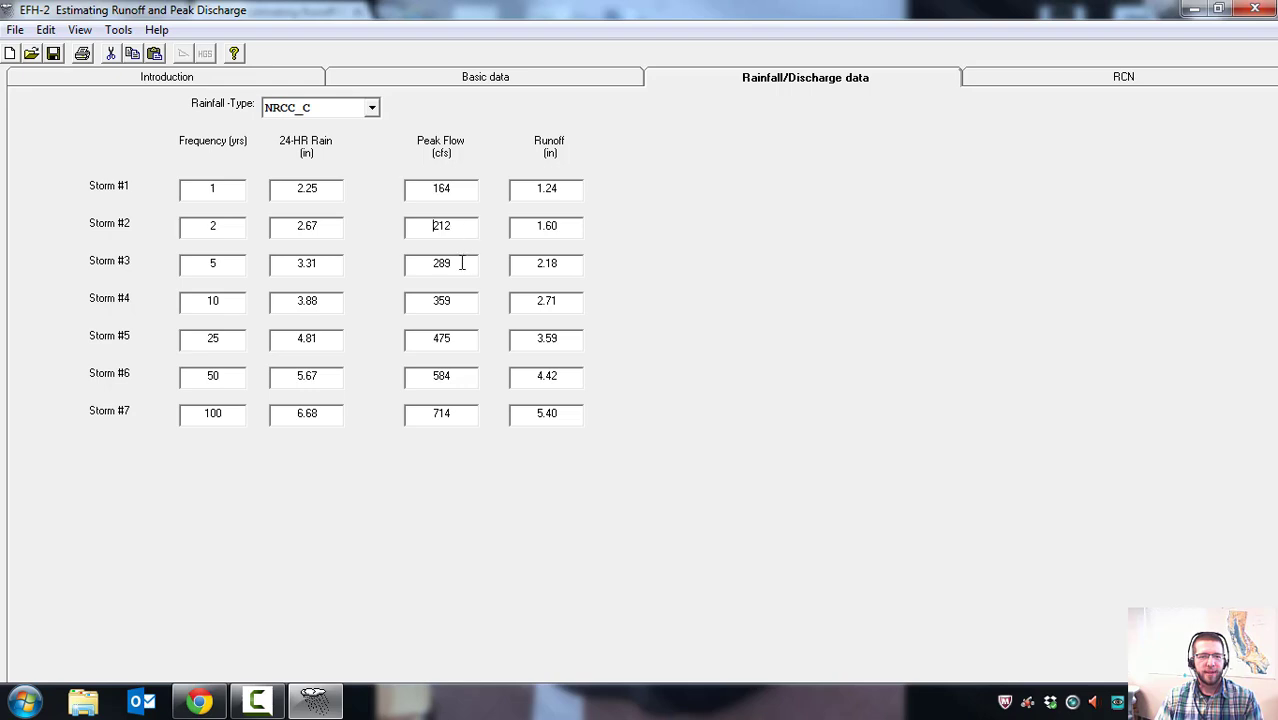
pyautogui.click(461, 263)
pyautogui.click(462, 294)
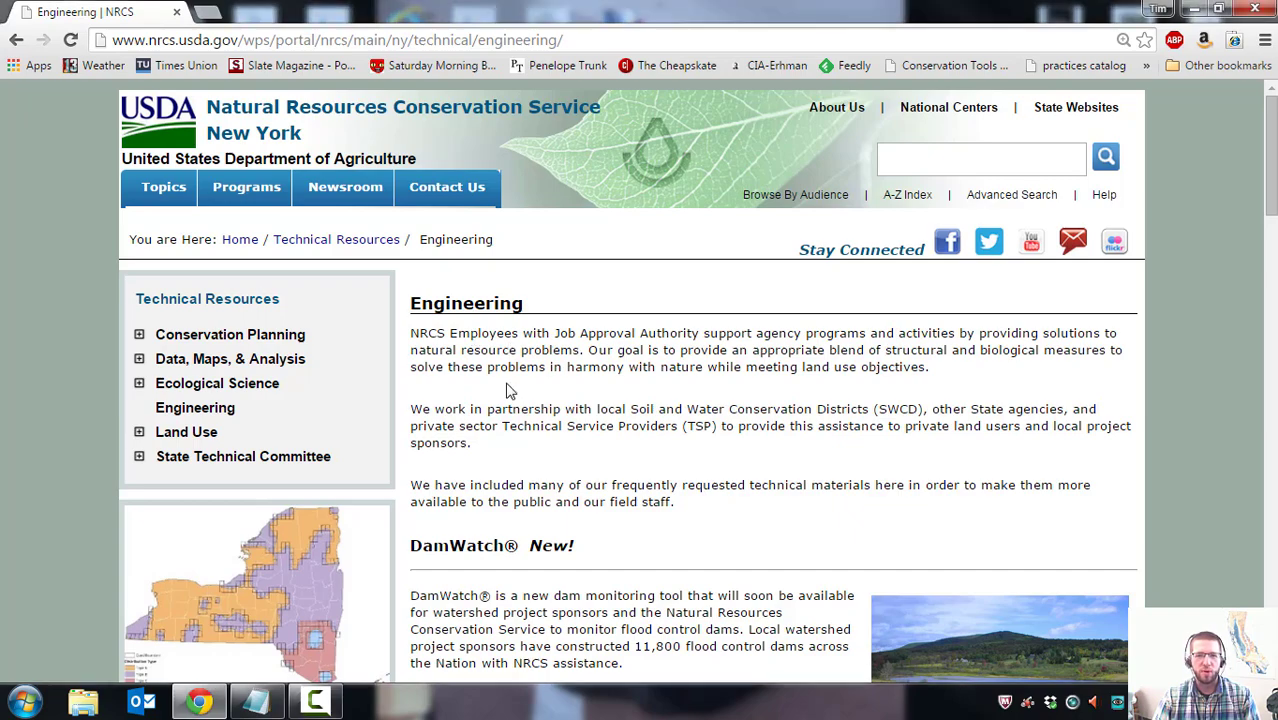
# Open the Storm Distribution Regions map from the EFH-2 section of the NRCS New York Engineering page.
pyautogui.scroll(-3, 508, 385)
pyautogui.scroll(-10, 508, 382)
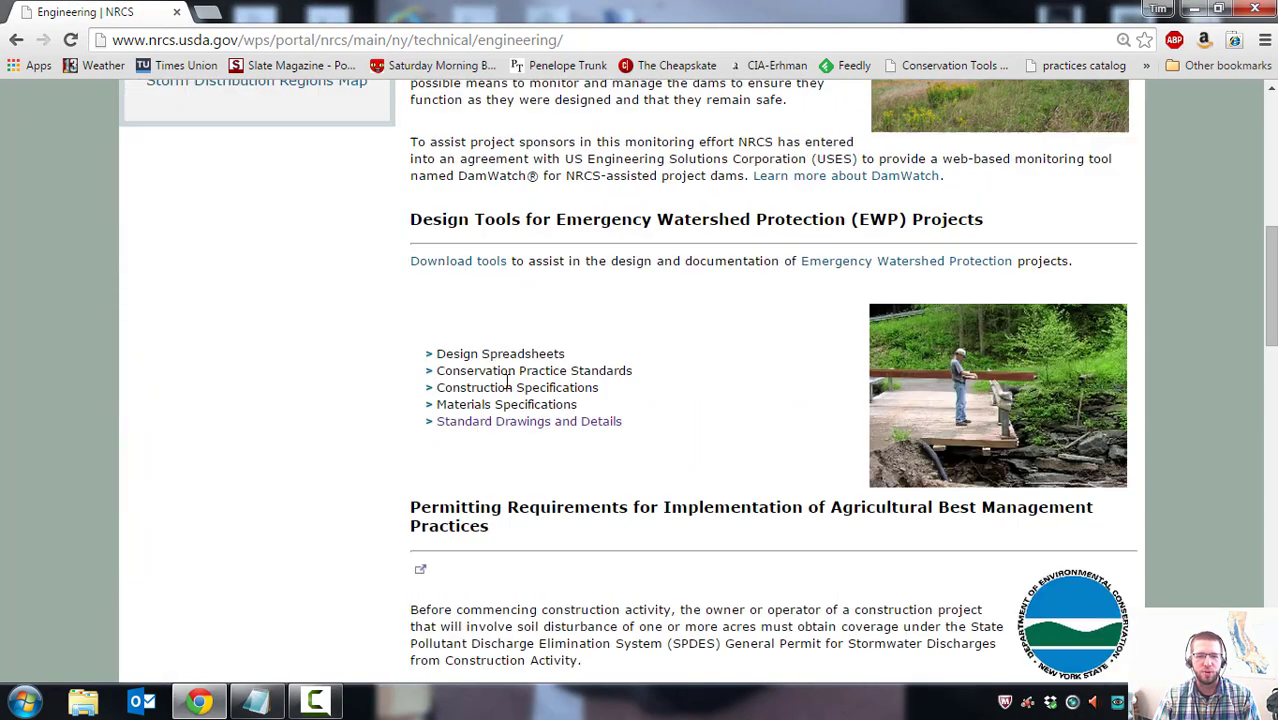
pyautogui.scroll(-5, 507, 376)
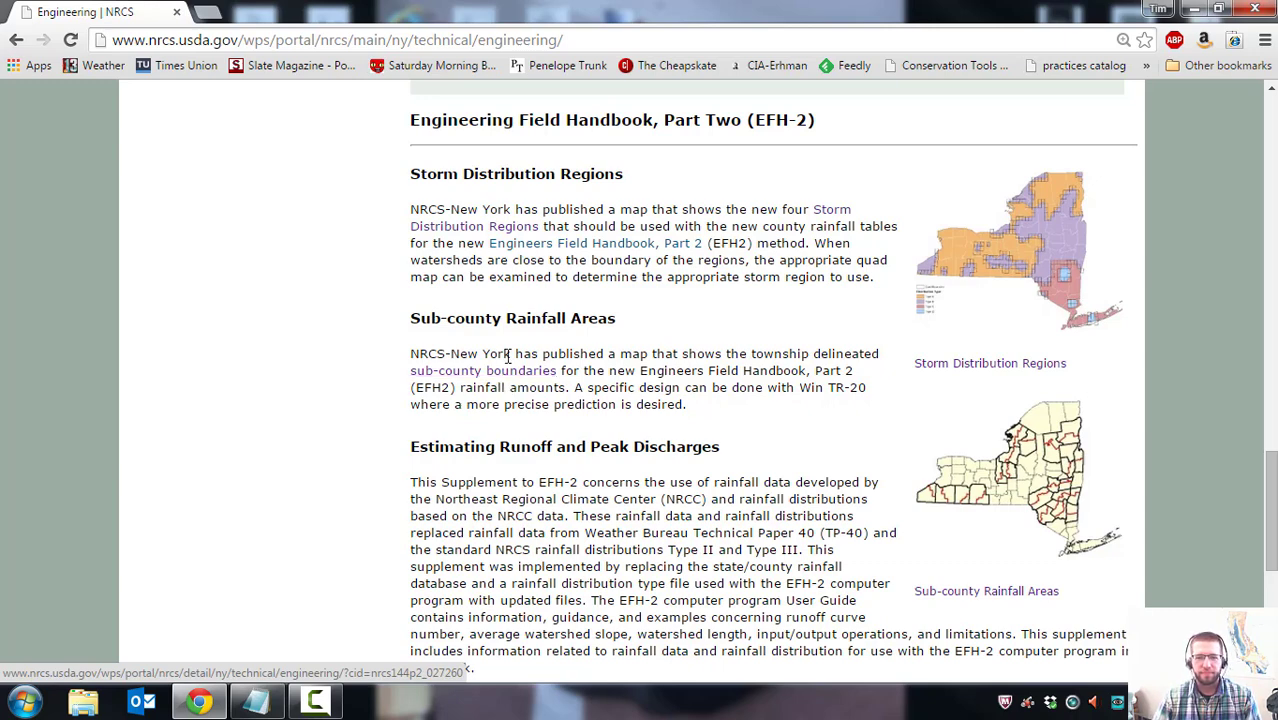
pyautogui.click(947, 367)
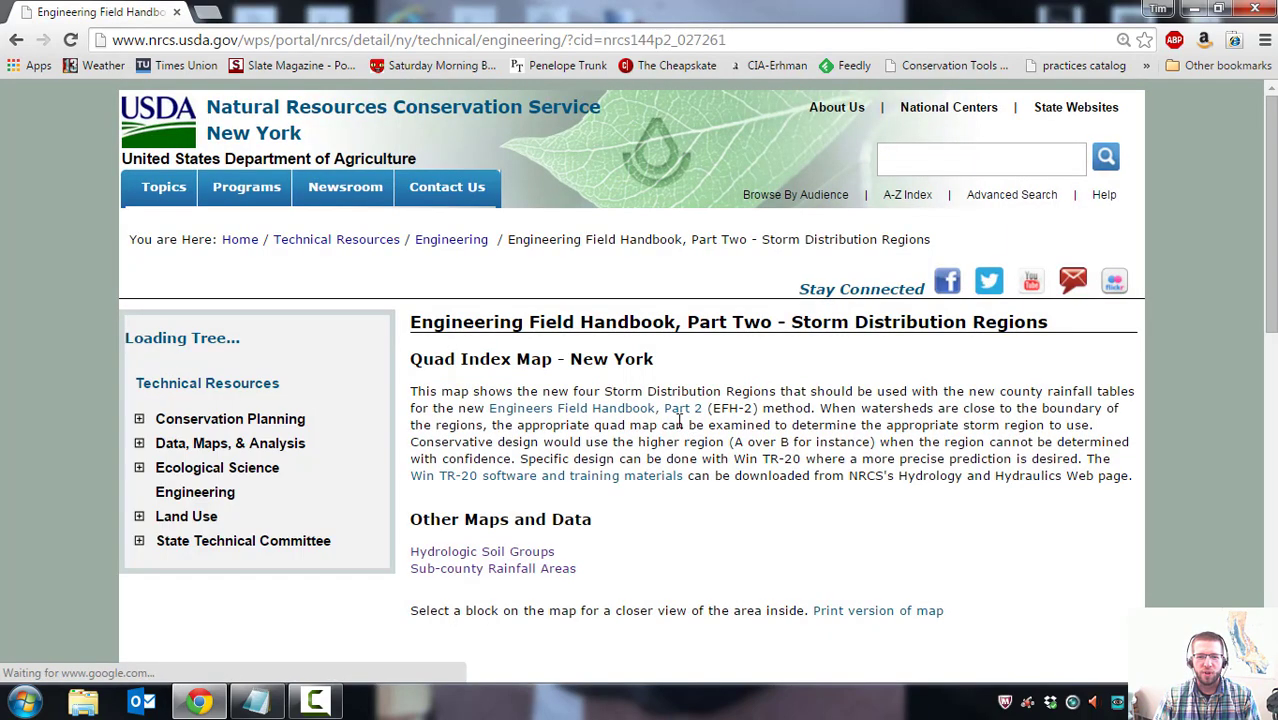
pyautogui.scroll(-5, 680, 465)
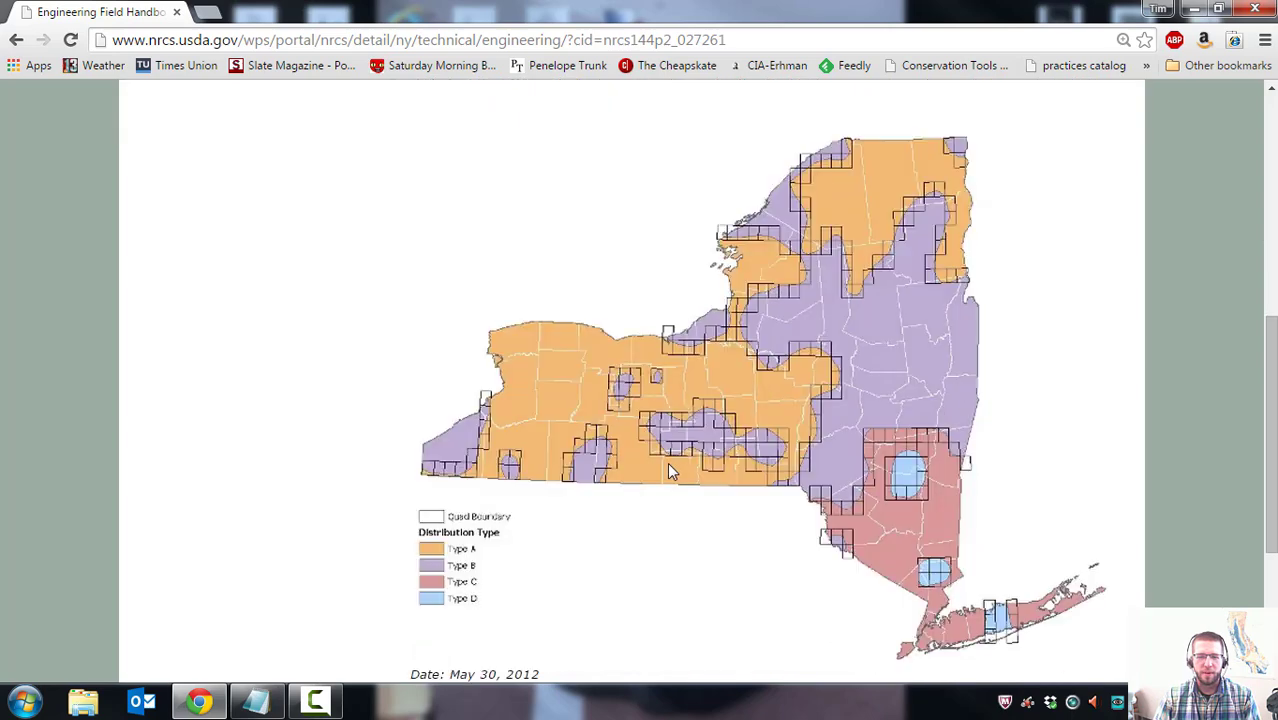
pyautogui.scroll(-1, 667, 462)
pyautogui.scroll(1, 550, 336)
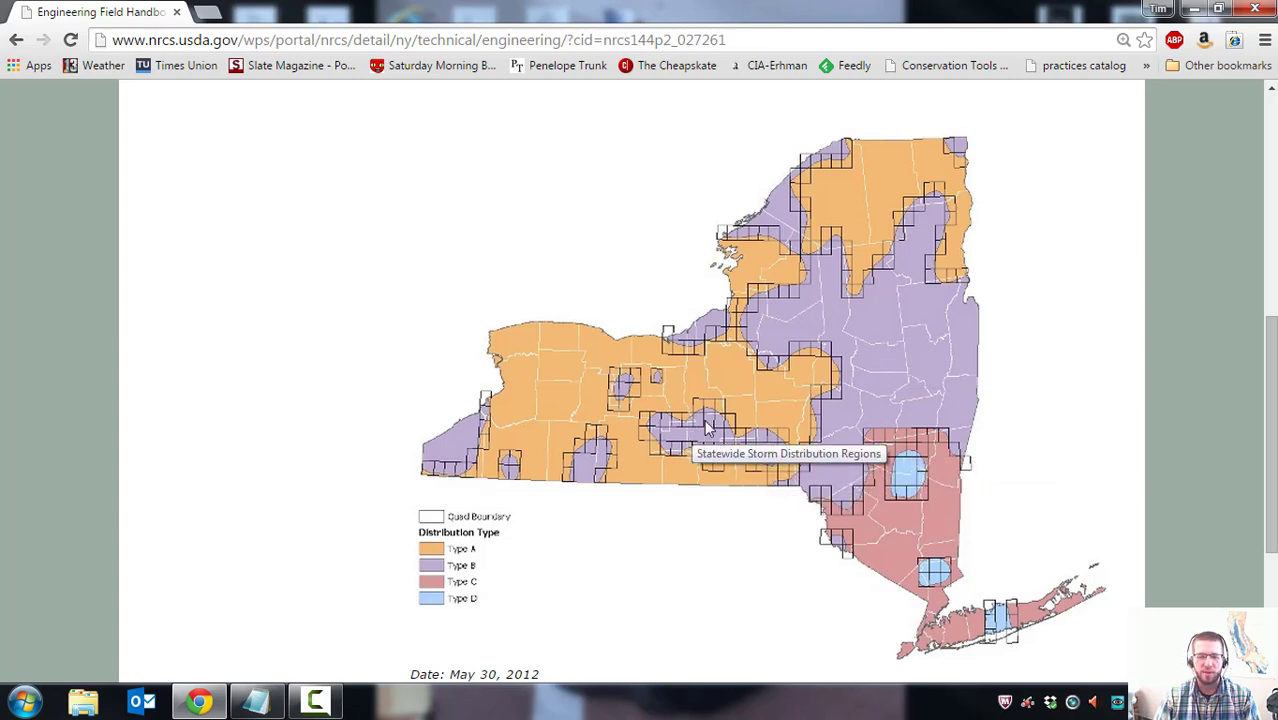
# Examine the Type A and Type B boundary on the Livingston–Ontario county line quad map, and return to the Engineering page.
pyautogui.click(619, 403)
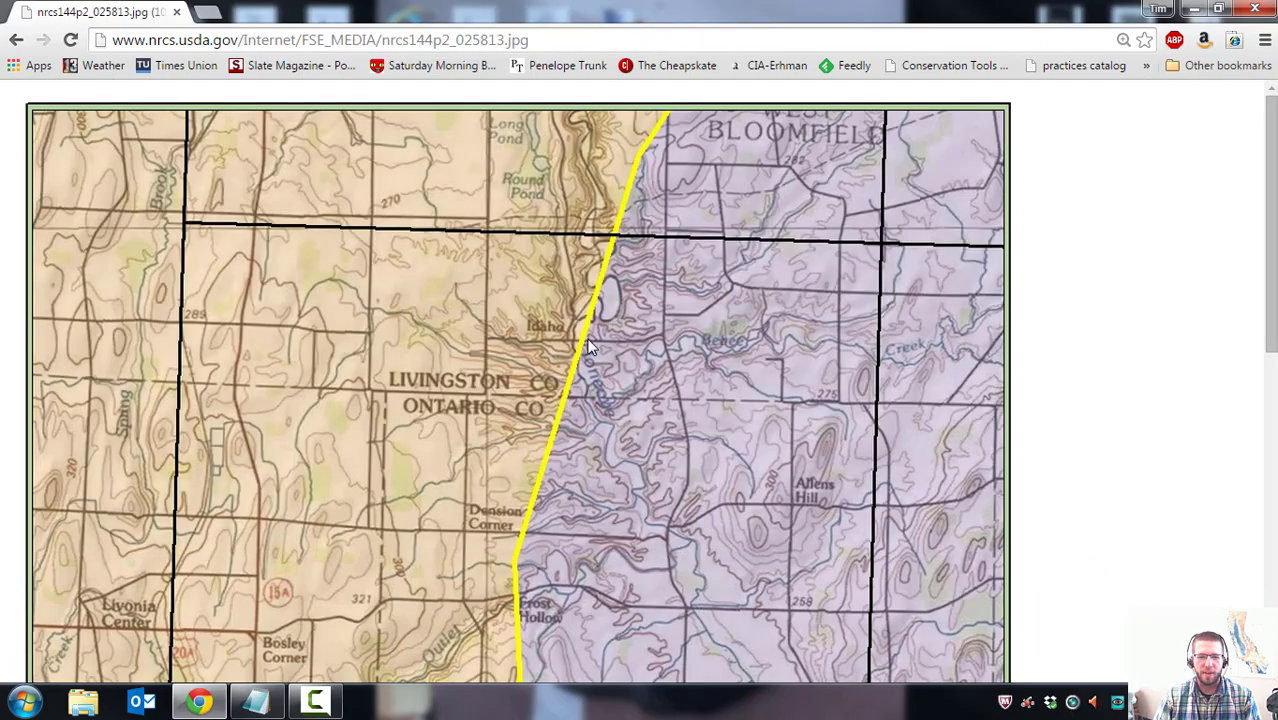
pyautogui.scroll(-12, 588, 347)
pyautogui.scroll(5, 532, 350)
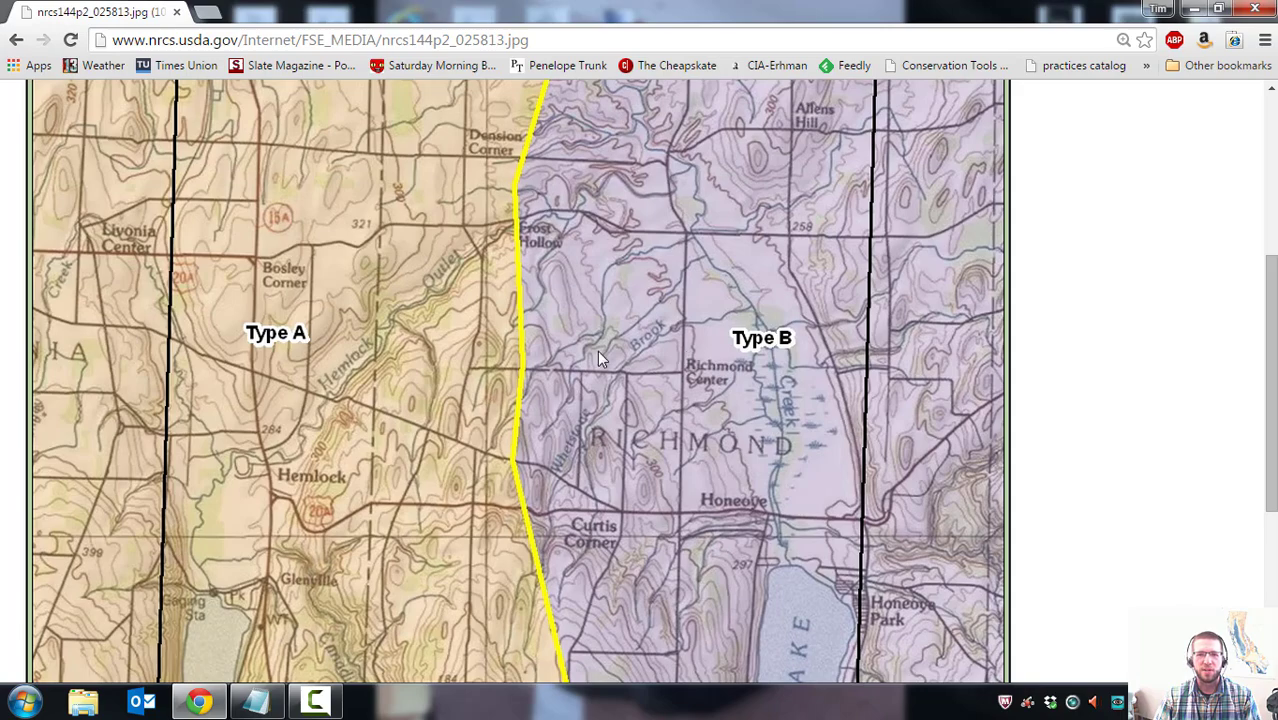
pyautogui.scroll(-5, 422, 372)
pyautogui.scroll(5, 422, 378)
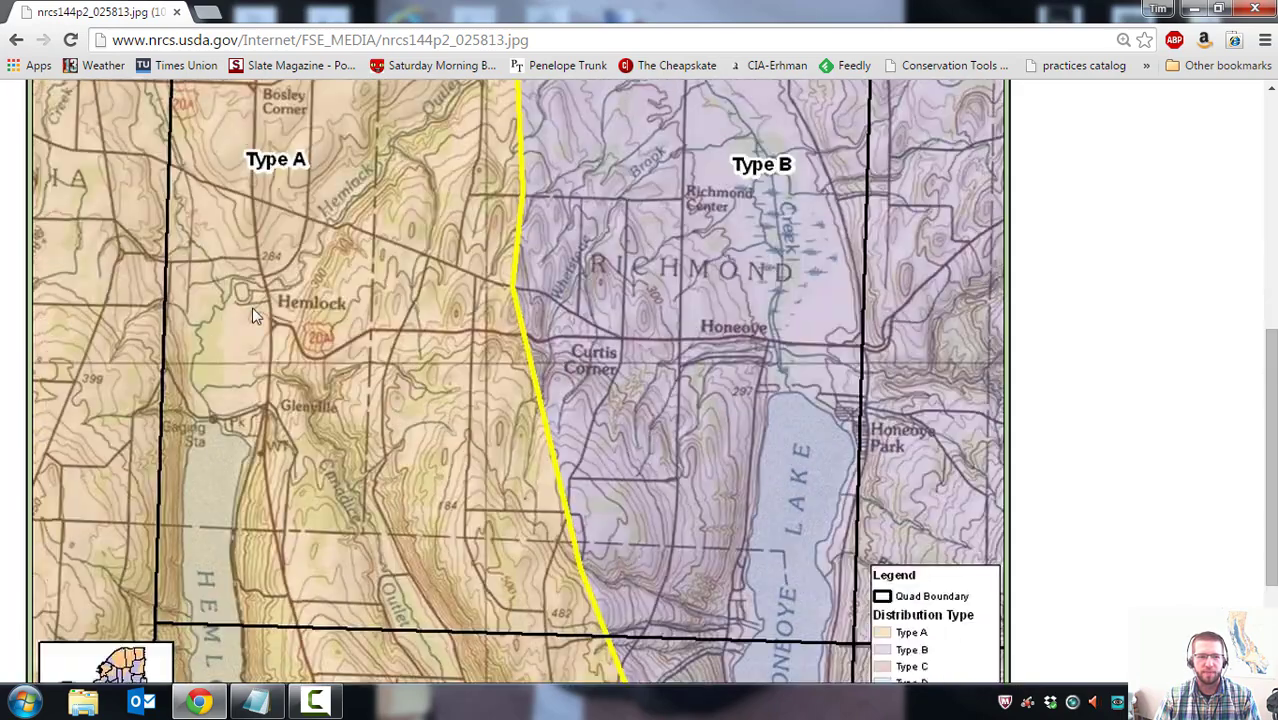
pyautogui.click(16, 40)
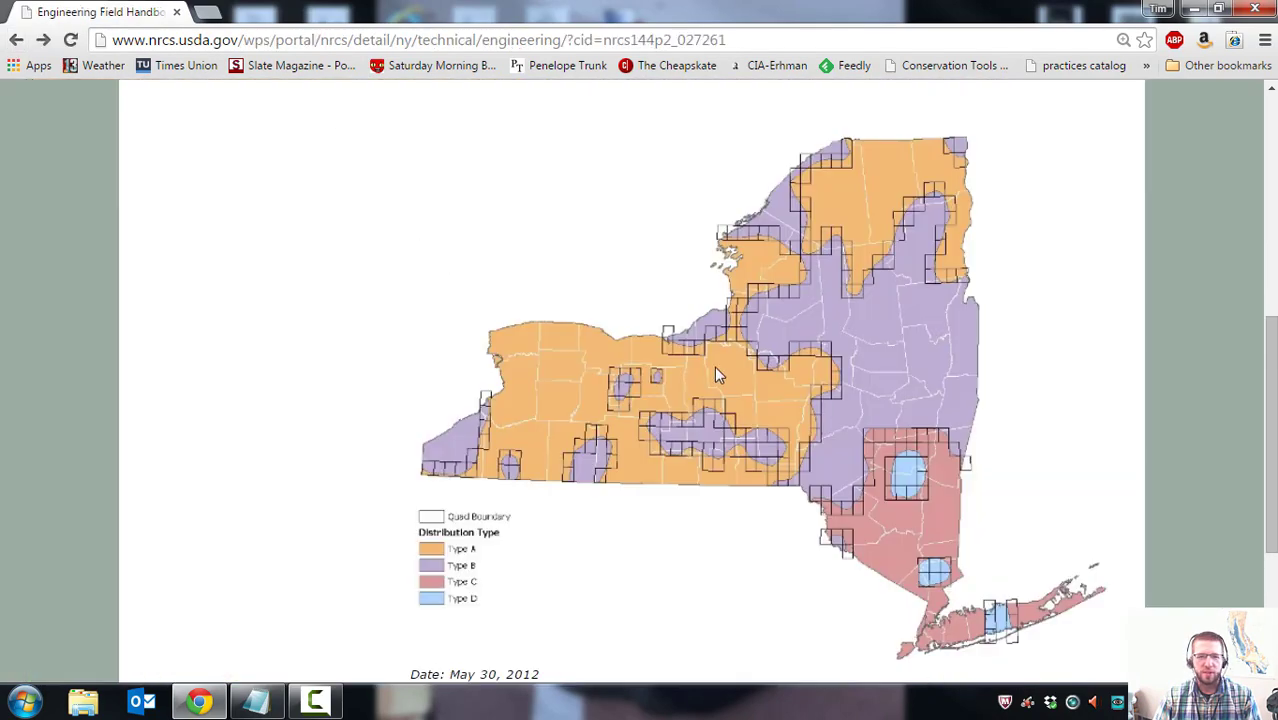
pyautogui.click(16, 40)
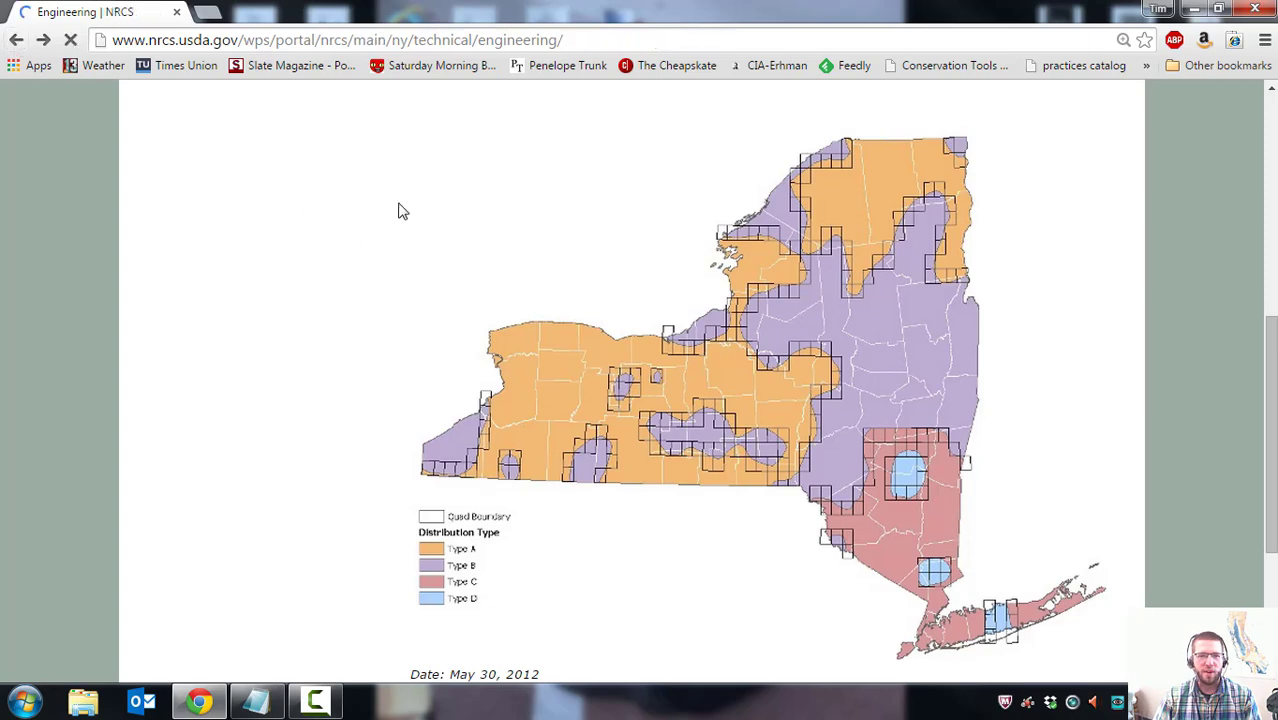
# Open the Sub-county Rainfall Areas page and view its New York county map.
pyautogui.scroll(-1, 713, 378)
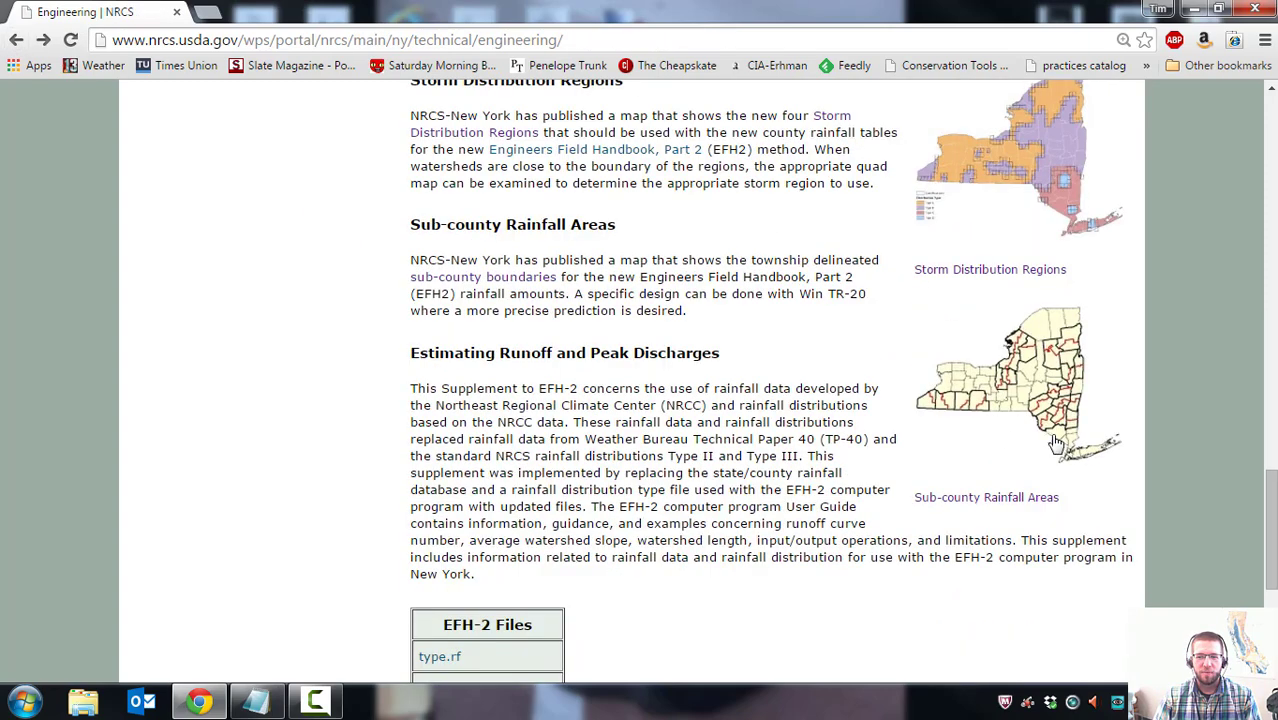
pyautogui.click(975, 497)
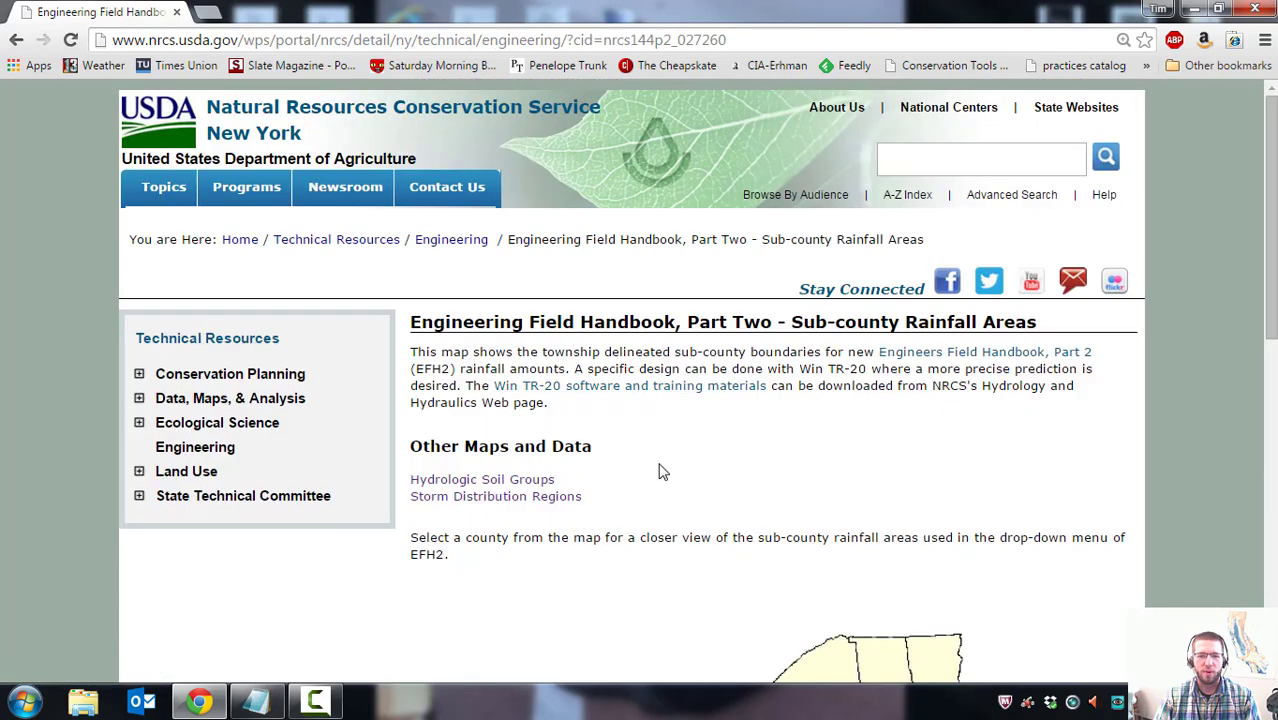
pyautogui.scroll(-4, 661, 468)
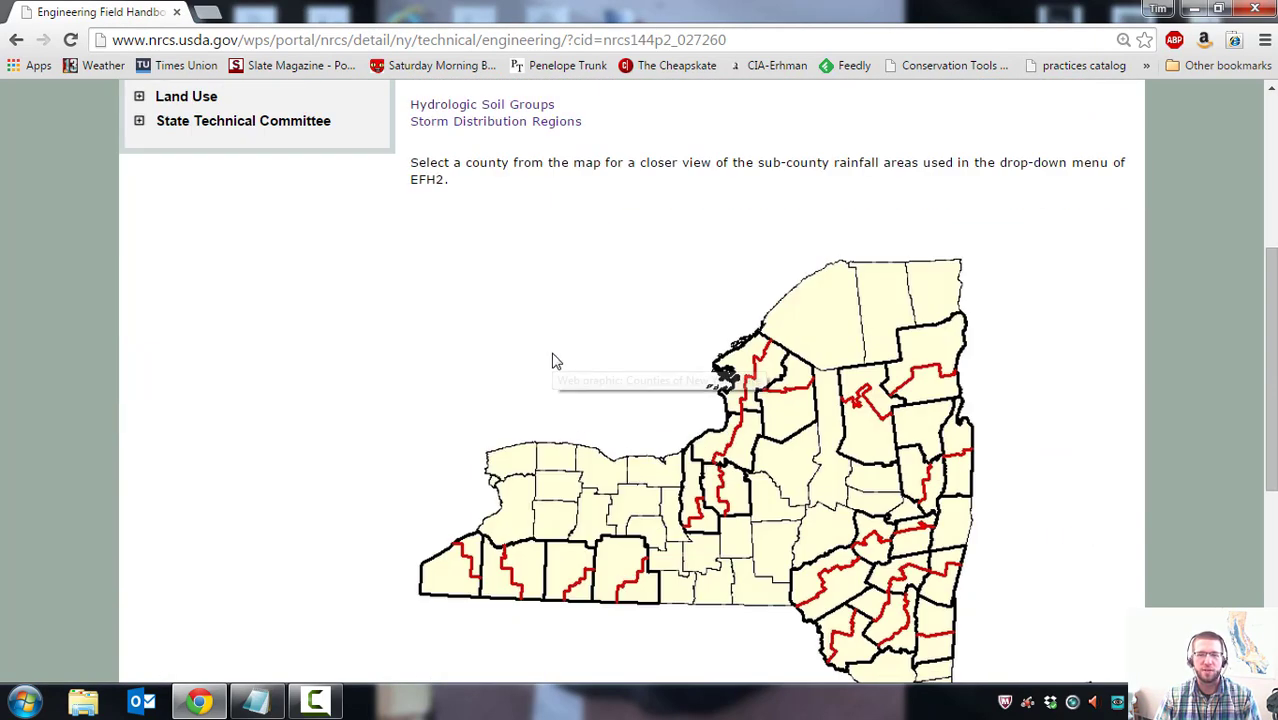
pyautogui.scroll(-1, 501, 342)
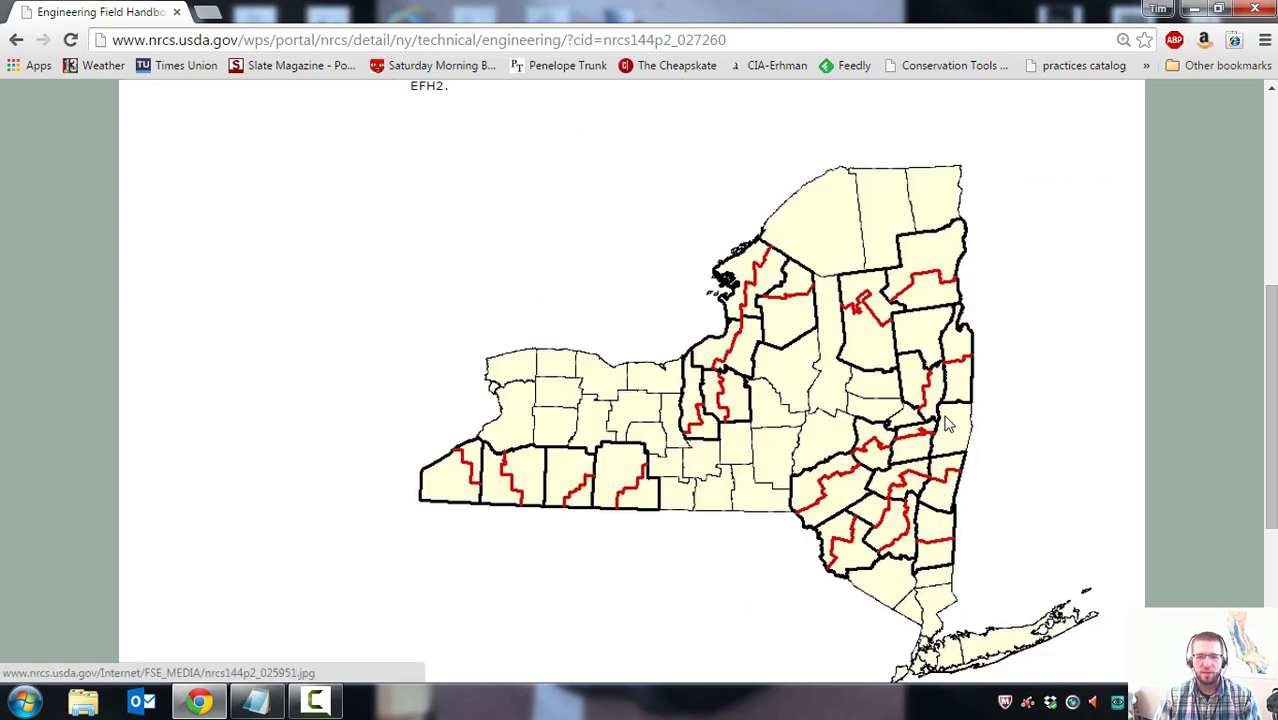
# Examine the boundary between Washington N and Washington S on the Washington County rainfall map, and return to the Engineering page.
pyautogui.click(957, 378)
pyautogui.scroll(-10, 531, 354)
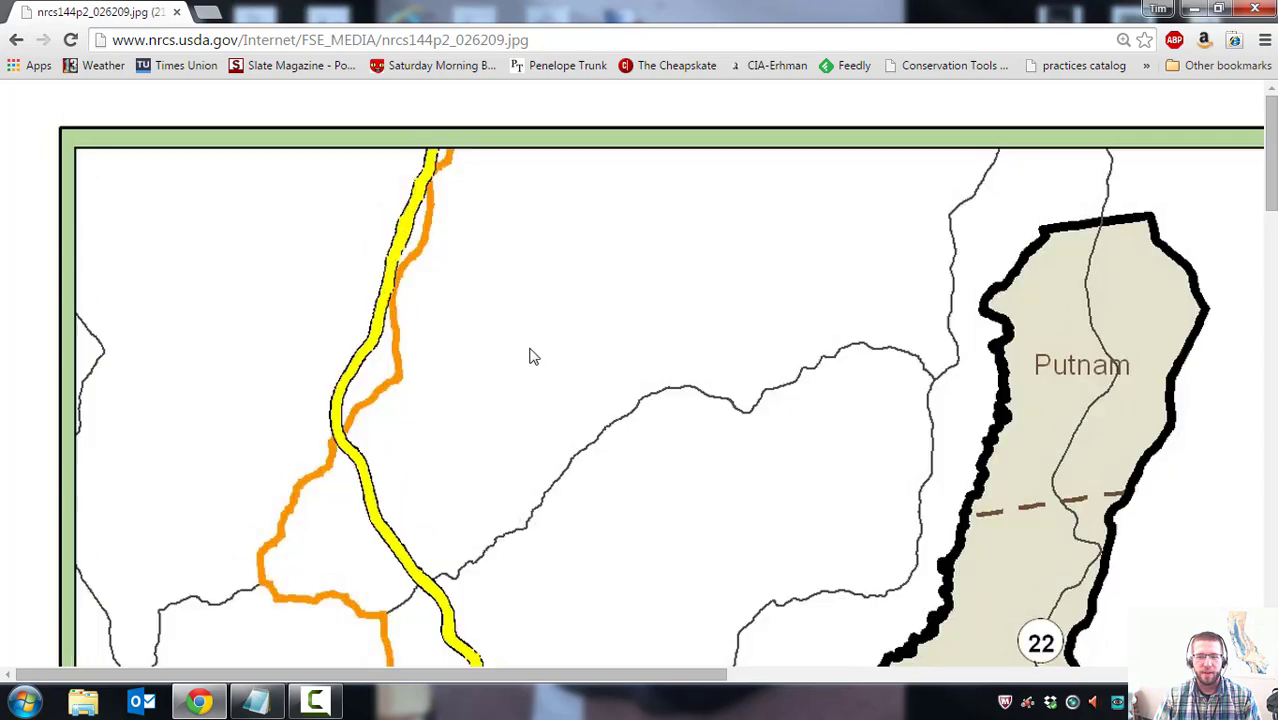
pyautogui.scroll(-1, 536, 354)
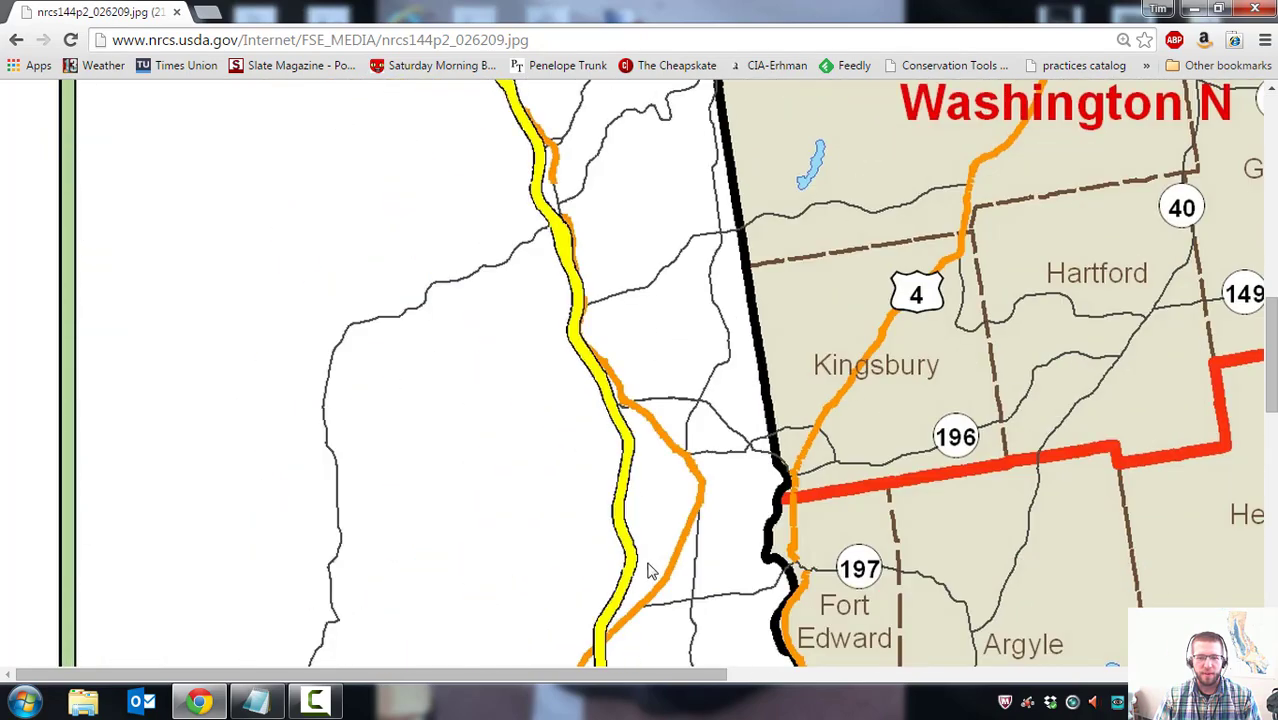
pyautogui.moveTo(650, 672); pyautogui.dragTo(936, 680)
pyautogui.scroll(4, 594, 369)
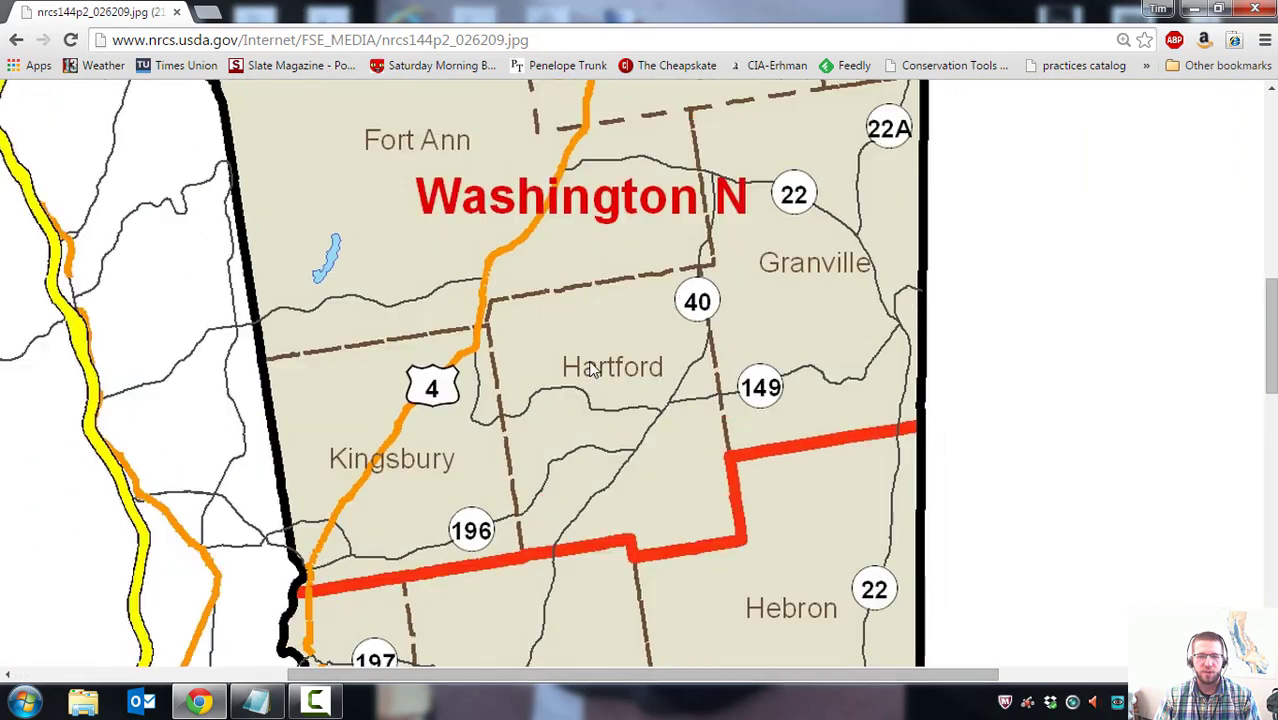
pyautogui.scroll(-3, 547, 266)
pyautogui.scroll(-6, 575, 200)
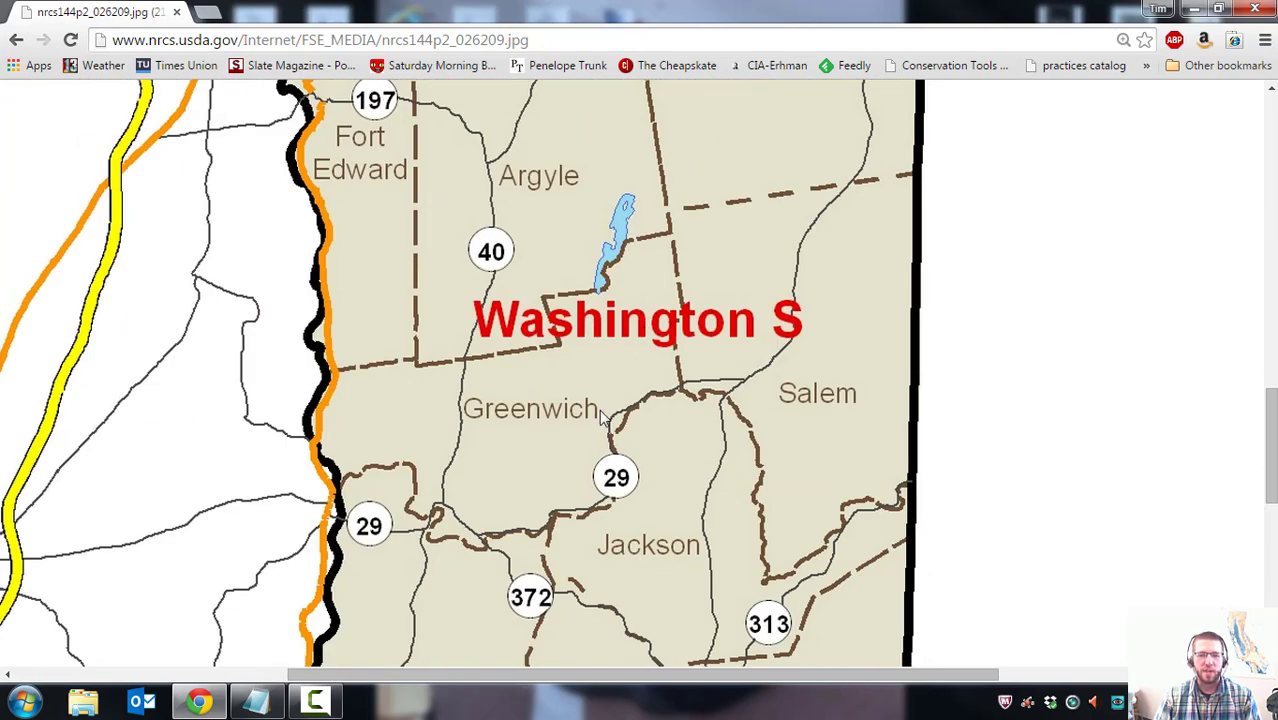
pyautogui.scroll(5, 592, 435)
pyautogui.click(15, 42)
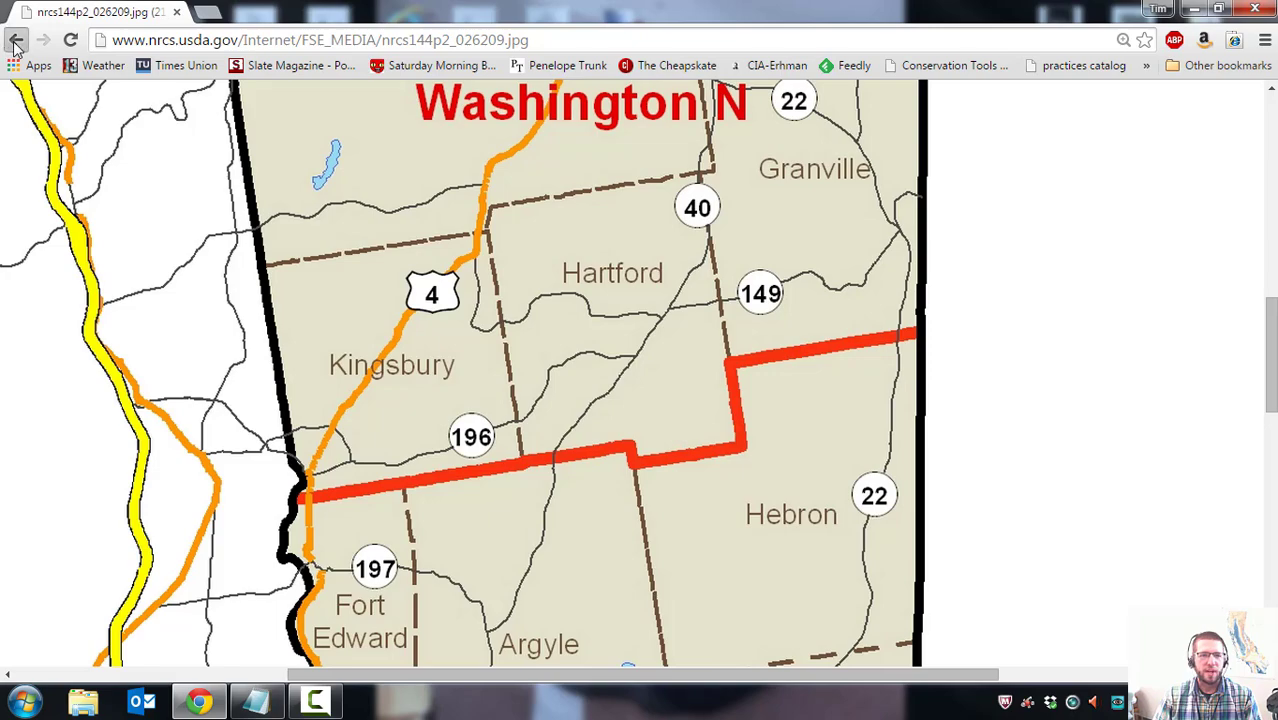
pyautogui.click(15, 42)
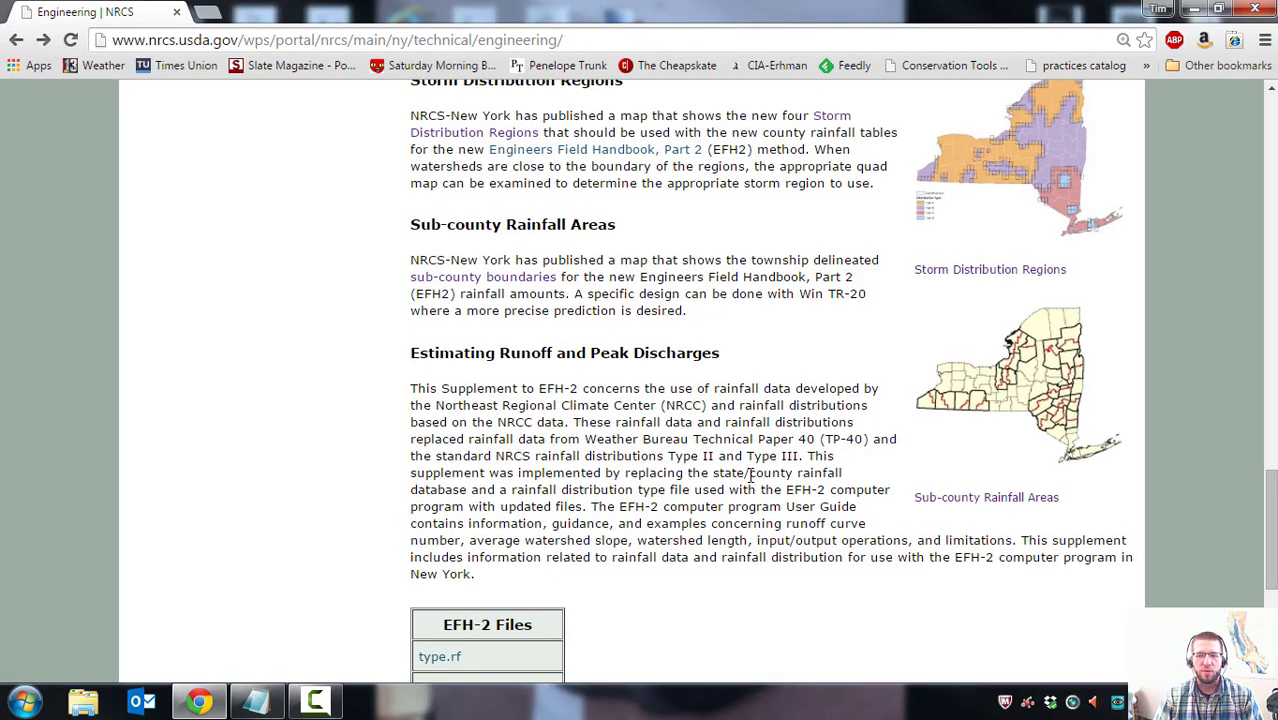
pyautogui.scroll(1, 760, 478)
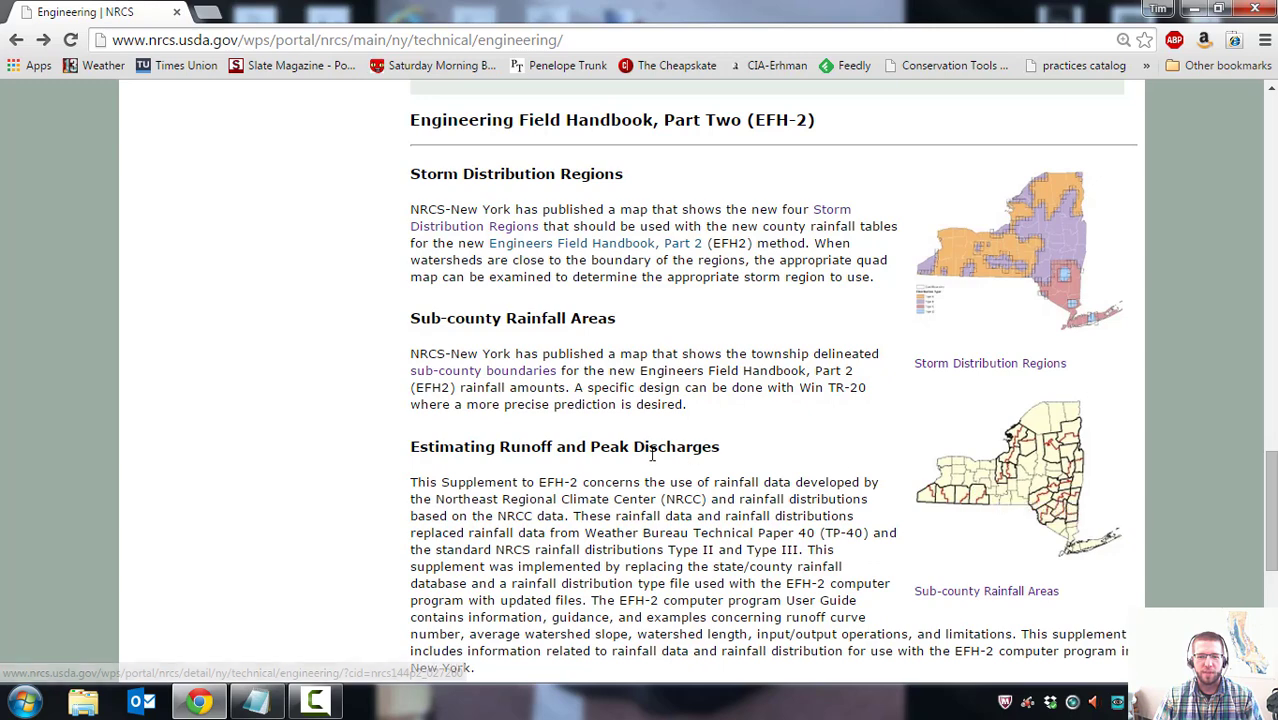
pyautogui.scroll(-1, 562, 480)
pyautogui.scroll(1, 578, 455)
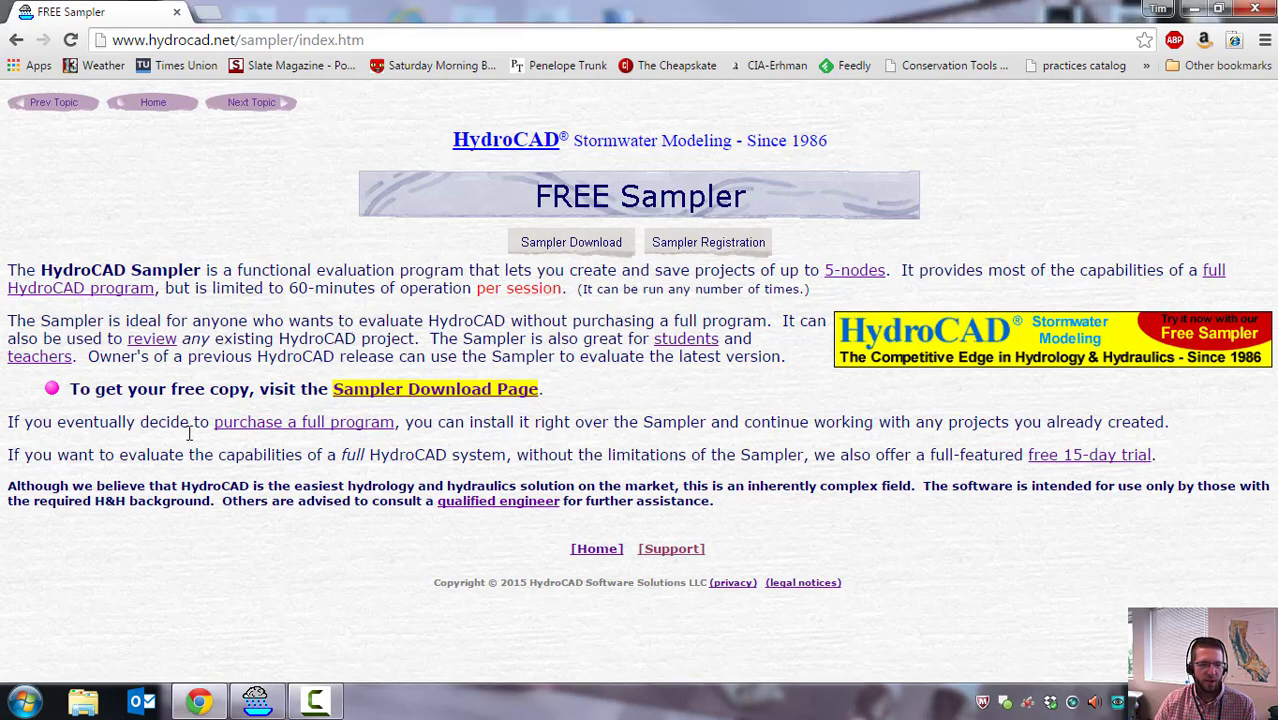
# Switch to the HydroCAD Sampler, begin the 60-minute evaluation period, and maximize the main window.
pyautogui.click(256, 700)
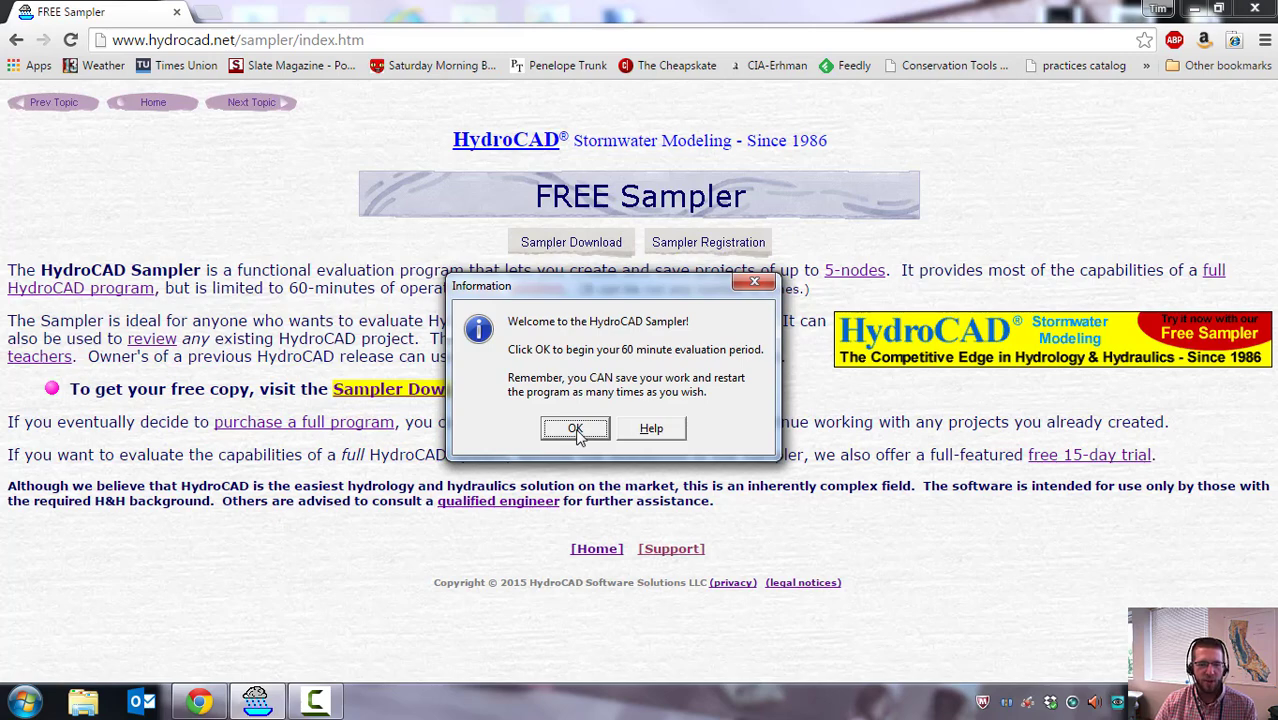
pyautogui.click(575, 429)
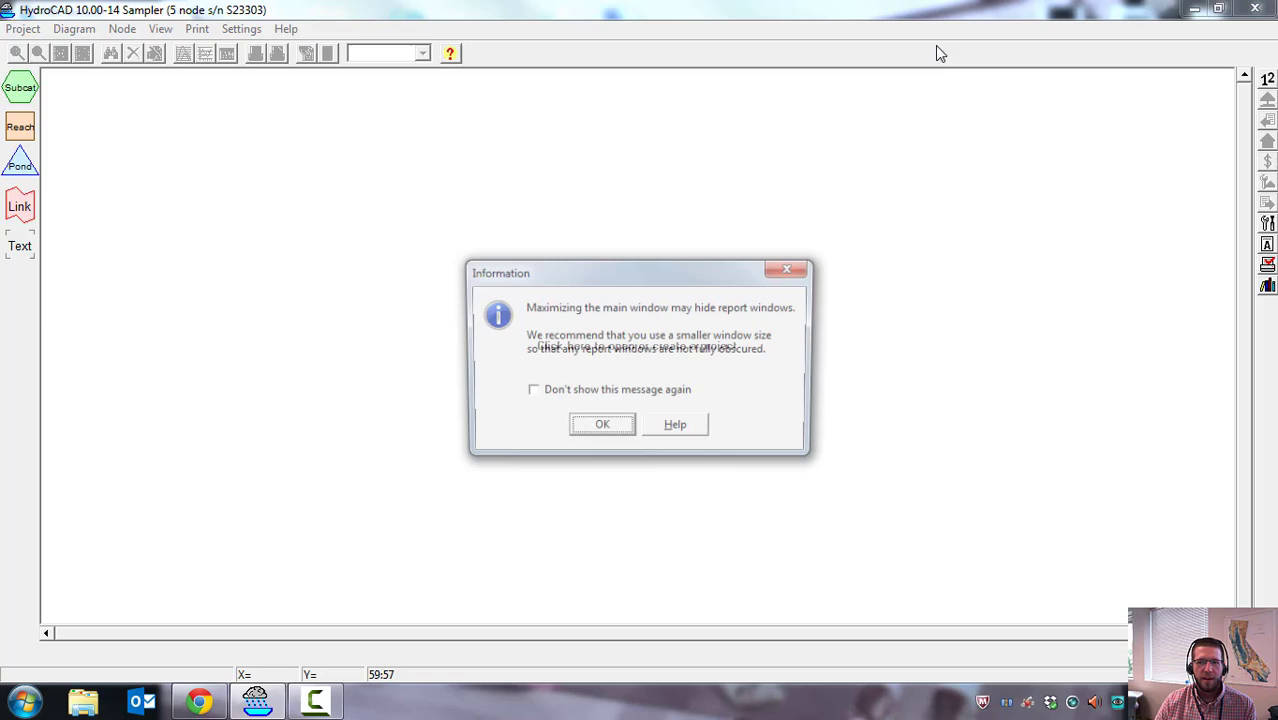
pyautogui.click(1114, 21)
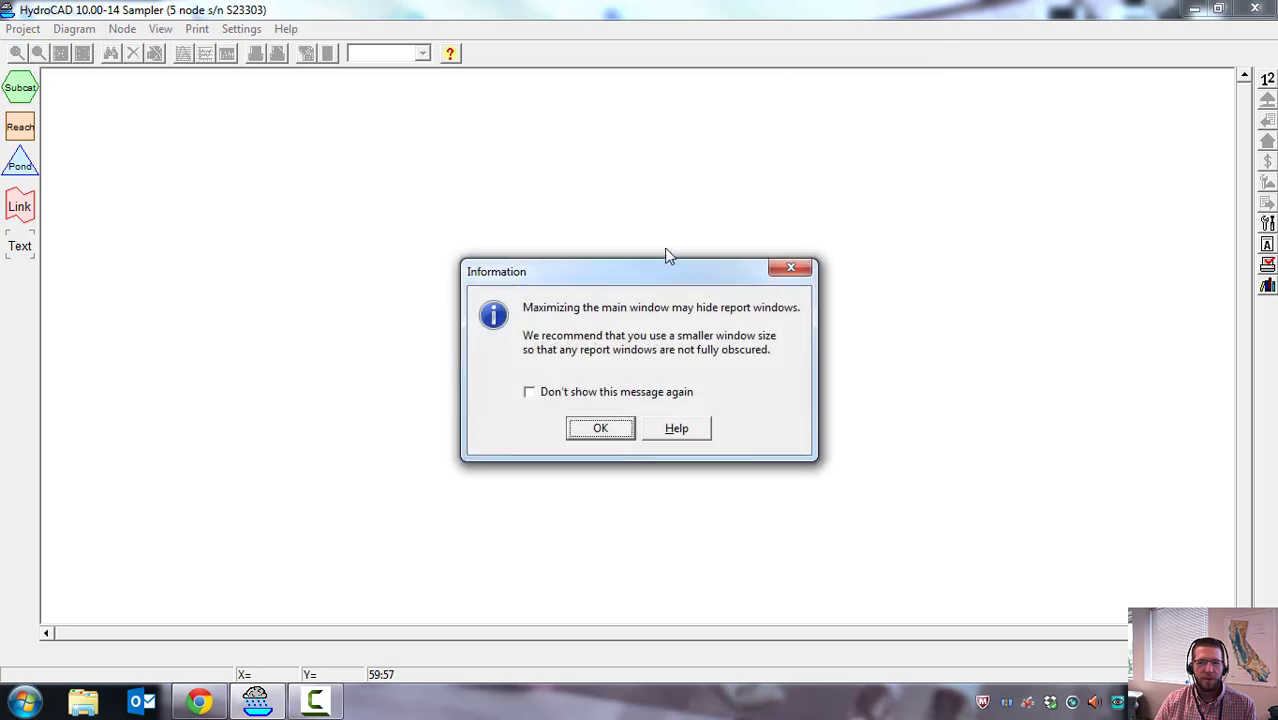
pyautogui.click(603, 428)
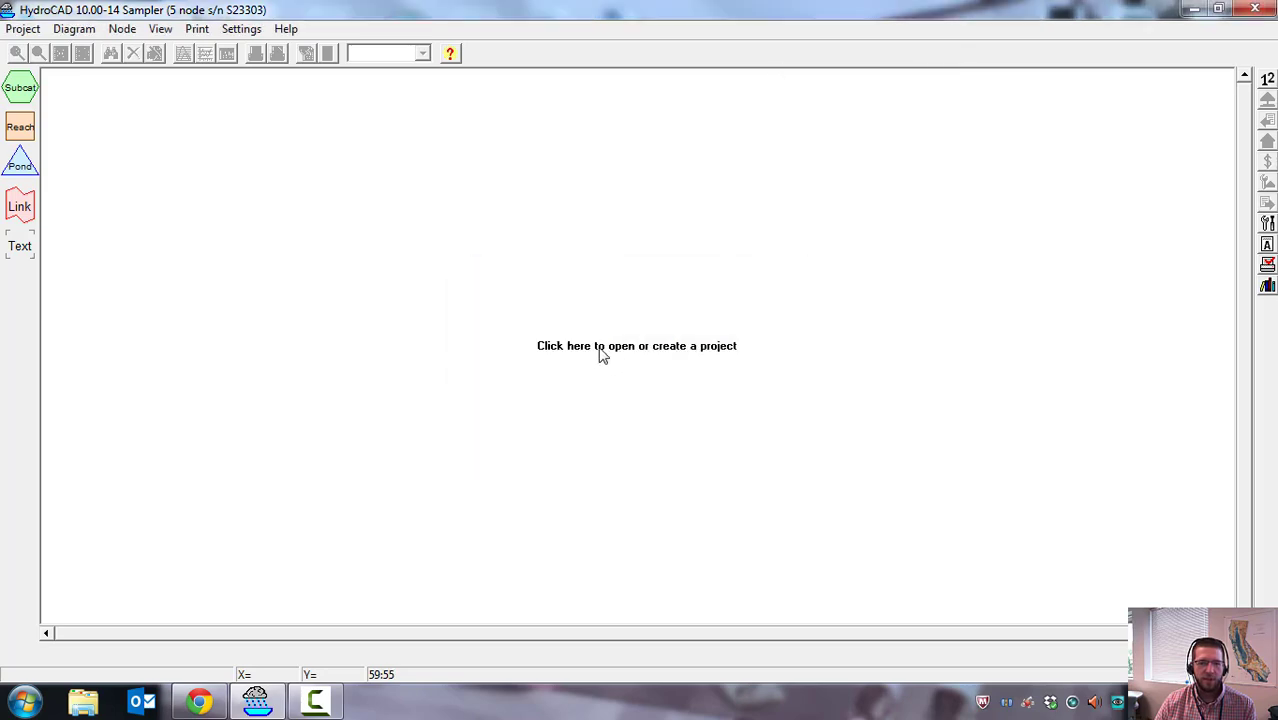
# Create a new HydroCAD project in the Projects folder, using the presenter's first name as the file name.
pyautogui.click(624, 355)
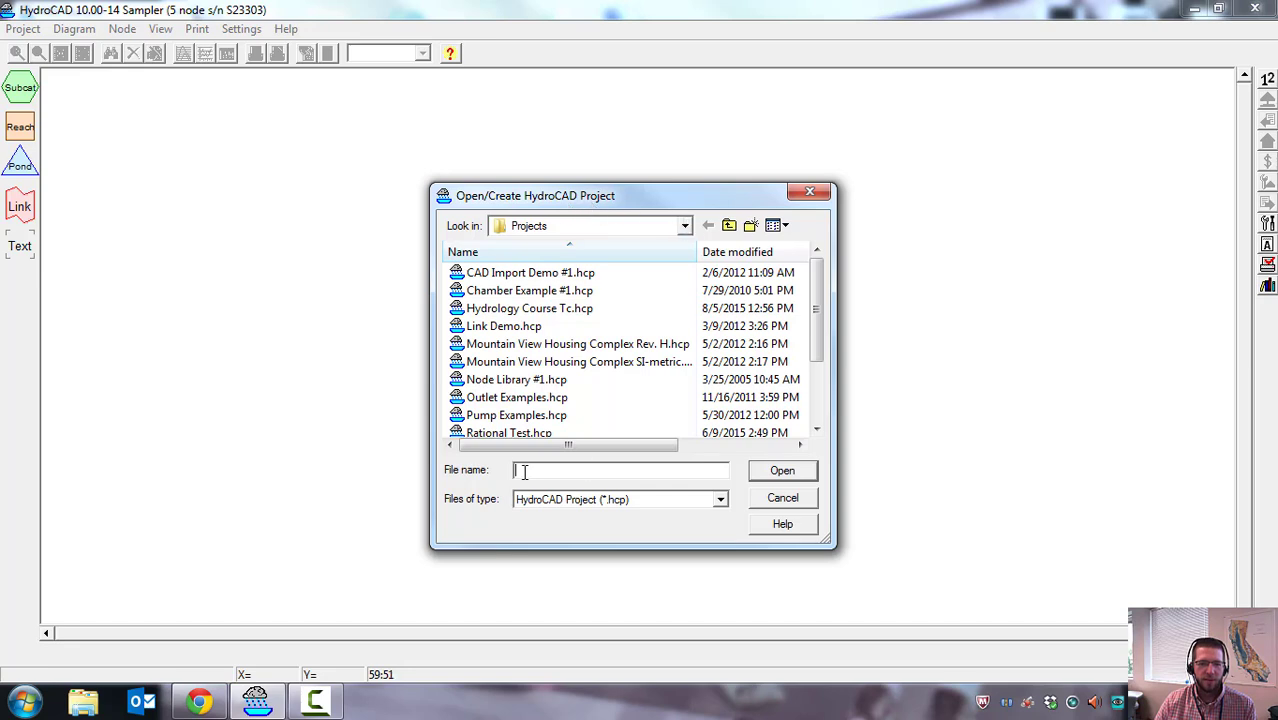
pyautogui.write('Tu')
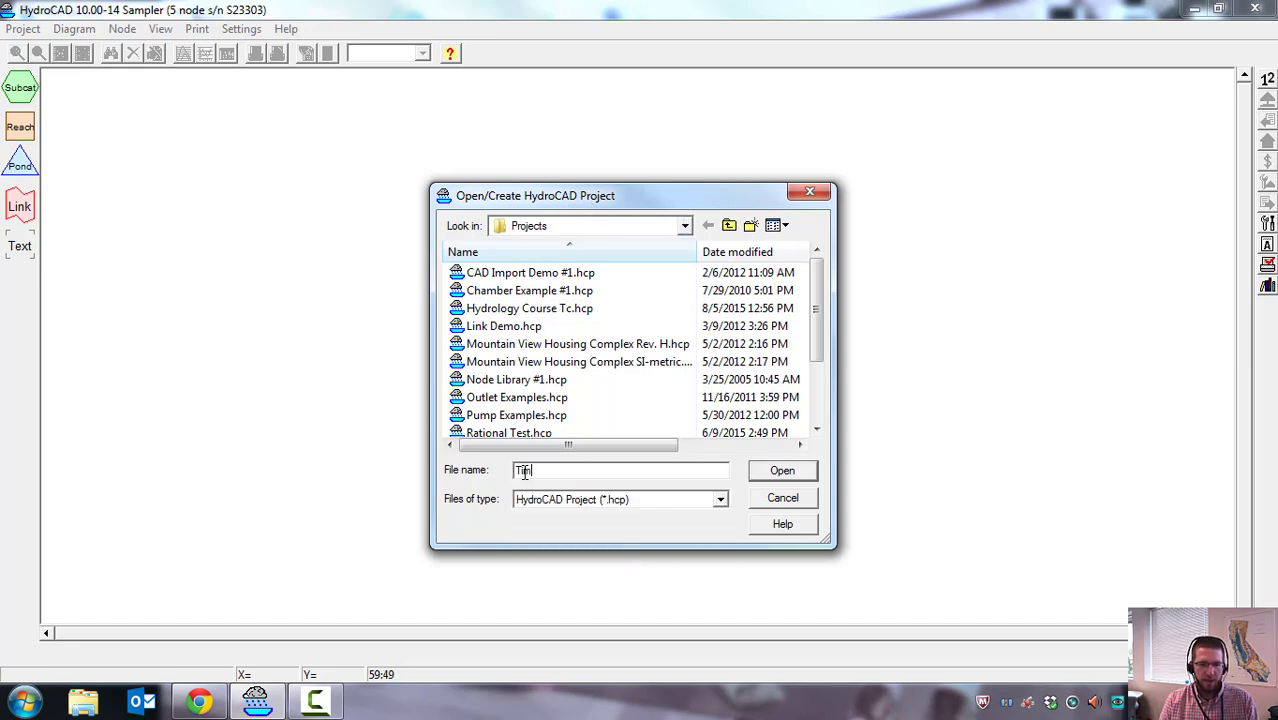
pyautogui.write('m')
pyautogui.click(790, 474)
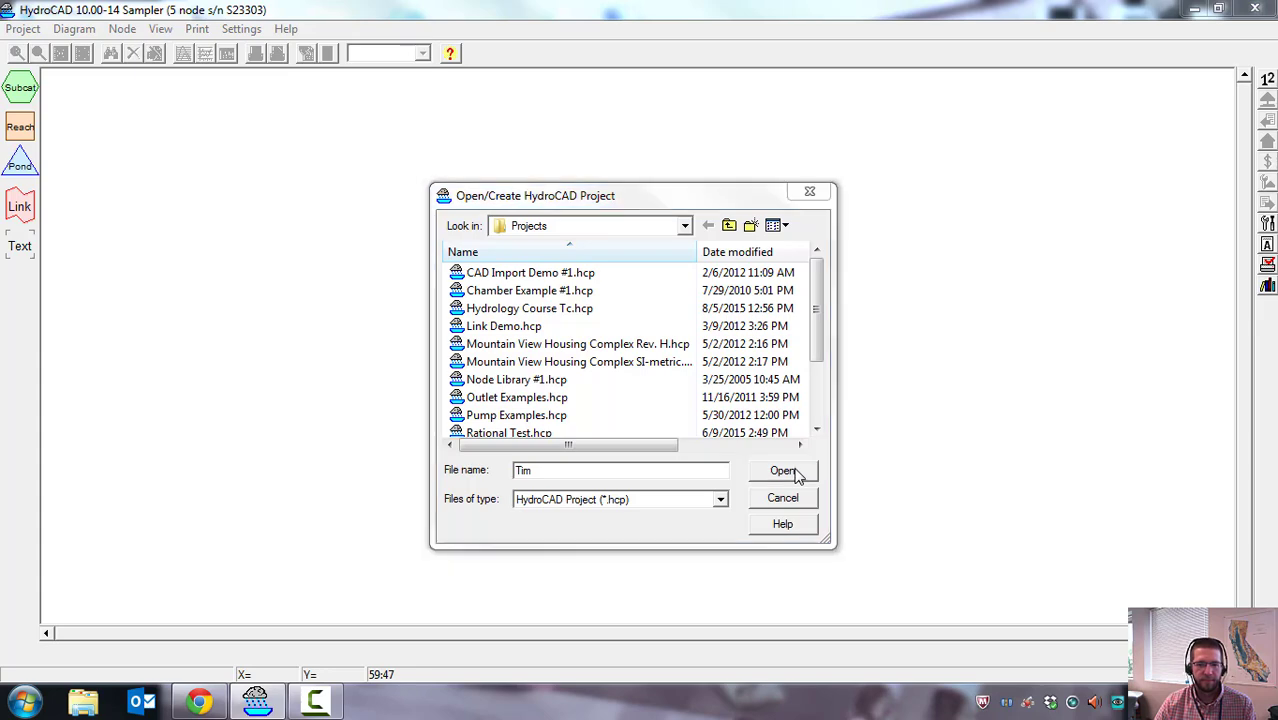
pyautogui.click(701, 374)
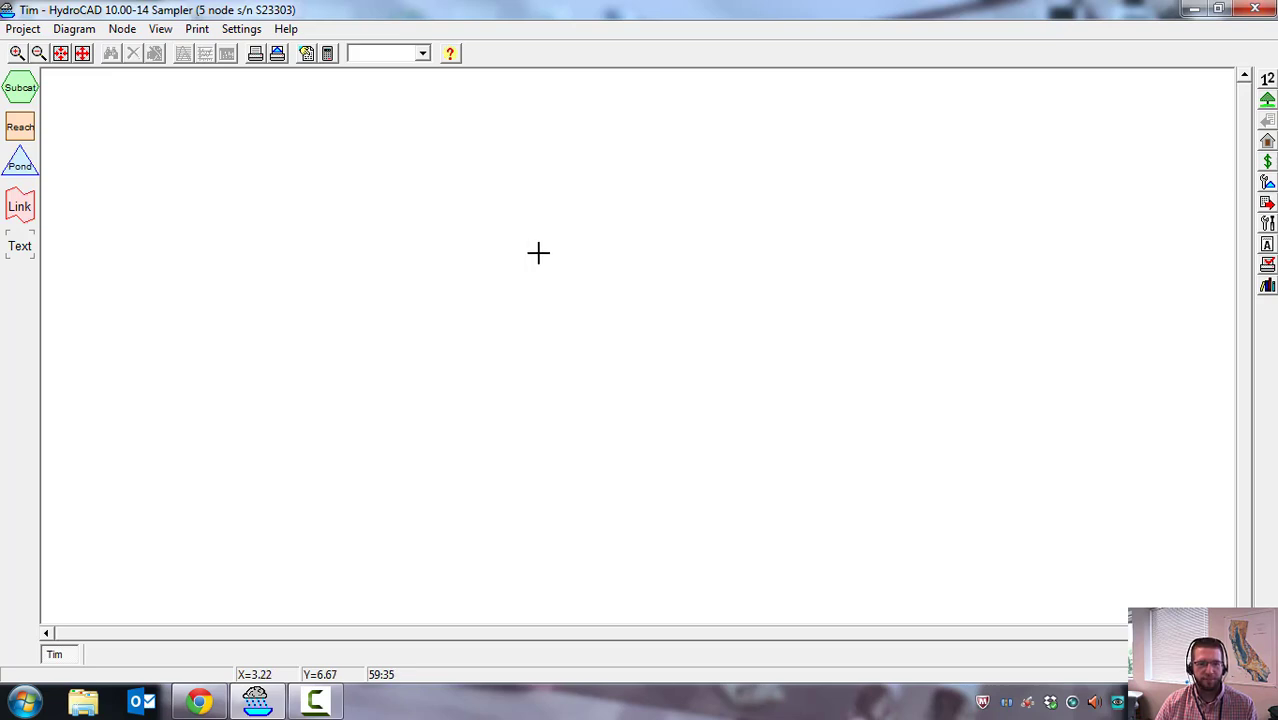
# Open the project's calculation settings and display the rainfall parameters.
pyautogui.click(329, 54)
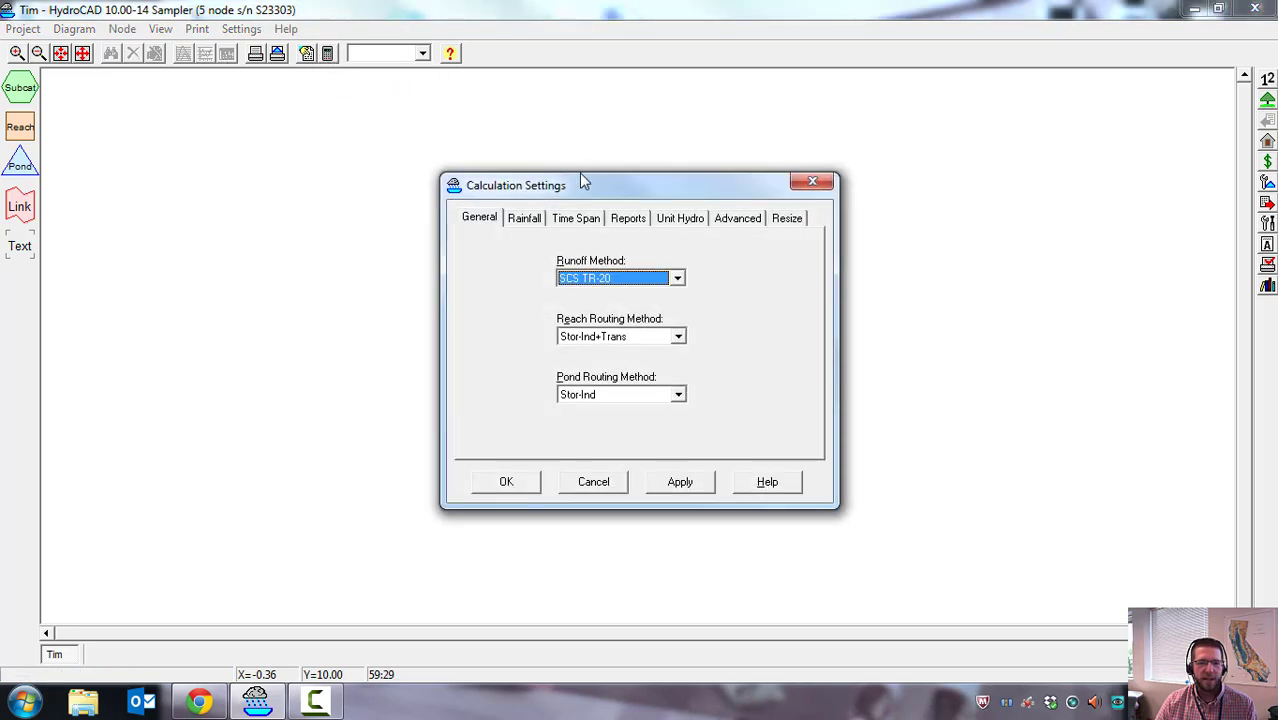
pyautogui.moveTo(590, 188); pyautogui.dragTo(572, 173)
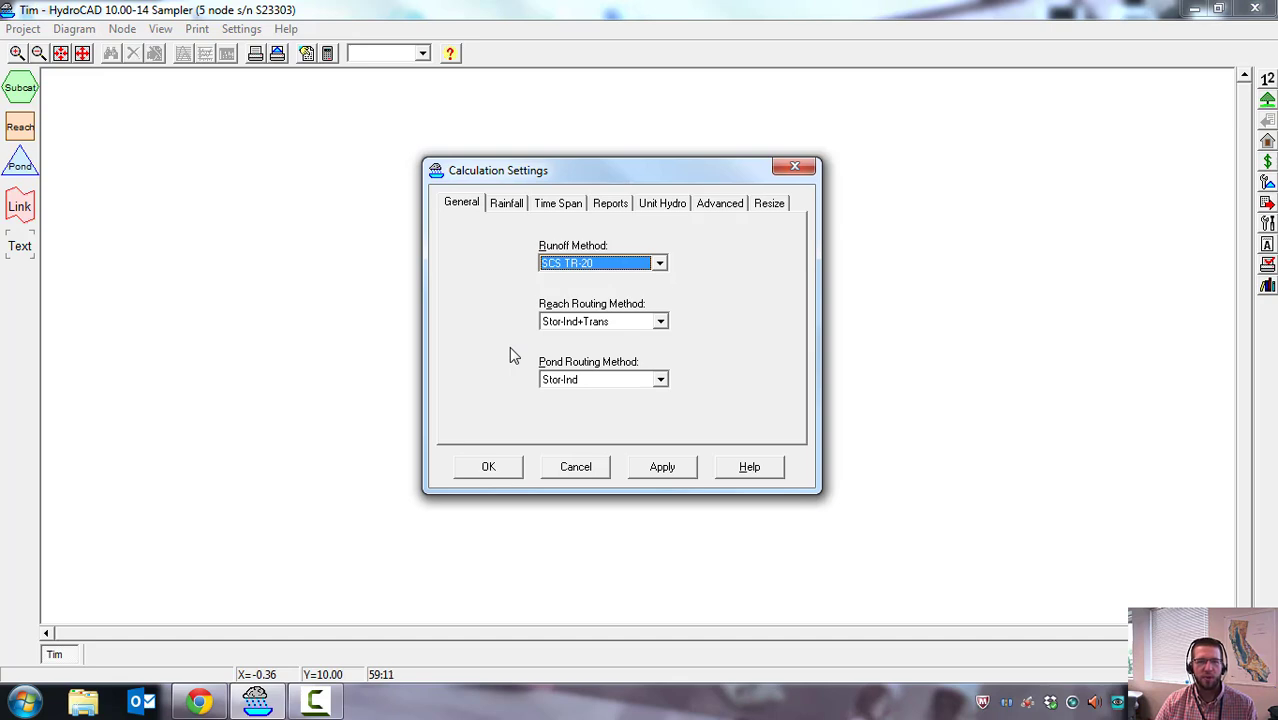
pyautogui.click(508, 204)
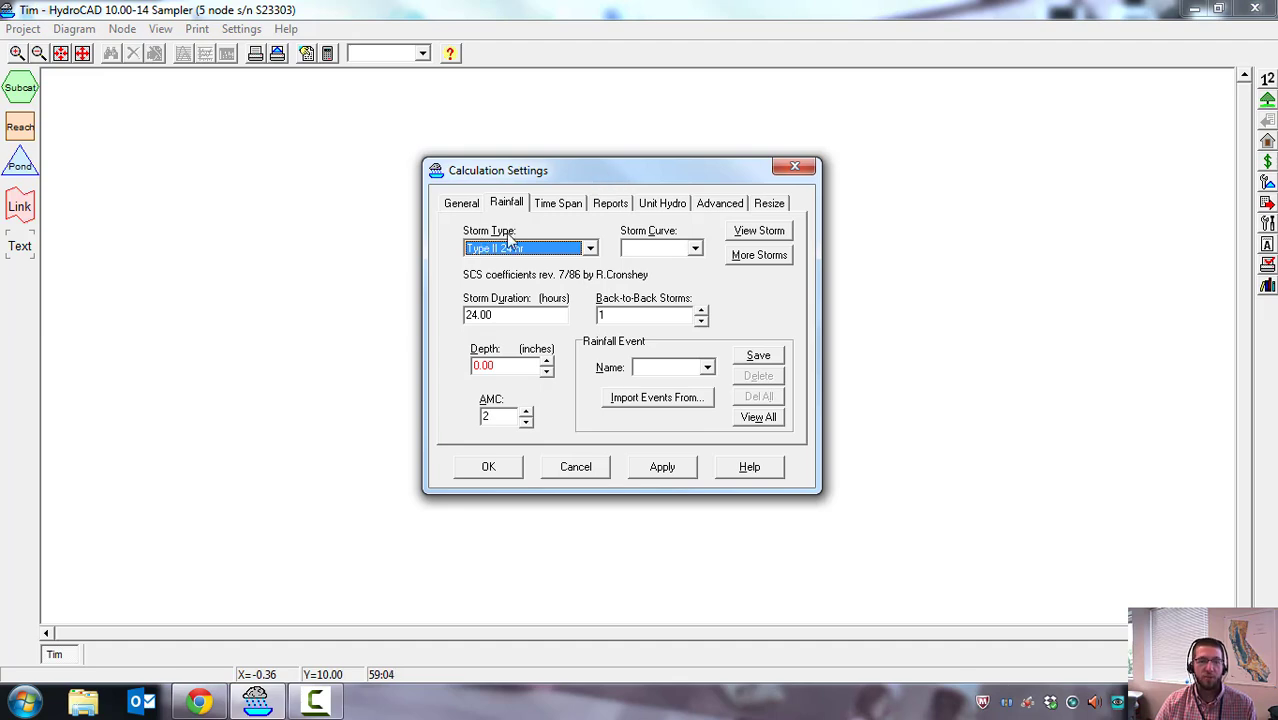
# Set the storm type to NRCC 24-hr with storm curve A.
pyautogui.click(591, 250)
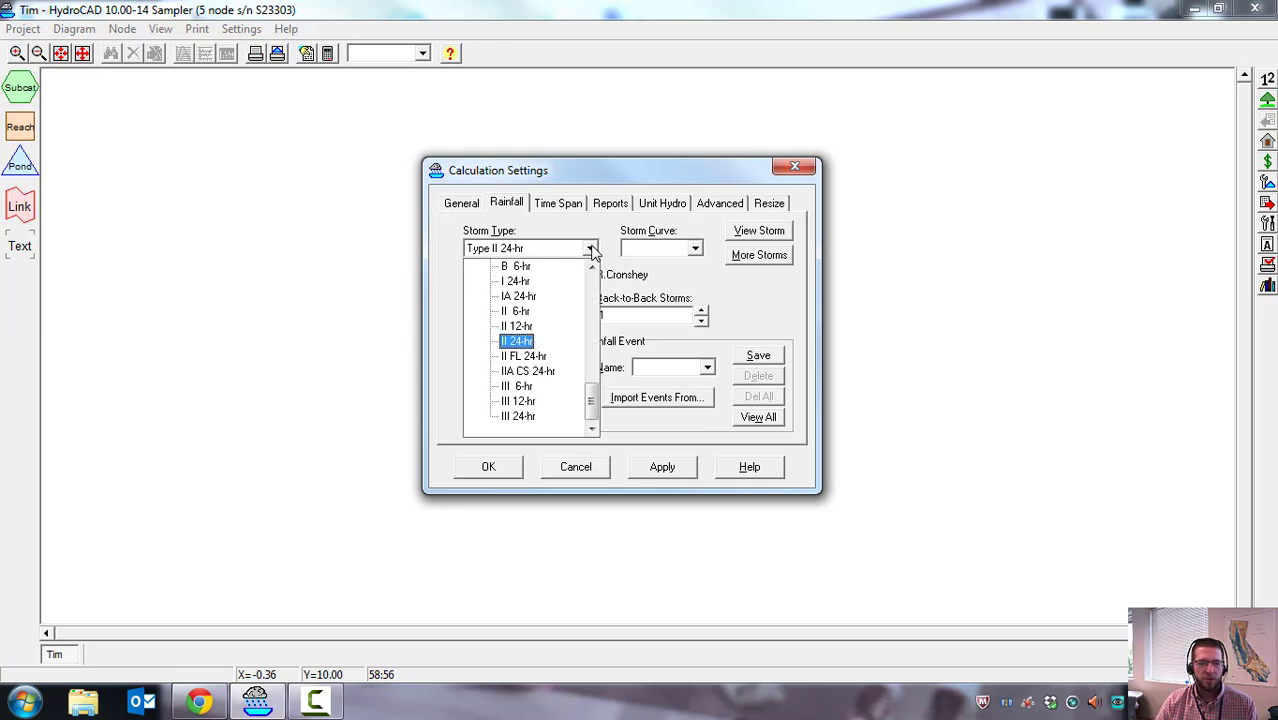
pyautogui.scroll(1, 548, 390)
pyautogui.scroll(5, 543, 393)
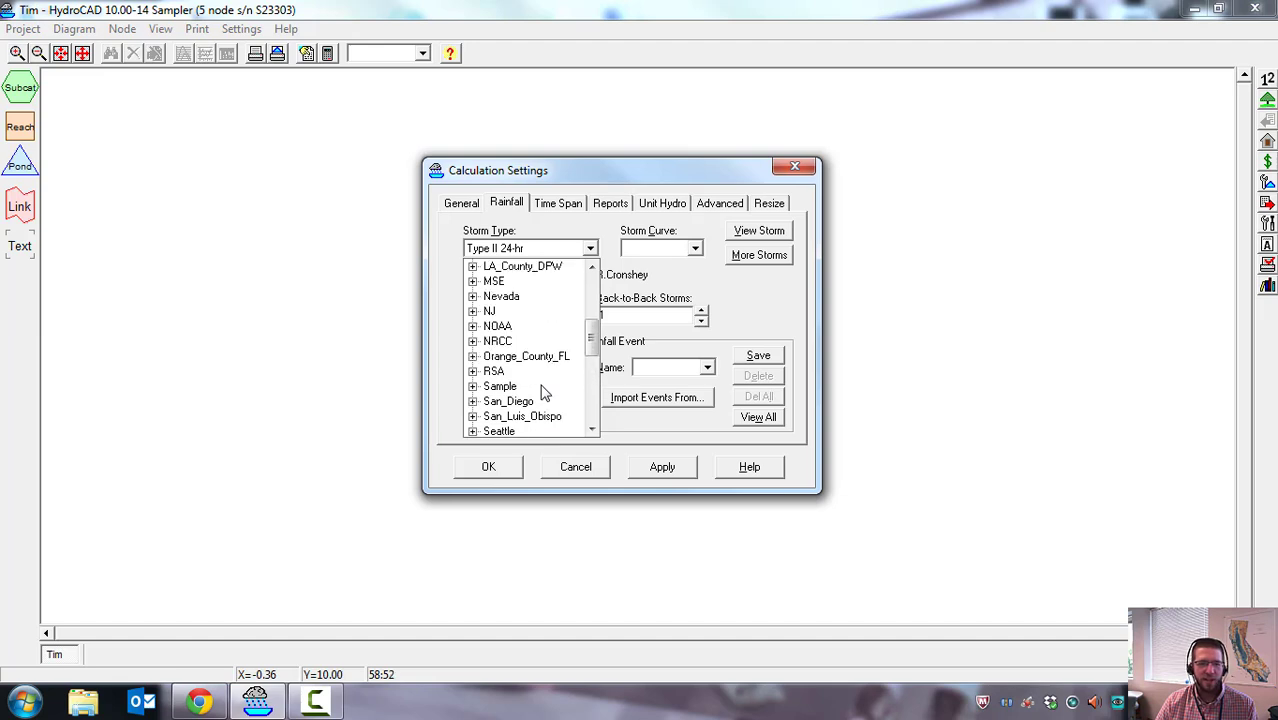
pyautogui.click(473, 341)
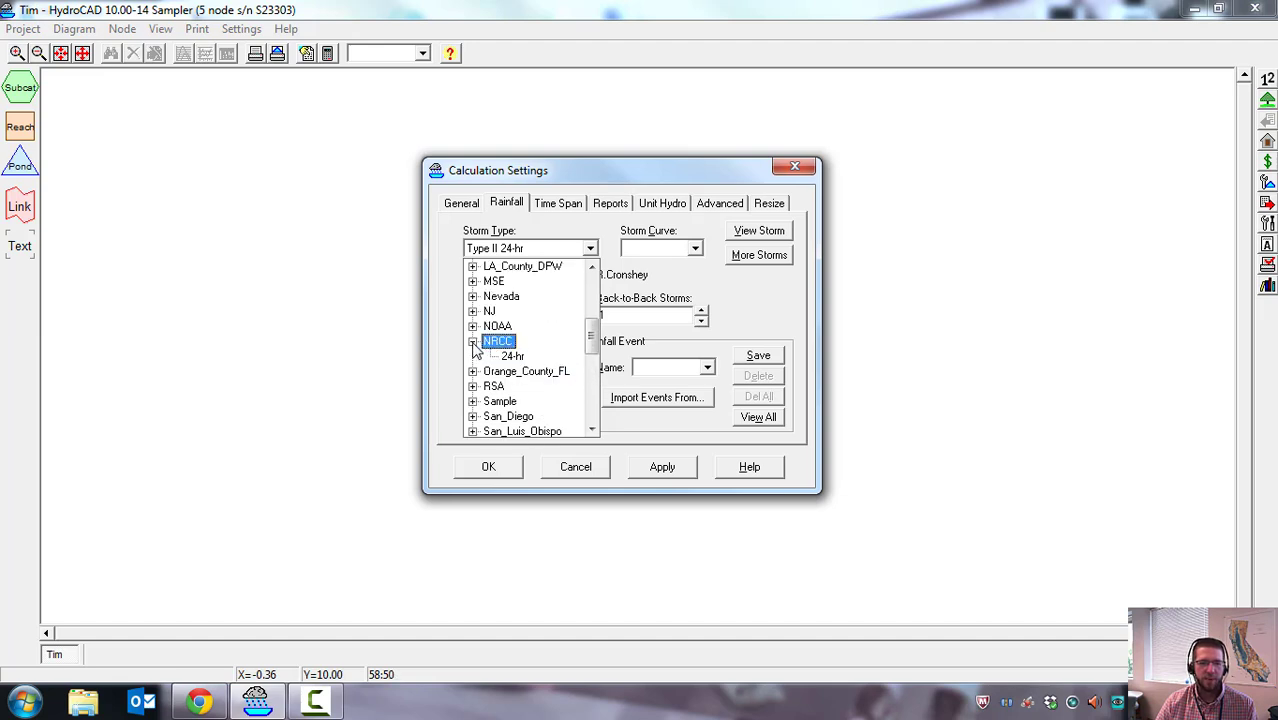
pyautogui.click(511, 357)
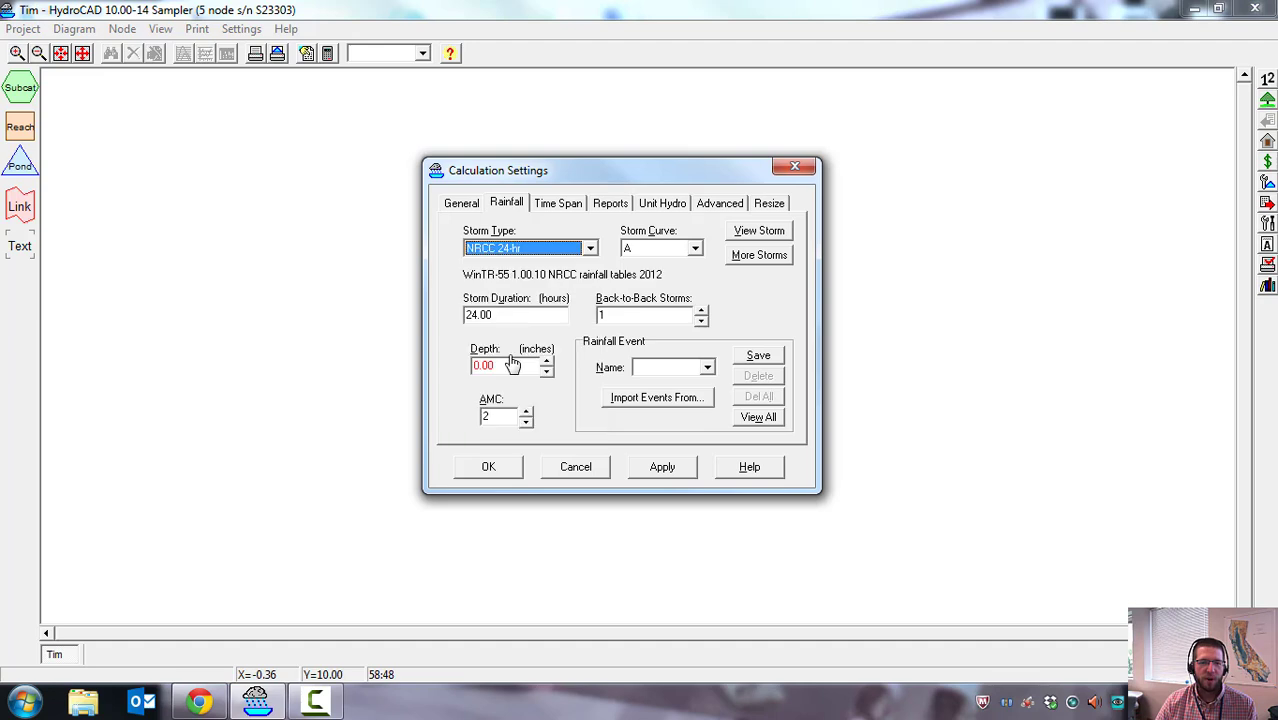
pyautogui.click(696, 250)
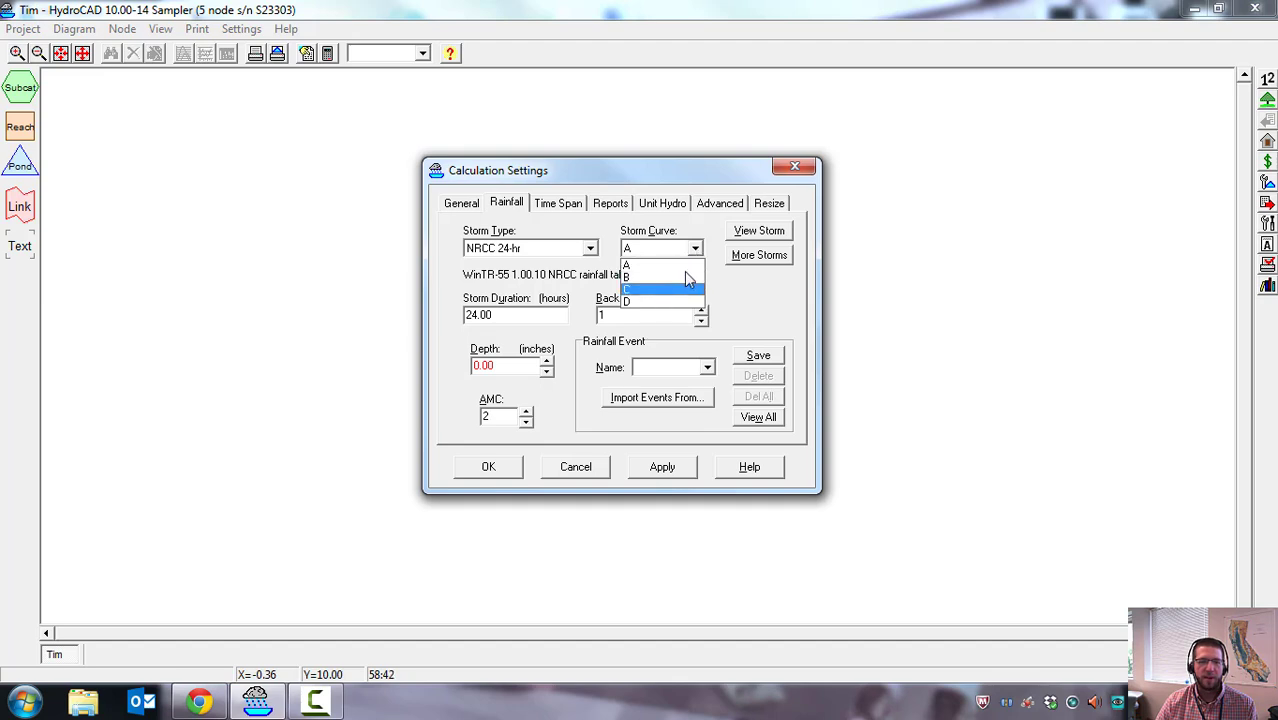
pyautogui.click(680, 265)
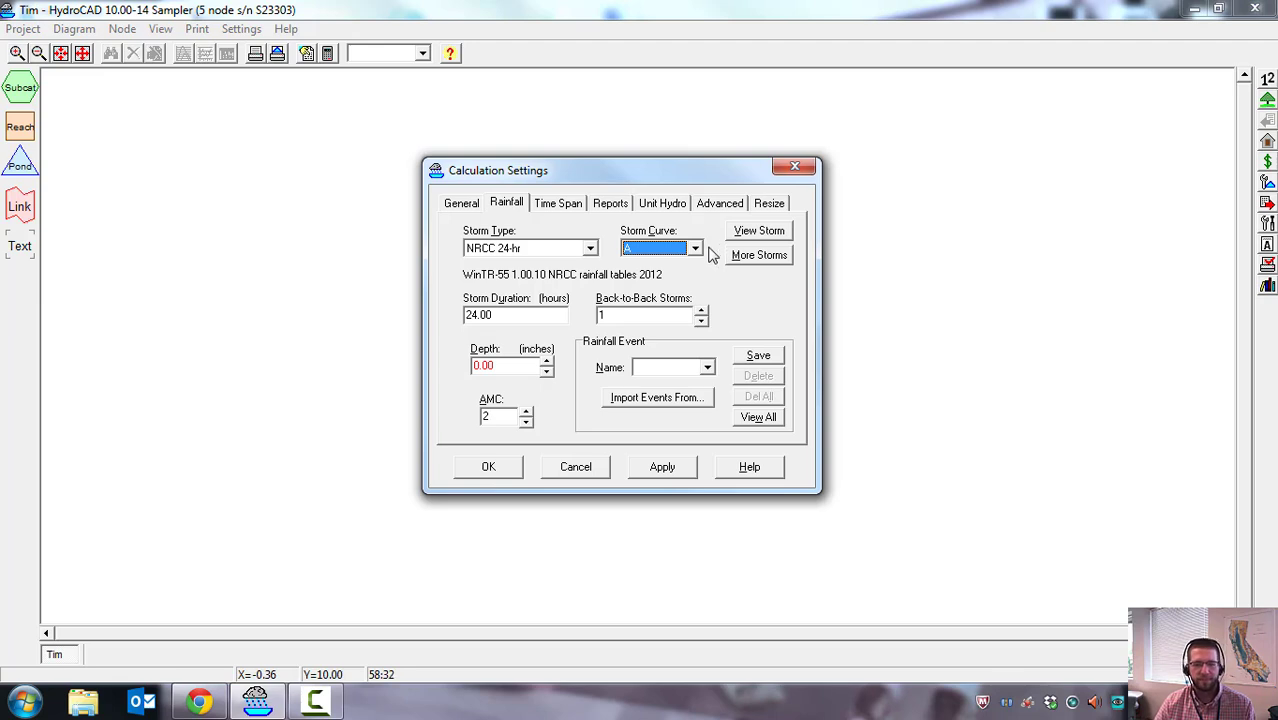
# Review the storm duration and back-to-back storms settings, and consult the help topic on rainfall calculation settings.
pyautogui.click(508, 315)
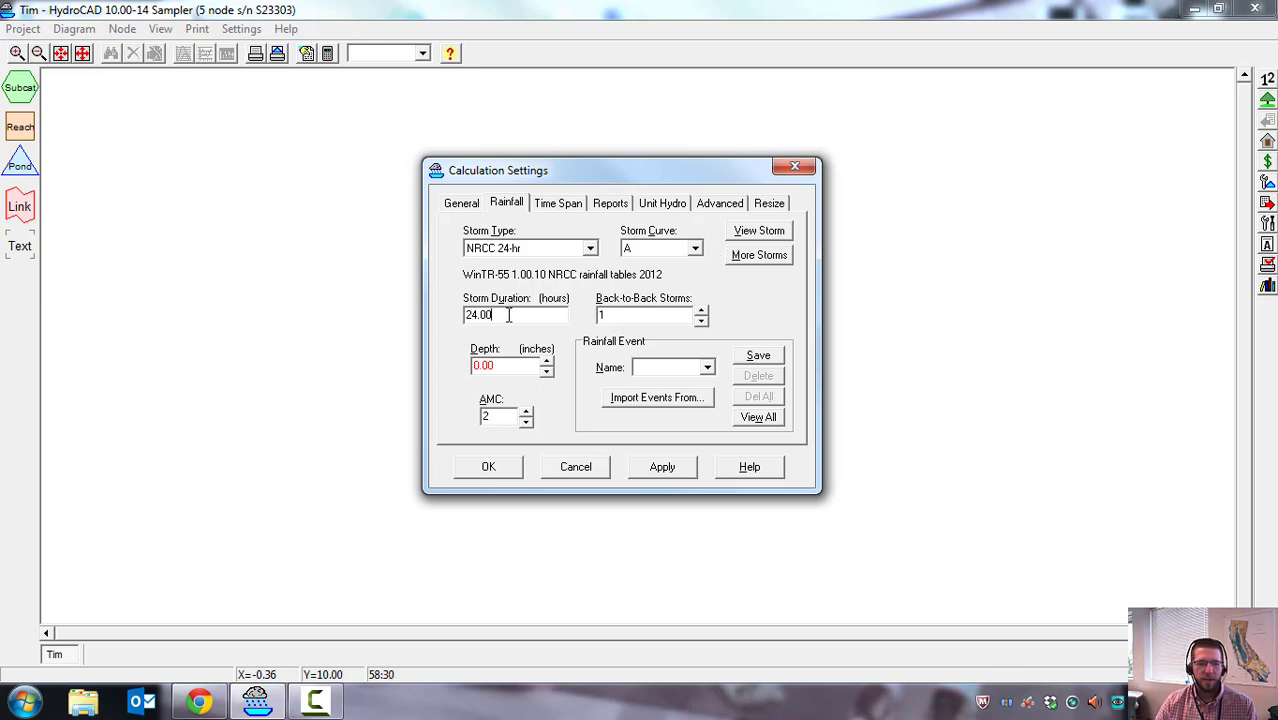
pyautogui.click(641, 316)
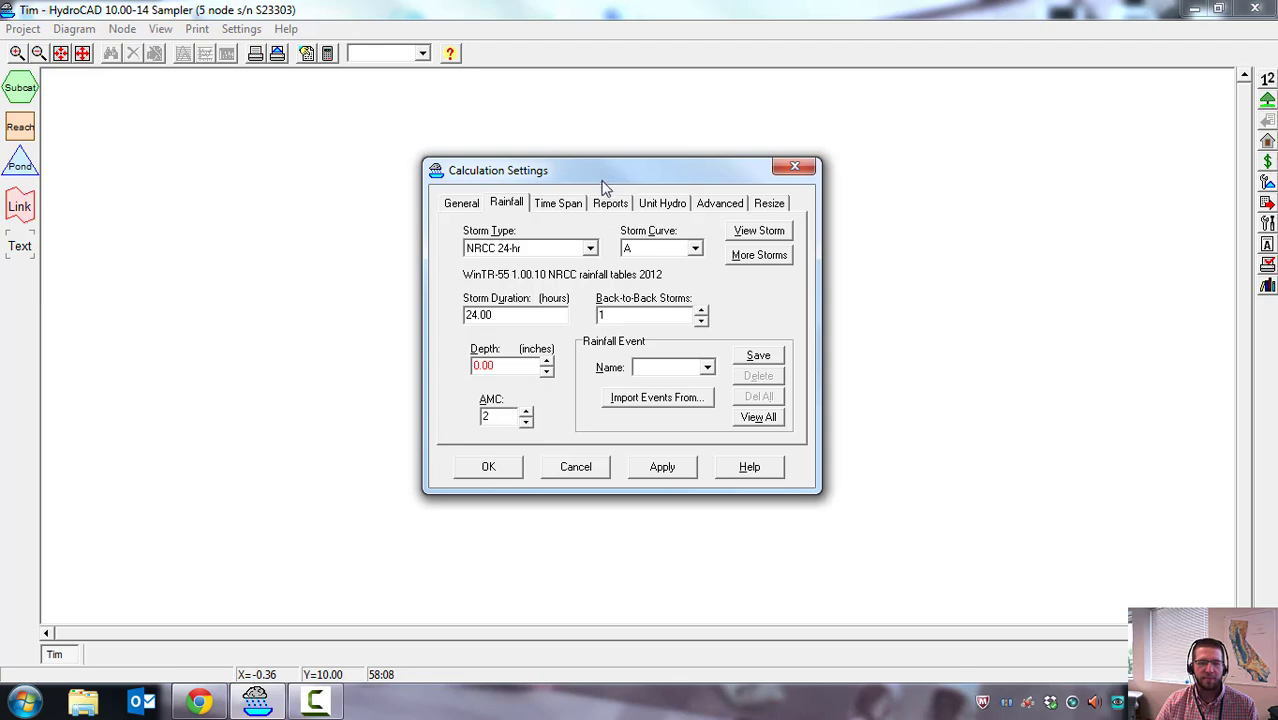
pyautogui.moveTo(601, 182); pyautogui.dragTo(608, 209)
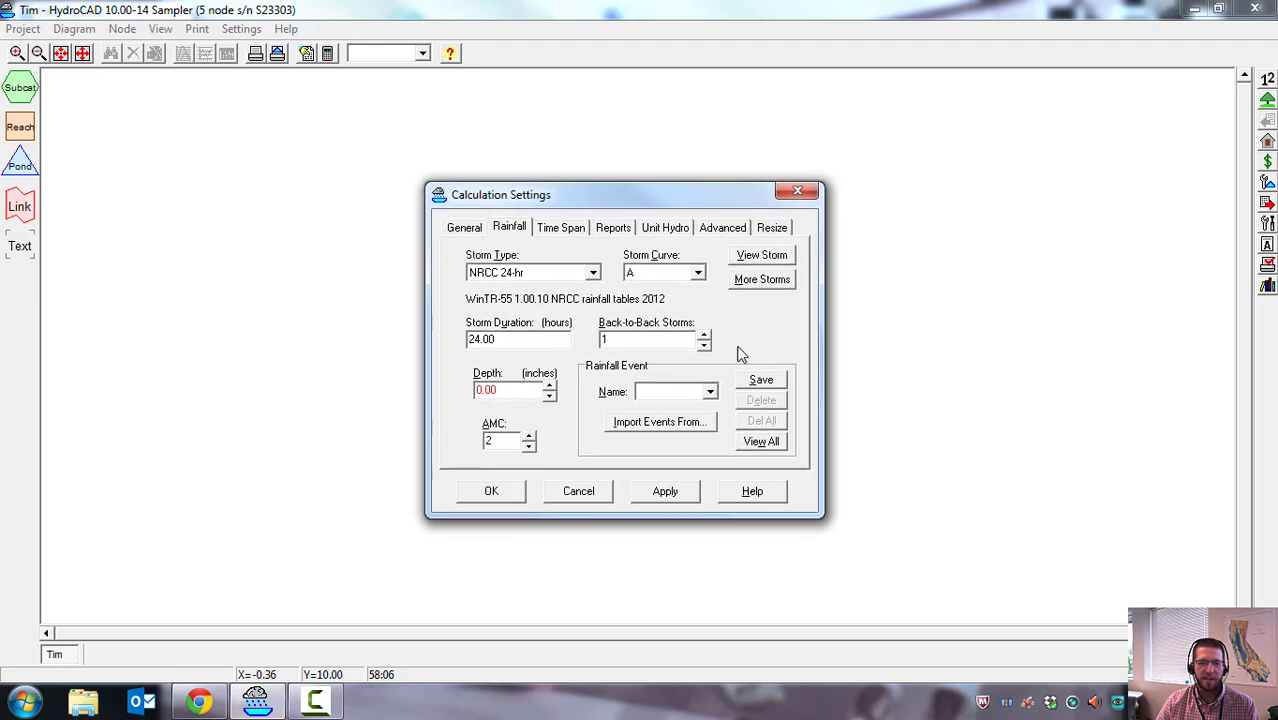
pyautogui.click(752, 491)
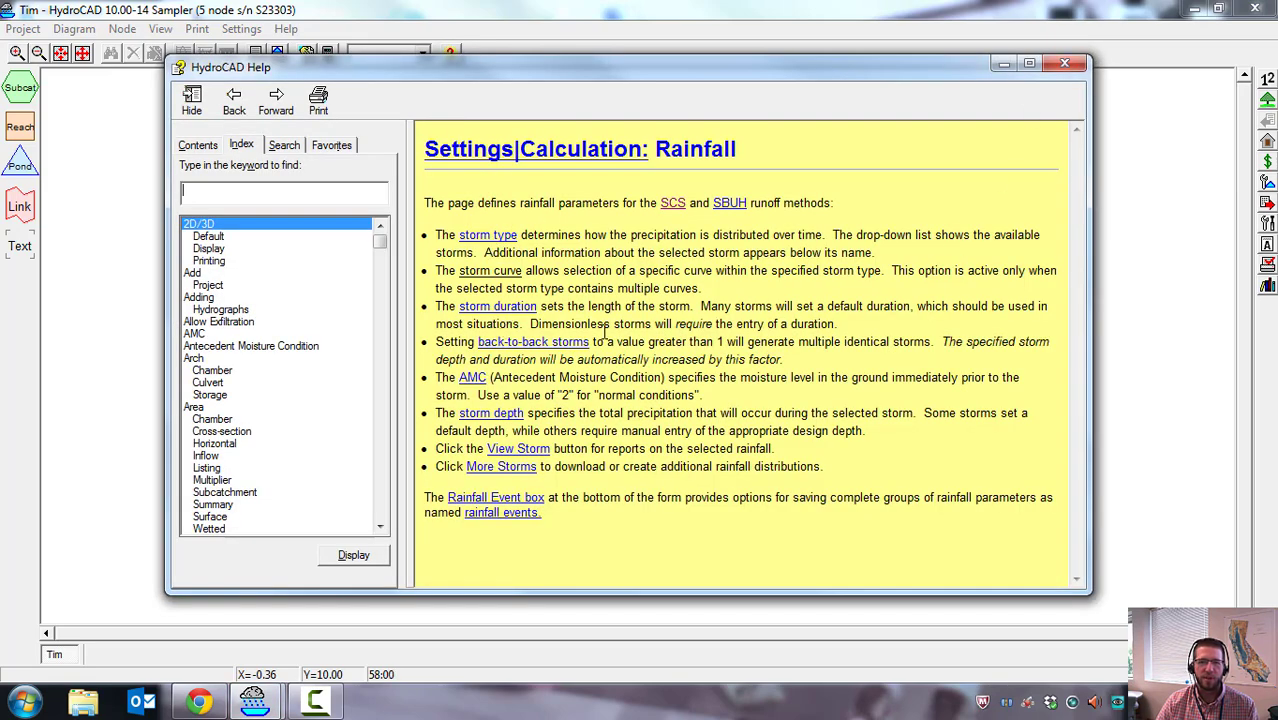
pyautogui.click(1064, 63)
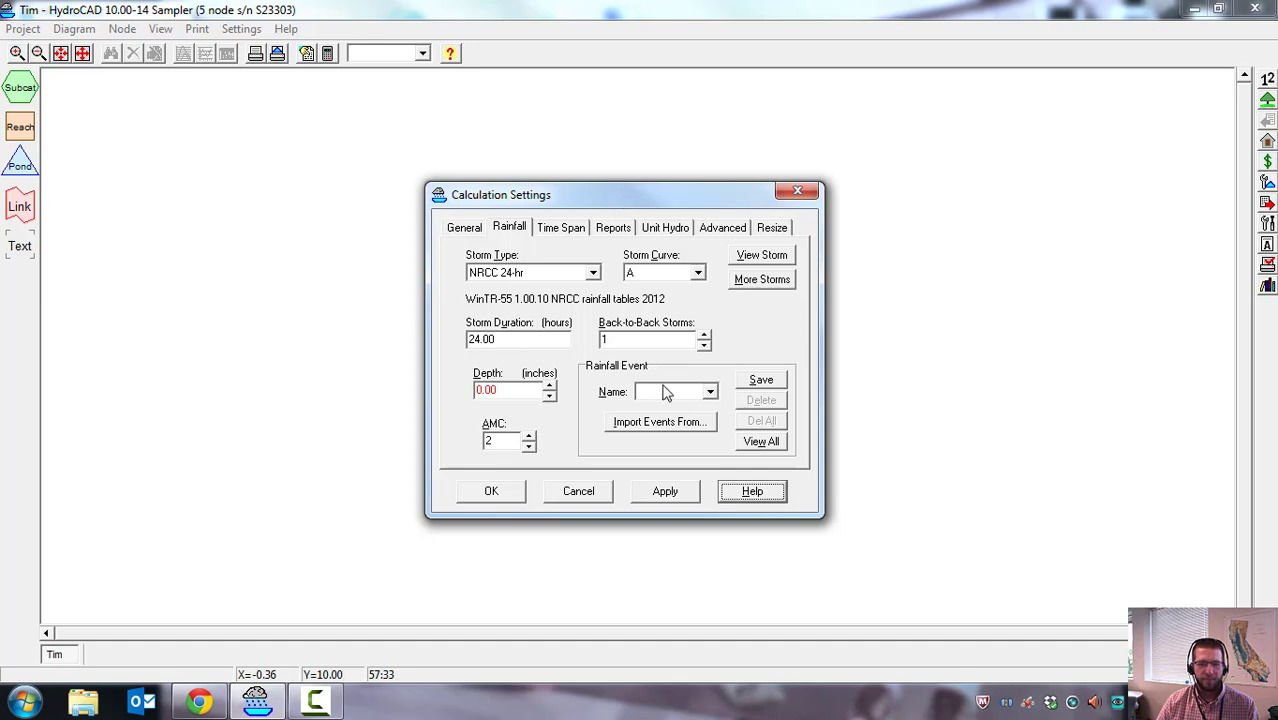
# Start importing rainfall events from a lookup table, using Atlas-14-Rain.txt as the event lookup file.
pyautogui.click(660, 424)
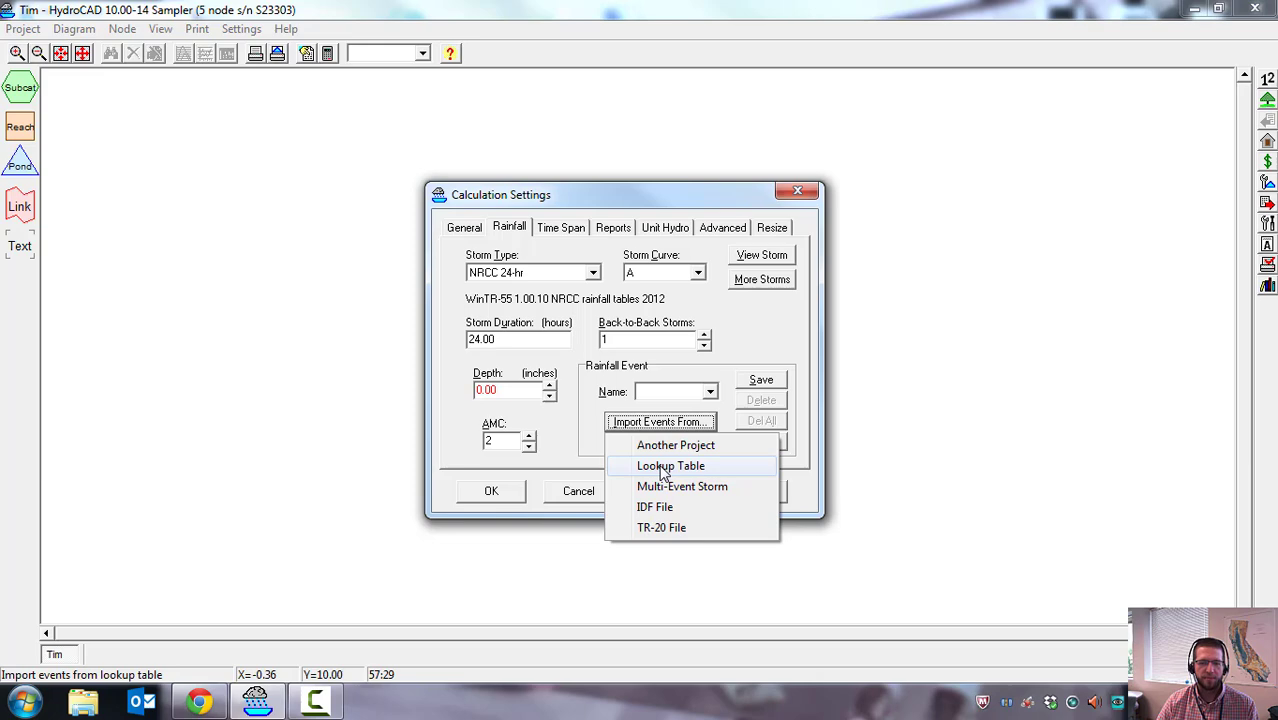
pyautogui.click(664, 467)
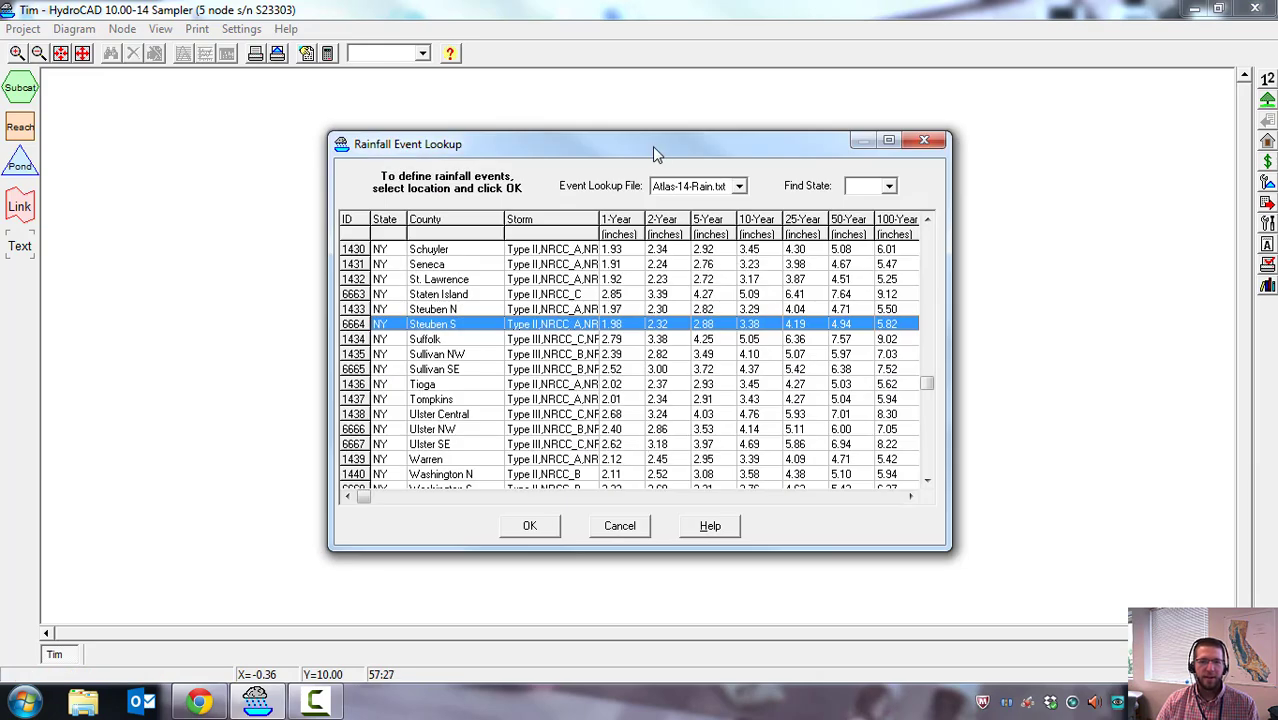
pyautogui.moveTo(652, 146); pyautogui.dragTo(634, 122)
pyautogui.click(721, 162)
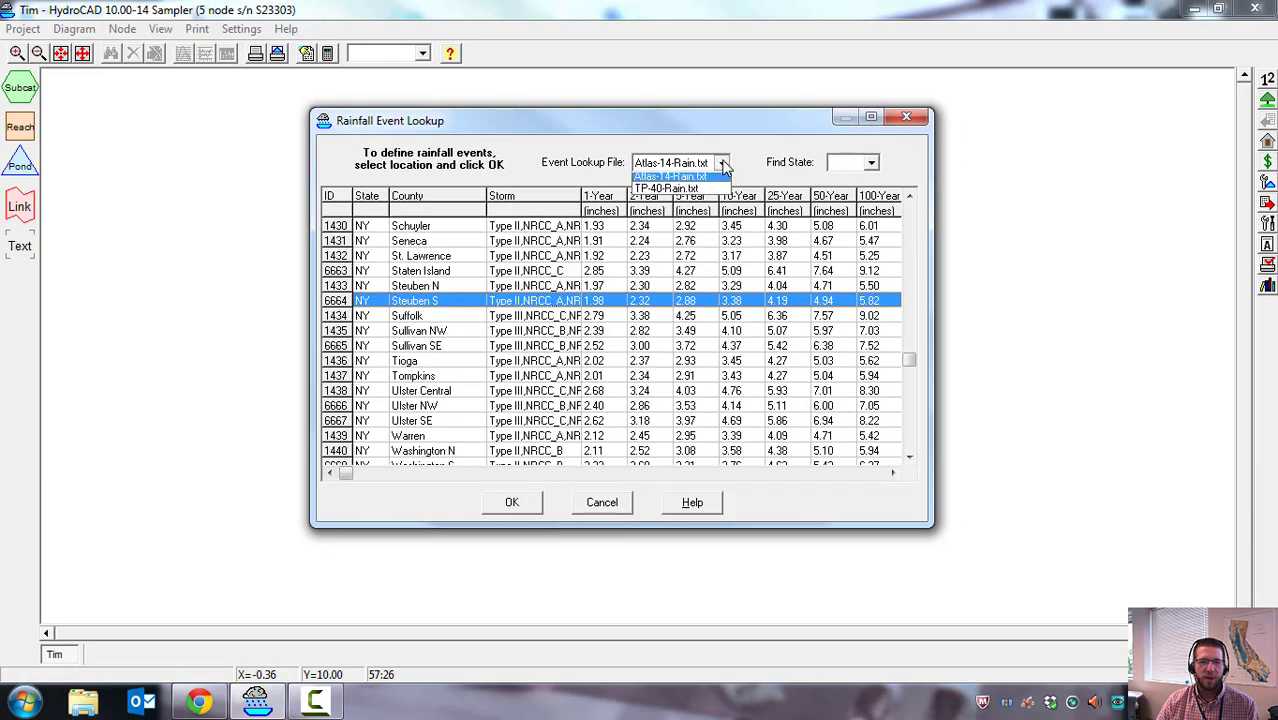
pyautogui.click(653, 178)
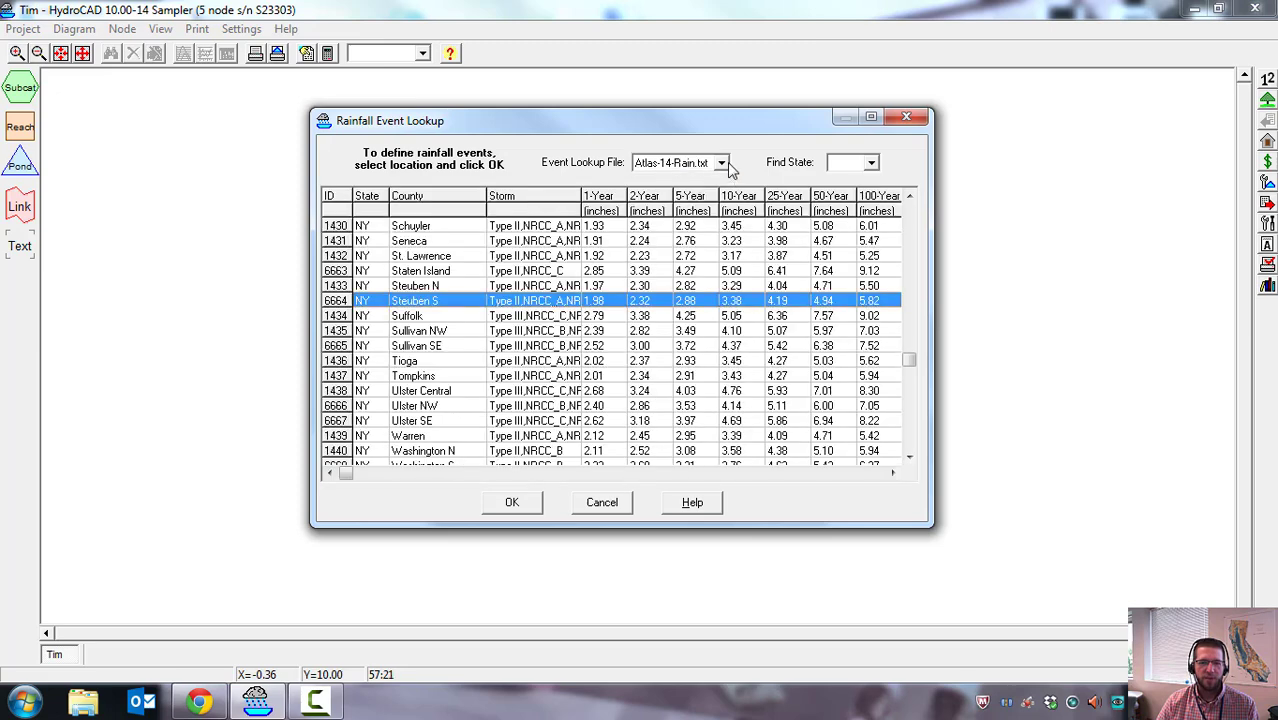
# Find and select the Schoharie N, NY entry in the county rainfall table.
pyautogui.press('Up')
pyautogui.press('Up')
pyautogui.press('Up')
pyautogui.press('Up')
pyautogui.press('Up')
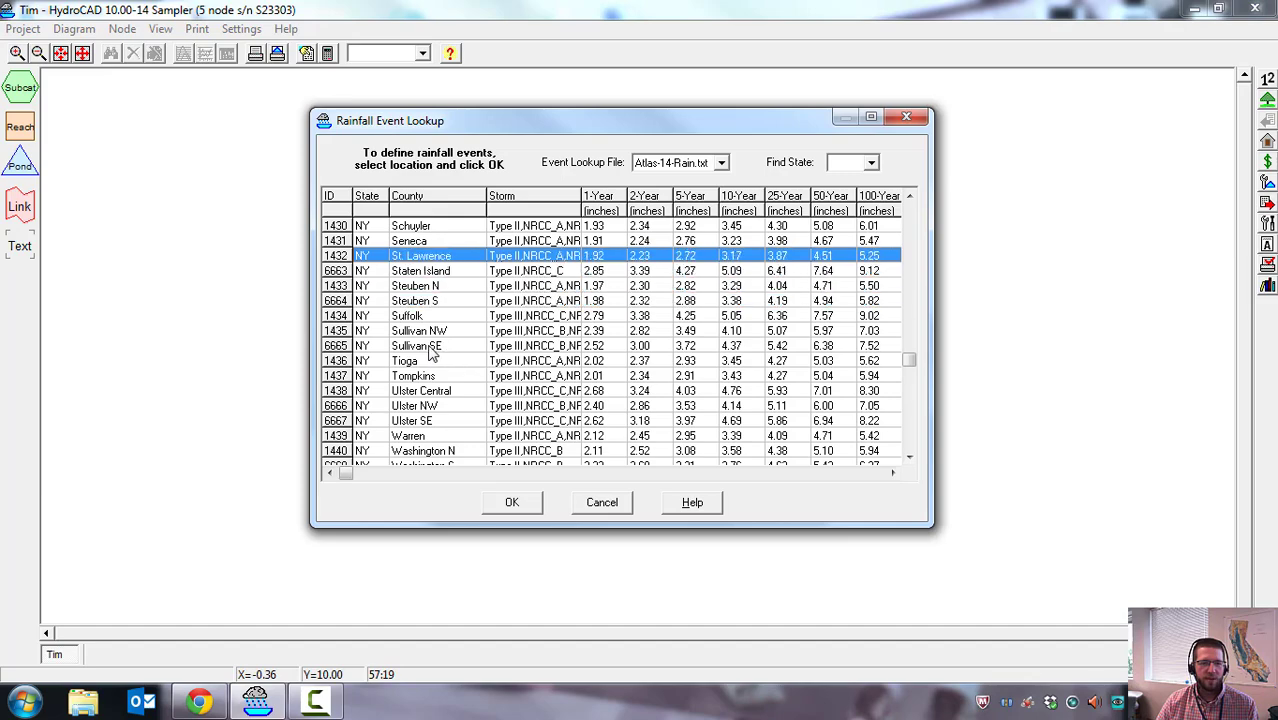
pyautogui.moveTo(912, 360)
pyautogui.mouseDown()
pyautogui.moveTo(907, 328)
pyautogui.moveTo(908, 359)
pyautogui.mouseUp()
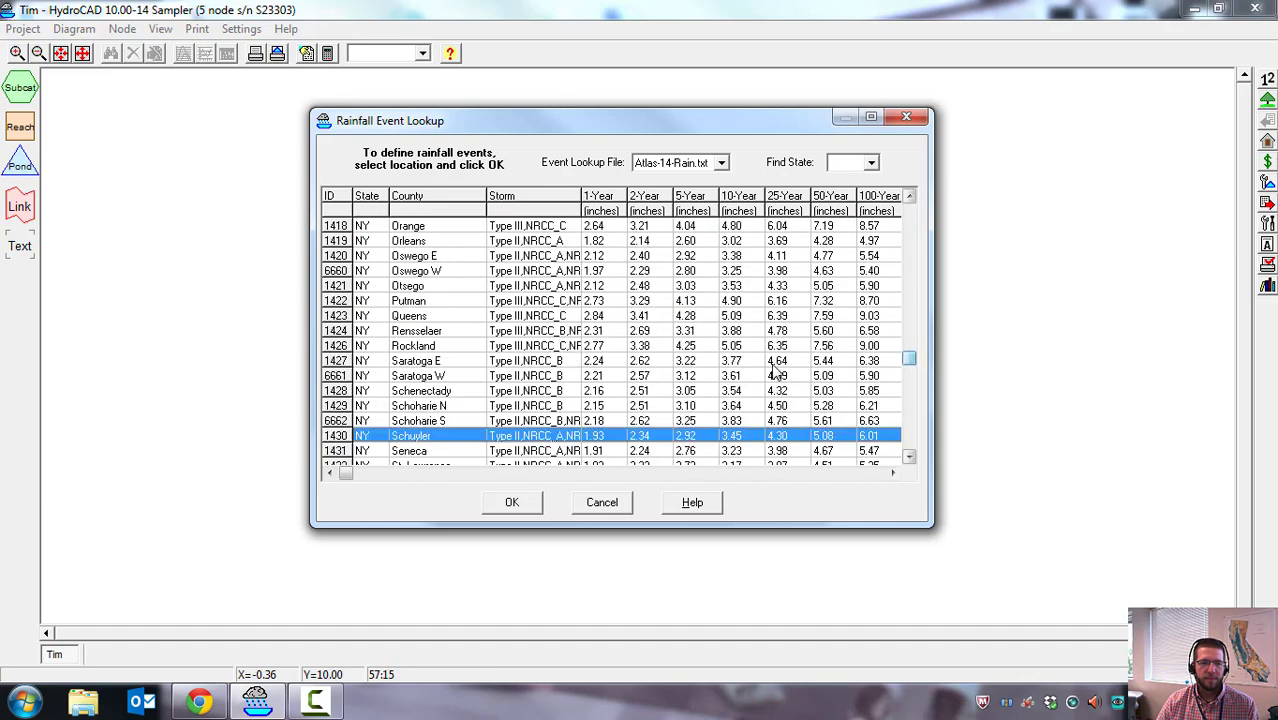
pyautogui.scroll(-2, 393, 340)
pyautogui.press('Up')
pyautogui.press('Up')
pyautogui.press('Up')
pyautogui.press('Up')
pyautogui.press('Up')
pyautogui.press('Up')
pyautogui.press('Up')
pyautogui.press('Up')
pyautogui.press('Up')
pyautogui.press('Up')
pyautogui.press('Up')
pyautogui.press('Up')
pyautogui.press('Up')
pyautogui.press('Up')
pyautogui.press('Up')
pyautogui.press('Up')
pyautogui.press('Up')
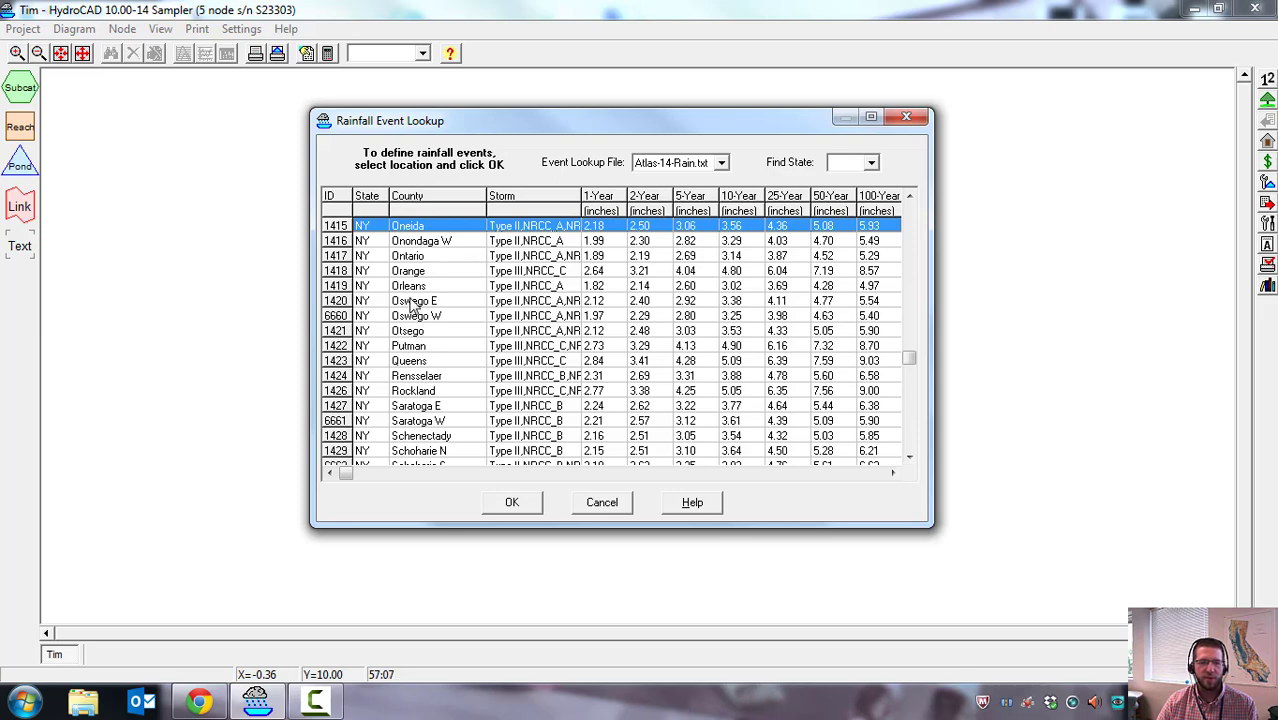
pyautogui.press('Down')
pyautogui.press('Down')
pyautogui.press('Down')
pyautogui.press('Down')
pyautogui.press('Down')
pyautogui.press('Down')
pyautogui.press('Down')
pyautogui.press('Down')
pyautogui.press('Down')
pyautogui.press('Down')
pyautogui.press('Down')
pyautogui.press('Down')
pyautogui.press('Down')
pyautogui.press('Down')
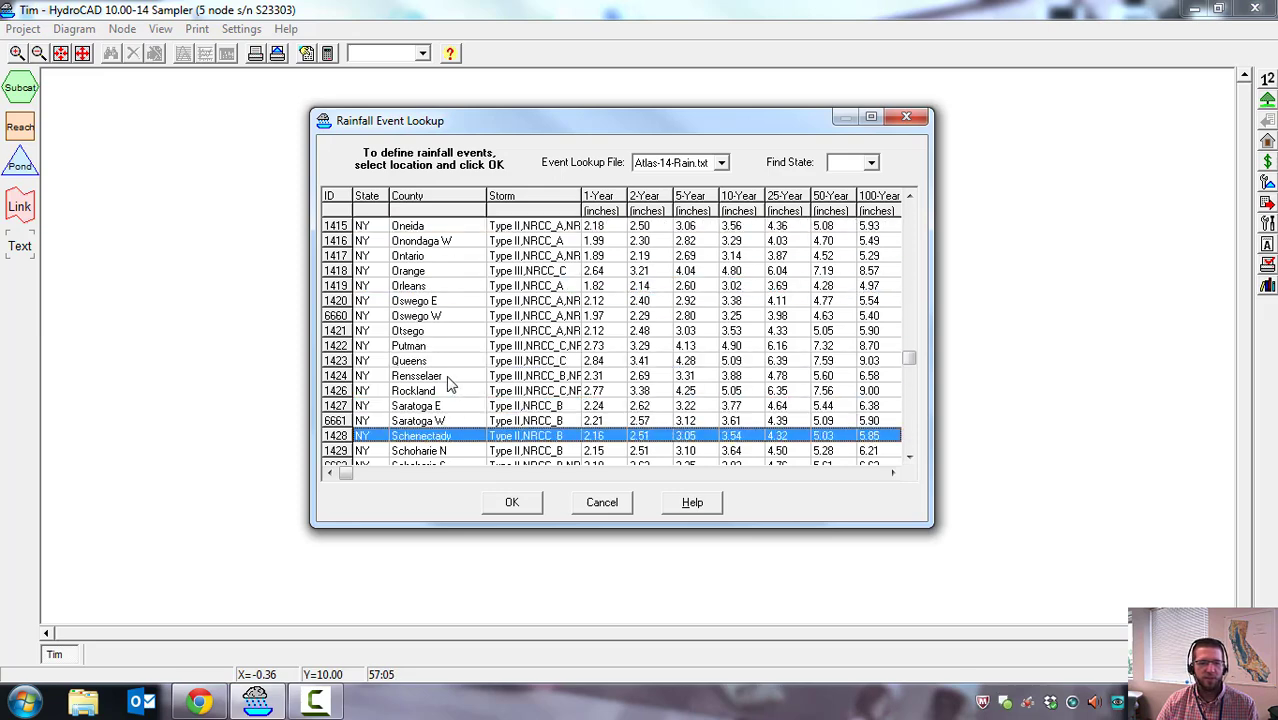
pyautogui.press('Down')
pyautogui.press('Down')
pyautogui.press('Down')
pyautogui.press('Down')
pyautogui.press('Down')
pyautogui.press('Down')
pyautogui.press('Down')
pyautogui.press('Down')
pyautogui.press('Down')
pyautogui.press('Down')
pyautogui.press('Down')
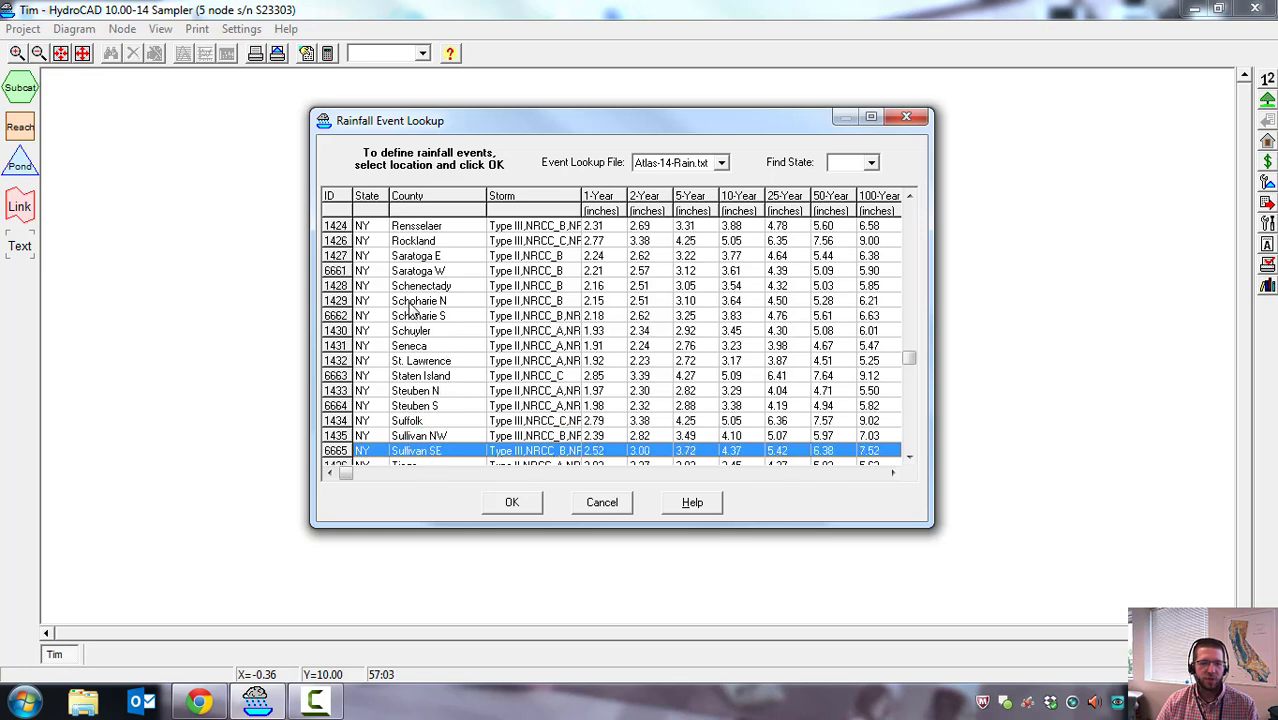
pyautogui.click(411, 302)
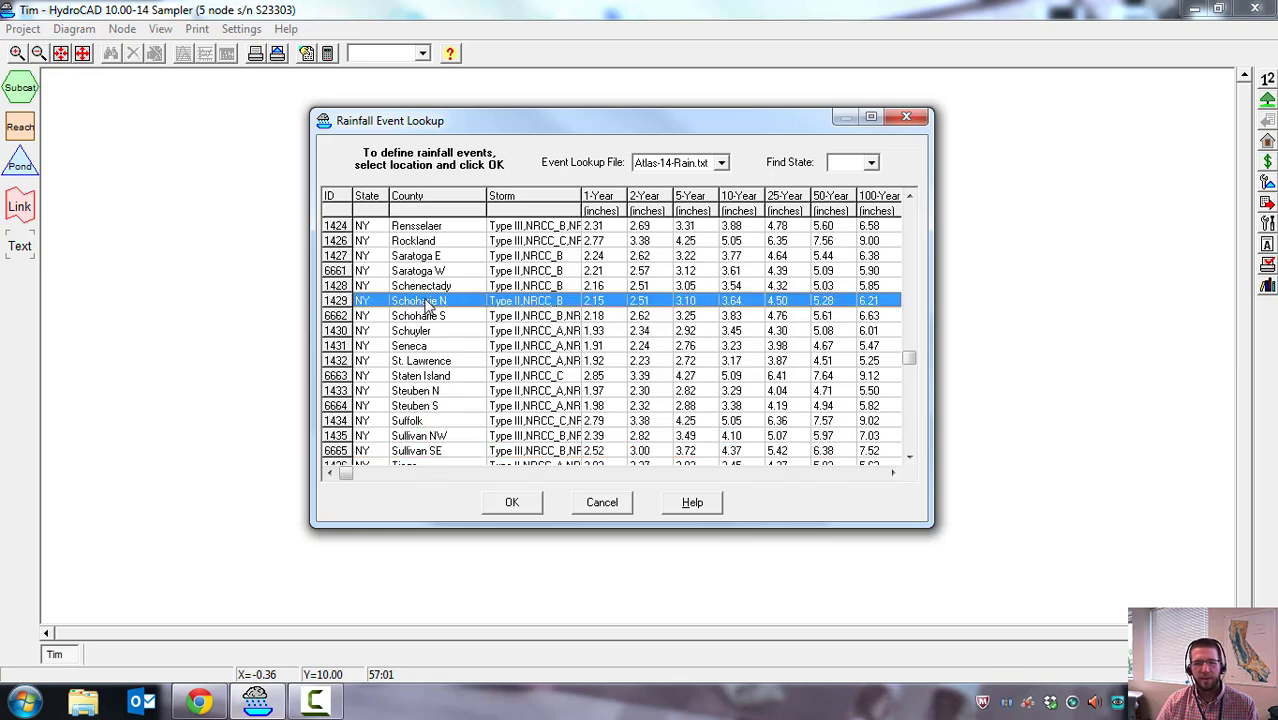
# Create the rainfall events for Schoharie N with the NRCC_B storm distribution, replacing all current events.
pyautogui.click(513, 504)
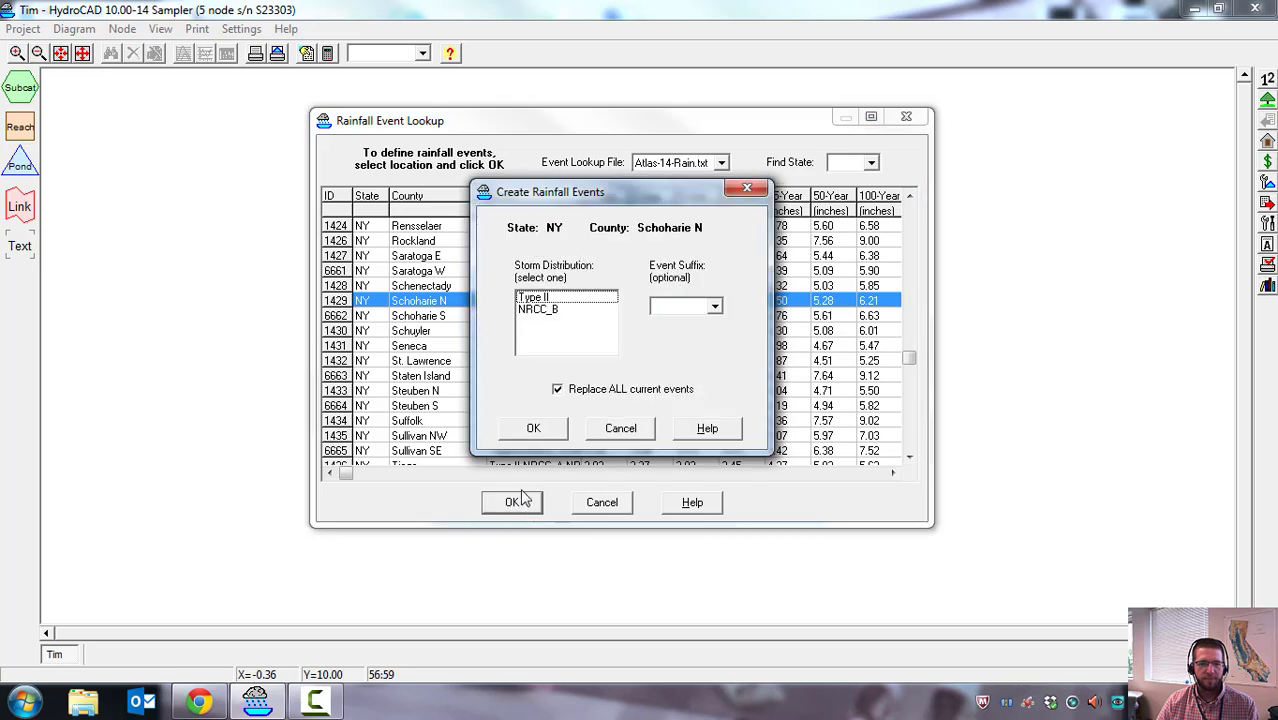
pyautogui.click(541, 310)
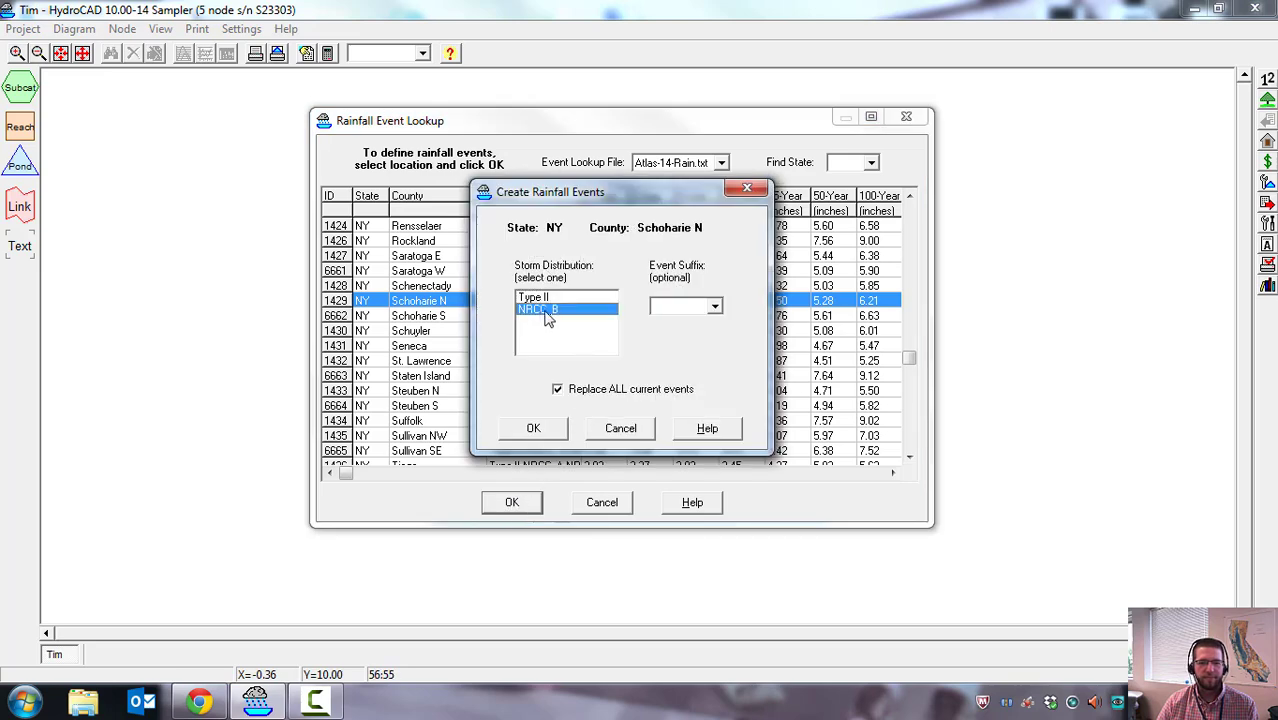
pyautogui.click(534, 428)
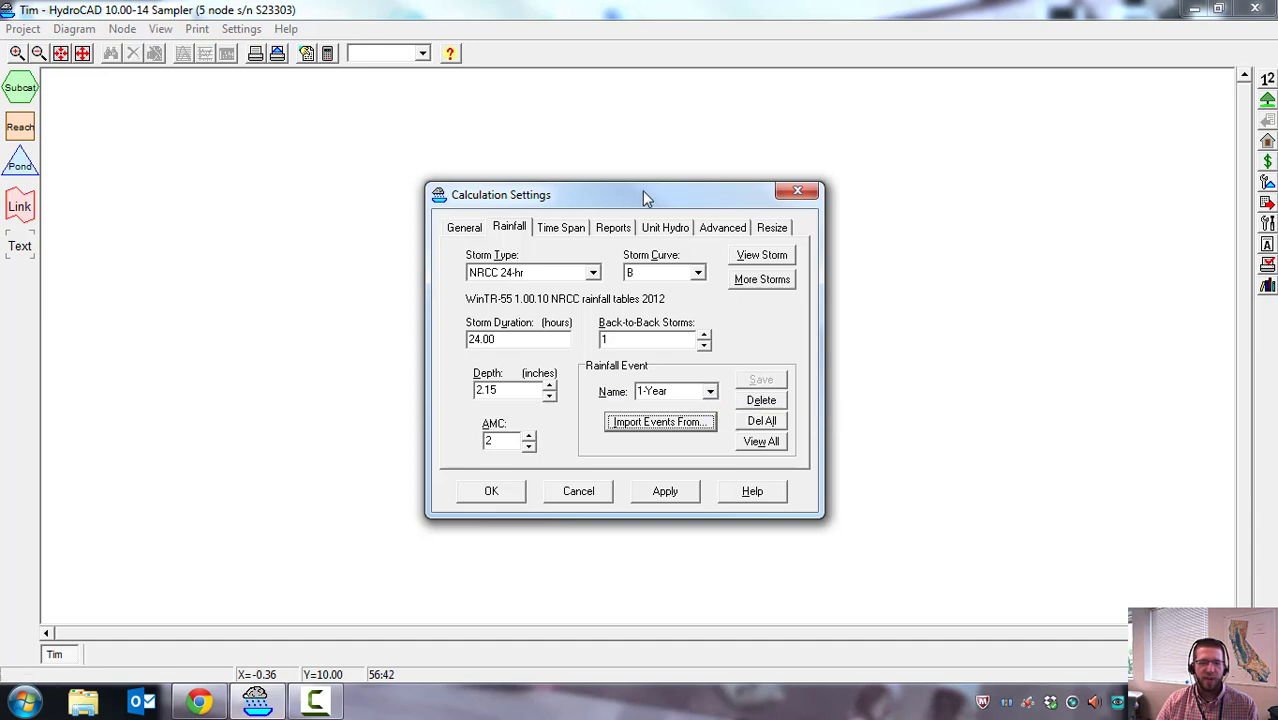
# Check the depths of the imported rainfall events, select the 1-Year event and apply the rainfall settings.
pyautogui.moveTo(642, 192); pyautogui.dragTo(627, 189)
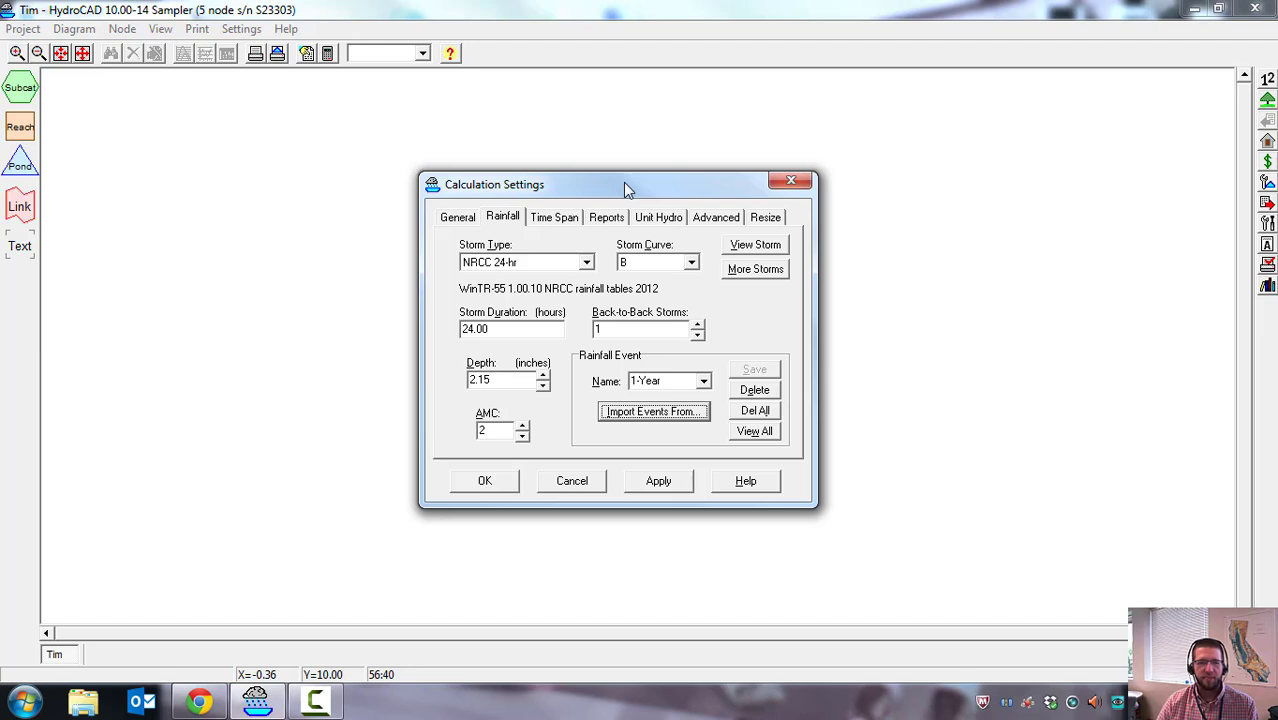
pyautogui.click(704, 381)
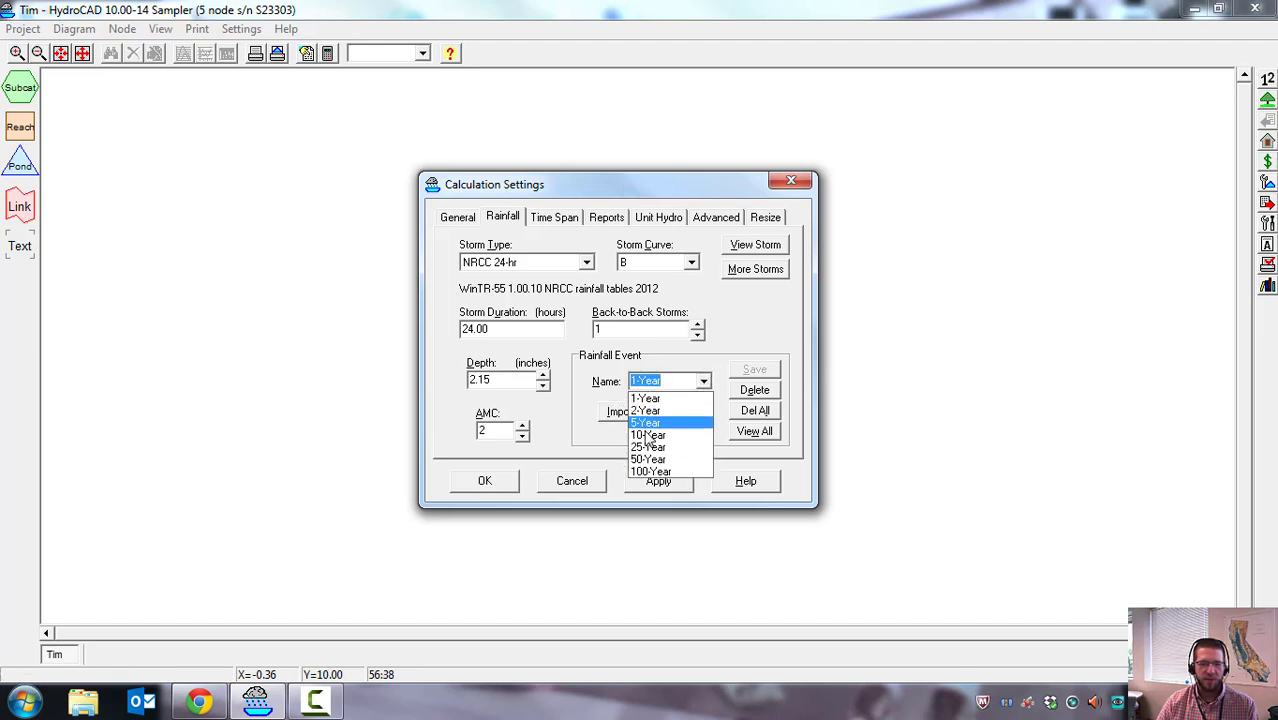
pyautogui.click(581, 407)
pyautogui.click(704, 381)
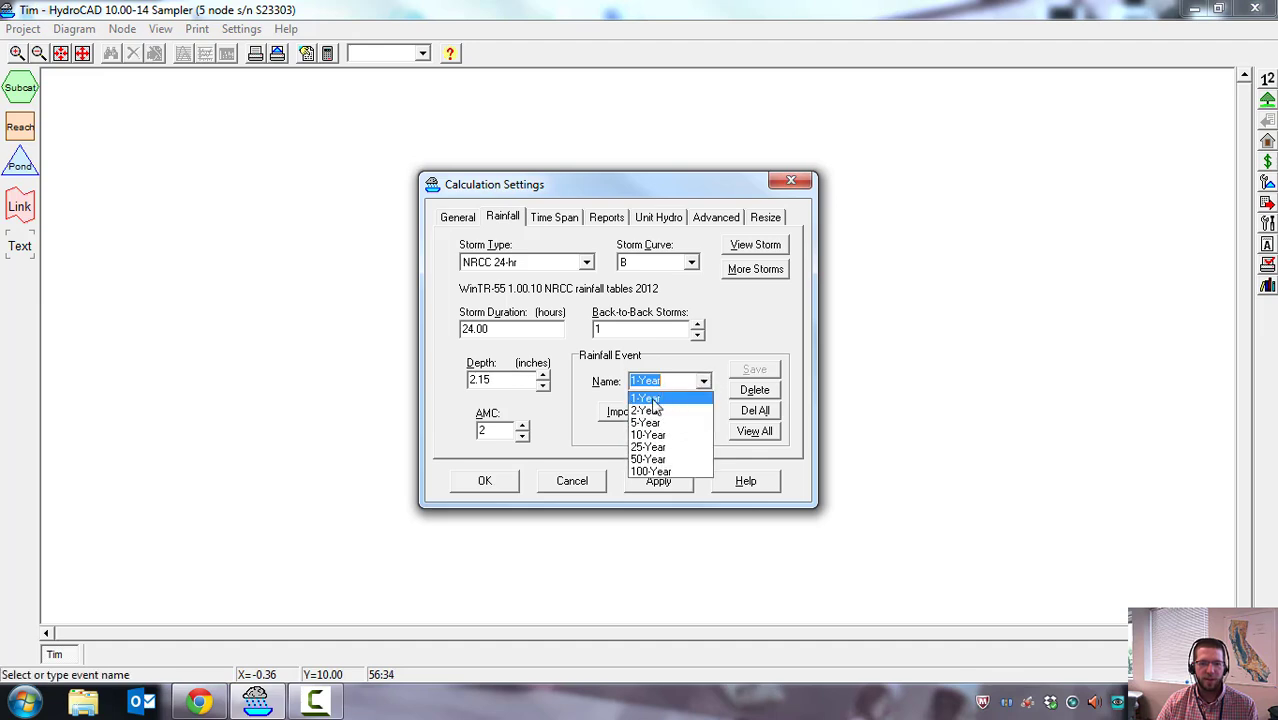
pyautogui.click(645, 411)
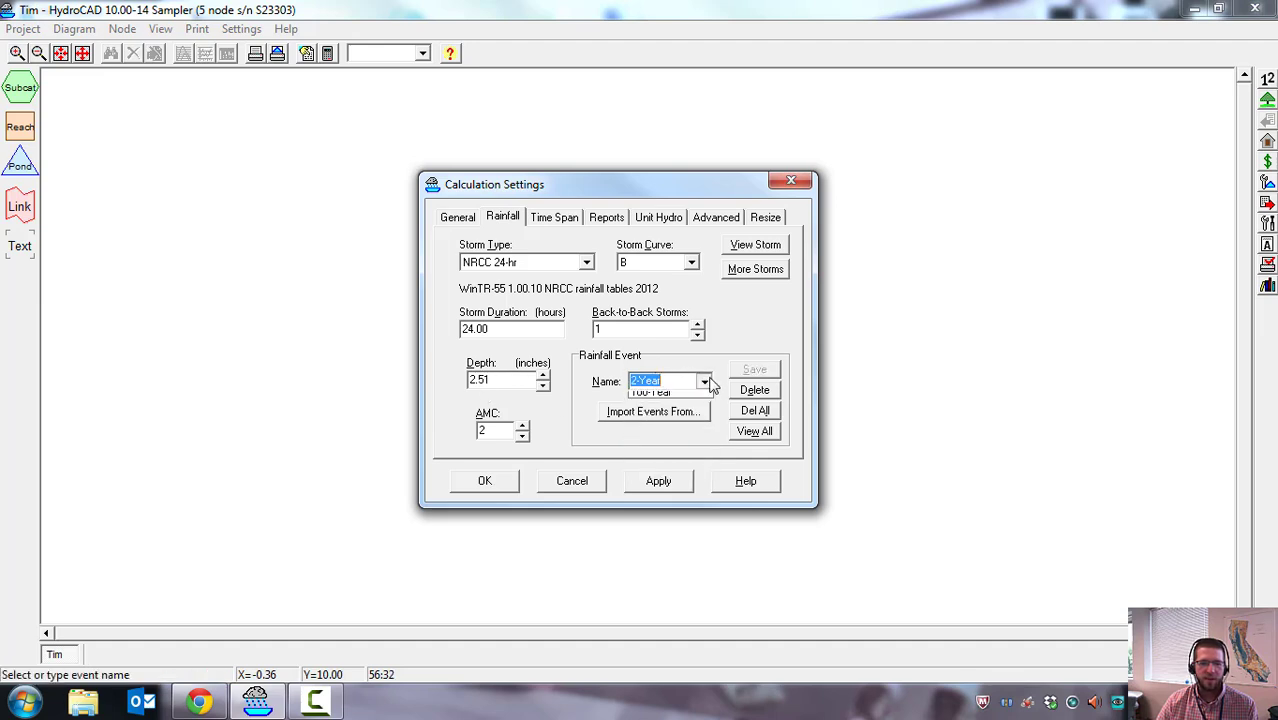
pyautogui.click(704, 381)
pyautogui.click(645, 424)
pyautogui.click(676, 381)
pyautogui.click(650, 398)
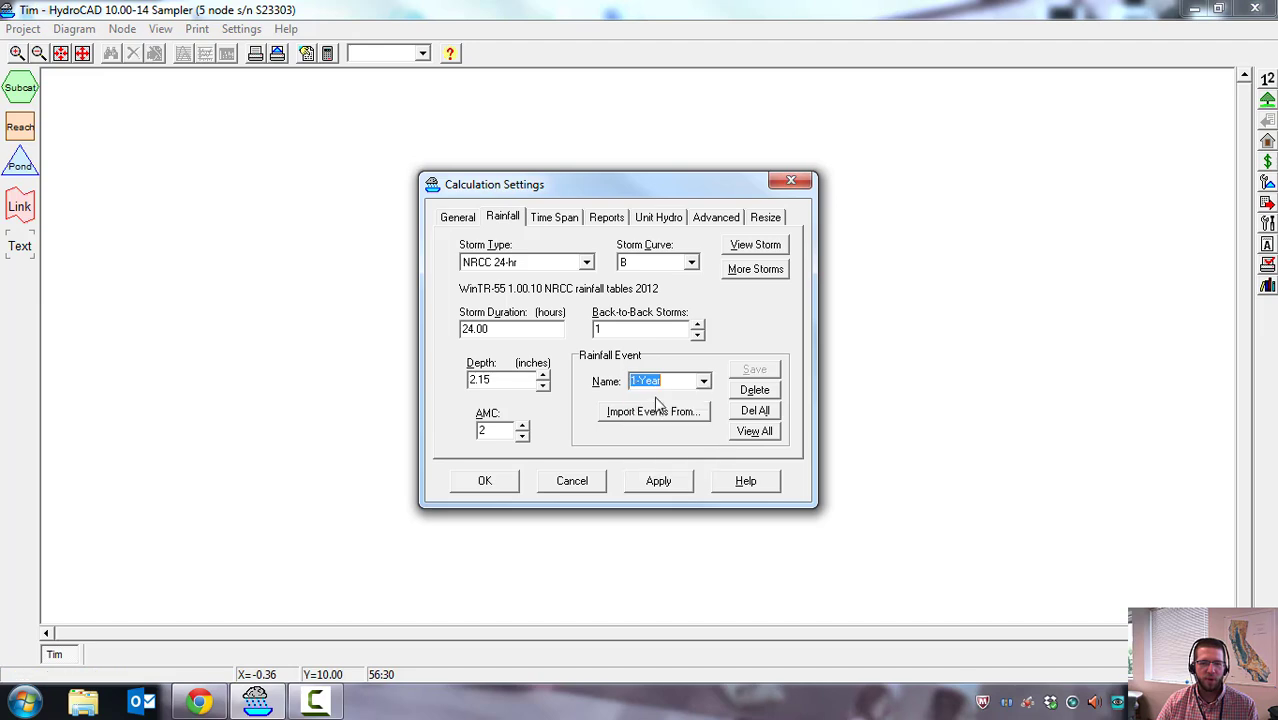
pyautogui.click(664, 482)
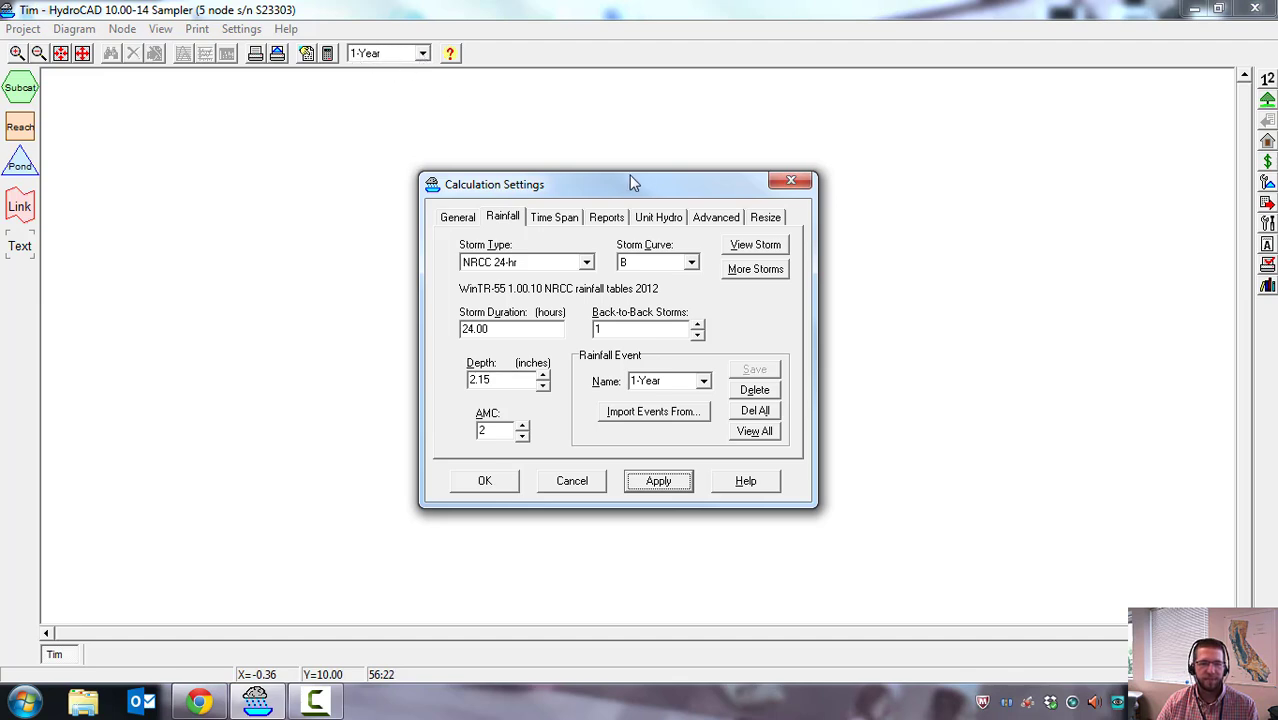
# Set the calculation time span to start at 0 hours and end at 24 hours.
pyautogui.moveTo(599, 177); pyautogui.dragTo(575, 154)
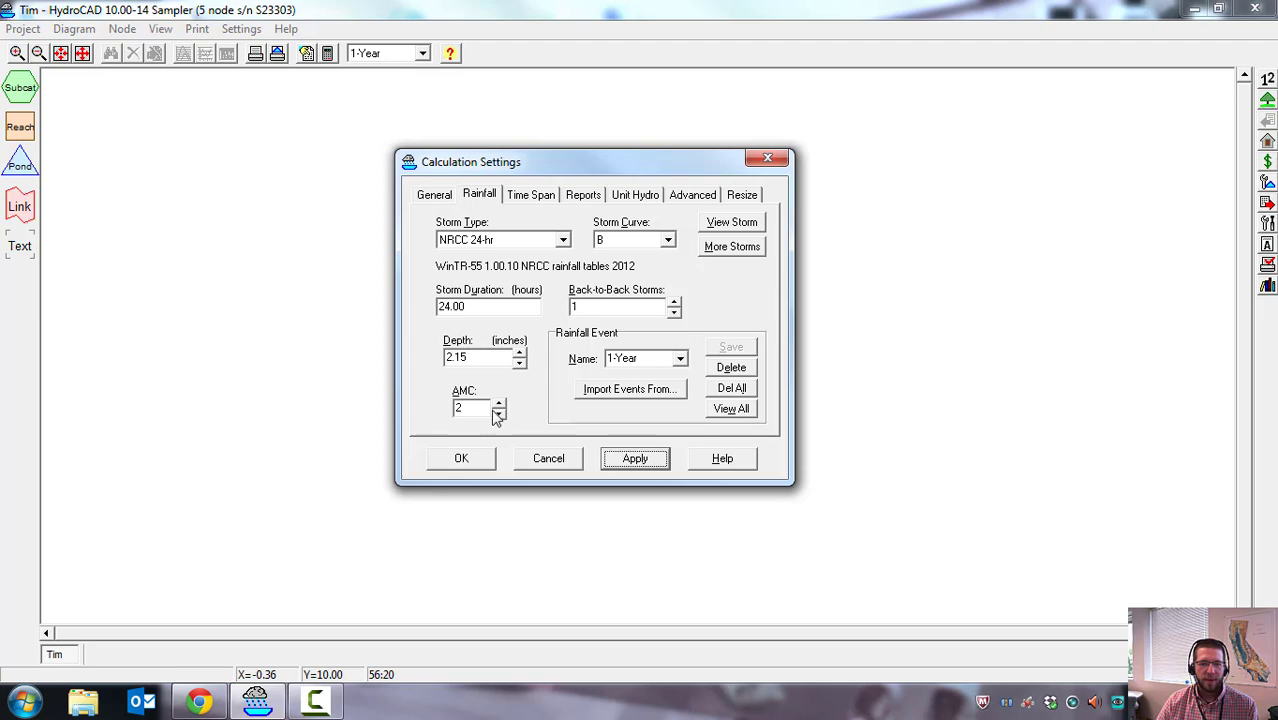
pyautogui.click(527, 197)
pyautogui.moveTo(561, 160); pyautogui.dragTo(585, 187)
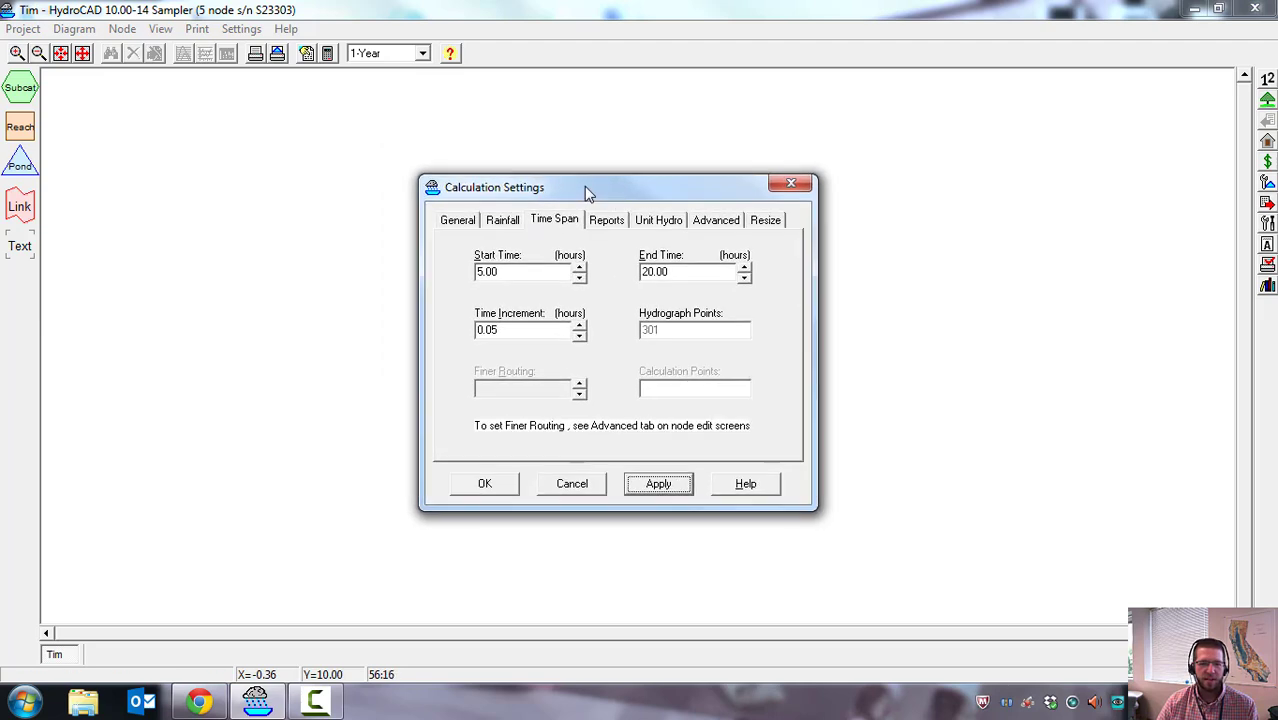
pyautogui.click(512, 273)
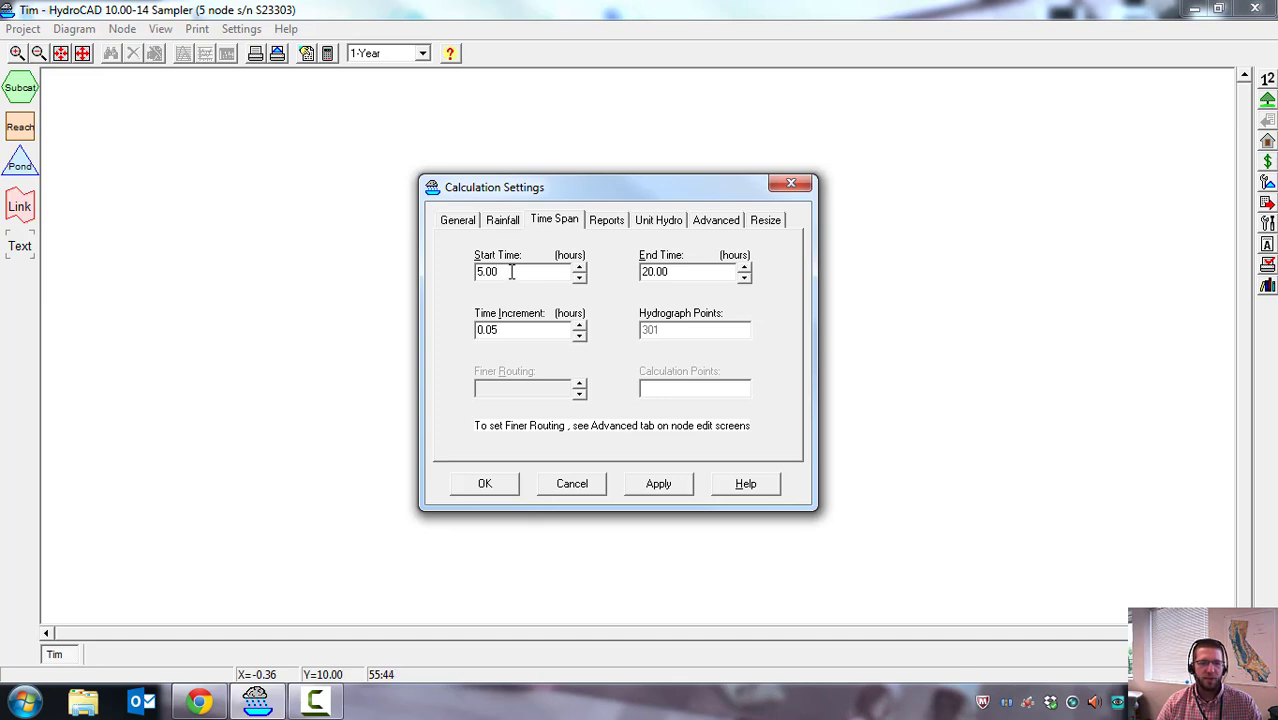
pyautogui.moveTo(511, 272); pyautogui.dragTo(467, 278)
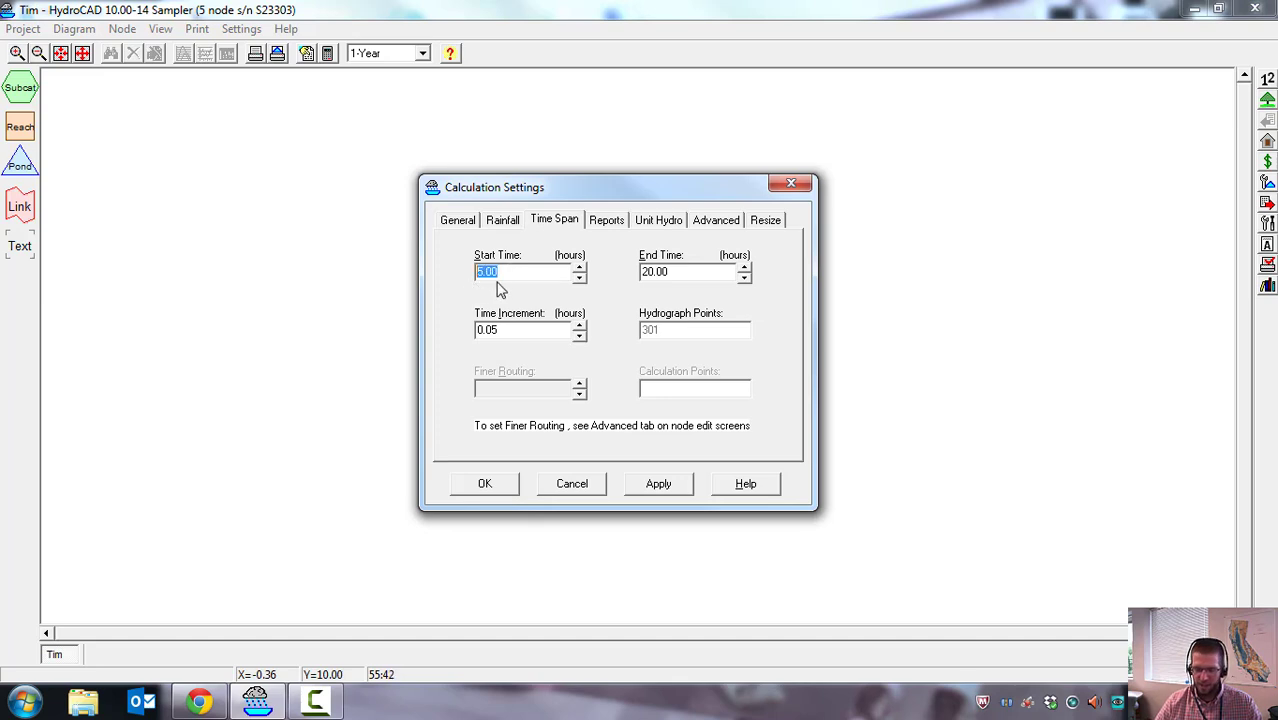
pyautogui.write('0')
pyautogui.moveTo(685, 277); pyautogui.dragTo(616, 279)
pyautogui.write('24')
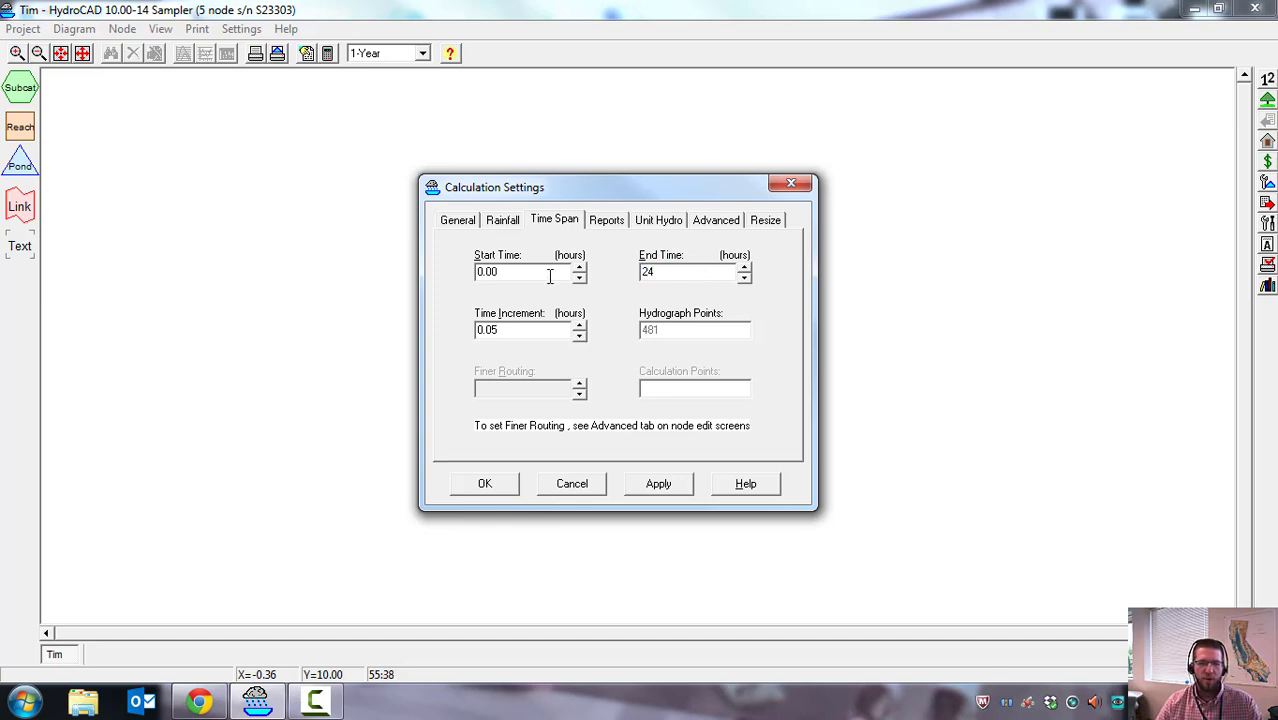
pyautogui.click(546, 274)
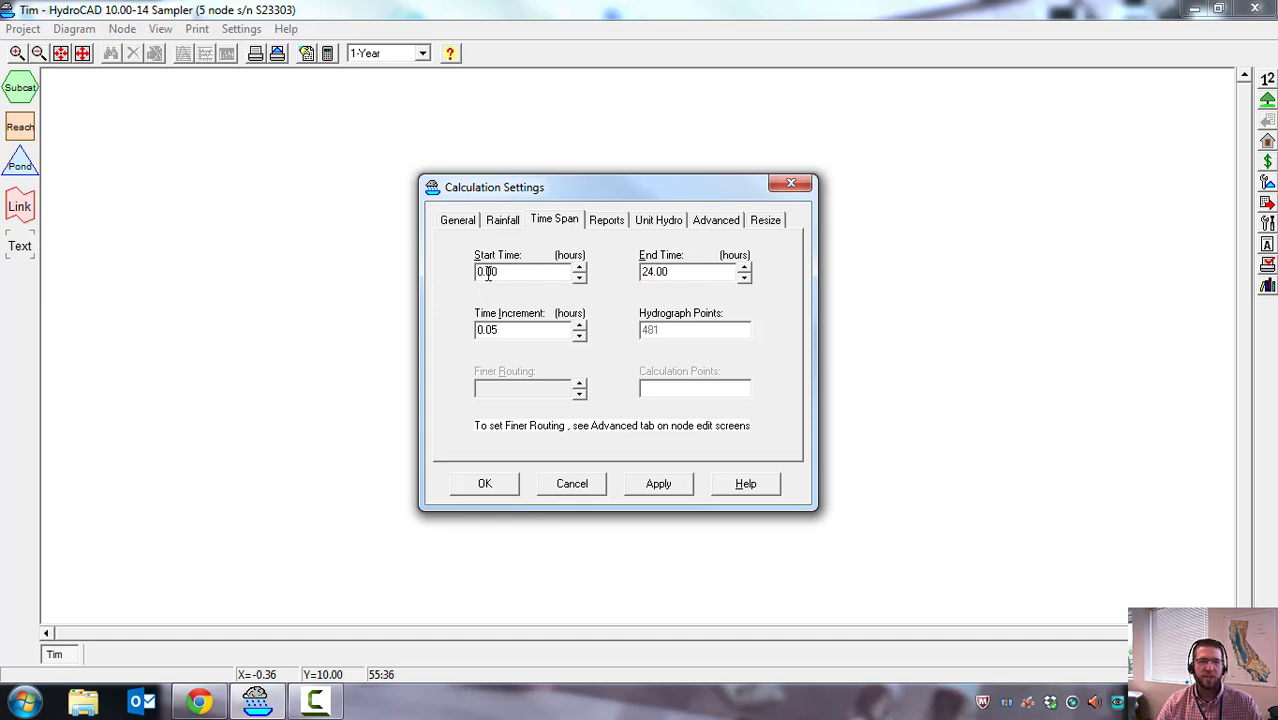
pyautogui.click(514, 333)
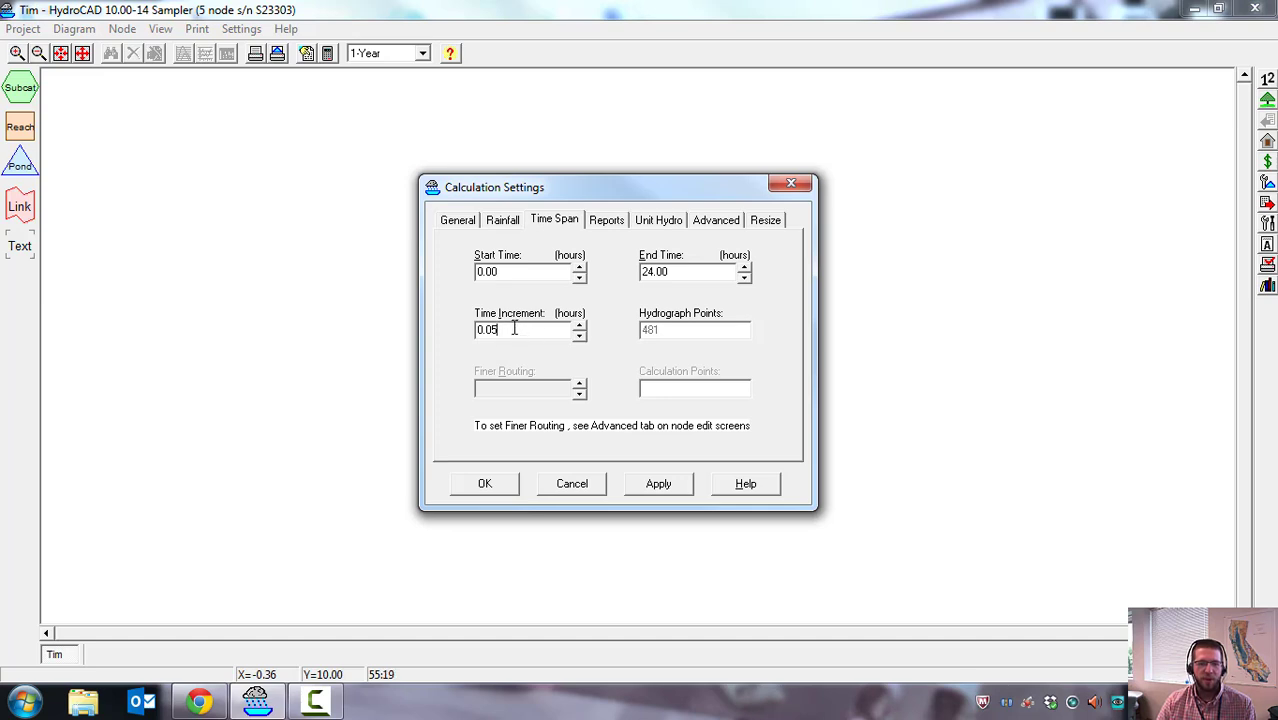
# Review the report, unit hydrograph, advanced, pipe resize and rainfall settings, and accept the calculation settings.
pyautogui.click(605, 221)
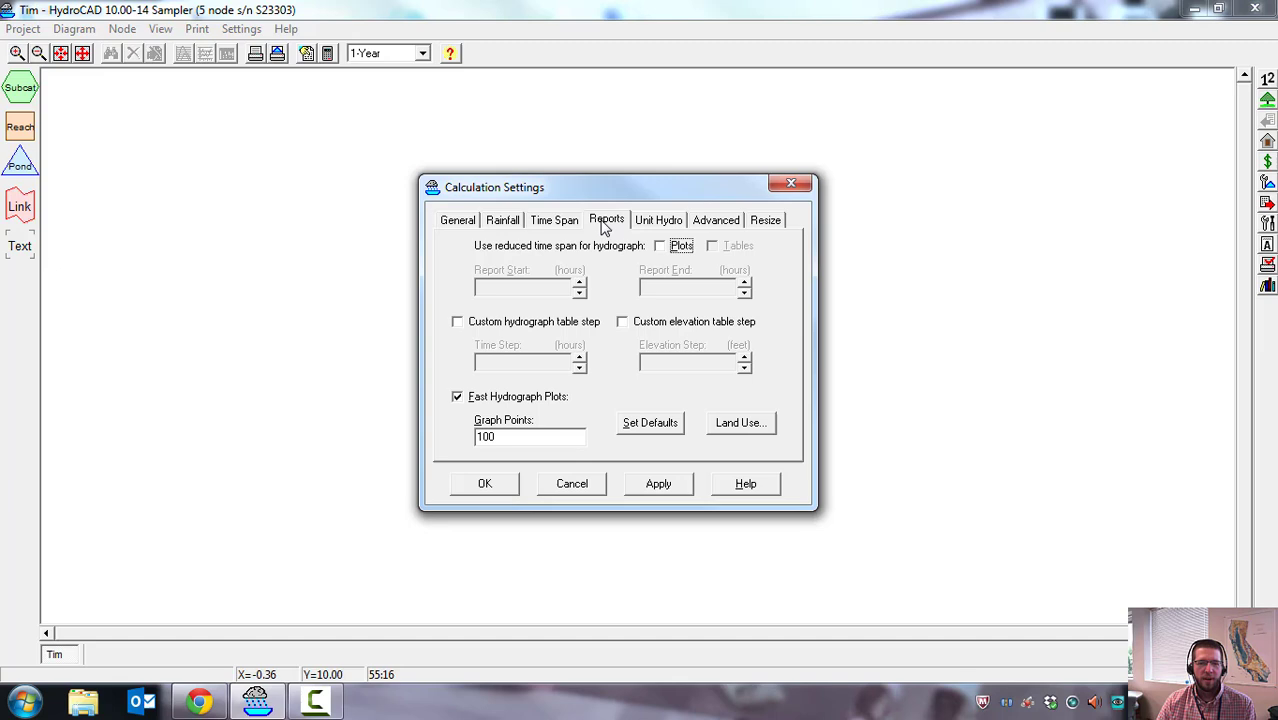
pyautogui.click(658, 224)
pyautogui.click(719, 223)
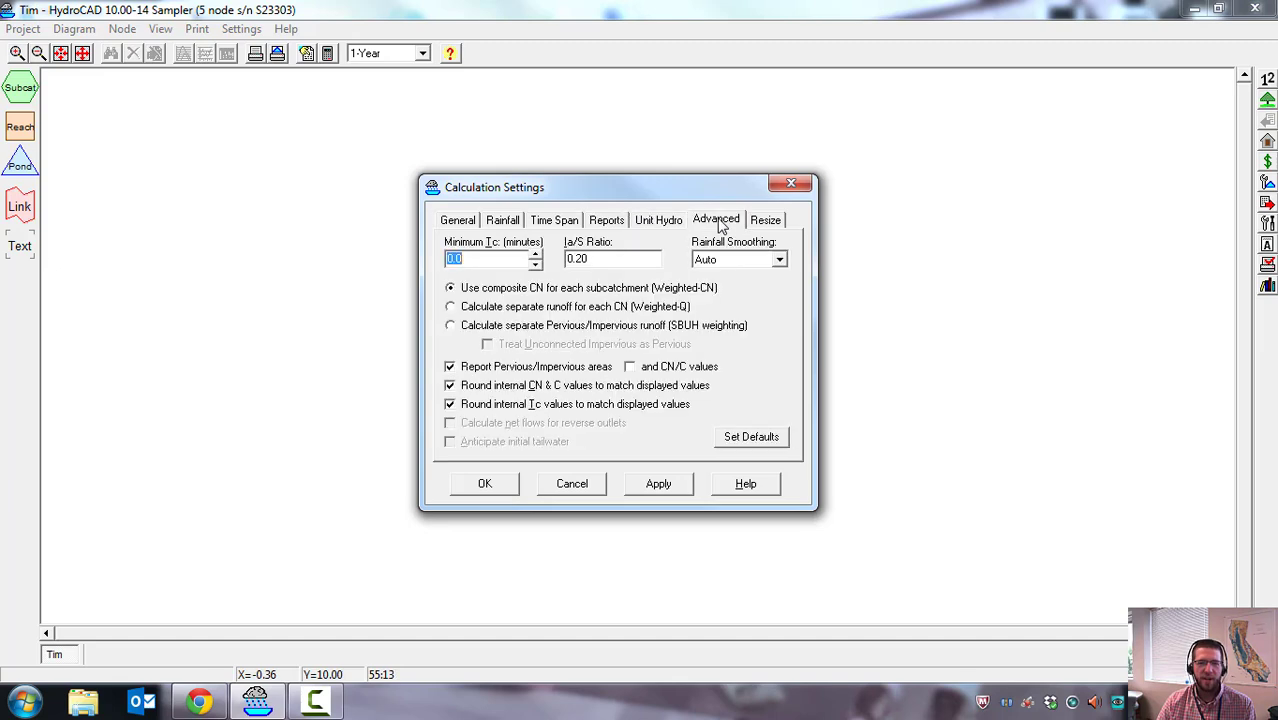
pyautogui.click(763, 222)
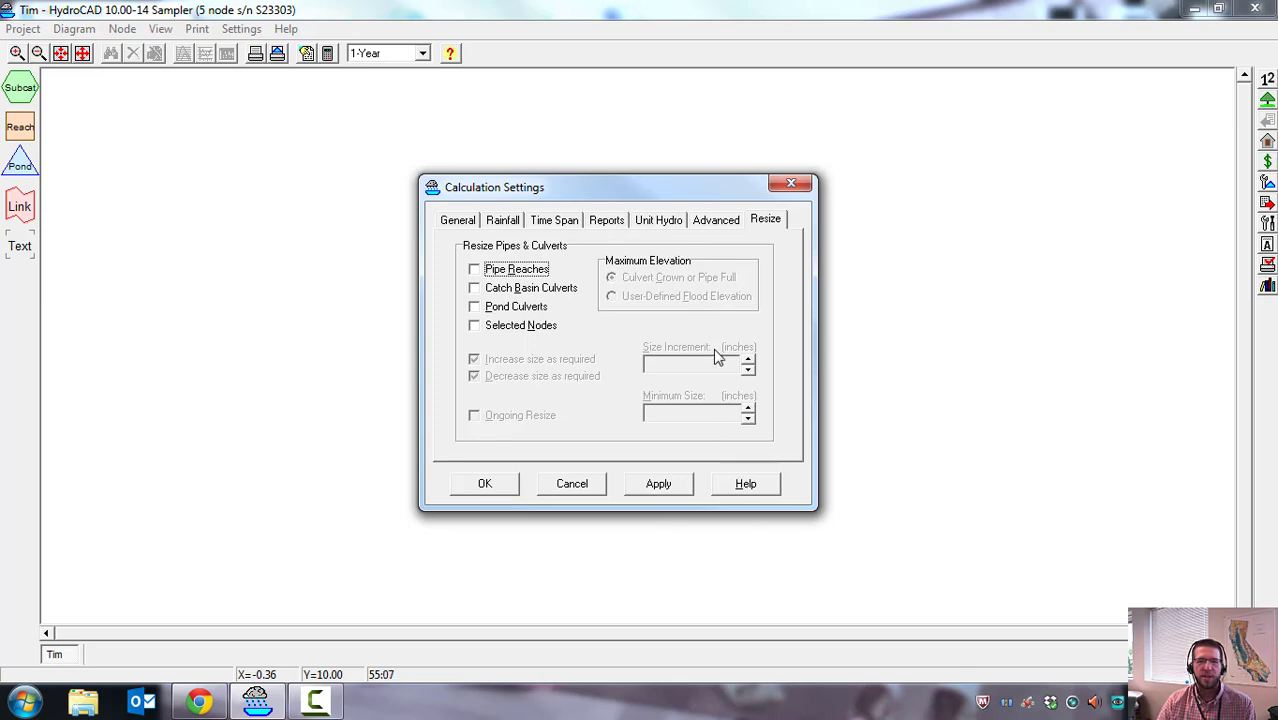
pyautogui.click(712, 222)
pyautogui.click(607, 222)
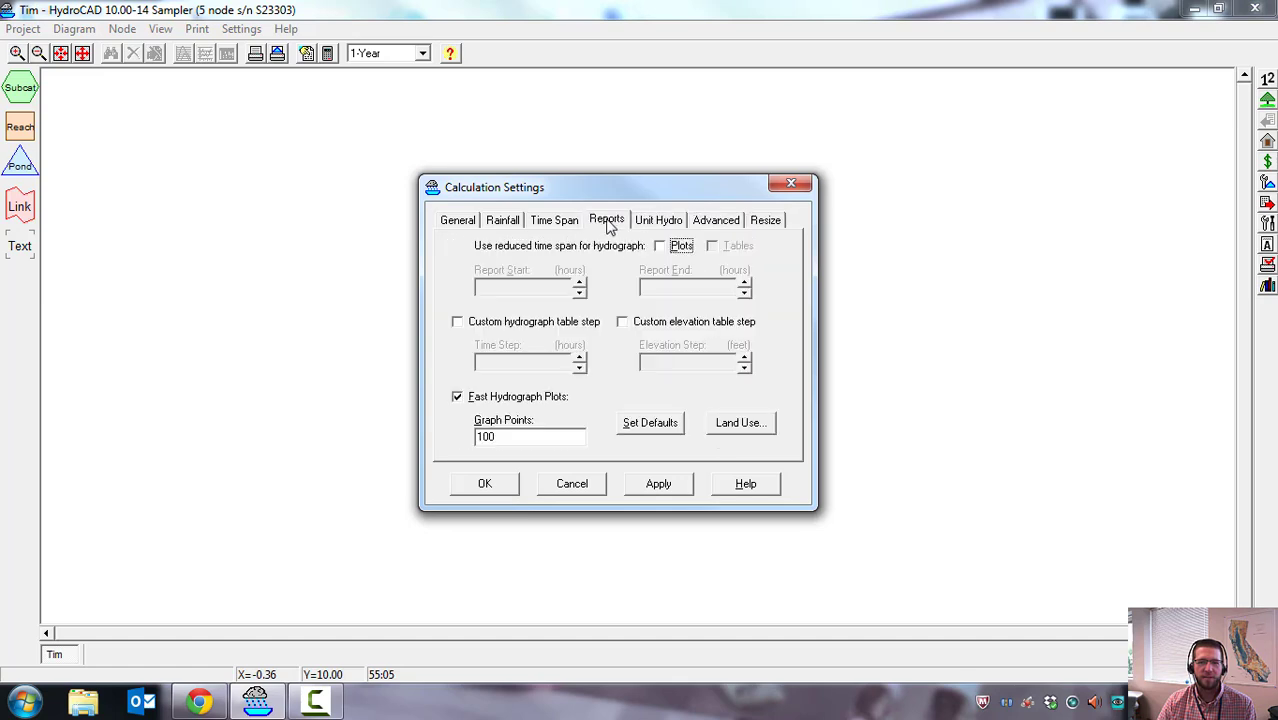
pyautogui.click(548, 222)
pyautogui.click(502, 222)
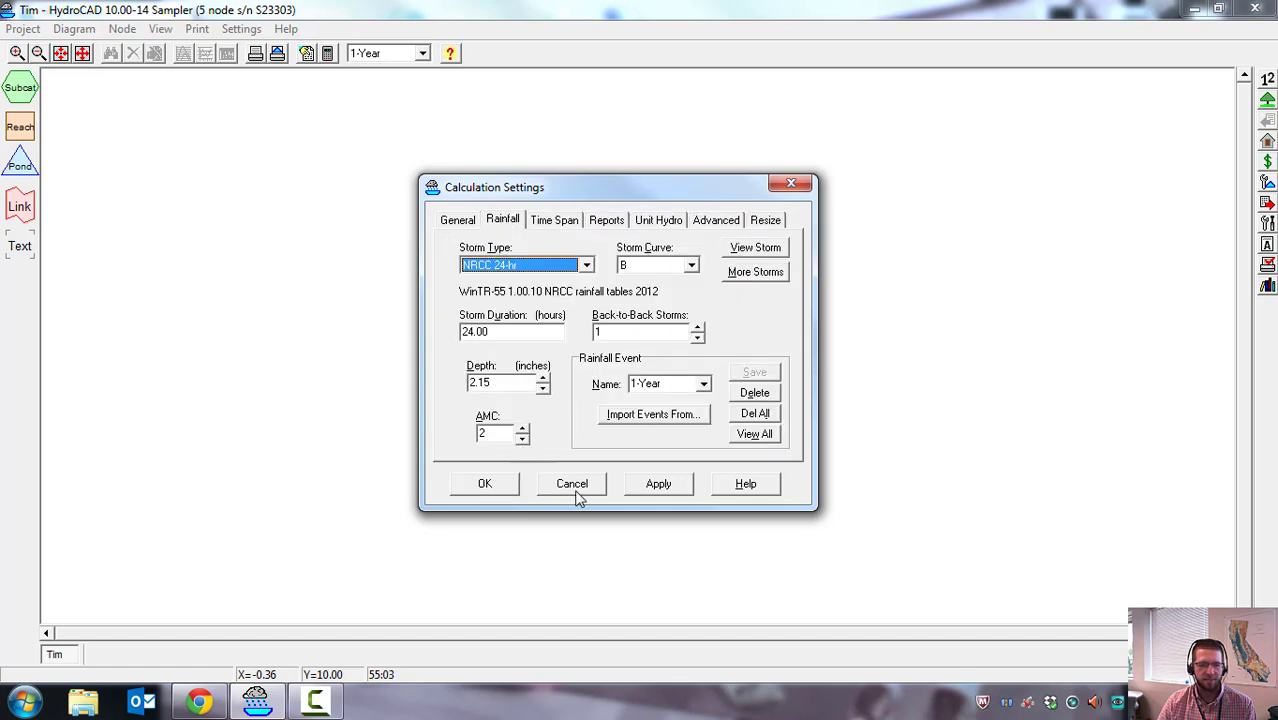
pyautogui.click(662, 486)
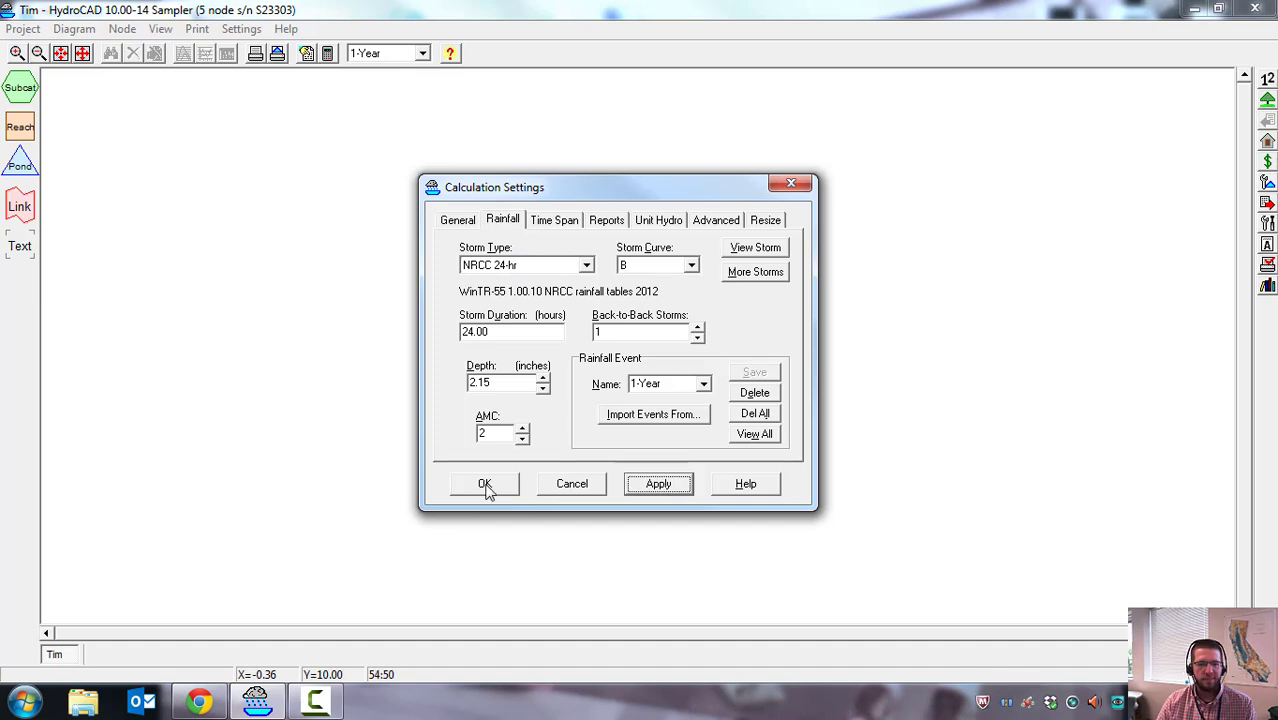
pyautogui.click(485, 485)
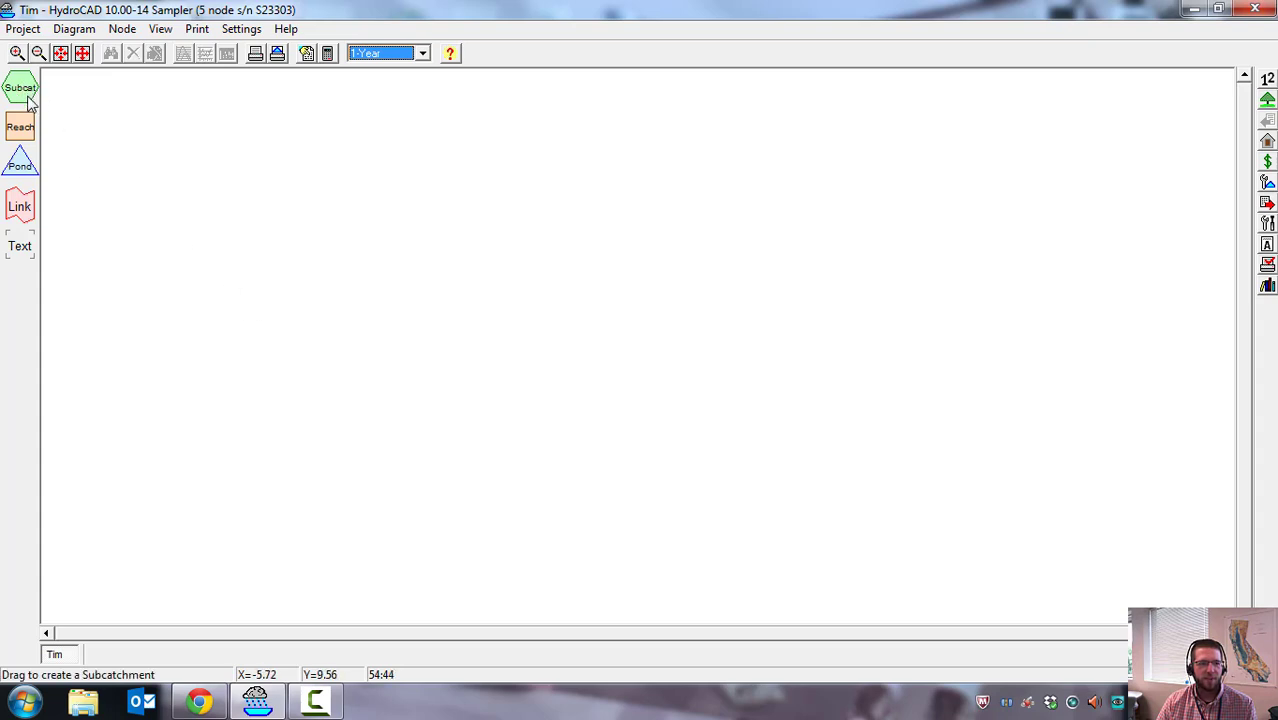
# Add a subcatchment node near the middle of the routing diagram and name it North Field.
pyautogui.moveTo(22, 90); pyautogui.dragTo(573, 337)
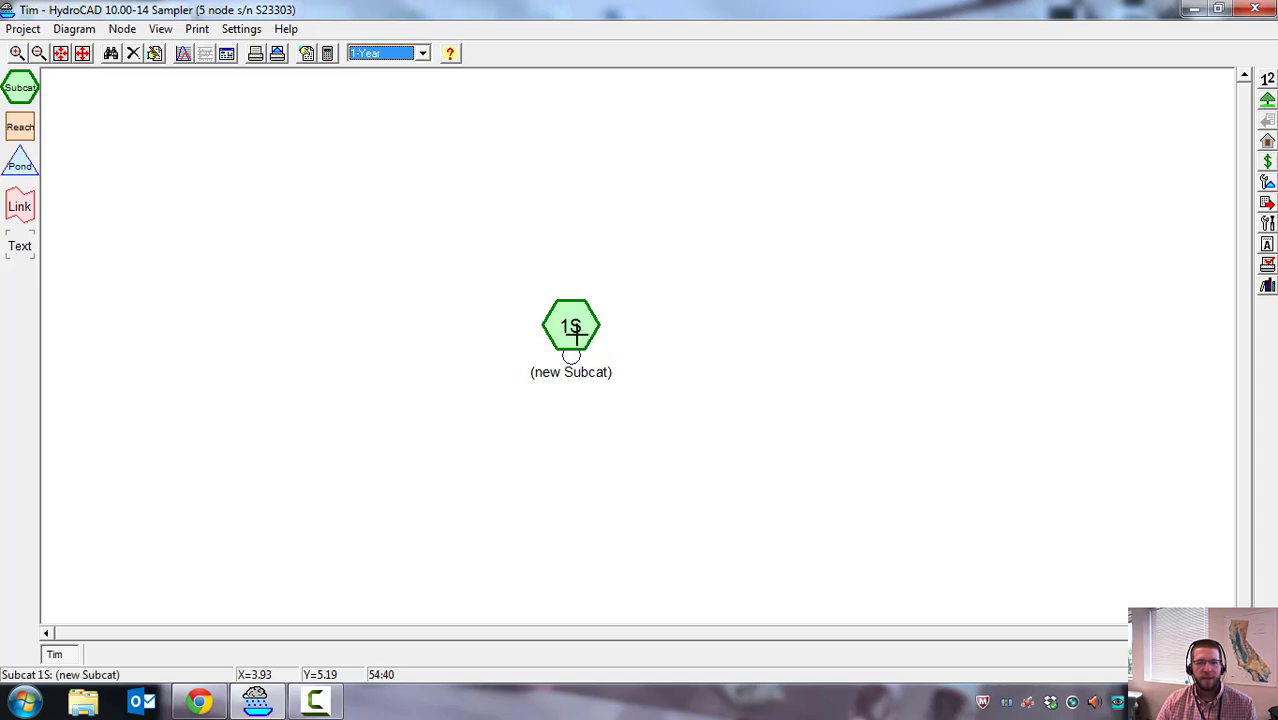
pyautogui.rightClick(575, 330)
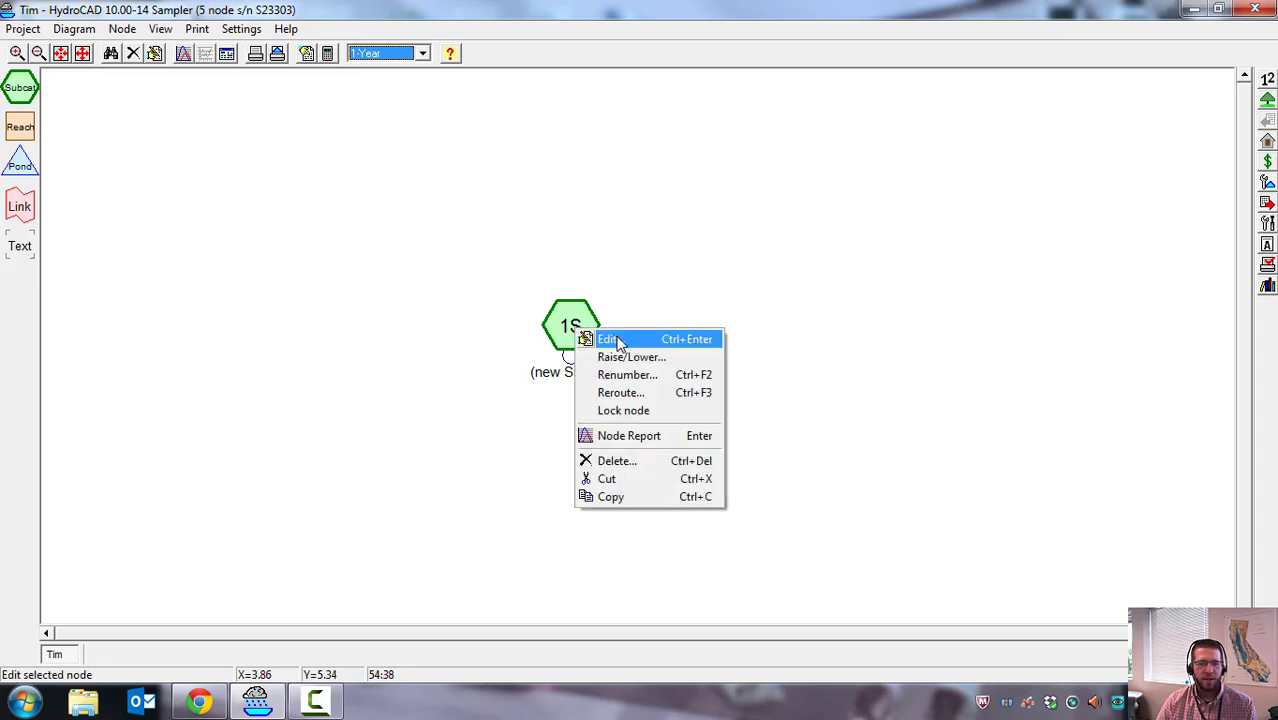
pyautogui.click(622, 341)
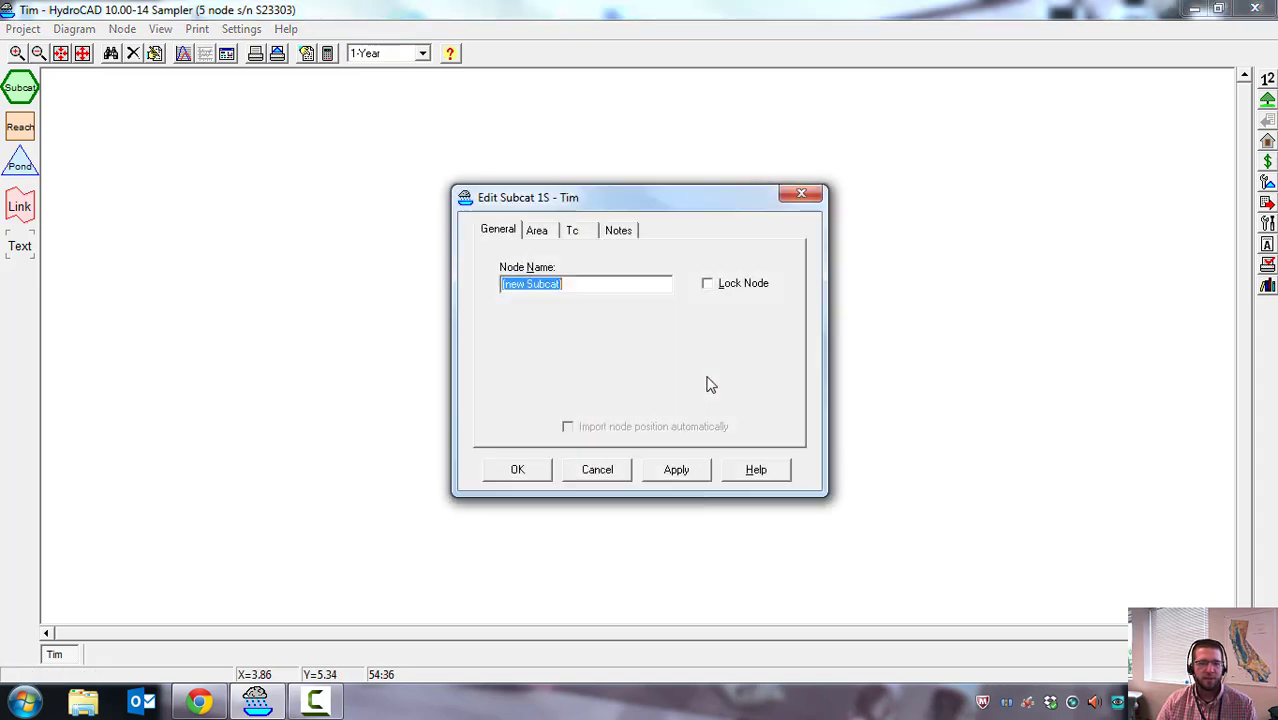
pyautogui.moveTo(612, 204); pyautogui.dragTo(780, 232)
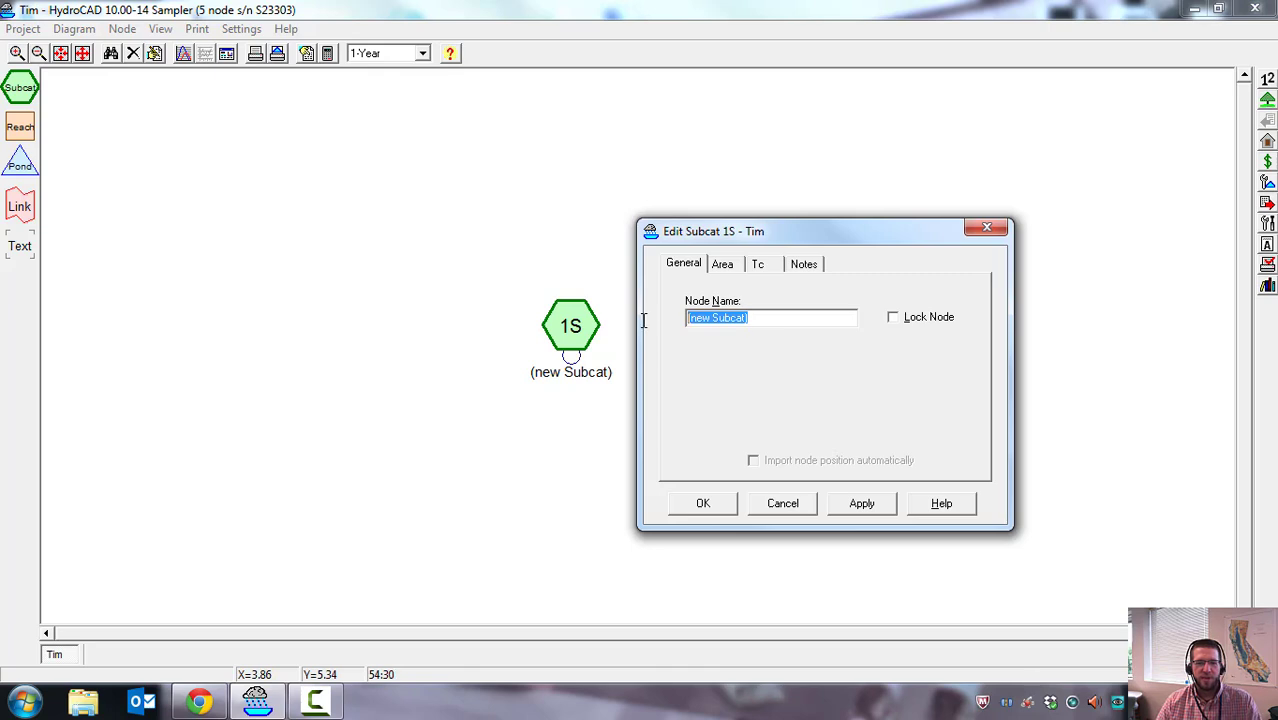
pyautogui.write('North Field')
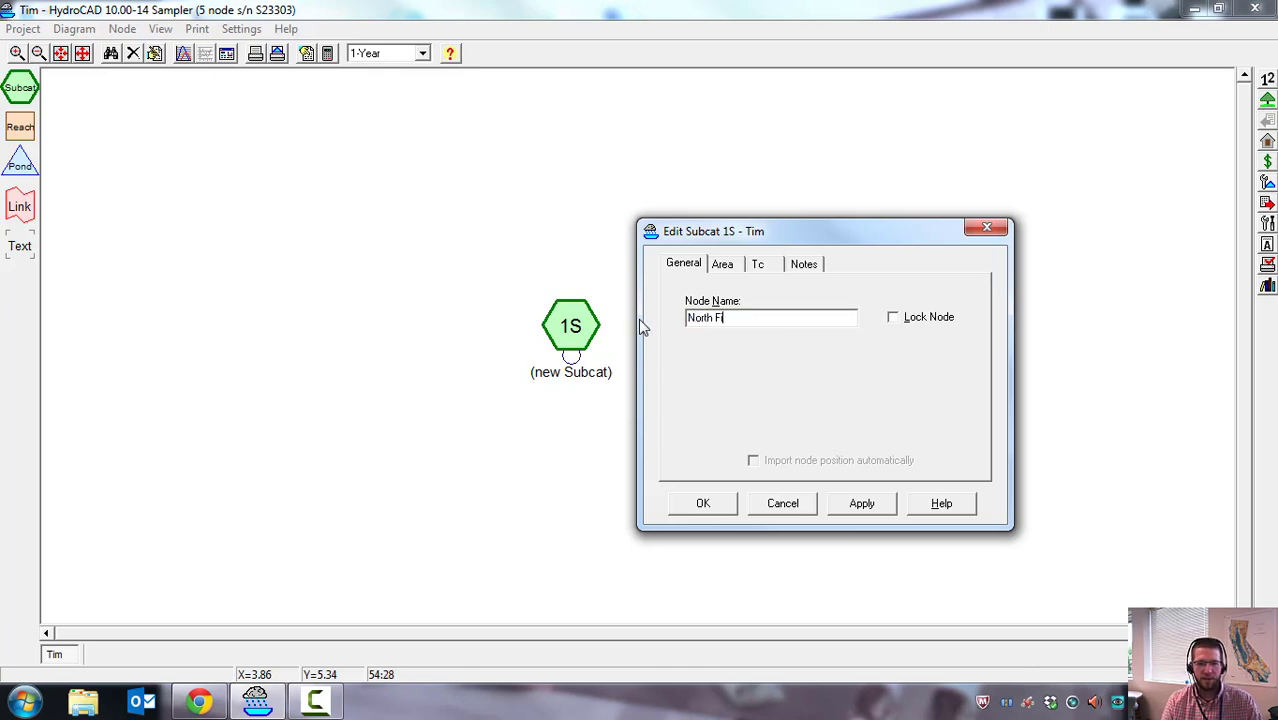
# Assign the curve number for fallow bare soil, soil group D, to the subcatchment's first area line from the CN lookup table.
pyautogui.click(727, 264)
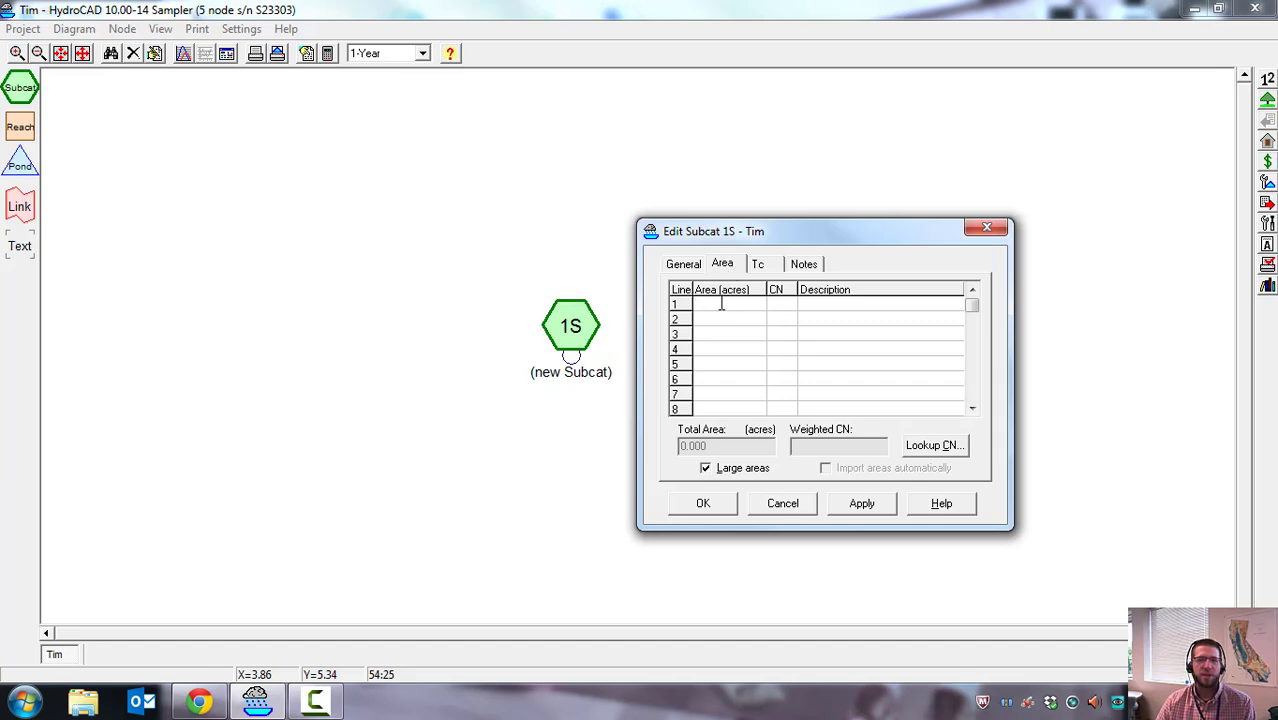
pyautogui.click(776, 307)
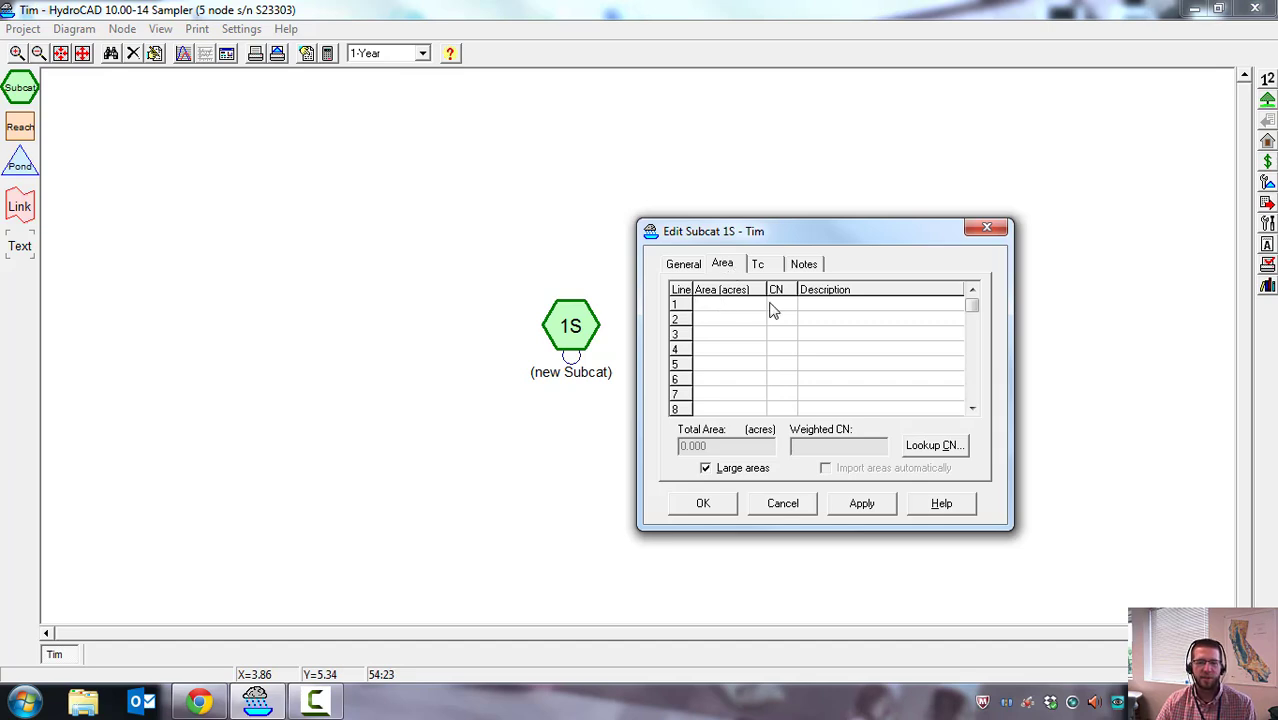
pyautogui.click(783, 310)
pyautogui.click(930, 447)
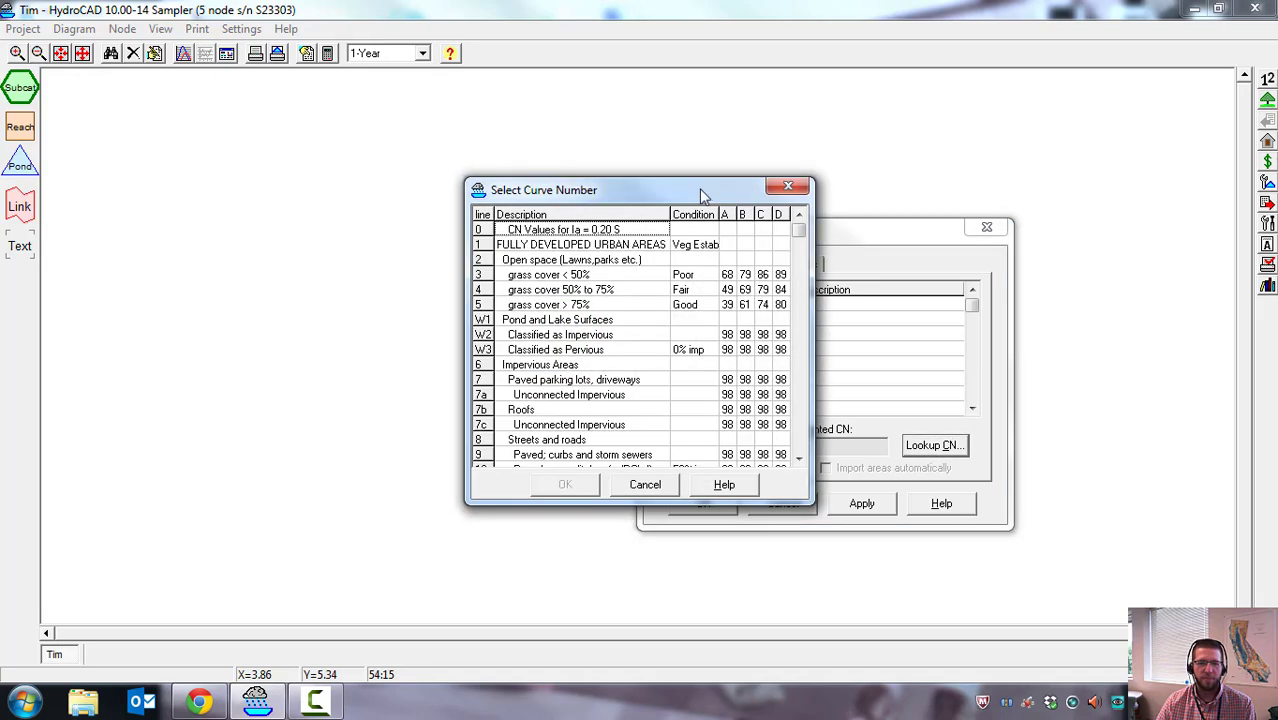
pyautogui.moveTo(699, 188); pyautogui.dragTo(462, 136)
pyautogui.moveTo(582, 455); pyautogui.dragTo(795, 613)
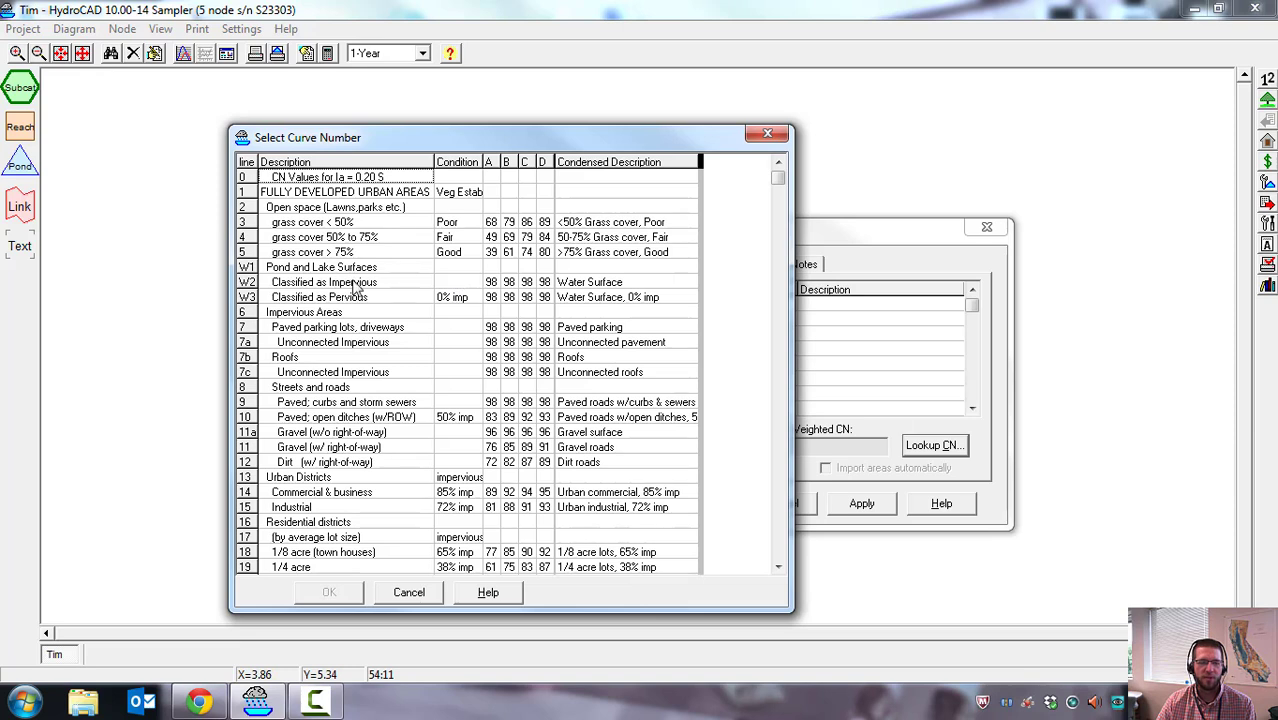
pyautogui.scroll(-5, 313, 271)
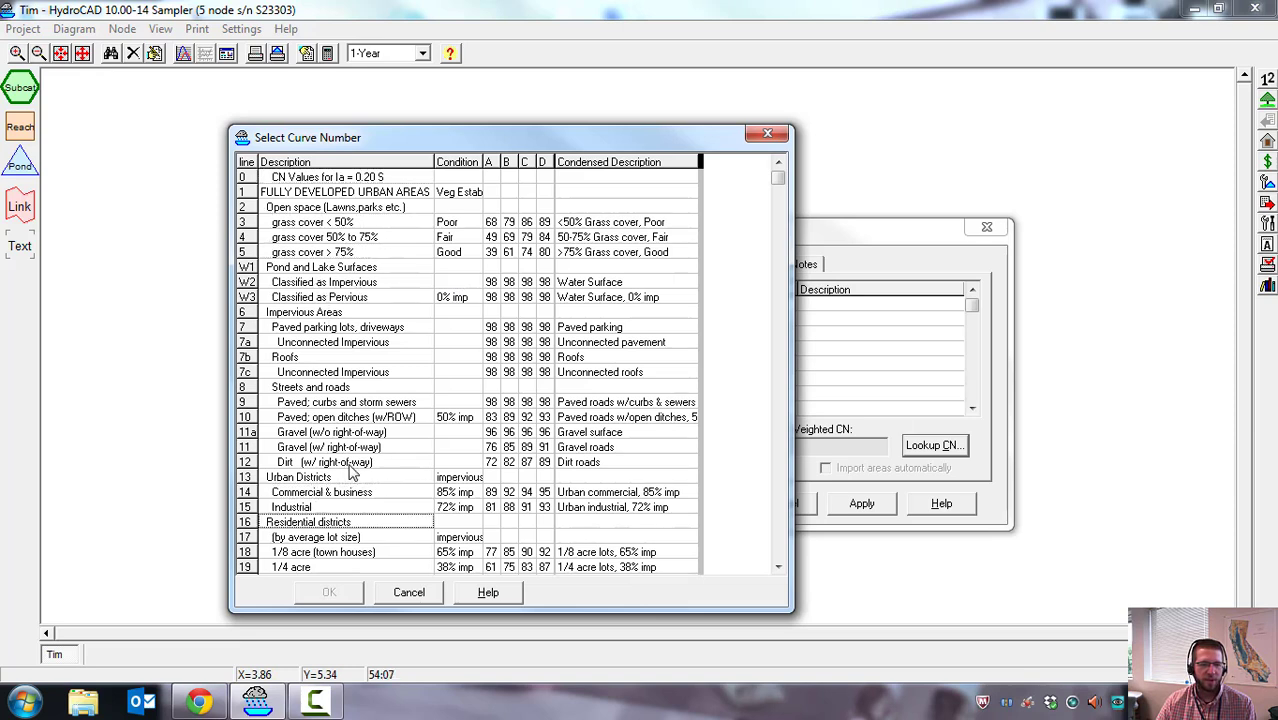
pyautogui.click(779, 567)
pyautogui.click(779, 568)
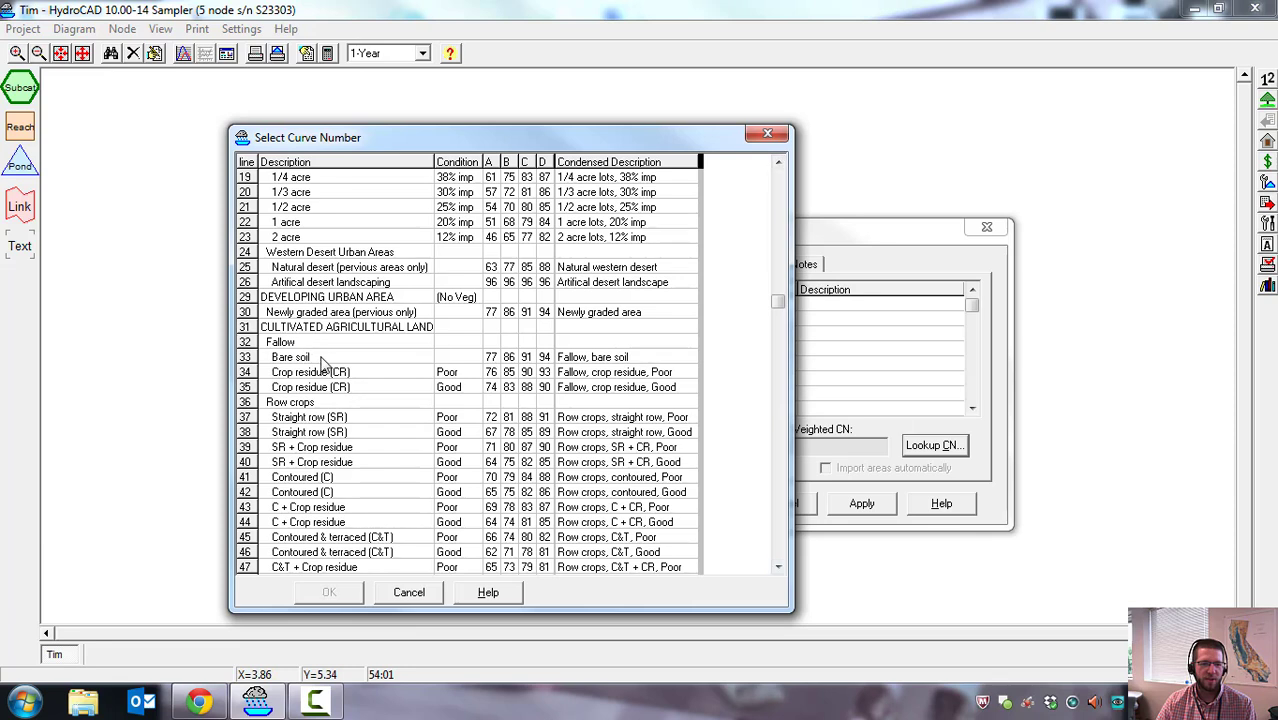
pyautogui.click(525, 358)
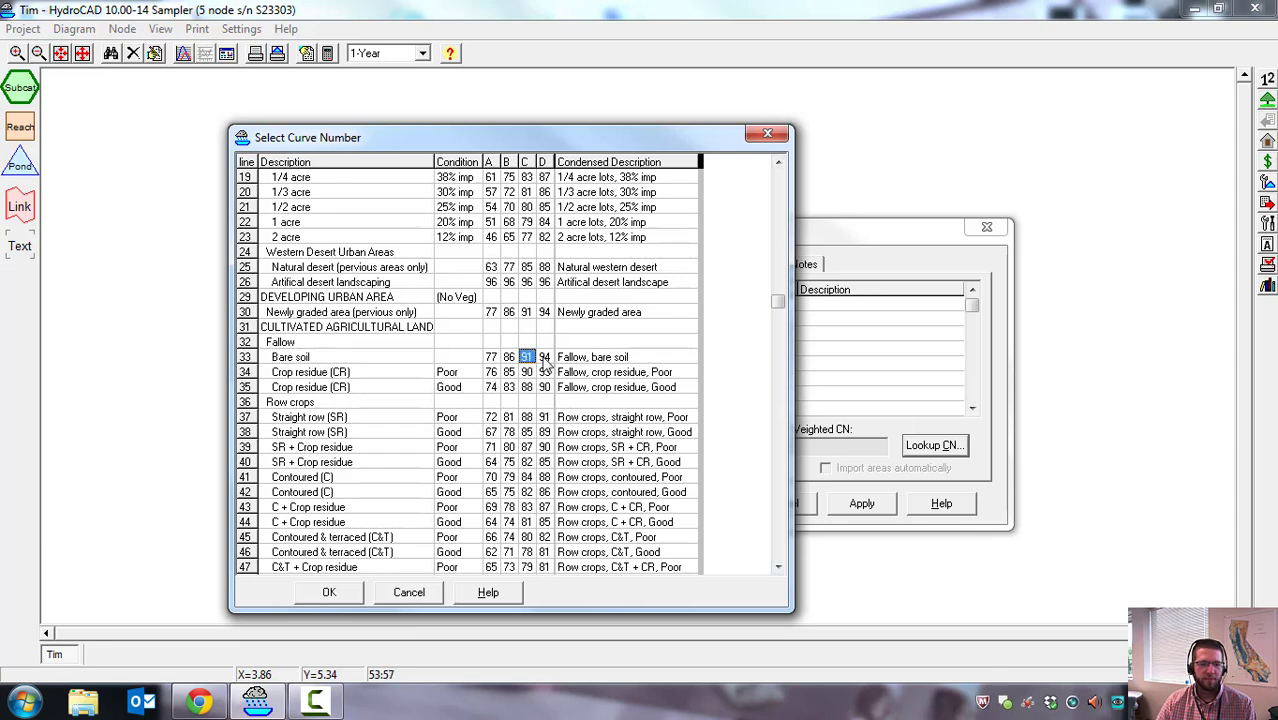
pyautogui.click(544, 358)
pyautogui.doubleClick(545, 358)
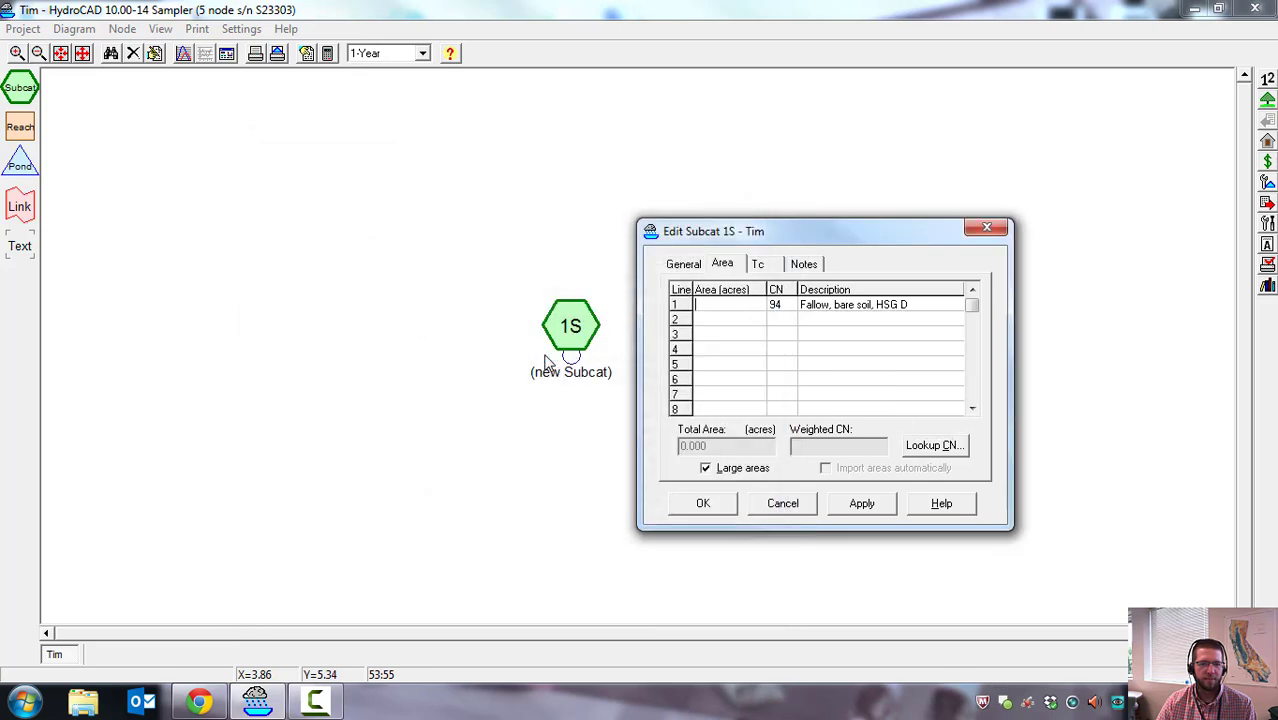
# Assign the curve number for poor-condition straight row crops, soil group B, to the second area line from the CN lookup table.
pyautogui.click(912, 449)
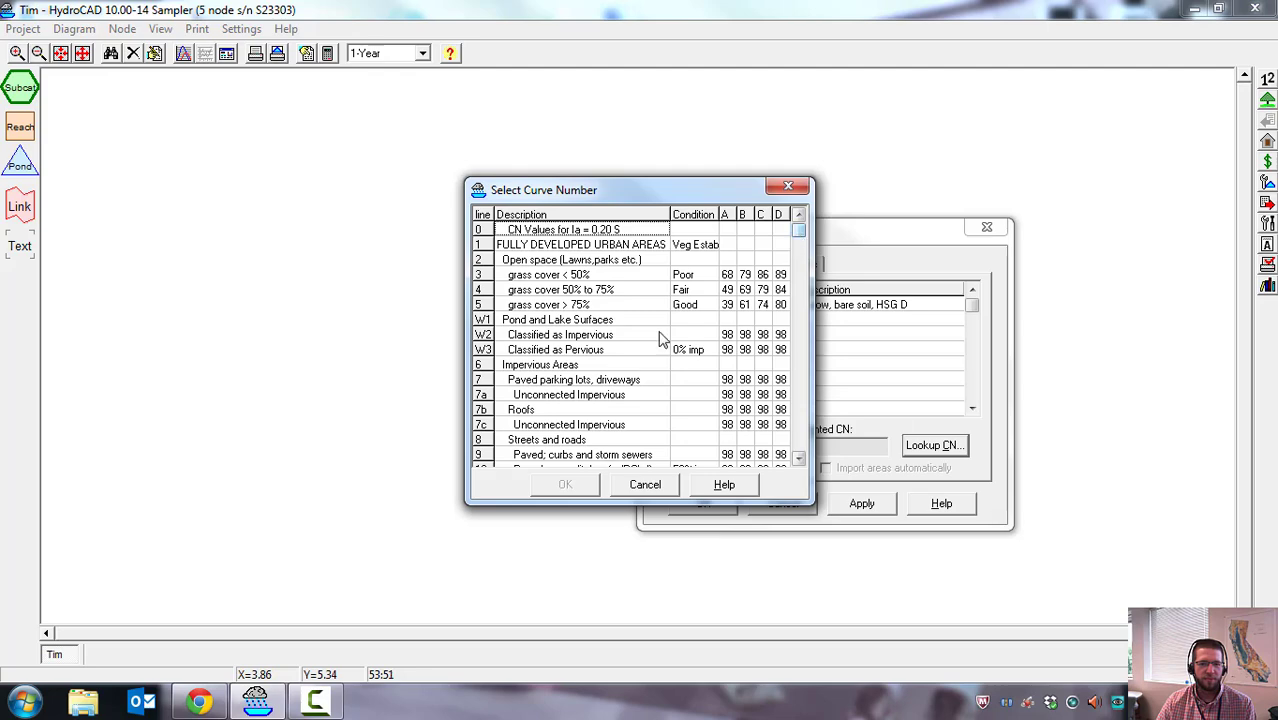
pyautogui.click(545, 382)
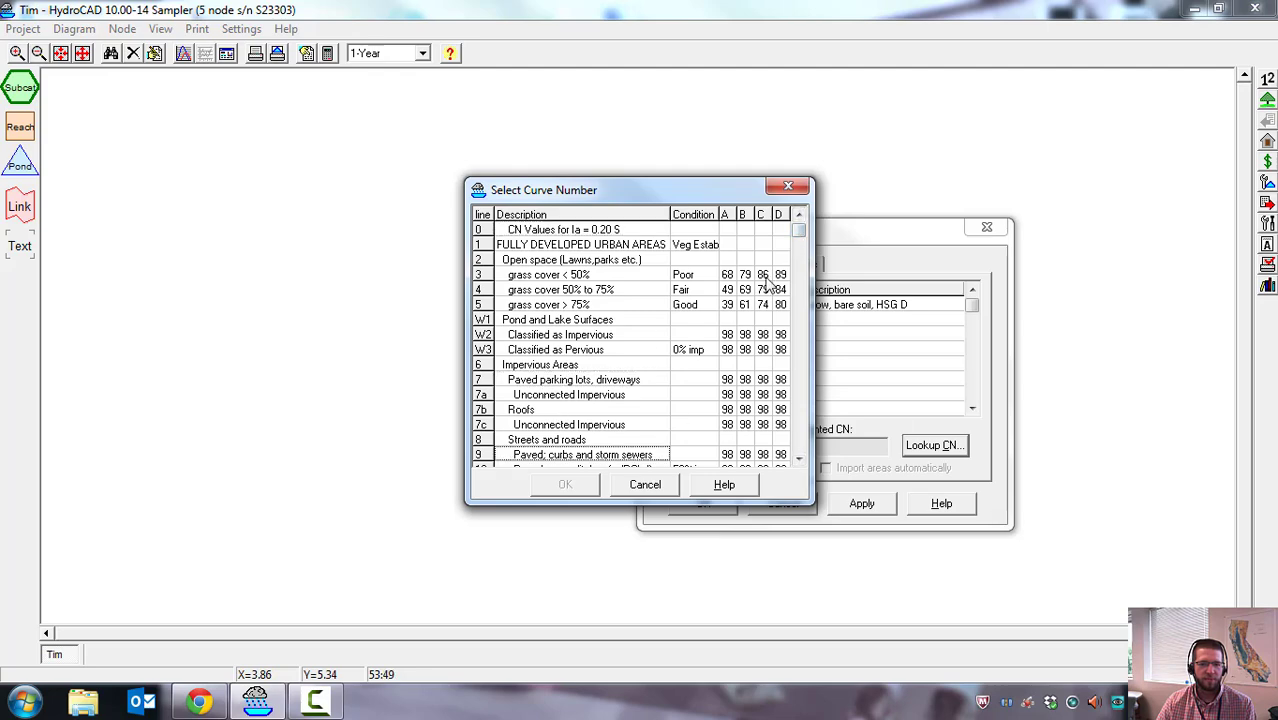
pyautogui.moveTo(797, 232); pyautogui.dragTo(800, 326)
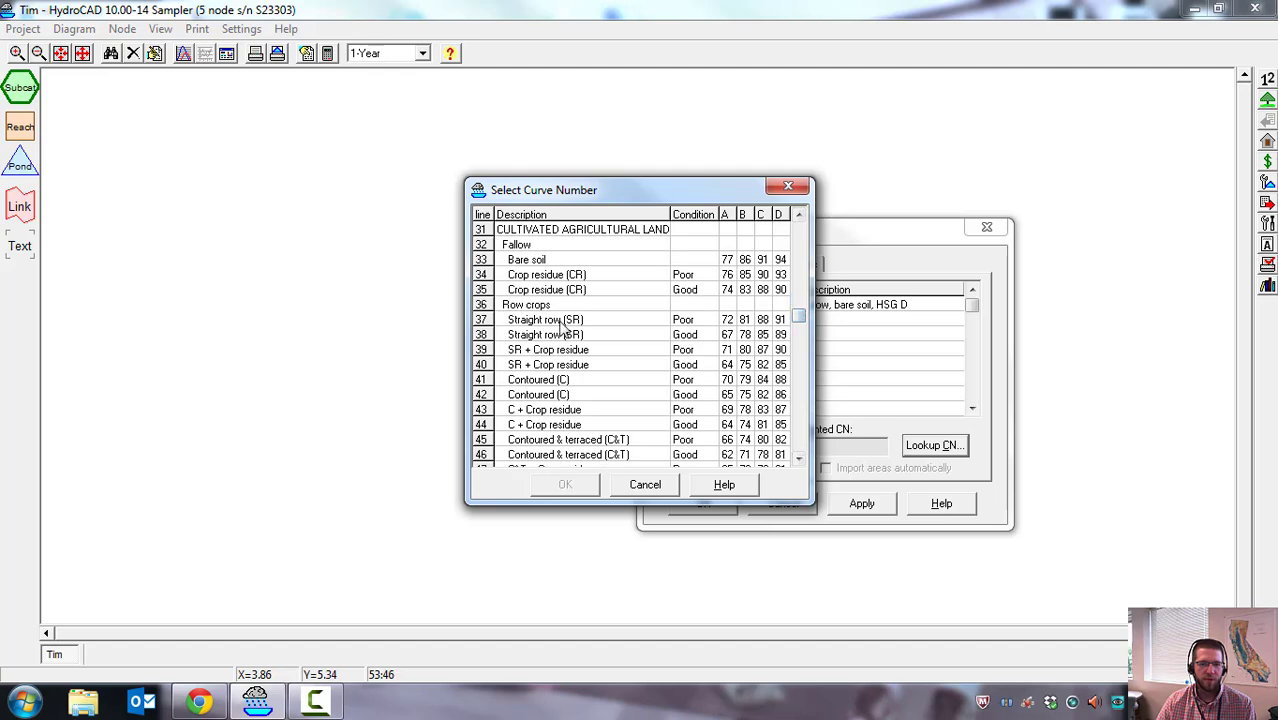
pyautogui.doubleClick(745, 320)
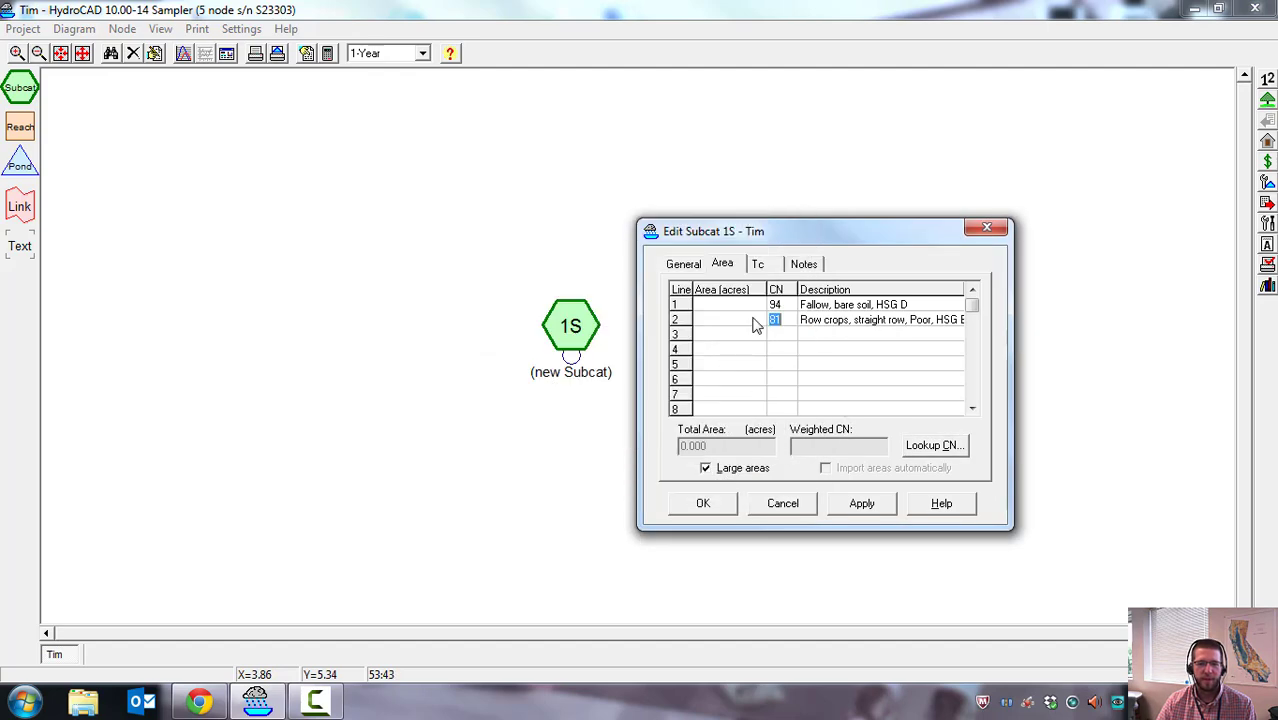
# Set the subcatchment areas to 15 acres for the fallow bare soil and 12 acres for the row crops.
pyautogui.click(735, 306)
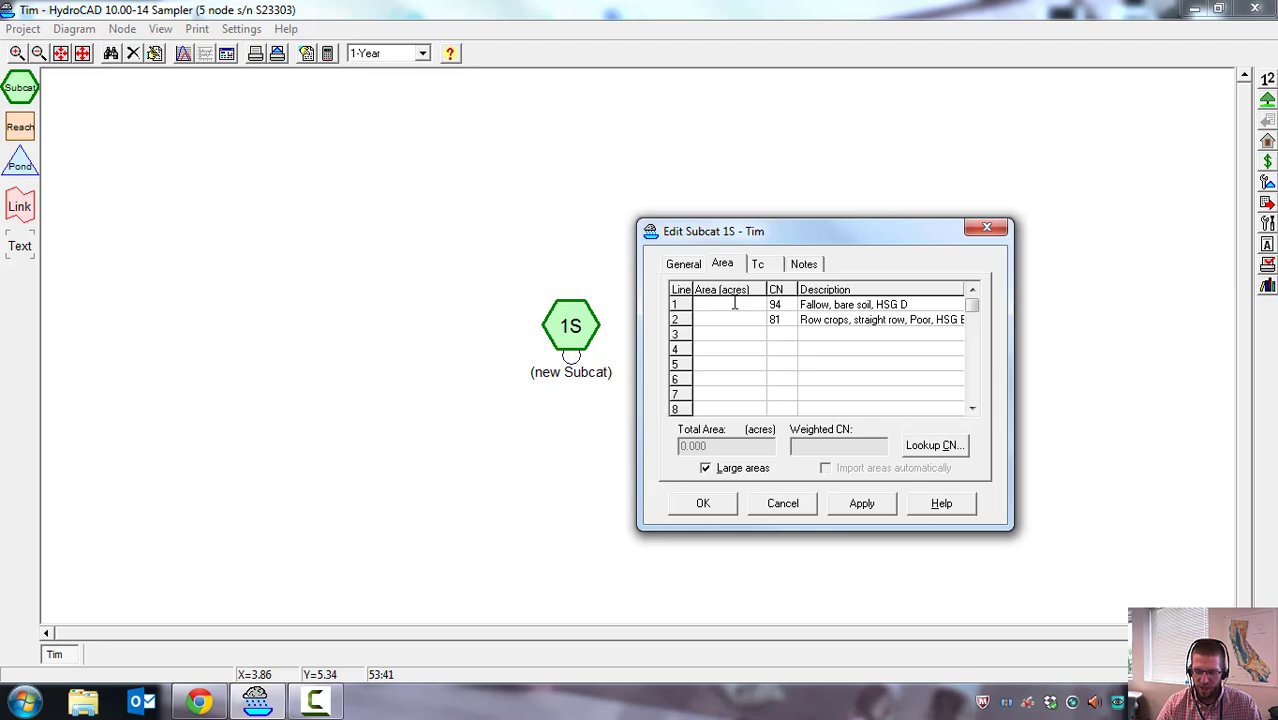
pyautogui.write('15')
pyautogui.click(722, 320)
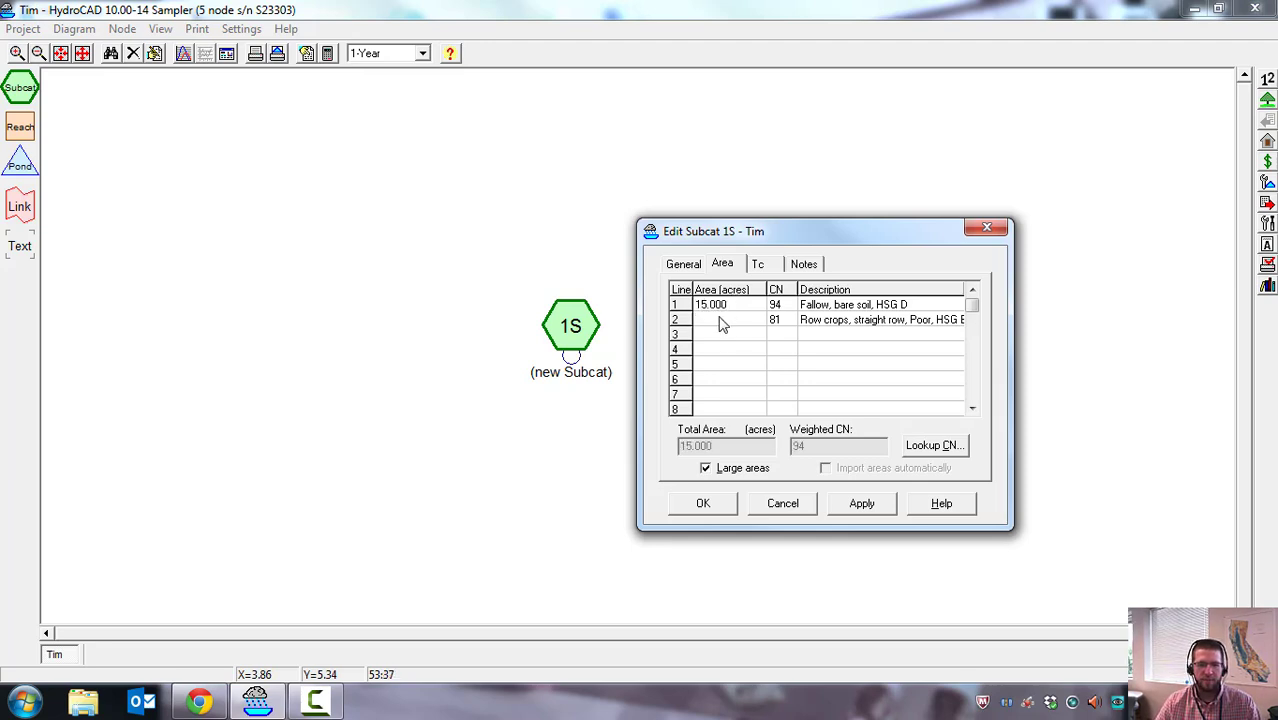
pyautogui.write('12')
pyautogui.click(750, 343)
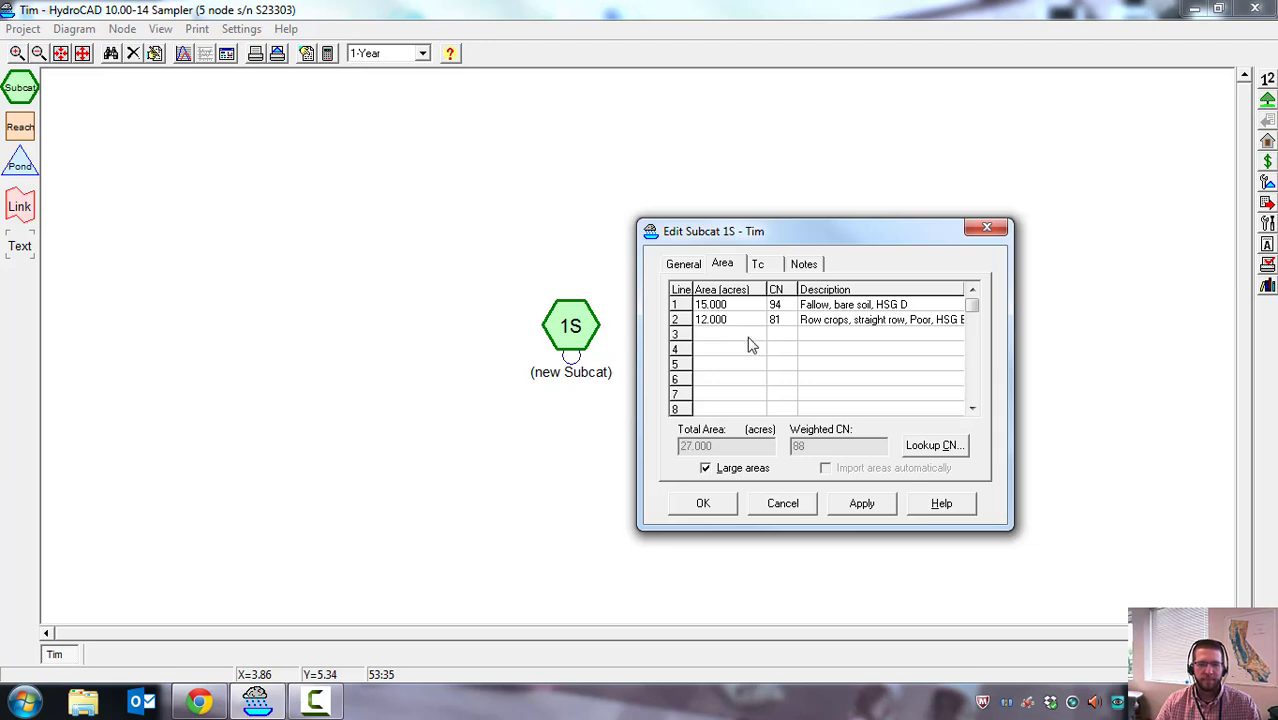
# Examine the inputs required by the Lag/CN method for time of concentration, and close it without entering values.
pyautogui.click(758, 264)
pyautogui.moveTo(768, 231); pyautogui.dragTo(602, 231)
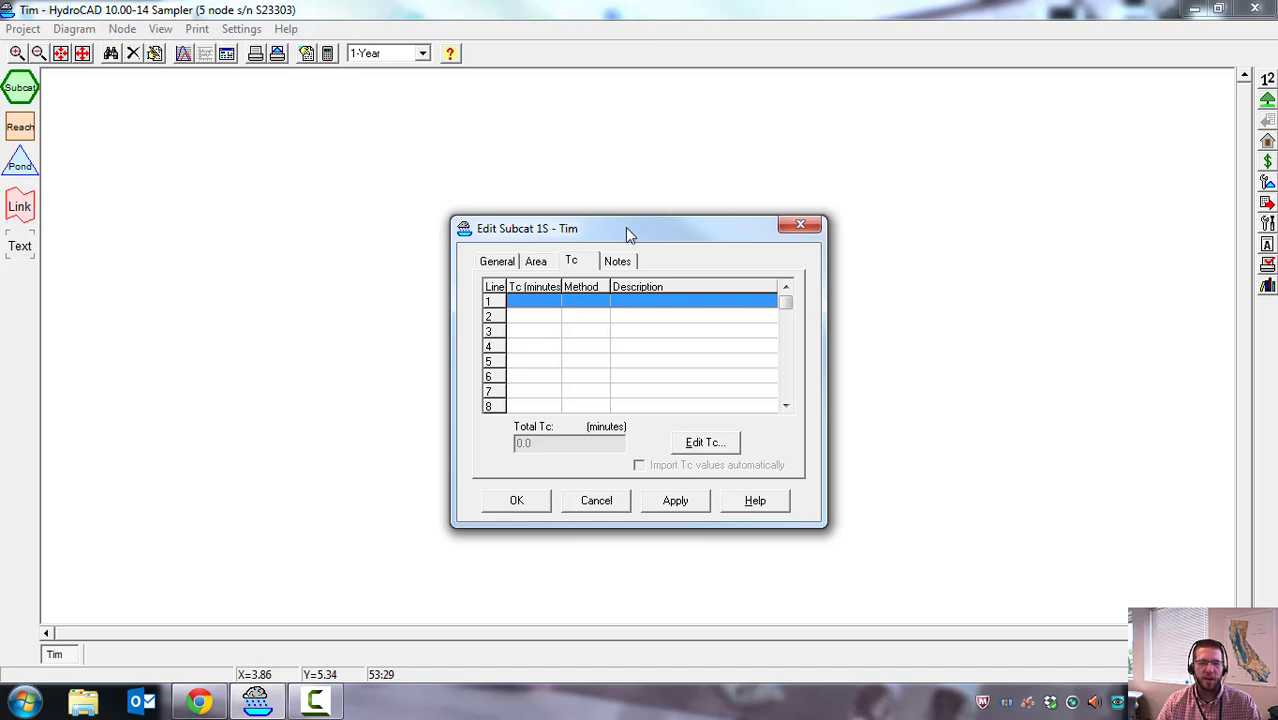
pyautogui.moveTo(625, 228); pyautogui.dragTo(671, 224)
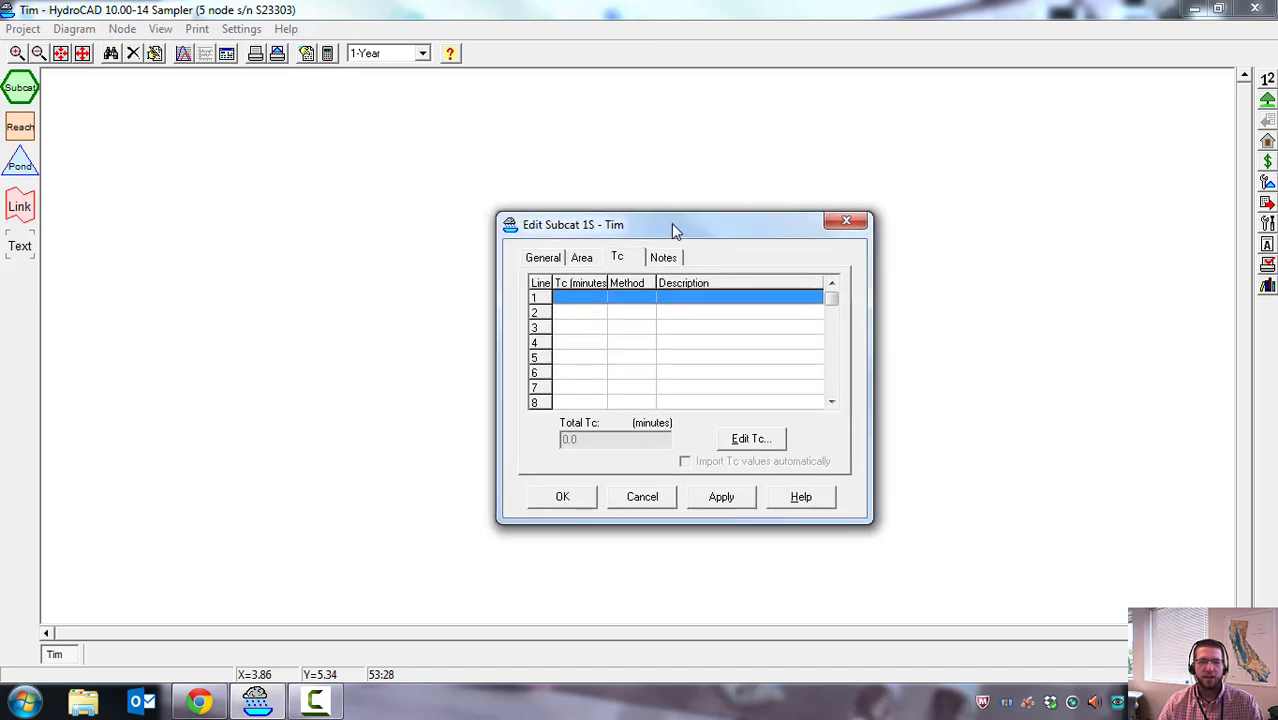
pyautogui.click(747, 443)
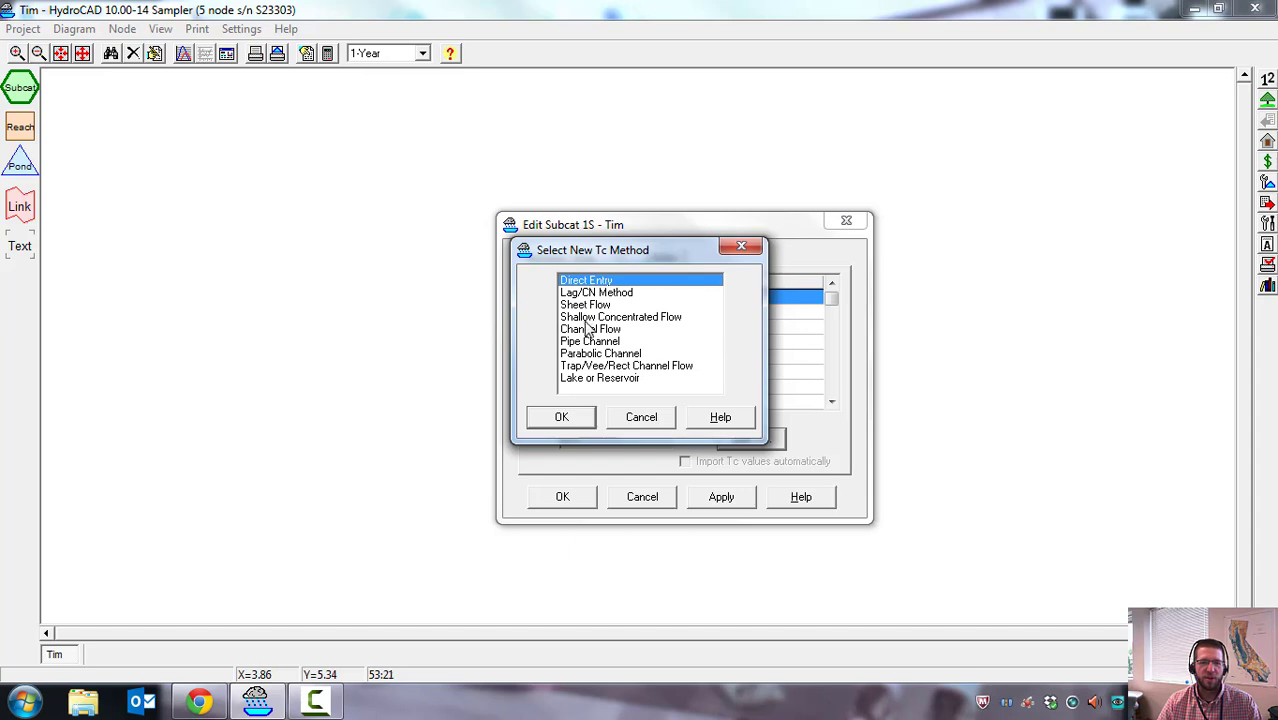
pyautogui.moveTo(610, 254); pyautogui.dragTo(776, 269)
pyautogui.doubleClick(764, 308)
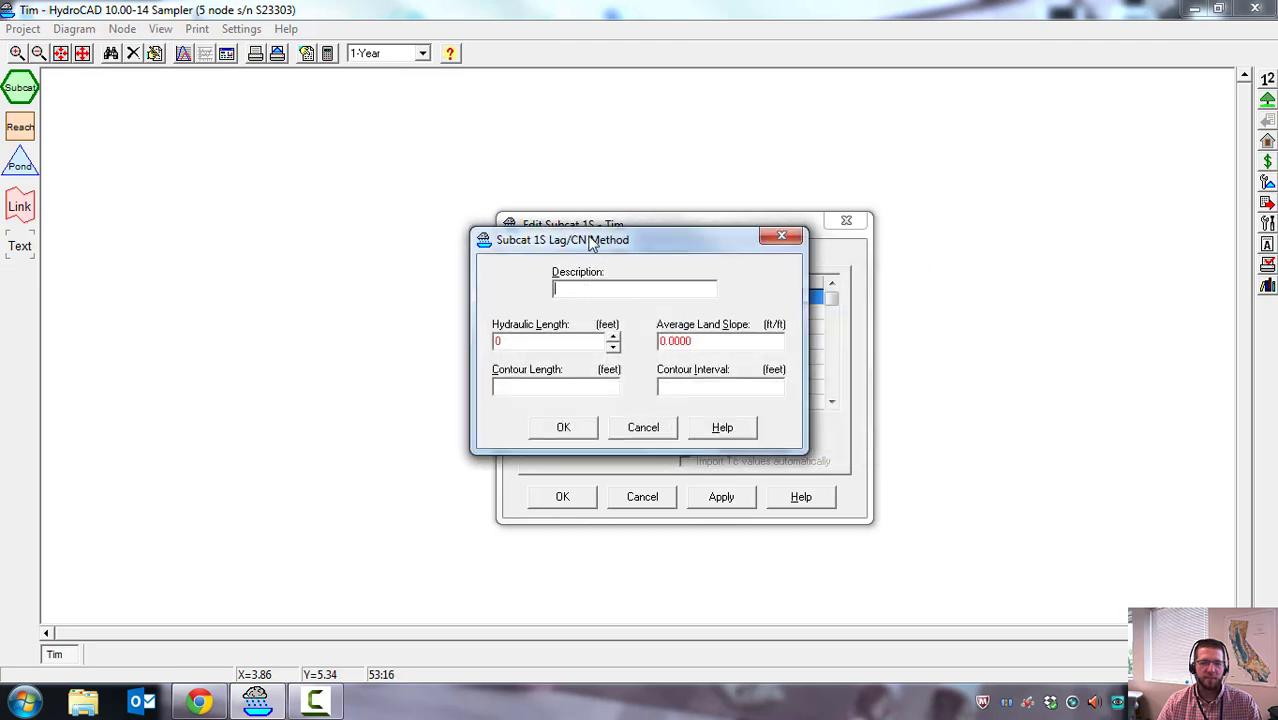
pyautogui.moveTo(592, 245); pyautogui.dragTo(614, 276)
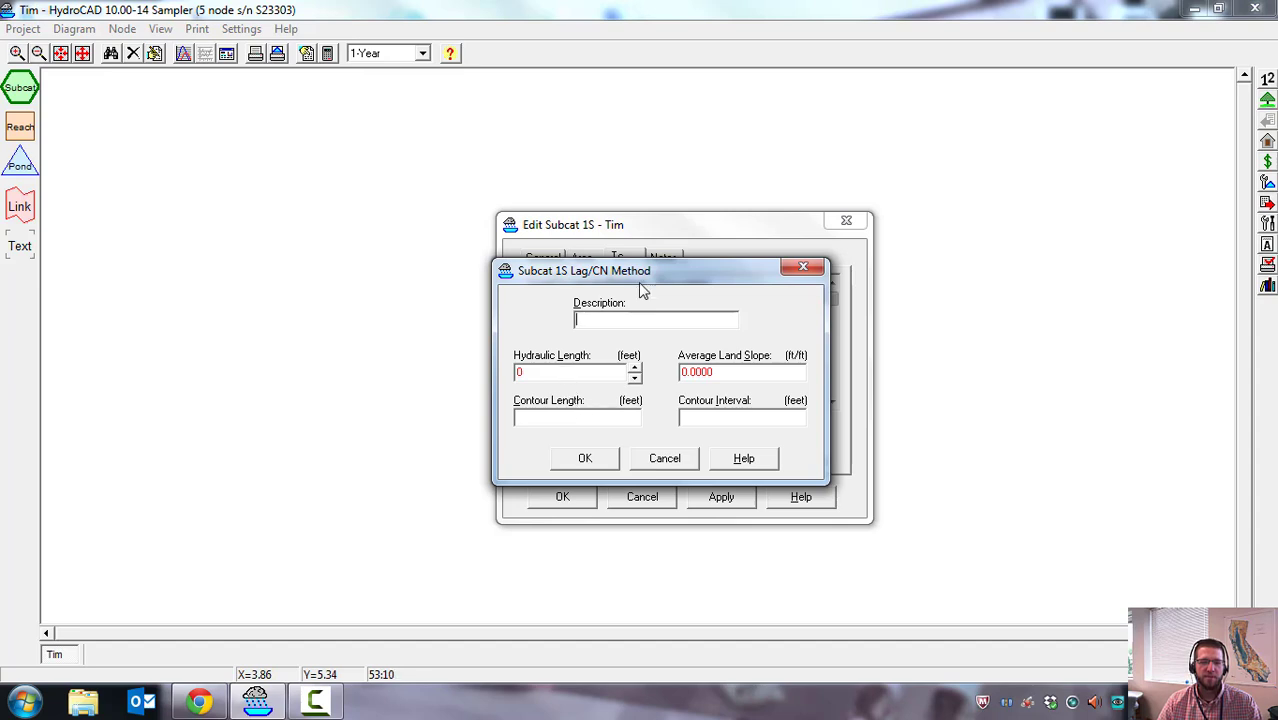
pyautogui.moveTo(672, 270); pyautogui.dragTo(314, 220)
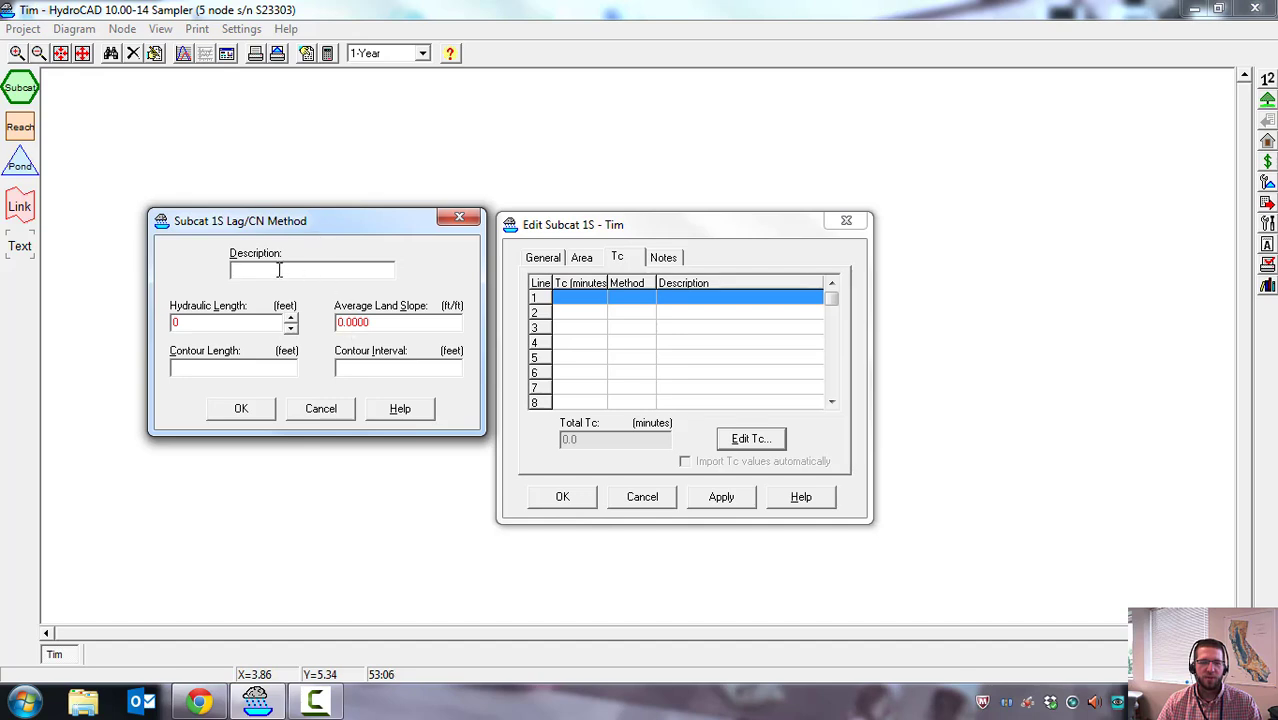
pyautogui.click(321, 408)
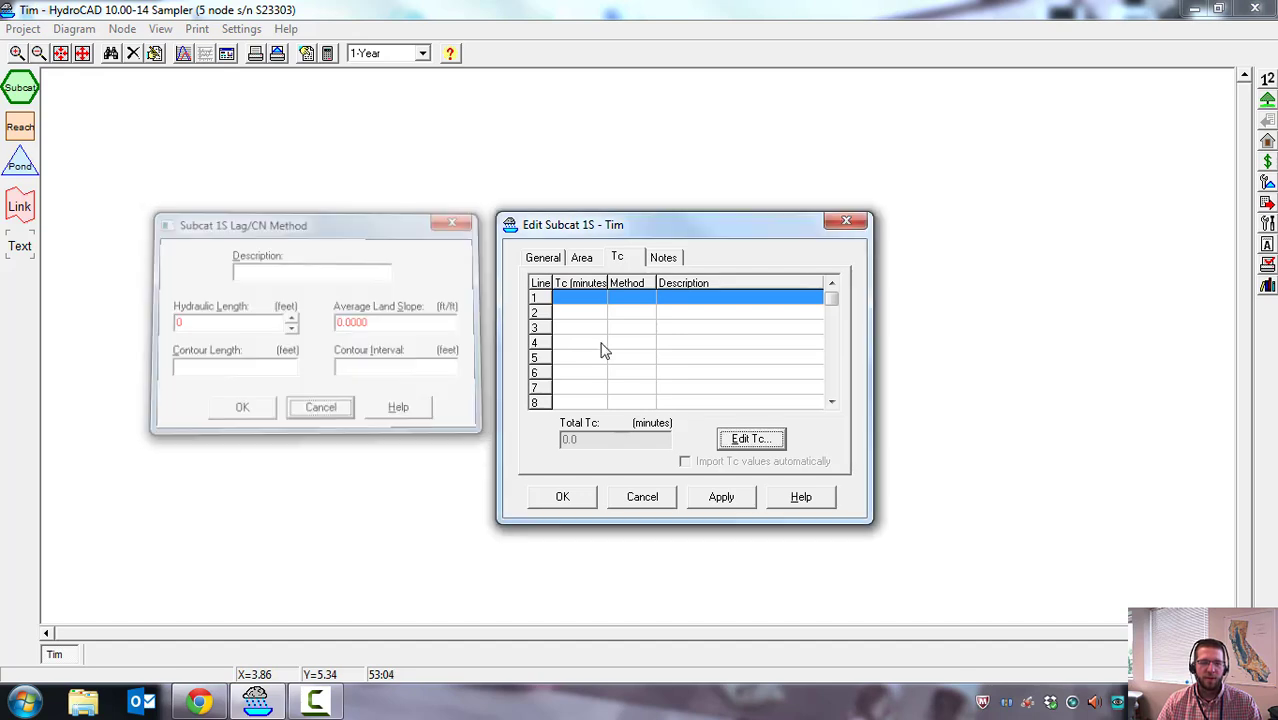
# Examine the inputs for the Sheet Flow and Shallow Concentrated Flow methods, closing each without entering values.
pyautogui.click(750, 439)
pyautogui.click(596, 304)
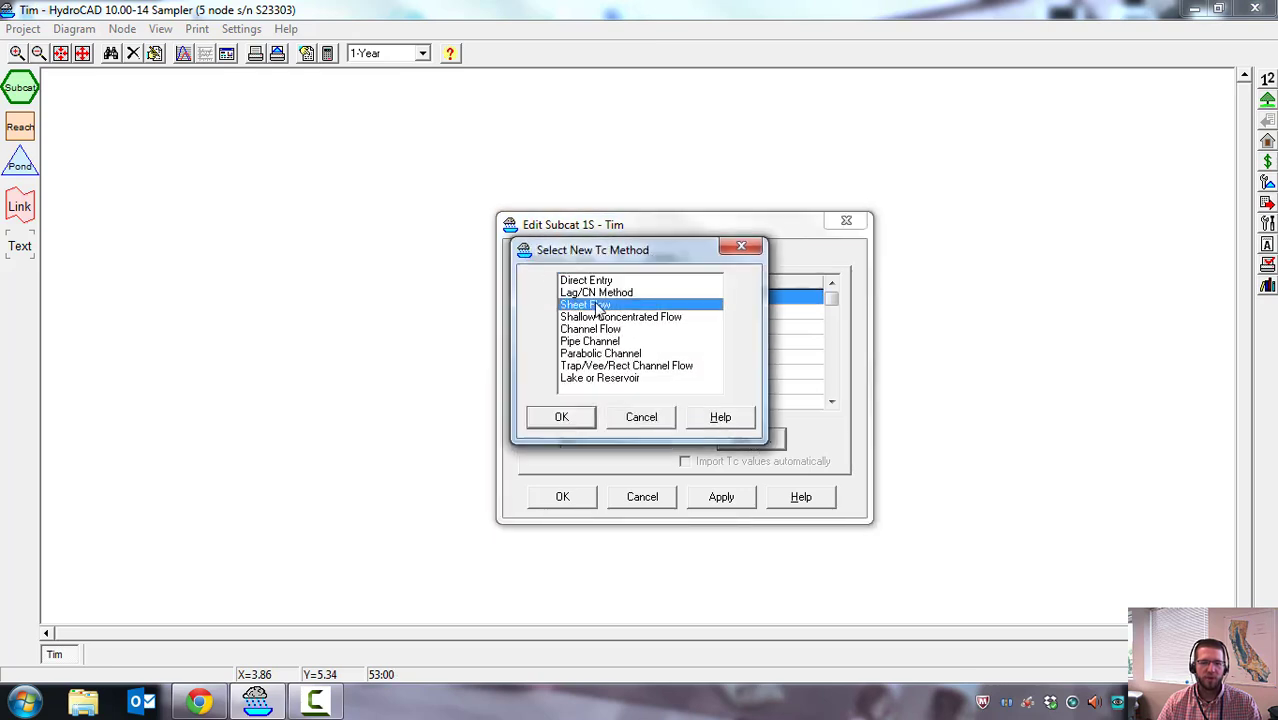
pyautogui.click(566, 418)
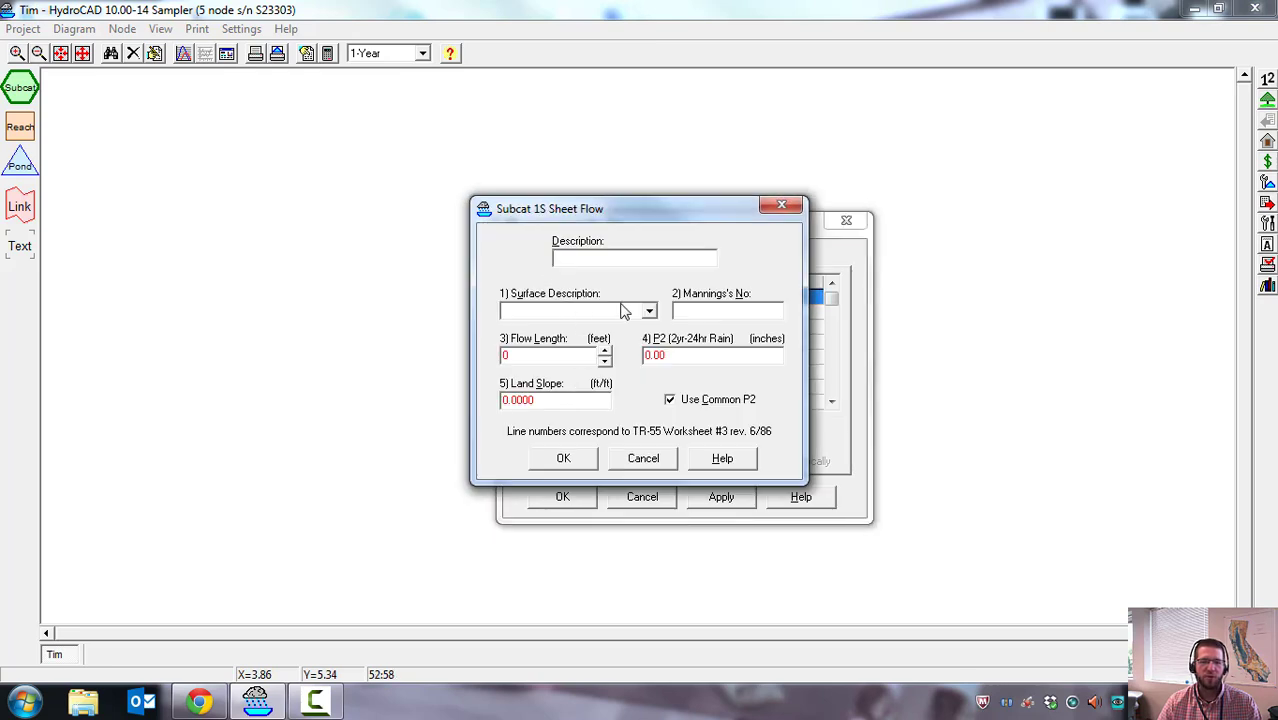
pyautogui.click(645, 458)
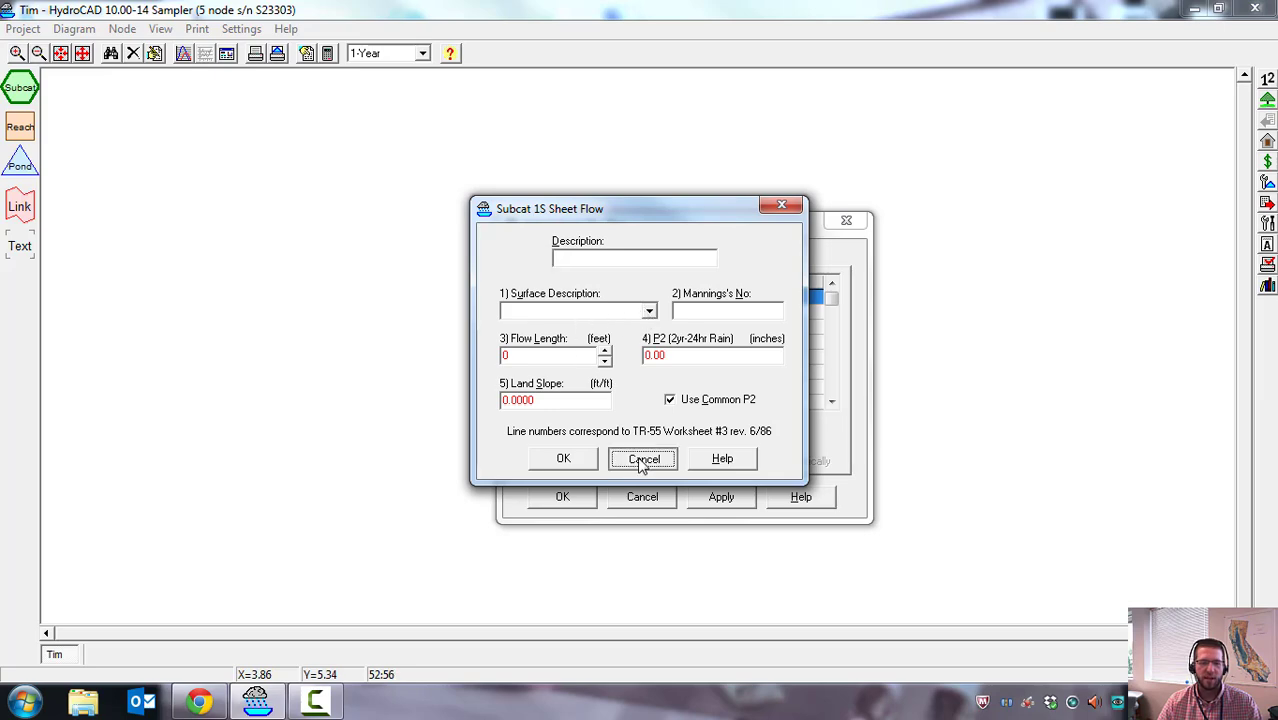
pyautogui.click(750, 438)
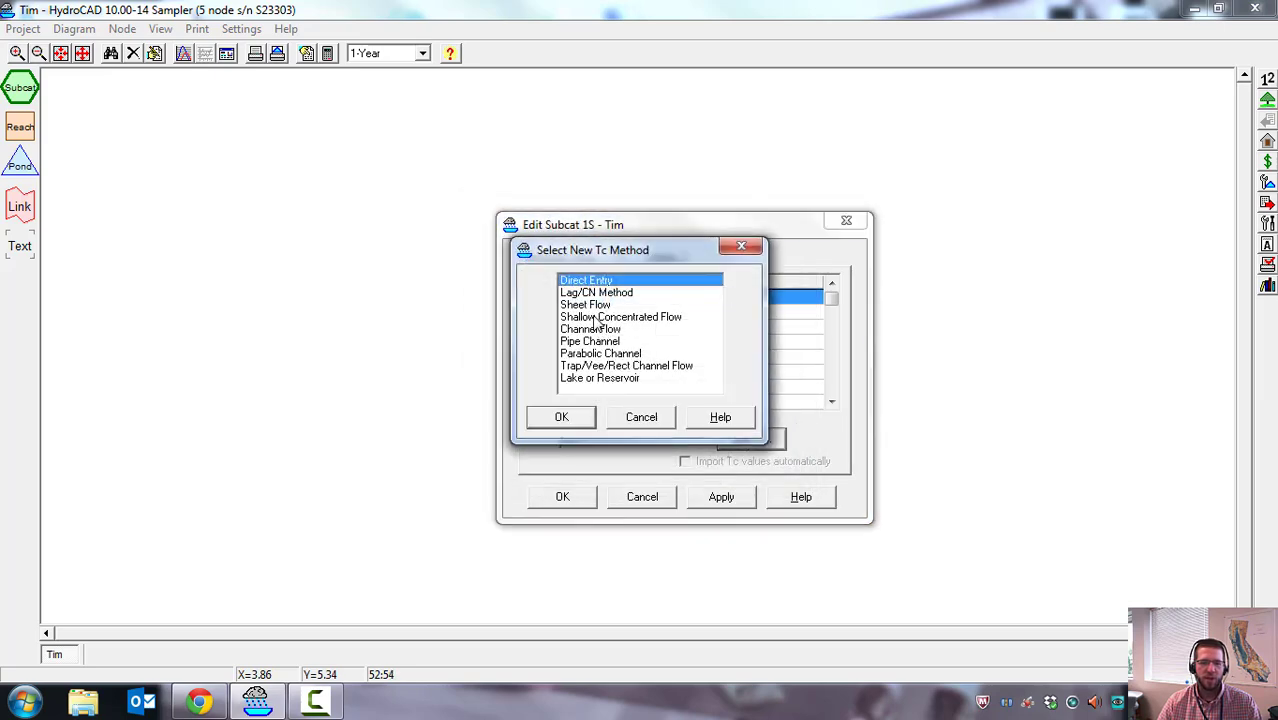
pyautogui.doubleClick(594, 318)
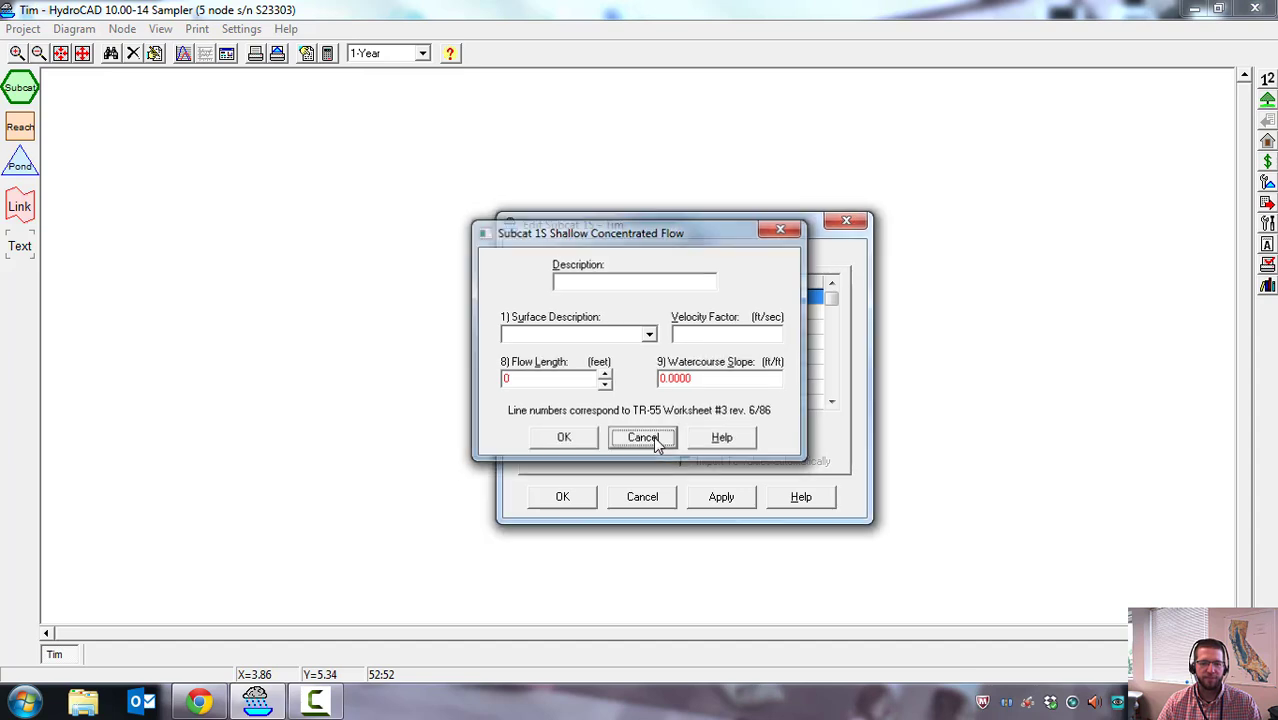
pyautogui.click(645, 438)
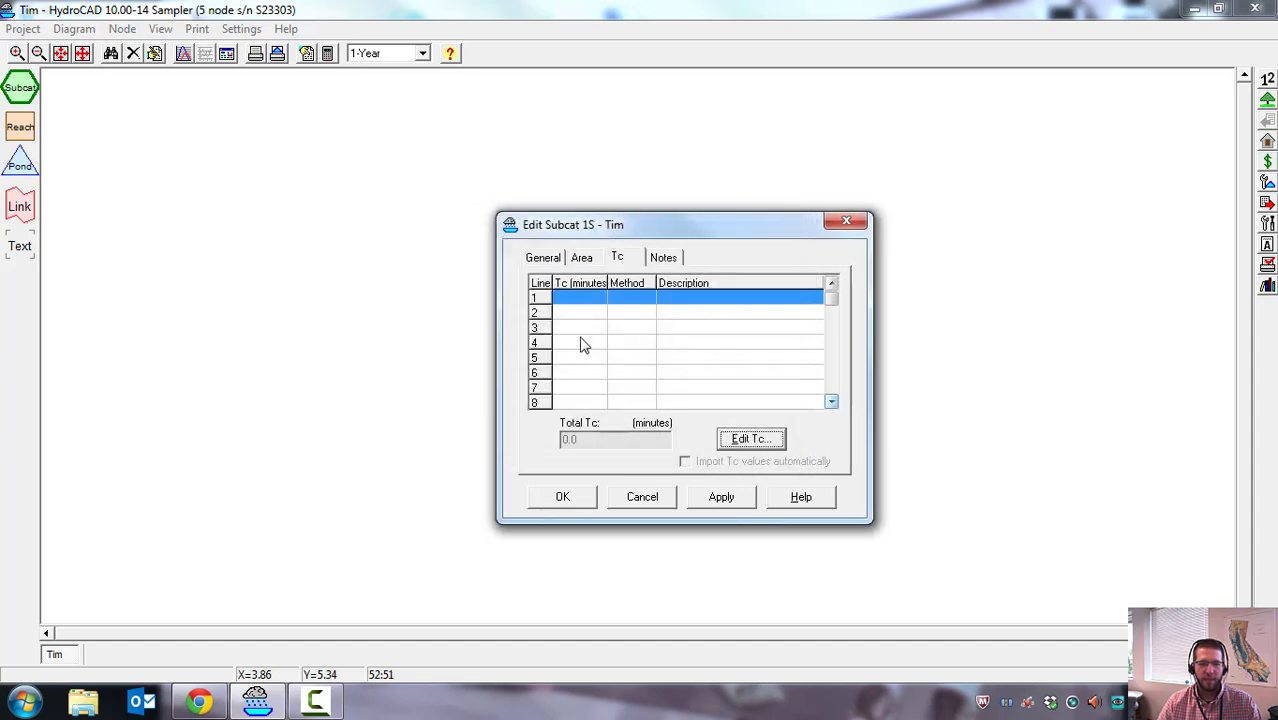
# Add a Direct Entry time of concentration of 15 minutes on the subcatchment's first Tc line.
pyautogui.click(743, 441)
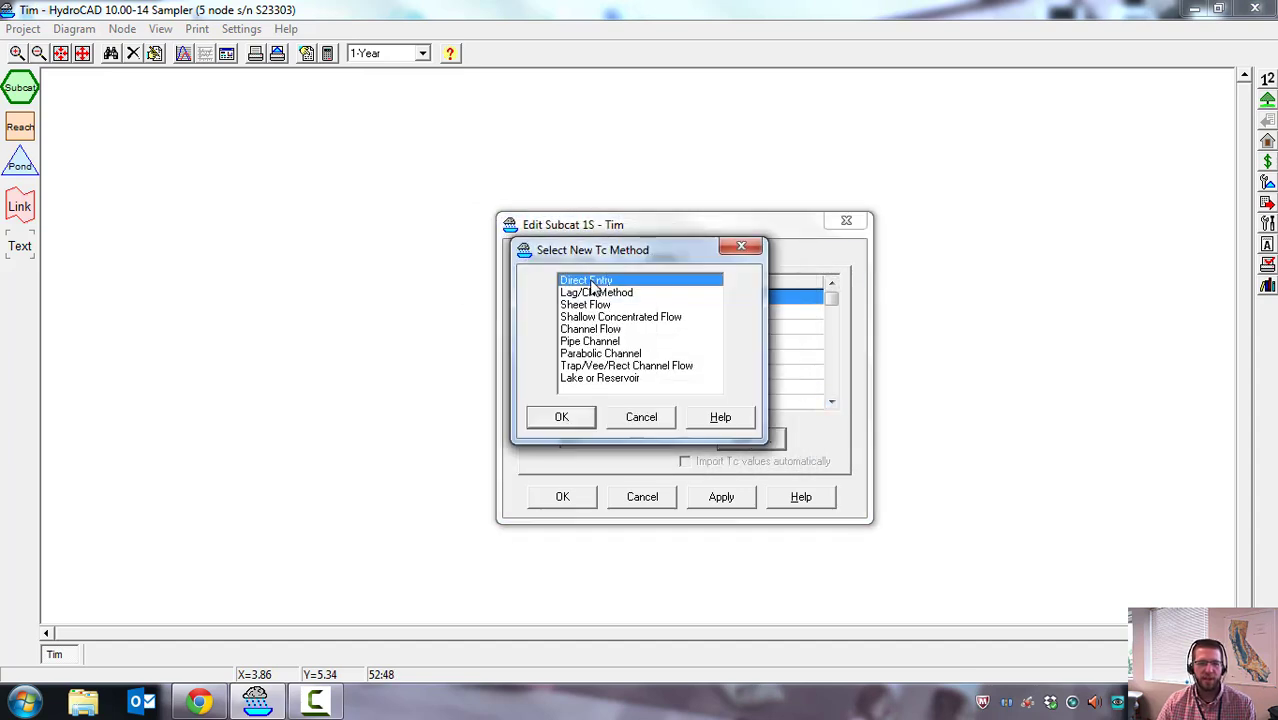
pyautogui.doubleClick(590, 283)
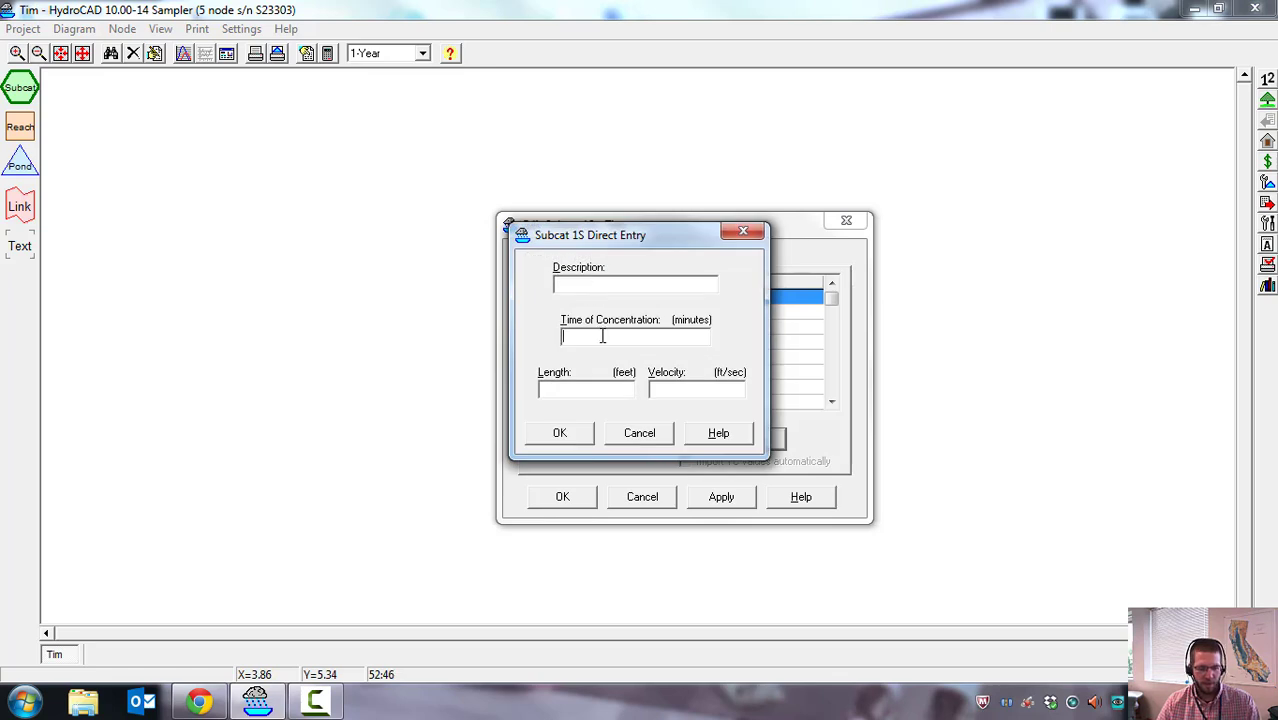
pyautogui.write('15')
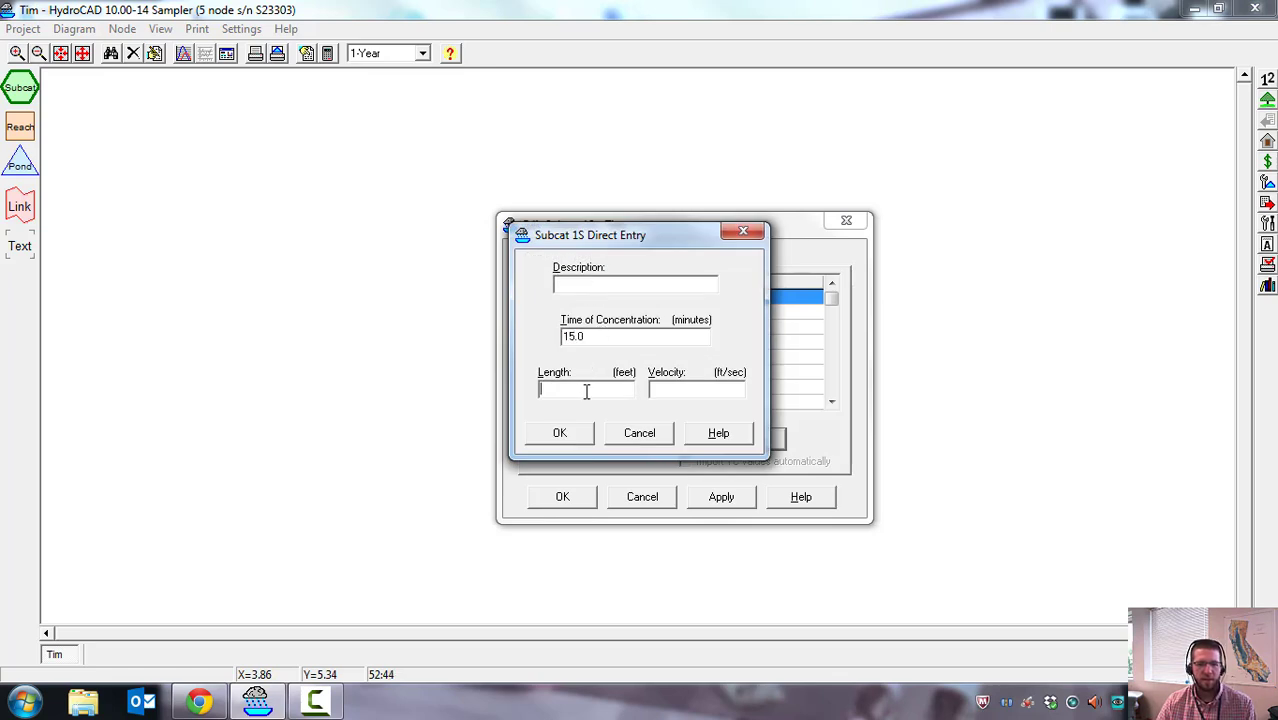
pyautogui.click(563, 434)
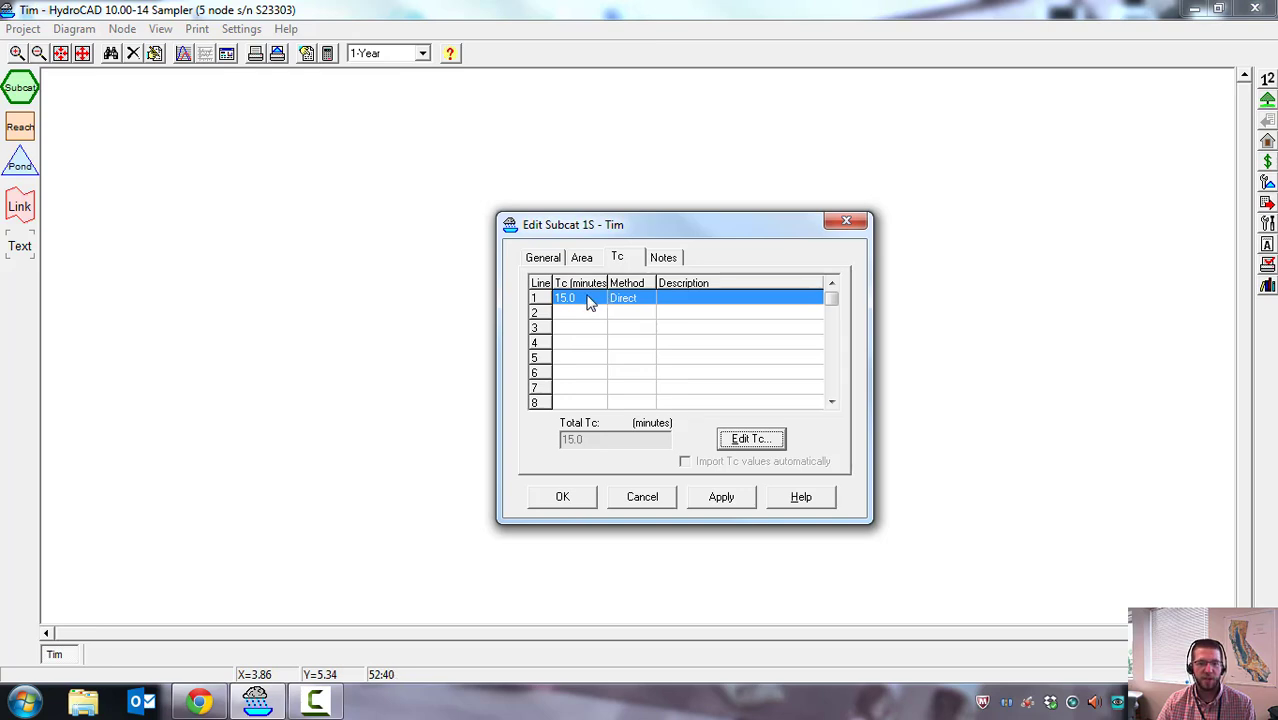
# Review the subcatchment's general, area and time of concentration data, and accept the subcatchment settings.
pyautogui.click(588, 259)
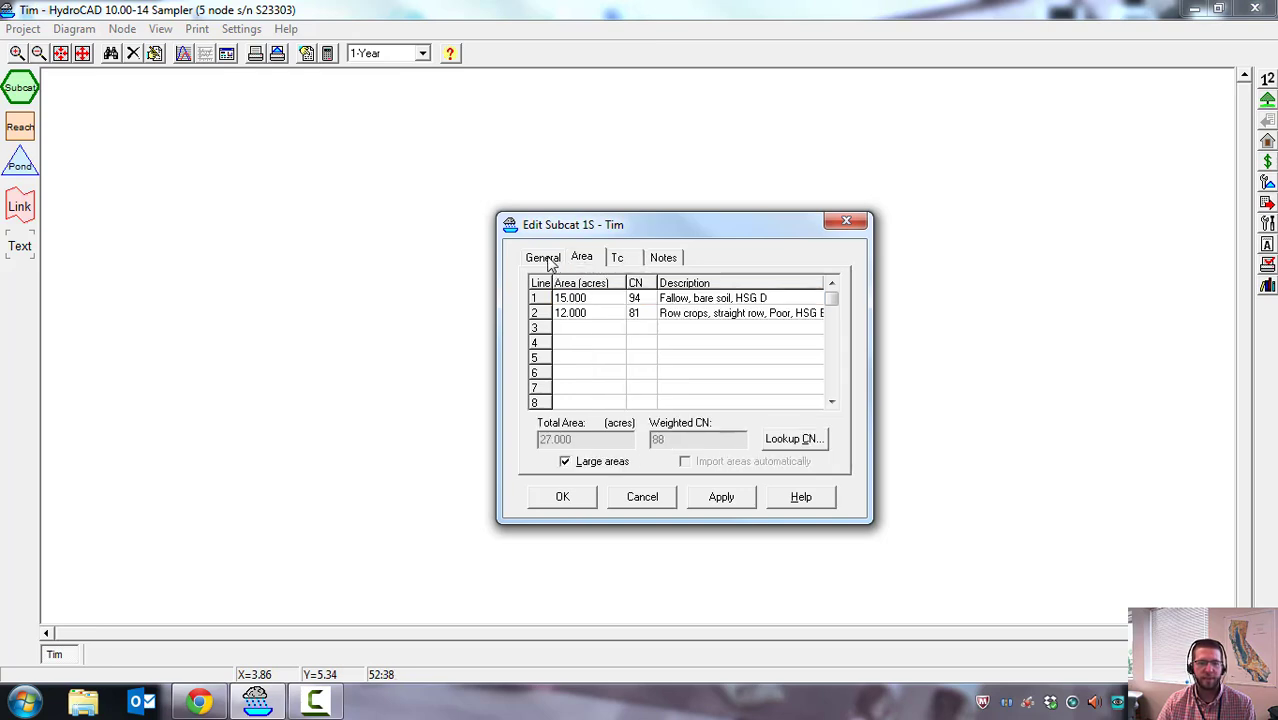
pyautogui.click(546, 259)
pyautogui.click(583, 259)
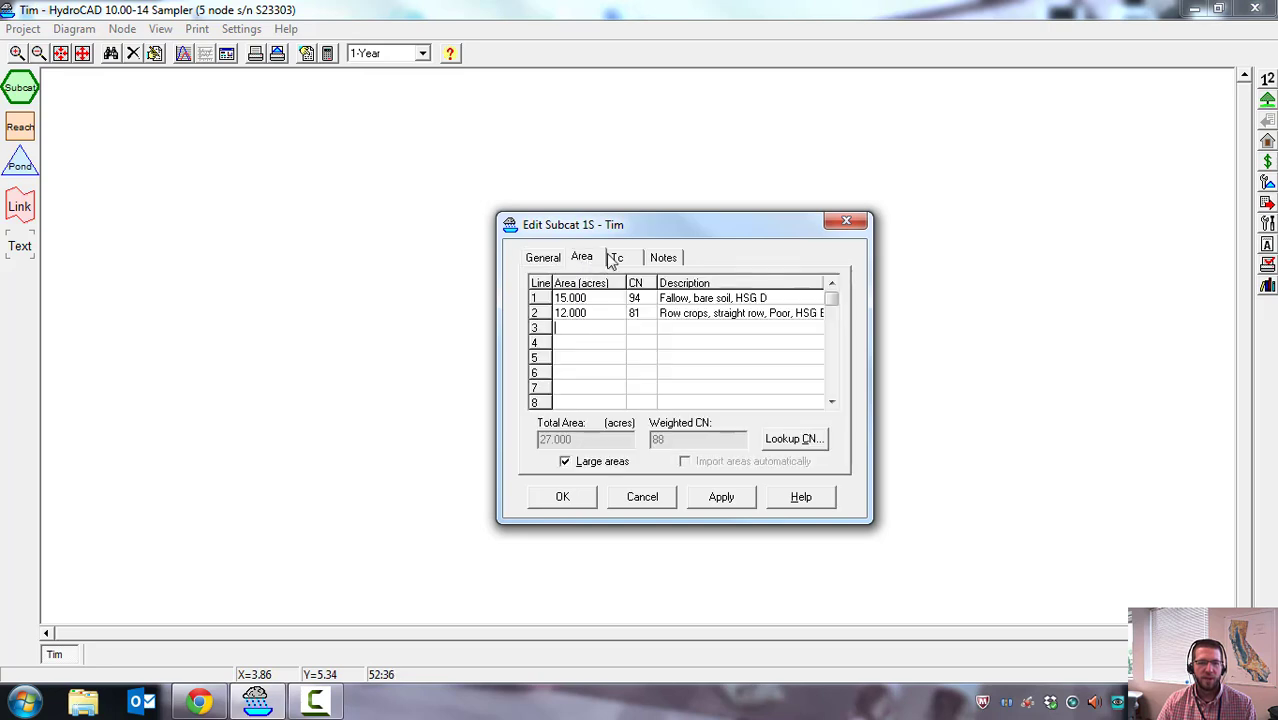
pyautogui.click(620, 259)
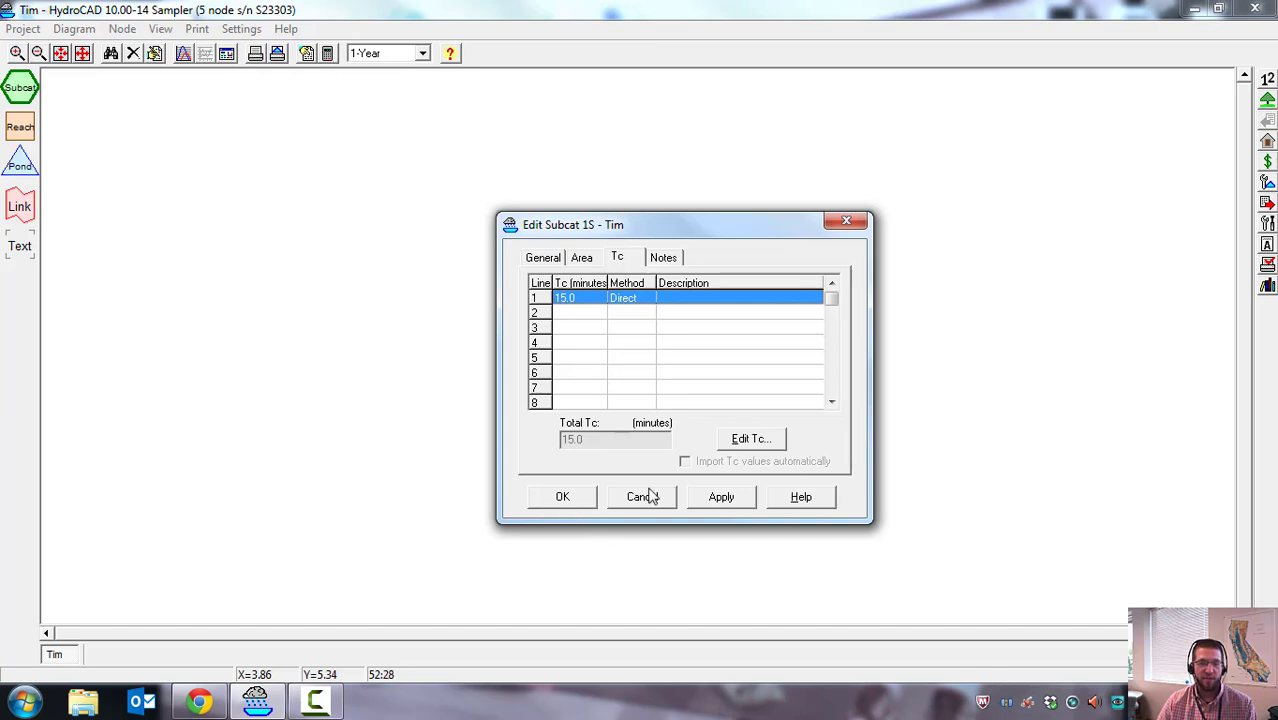
pyautogui.click(725, 499)
pyautogui.click(575, 500)
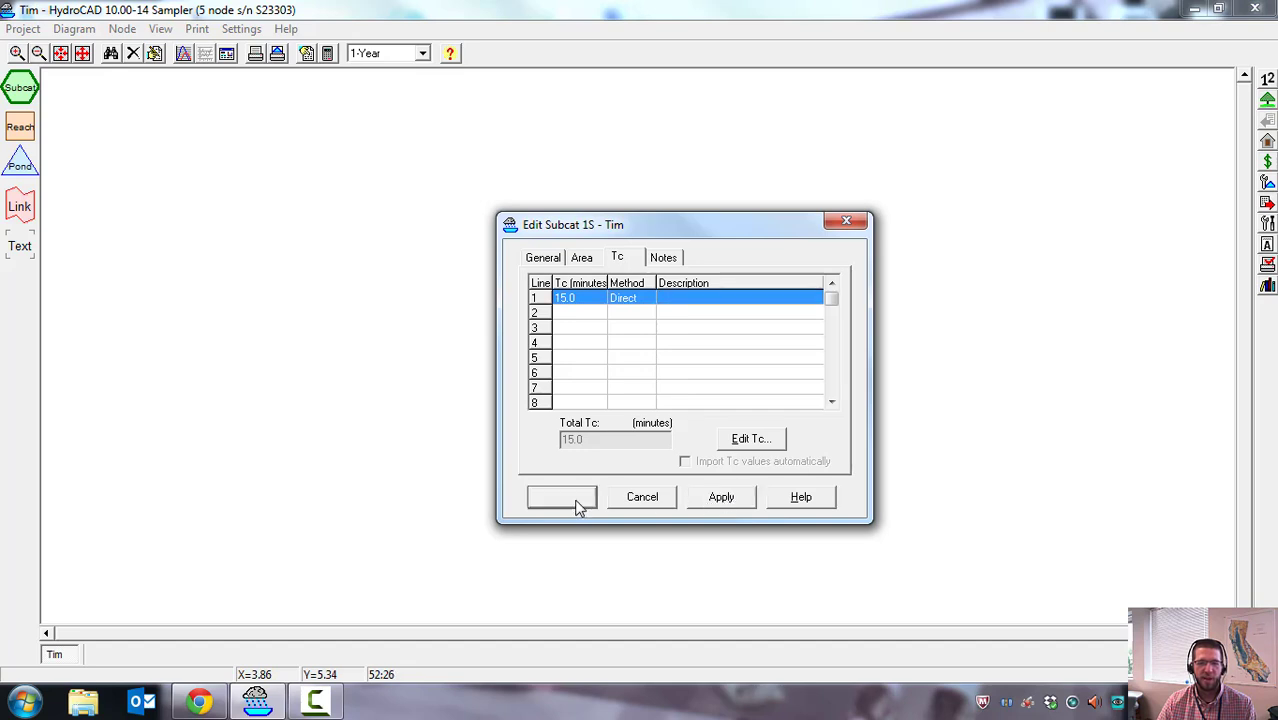
# Select the 10-Year rainfall event and calculate the runoff hydrograph for the North Field subcatchment.
pyautogui.click(422, 53)
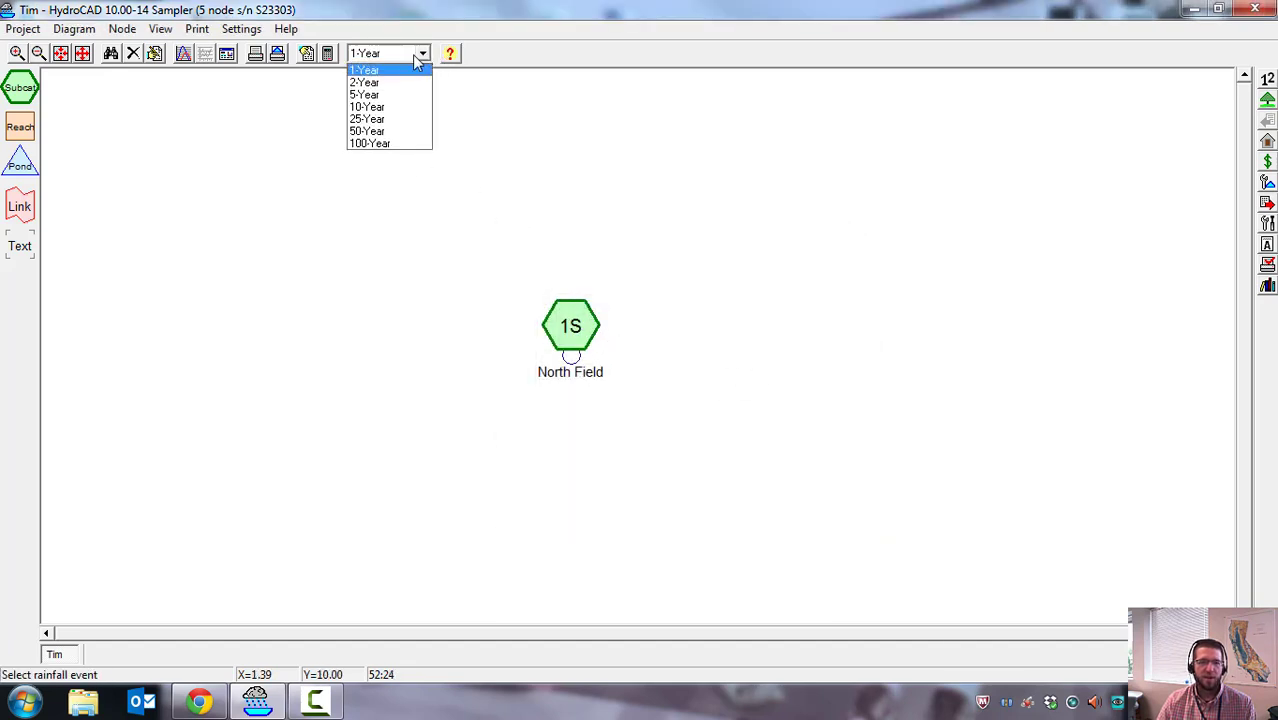
pyautogui.click(376, 107)
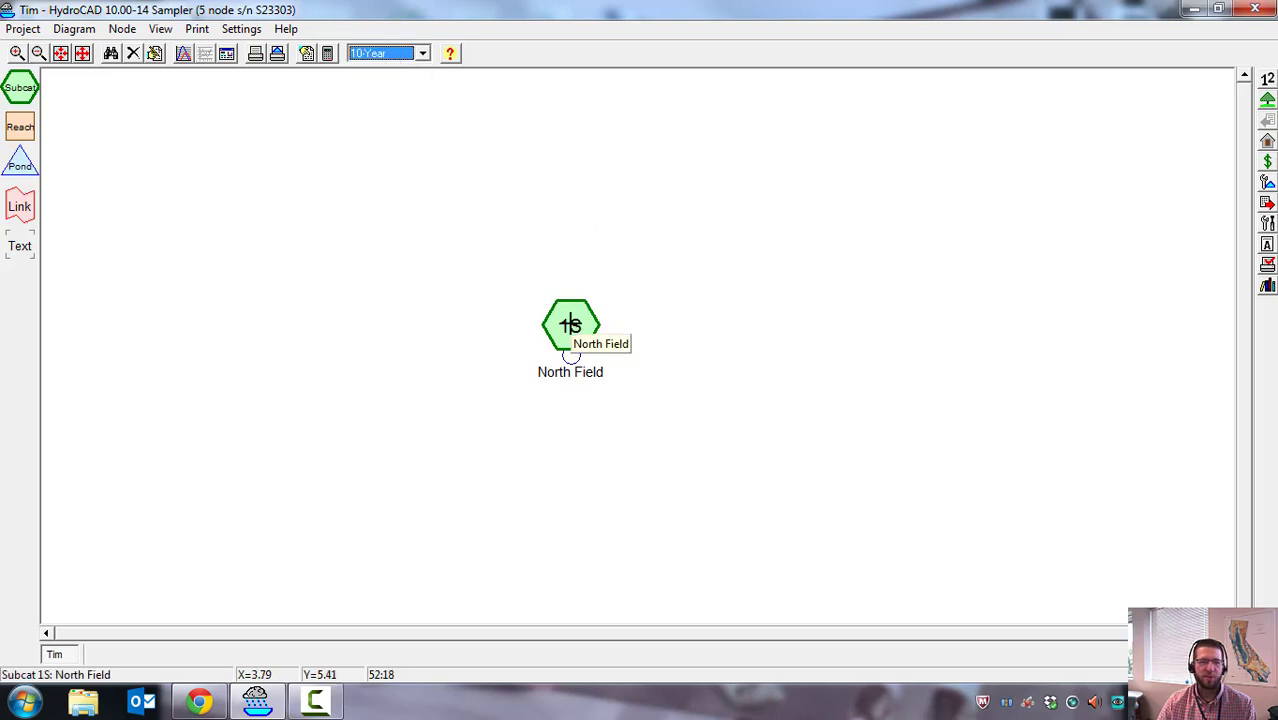
pyautogui.doubleClick(570, 325)
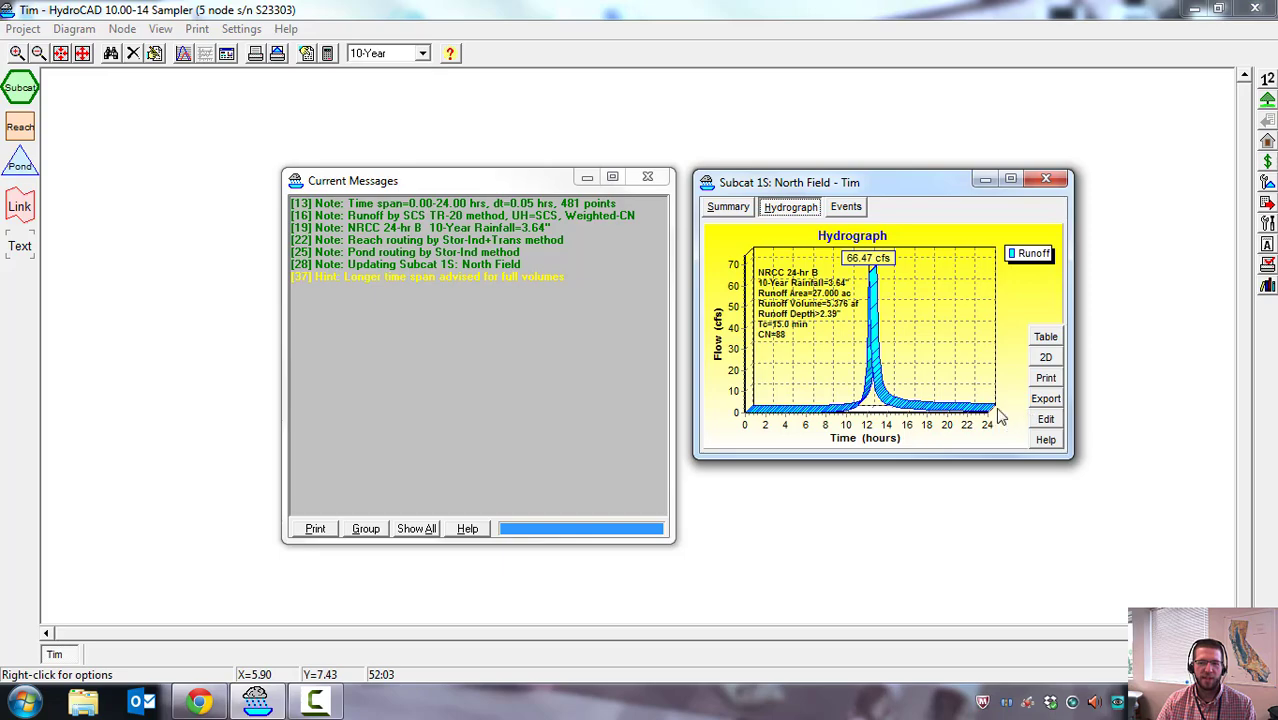
# Enlarge the North Field results window and examine the hydrograph, the events table and the runoff summary.
pyautogui.moveTo(904, 185); pyautogui.dragTo(586, 120)
pyautogui.moveTo(754, 391); pyautogui.dragTo(1041, 606)
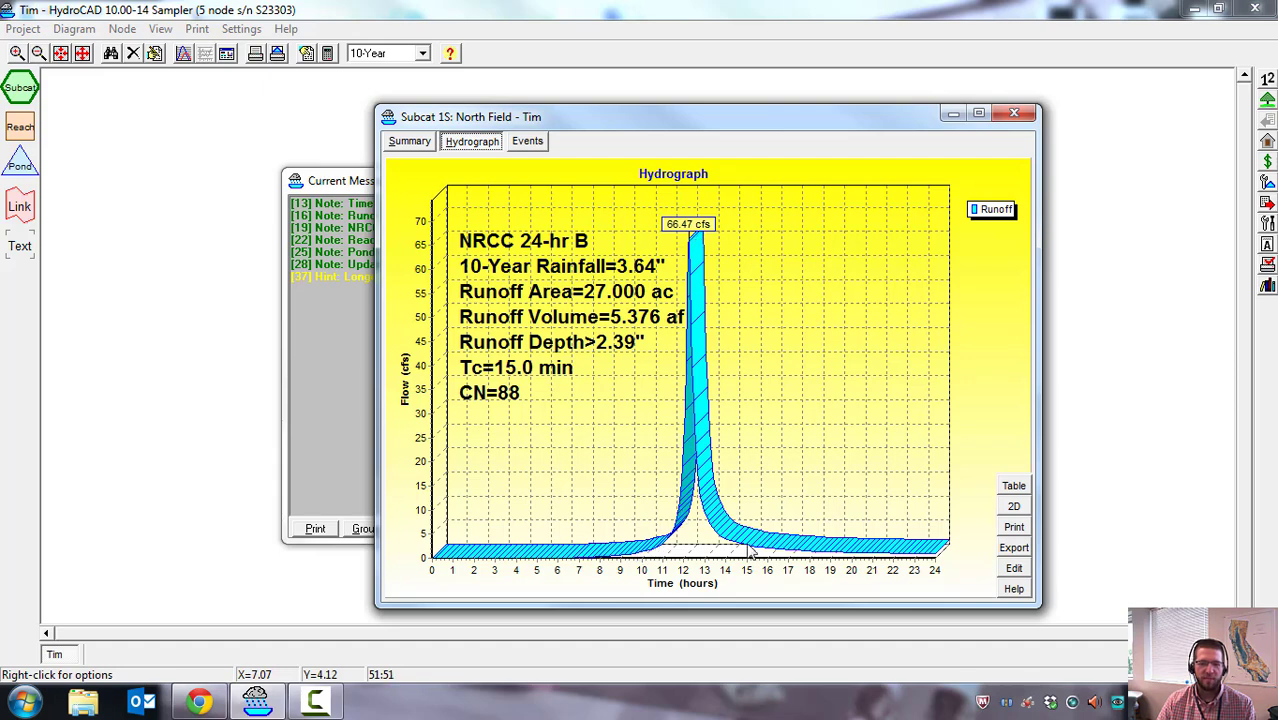
pyautogui.moveTo(714, 118); pyautogui.dragTo(670, 92)
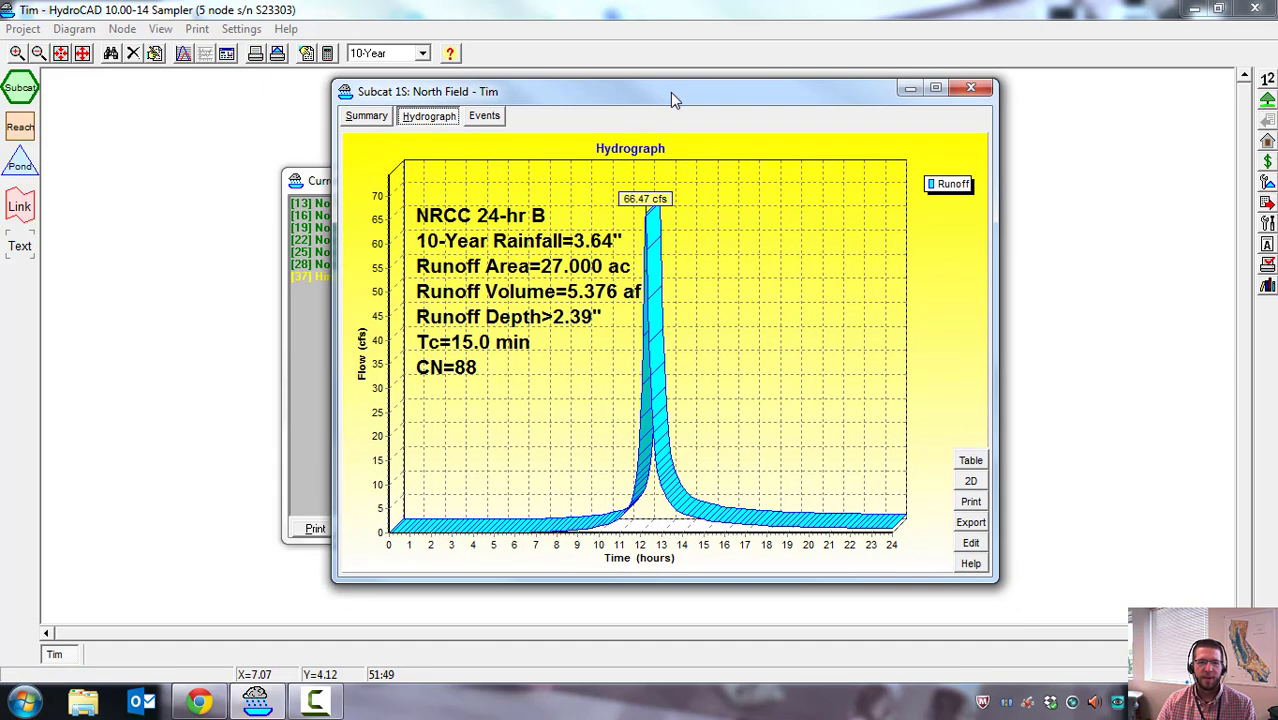
pyautogui.click(480, 117)
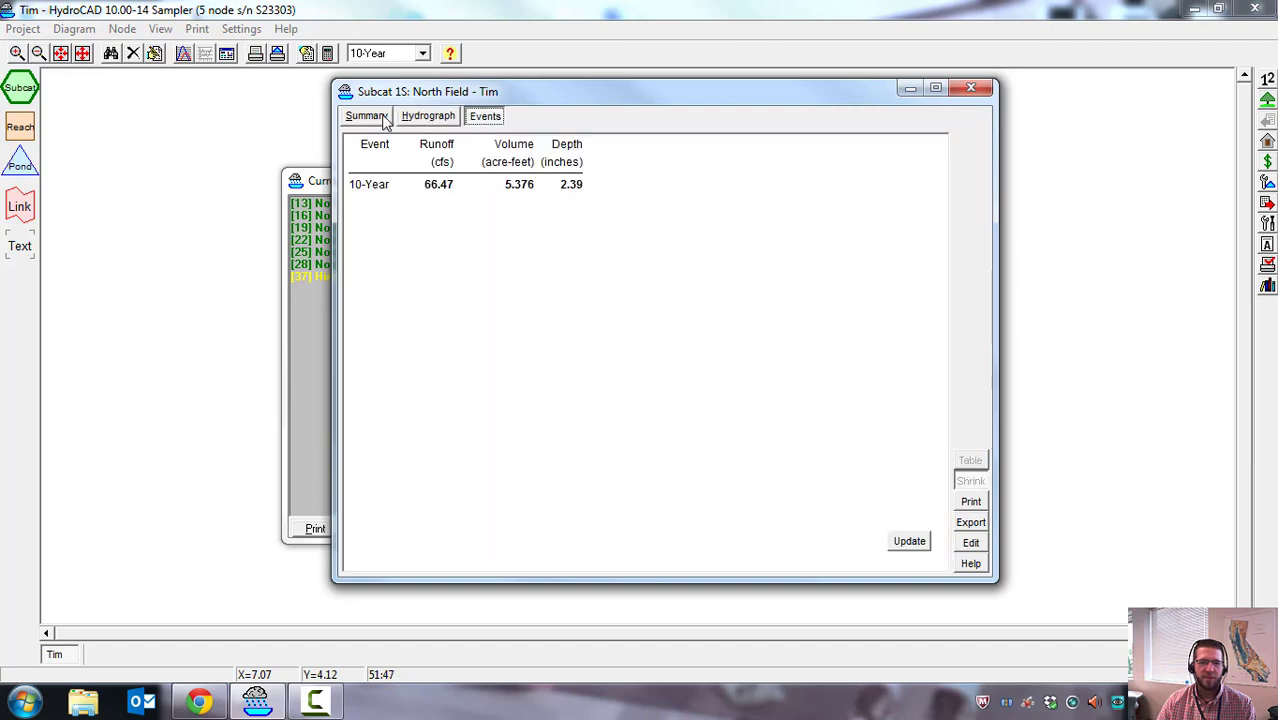
pyautogui.moveTo(437, 98); pyautogui.dragTo(414, 105)
pyautogui.click(341, 128)
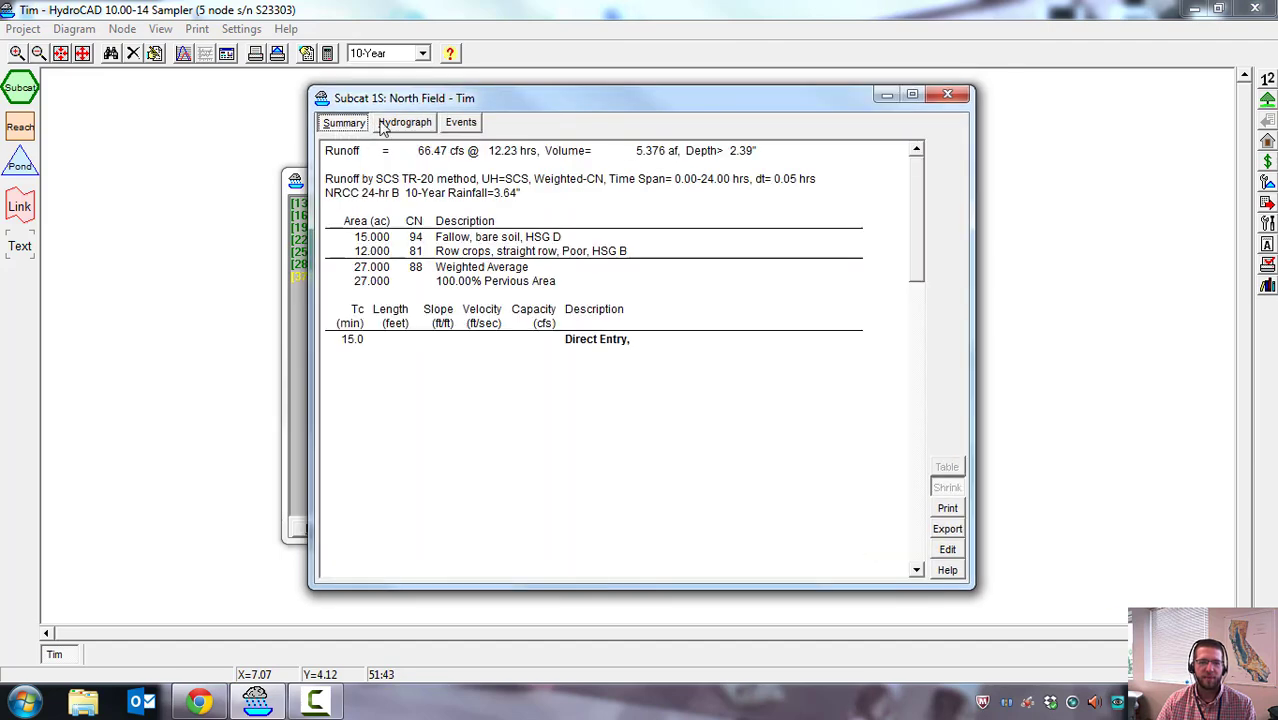
# Examine the hydrograph and the events table for the North Field subcatchment, and reposition the results window.
pyautogui.click(402, 126)
pyautogui.click(461, 125)
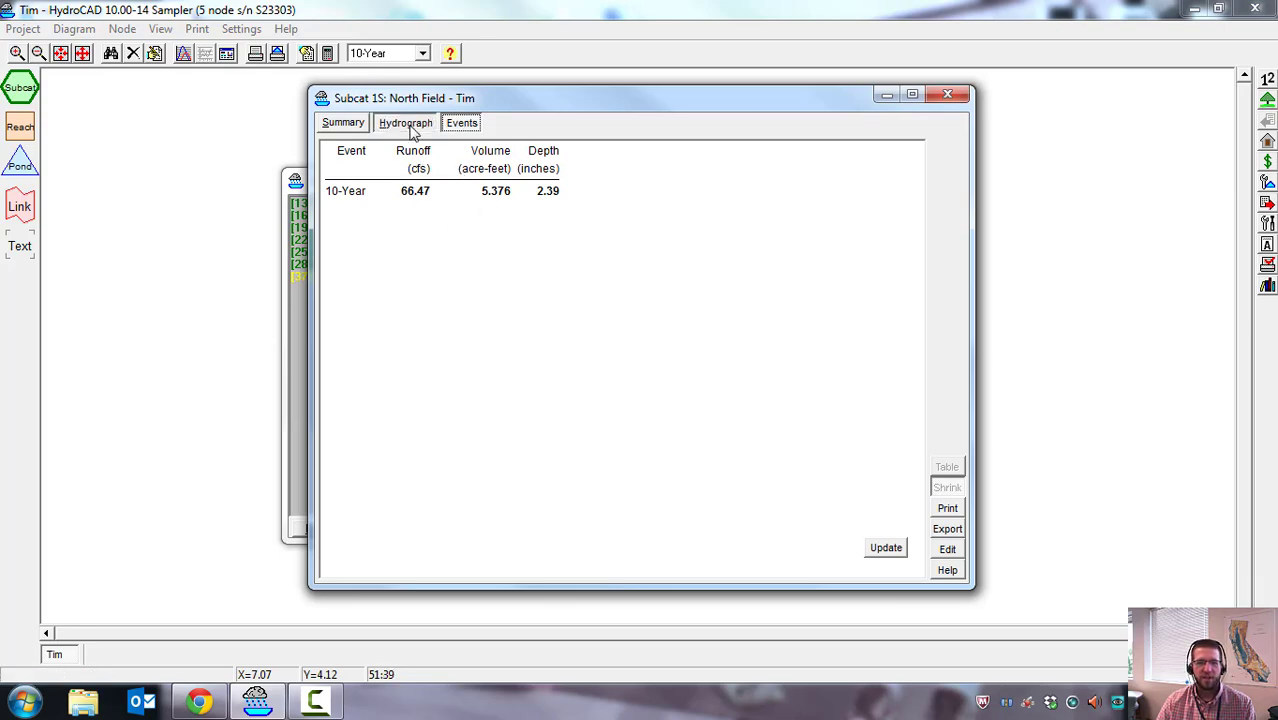
pyautogui.click(414, 131)
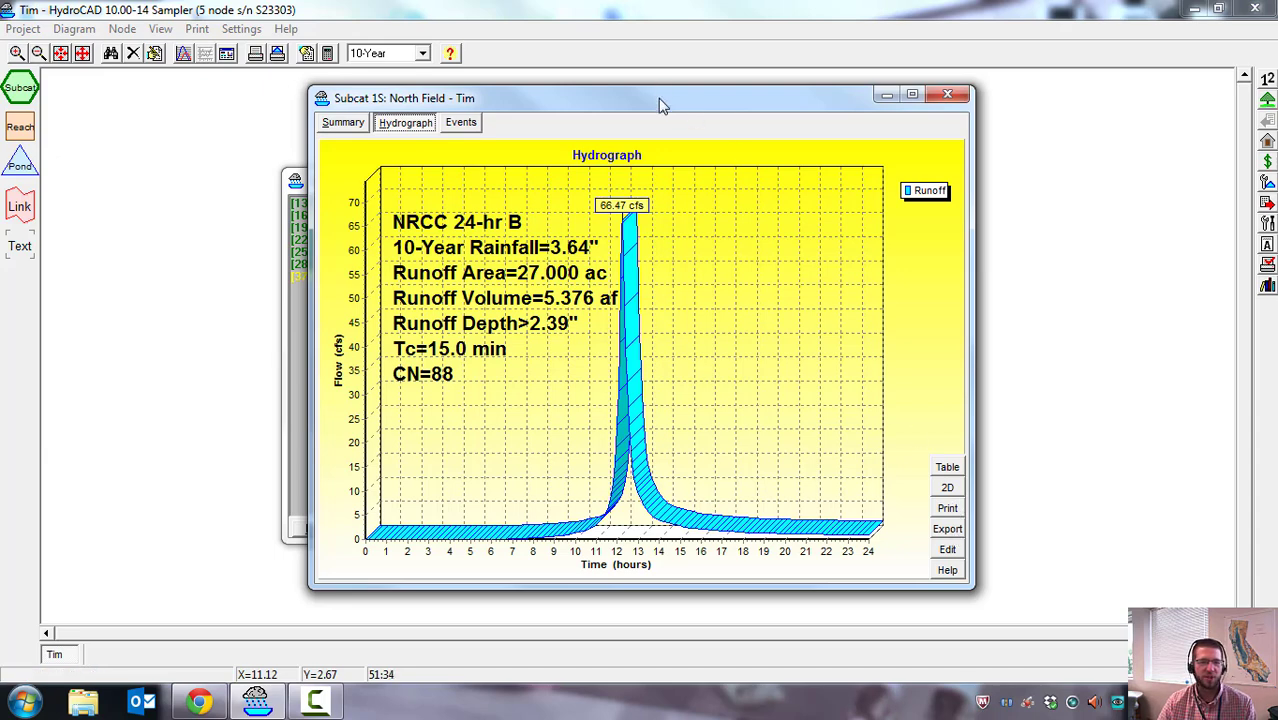
pyautogui.moveTo(660, 102)
pyautogui.mouseDown()
pyautogui.moveTo(667, 122)
pyautogui.moveTo(650, 119)
pyautogui.moveTo(673, 116)
pyautogui.mouseUp()
pyautogui.moveTo(336, 97); pyautogui.dragTo(354, 100)
pyautogui.moveTo(630, 112); pyautogui.dragTo(597, 120)
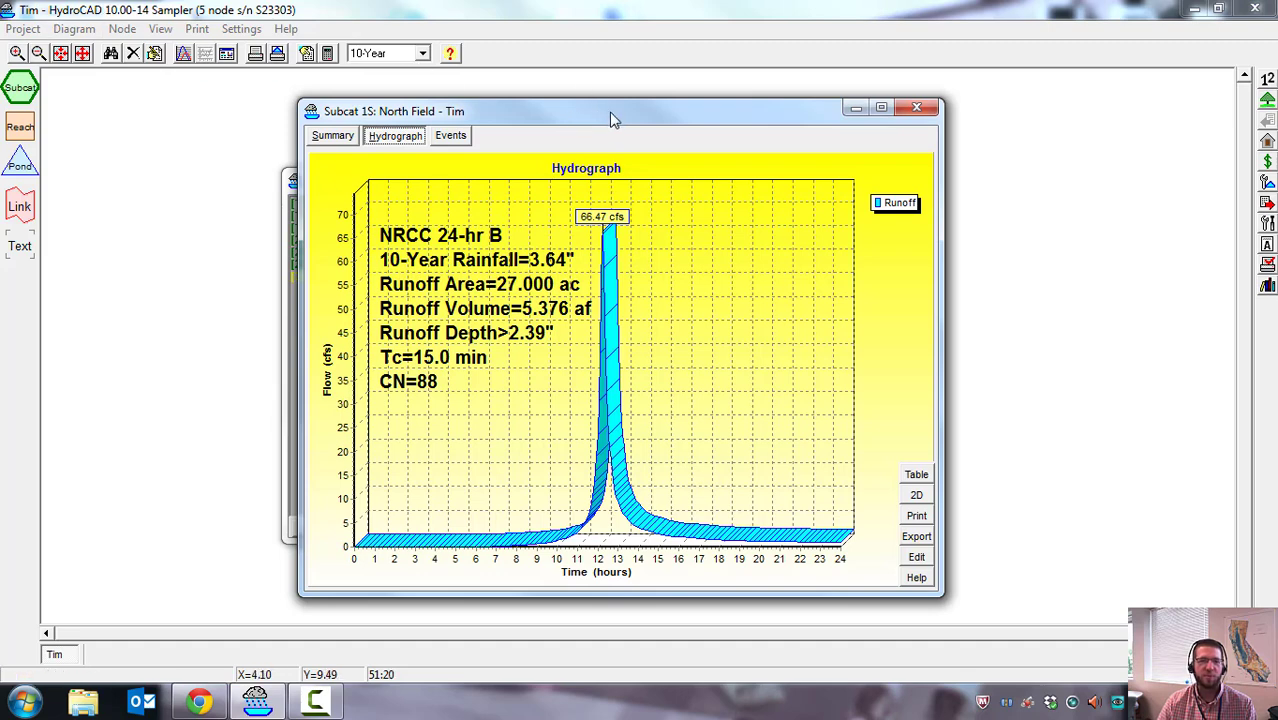
pyautogui.moveTo(613, 115); pyautogui.dragTo(666, 126)
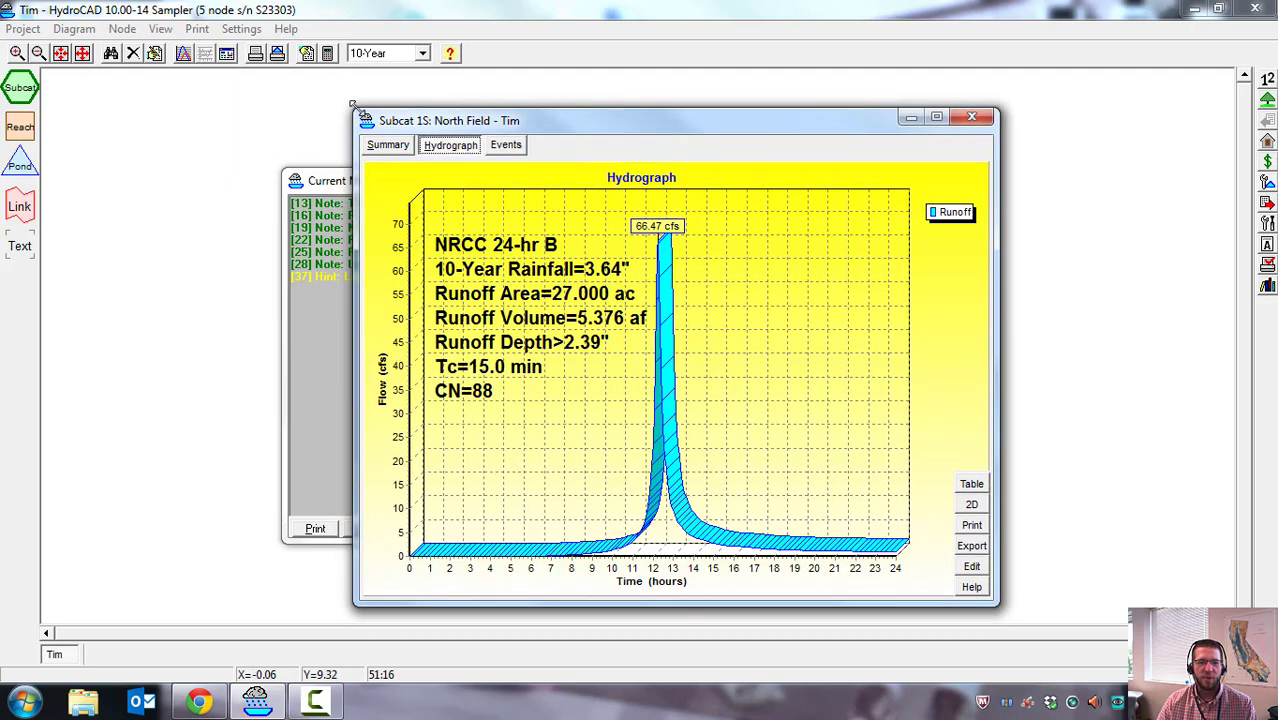
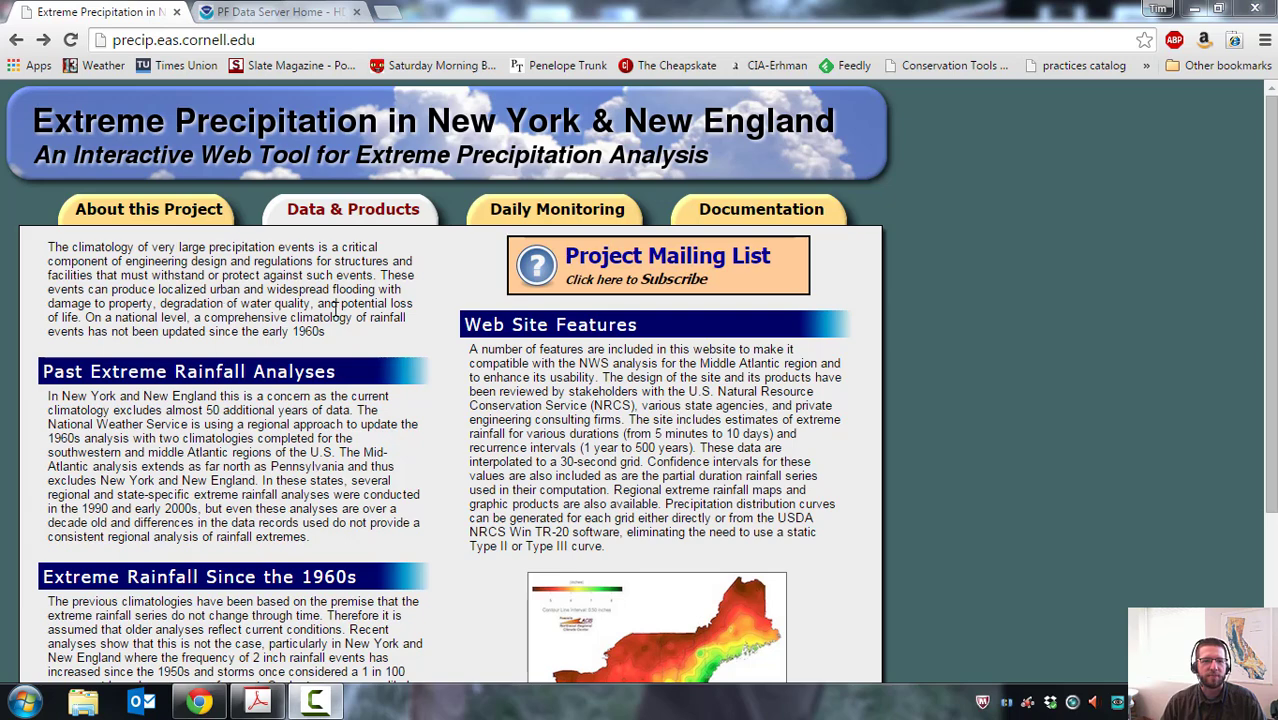
# In the Extreme Precipitation in New York & New England web tool, choose the Extreme Precipitation Tables - Text/CSV product.
pyautogui.click(268, 12)
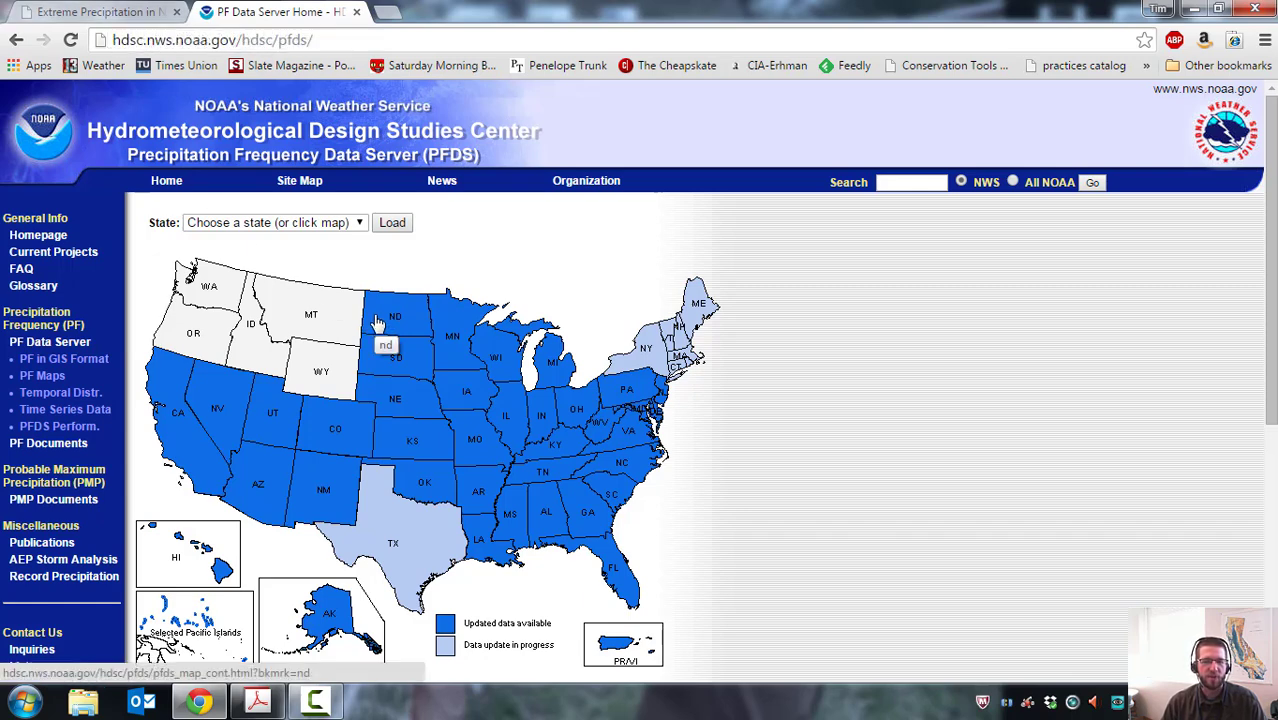
pyautogui.click(130, 12)
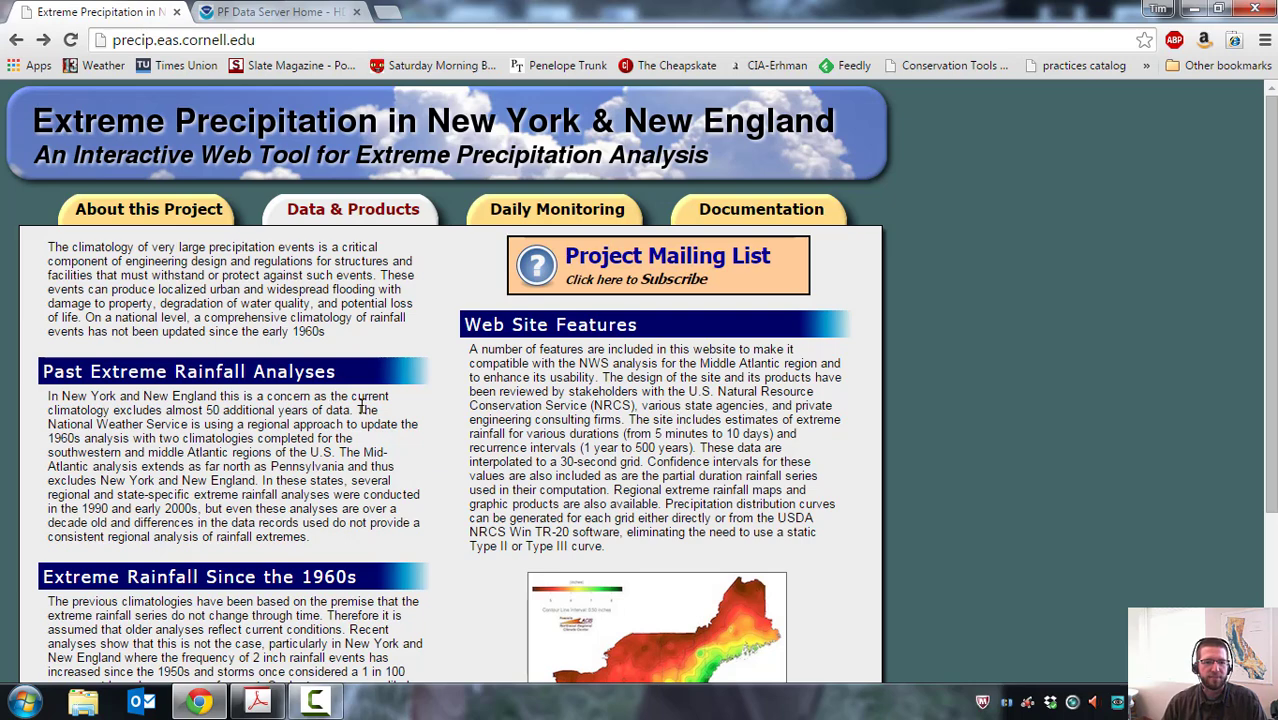
pyautogui.click(331, 232)
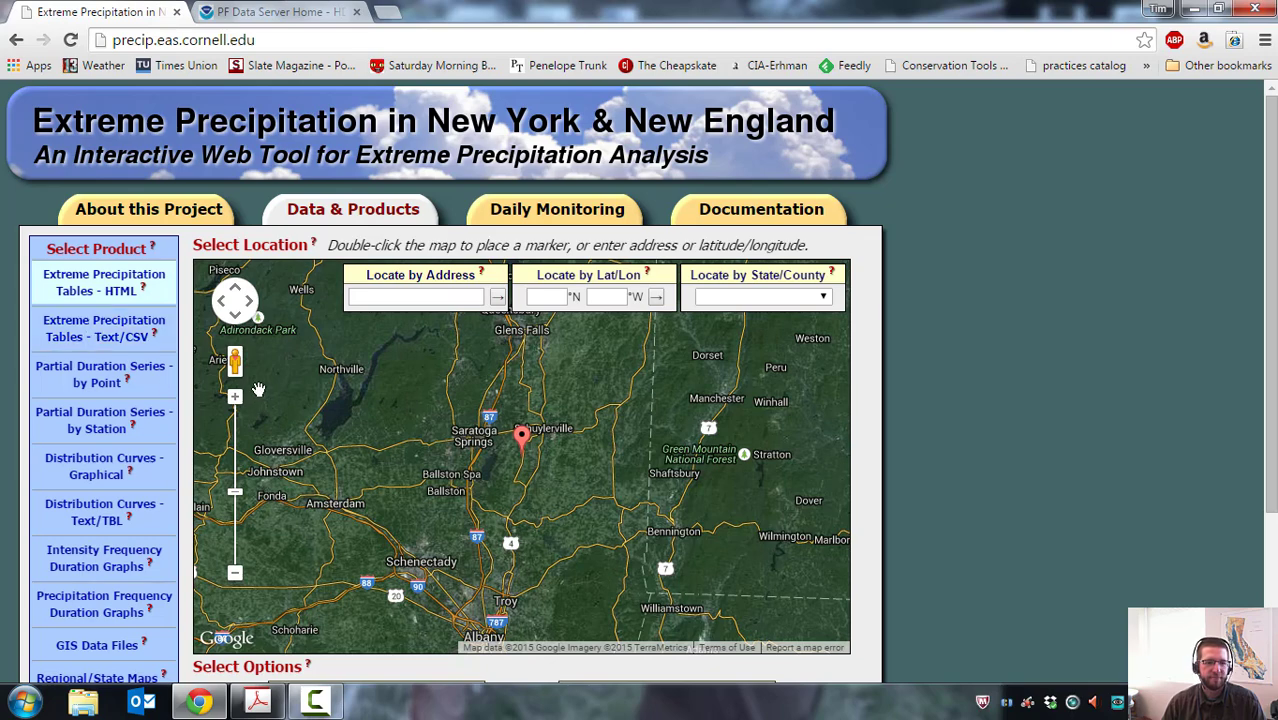
pyautogui.click(120, 333)
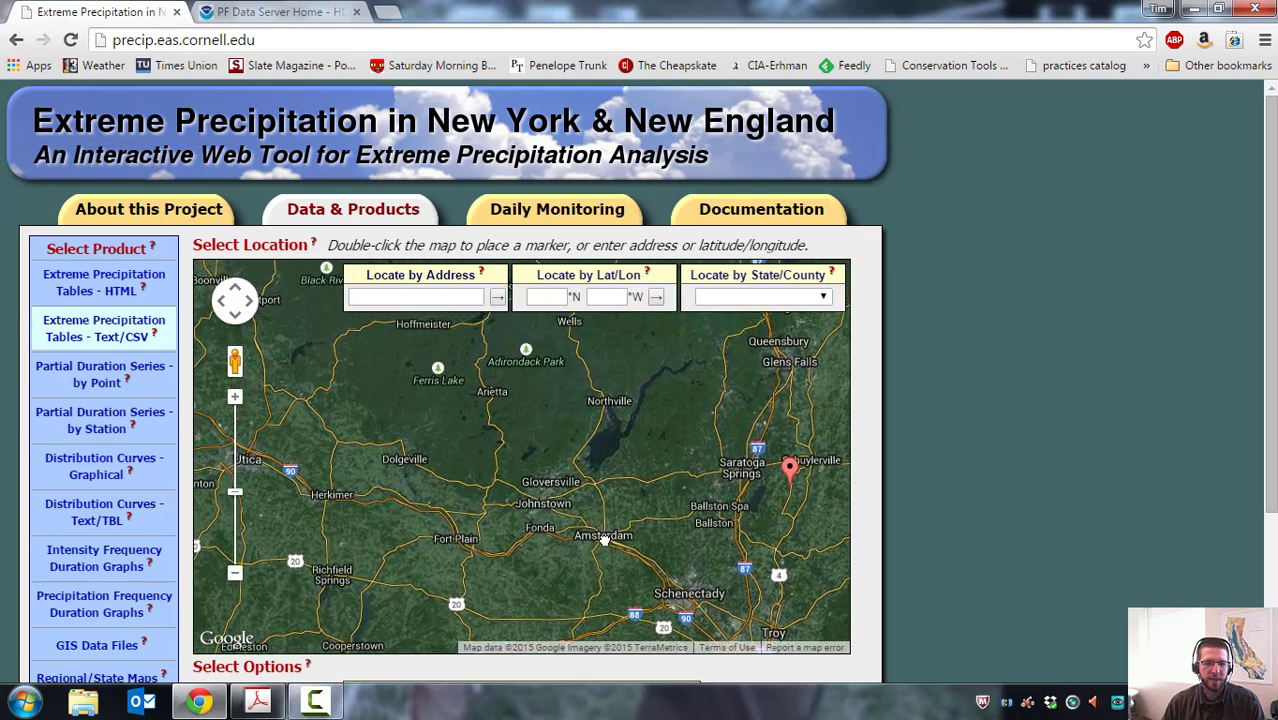
# Place the location marker on Dolgeville, New York, on the site's map.
pyautogui.scroll(2, 402, 490)
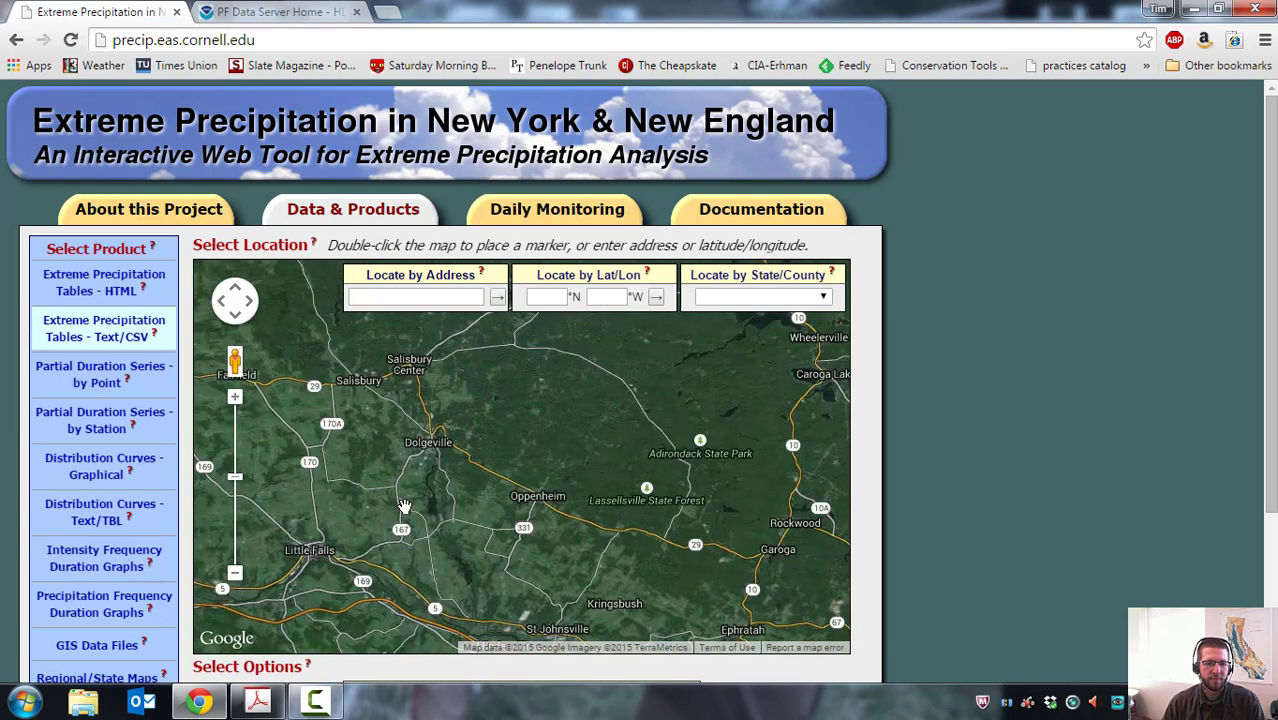
pyautogui.moveTo(496, 408); pyautogui.dragTo(538, 500)
pyautogui.doubleClick(499, 462)
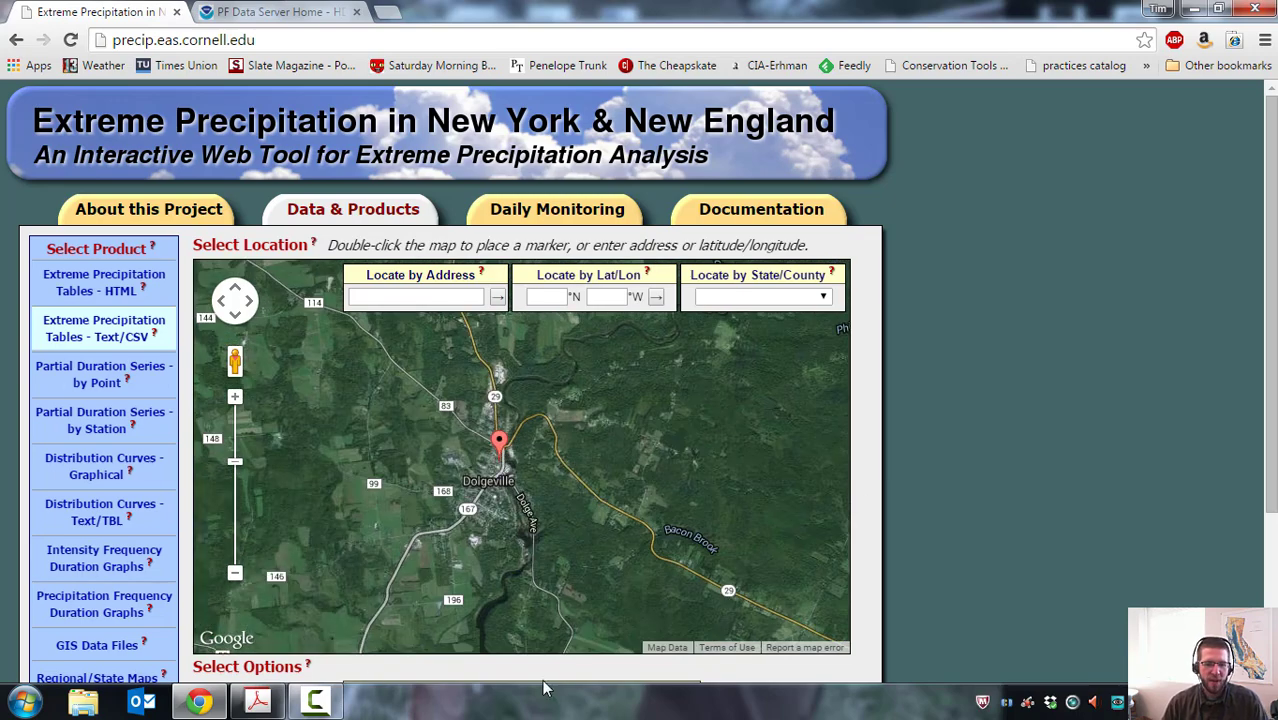
# Set smoothing to No and submit the request to download the precipitation table for the marked location.
pyautogui.moveTo(1275, 296); pyautogui.dragTo(1275, 458)
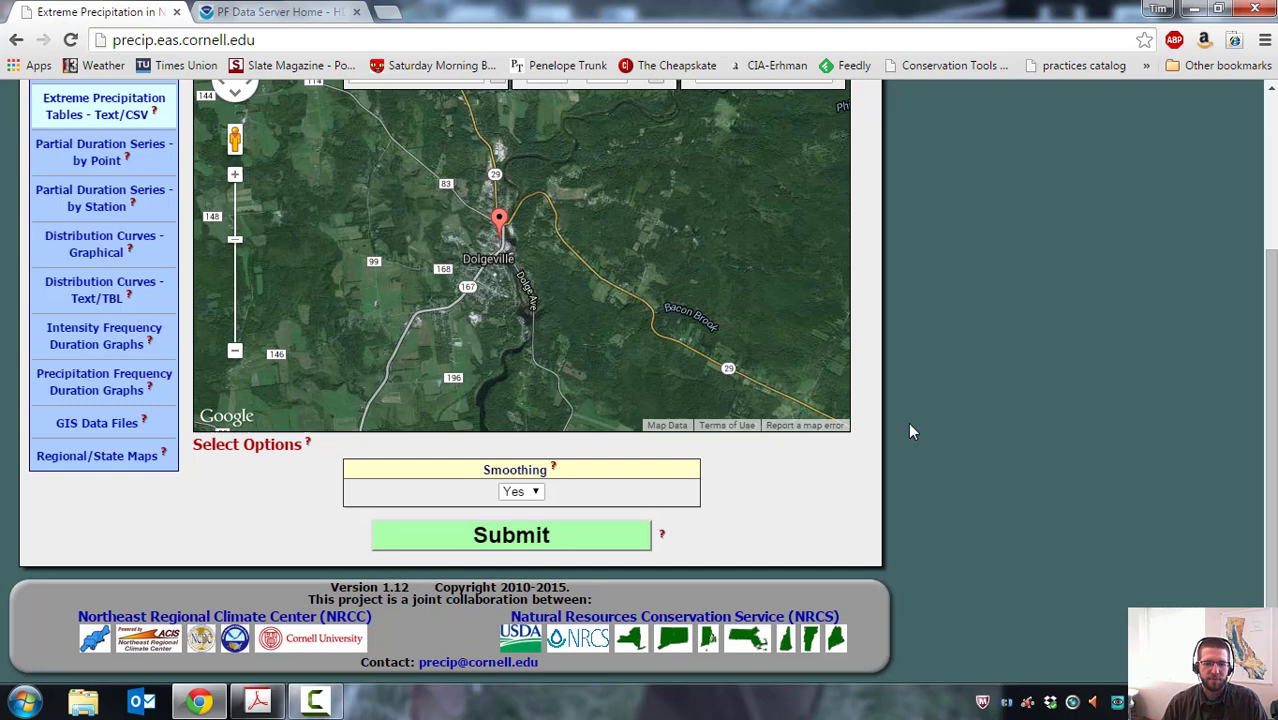
pyautogui.click(538, 494)
pyautogui.click(538, 508)
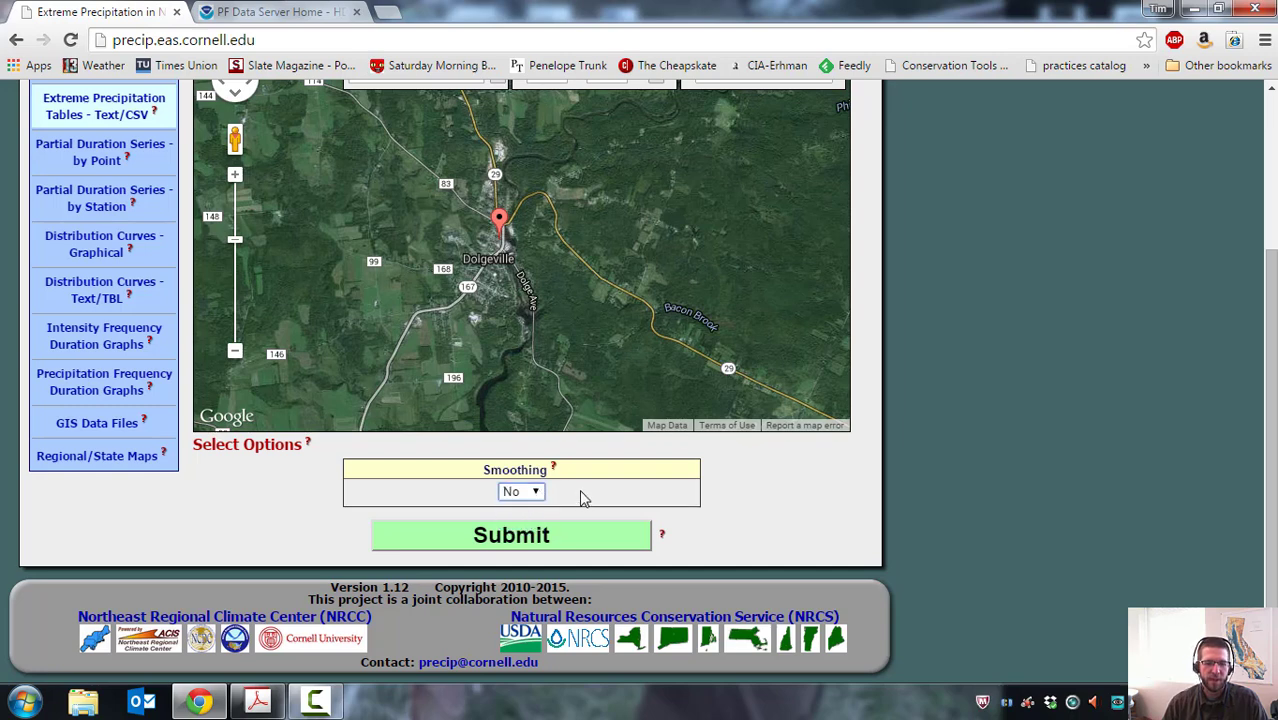
pyautogui.click(521, 541)
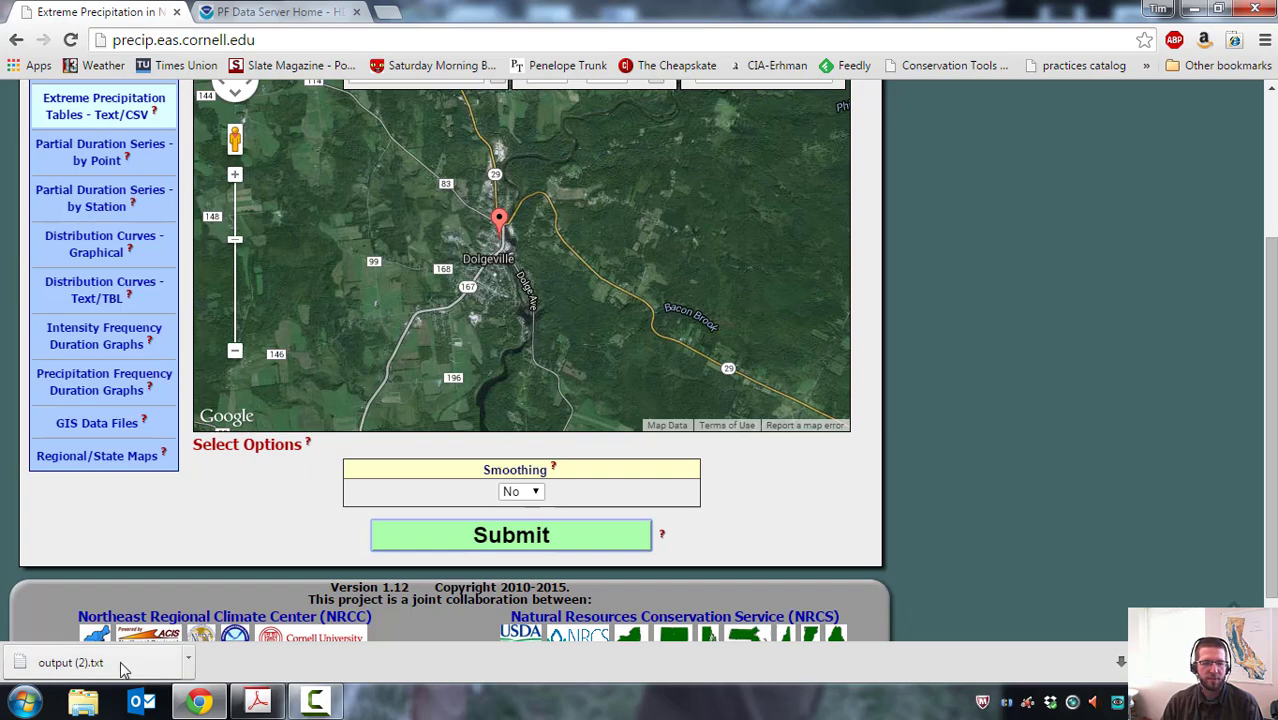
# Open the downloaded output (2).txt and enlarge its Notepad window to show the full precipitation estimates.
pyautogui.click(70, 665)
pyautogui.moveTo(414, 122); pyautogui.dragTo(420, 50)
pyautogui.moveTo(940, 568); pyautogui.dragTo(1160, 632)
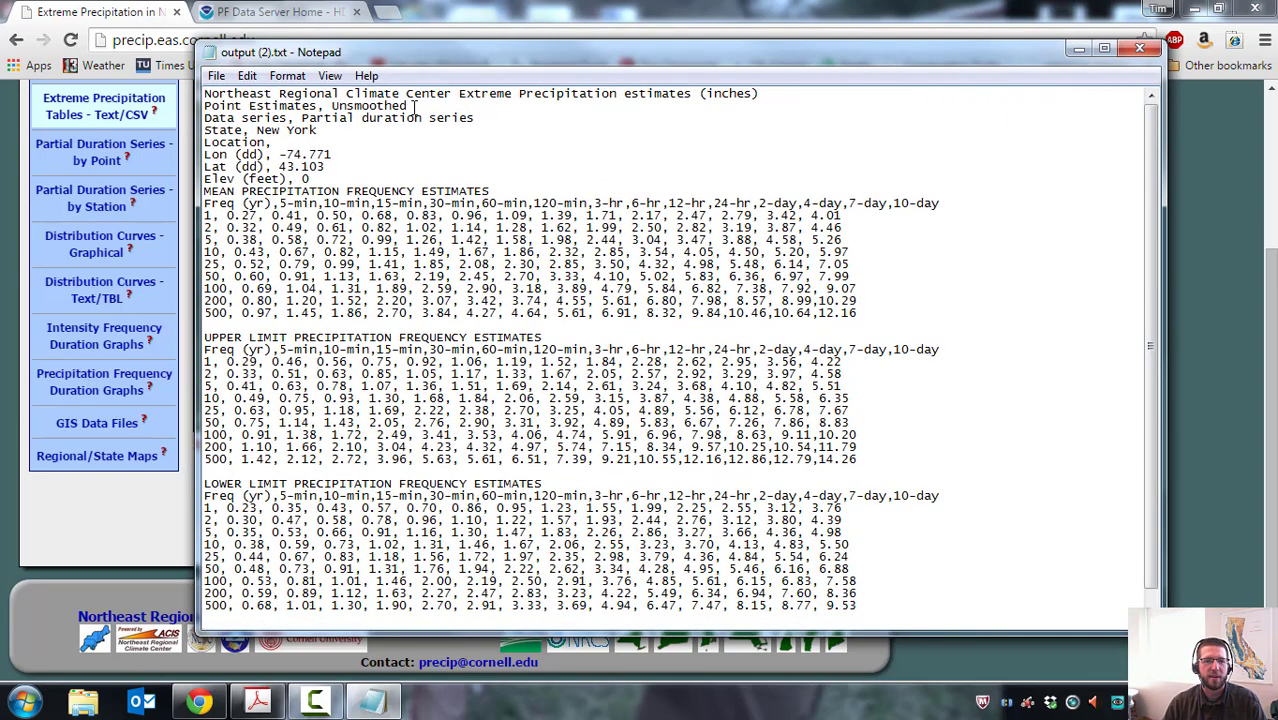
pyautogui.moveTo(405, 55); pyautogui.dragTo(410, 41)
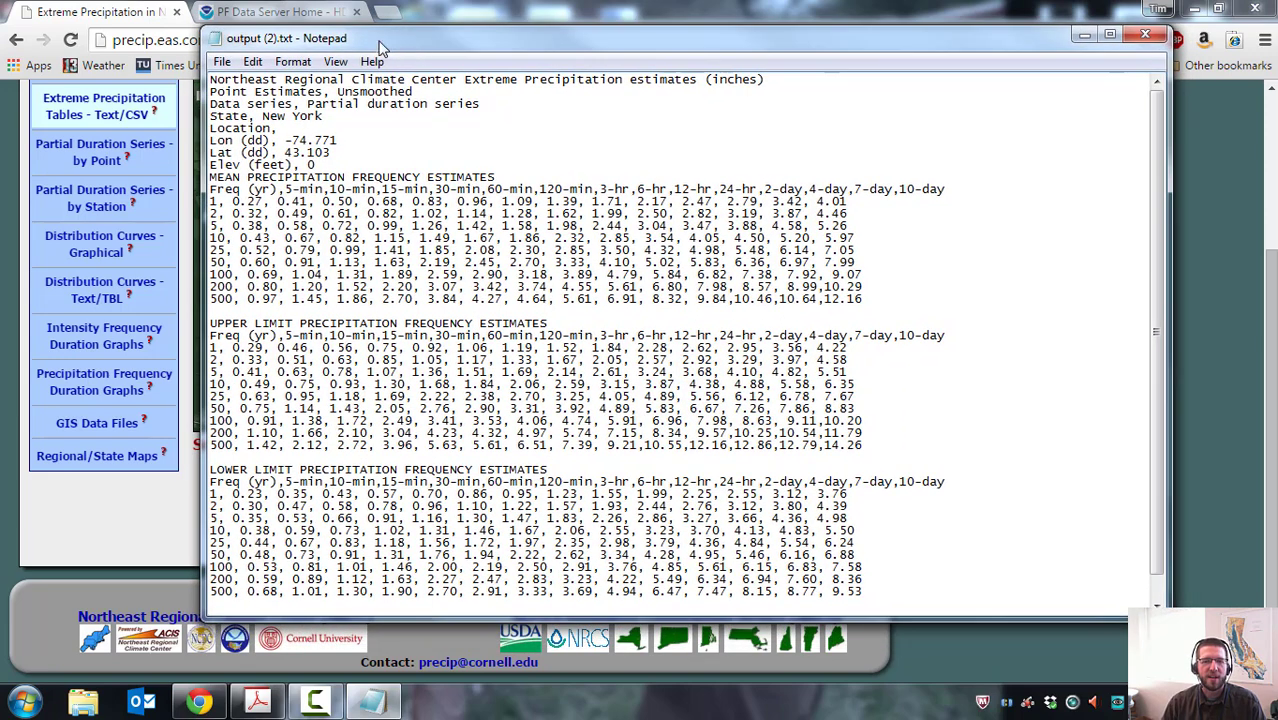
# Start saving the precipitation text under a new name and browse to the C:\Program Files\HydroCAD\IDF folder.
pyautogui.click(222, 63)
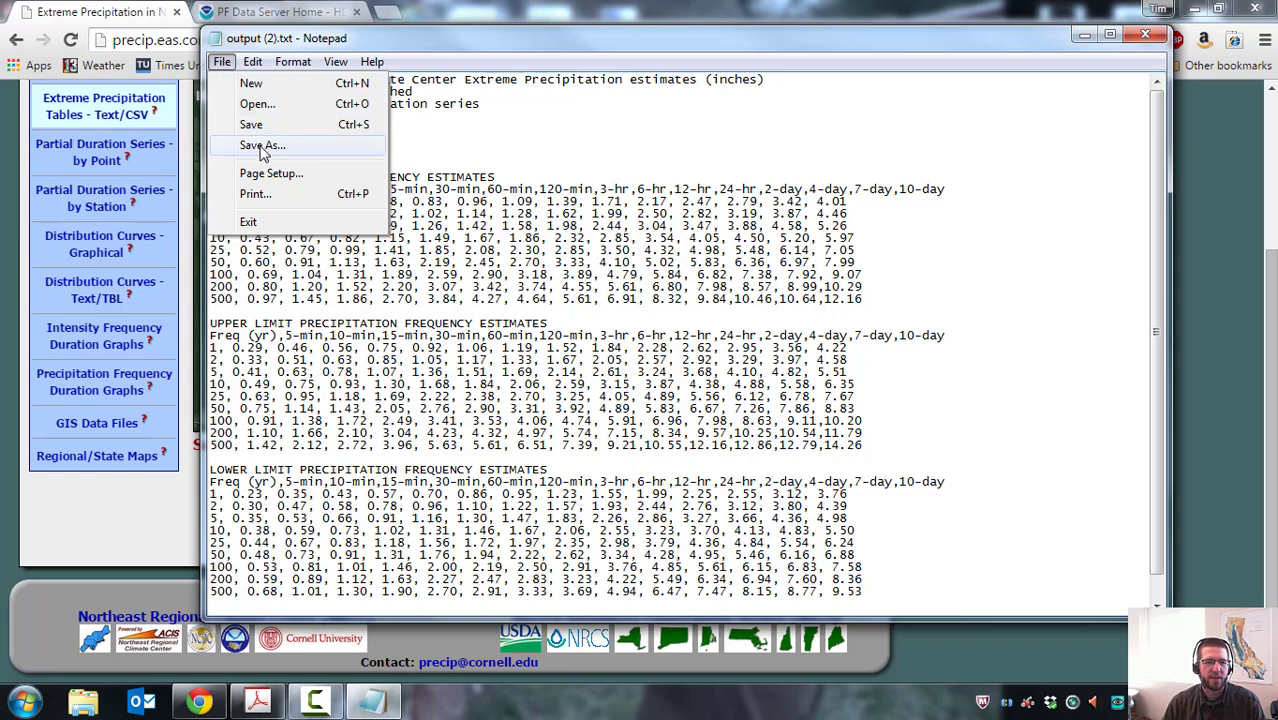
pyautogui.click(425, 252)
pyautogui.moveTo(465, 87); pyautogui.dragTo(671, 159)
pyautogui.moveTo(608, 314); pyautogui.dragTo(620, 368)
pyautogui.click(499, 305)
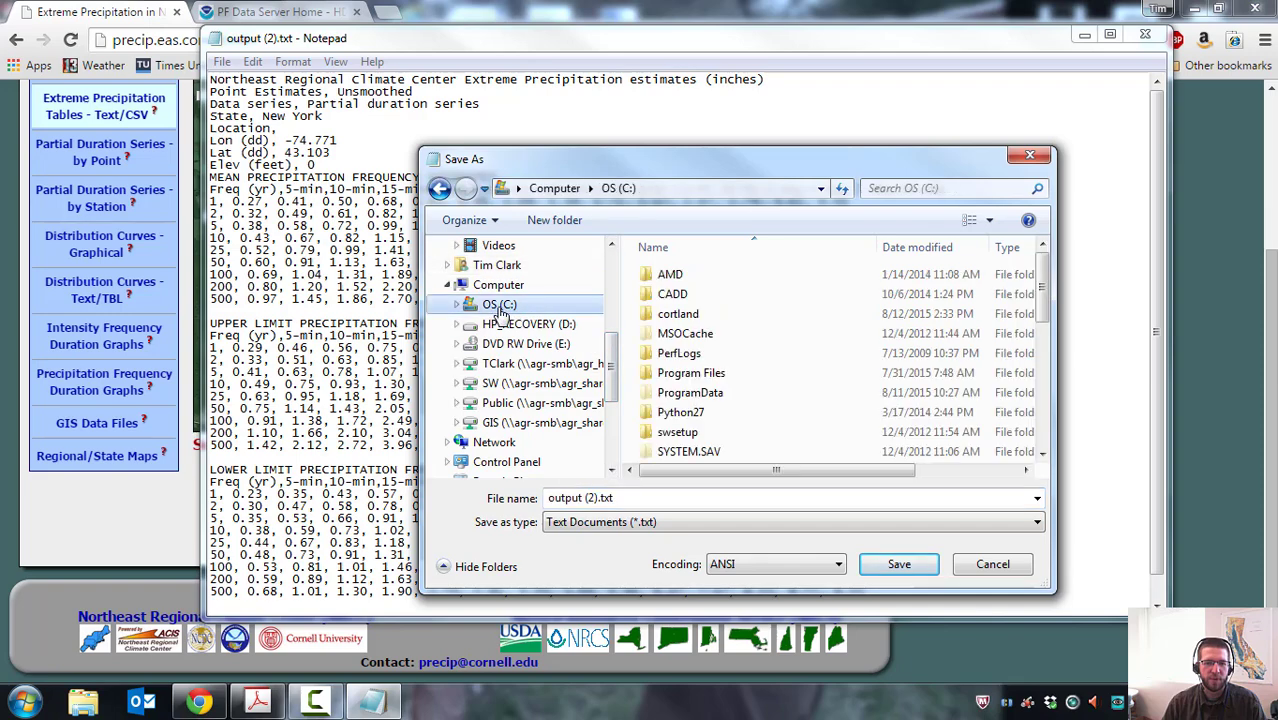
pyautogui.doubleClick(702, 378)
pyautogui.moveTo(677, 157); pyautogui.dragTo(612, 149)
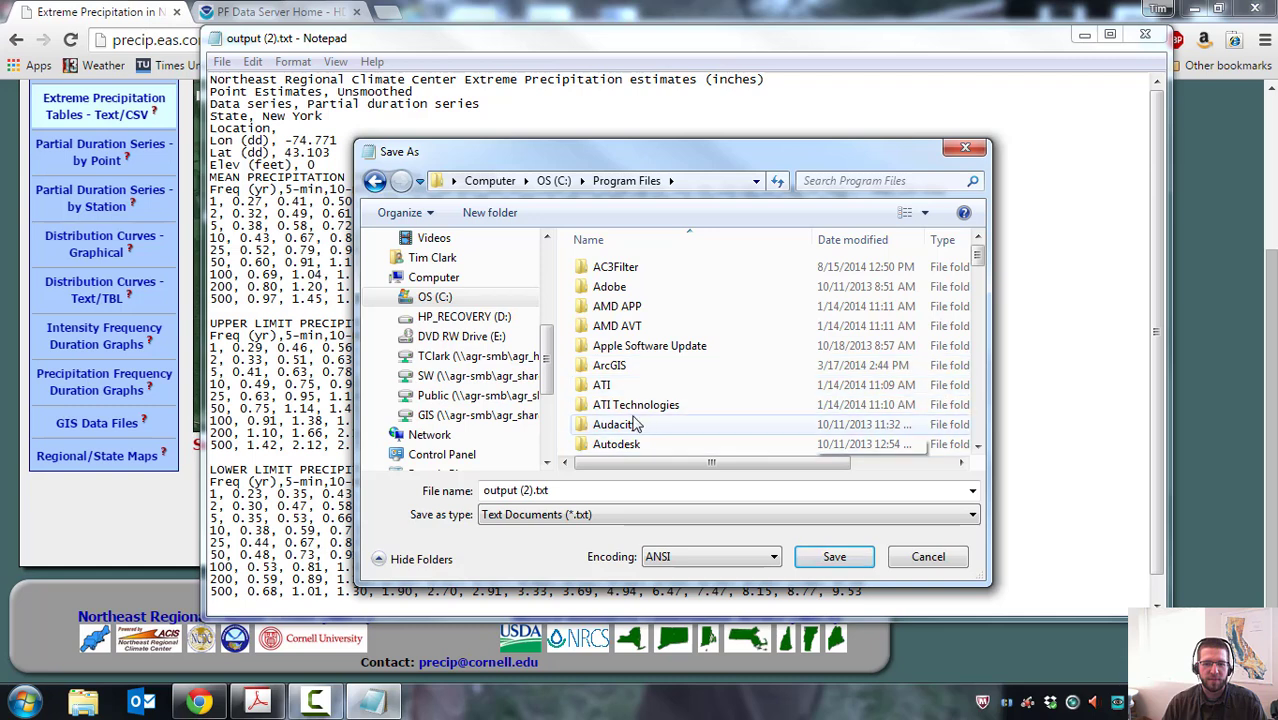
pyautogui.moveTo(977, 257); pyautogui.dragTo(979, 300)
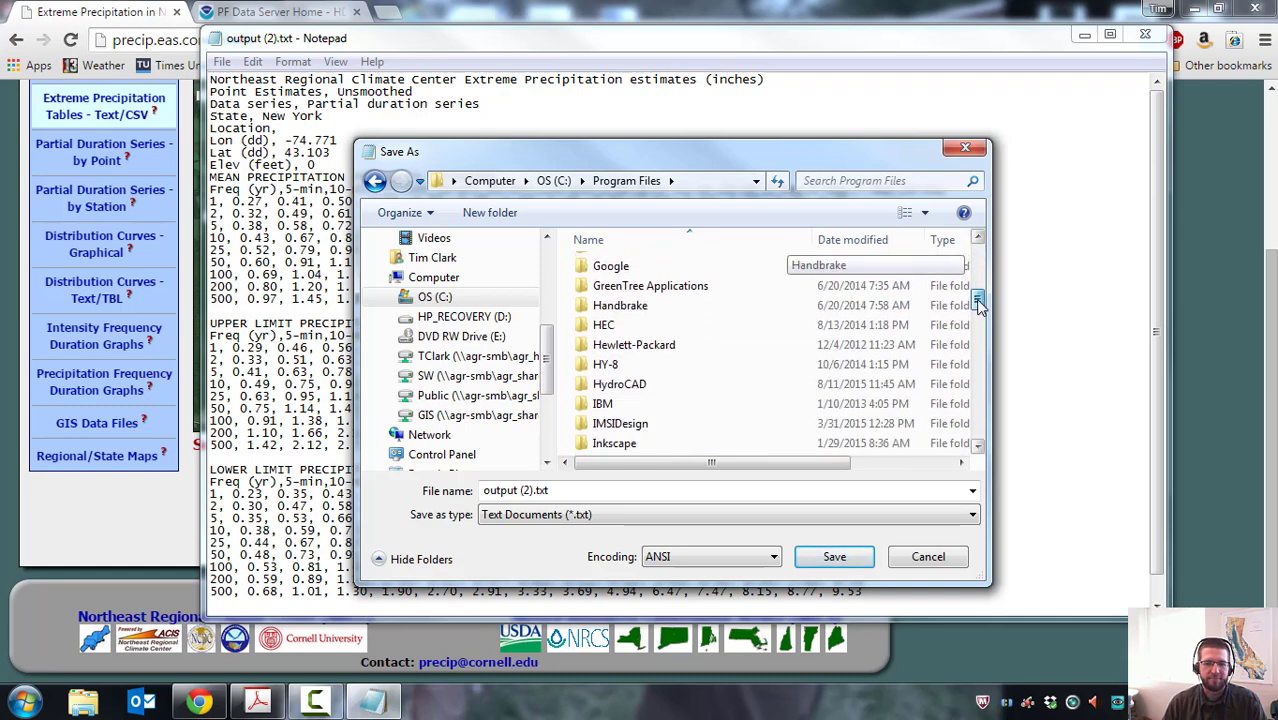
pyautogui.doubleClick(611, 386)
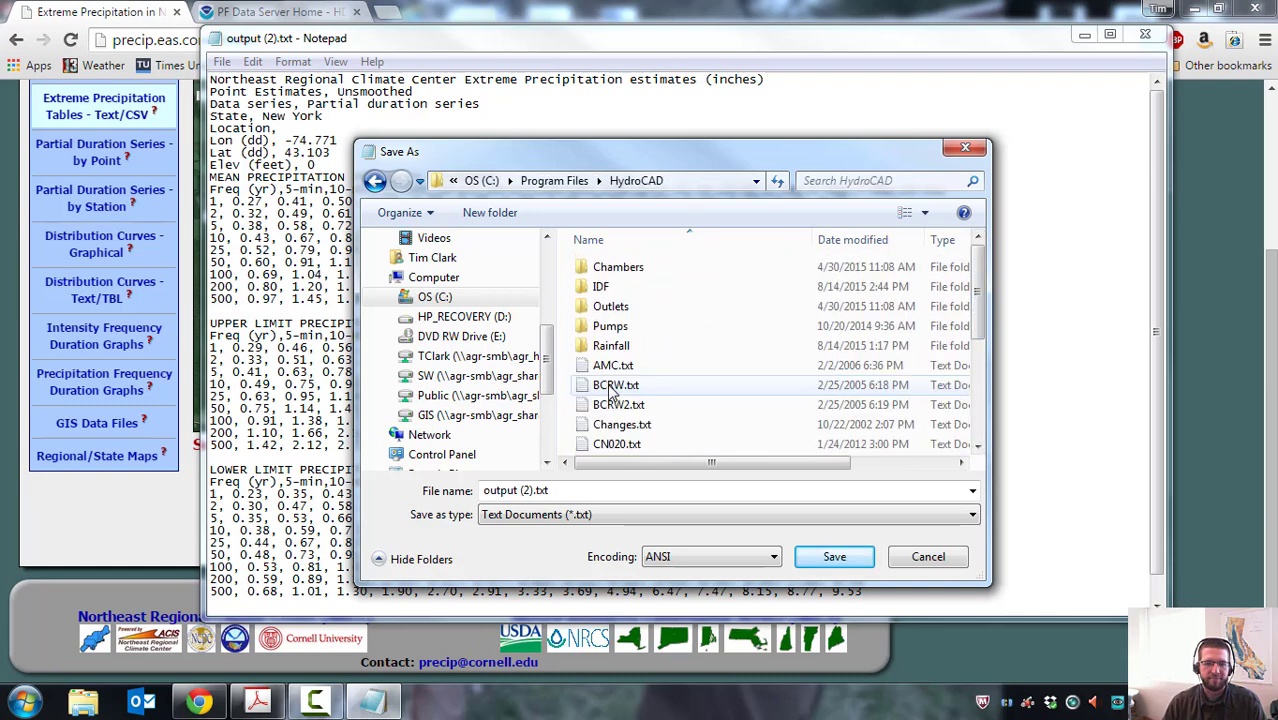
pyautogui.click(601, 288)
pyautogui.doubleClick(601, 288)
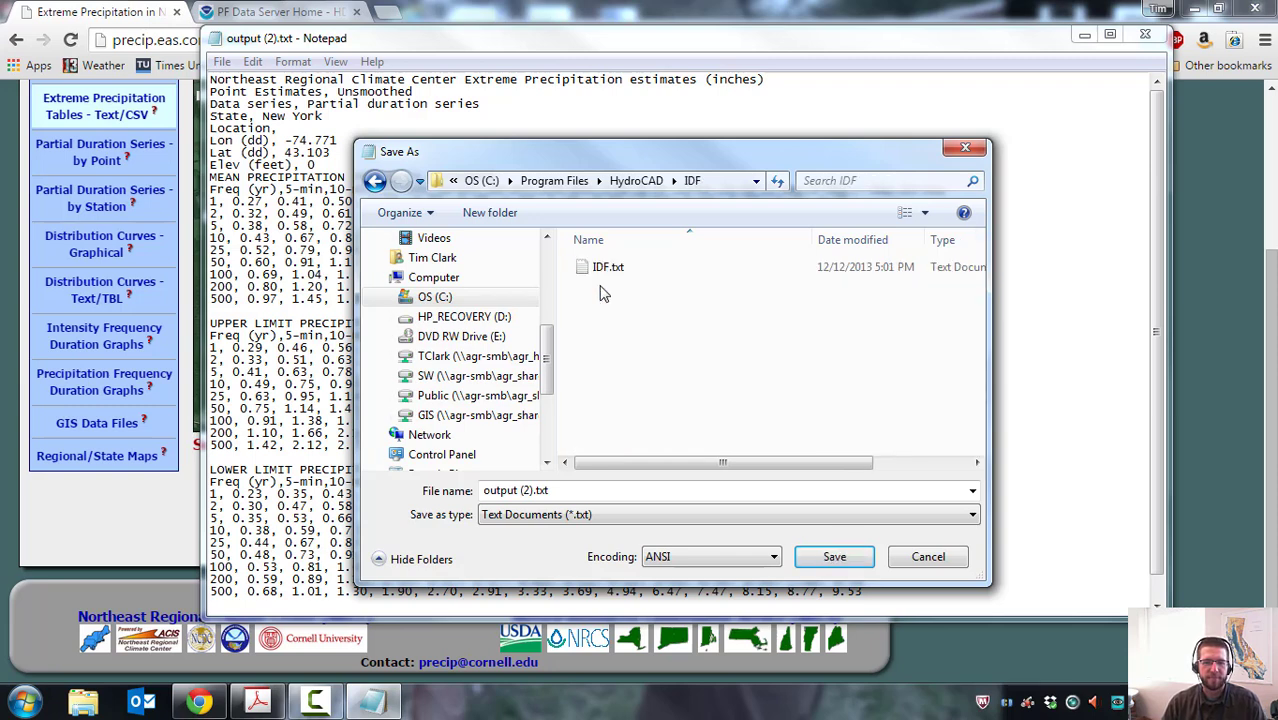
# Save the precipitation data as NY_dolgeville.hci in the IDF folder and close the text file.
pyautogui.click(535, 490)
pyautogui.moveTo(536, 490); pyautogui.dragTo(441, 494)
pyautogui.write('N')
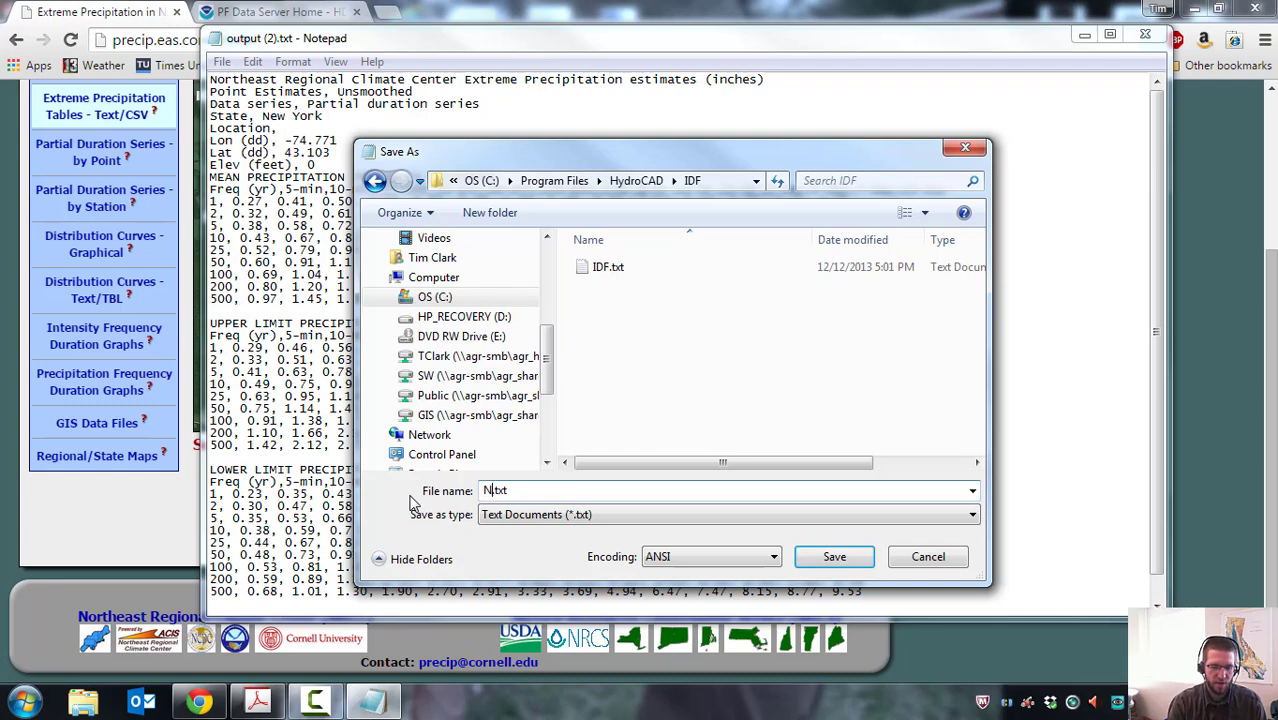
pyautogui.write('Y_dol')
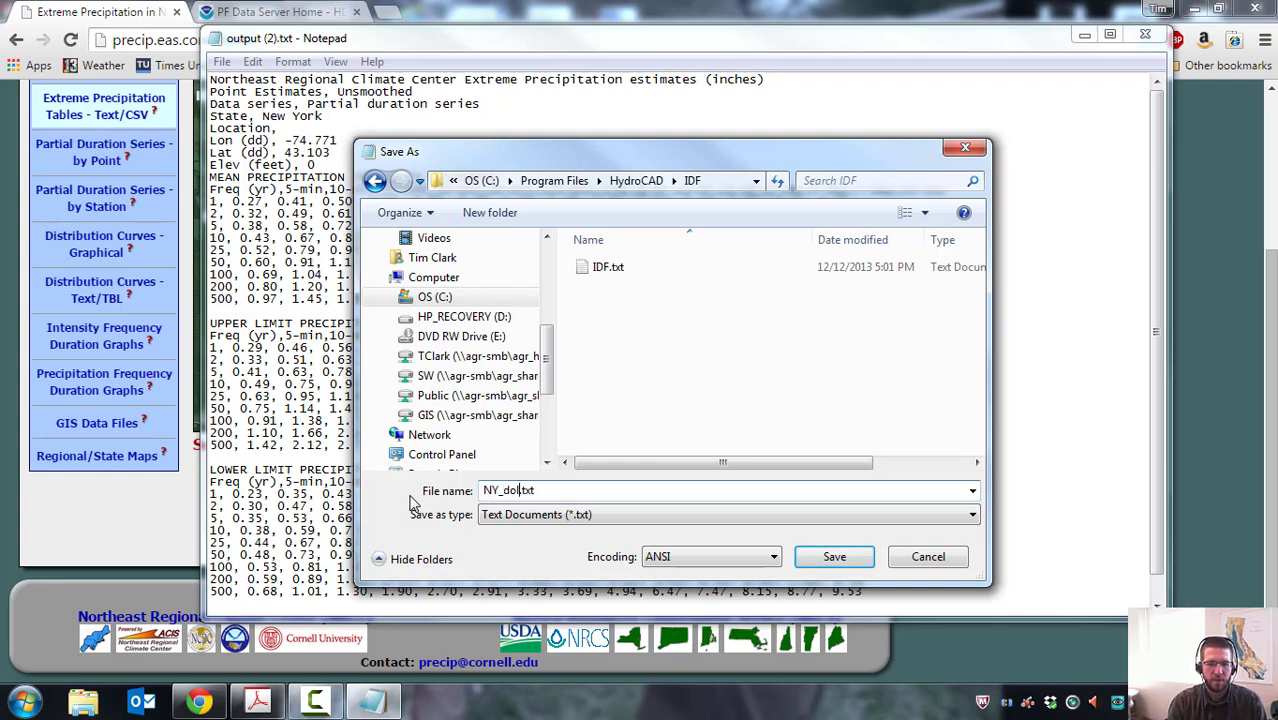
pyautogui.write('geville')
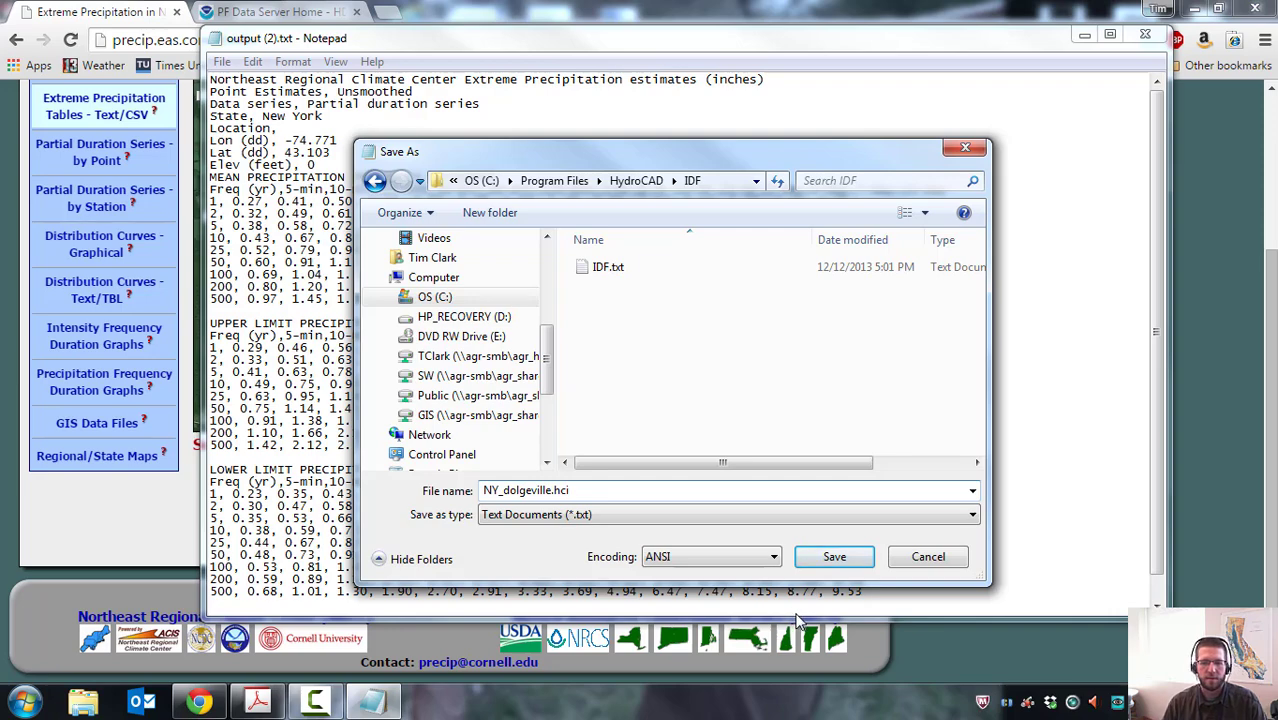
pyautogui.click(836, 558)
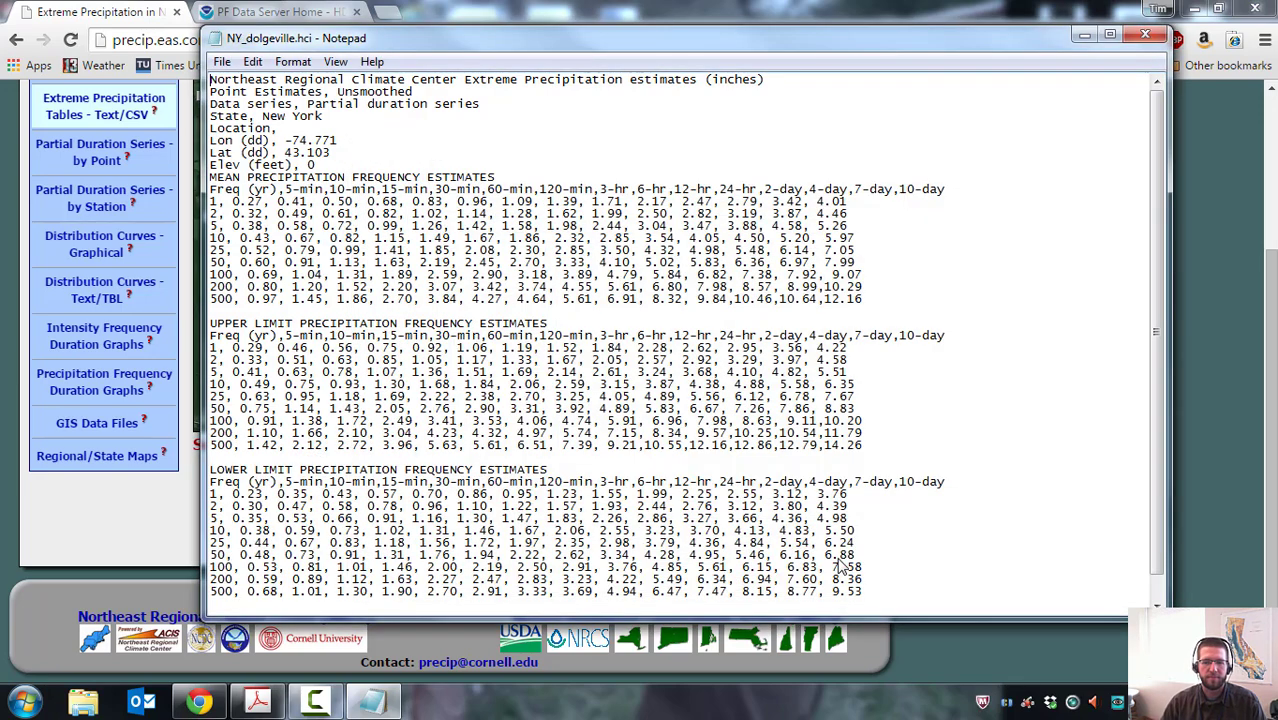
pyautogui.click(1138, 38)
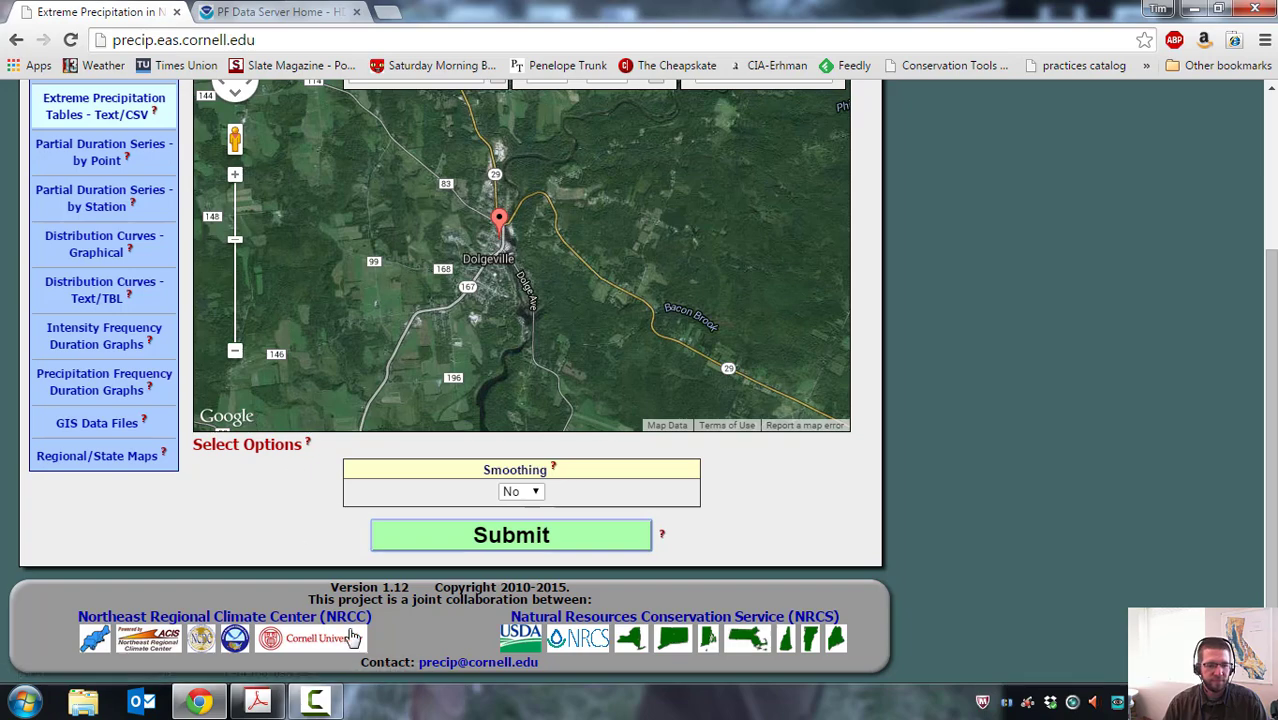
# Launch HydroCAD, start the Sampler's 60 minute evaluation period, and reposition the program window.
pyautogui.click(25, 702)
pyautogui.click(68, 618)
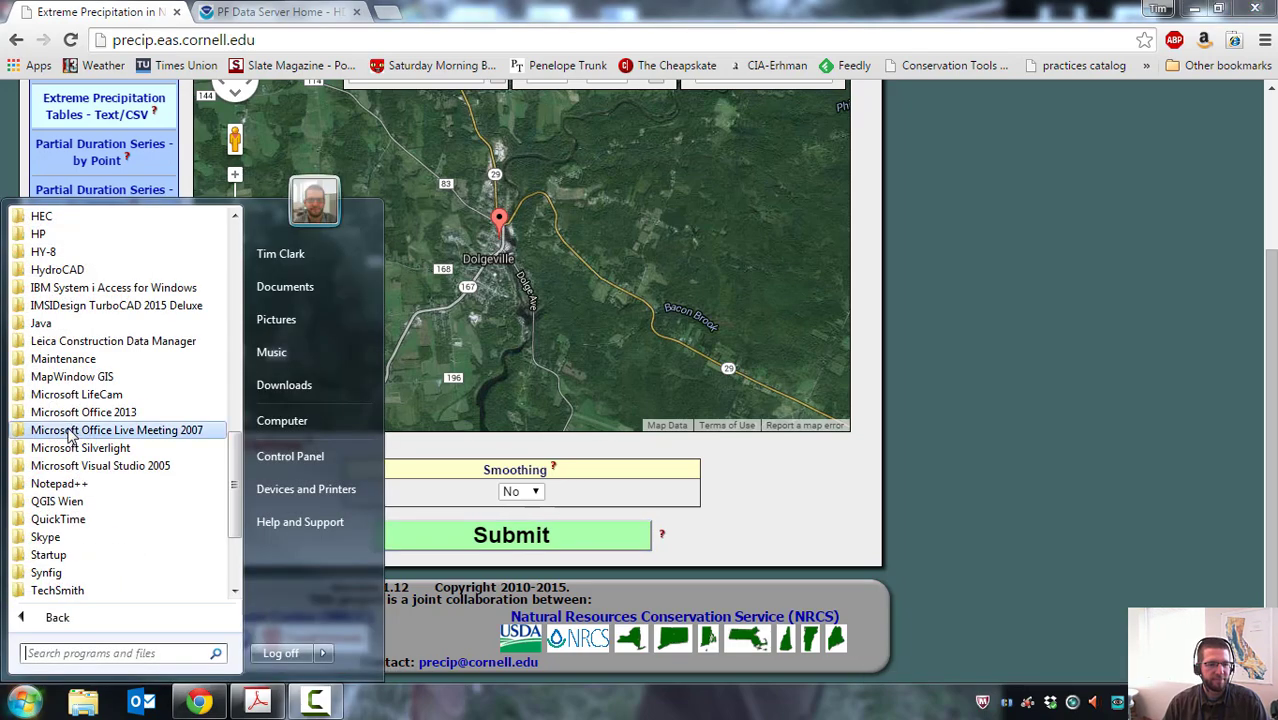
pyautogui.scroll(-2, 60, 360)
pyautogui.scroll(2, 58, 350)
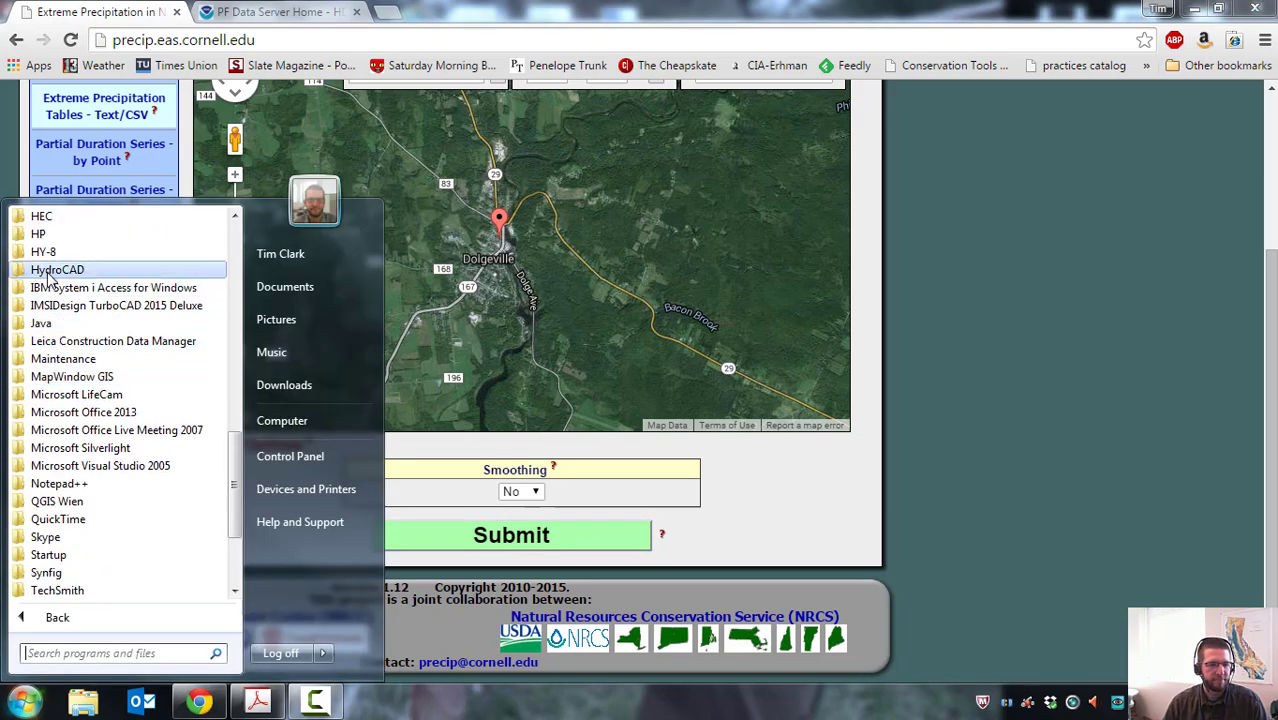
pyautogui.click(56, 270)
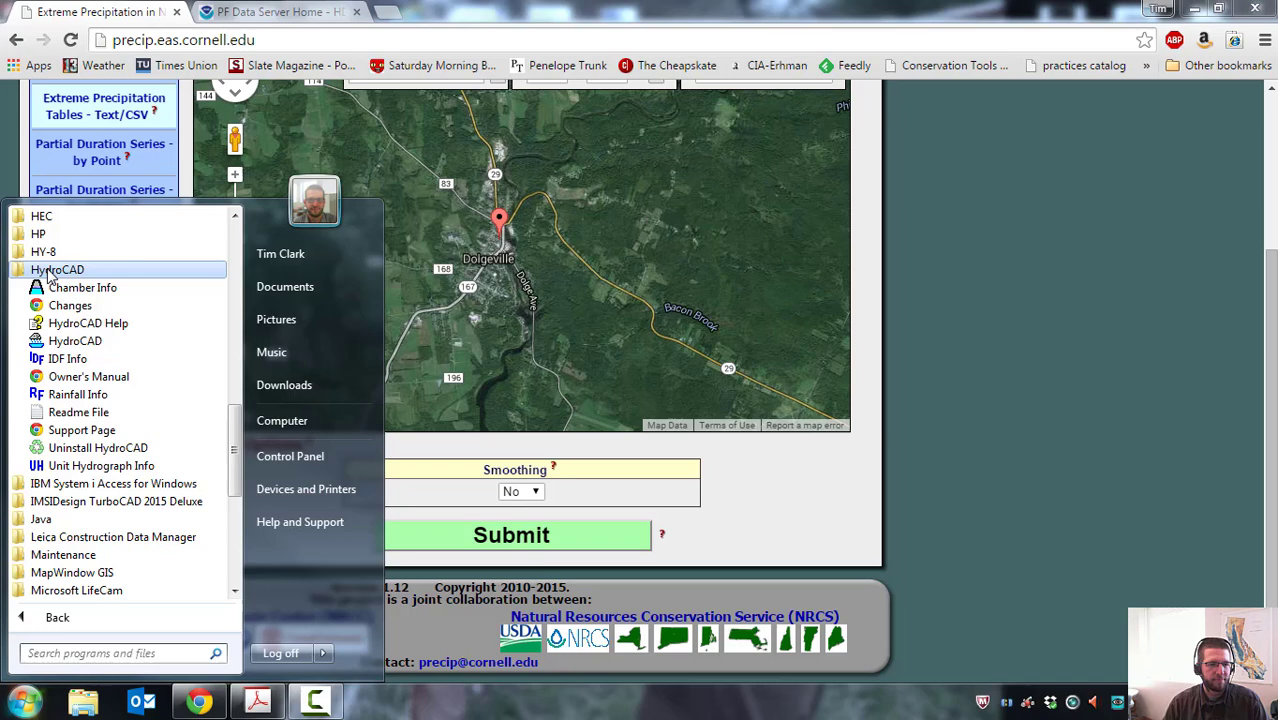
pyautogui.click(75, 341)
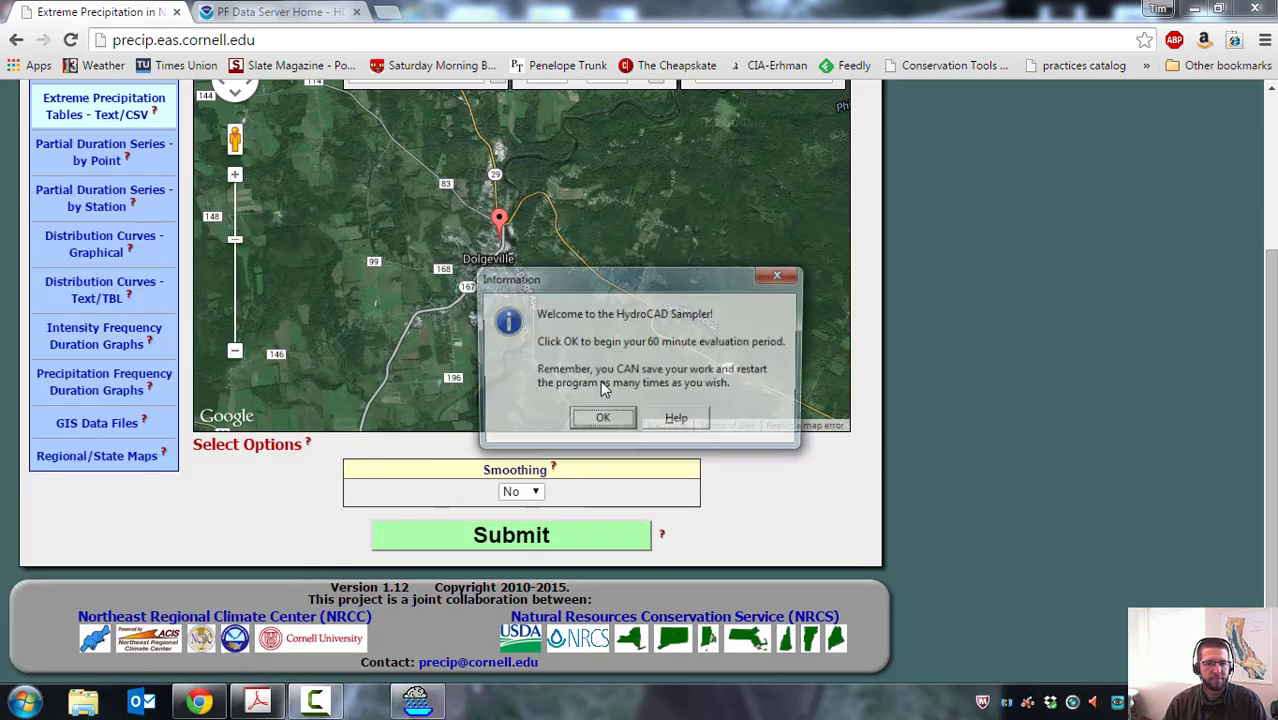
pyautogui.click(599, 420)
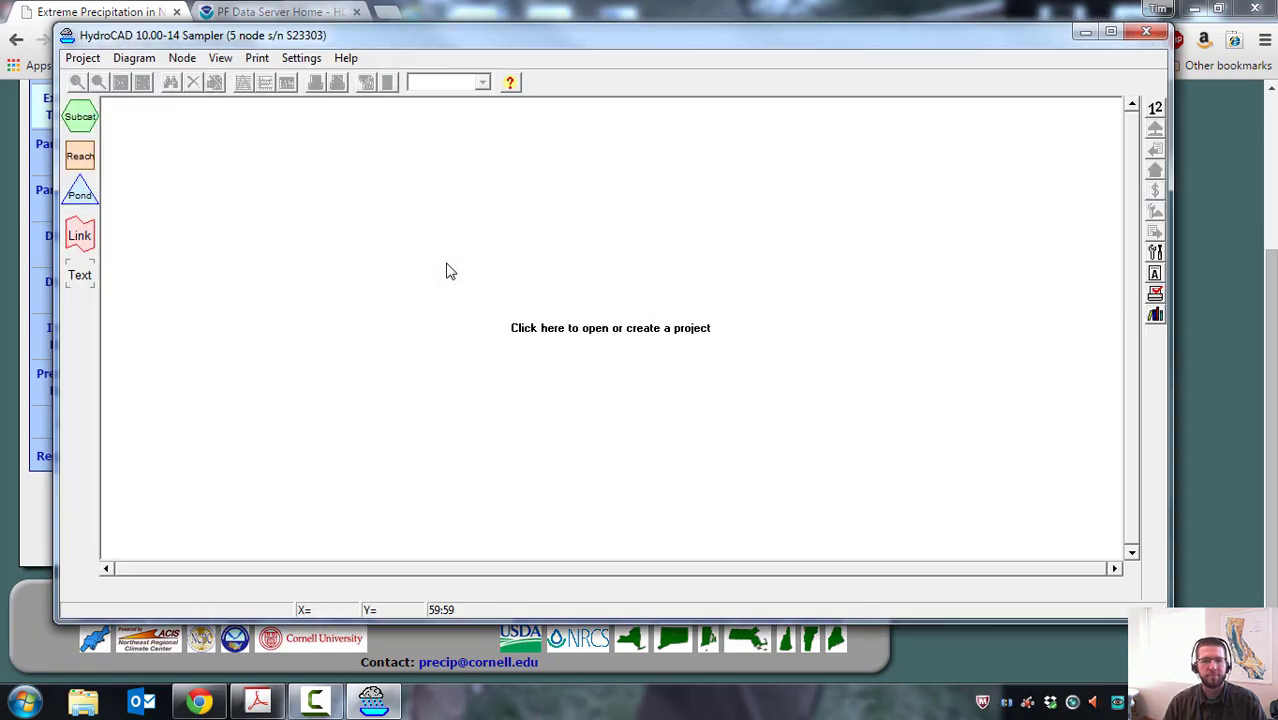
pyautogui.moveTo(475, 34); pyautogui.dragTo(501, 43)
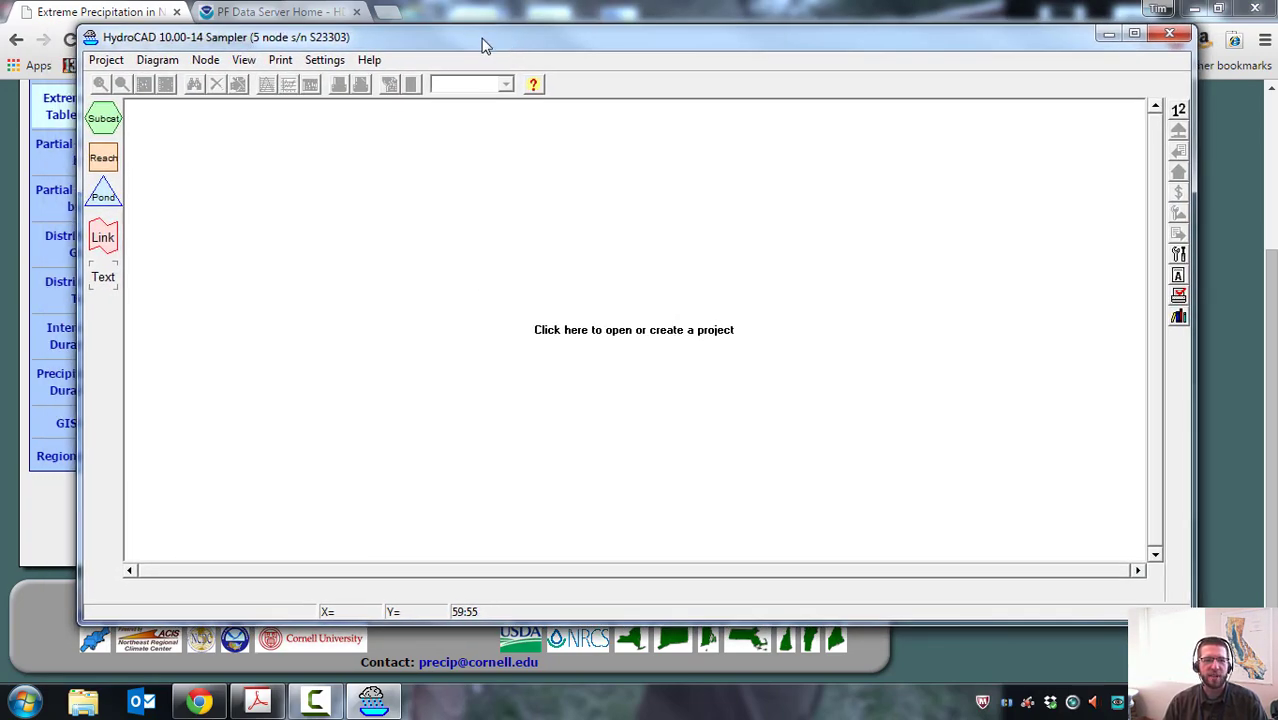
# Create a new HydroCAD project file named Newrational1 in the Projects folder.
pyautogui.click(625, 337)
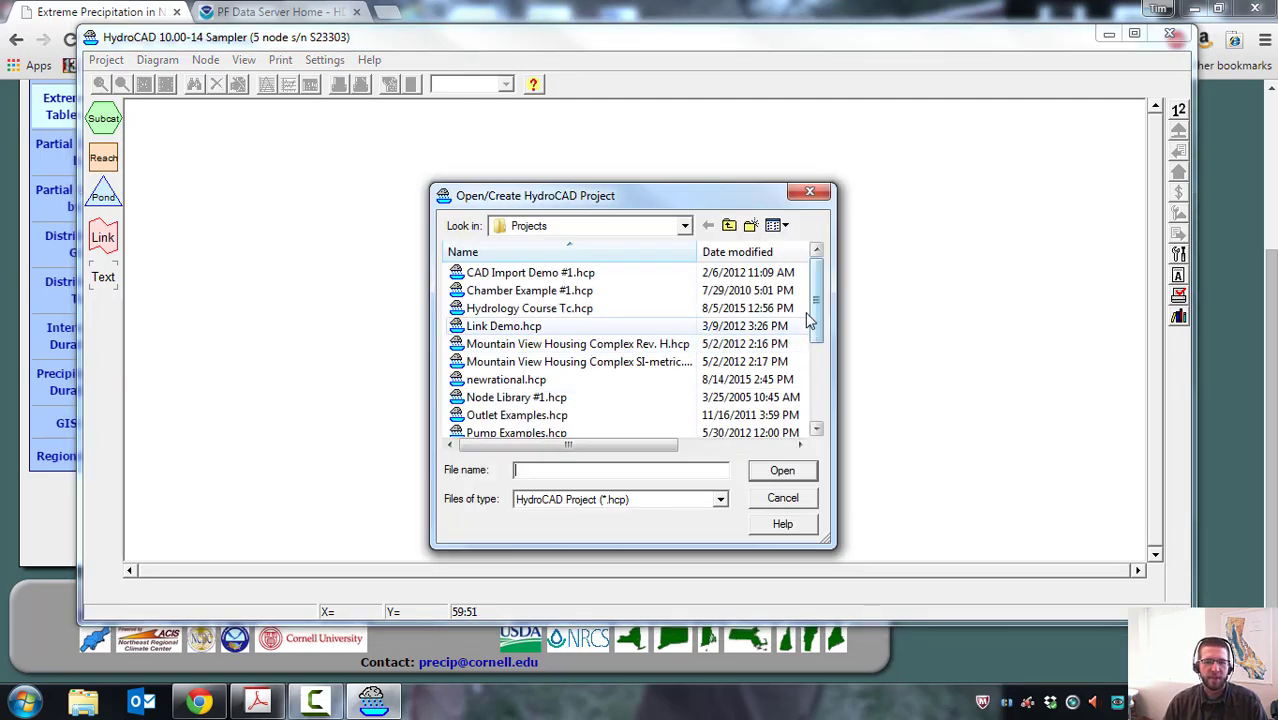
pyautogui.moveTo(817, 300); pyautogui.dragTo(826, 388)
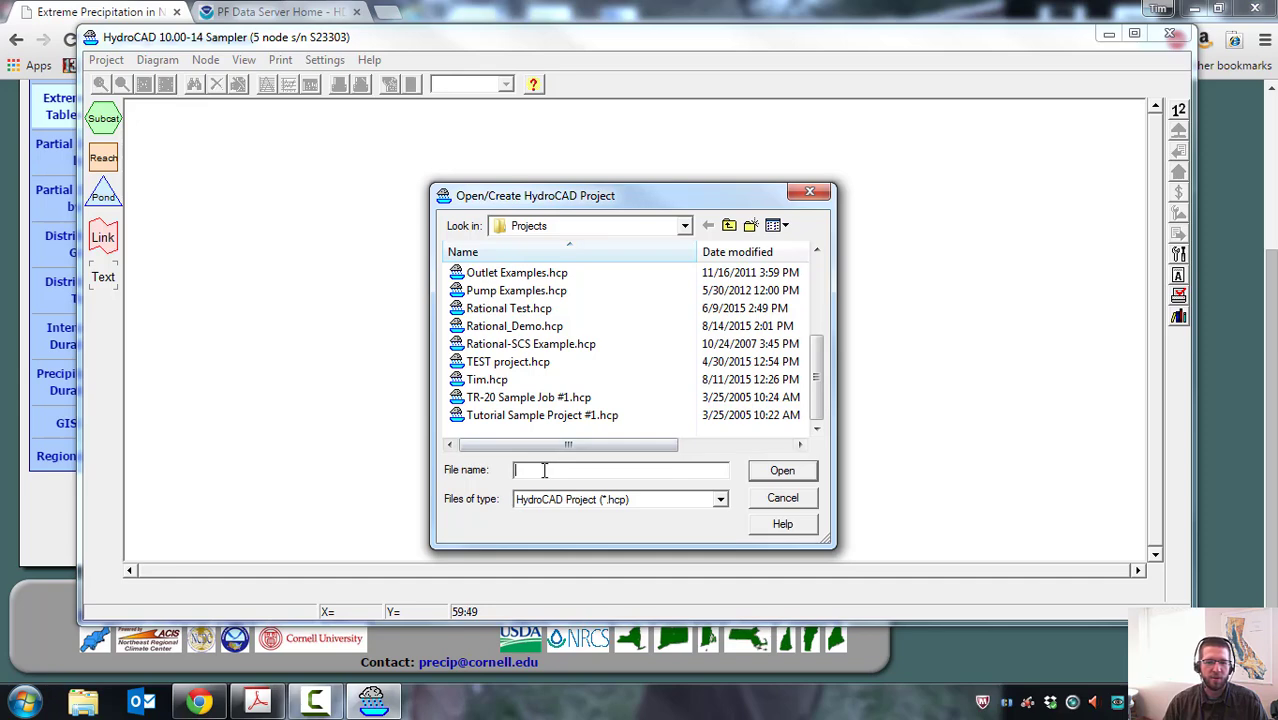
pyautogui.write('Newrationa')
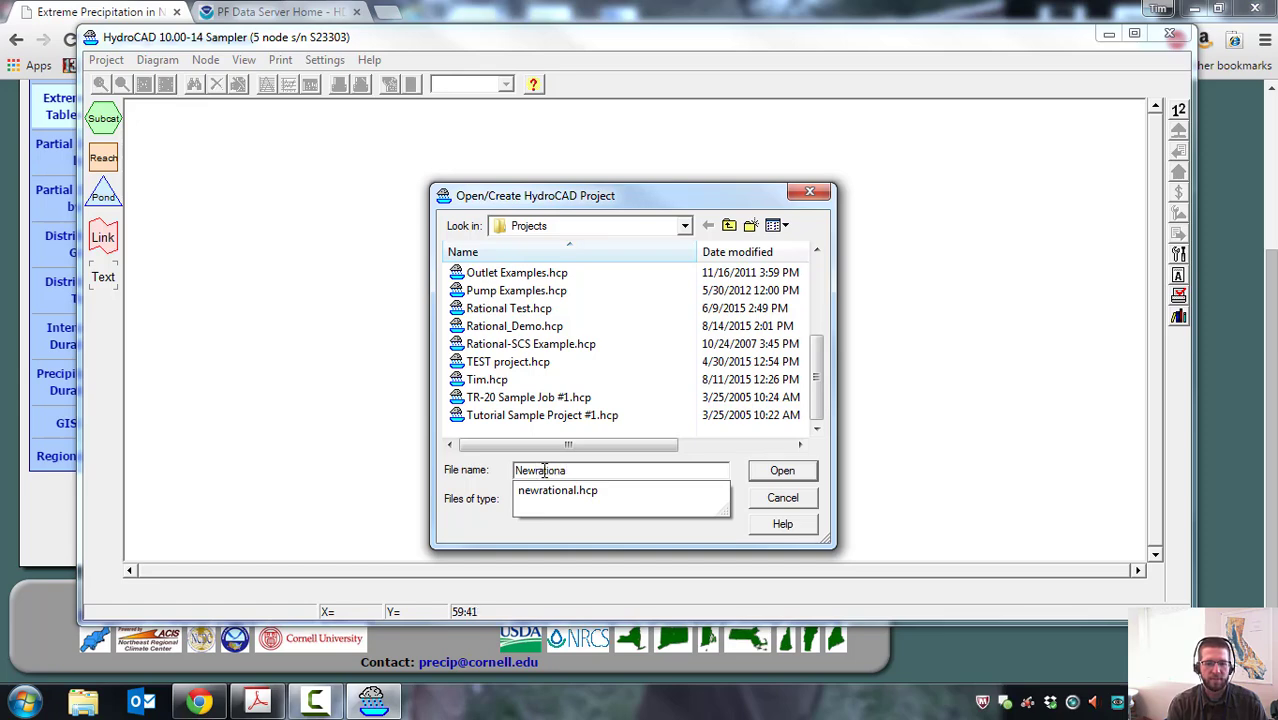
pyautogui.write('l1')
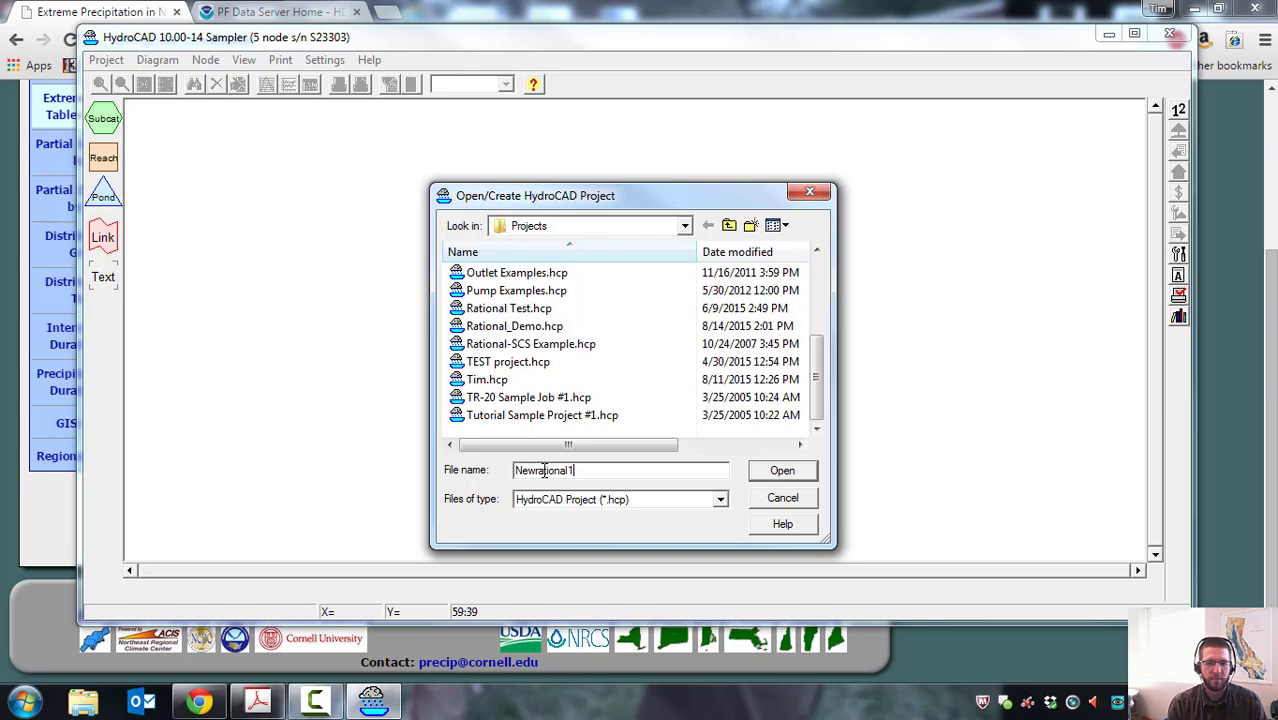
pyautogui.click(788, 472)
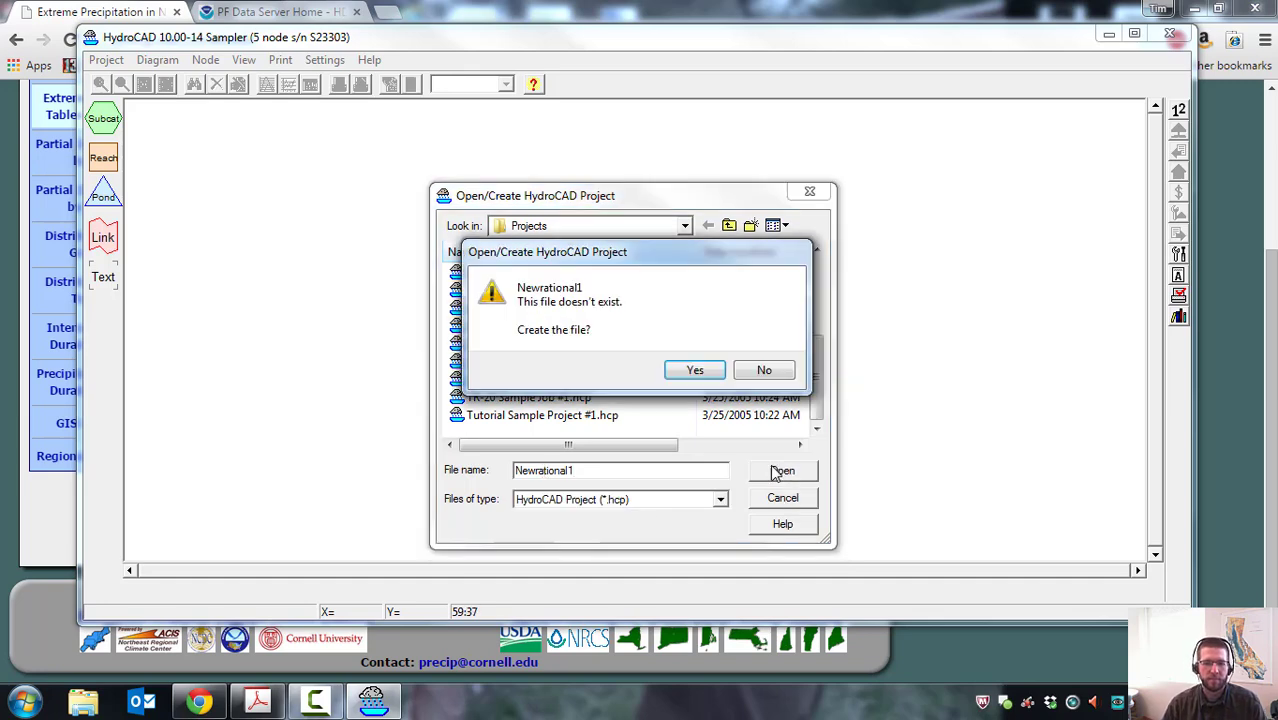
pyautogui.click(699, 370)
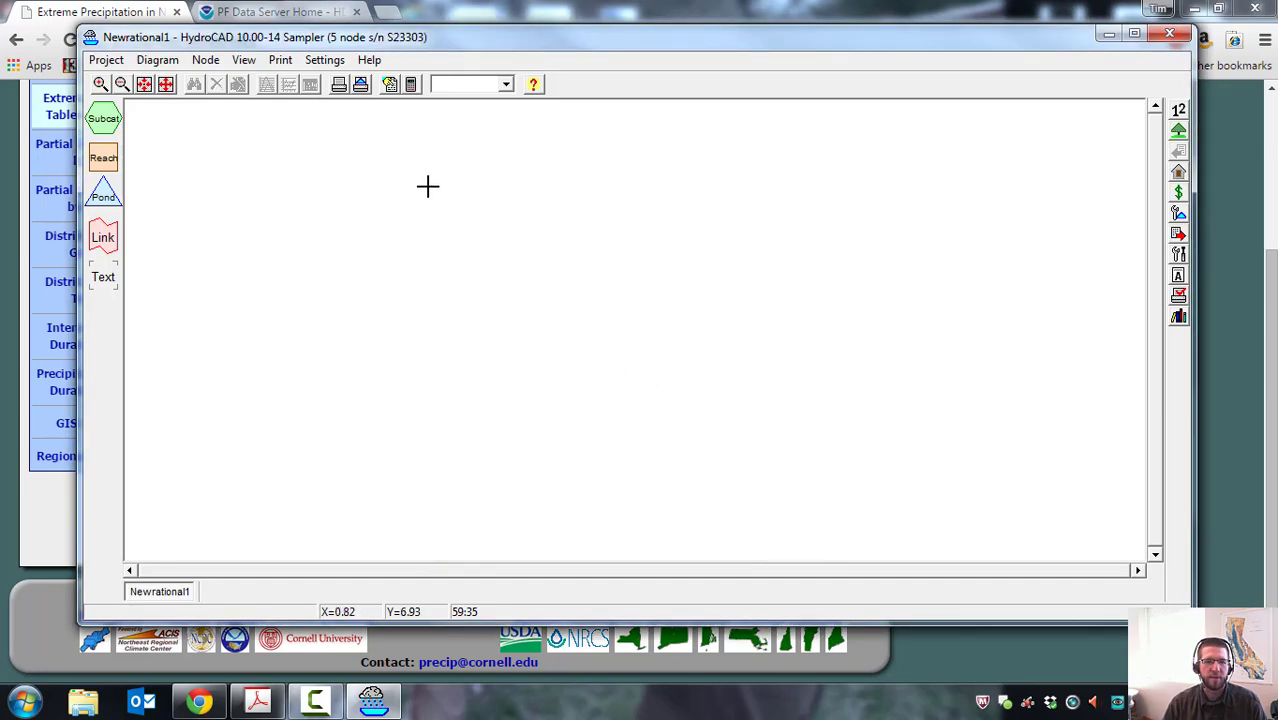
# Open the project's calculation settings and set the runoff method to Rational.
pyautogui.click(411, 85)
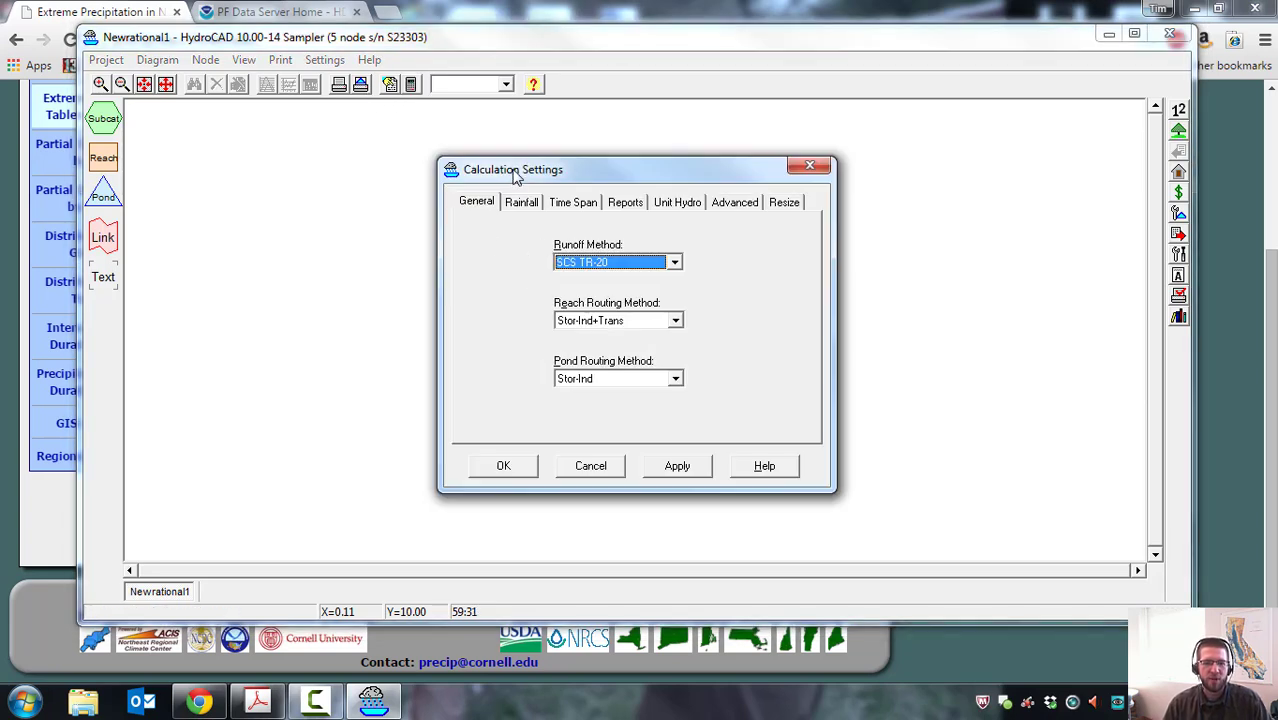
pyautogui.moveTo(515, 175); pyautogui.dragTo(485, 183)
pyautogui.click(644, 271)
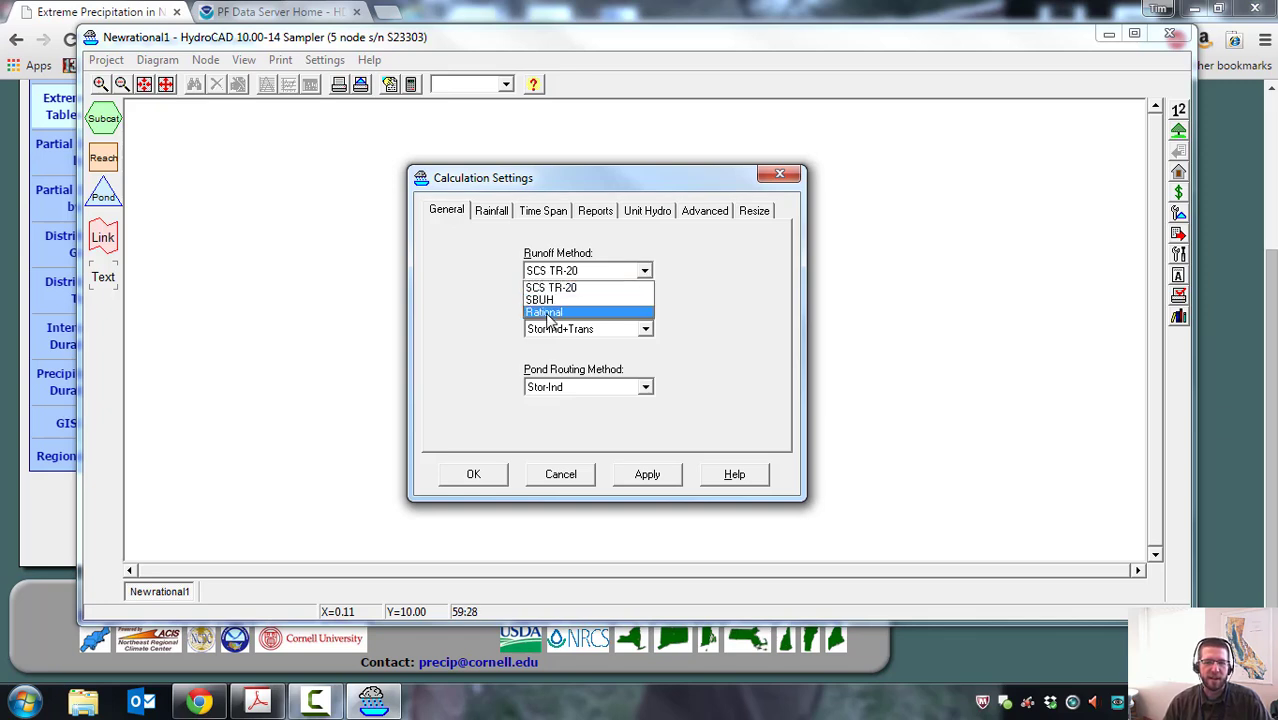
pyautogui.click(548, 318)
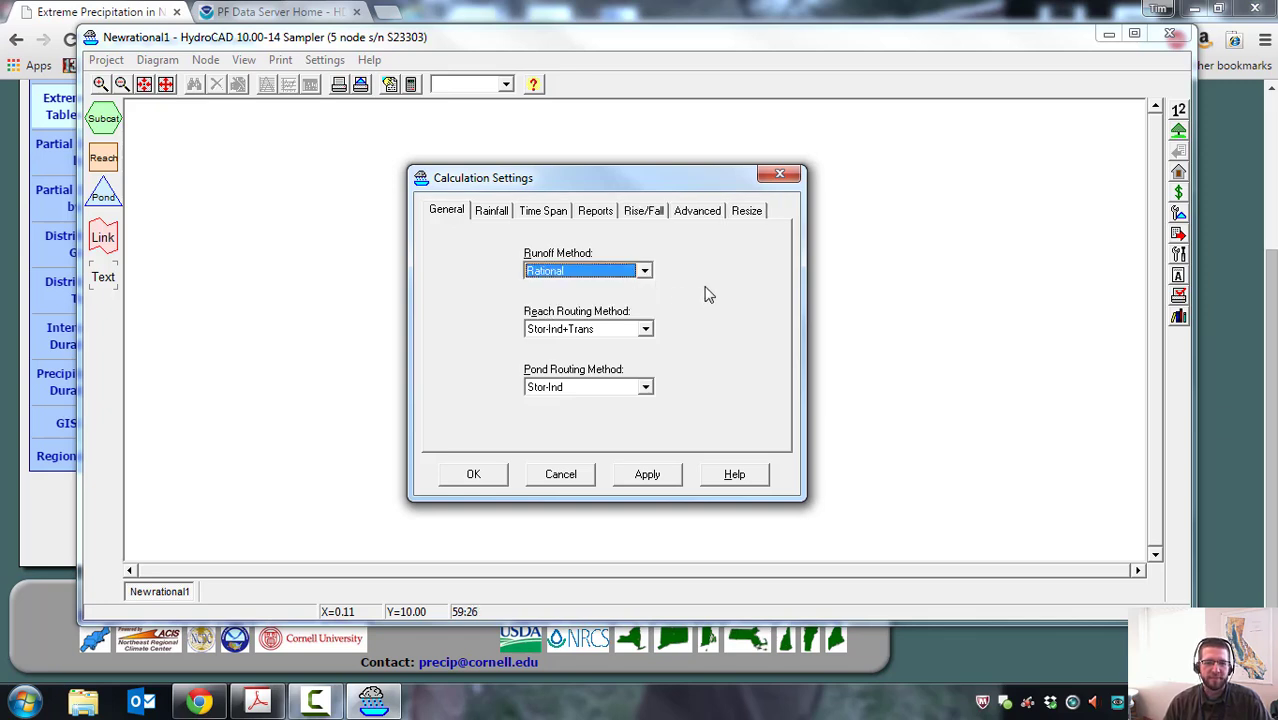
# In the rainfall settings, choose NY_dolgeville as the IDF file and 5-yr as the IDF event.
pyautogui.click(492, 213)
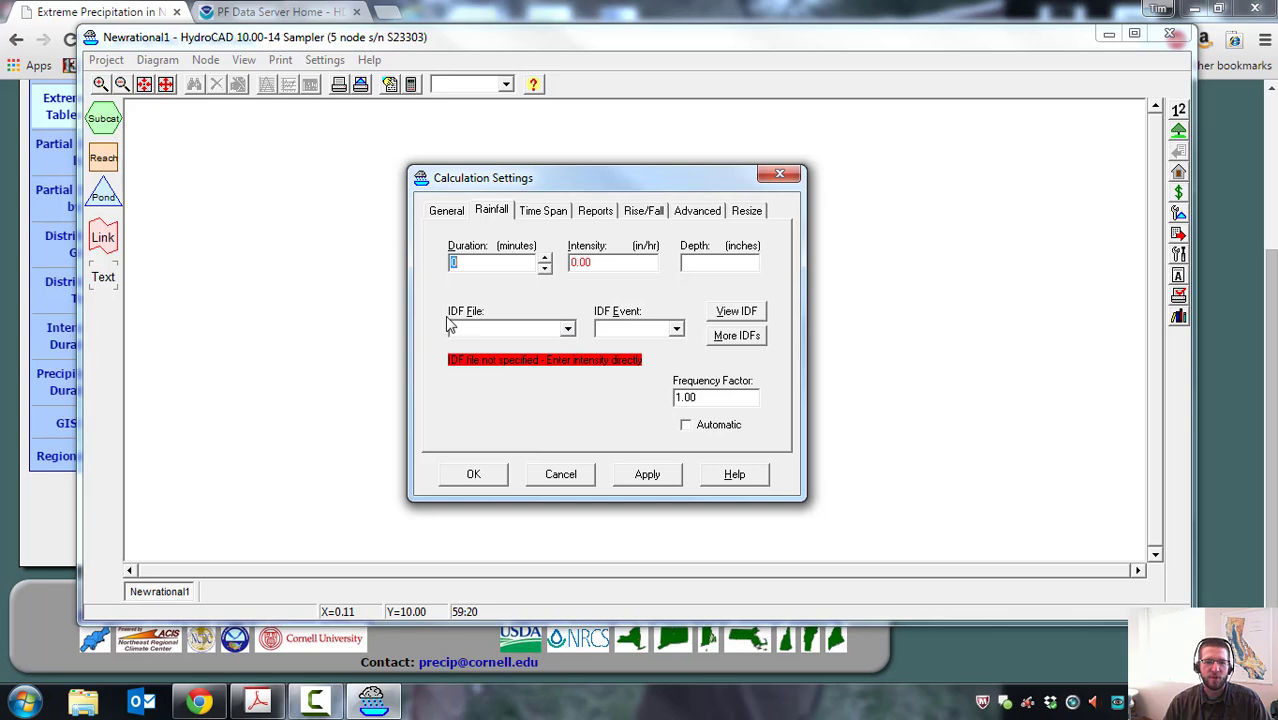
pyautogui.click(568, 330)
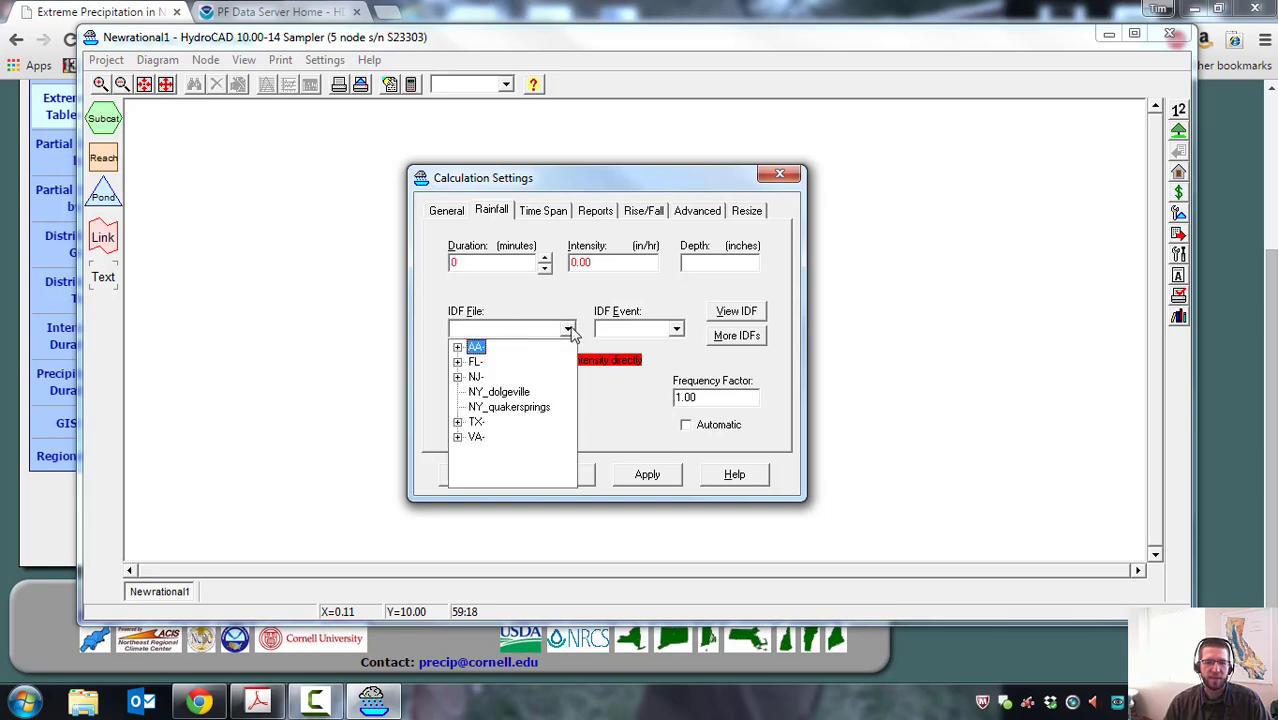
pyautogui.click(505, 393)
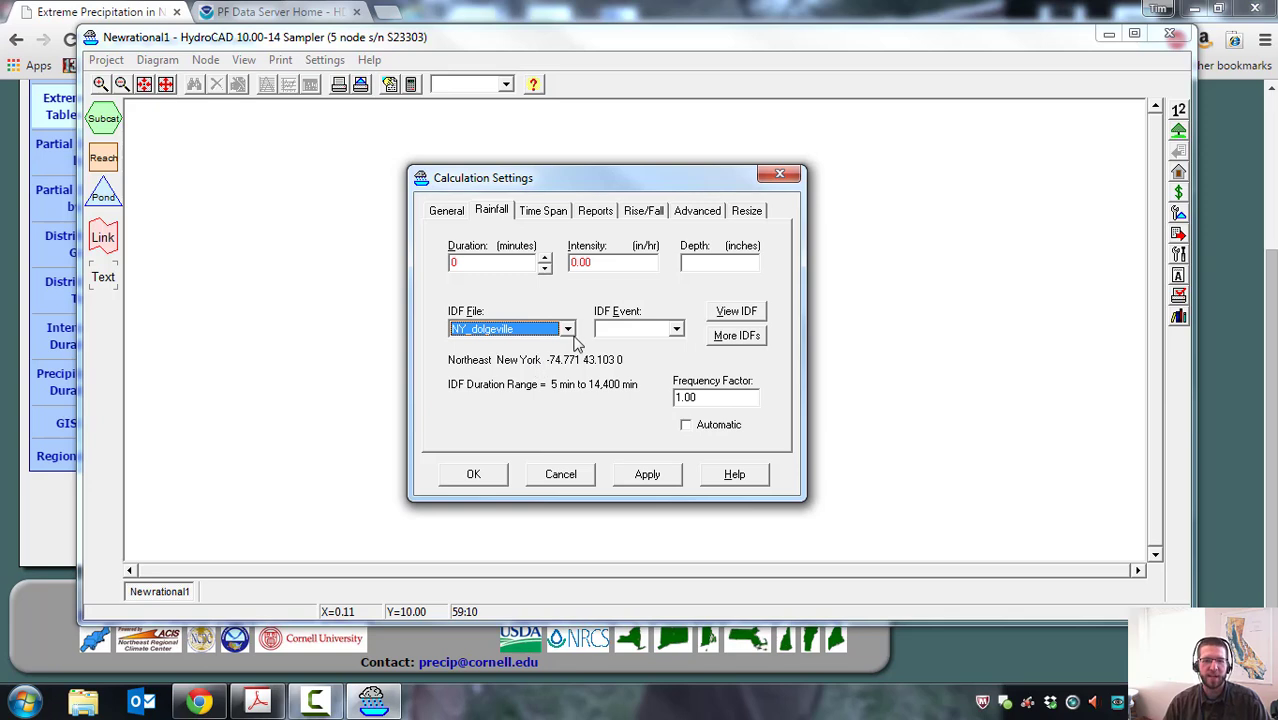
pyautogui.click(676, 331)
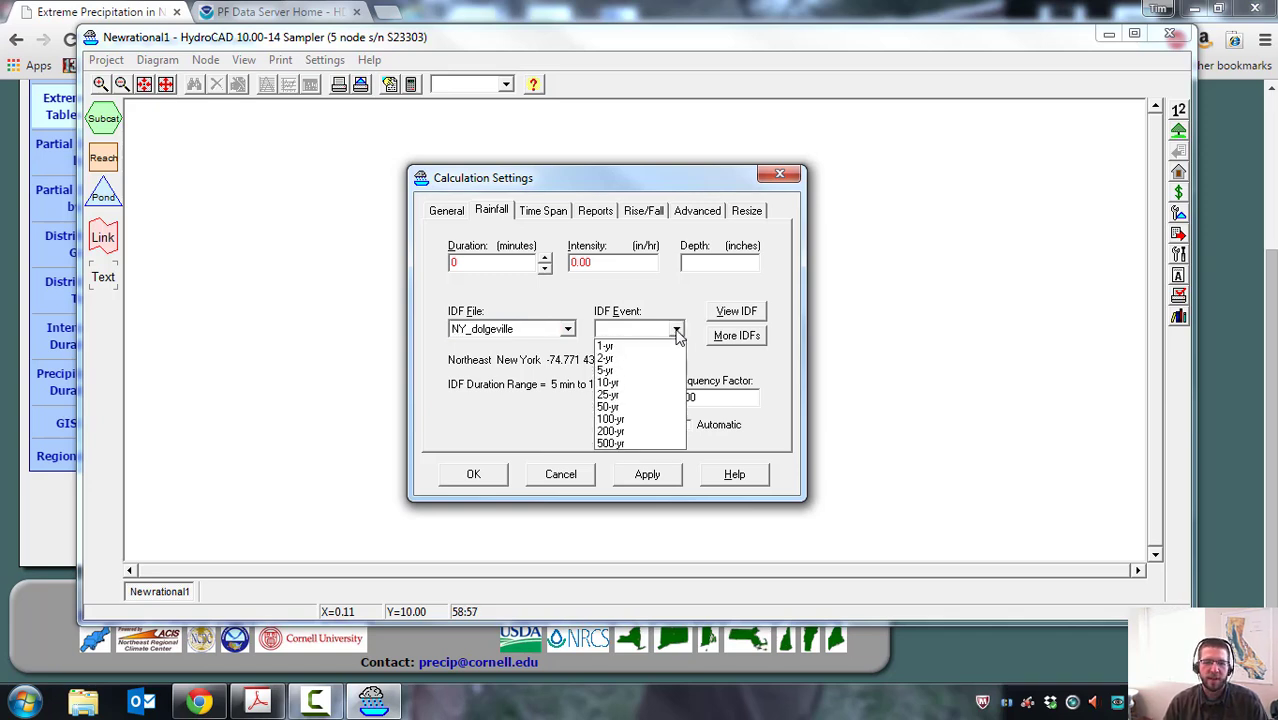
pyautogui.click(607, 372)
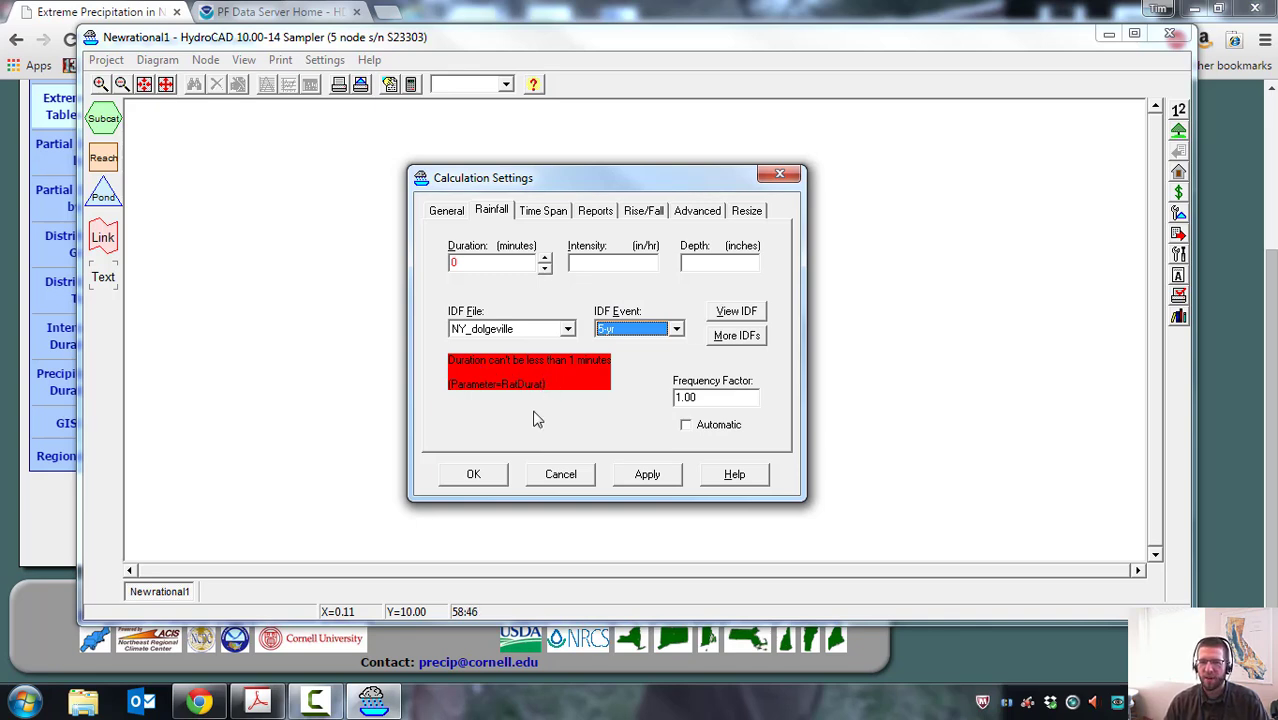
# Set the rainfall duration to 5 minutes, then apply and accept the calculation settings.
pyautogui.click(476, 264)
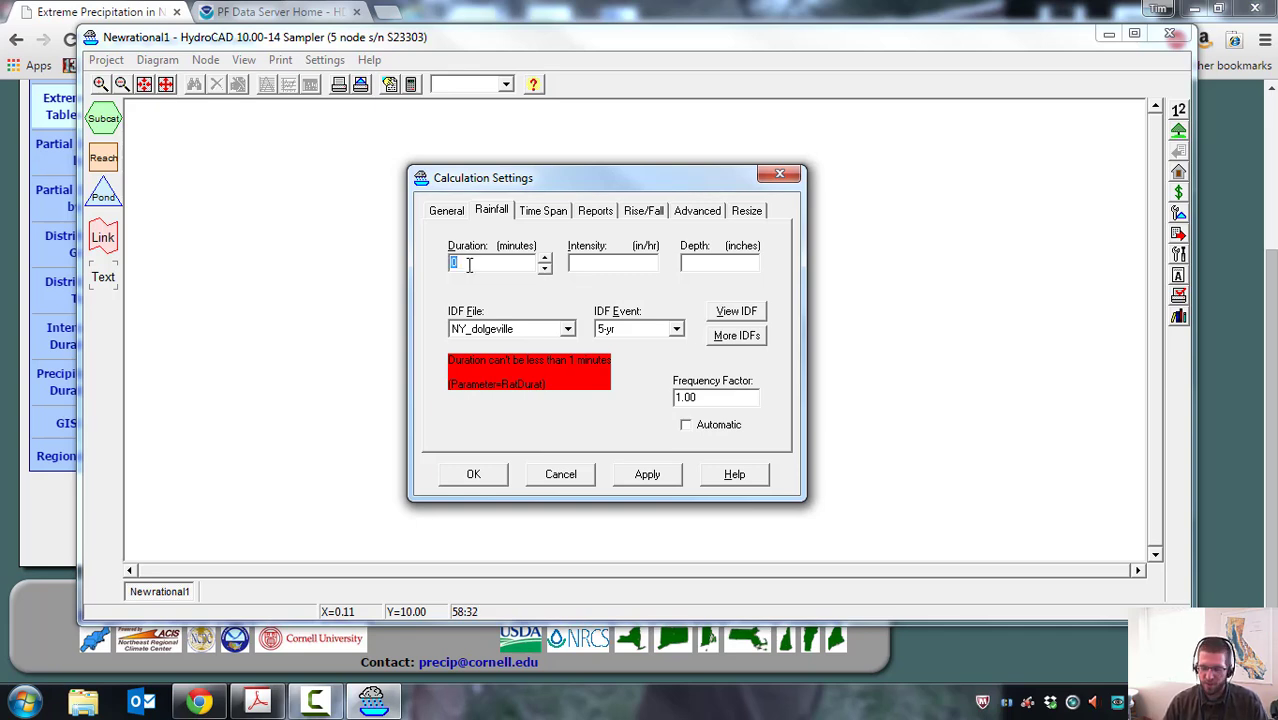
pyautogui.write('5')
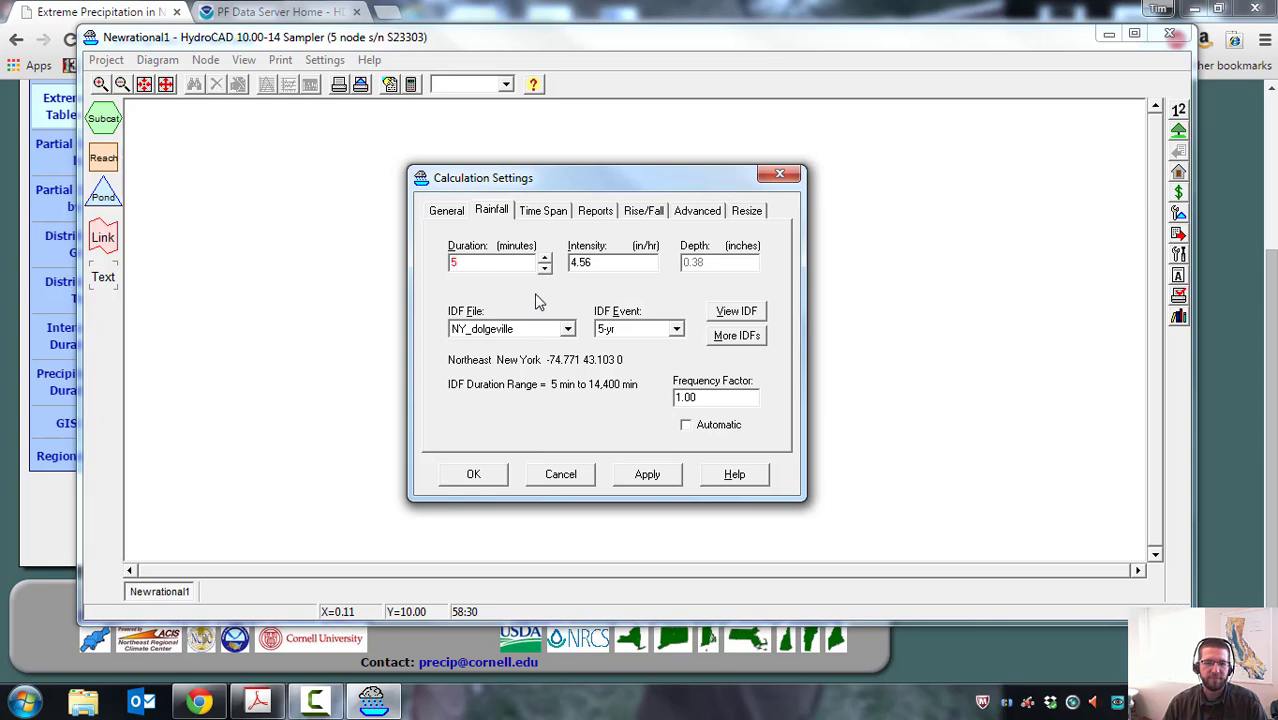
pyautogui.click(648, 476)
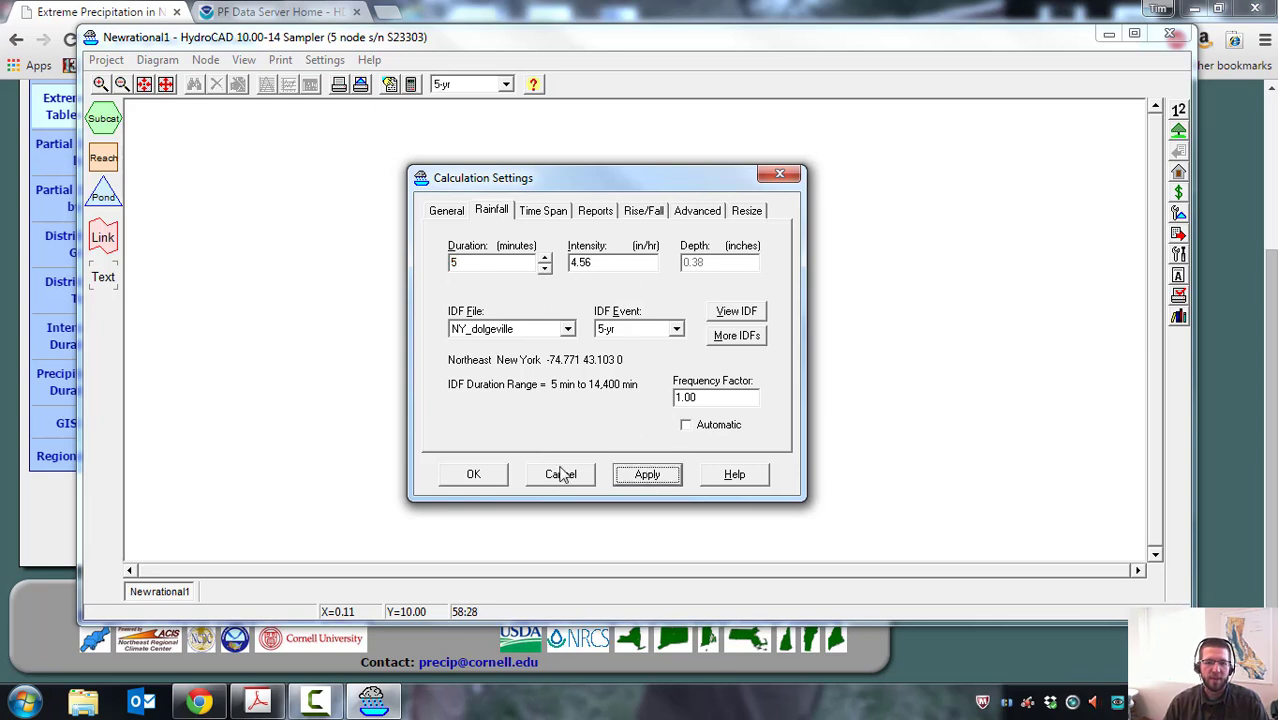
pyautogui.click(485, 476)
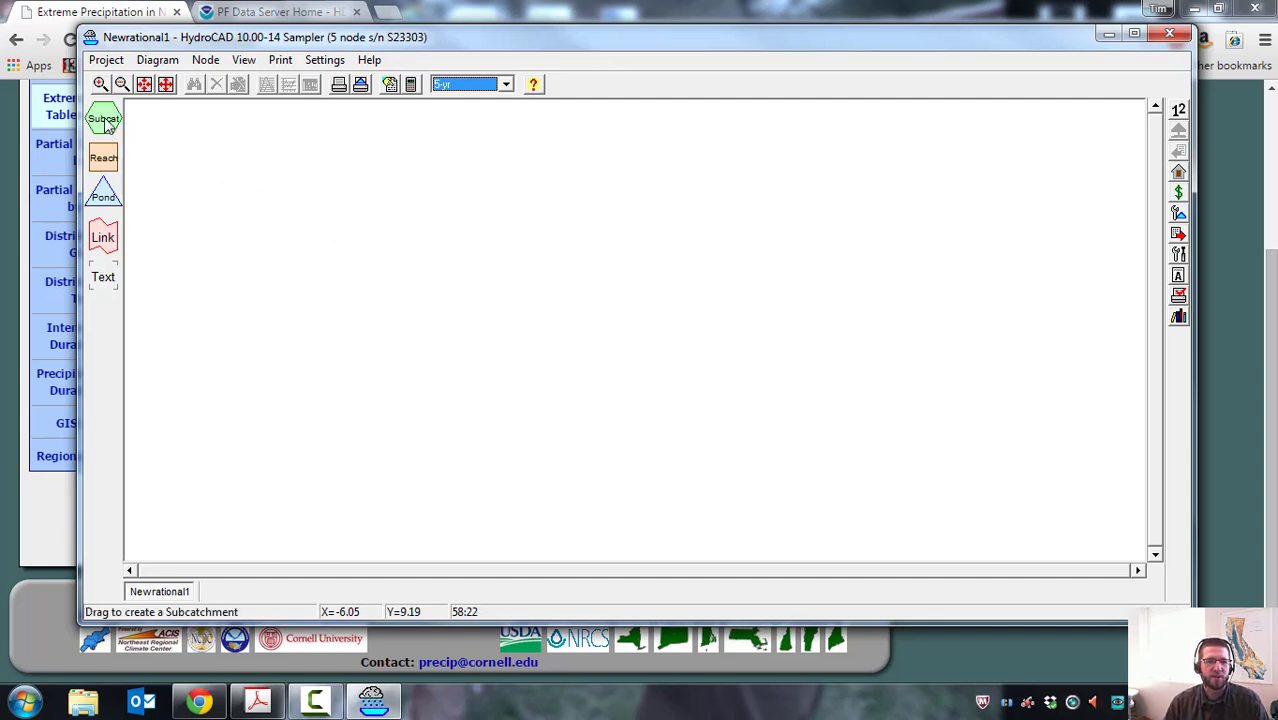
# Place a new subcatchment node near the middle of the routing diagram and open its properties for editing.
pyautogui.moveTo(104, 120); pyautogui.dragTo(542, 328)
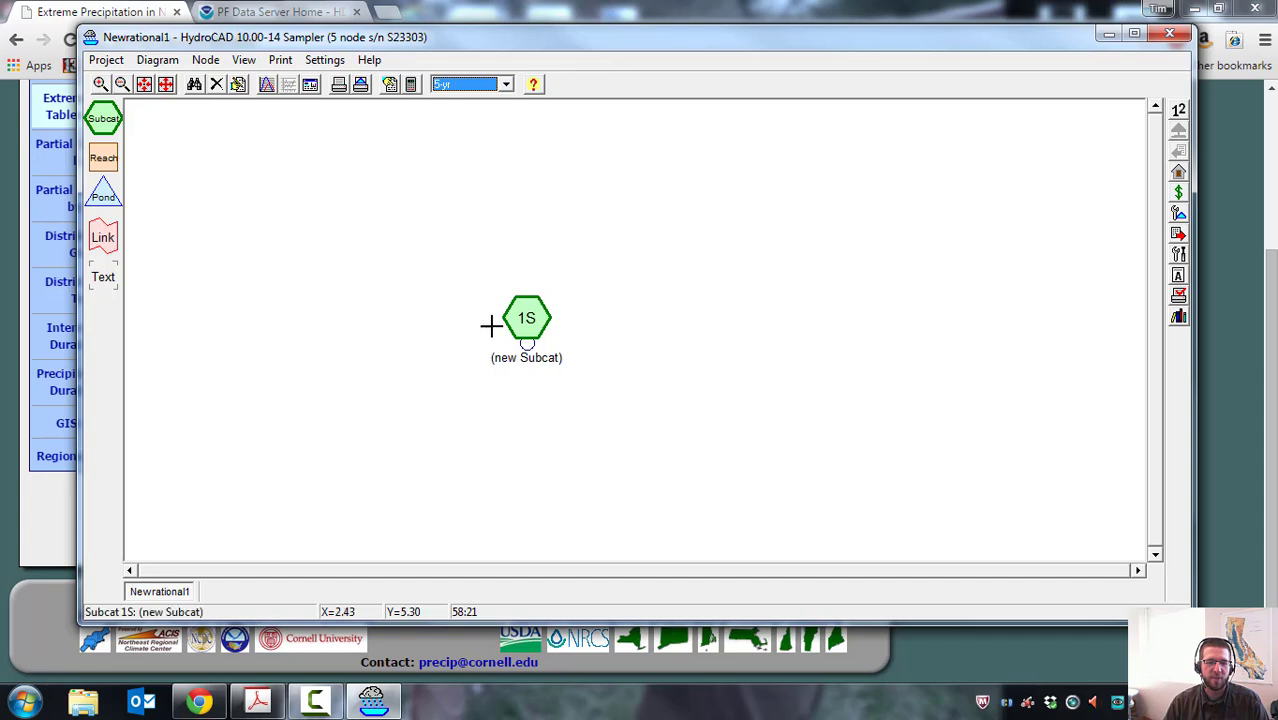
pyautogui.rightClick(537, 321)
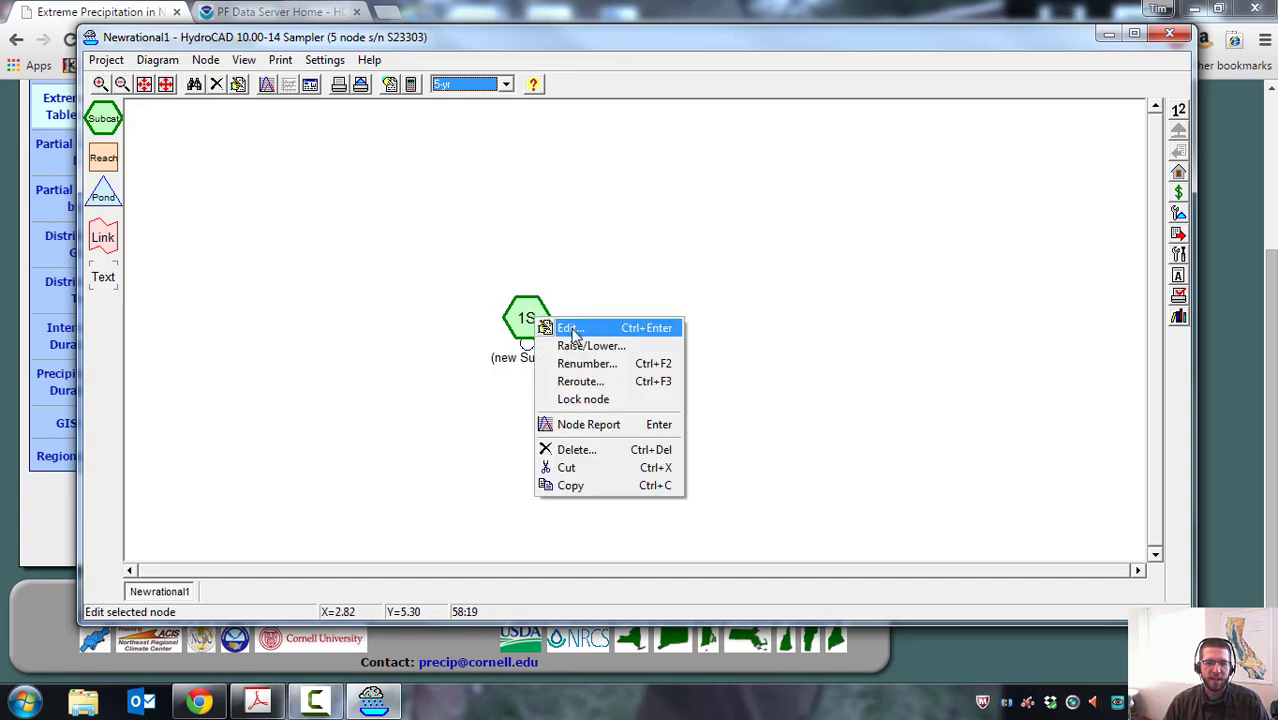
pyautogui.click(572, 329)
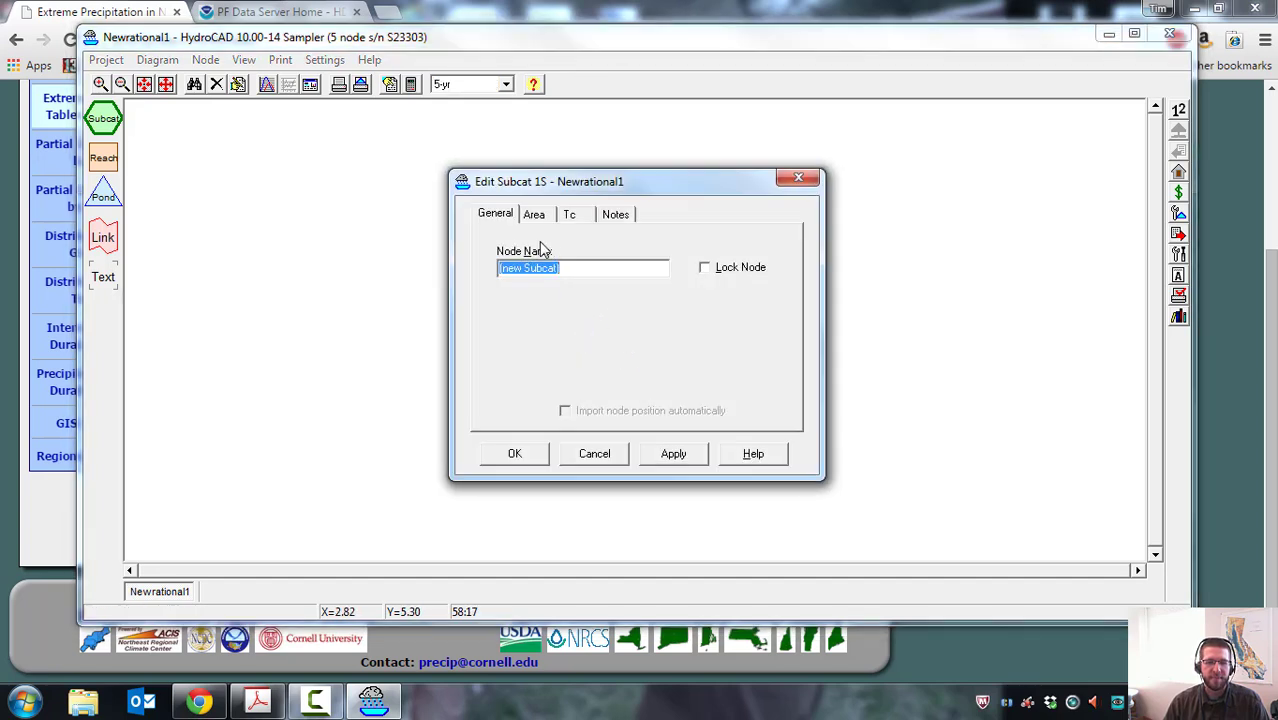
pyautogui.click(570, 268)
# Define the subcatchment's first area line as 1 acre with a C value of 0.98 and the description Parking Lot.
pyautogui.click(540, 217)
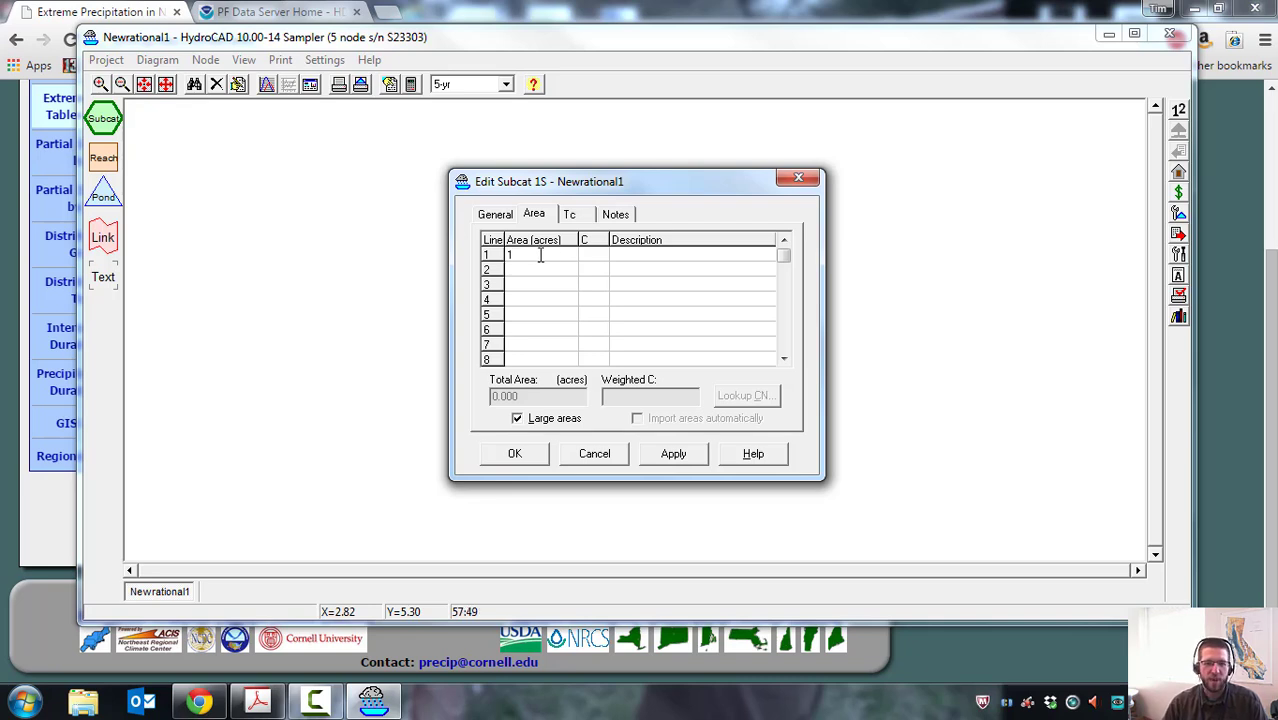
pyautogui.click(585, 257)
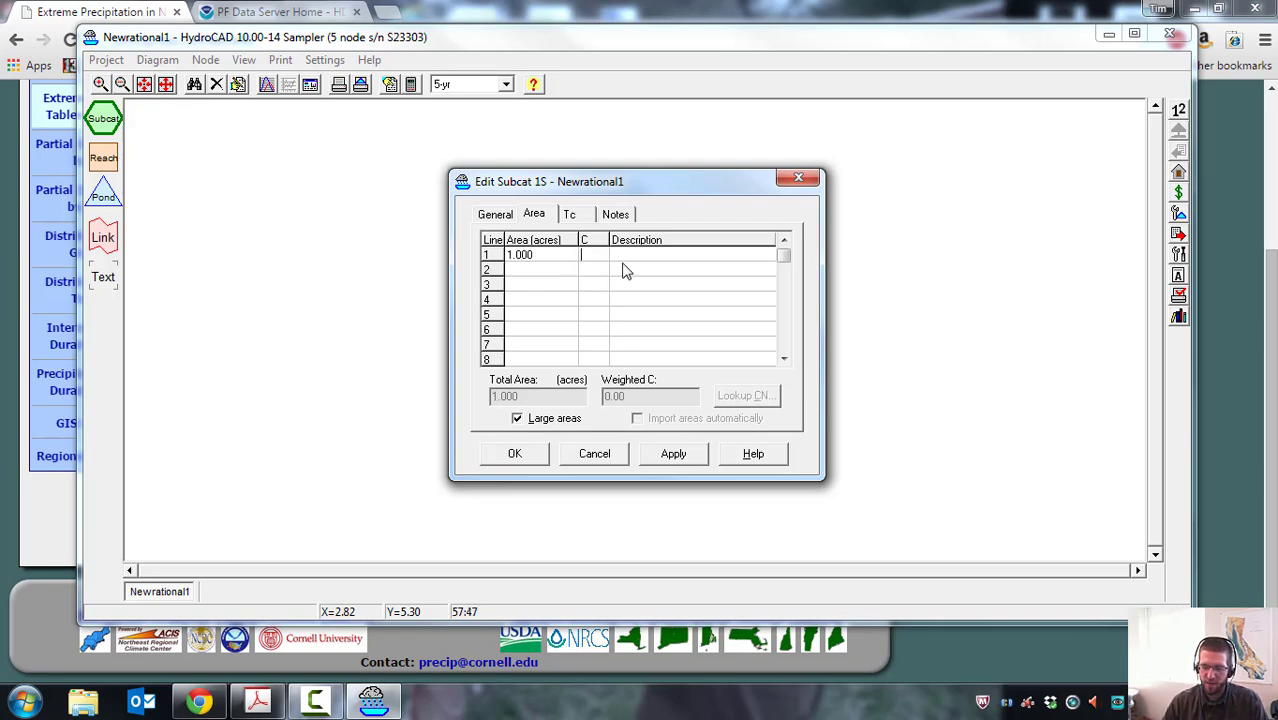
pyautogui.write('.98')
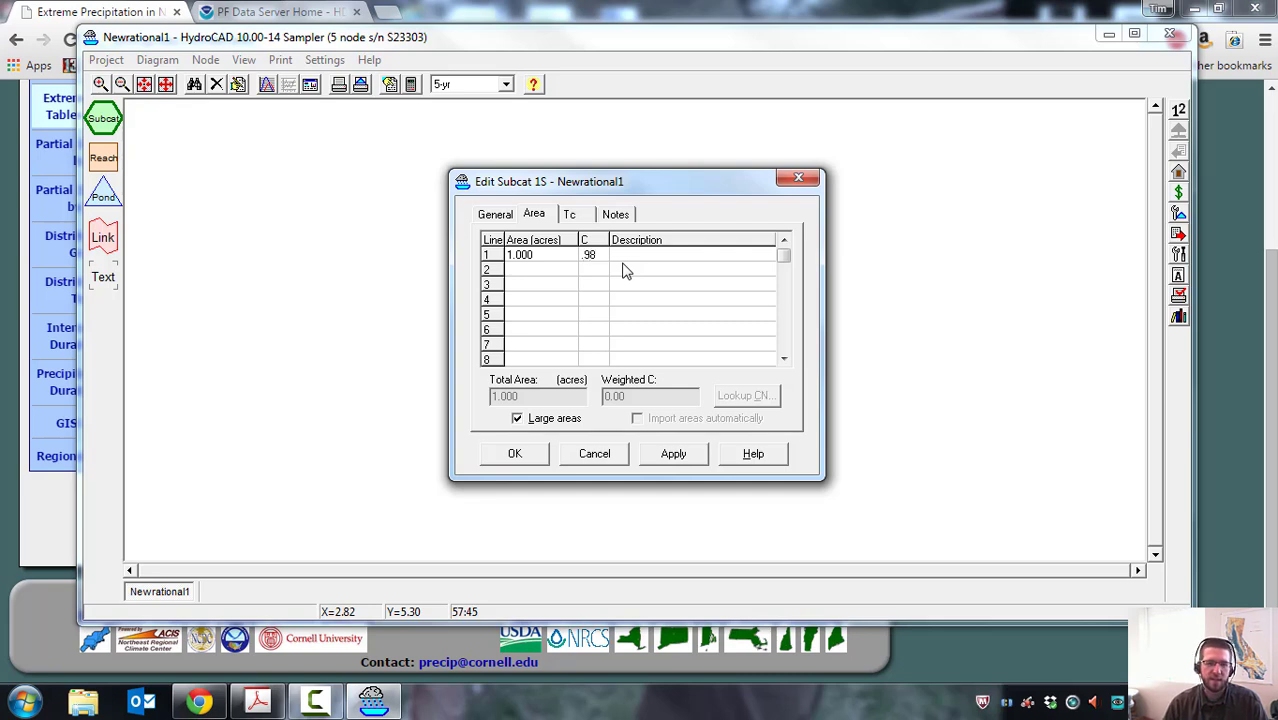
pyautogui.click(650, 262)
pyautogui.write('P')
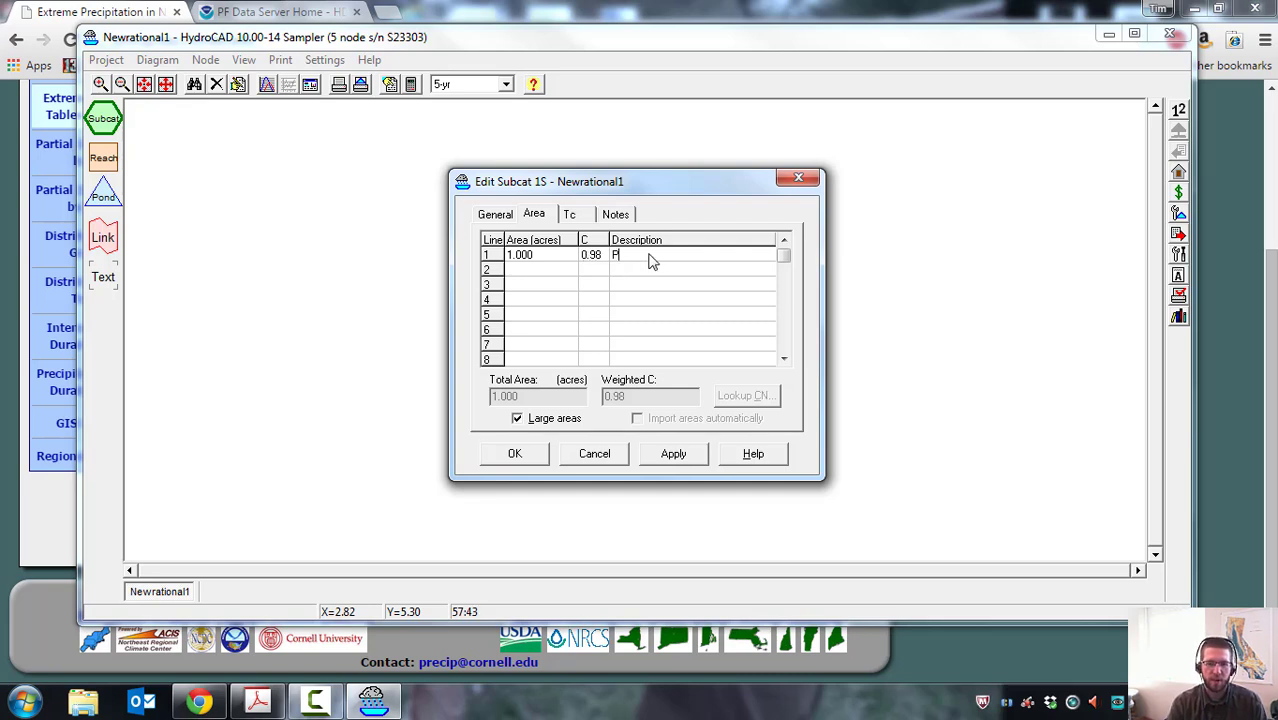
pyautogui.write('arking')
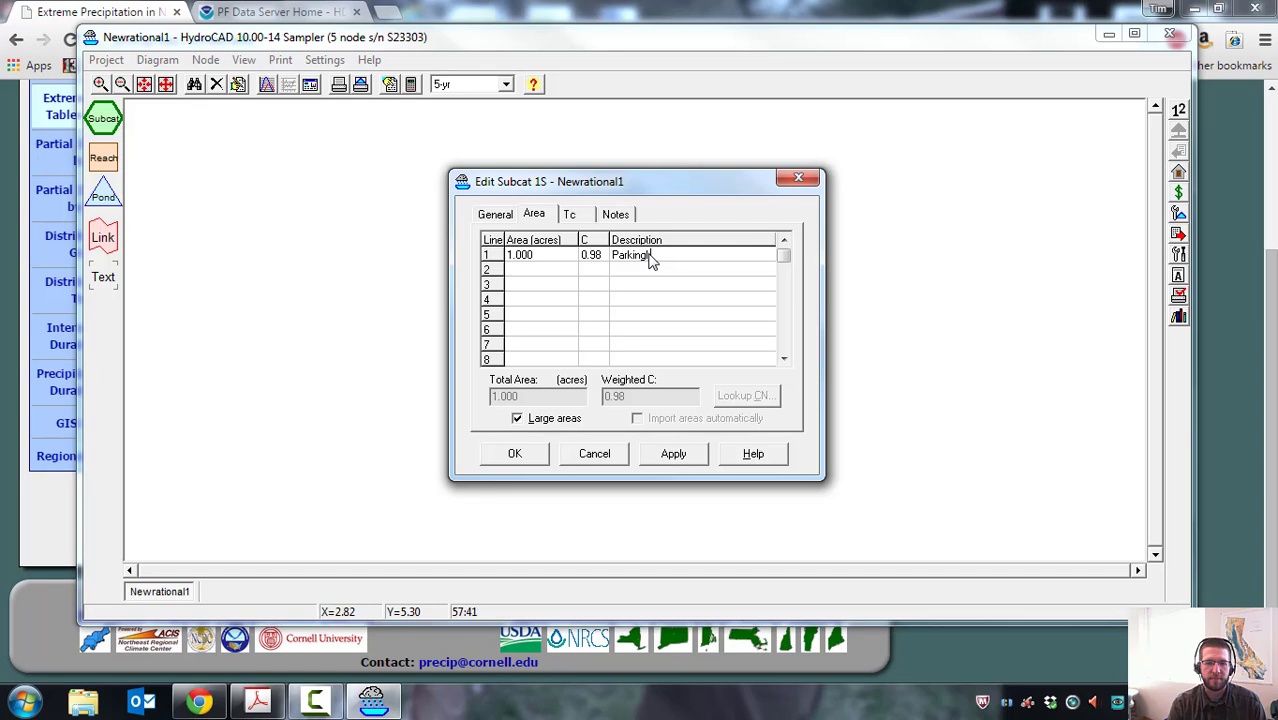
pyautogui.write(' Lot')
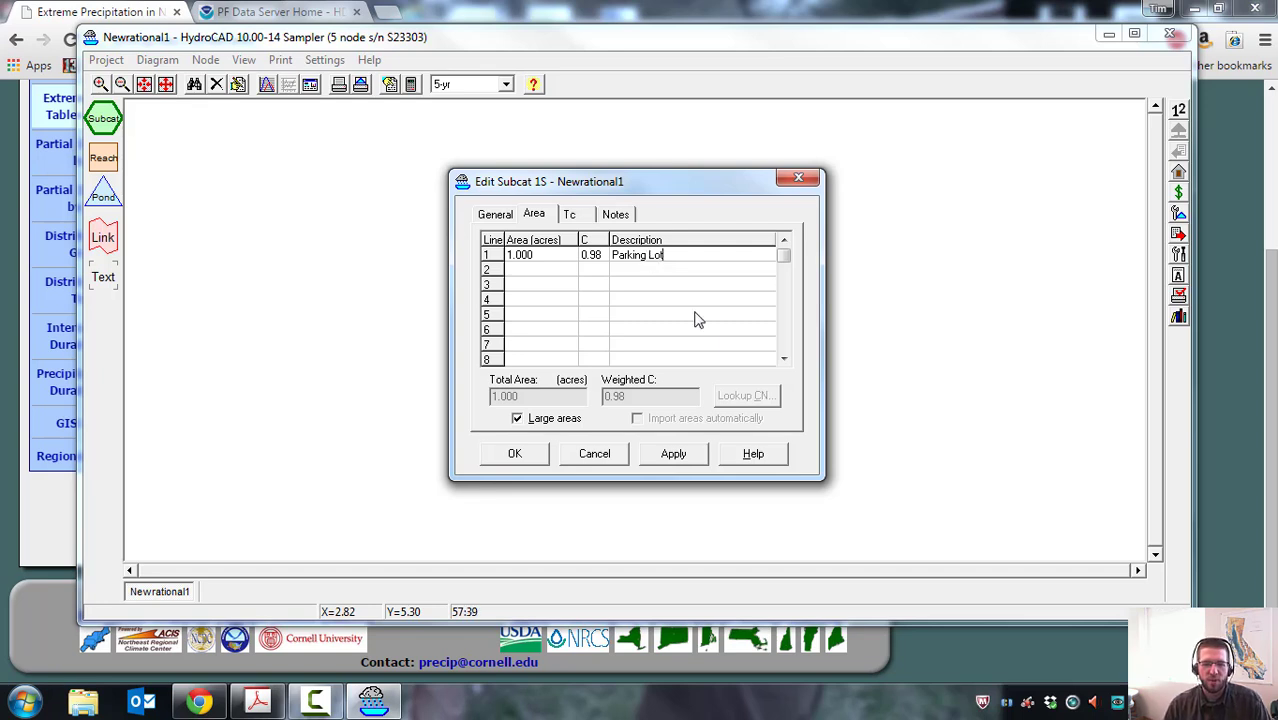
# Switch to HDM Ch_08.pdf in Acrobat and review the rational method runoff coefficients in Table 8-3 for rural and urban surfaces.
pyautogui.click(603, 257)
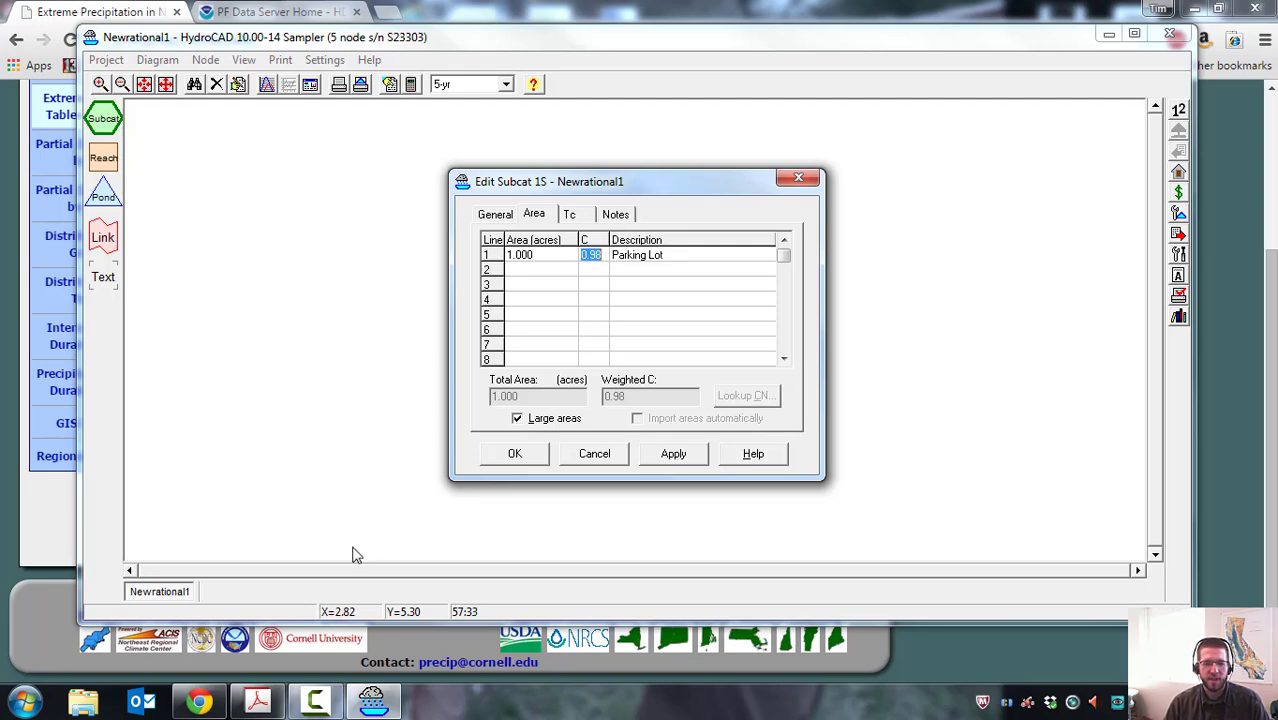
pyautogui.click(276, 706)
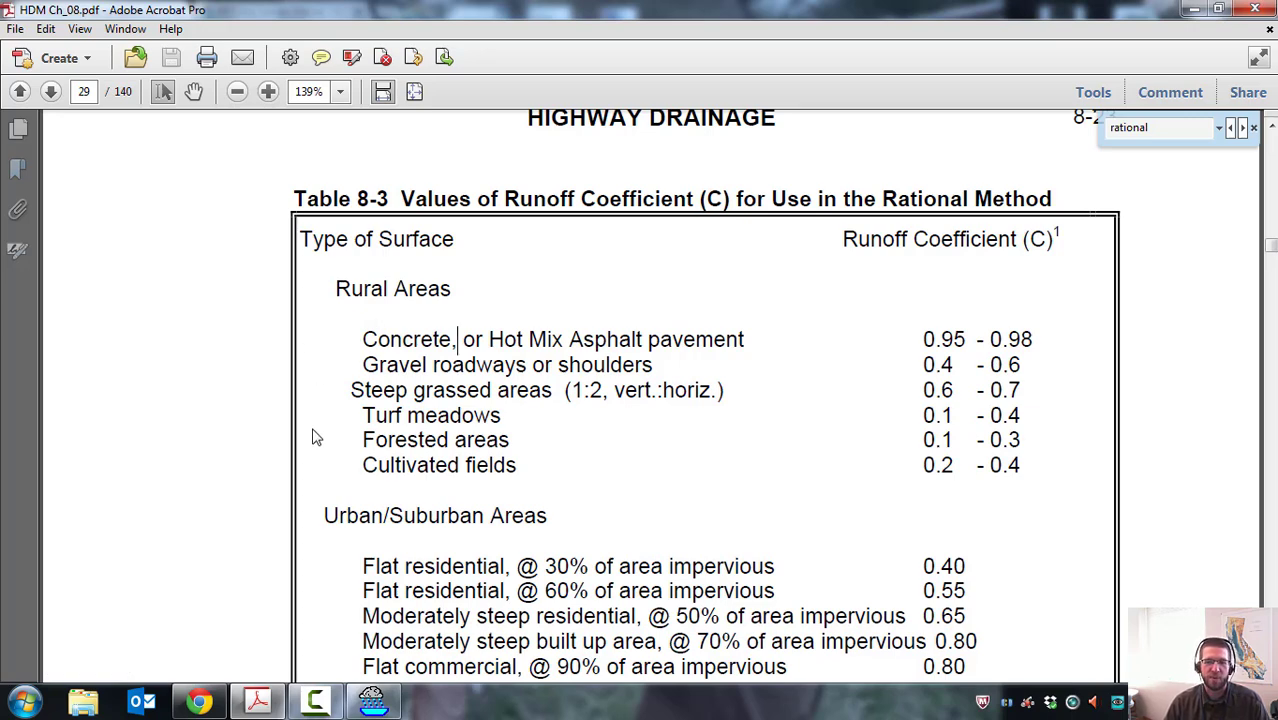
pyautogui.scroll(-2, 245, 408)
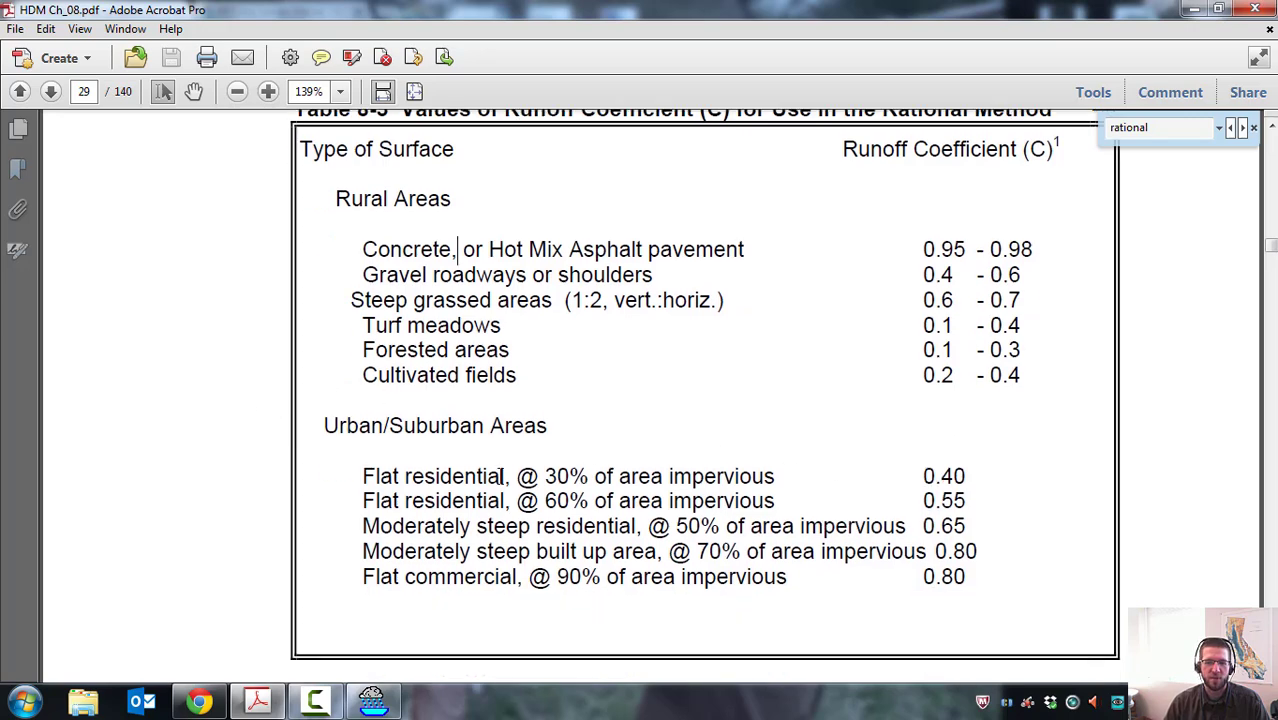
pyautogui.scroll(2, 454, 562)
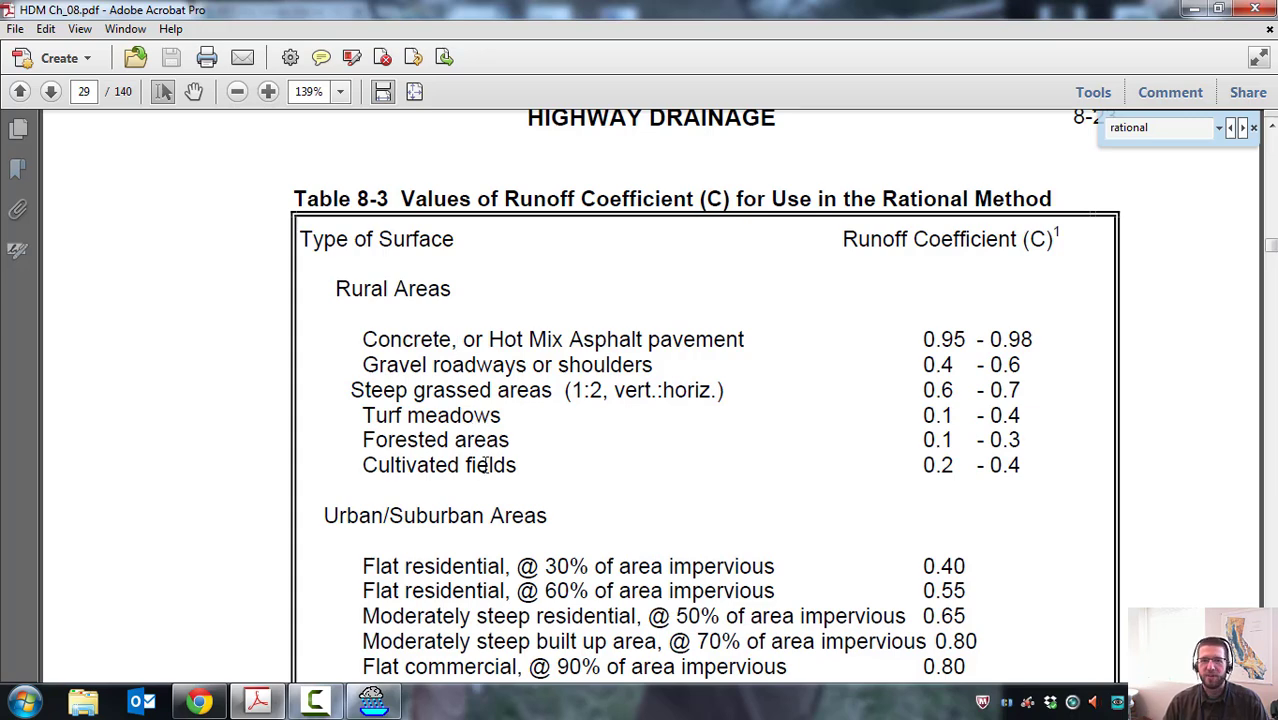
pyautogui.scroll(-5, 487, 465)
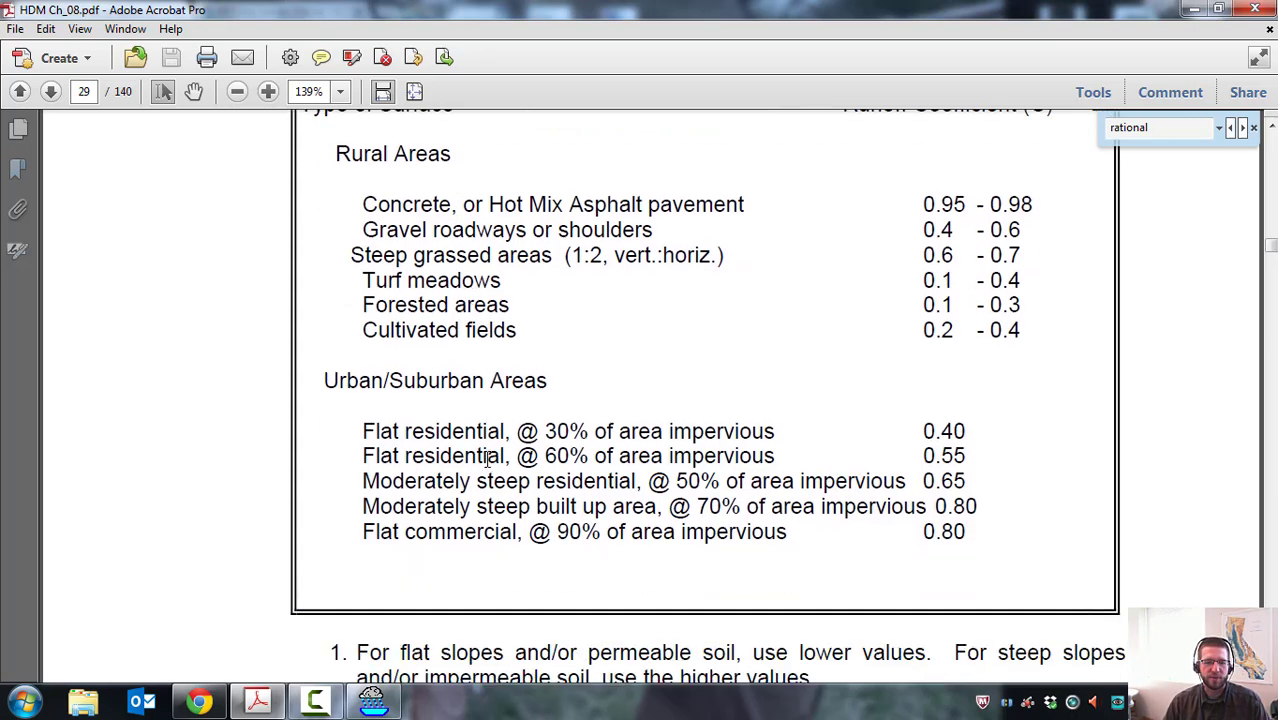
pyautogui.scroll(5, 487, 455)
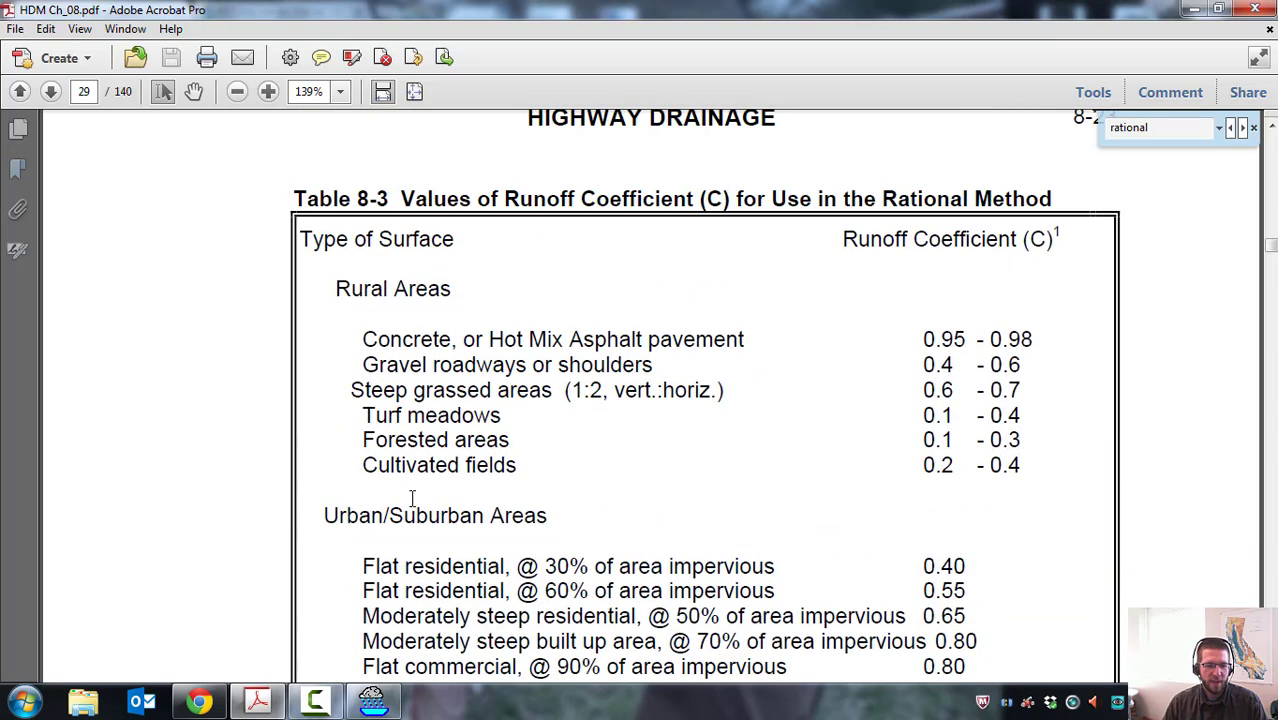
# Switch to HydroCAD and add a direct-entry time of concentration of 5 minutes to the parking lot subcatchment.
pyautogui.click(373, 700)
pyautogui.moveTo(637, 182); pyautogui.dragTo(625, 187)
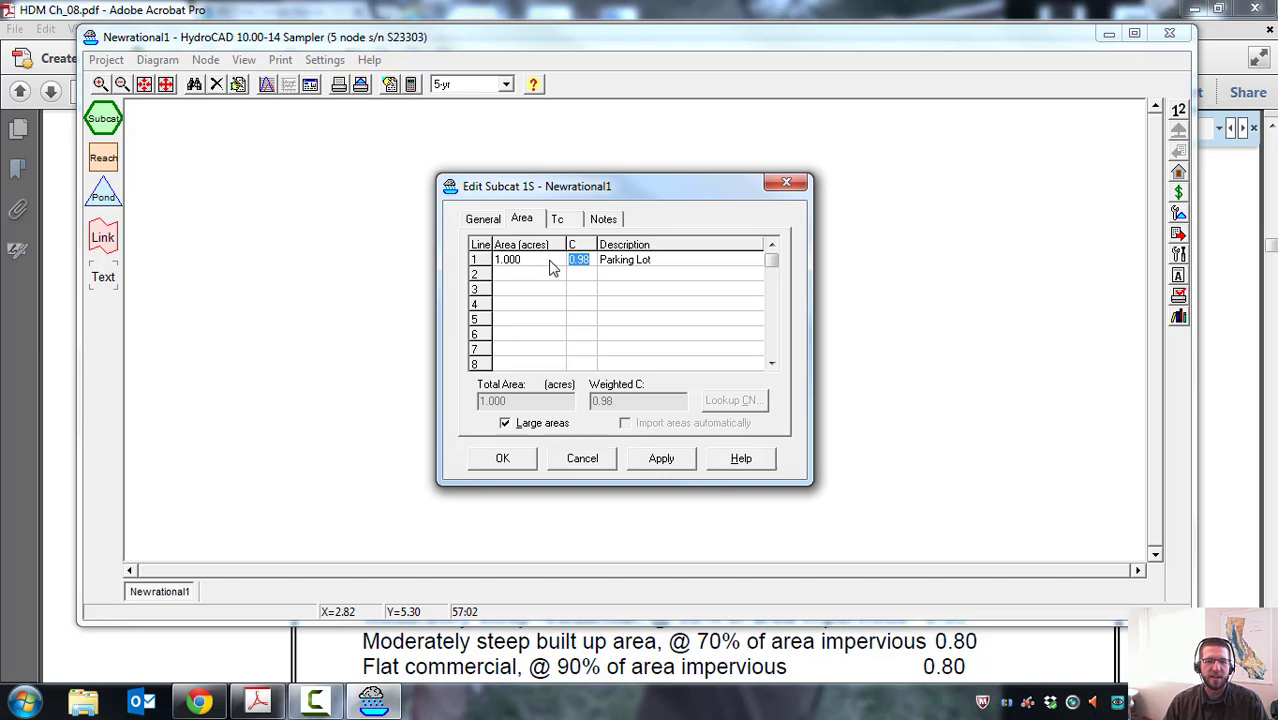
pyautogui.click(566, 224)
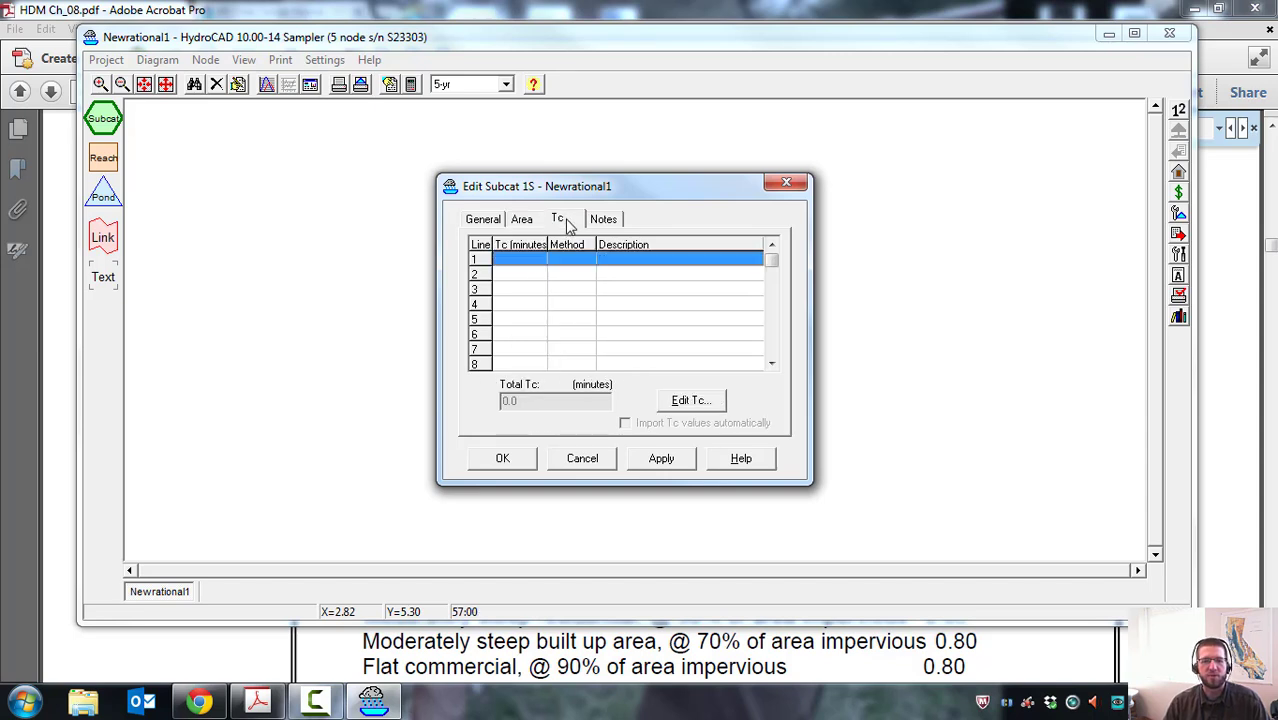
pyautogui.click(526, 263)
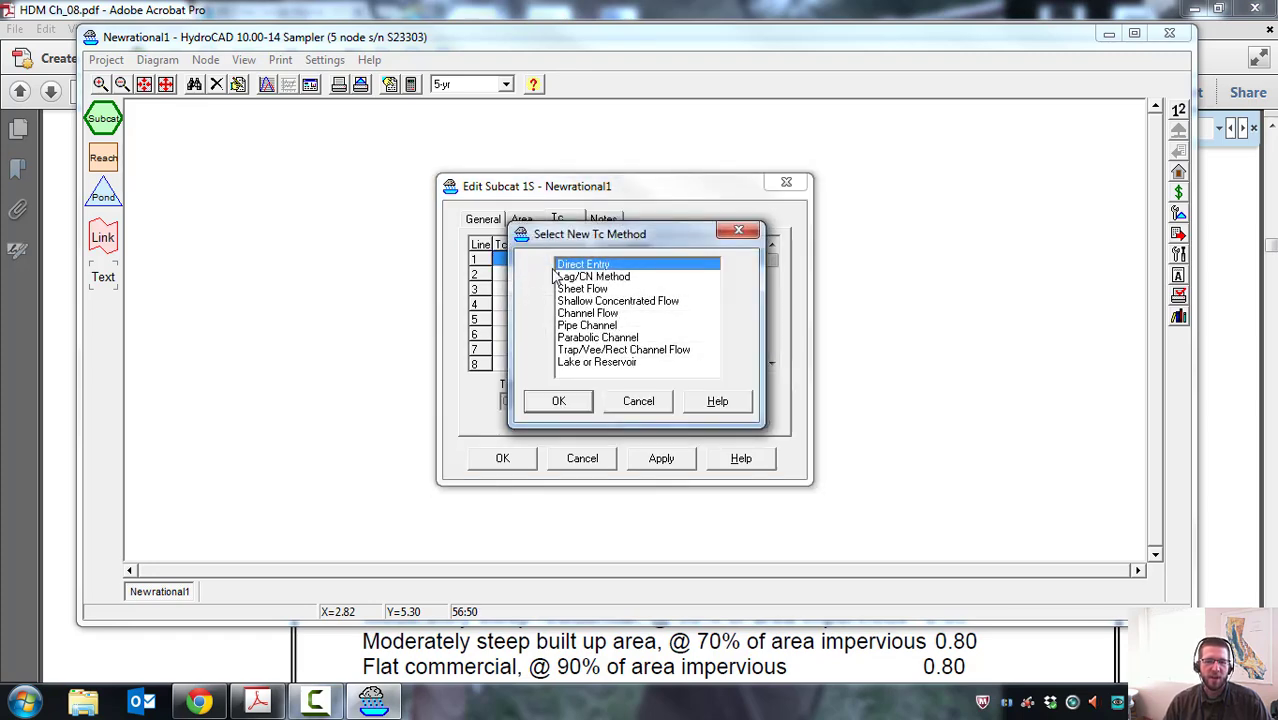
pyautogui.click(561, 401)
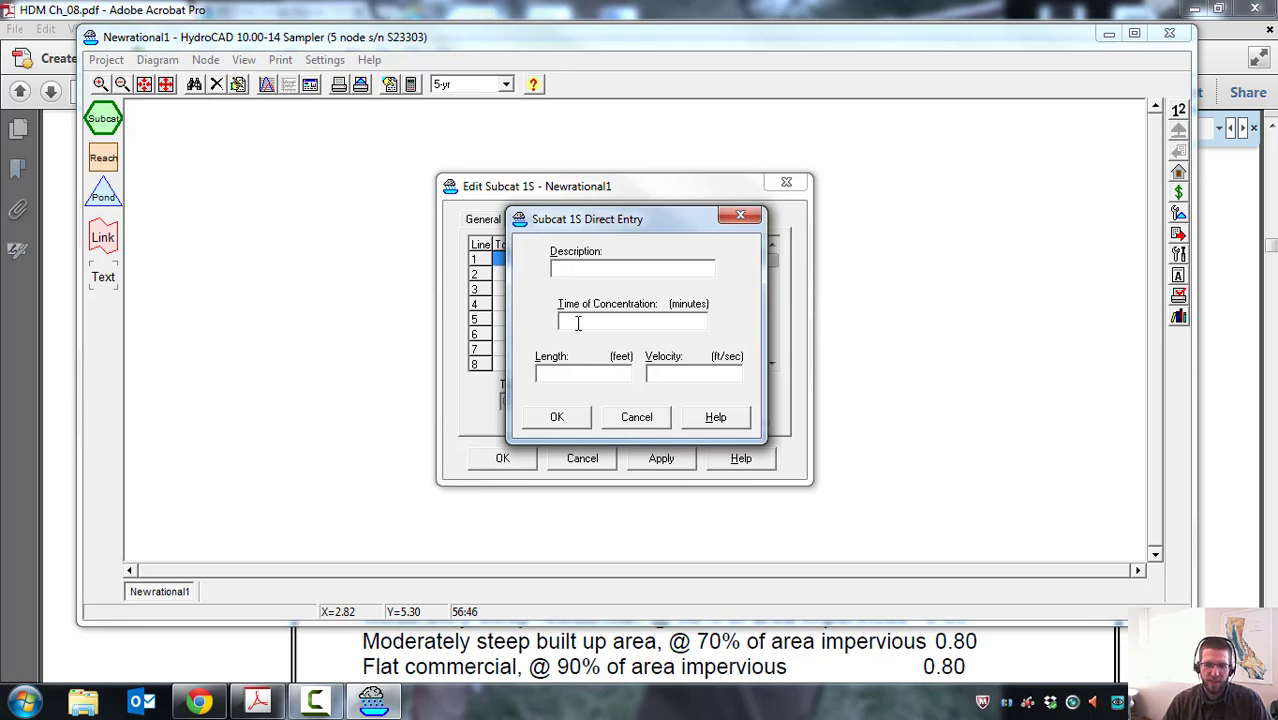
pyautogui.click(577, 323)
pyautogui.write('5')
pyautogui.click(574, 423)
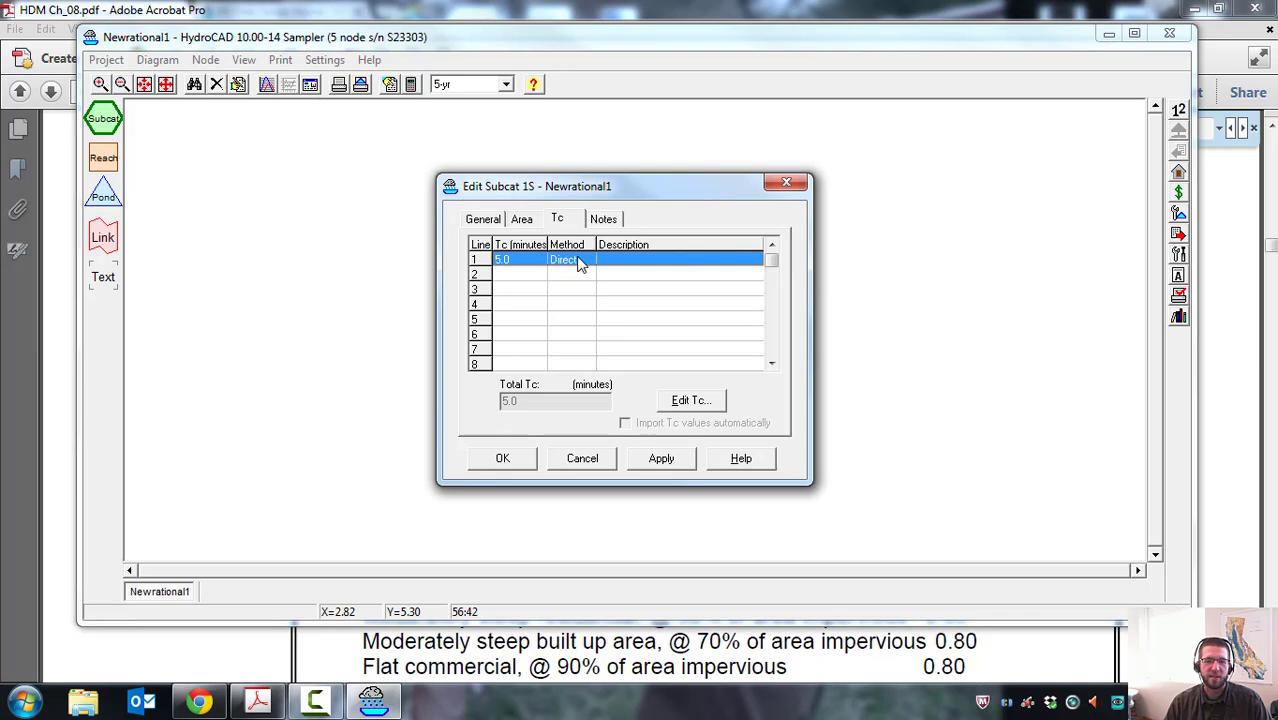
# Check the Tc methods available for a second line without adding one, and apply and accept the subcatchment edits.
pyautogui.doubleClick(579, 274)
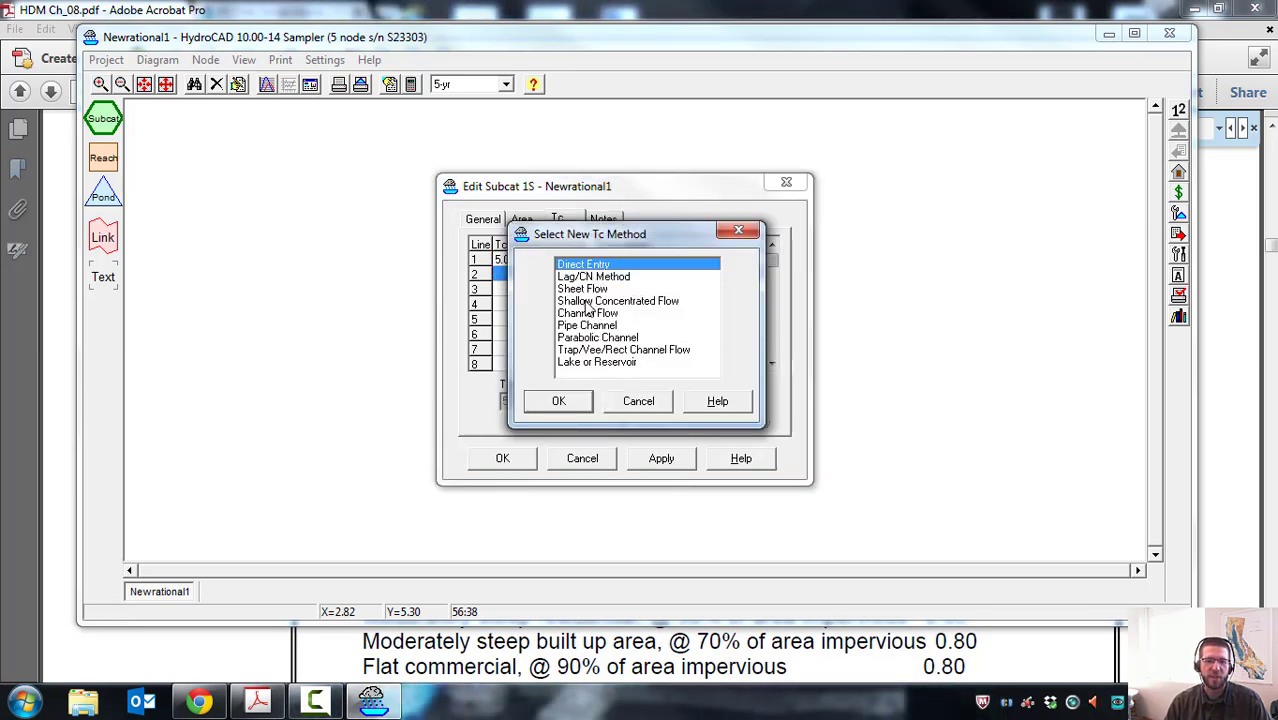
pyautogui.click(566, 402)
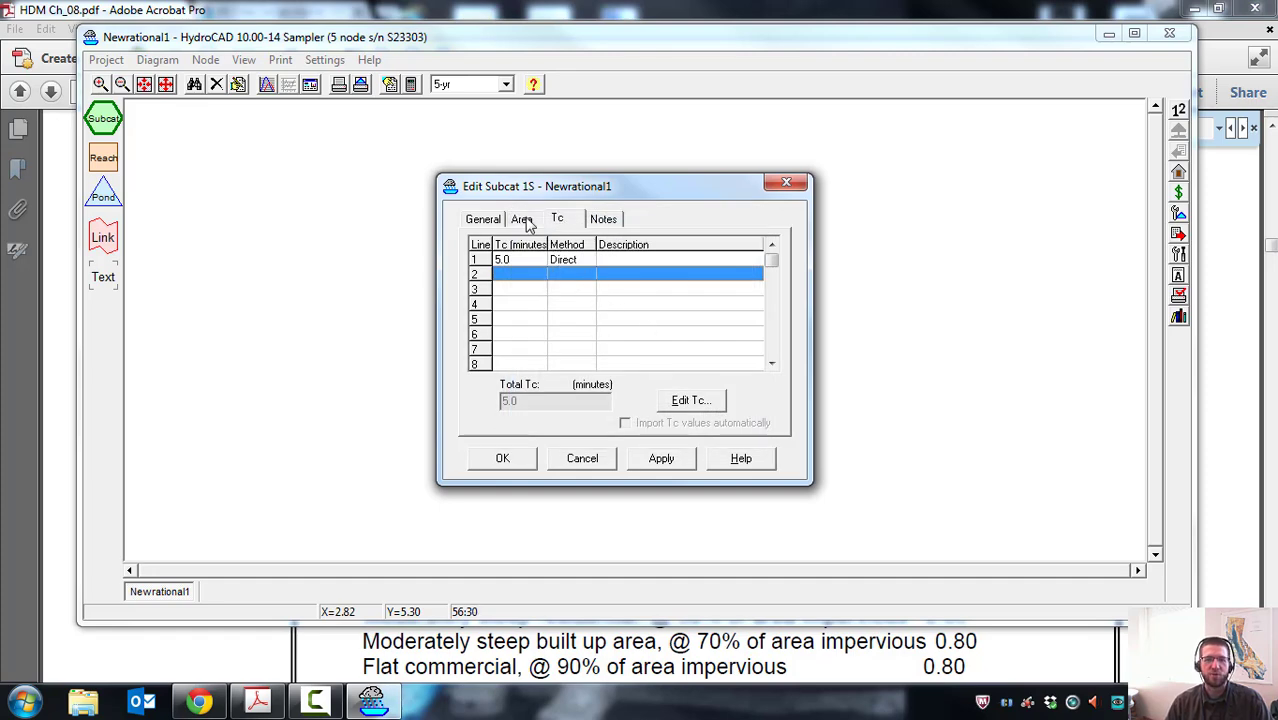
pyautogui.click(660, 458)
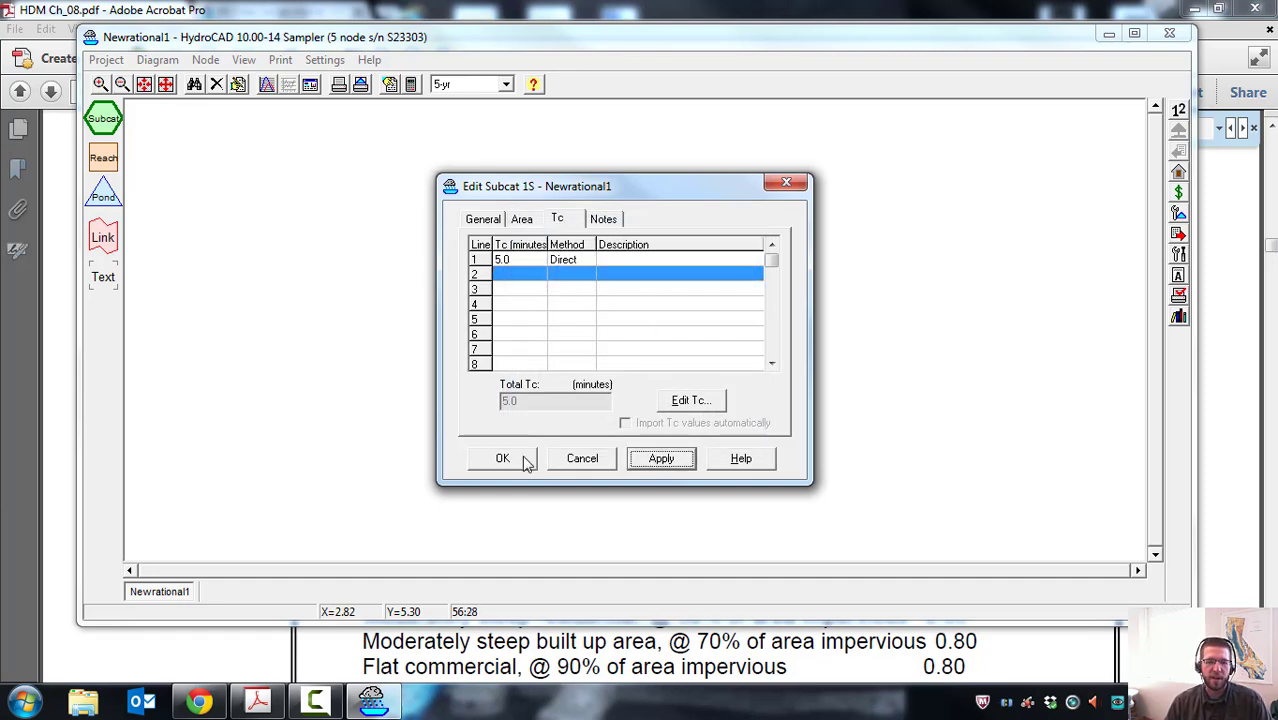
pyautogui.click(502, 458)
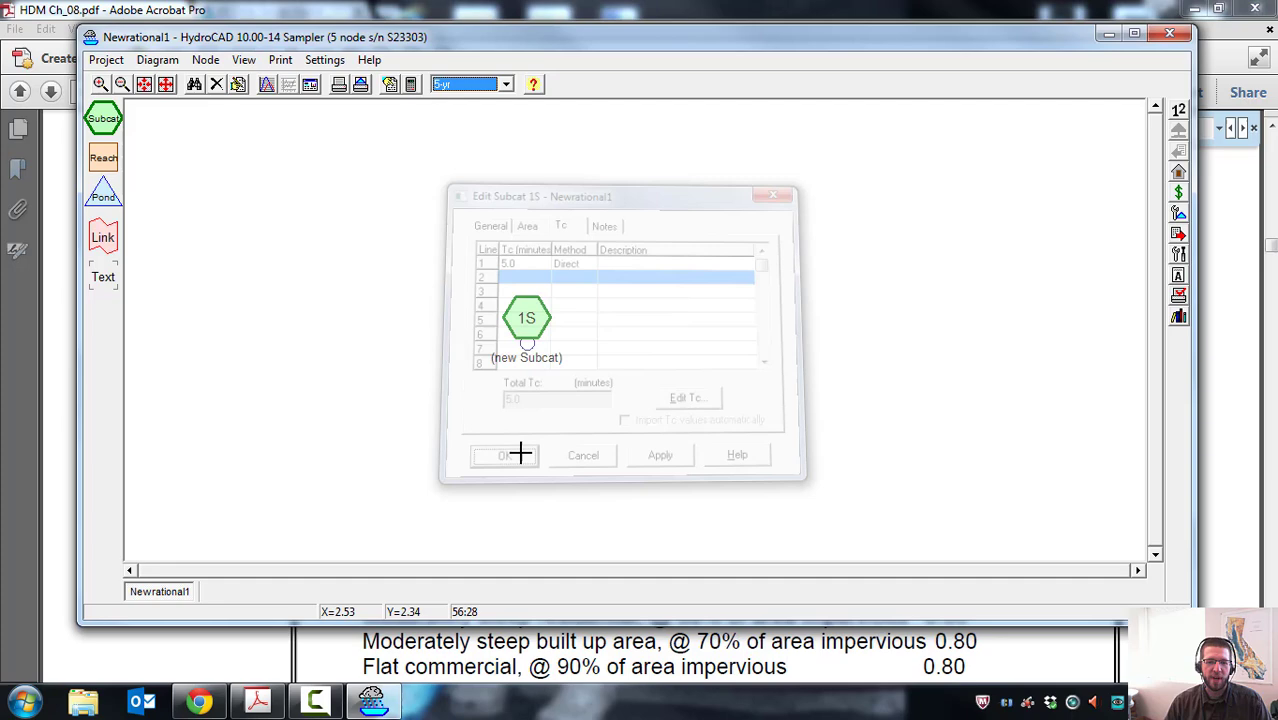
# Open the subcatchment's runoff hydrograph report and move its window aside to examine the results.
pyautogui.click(527, 317)
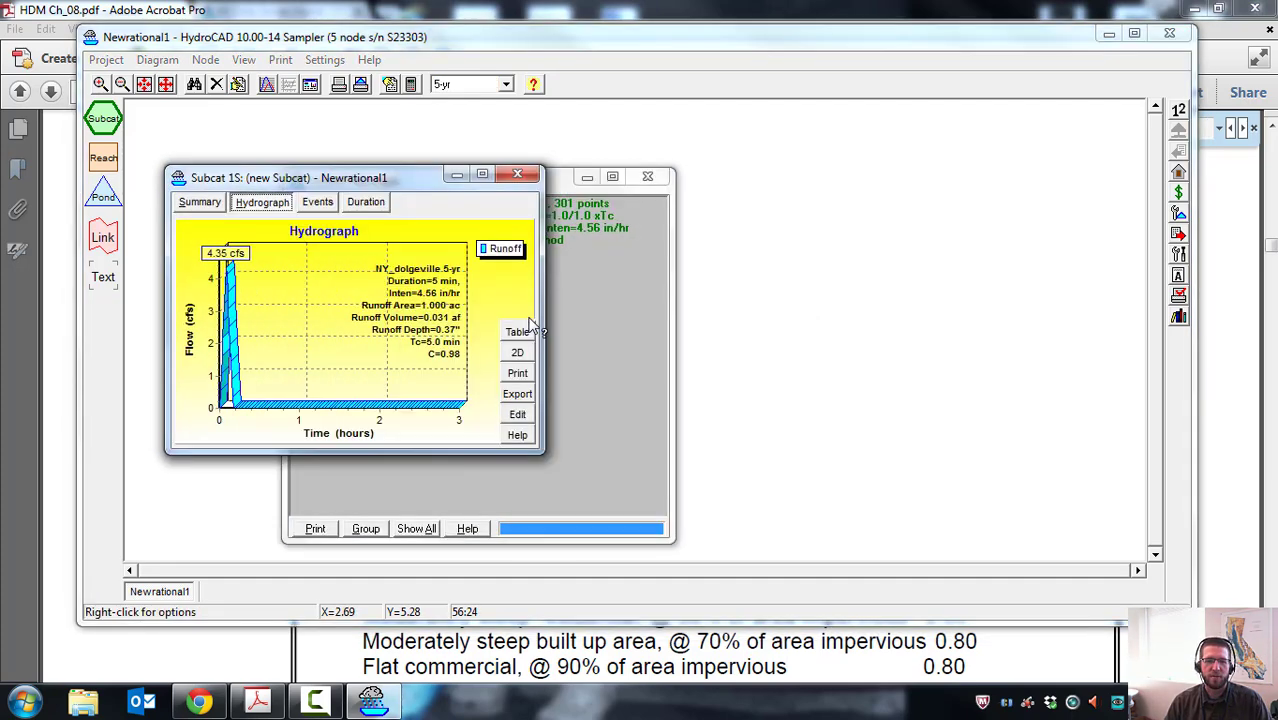
pyautogui.moveTo(400, 176); pyautogui.dragTo(936, 180)
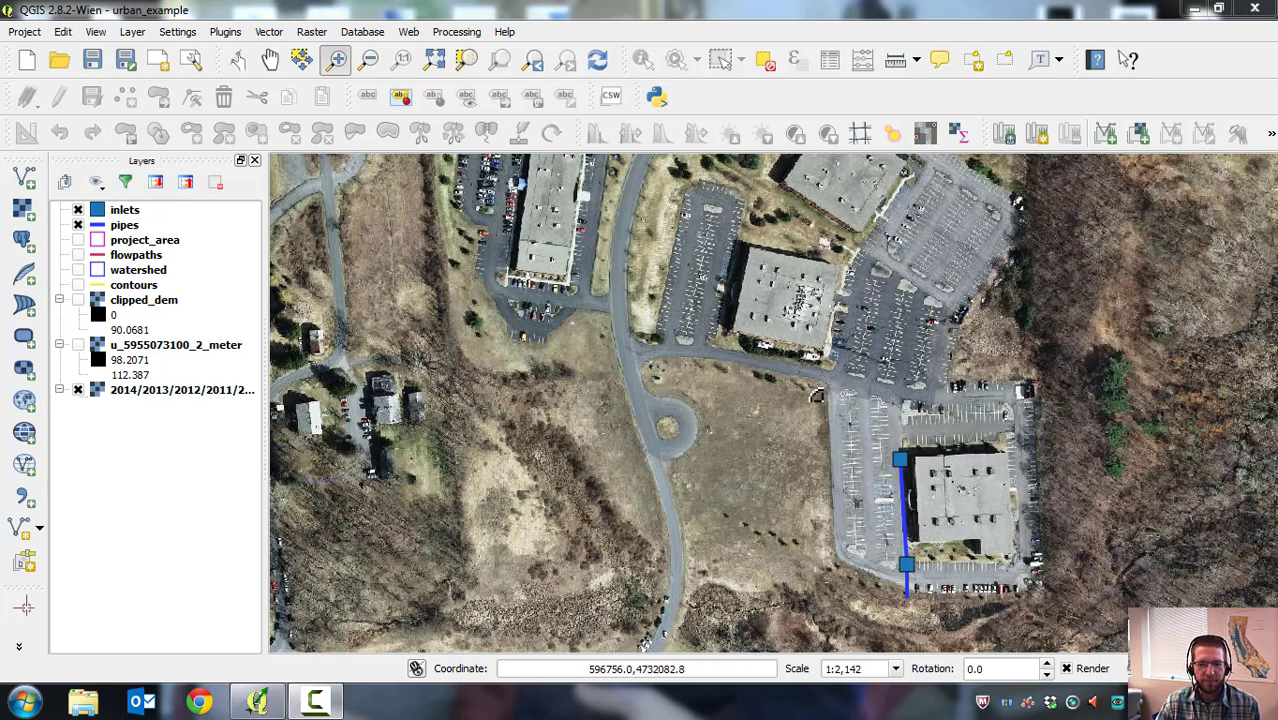
# In the QGIS urban_example project, zoom the map to the parking lot and building around the inlets and pipes.
pyautogui.moveTo(786, 362); pyautogui.dragTo(1088, 642)
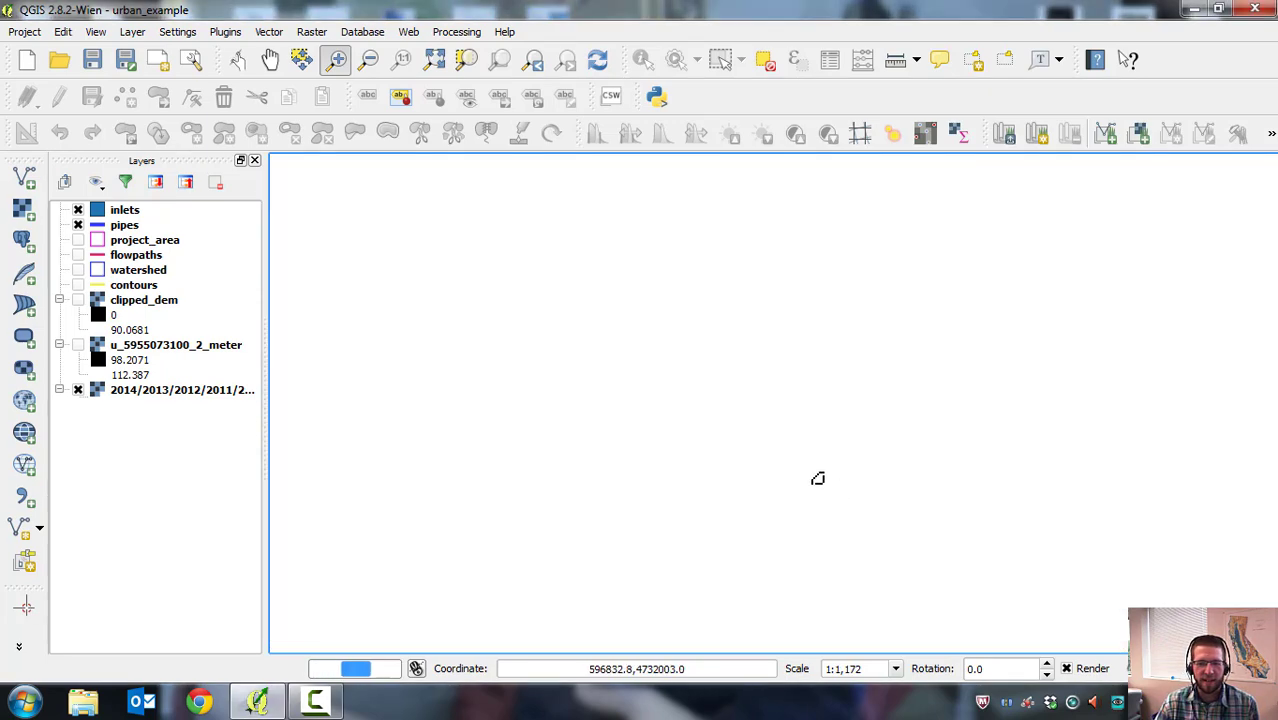